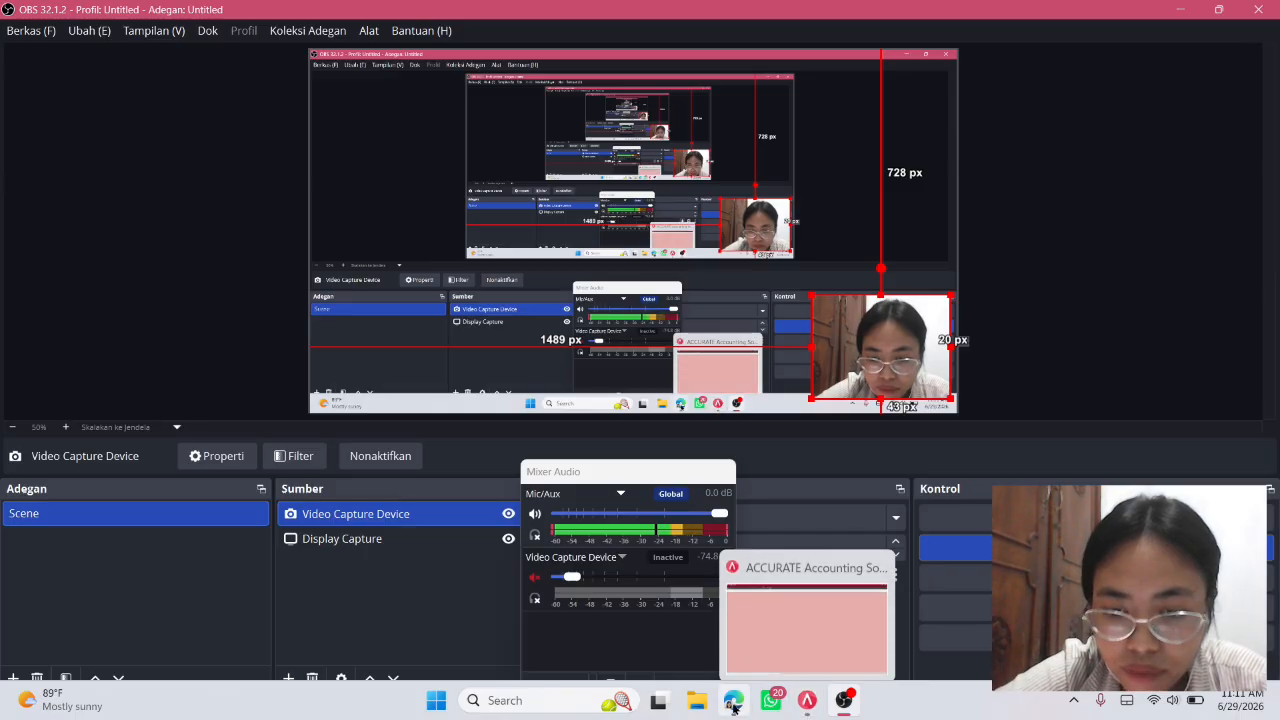
# Bring up the exam PDF and read page 1's work instructions, submission rules and notes.
pyautogui.click(733, 700)
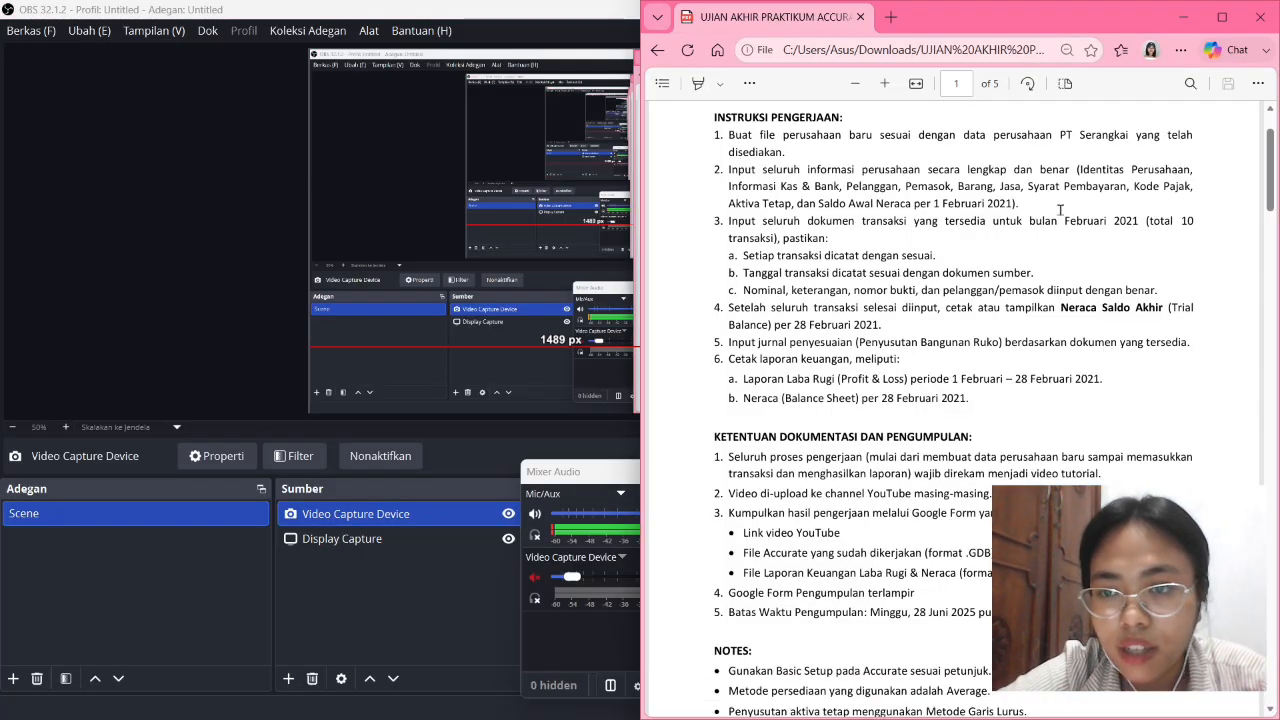
pyautogui.scroll(1, 1060, 209)
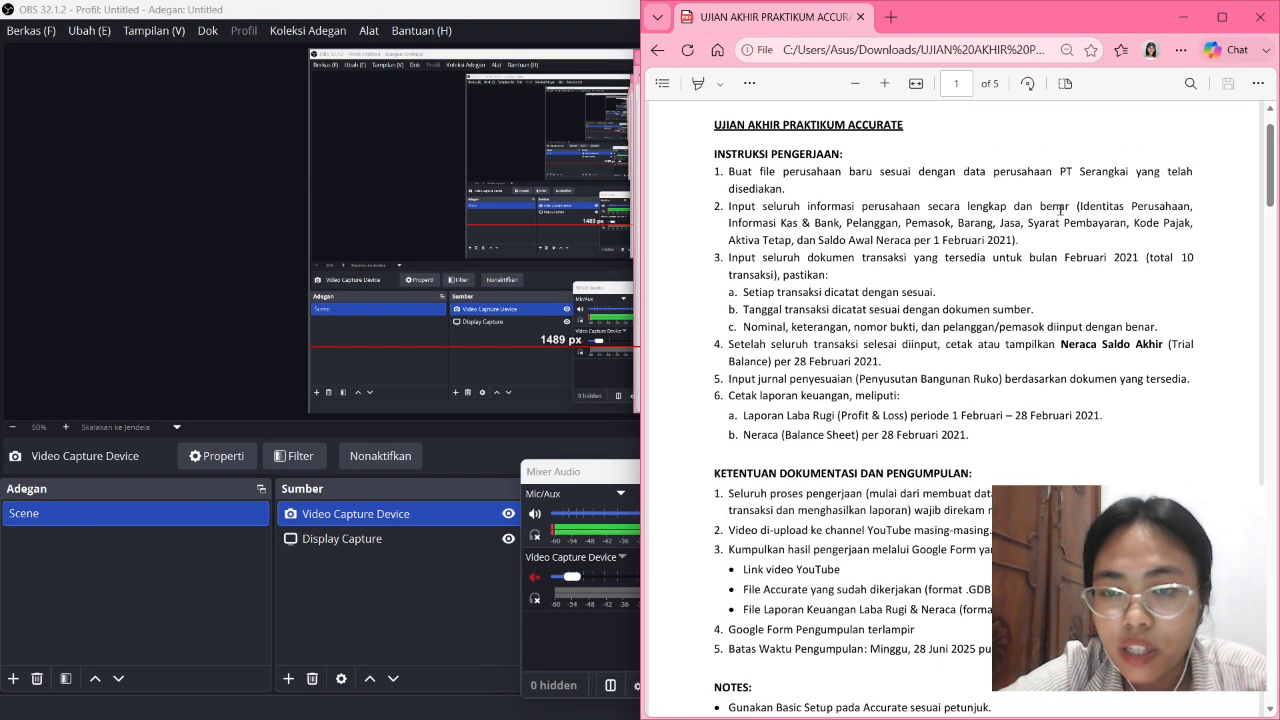
pyautogui.scroll(-1, 1060, 209)
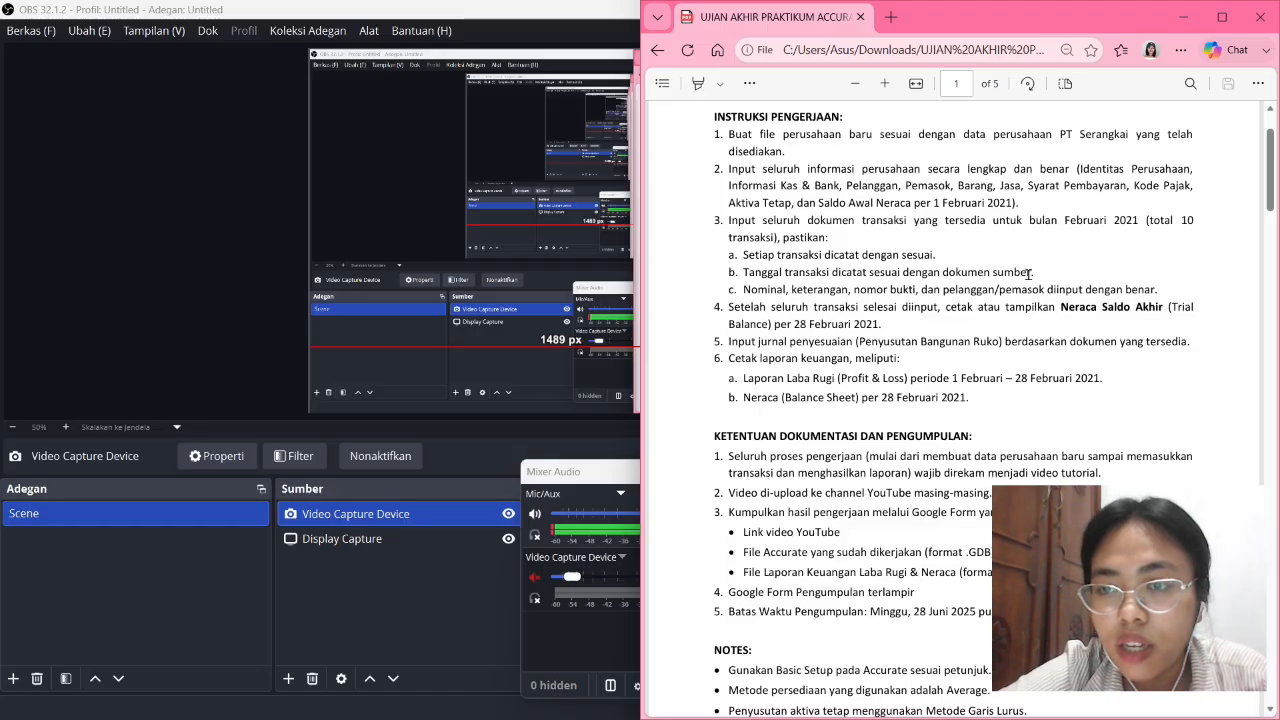
pyautogui.scroll(-1, 1035, 277)
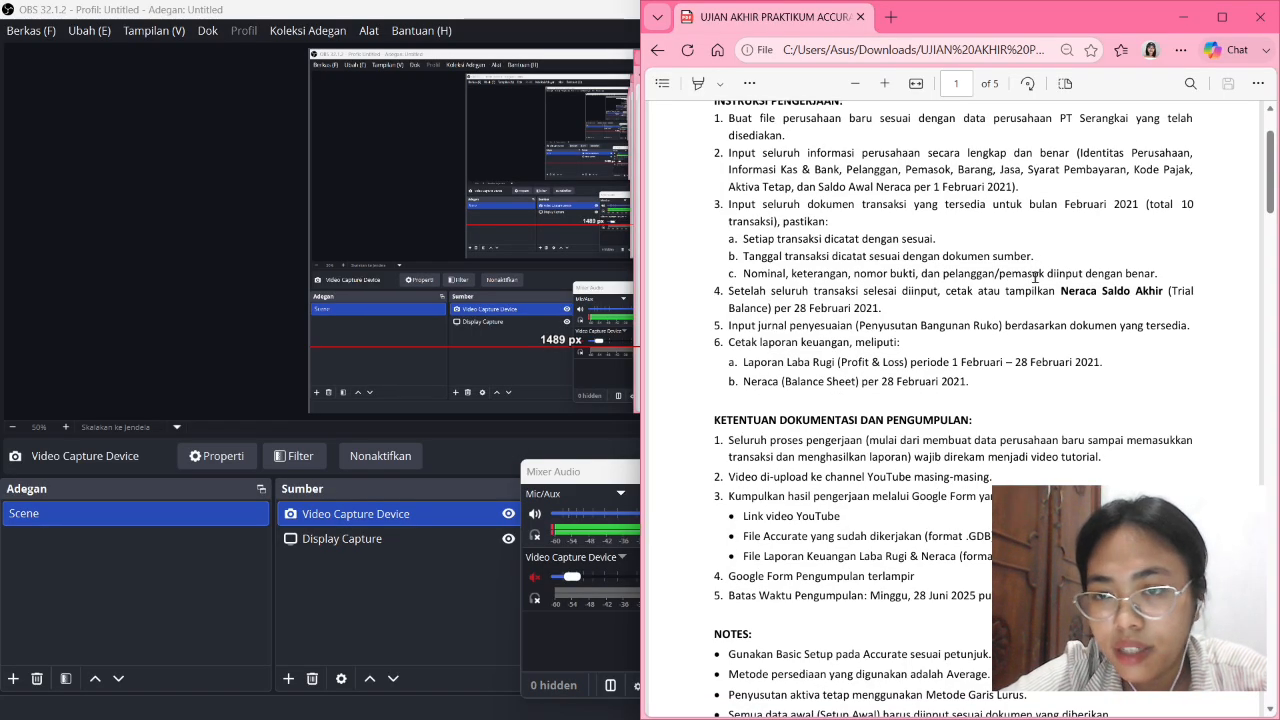
pyautogui.scroll(1, 1035, 277)
pyautogui.scroll(-2, 1135, 197)
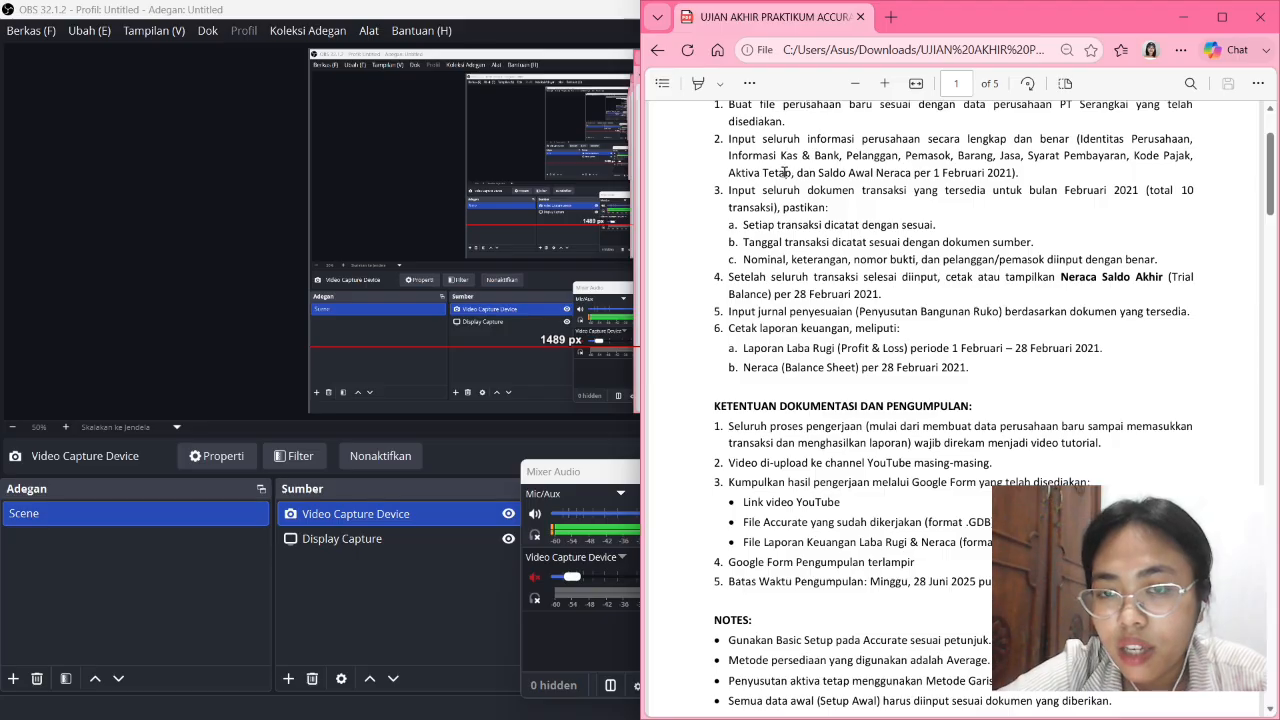
pyautogui.scroll(4, 796, 164)
pyautogui.scroll(-1, 981, 242)
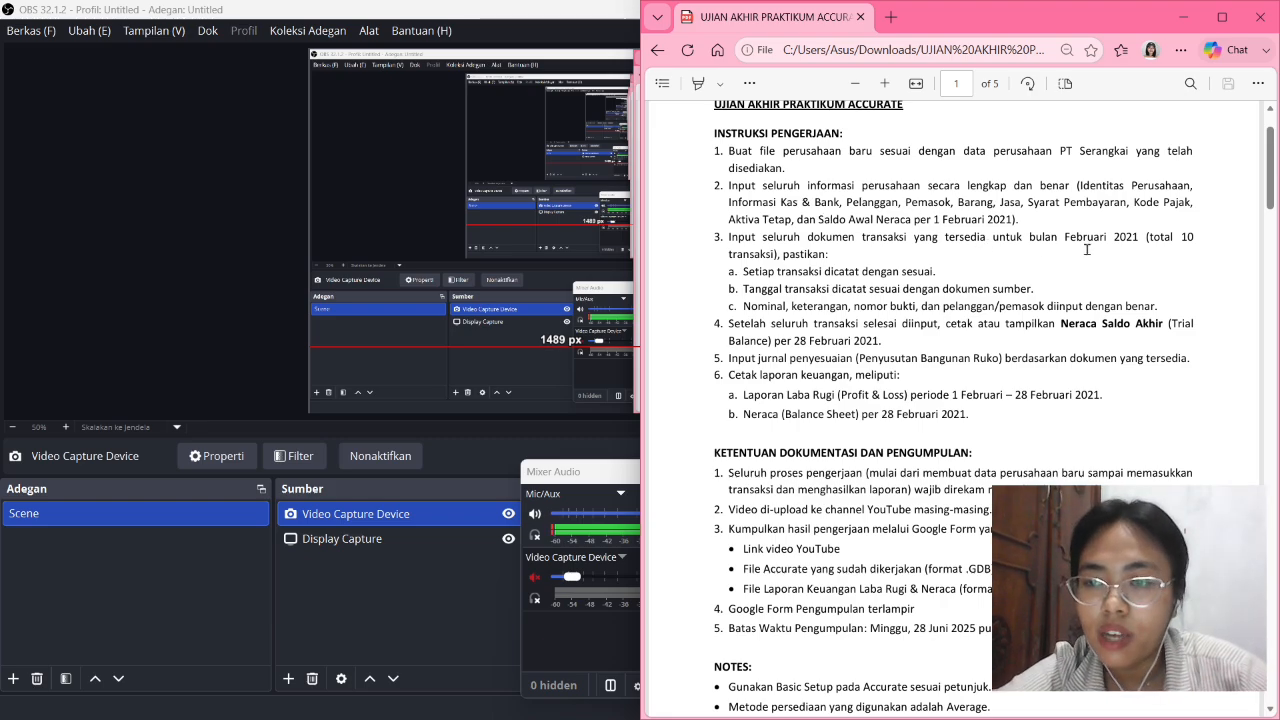
pyautogui.scroll(-1, 1086, 249)
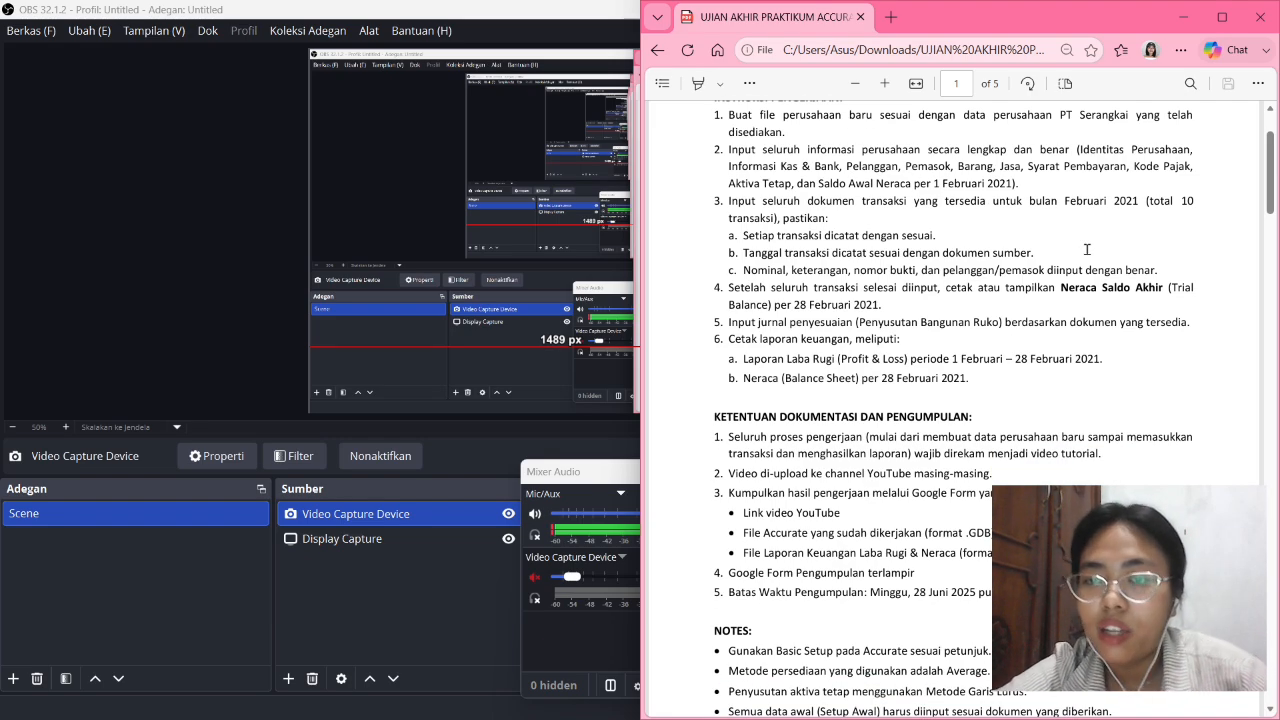
pyautogui.scroll(-1, 1086, 249)
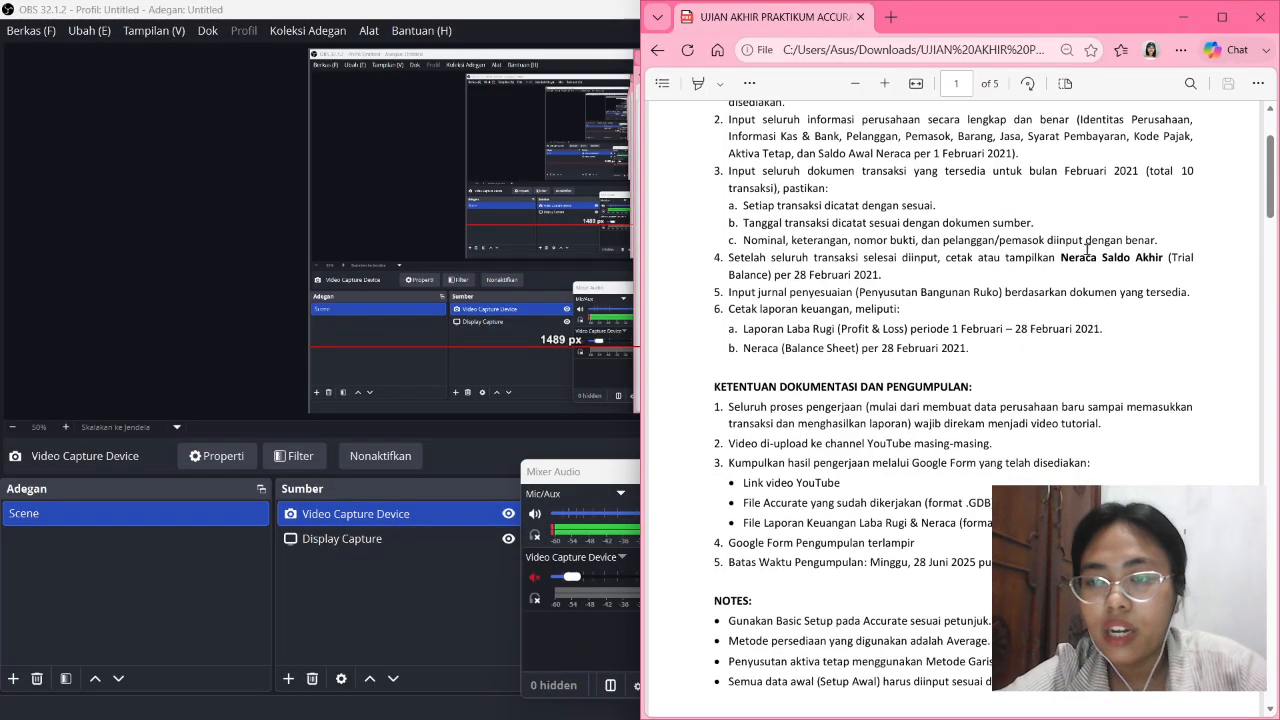
pyautogui.scroll(-2, 1086, 249)
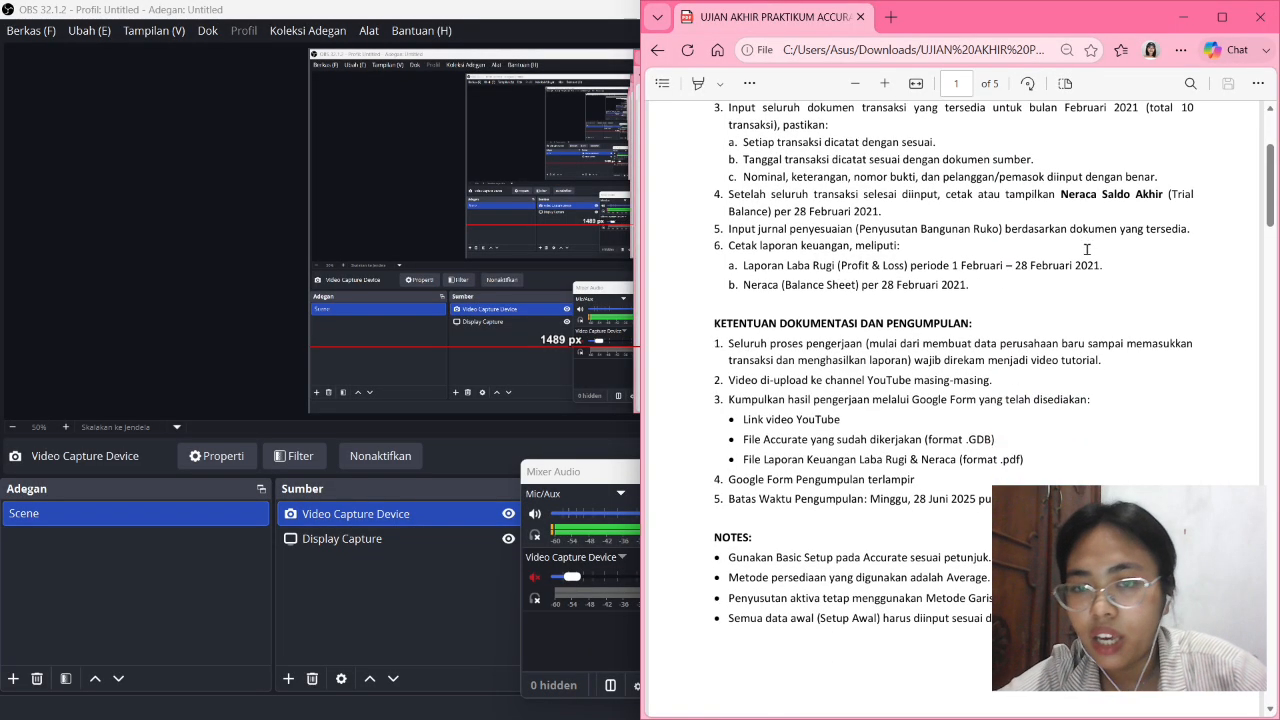
pyautogui.scroll(1, 1086, 249)
pyautogui.scroll(-1, 1086, 249)
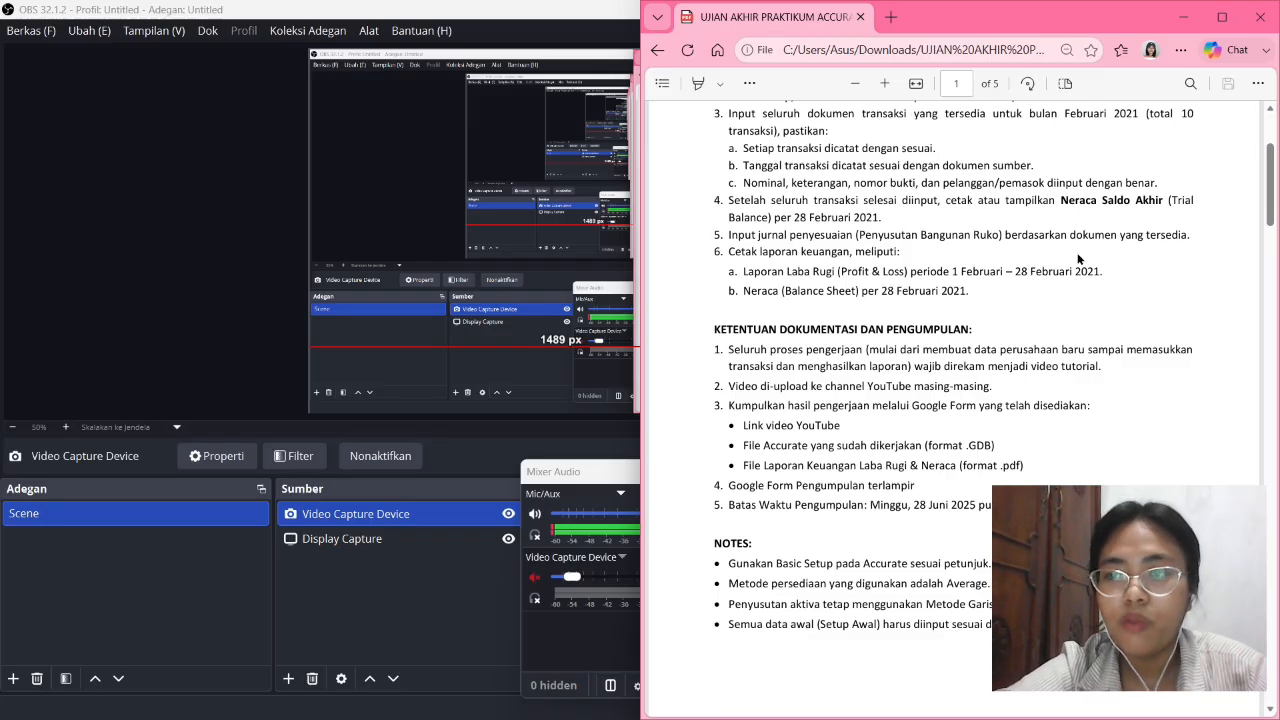
pyautogui.scroll(-2, 1078, 259)
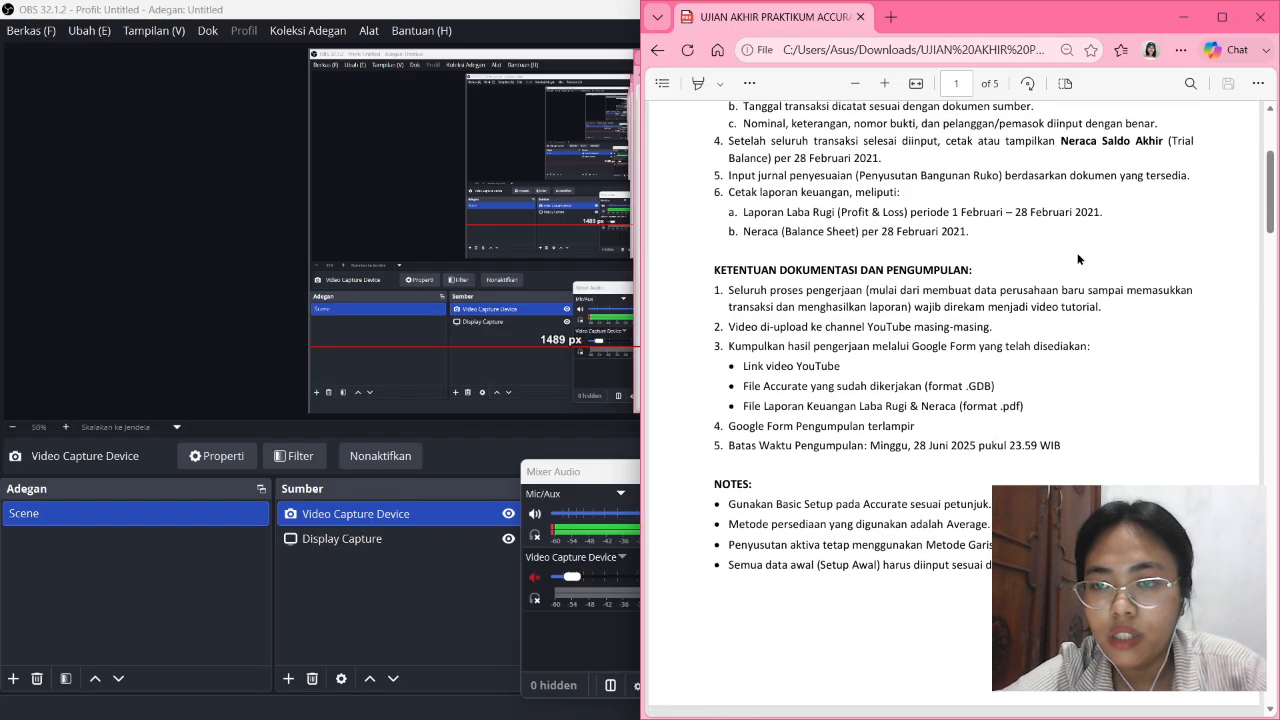
pyautogui.scroll(-1, 1078, 259)
pyautogui.scroll(1, 1078, 259)
pyautogui.scroll(-1, 1078, 259)
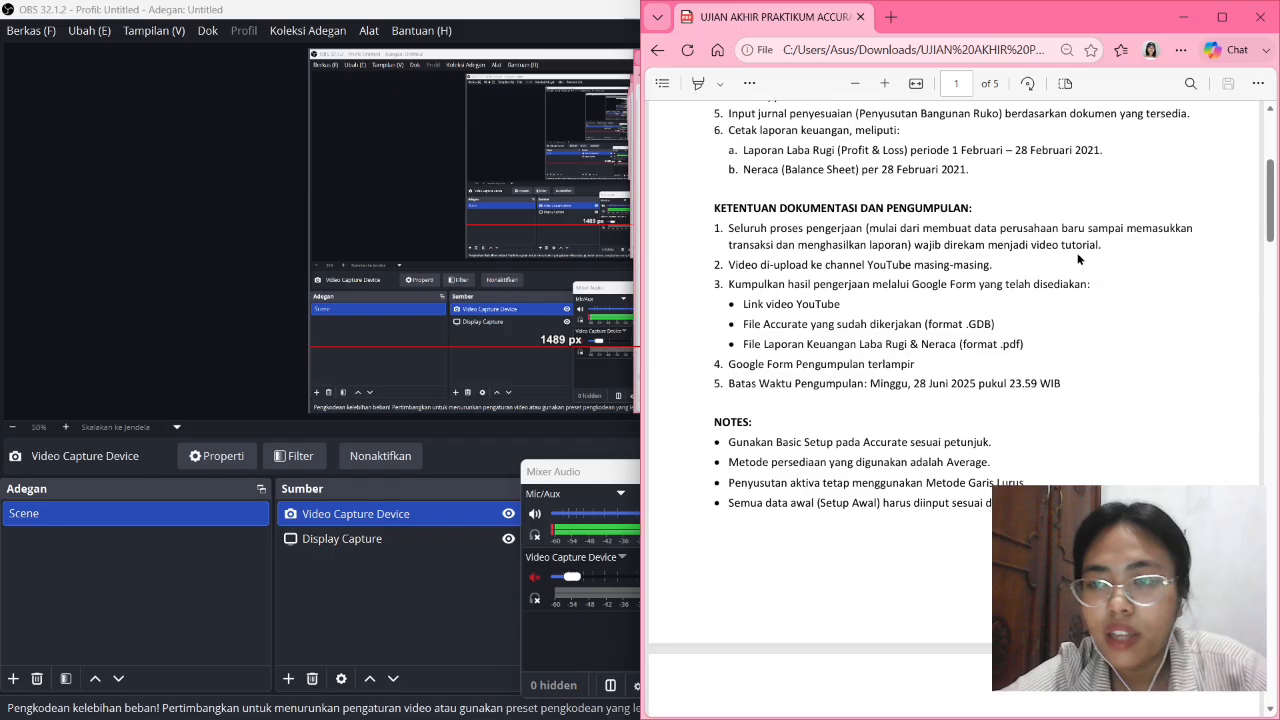
pyautogui.scroll(1, 1078, 259)
pyautogui.scroll(-1, 1078, 259)
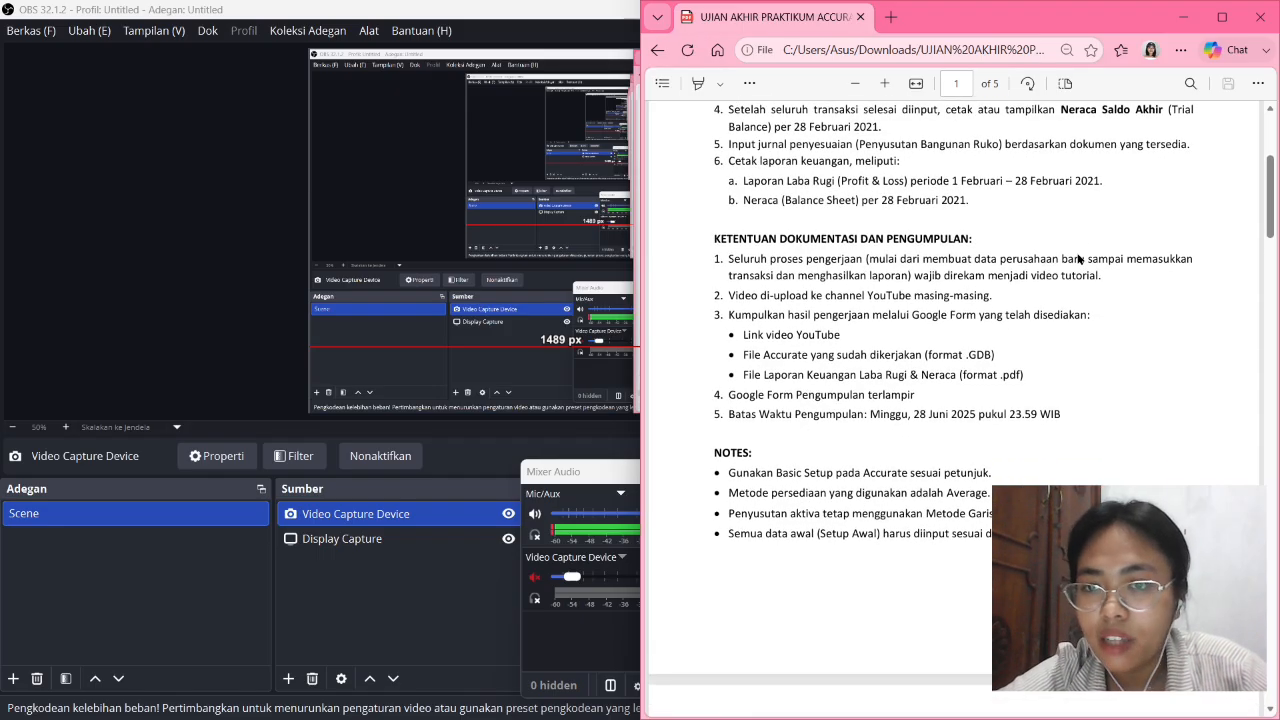
pyautogui.scroll(-1, 1078, 259)
pyautogui.scroll(2, 1078, 259)
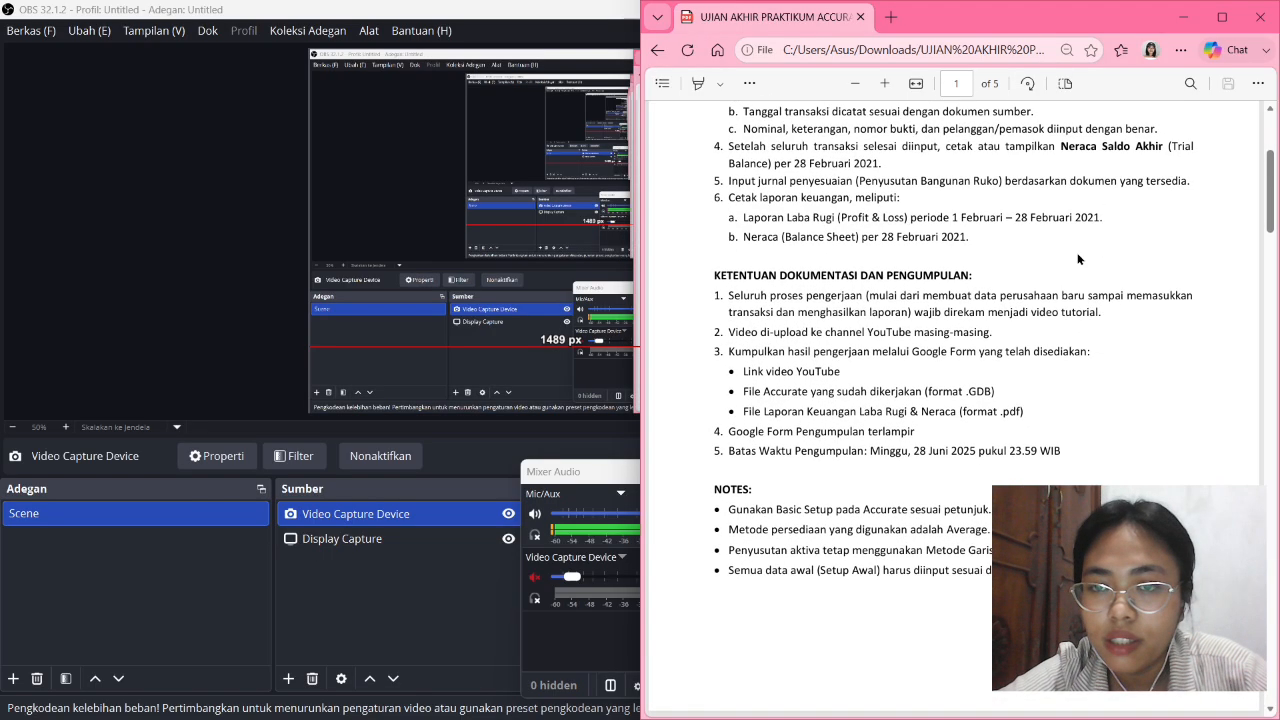
pyautogui.scroll(-1, 1078, 259)
pyautogui.scroll(1, 1070, 263)
pyautogui.scroll(-2, 1060, 268)
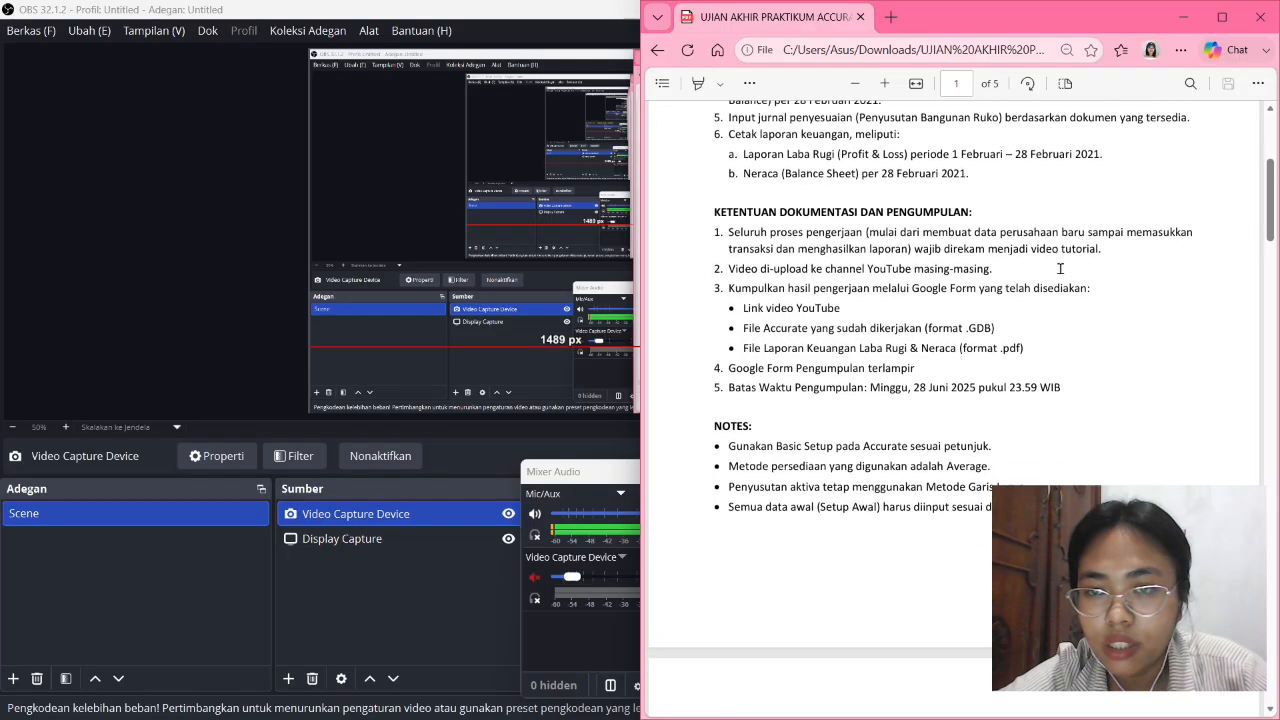
pyautogui.scroll(-1, 1060, 268)
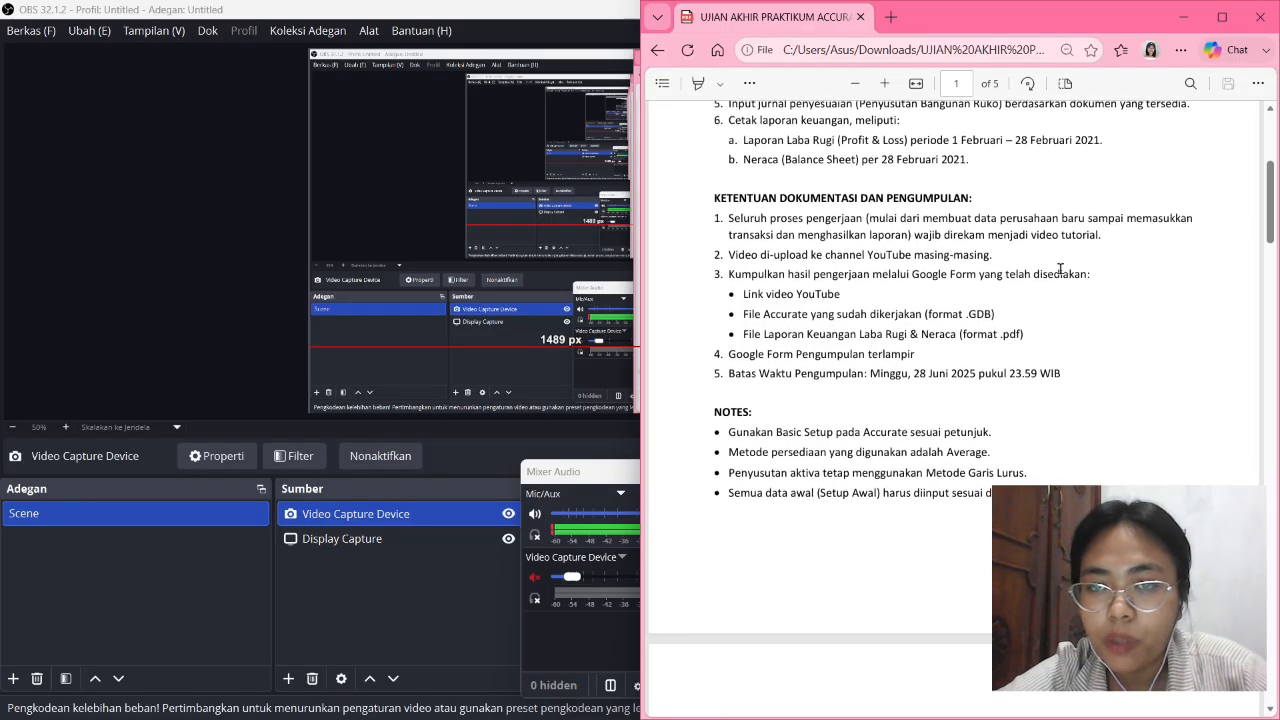
pyautogui.scroll(-1, 1060, 268)
pyautogui.scroll(-1, 1060, 268)
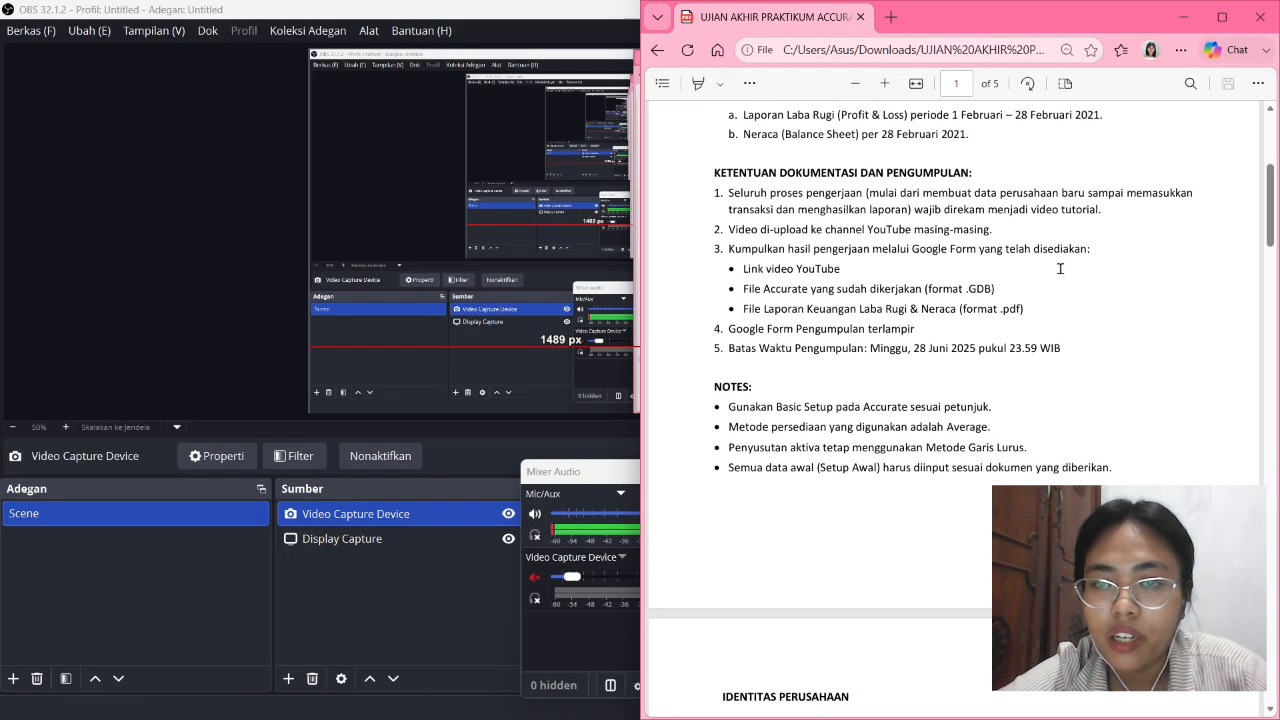
pyautogui.scroll(1, 1055, 281)
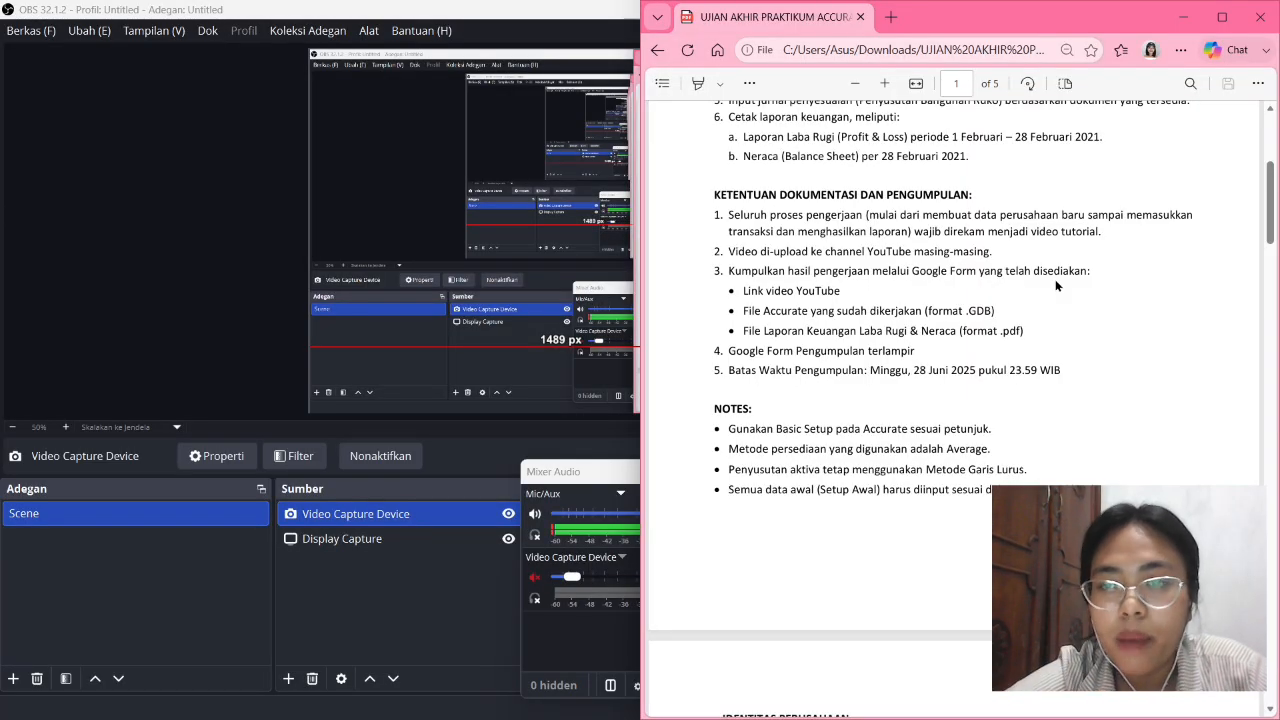
# Scroll the exam PDF to page 2's Identitas Perusahaan section and setup tables.
pyautogui.scroll(-3, 1055, 285)
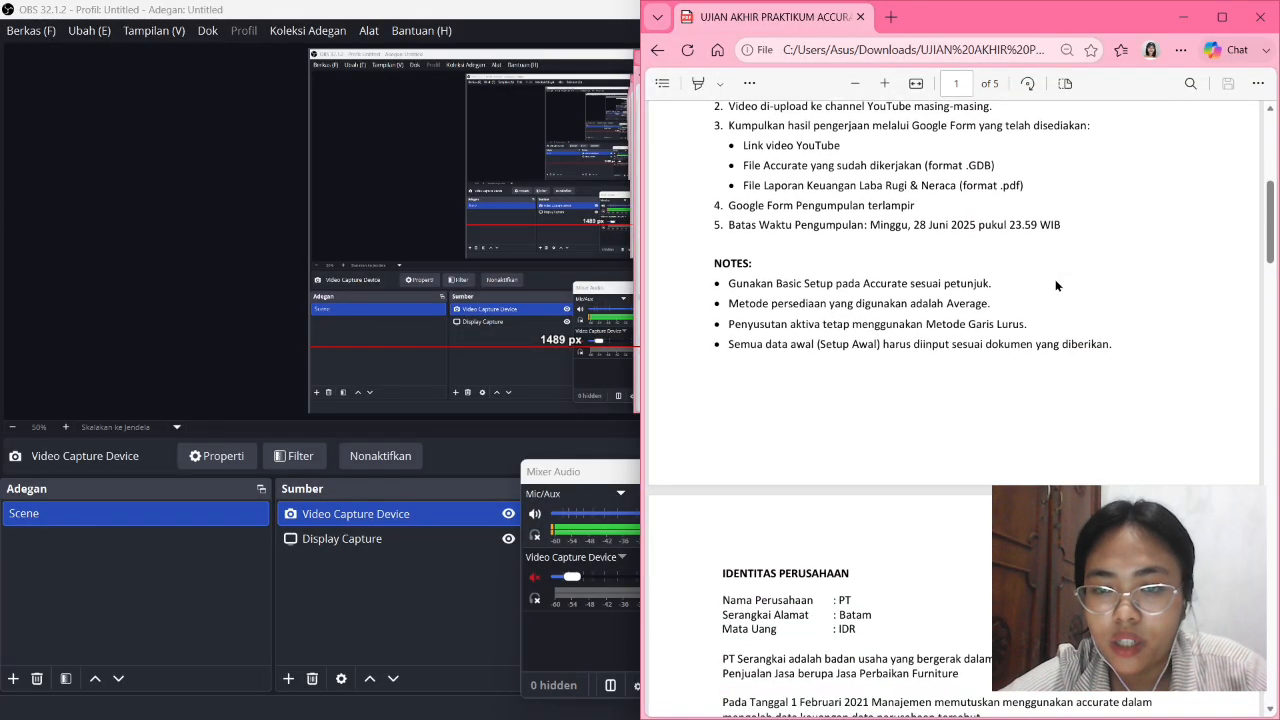
pyautogui.scroll(-2, 1055, 286)
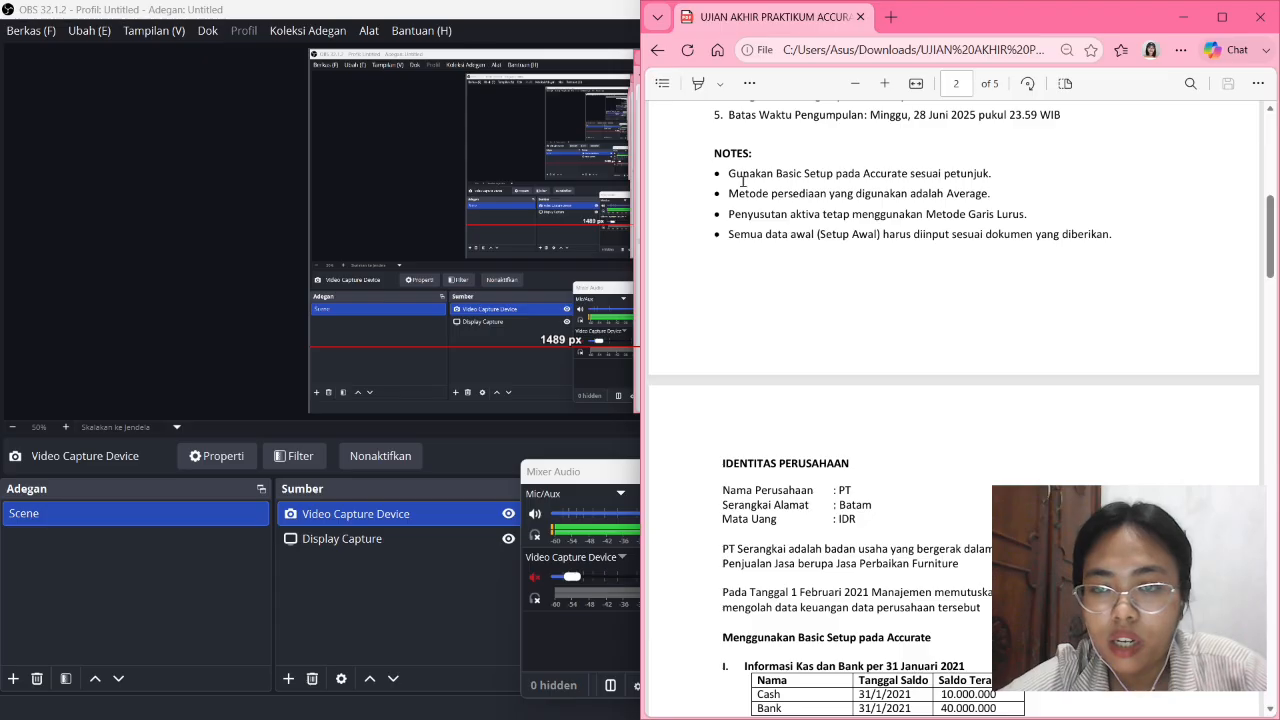
pyautogui.scroll(-1, 832, 329)
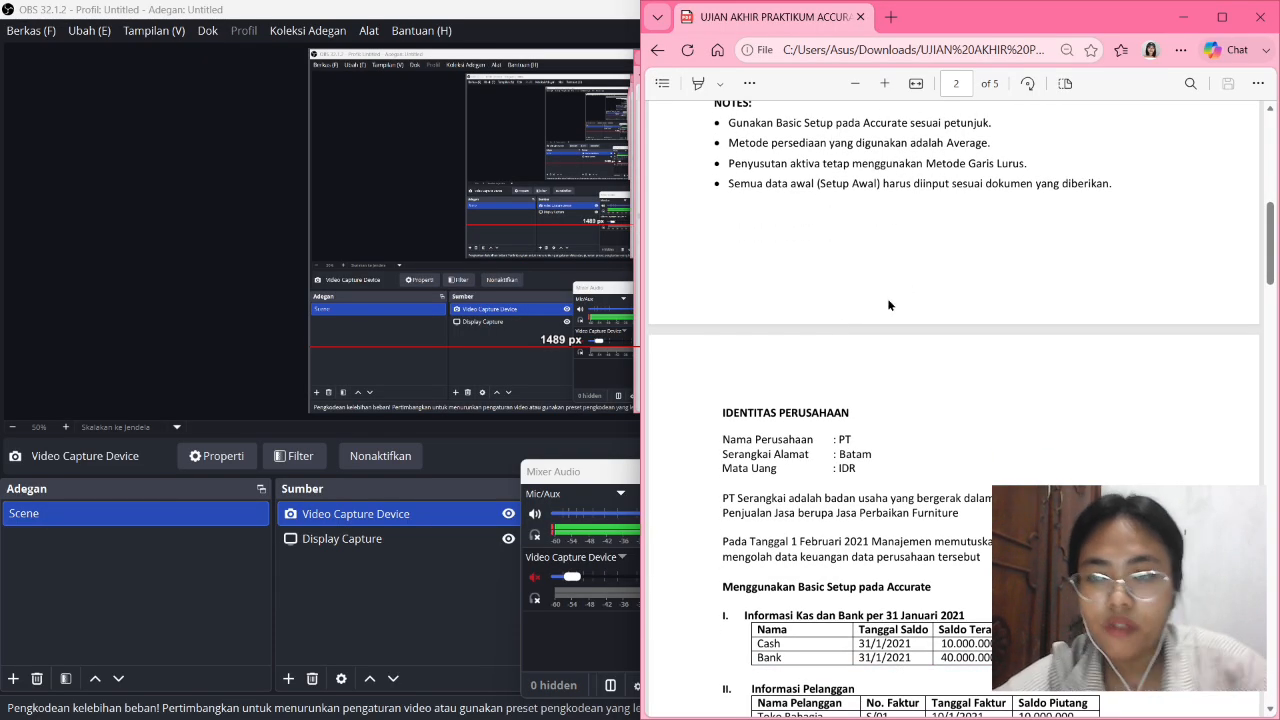
pyautogui.scroll(-1, 888, 304)
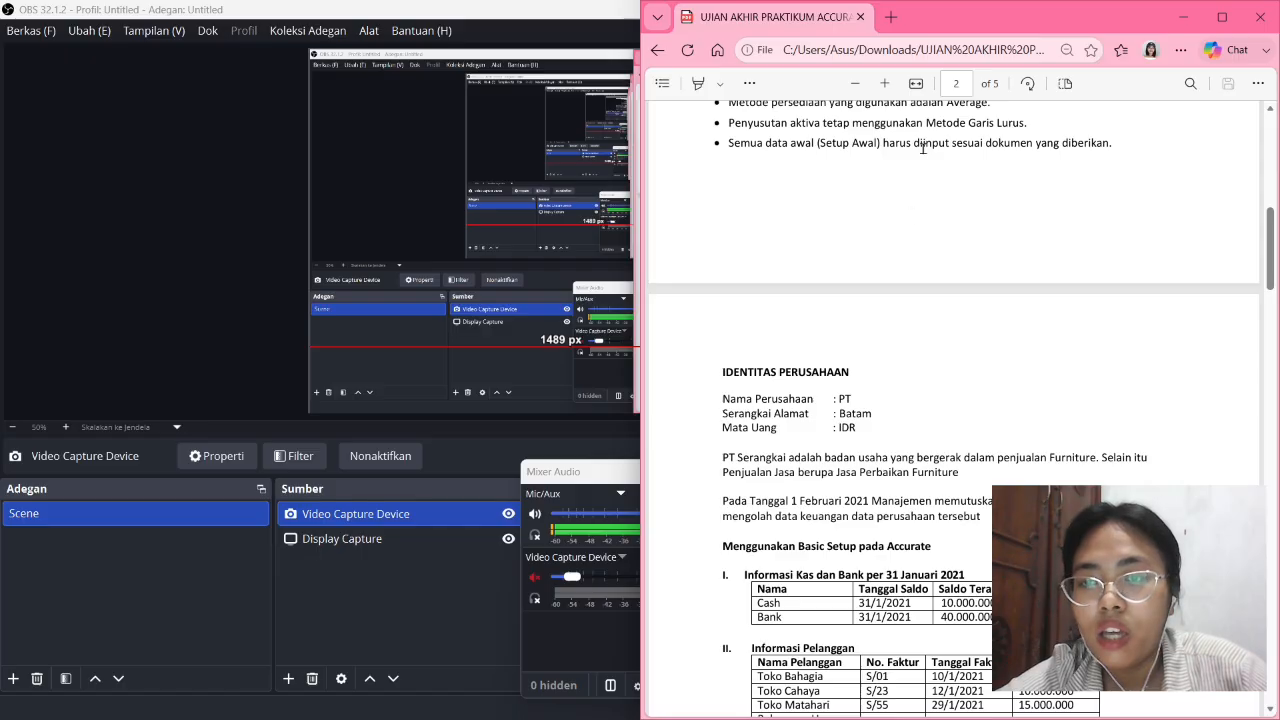
pyautogui.scroll(-4, 880, 200)
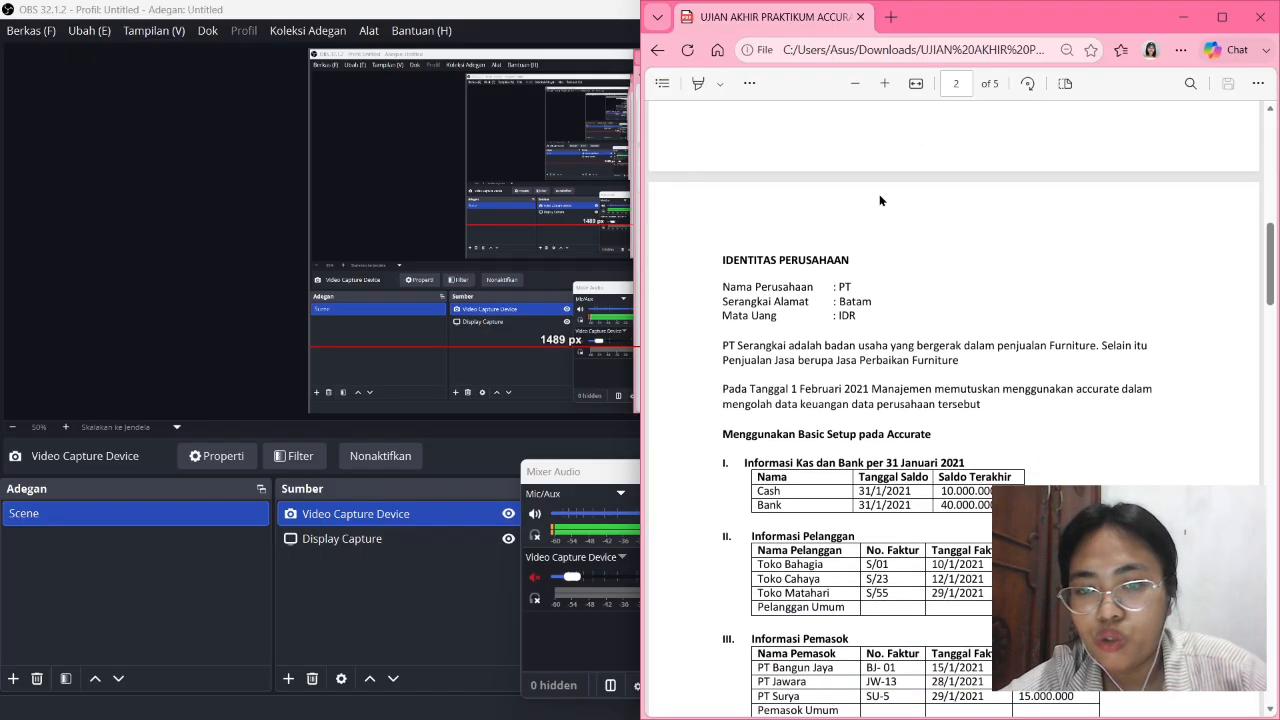
pyautogui.scroll(-1, 879, 194)
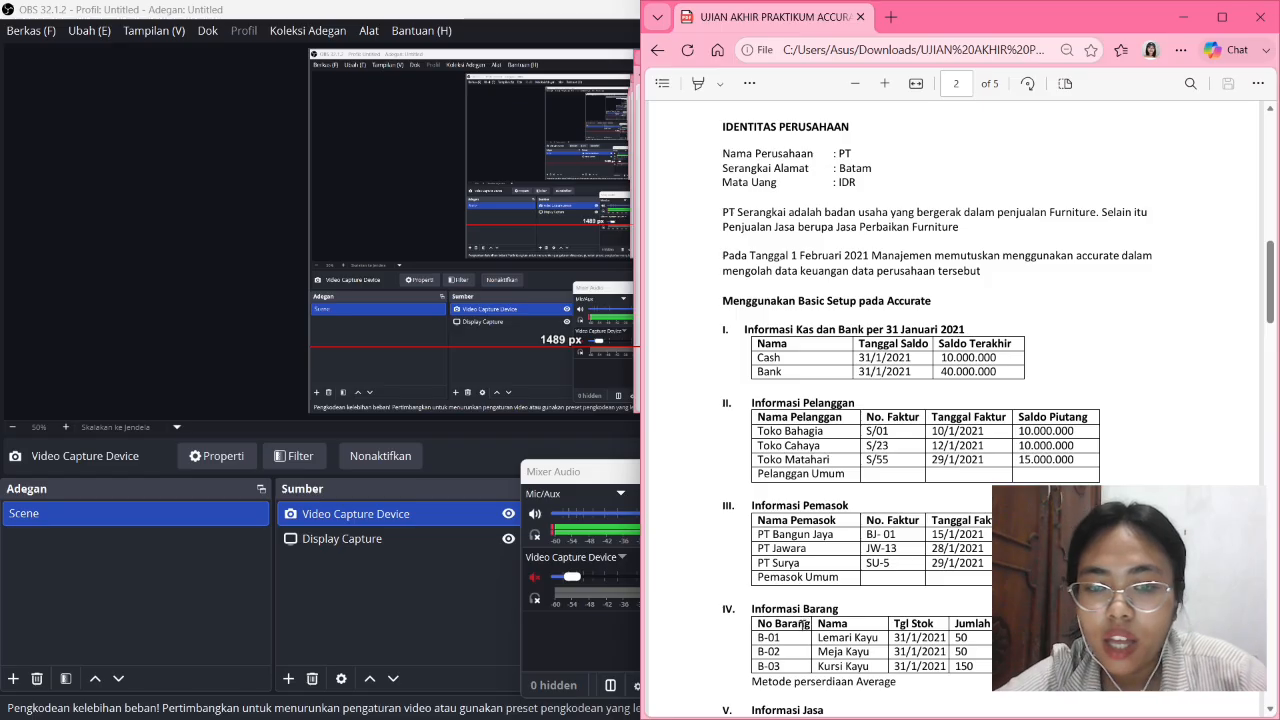
pyautogui.moveTo(800, 717)
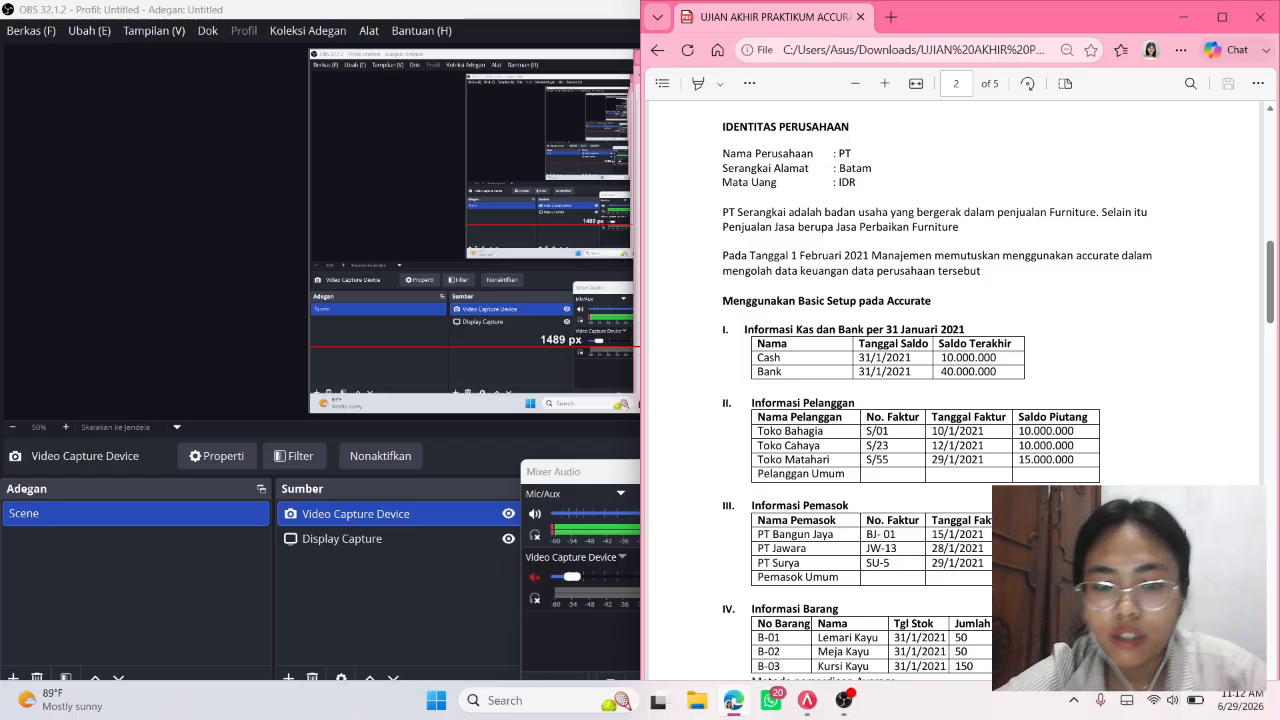
# Switch to ACCURATE 5 and choose Buat Data Perusahaan Baru to create a new company.
pyautogui.click(804, 701)
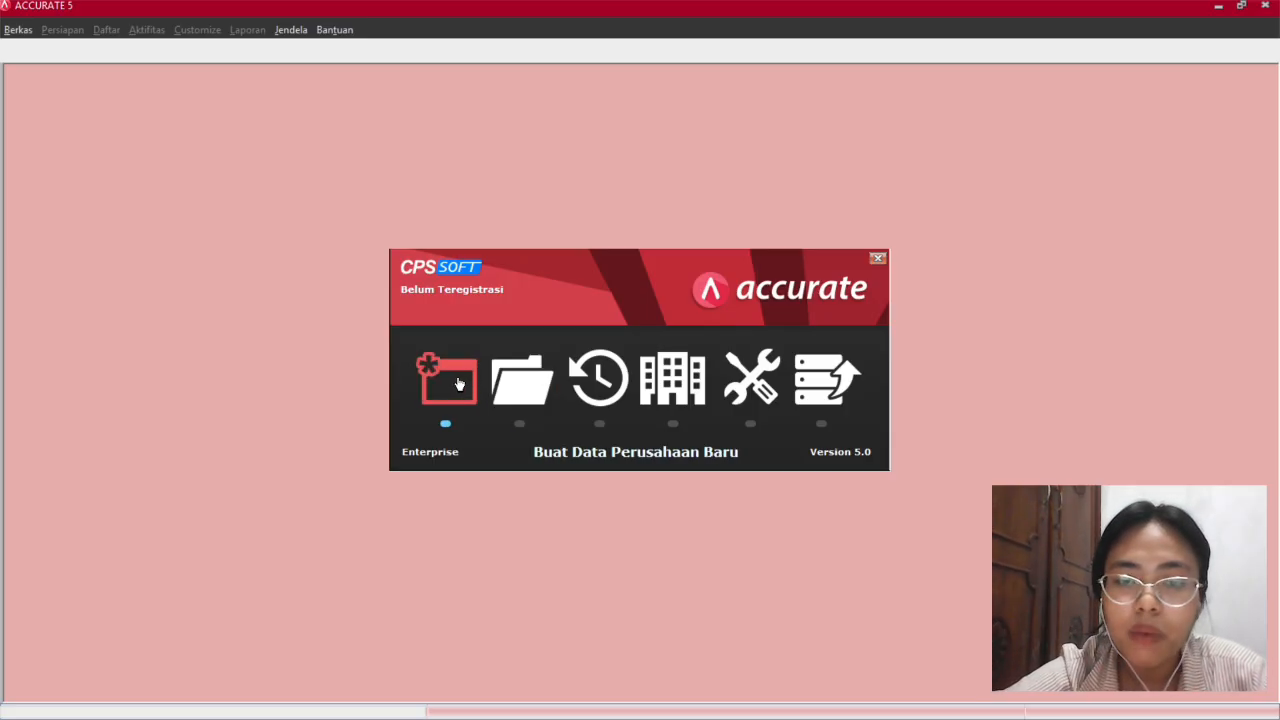
pyautogui.click(450, 382)
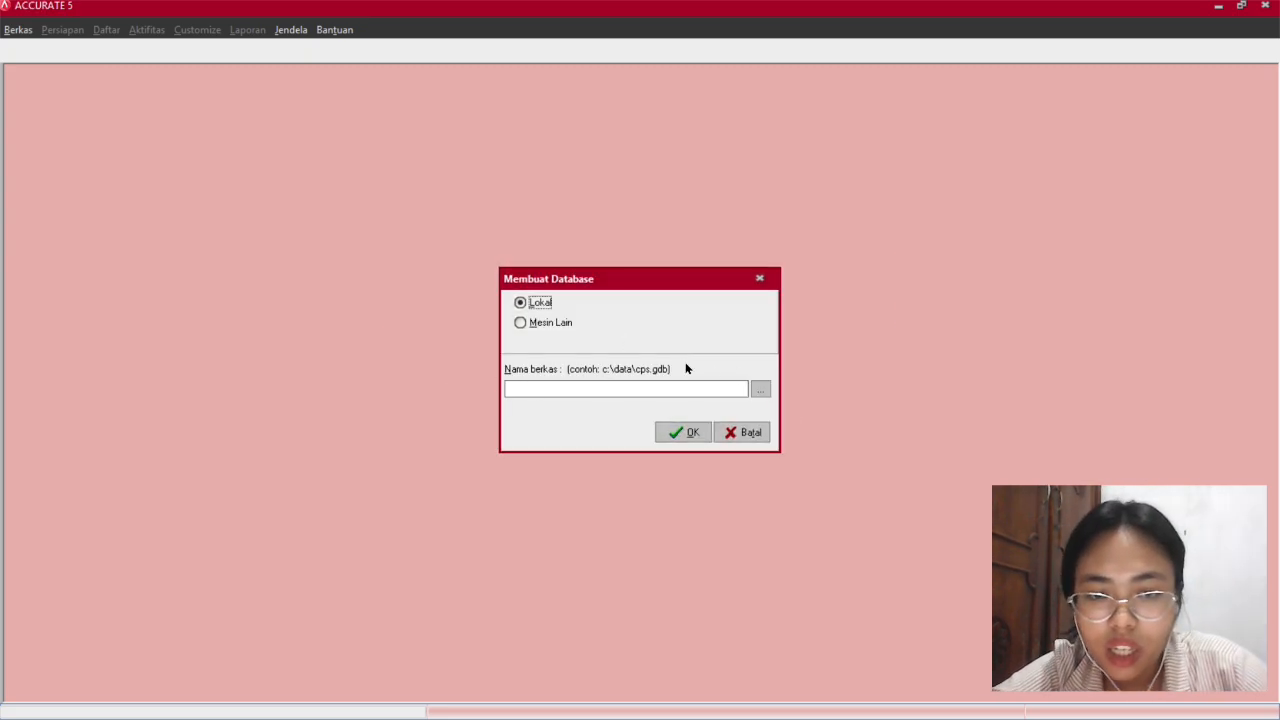
# Browse to the Documents > Accurate > UAP folder as the database save location.
pyautogui.click(760, 390)
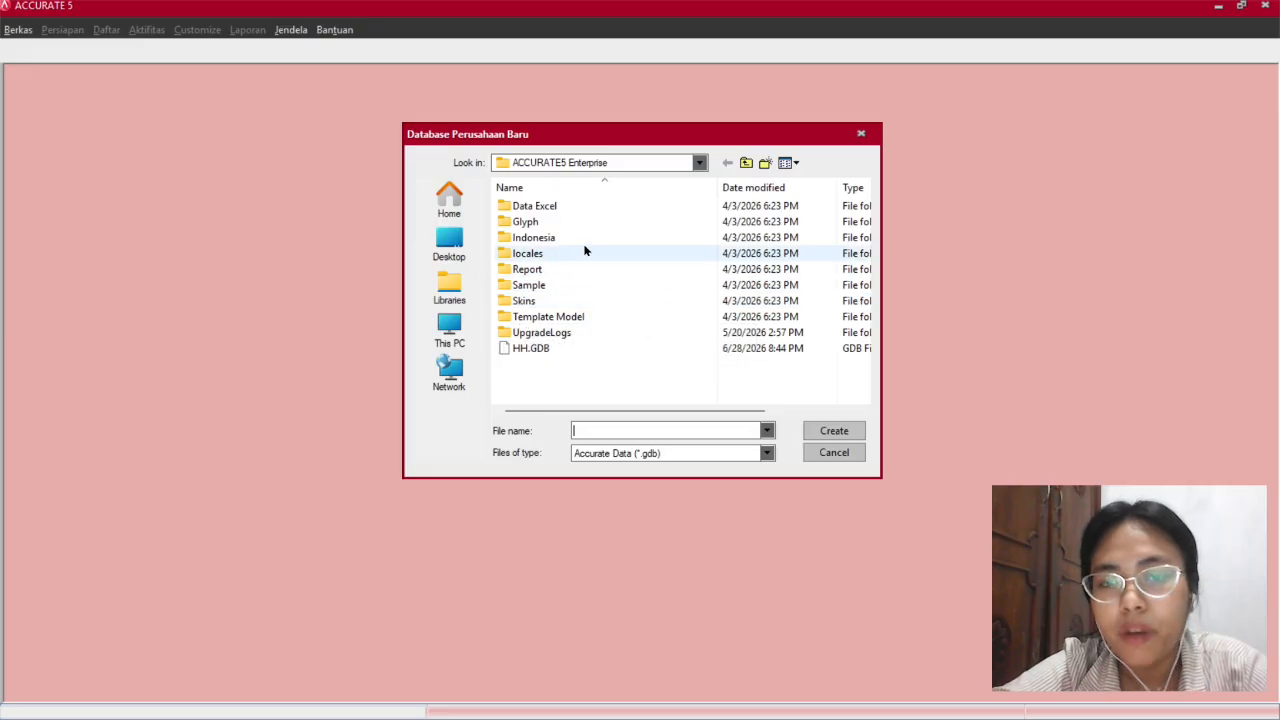
pyautogui.click(443, 321)
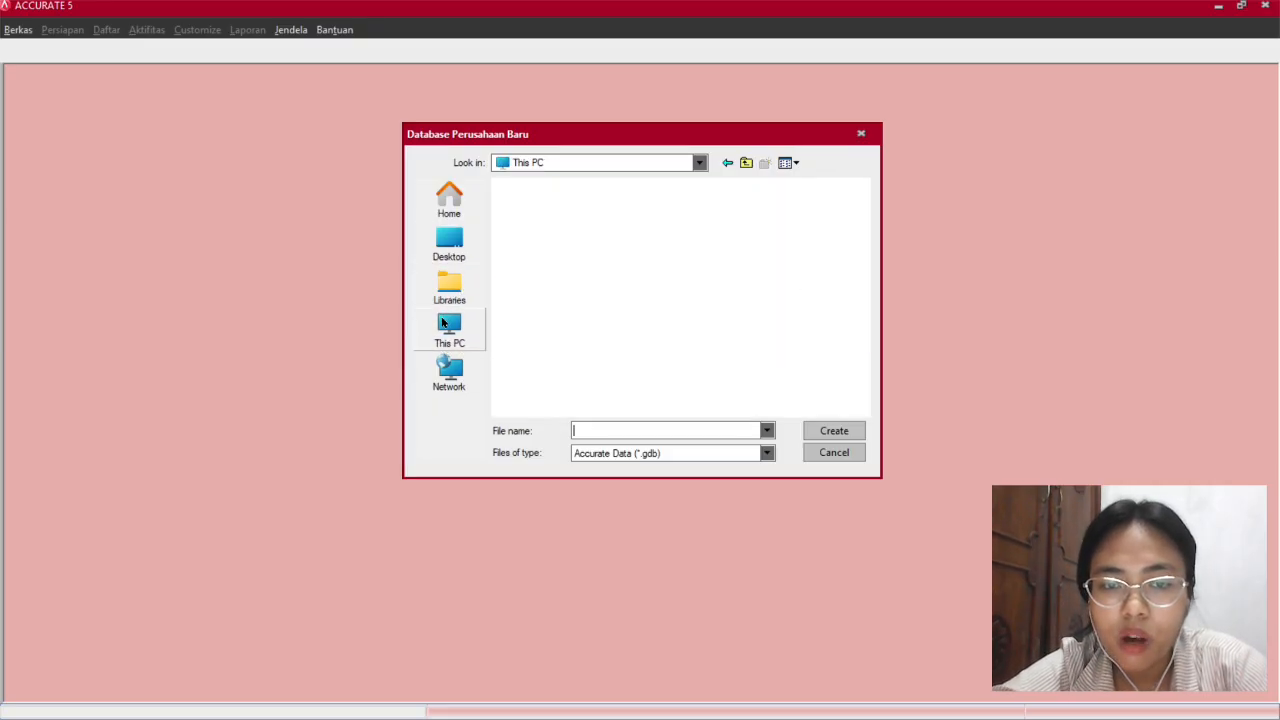
pyautogui.click(448, 250)
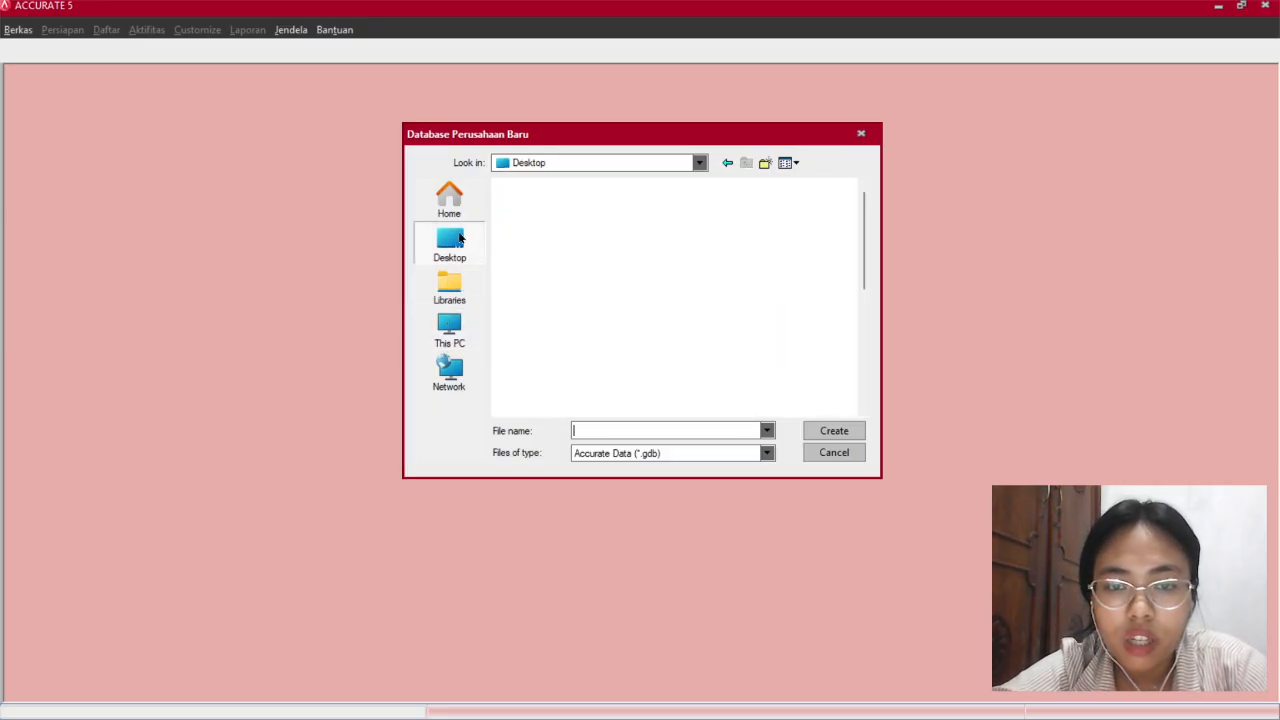
pyautogui.scroll(-3, 556, 288)
pyautogui.scroll(3, 559, 255)
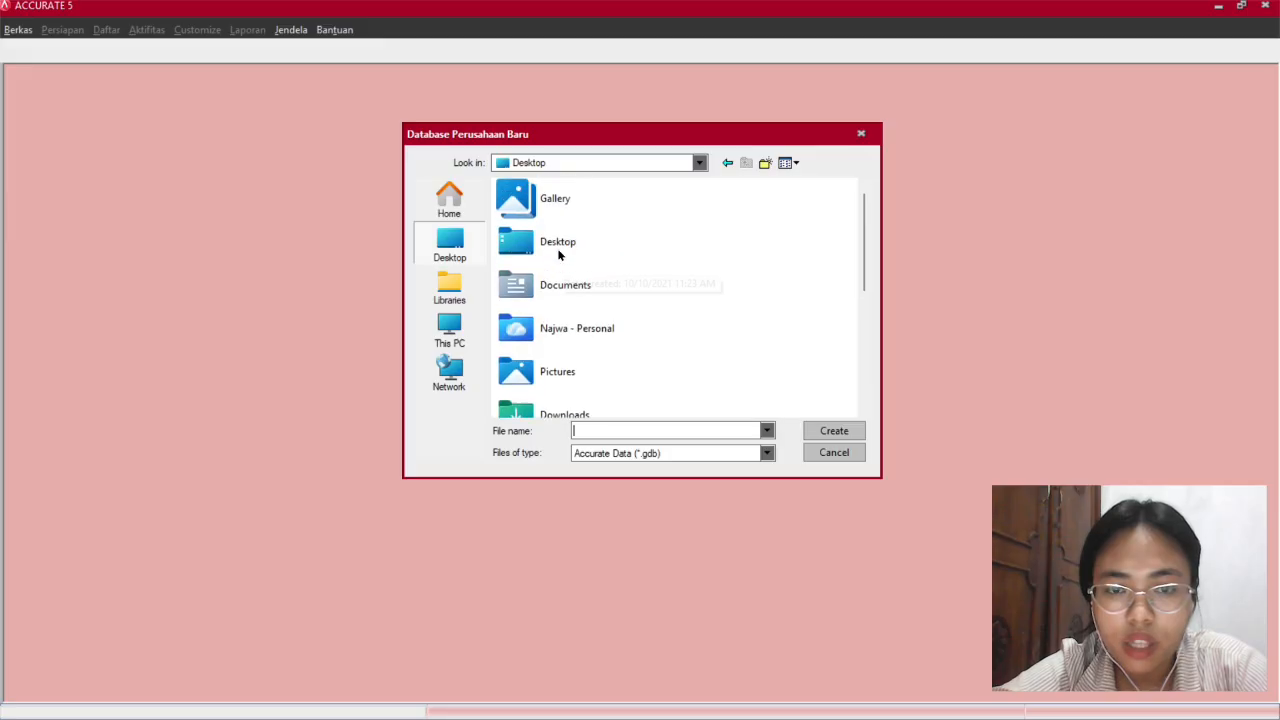
pyautogui.doubleClick(549, 276)
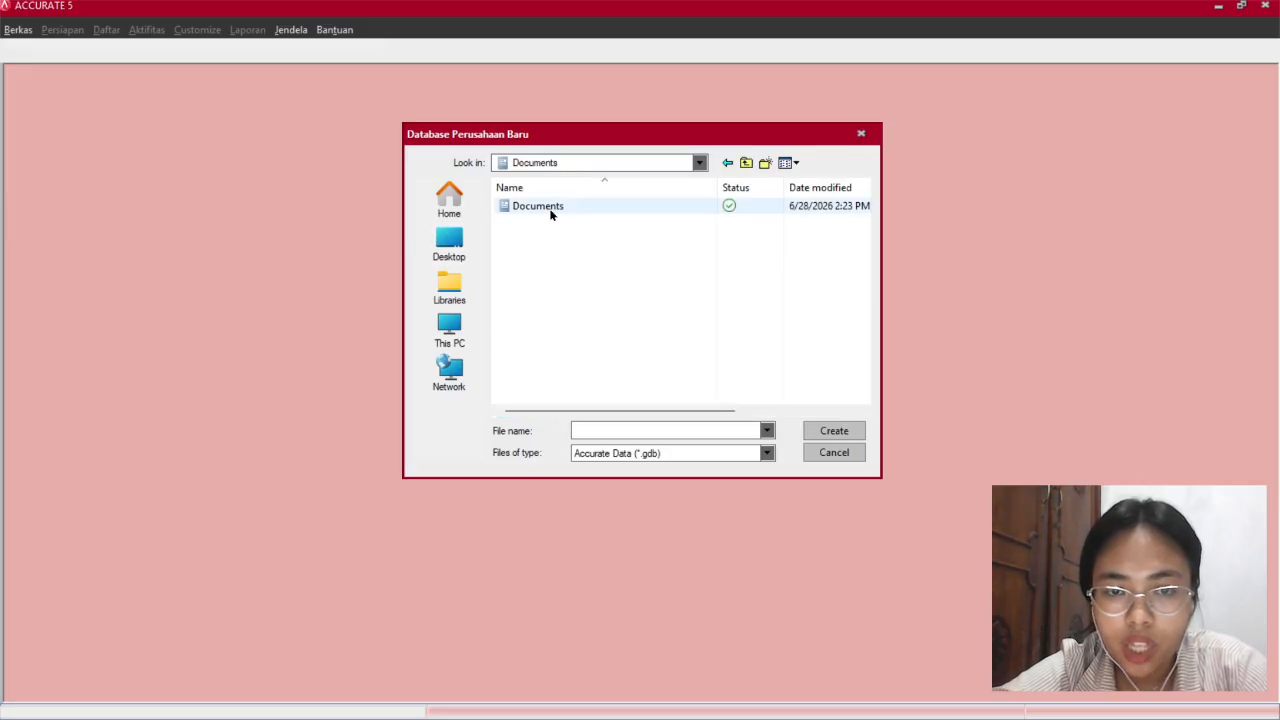
pyautogui.doubleClick(540, 206)
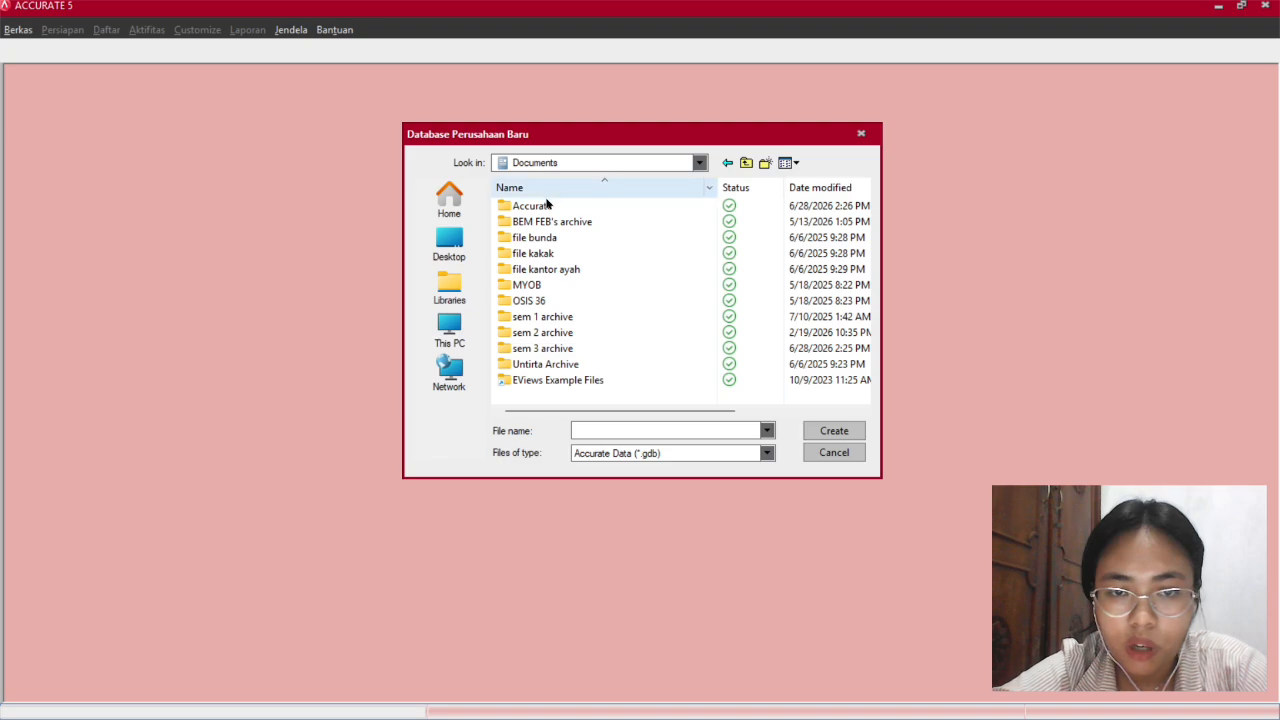
pyautogui.doubleClick(550, 206)
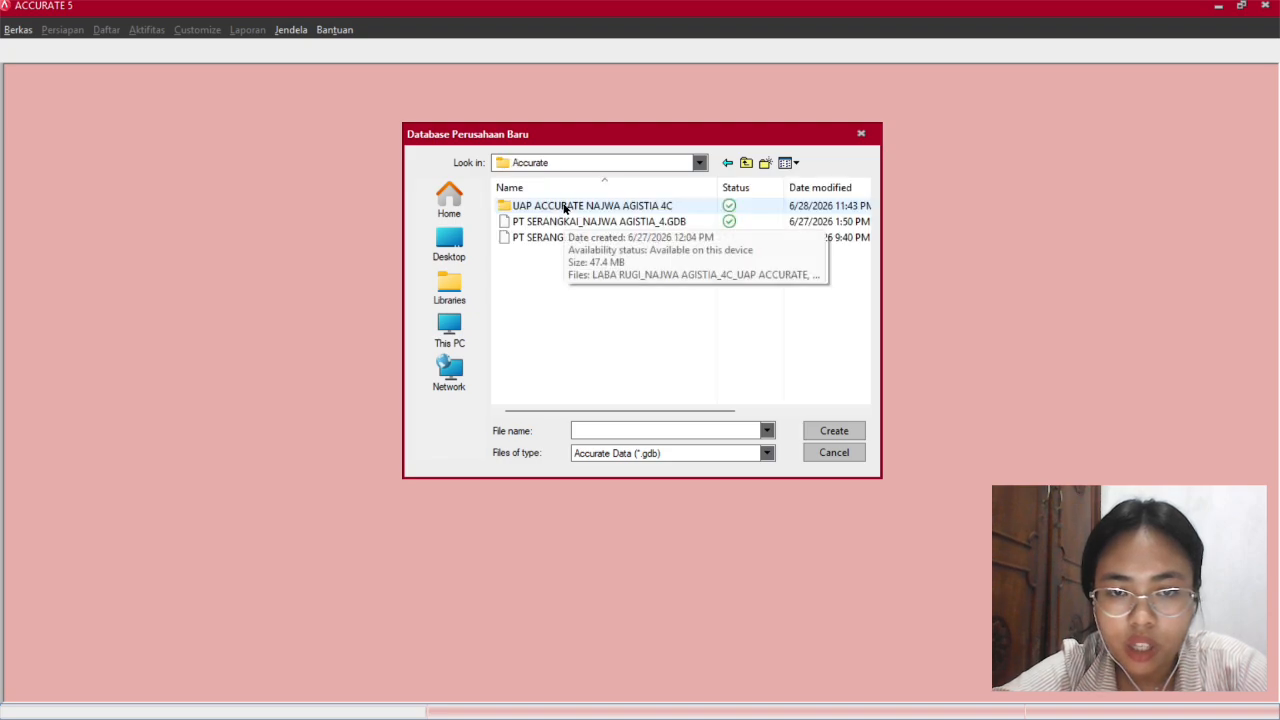
pyautogui.doubleClick(565, 207)
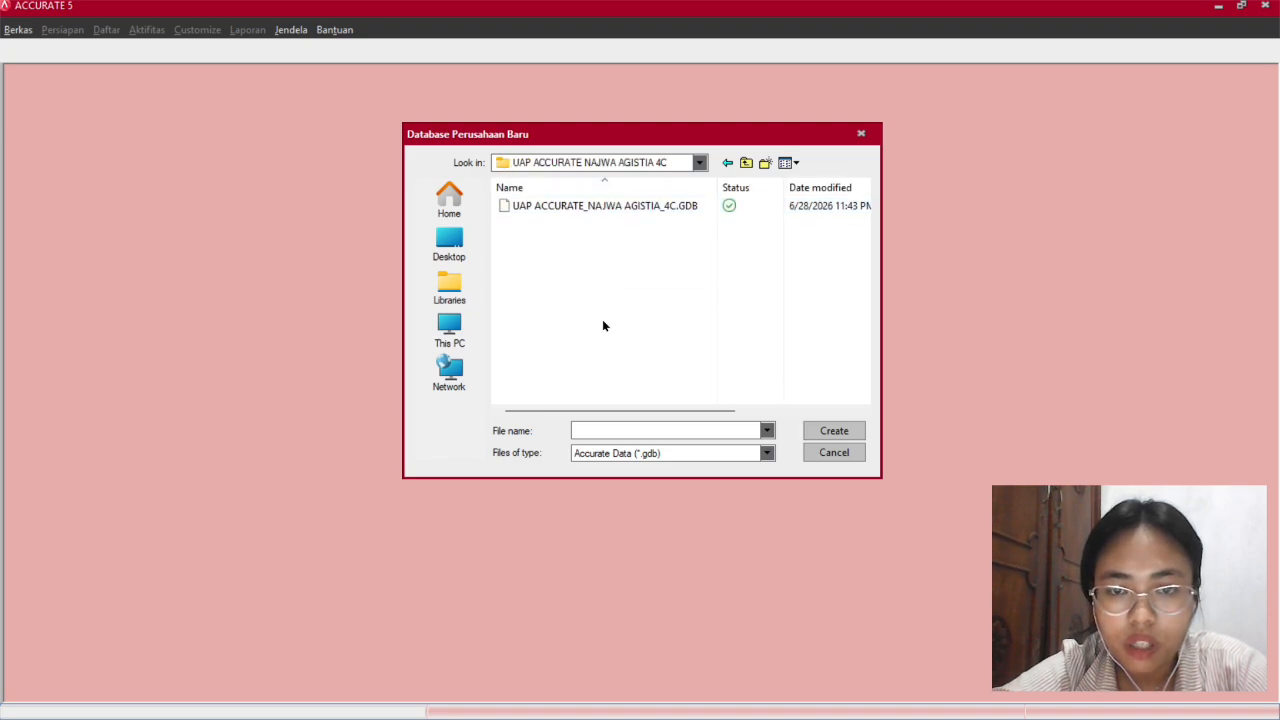
# Name the database 'UAP ACCURATE_' plus the student's name and class, and create it locally.
pyautogui.click(615, 430)
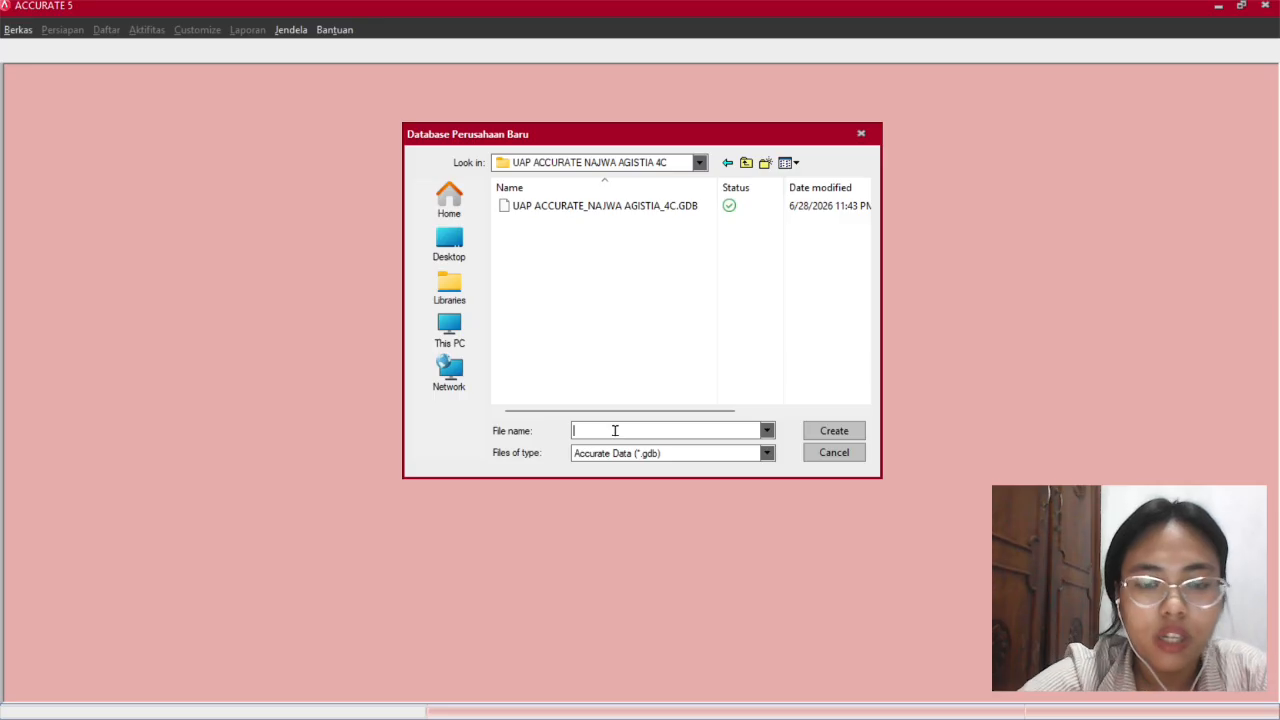
pyautogui.write('UAO')
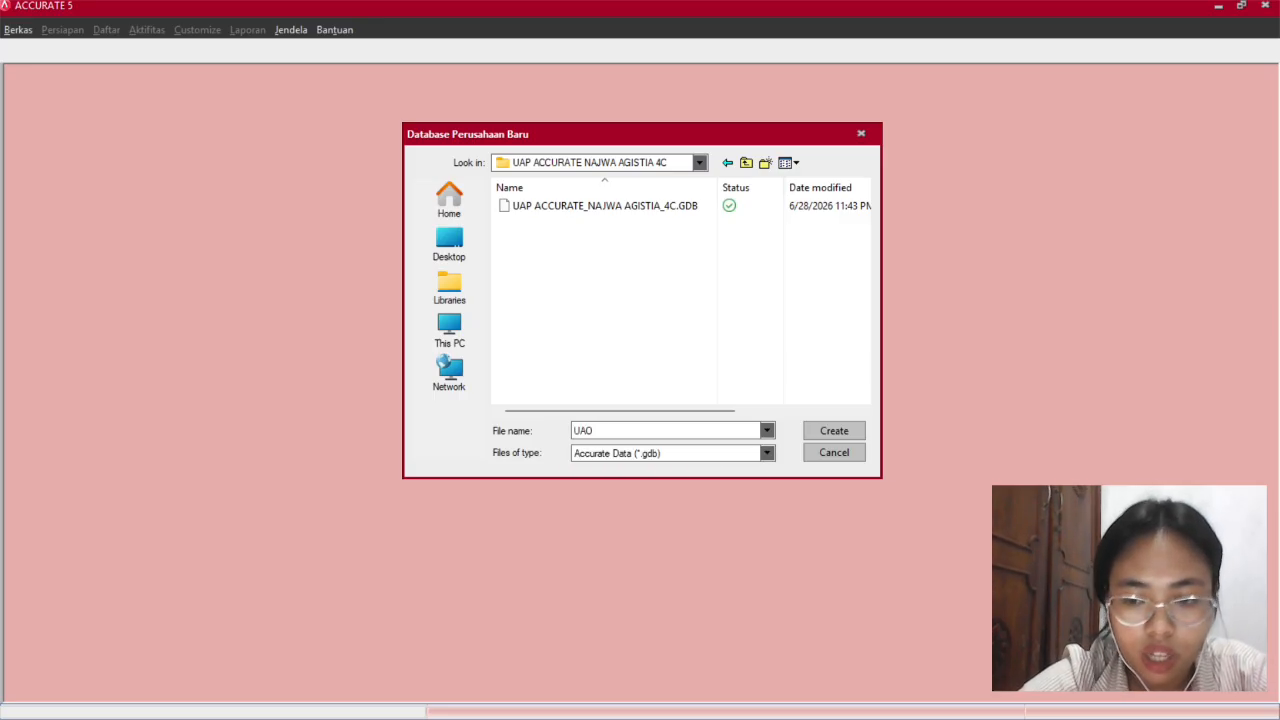
pyautogui.press('BackSpace')
pyautogui.write('P ACC')
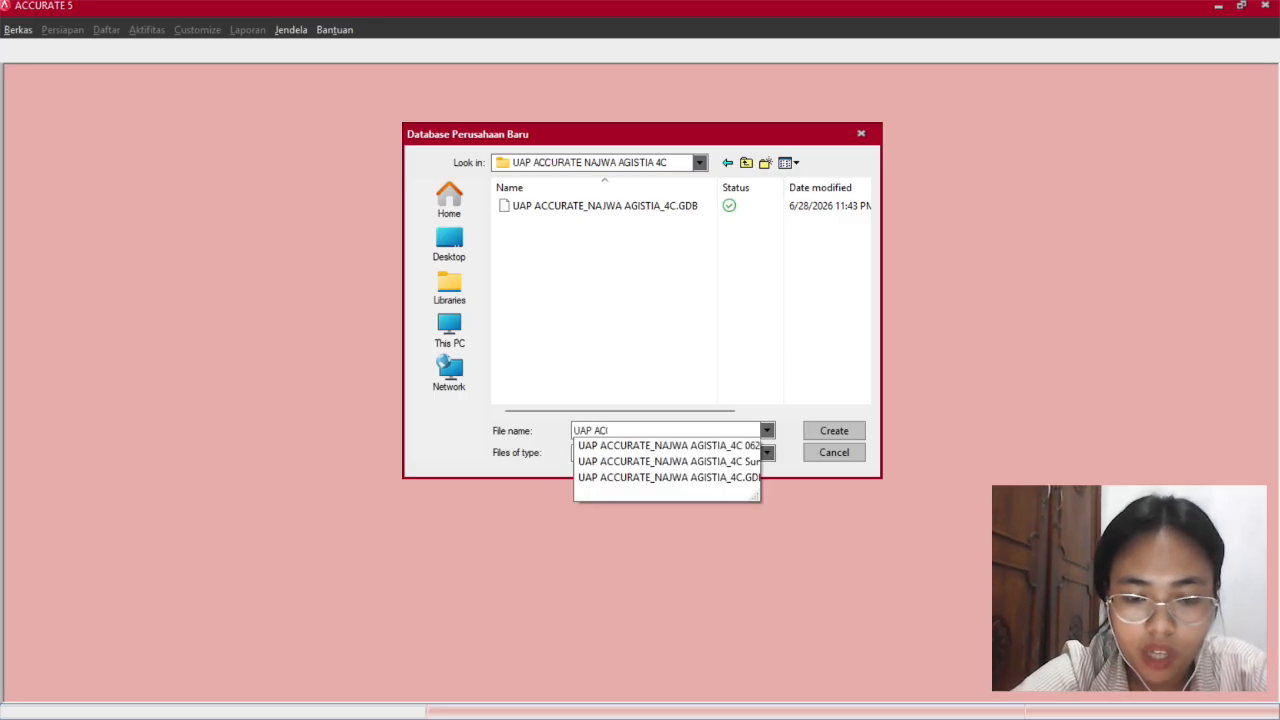
pyautogui.write('URATE')
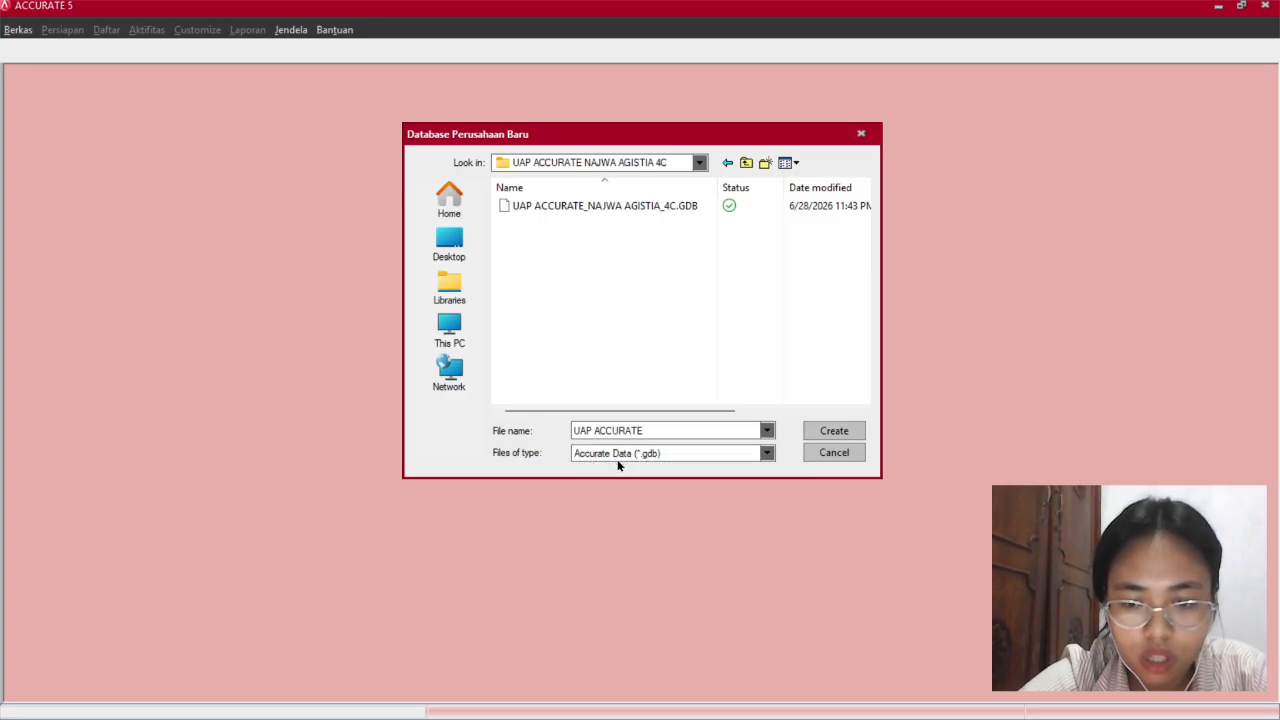
pyautogui.press('BackSpace')
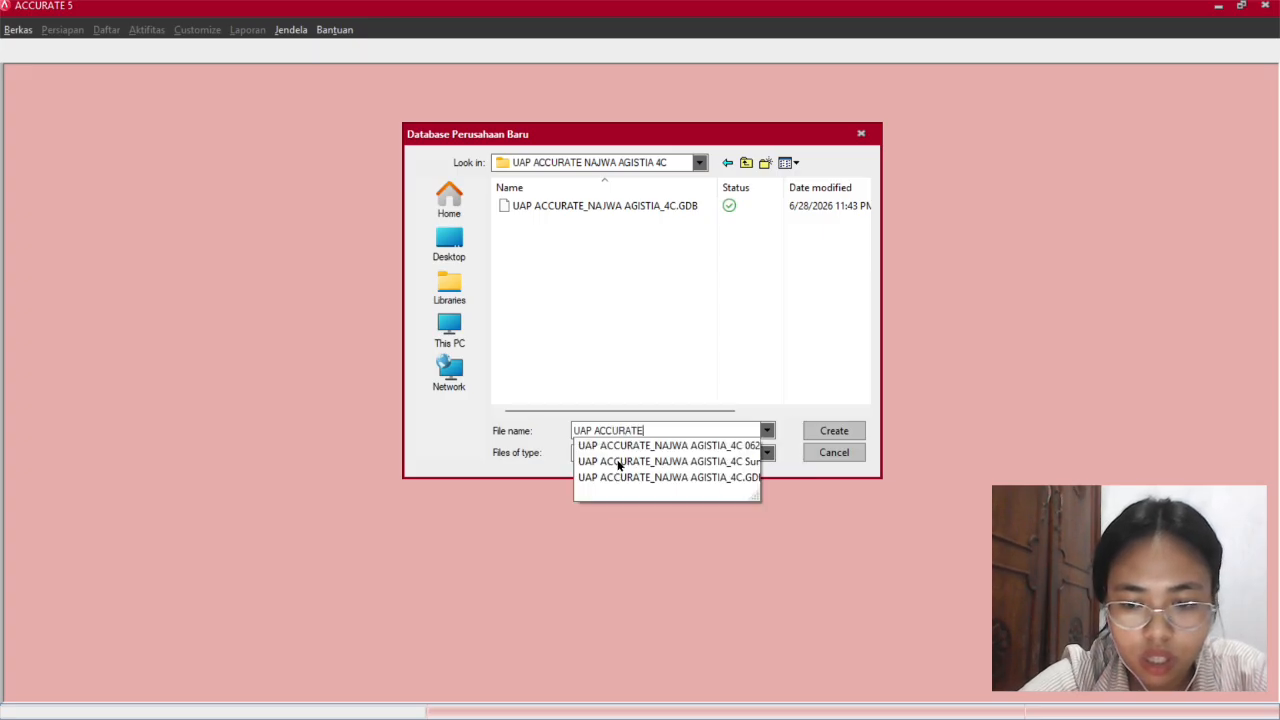
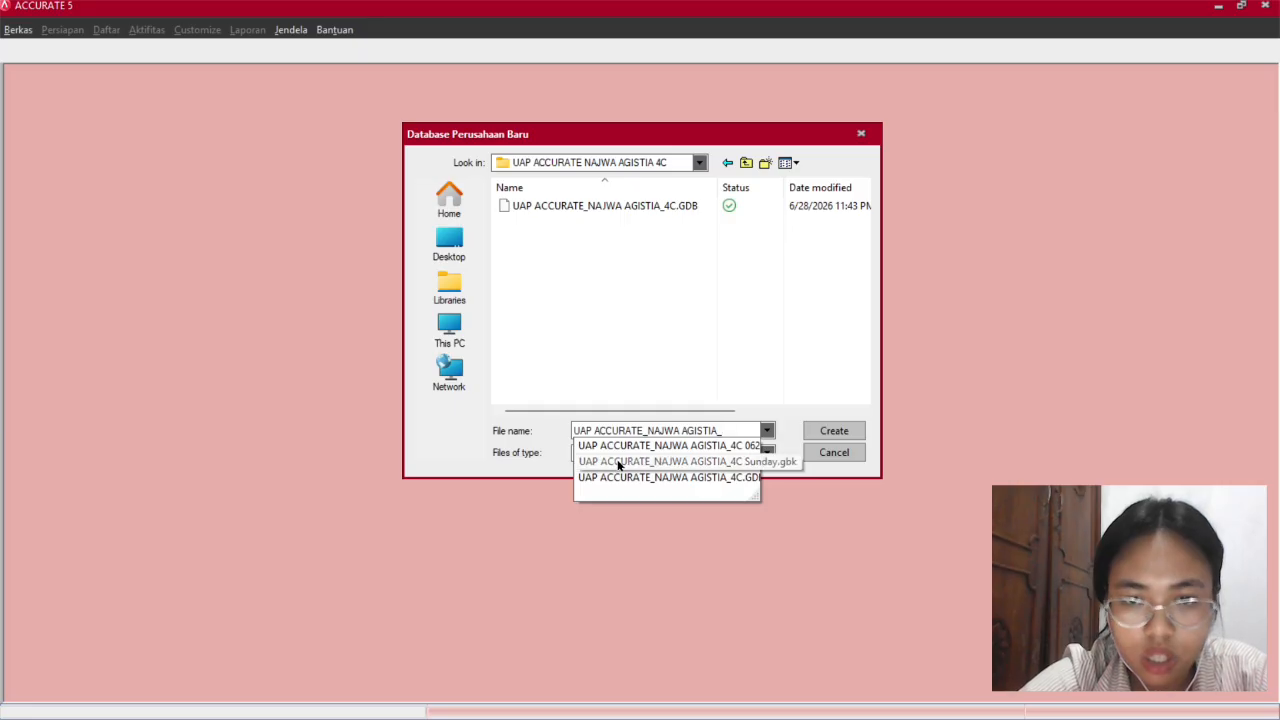
pyautogui.write('4C')
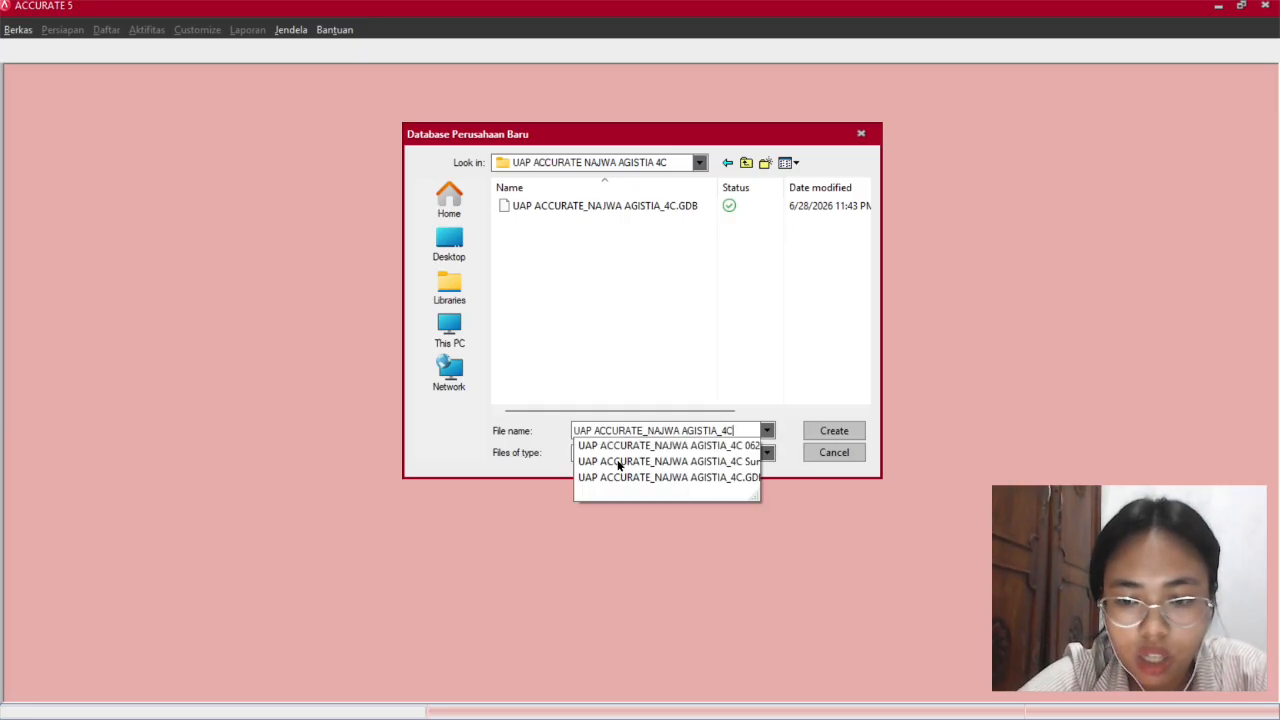
pyautogui.write('_2')
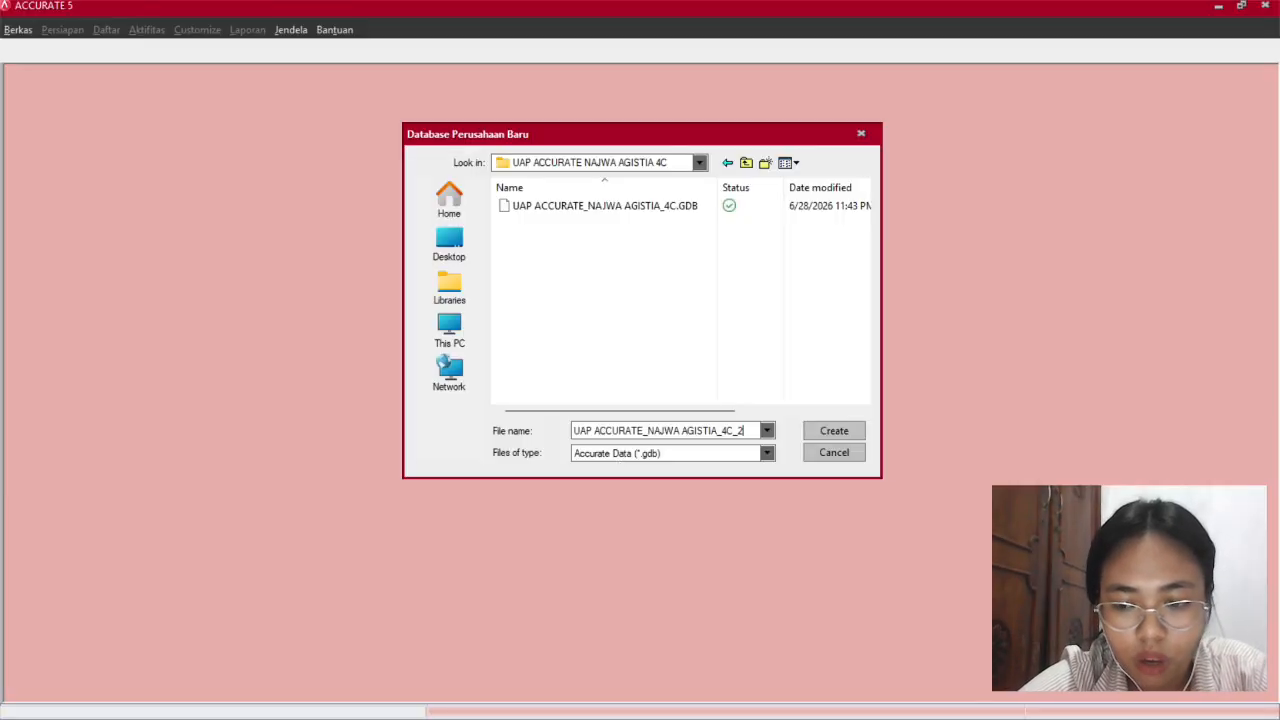
pyautogui.press('Return')
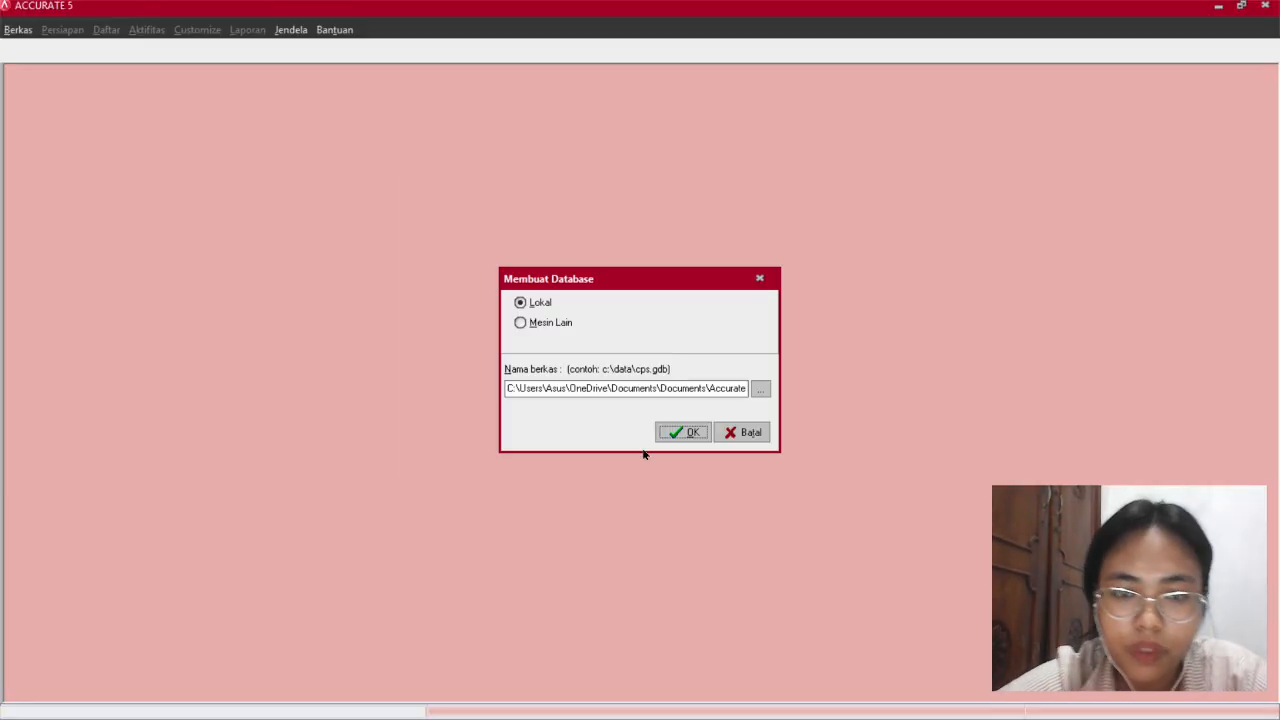
pyautogui.click(697, 432)
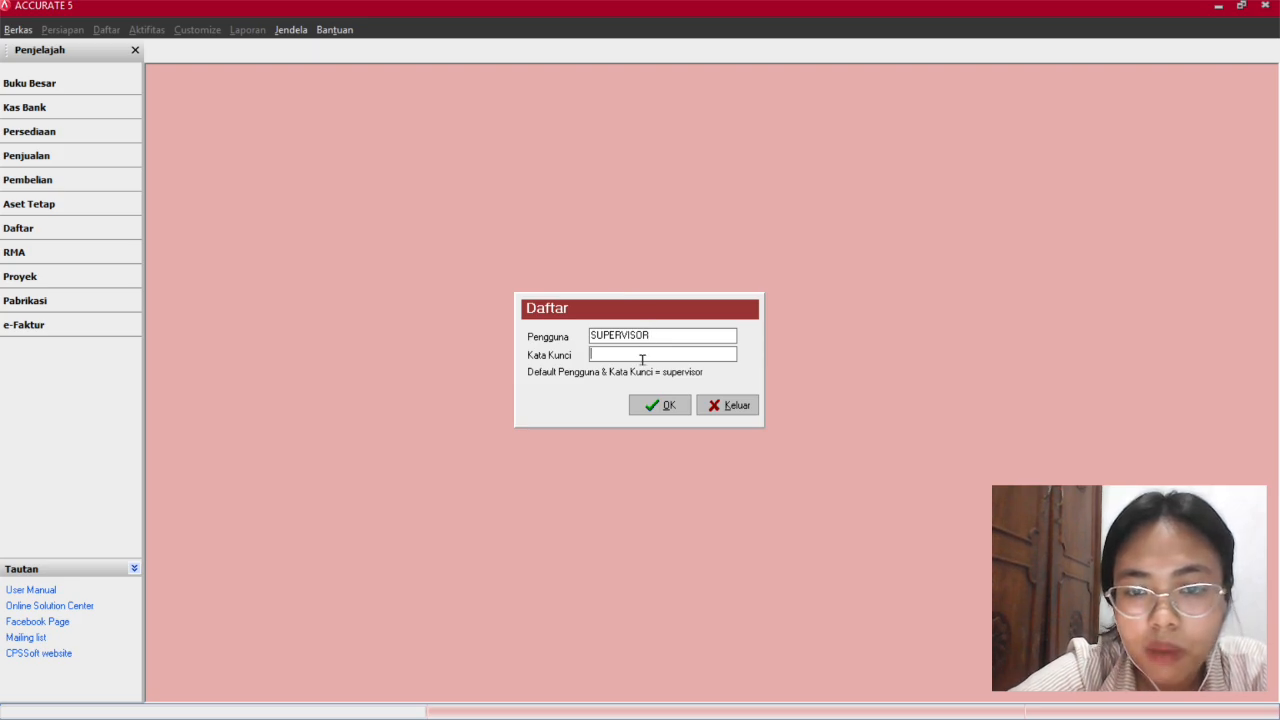
# Log in with the default supervisor account's password.
pyautogui.moveTo(660, 334); pyautogui.dragTo(627, 369)
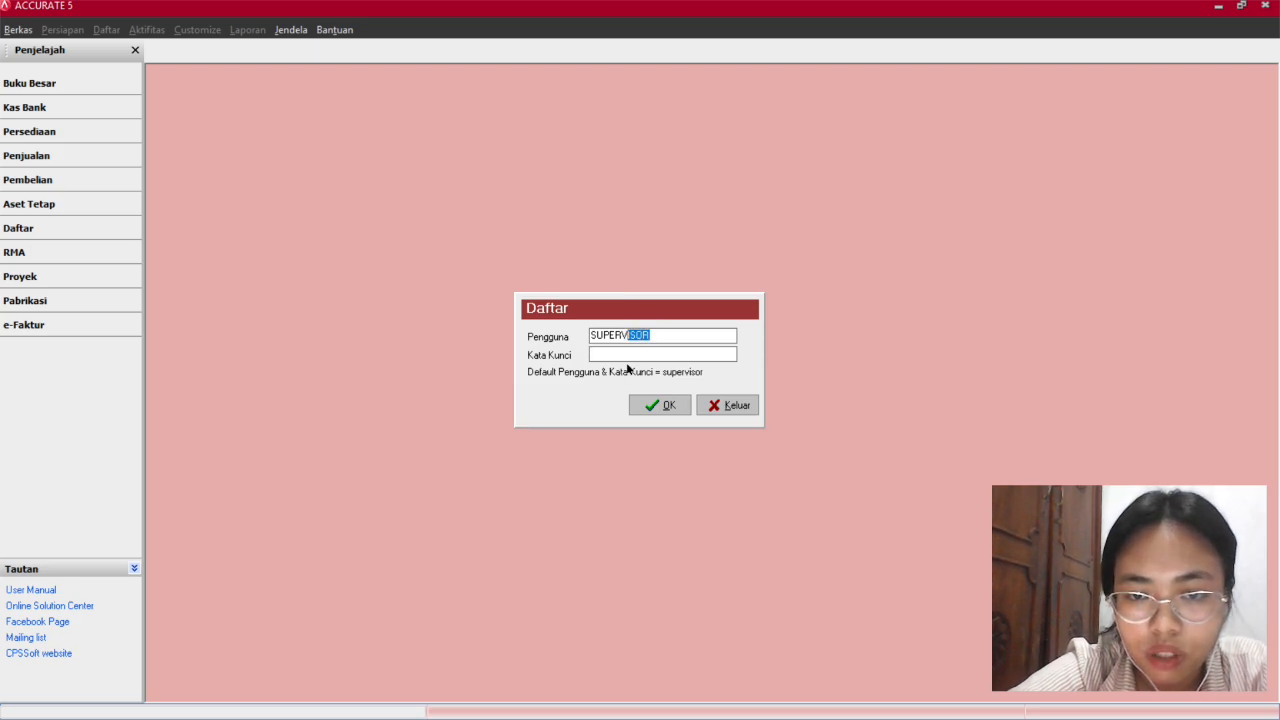
pyautogui.click(623, 355)
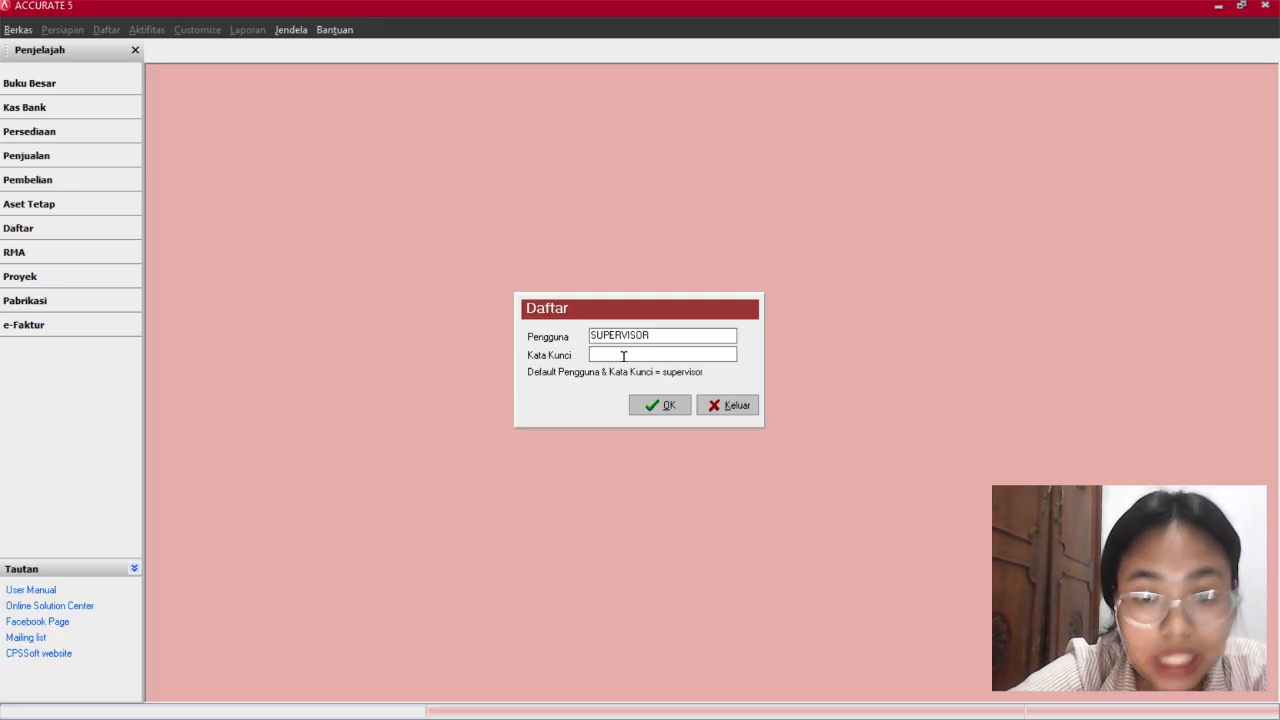
pyautogui.write('sup')
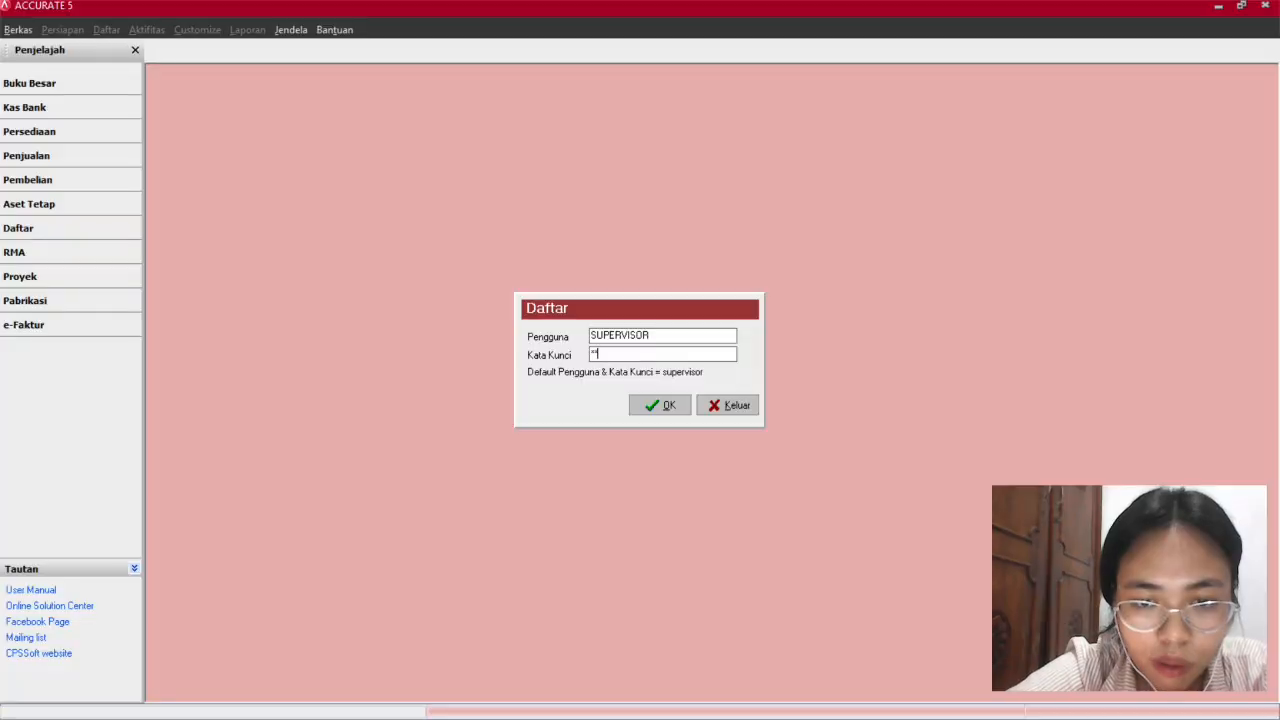
pyautogui.write('e')
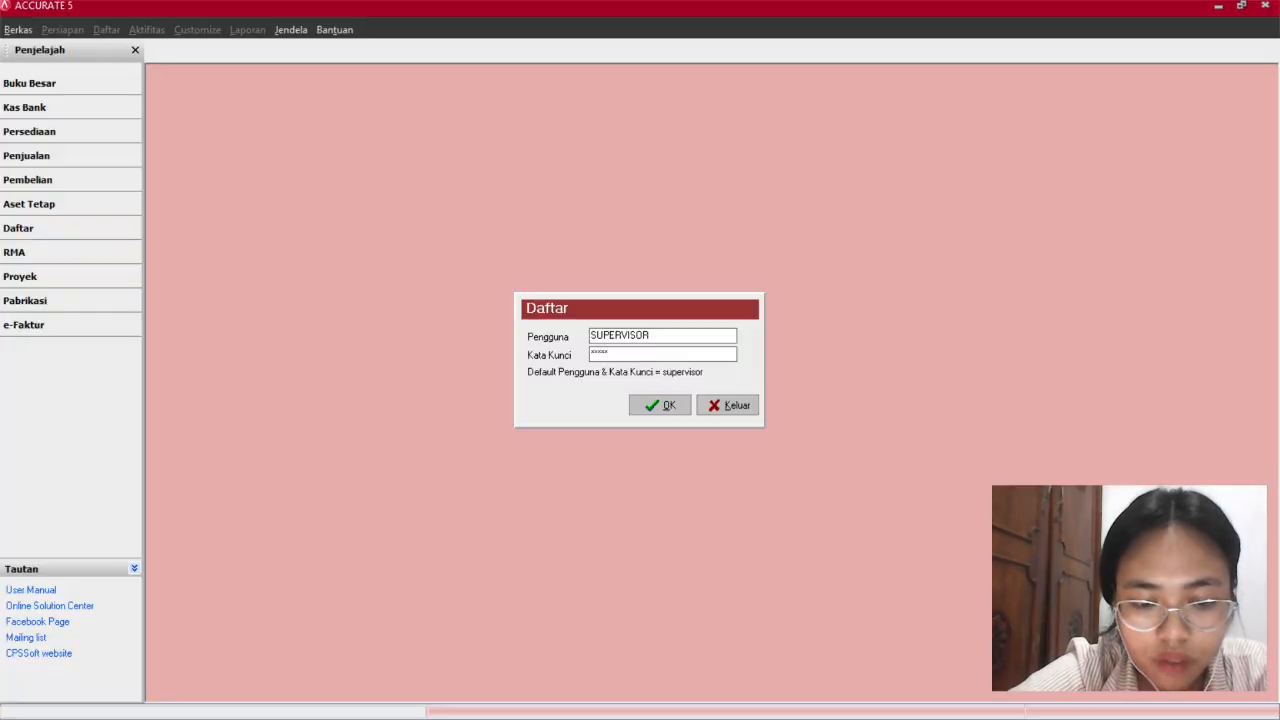
pyautogui.write('rvisor')
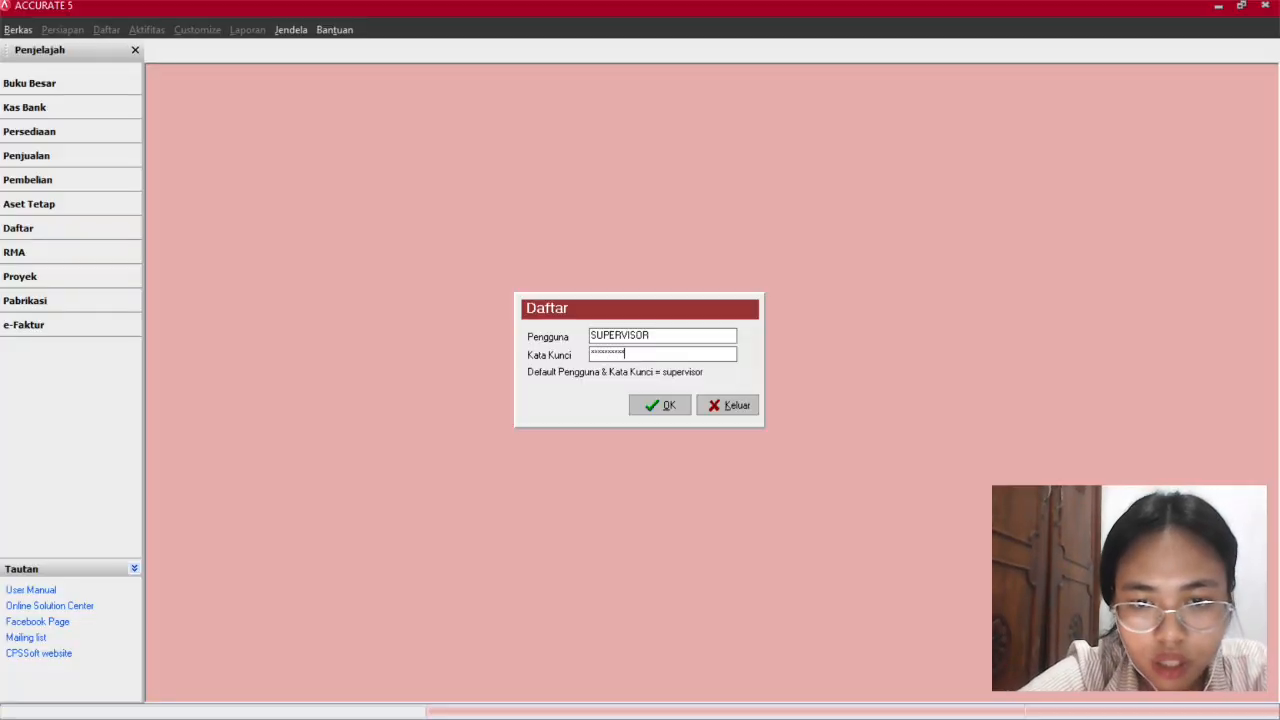
pyautogui.press('Return')
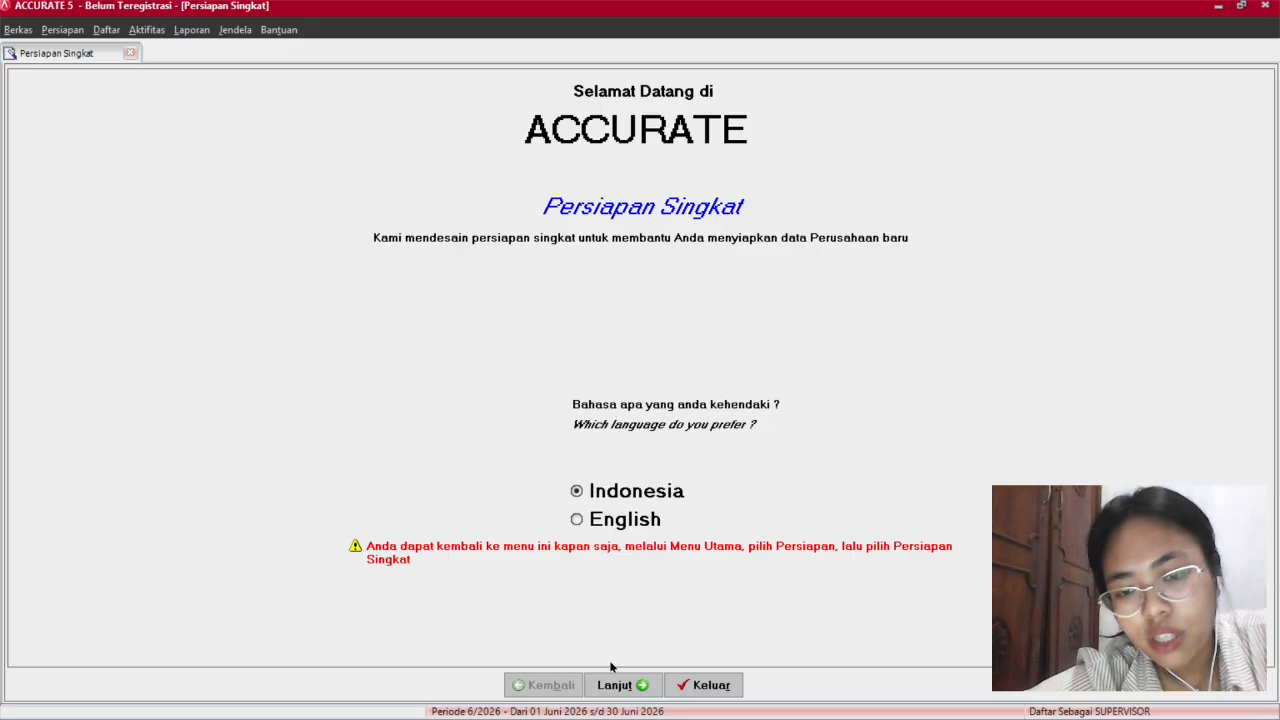
# Keep Indonesian, choose Persiapan Standar and accept generating the default account codes.
pyautogui.click(617, 685)
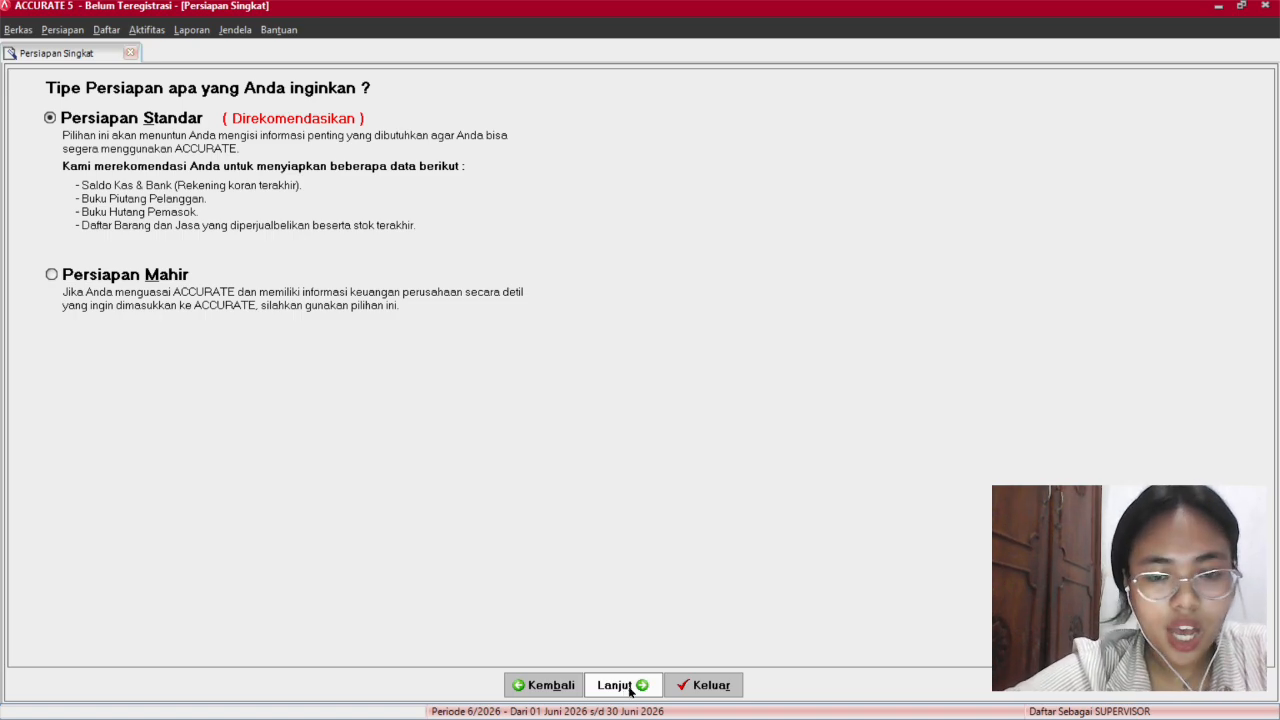
pyautogui.click(630, 689)
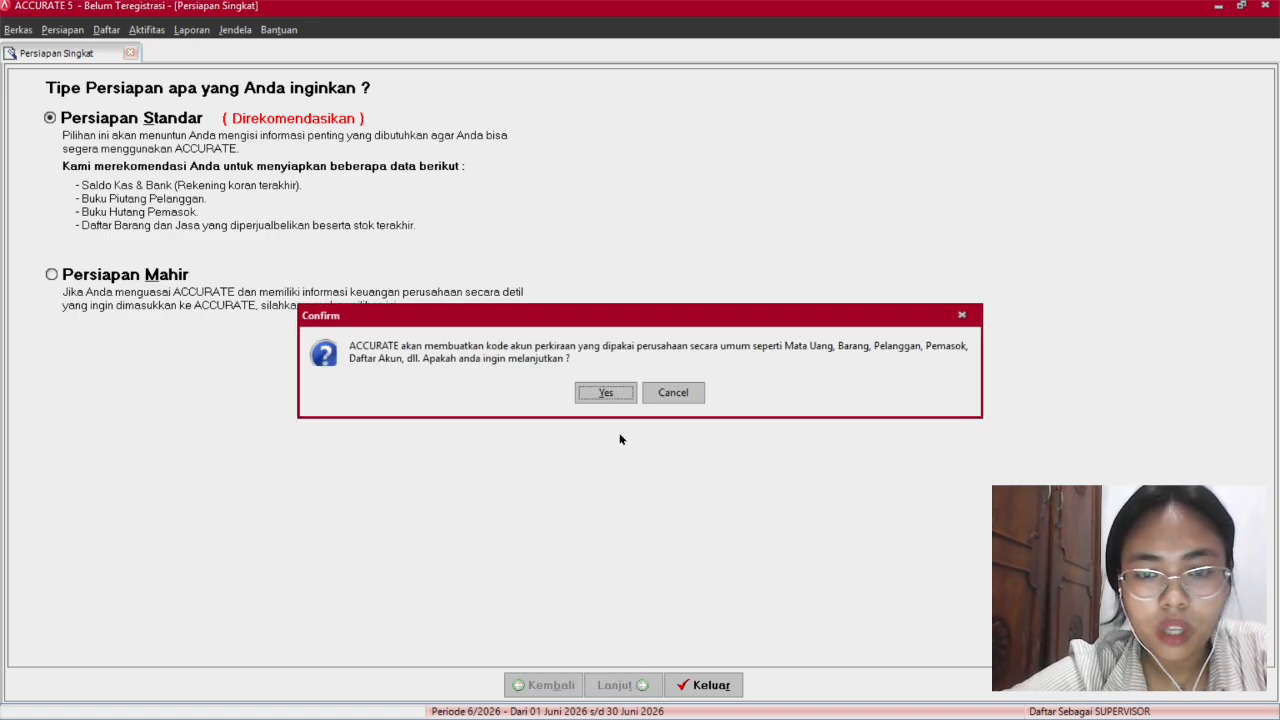
pyautogui.click(618, 398)
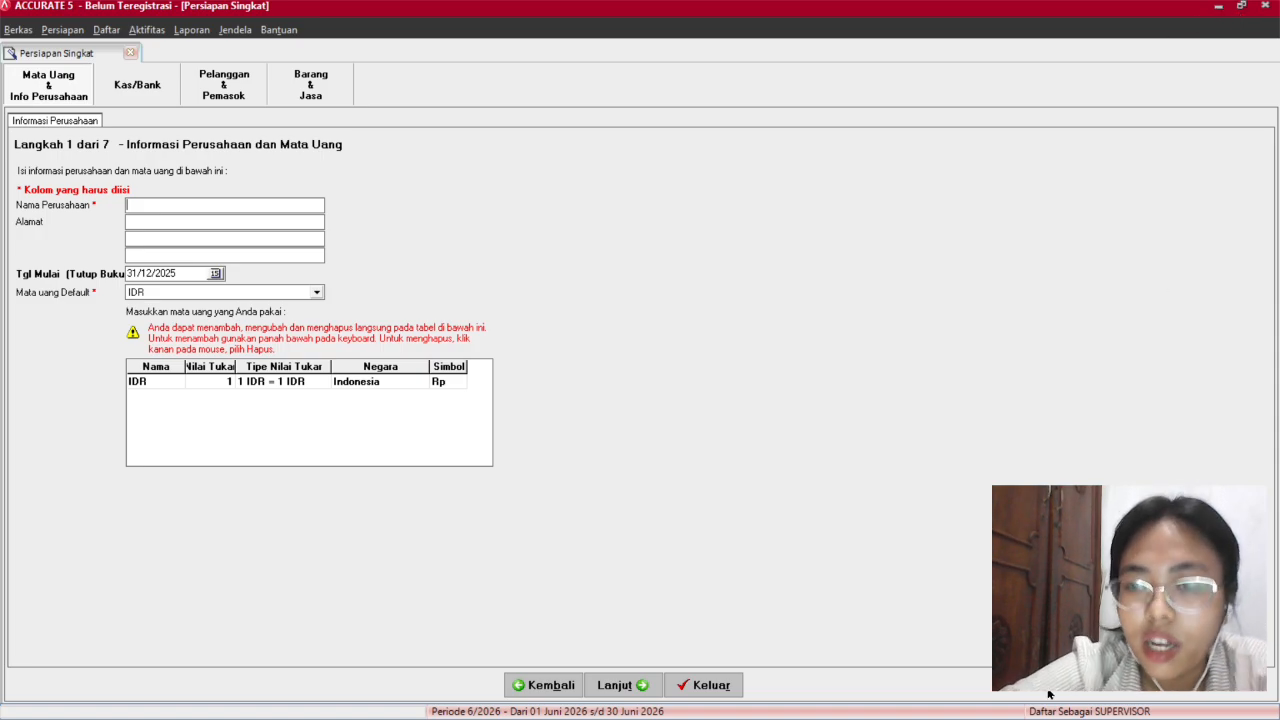
# Look over the exam PDF's company identity and setup tables.
pyautogui.click(733, 700)
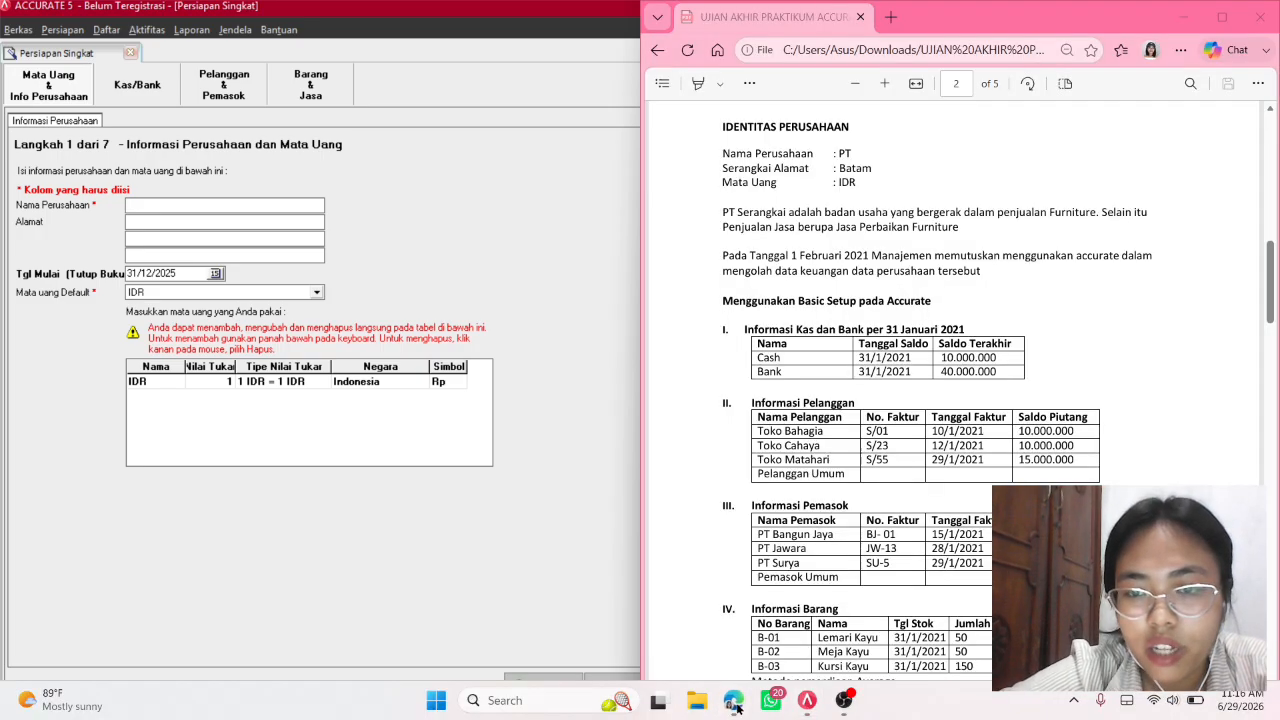
pyautogui.scroll(-1, 961, 436)
pyautogui.scroll(1, 961, 436)
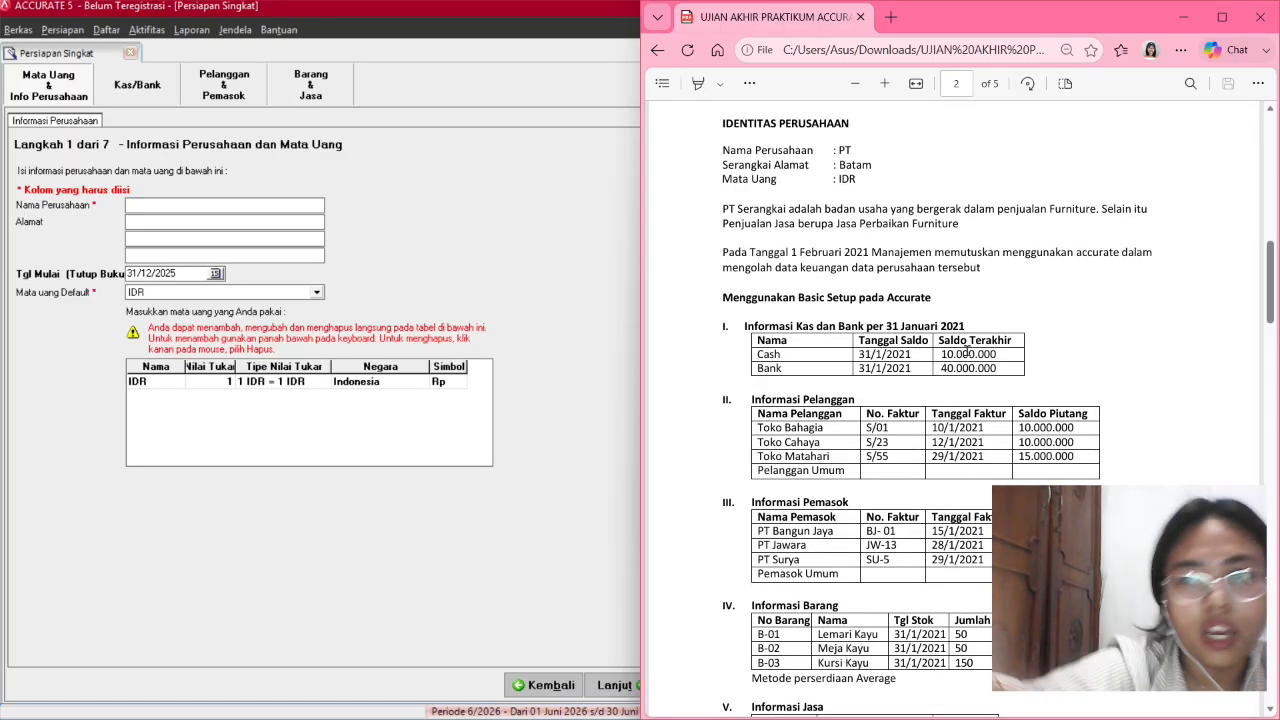
pyautogui.scroll(-2, 967, 348)
pyautogui.scroll(1, 773, 308)
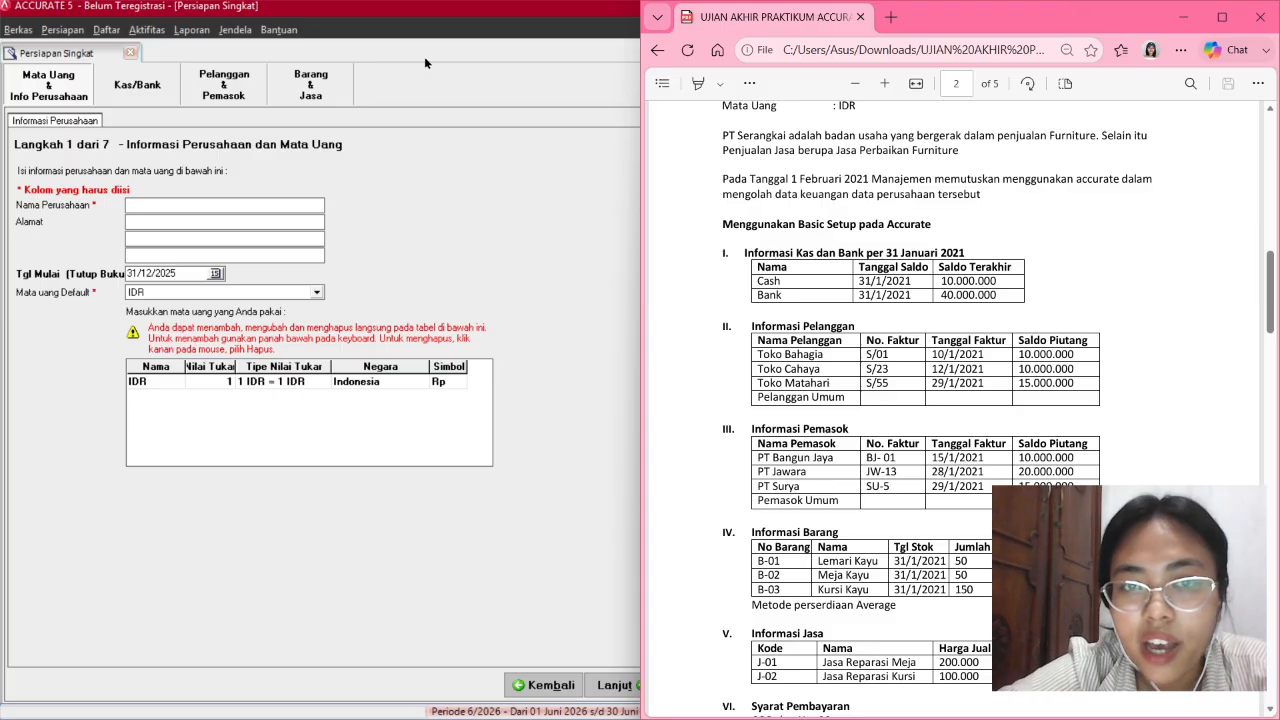
# Shrink and lower the ACCURATE 5 window so the exam PDF can be viewed alongside.
pyautogui.click(846, 702)
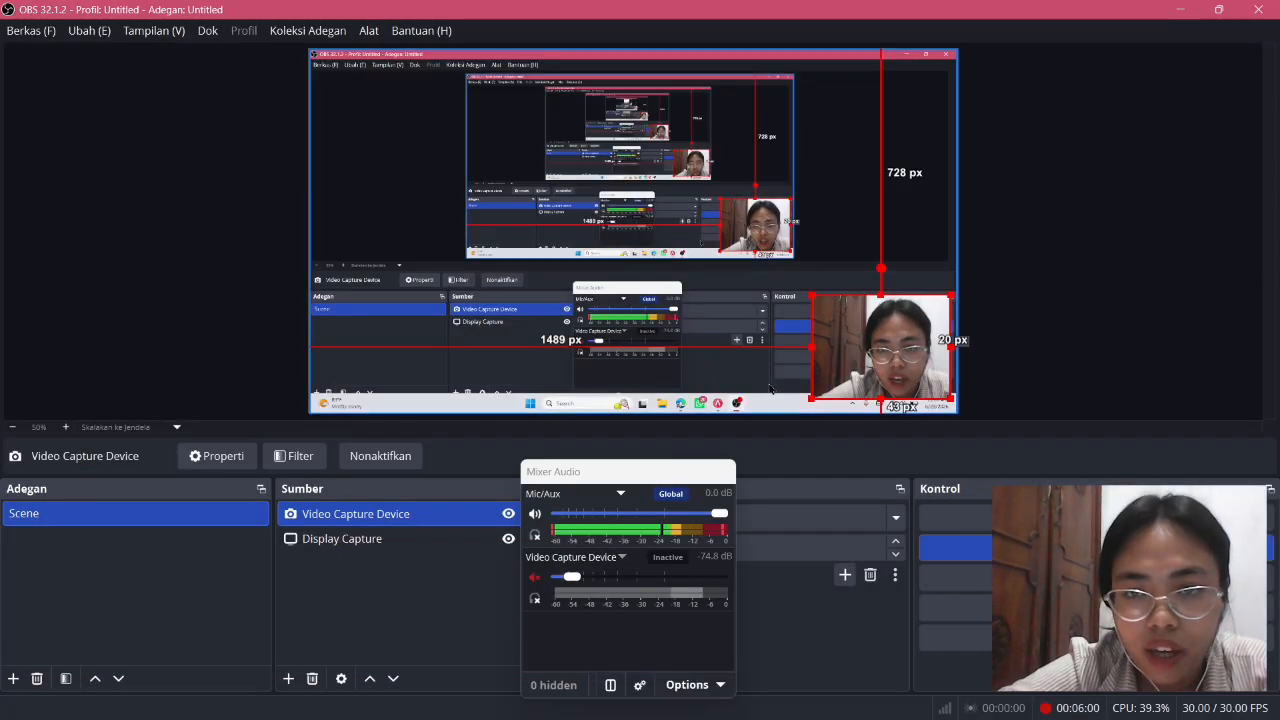
pyautogui.click(812, 706)
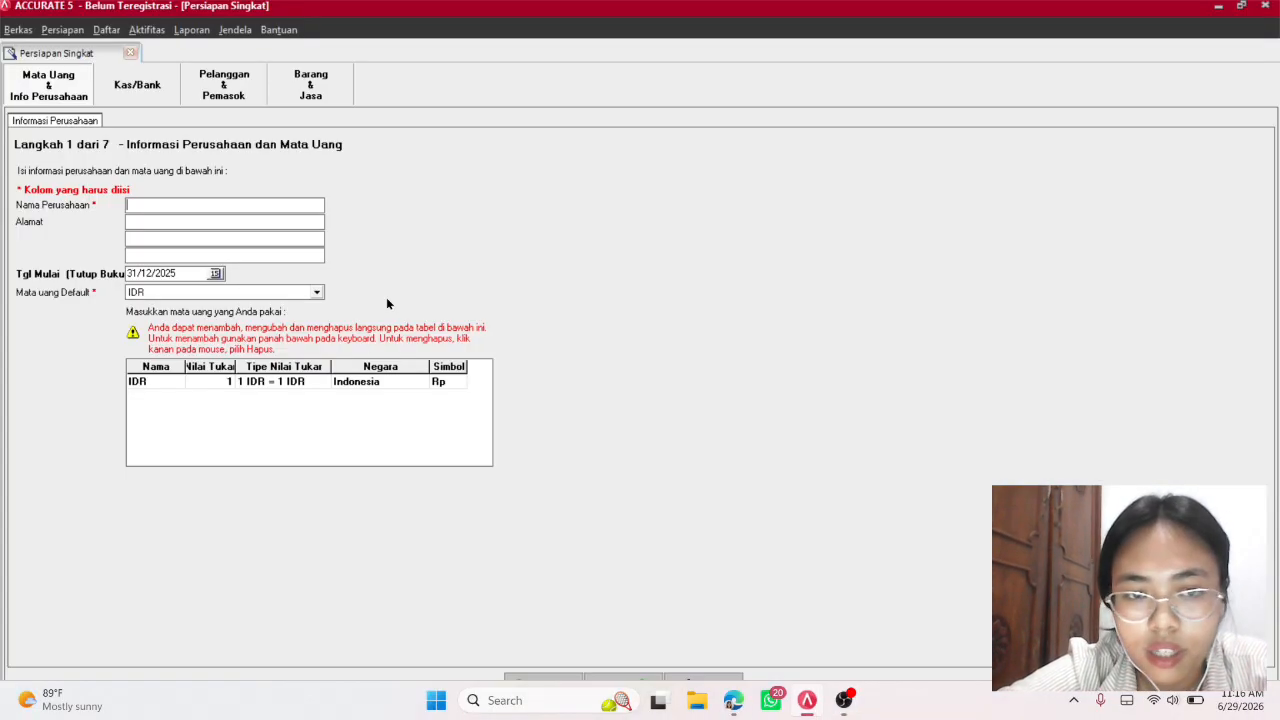
pyautogui.click(1241, 6)
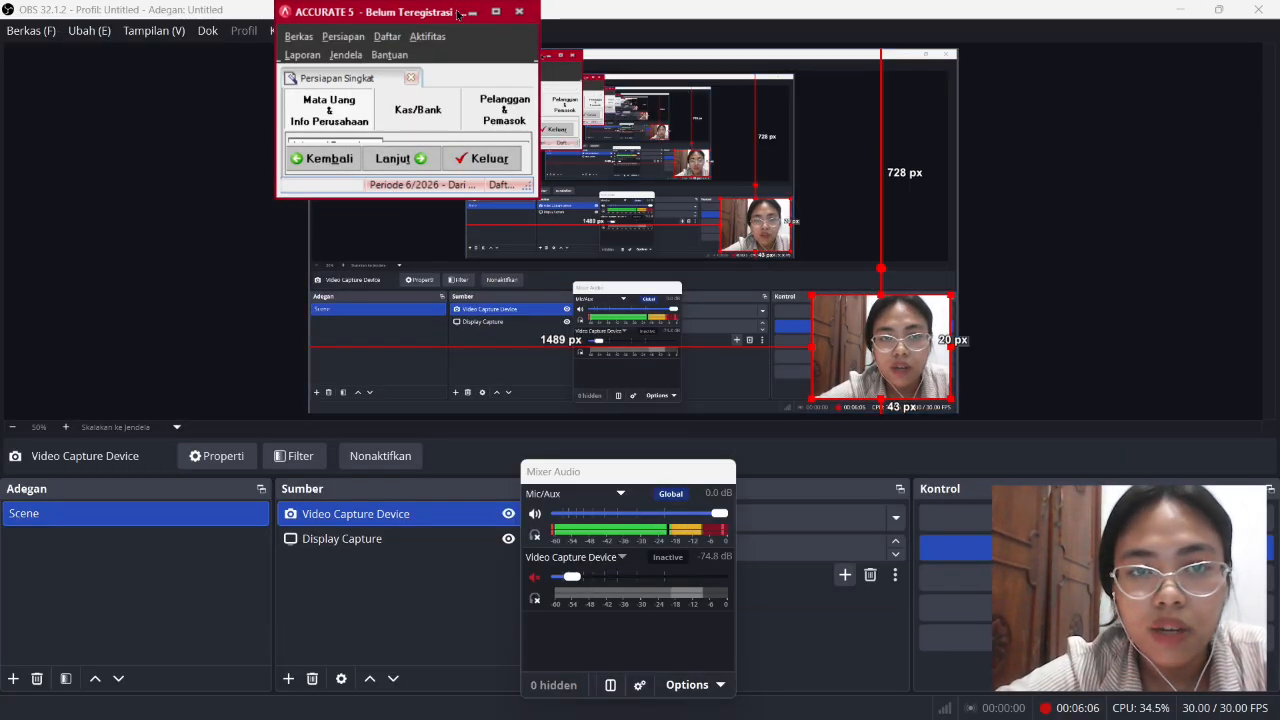
pyautogui.moveTo(473, 5); pyautogui.dragTo(436, 73)
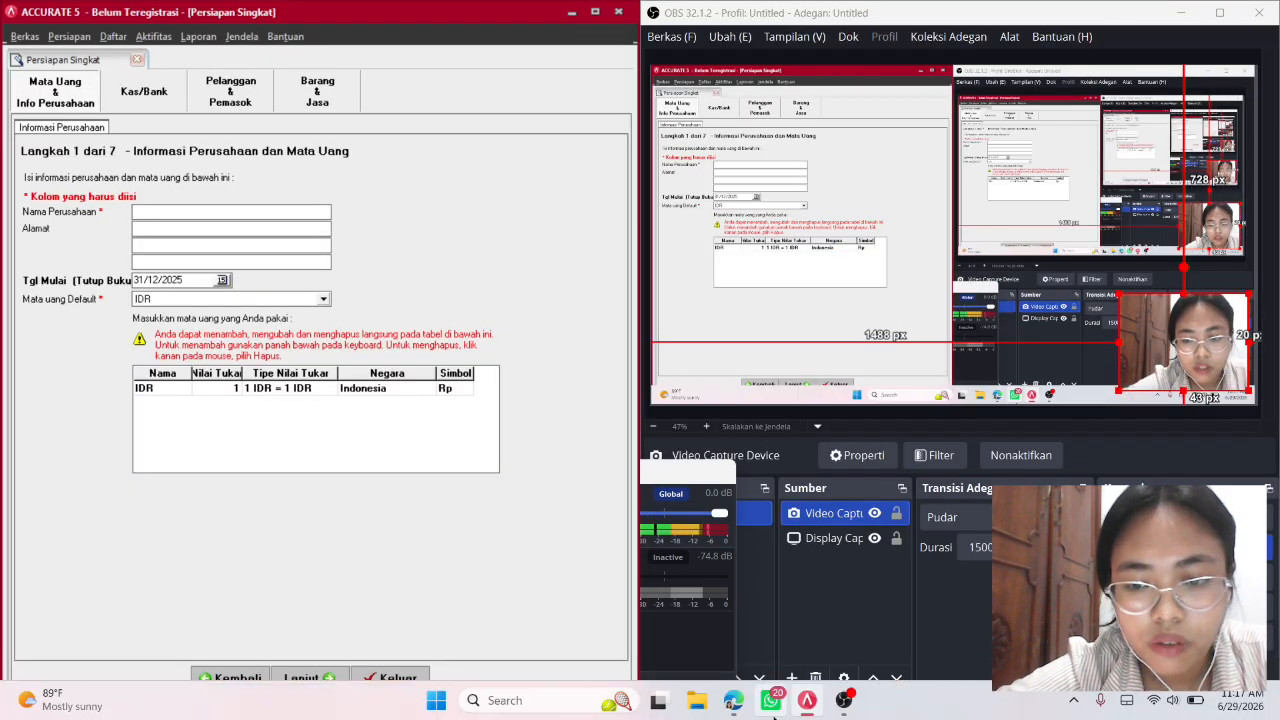
pyautogui.click(735, 706)
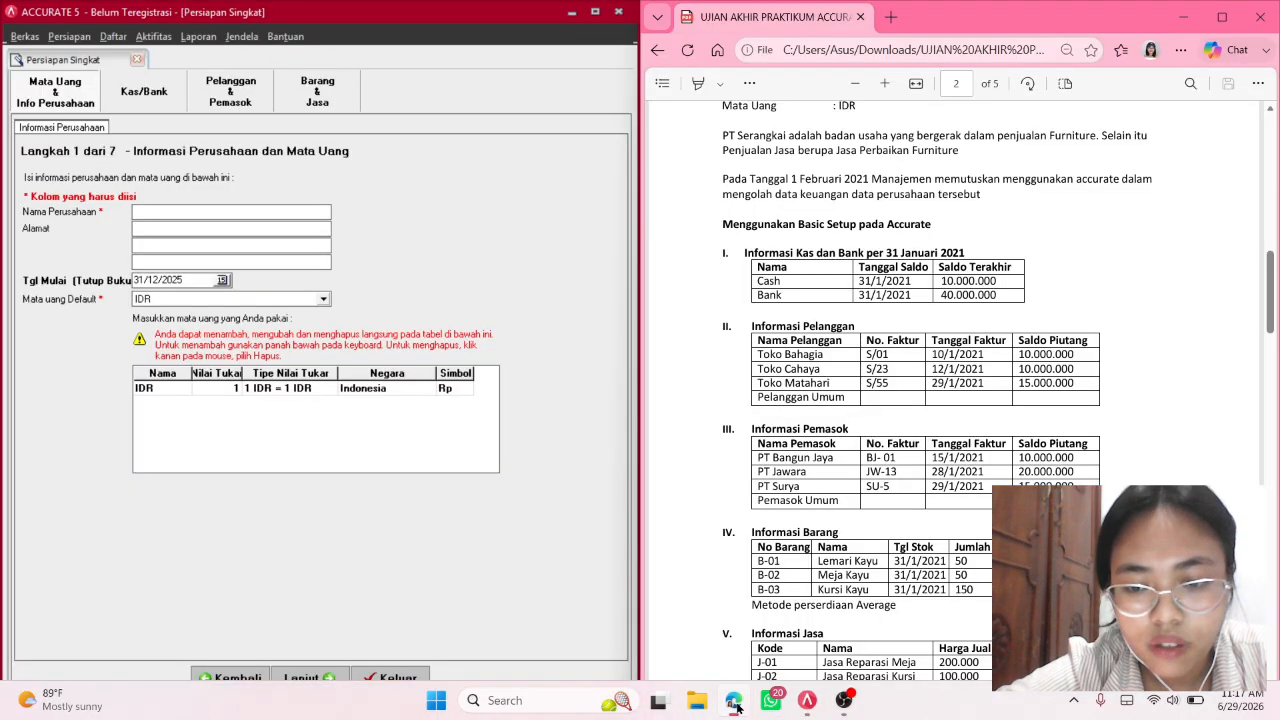
pyautogui.scroll(1, 1017, 390)
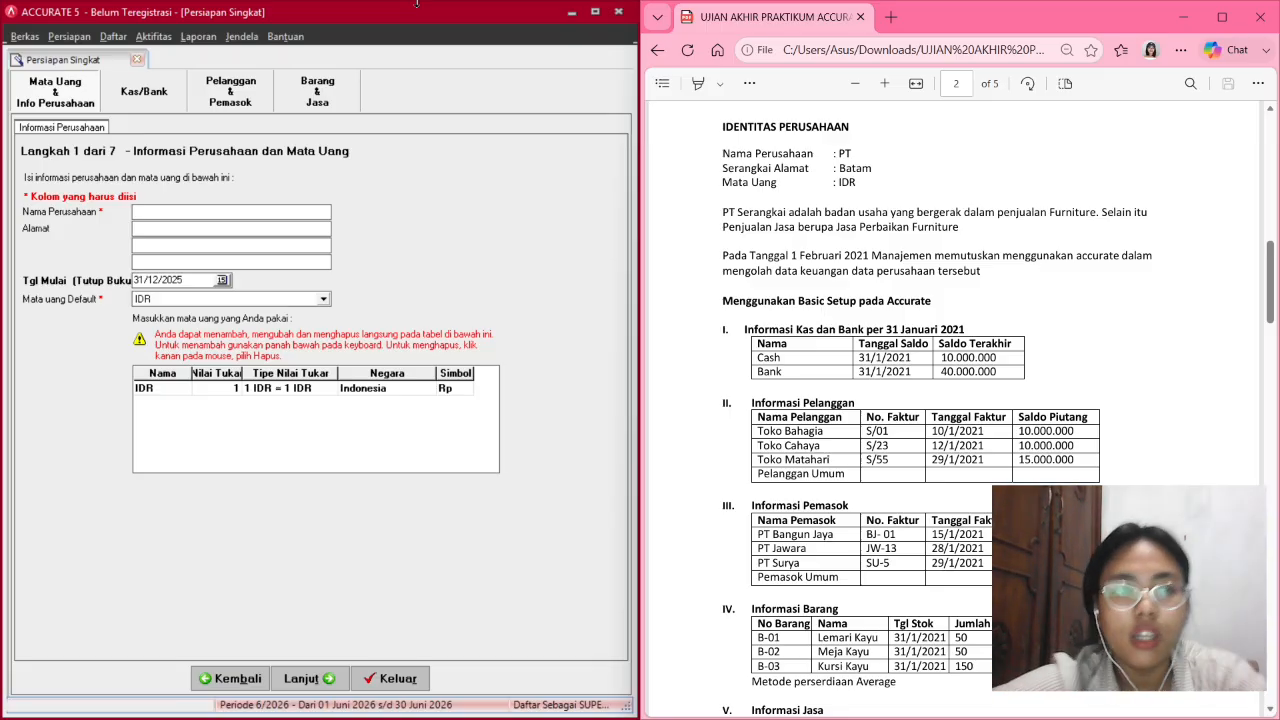
# Enter company name PT Serangkai and address Batam.
pyautogui.click(234, 214)
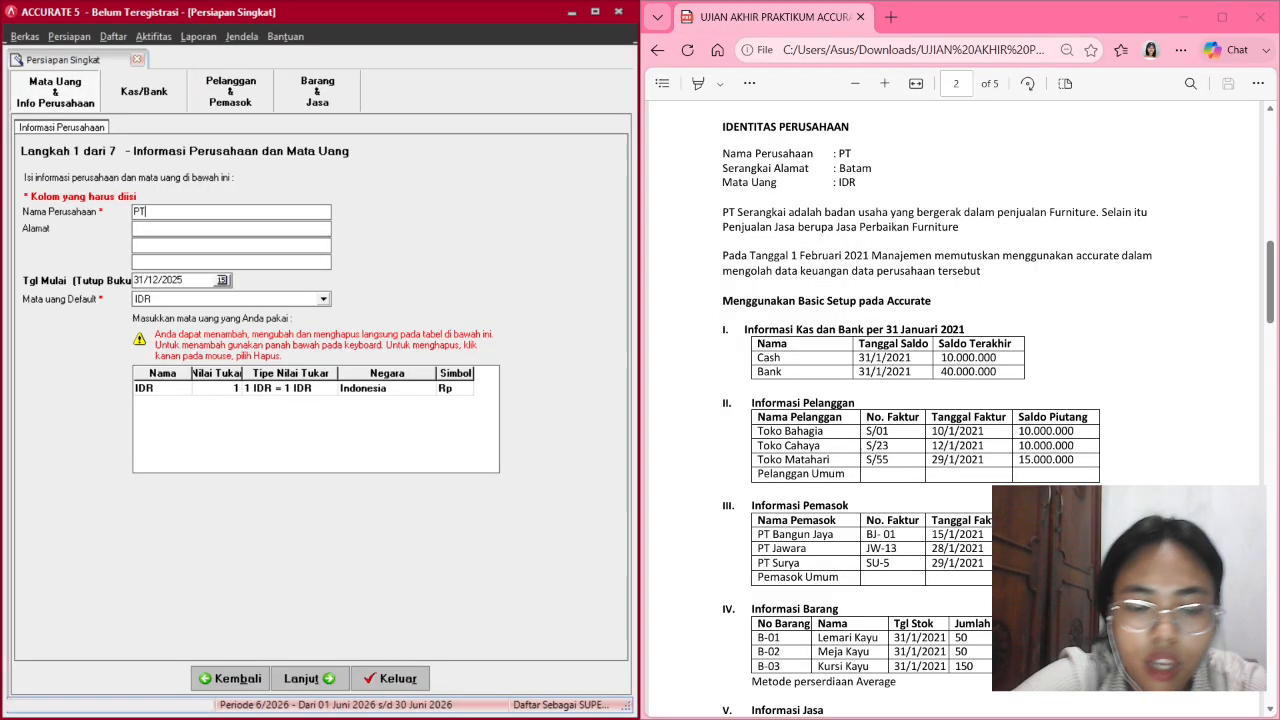
pyautogui.write('PT sera')
pyautogui.press('BackSpace')
pyautogui.press('BackSpace')
pyautogui.press('BackSpace')
pyautogui.press('BackSpace')
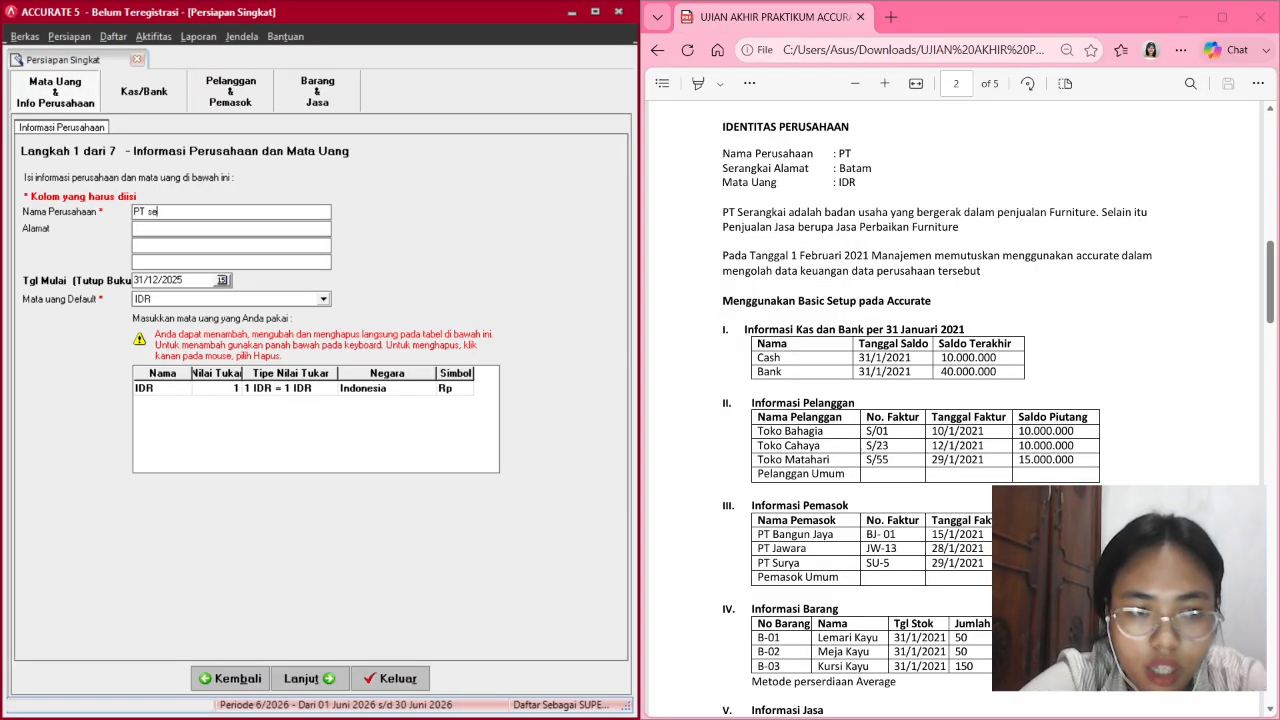
pyautogui.write('Serangkai')
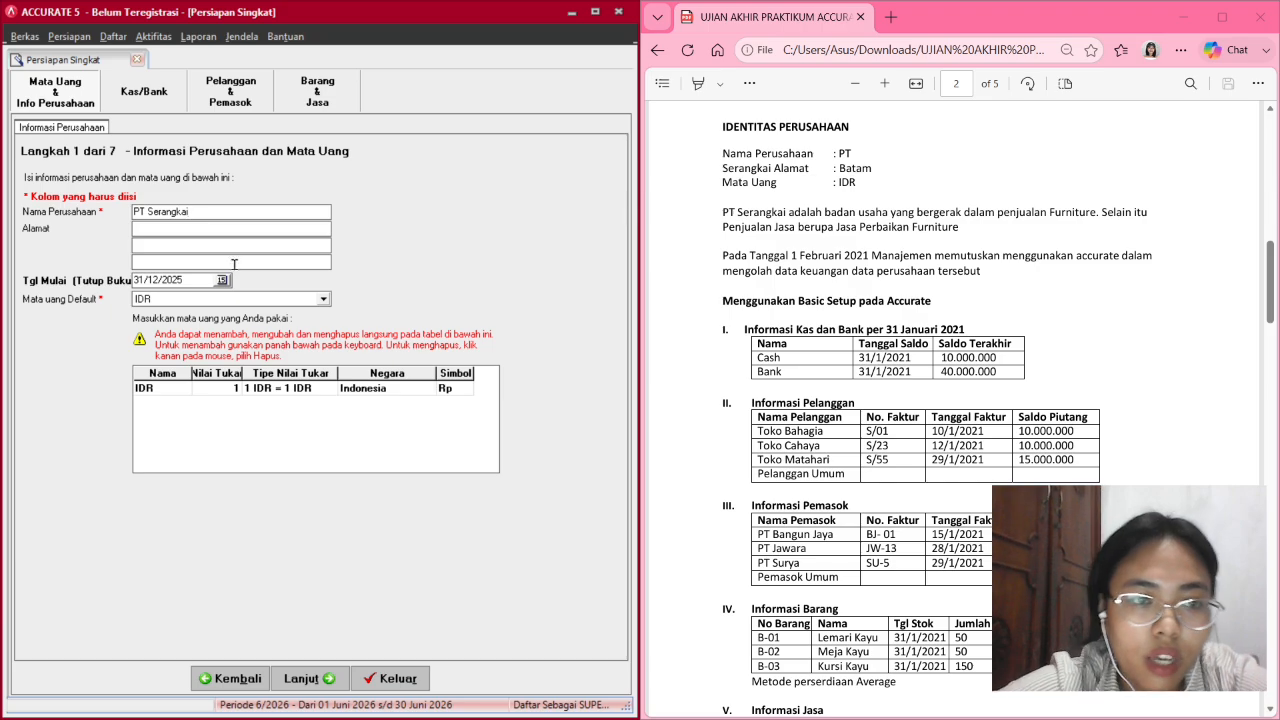
pyautogui.click(230, 229)
pyautogui.write('Ba')
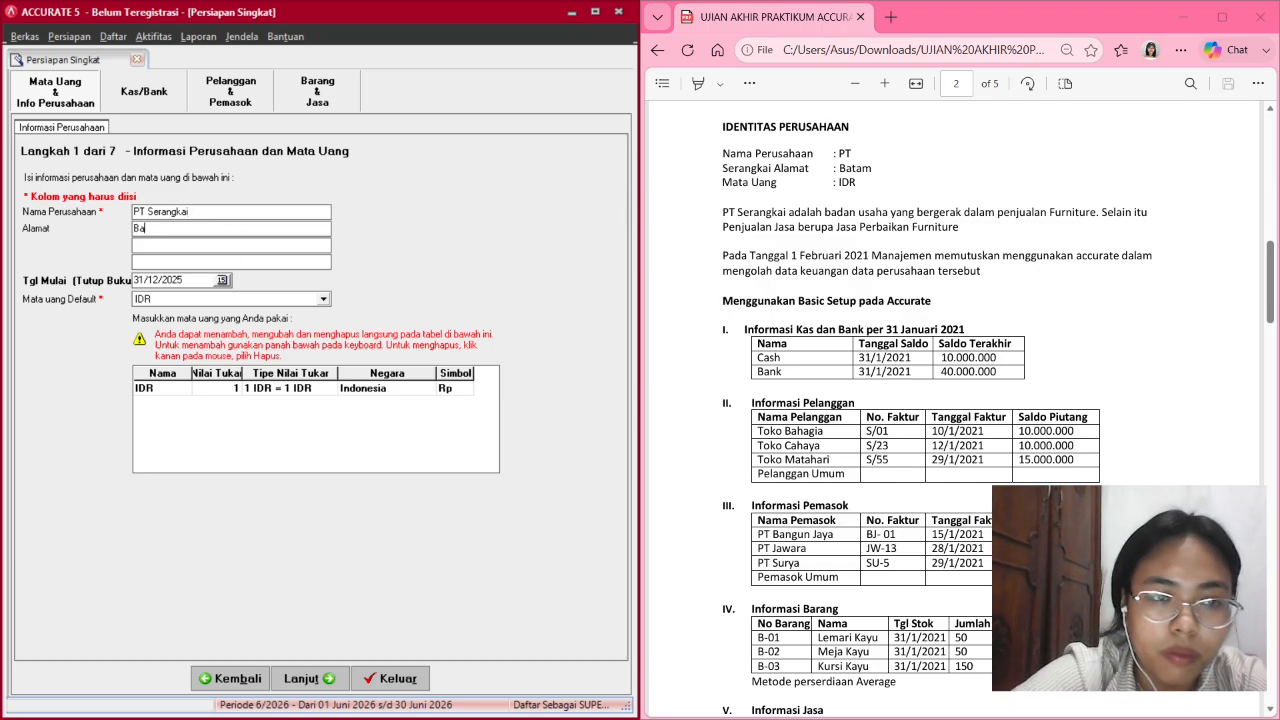
pyautogui.write('tam')
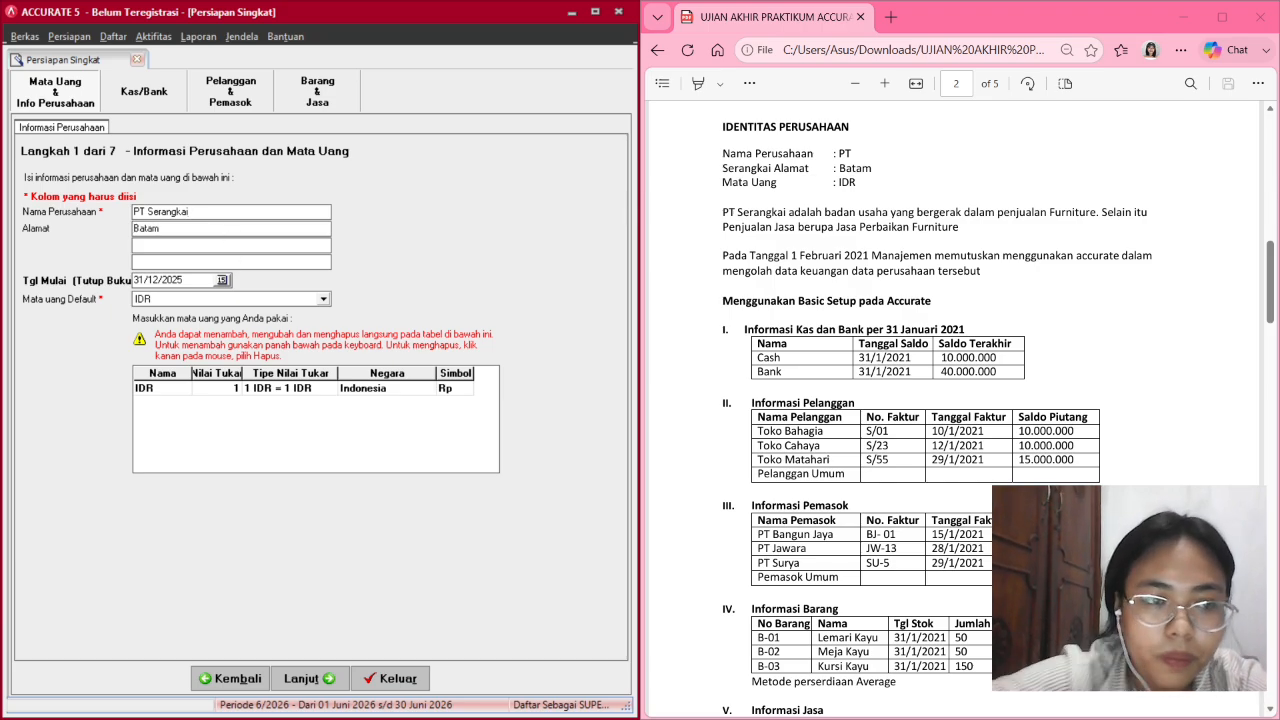
pyautogui.scroll(-2, 893, 334)
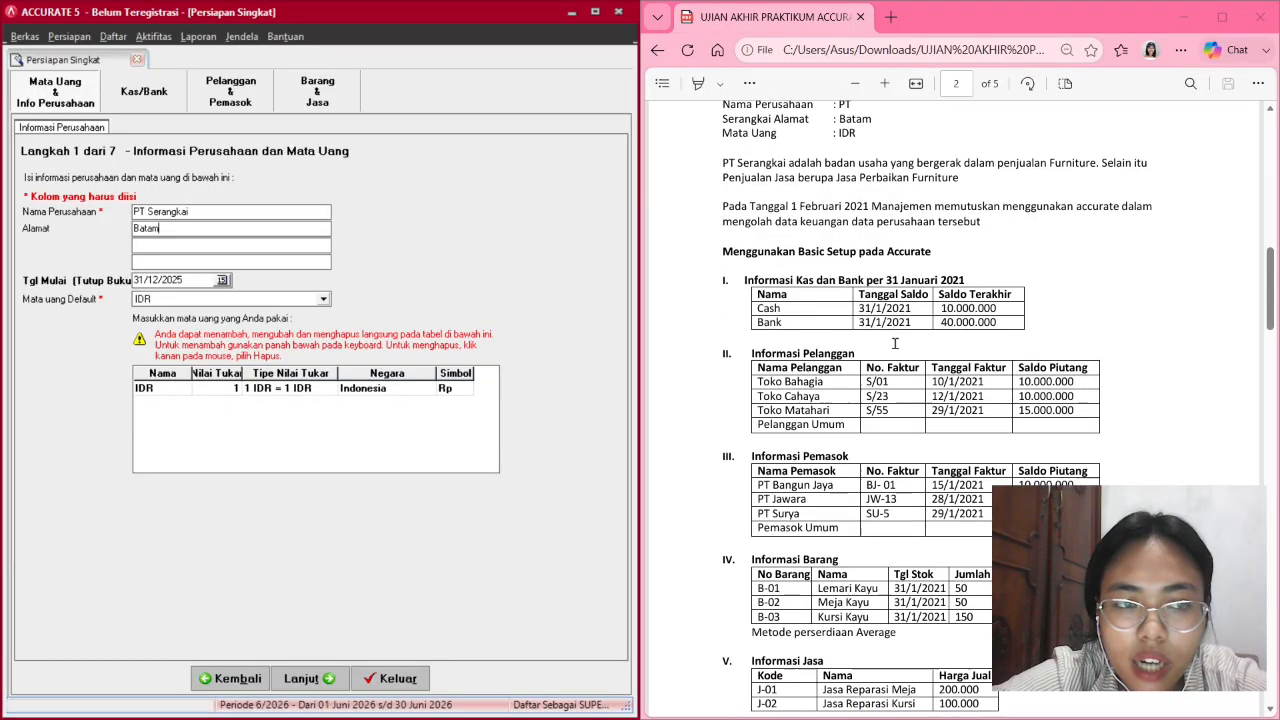
pyautogui.scroll(2, 894, 338)
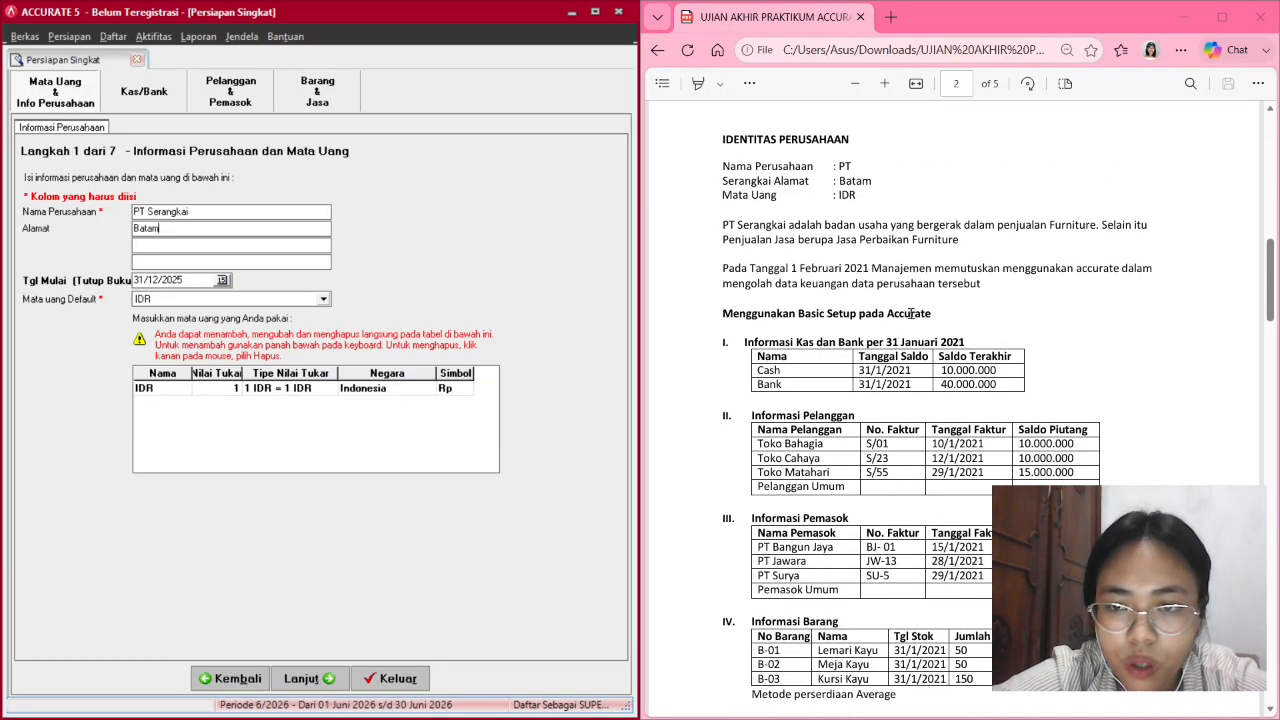
pyautogui.scroll(2, 911, 316)
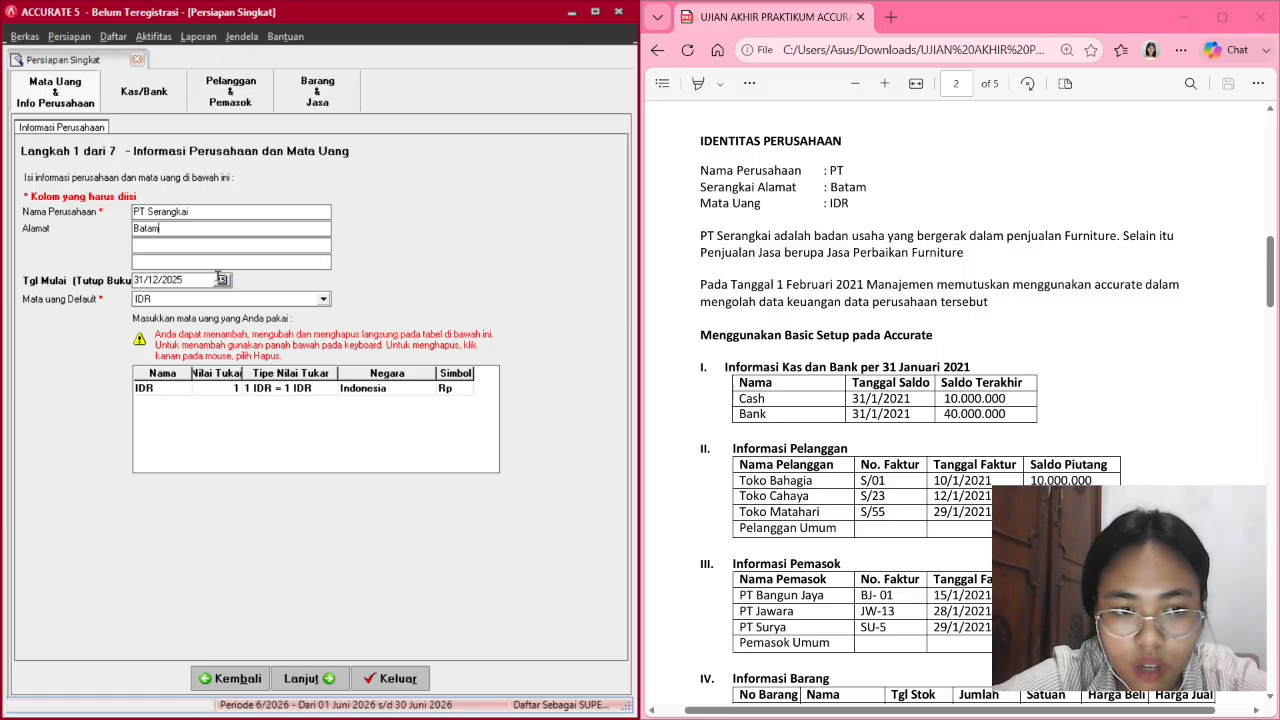
# Set the start date to 31/01/2021 using the calendar.
pyautogui.doubleClick(156, 275)
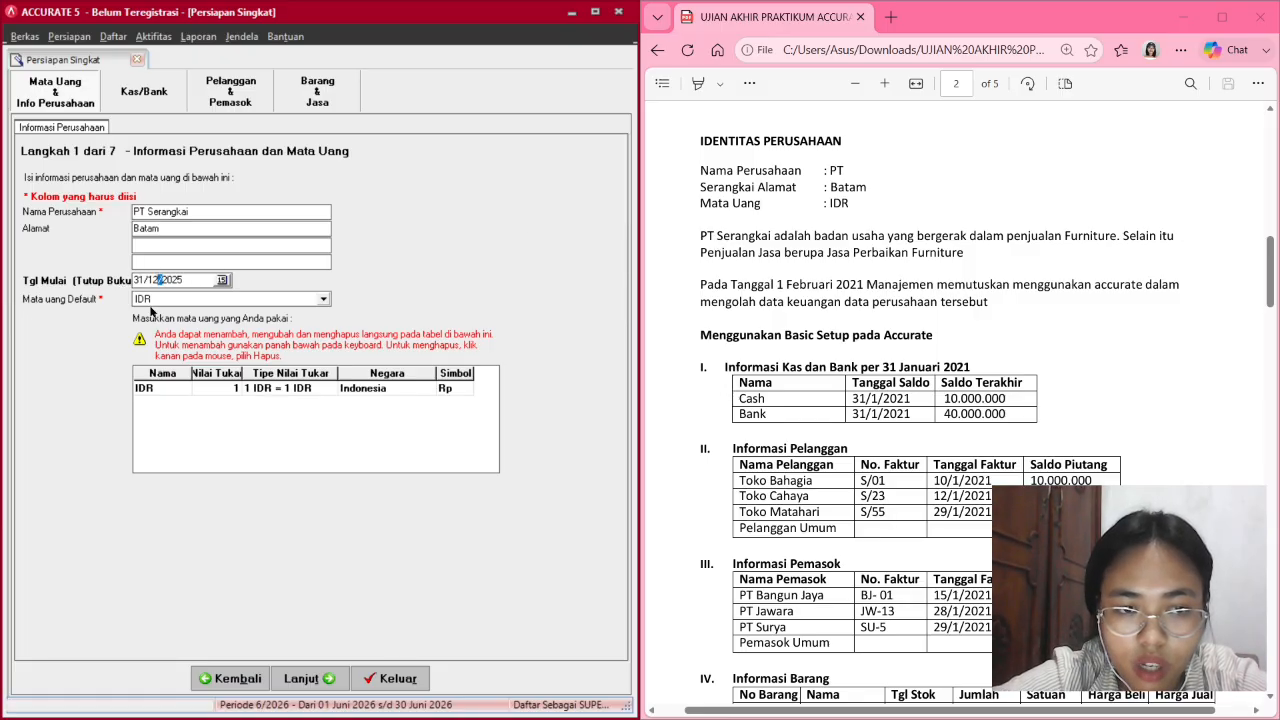
pyautogui.press('Left')
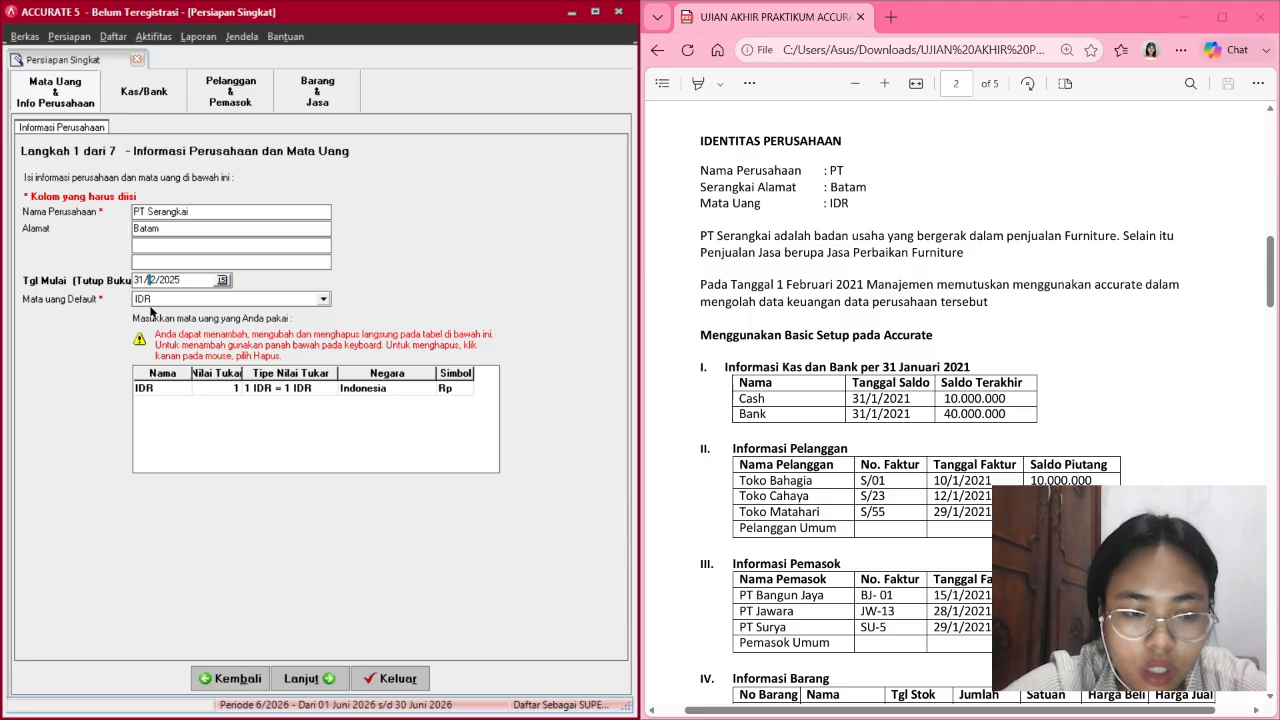
pyautogui.write('01/2021')
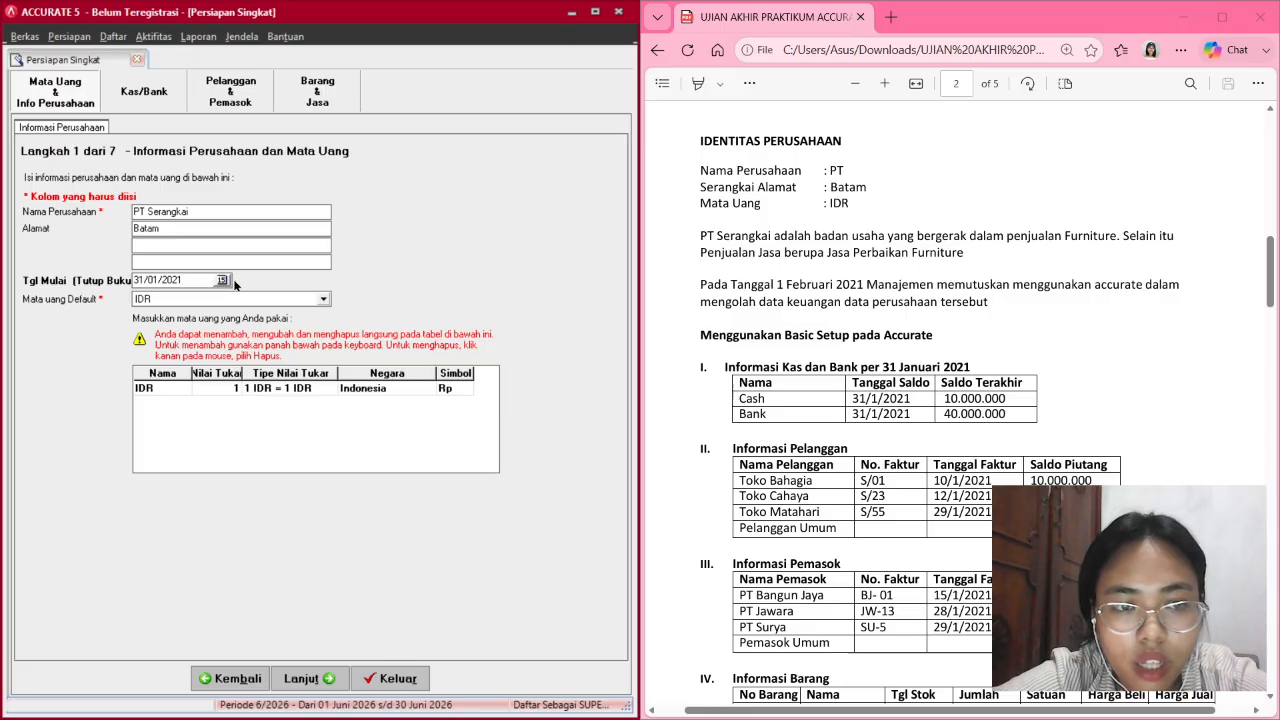
pyautogui.click(224, 281)
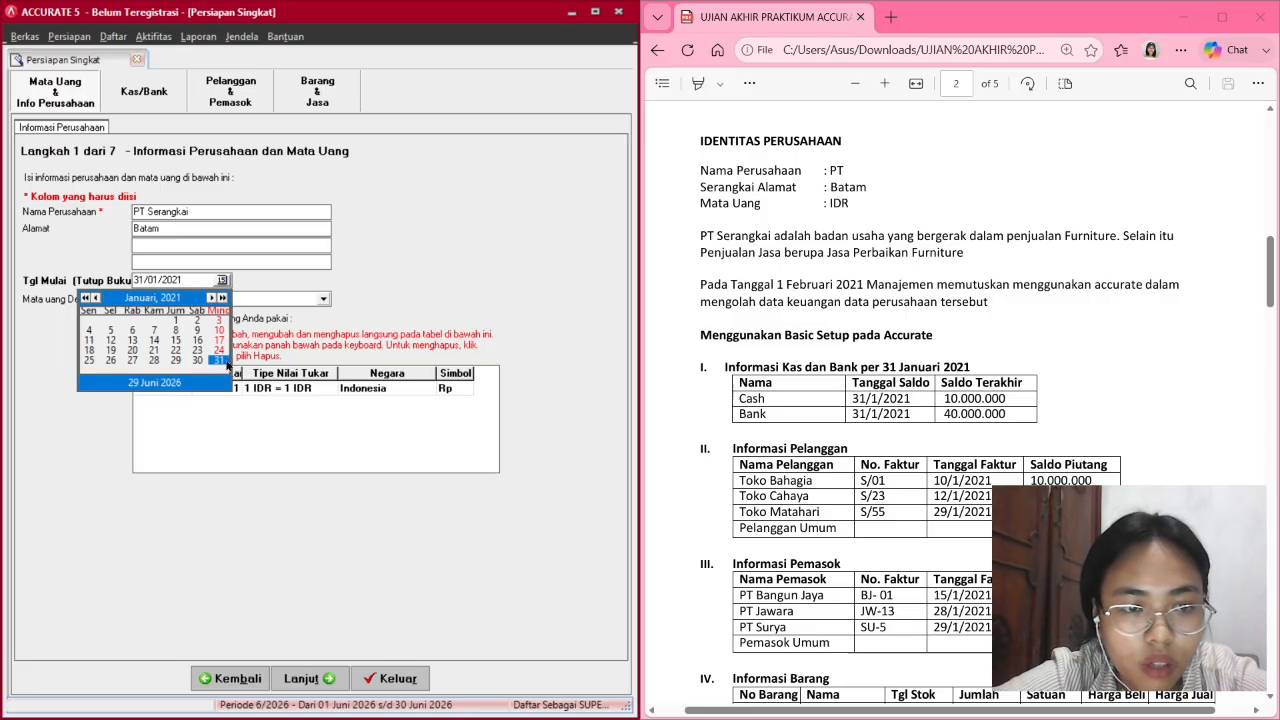
pyautogui.click(223, 362)
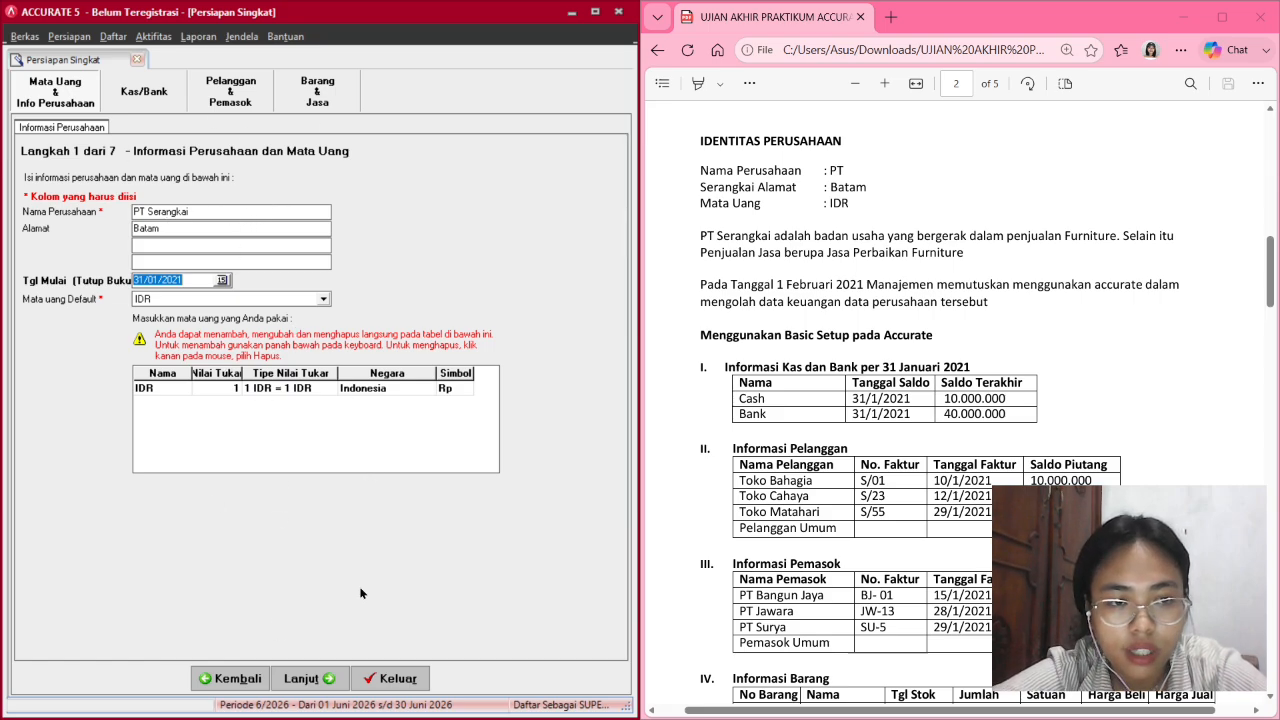
# On the cash and bank step, rename the Kas kecil account to Cash.
pyautogui.click(320, 678)
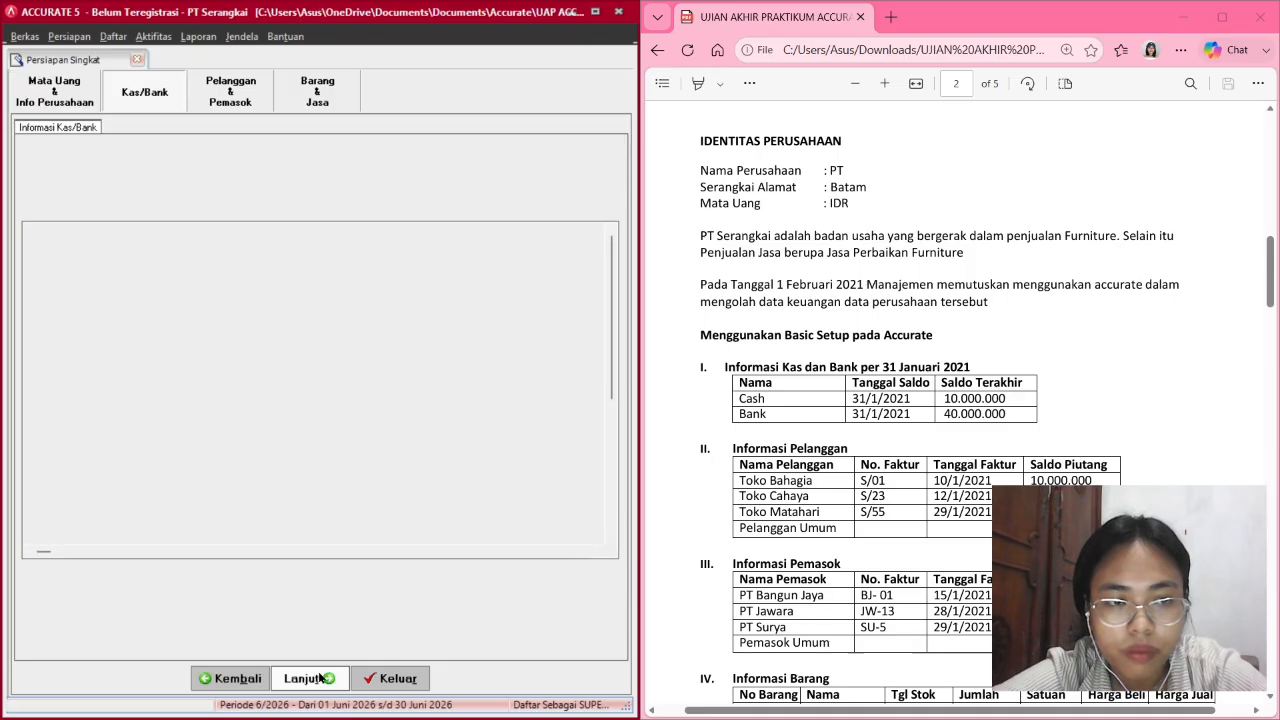
pyautogui.scroll(-1, 719, 335)
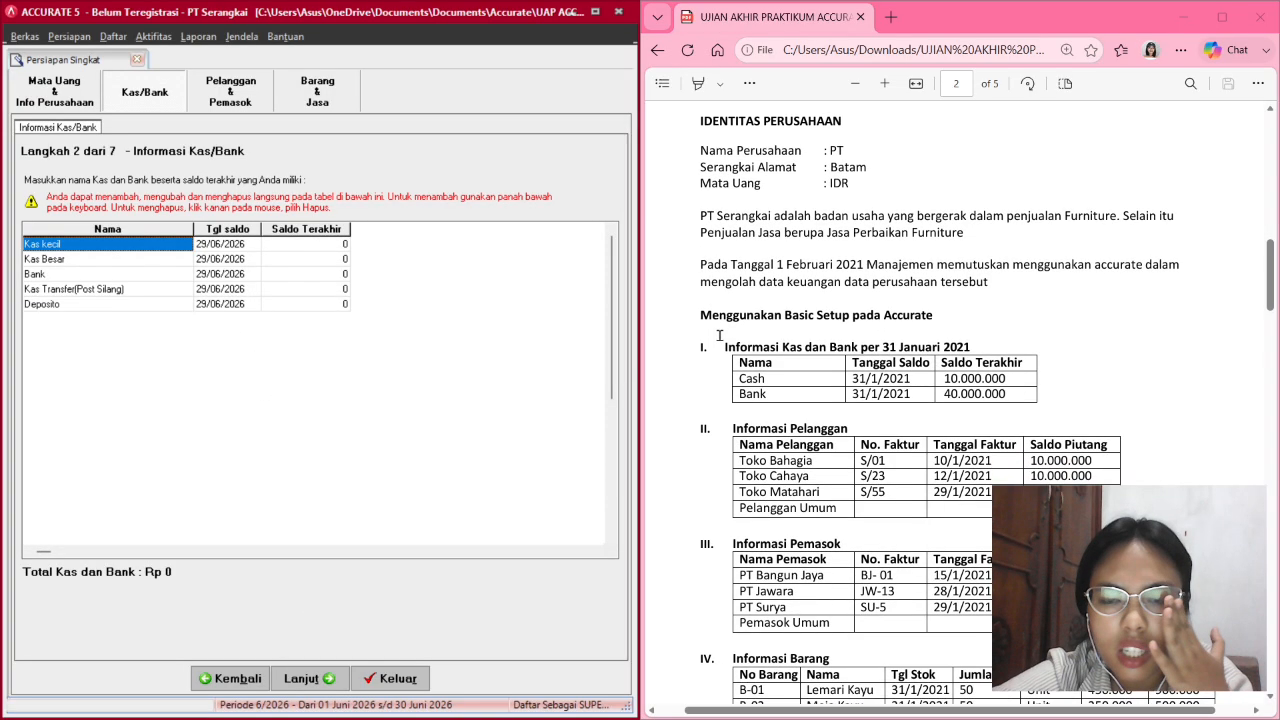
pyautogui.scroll(-1, 719, 335)
pyautogui.scroll(-1, 820, 400)
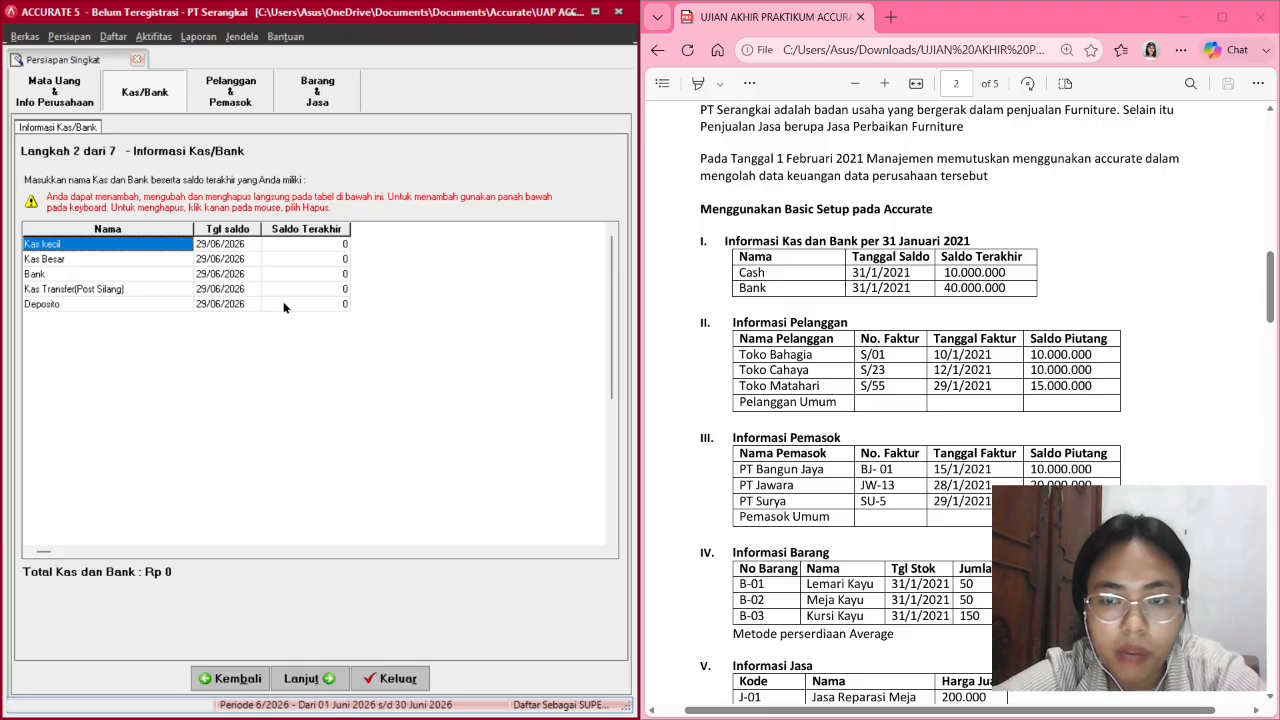
pyautogui.click(118, 242)
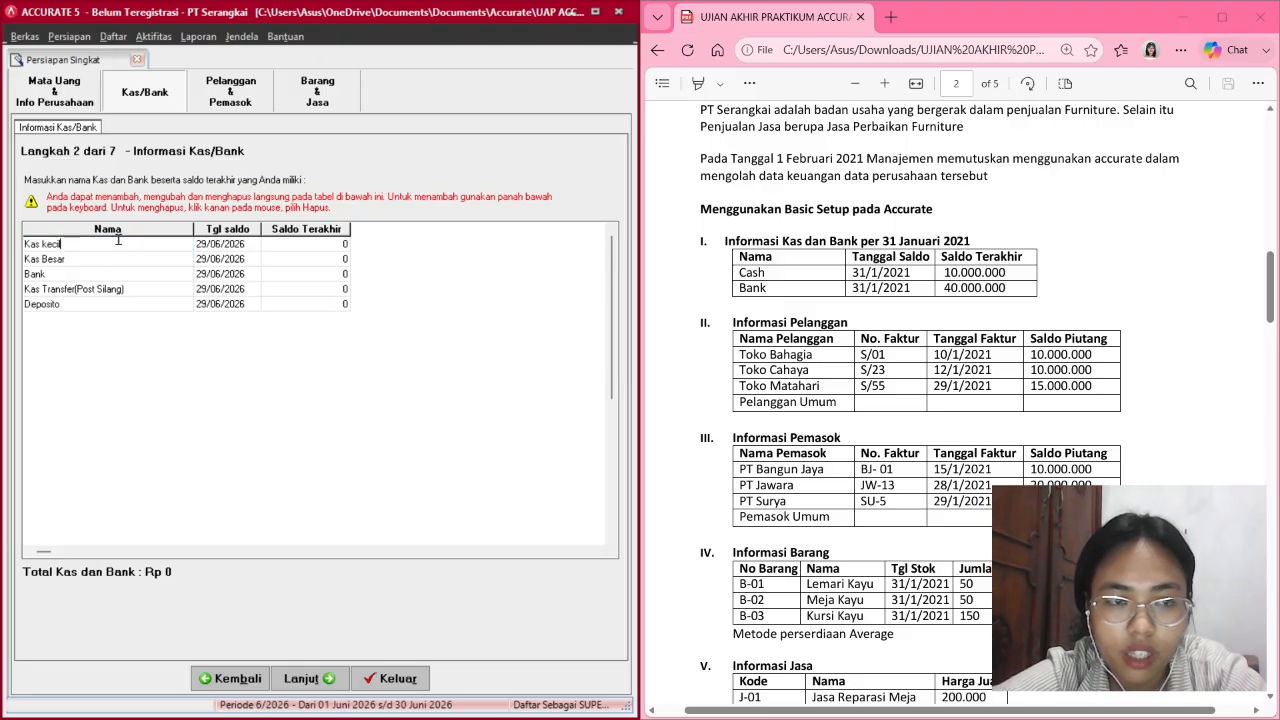
pyautogui.press('BackSpace')
pyautogui.press('BackSpace')
pyautogui.press('BackSpace')
pyautogui.press('BackSpace')
pyautogui.press('BackSpace')
pyautogui.press('BackSpace')
pyautogui.press('BackSpace')
pyautogui.press('BackSpace')
pyautogui.press('BackSpace')
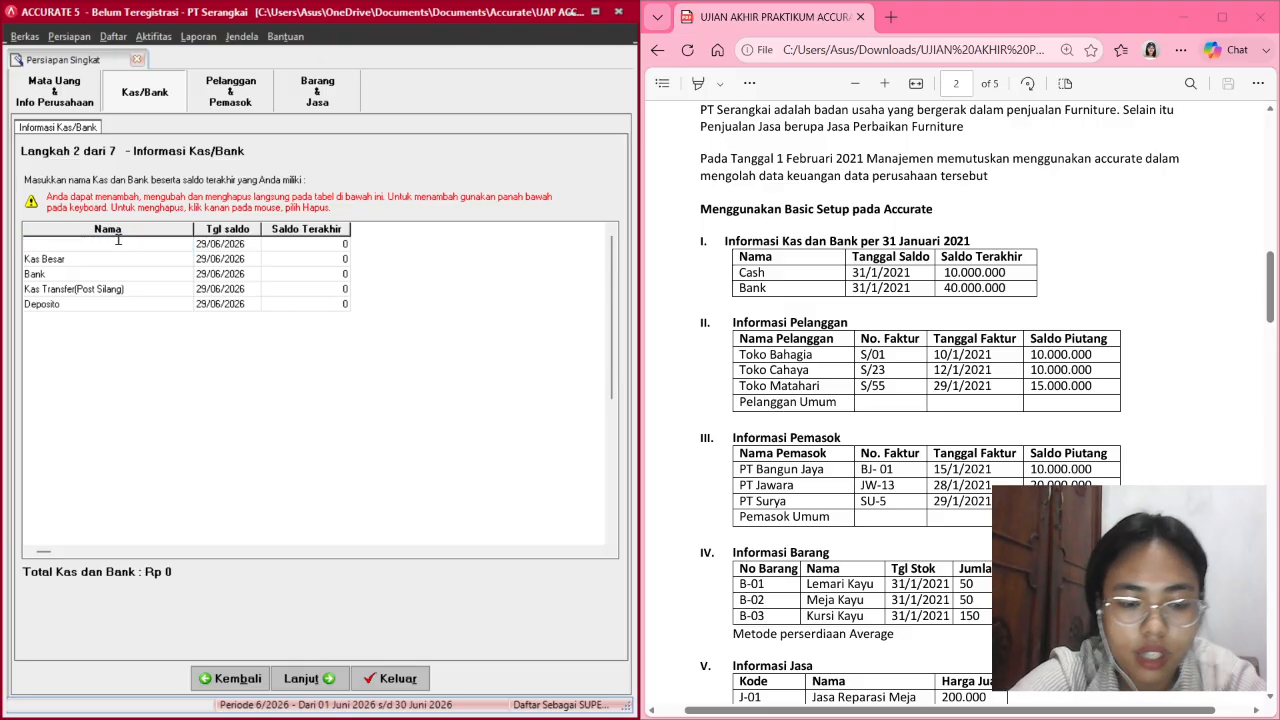
pyautogui.write('Cash')
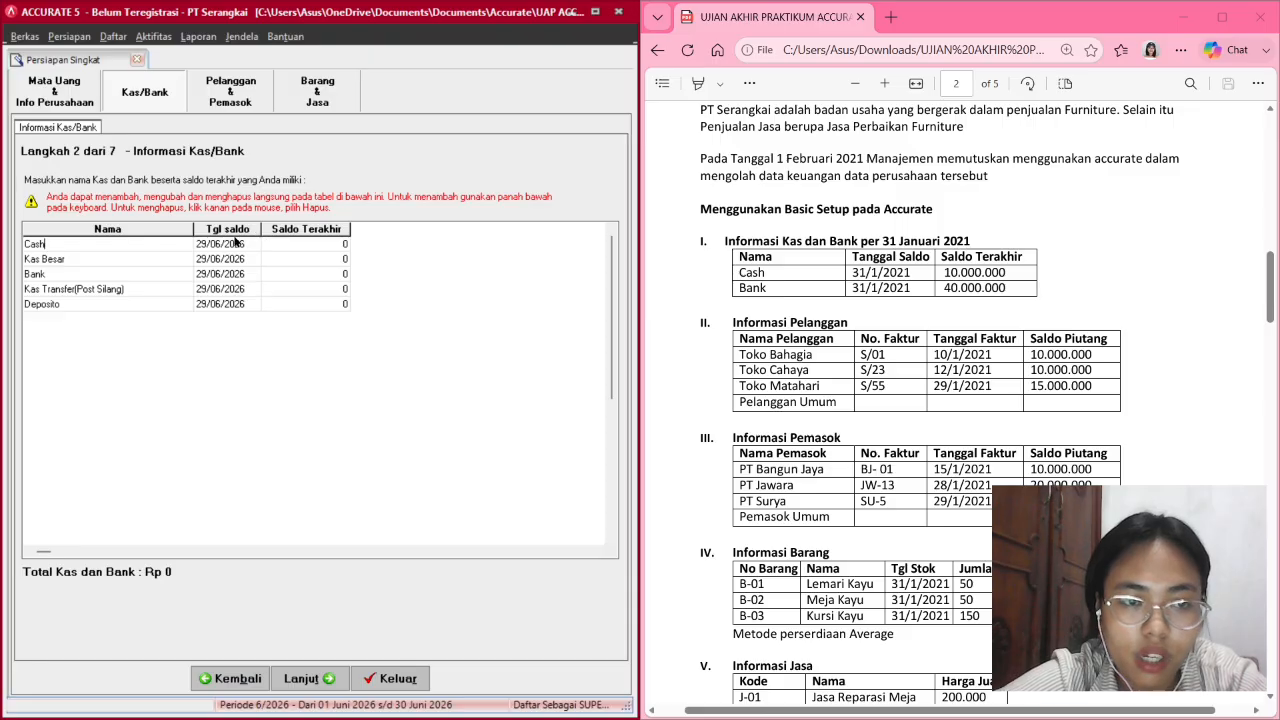
pyautogui.press('Return')
# Give Cash a balance date of 31/01/2021 and opening balance of 10,000,000.
pyautogui.click(233, 244)
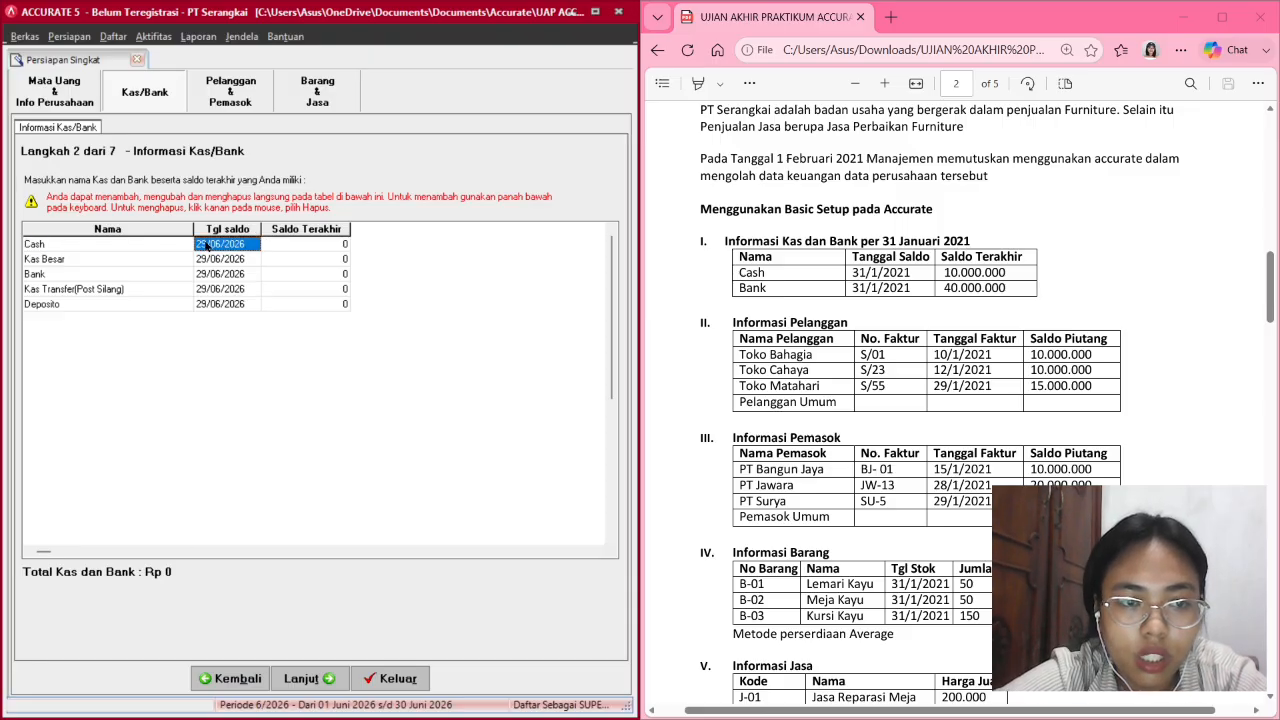
pyautogui.click(205, 243)
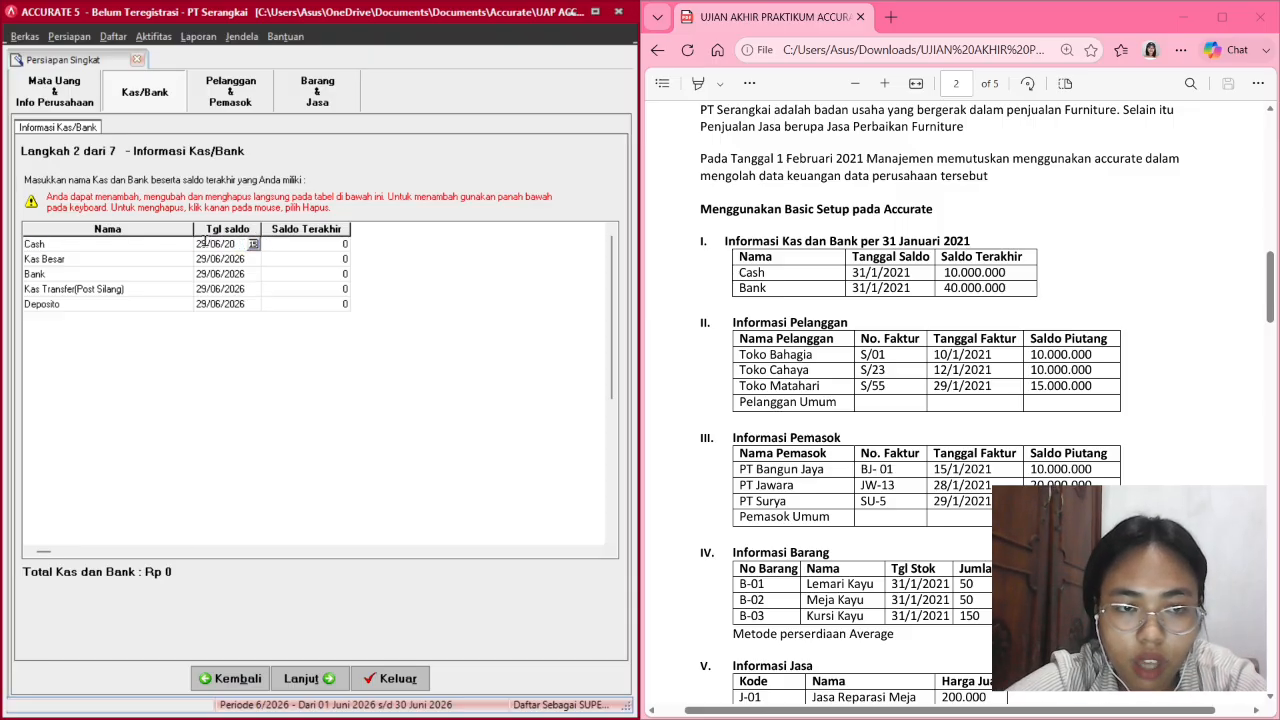
pyautogui.write('21')
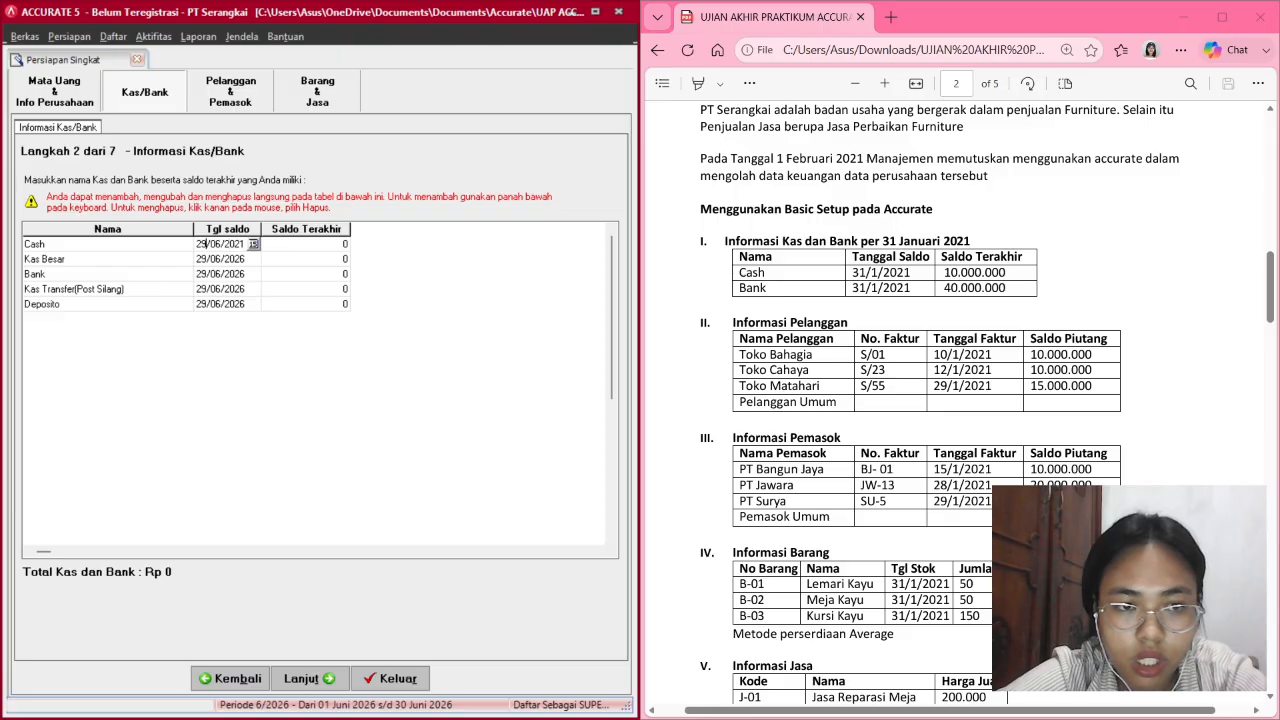
pyautogui.press('BackSpace')
pyautogui.press('BackSpace')
pyautogui.write('31')
pyautogui.press('Right')
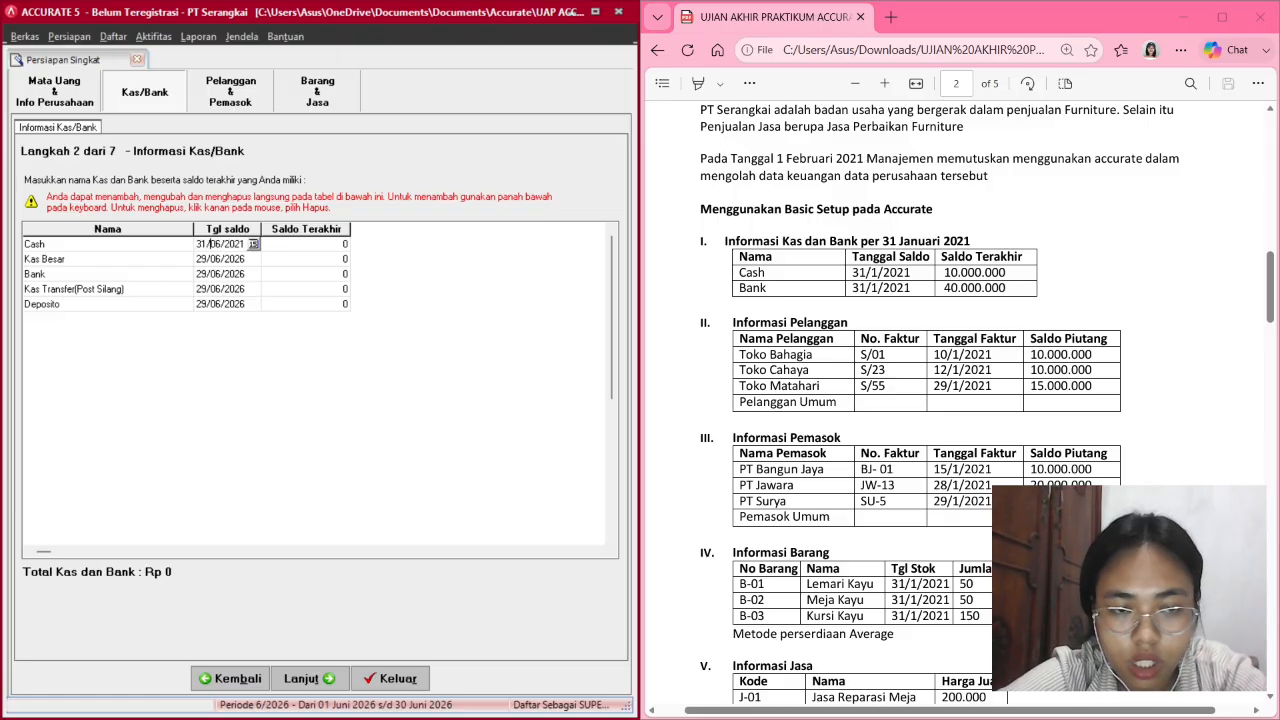
pyautogui.write('01')
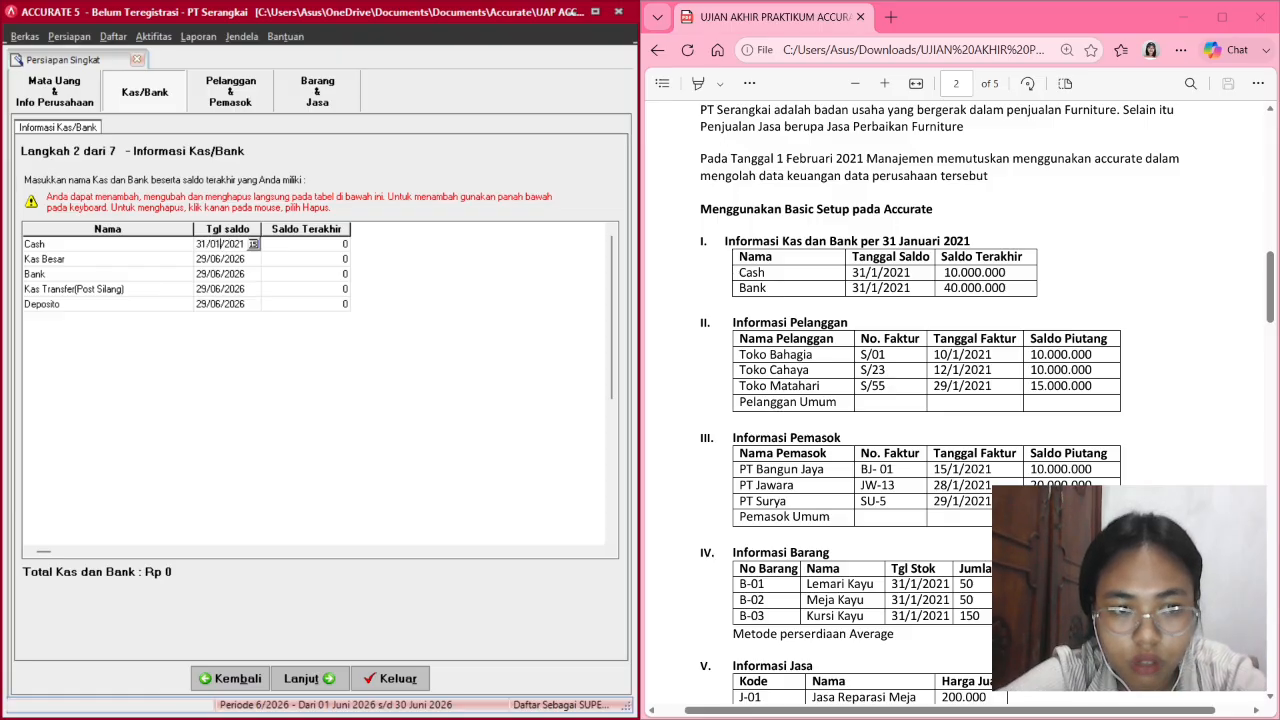
pyautogui.click(325, 245)
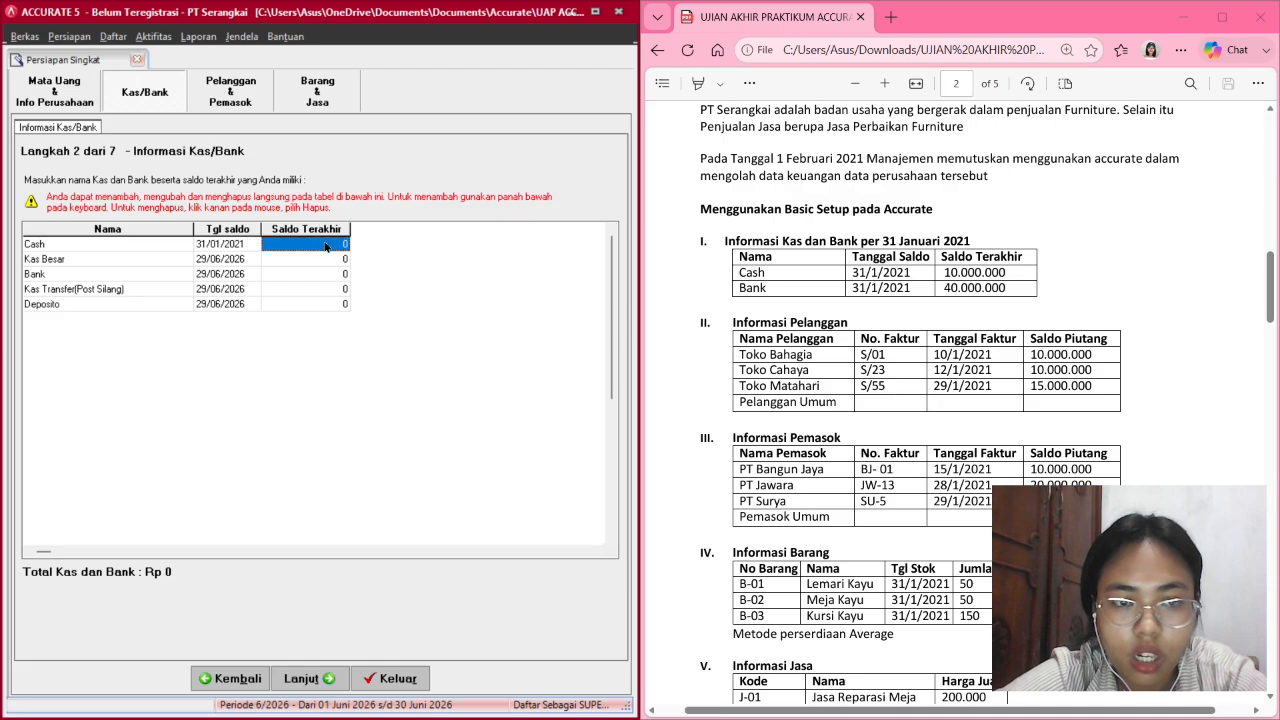
pyautogui.click(325, 245)
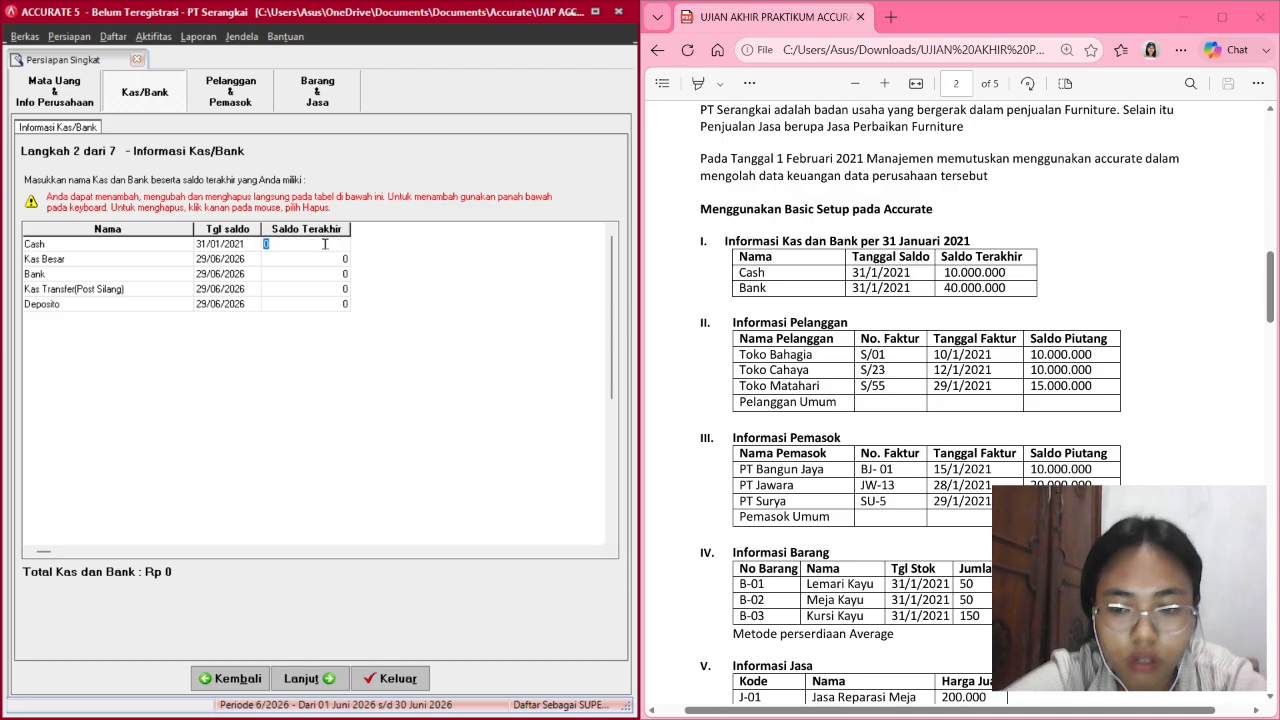
pyautogui.write('10,')
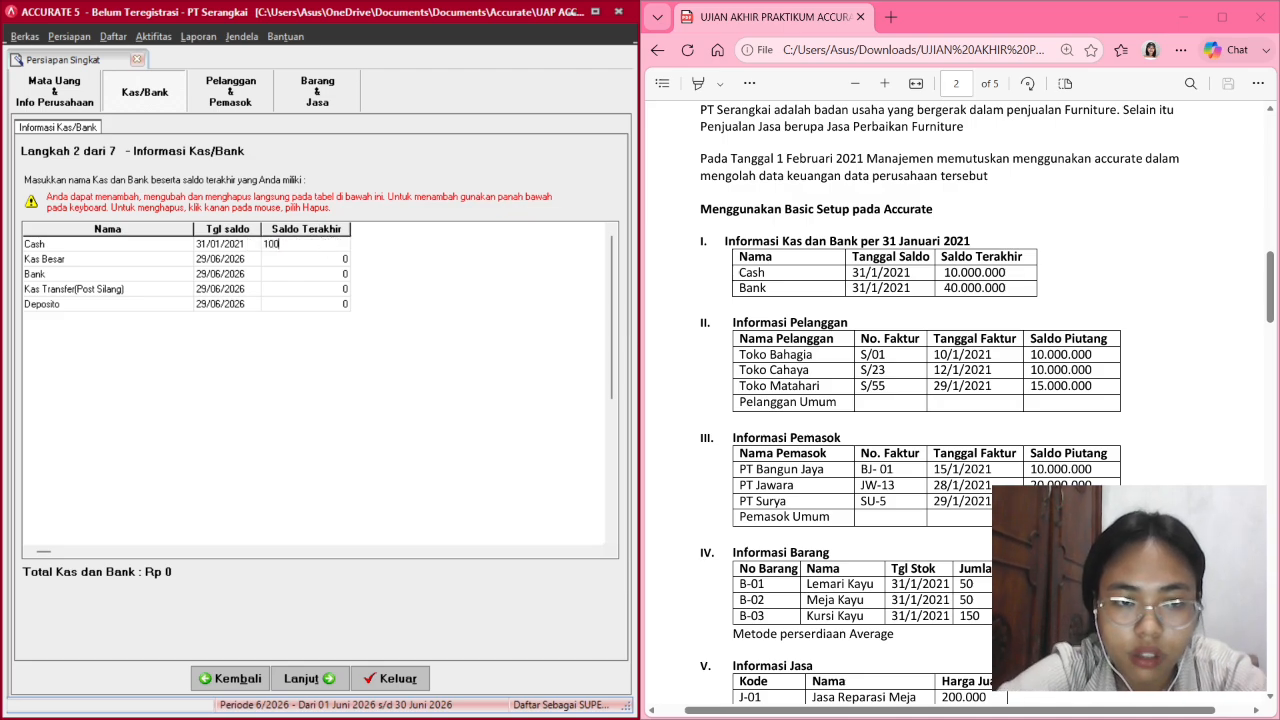
pyautogui.write('000,000')
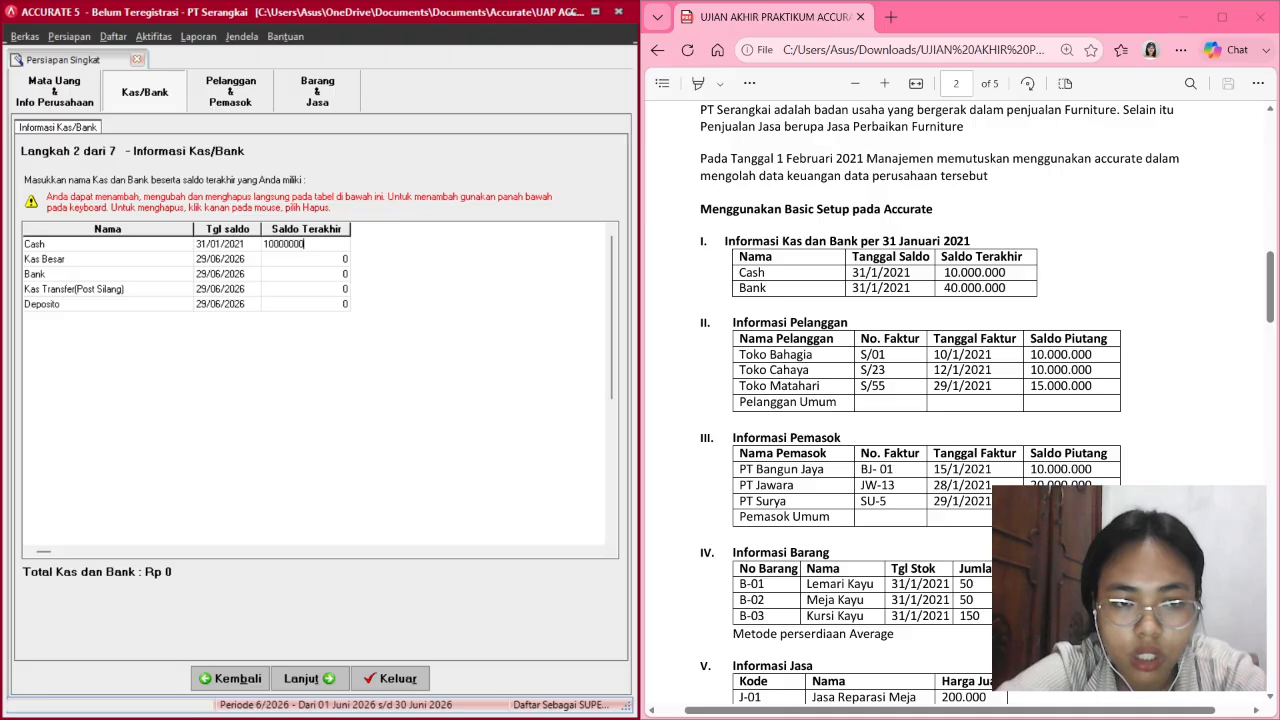
pyautogui.press('Return')
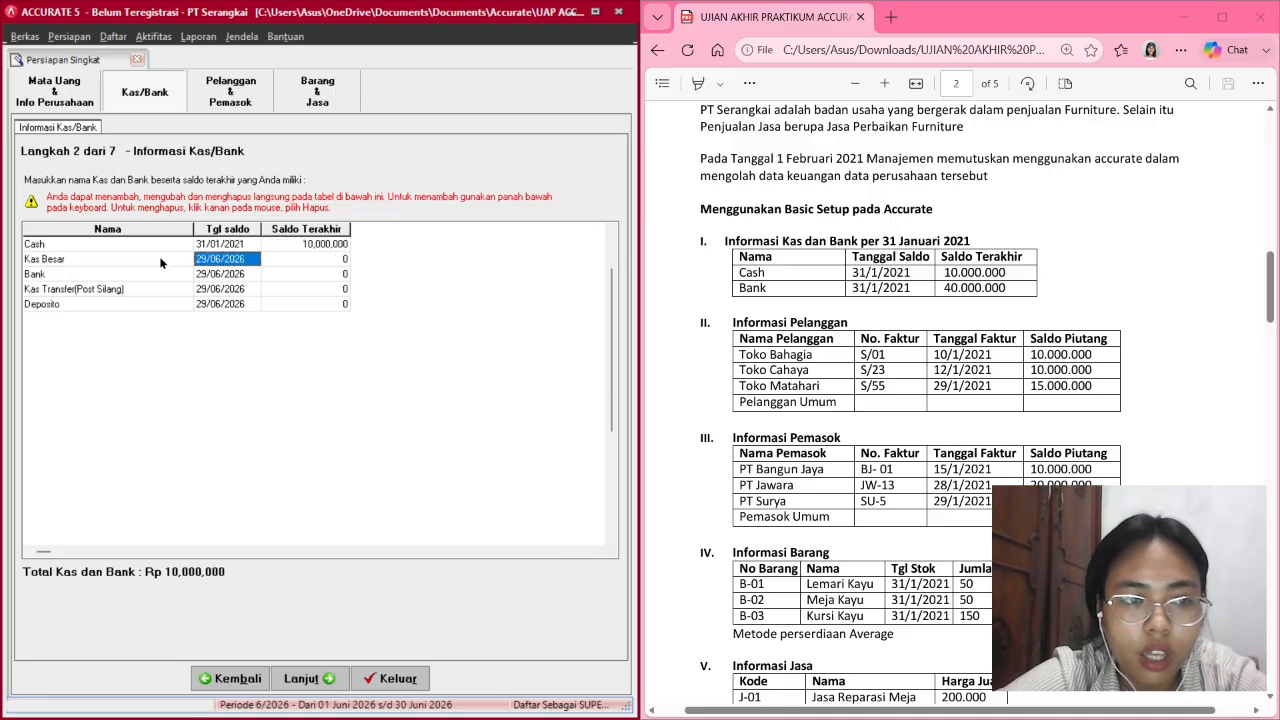
# Rename Kas Besar to Bank and set its balance date to 31/01/2021.
pyautogui.click(155, 260)
pyautogui.click(155, 260)
pyautogui.press('BackSpace')
pyautogui.press('BackSpace')
pyautogui.press('BackSpace')
pyautogui.press('BackSpace')
pyautogui.press('BackSpace')
pyautogui.press('BackSpace')
pyautogui.press('BackSpace')
pyautogui.press('BackSpace')
pyautogui.press('BackSpace')
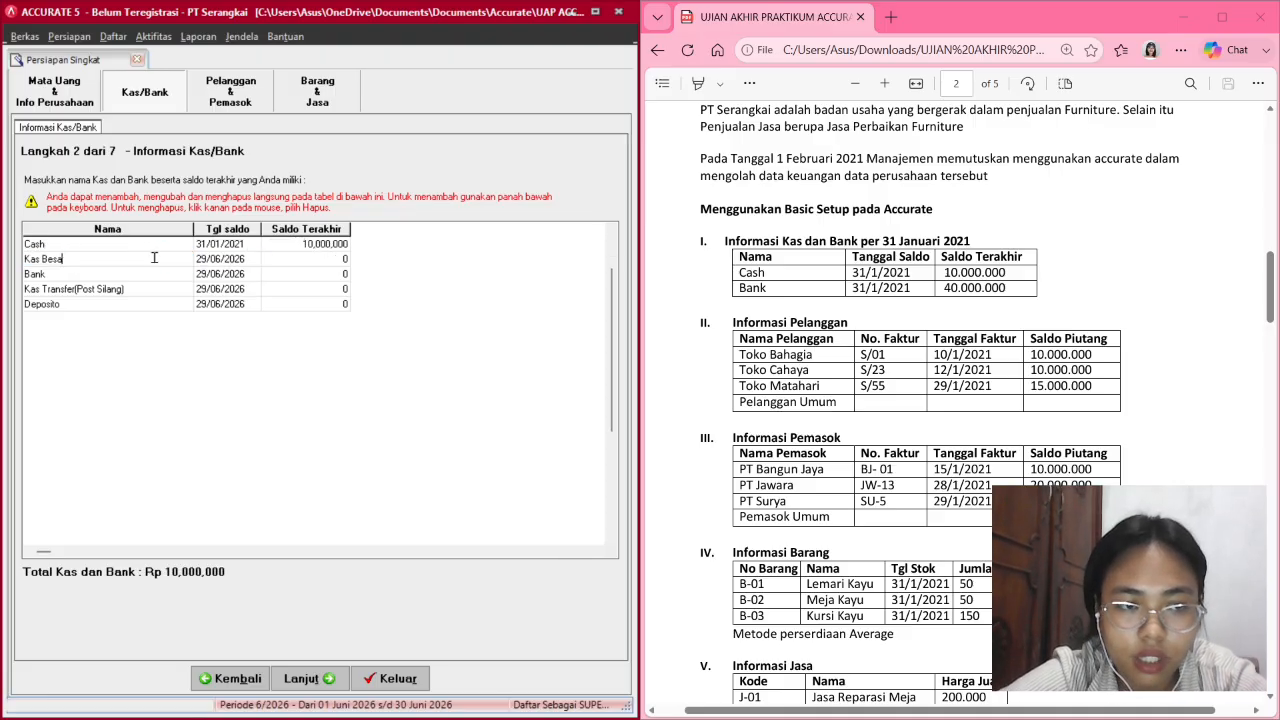
pyautogui.write('Bank')
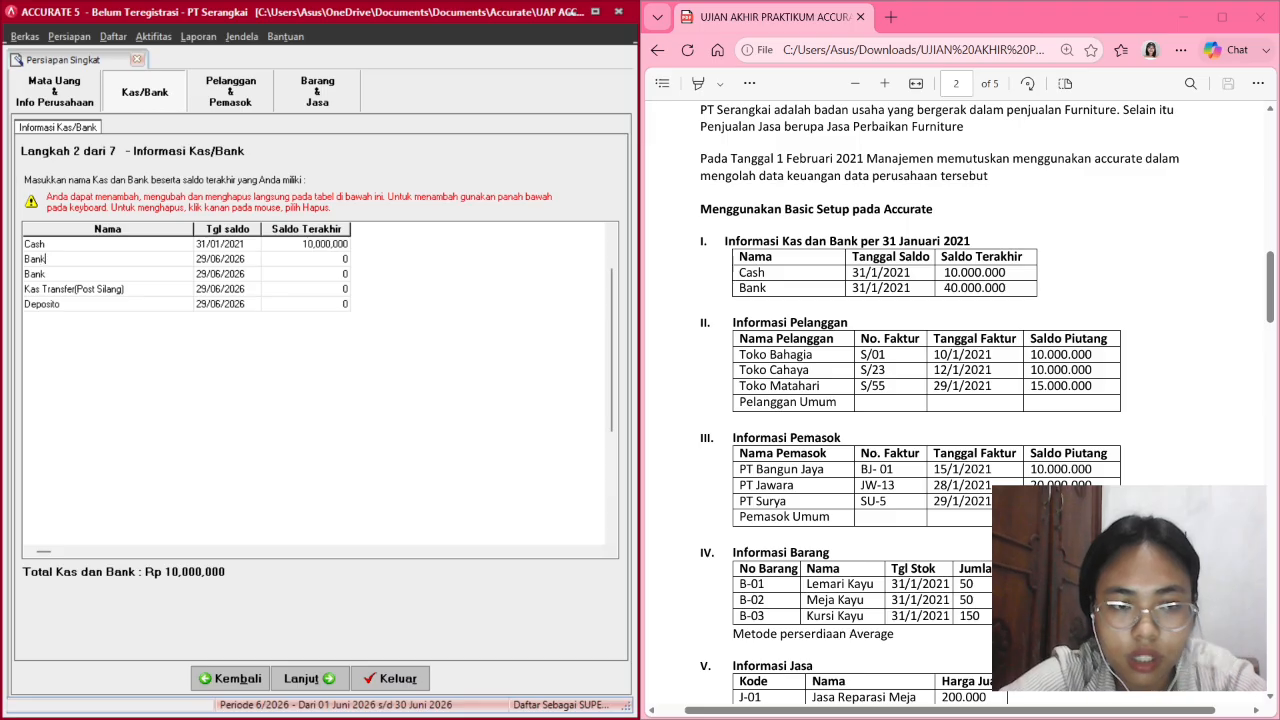
pyautogui.press('Return')
pyautogui.click(206, 259)
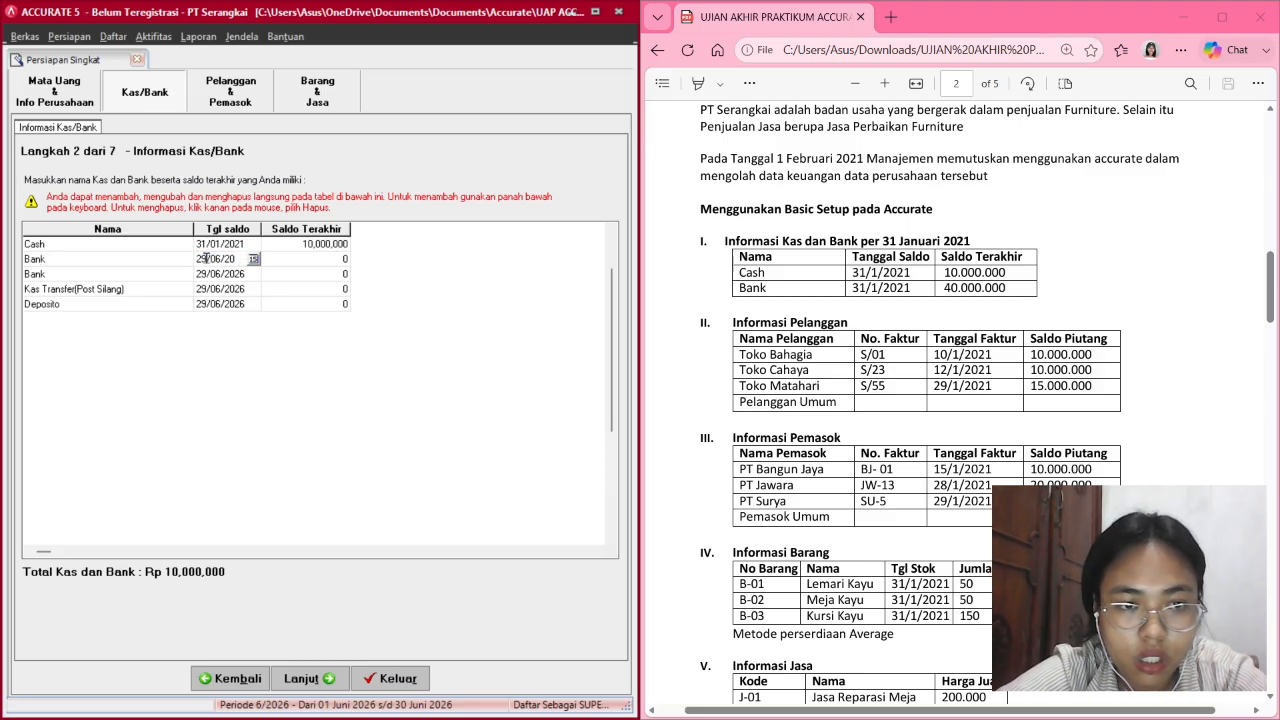
pyautogui.write('21')
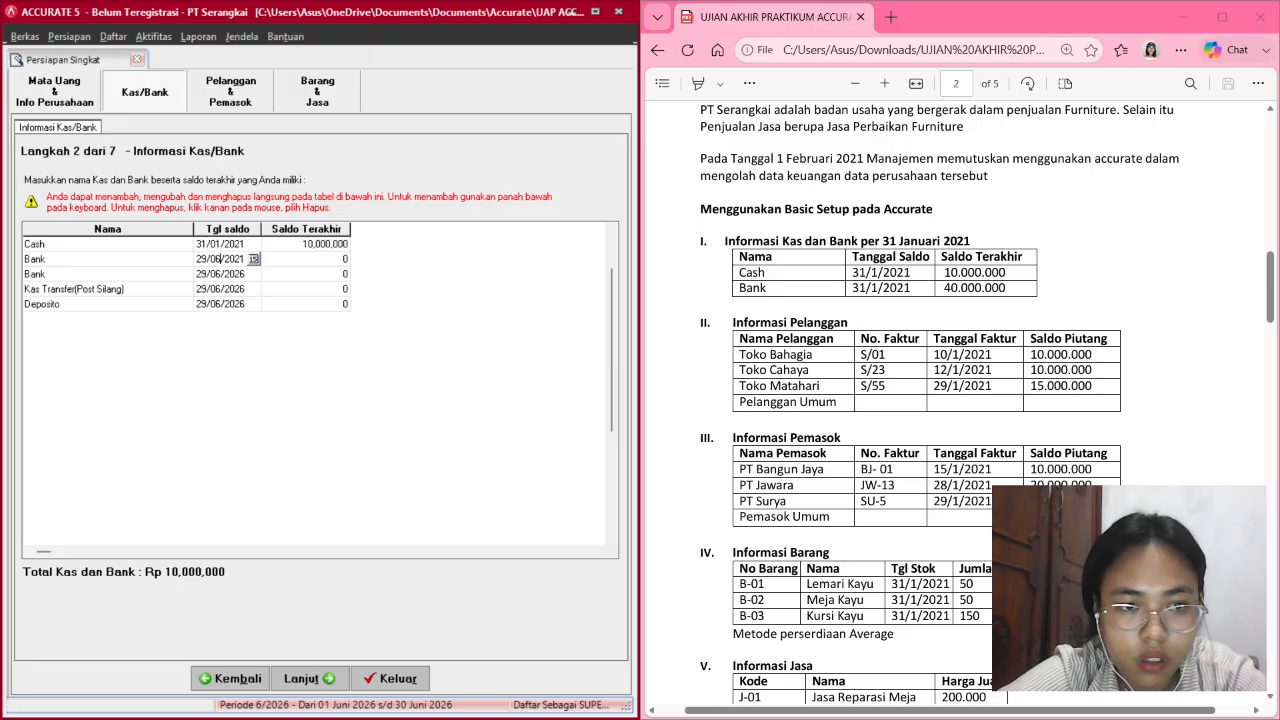
pyautogui.press('BackSpace')
pyautogui.write('1')
pyautogui.press('BackSpace')
pyautogui.press('BackSpace')
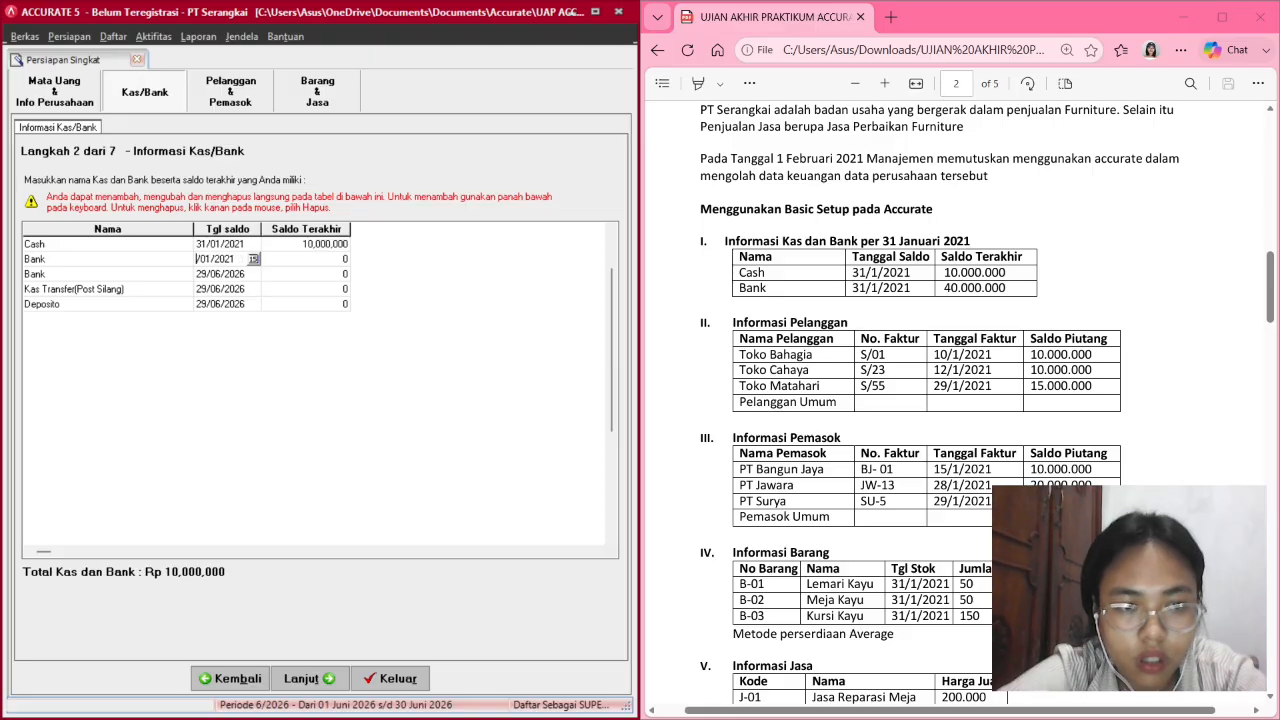
pyautogui.write('31')
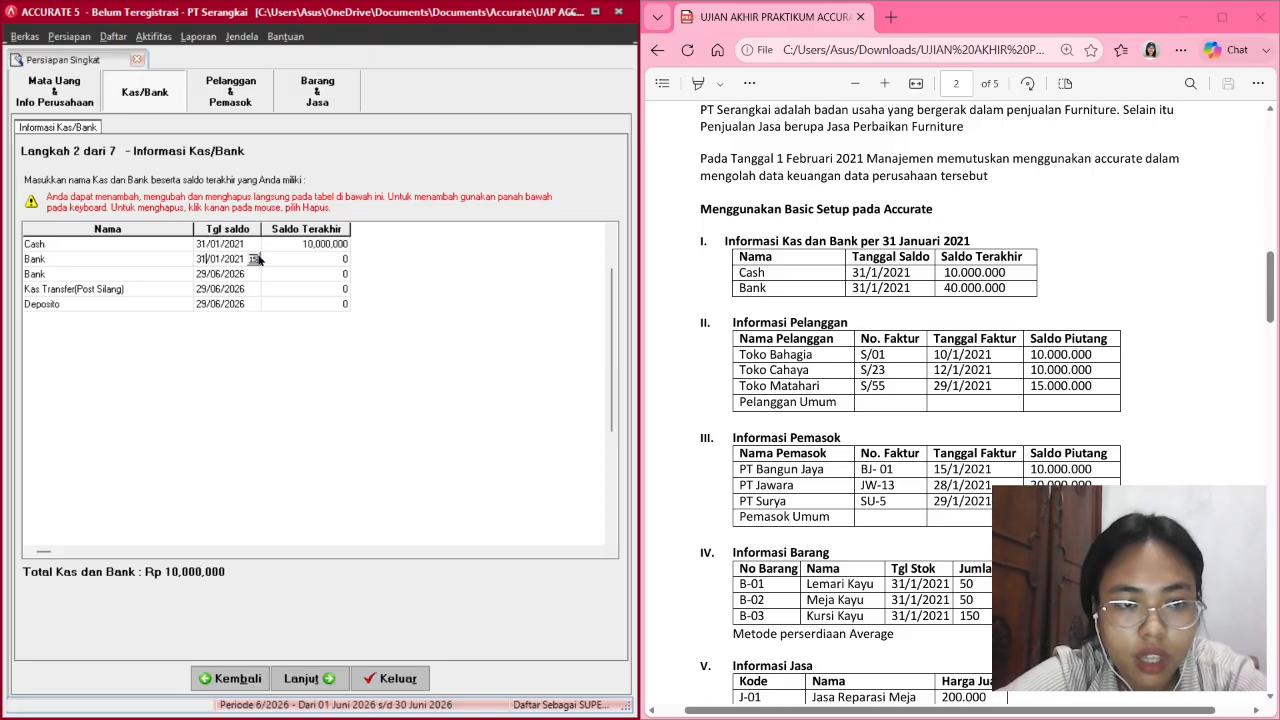
pyautogui.click(256, 259)
pyautogui.click(257, 259)
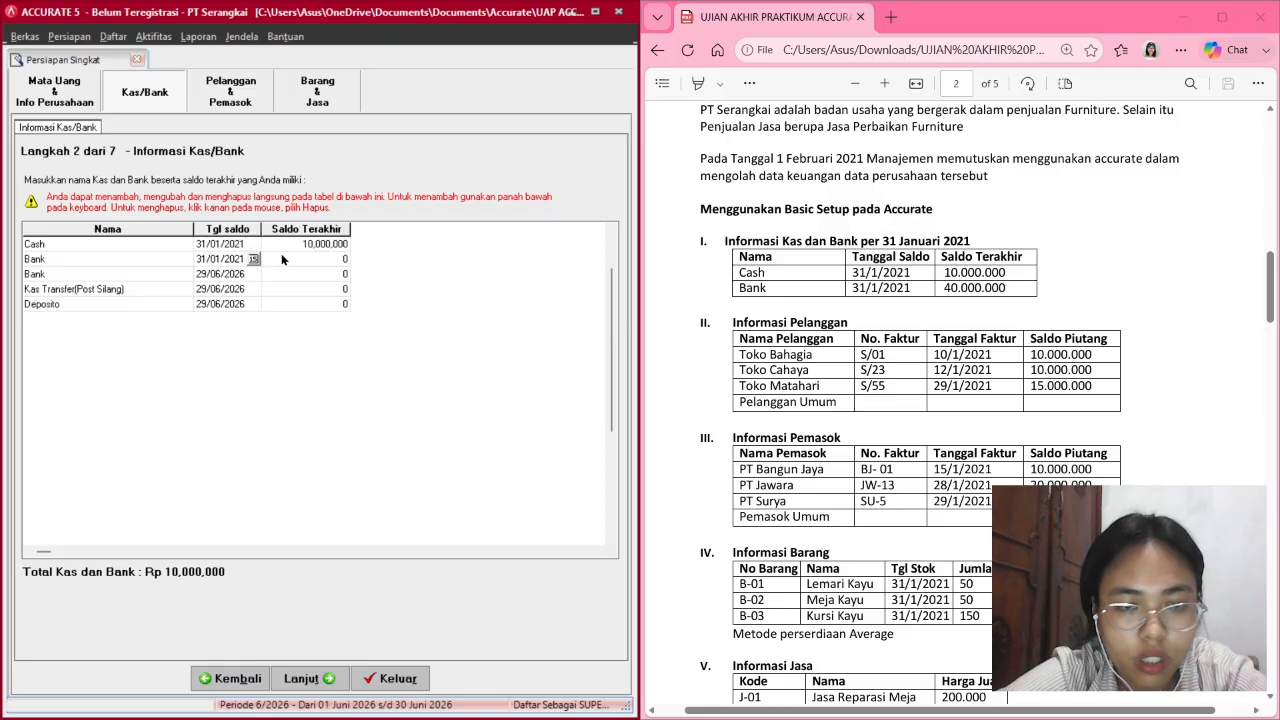
pyautogui.click(280, 259)
pyautogui.click(257, 259)
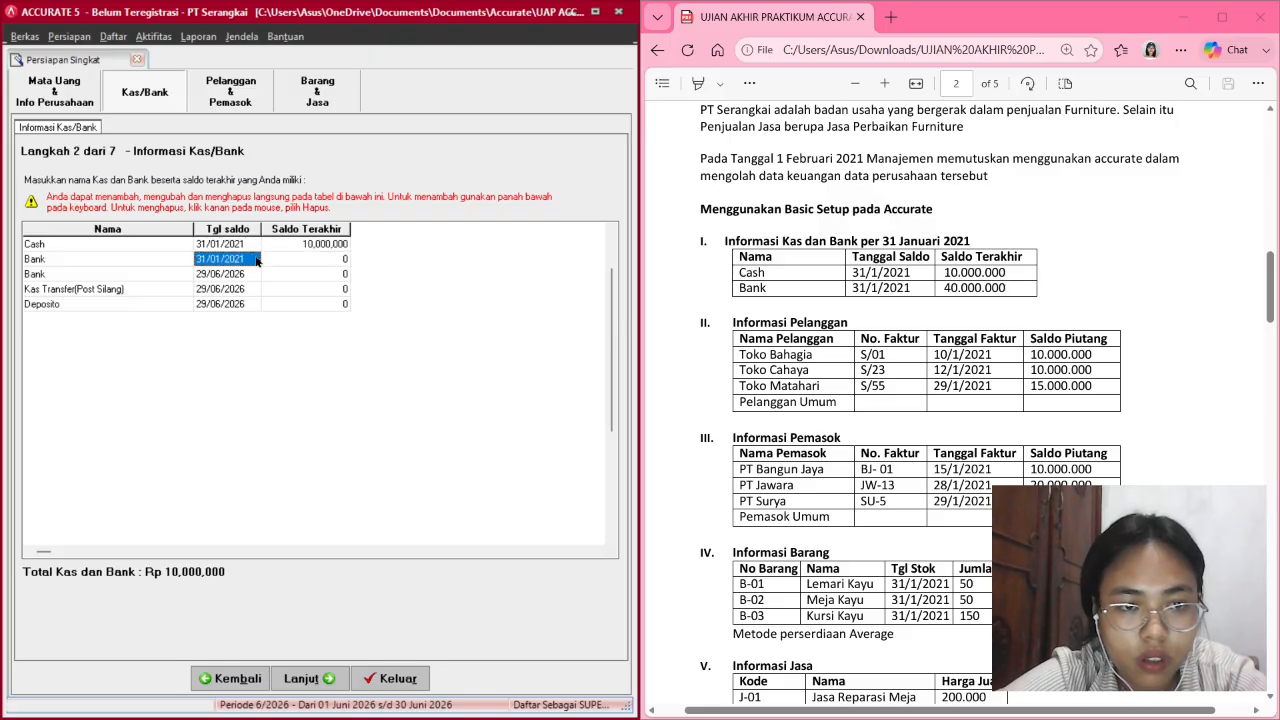
pyautogui.click(257, 260)
pyautogui.click(257, 260)
pyautogui.click(257, 260)
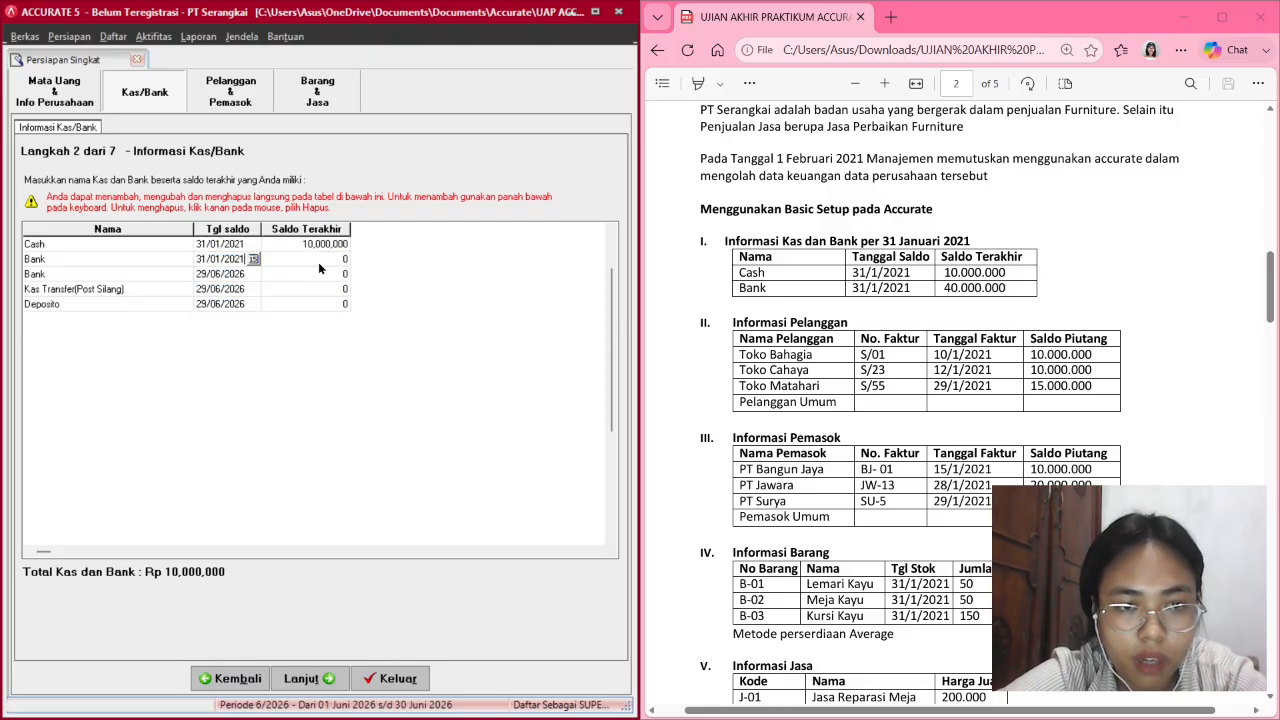
# Enter Bank's opening balance of 40,000,000.
pyautogui.click(335, 259)
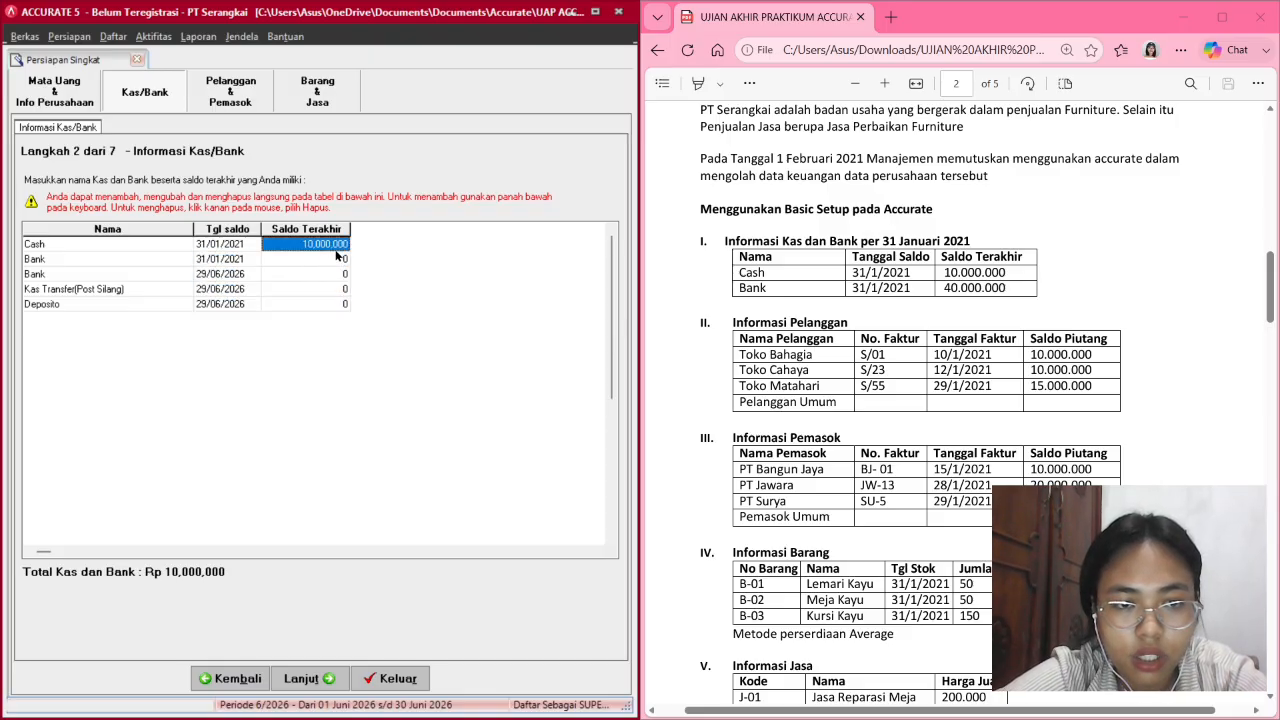
pyautogui.click(330, 263)
pyautogui.write('4')
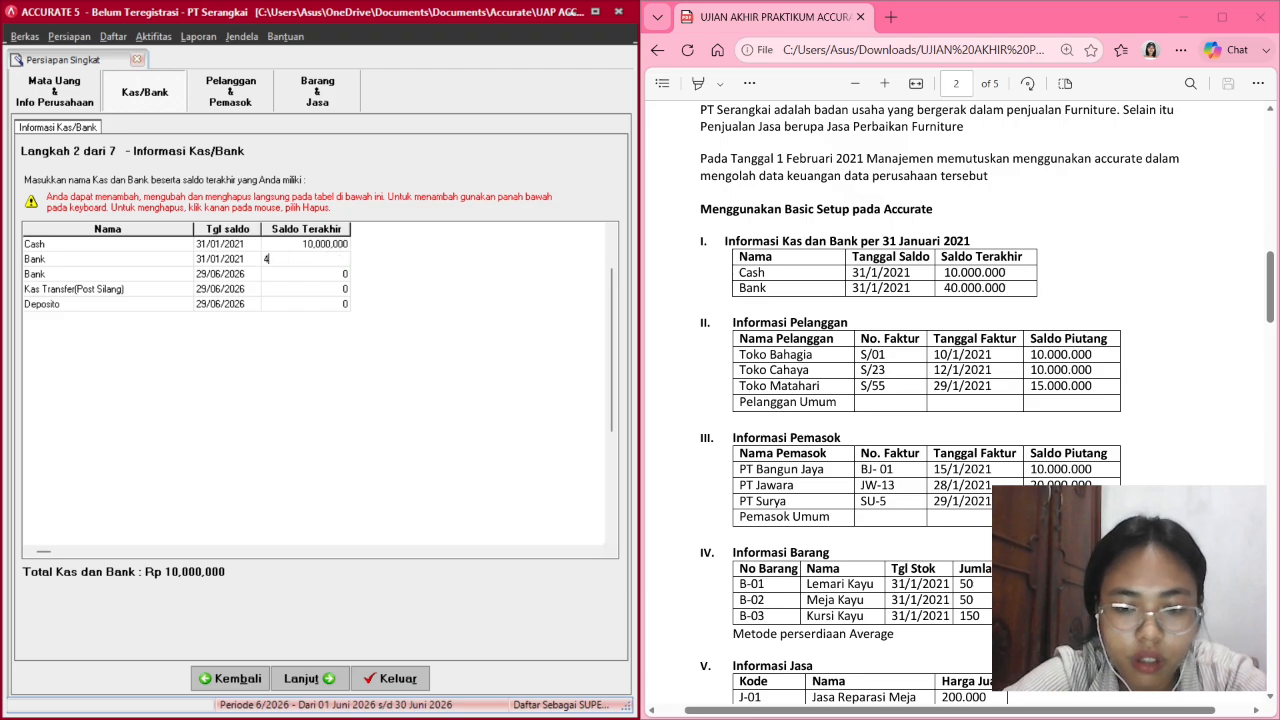
pyautogui.write('0000000')
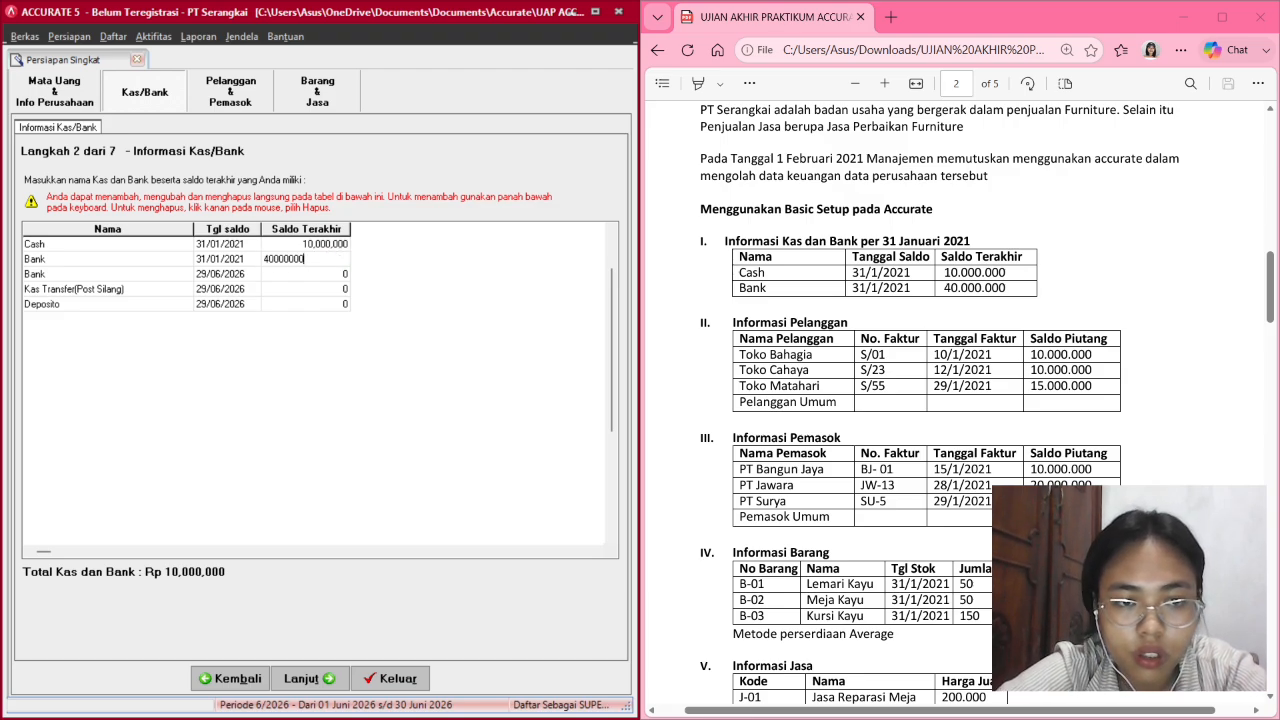
pyautogui.click(180, 272)
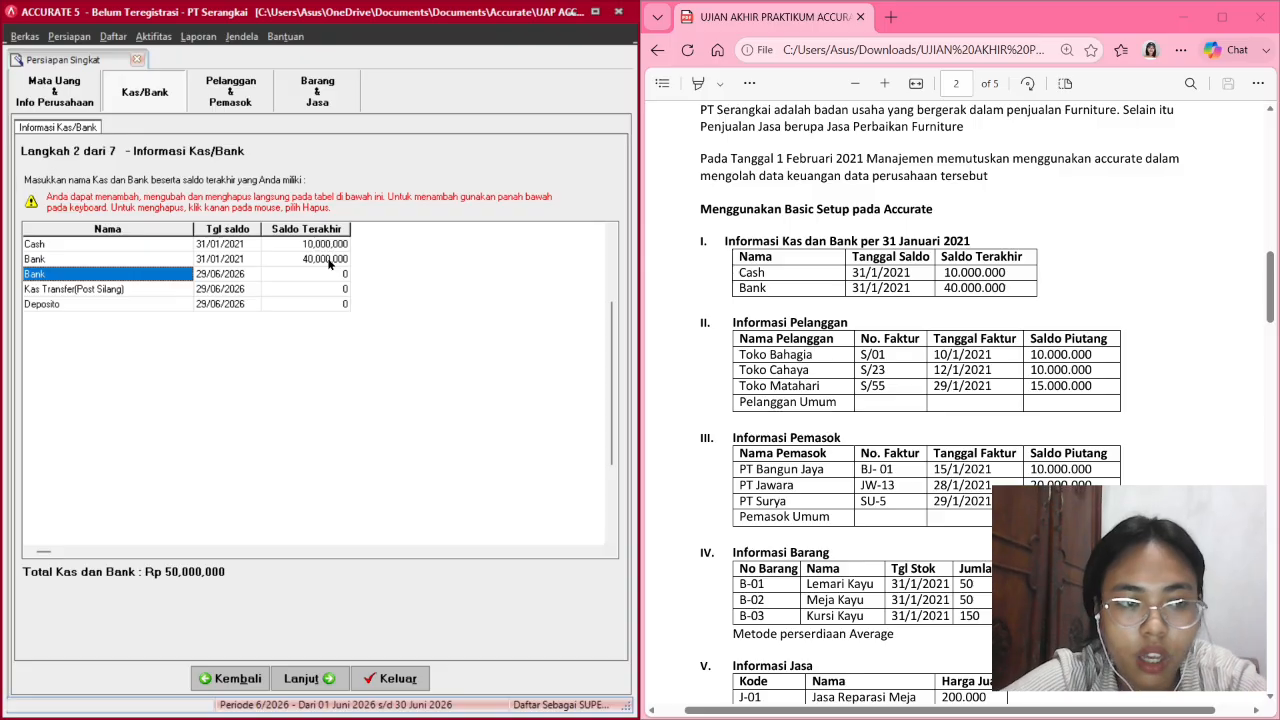
# Delete the duplicate Bank, Kas Transfer (Post Silang) and Deposito accounts.
pyautogui.rightClick(168, 274)
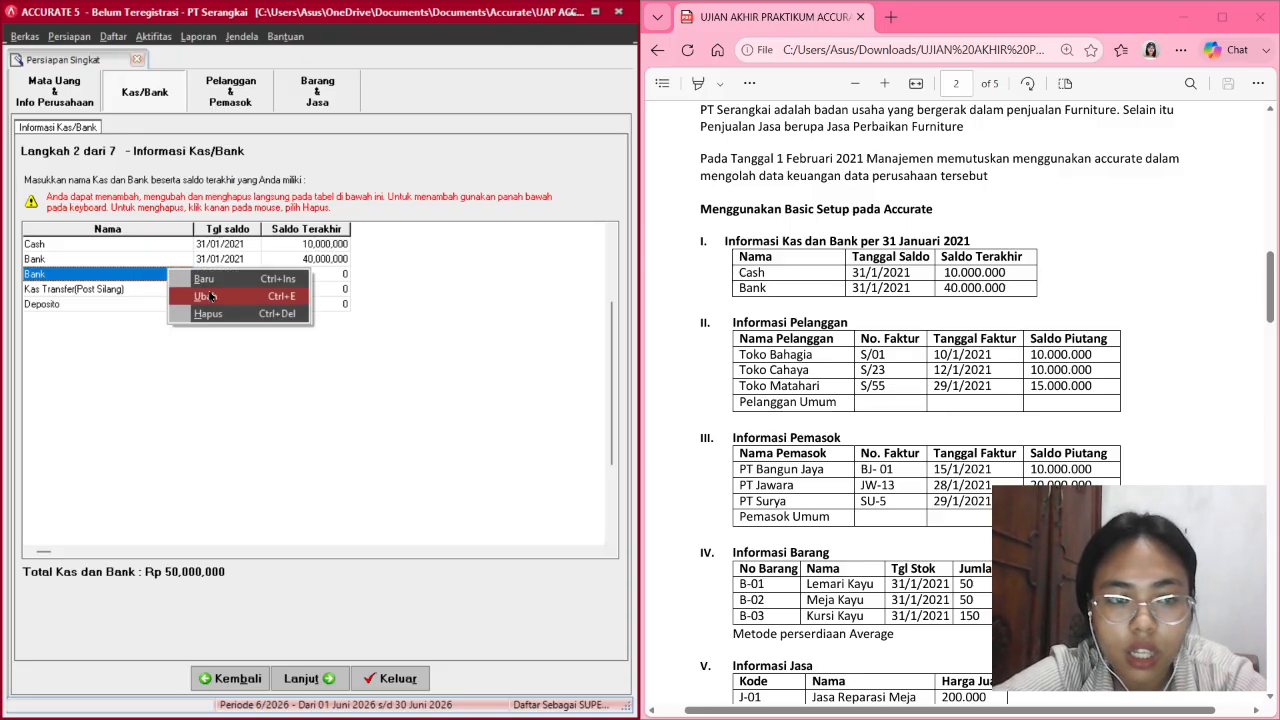
pyautogui.click(222, 312)
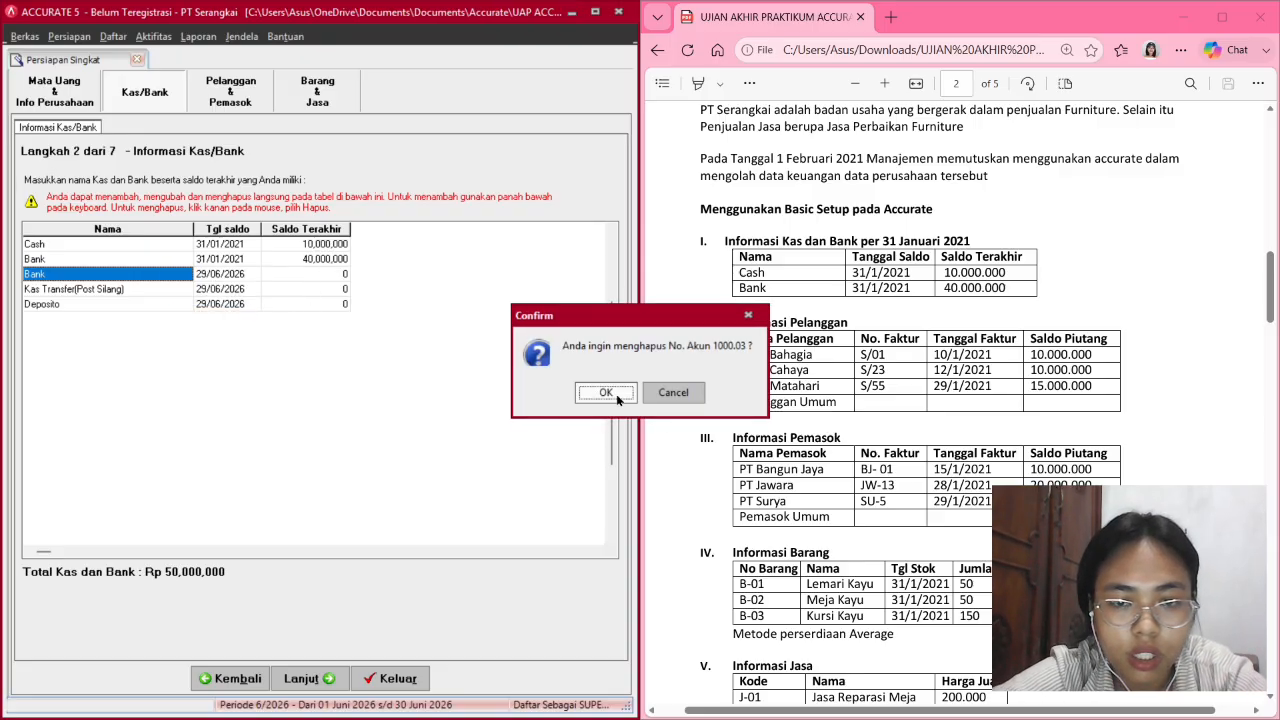
pyautogui.click(605, 392)
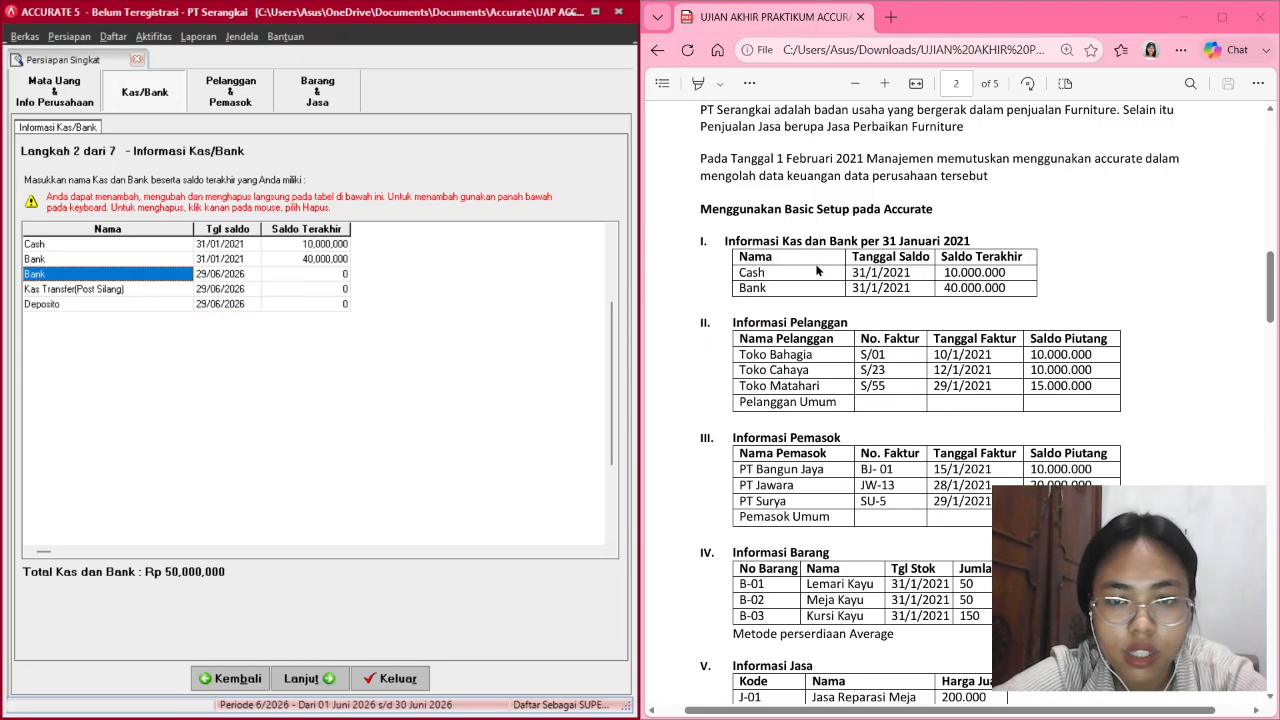
pyautogui.rightClick(170, 272)
pyautogui.click(222, 316)
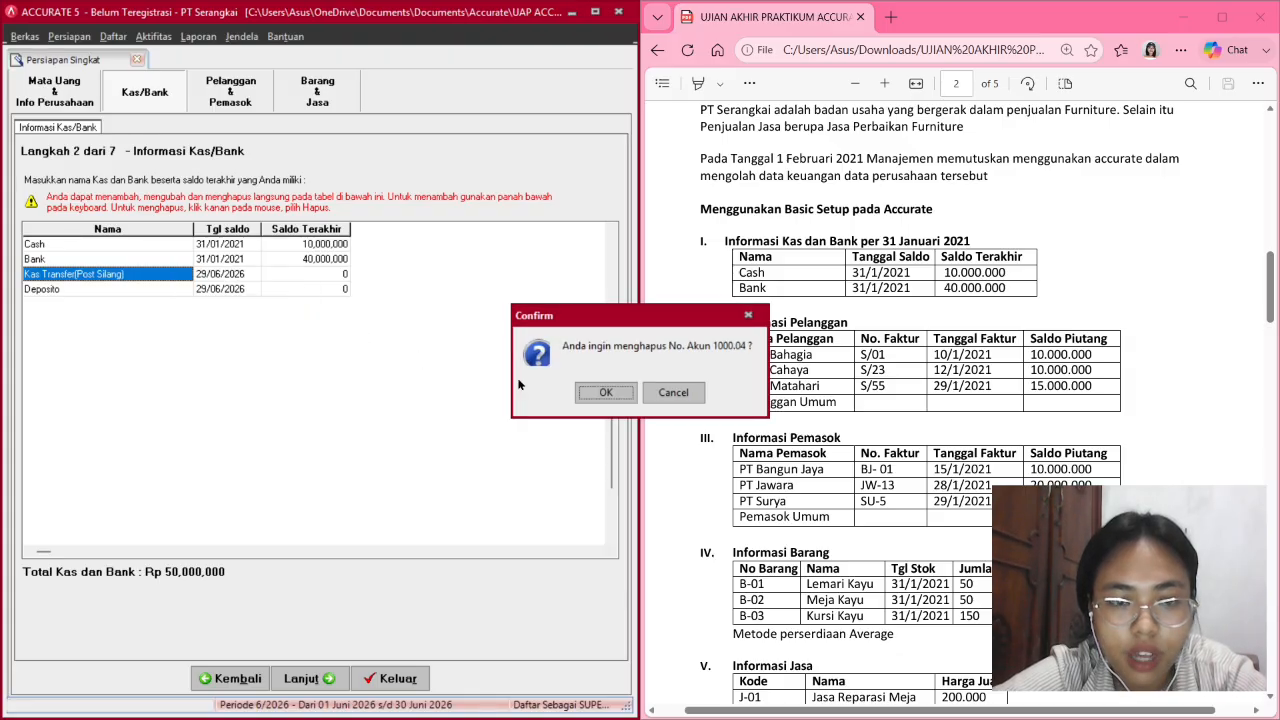
pyautogui.click(583, 395)
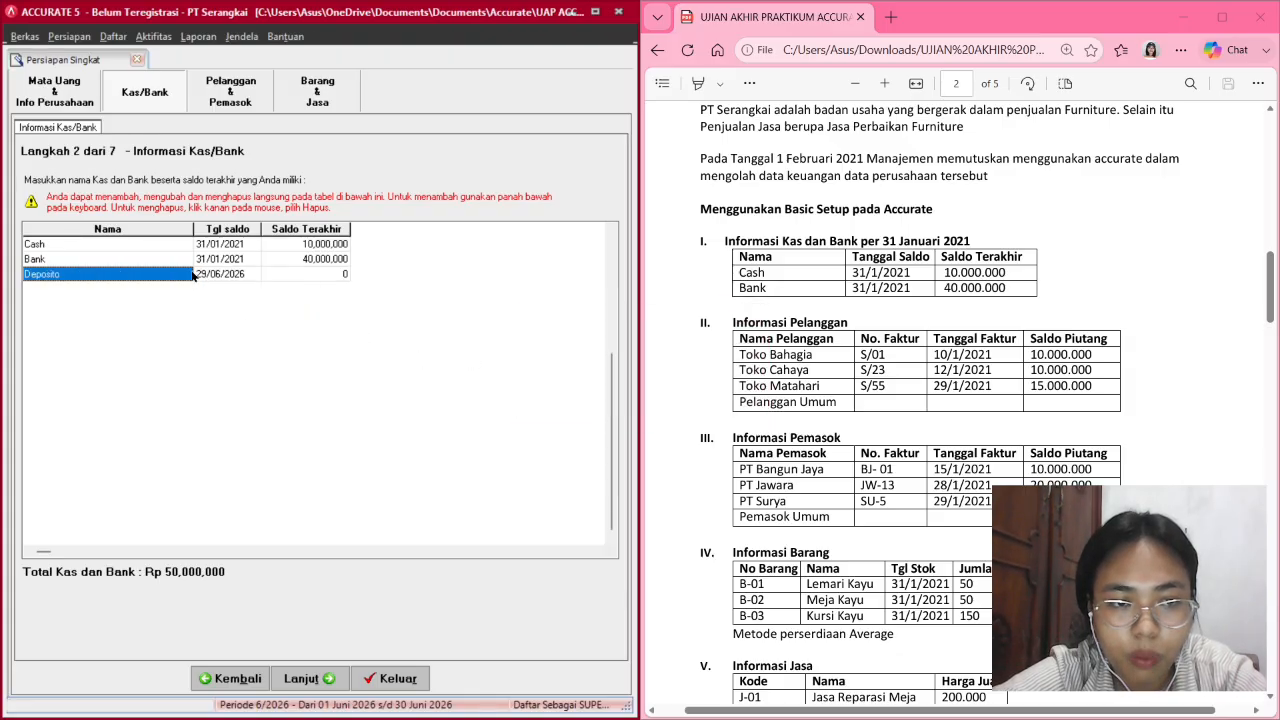
pyautogui.rightClick(195, 274)
pyautogui.click(205, 316)
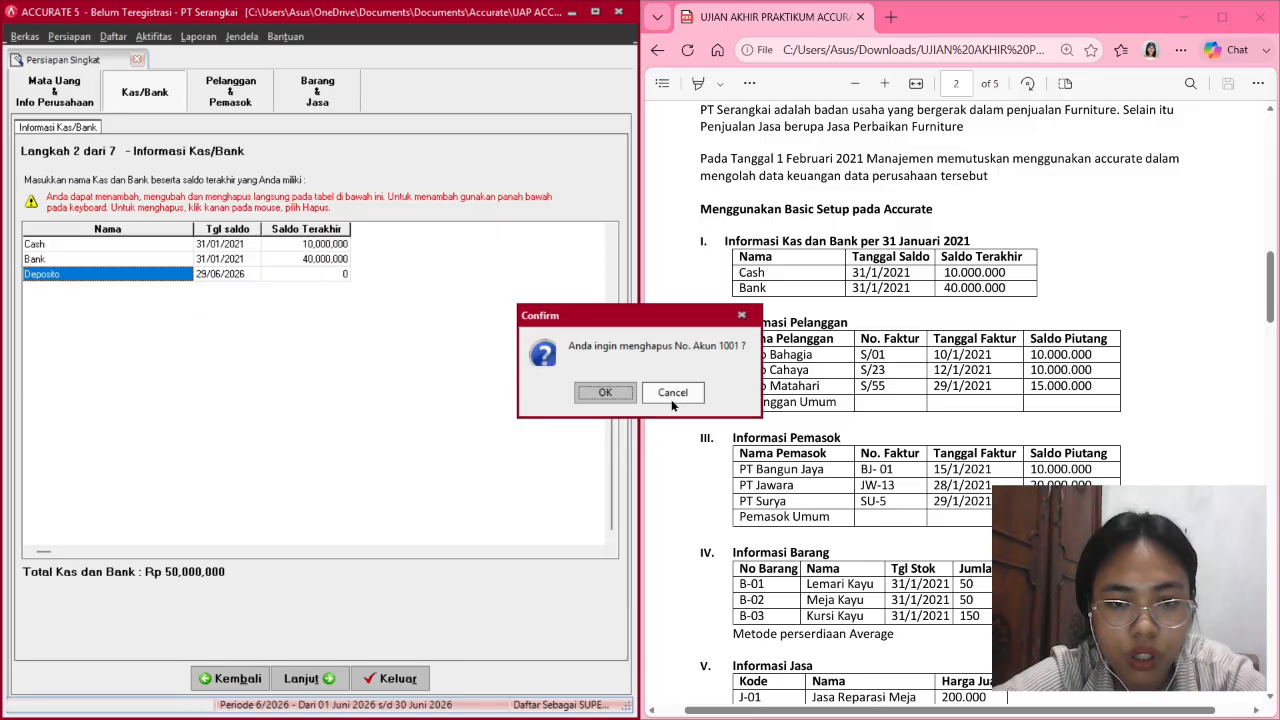
pyautogui.click(605, 391)
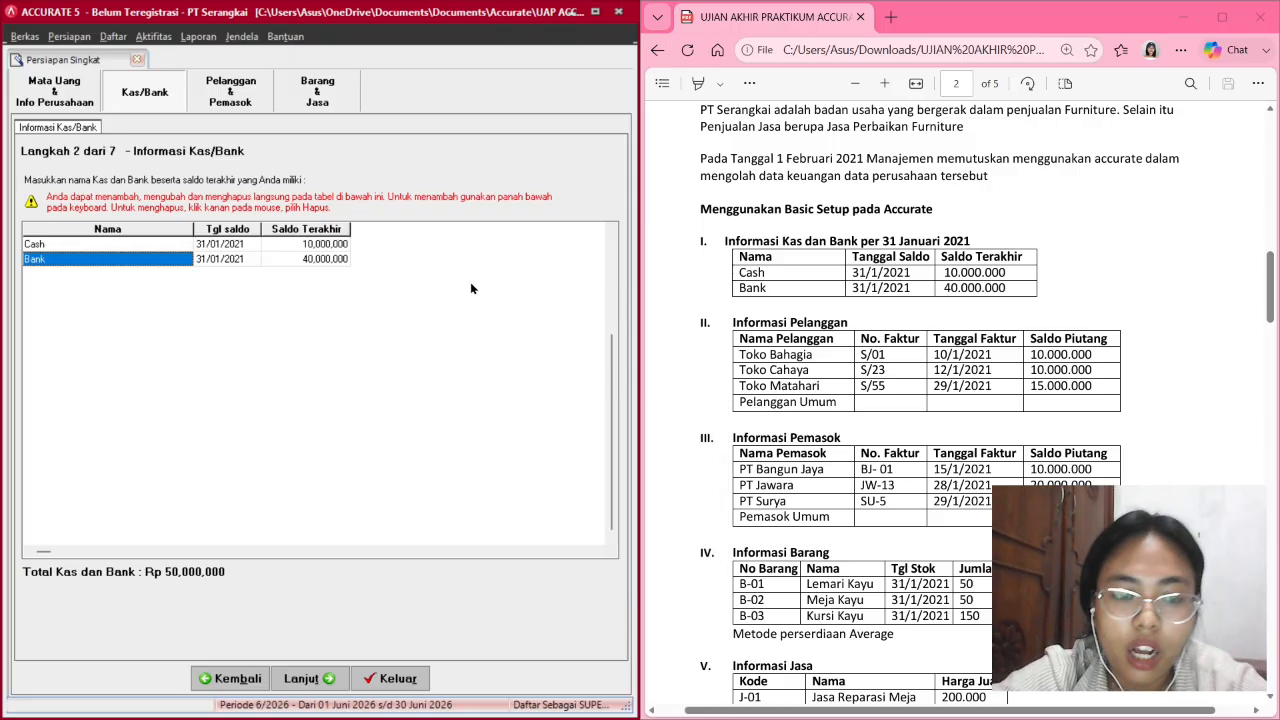
# Check the remaining Cash 10,000,000 and Bank 40,000,000 balances.
pyautogui.click(335, 250)
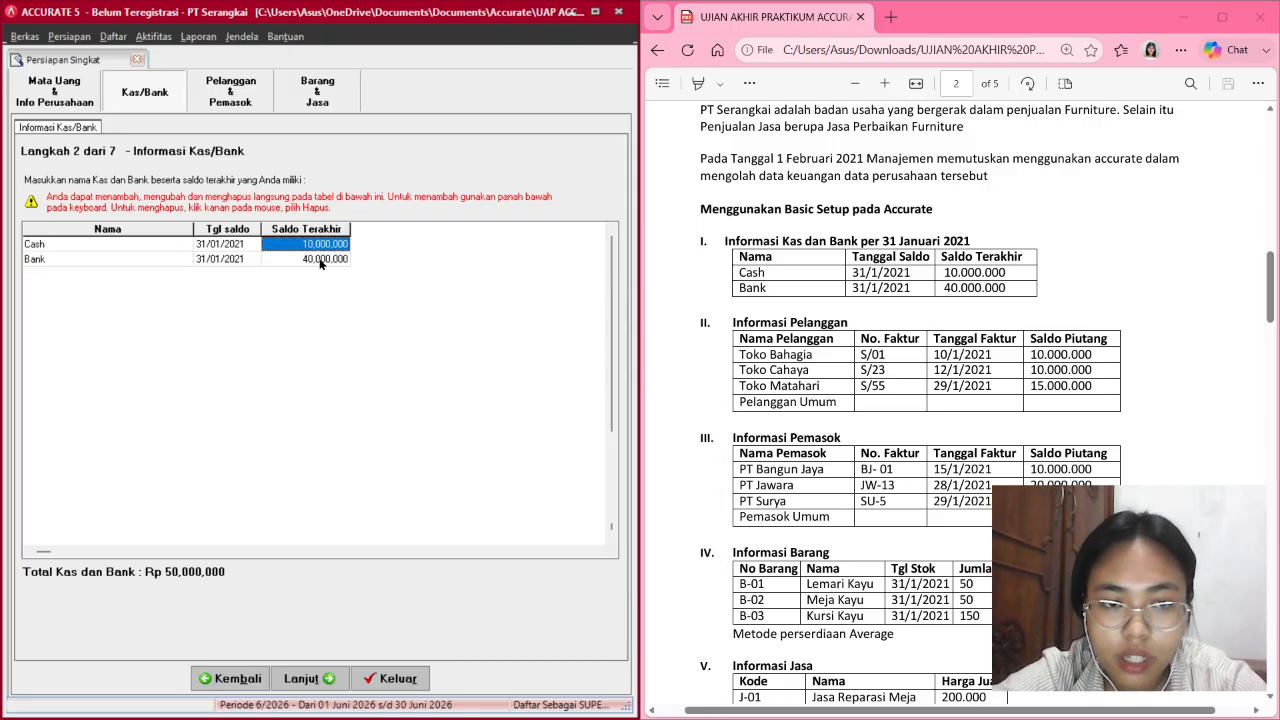
pyautogui.click(320, 260)
pyautogui.press('Down')
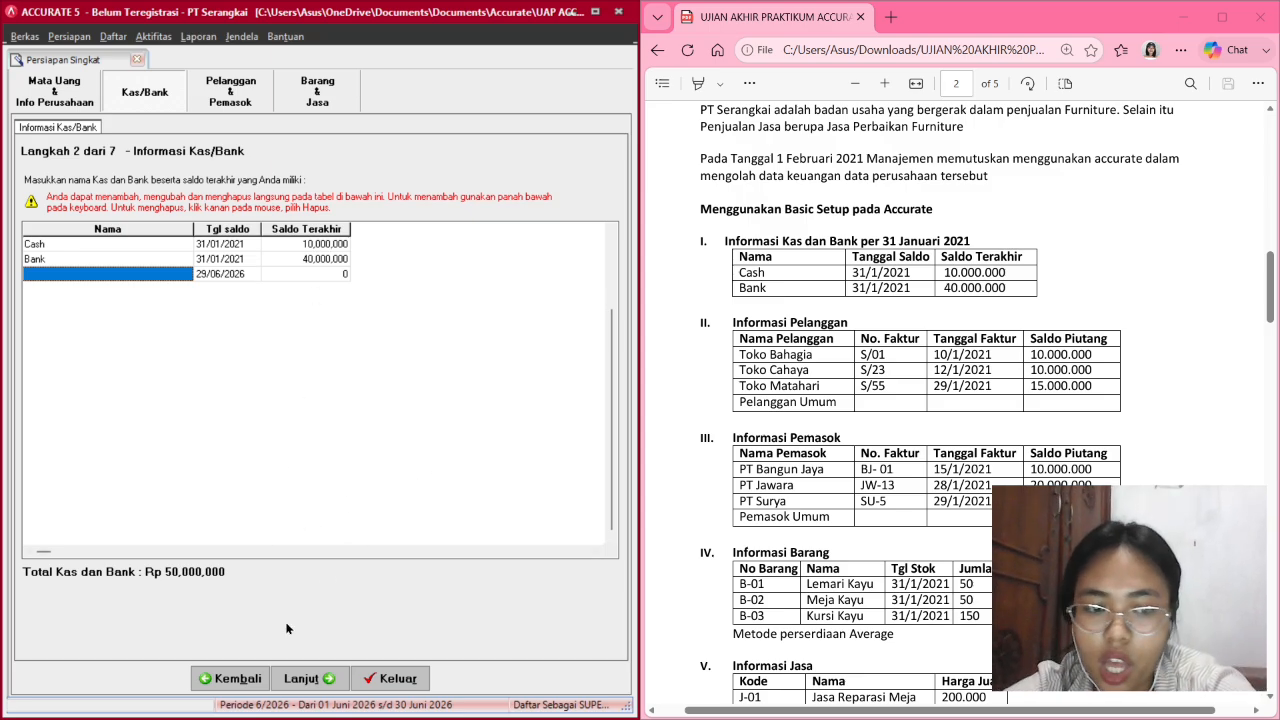
# Advance to the customer step and rename Pelanggan Umum to Toko Bahagia.
pyautogui.click(318, 678)
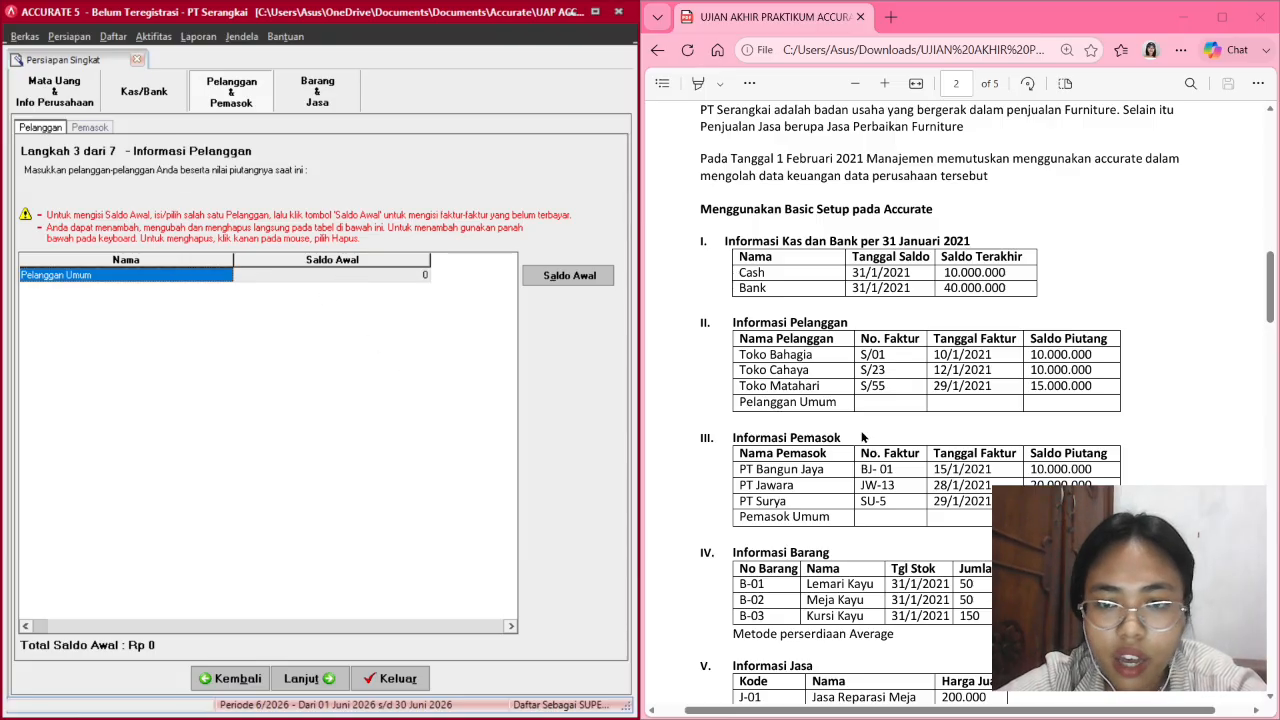
pyautogui.scroll(-3, 862, 437)
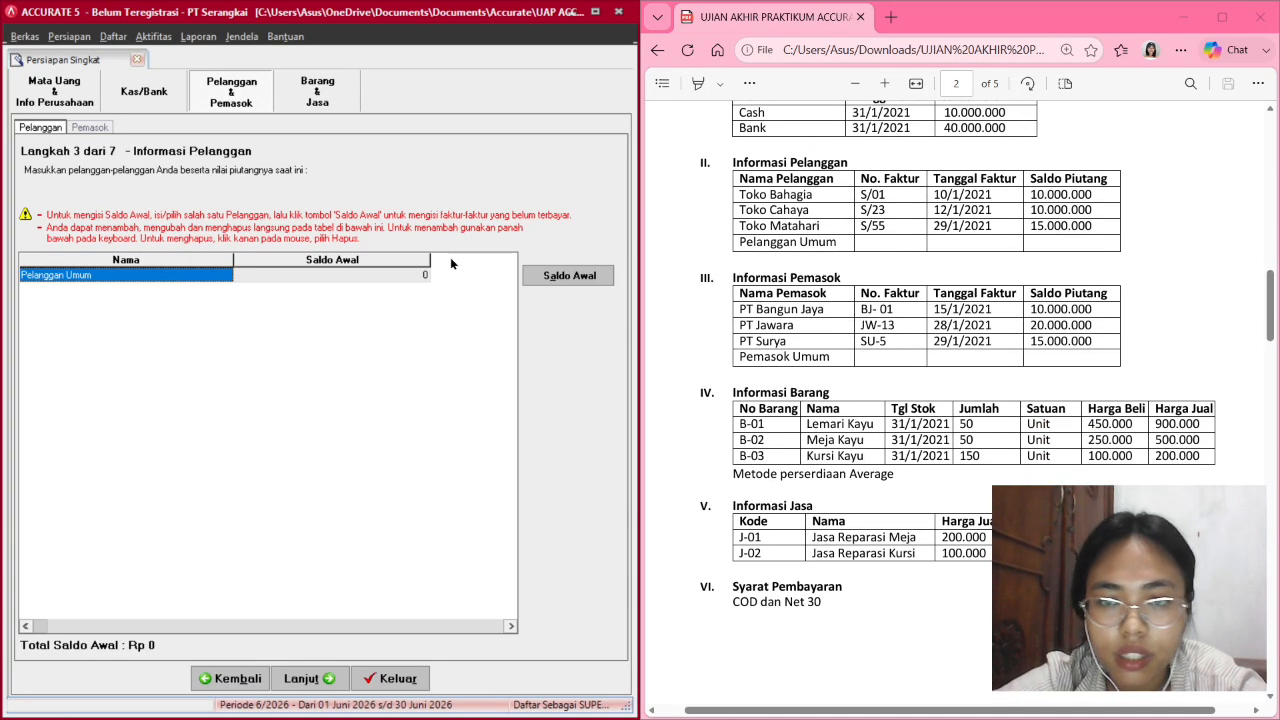
pyautogui.click(162, 275)
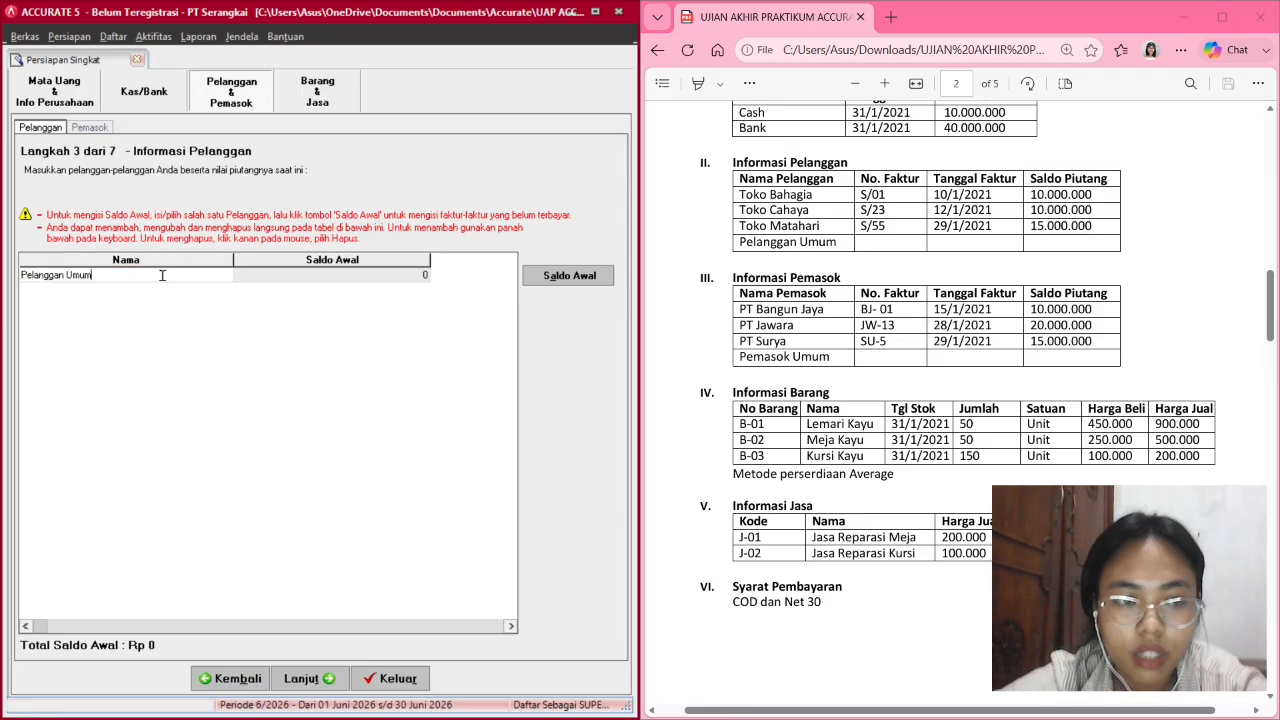
pyautogui.press('BackSpace')
pyautogui.press('BackSpace')
pyautogui.press('BackSpace')
pyautogui.press('BackSpace')
pyautogui.press('BackSpace')
pyautogui.press('BackSpace')
pyautogui.press('BackSpace')
pyautogui.press('BackSpace')
pyautogui.press('BackSpace')
pyautogui.press('BackSpace')
pyautogui.press('BackSpace')
pyautogui.press('BackSpace')
pyautogui.press('BackSpace')
pyautogui.press('BackSpace')
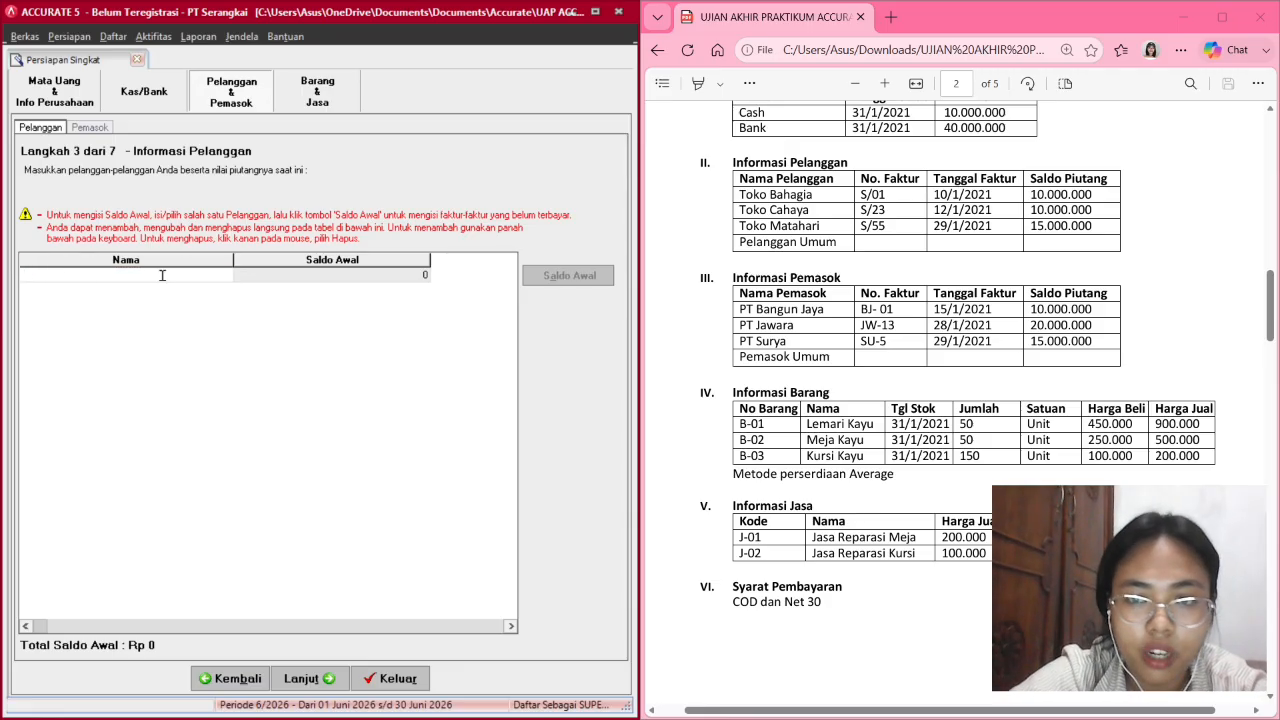
pyautogui.write('Toko')
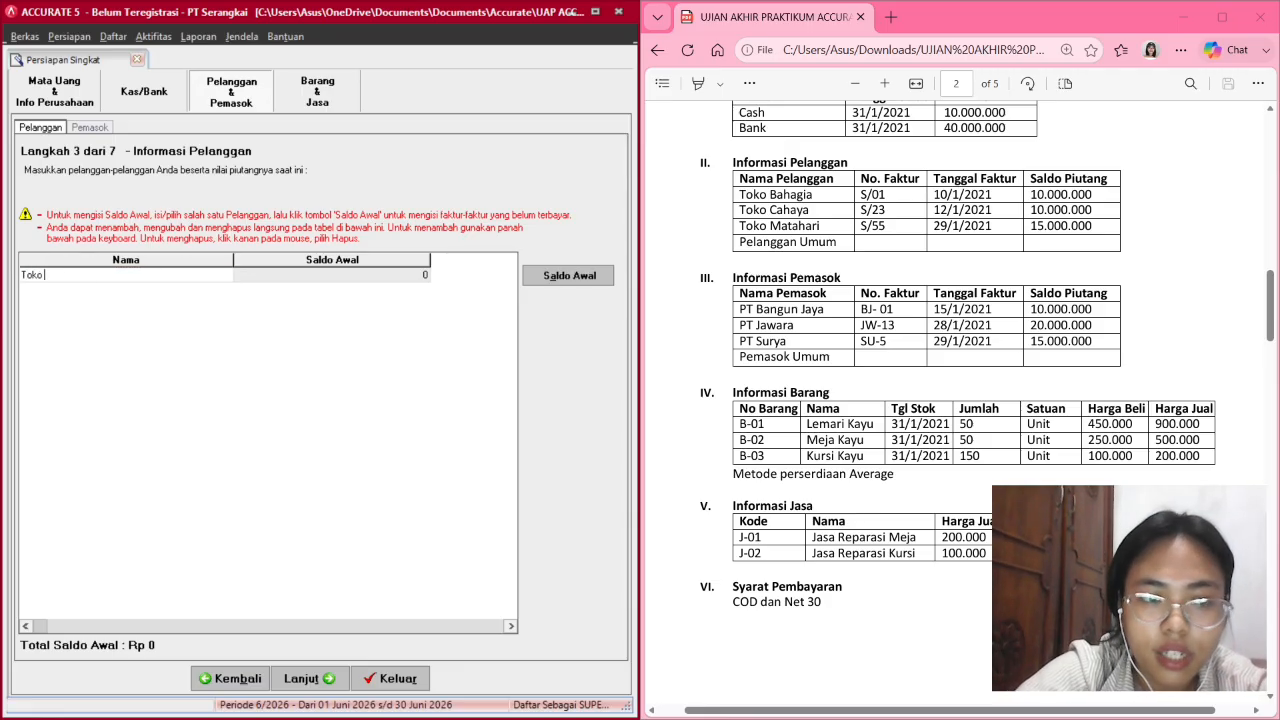
pyautogui.write(' Bahagu')
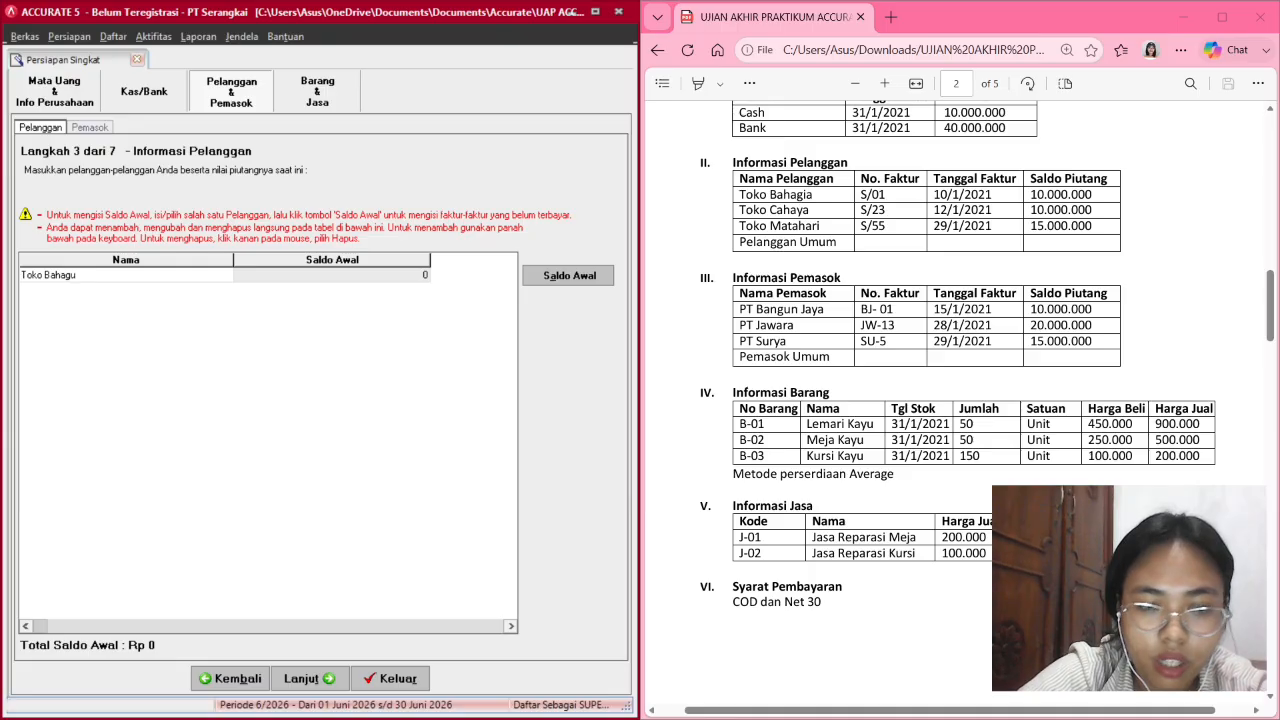
pyautogui.press('BackSpace')
pyautogui.write('ia')
pyautogui.press('Down')
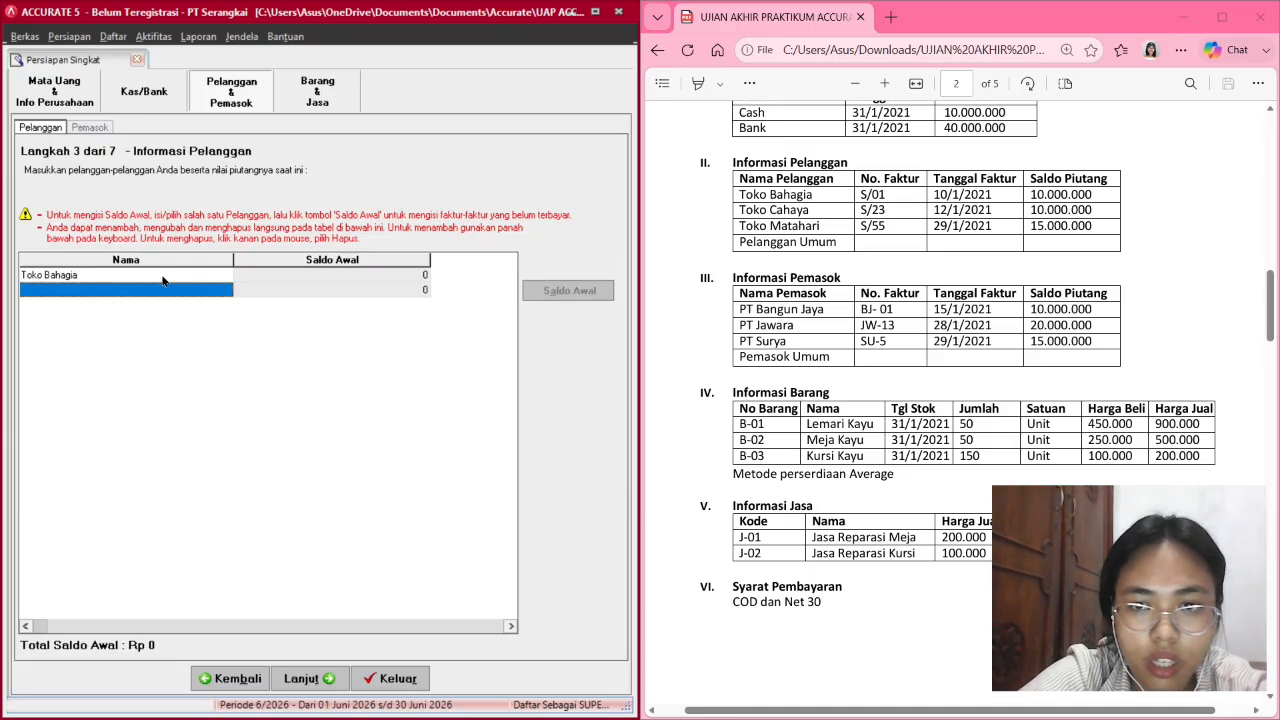
# Add customers Toko Cahaya and Toko Matahari, then bring up Toko Bahagia's opening balance details.
pyautogui.write('Tok')
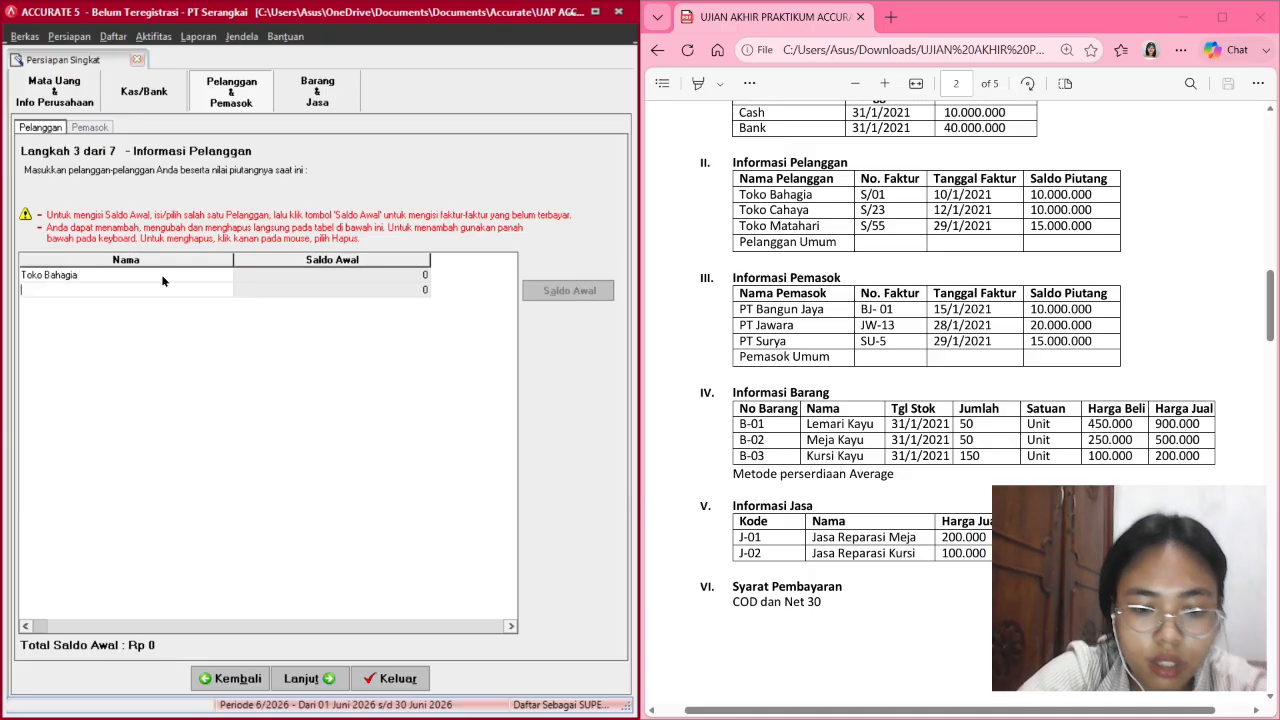
pyautogui.write('o Cahaya')
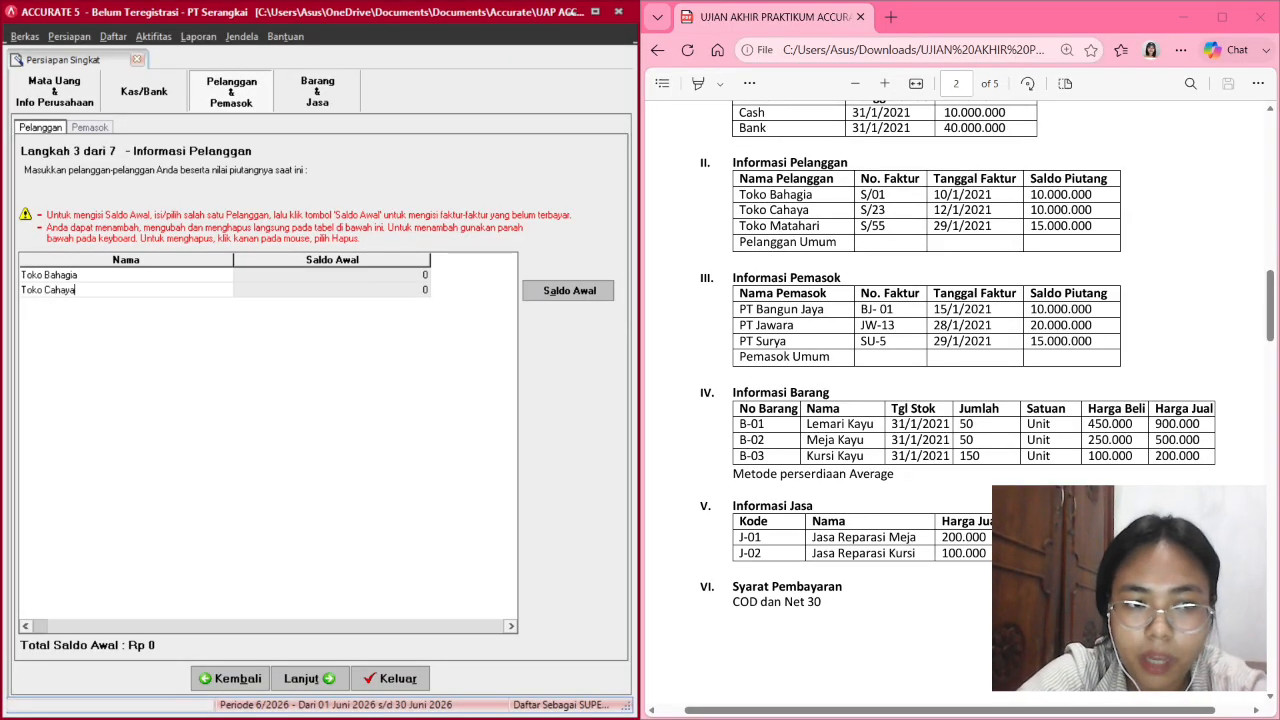
pyautogui.press('Down')
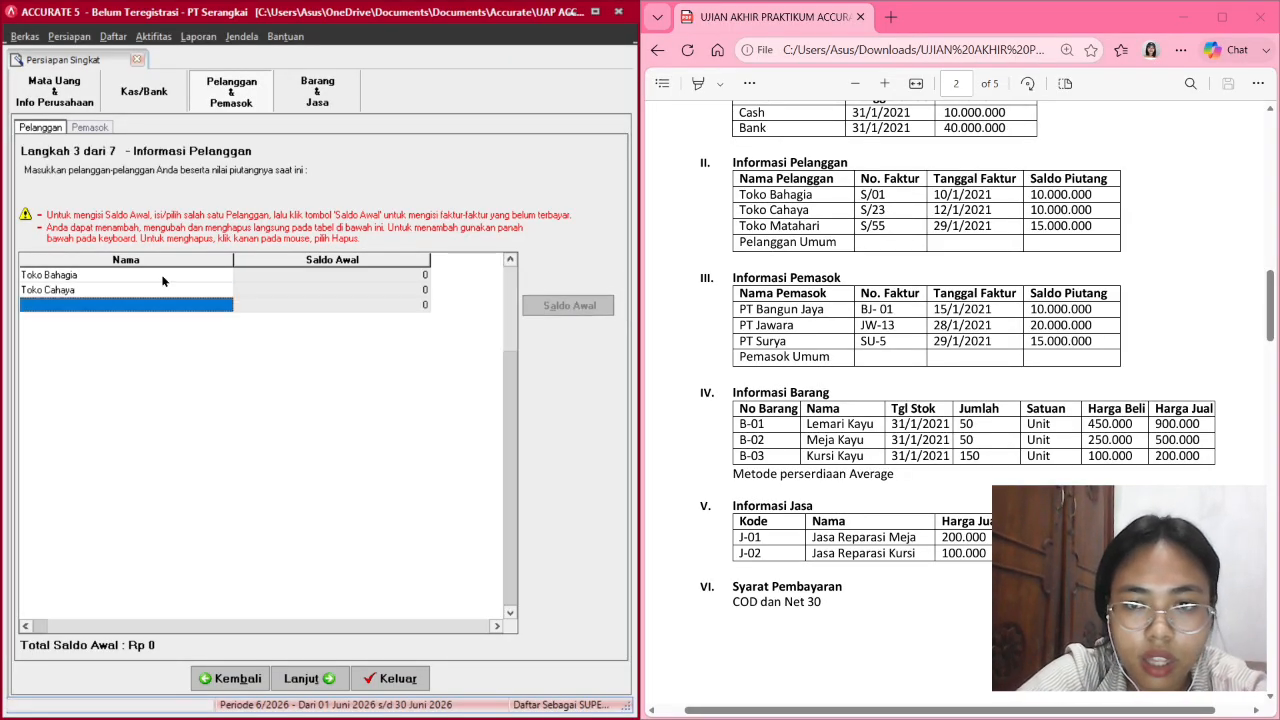
pyautogui.write('Tok')
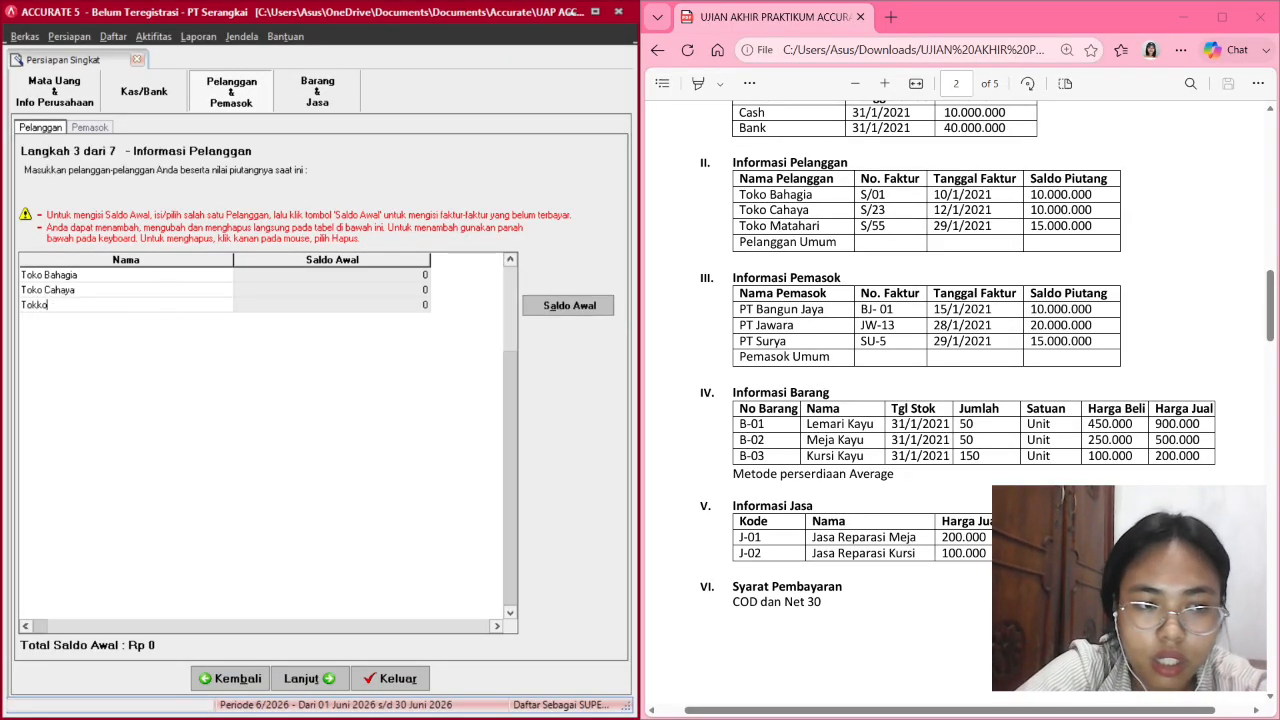
pyautogui.write('o Matahari')
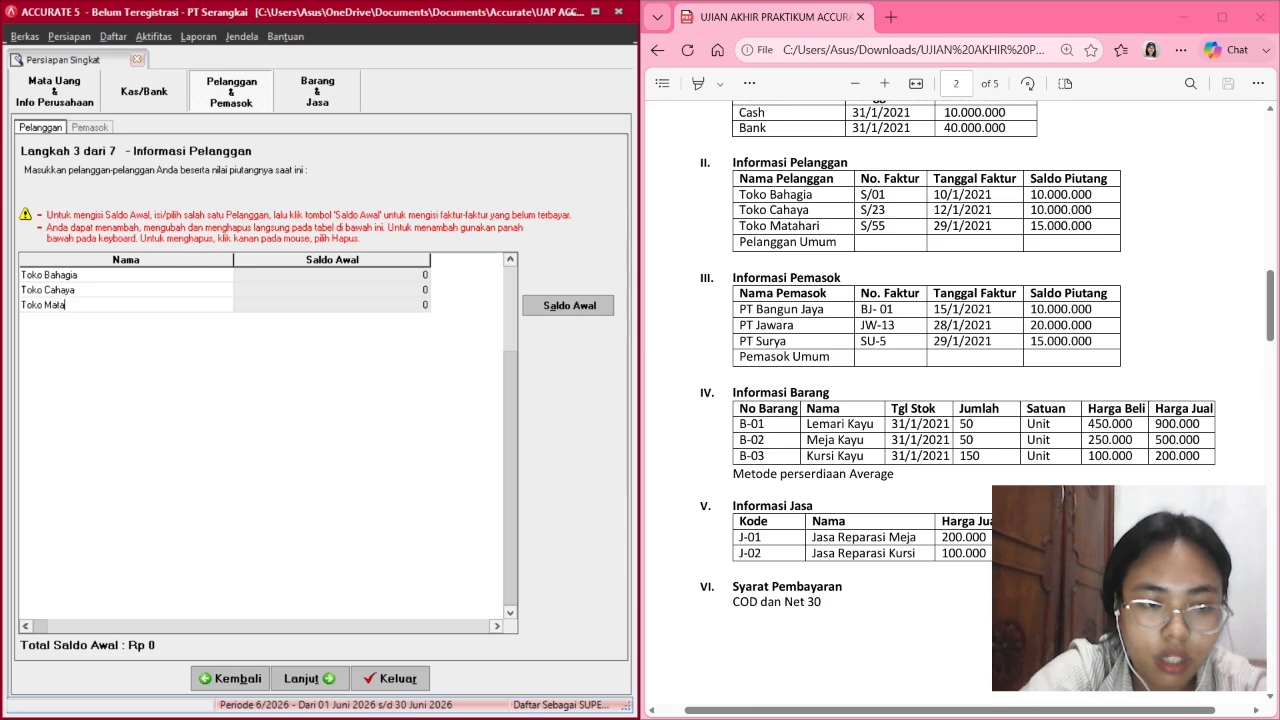
pyautogui.click(256, 276)
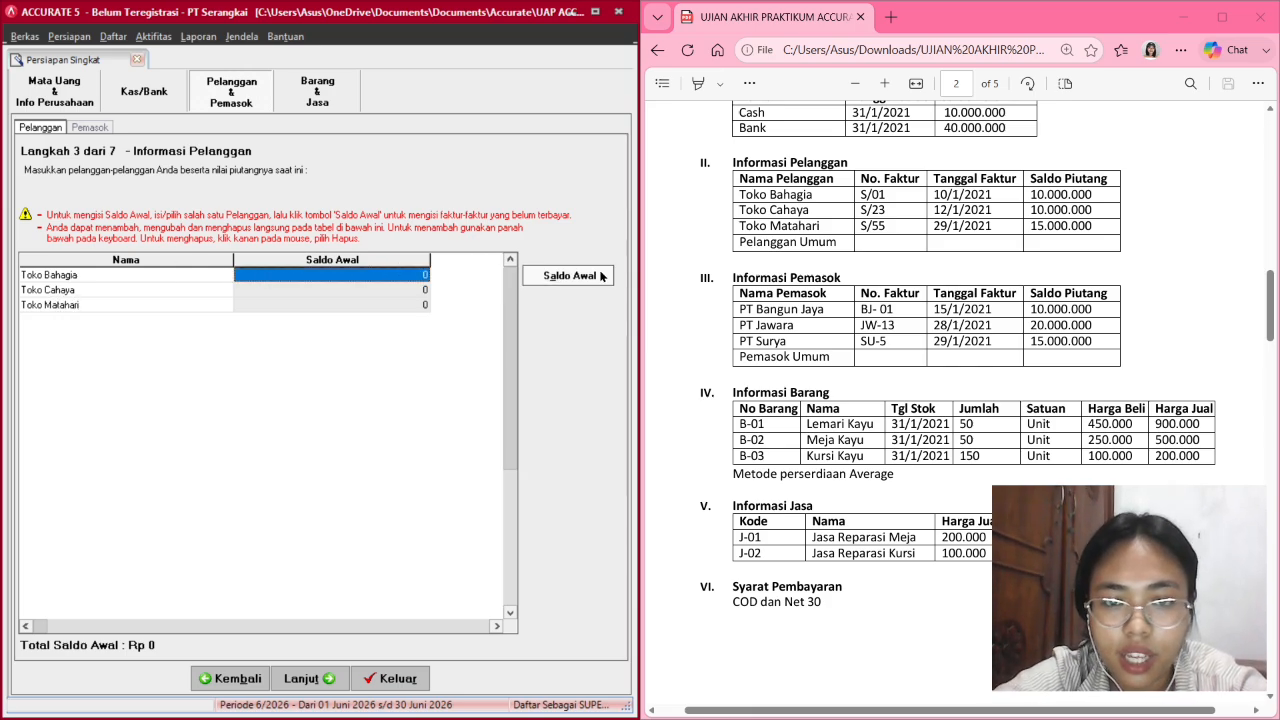
pyautogui.click(569, 275)
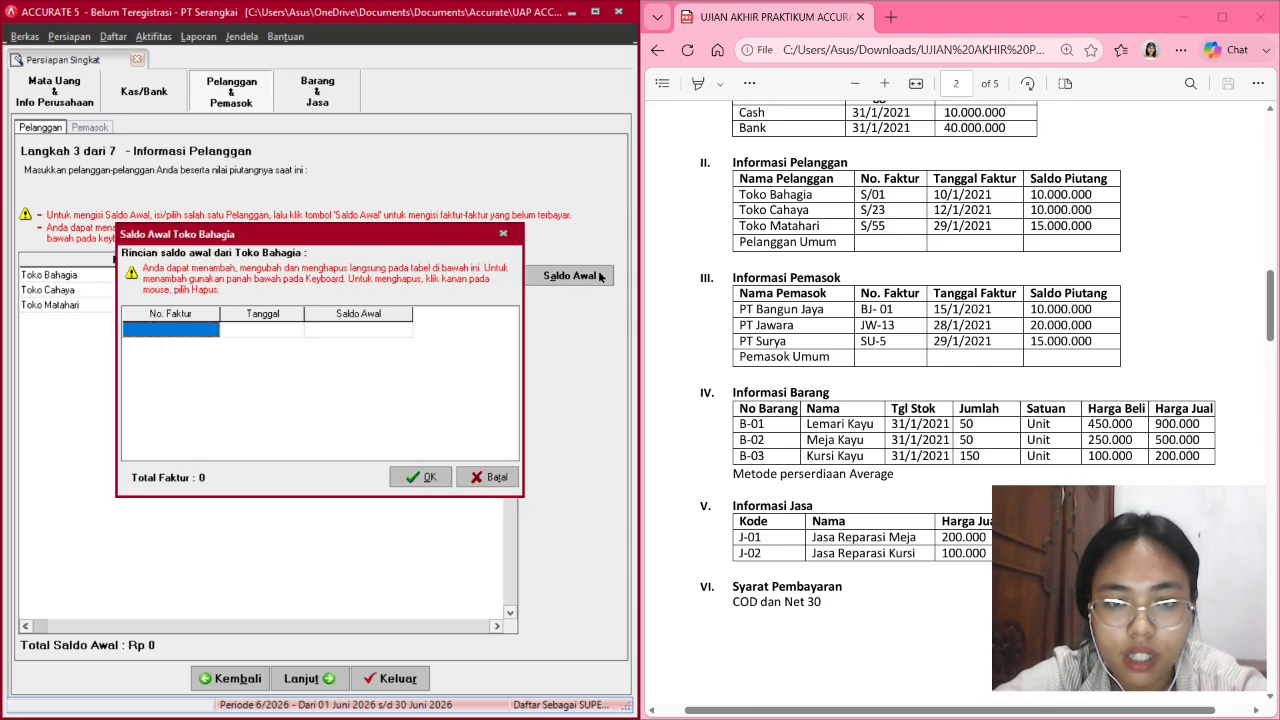
# Enter invoice number S/01, replacing the auto-filled number.
pyautogui.click(182, 328)
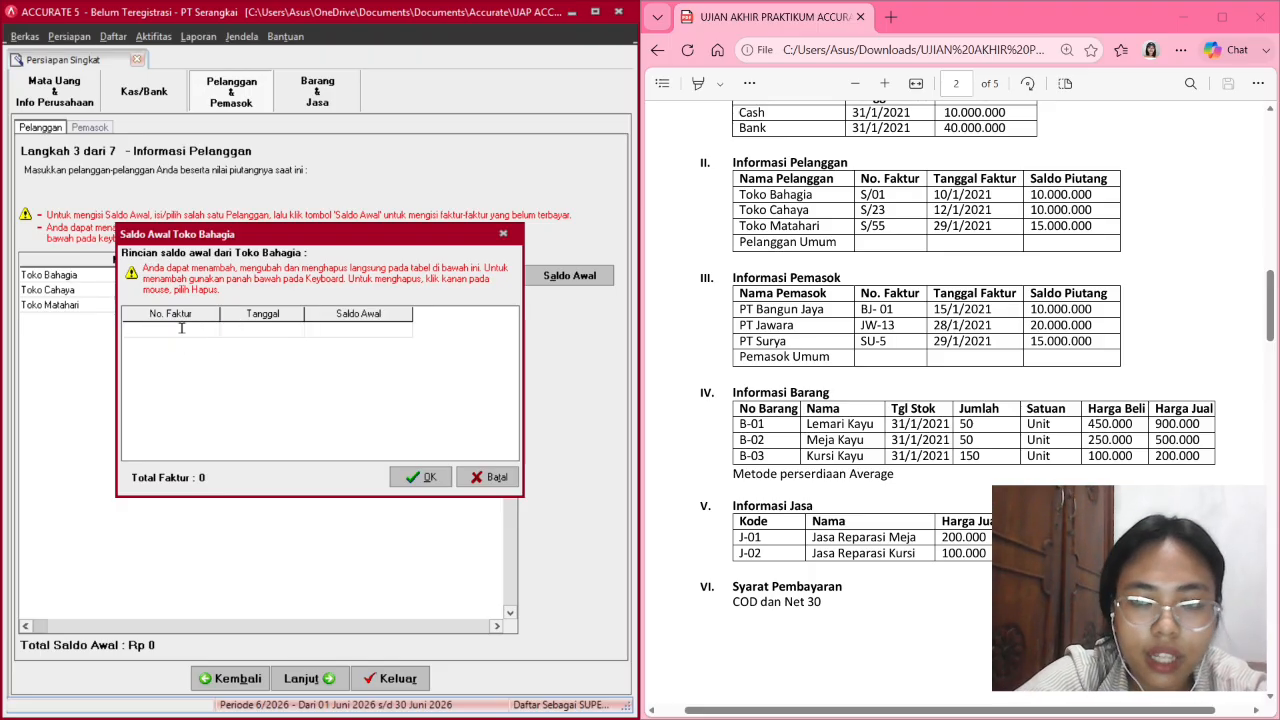
pyautogui.write('S/01')
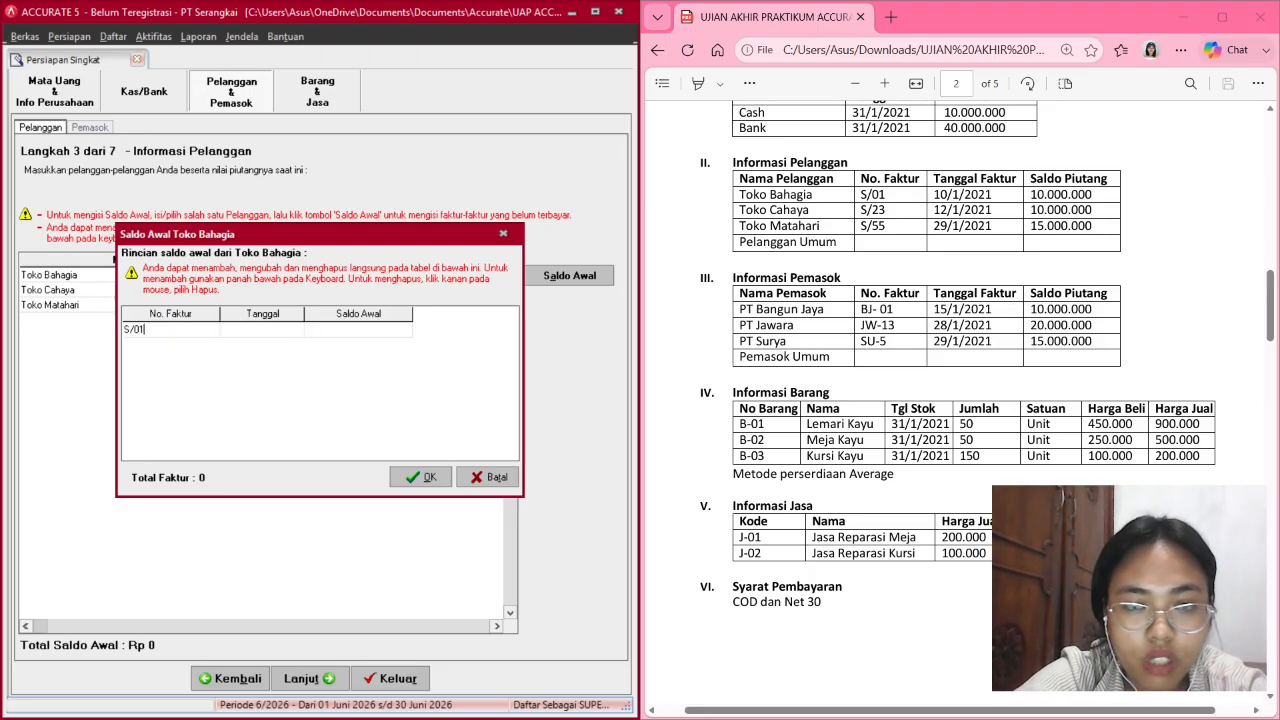
pyautogui.press('Tab')
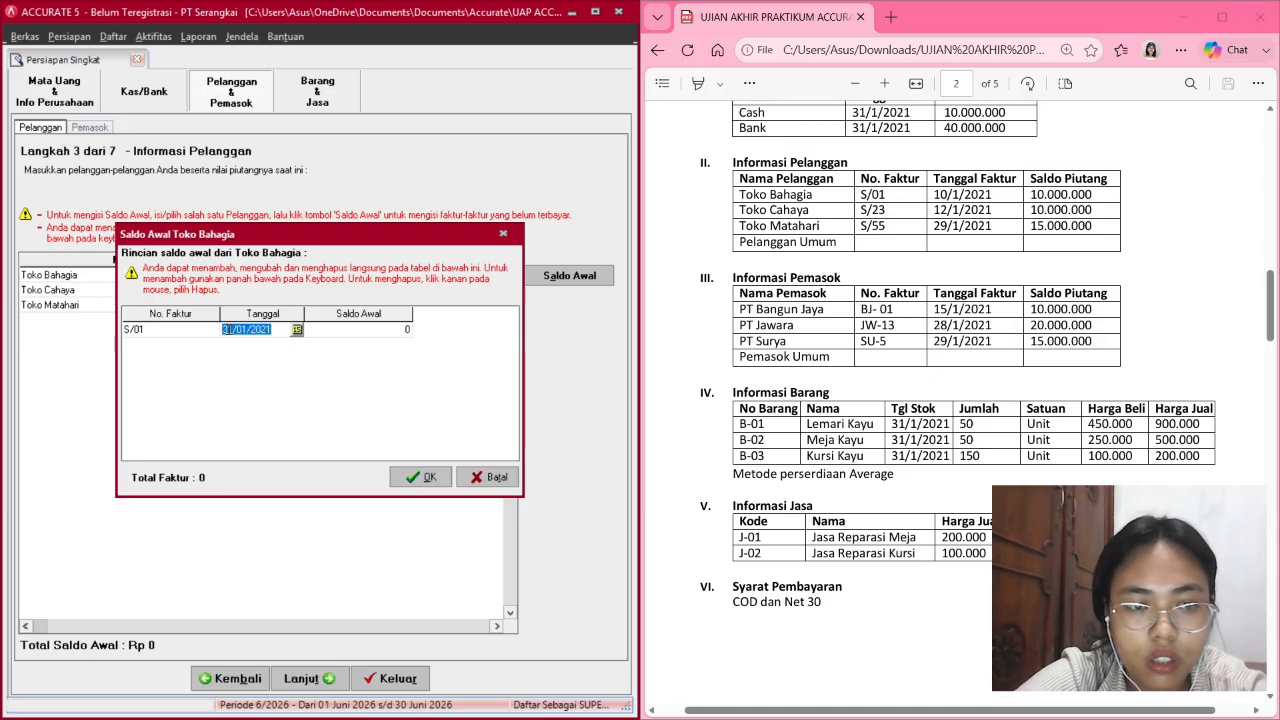
pyautogui.click(227, 329)
pyautogui.write('10')
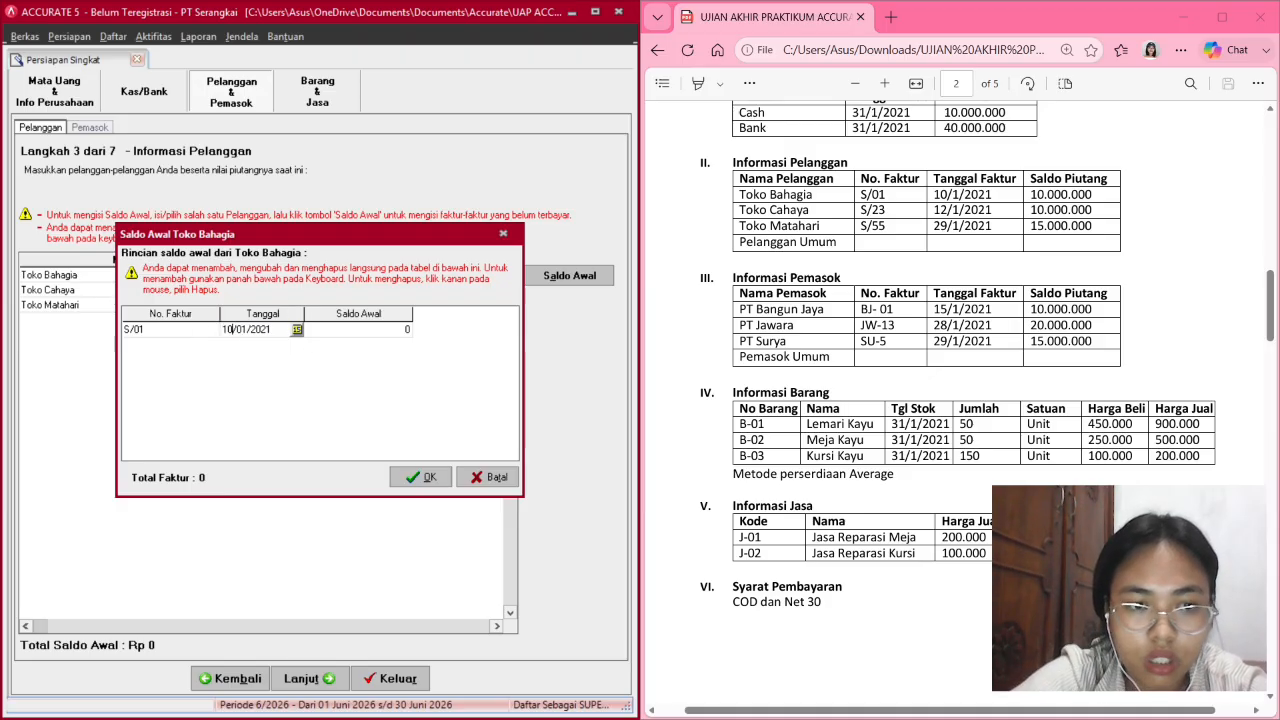
pyautogui.press('Tab')
pyautogui.press('Tab')
pyautogui.press('Tab')
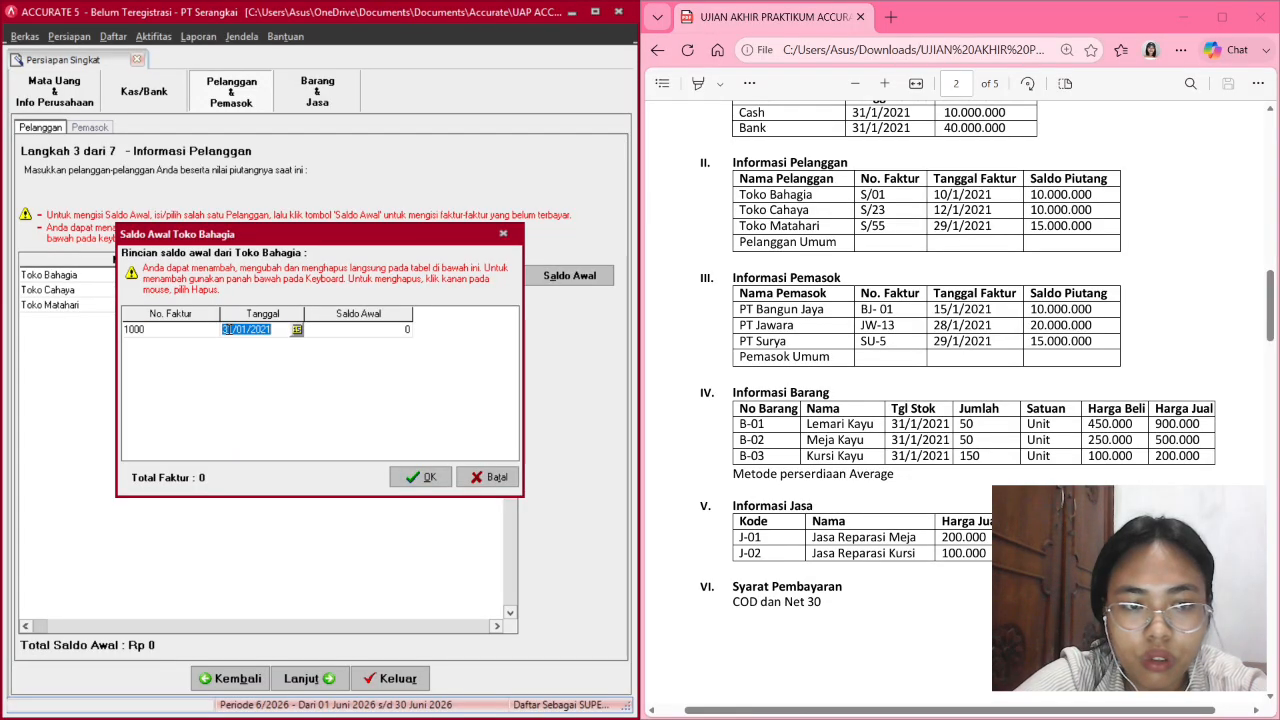
pyautogui.click(134, 329)
pyautogui.press('BackSpace')
pyautogui.write('S')
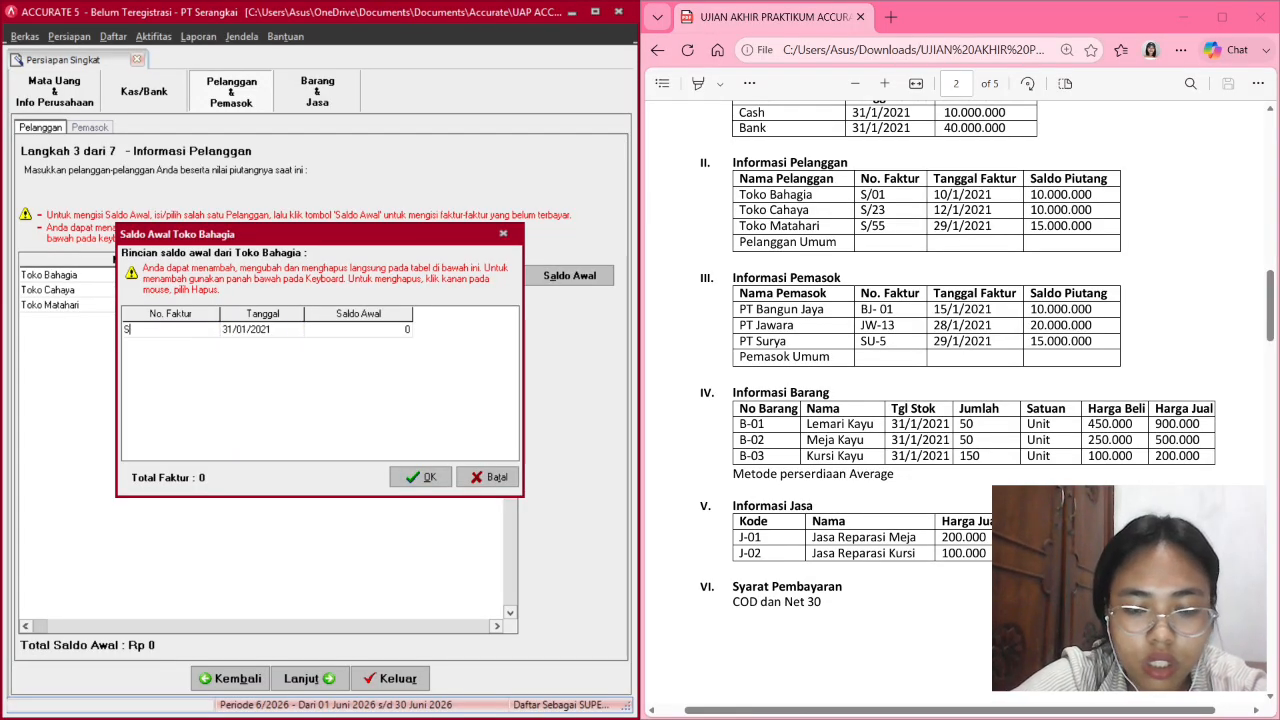
pyautogui.write('/01')
pyautogui.press('Tab')
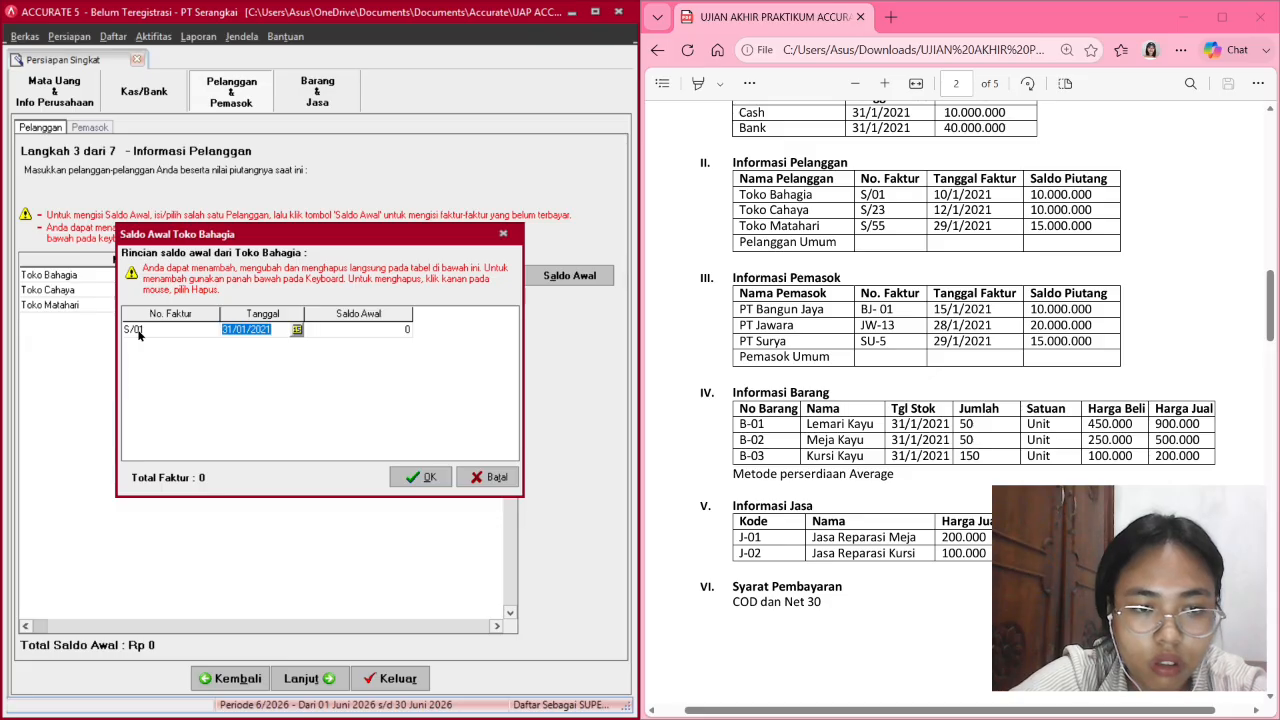
# Date invoice S/01 10/01/2021 with a 10,000,000 balance.
pyautogui.click(231, 328)
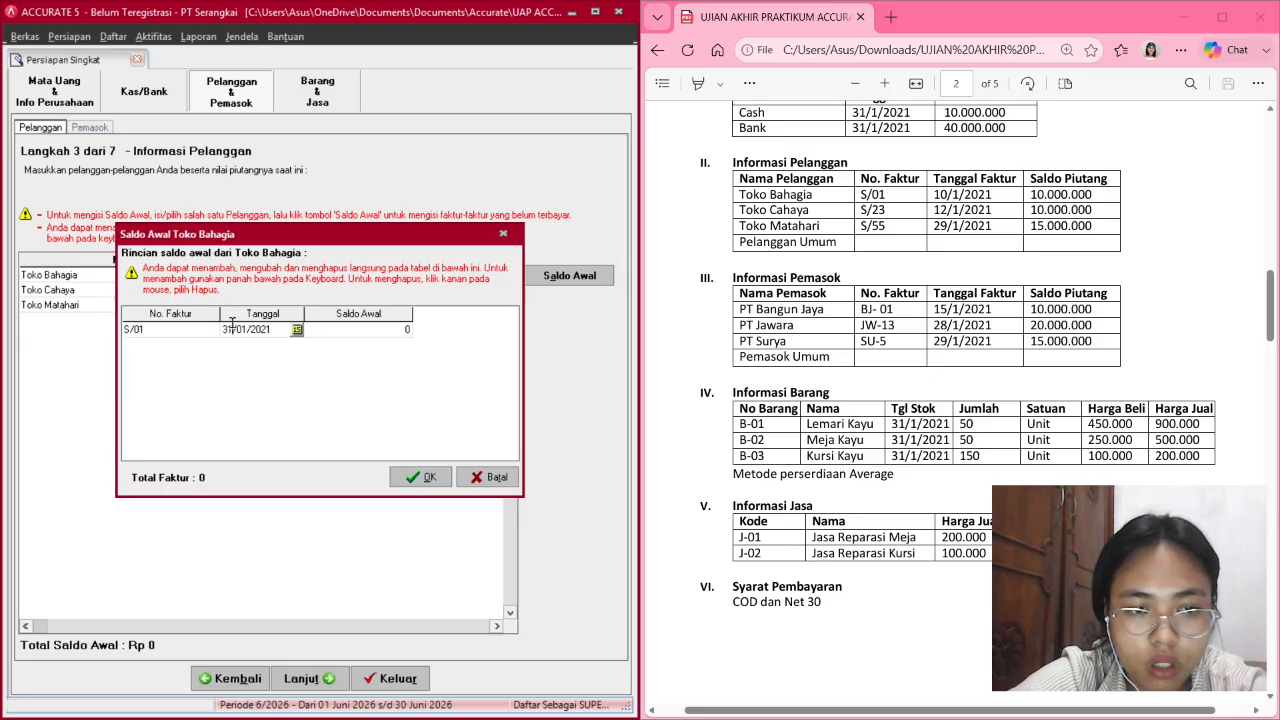
pyautogui.press('BackSpace')
pyautogui.write('20')
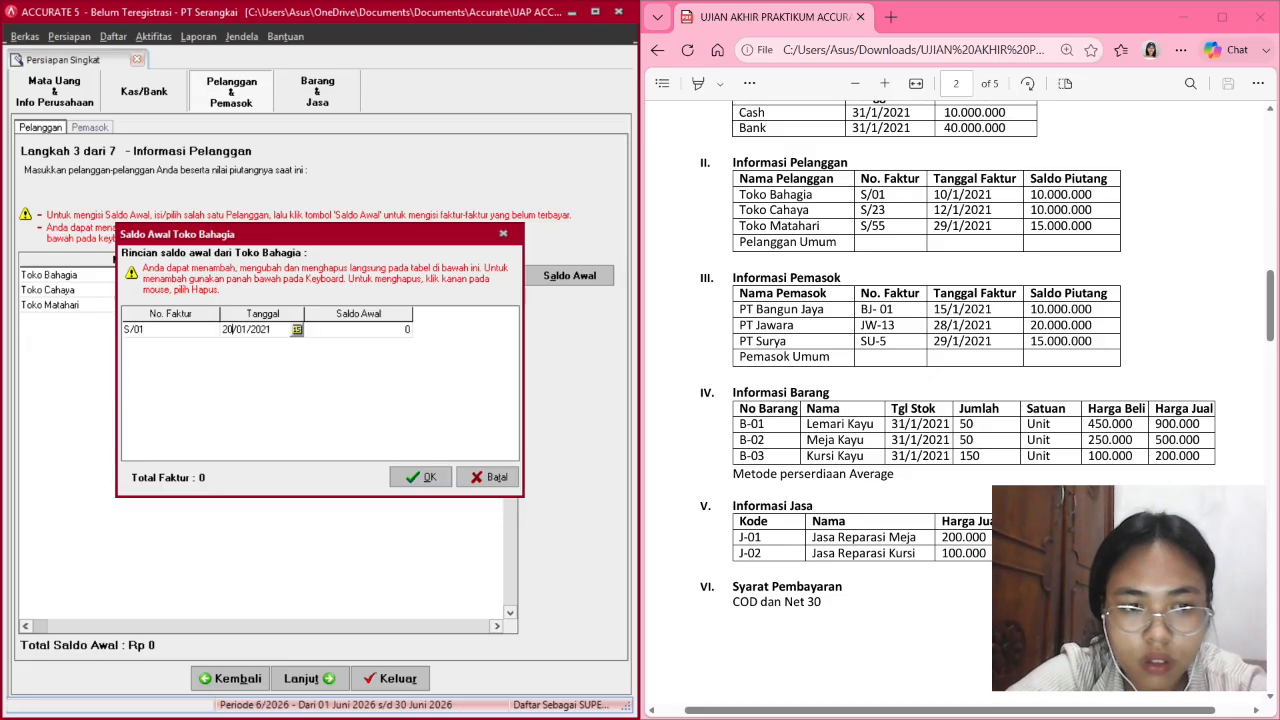
pyautogui.press('BackSpace')
pyautogui.press('BackSpace')
pyautogui.write('10')
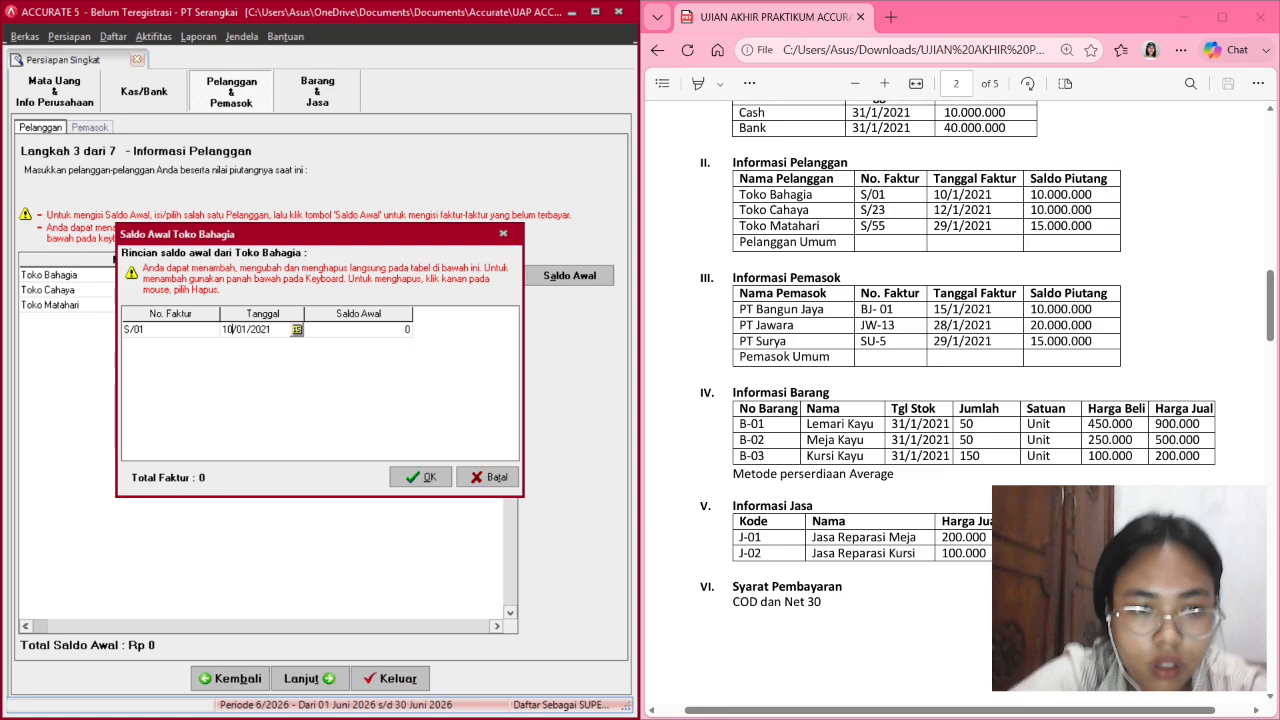
pyautogui.click(355, 332)
pyautogui.click(355, 332)
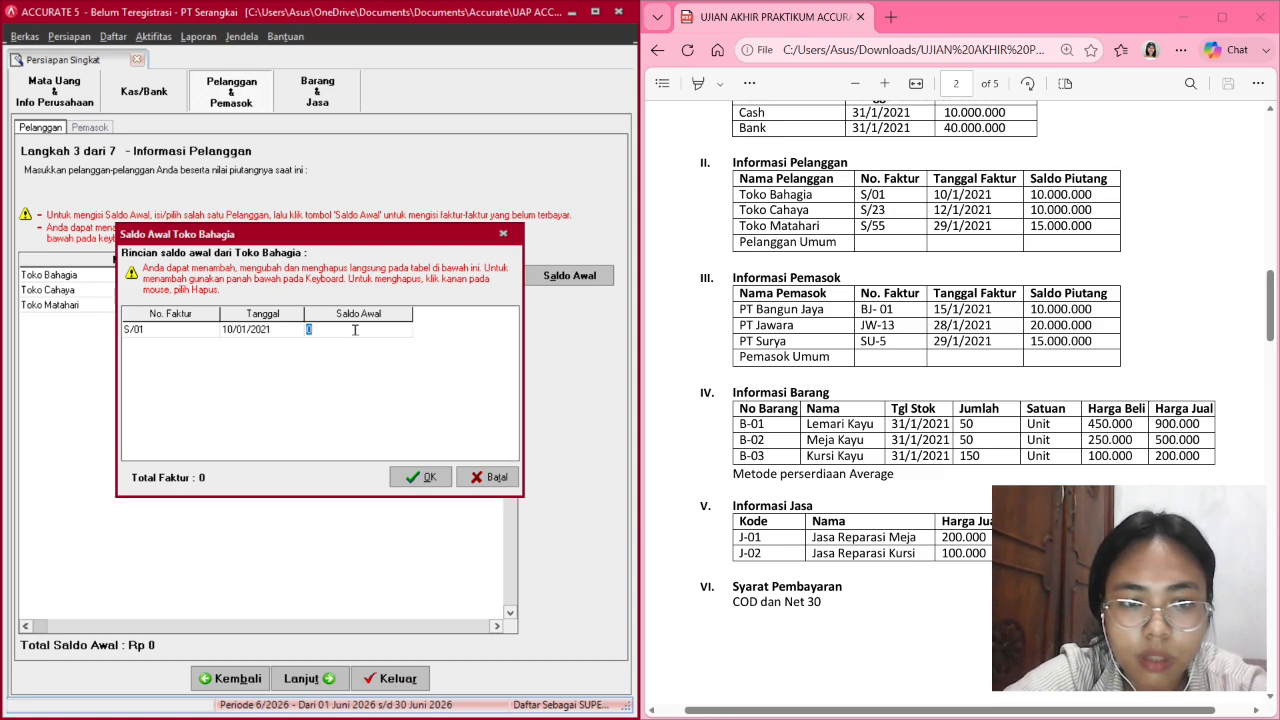
pyautogui.write('10,000')
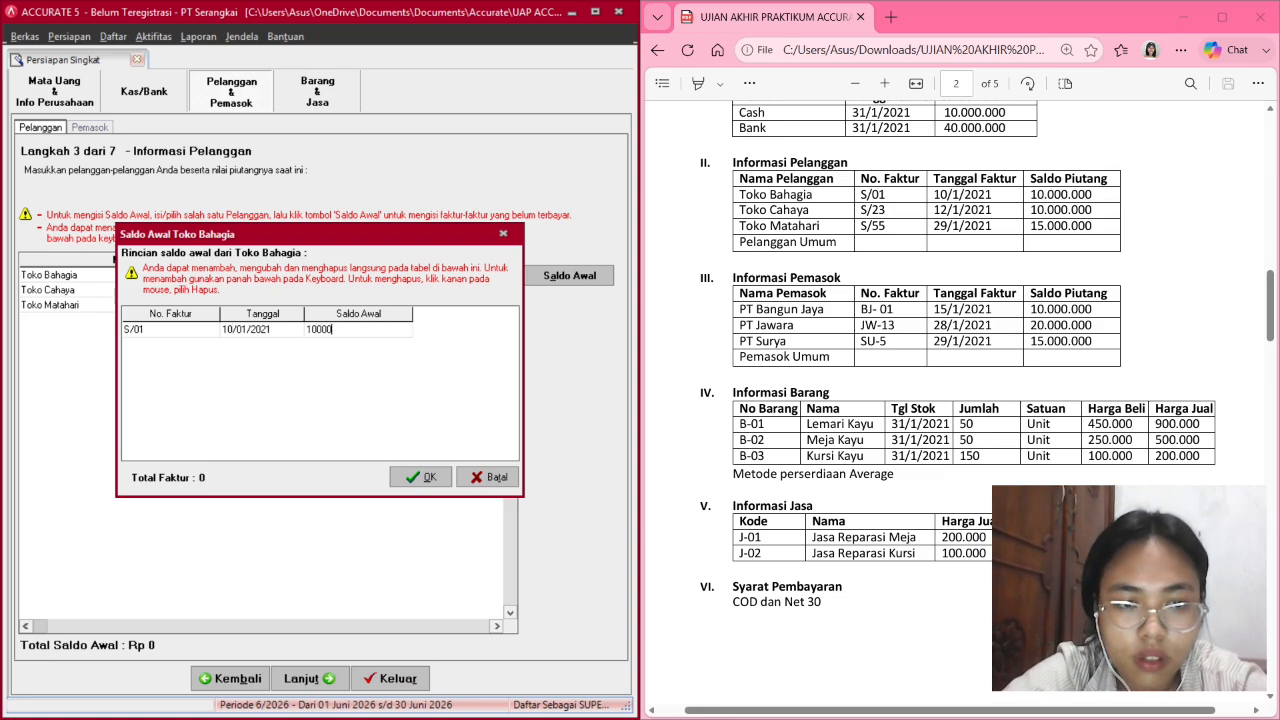
pyautogui.write(',0000')
pyautogui.press('Down')
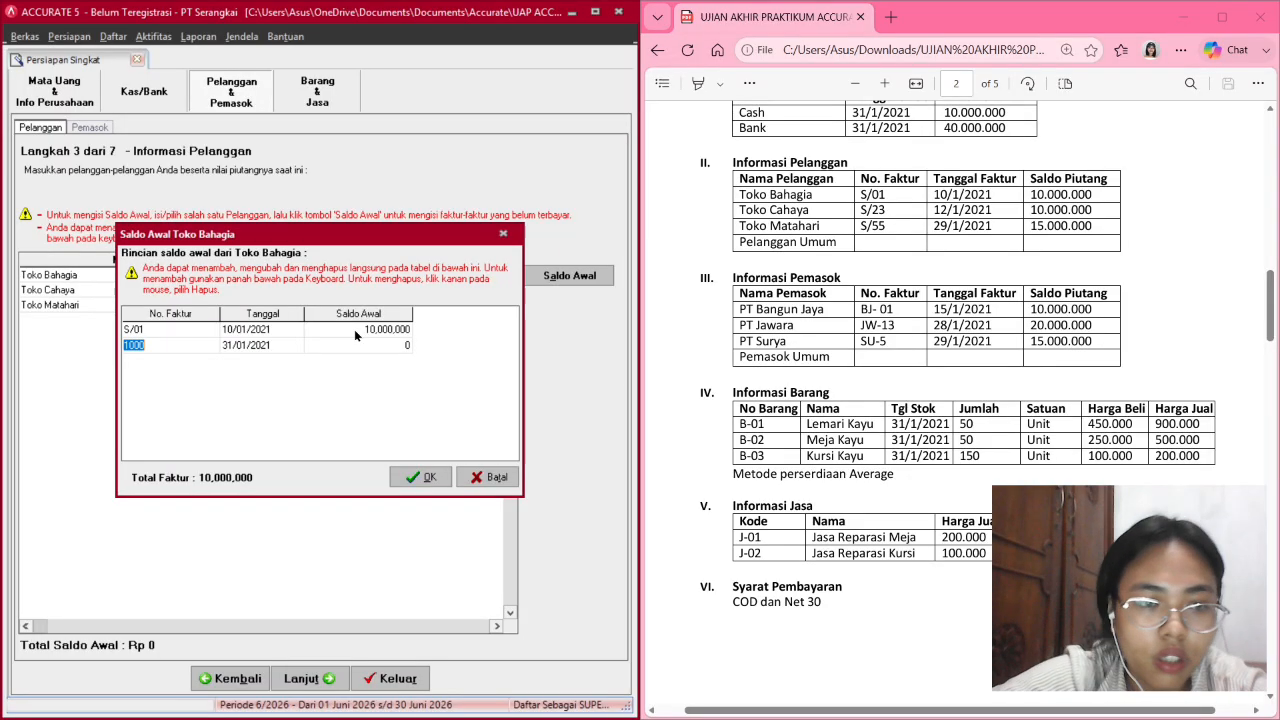
# Confirm the 10/01/2021 date and save Toko Bahagia's opening invoice.
pyautogui.click(296, 331)
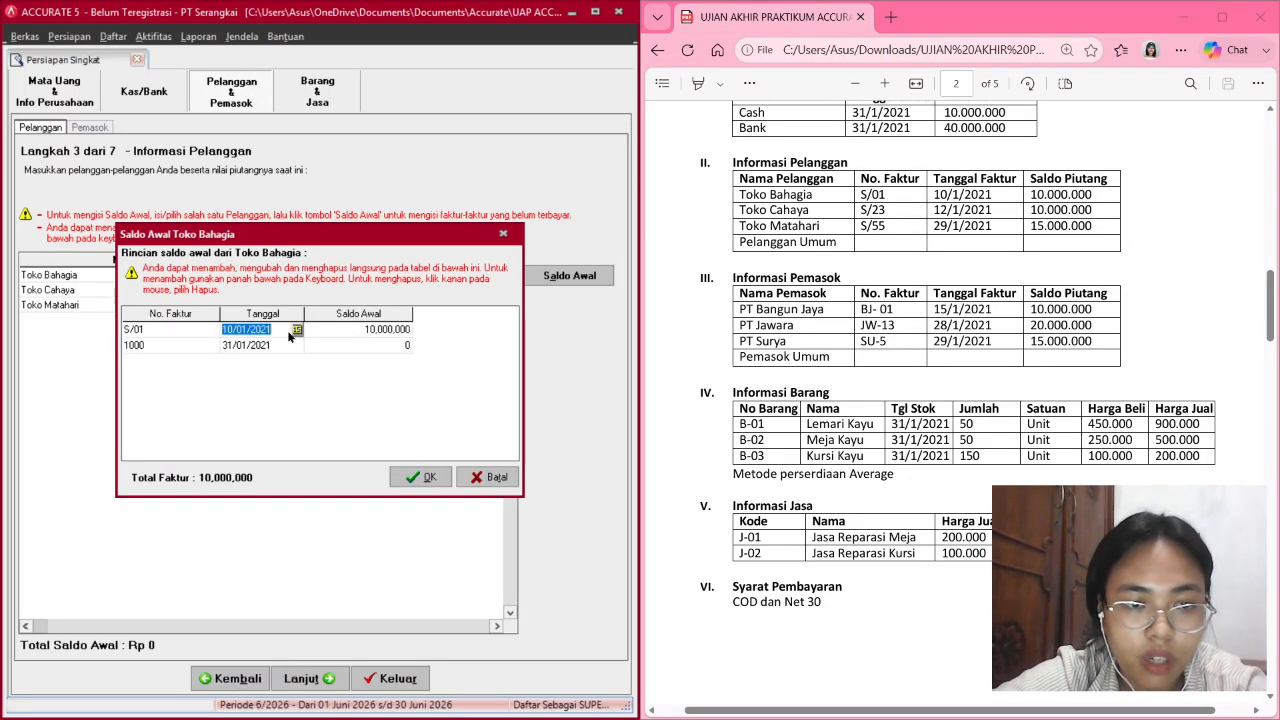
pyautogui.click(297, 330)
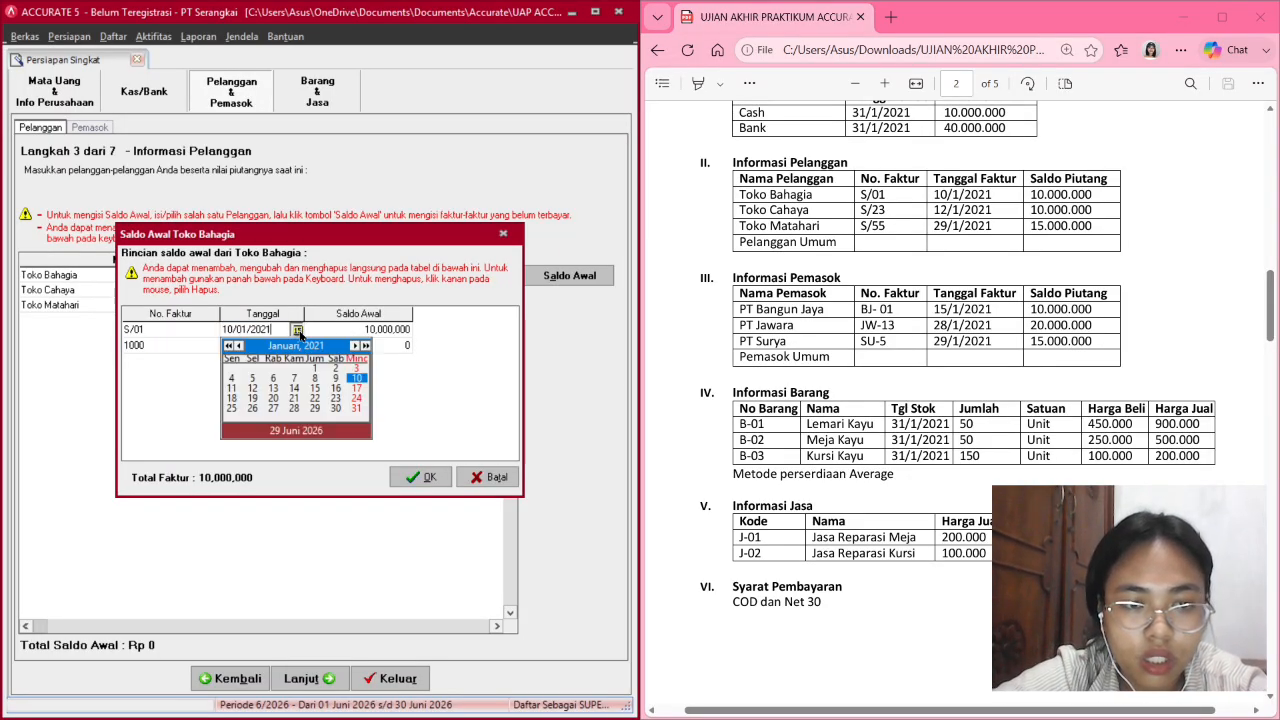
pyautogui.click(297, 331)
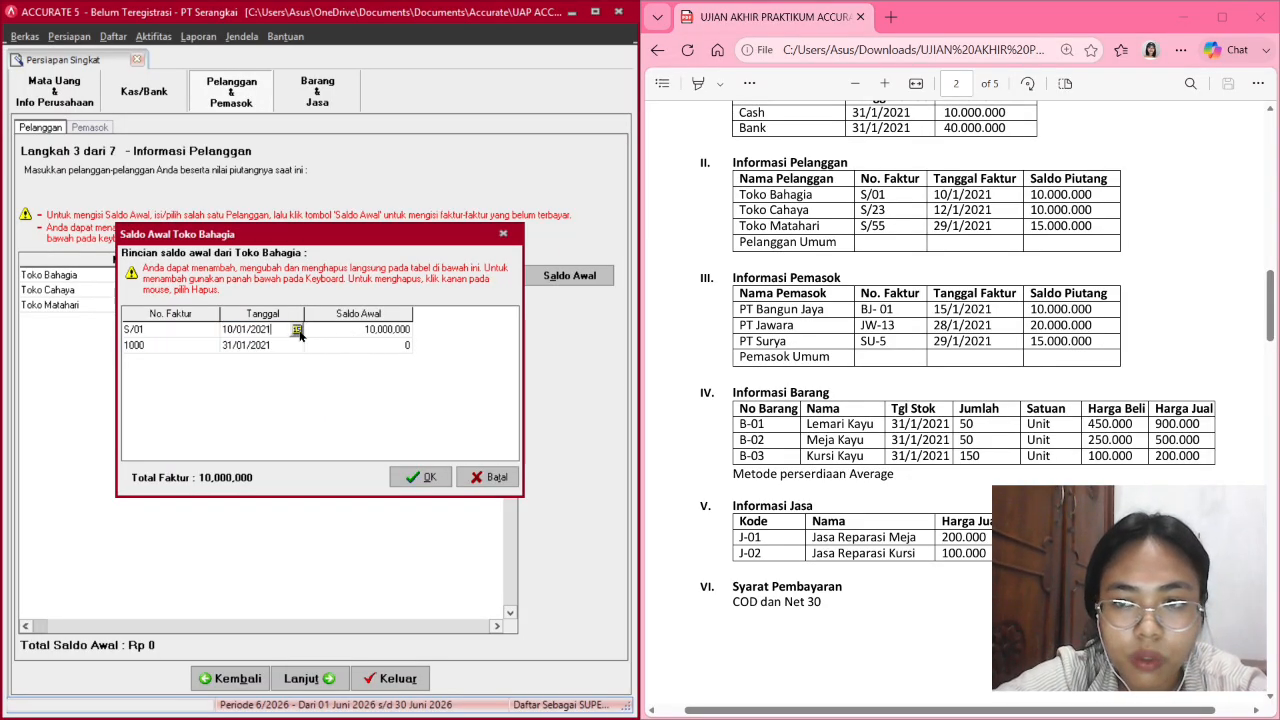
pyautogui.click(421, 477)
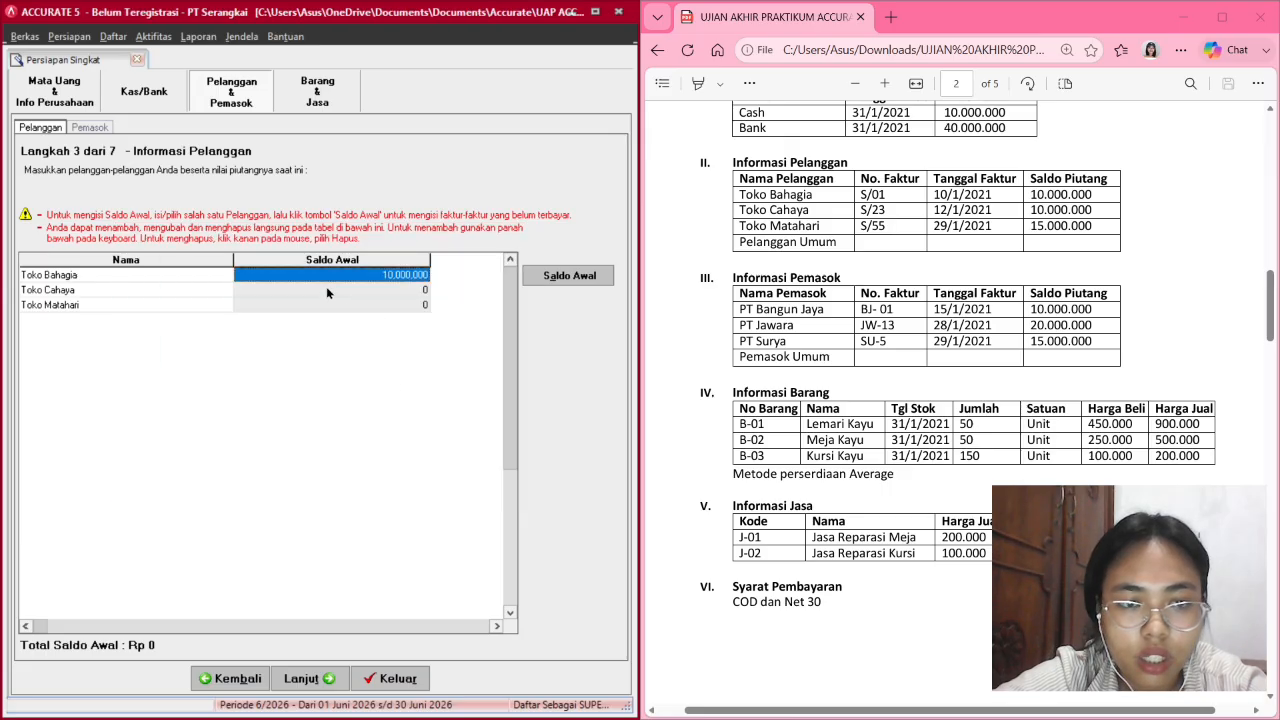
pyautogui.click(326, 290)
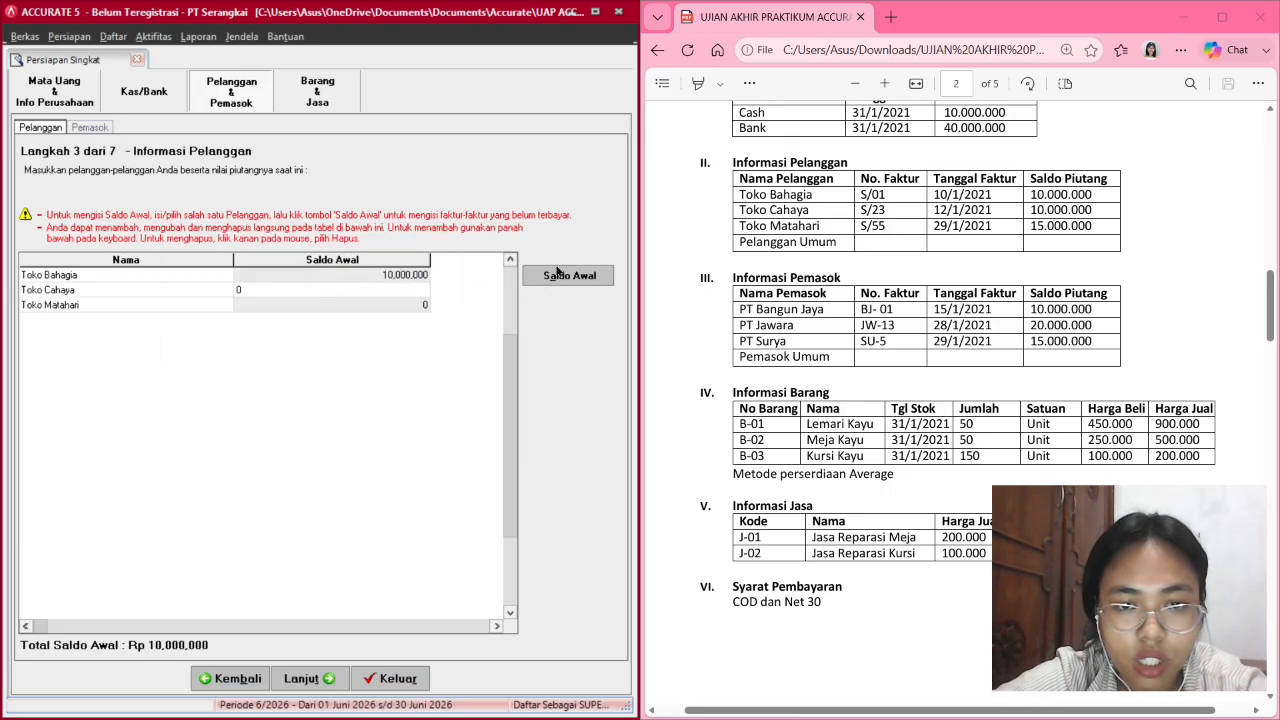
# Enter Toko Cahaya's opening invoice S/23 dated 12/01/2021.
pyautogui.click(557, 275)
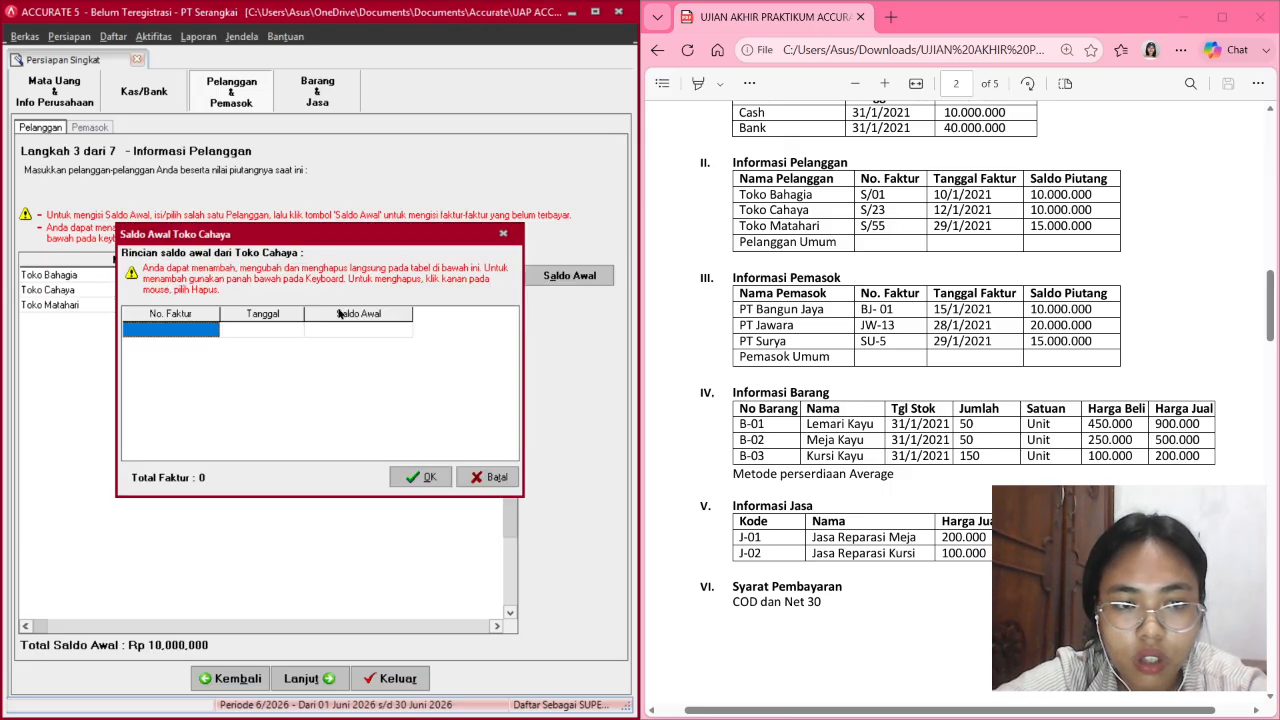
pyautogui.click(162, 332)
pyautogui.write('S/')
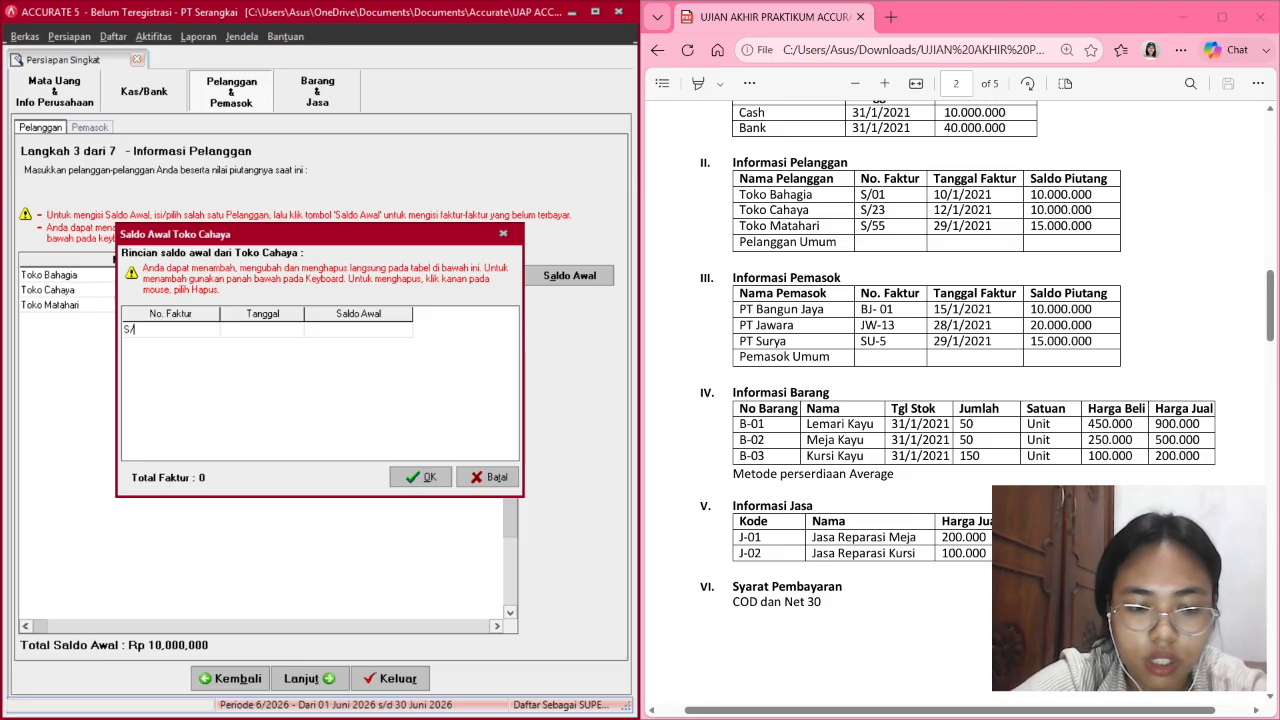
pyautogui.write('23')
pyautogui.press('Tab')
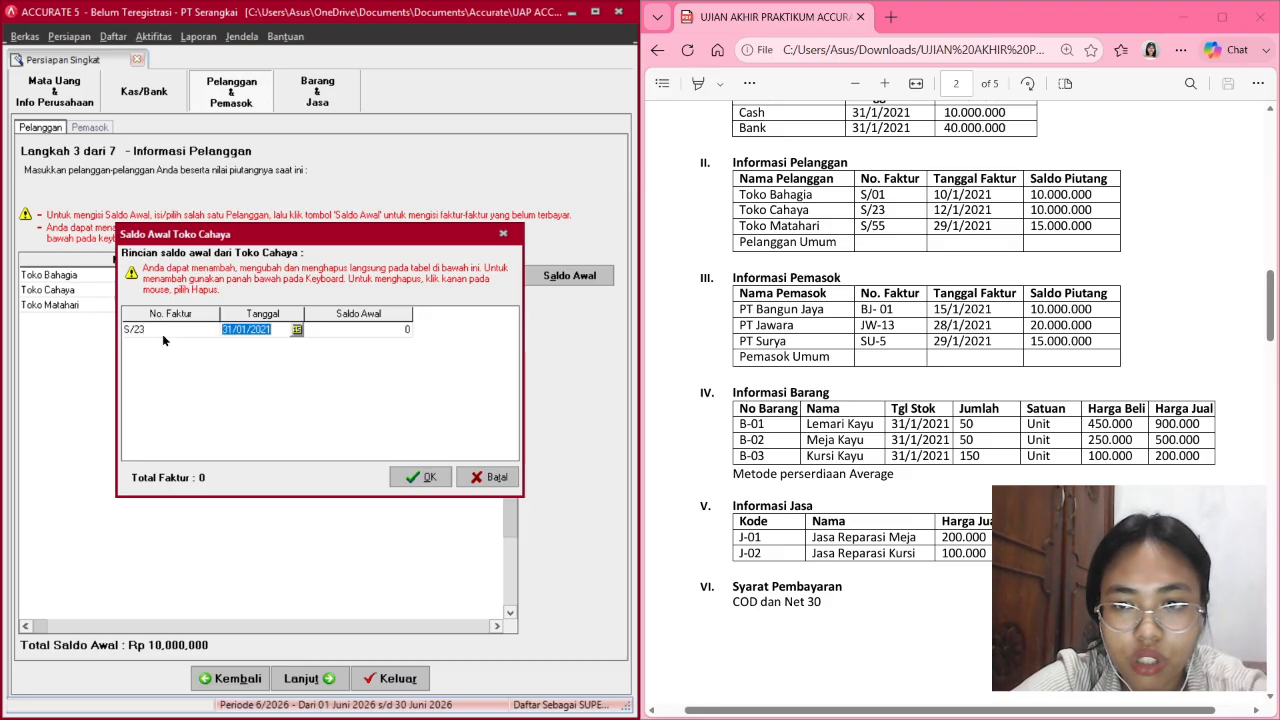
pyautogui.click(228, 331)
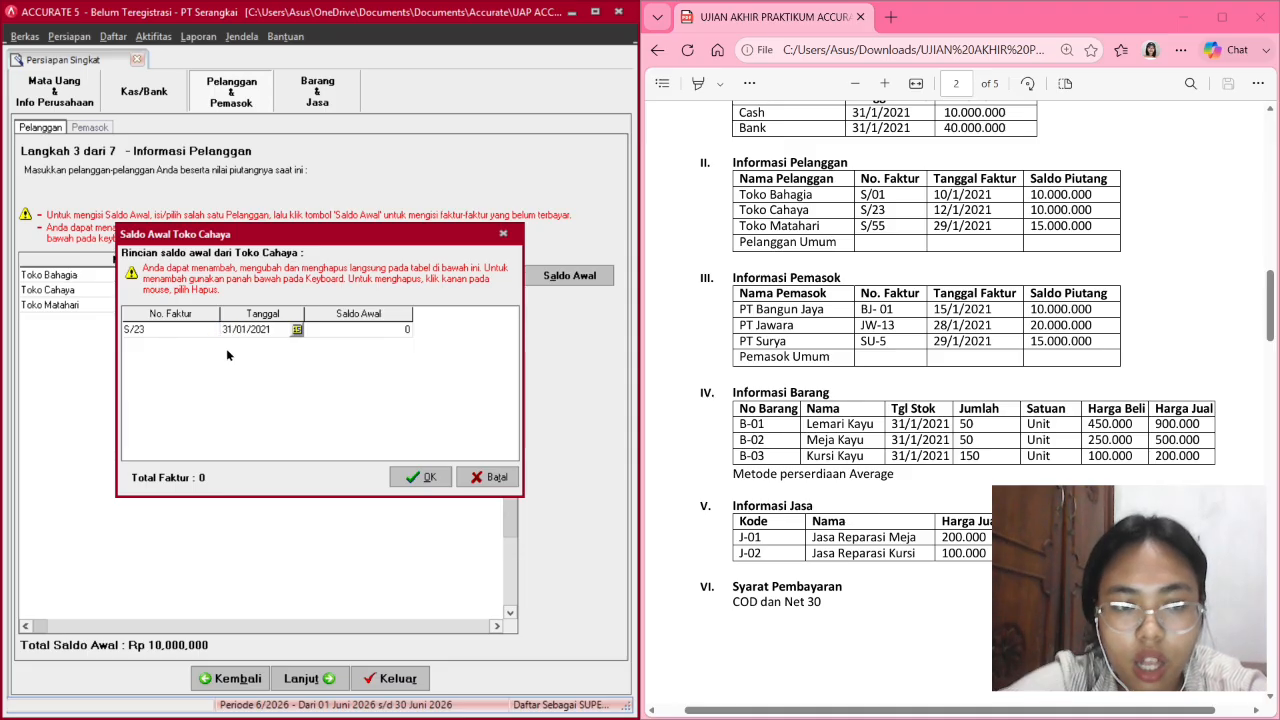
pyautogui.press('BackSpace')
pyautogui.write('12')
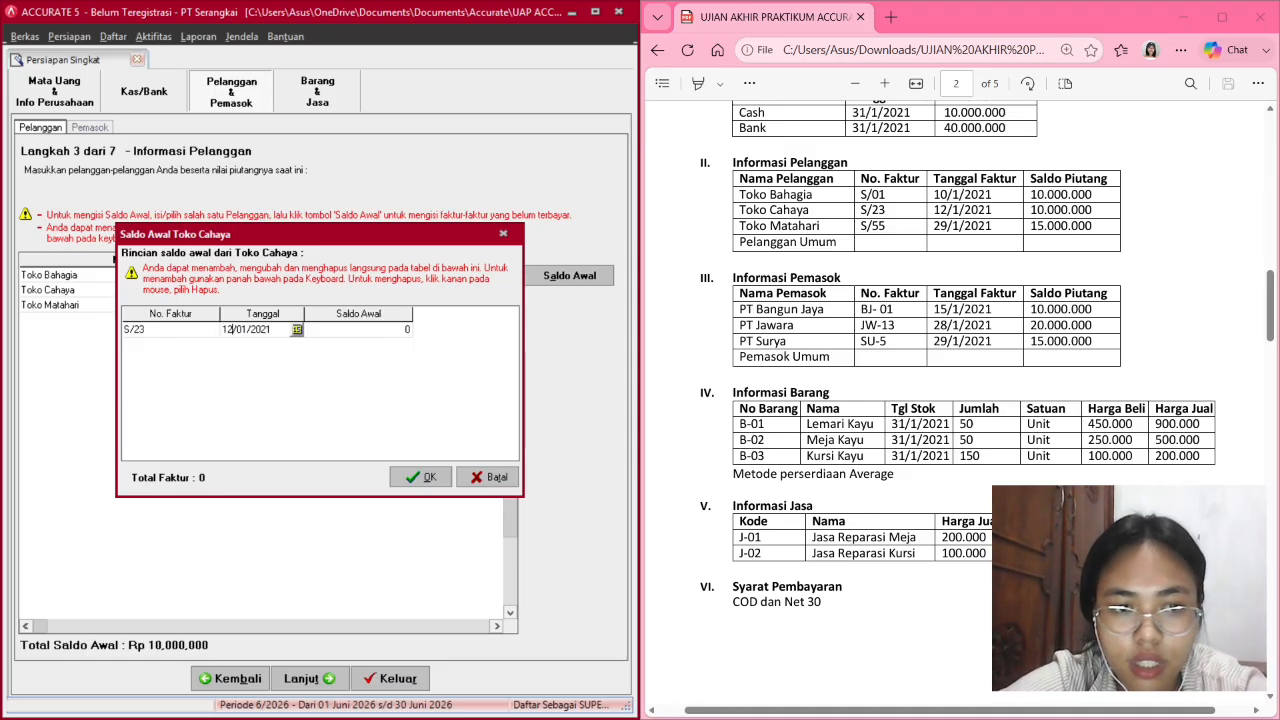
# Give invoice S/23 a 10,000,000 balance and save it, totalling Rp 20,000,000.
pyautogui.click(342, 327)
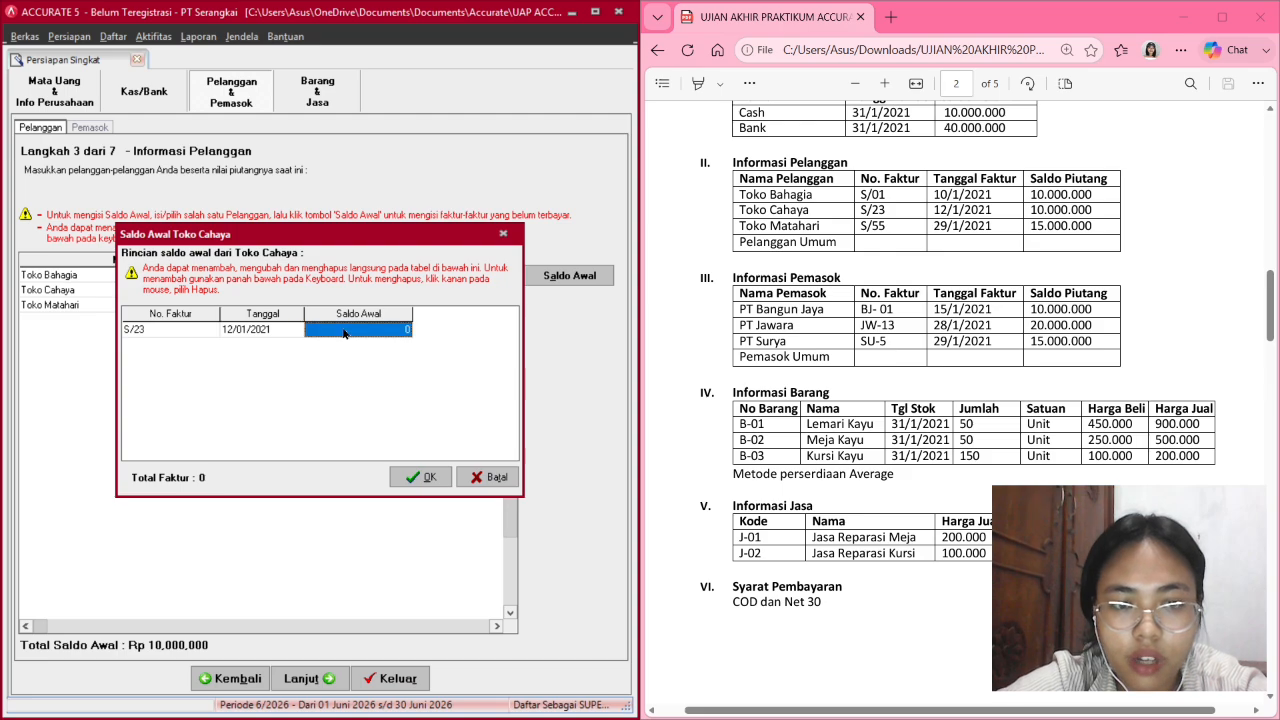
pyautogui.click(342, 327)
pyautogui.write('10,')
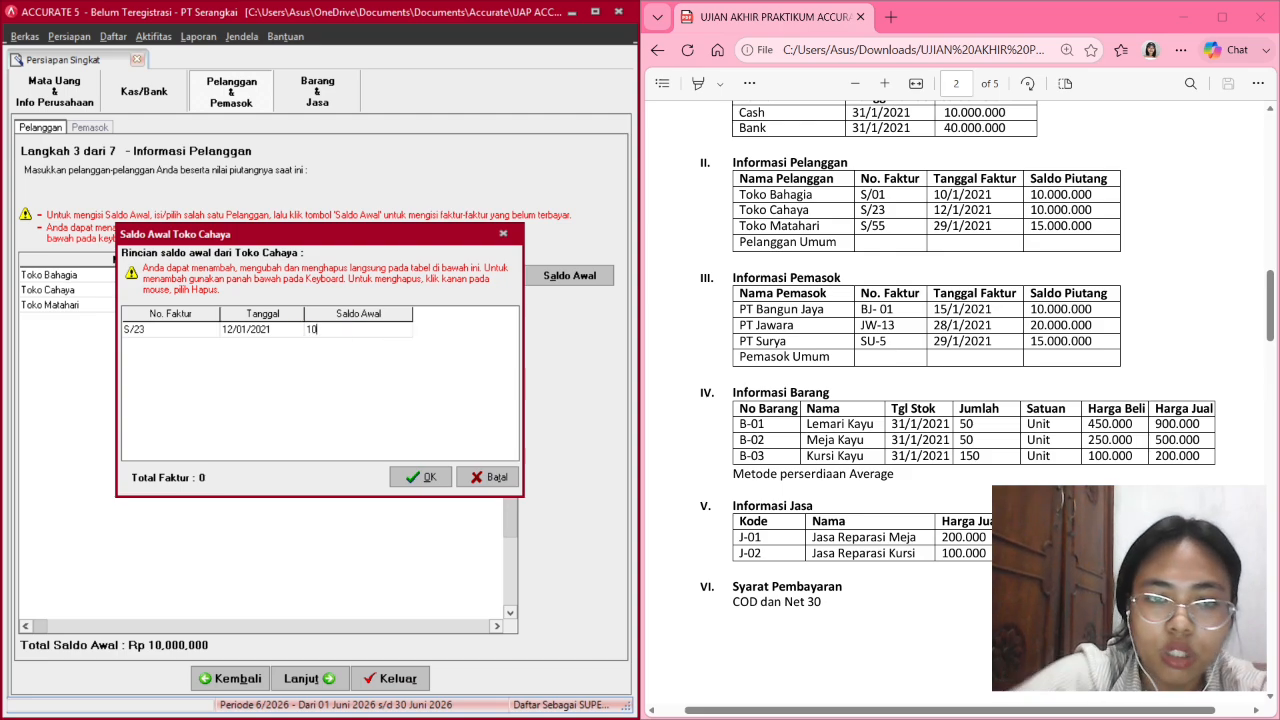
pyautogui.write('000')
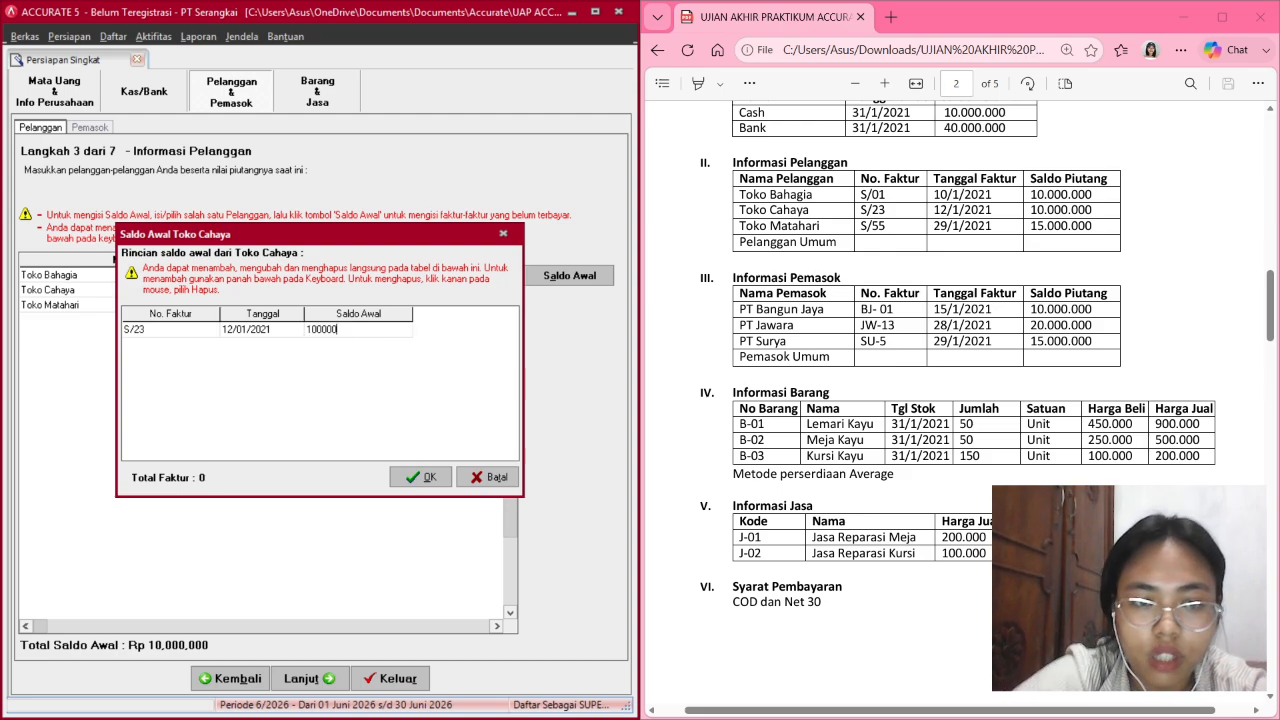
pyautogui.write(',00')
pyautogui.press('Return')
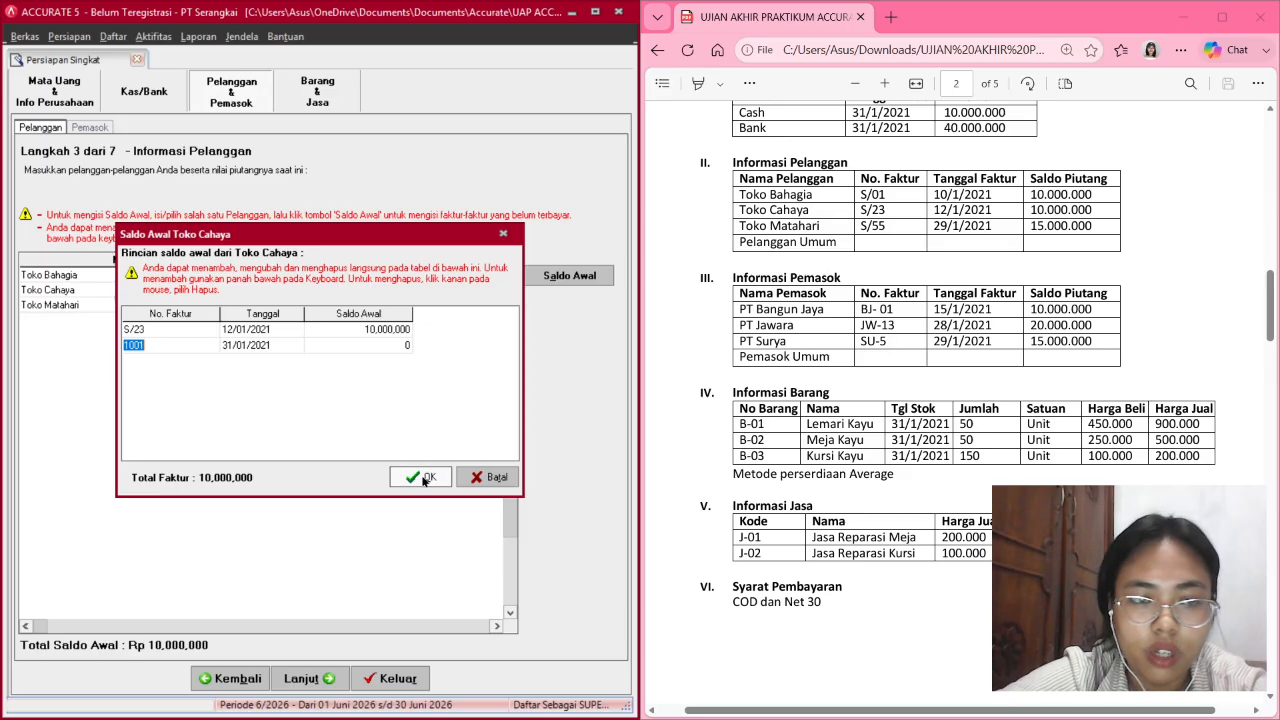
pyautogui.click(424, 480)
pyautogui.click(326, 306)
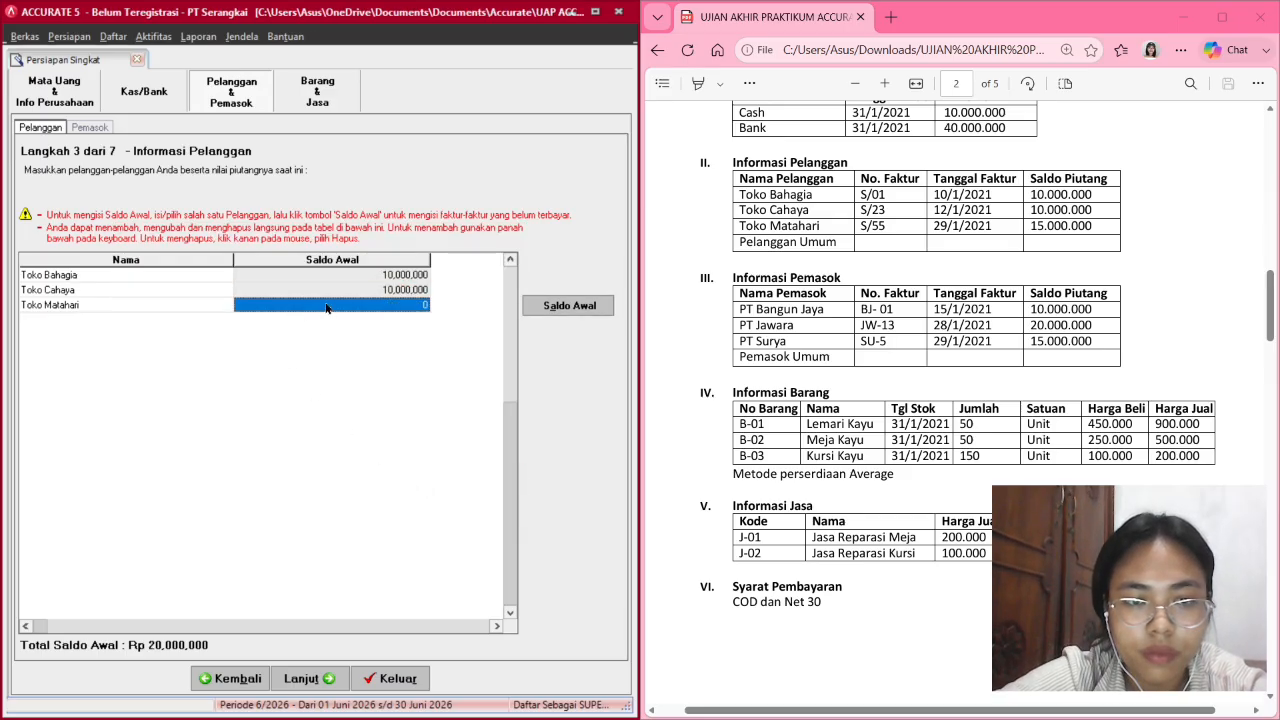
# Enter Toko Matahari's opening invoice S/55 dated 29/01/2021.
pyautogui.click(572, 306)
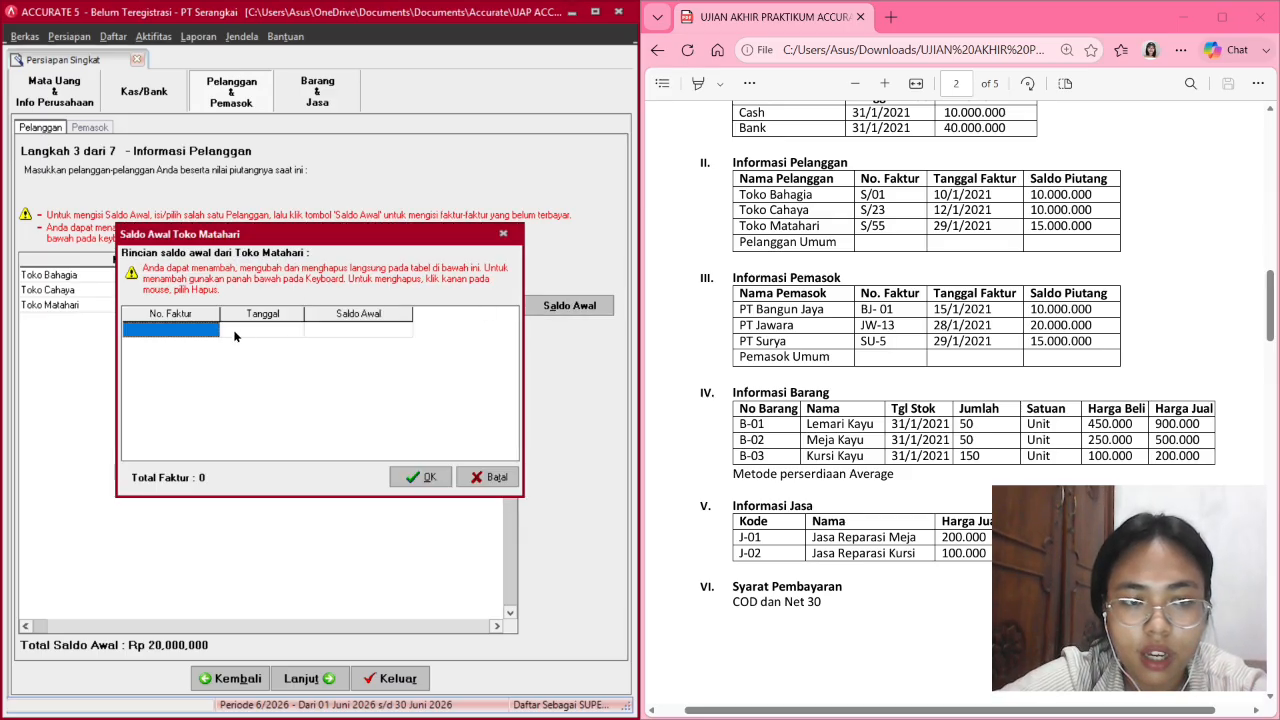
pyautogui.click(200, 334)
pyautogui.write('S')
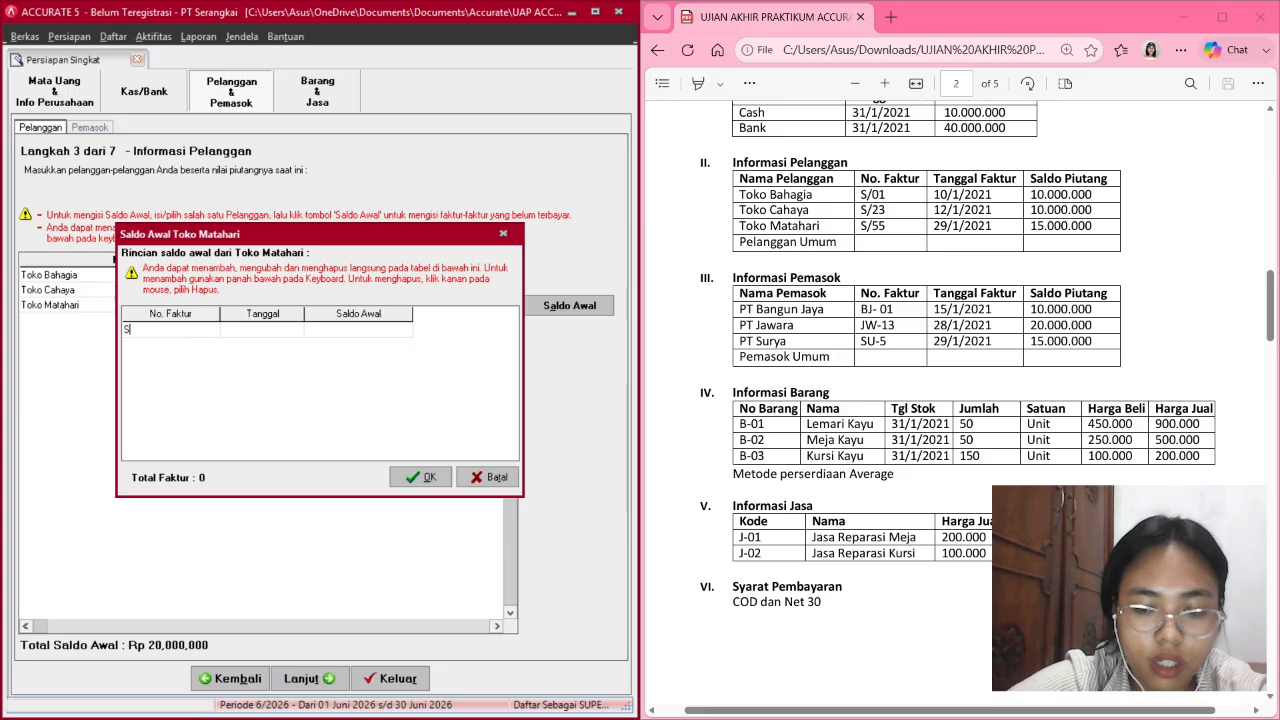
pyautogui.write('/55')
pyautogui.press('Tab')
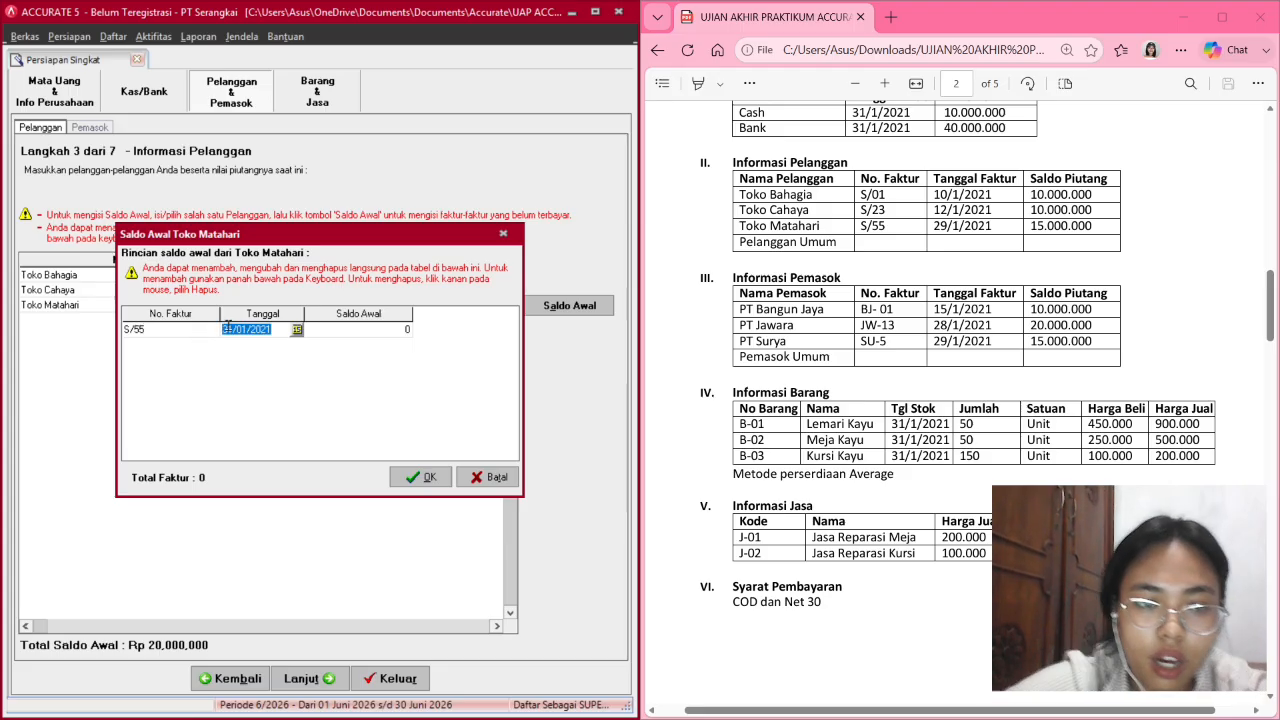
pyautogui.click(231, 331)
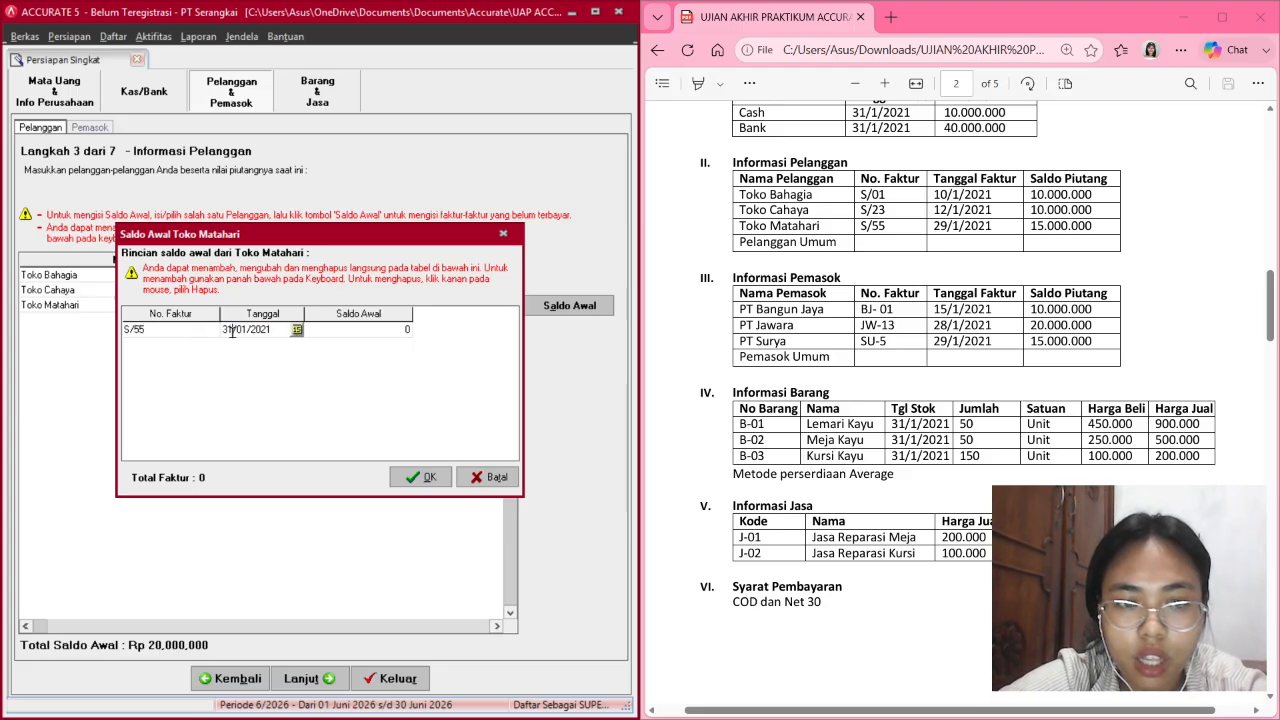
pyautogui.press('BackSpace')
pyautogui.press('BackSpace')
pyautogui.write('29')
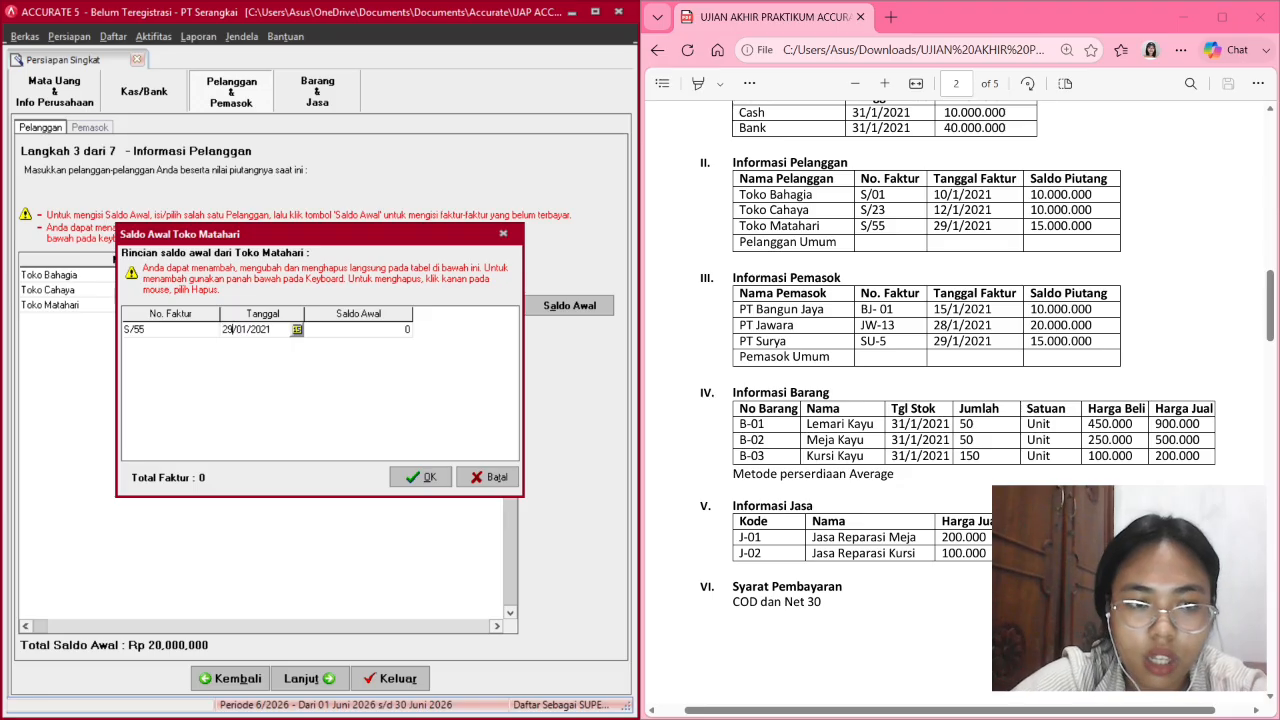
pyautogui.press('Tab')
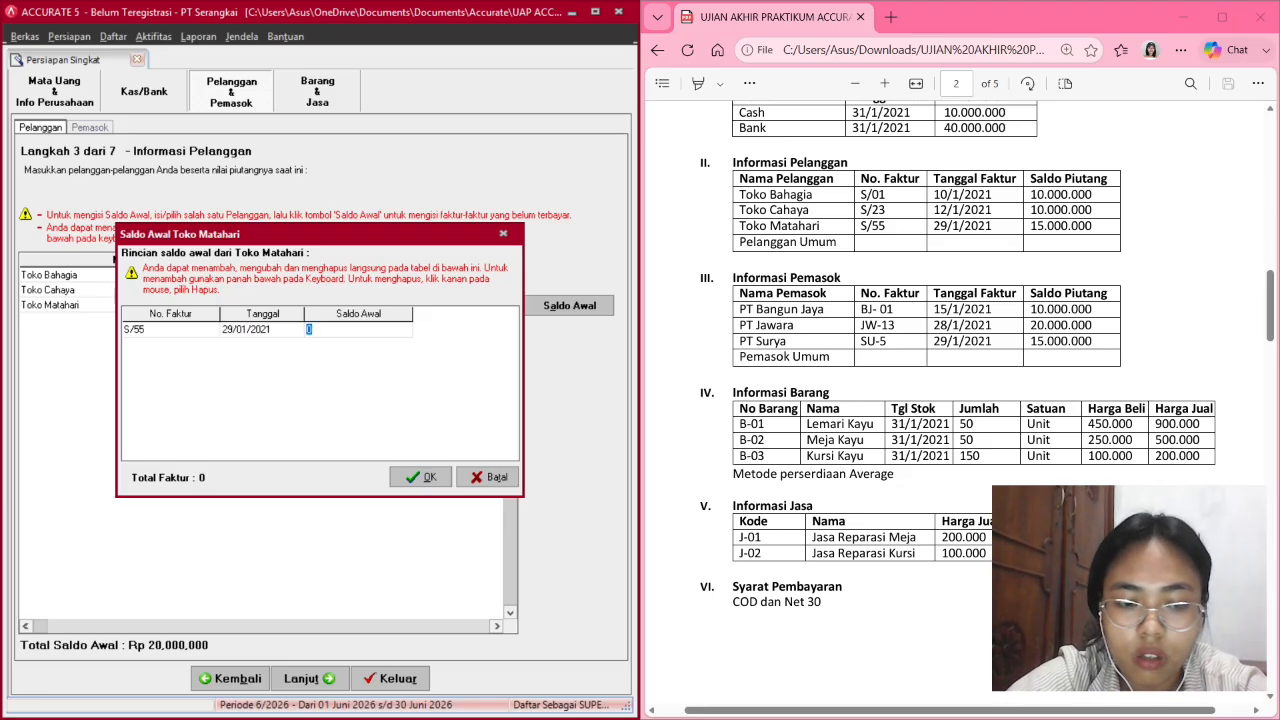
# Give invoice S/55 a 15,000,000 balance and save, totalling Rp 35,000,000.
pyautogui.write('15,')
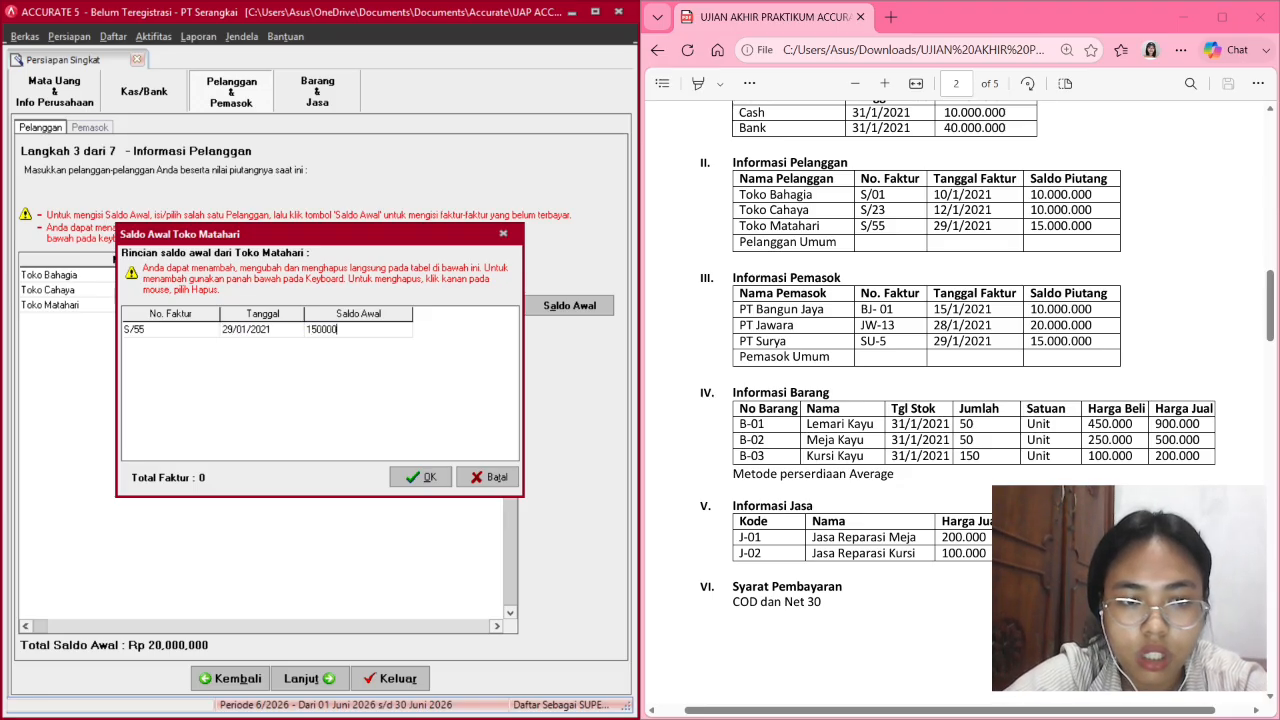
pyautogui.write('000,000')
pyautogui.press('Tab')
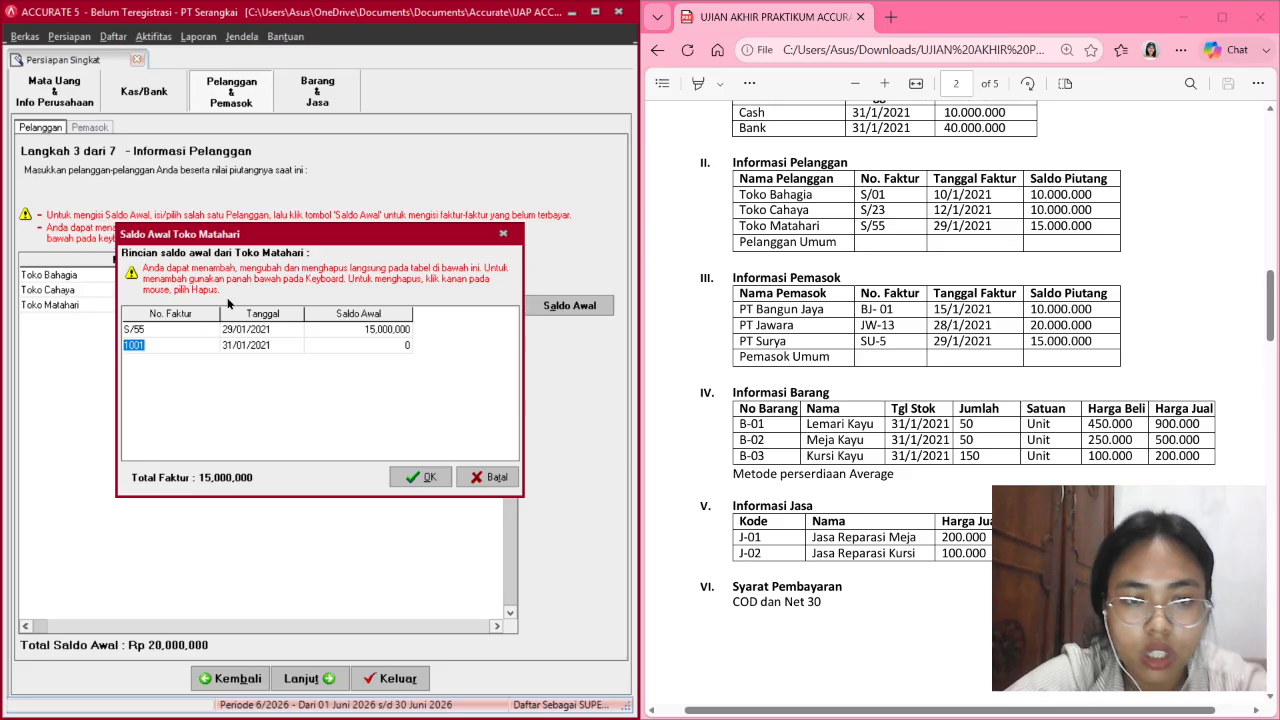
pyautogui.click(421, 477)
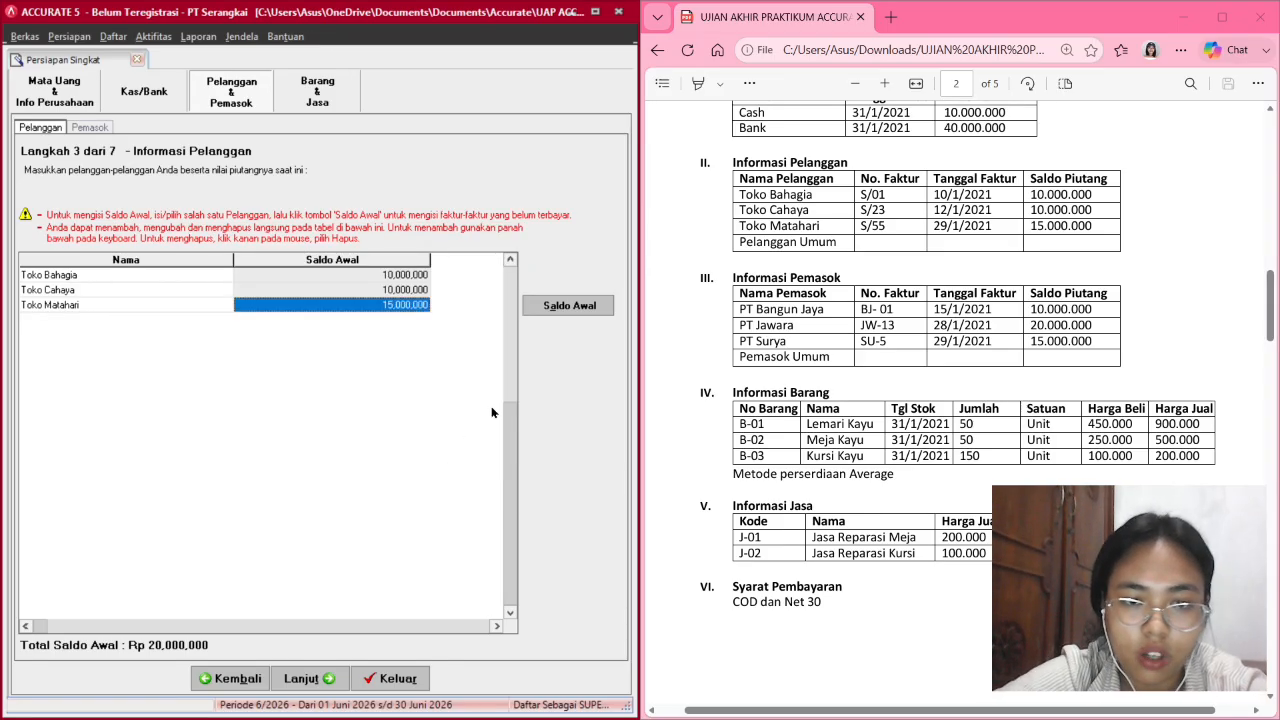
pyautogui.click(408, 276)
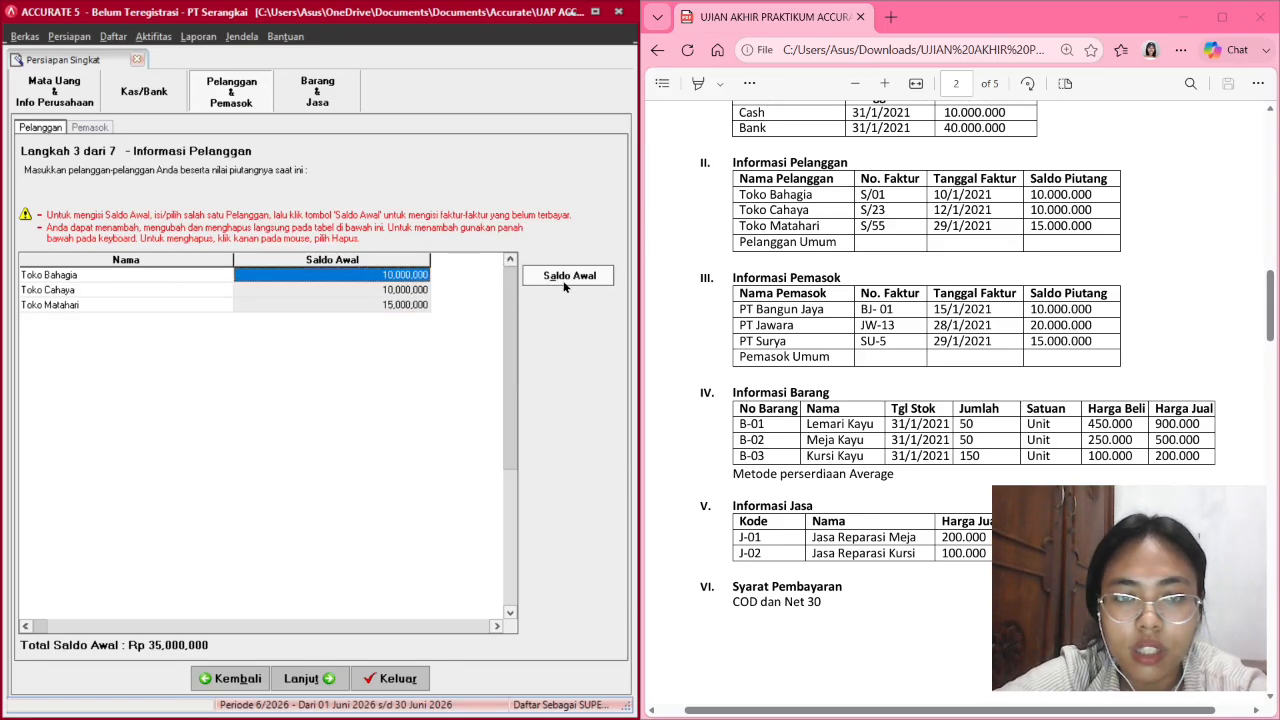
pyautogui.click(566, 276)
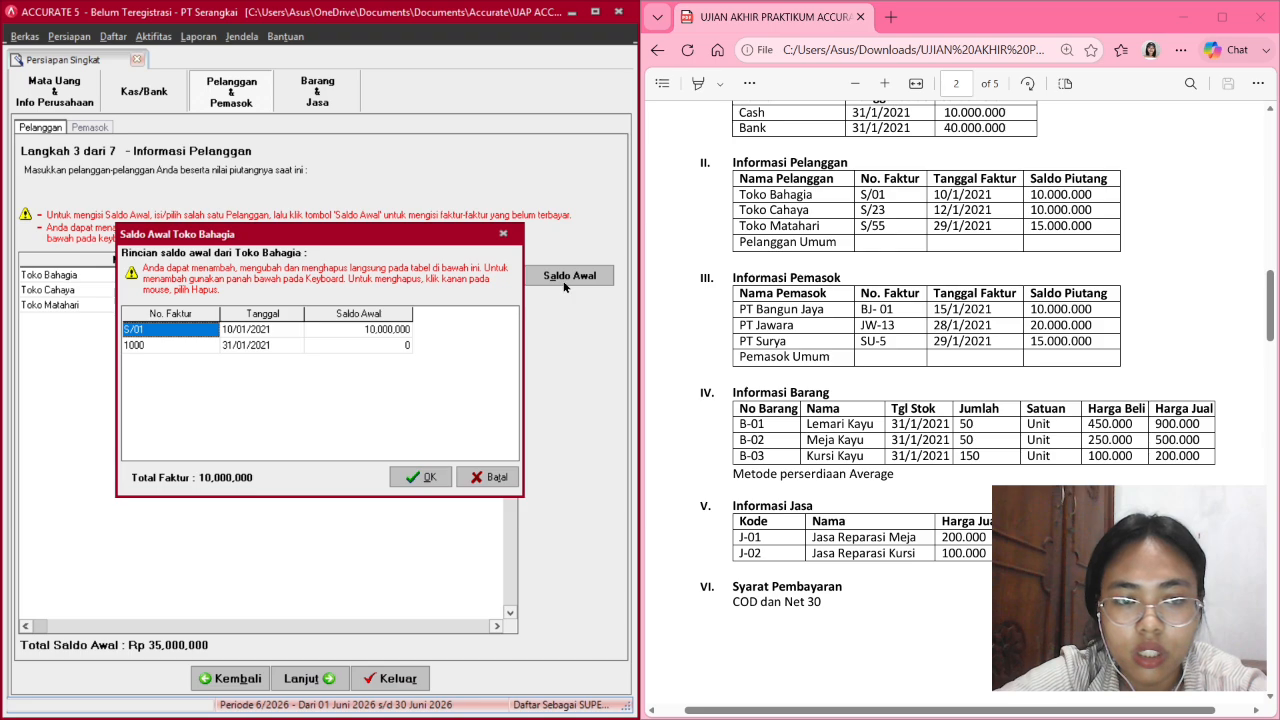
pyautogui.click(504, 234)
pyautogui.click(412, 293)
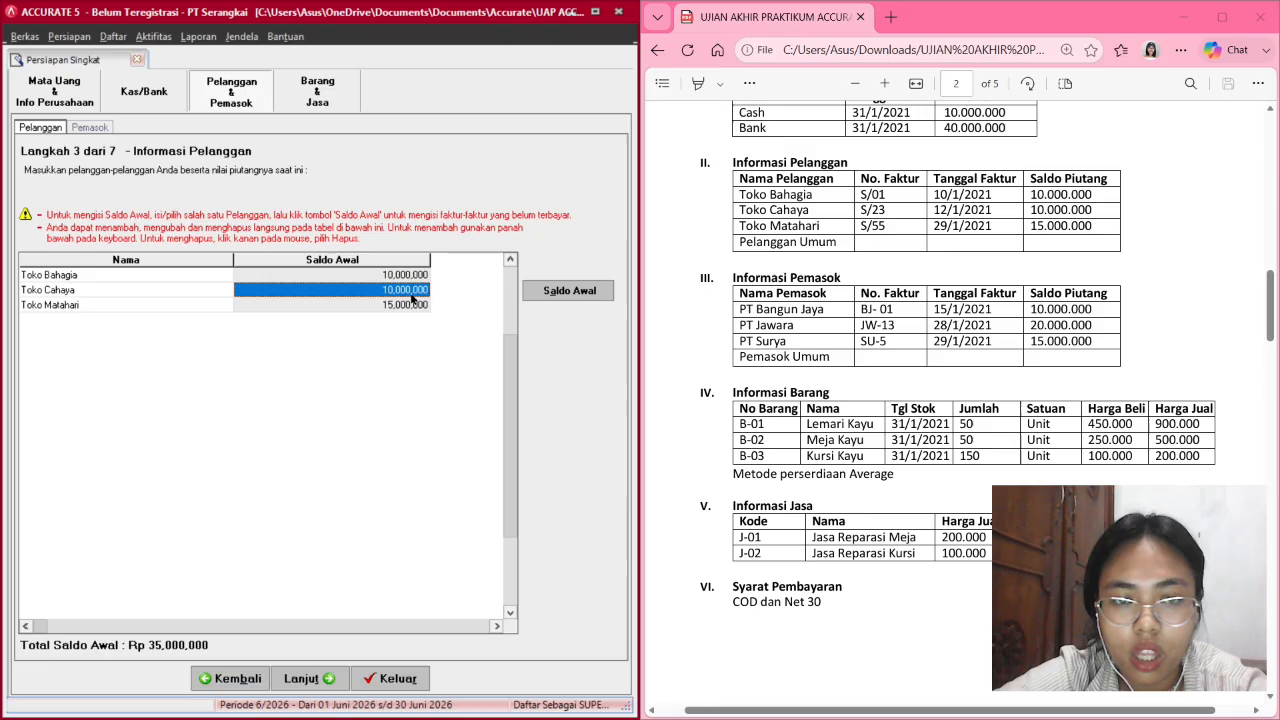
pyautogui.click(546, 291)
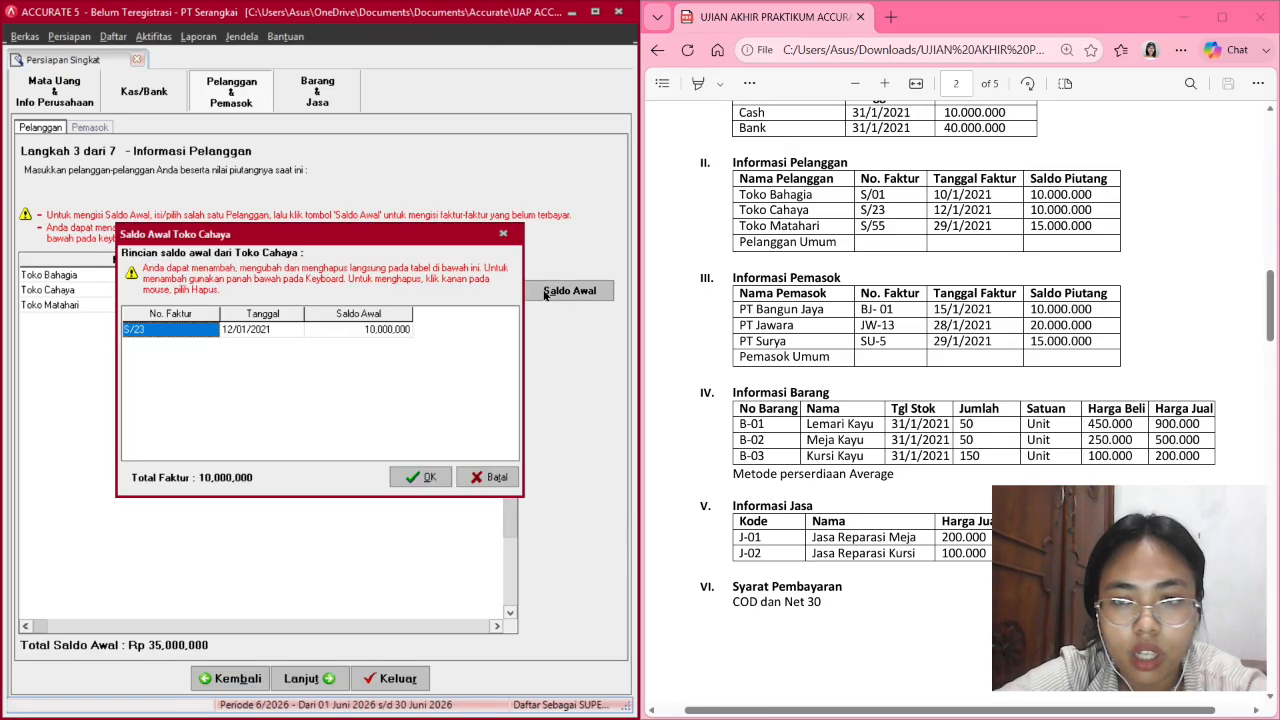
pyautogui.click(504, 234)
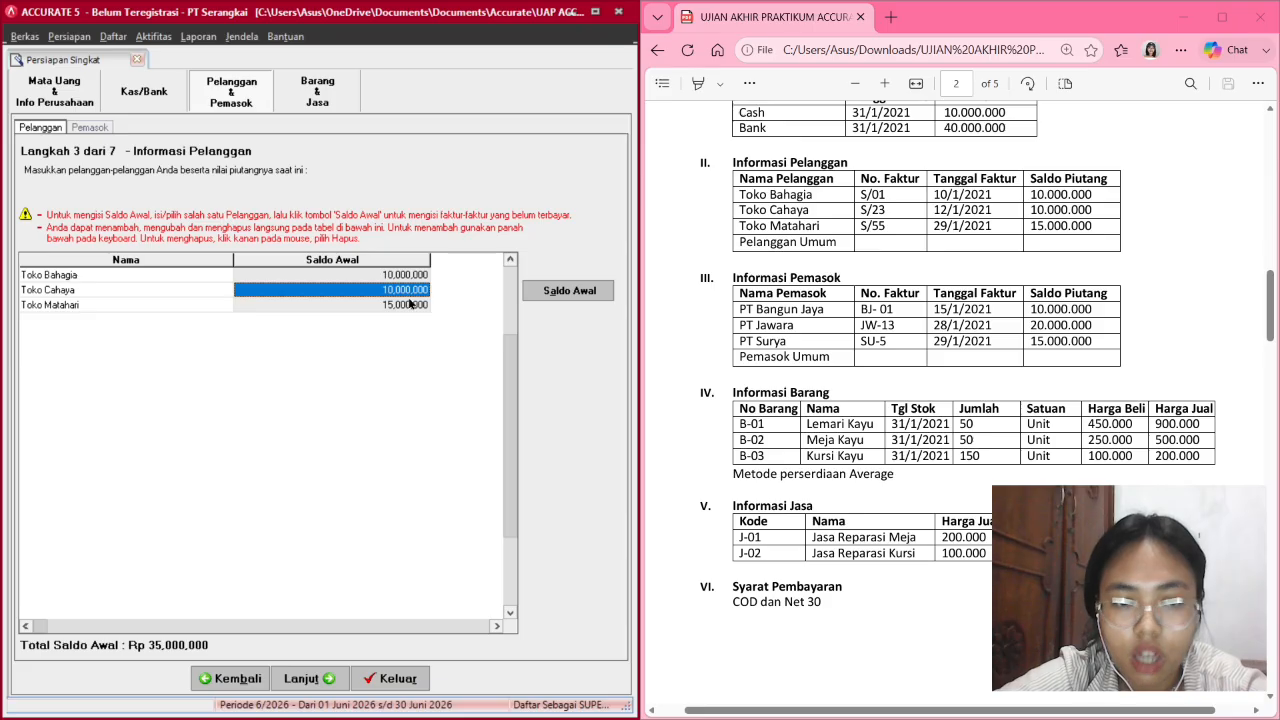
pyautogui.click(412, 305)
pyautogui.click(575, 308)
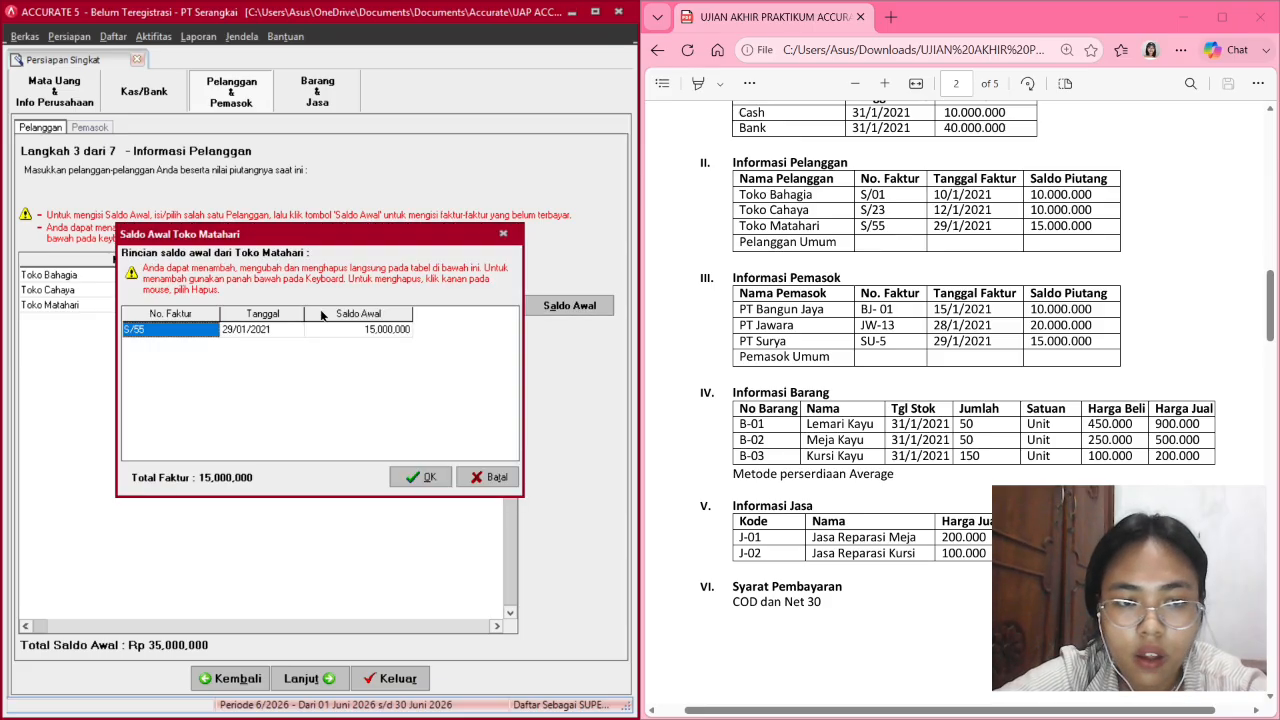
pyautogui.click(294, 333)
pyautogui.click(295, 333)
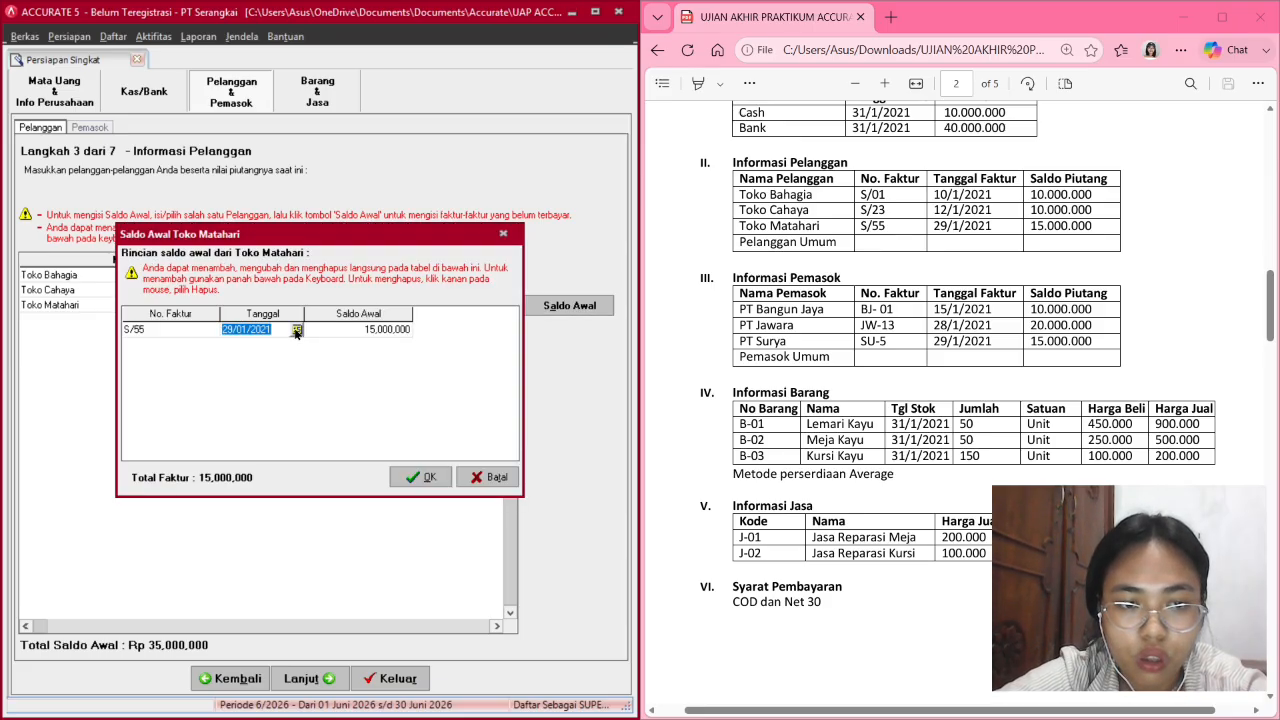
pyautogui.click(296, 332)
pyautogui.click(296, 332)
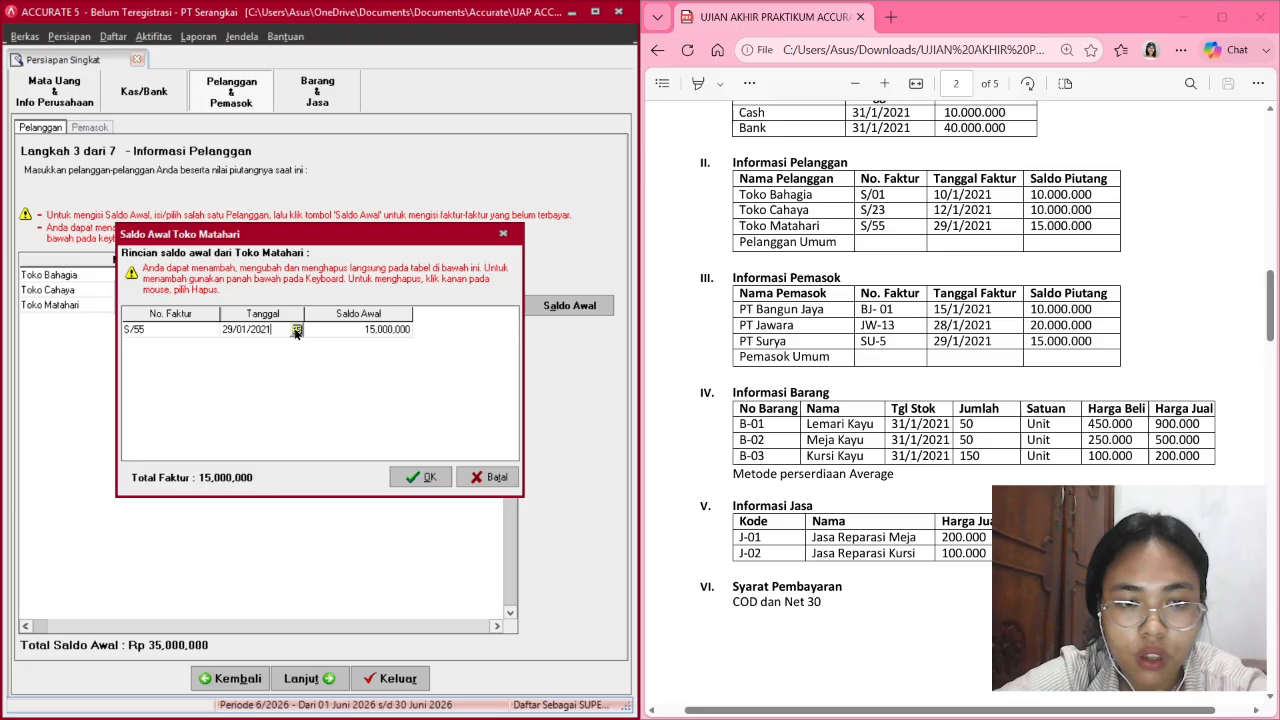
pyautogui.click(420, 476)
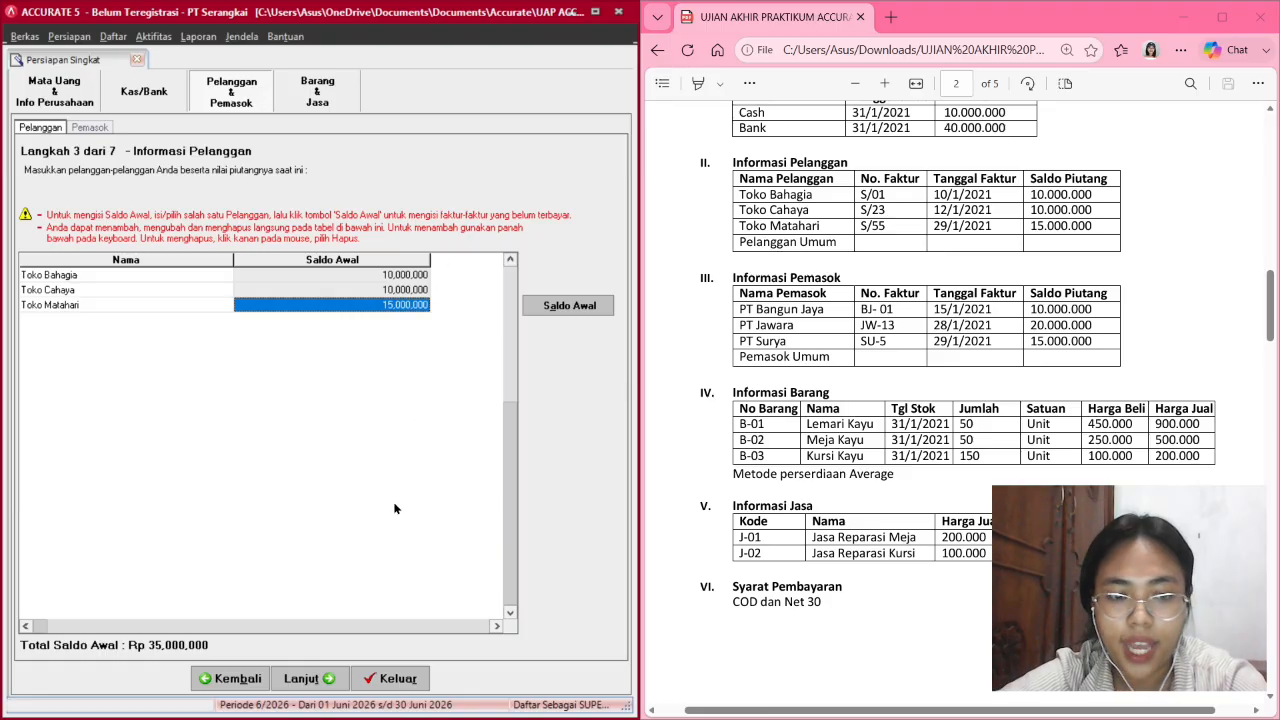
# Advance to the supplier step and rename Pemasok Umum to PT Bangun Jaya.
pyautogui.click(316, 678)
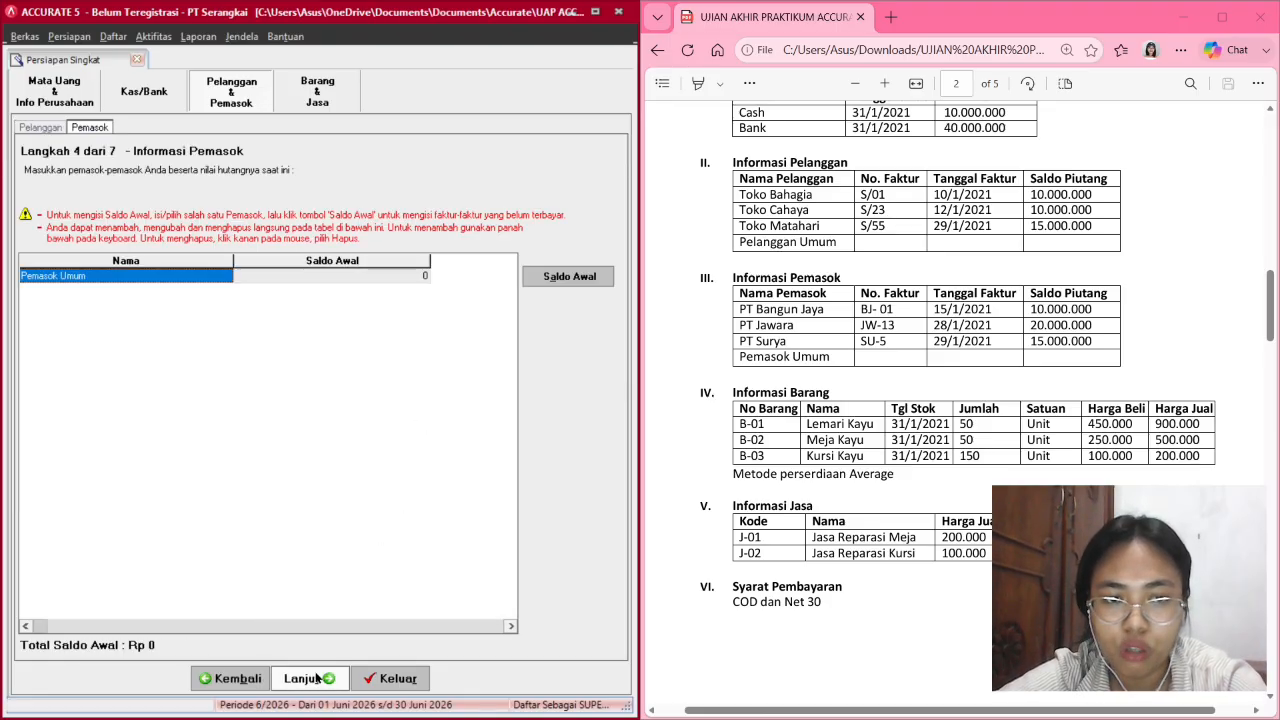
pyautogui.scroll(-2, 692, 311)
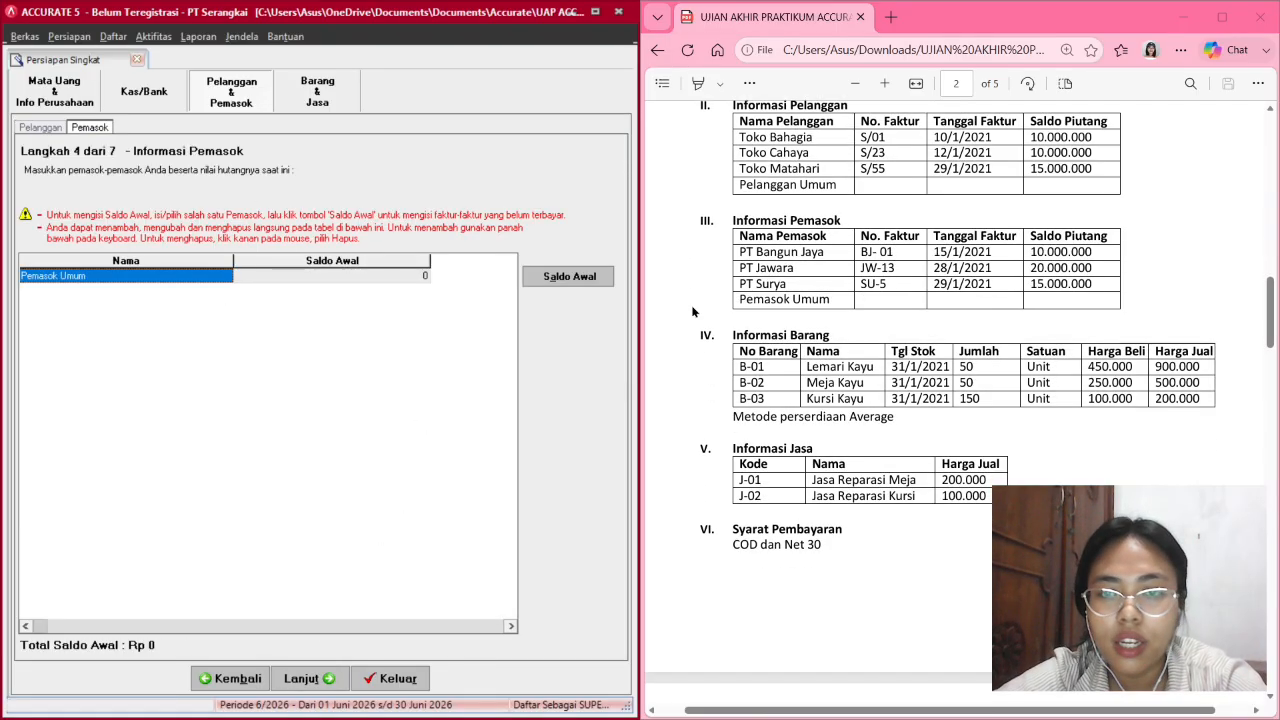
pyautogui.click(97, 275)
pyautogui.press('BackSpace')
pyautogui.press('BackSpace')
pyautogui.press('BackSpace')
pyautogui.press('BackSpace')
pyautogui.press('BackSpace')
pyautogui.press('BackSpace')
pyautogui.press('BackSpace')
pyautogui.press('BackSpace')
pyautogui.press('BackSpace')
pyautogui.press('BackSpace')
pyautogui.press('BackSpace')
pyautogui.press('BackSpace')
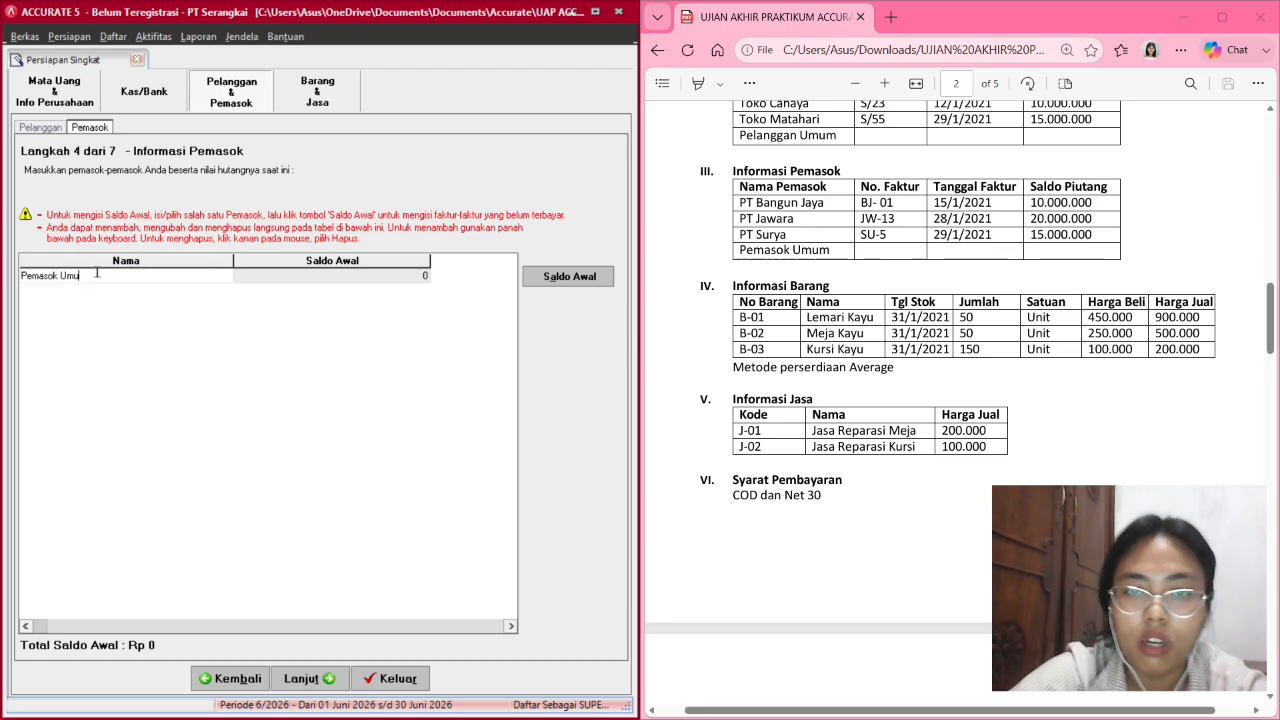
pyautogui.write('PT')
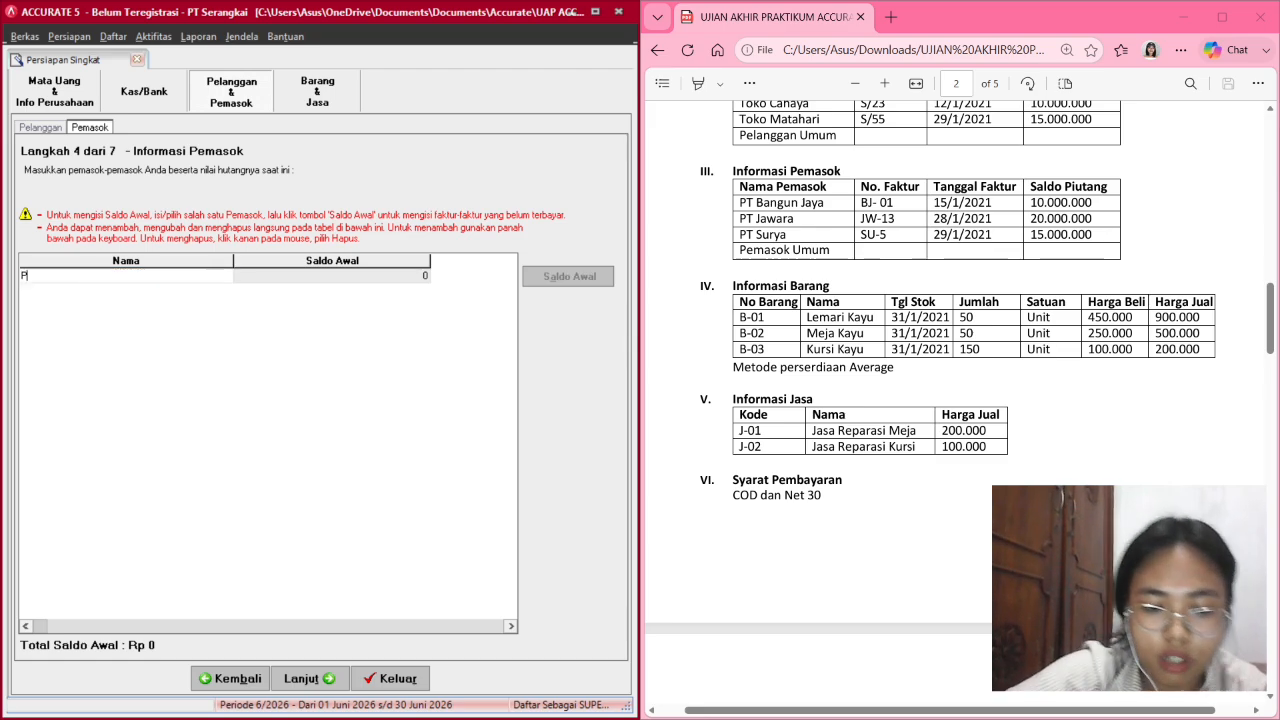
pyautogui.write(' Bang')
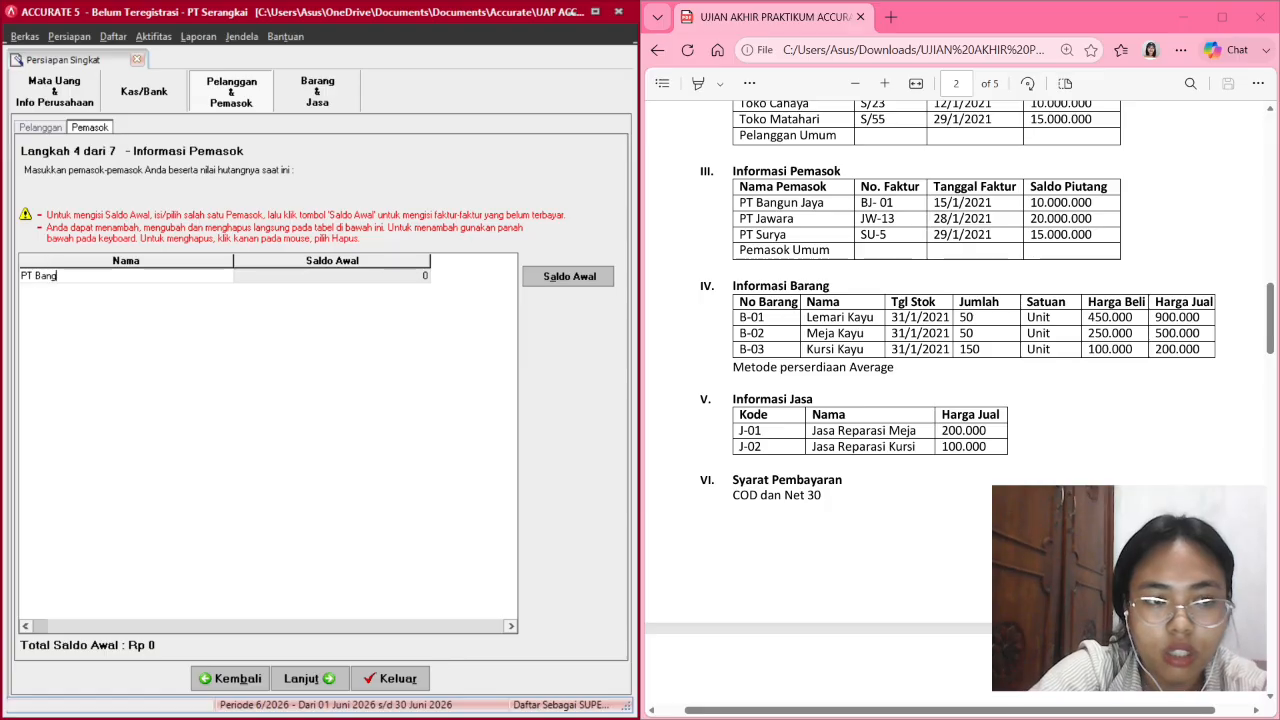
pyautogui.write('un Jaya')
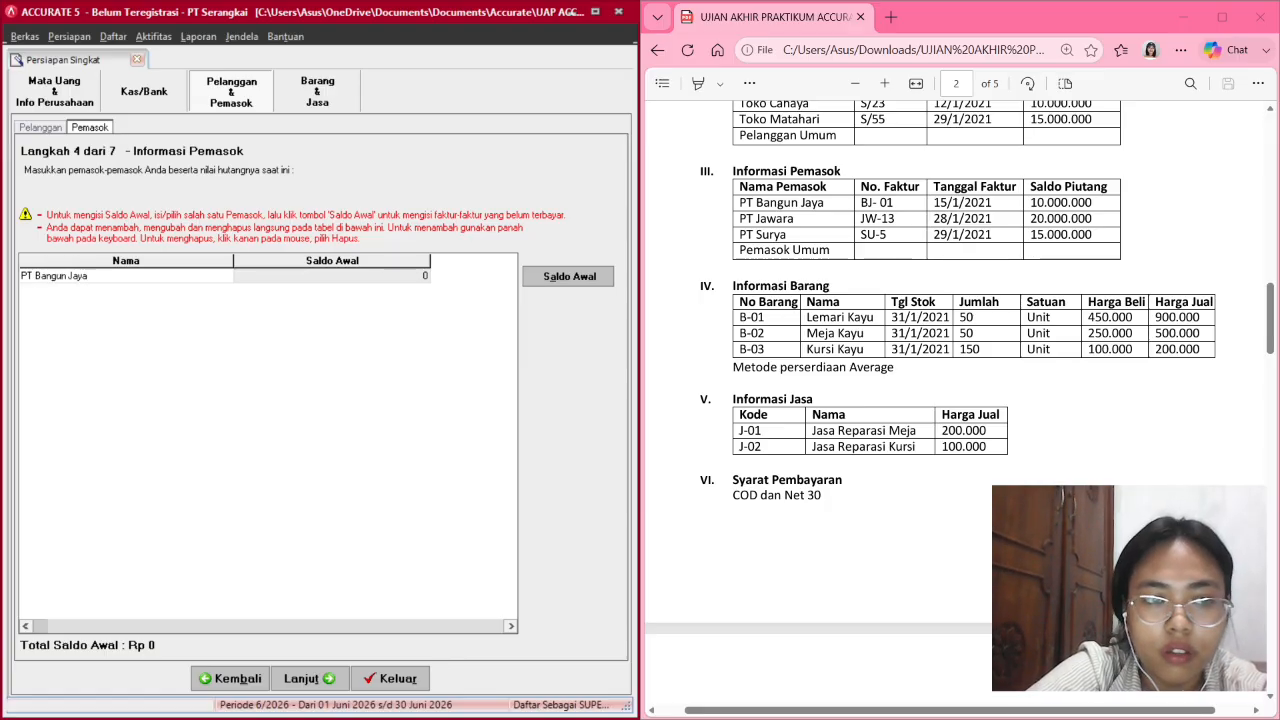
pyautogui.press('Tab')
# Add suppliers PT Jawara and PT Surya to the list.
pyautogui.press('Down')
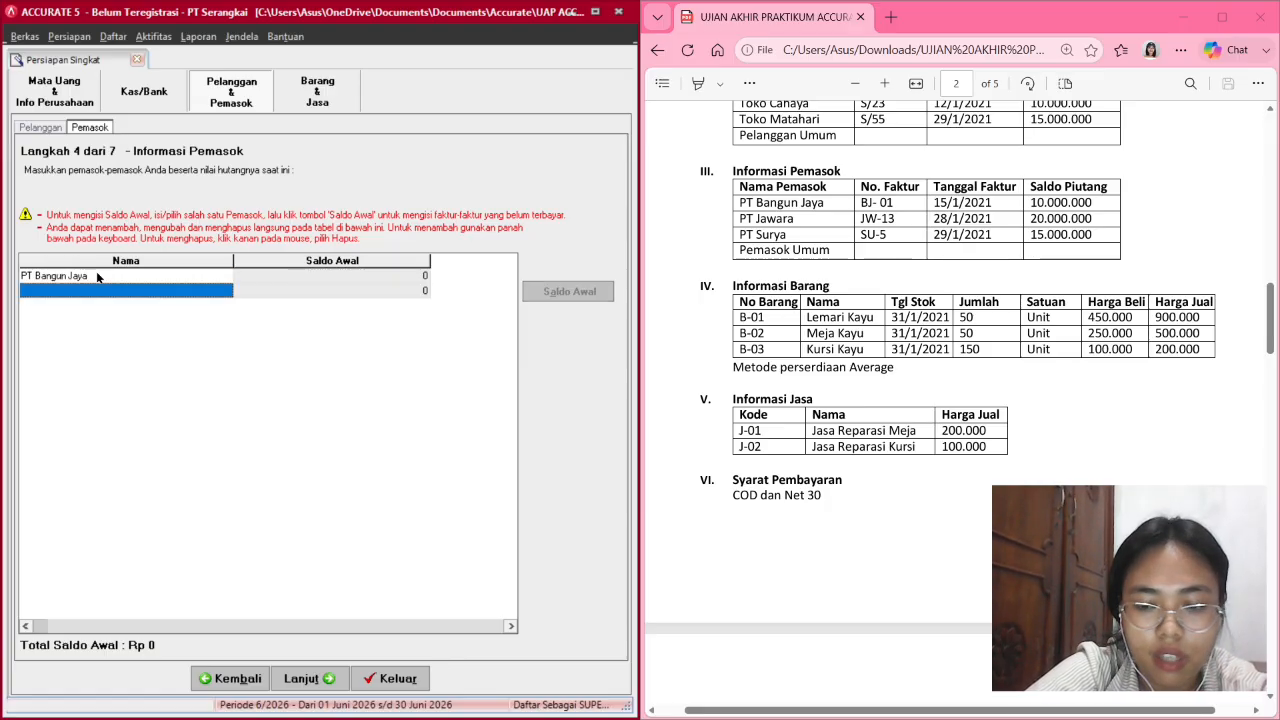
pyautogui.write('PT Jawara')
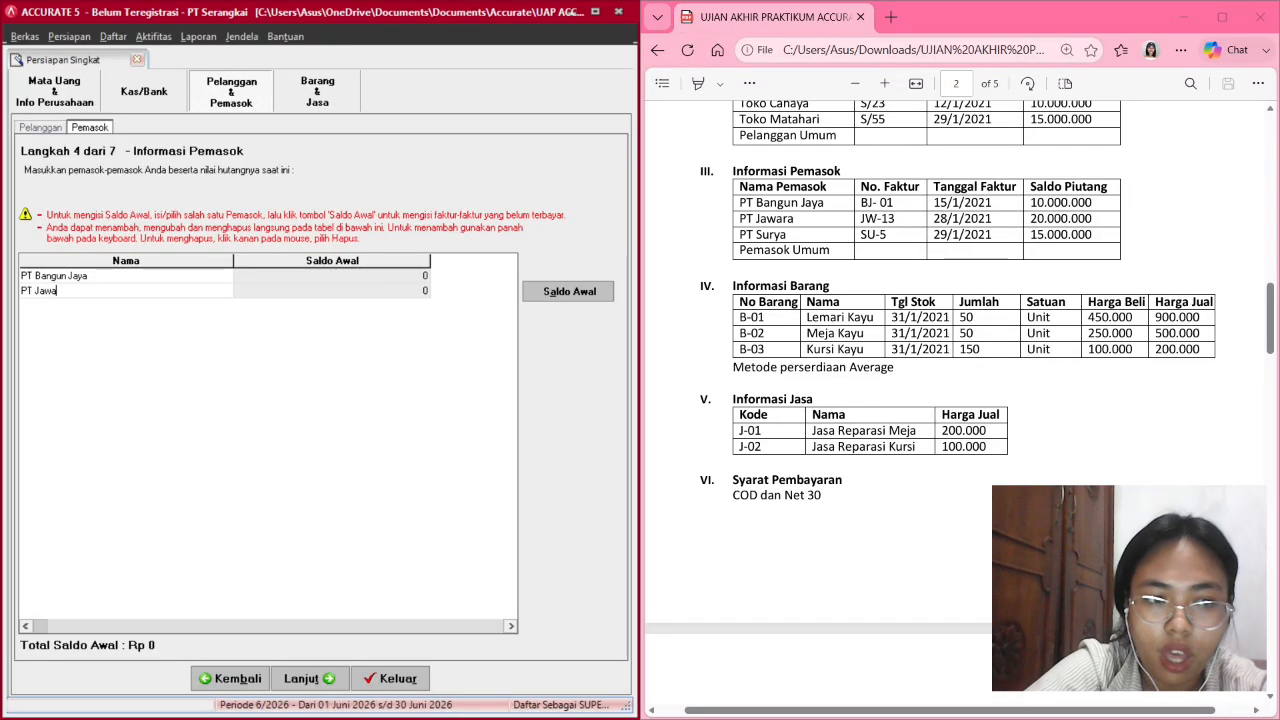
pyautogui.press('Tab')
pyautogui.press('Down')
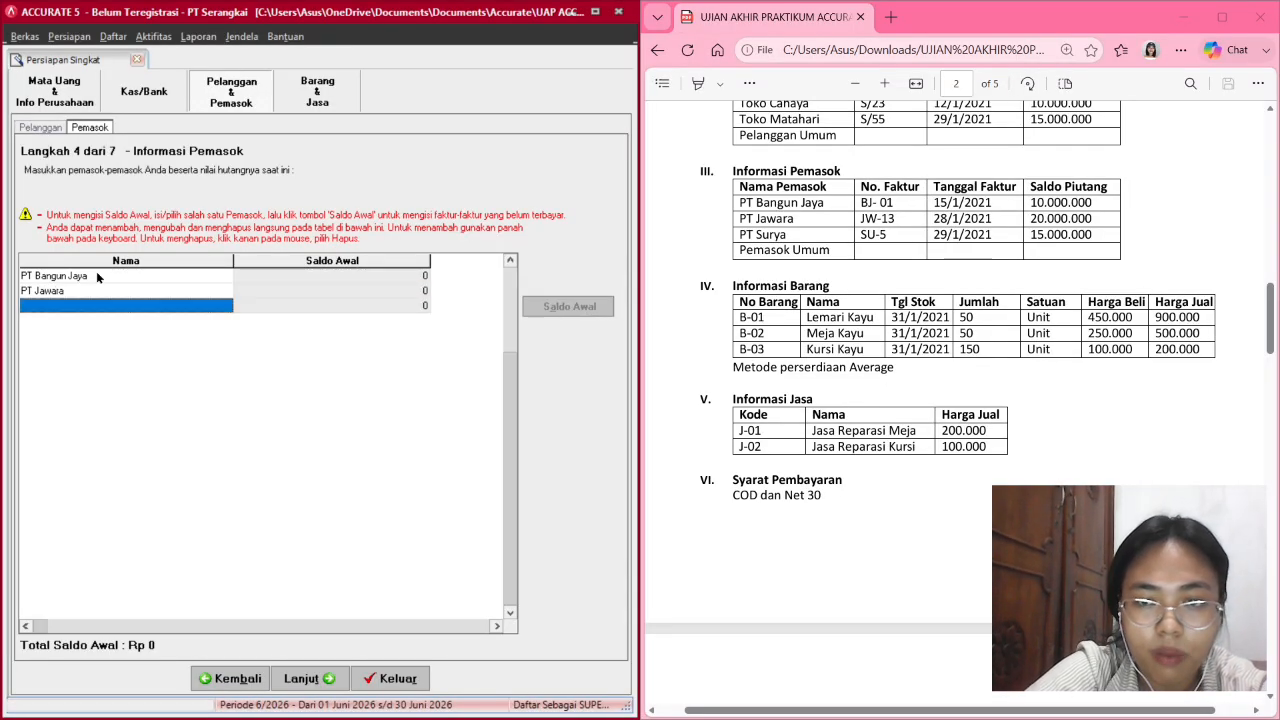
pyautogui.write('PT S')
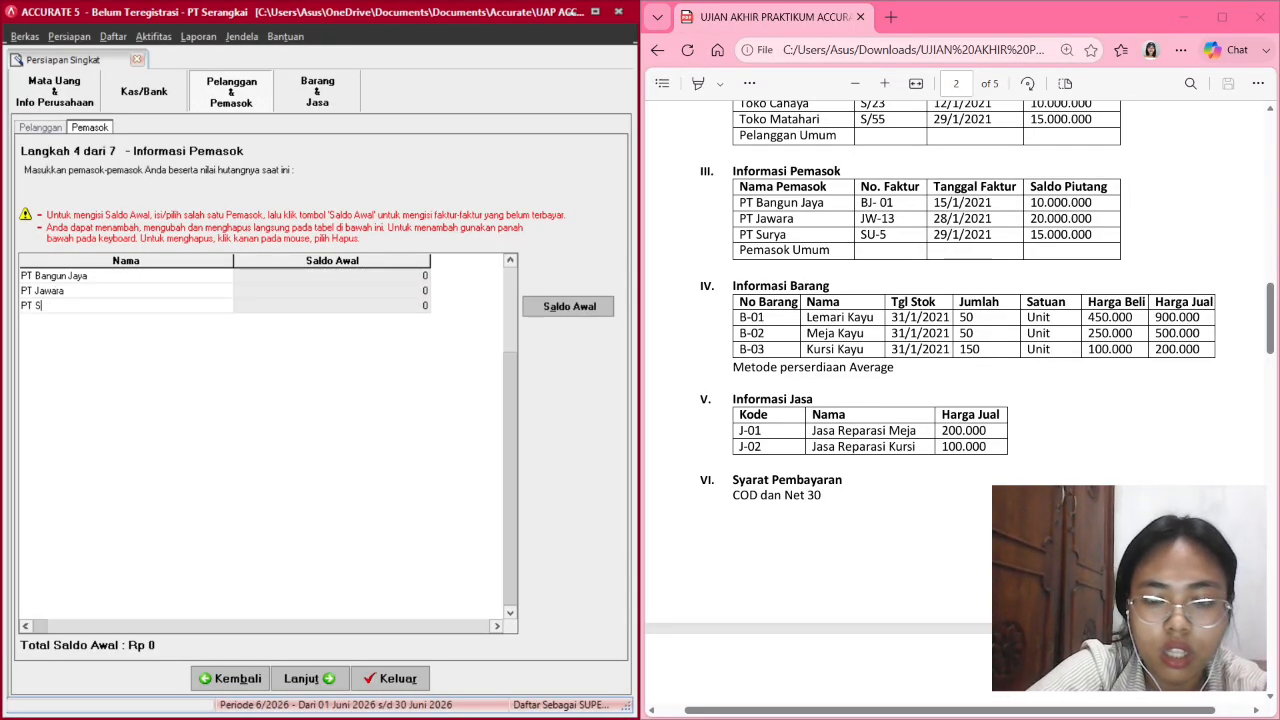
pyautogui.write('urya')
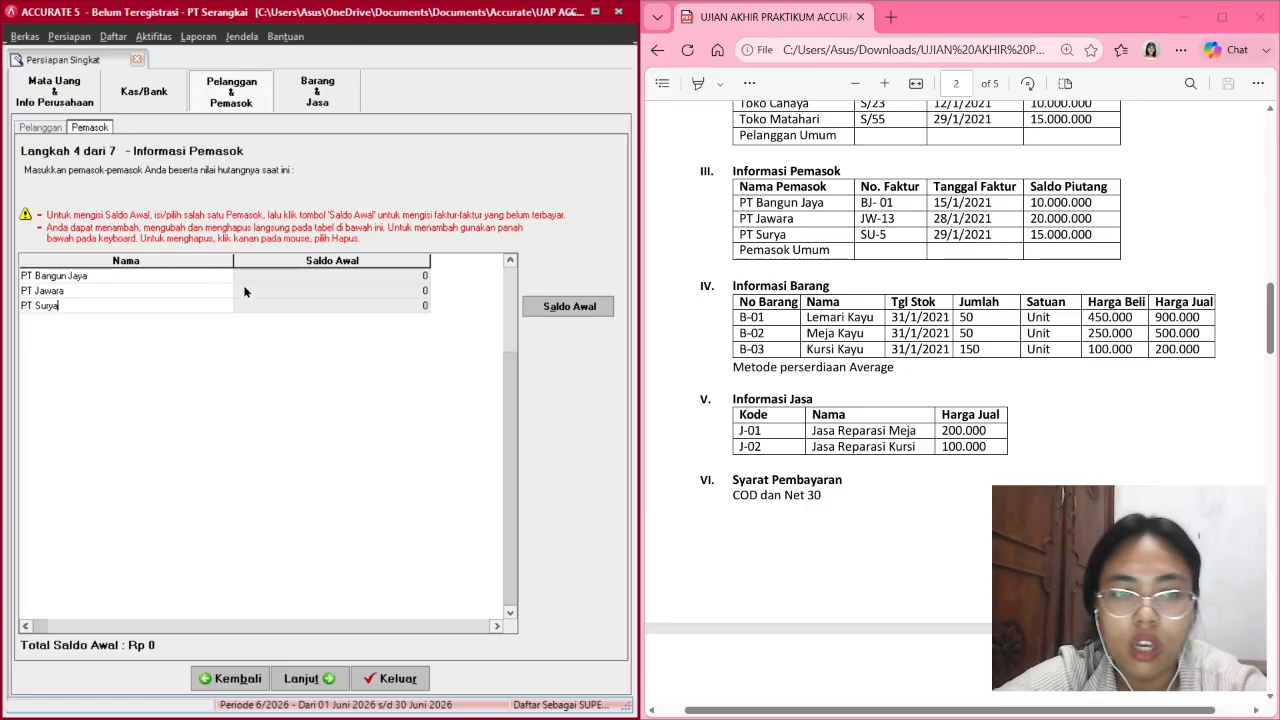
pyautogui.click(297, 273)
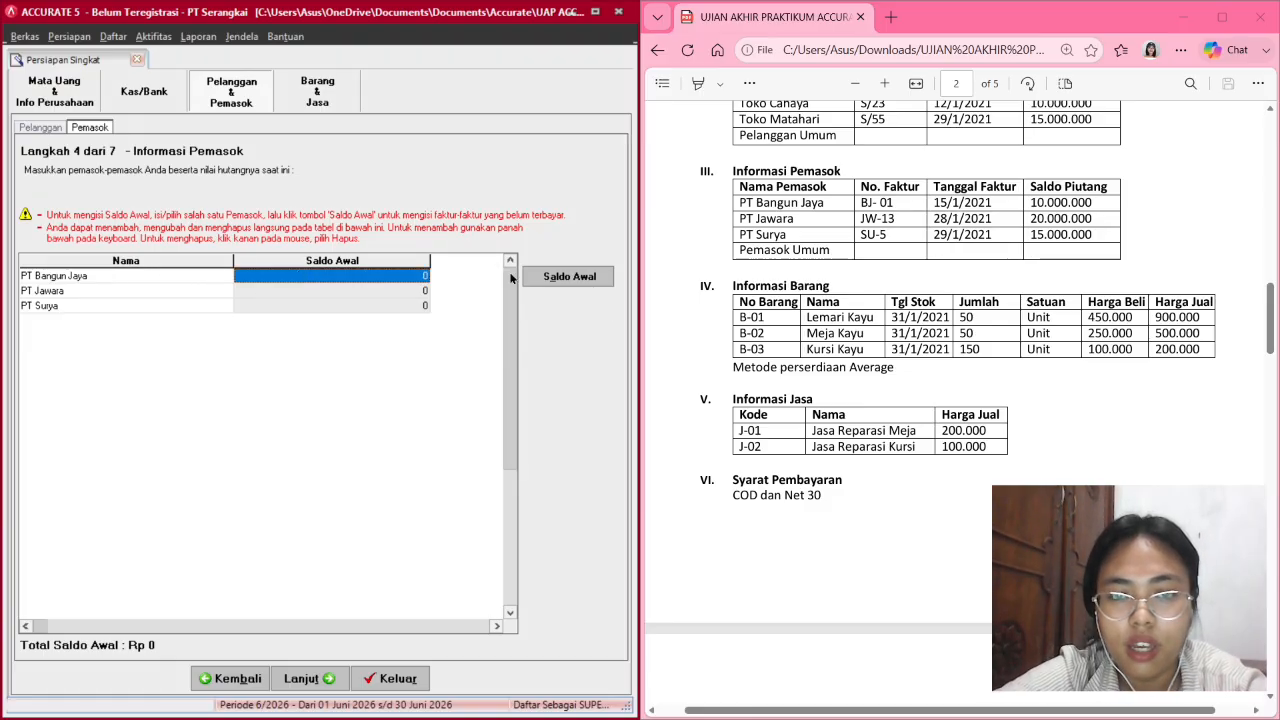
# Enter PT Bangun Jaya's opening invoice BJ-01 dated 15/01/2021.
pyautogui.click(566, 277)
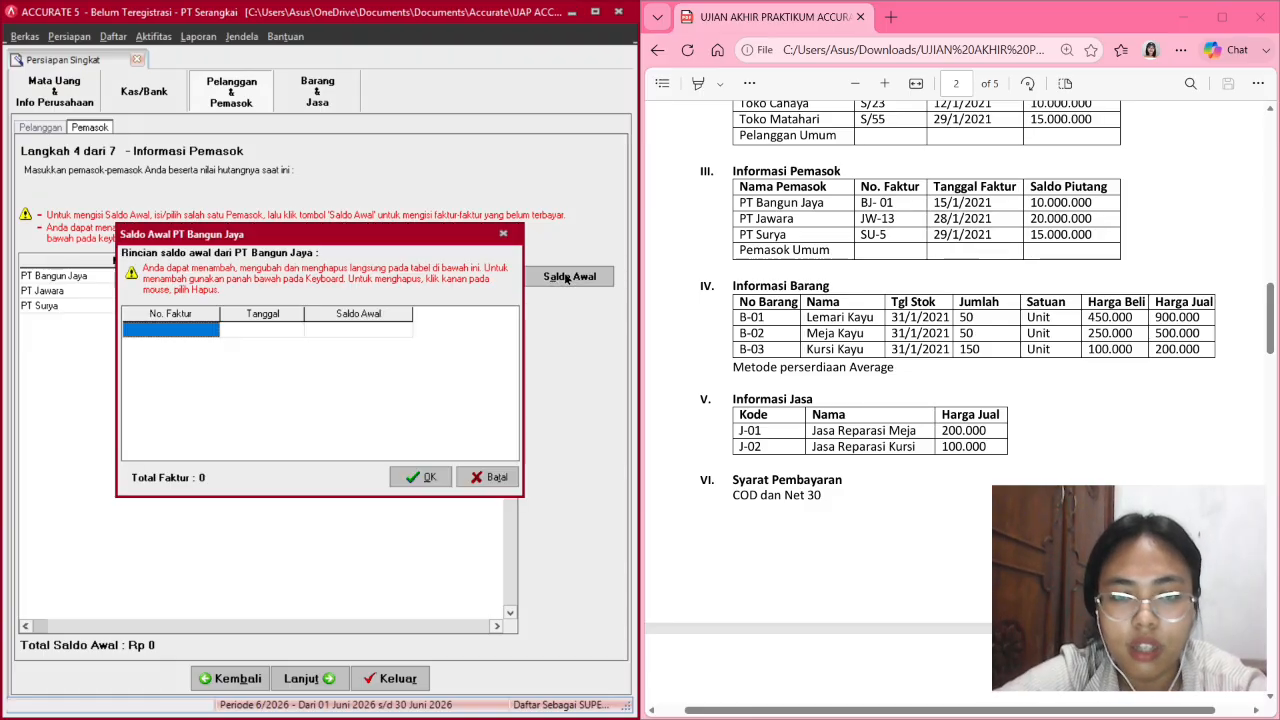
pyautogui.click(164, 342)
pyautogui.write('BJ')
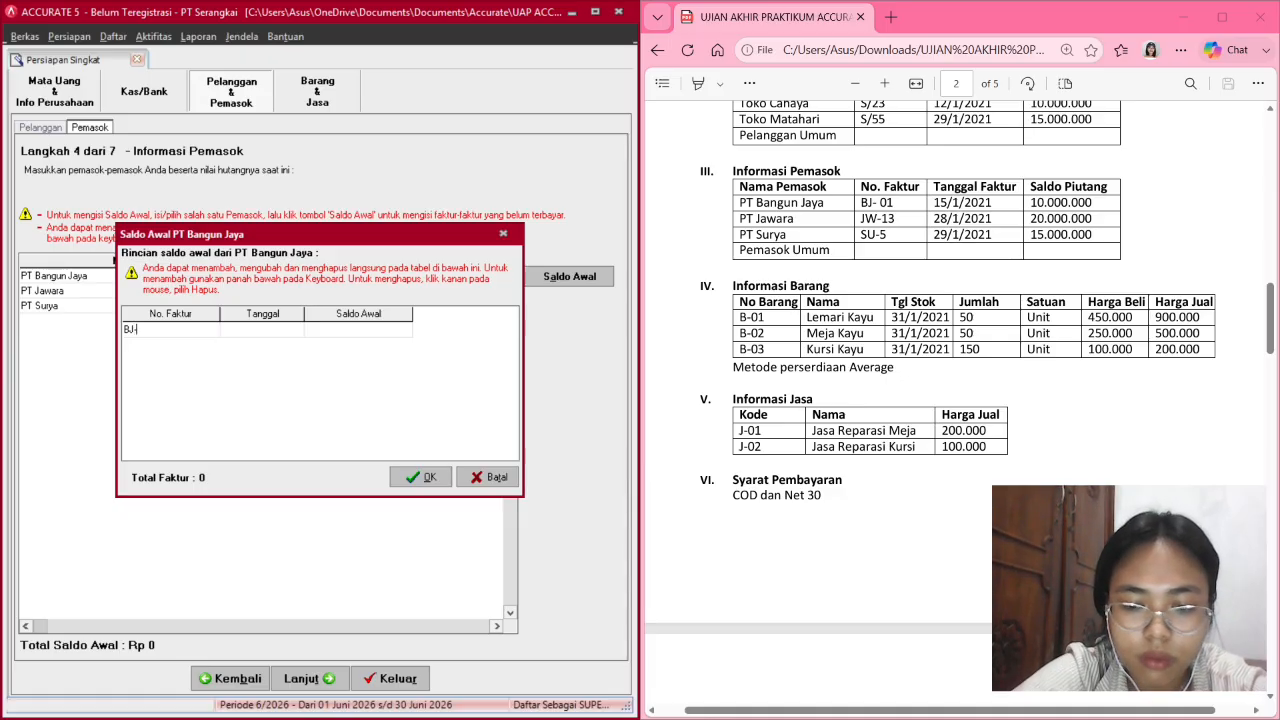
pyautogui.write('-01')
pyautogui.press('Tab')
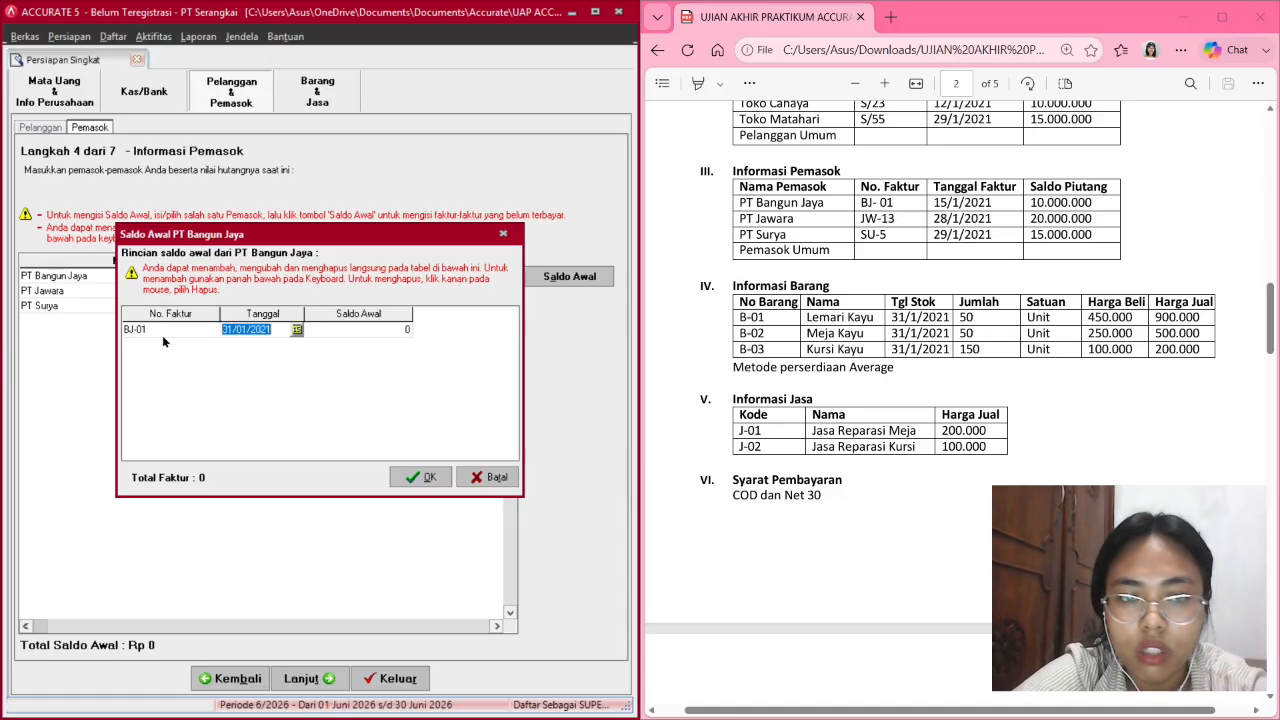
pyautogui.click(224, 329)
pyautogui.press('Delete')
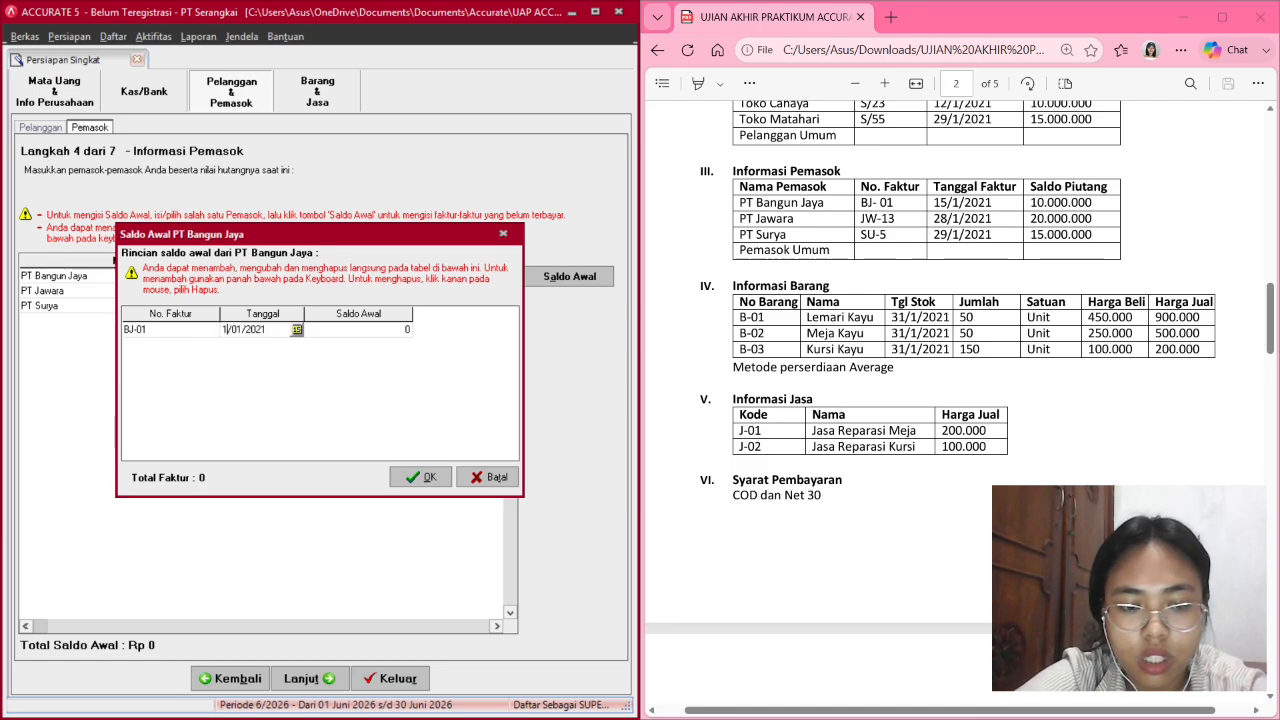
pyautogui.write('5')
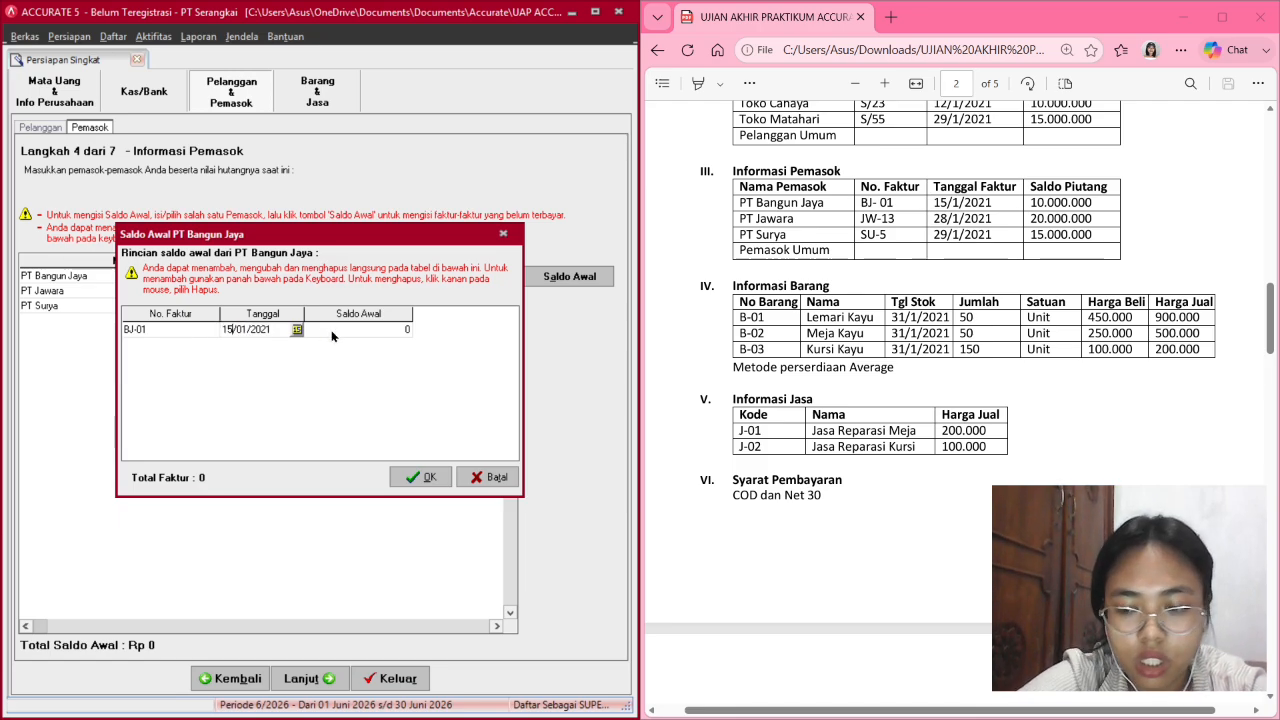
# Give BJ-01 a 10,000,000 balance, verify the date, and confirm.
pyautogui.click(331, 330)
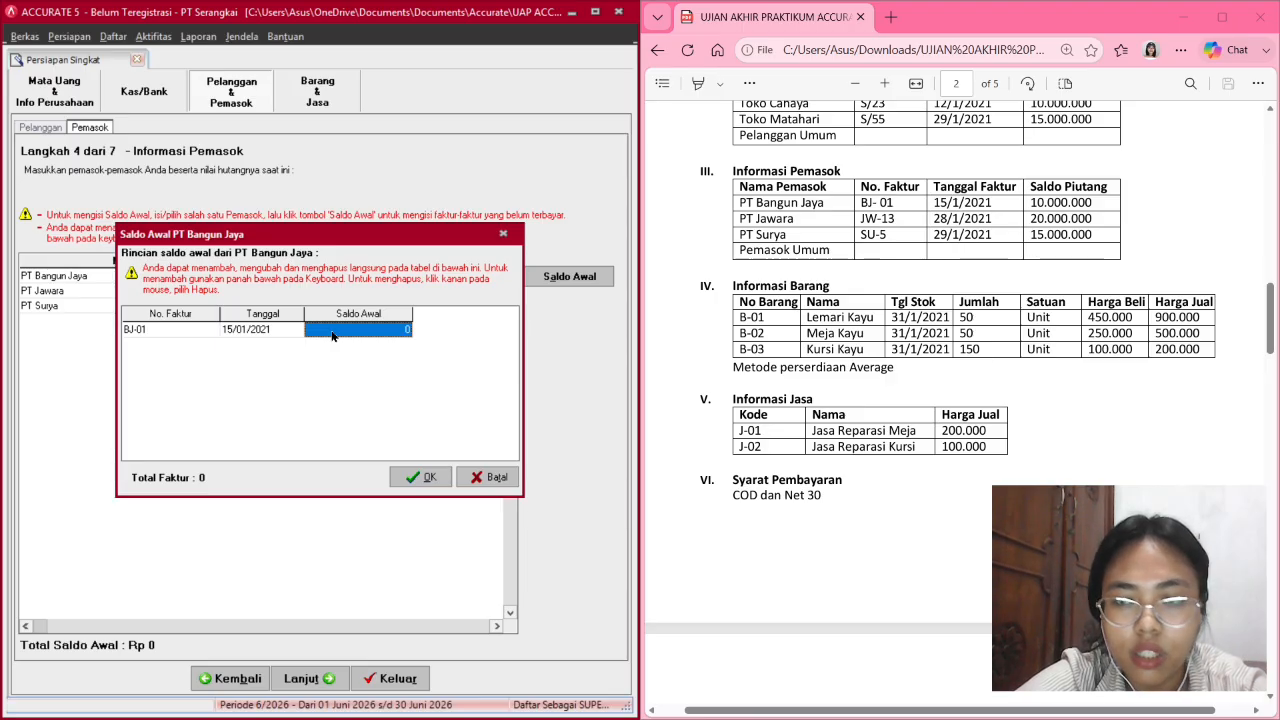
pyautogui.write('10,00')
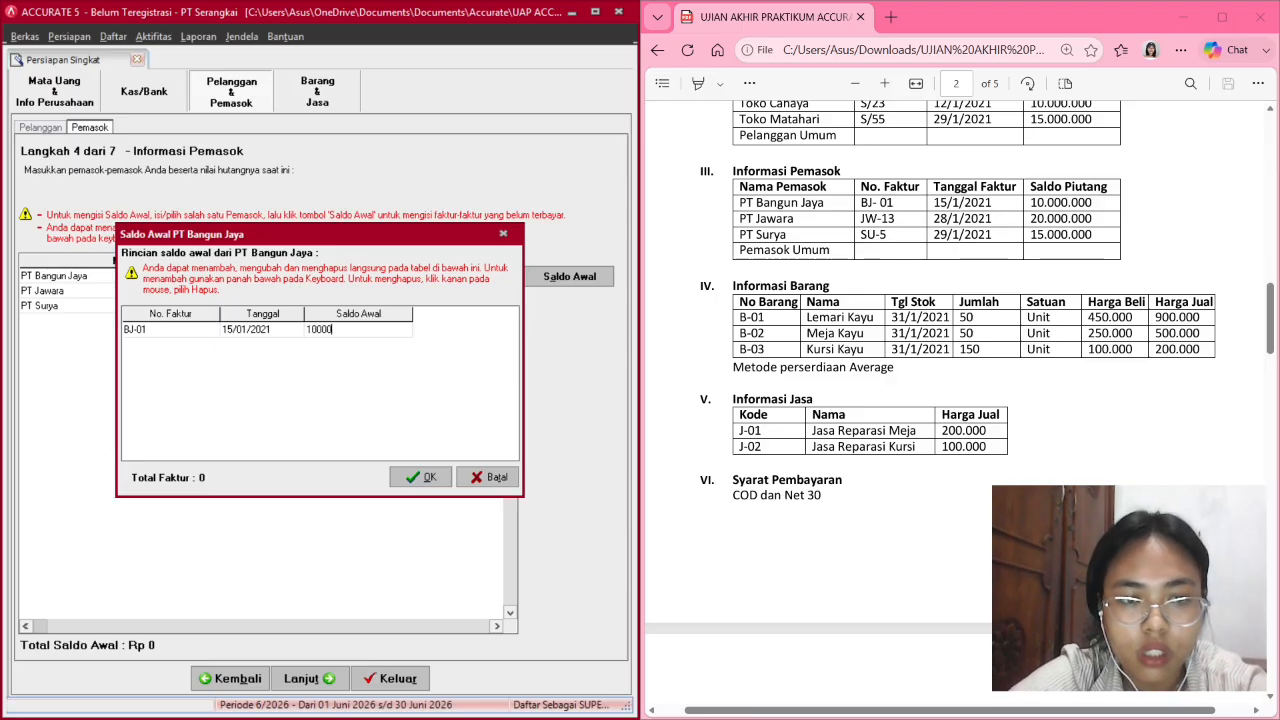
pyautogui.write('0,000')
pyautogui.press('Return')
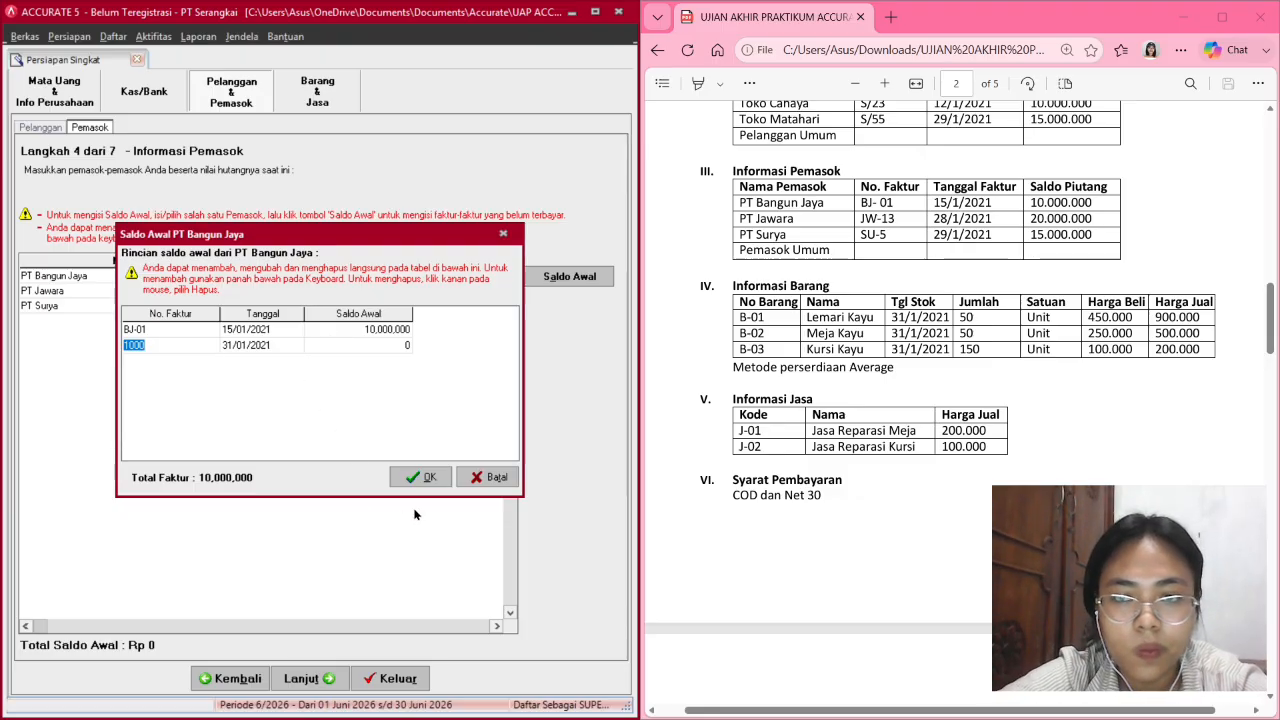
pyautogui.click(278, 332)
pyautogui.click(278, 332)
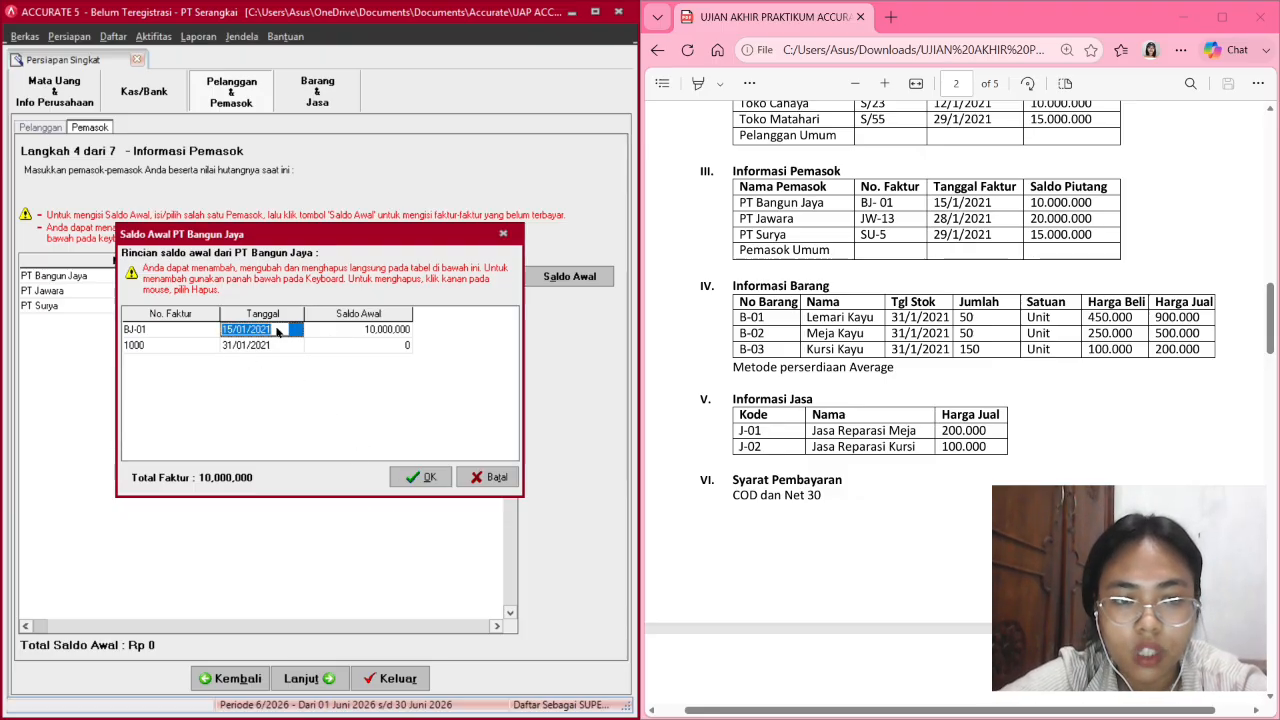
pyautogui.click(297, 331)
pyautogui.click(298, 331)
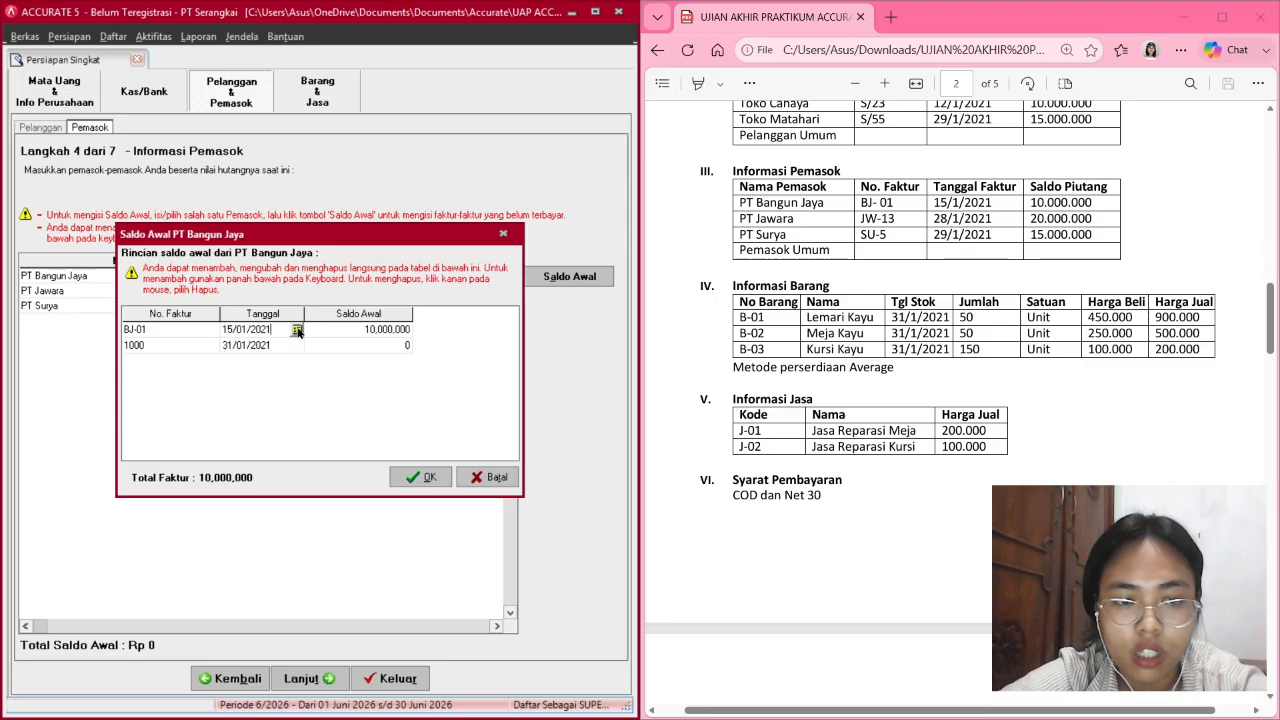
pyautogui.click(423, 477)
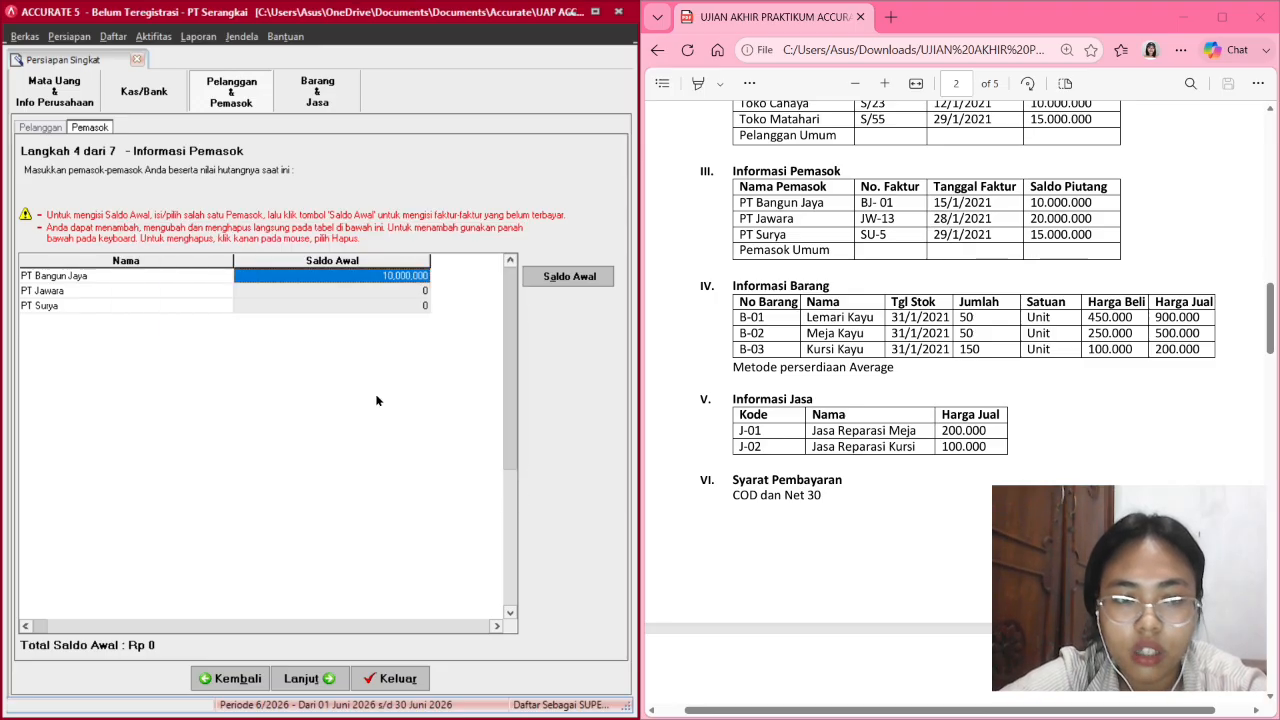
# Enter PT Jawara's opening invoice JW-13 dated 28/01/2021.
pyautogui.click(398, 292)
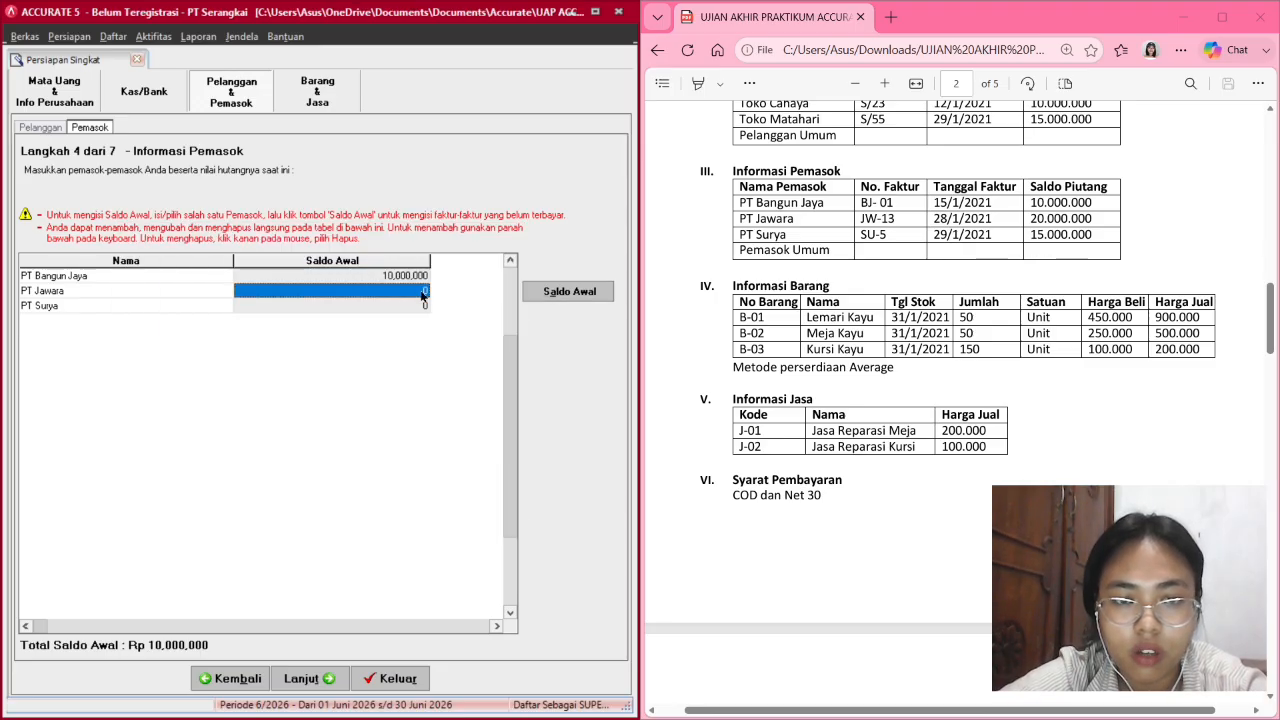
pyautogui.click(584, 289)
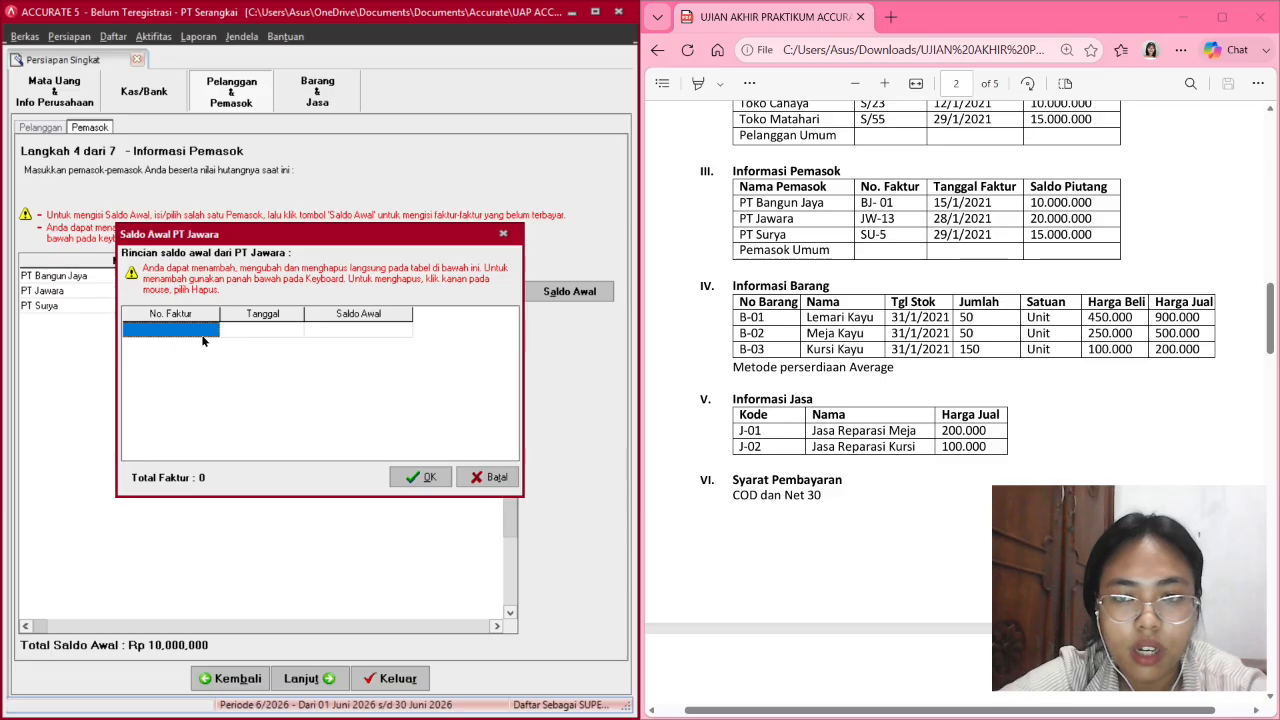
pyautogui.click(188, 329)
pyautogui.write('J')
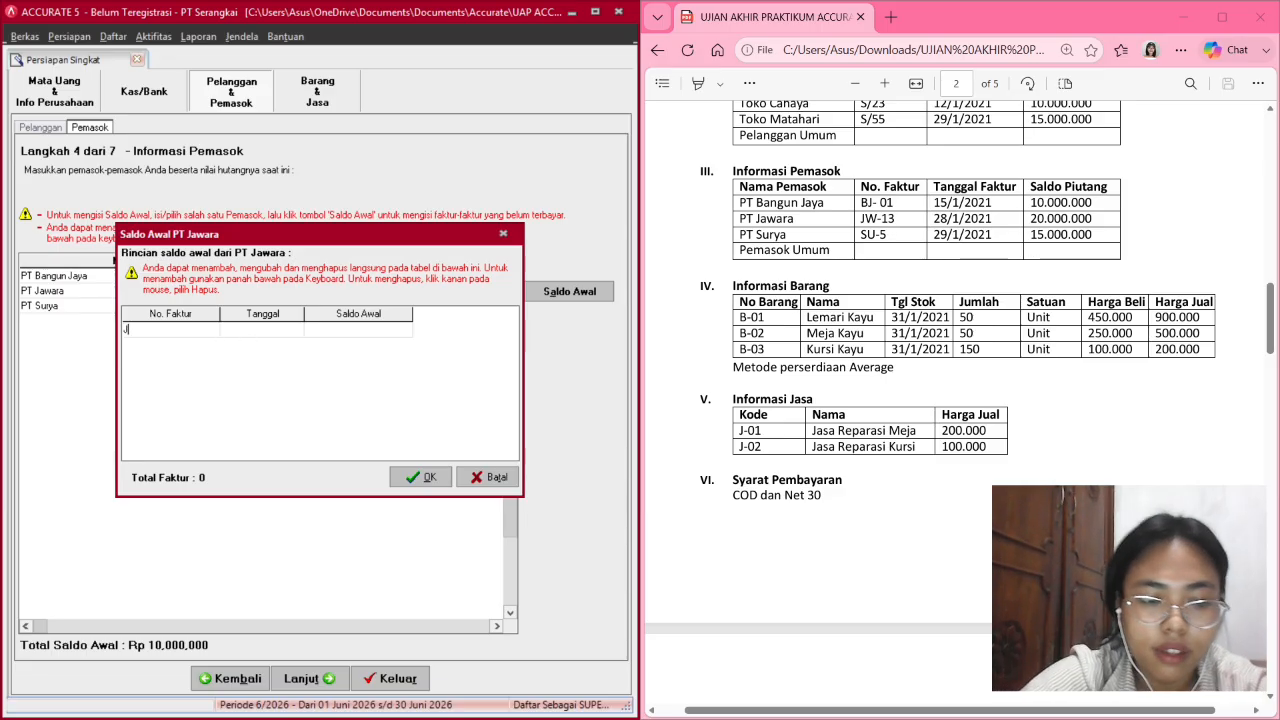
pyautogui.write('W-13')
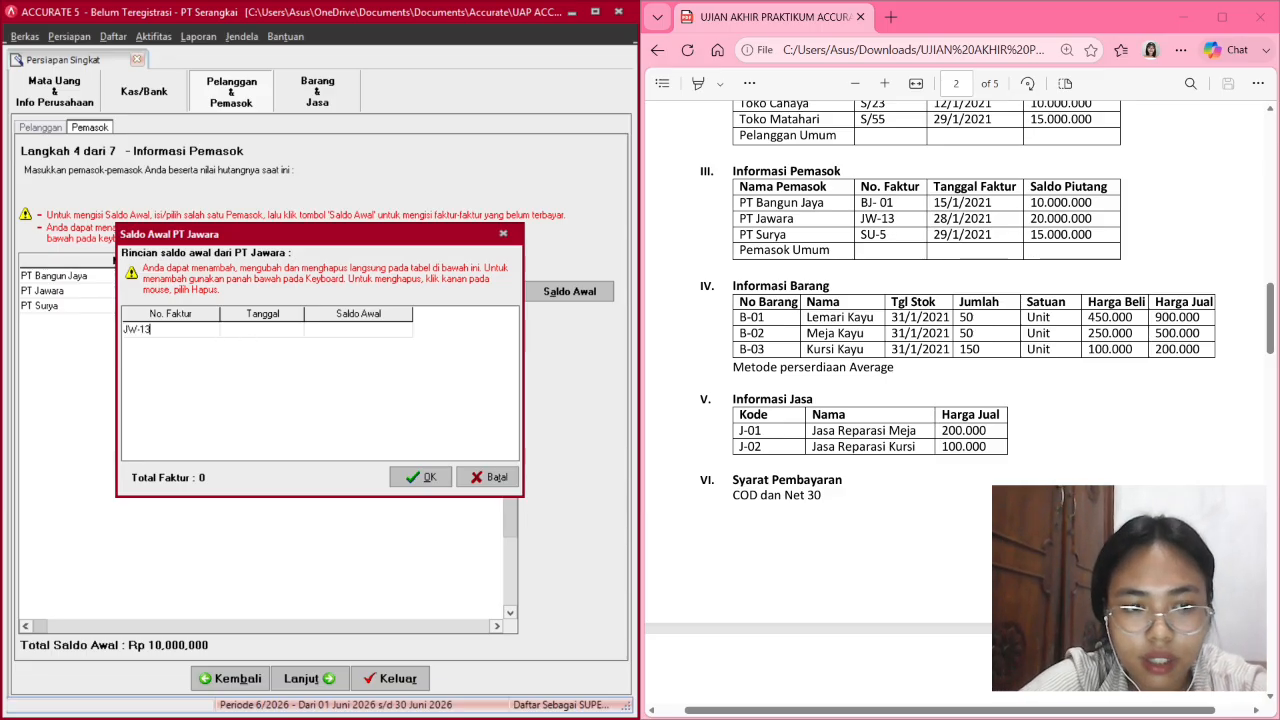
pyautogui.press('Tab')
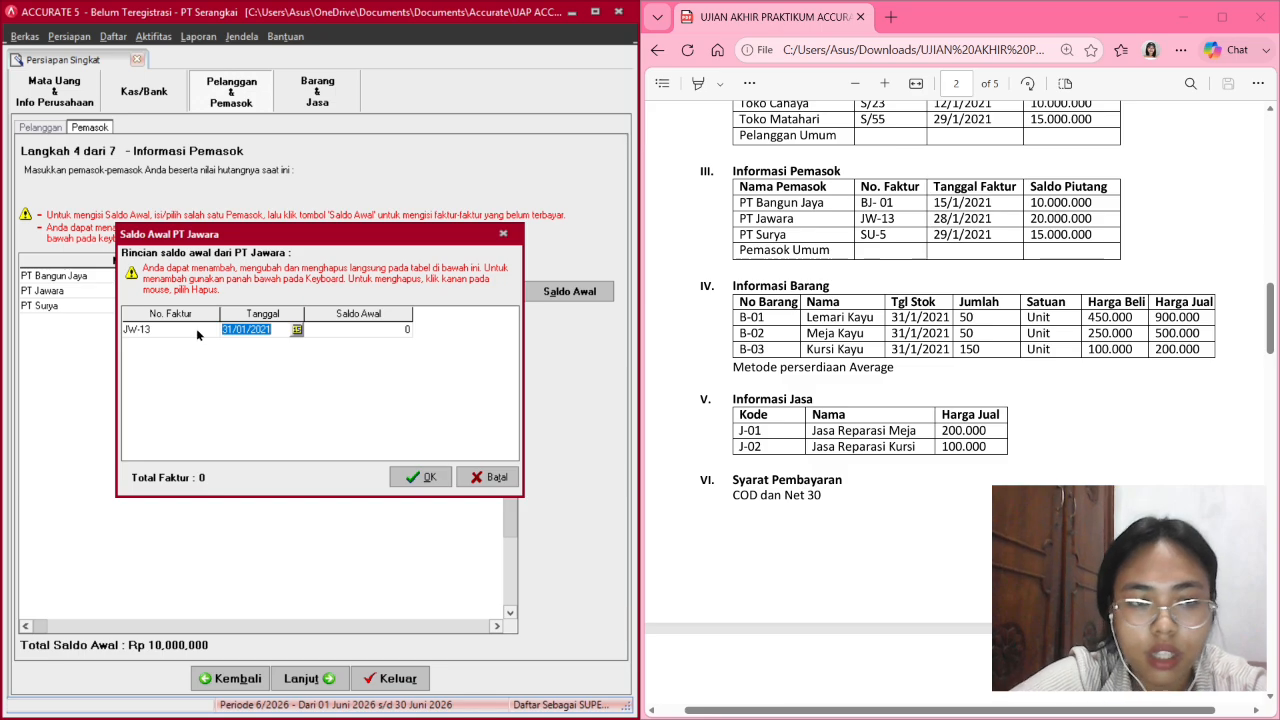
pyautogui.click(222, 329)
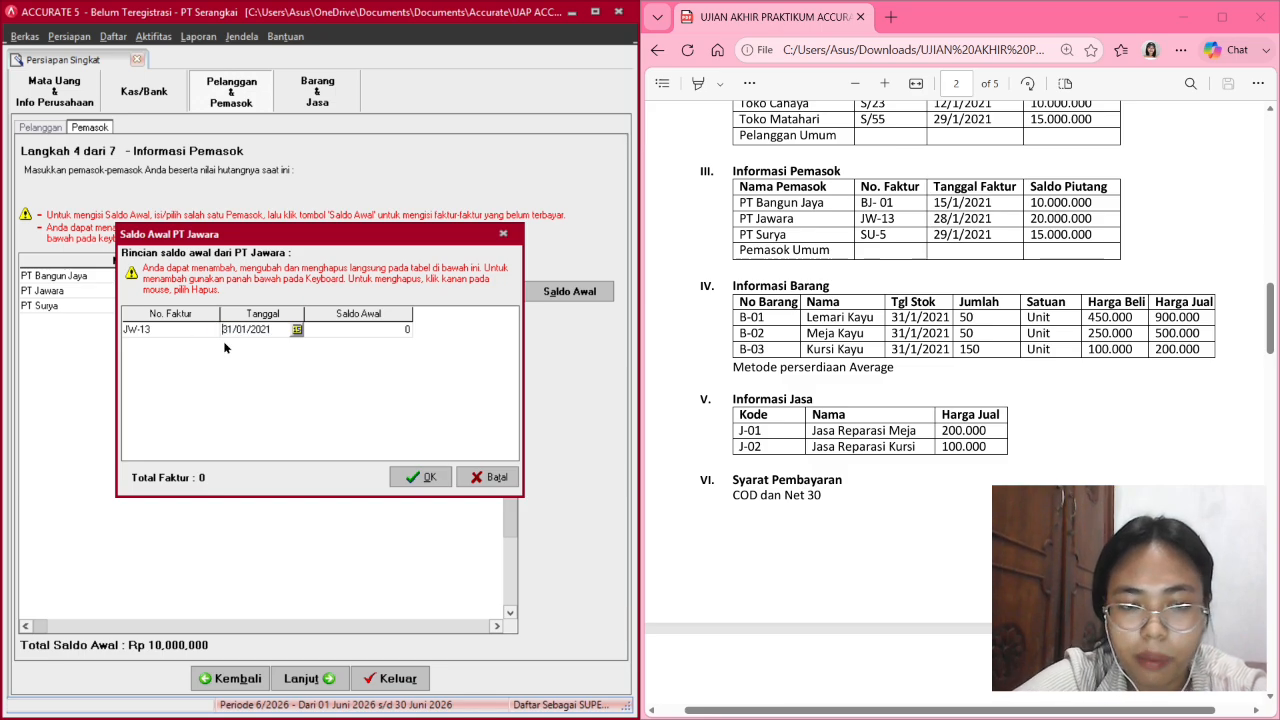
pyautogui.press('BackSpace')
pyautogui.press('BackSpace')
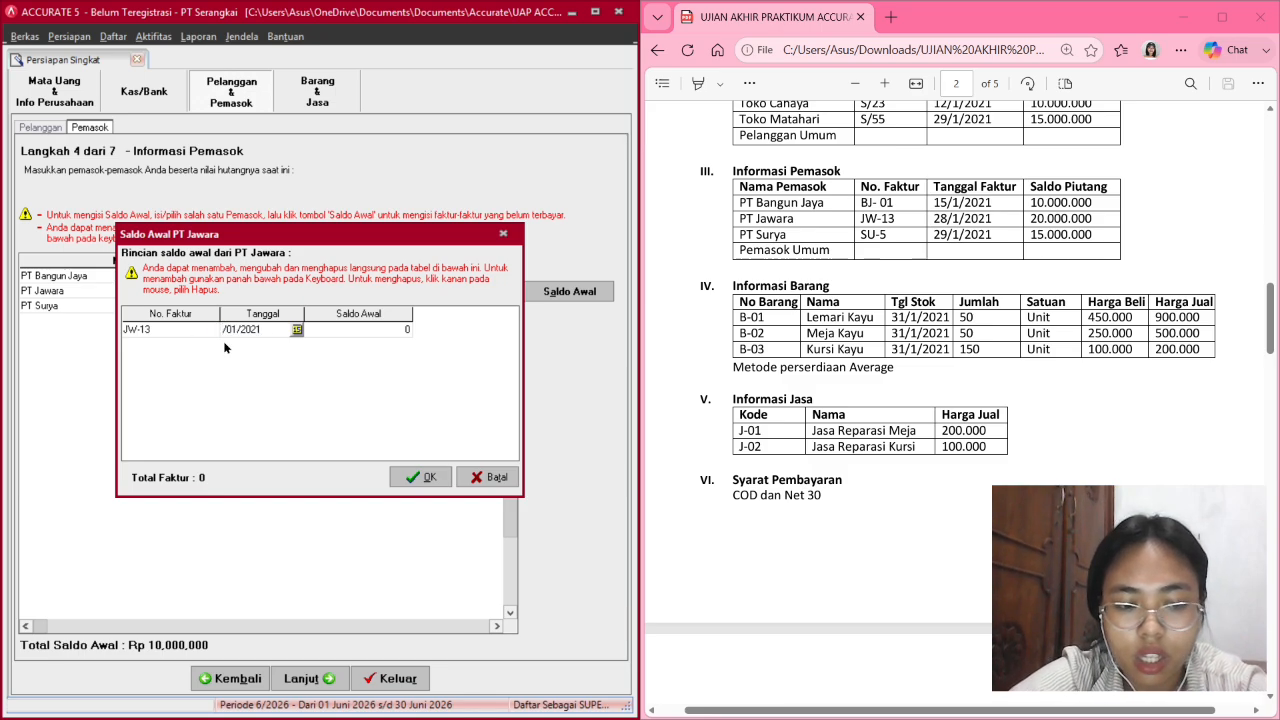
pyautogui.write('28')
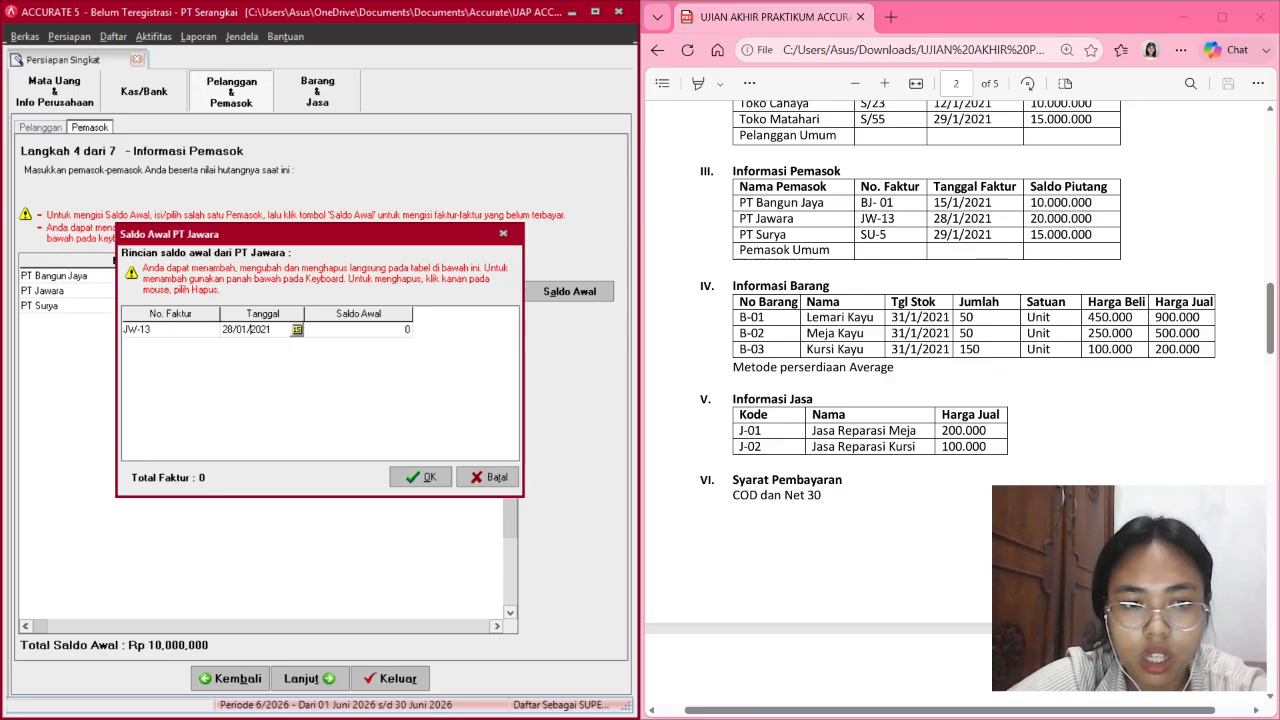
pyautogui.press('Right')
pyautogui.press('Right')
pyautogui.press('Right')
pyautogui.press('Right')
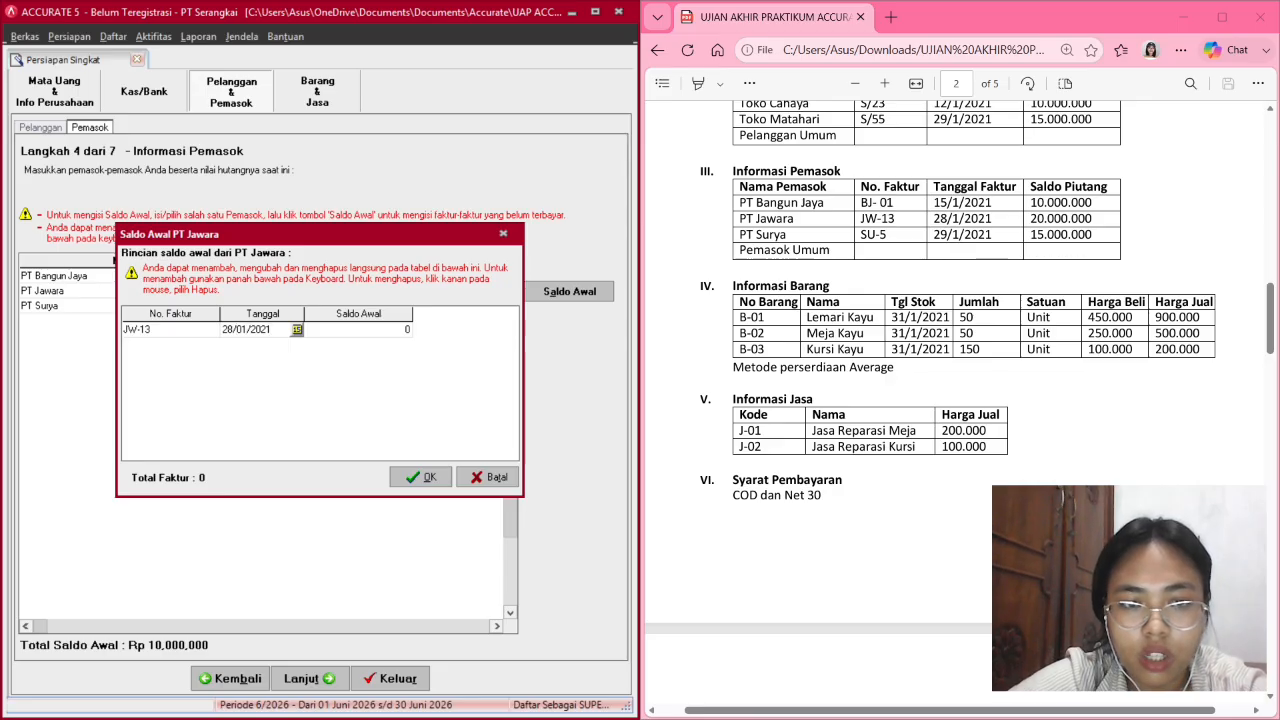
# Give JW-13 a 20,000,000 balance and verify its 28/01/2021 date.
pyautogui.click(335, 330)
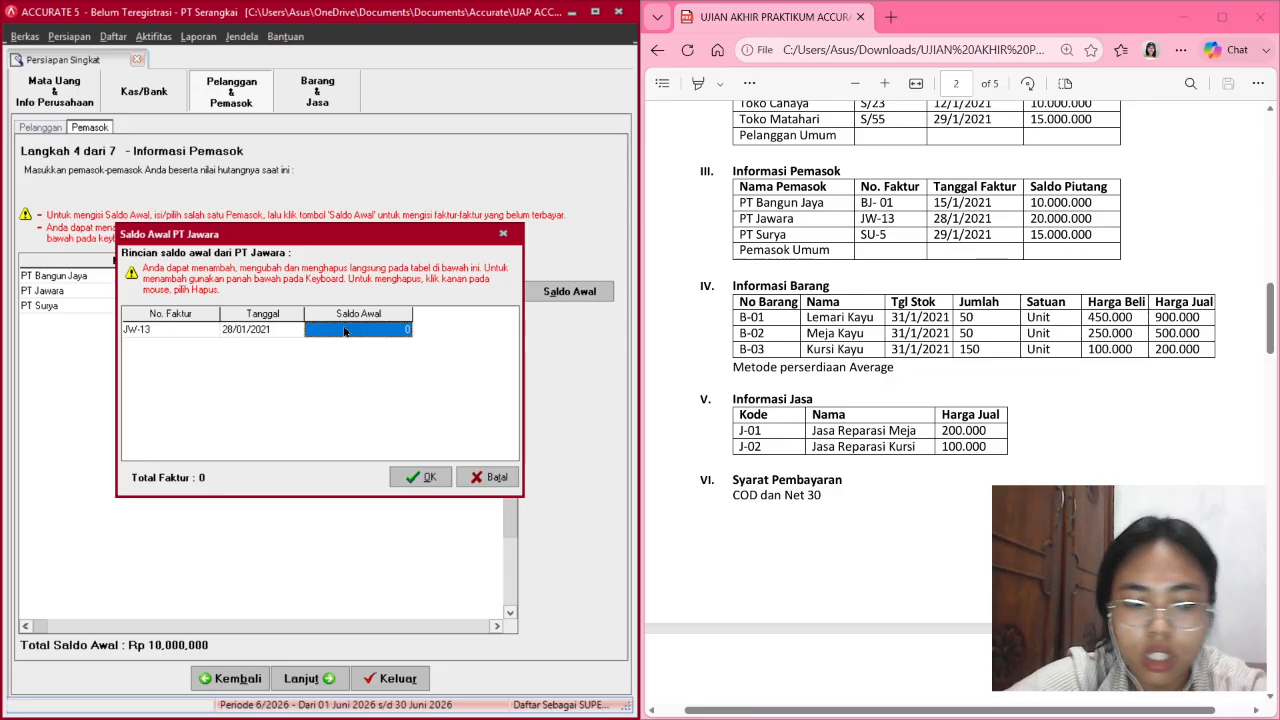
pyautogui.write('200')
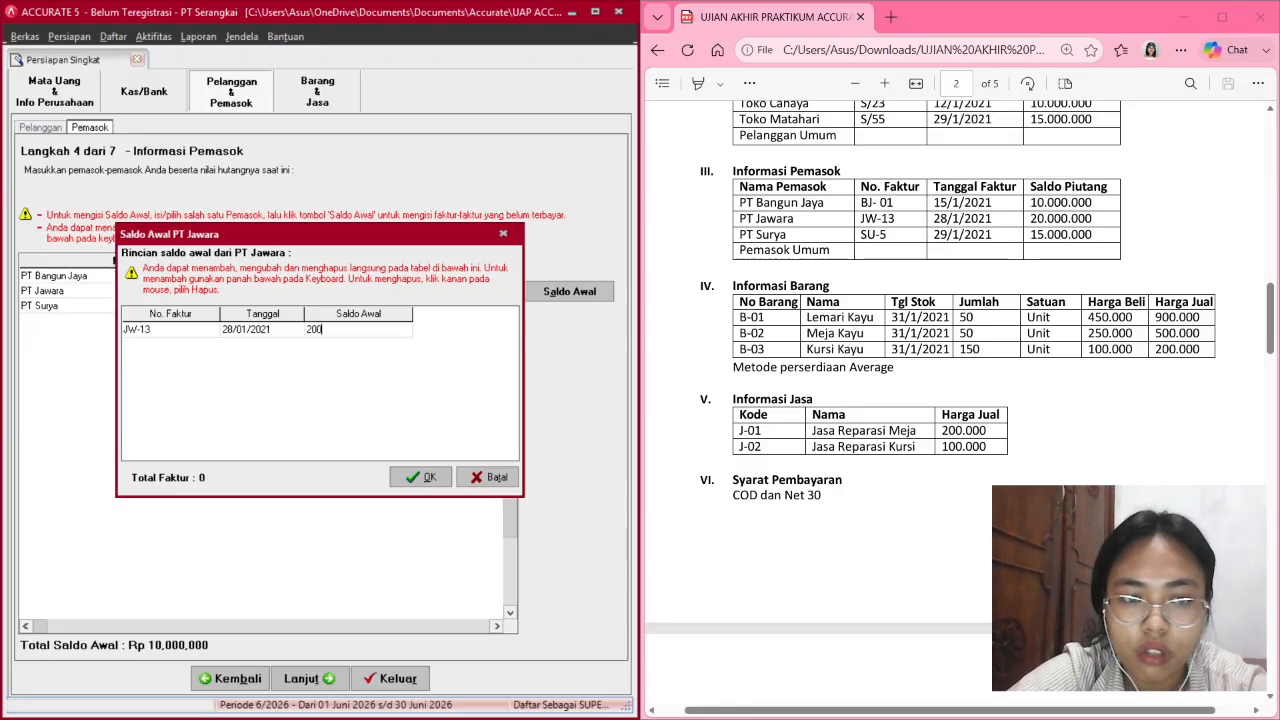
pyautogui.write('00000')
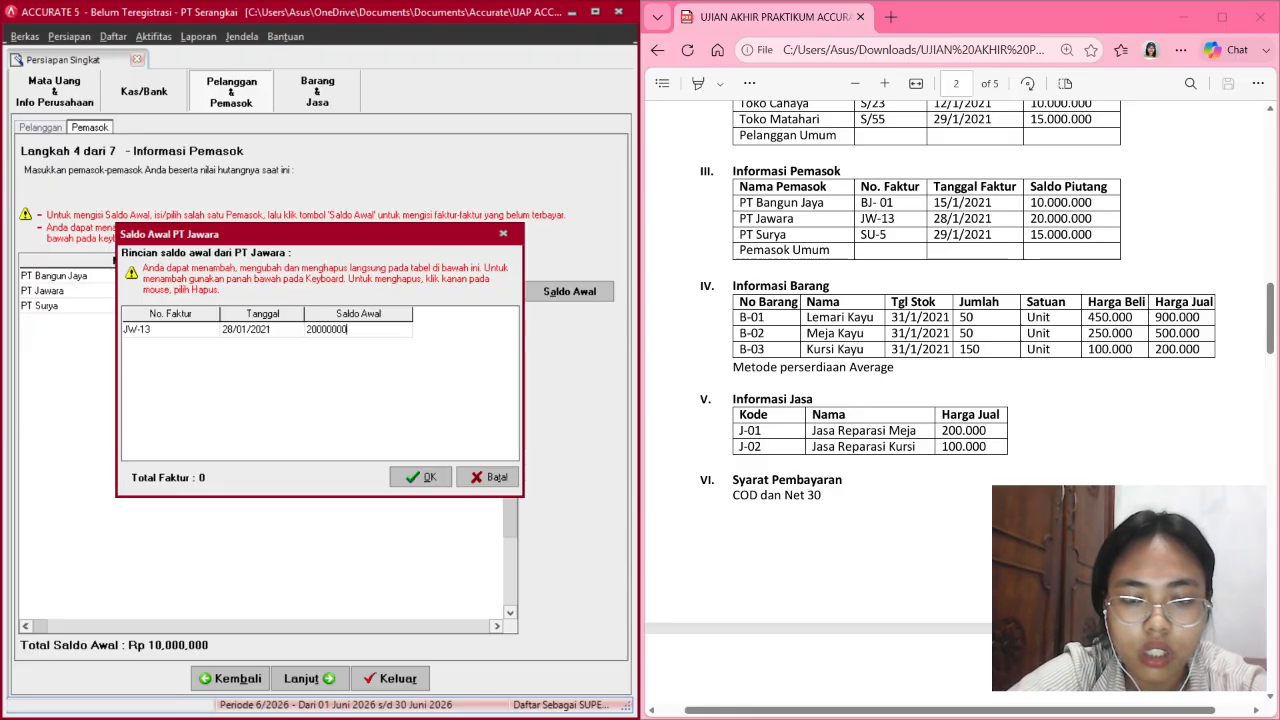
pyautogui.press('Return')
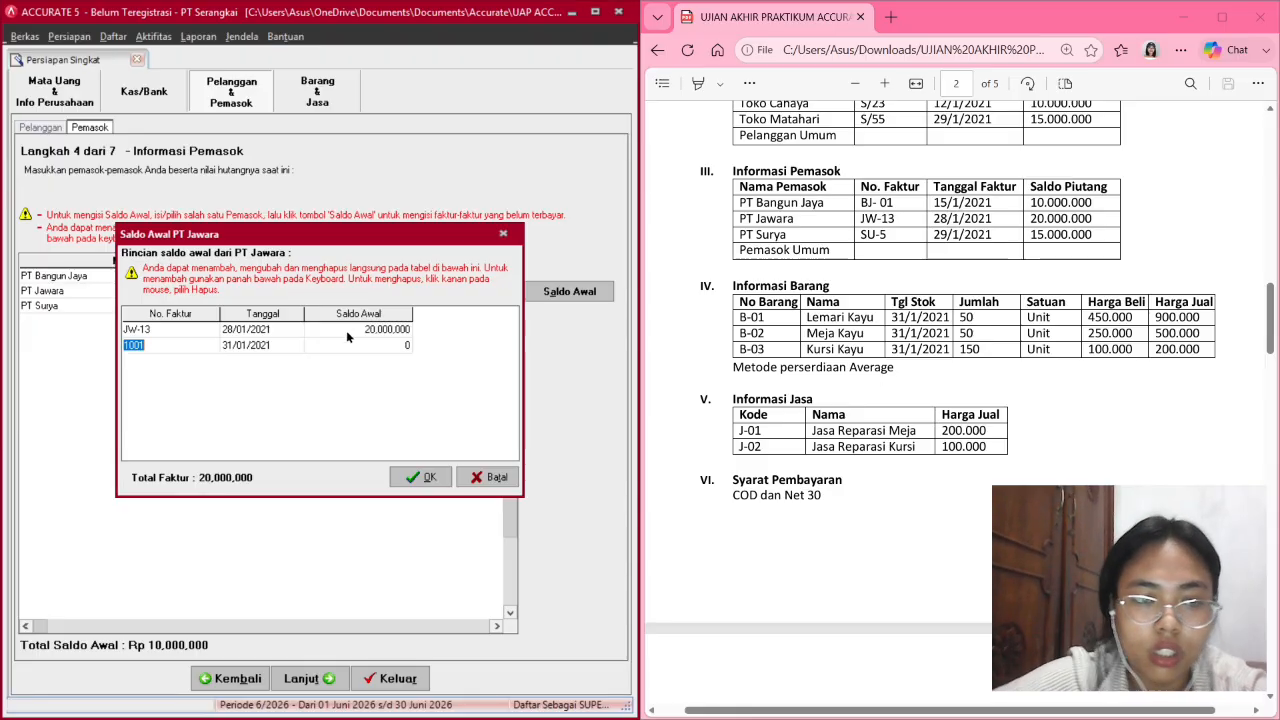
pyautogui.click(293, 330)
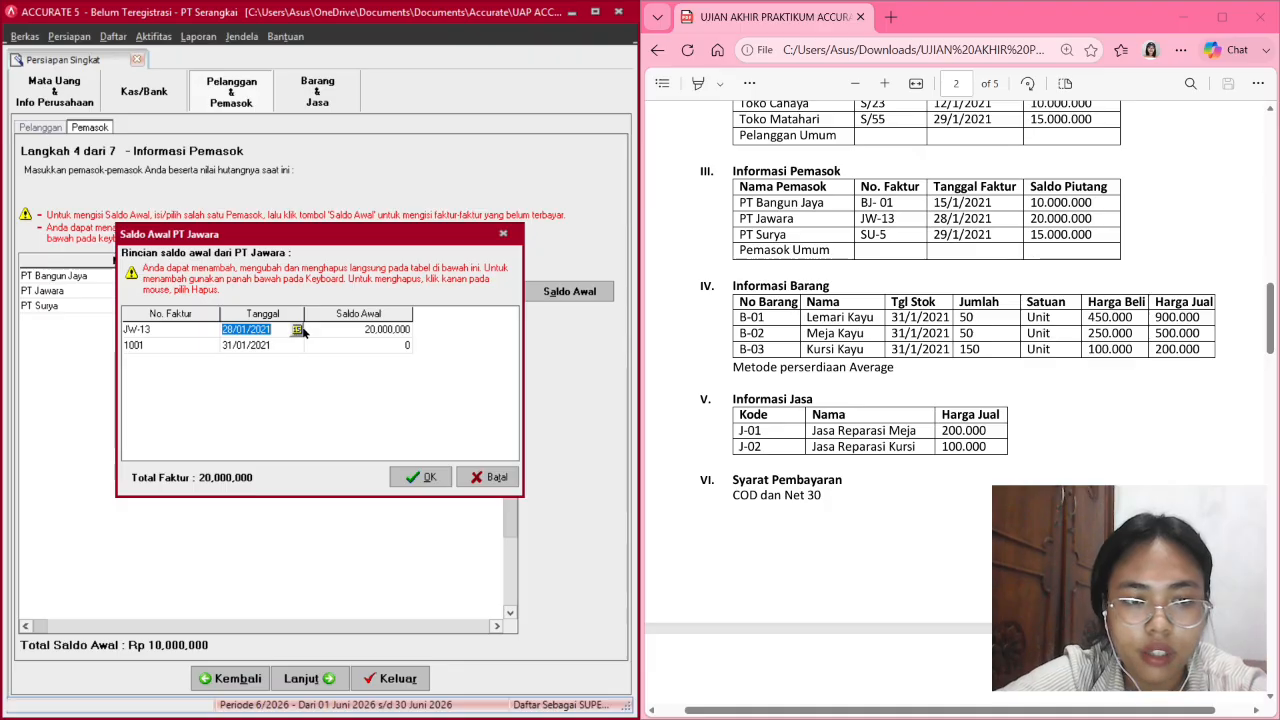
pyautogui.click(307, 331)
pyautogui.click(289, 333)
pyautogui.click(294, 332)
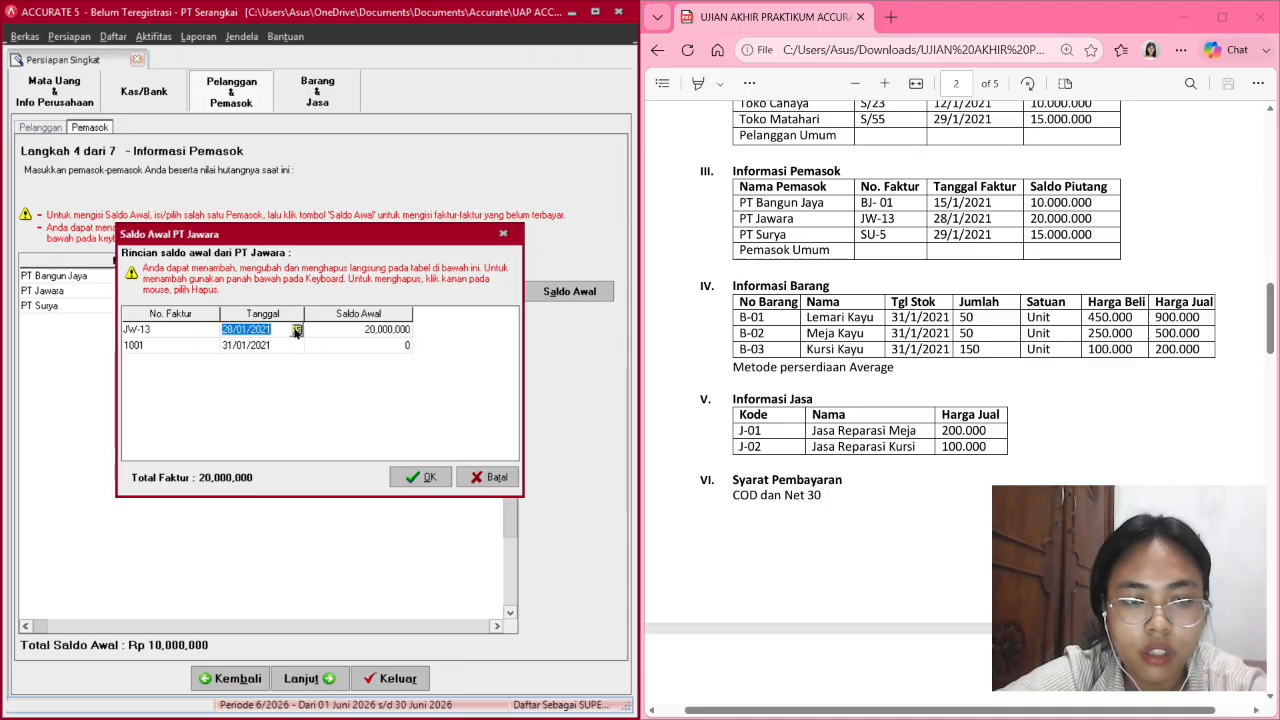
pyautogui.click(296, 330)
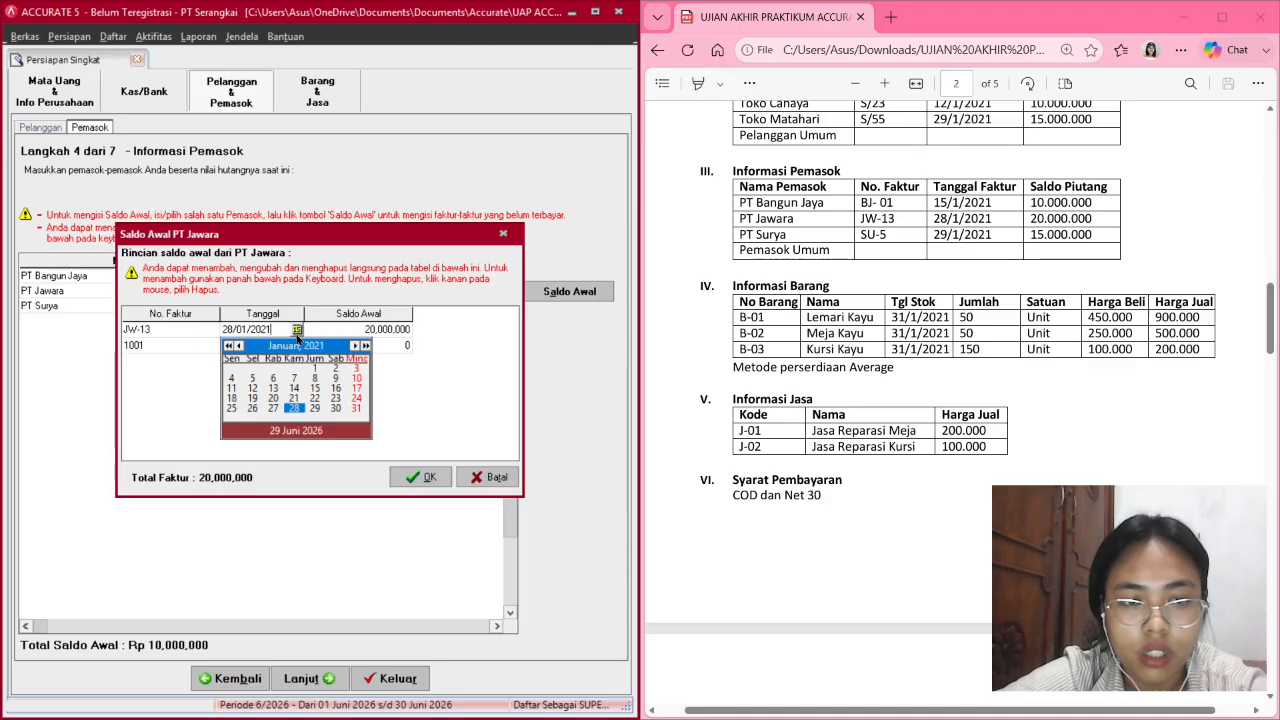
pyautogui.click(297, 337)
# Save PT Jawara's balance and enter PT Surya's invoice number SU-5.
pyautogui.click(420, 478)
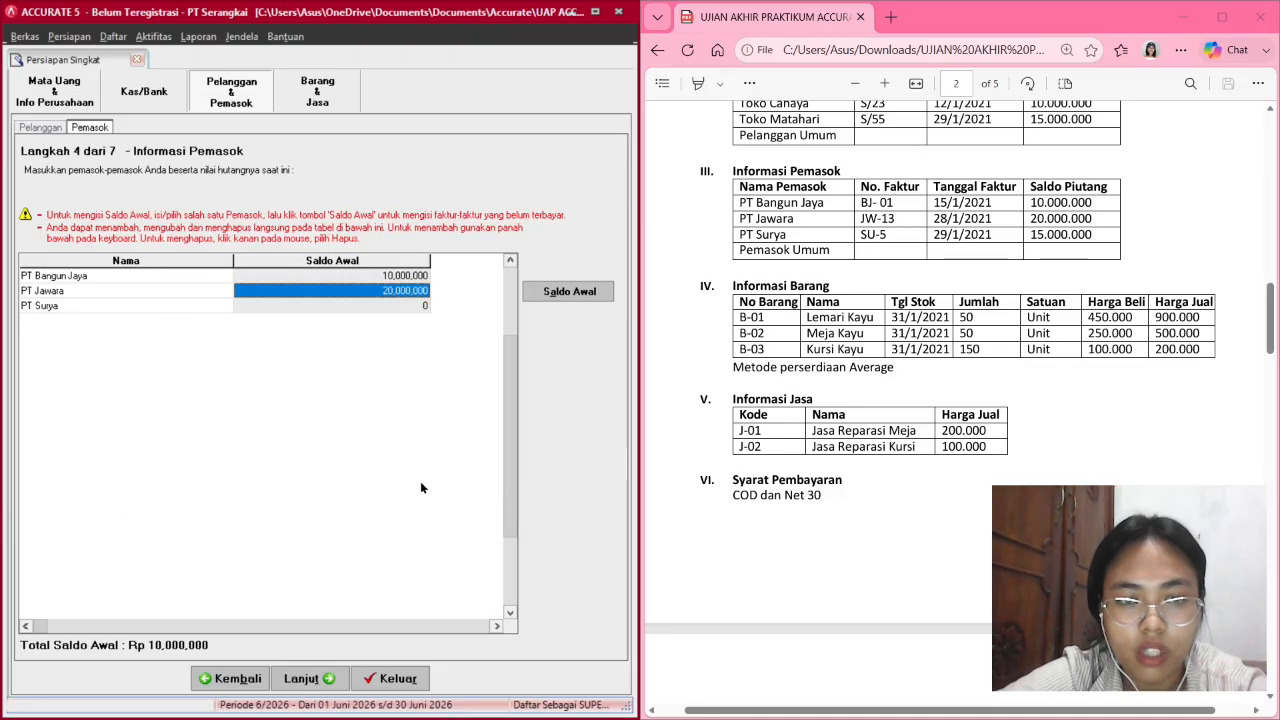
pyautogui.click(368, 302)
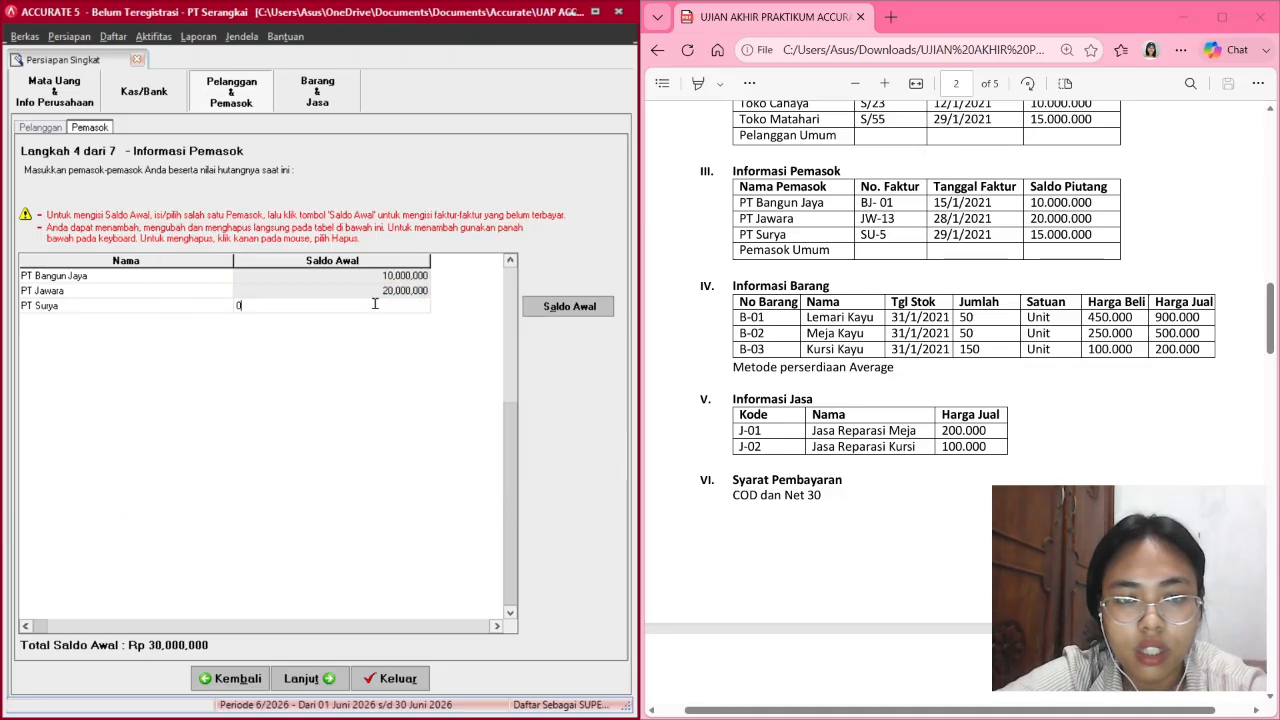
pyautogui.click(566, 307)
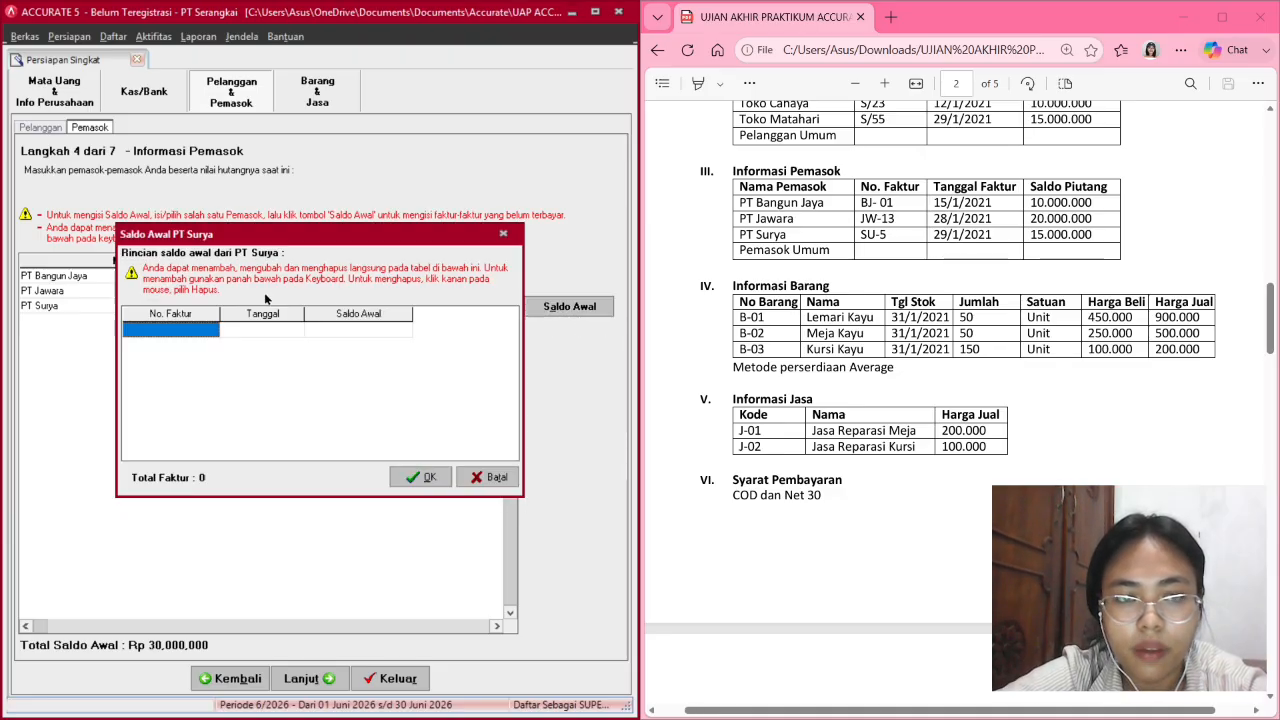
pyautogui.click(200, 331)
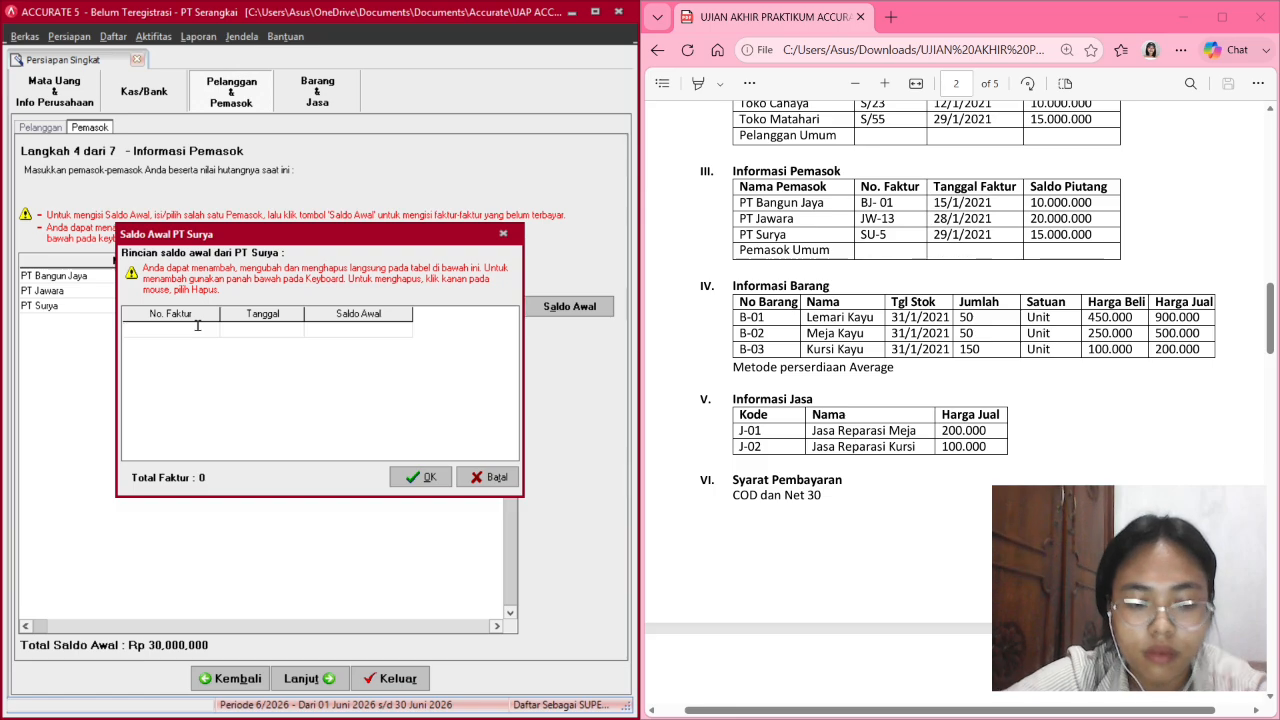
pyautogui.write('SU-5')
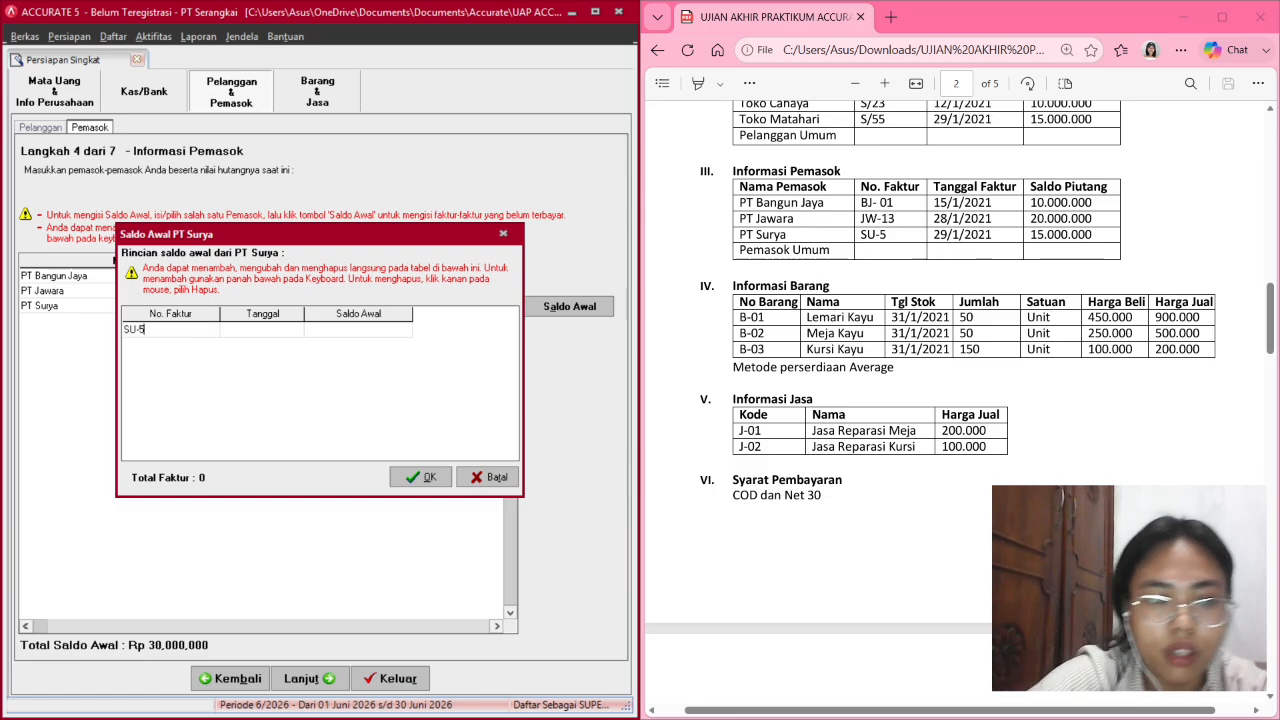
pyautogui.press('Tab')
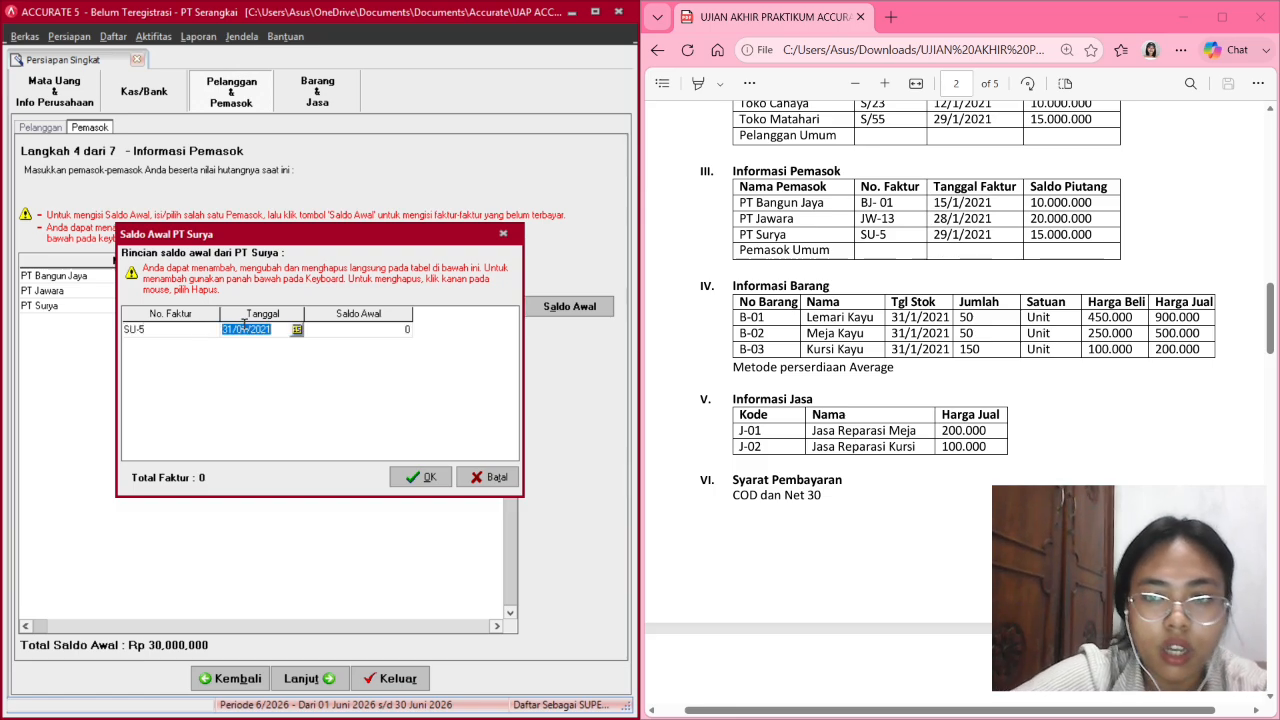
# Date SU-5 29/01/2021 with a 15,000,000 balance and confirm it.
pyautogui.click(233, 330)
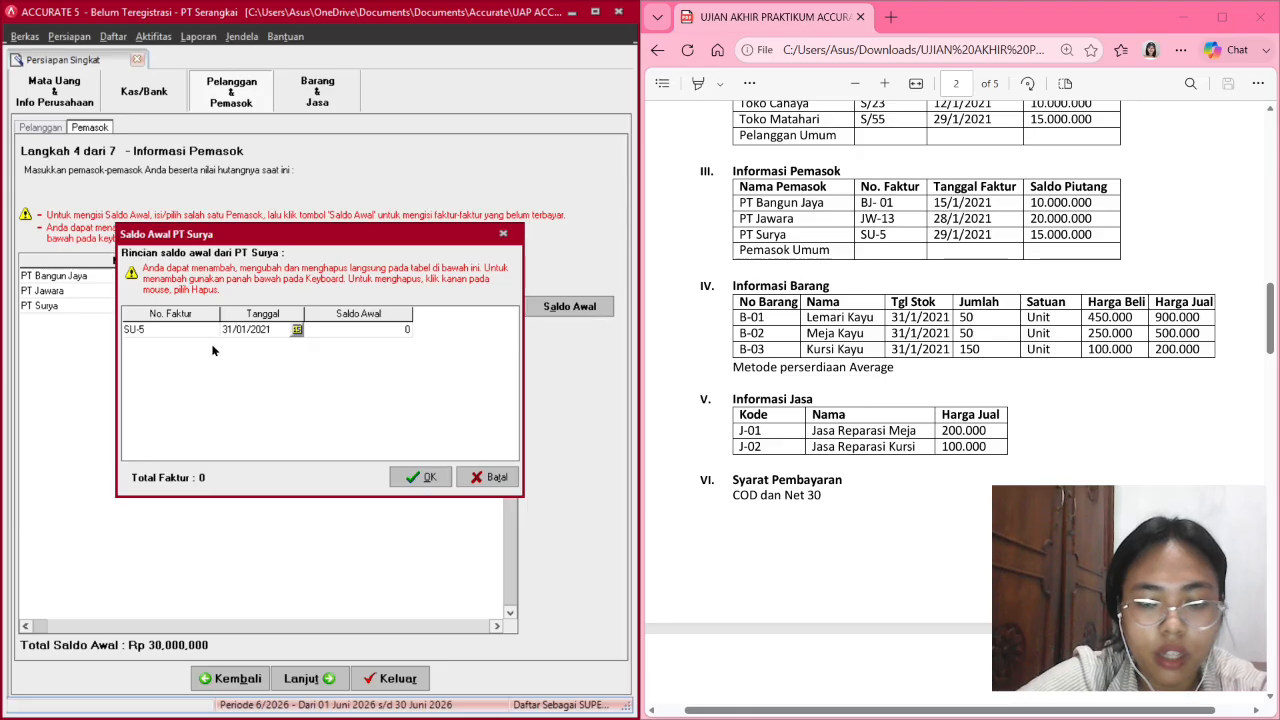
pyautogui.press('BackSpace')
pyautogui.press('BackSpace')
pyautogui.write('29')
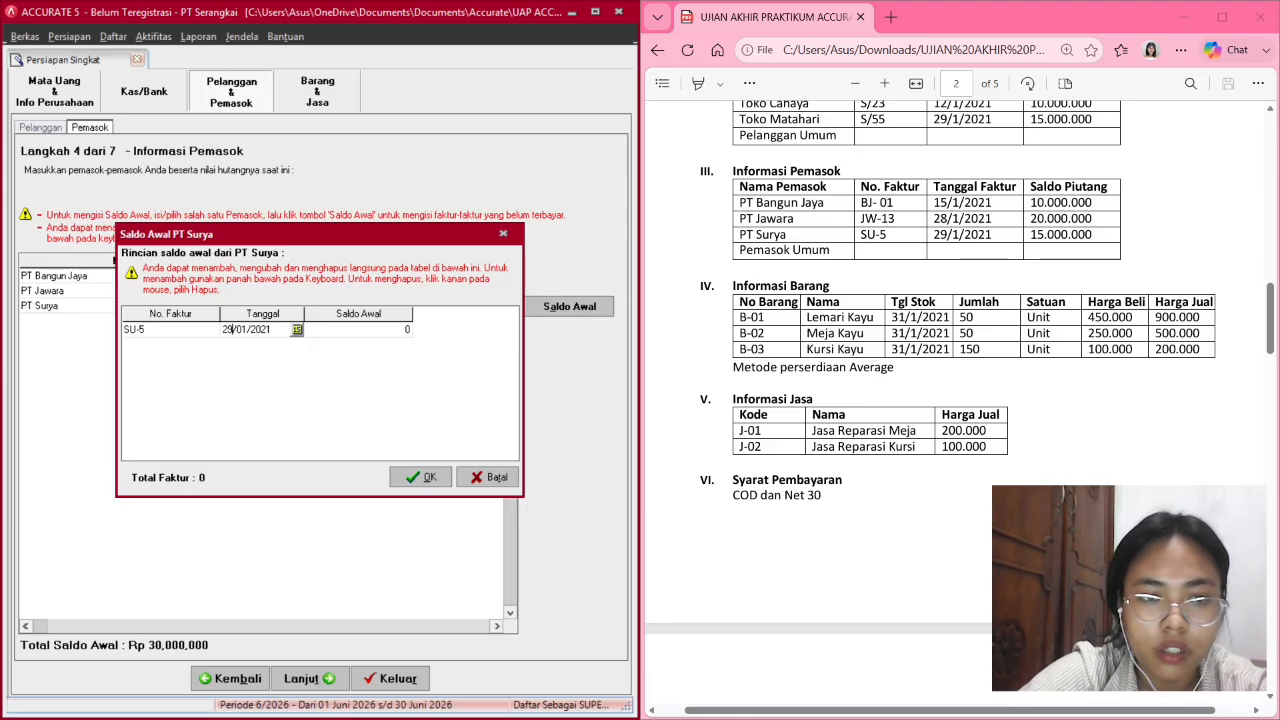
pyautogui.press('Tab')
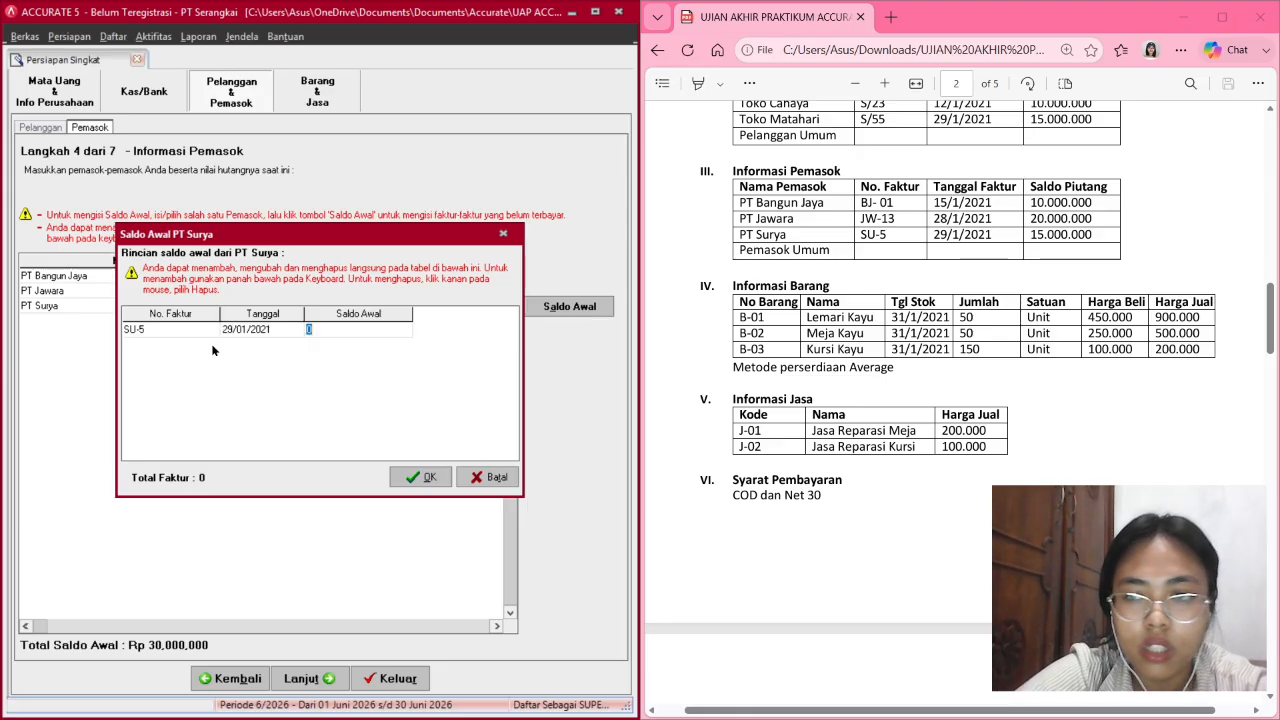
pyautogui.write('15')
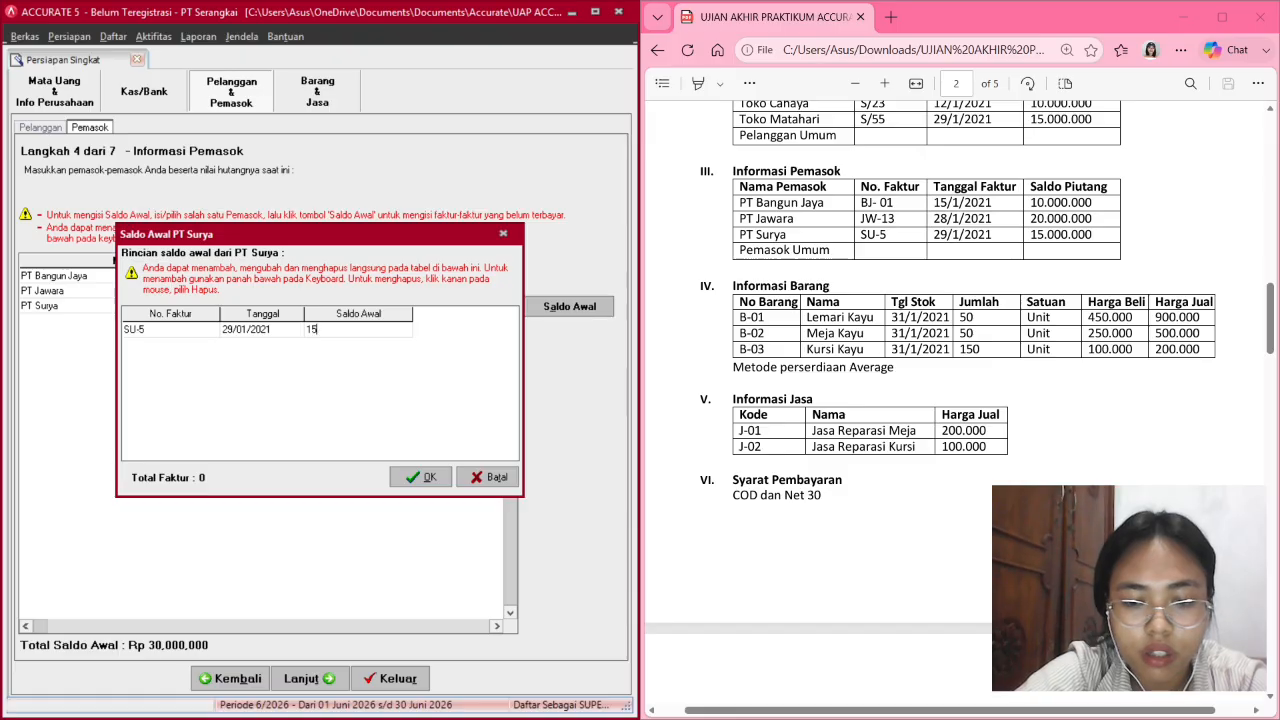
pyautogui.write('00000')
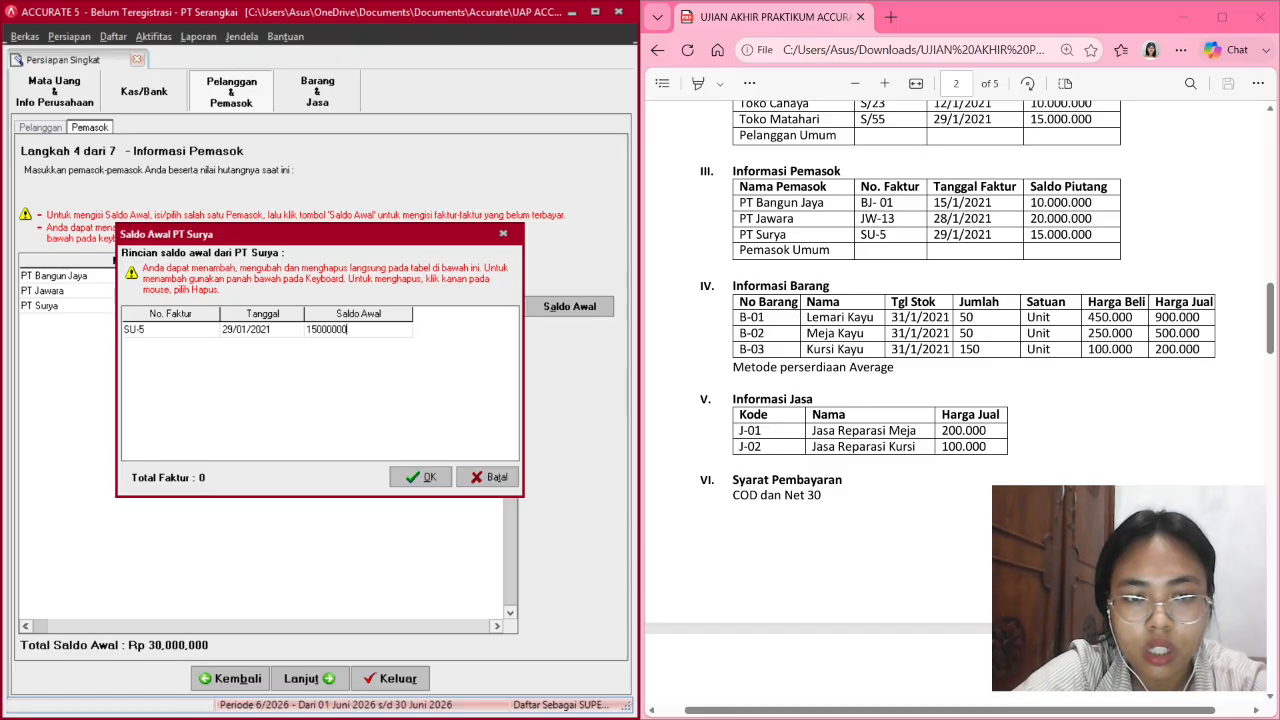
pyautogui.press('Down')
pyautogui.click(421, 477)
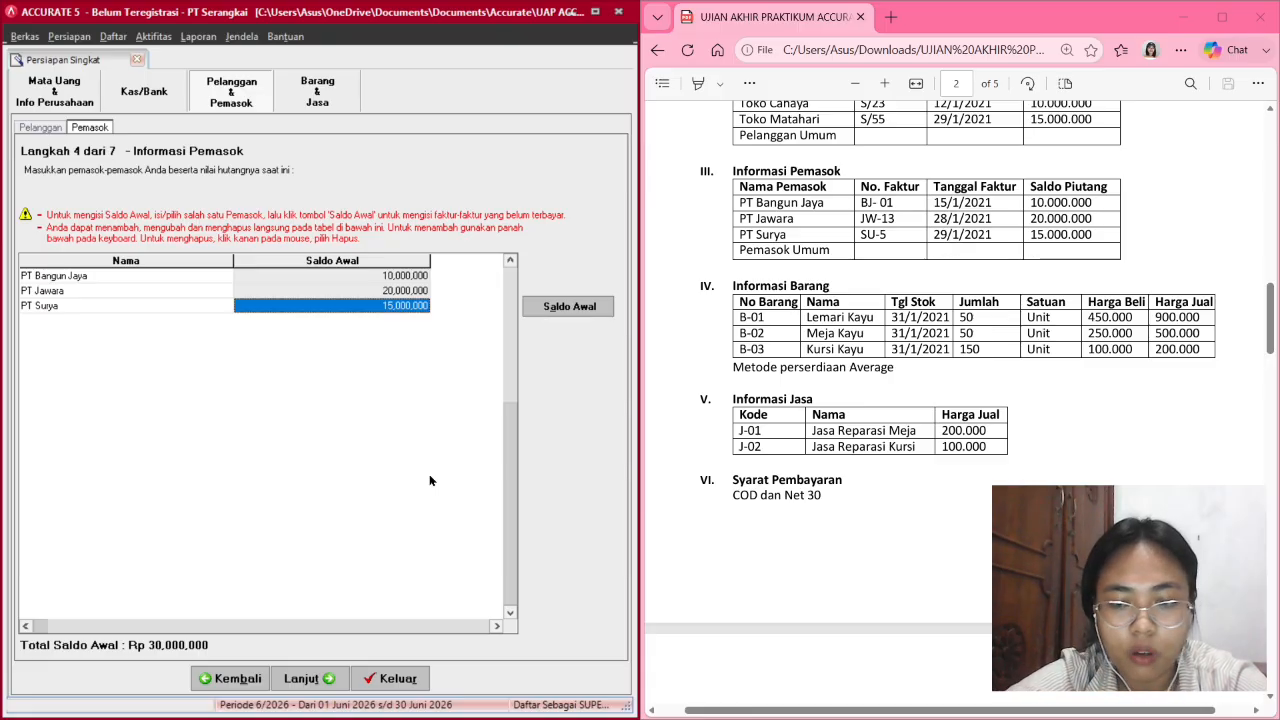
pyautogui.press('Down')
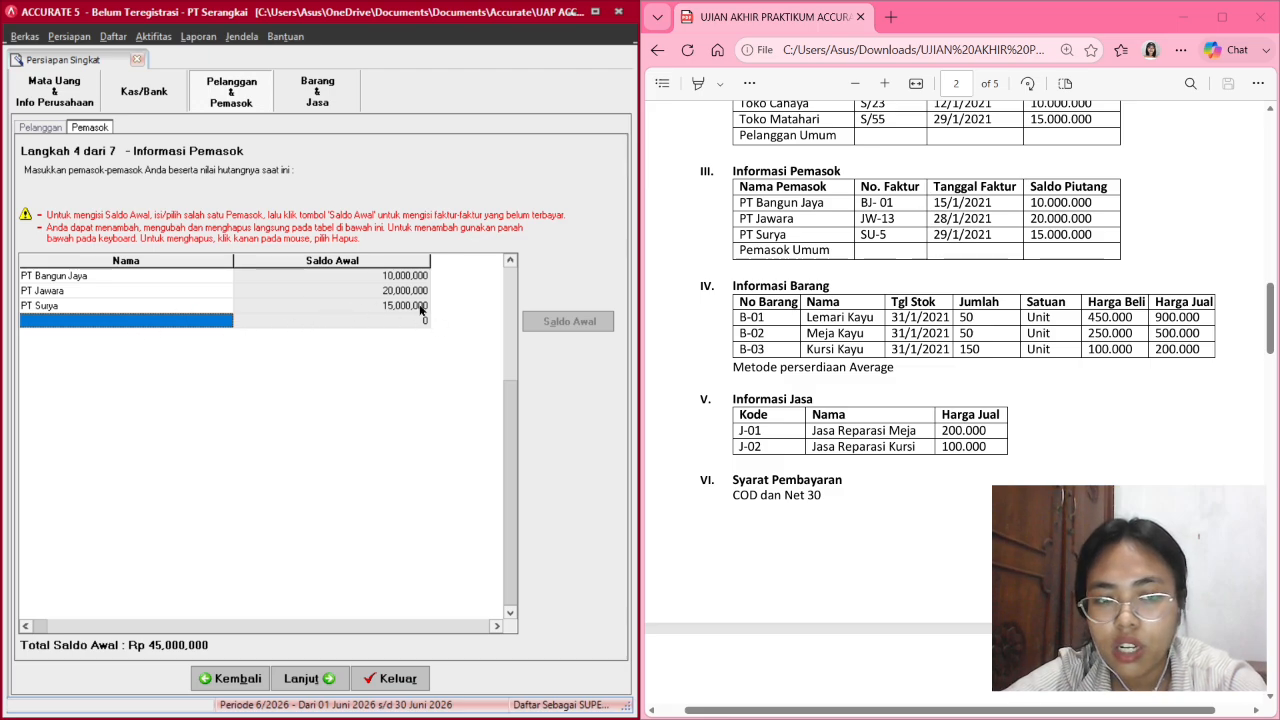
# Discard the blank supplier row and review PT Bangun Jaya's invoice breakdown.
pyautogui.click(360, 291)
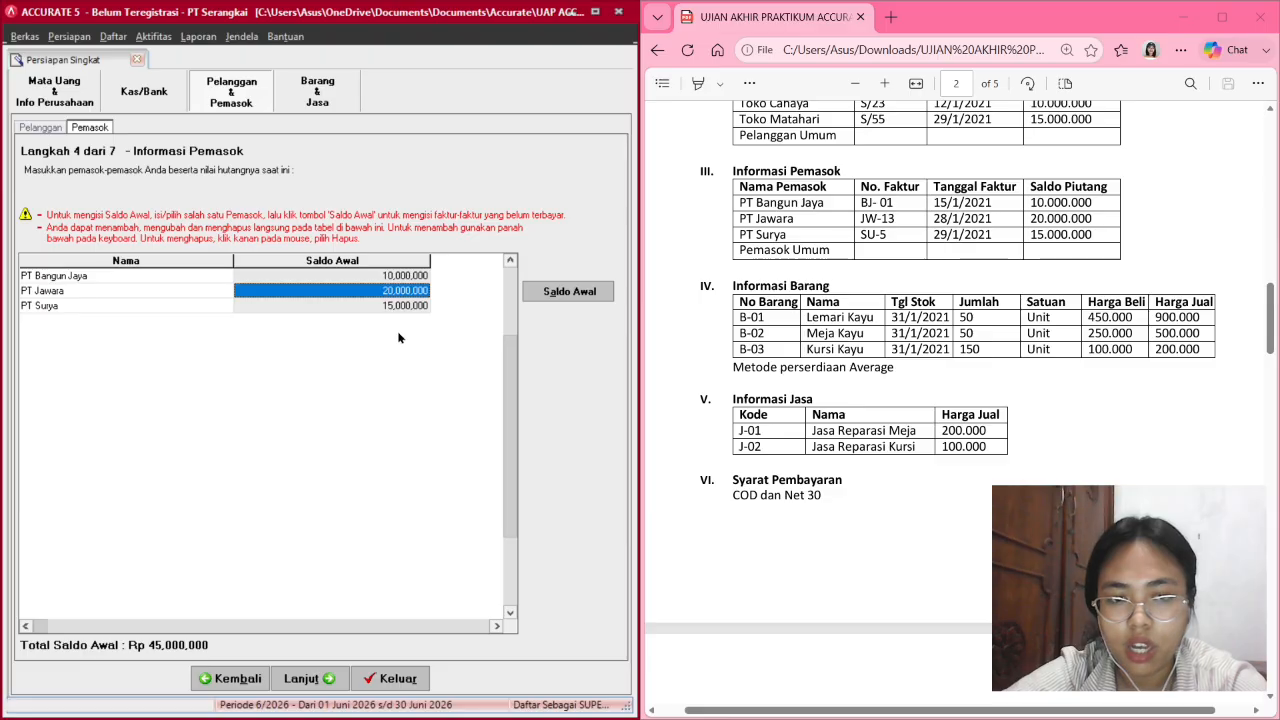
pyautogui.doubleClick(411, 297)
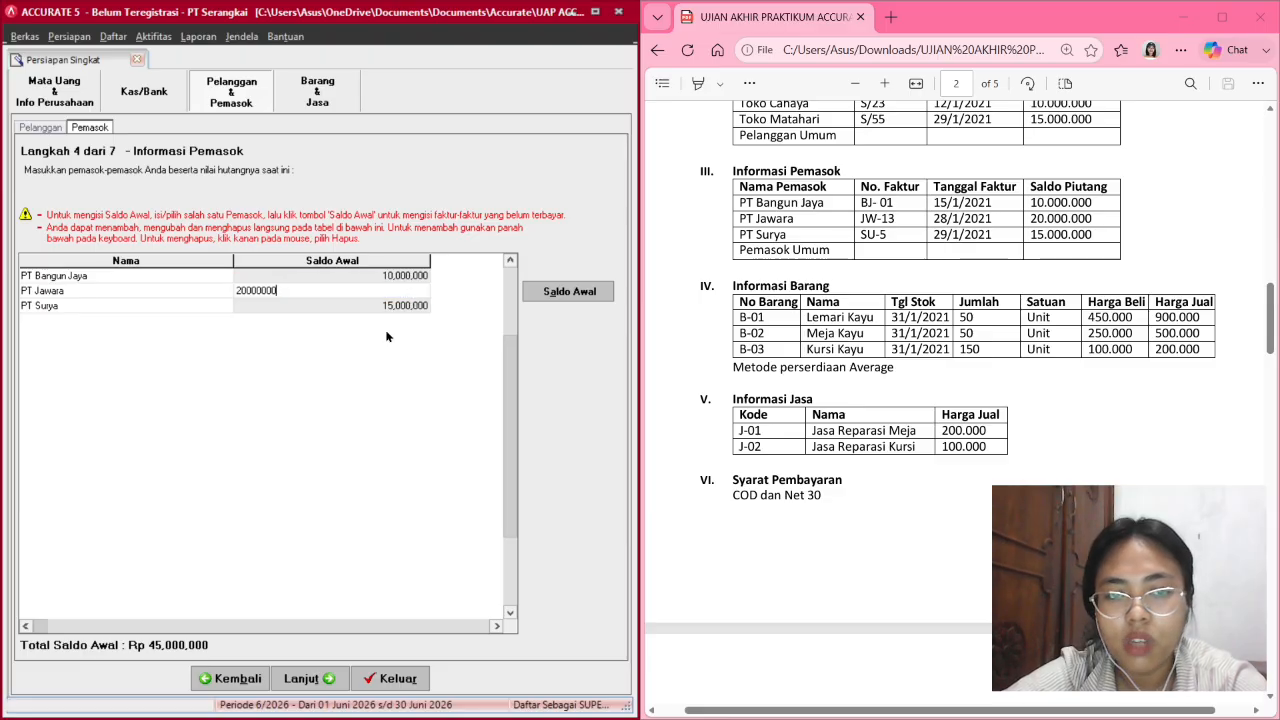
pyautogui.click(415, 281)
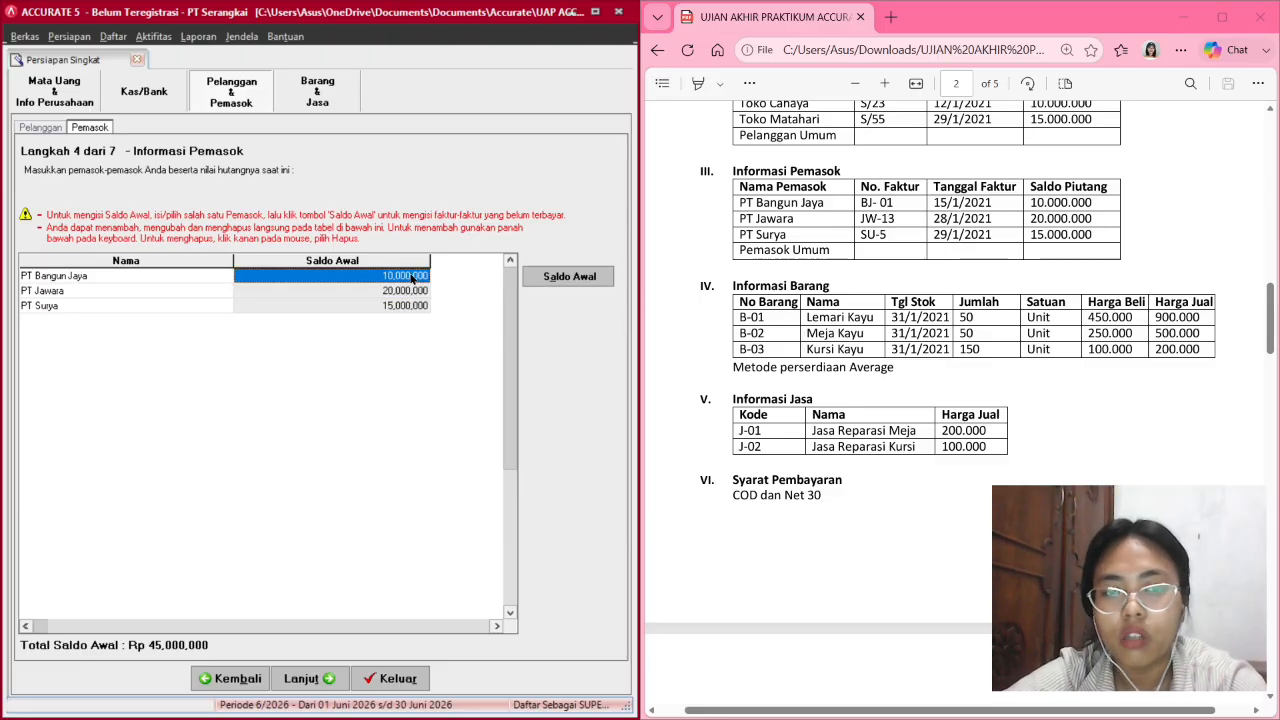
pyautogui.click(584, 278)
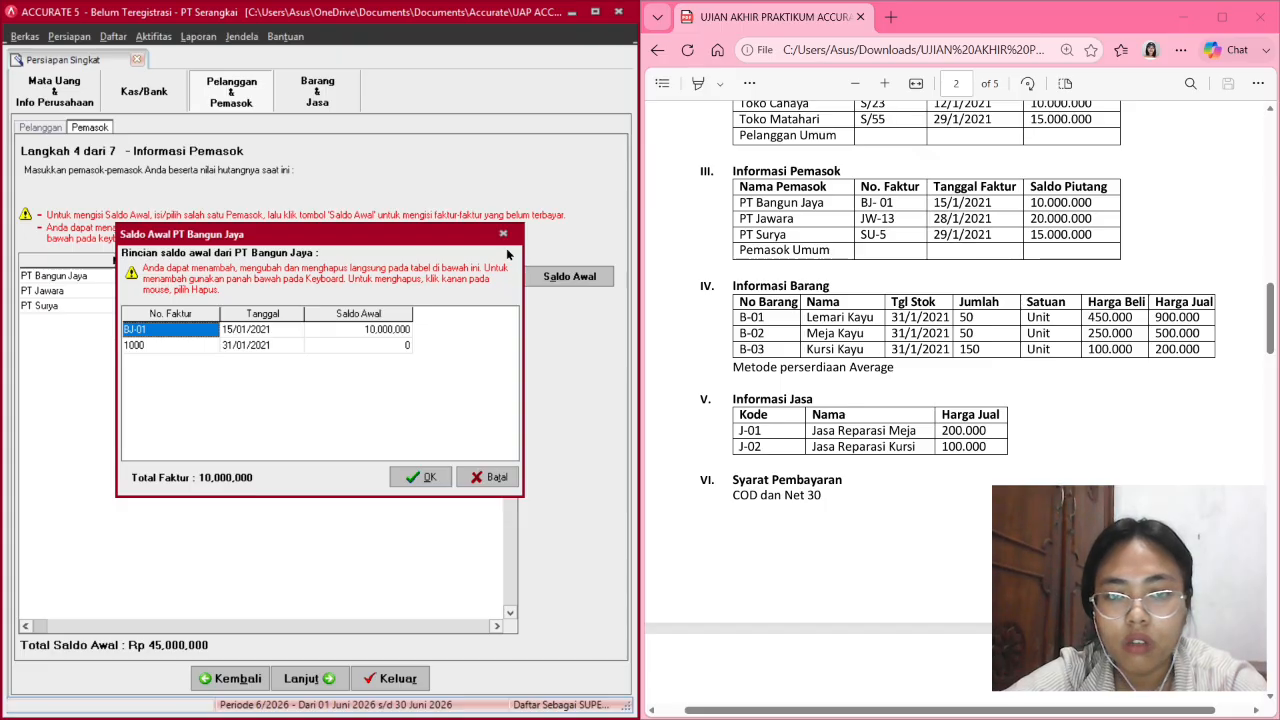
pyautogui.click(504, 233)
# Review the invoice breakdowns for PT Jawara and PT Surya.
pyautogui.click(392, 290)
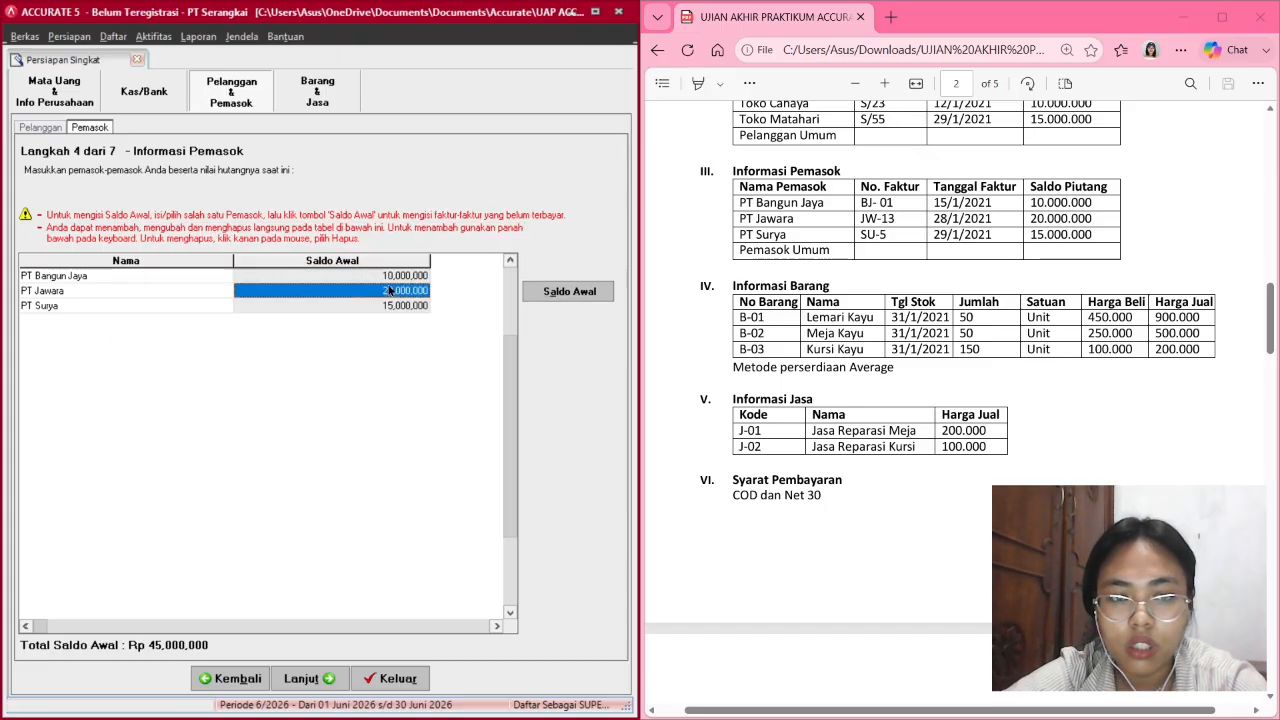
pyautogui.click(566, 291)
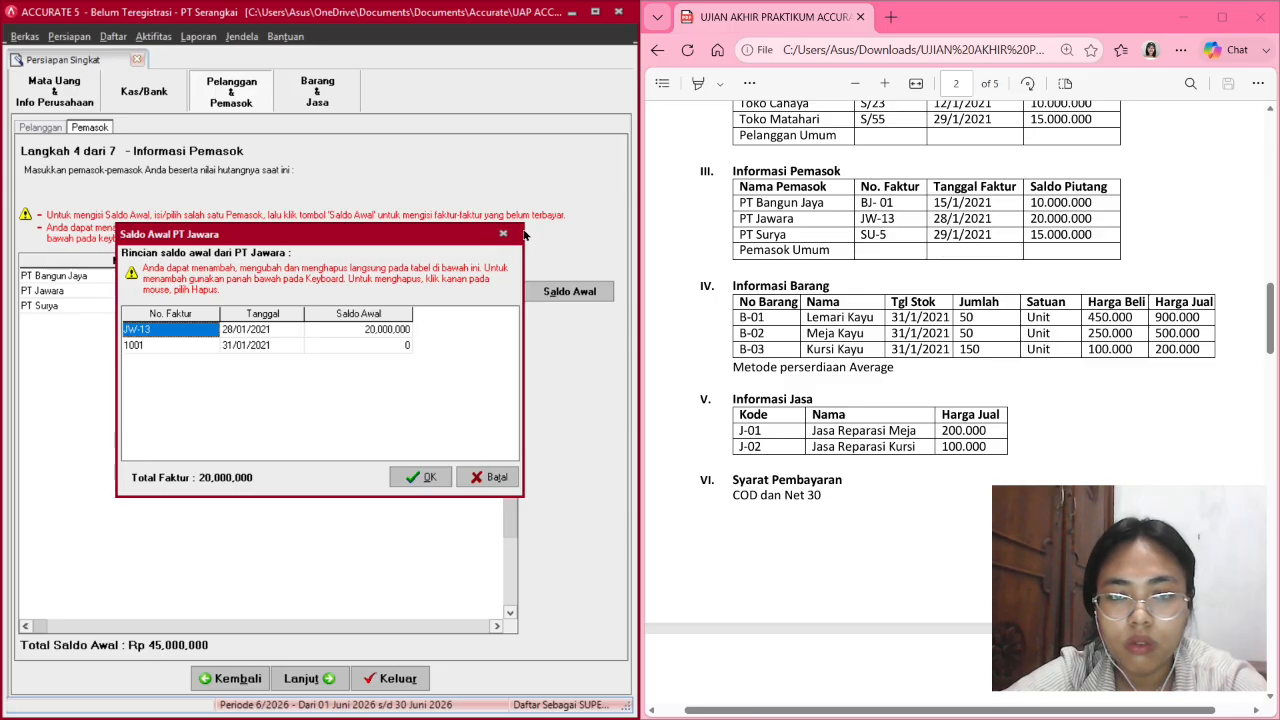
pyautogui.click(505, 234)
pyautogui.click(410, 305)
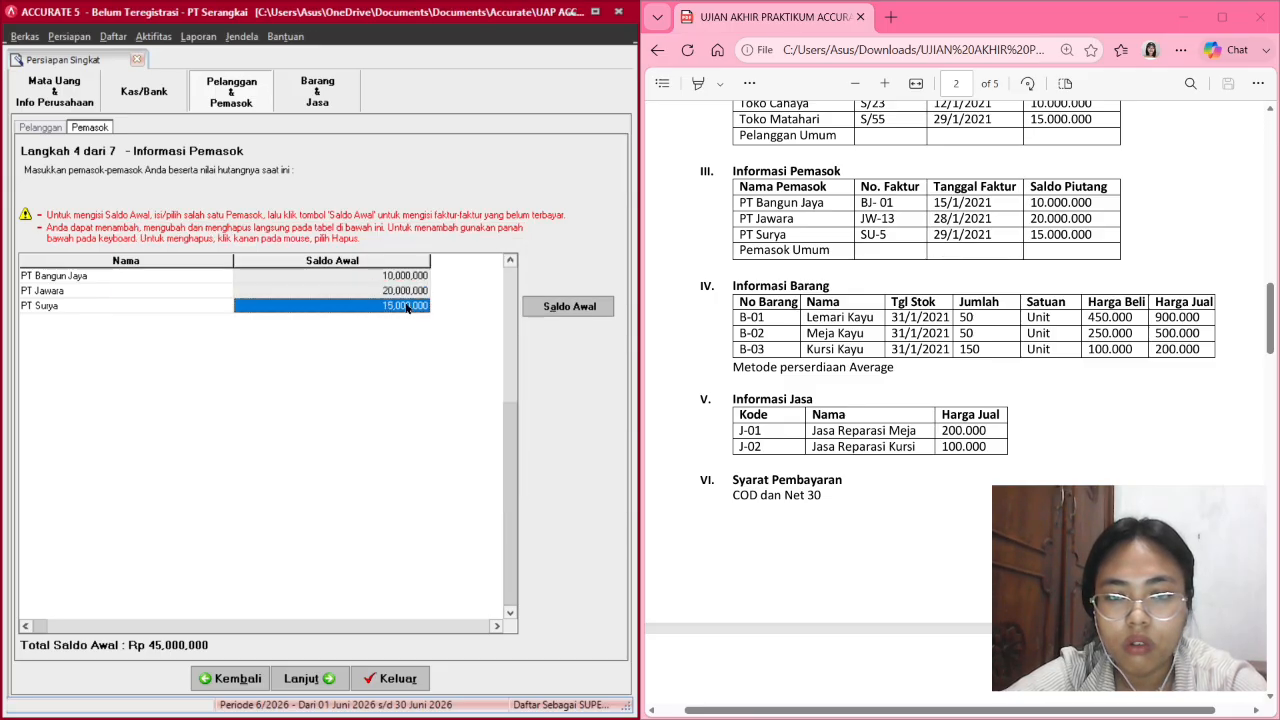
pyautogui.click(566, 304)
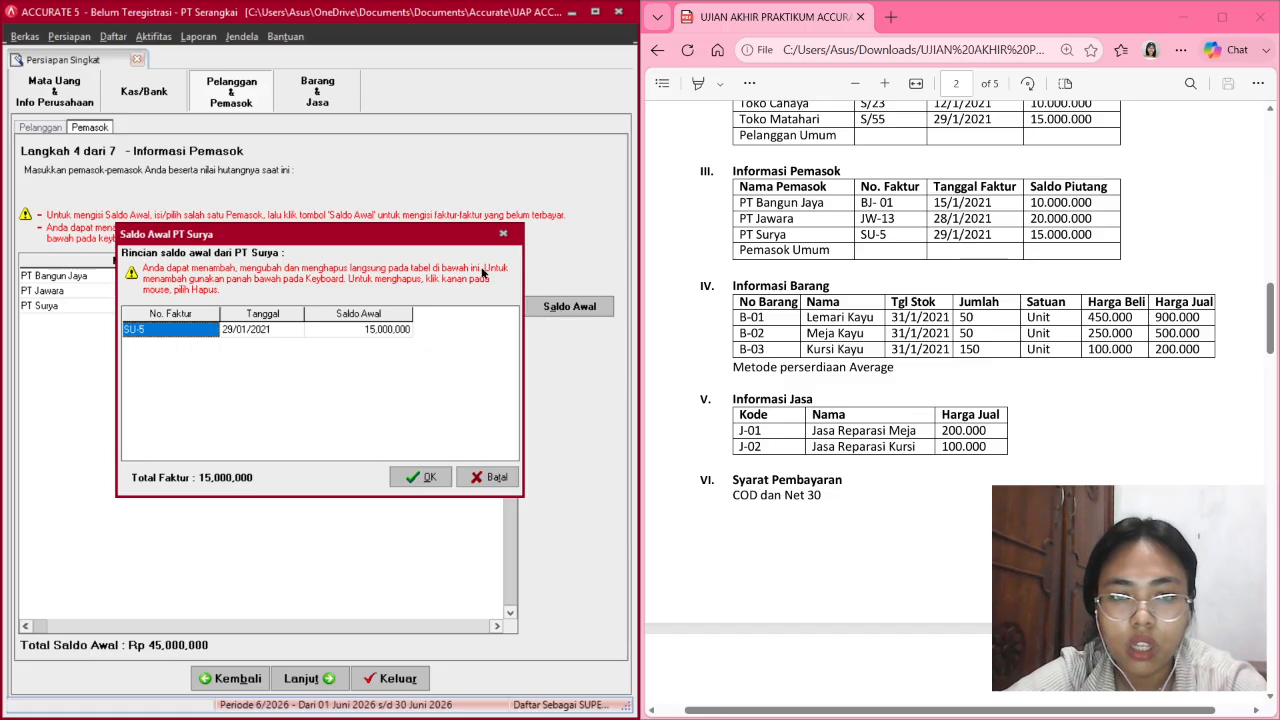
pyautogui.click(504, 233)
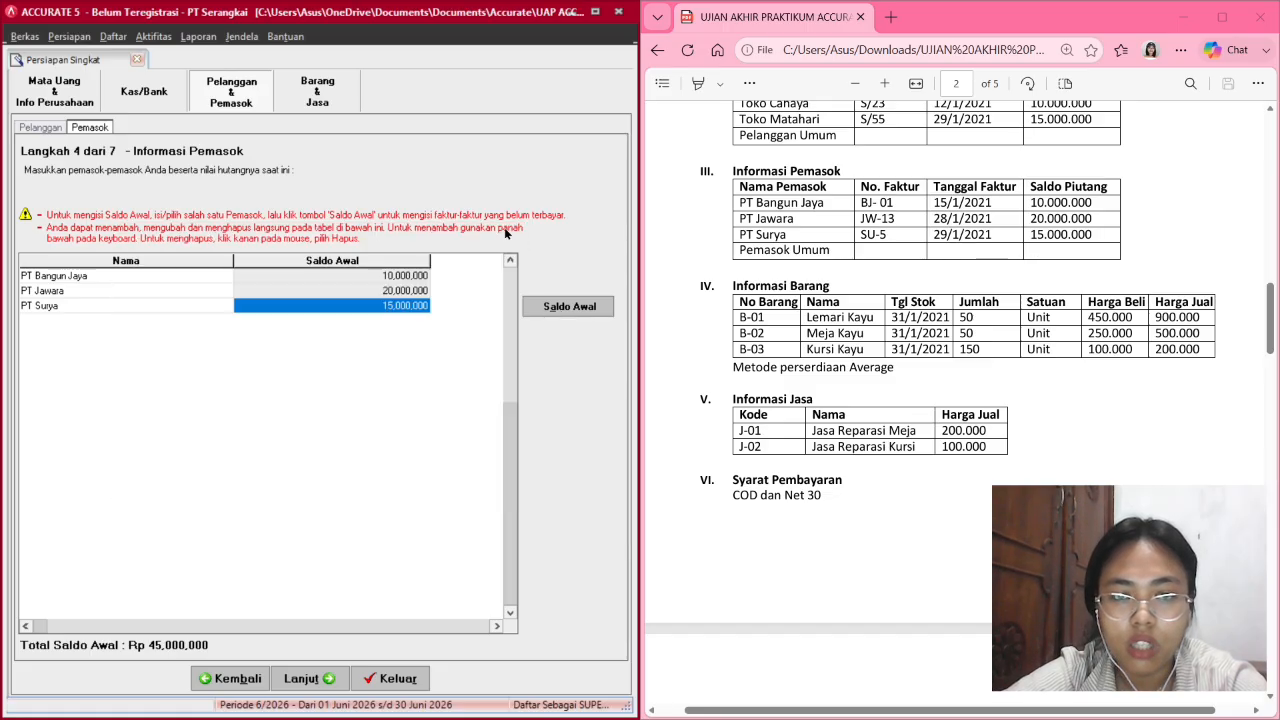
# Move on to step 5 of 7 and keep the Rata-rata (average) inventory method.
pyautogui.click(316, 676)
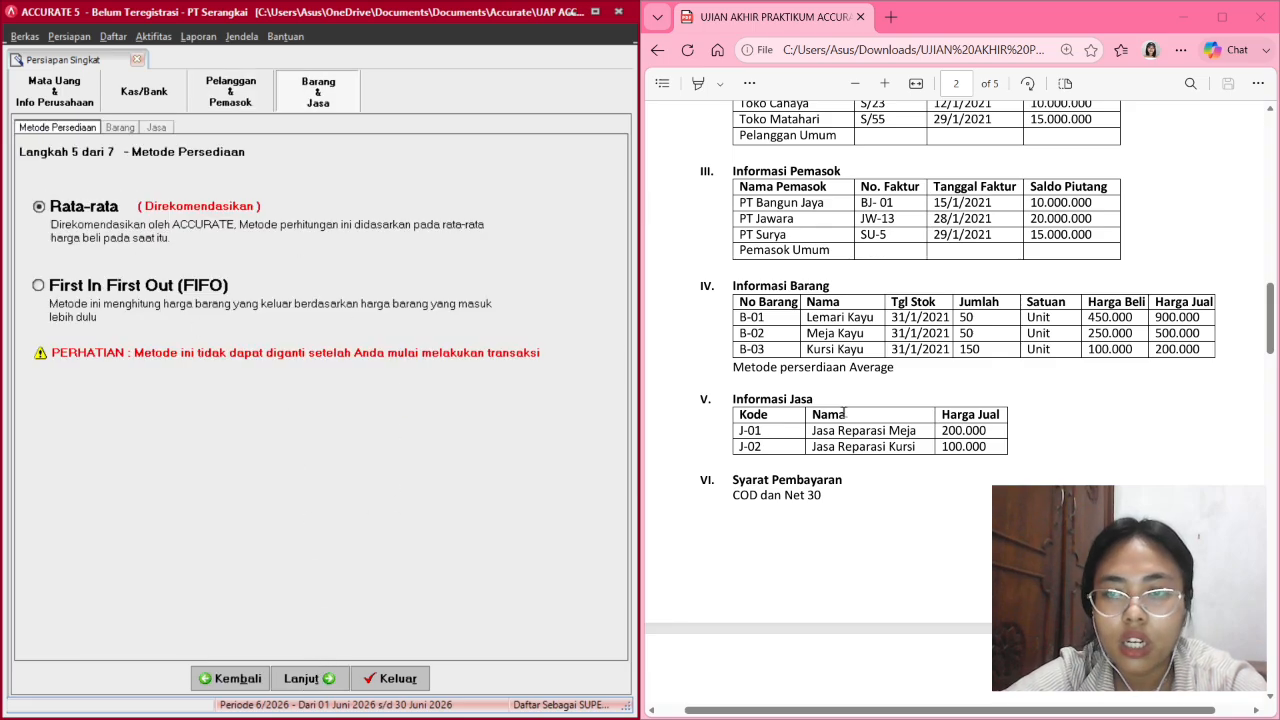
pyautogui.scroll(10, 843, 411)
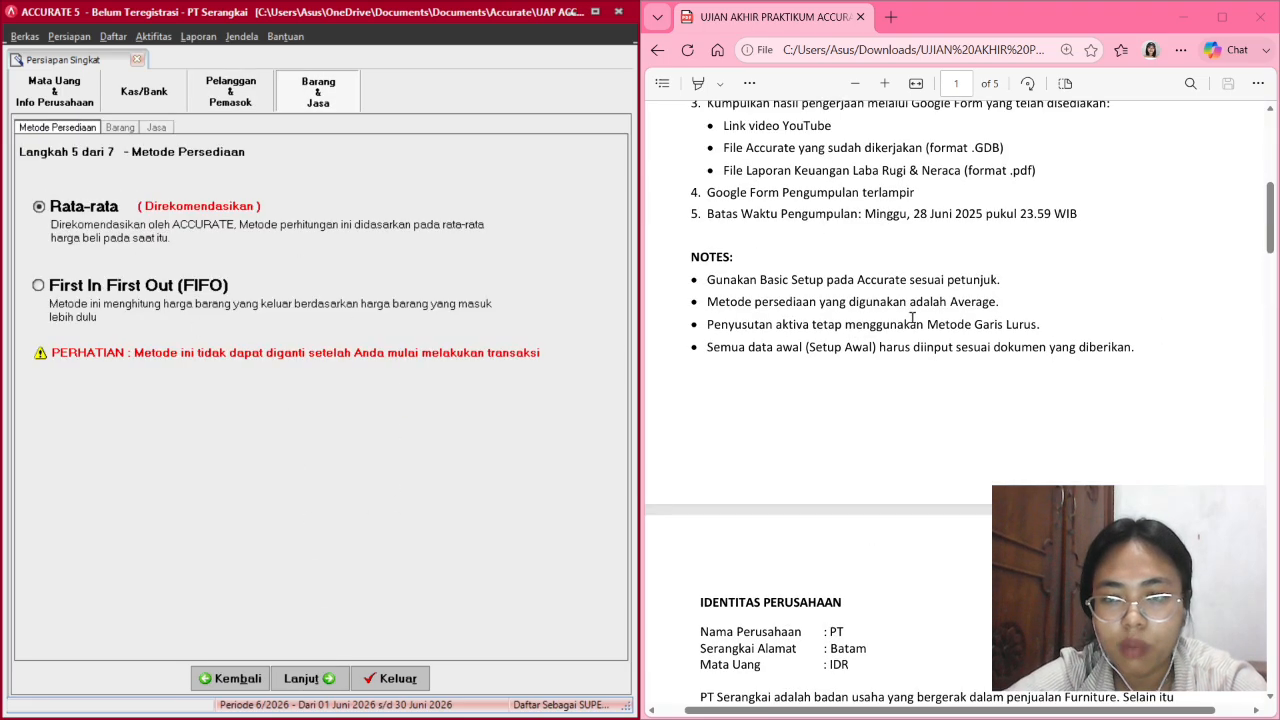
pyautogui.scroll(-4, 910, 300)
pyautogui.scroll(-3, 912, 280)
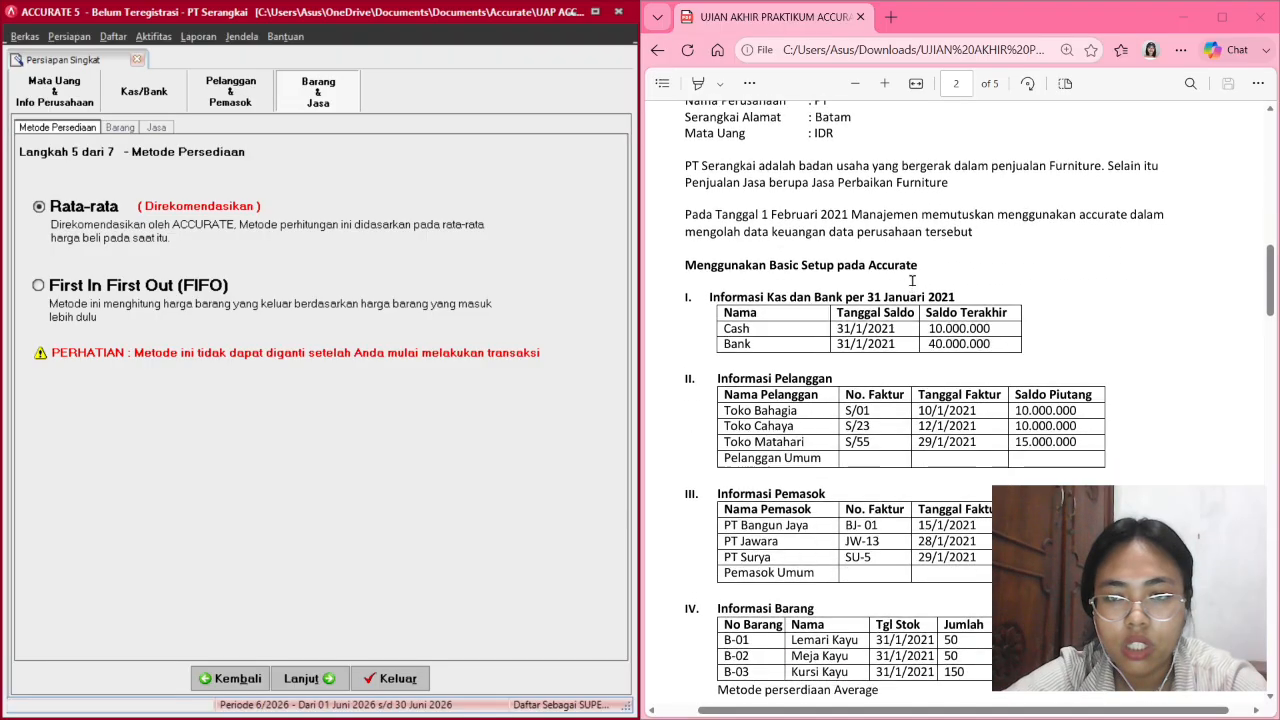
pyautogui.scroll(1, 930, 272)
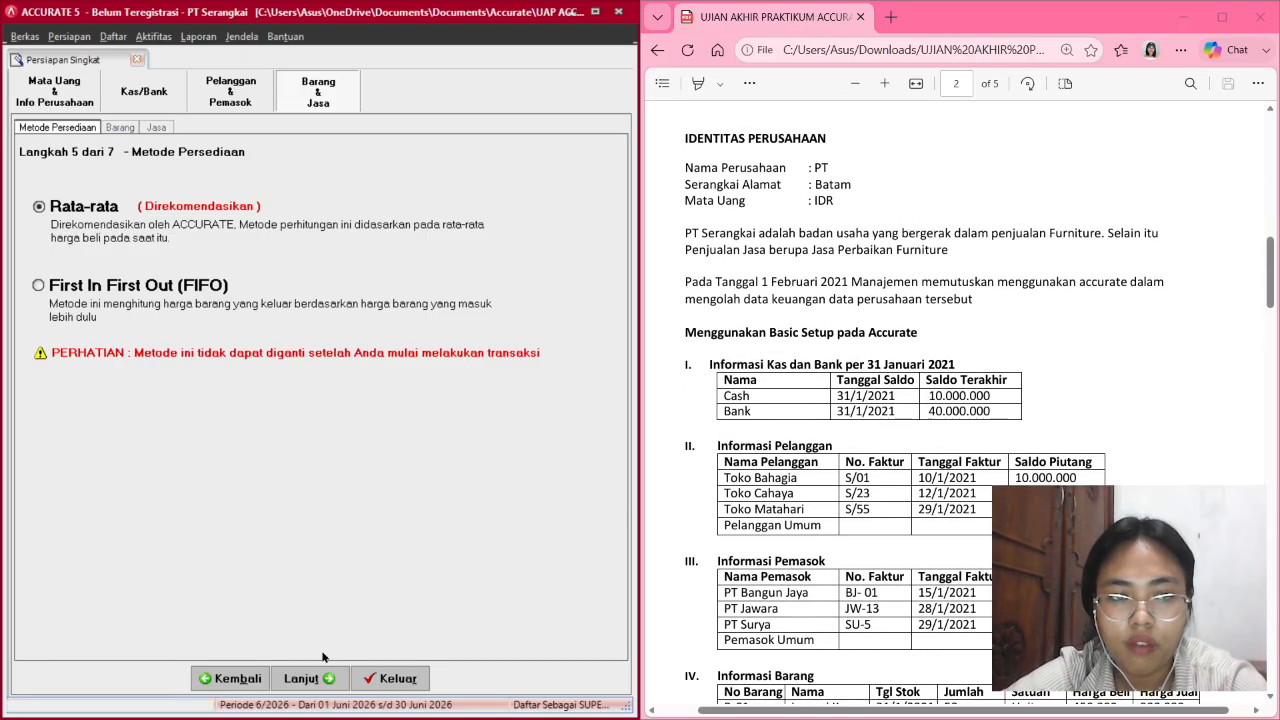
# On setup step 6, add item B-01 'Lemari Kayu' dated 31/01/2021 with quantity 50, unit 'Unit'.
pyautogui.click(312, 678)
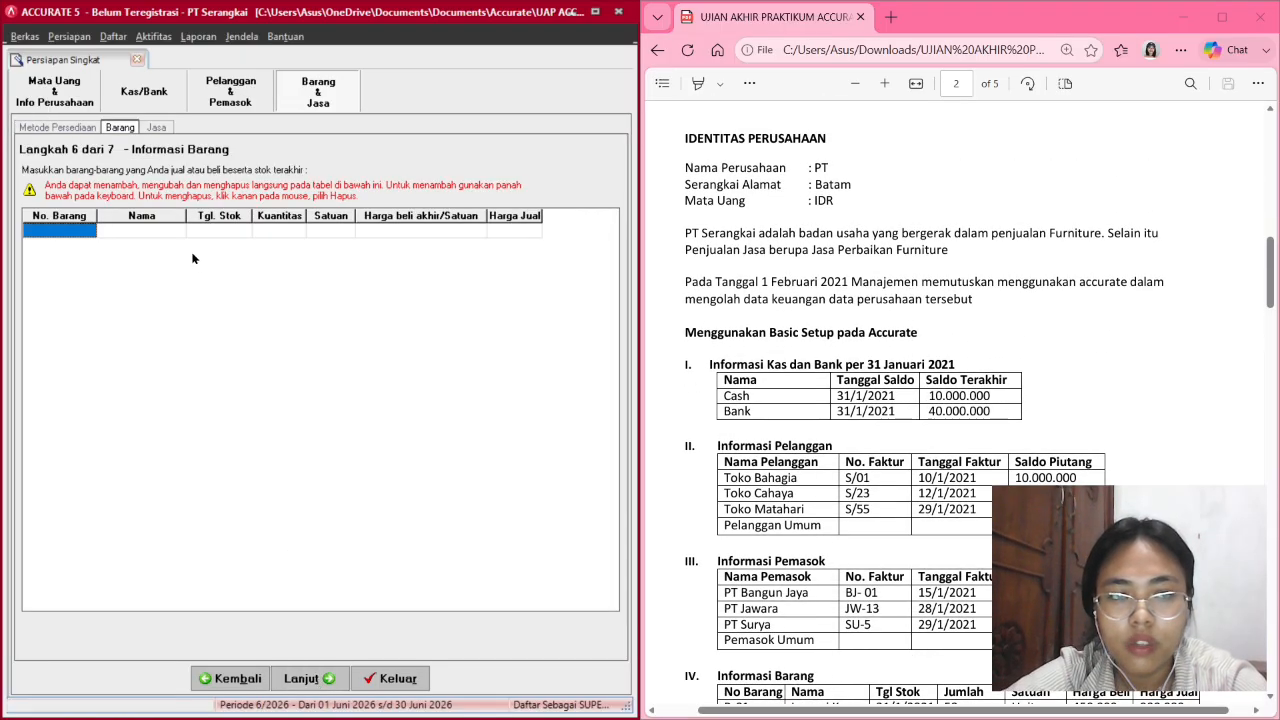
pyautogui.scroll(-5, 758, 390)
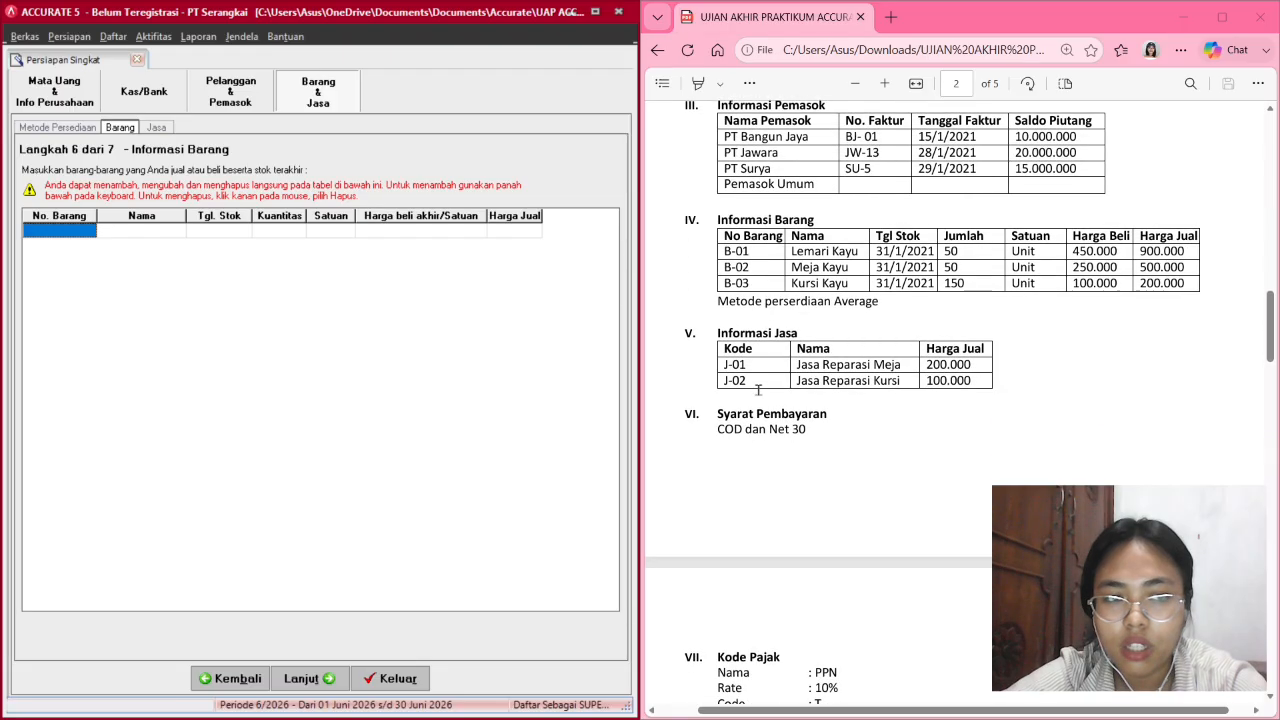
pyautogui.click(76, 232)
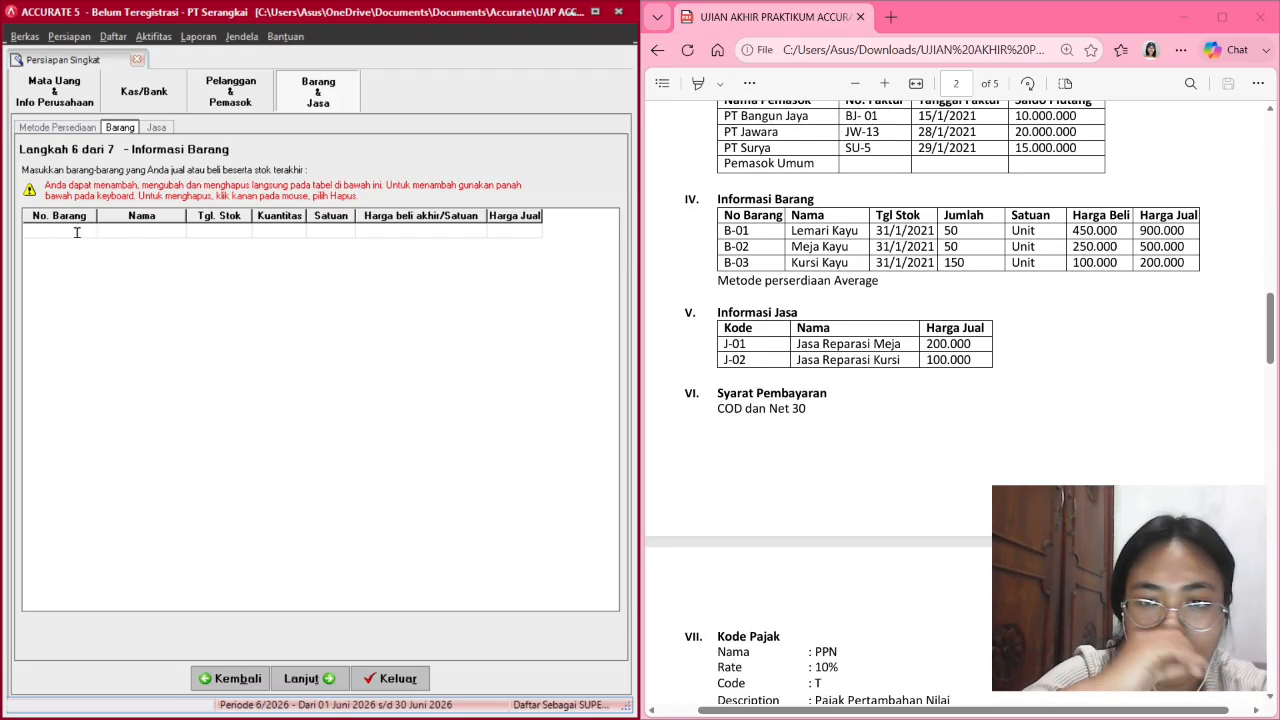
pyautogui.write('B-')
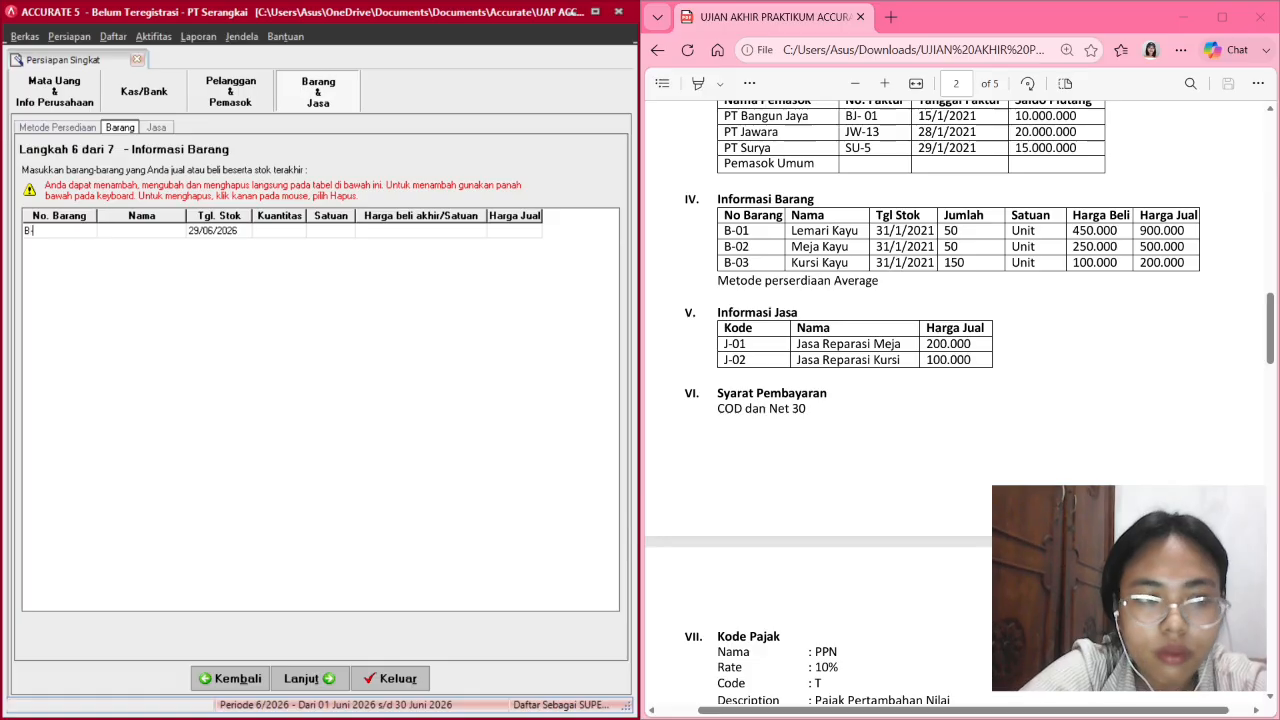
pyautogui.write('01')
pyautogui.press('Tab')
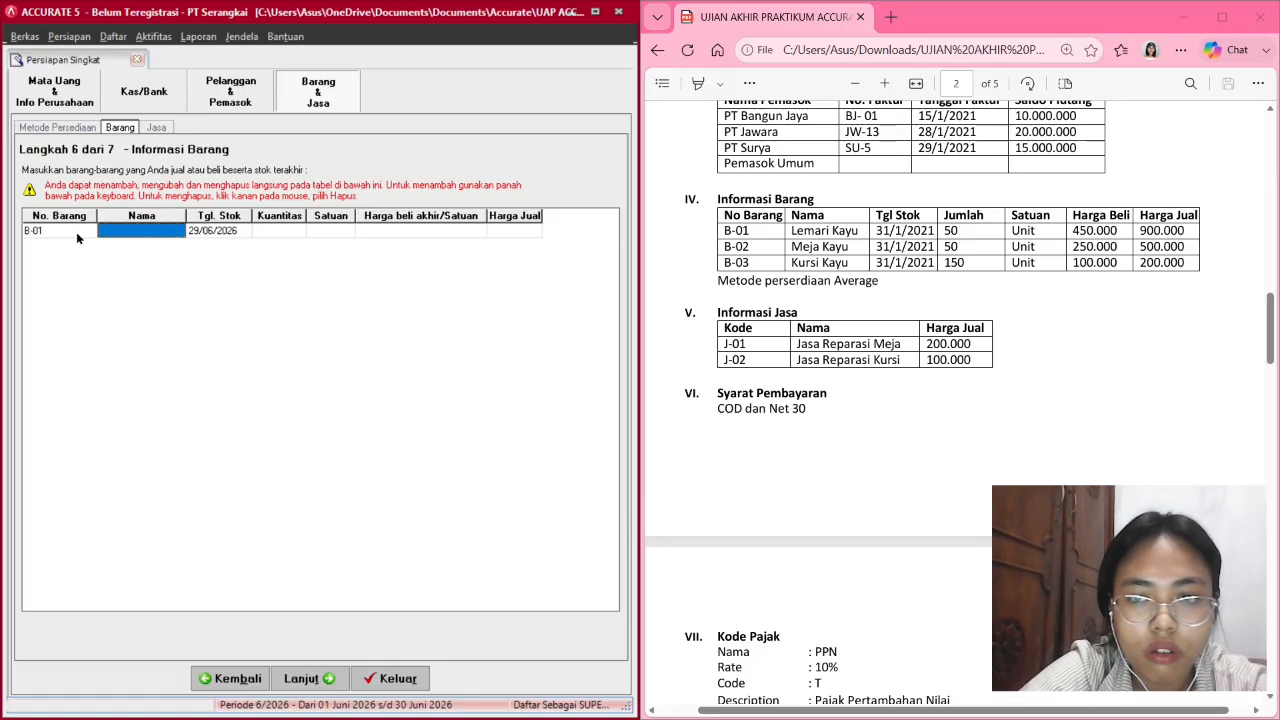
pyautogui.write('Lemari')
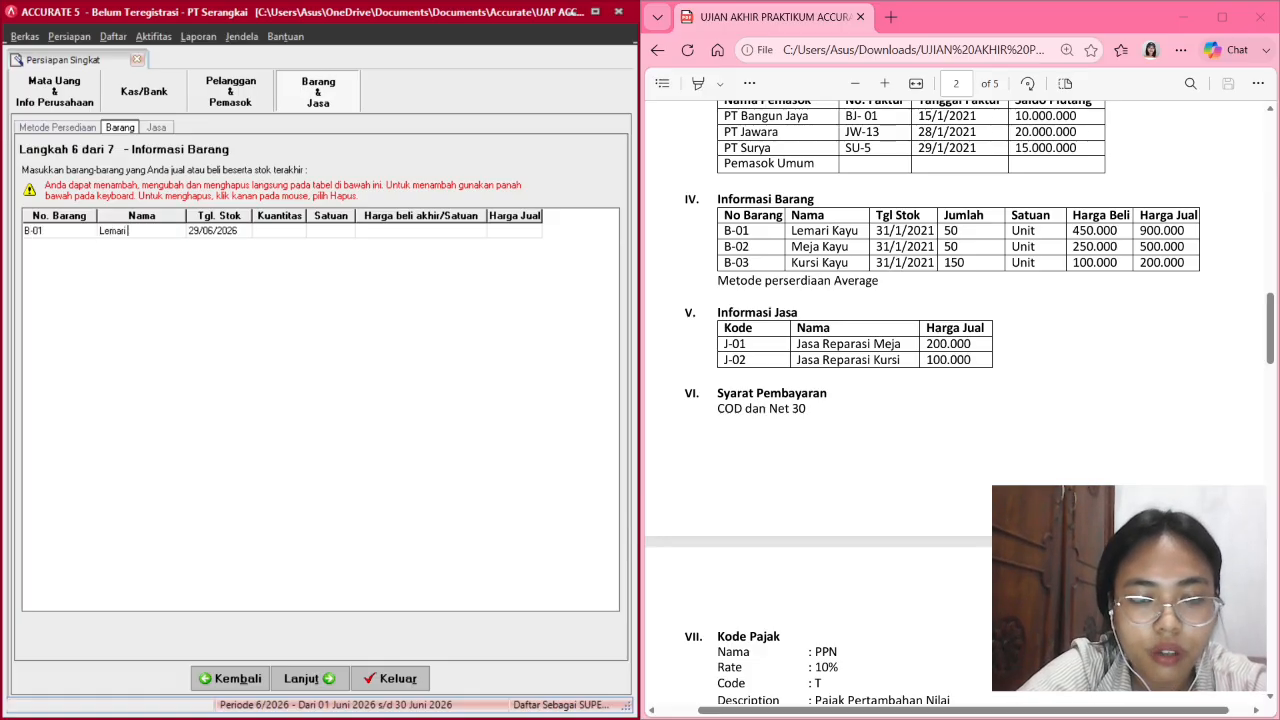
pyautogui.write(' Kayu')
pyautogui.press('Tab')
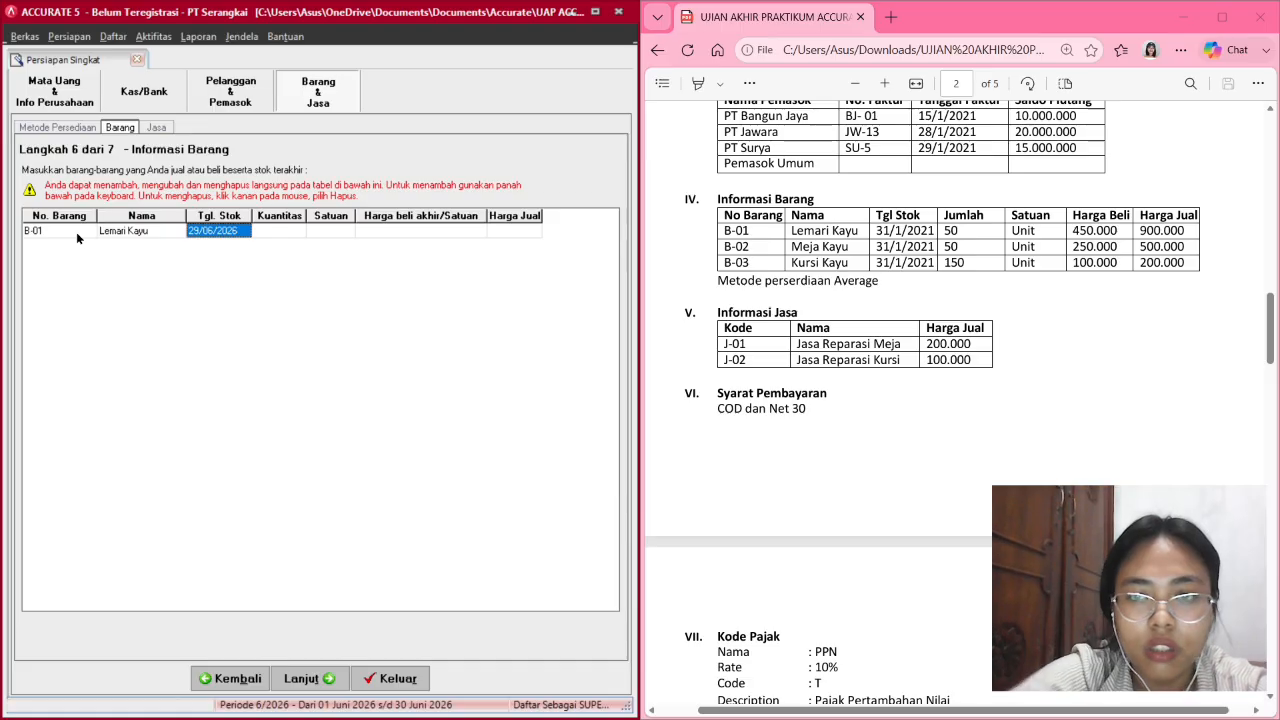
pyautogui.write('3')
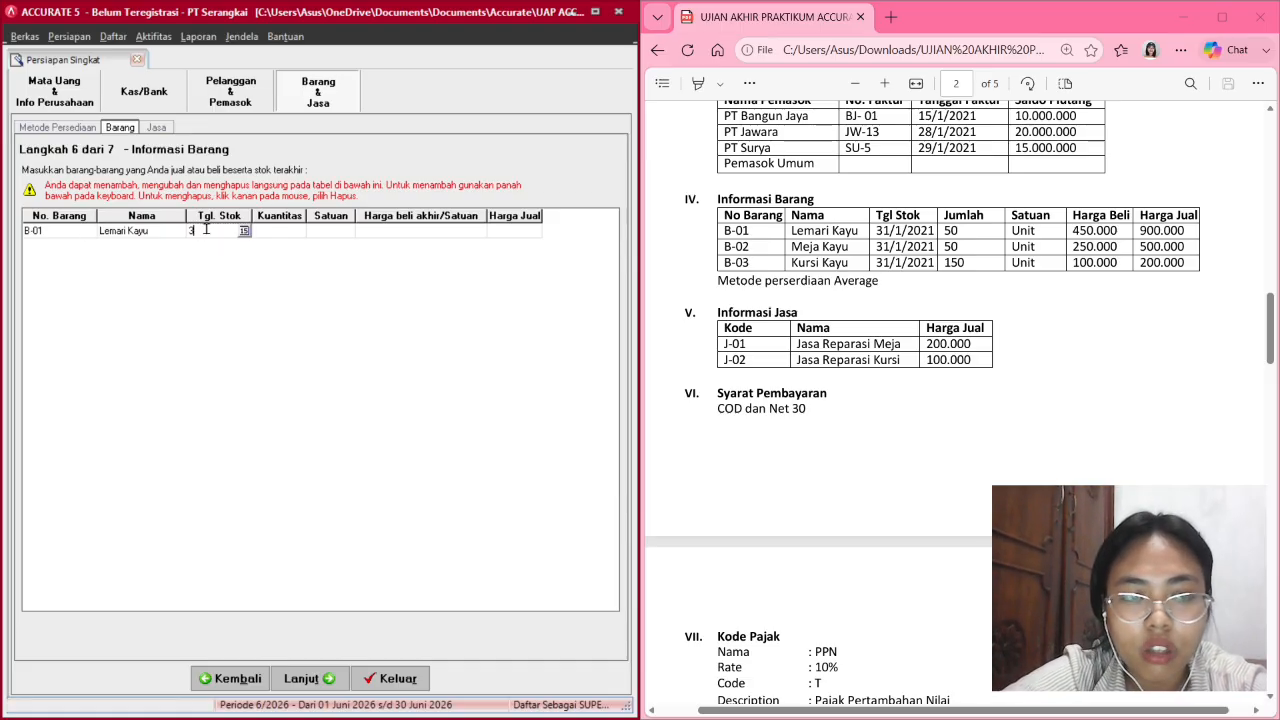
pyautogui.write('1/')
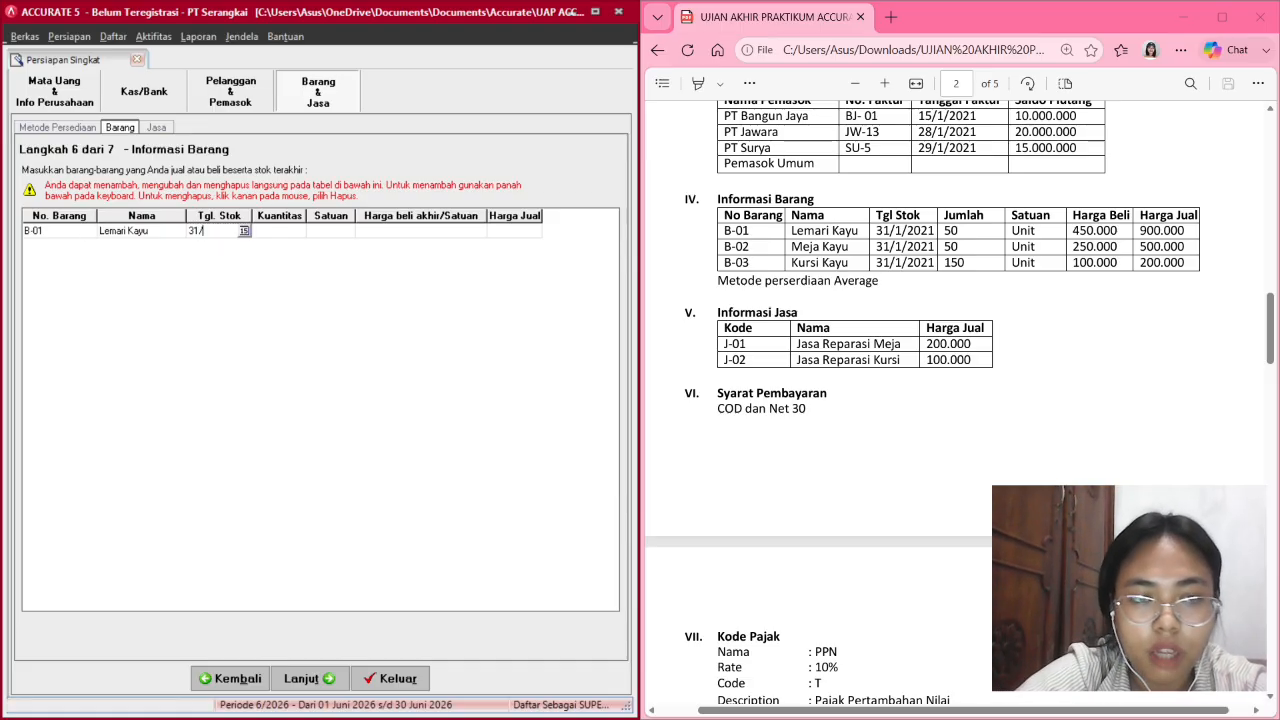
pyautogui.write('01/2021')
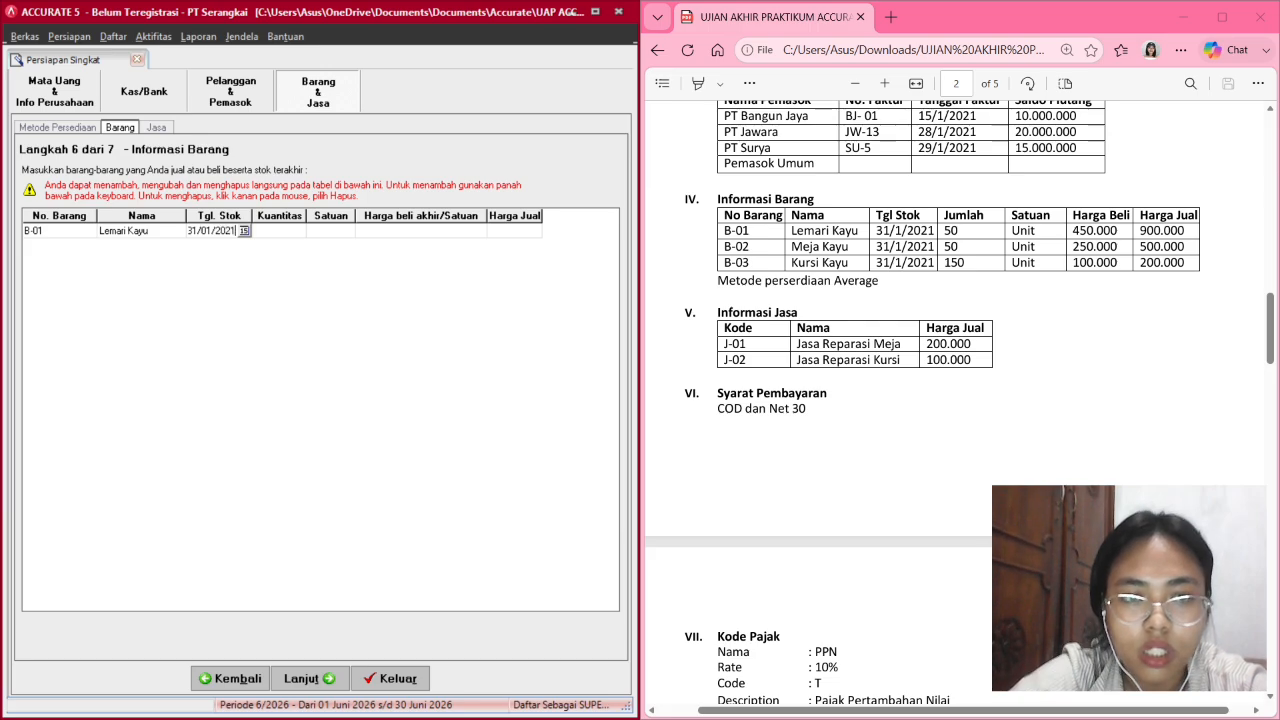
pyautogui.press('Tab')
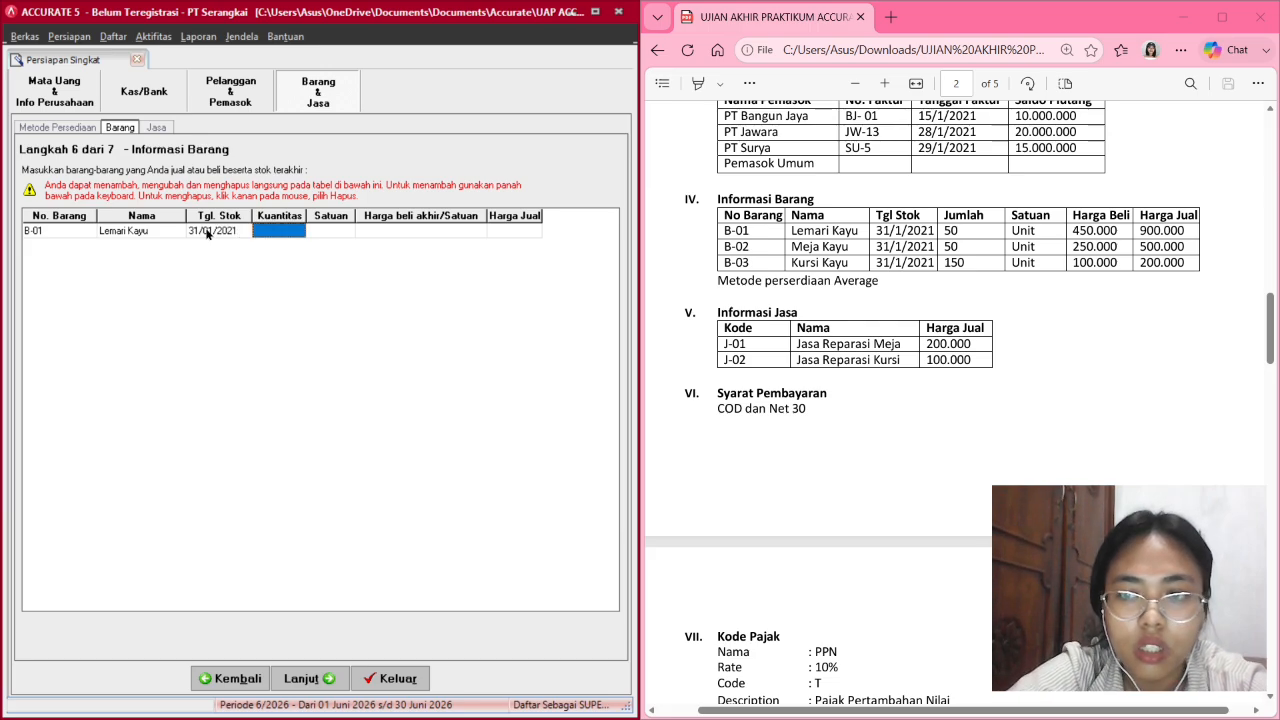
pyautogui.write('50')
pyautogui.press('Tab')
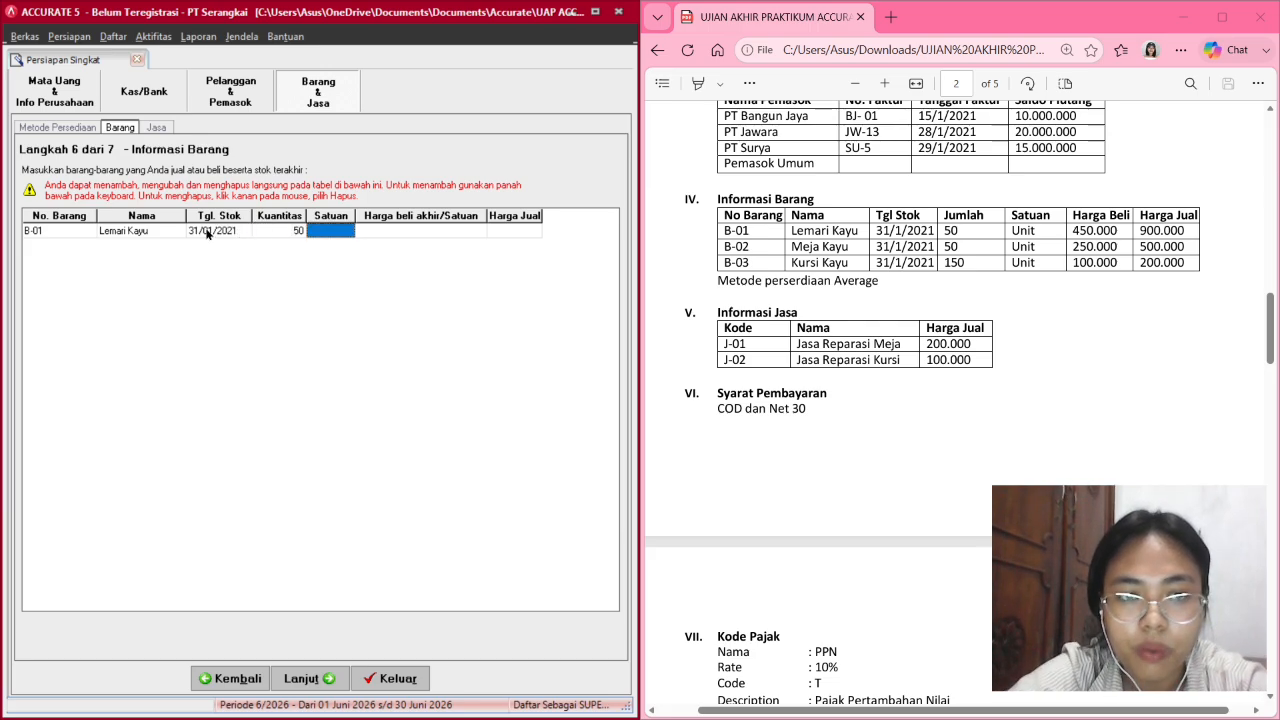
pyautogui.write('Unit')
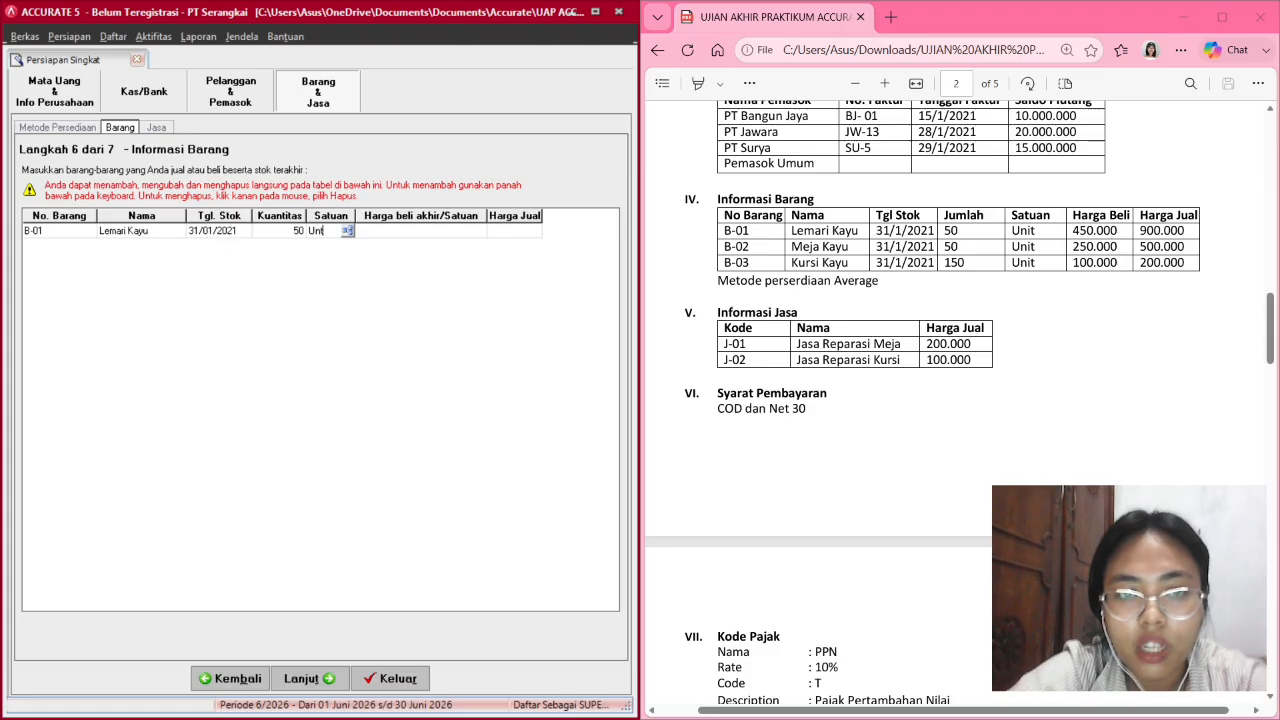
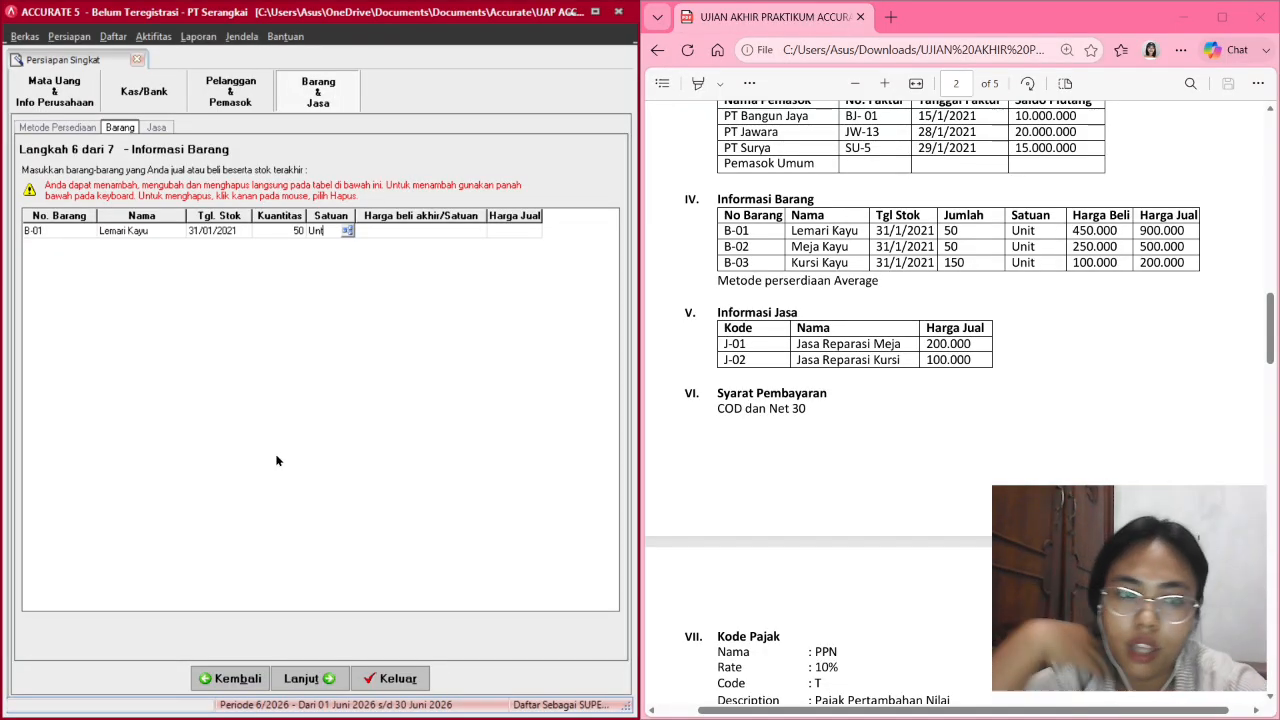
# Finish B-01 Lemari Kayu with purchase price 450,000 and selling price 900,000.
pyautogui.press('Tab')
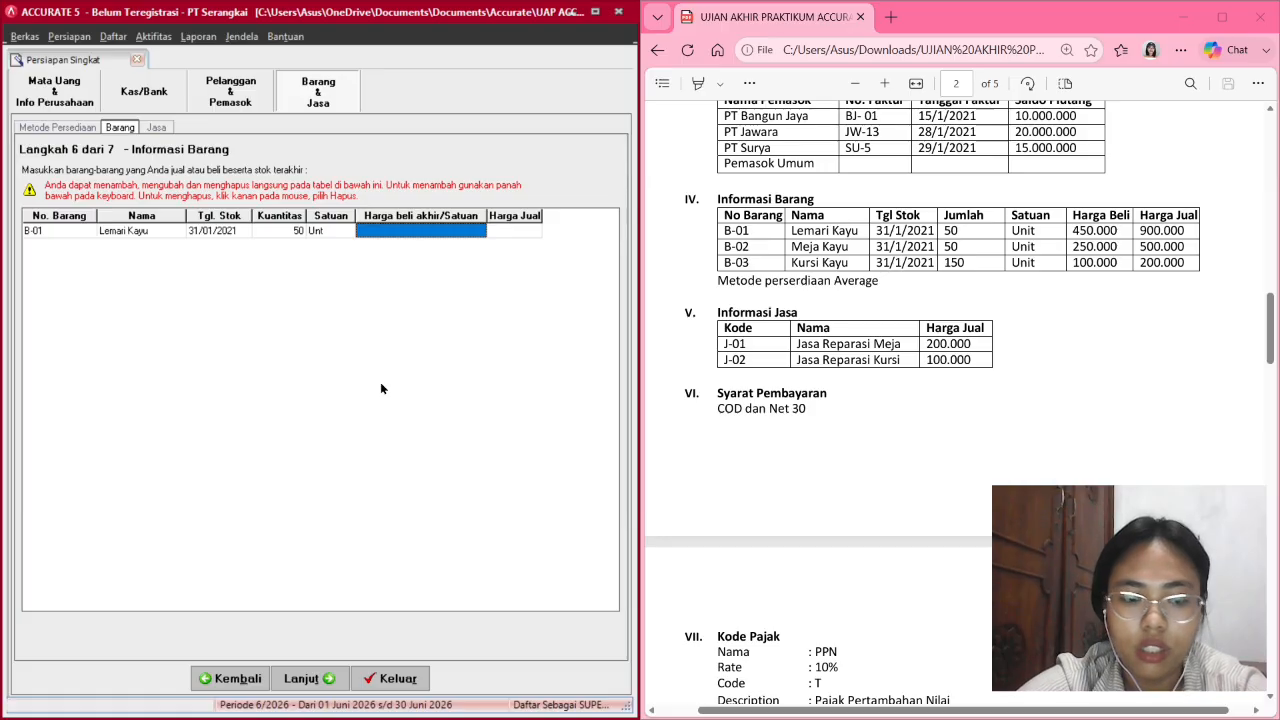
pyautogui.write('450')
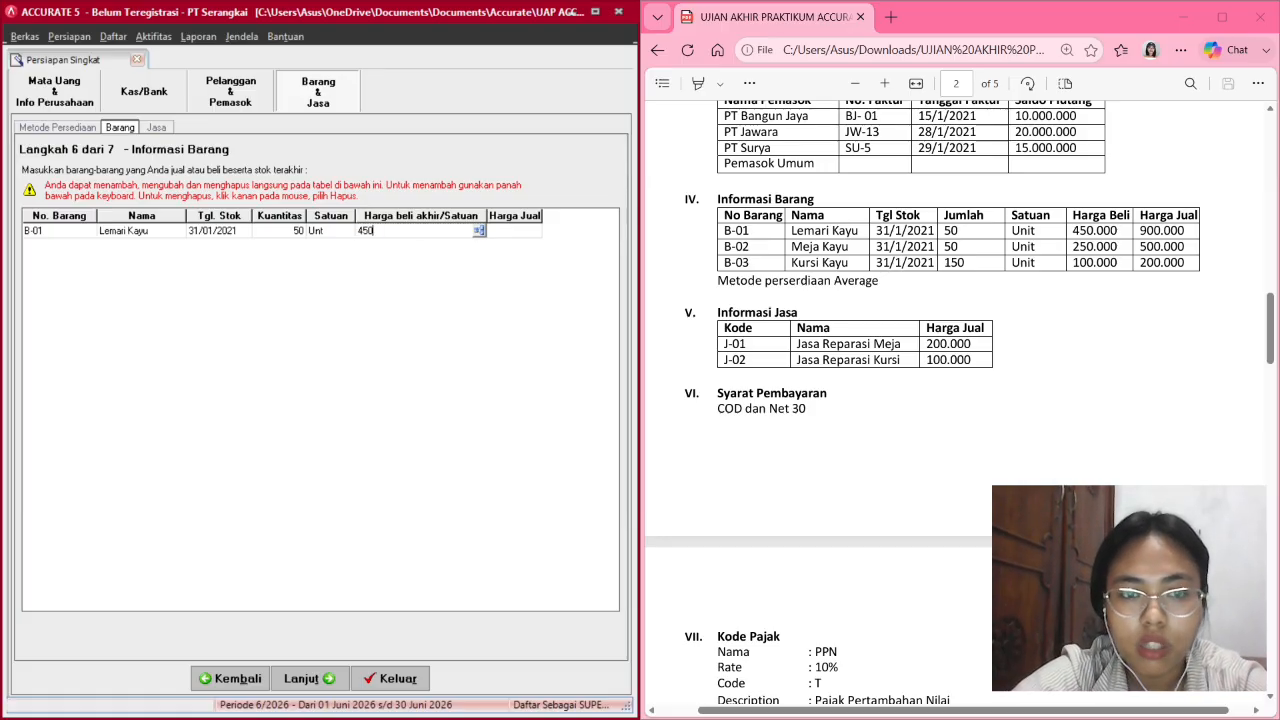
pyautogui.write(',000')
pyautogui.press('Tab')
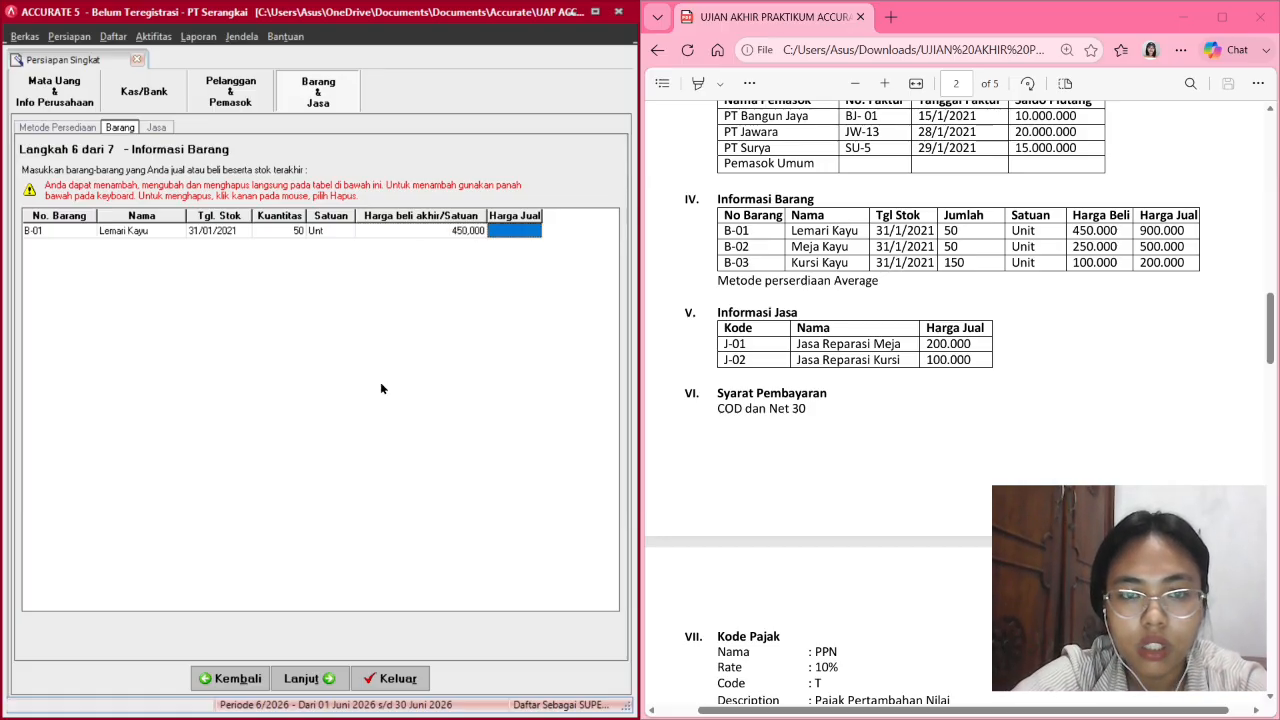
pyautogui.write('900')
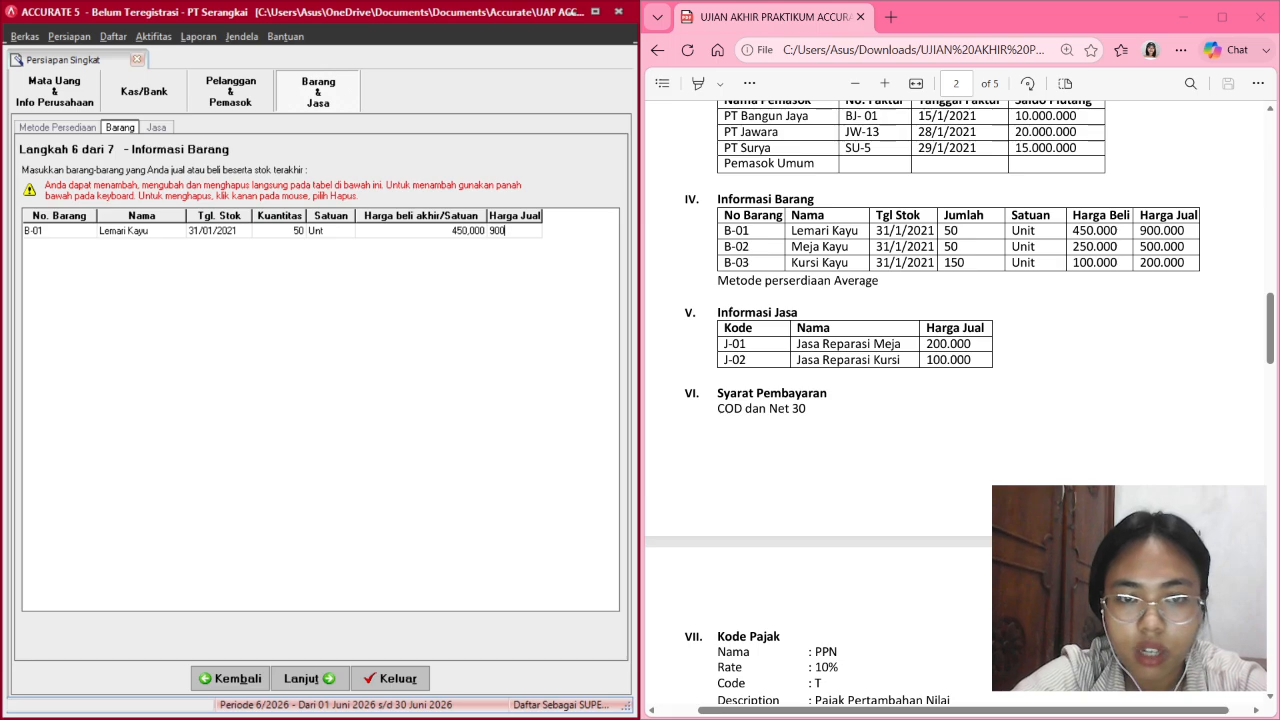
pyautogui.write(',00')
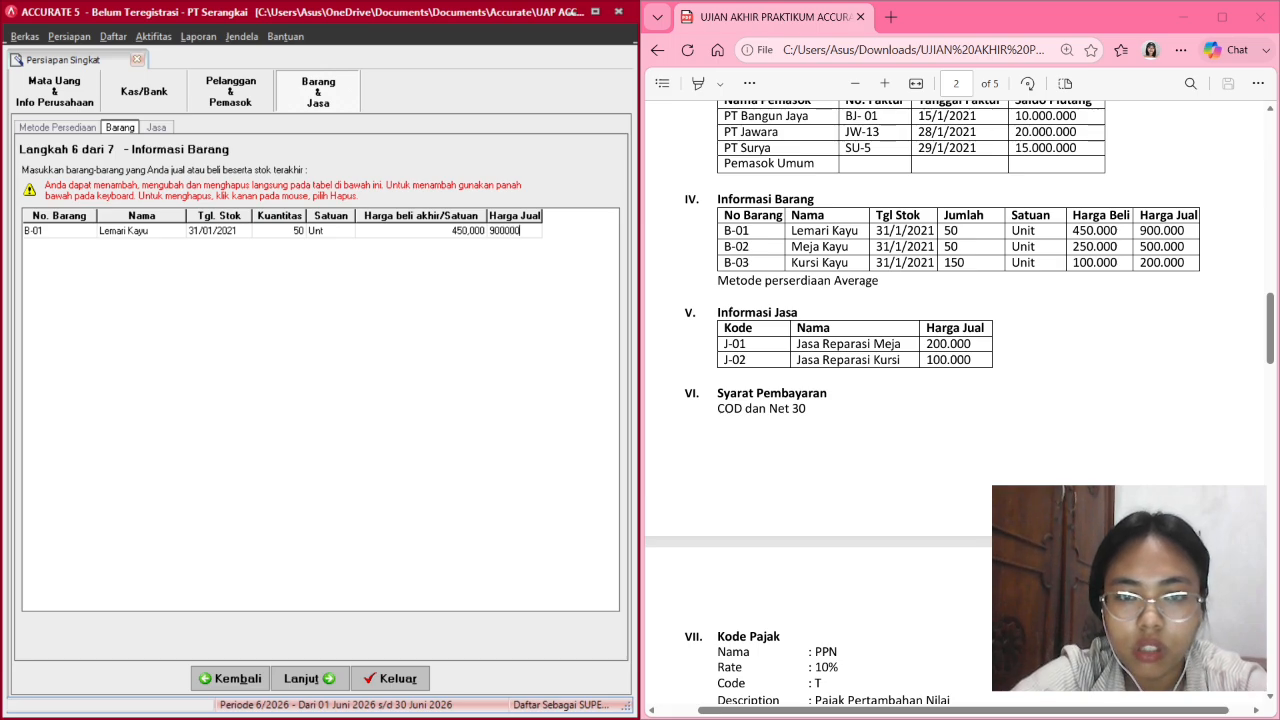
pyautogui.write('0')
pyautogui.press('Tab')
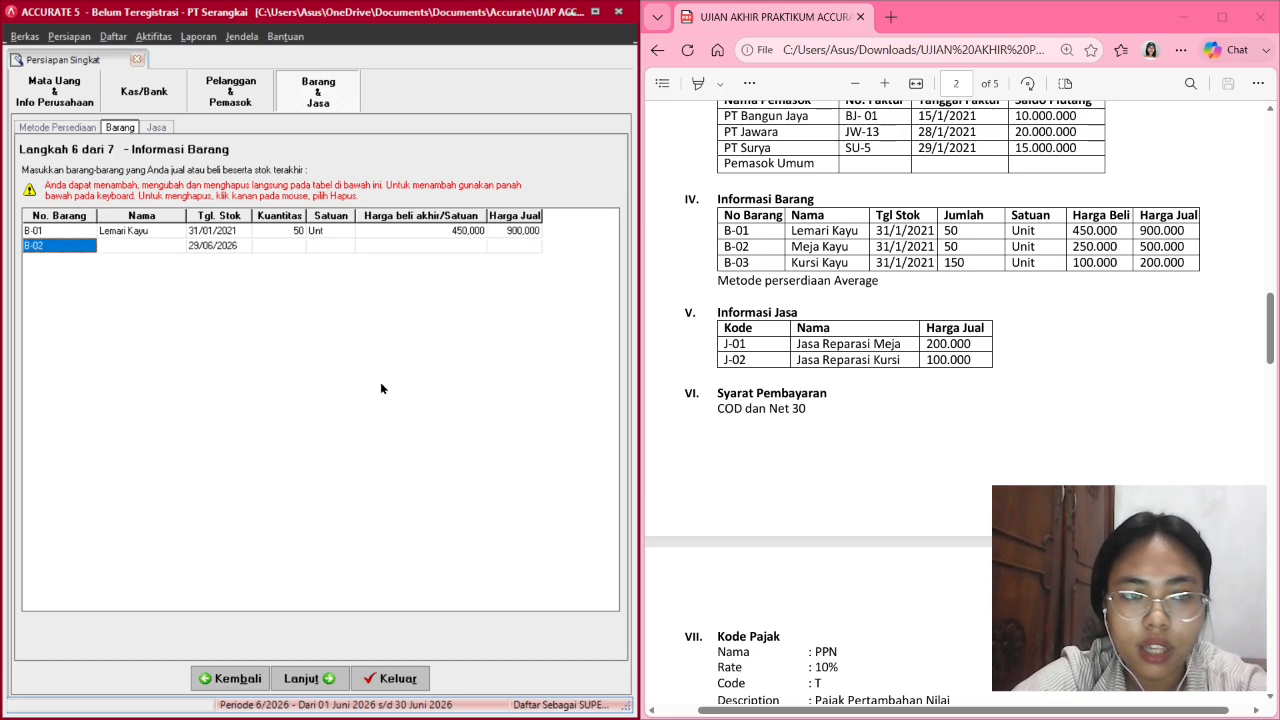
# Add B-02 Meja Kayu: 31/01/2021, 50 Unit, purchase 250,000, selling 500,000.
pyautogui.press('Tab')
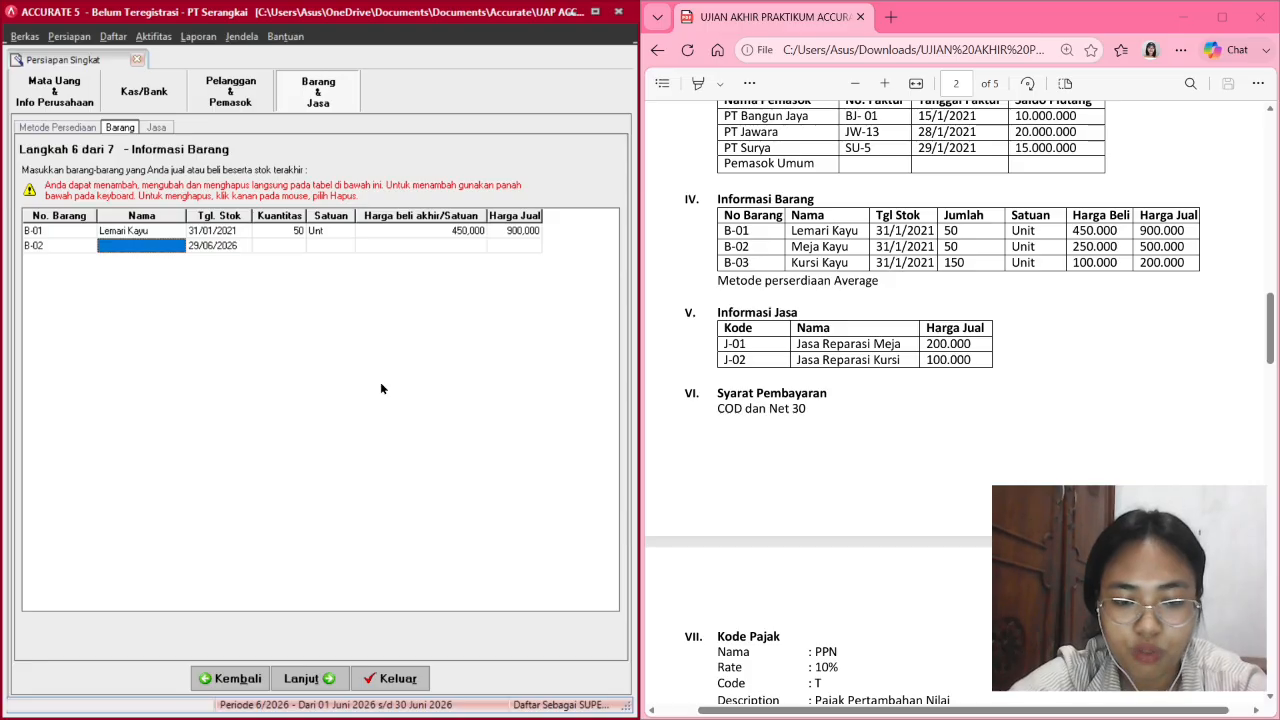
pyautogui.write('Meja')
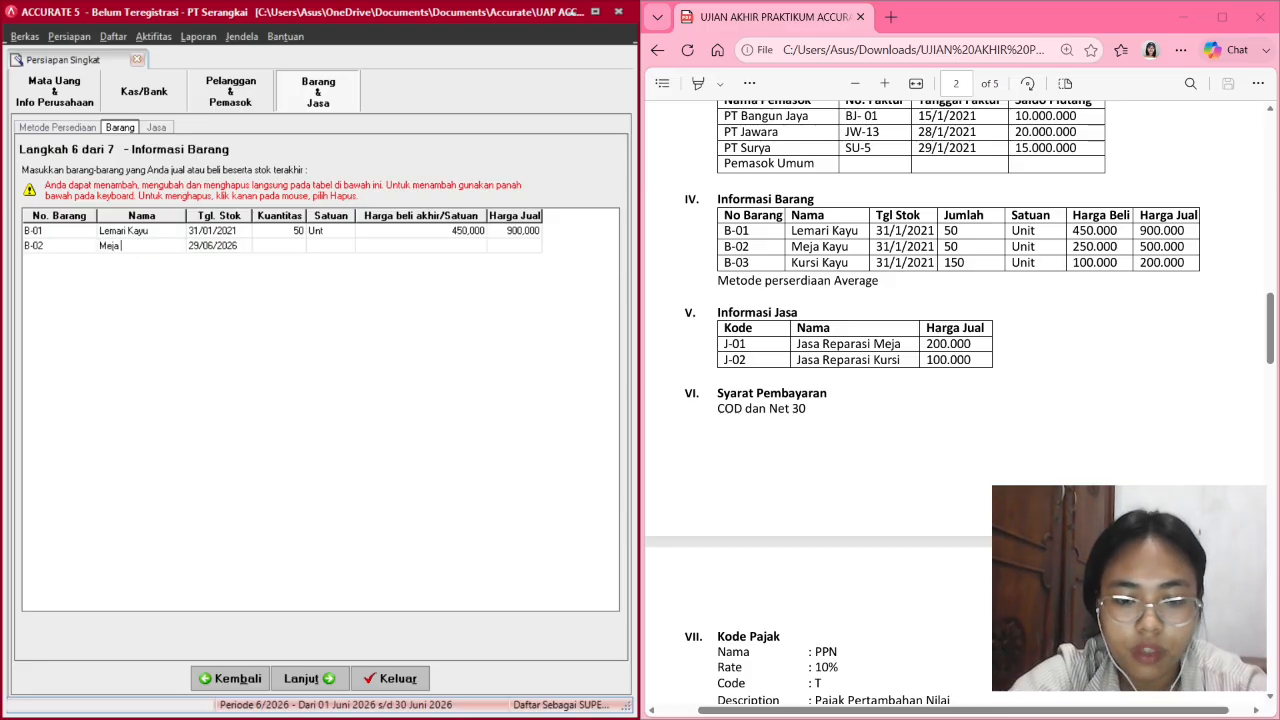
pyautogui.write(' Kayu')
pyautogui.press('Tab')
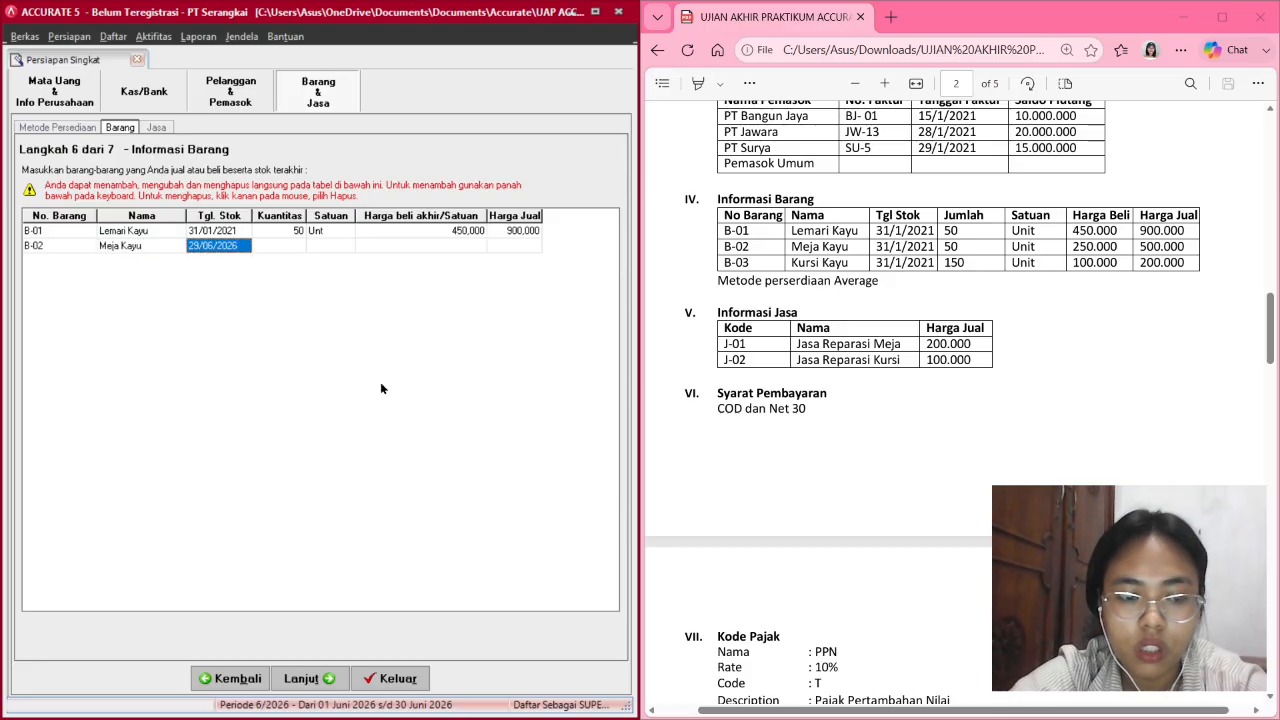
pyautogui.write('31/')
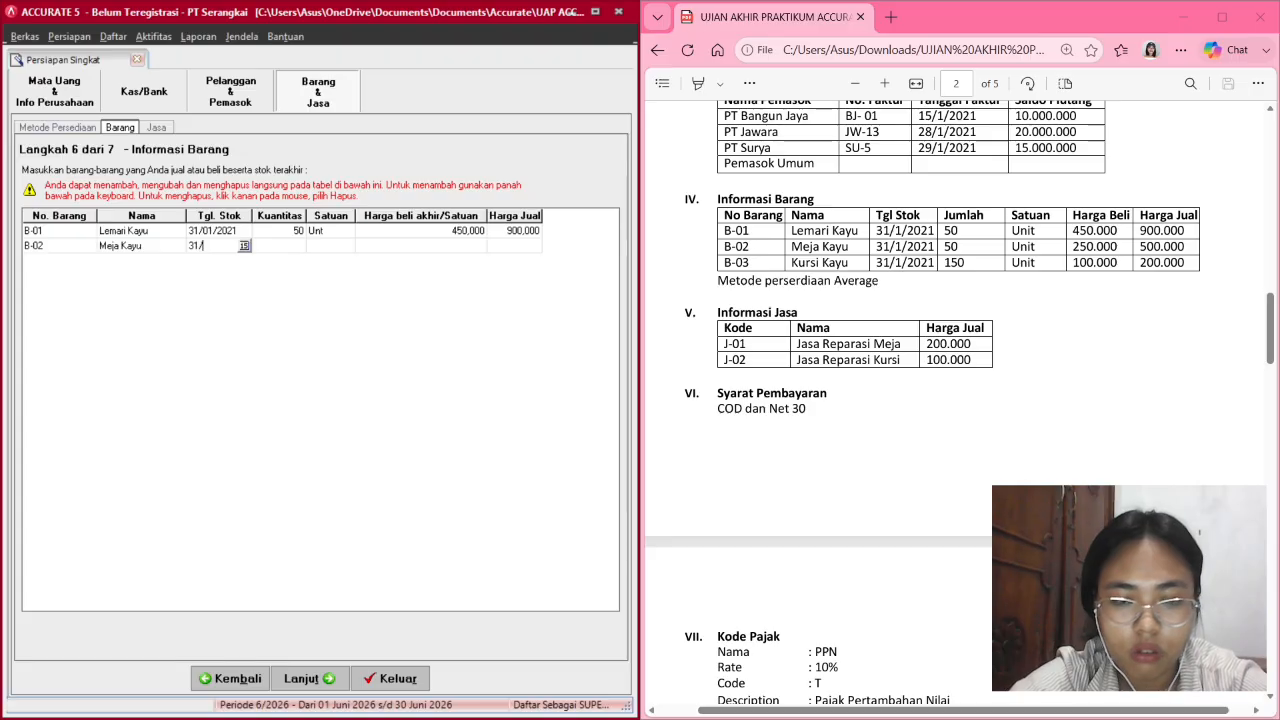
pyautogui.write('01/2021')
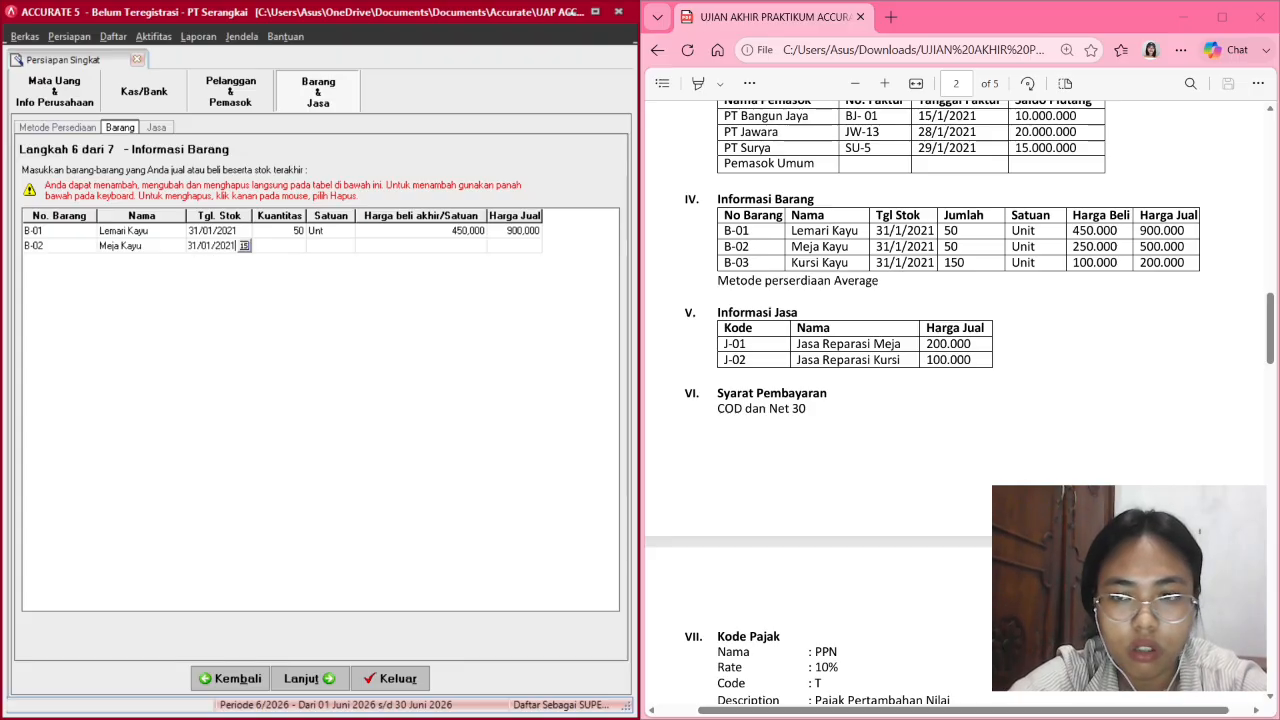
pyautogui.press('Tab')
pyautogui.write('50')
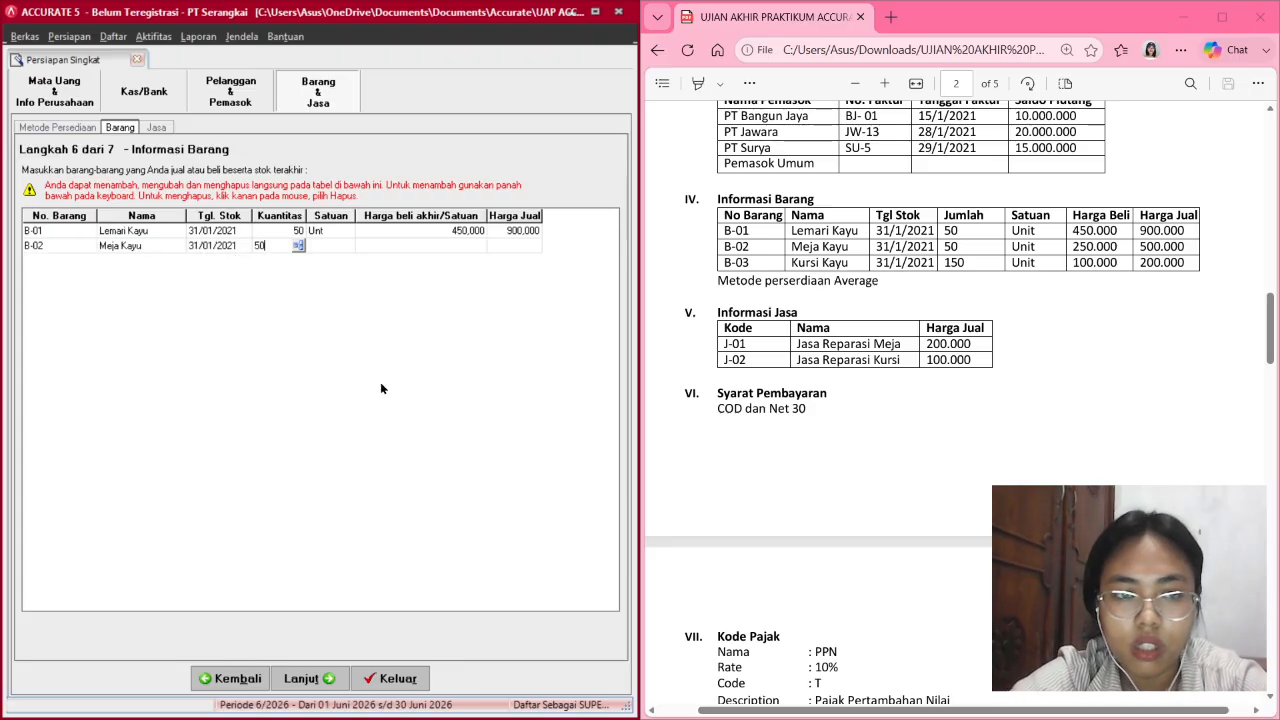
pyautogui.press('Tab')
pyautogui.write('Unt')
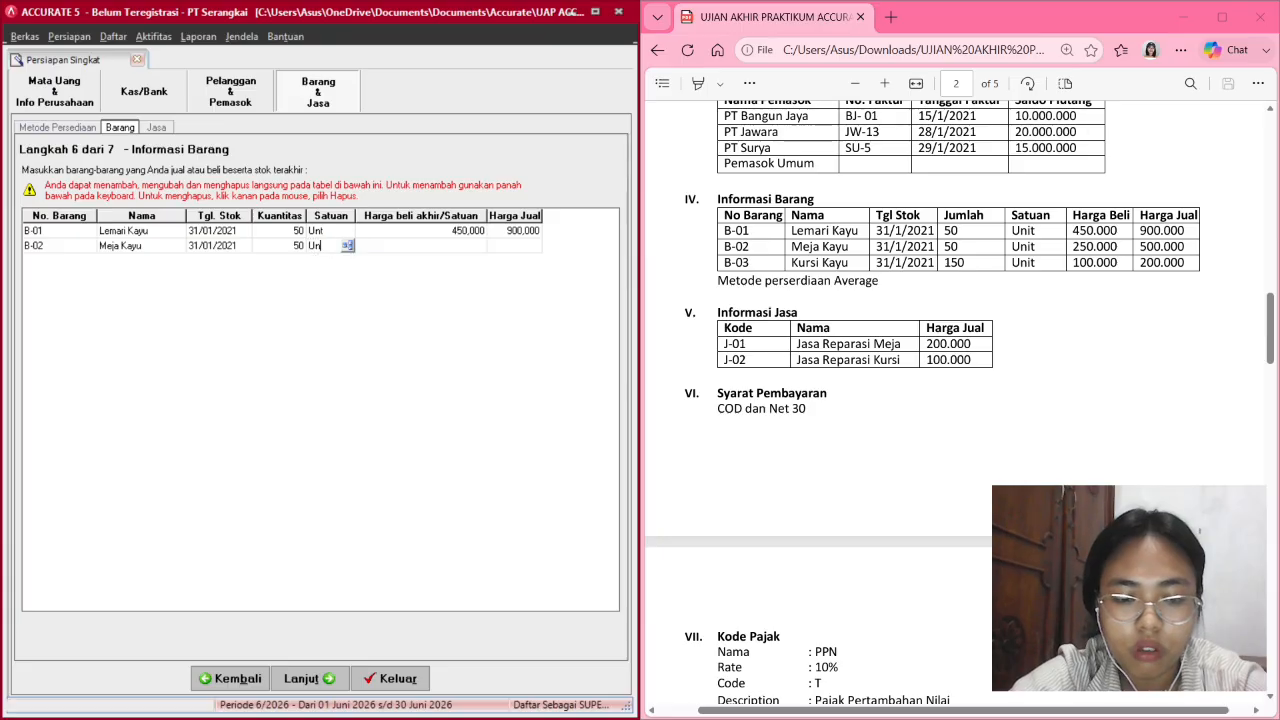
pyautogui.press('Tab')
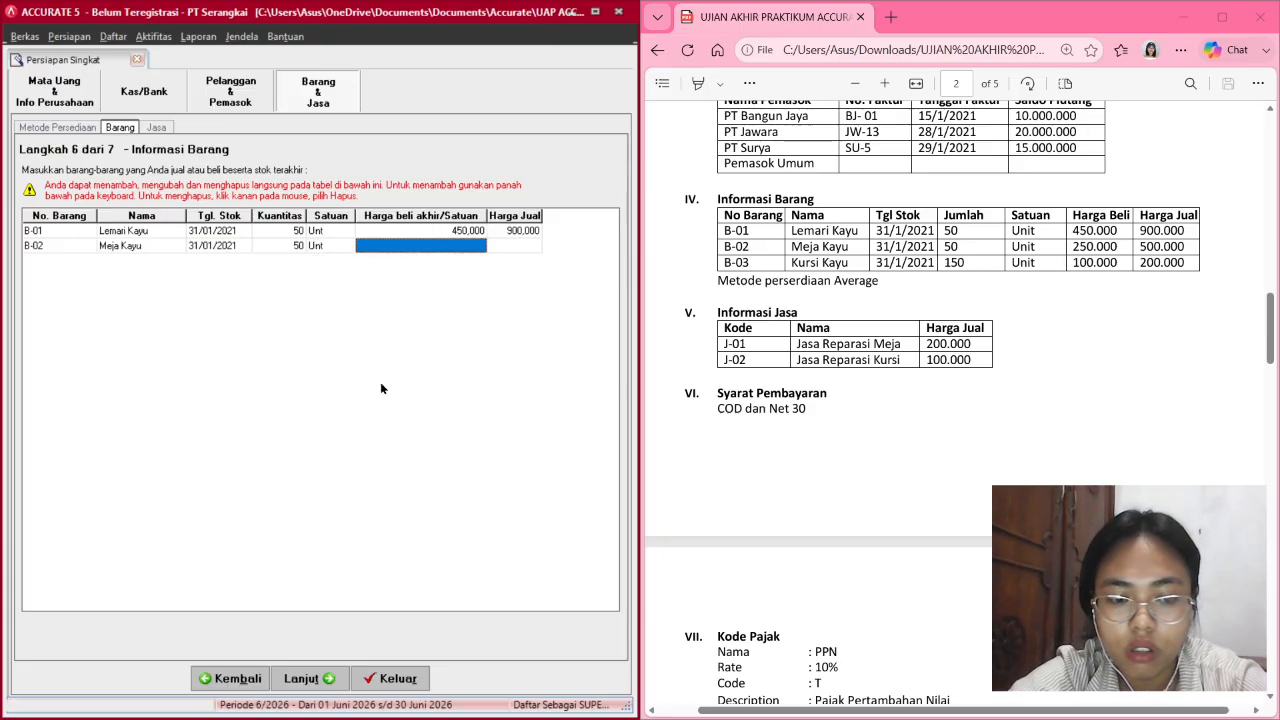
pyautogui.write('250,')
pyautogui.write('0000')
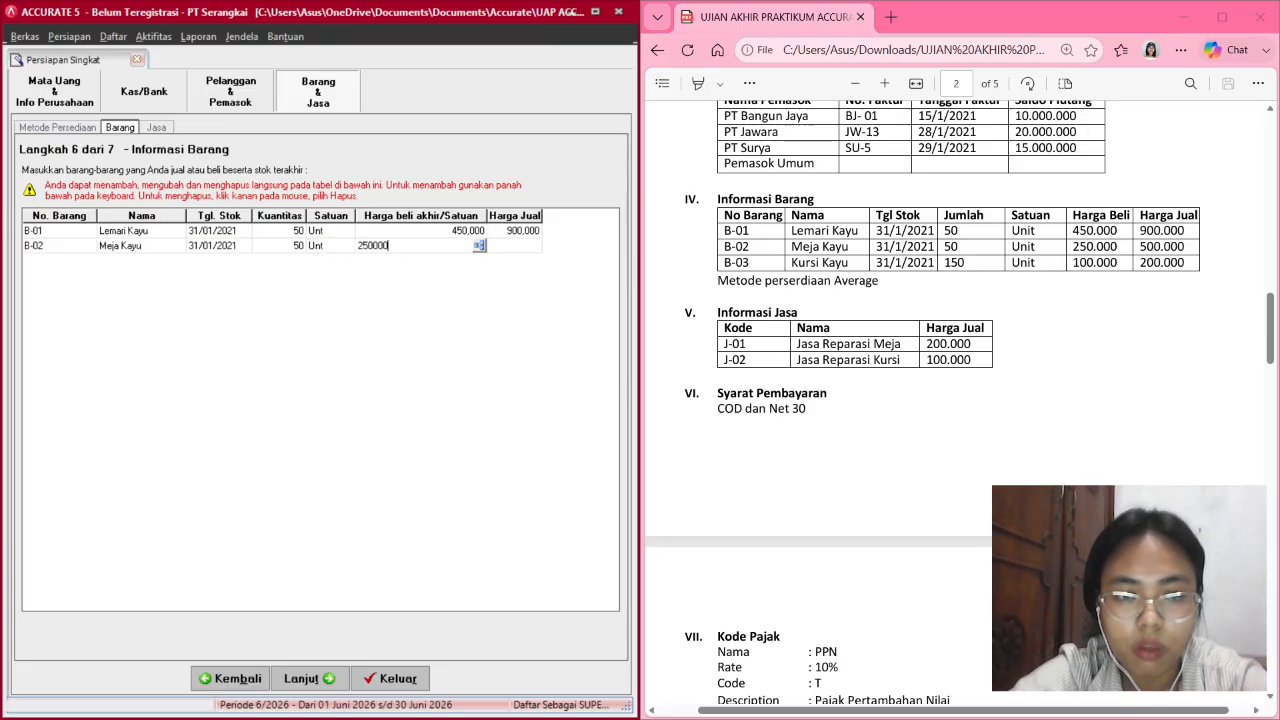
pyautogui.press('Tab')
pyautogui.write('5')
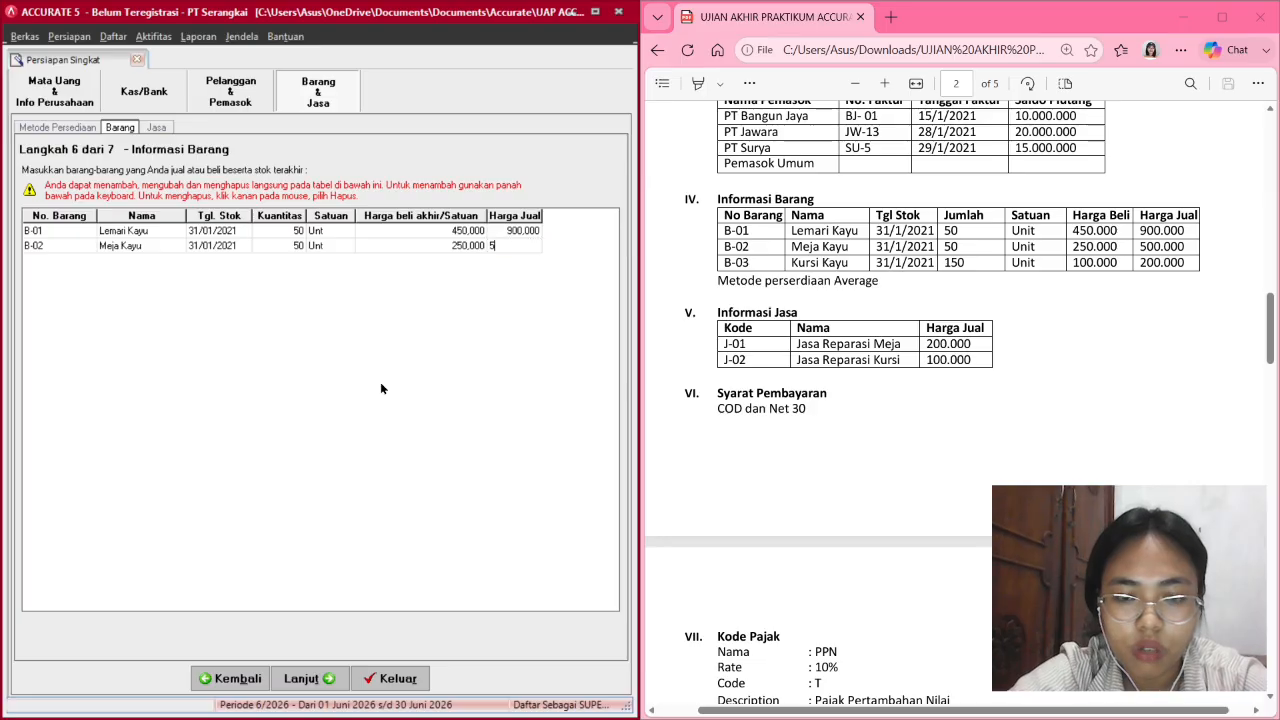
pyautogui.write('0000')
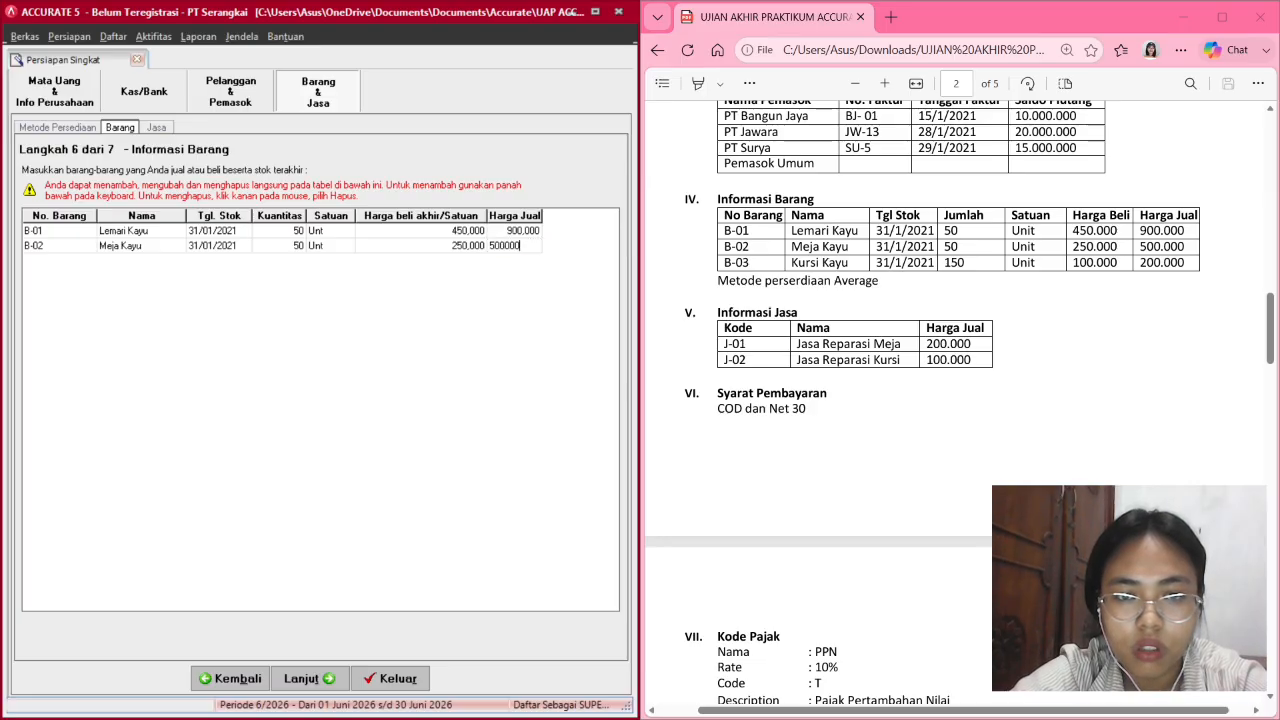
pyautogui.press('Tab')
pyautogui.press('Tab')
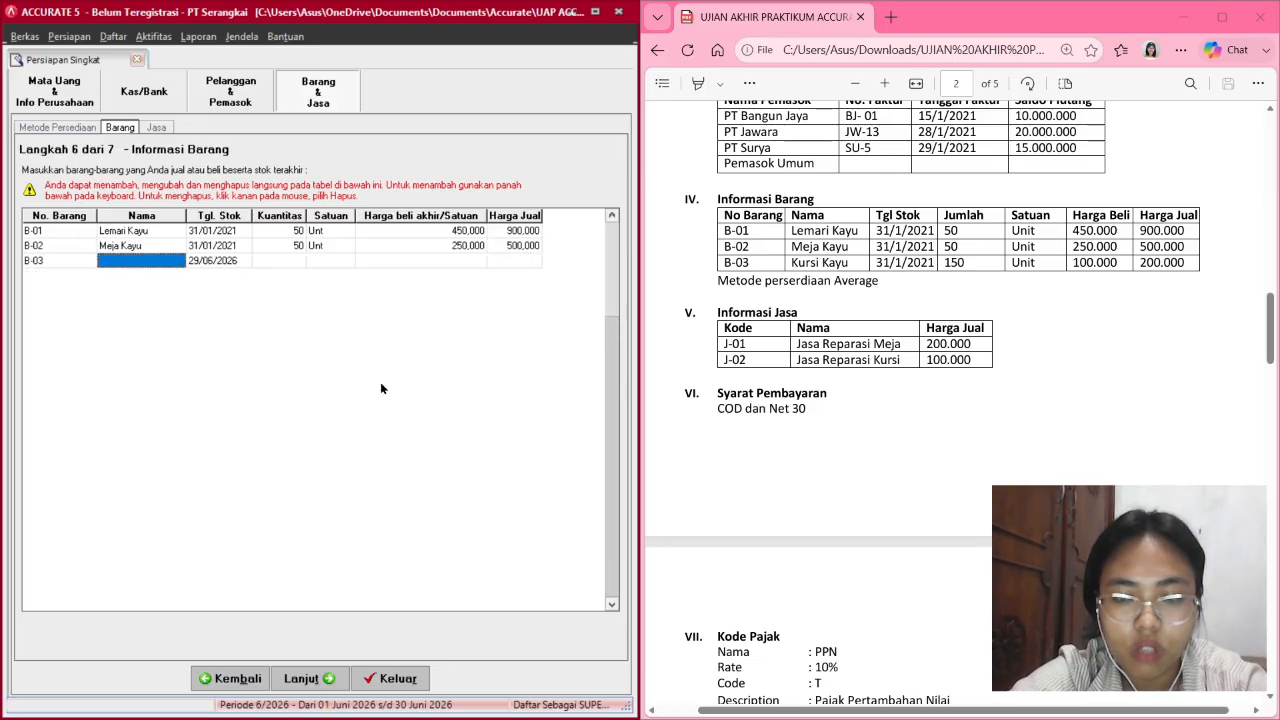
# Add B-03 Kursi Kayu: 31/01/2021, 150 Unit, purchase 100,000, selling price entered.
pyautogui.write('Kursi Ka')
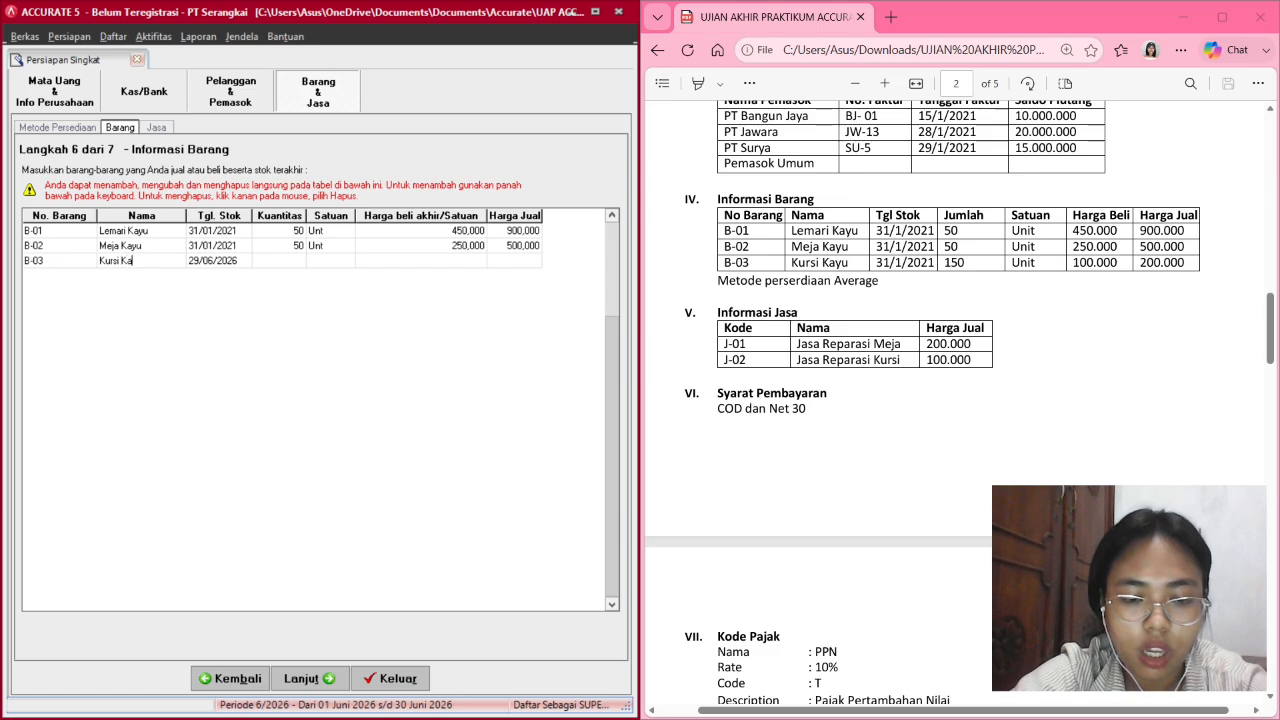
pyautogui.write('yu')
pyautogui.press('Tab')
pyautogui.write('3')
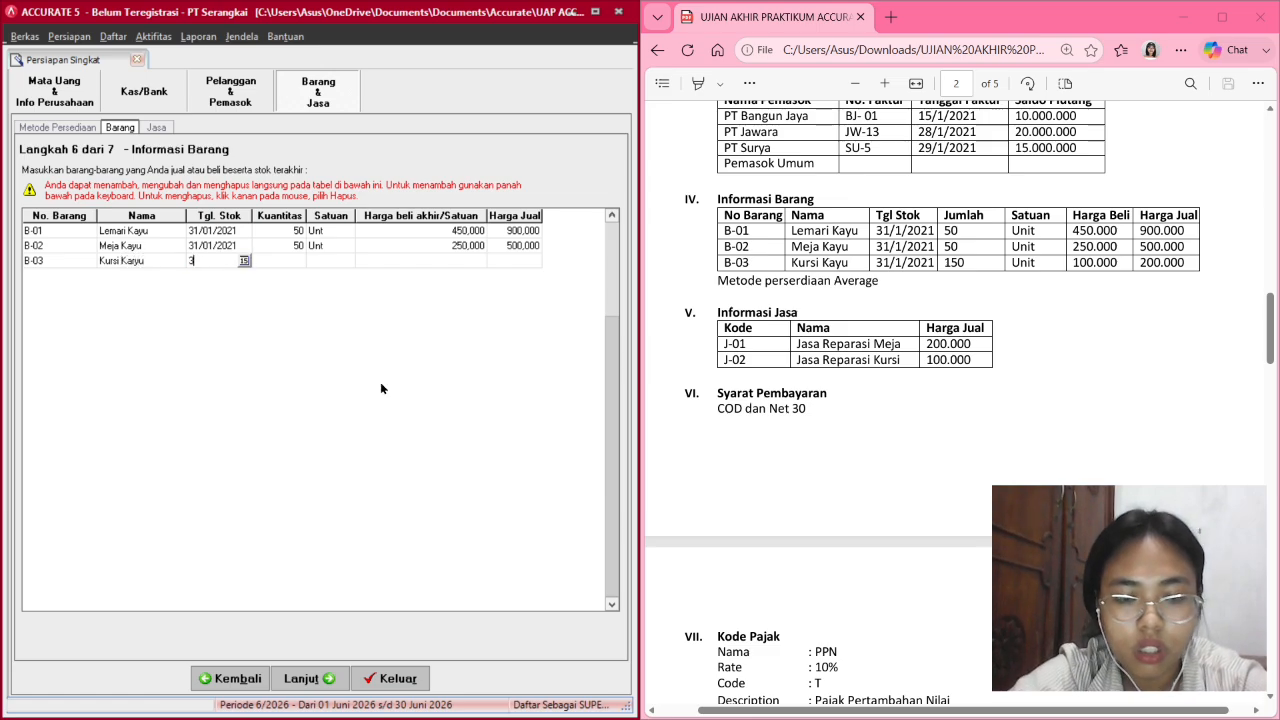
pyautogui.write('1/01')
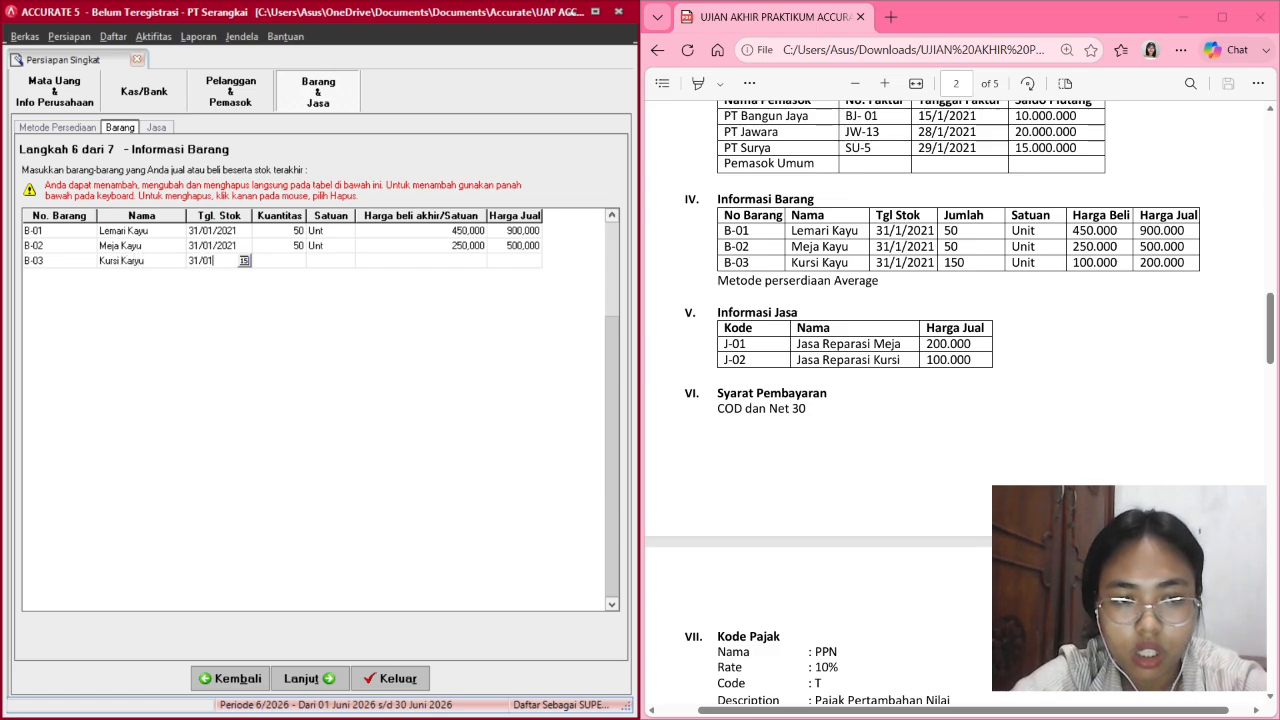
pyautogui.write('/2021')
pyautogui.press('Tab')
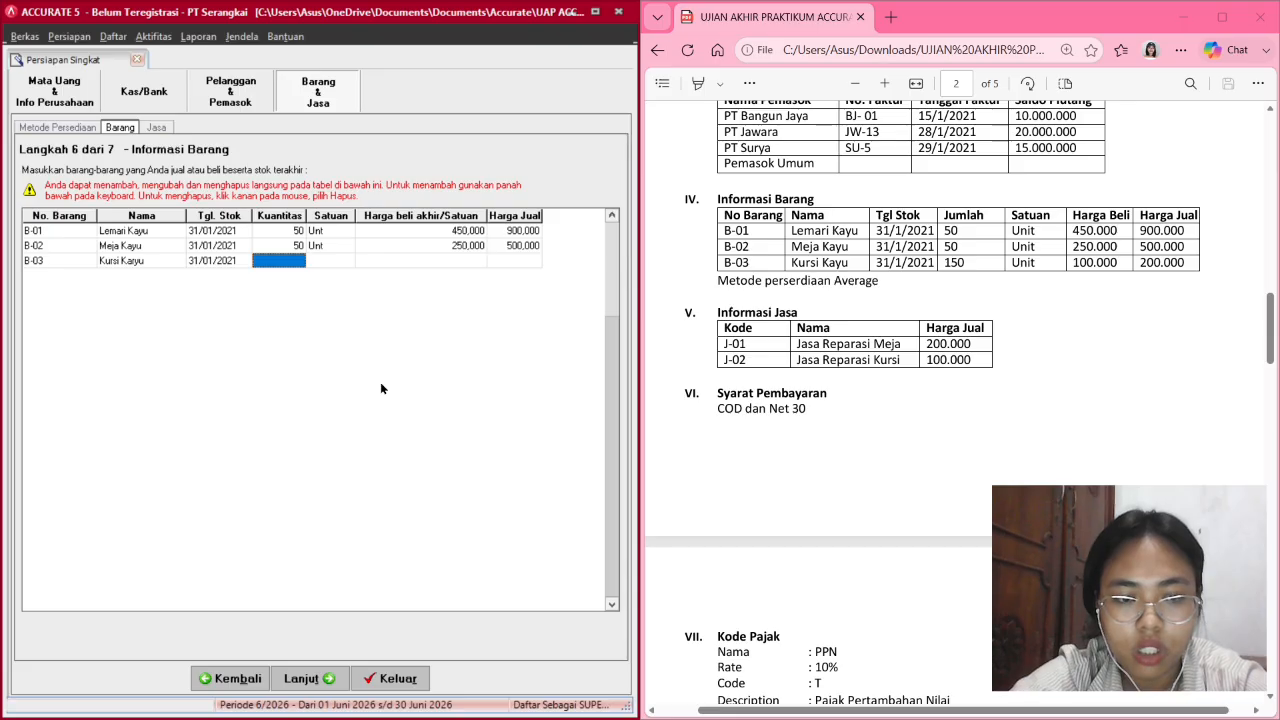
pyautogui.write('150')
pyautogui.press('Tab')
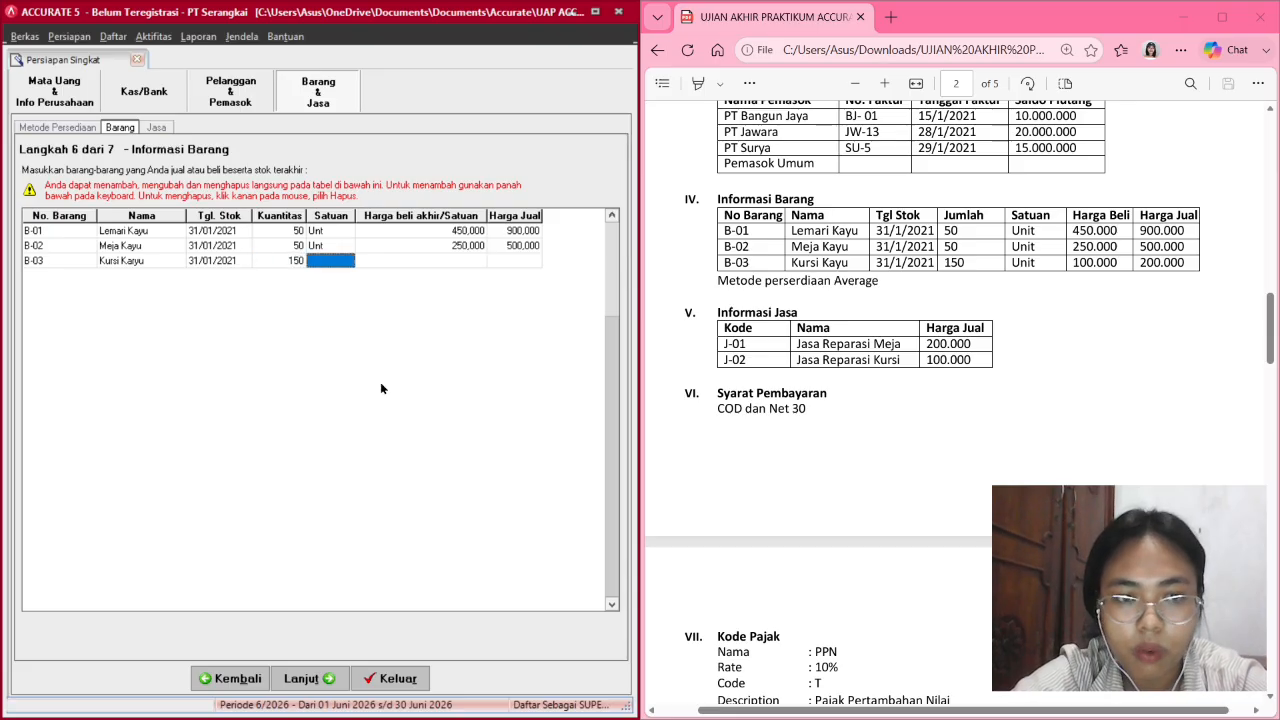
pyautogui.write('Unit')
pyautogui.press('Tab')
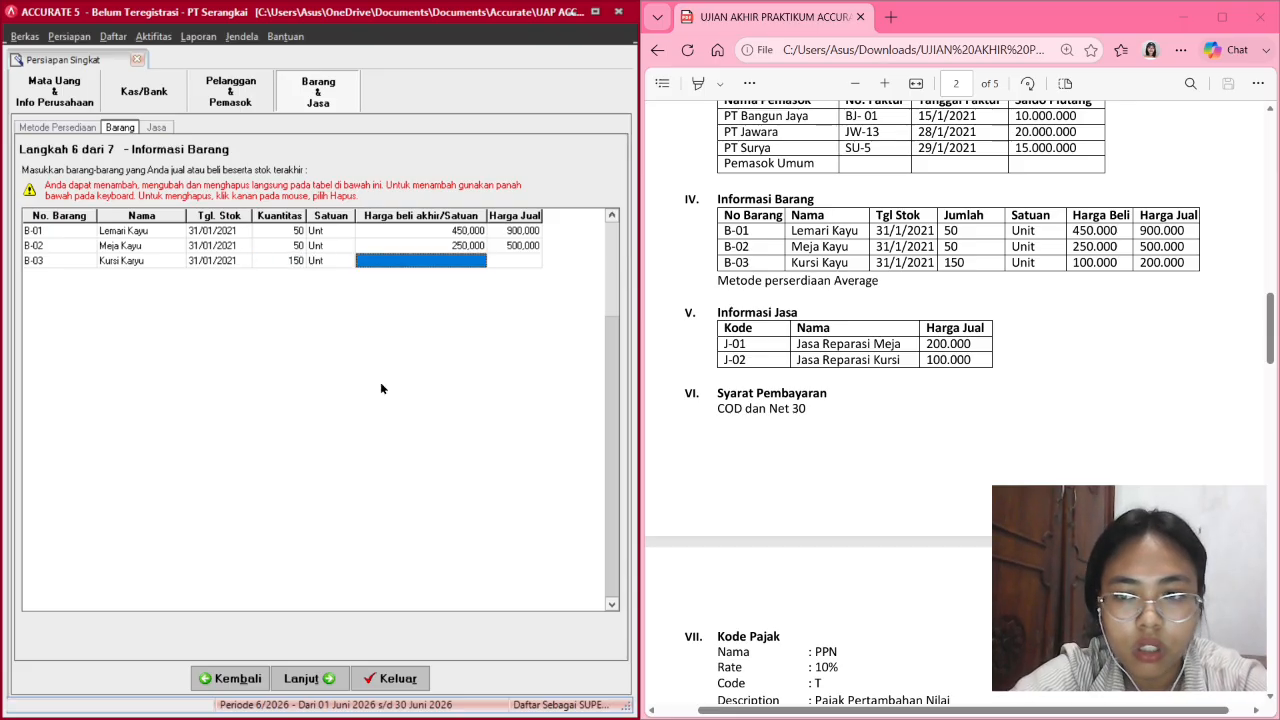
pyautogui.write('100000')
pyautogui.press('Tab')
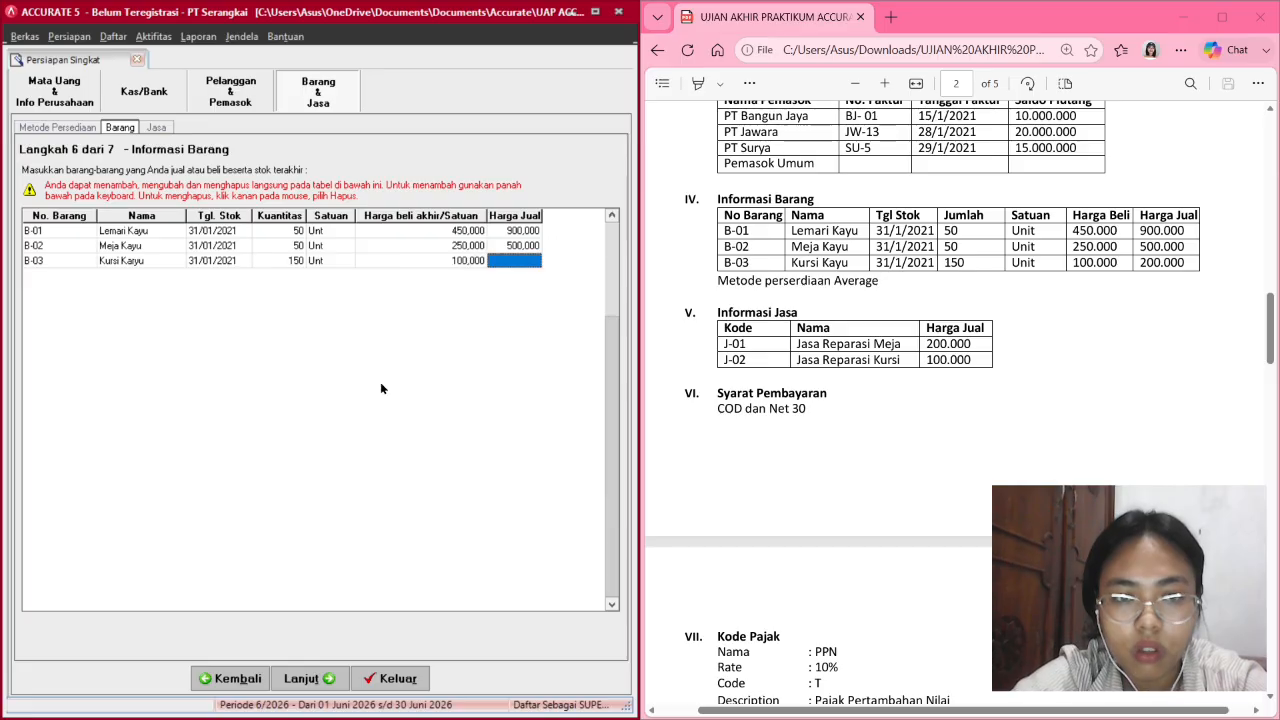
pyautogui.write('2000000')
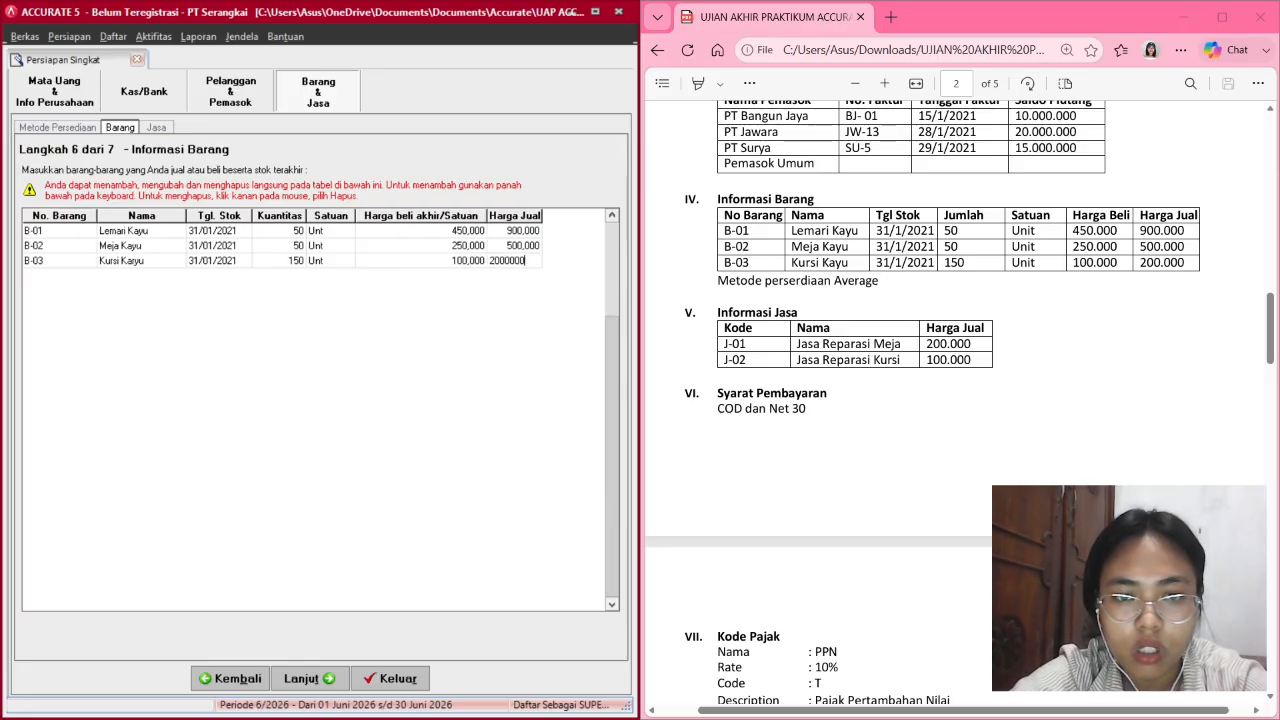
pyautogui.press('Tab')
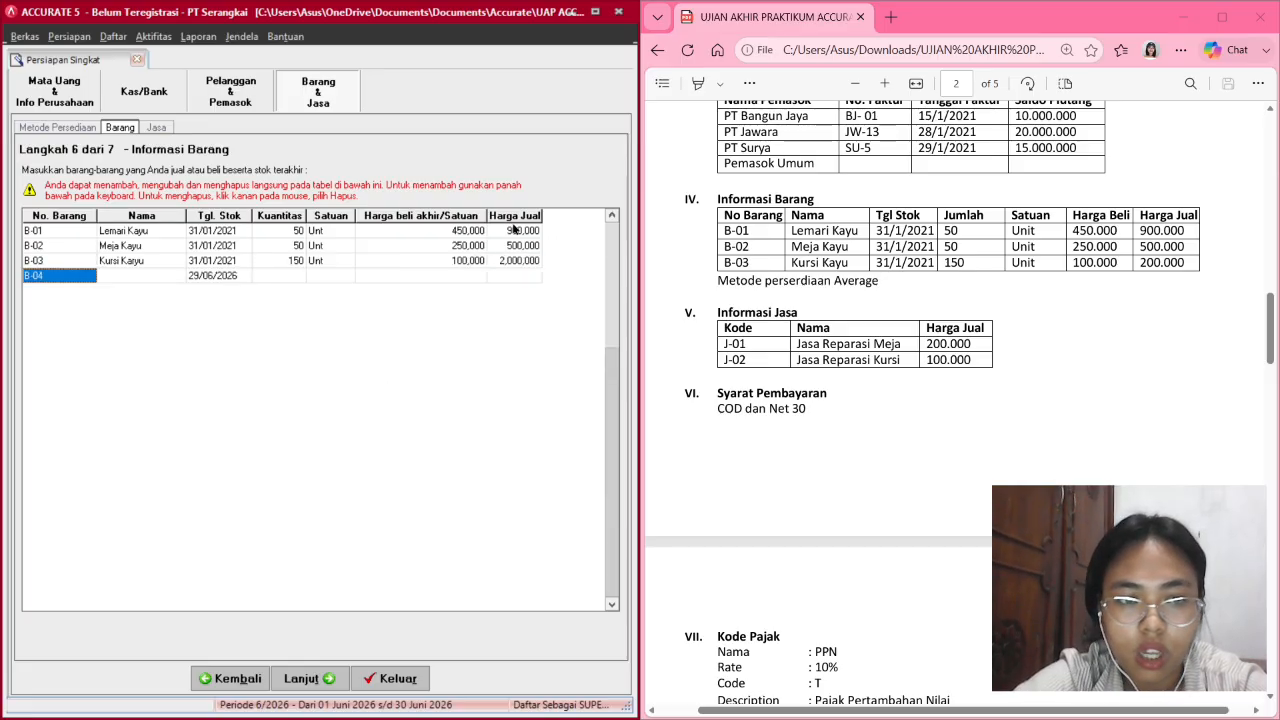
# Correct Kursi Kayu's selling price to 200,000 and delete the empty B-04 row.
pyautogui.click(497, 261)
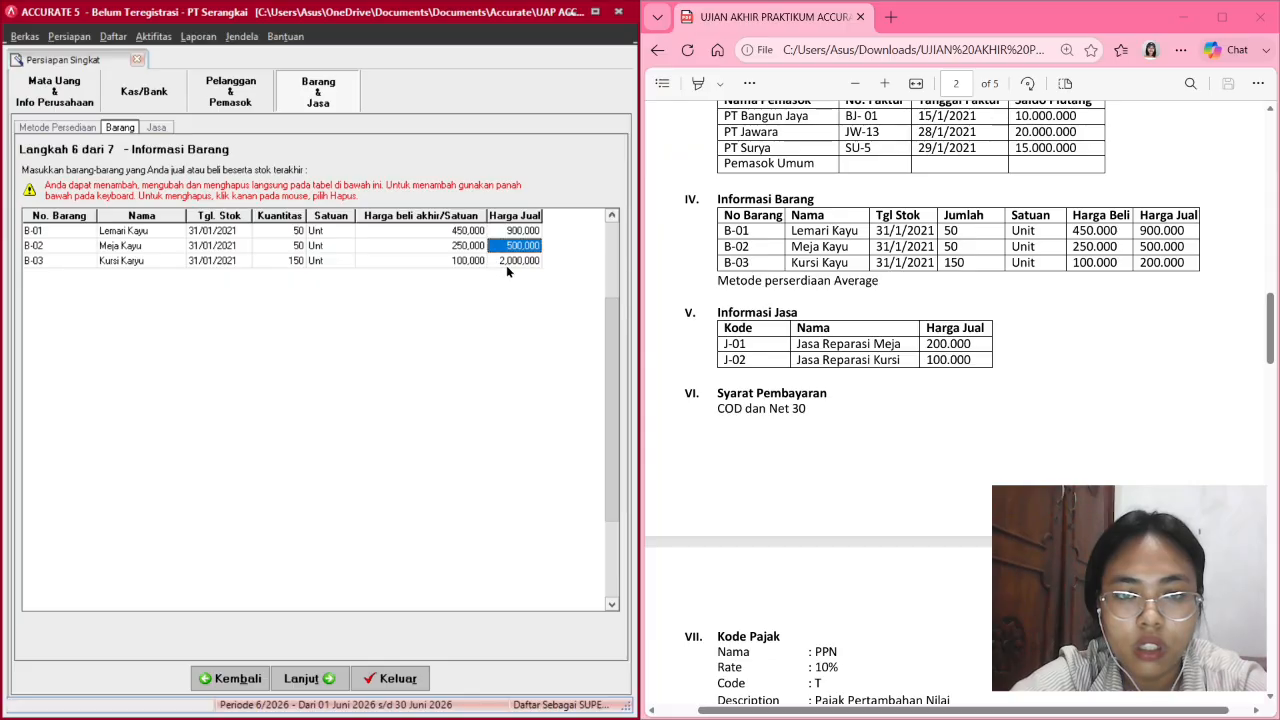
pyautogui.click(508, 263)
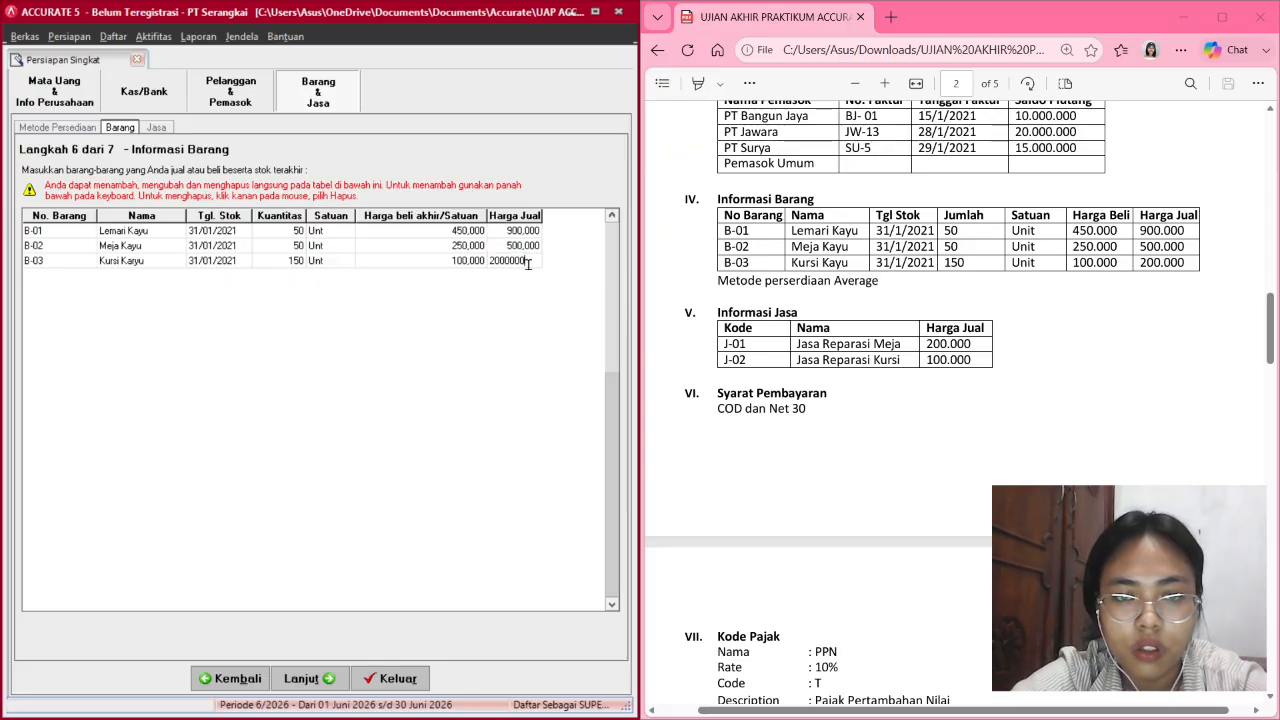
pyautogui.press('BackSpace')
pyautogui.press('Tab')
pyautogui.press('Down')
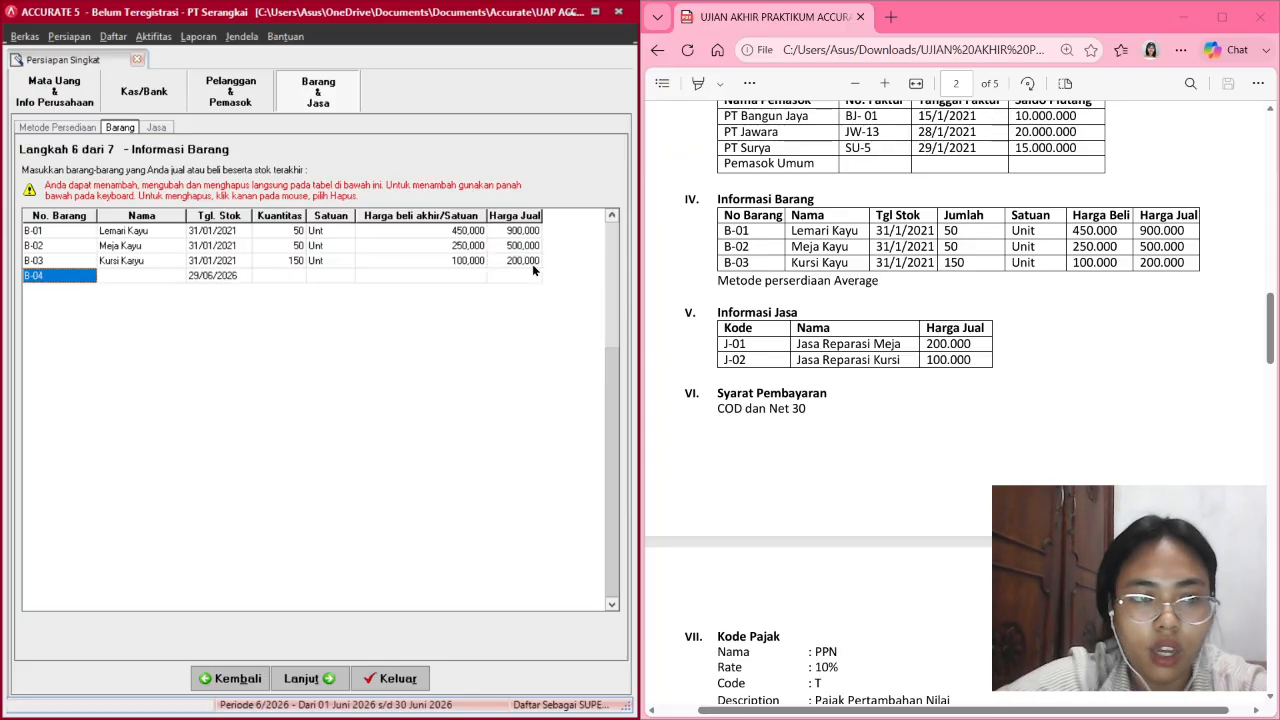
pyautogui.click(242, 229)
# Check that the stock dates for B-02, B-01 and B-03 read 31/01/2021.
pyautogui.click(240, 246)
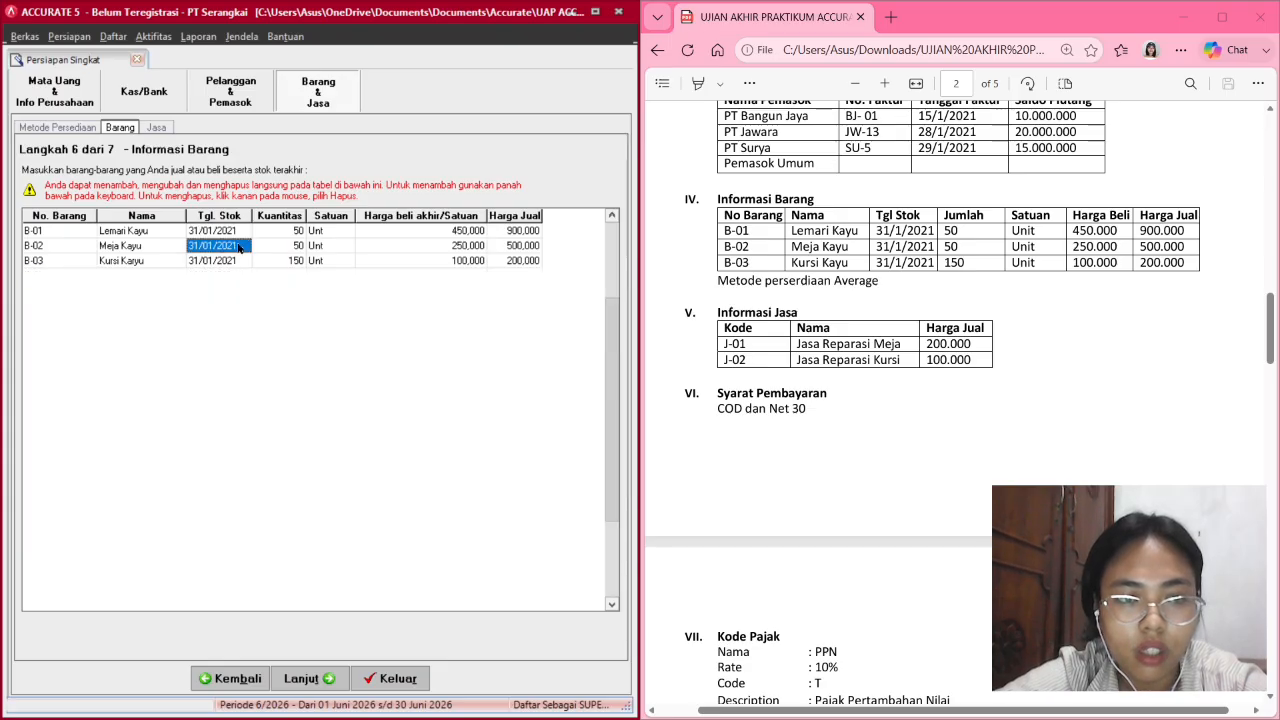
pyautogui.click(240, 246)
pyautogui.click(245, 246)
pyautogui.click(245, 246)
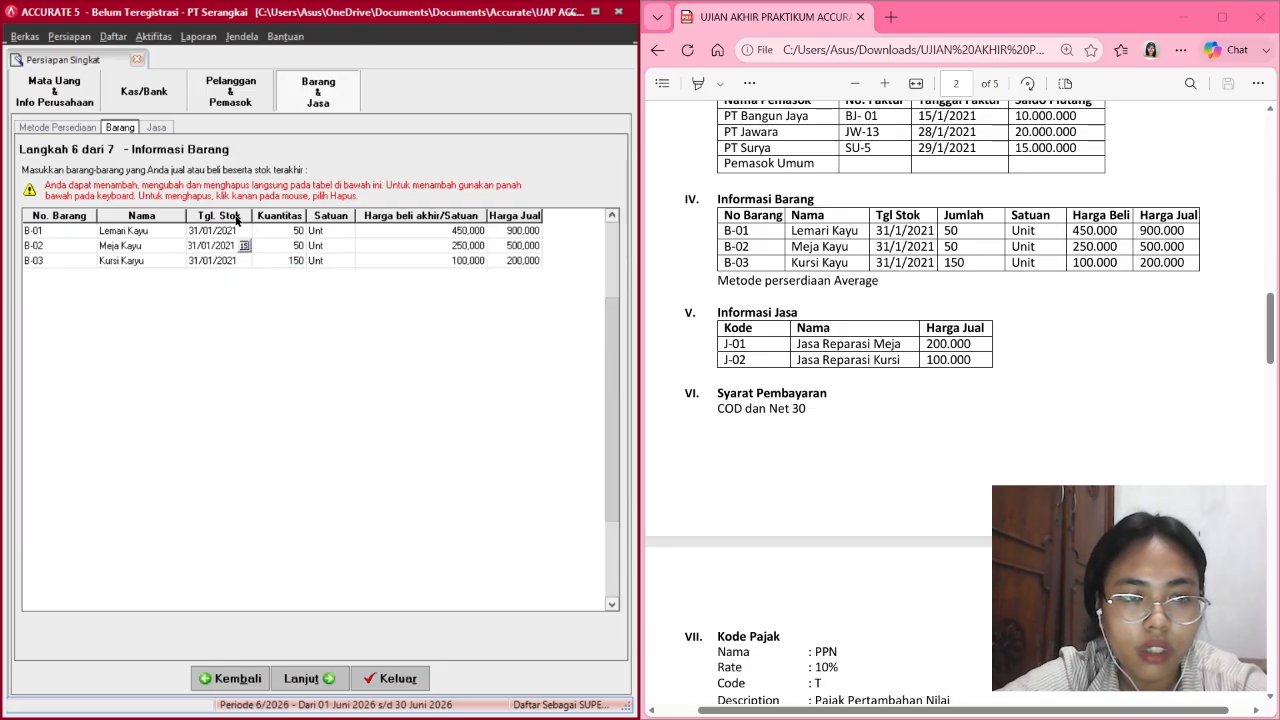
pyautogui.click(236, 231)
pyautogui.click(236, 231)
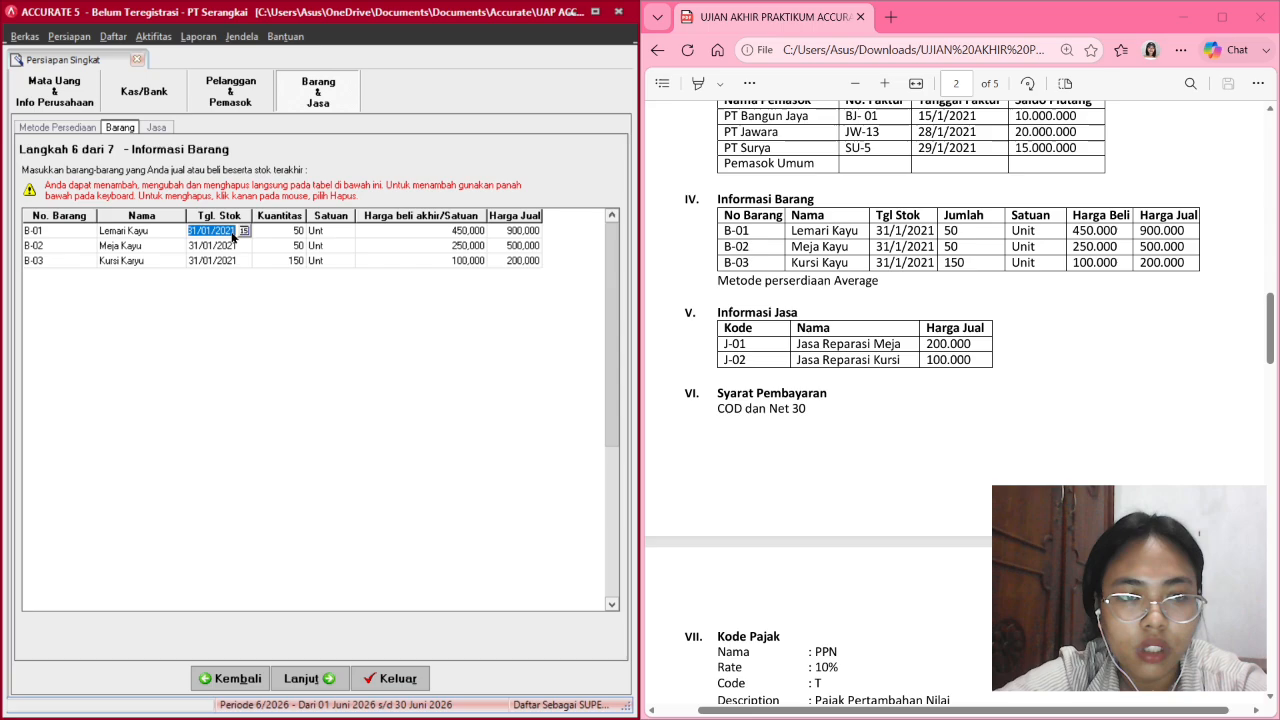
pyautogui.click(243, 231)
pyautogui.click(243, 231)
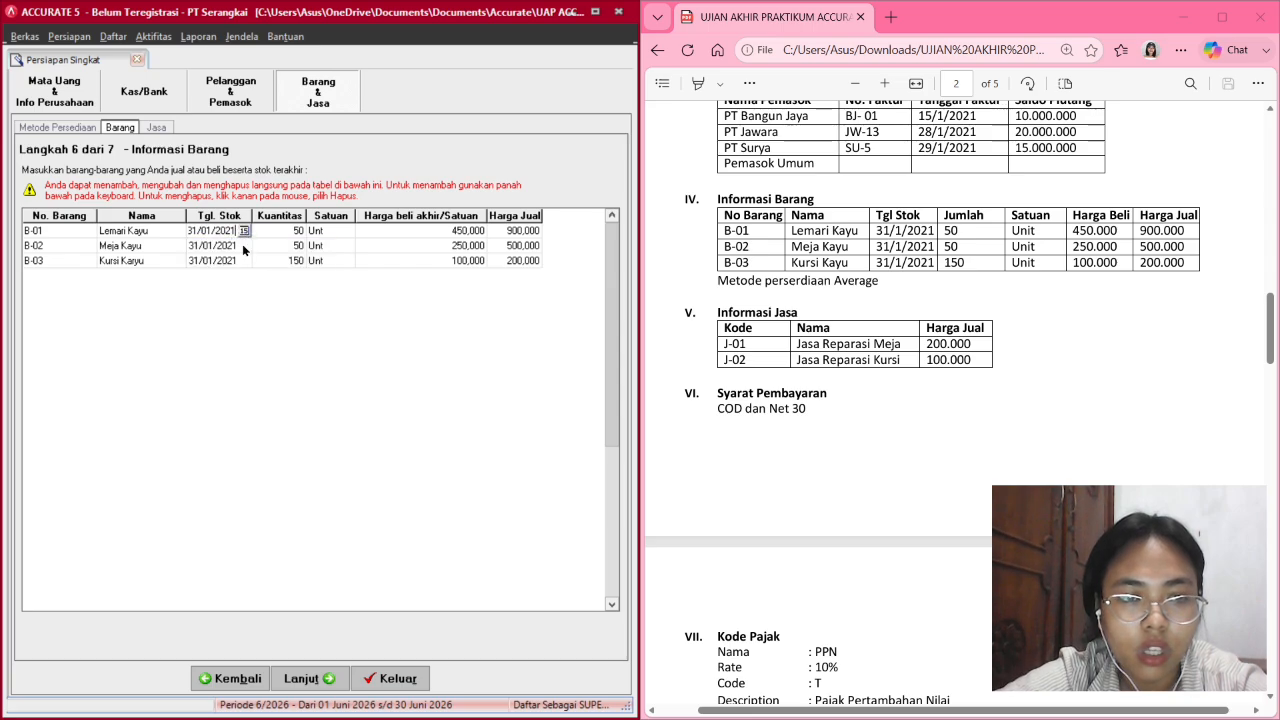
pyautogui.click(238, 261)
pyautogui.click(238, 261)
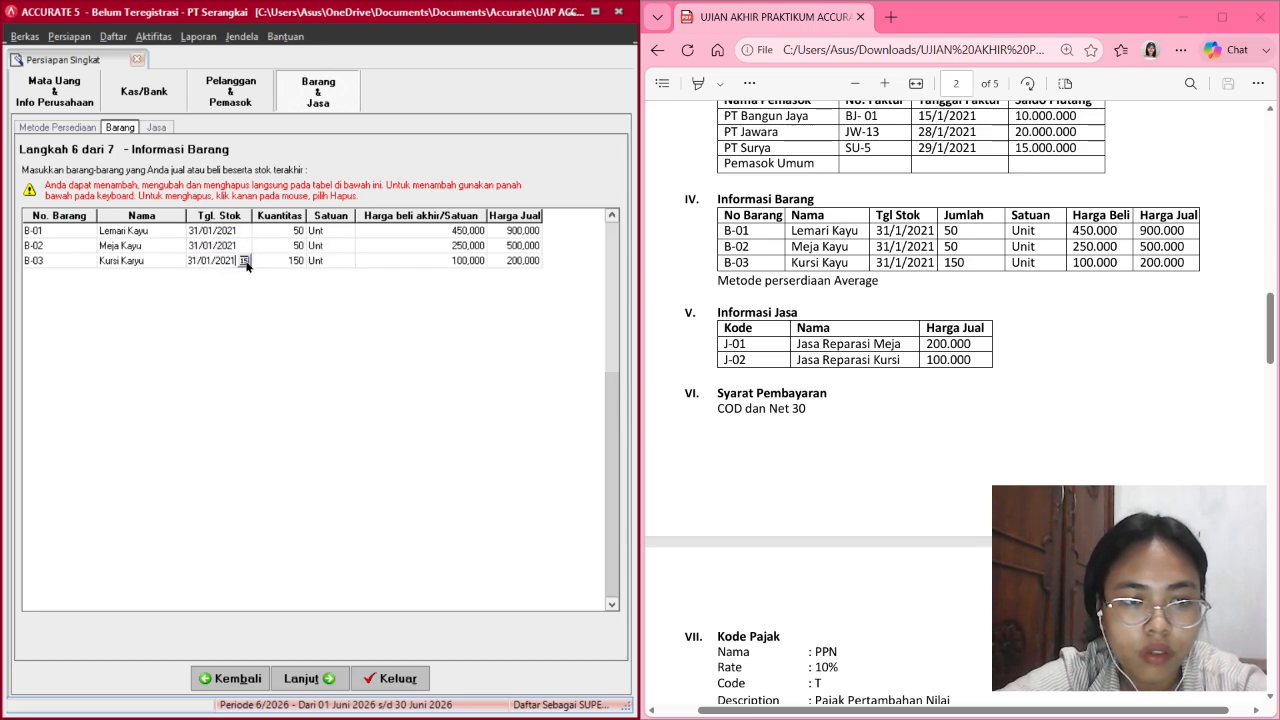
pyautogui.click(244, 261)
pyautogui.click(244, 261)
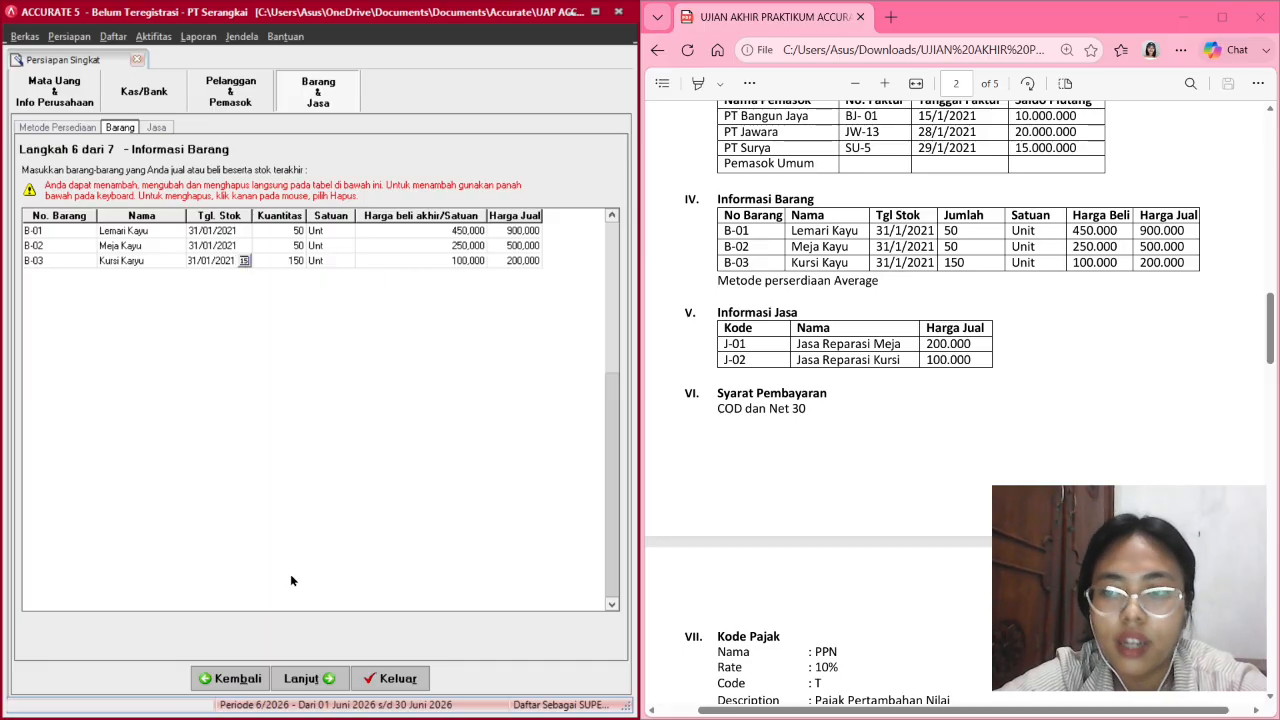
# On setup step 7, add service J-01 'Jasa Reparasi Meja' priced 200,000.
pyautogui.click(300, 680)
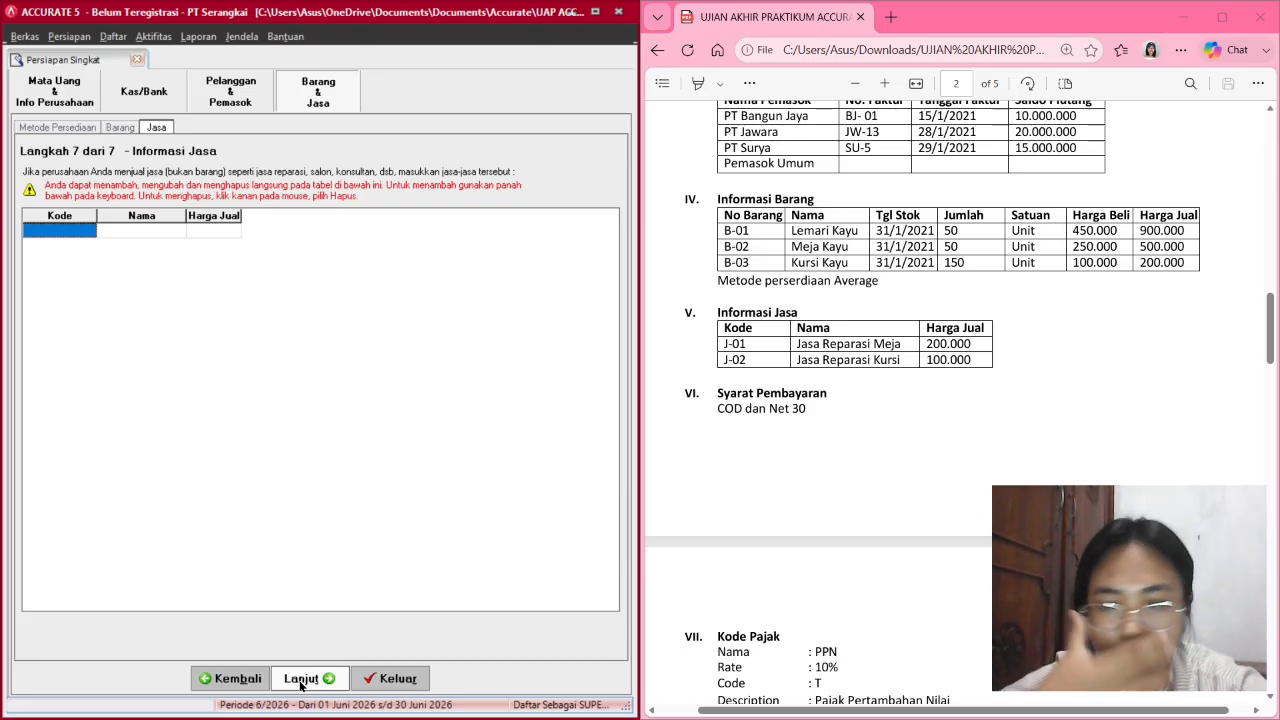
pyautogui.scroll(-1, 853, 409)
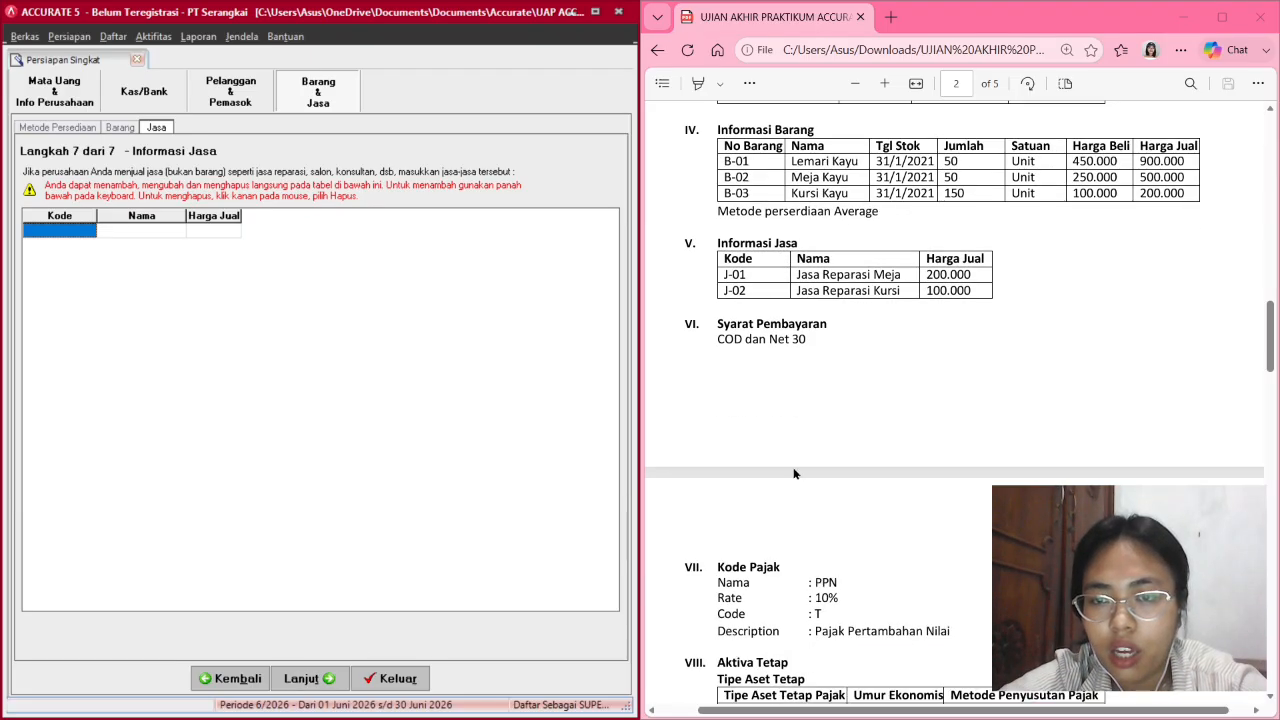
pyautogui.scroll(1, 853, 409)
pyautogui.scroll(1, 852, 403)
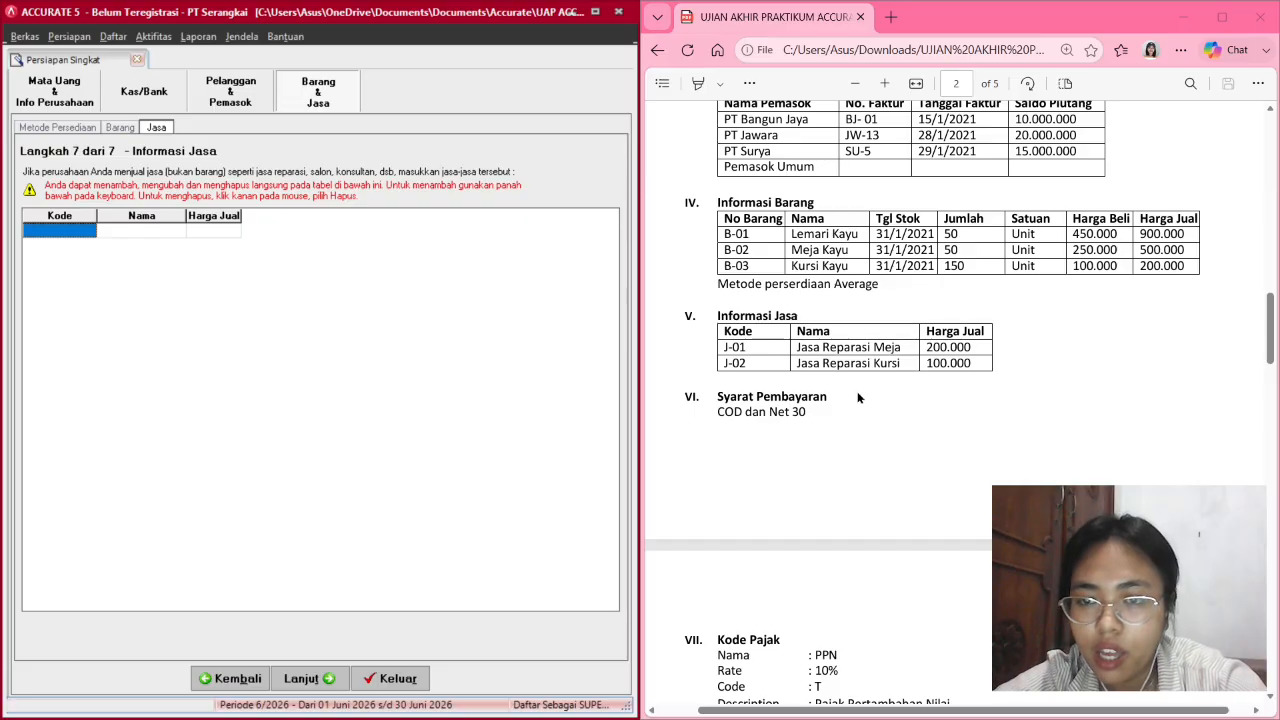
pyautogui.scroll(-1, 857, 397)
pyautogui.scroll(-1, 857, 397)
pyautogui.scroll(1, 857, 397)
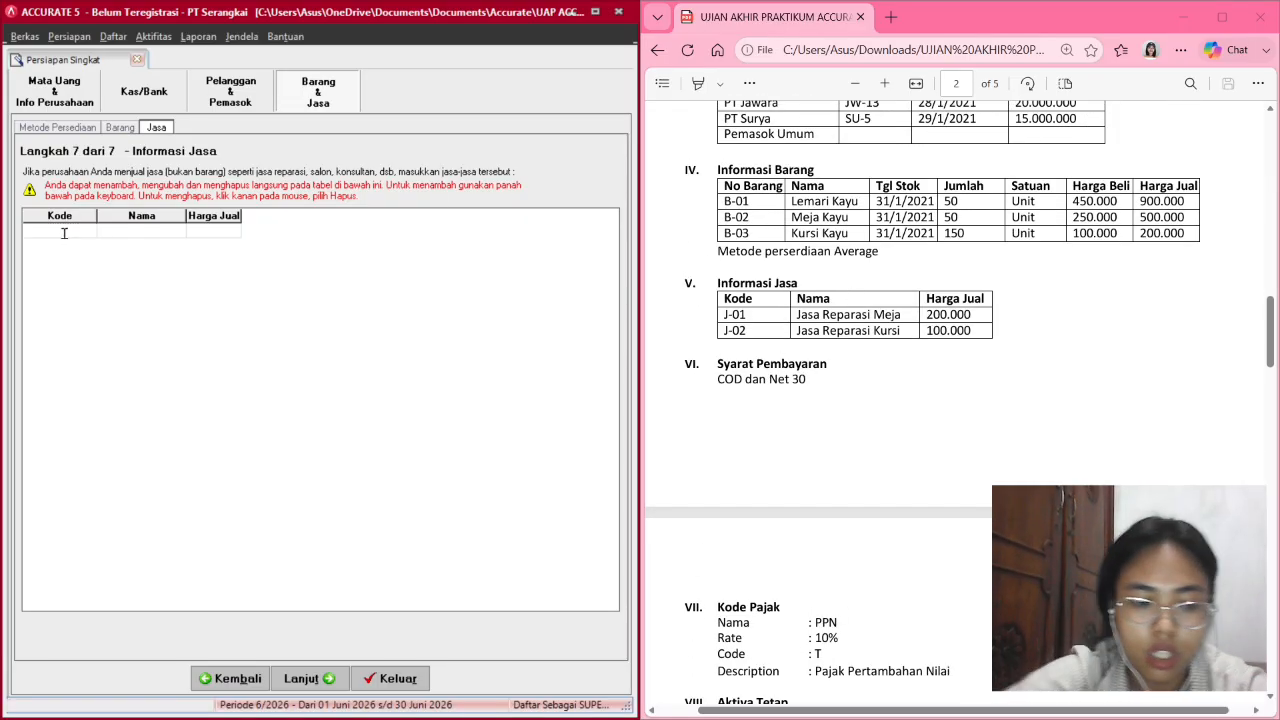
pyautogui.write('J-01')
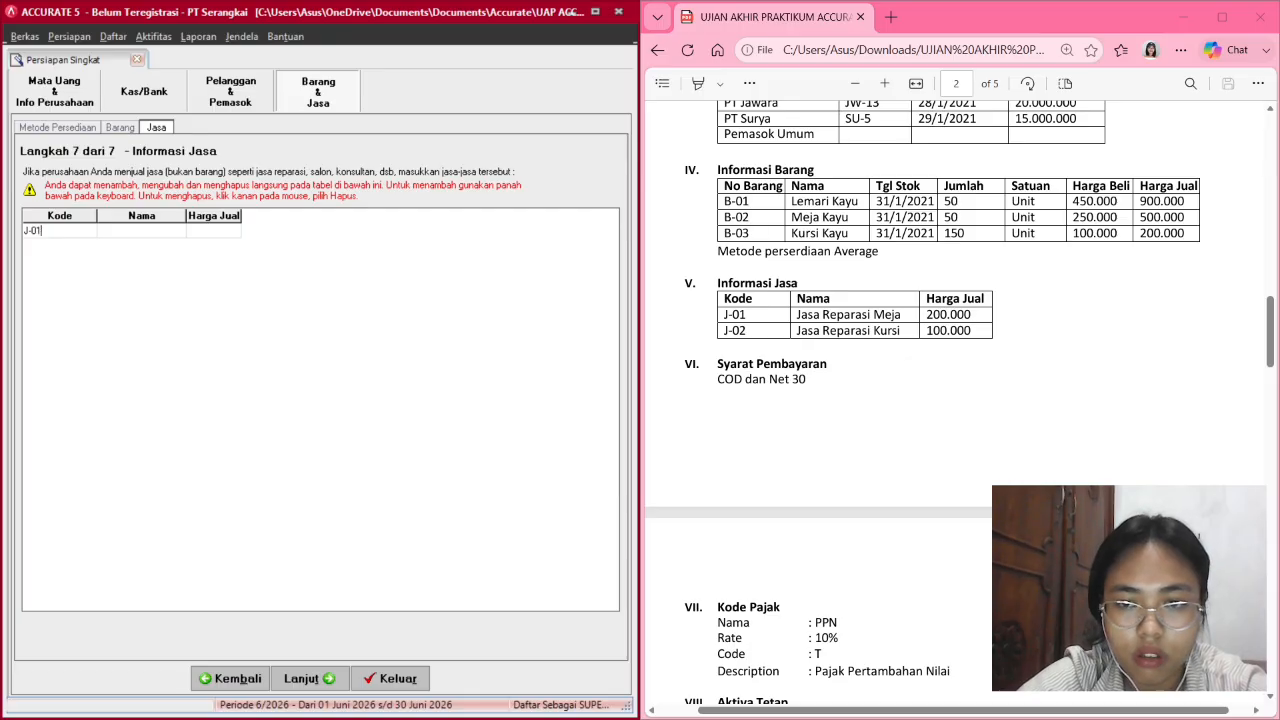
pyautogui.press('Tab')
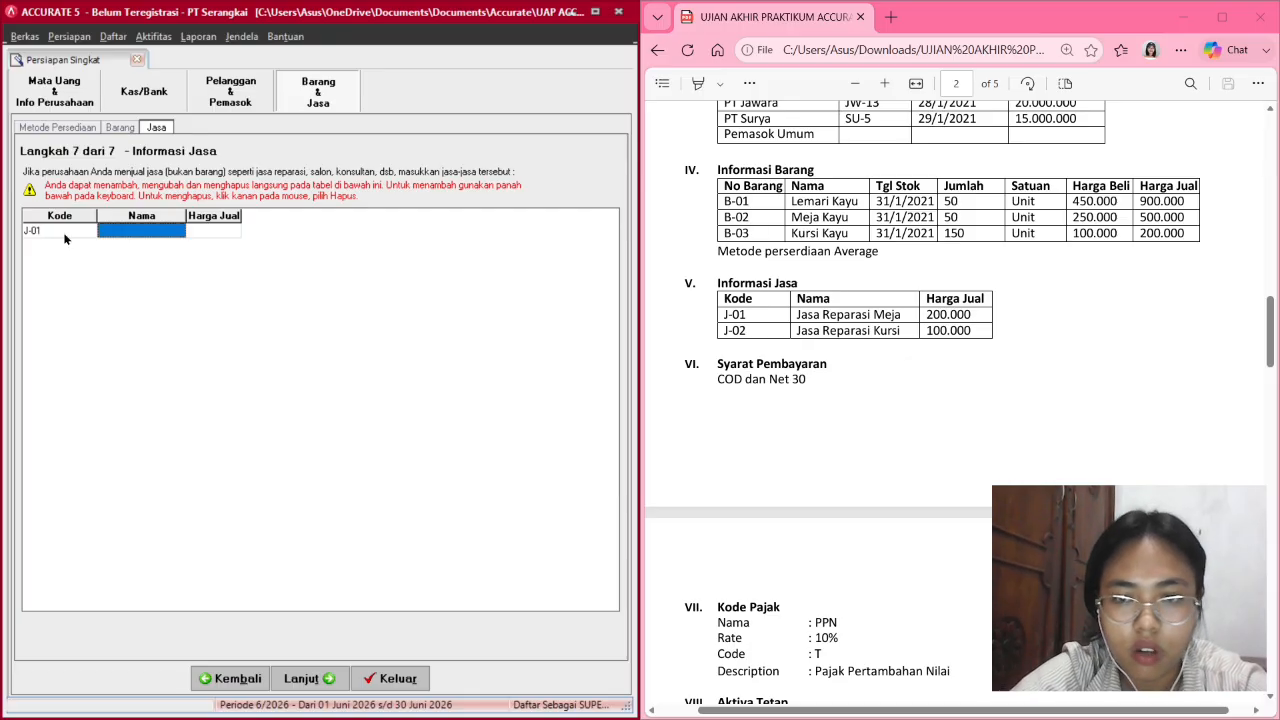
pyautogui.write('Jasa')
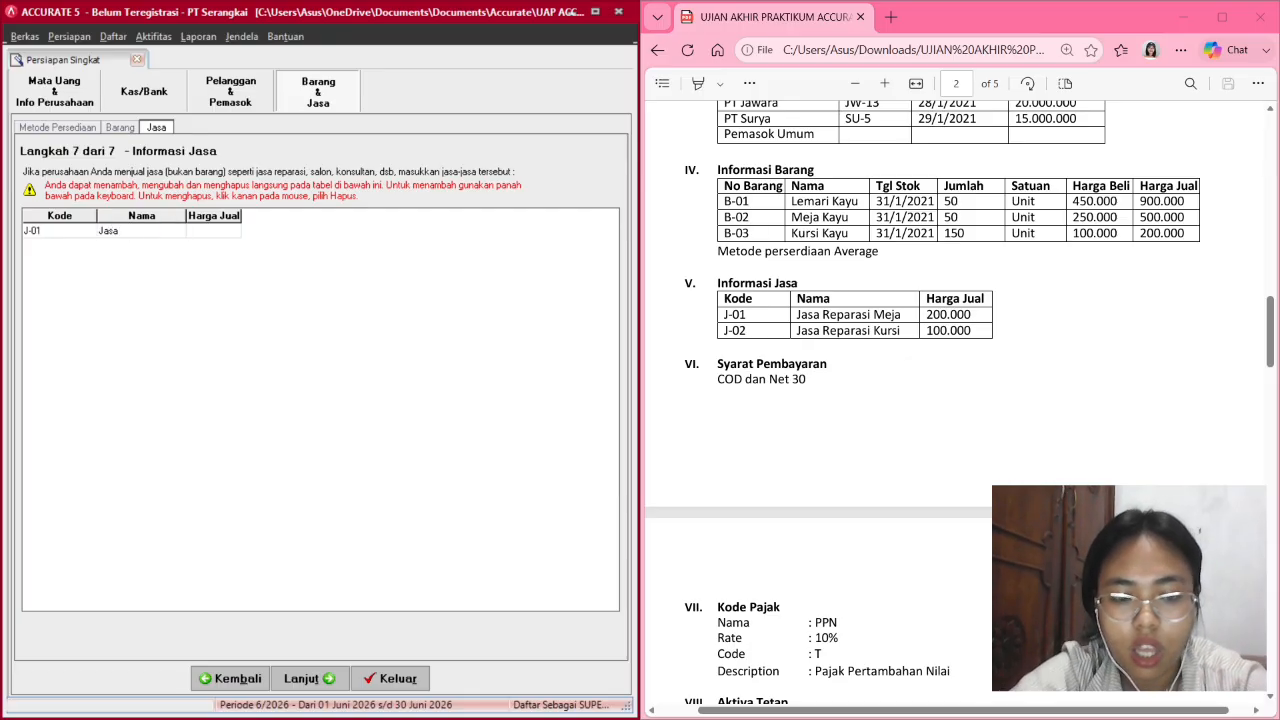
pyautogui.write(' Repara')
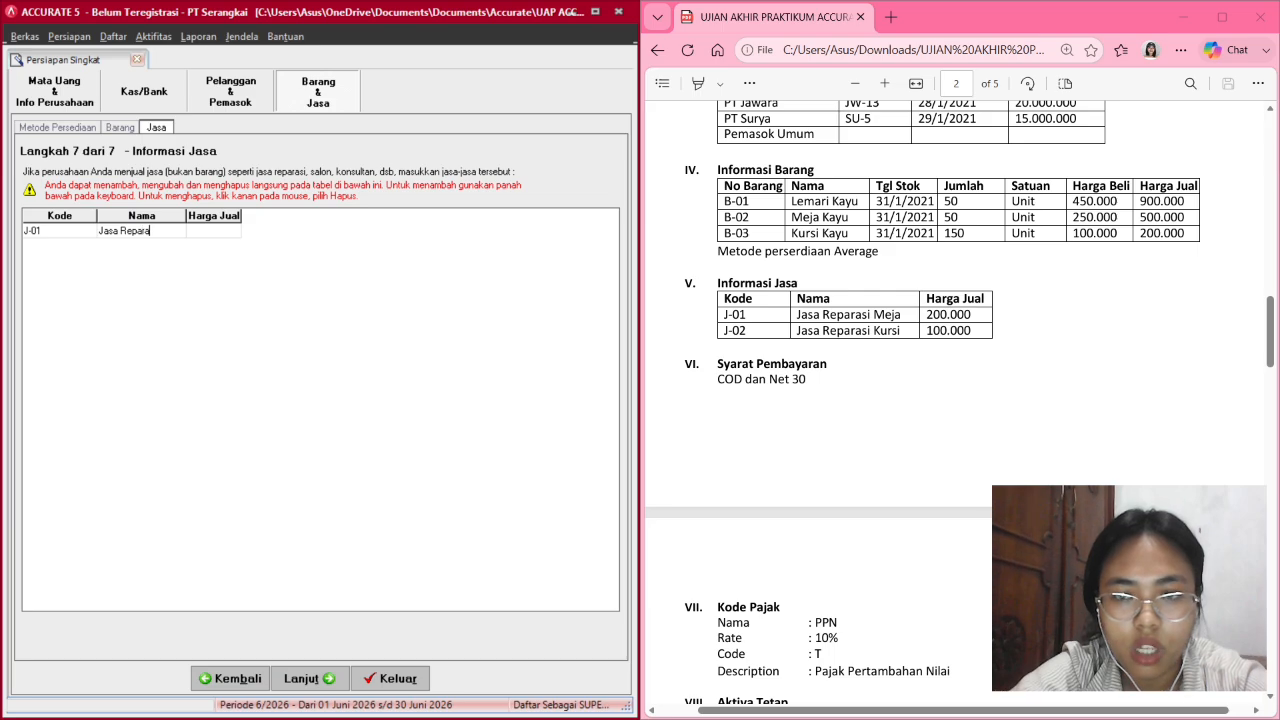
pyautogui.write('si')
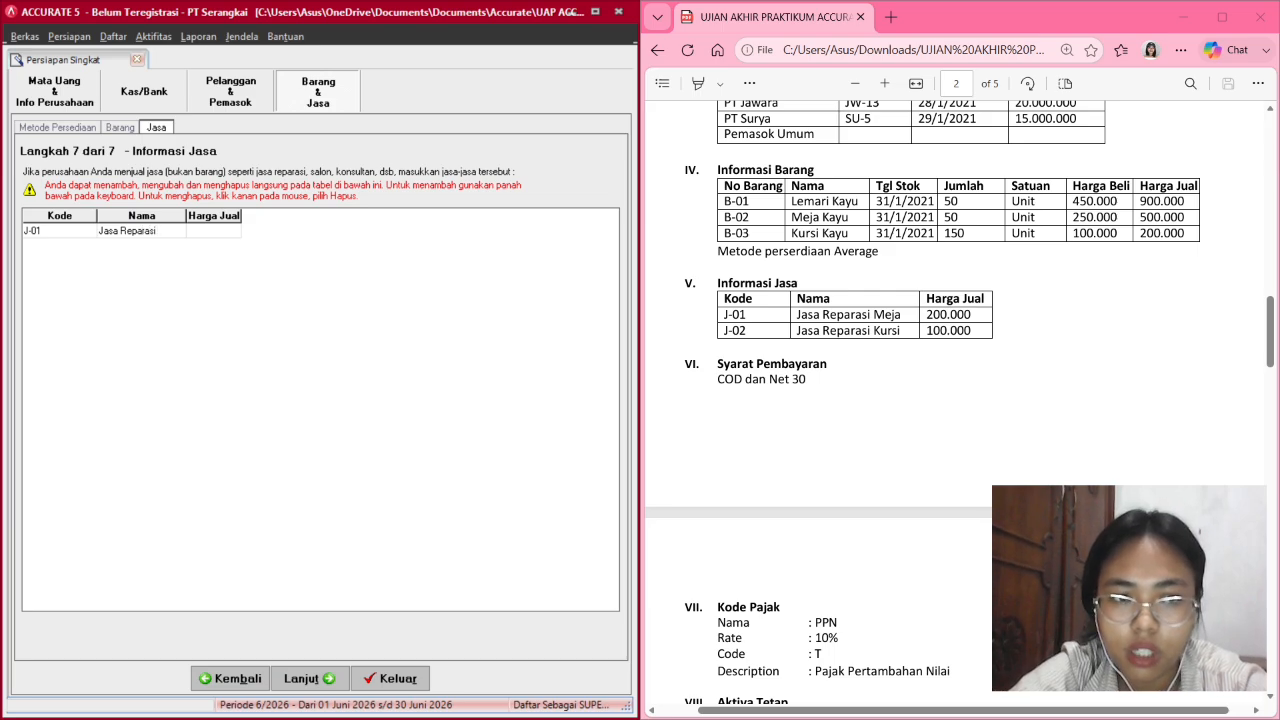
pyautogui.write(' m')
pyautogui.press('BackSpace')
pyautogui.write('Meja')
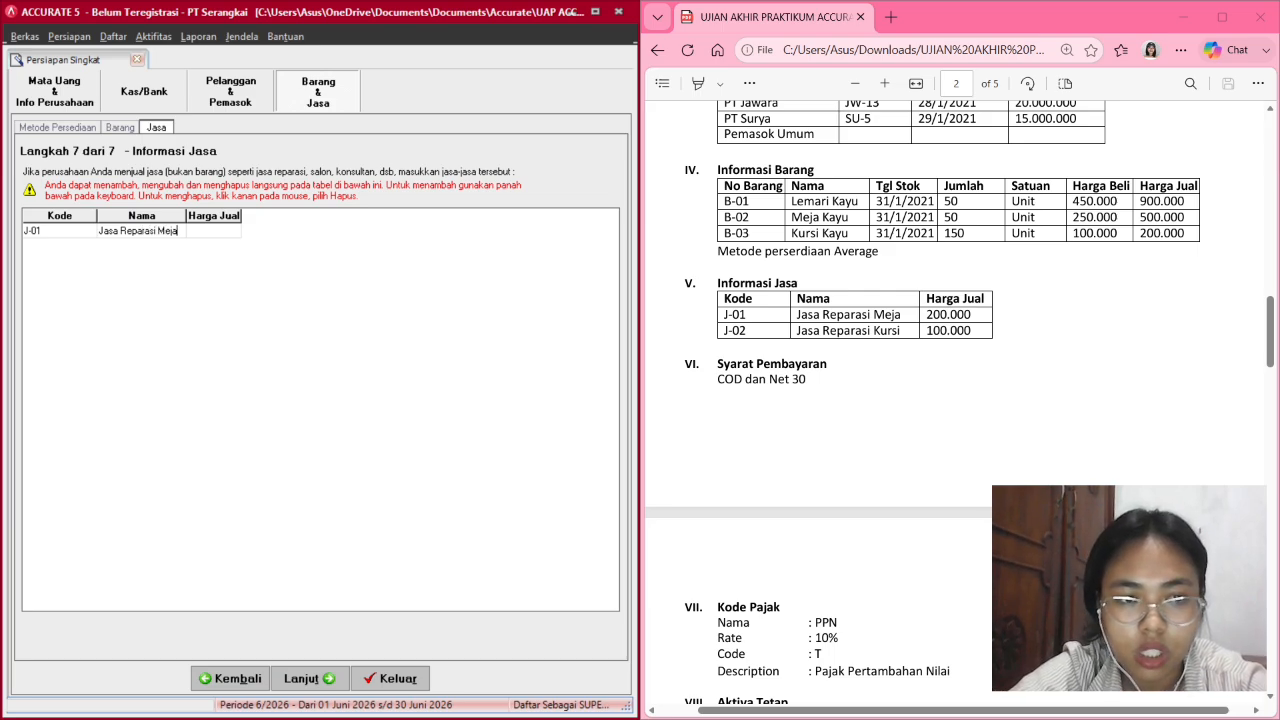
pyautogui.press('Tab')
pyautogui.write('20')
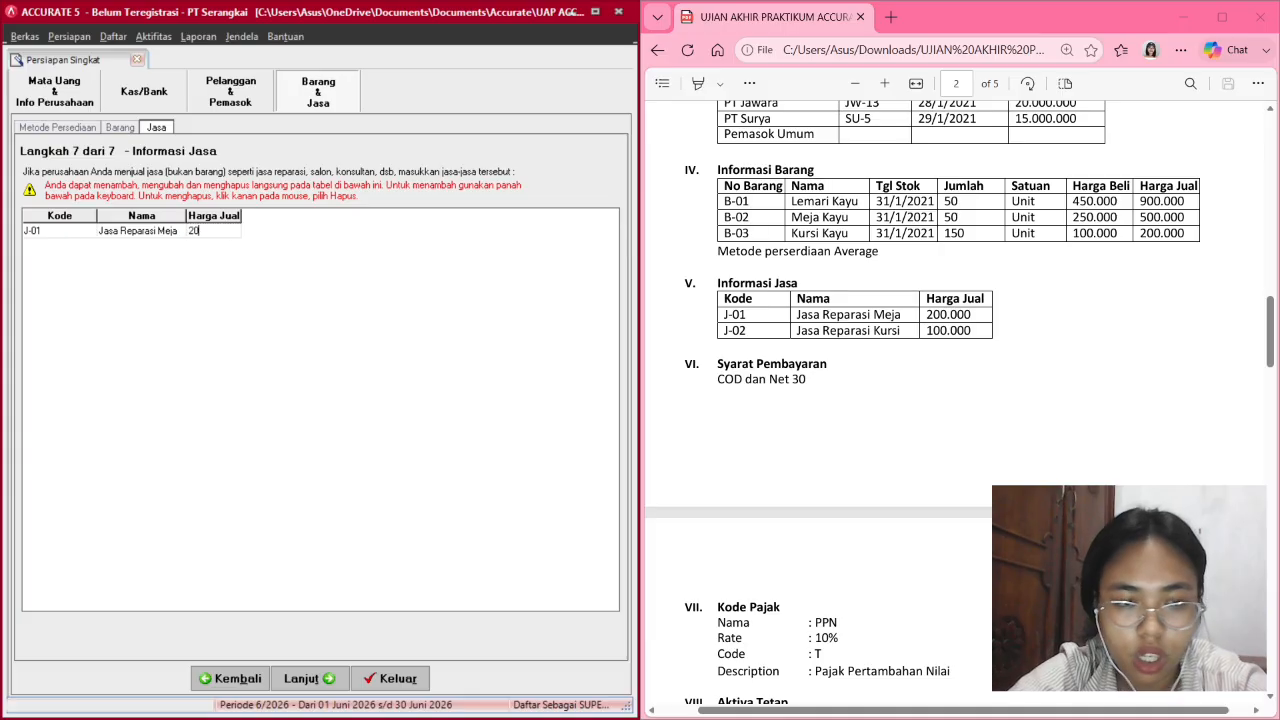
pyautogui.write('0,00000')
pyautogui.press('Return')
# Add service J-02 'Jasa Reparasi Kursi' priced 100,000.
pyautogui.press('Down')
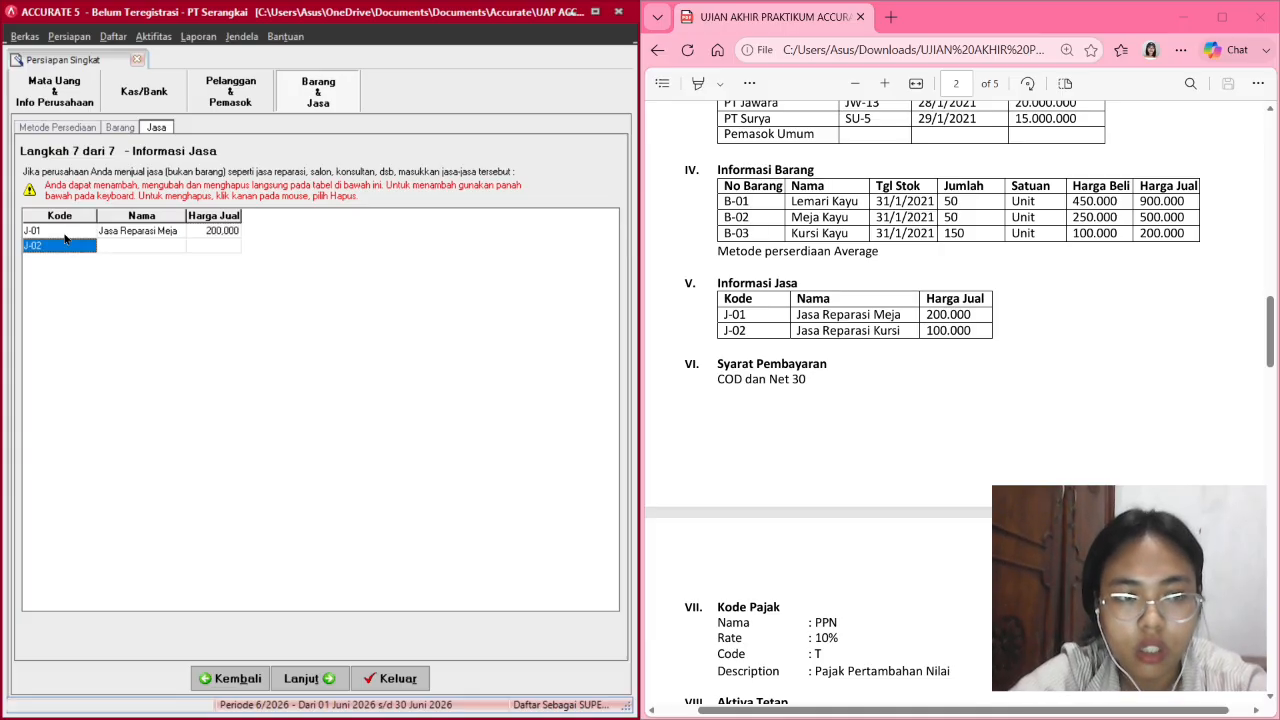
pyautogui.press('Tab')
pyautogui.write('Jasa')
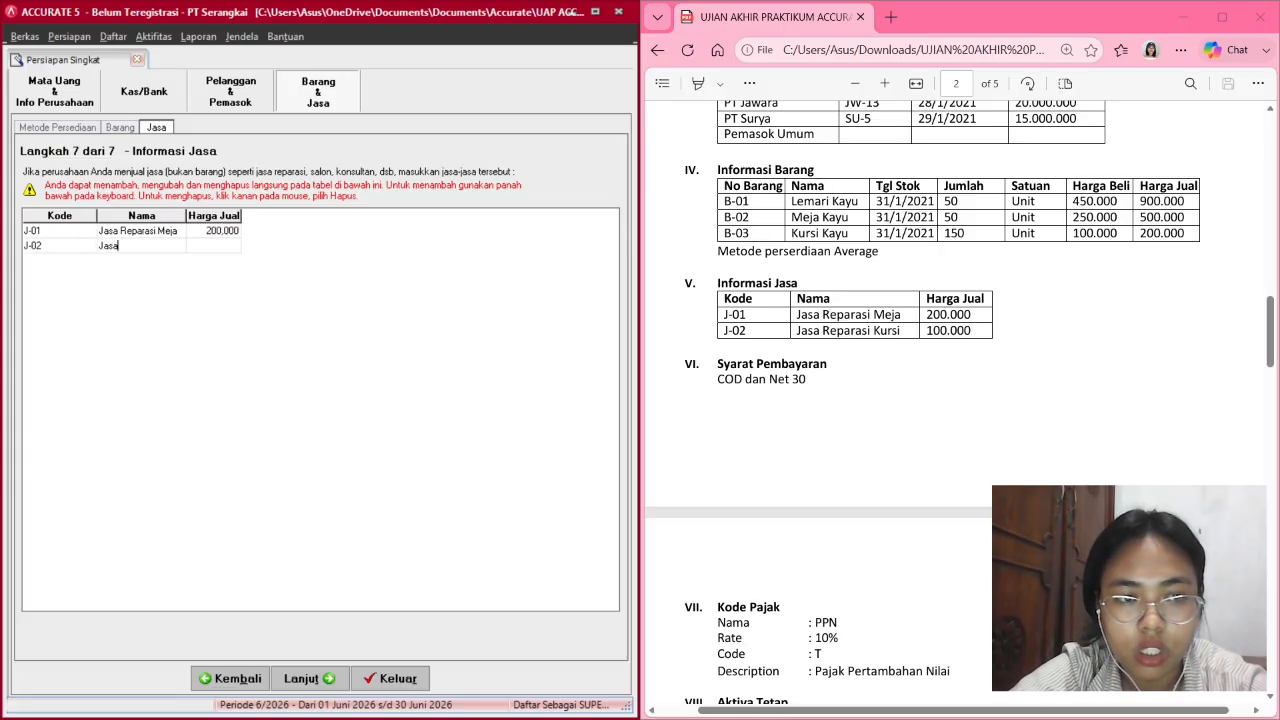
pyautogui.write(' Repa')
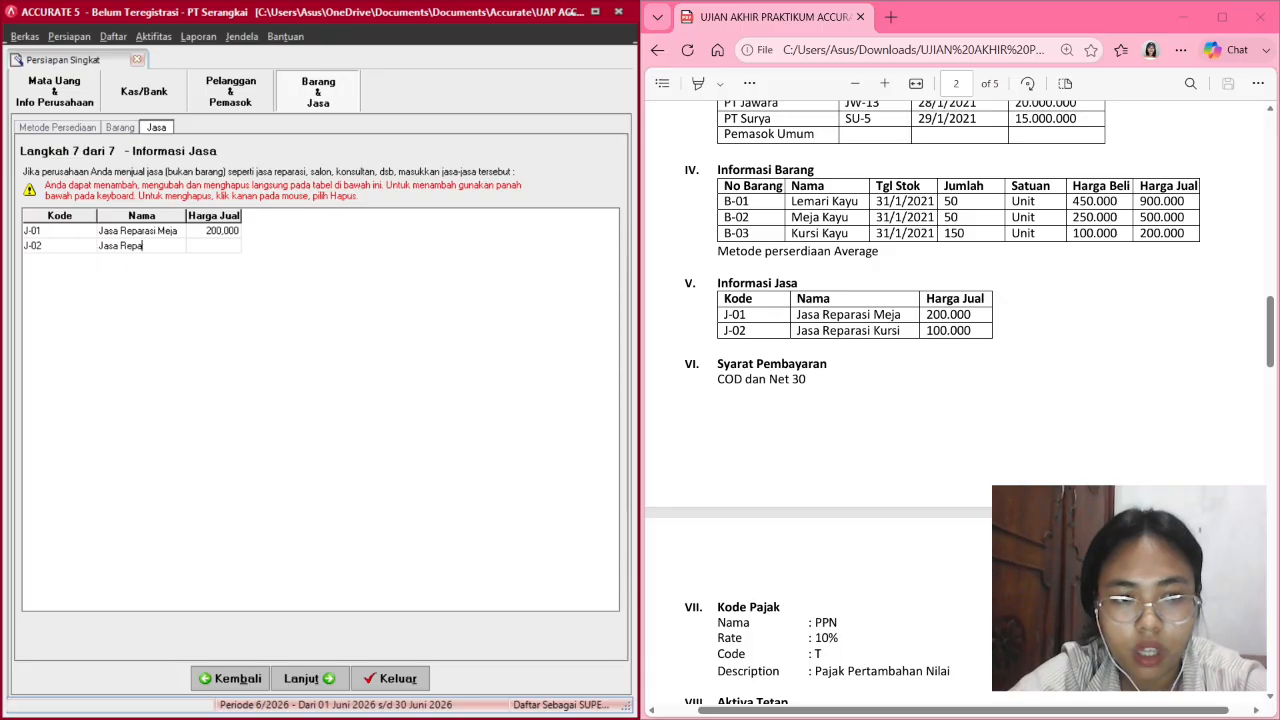
pyautogui.write('rasi Kursi')
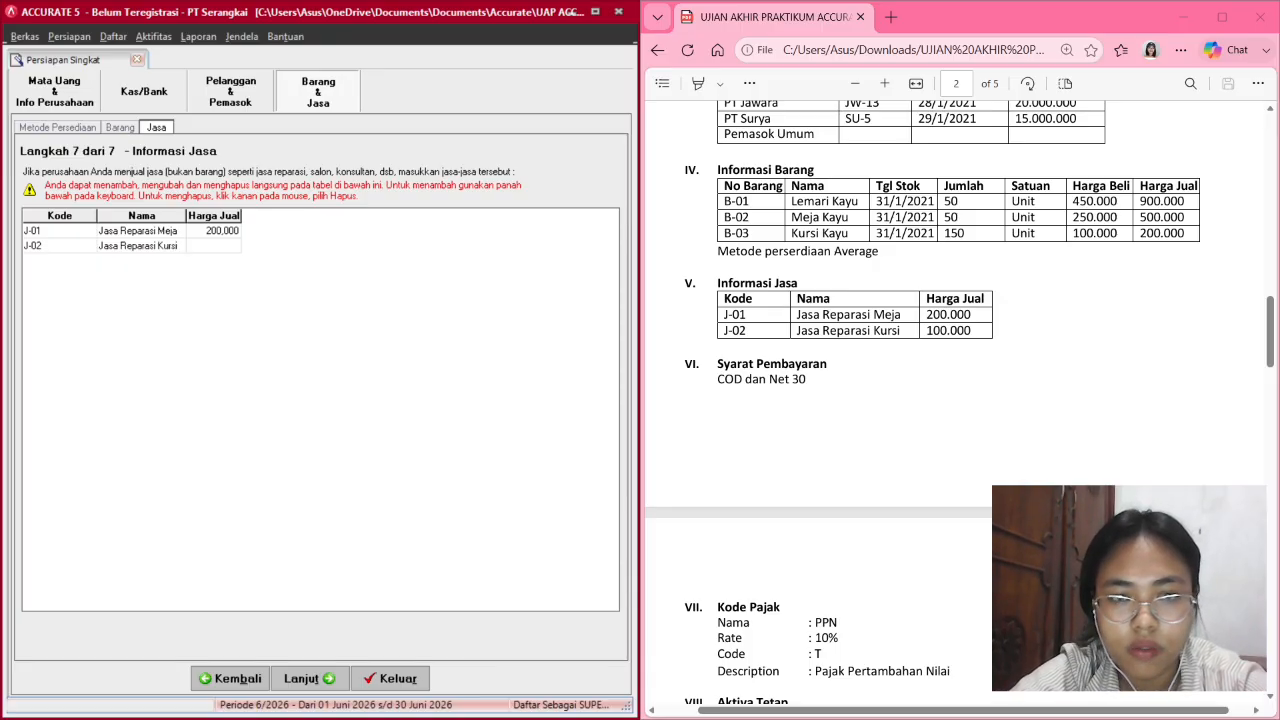
pyautogui.press('Tab')
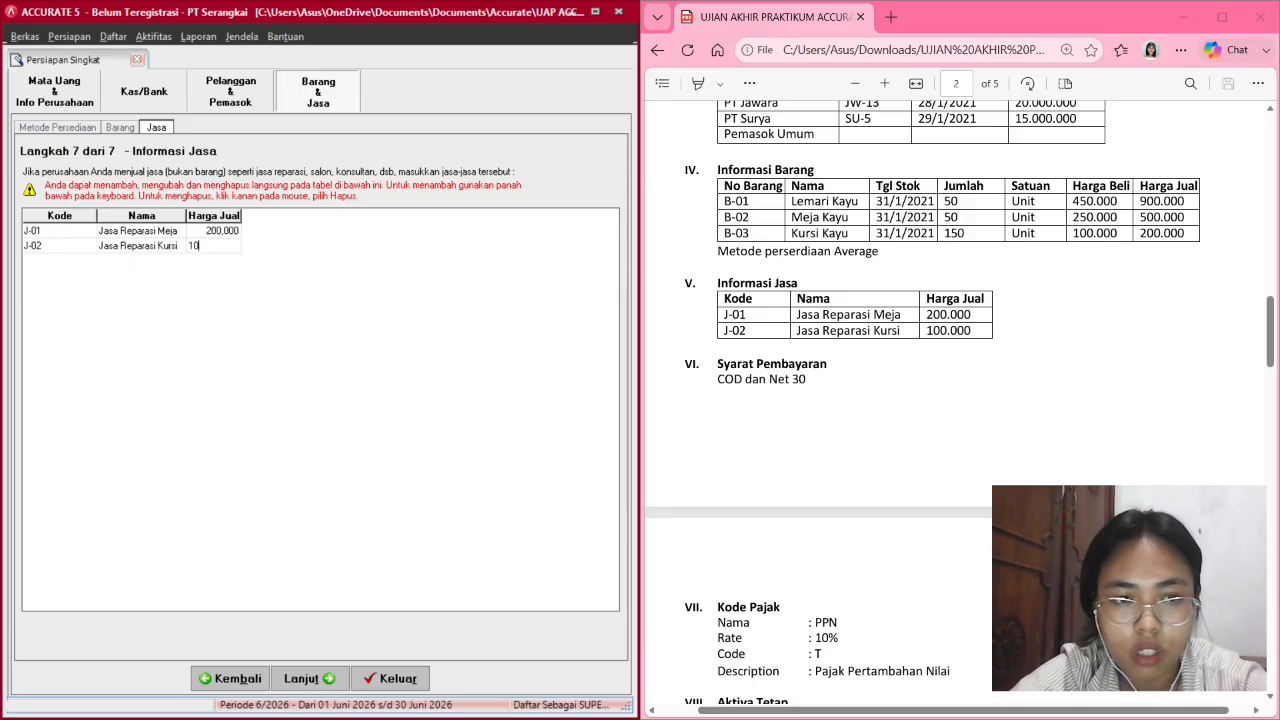
pyautogui.write('100000')
pyautogui.press('Return')
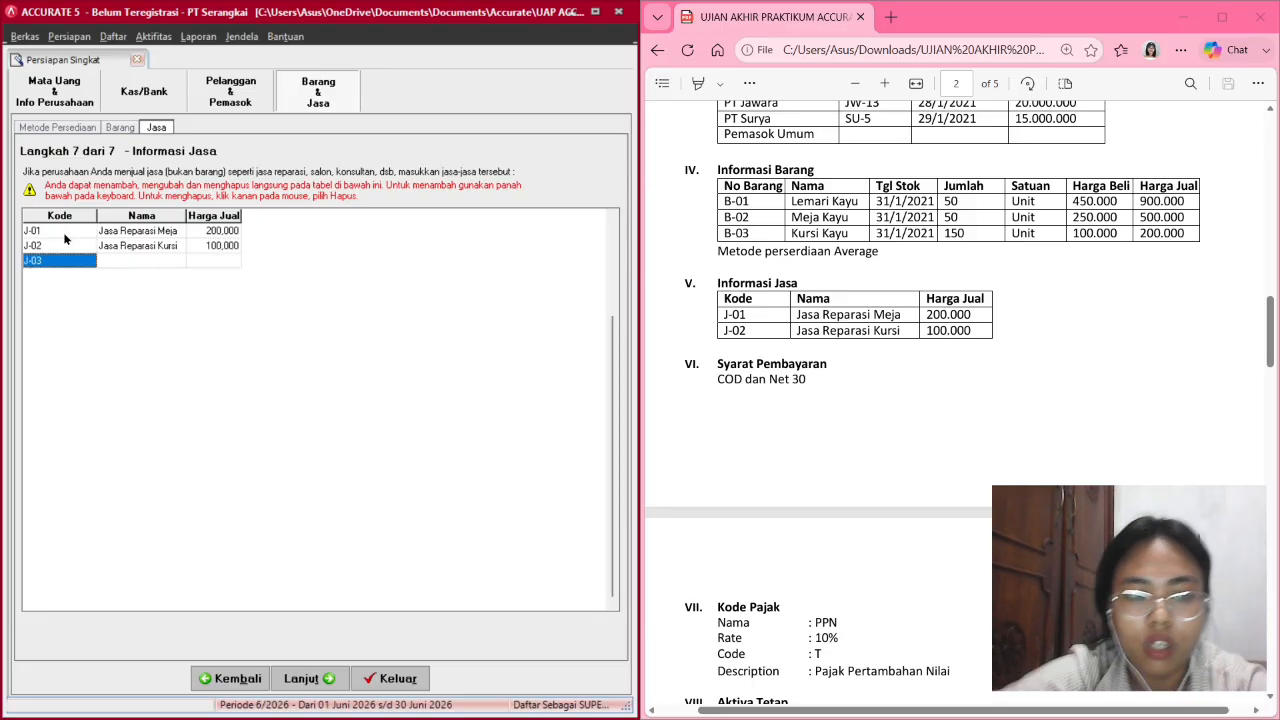
# Go to the Selamat summary page and close Persiapan Singkat with Selesai.
pyautogui.click(319, 675)
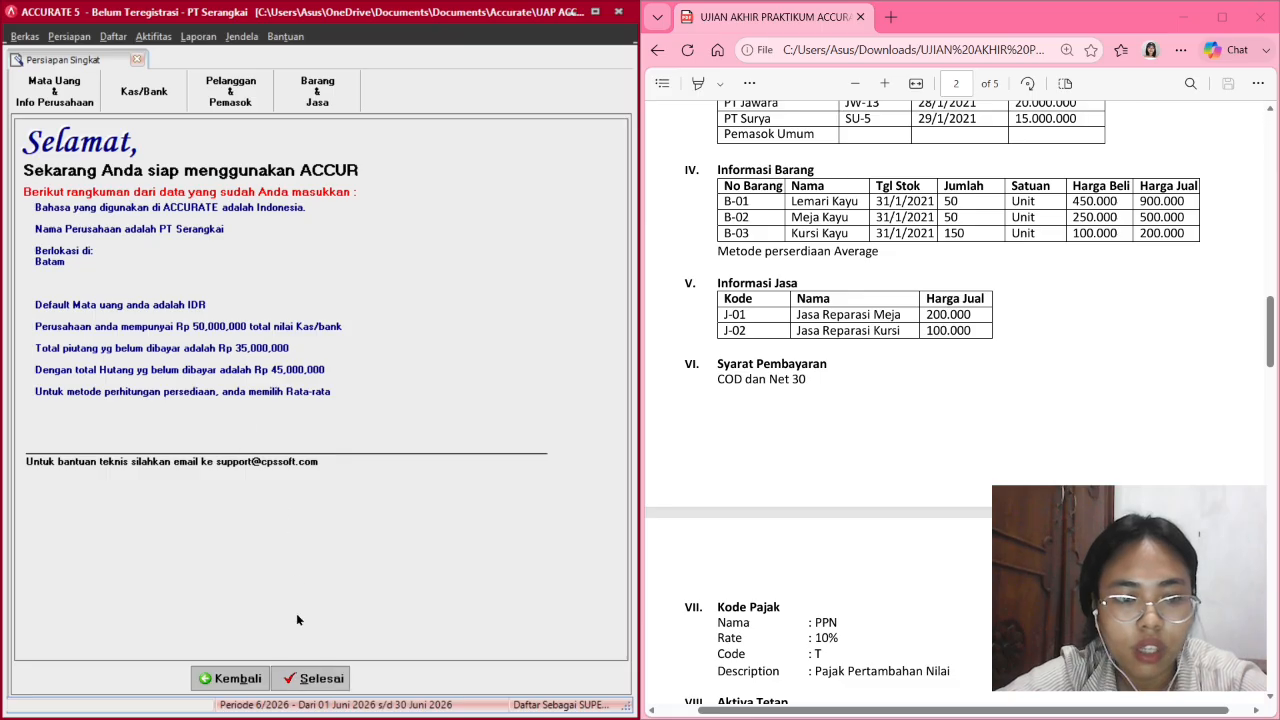
pyautogui.click(313, 679)
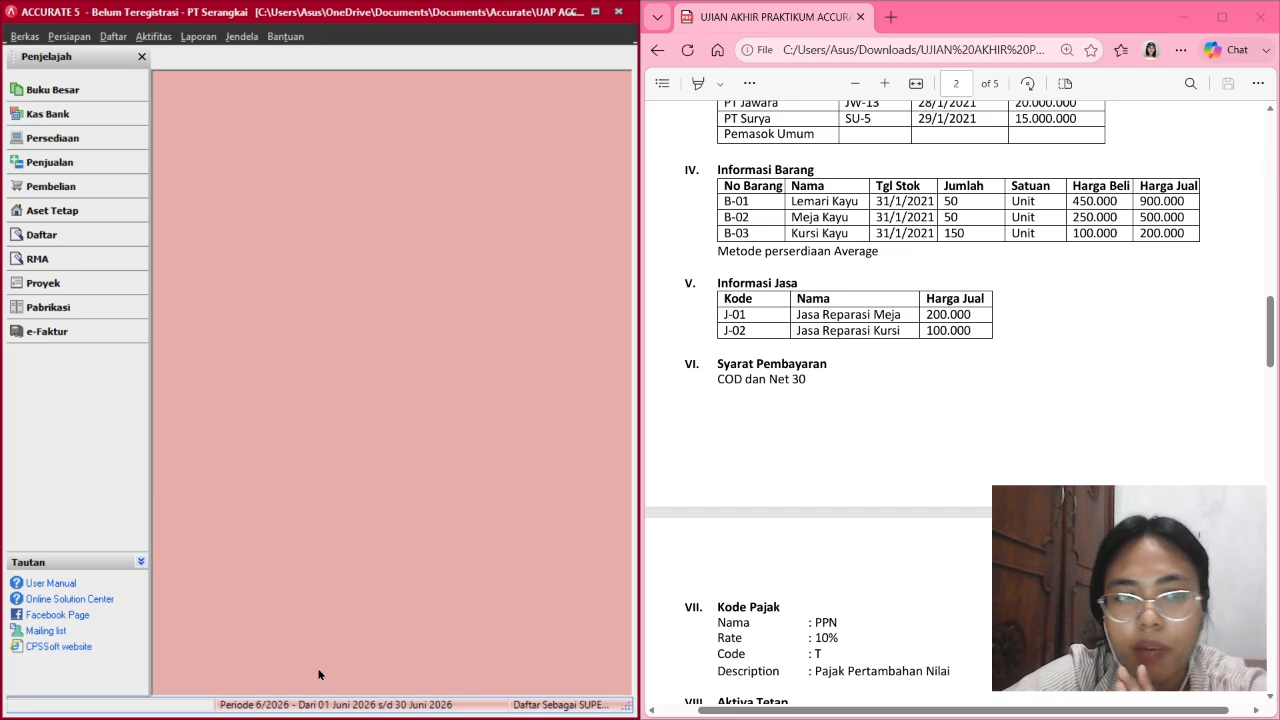
pyautogui.scroll(-3, 829, 574)
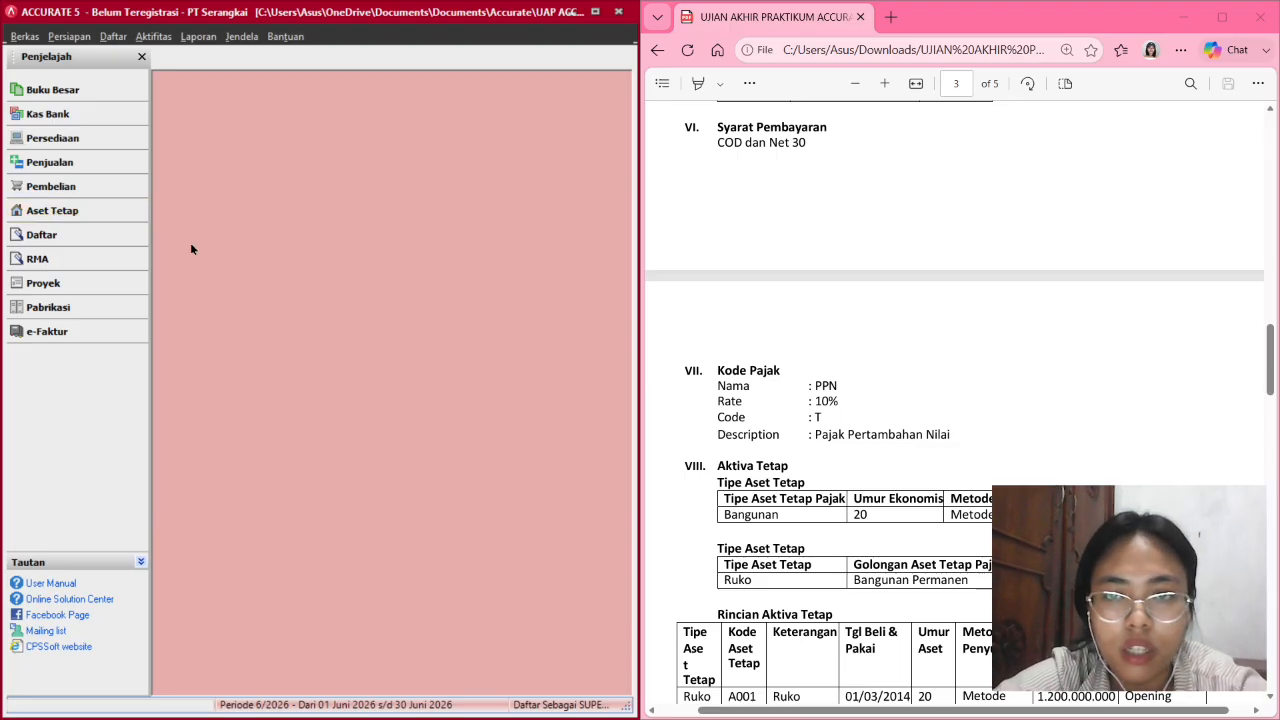
pyautogui.scroll(-1, 811, 286)
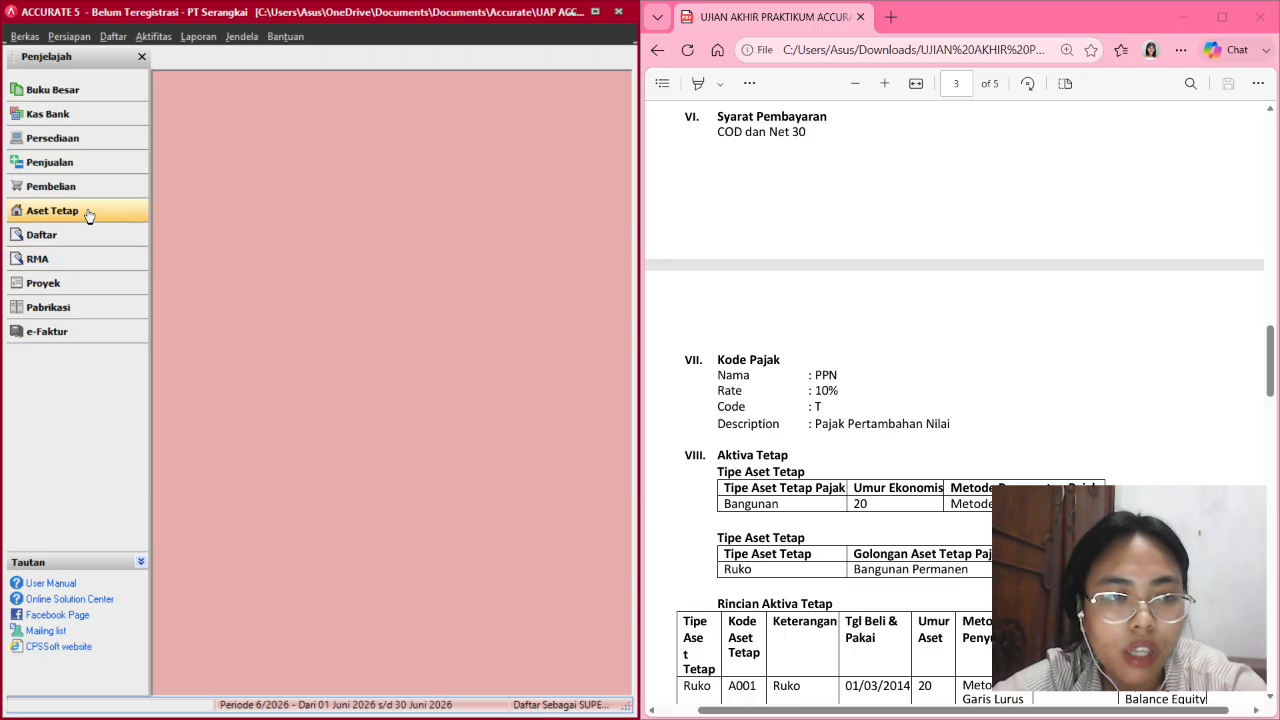
# Start new customer 1003 from the customer list and open its Termin dropdown.
pyautogui.click(57, 236)
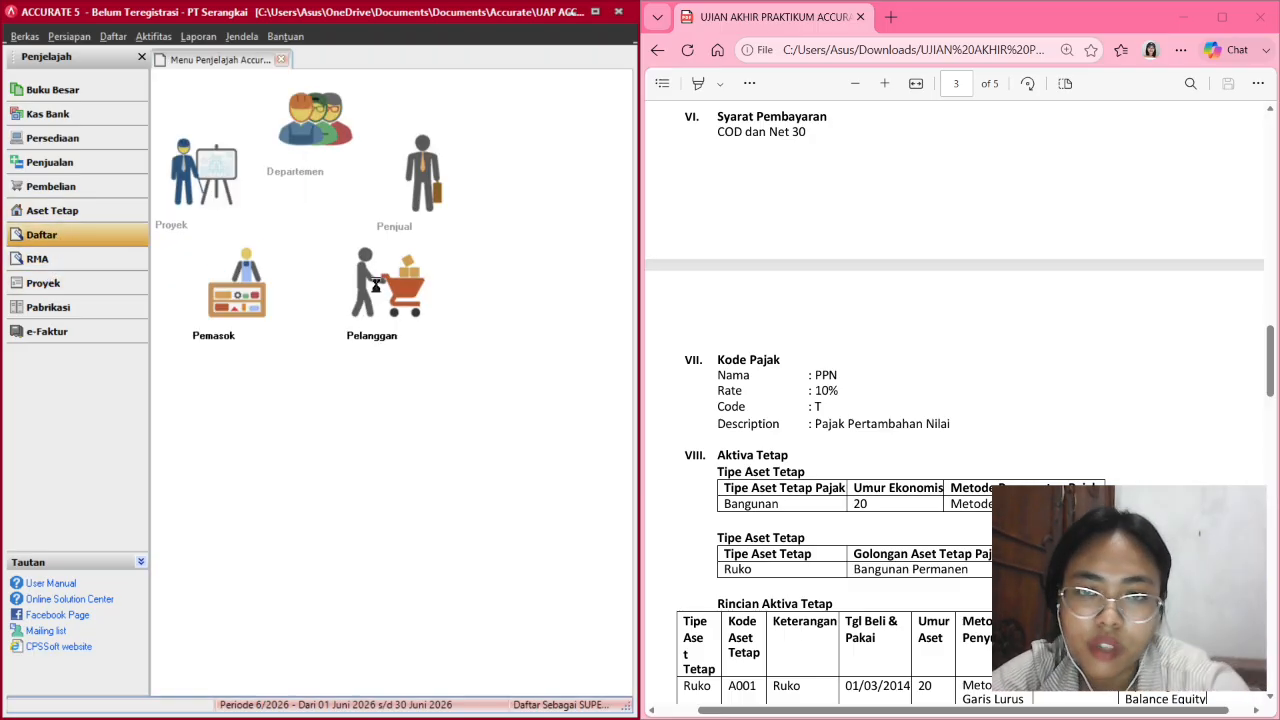
pyautogui.click(377, 289)
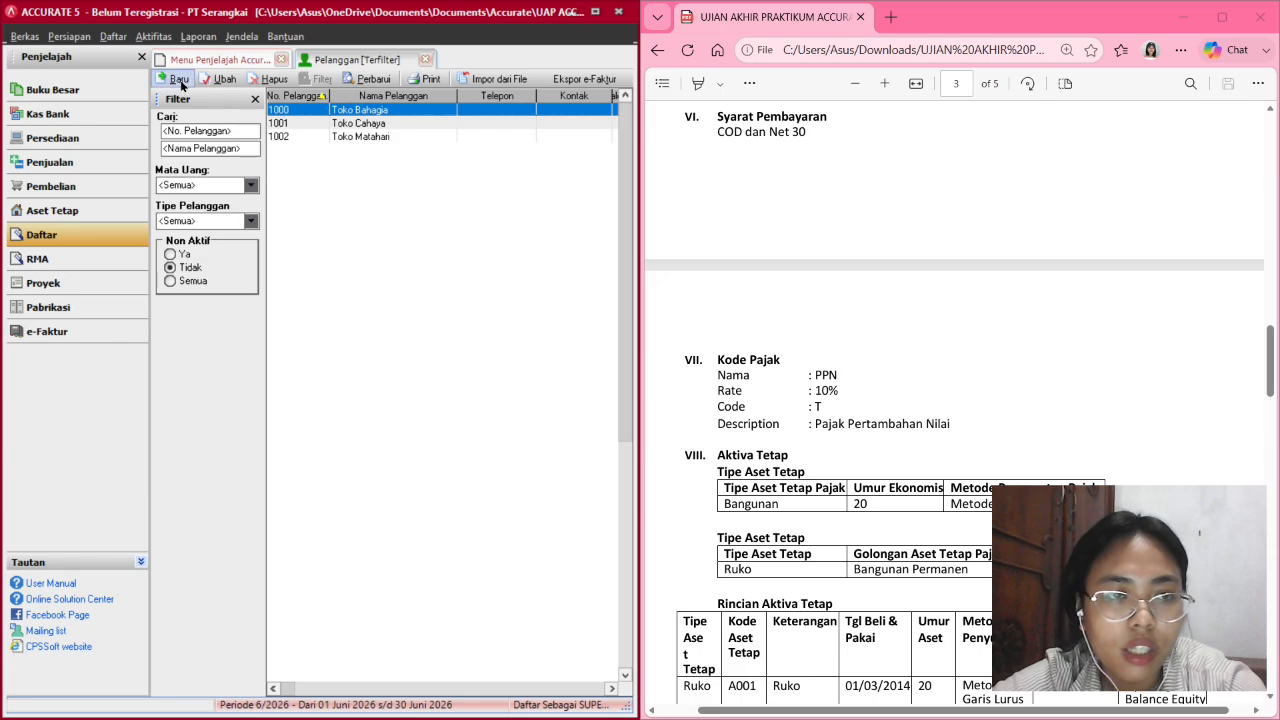
pyautogui.click(179, 80)
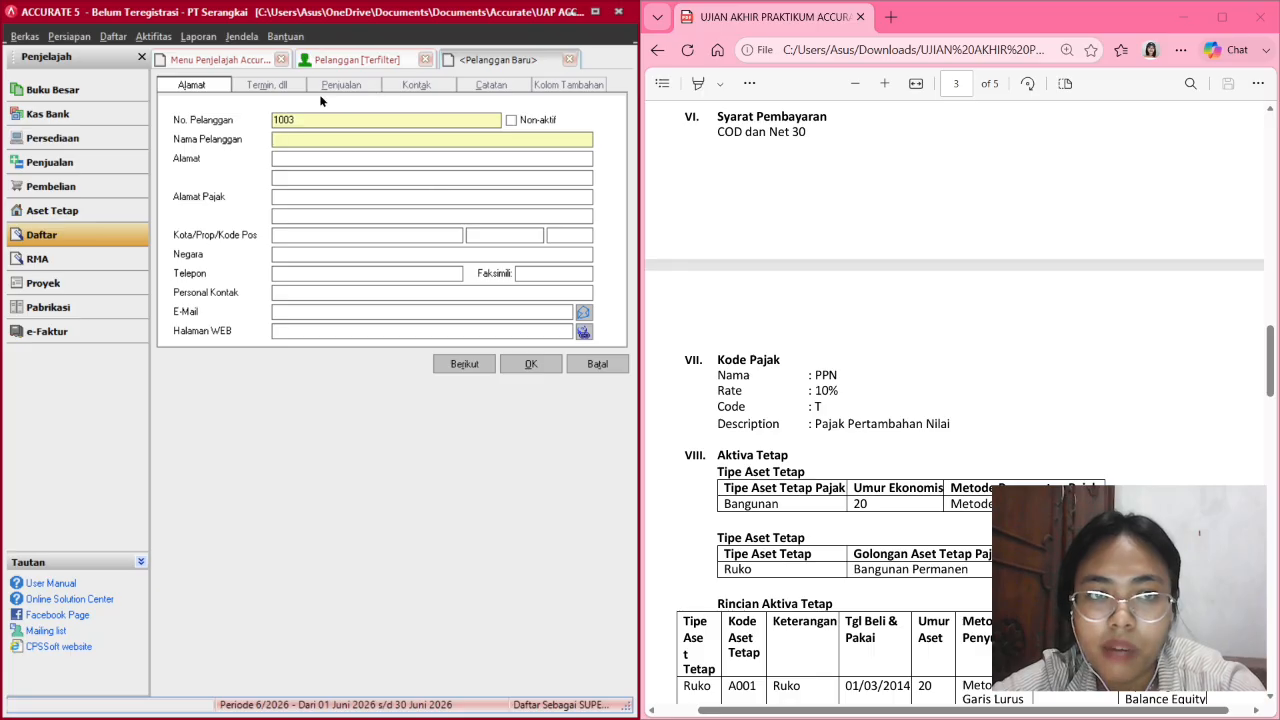
pyautogui.click(286, 89)
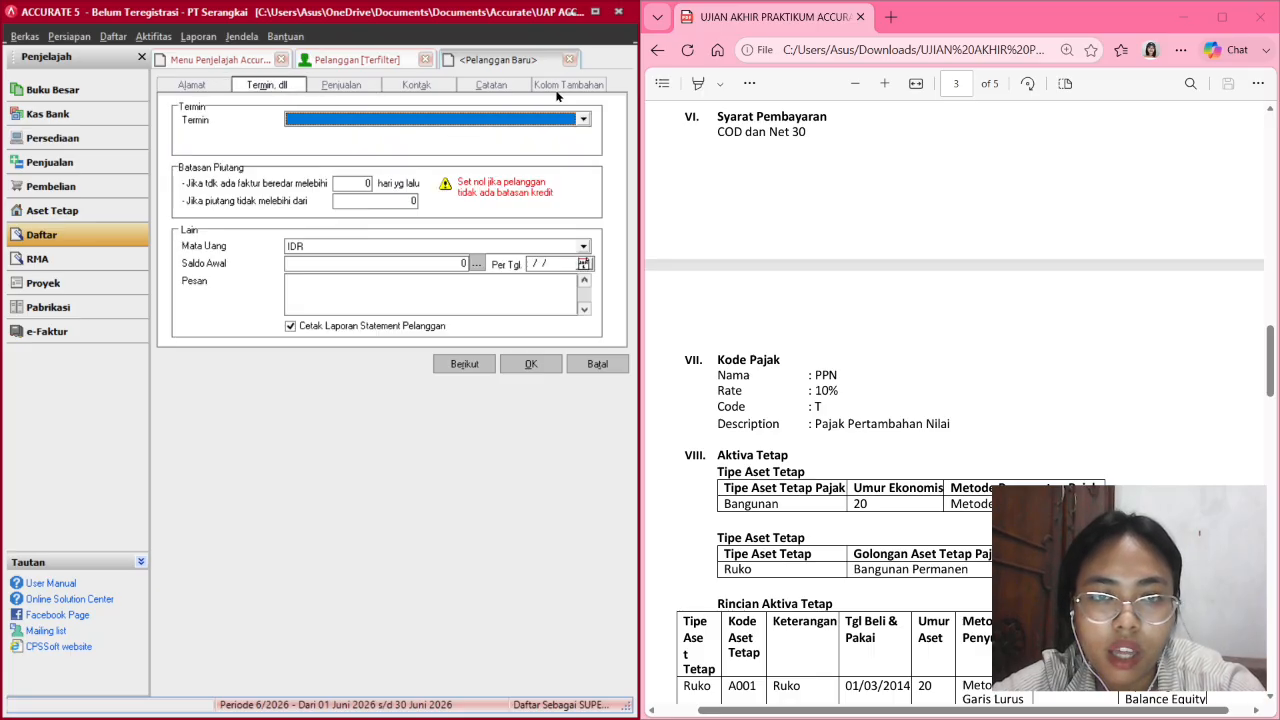
pyautogui.click(582, 121)
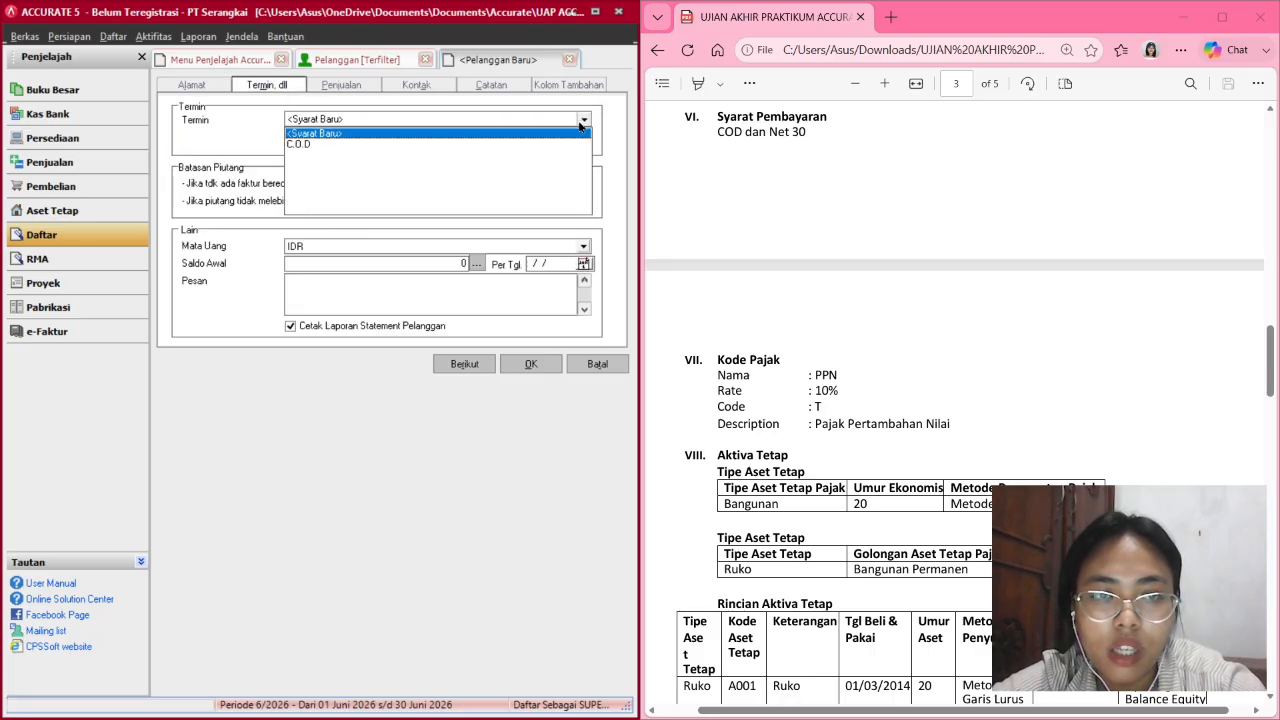
# Create a Net 30 payment term: 0 discount days, 0% discount, due in 30 days.
pyautogui.click(450, 135)
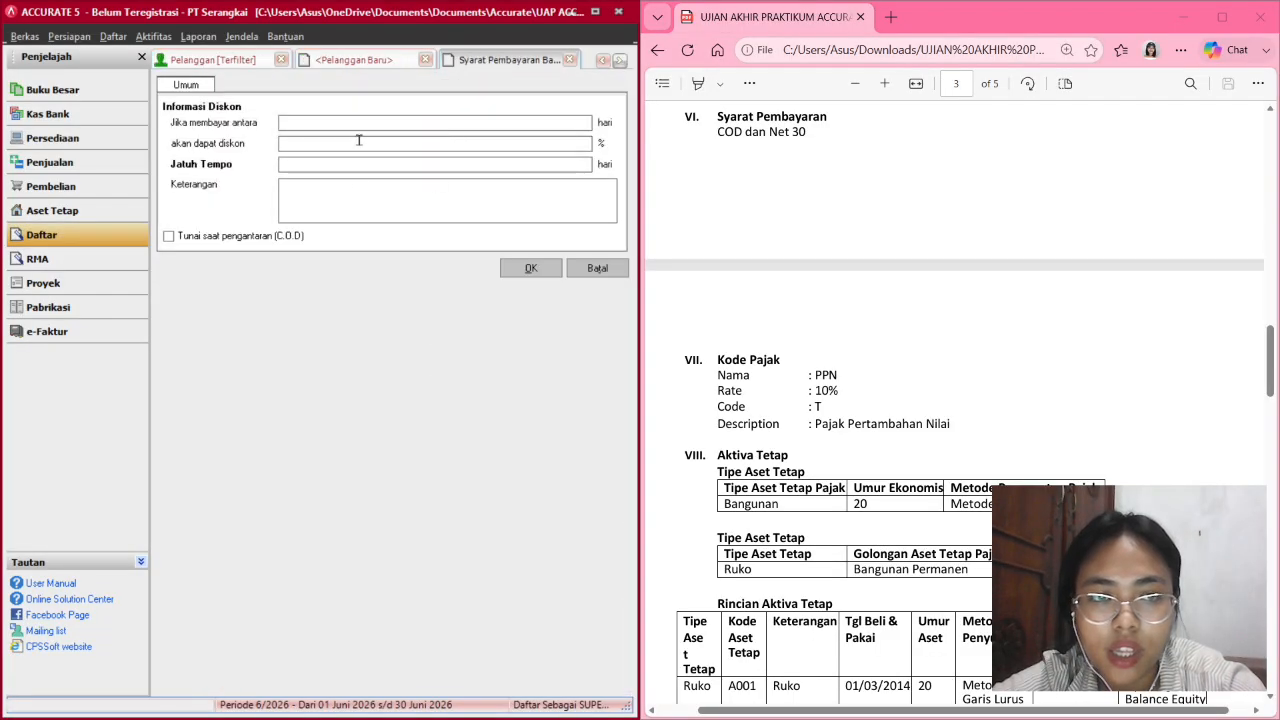
pyautogui.click(395, 127)
pyautogui.write('0')
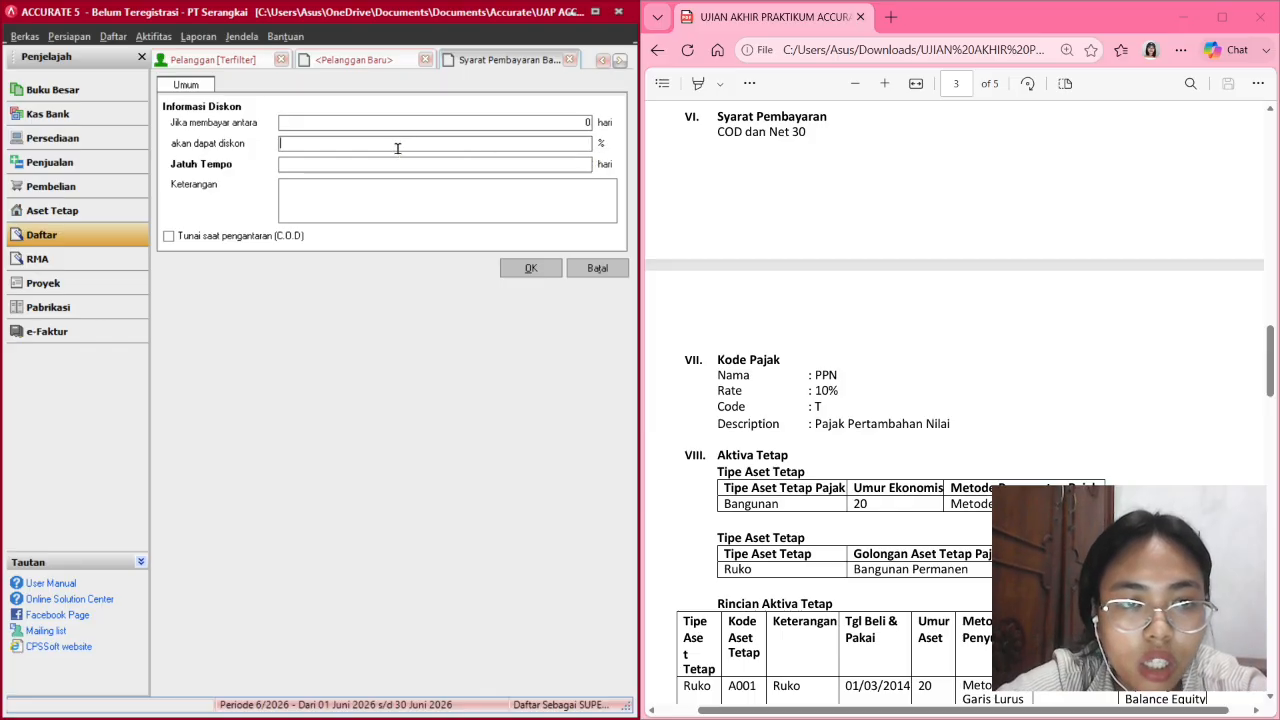
pyautogui.click(397, 146)
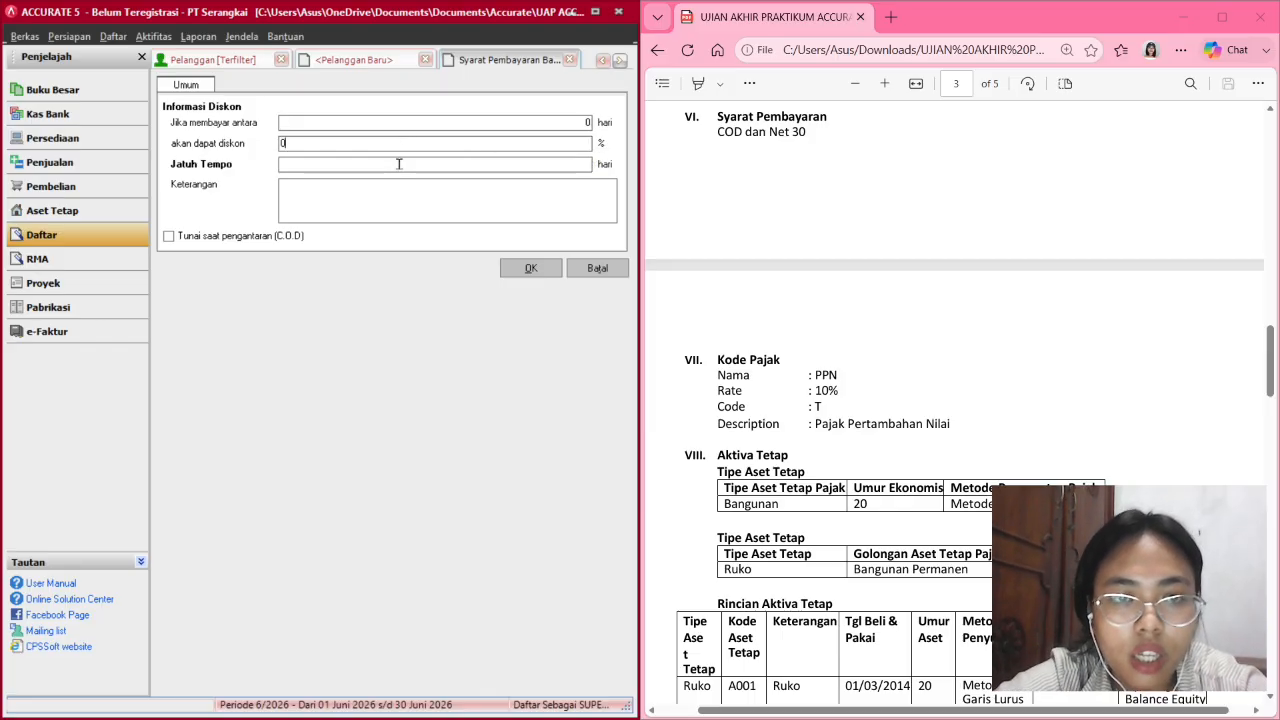
pyautogui.click(398, 163)
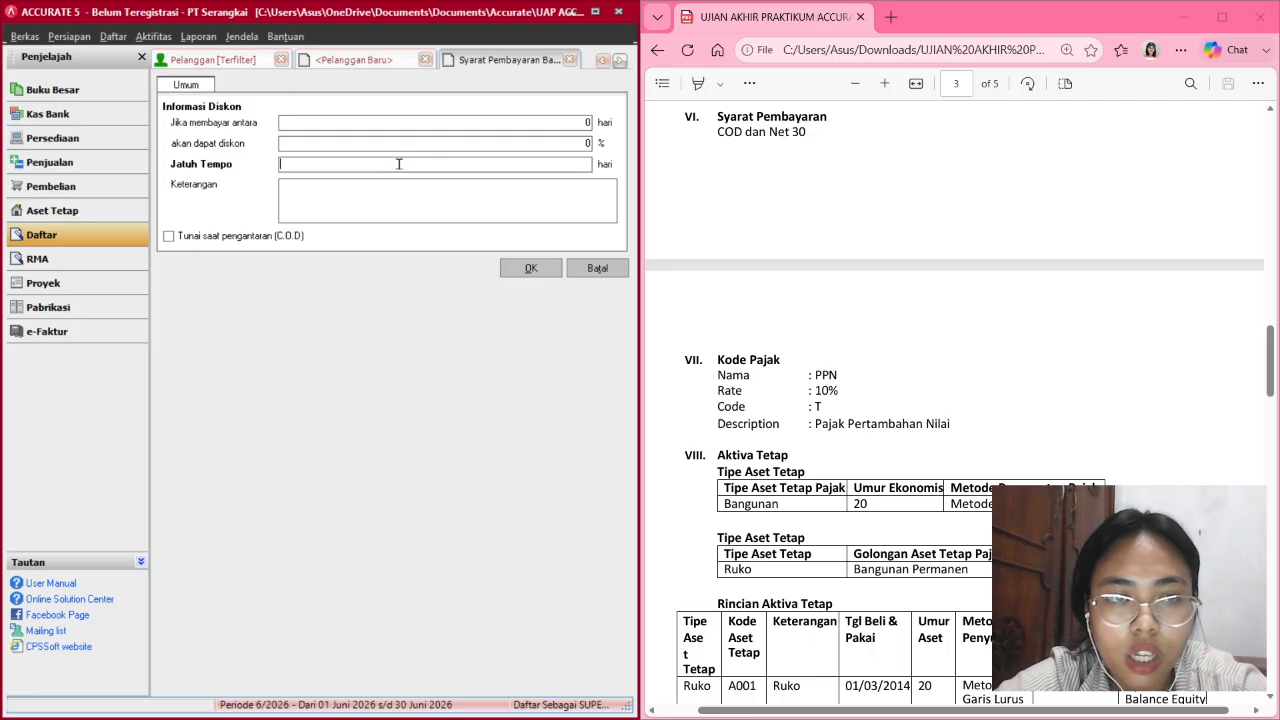
pyautogui.write('30')
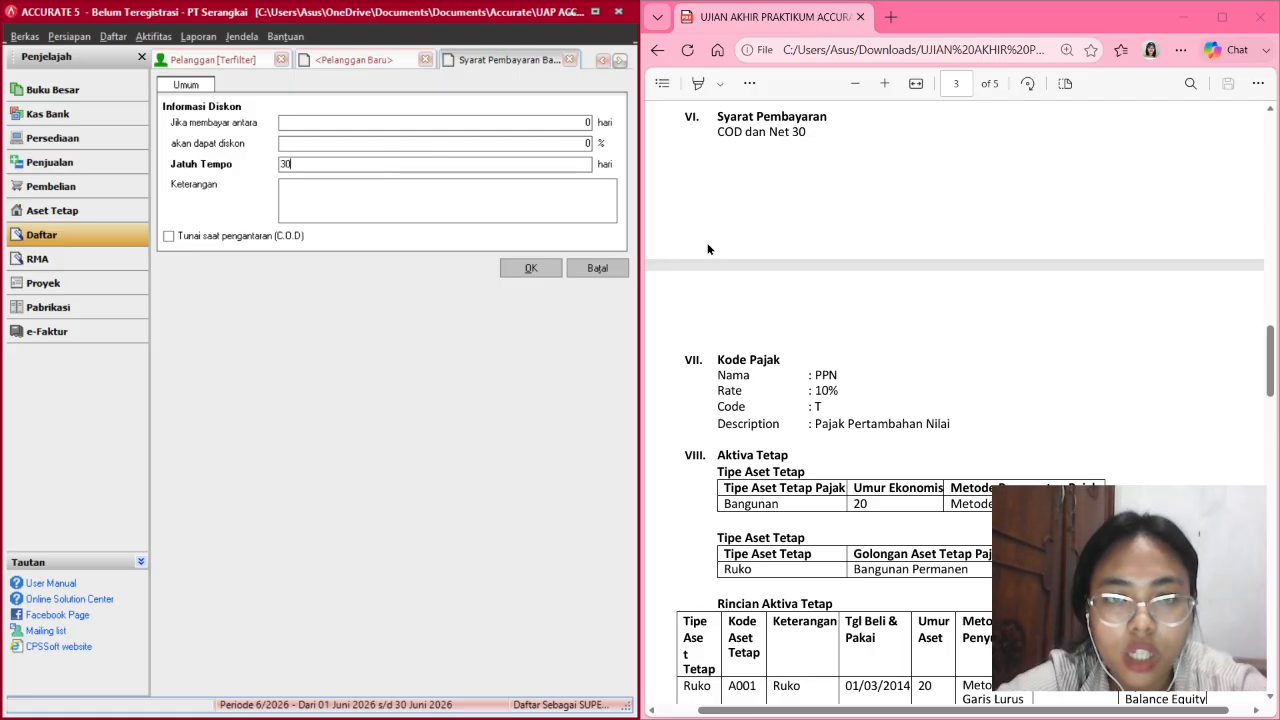
pyautogui.click(531, 268)
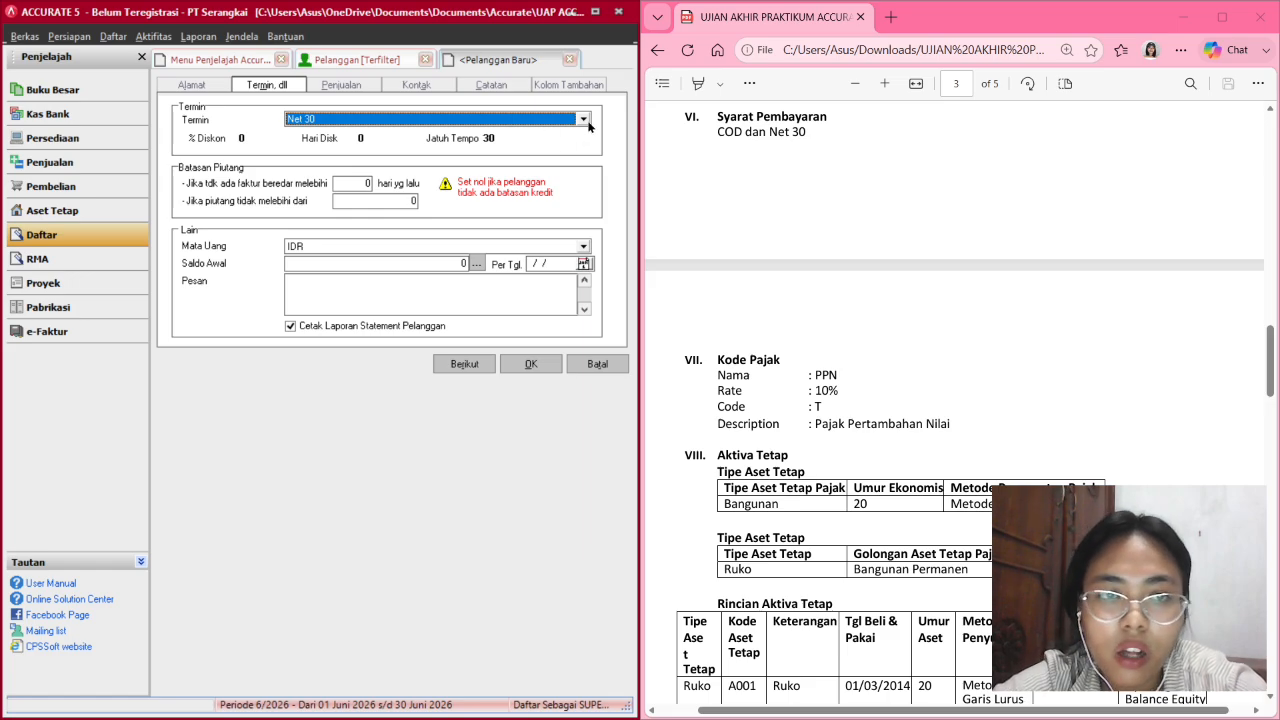
# Keep Net 30 as the term and open the Pajak 1 list on the Penjualan tab.
pyautogui.click(586, 122)
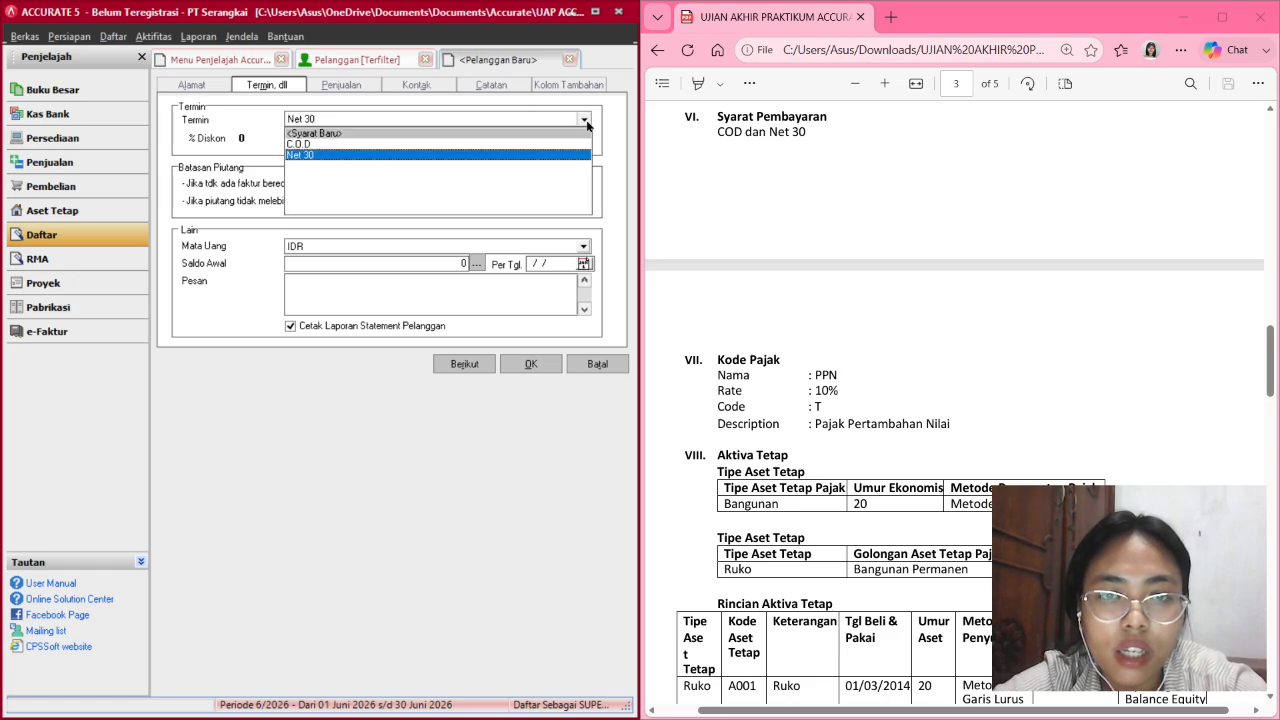
pyautogui.click(586, 122)
pyautogui.scroll(-3, 756, 308)
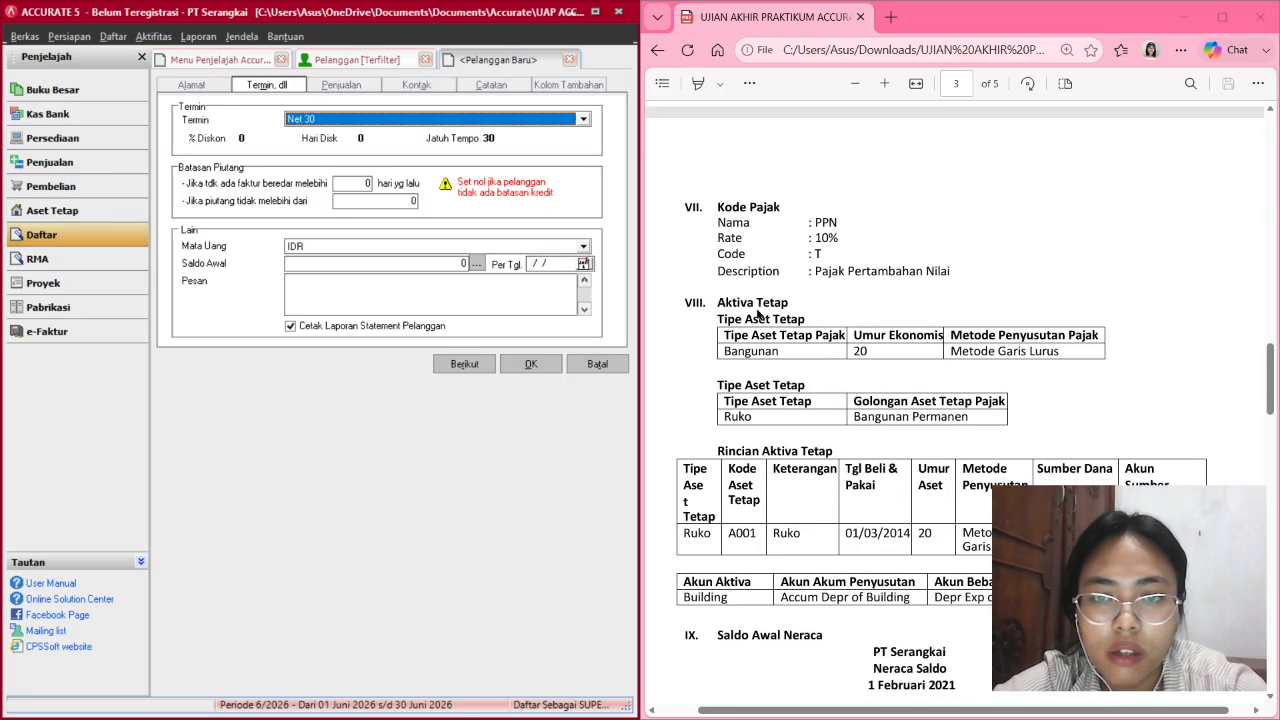
pyautogui.scroll(-1, 756, 308)
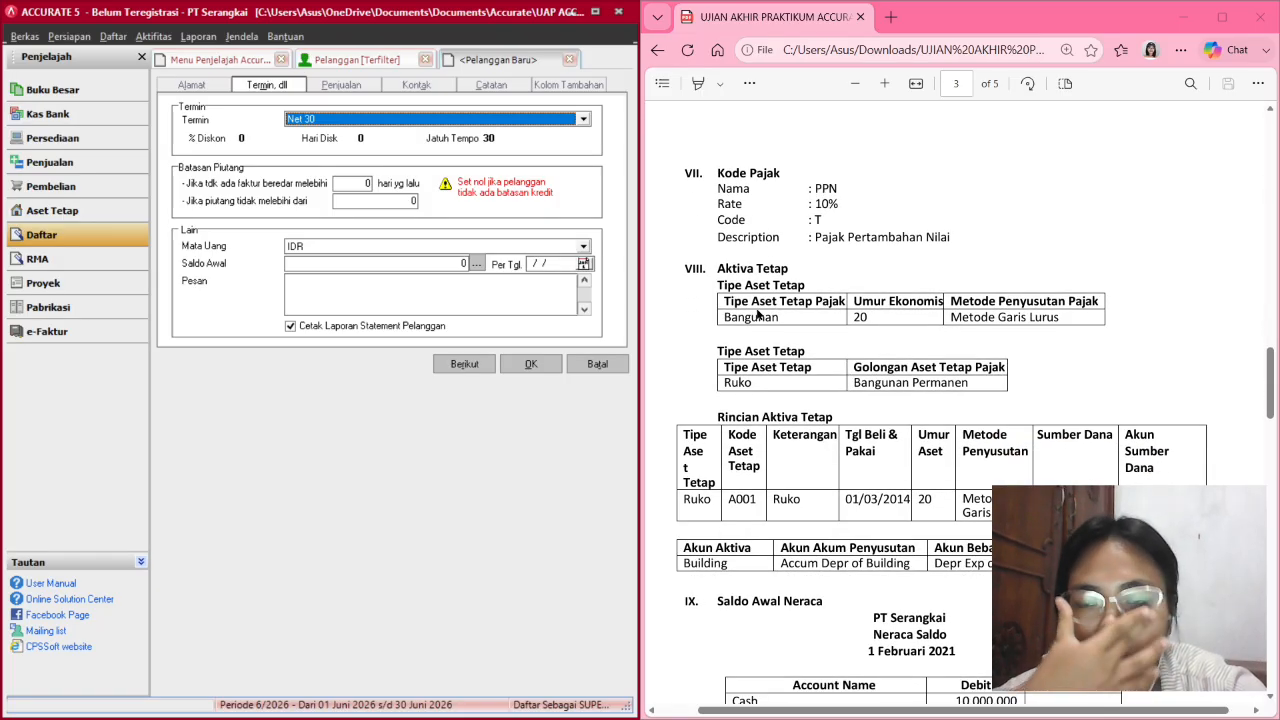
pyautogui.click(340, 85)
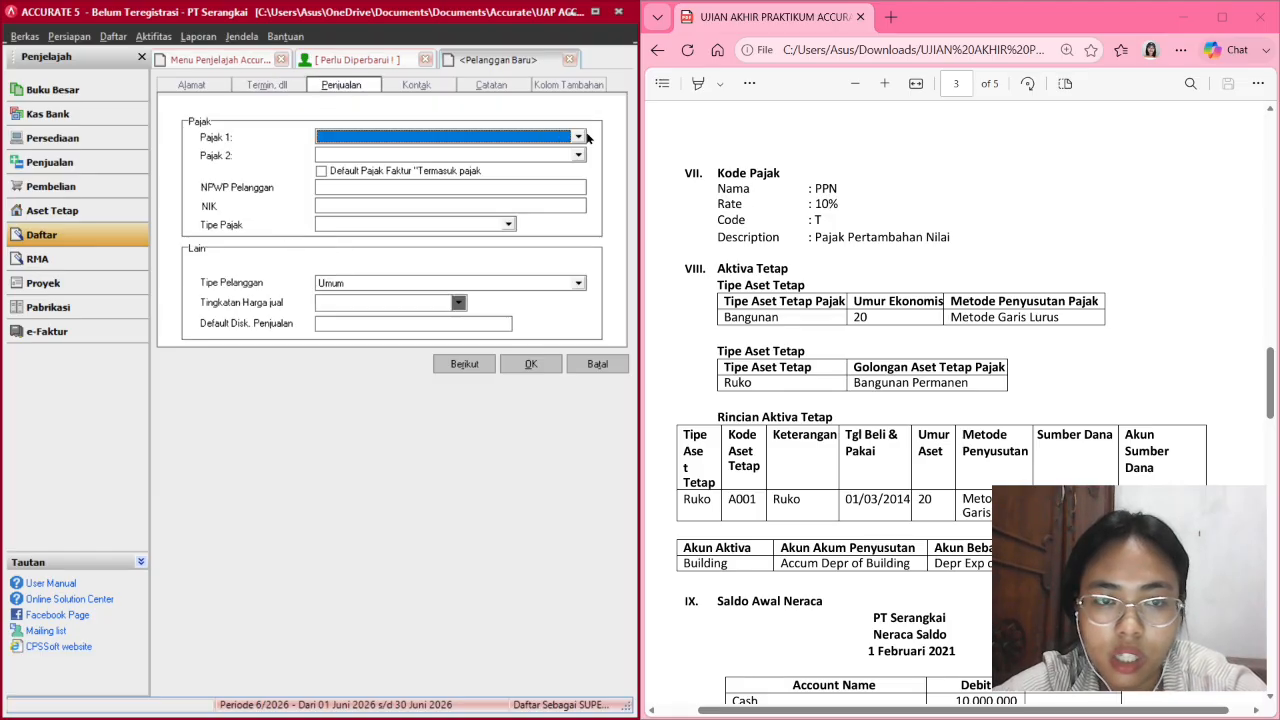
pyautogui.click(579, 137)
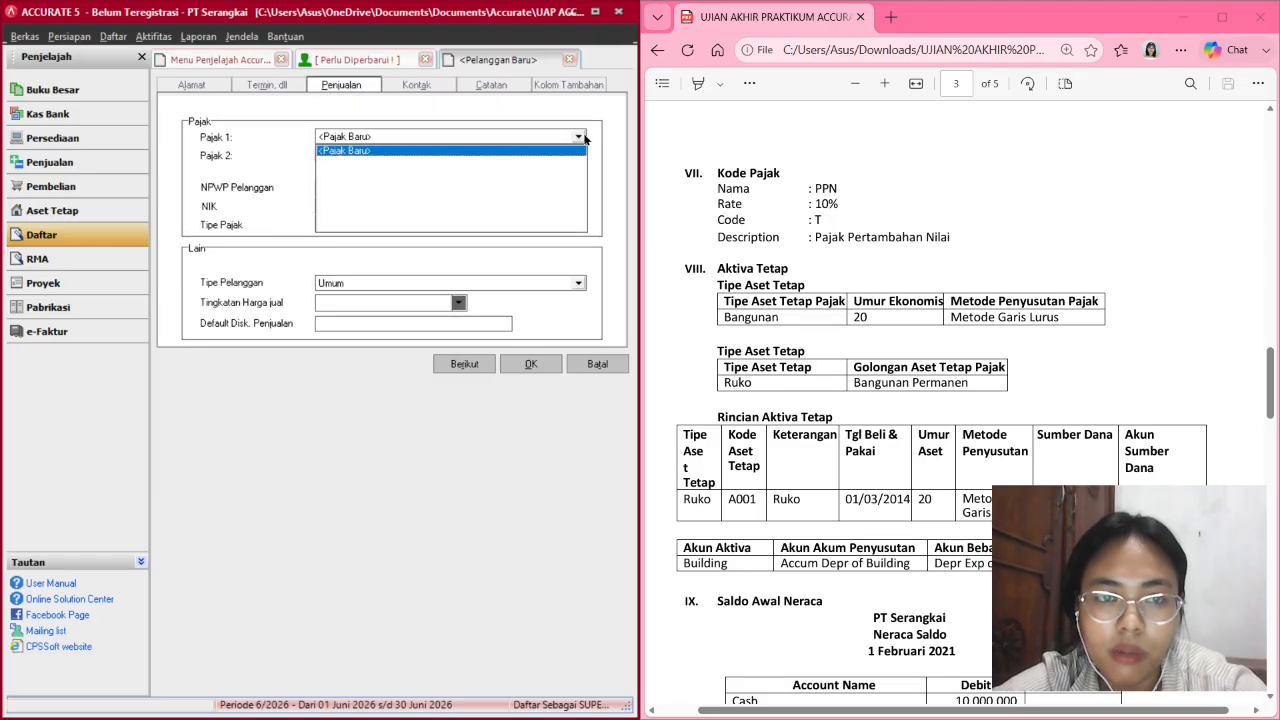
# Create tax PPN at 10%, code T, described 'Pajak Pertambahan Nilai'.
pyautogui.click(519, 152)
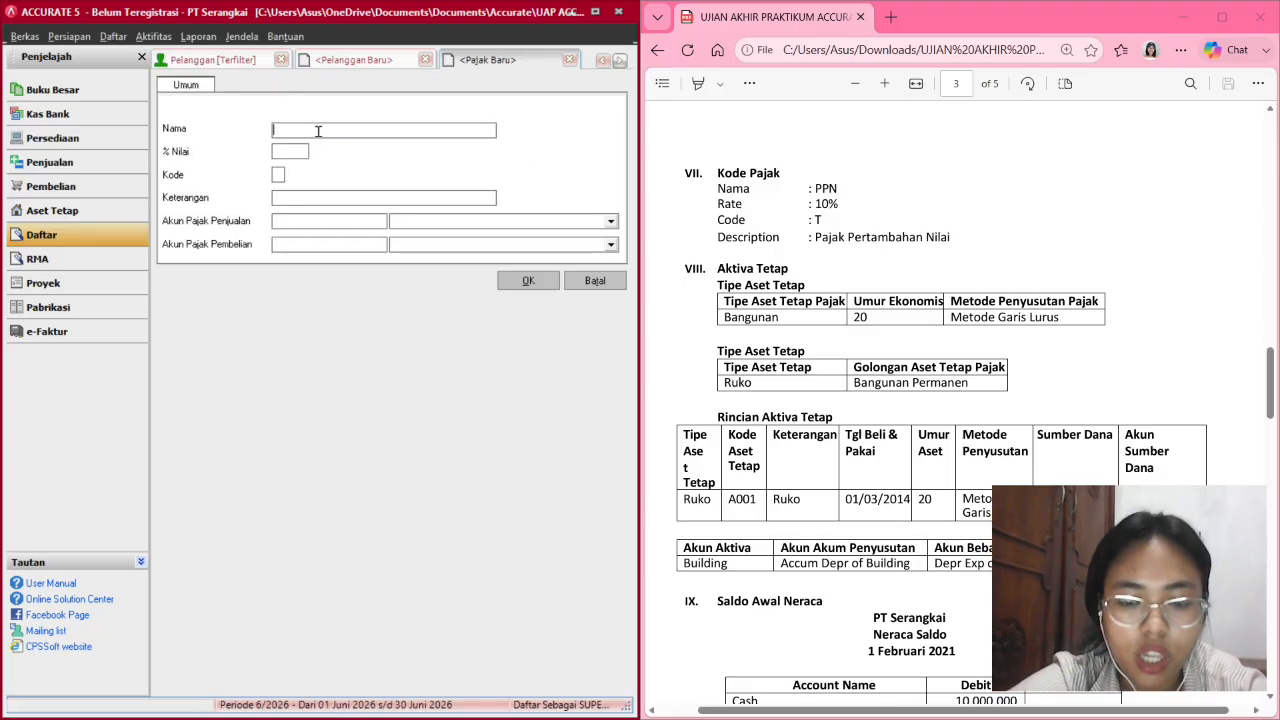
pyautogui.write('PPN')
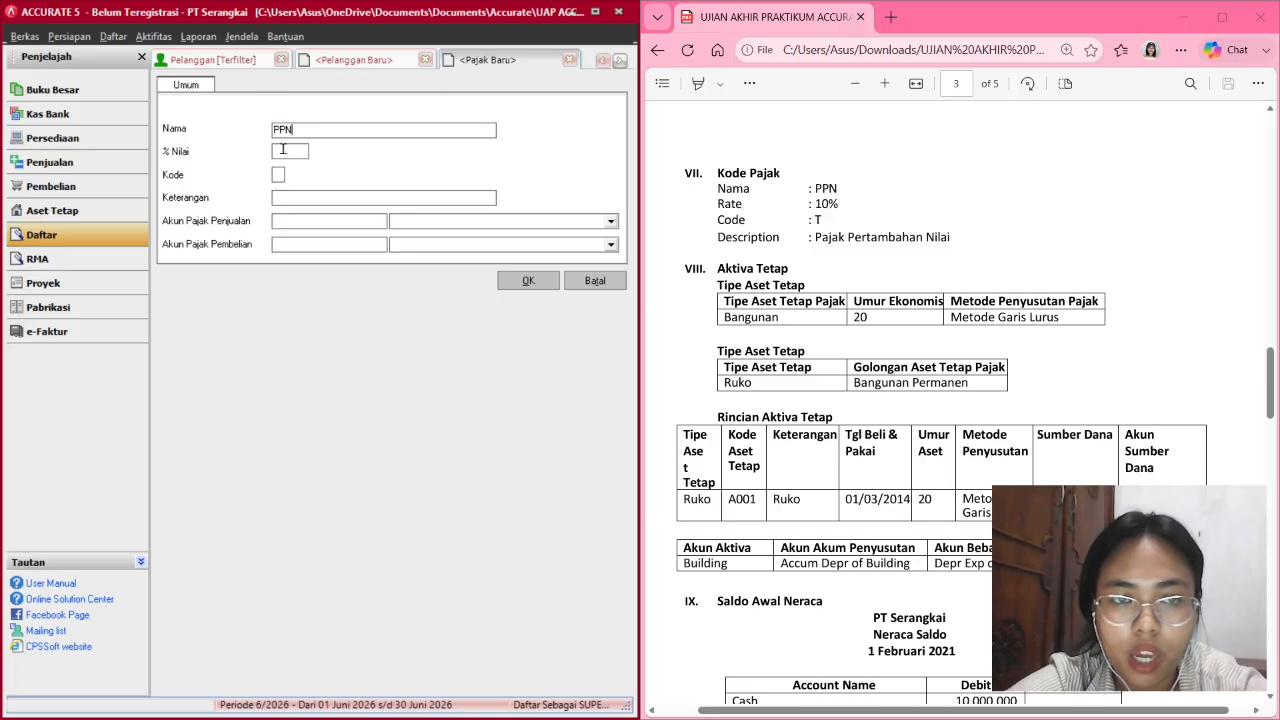
pyautogui.click(282, 150)
pyautogui.write('10')
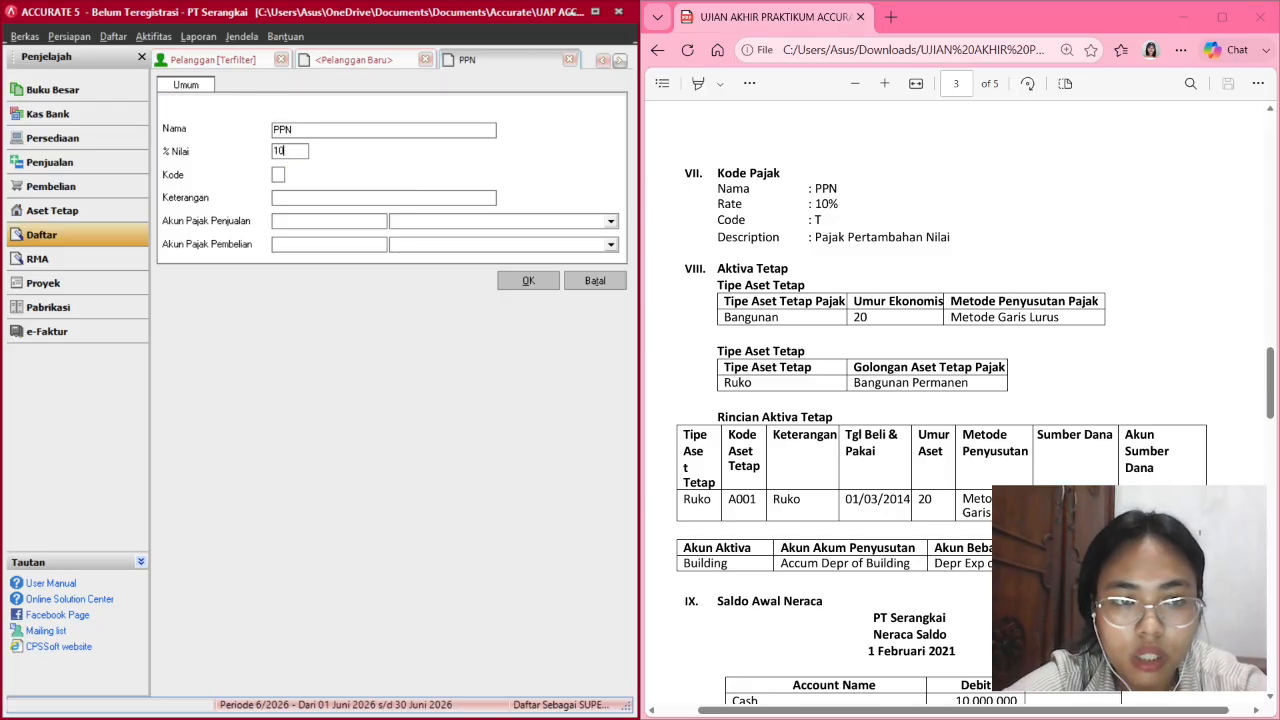
pyautogui.click(282, 194)
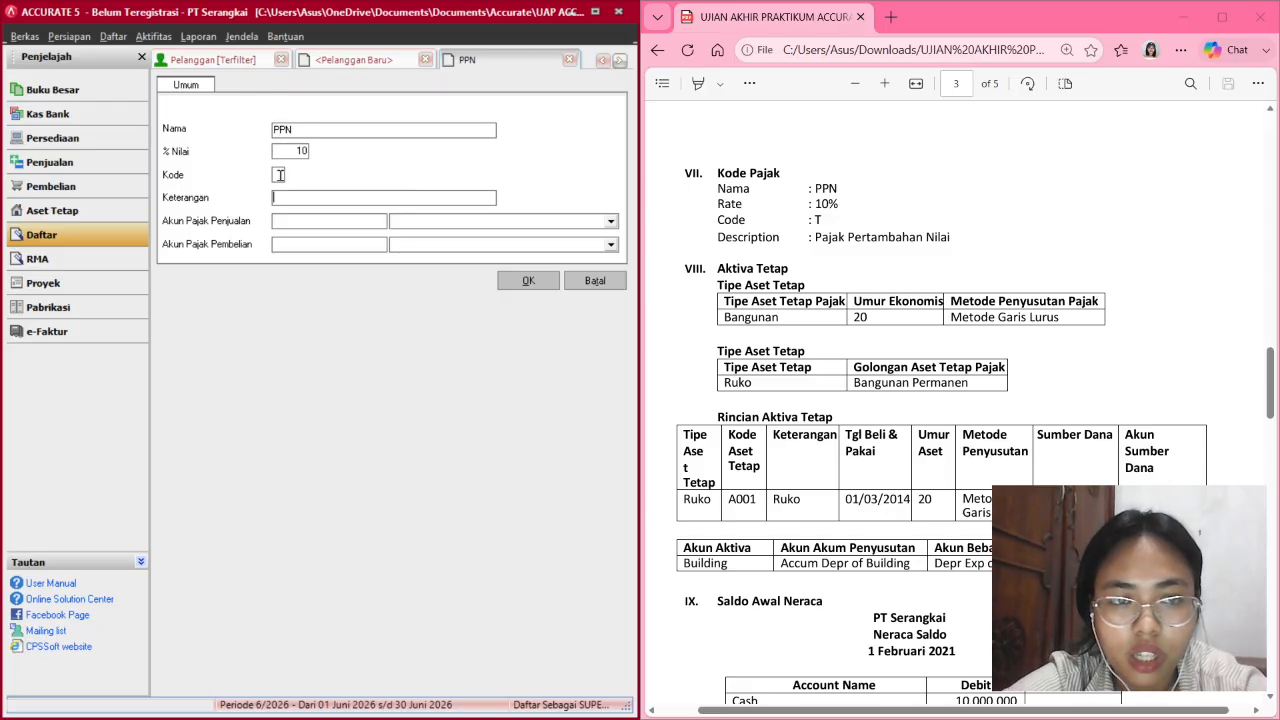
pyautogui.click(280, 175)
pyautogui.write('T')
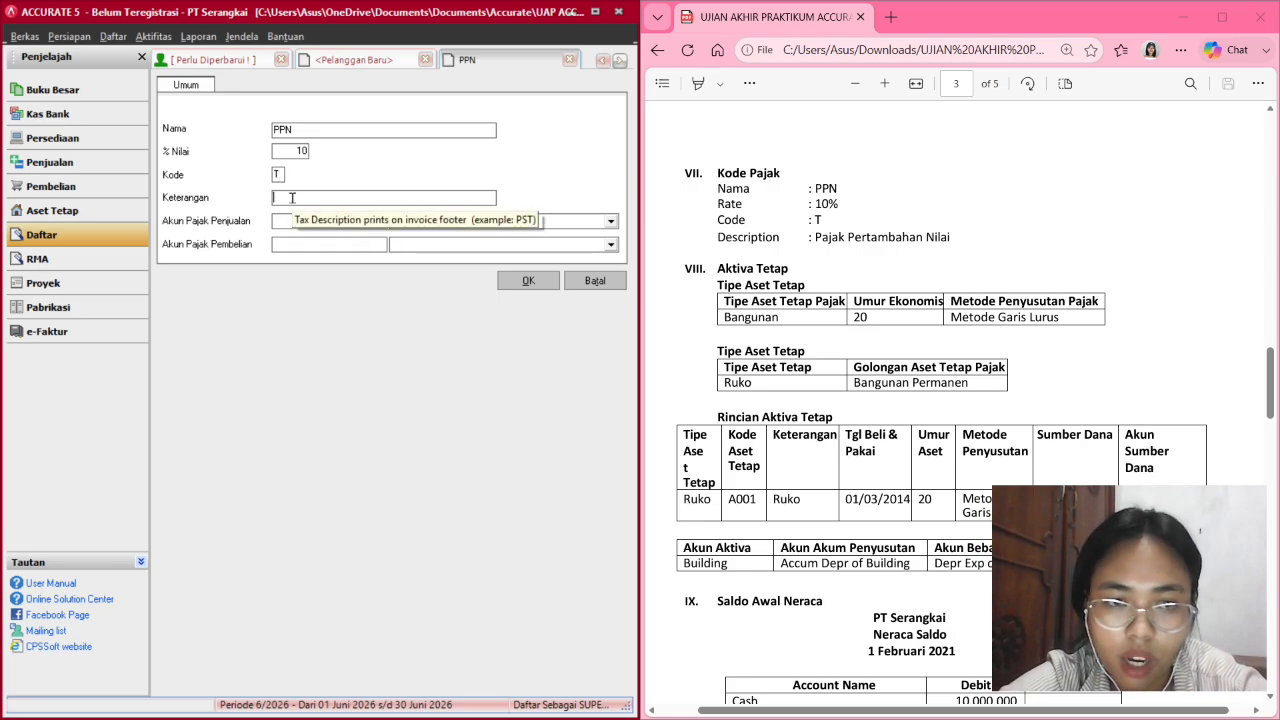
pyautogui.click(292, 198)
pyautogui.write('Pajak ')
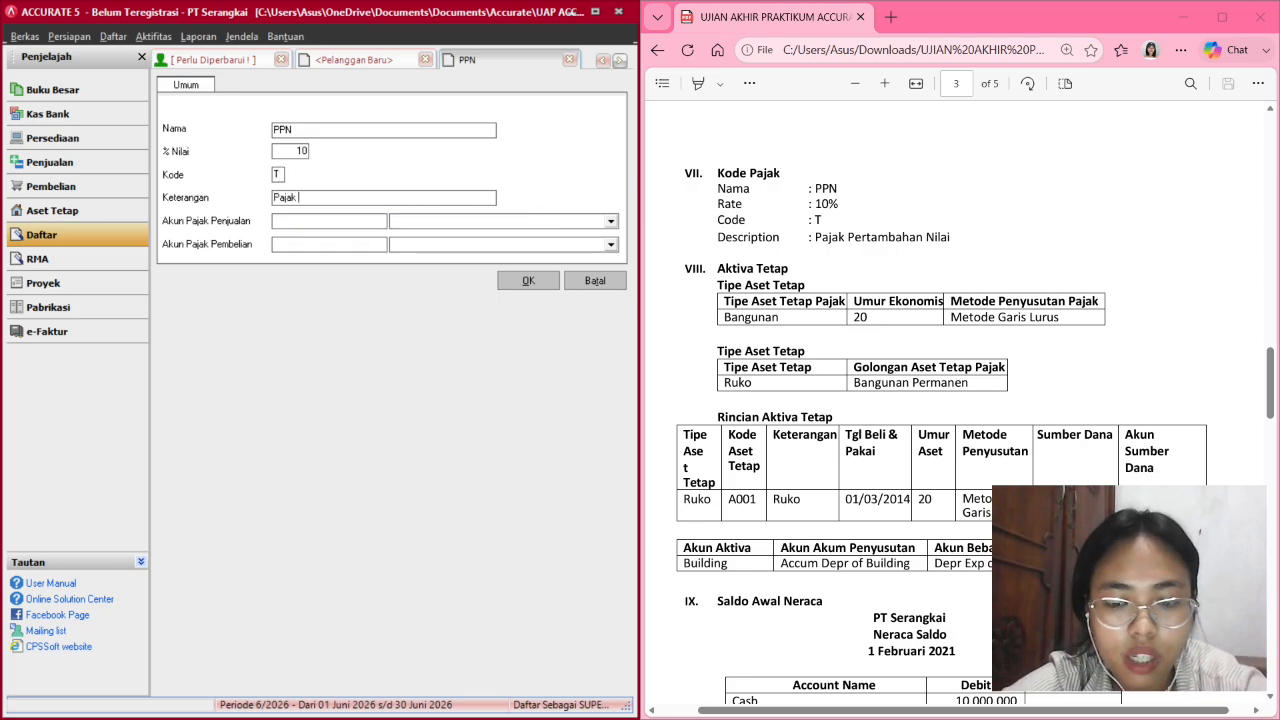
pyautogui.write('Pertamba')
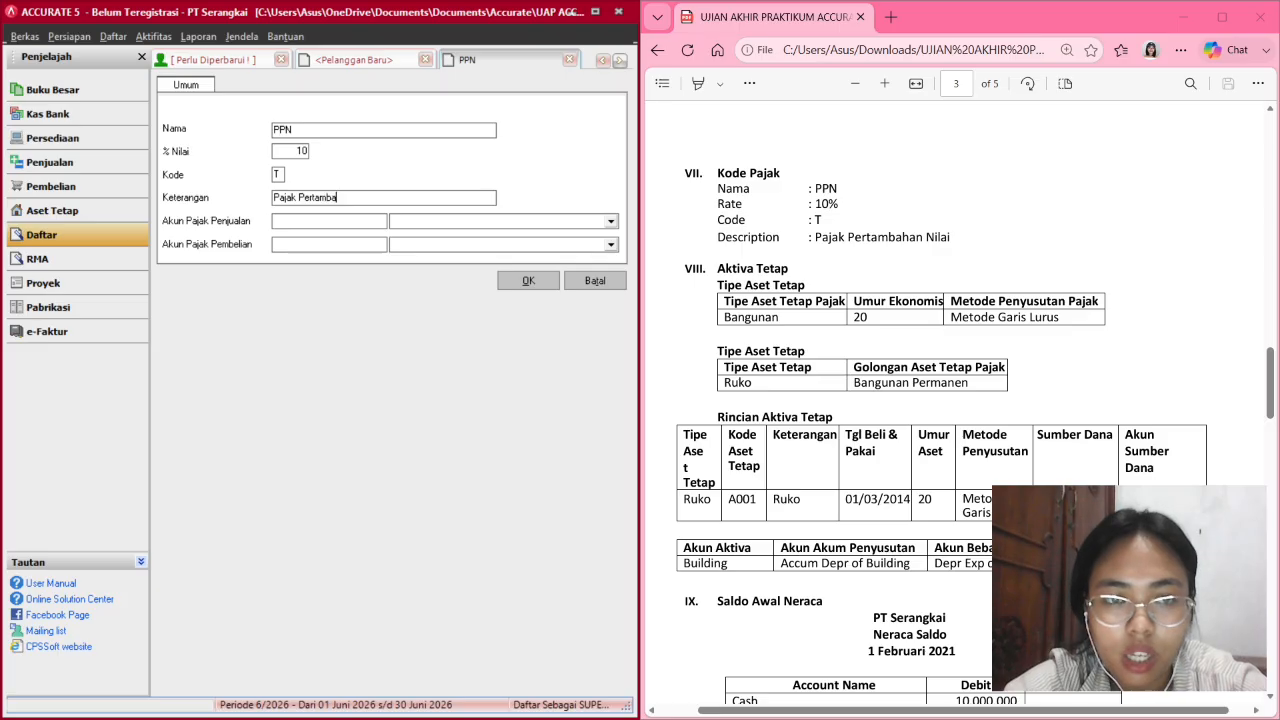
pyautogui.write('ha')
pyautogui.press('BackSpace')
pyautogui.write('han N')
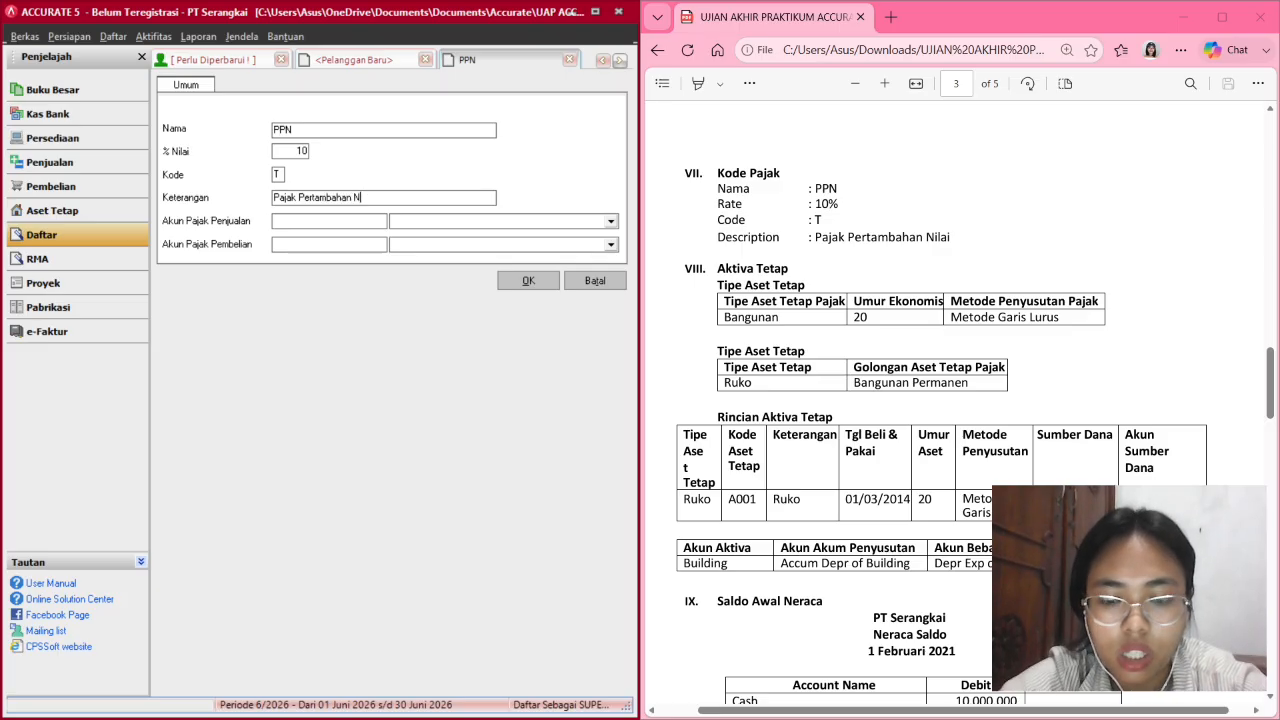
pyautogui.write('ilai')
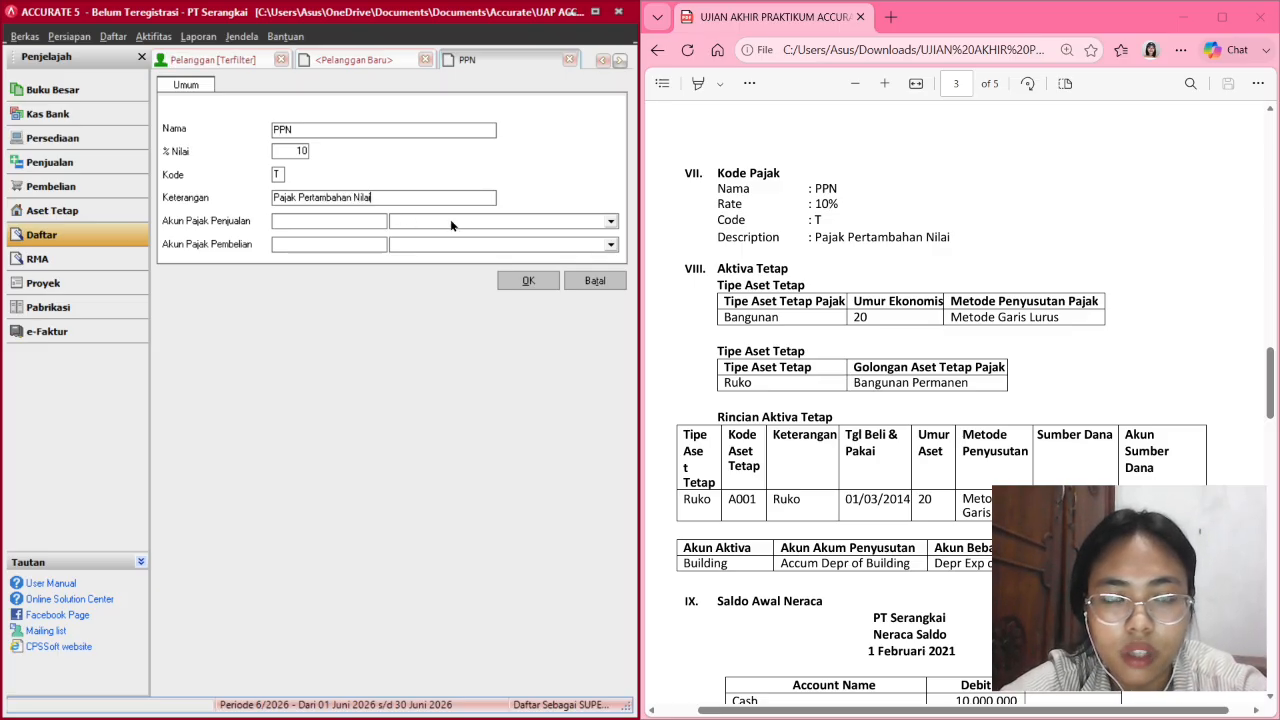
# Set PPn Keluaran (2100) as the PPN sales tax account.
pyautogui.click(450, 219)
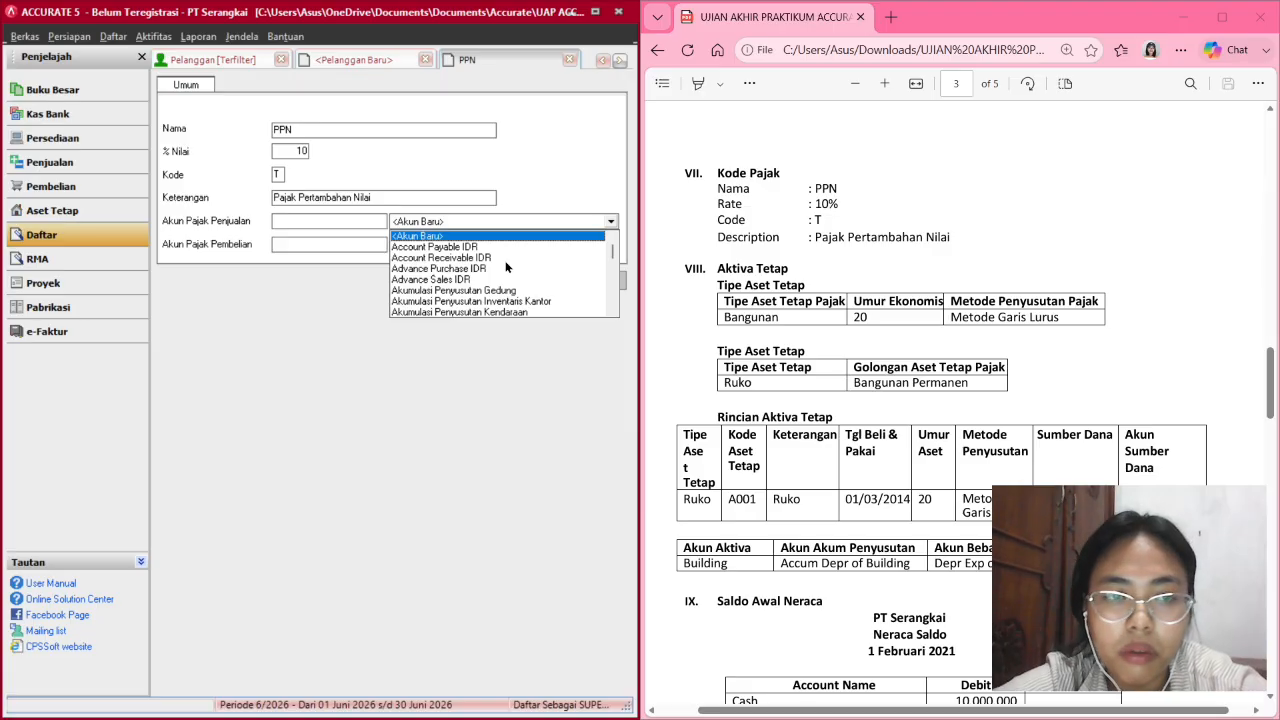
pyautogui.click(612, 288)
pyautogui.click(612, 288)
pyautogui.click(612, 288)
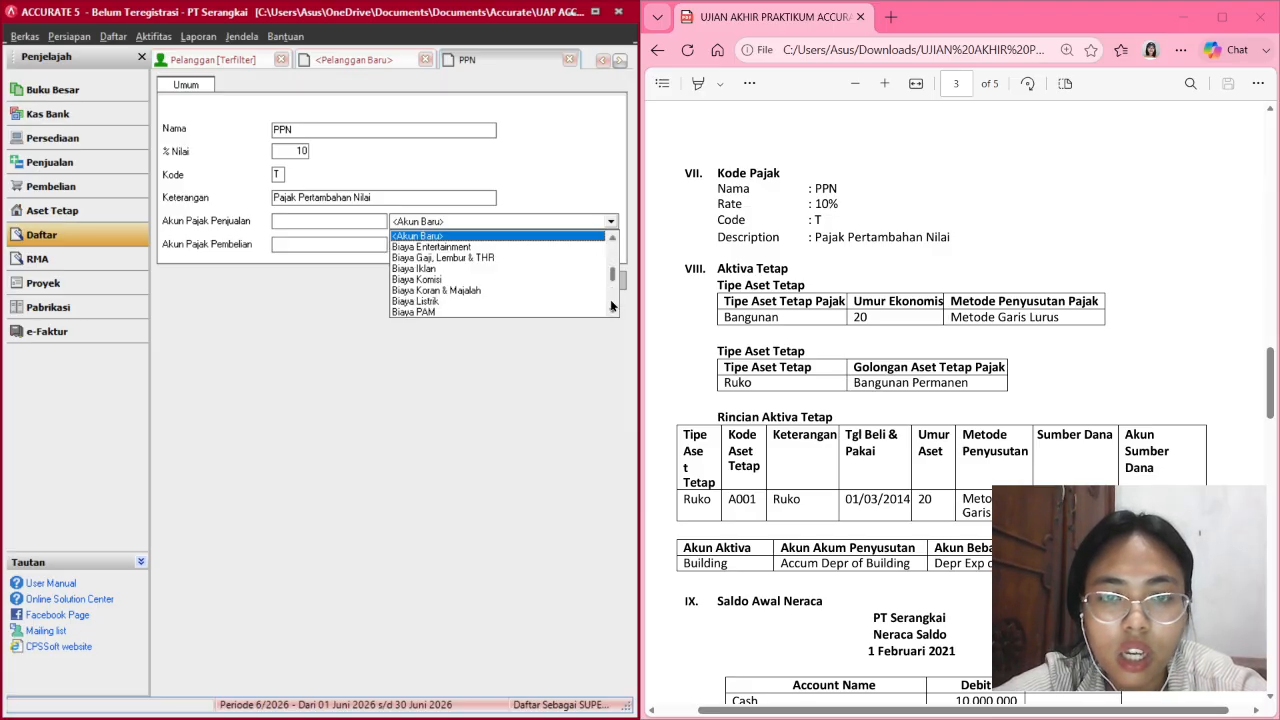
pyautogui.click(612, 292)
pyautogui.click(612, 298)
pyautogui.click(612, 298)
pyautogui.click(612, 298)
pyautogui.click(612, 298)
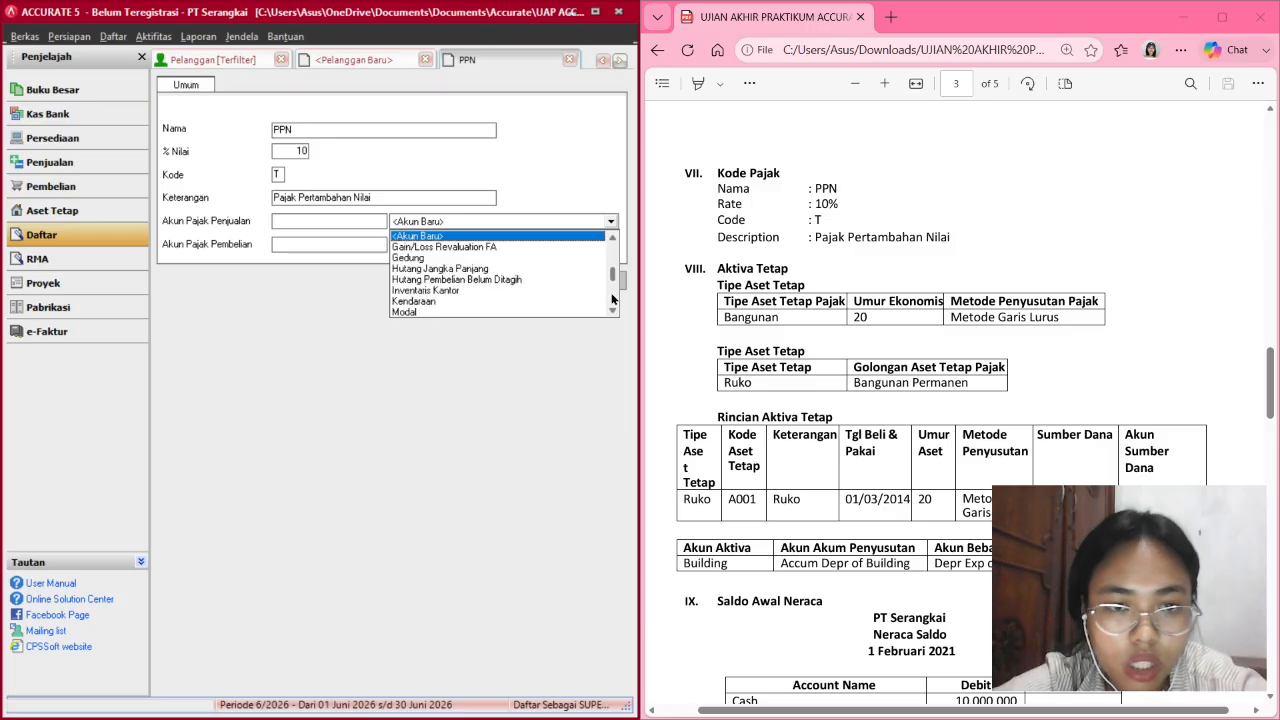
pyautogui.click(612, 298)
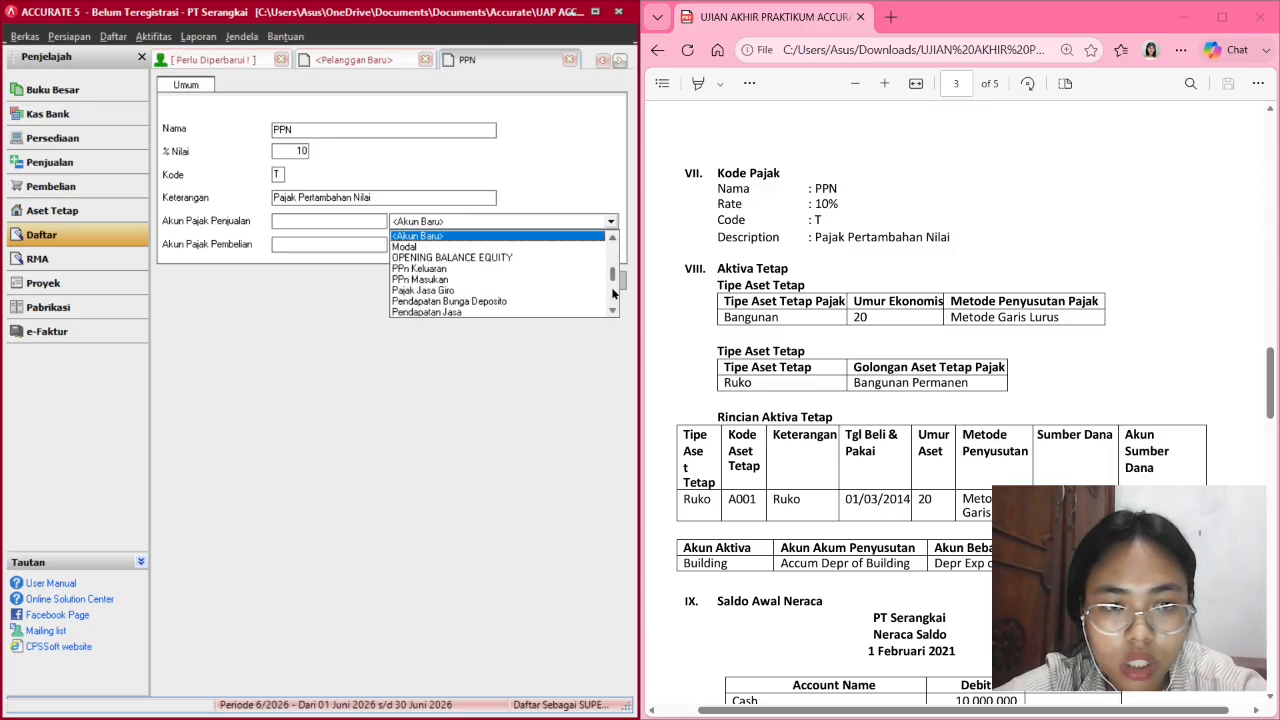
pyautogui.click(614, 292)
pyautogui.click(609, 240)
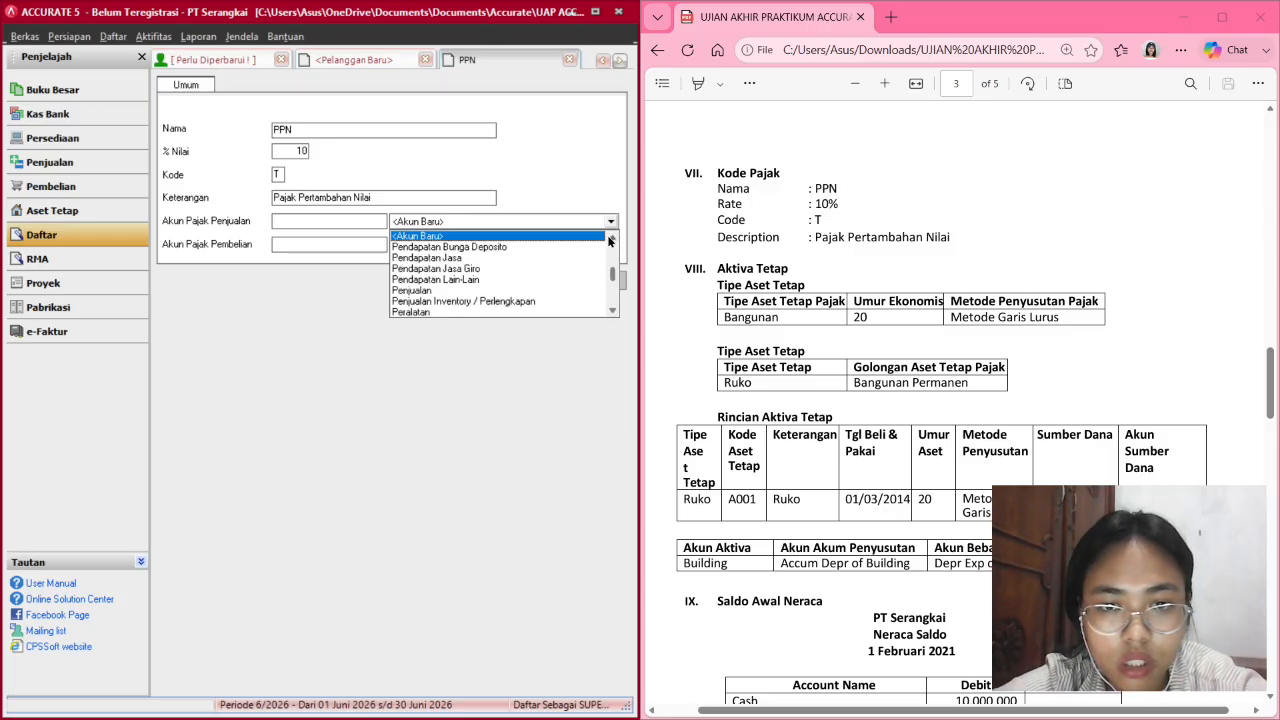
pyautogui.click(610, 238)
pyautogui.click(610, 238)
pyautogui.click(610, 238)
pyautogui.click(610, 238)
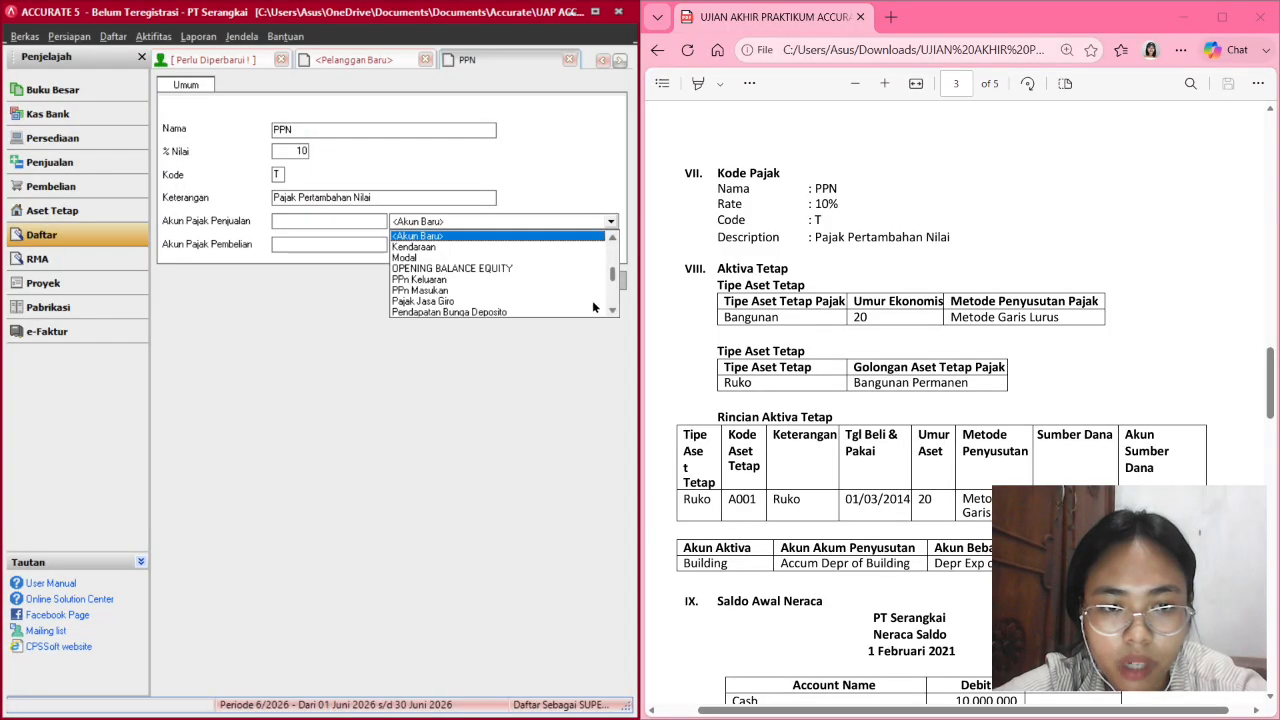
pyautogui.click(423, 279)
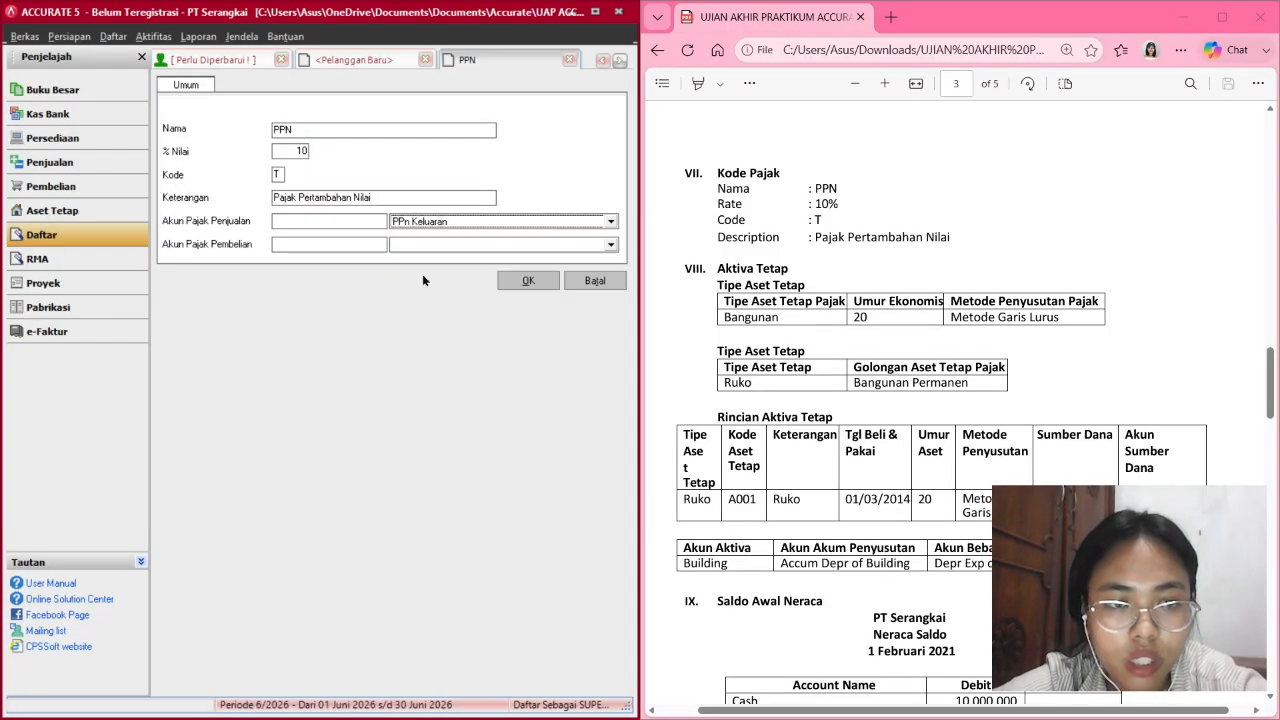
# Set 1600 PPn Masukan as the purchase tax account and save the PPN code.
pyautogui.click(466, 246)
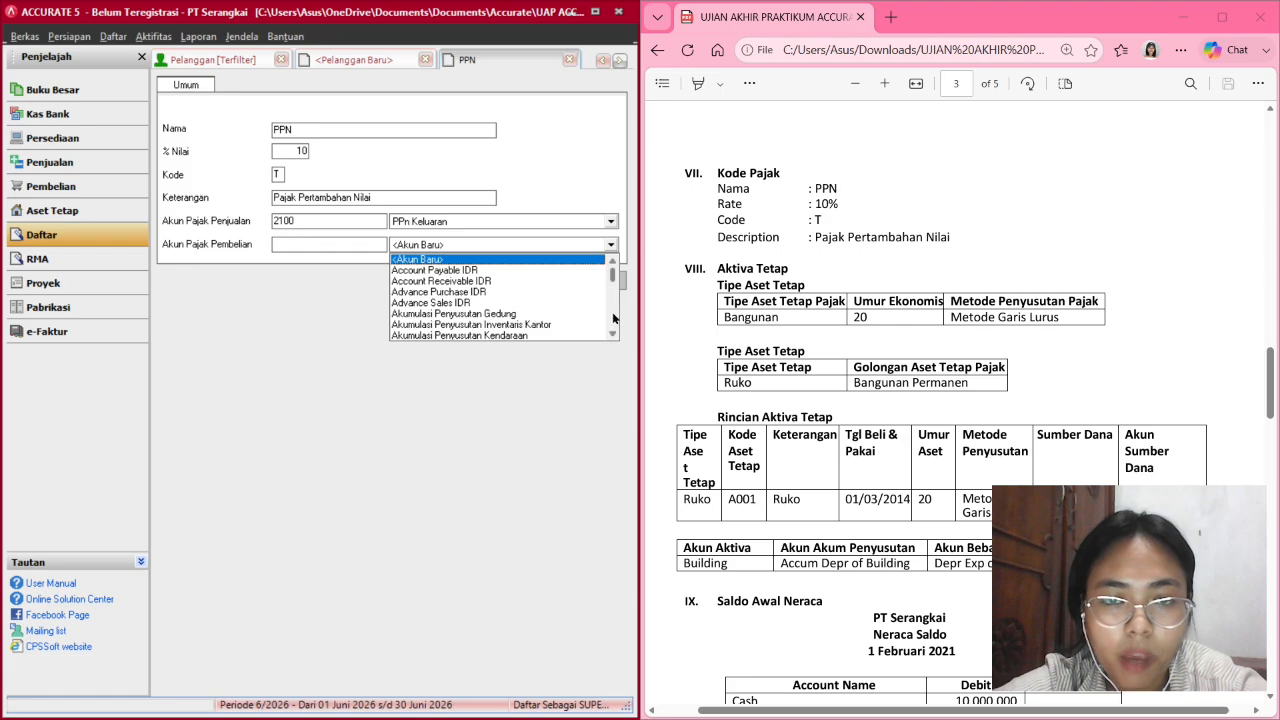
pyautogui.scroll(-5, 613, 318)
pyautogui.scroll(-8, 613, 318)
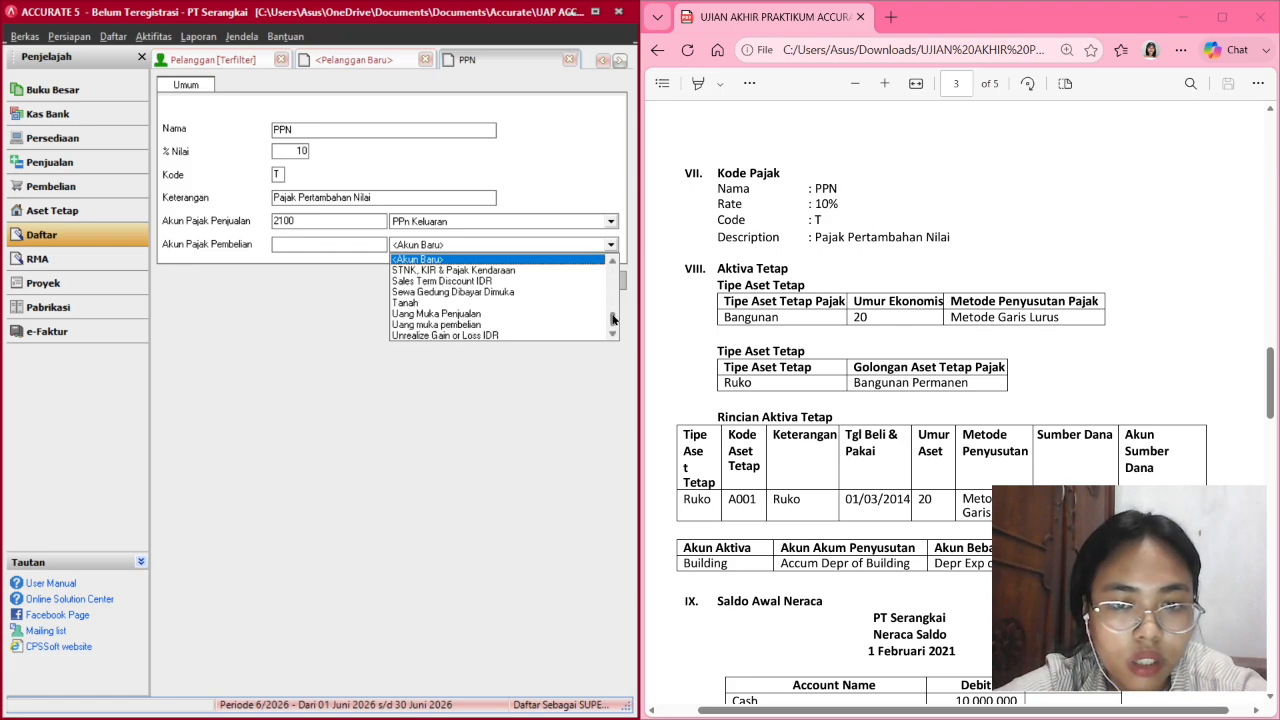
pyautogui.click(611, 281)
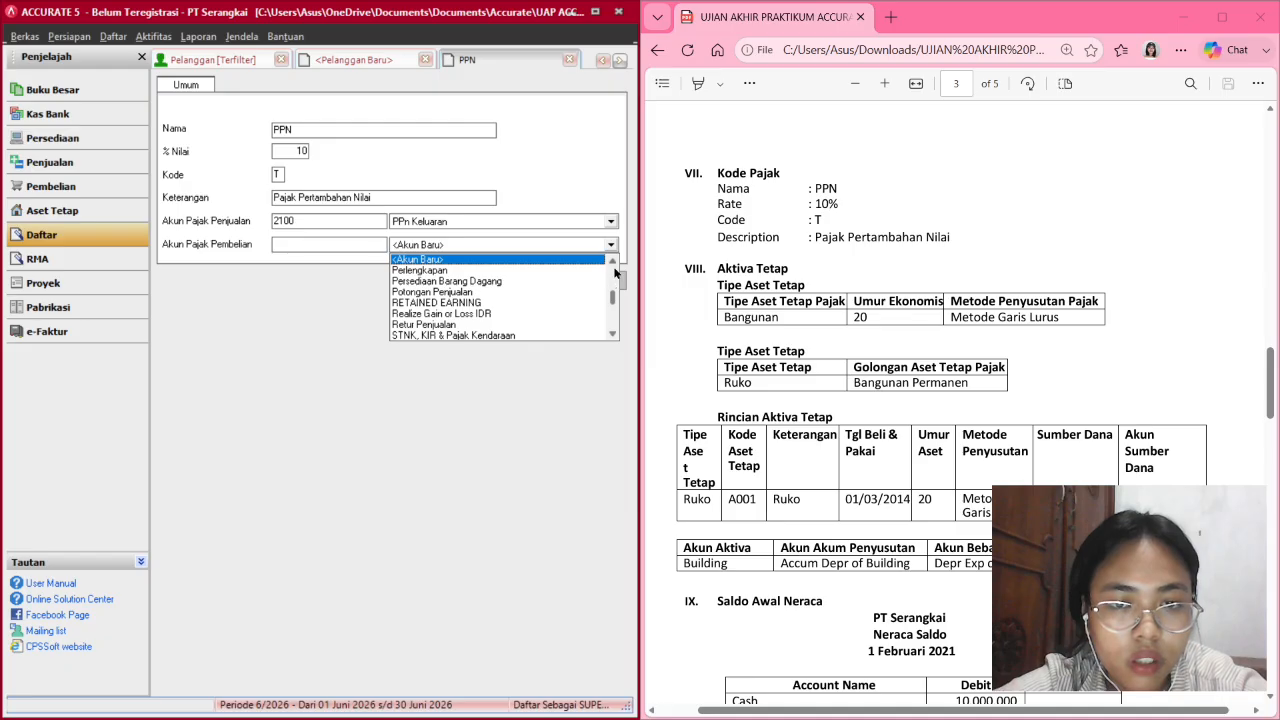
pyautogui.scroll(1, 616, 273)
pyautogui.scroll(10, 615, 259)
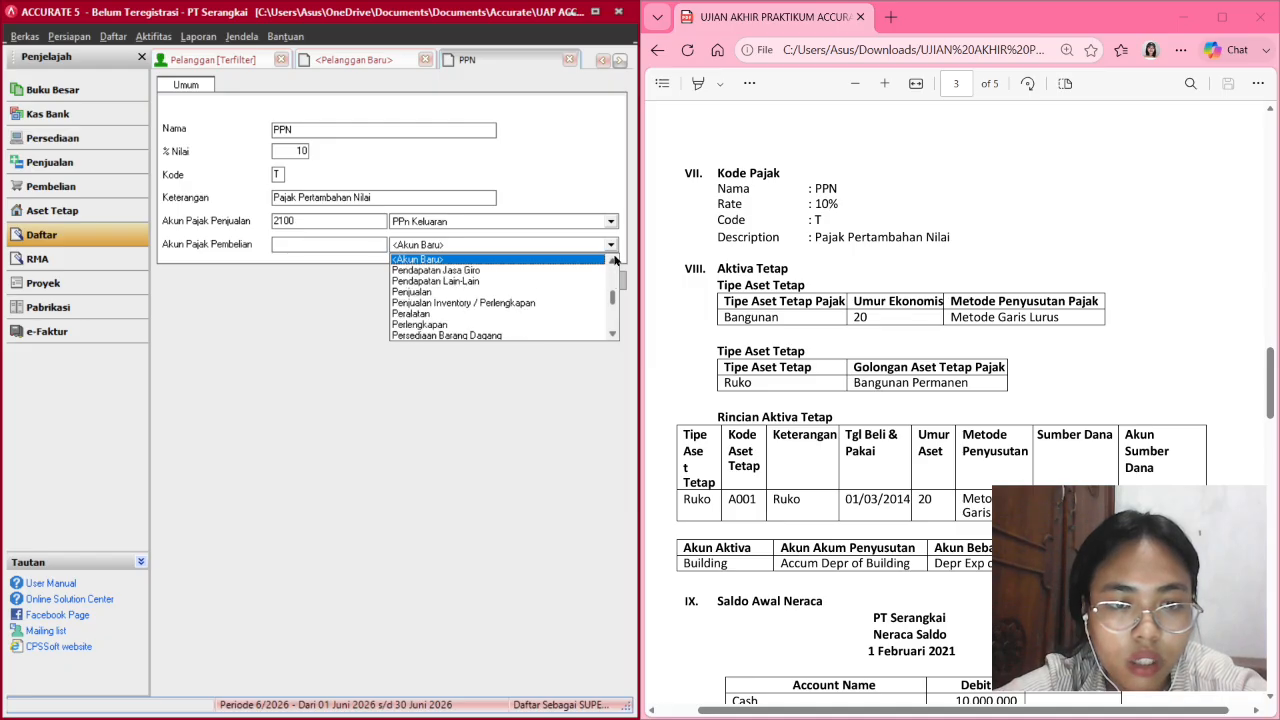
pyautogui.scroll(1, 615, 259)
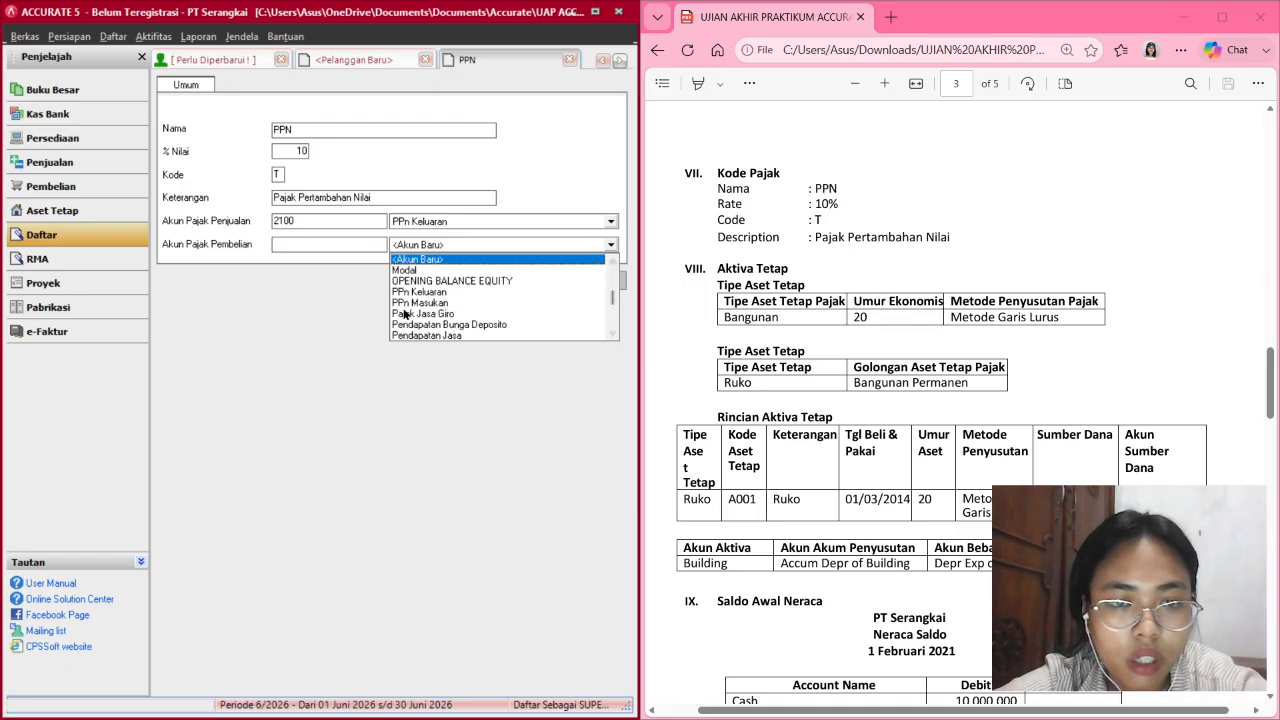
pyautogui.click(420, 302)
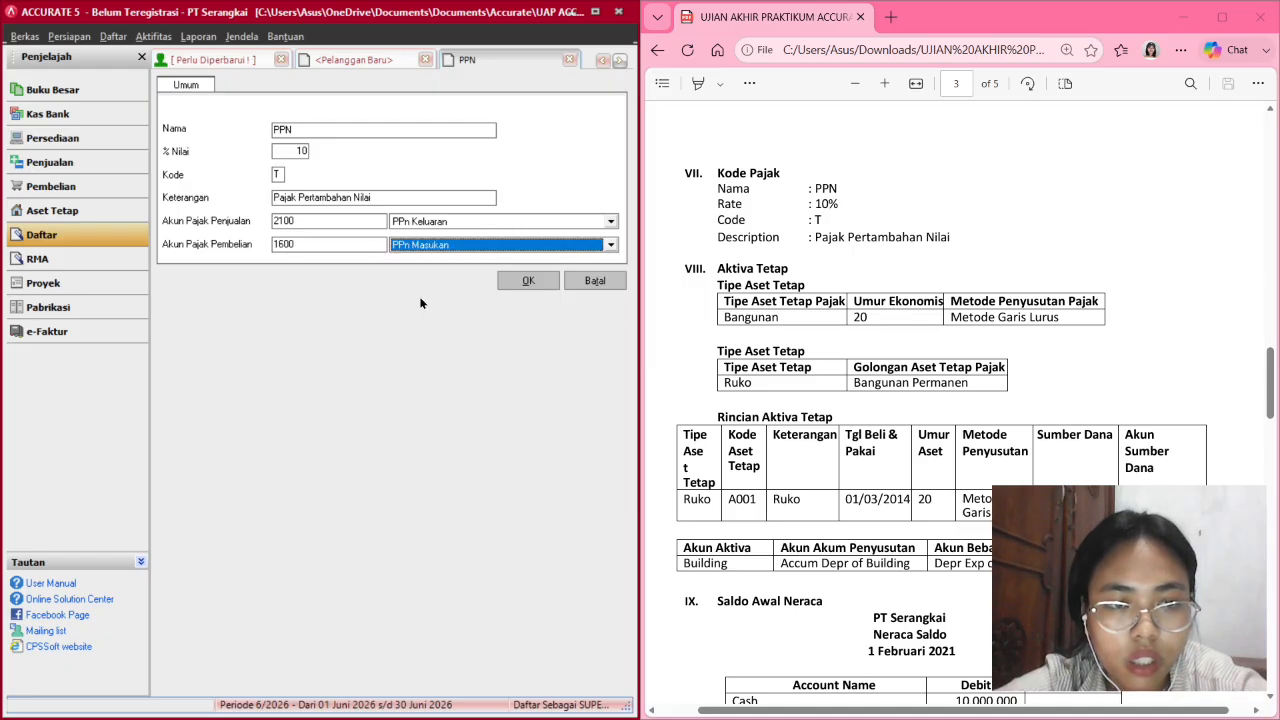
pyautogui.click(507, 281)
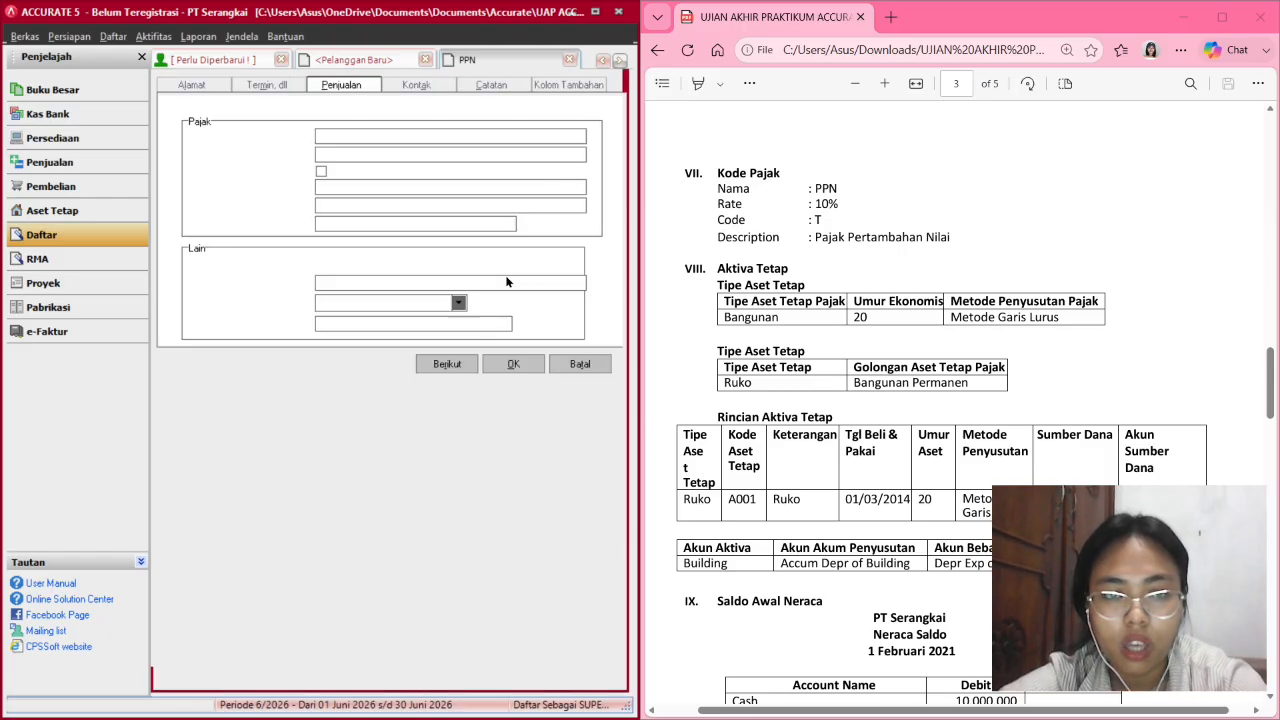
# Keep Pajak Pertambahan Nilai as Pajak 1, then dismiss the missing-name error on save.
pyautogui.click(582, 138)
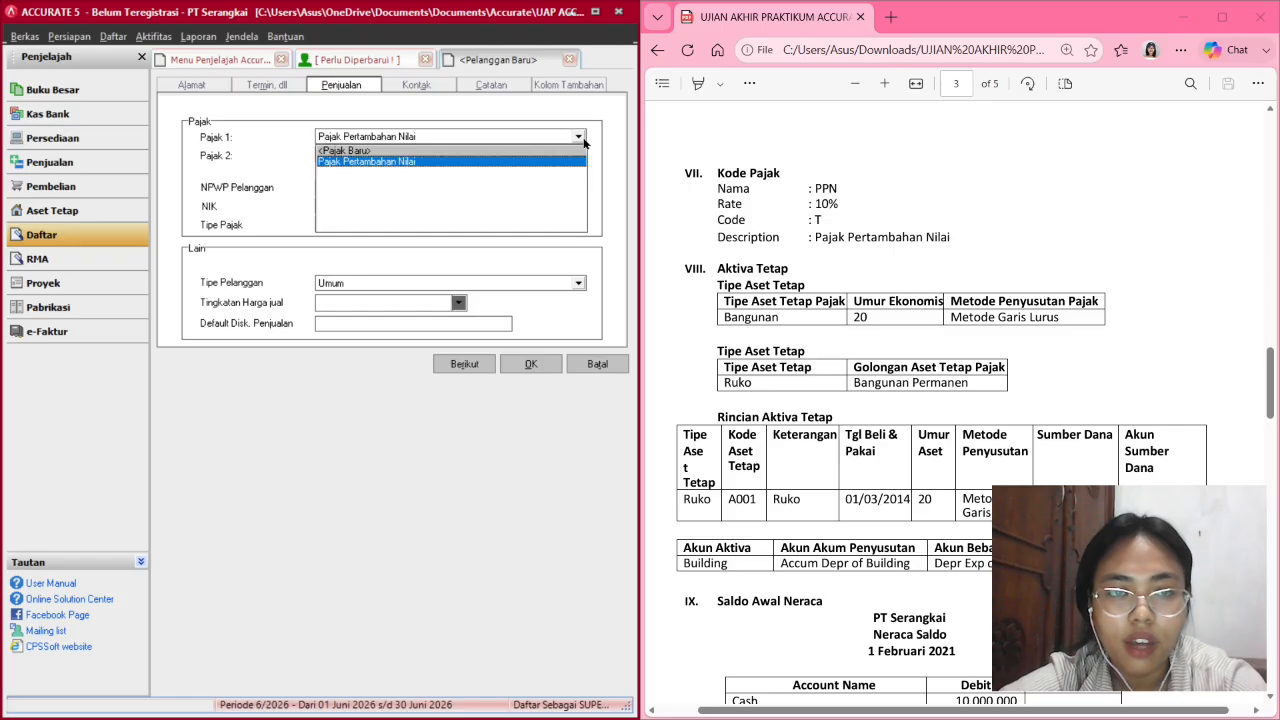
pyautogui.click(582, 138)
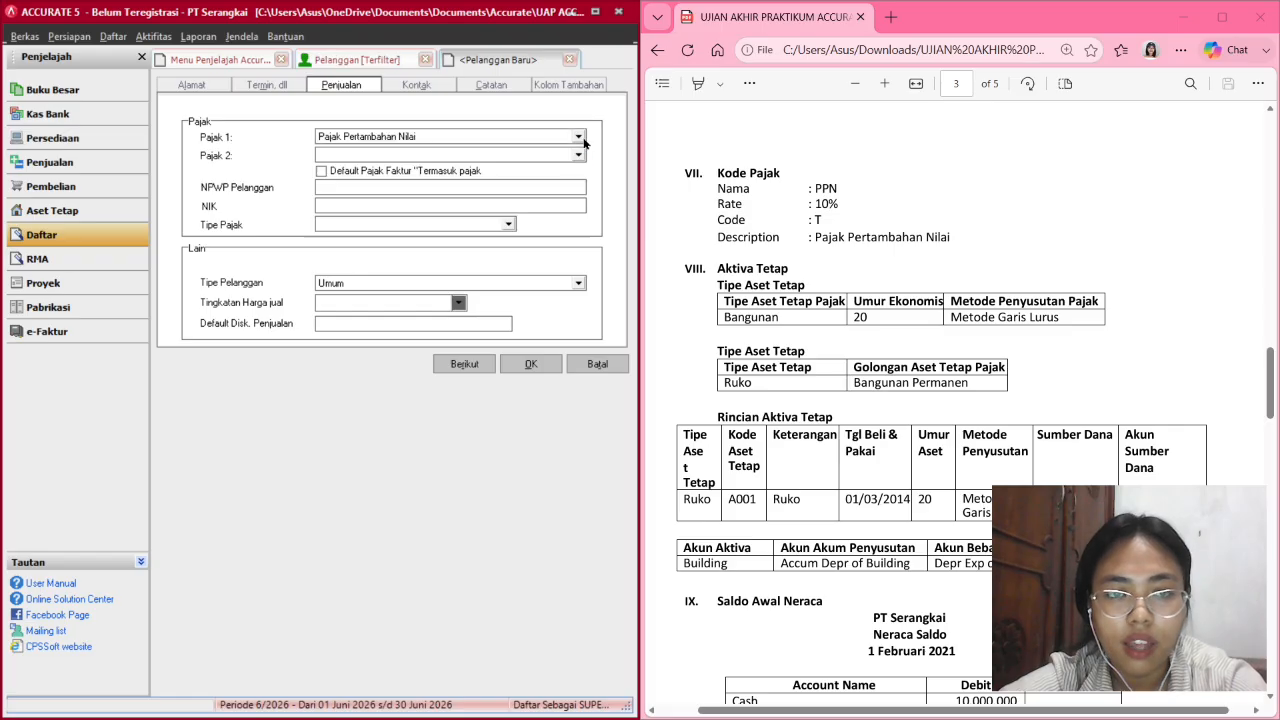
pyautogui.click(537, 364)
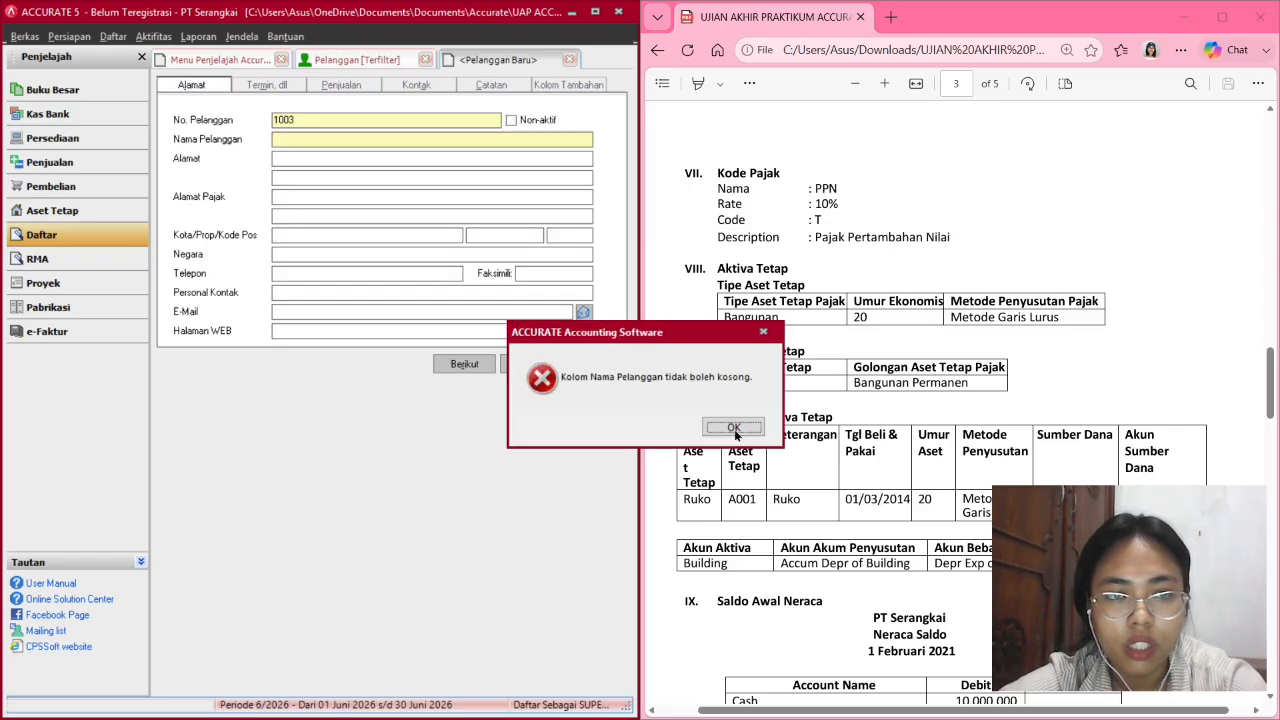
pyautogui.click(733, 427)
# Close the unfinished customer form and refresh the list showing 1000-1002 balances.
pyautogui.click(358, 58)
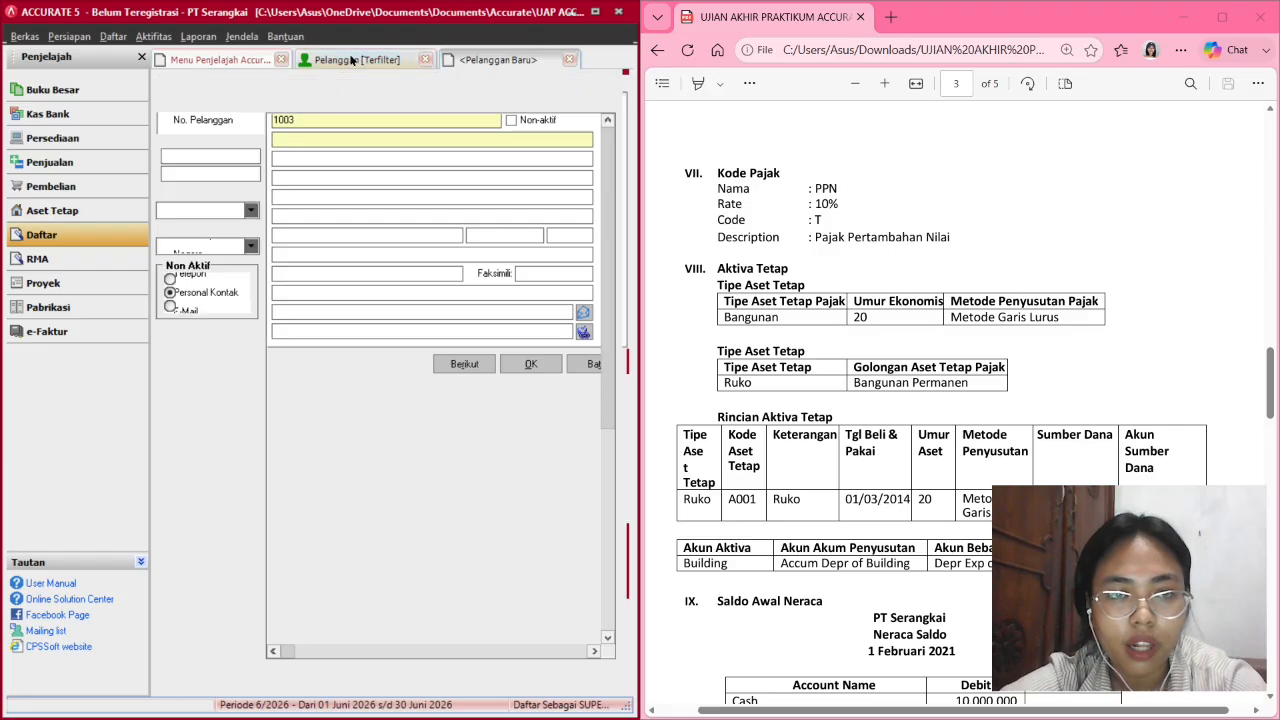
pyautogui.click(569, 59)
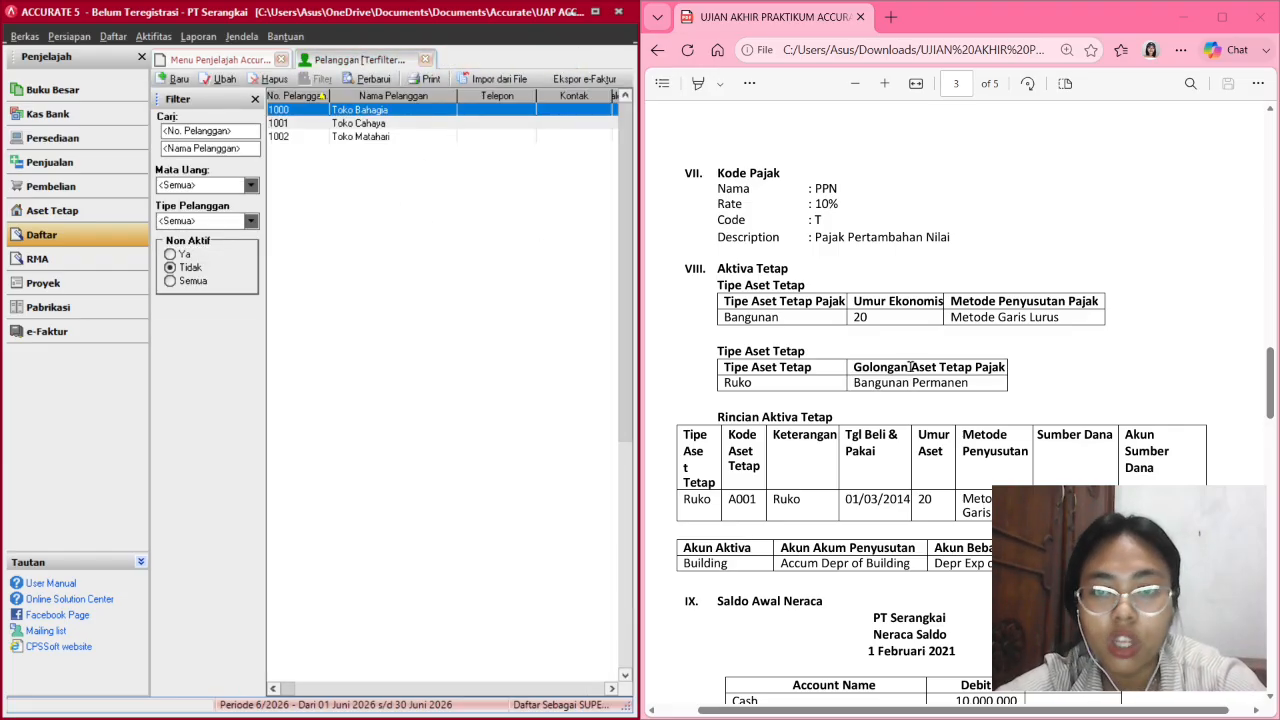
pyautogui.scroll(3, 906, 286)
pyautogui.scroll(-2, 906, 286)
pyautogui.scroll(1, 906, 286)
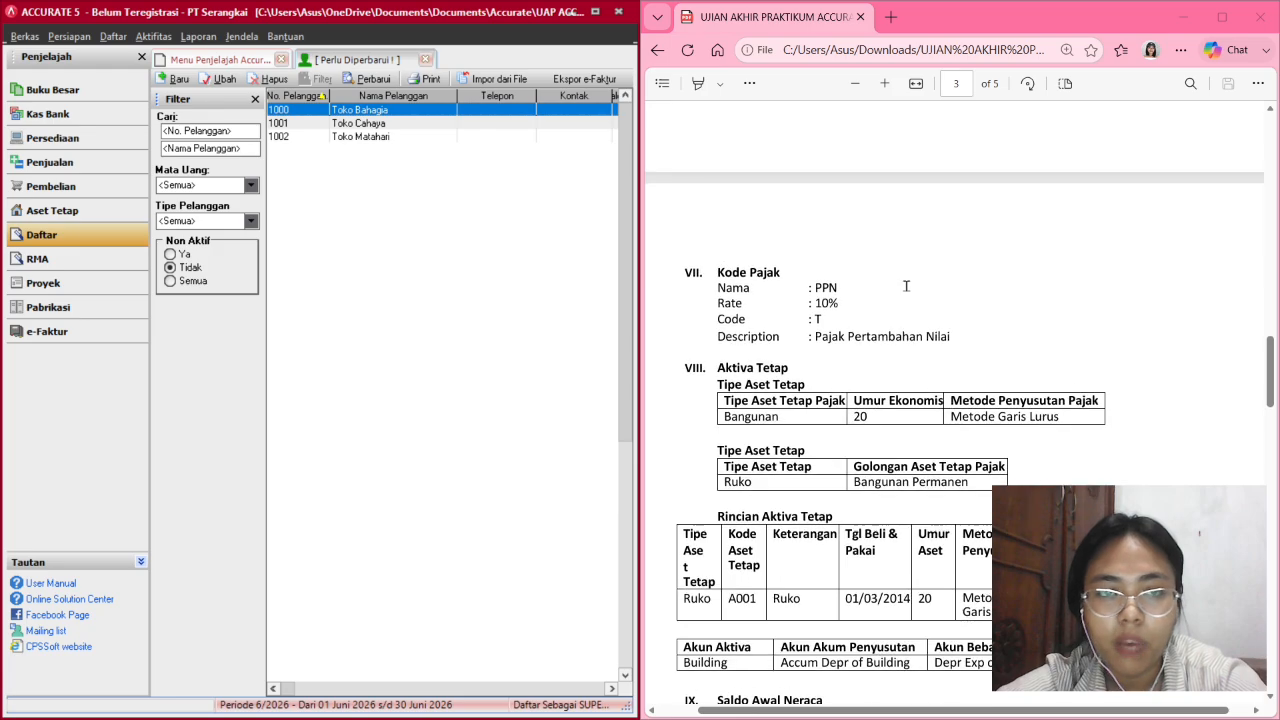
pyautogui.click(371, 86)
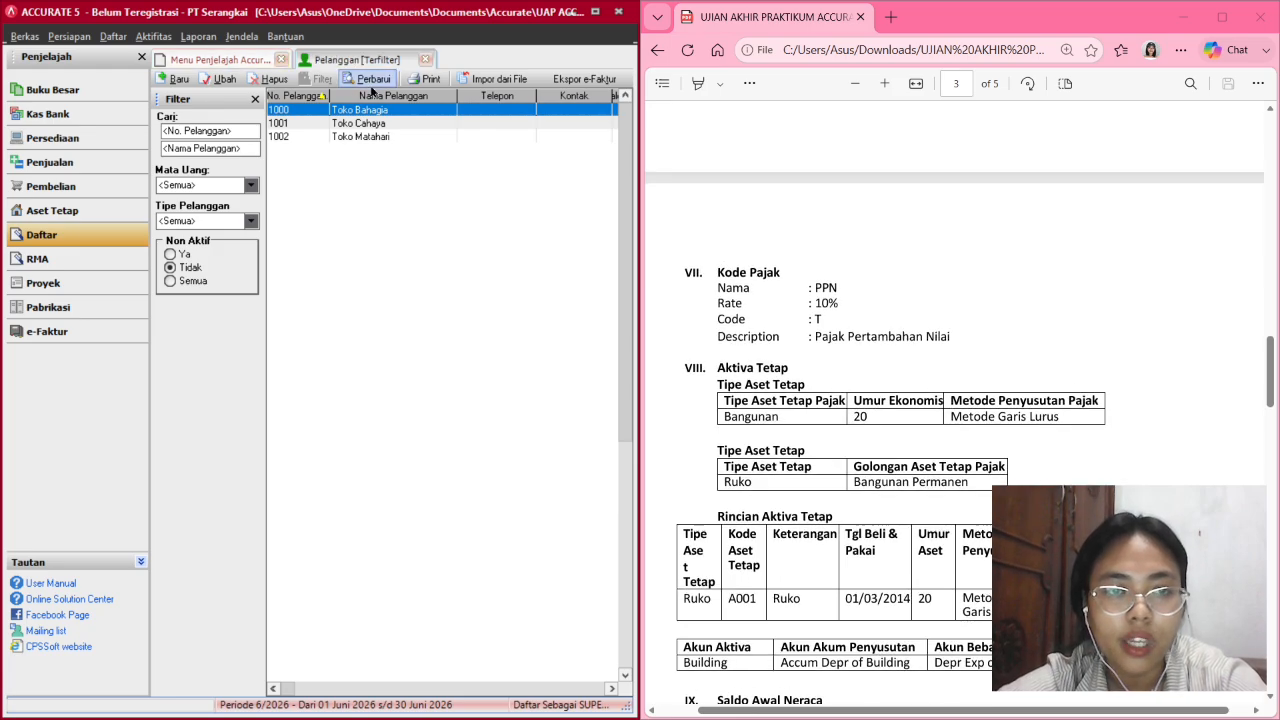
pyautogui.click(254, 100)
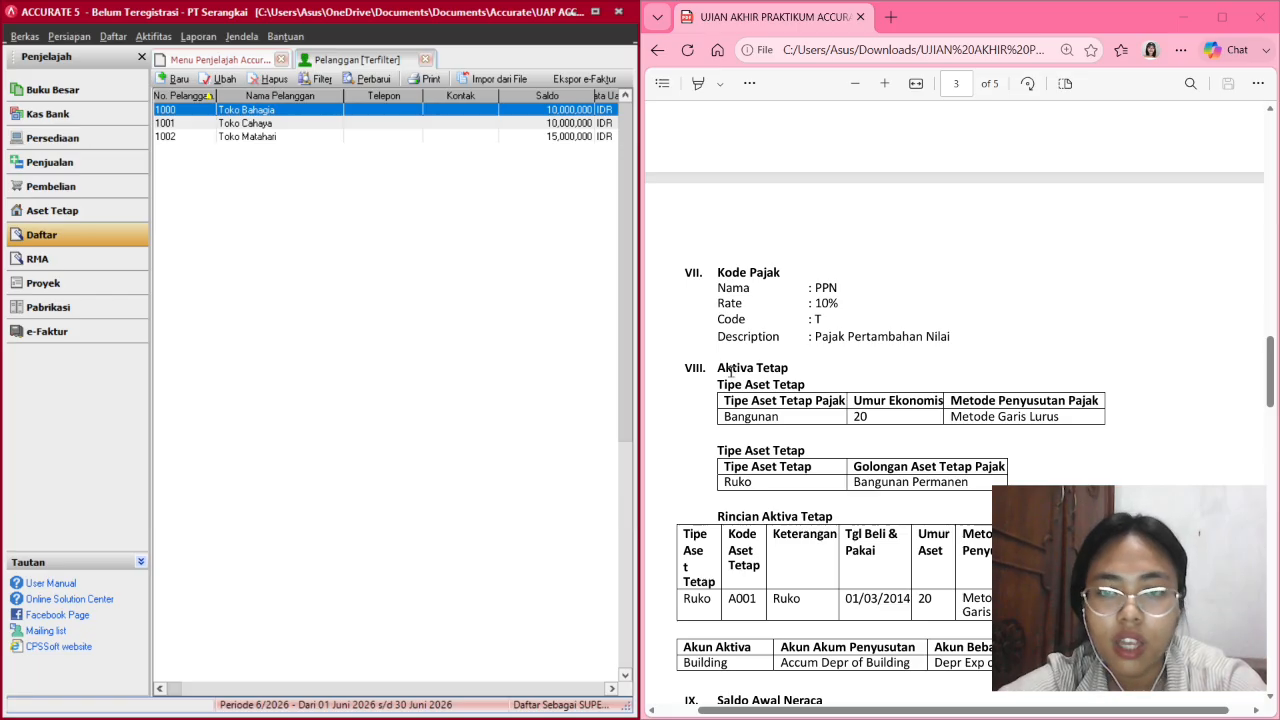
pyautogui.scroll(-5, 731, 370)
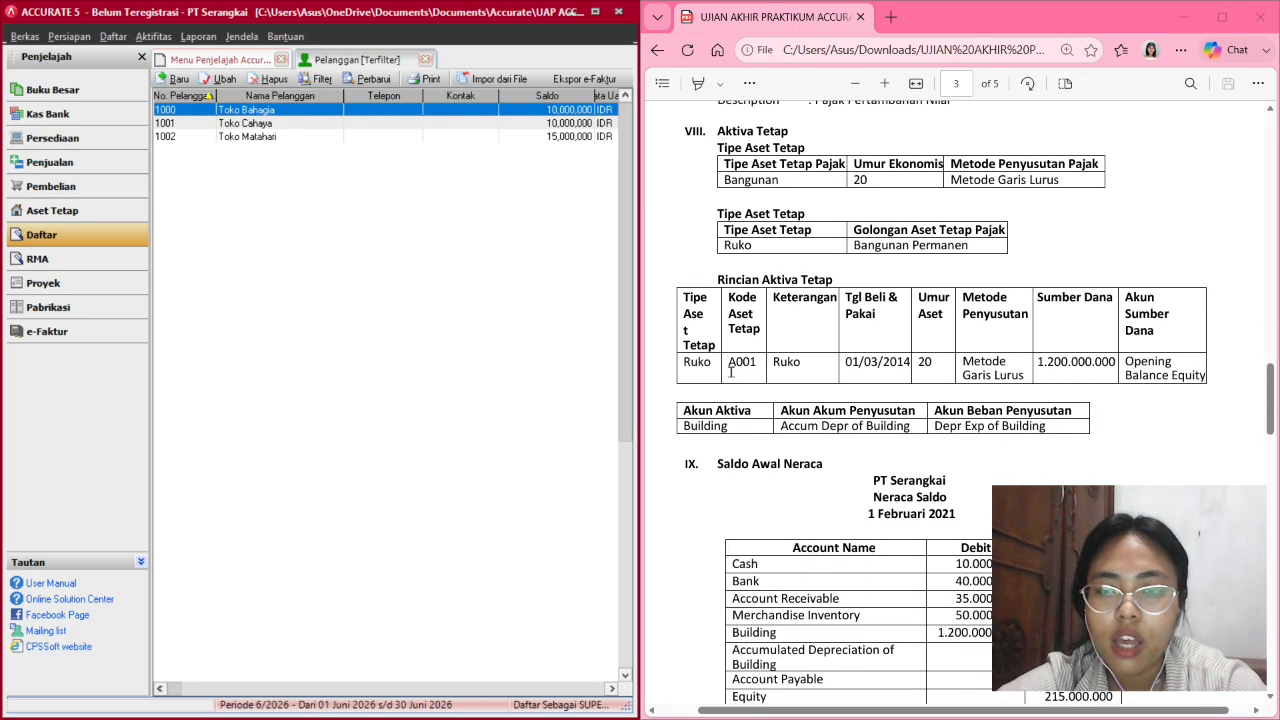
# Create tax asset type Bangunan using Metode Garis Lurus over 20 years (5% per year).
pyautogui.click(64, 209)
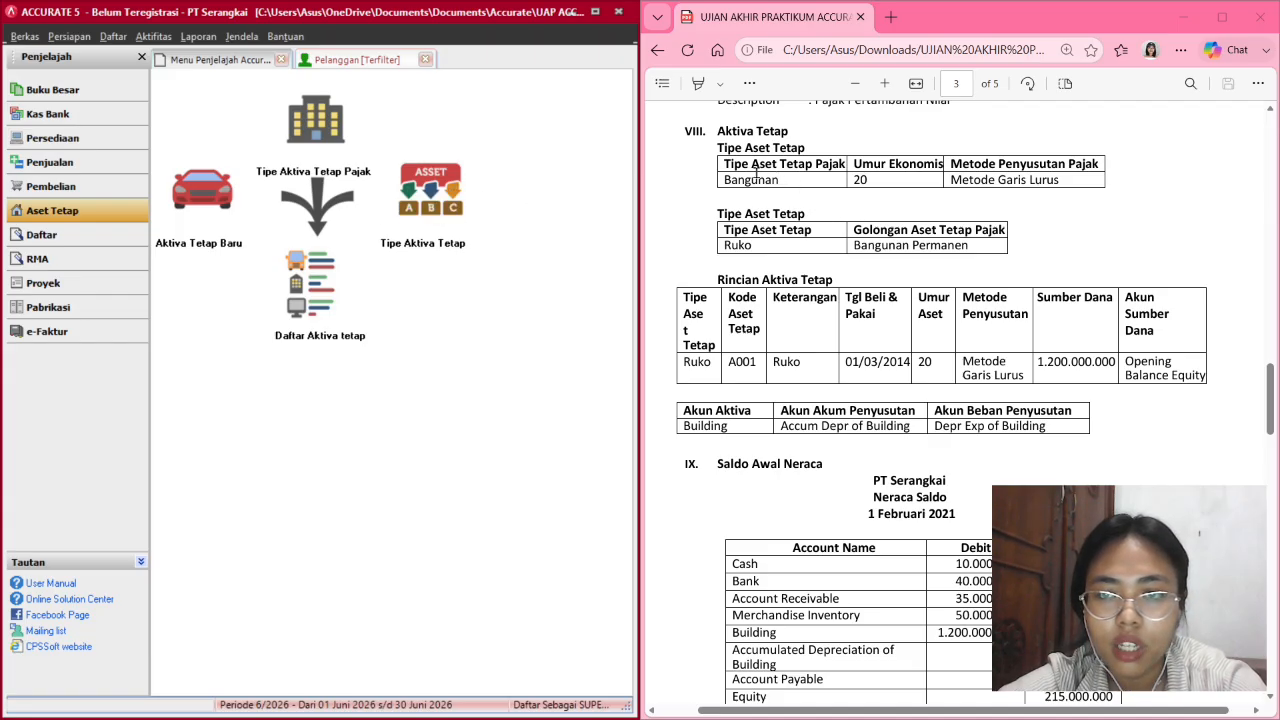
pyautogui.click(354, 130)
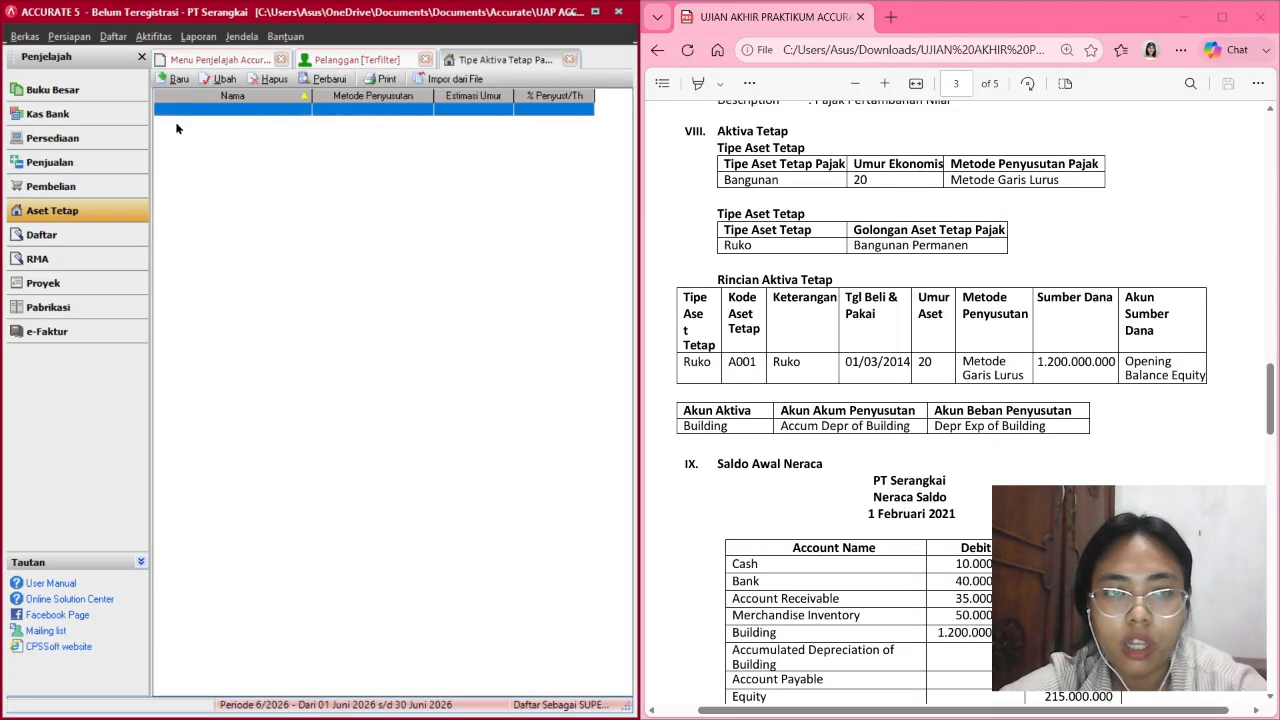
pyautogui.click(180, 79)
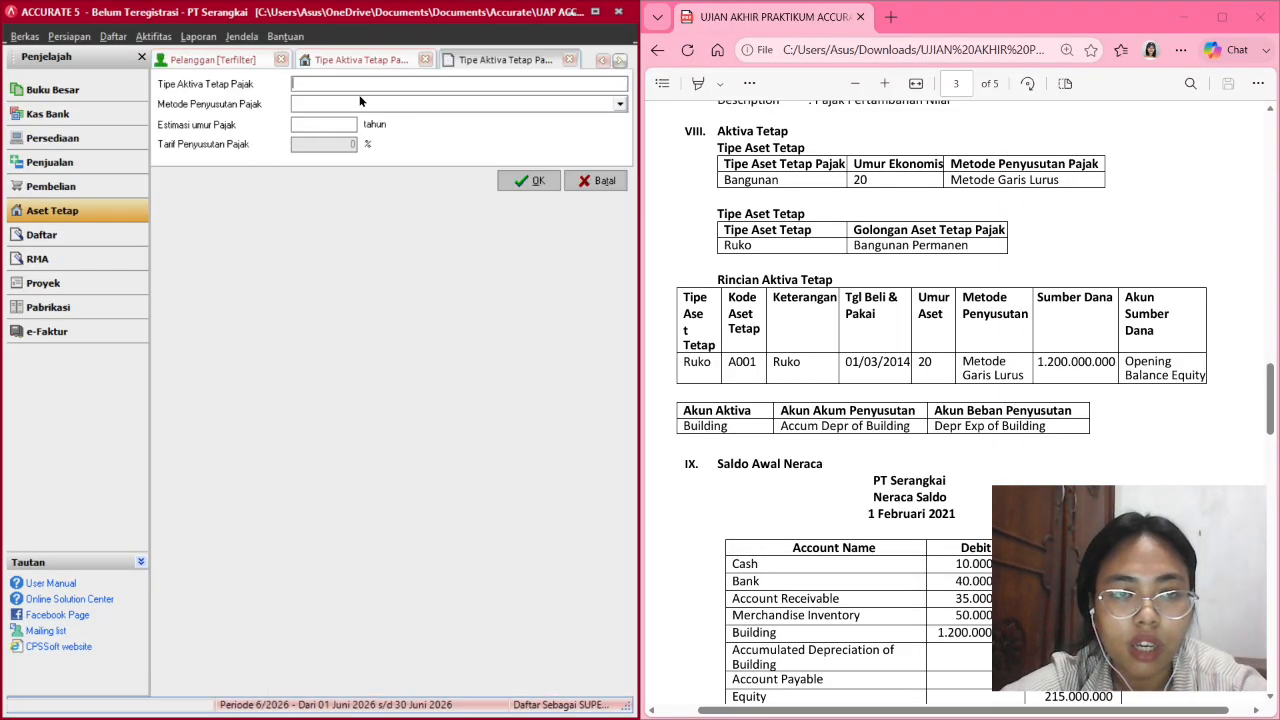
pyautogui.write('Bang')
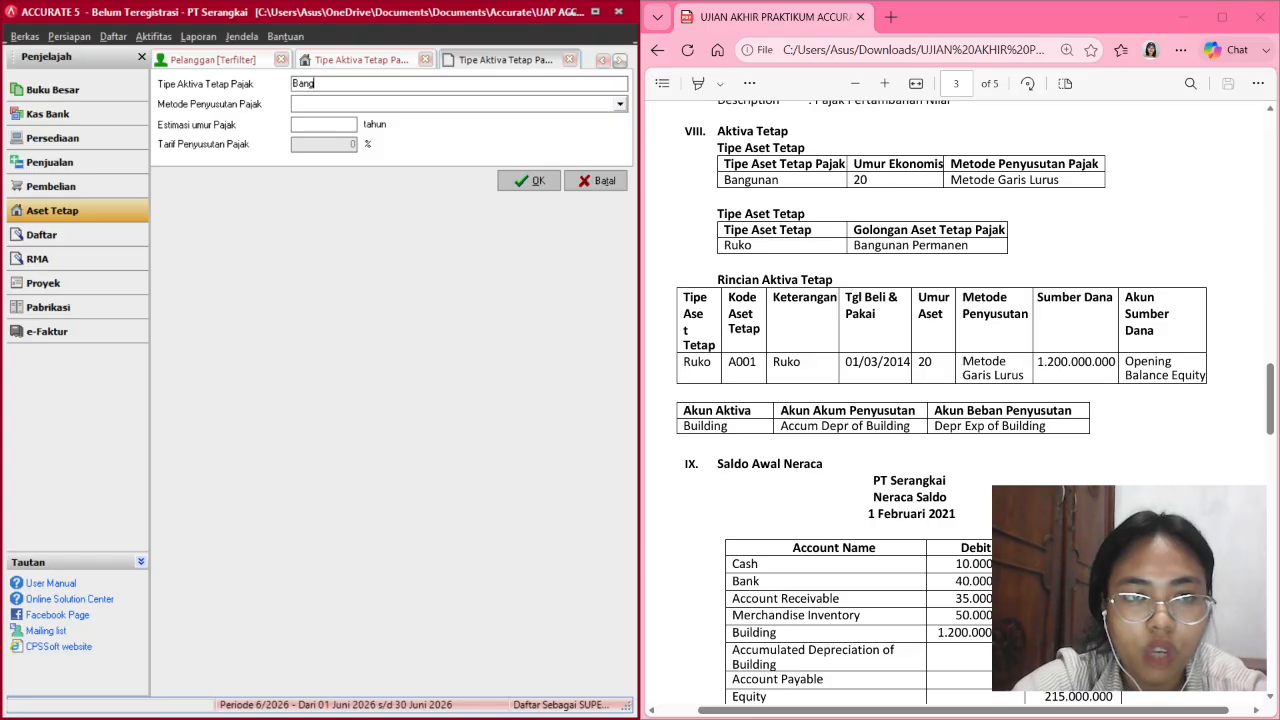
pyautogui.write('unan')
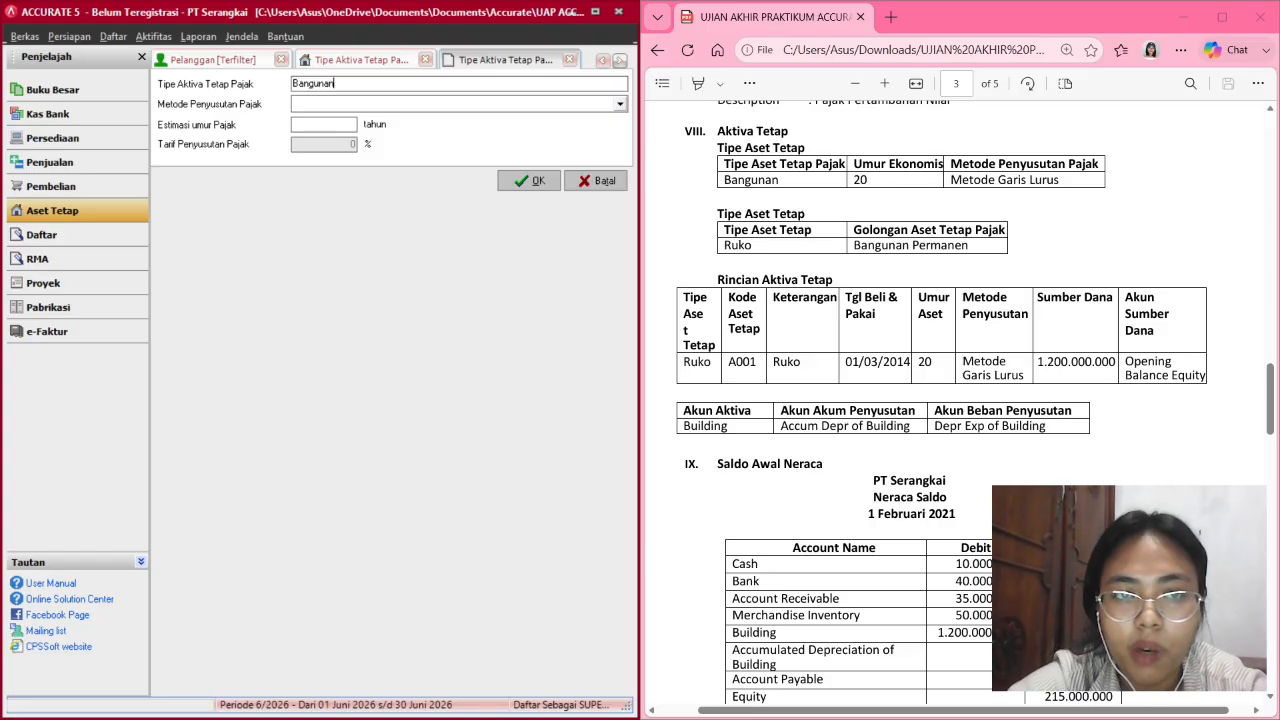
pyautogui.click(366, 104)
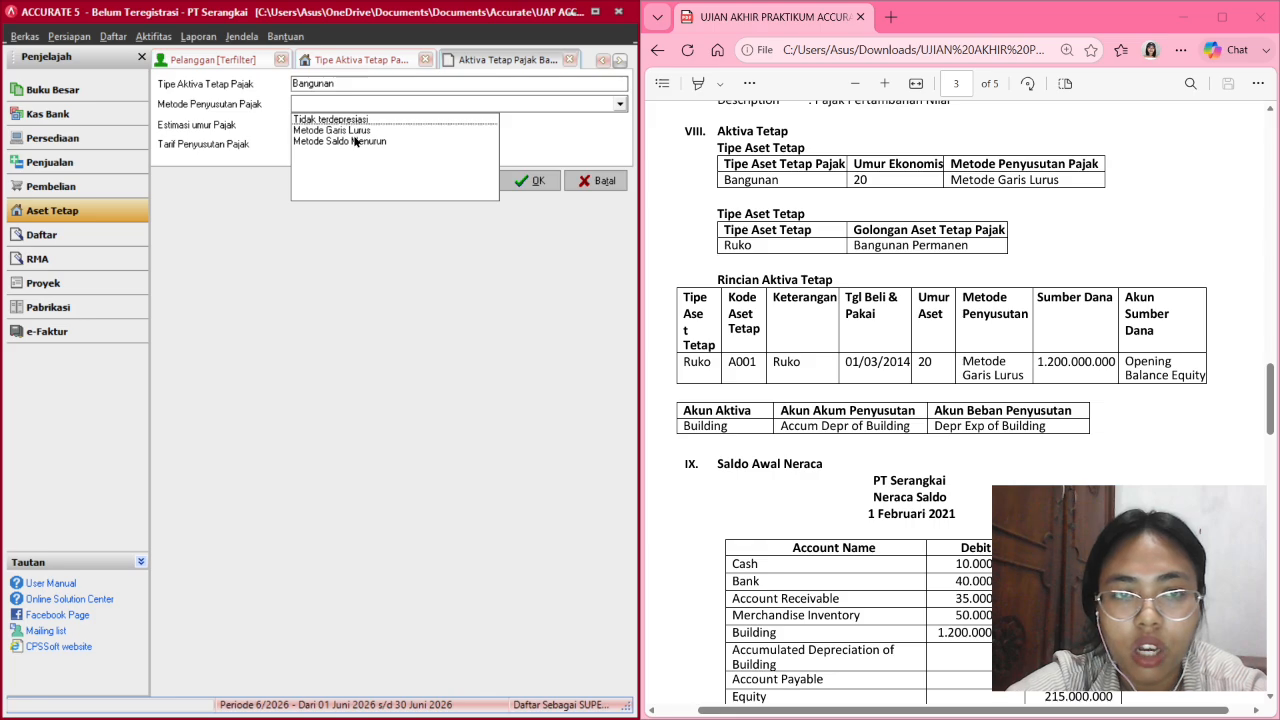
pyautogui.click(358, 131)
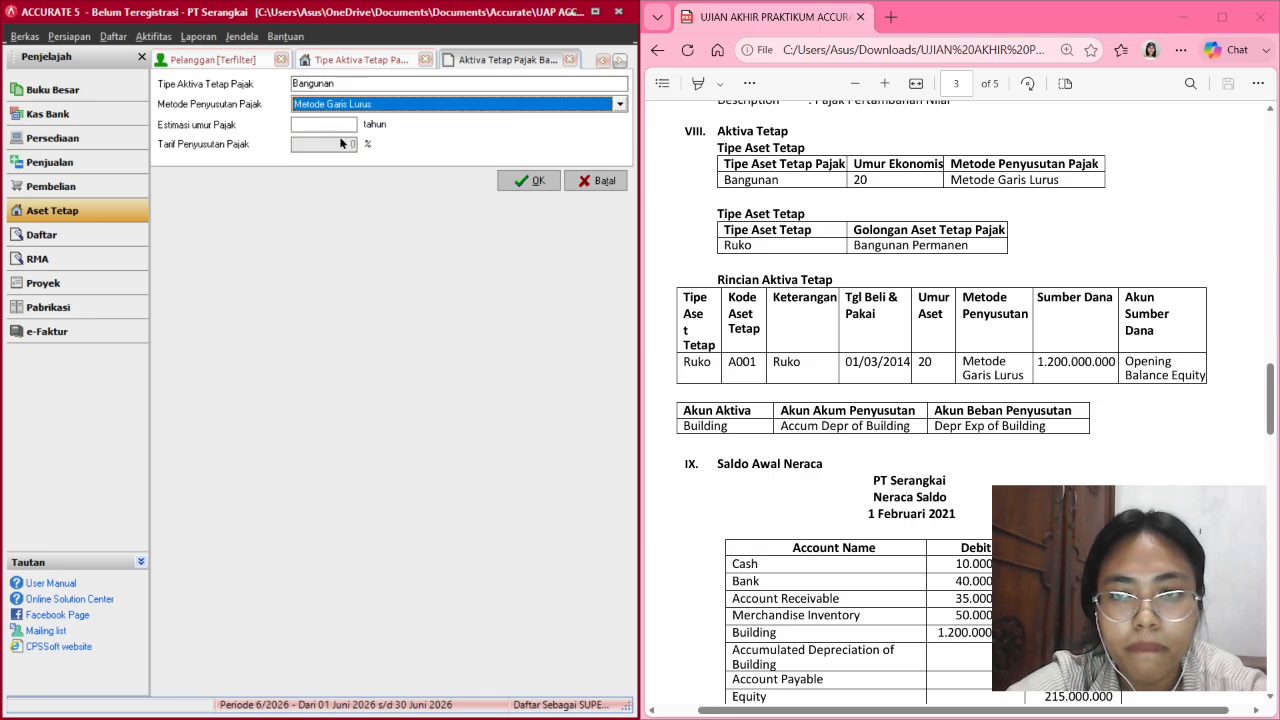
pyautogui.click(340, 127)
pyautogui.write('20')
pyautogui.press('Tab')
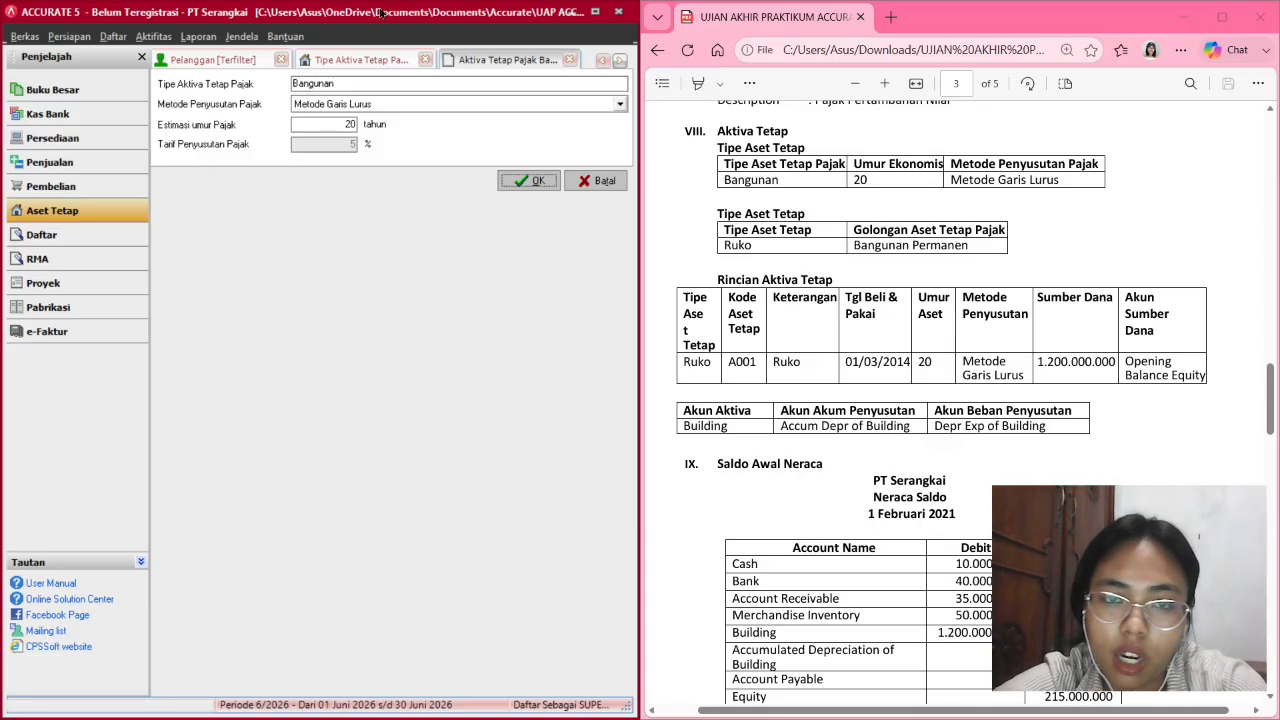
pyautogui.click(503, 182)
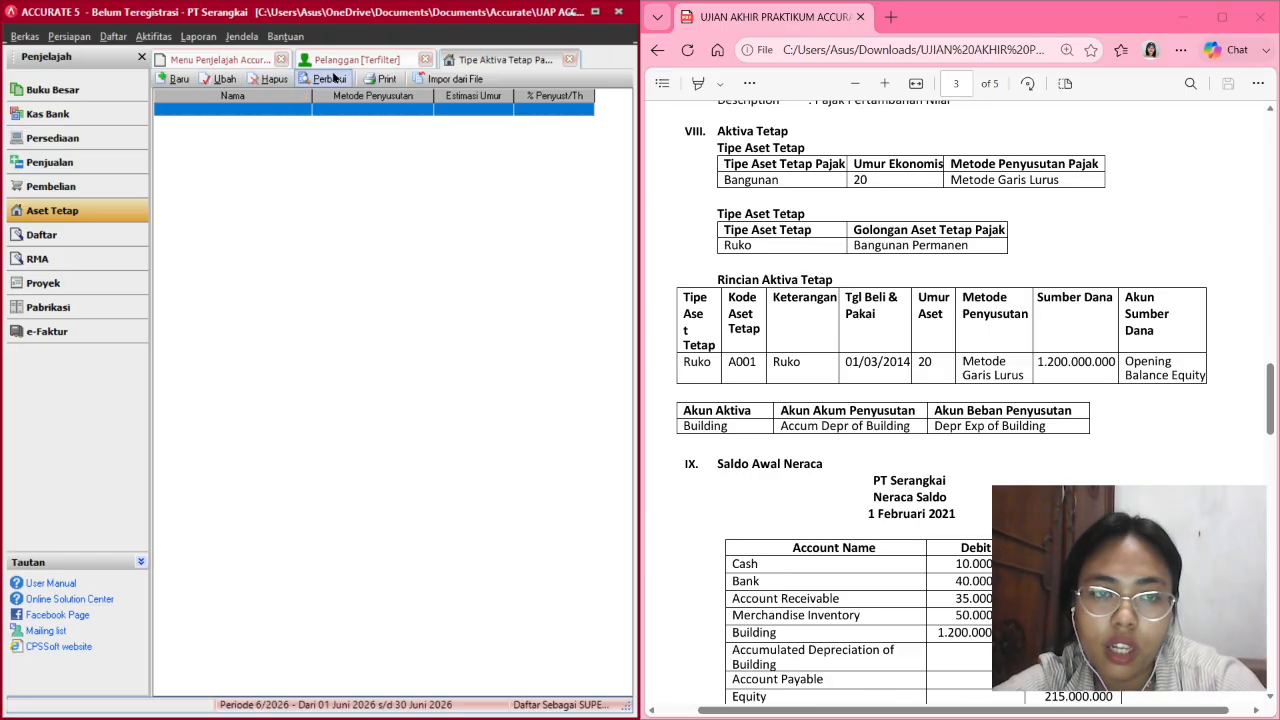
pyautogui.click(318, 80)
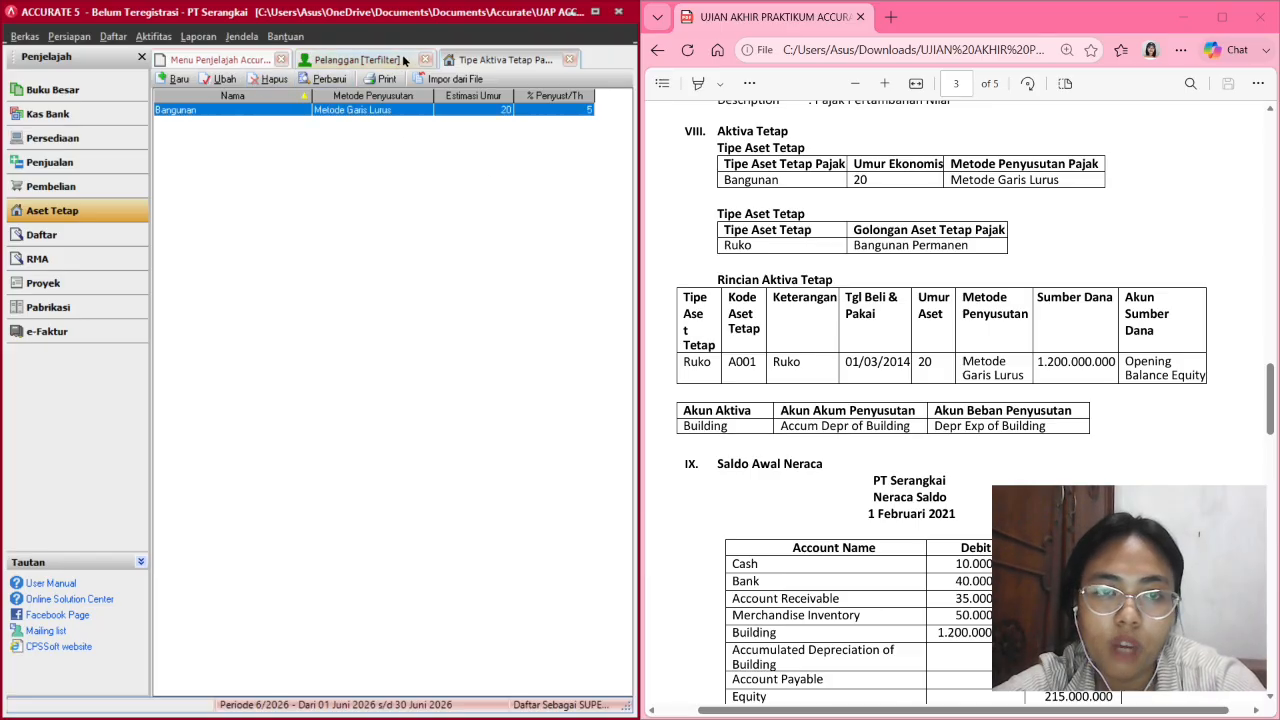
pyautogui.click(567, 61)
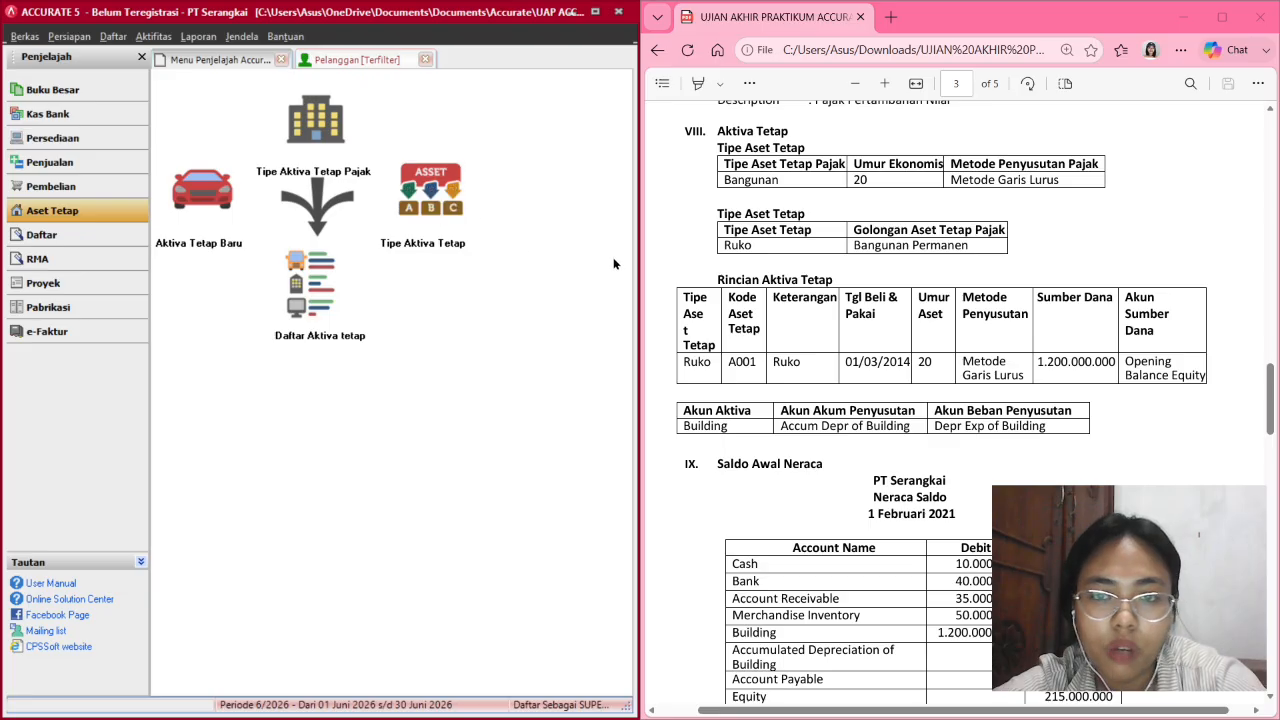
# Add fixed asset type Ruko with Bangunan as its tax asset type.
pyautogui.scroll(-1, 804, 271)
pyautogui.scroll(1, 804, 271)
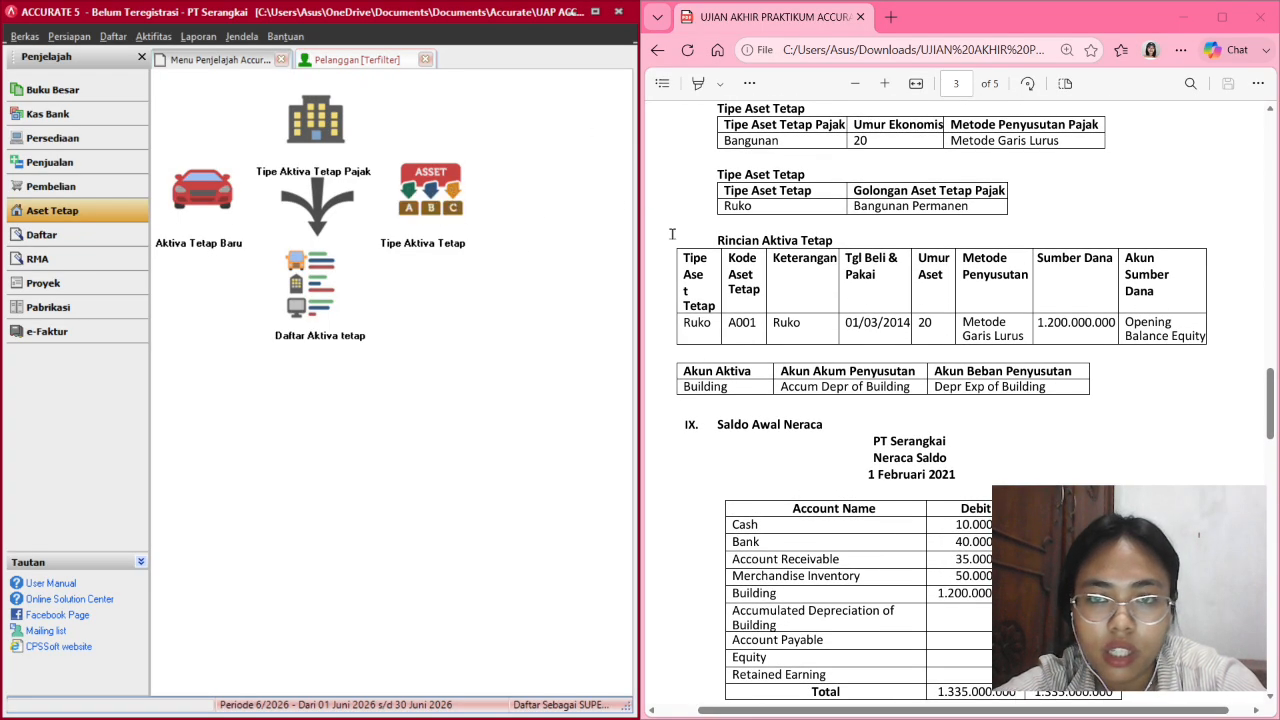
pyautogui.click(423, 205)
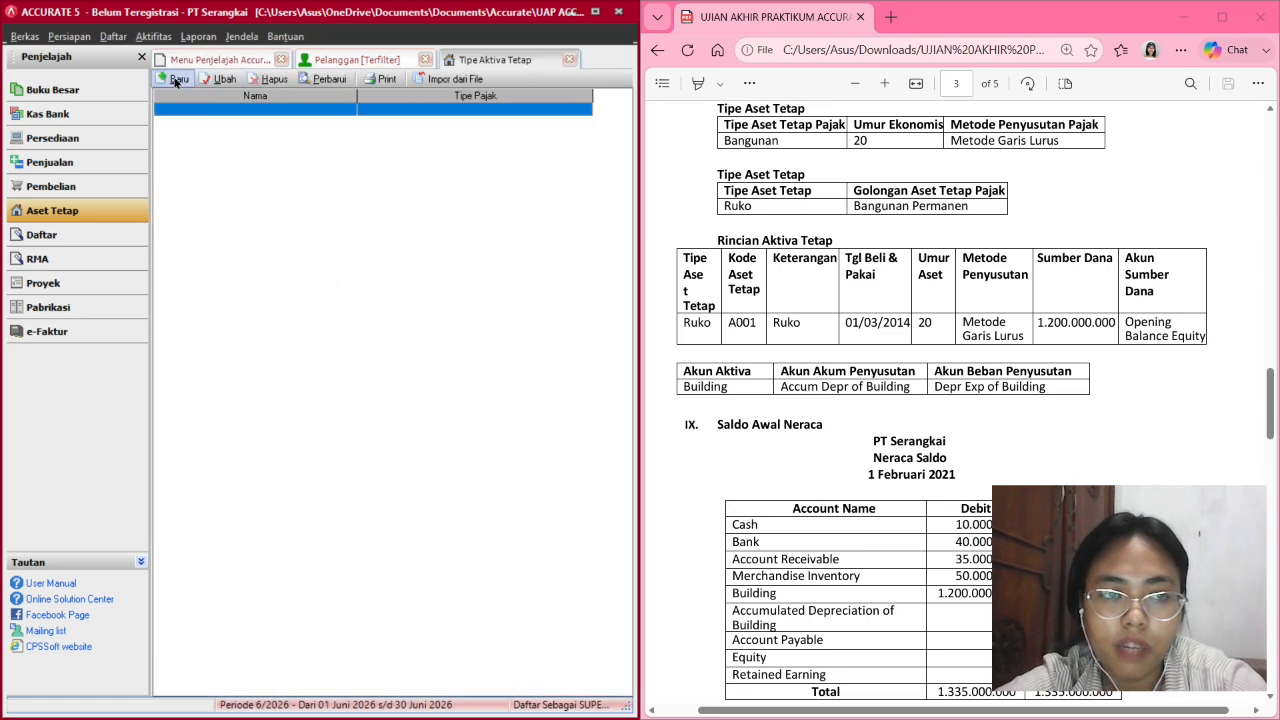
pyautogui.click(178, 79)
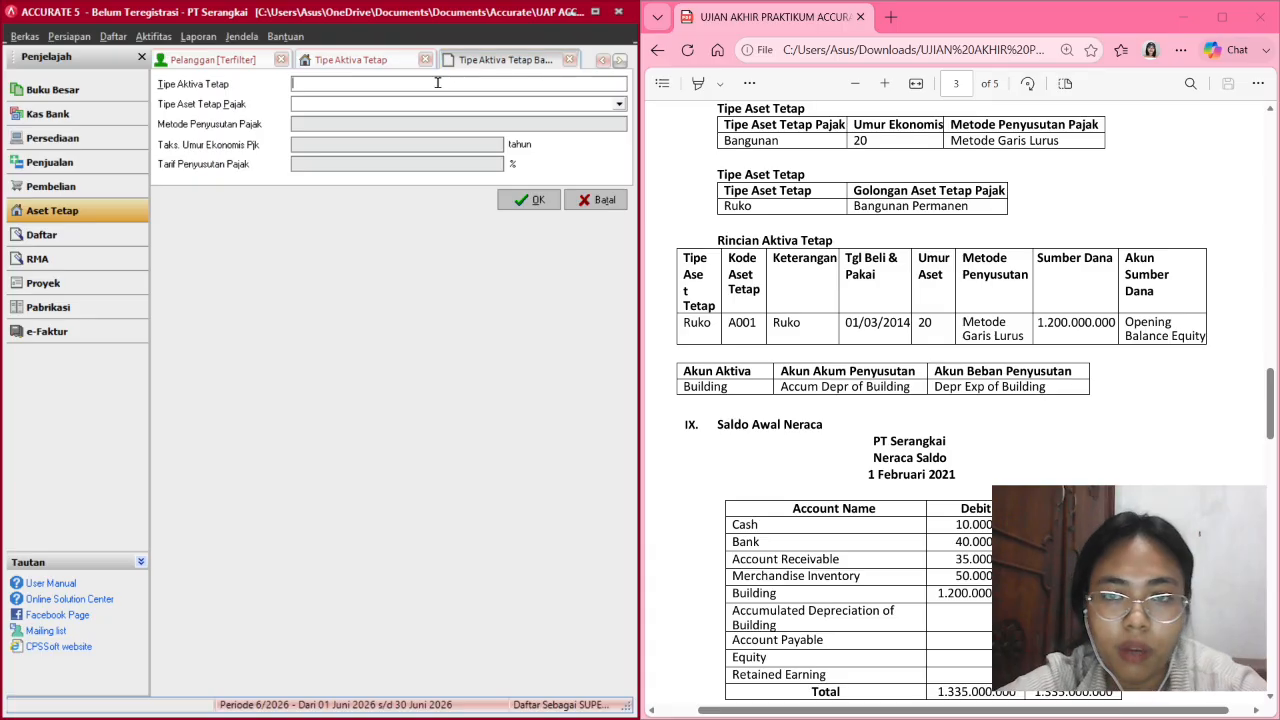
pyautogui.write('Ru')
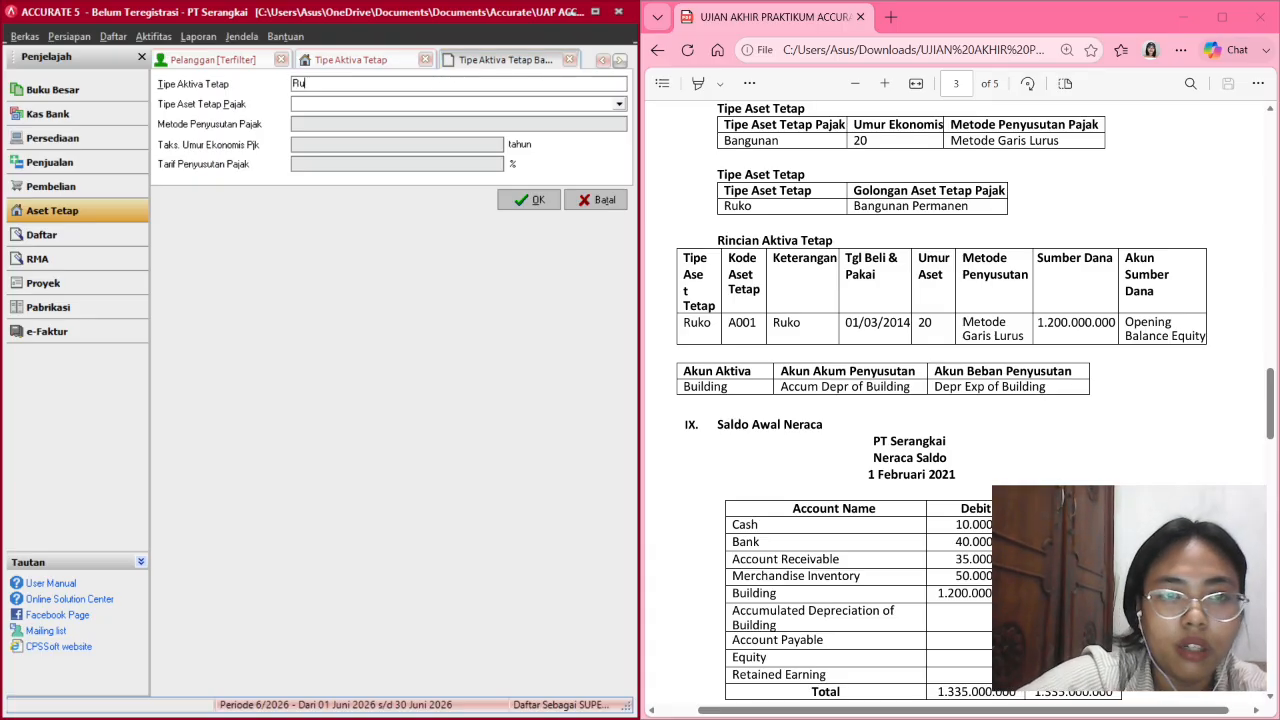
pyautogui.write('ko')
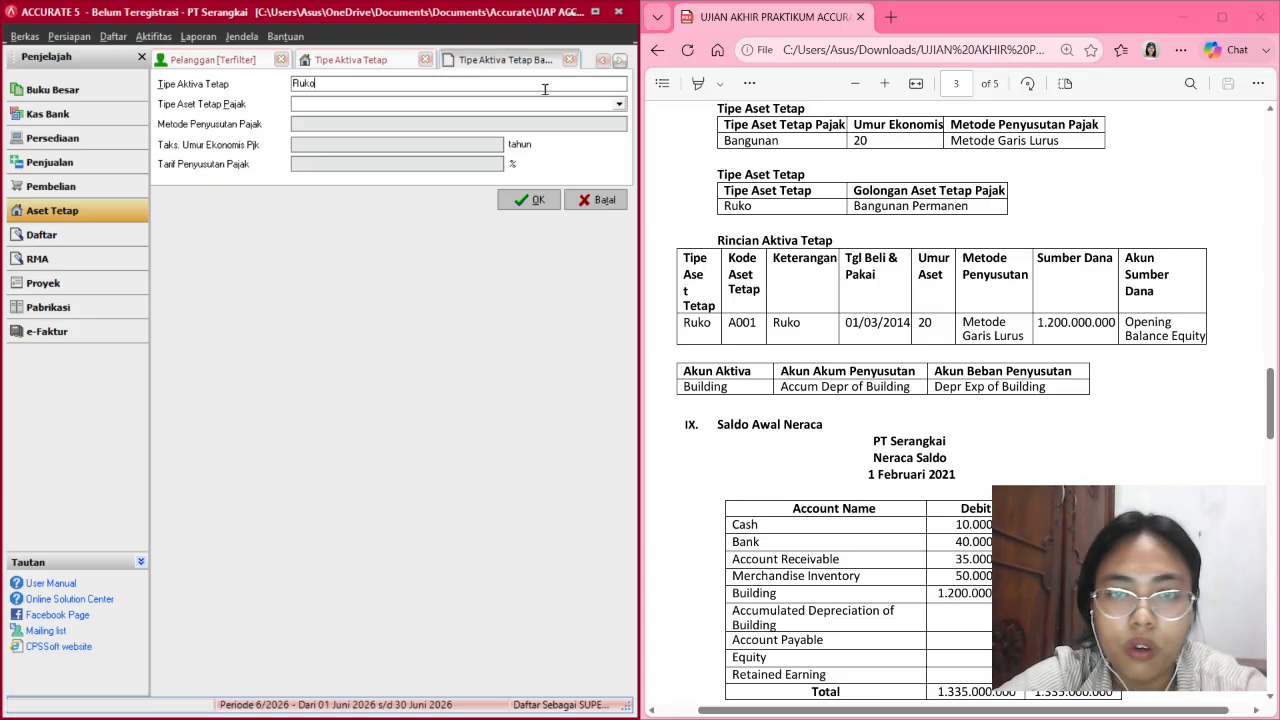
pyautogui.click(590, 106)
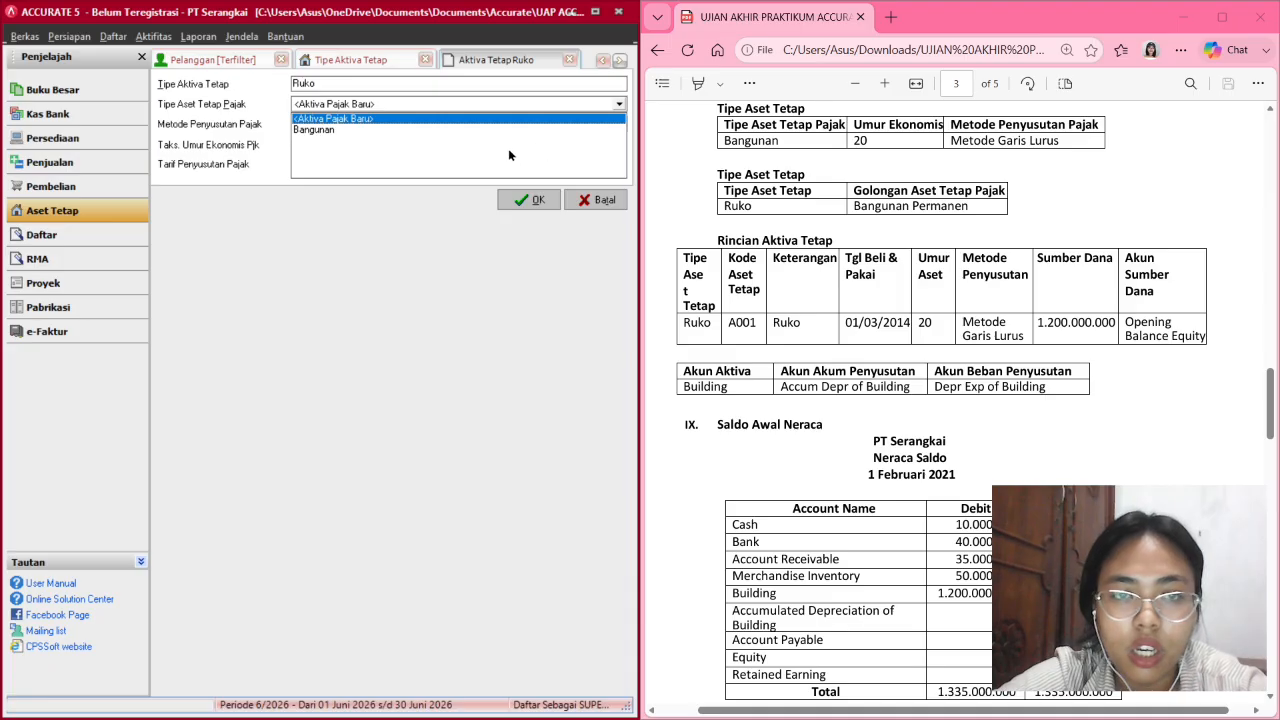
pyautogui.click(430, 130)
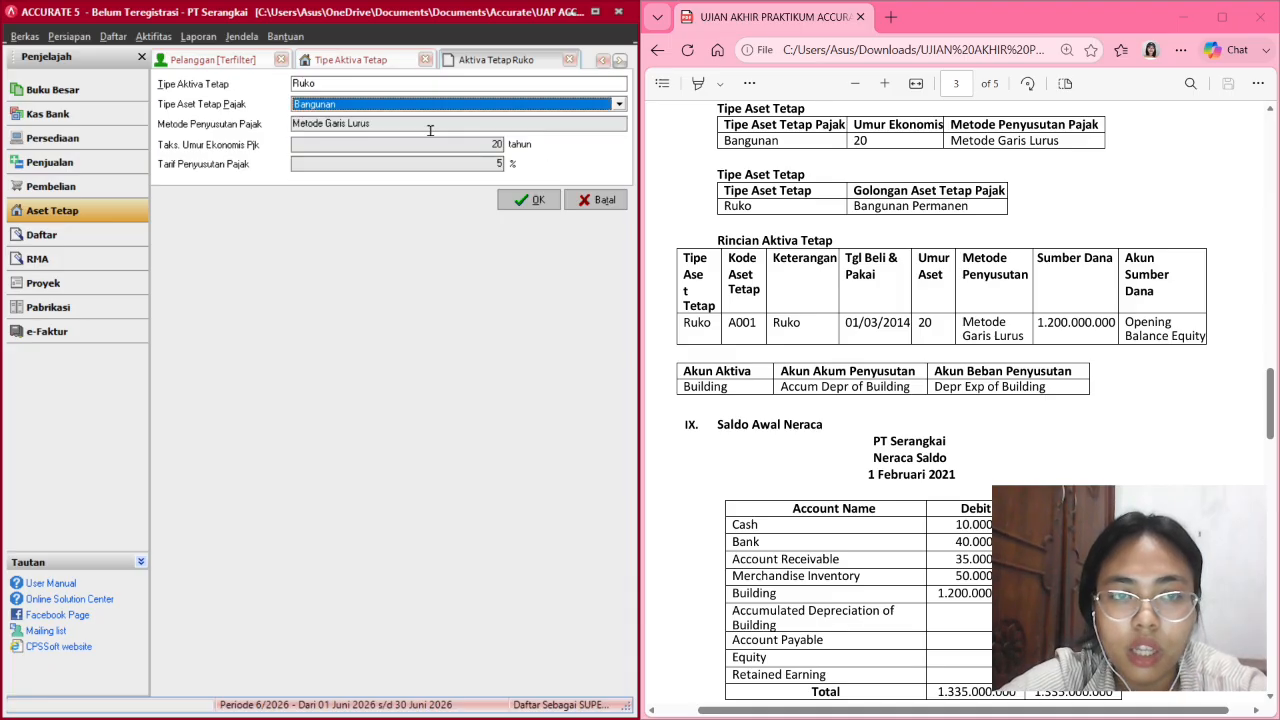
pyautogui.click(538, 200)
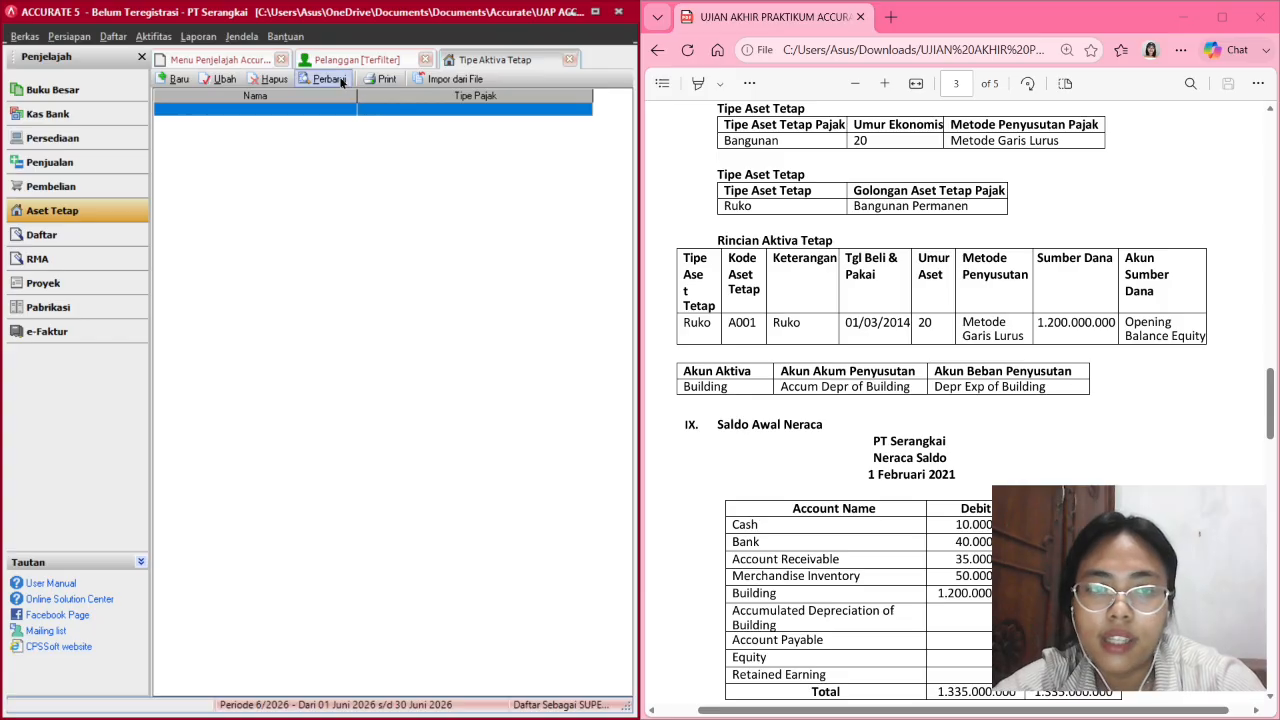
pyautogui.click(338, 79)
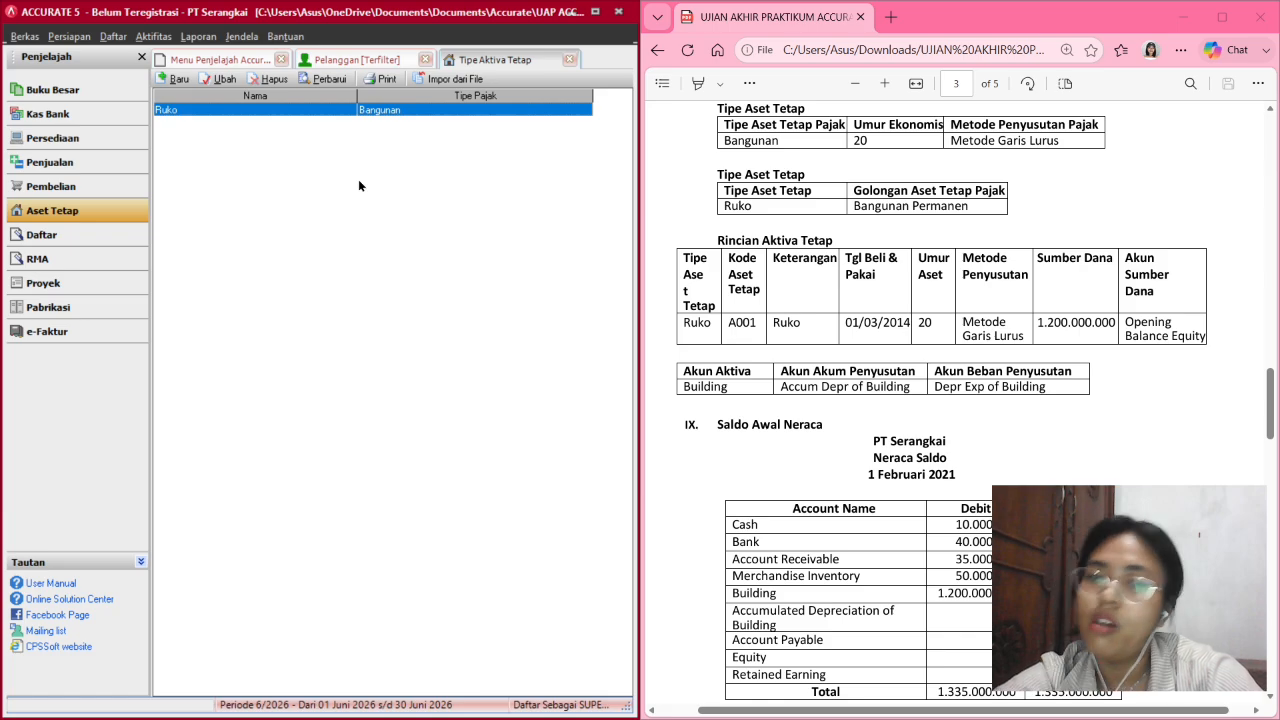
# Close the customer list and start a new fixed asset record.
pyautogui.click(357, 59)
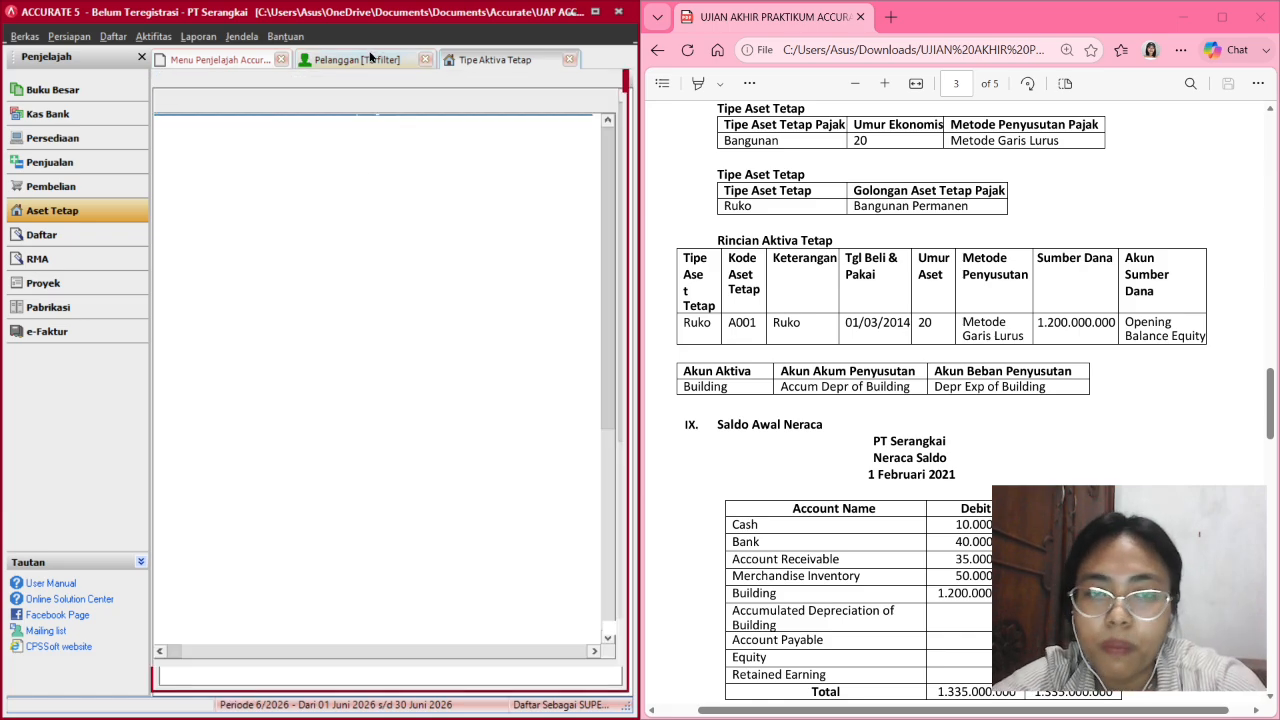
pyautogui.click(478, 58)
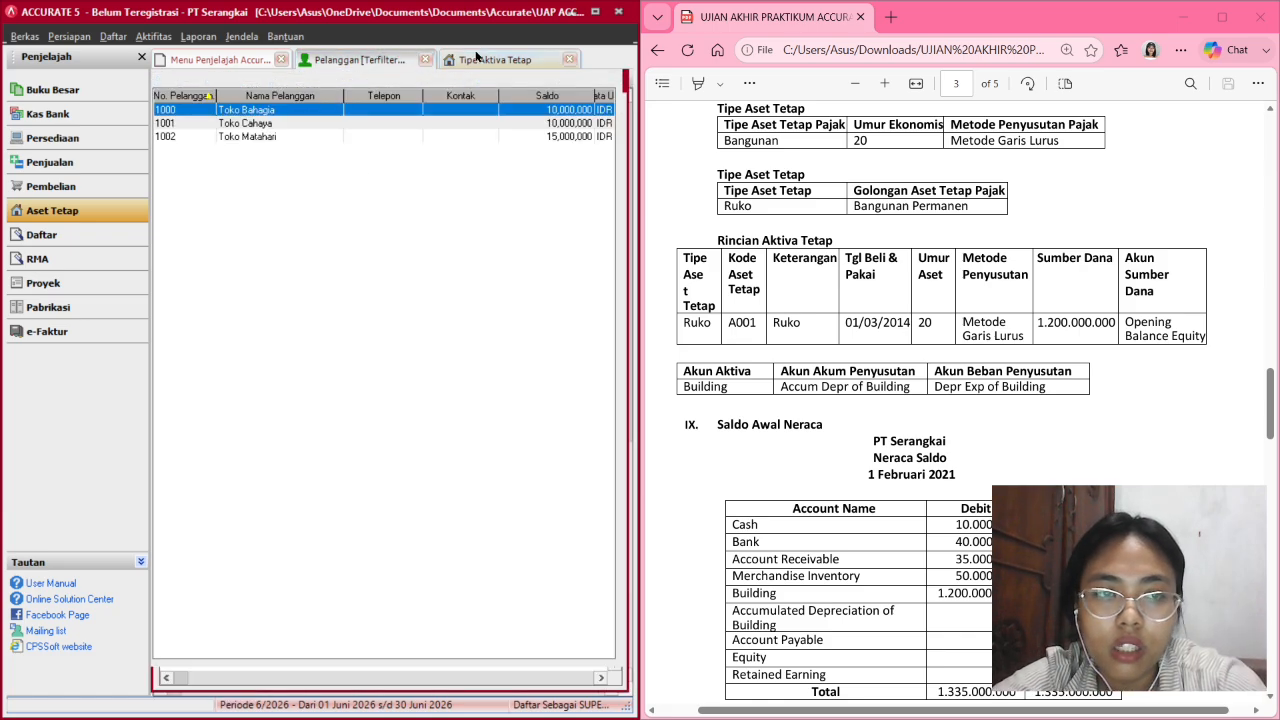
pyautogui.click(425, 59)
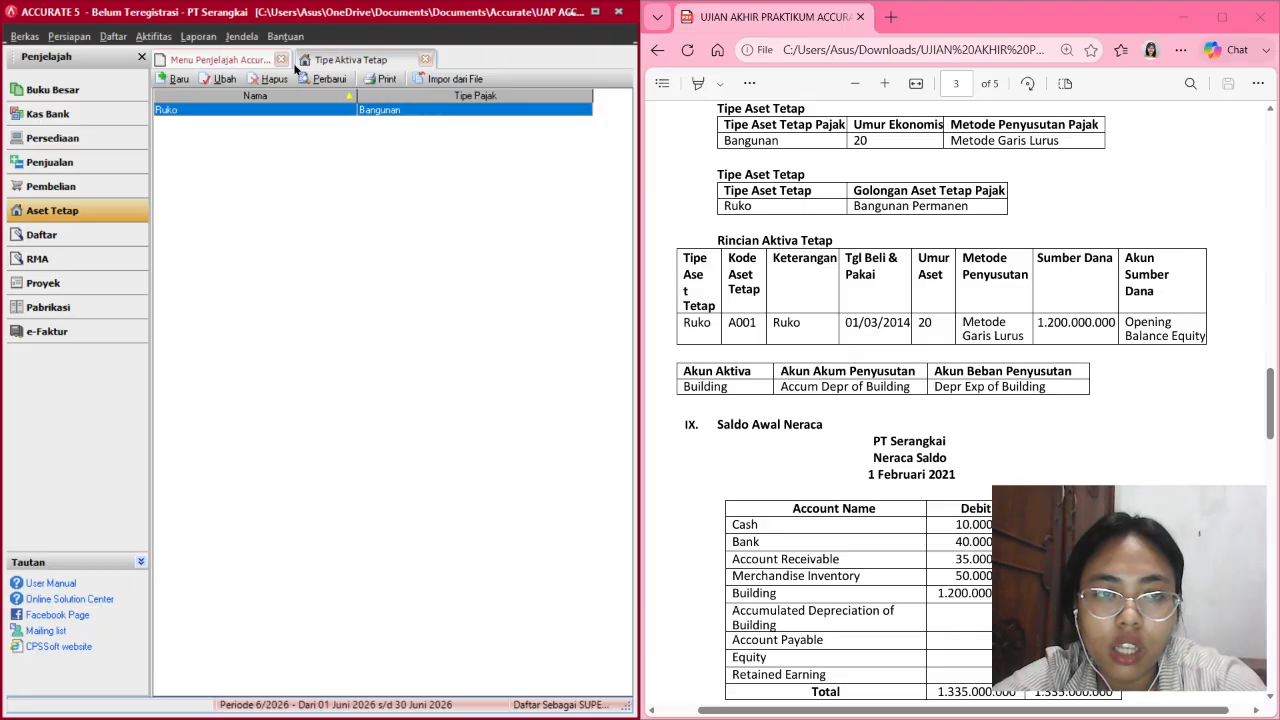
pyautogui.click(240, 58)
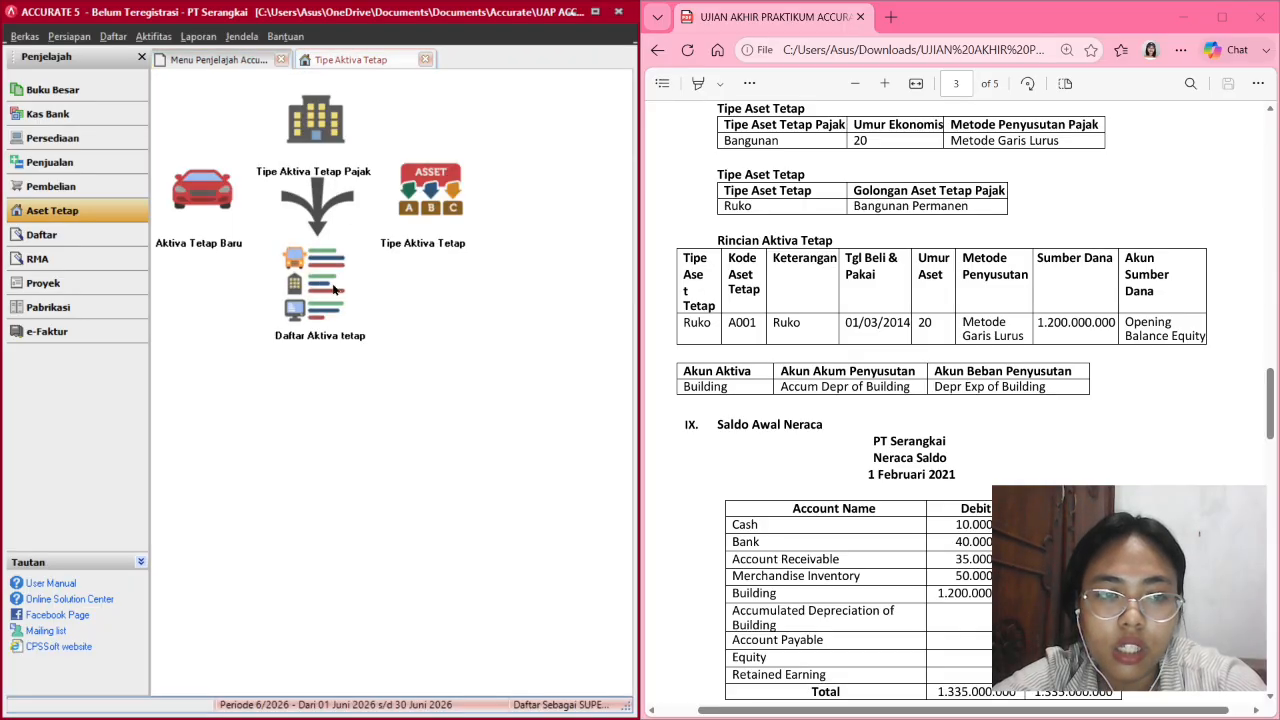
pyautogui.click(205, 200)
# Give the new asset code A001 and asset type Ruko.
pyautogui.scroll(-1, 718, 316)
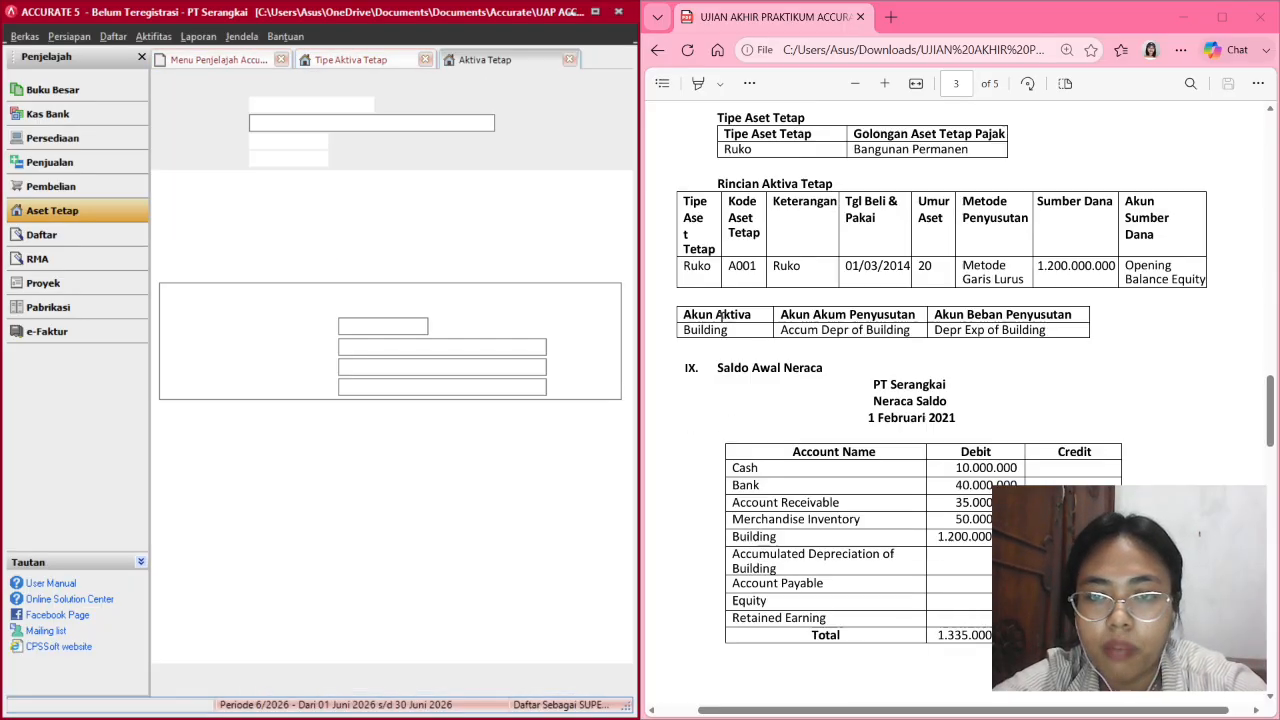
pyautogui.click(322, 101)
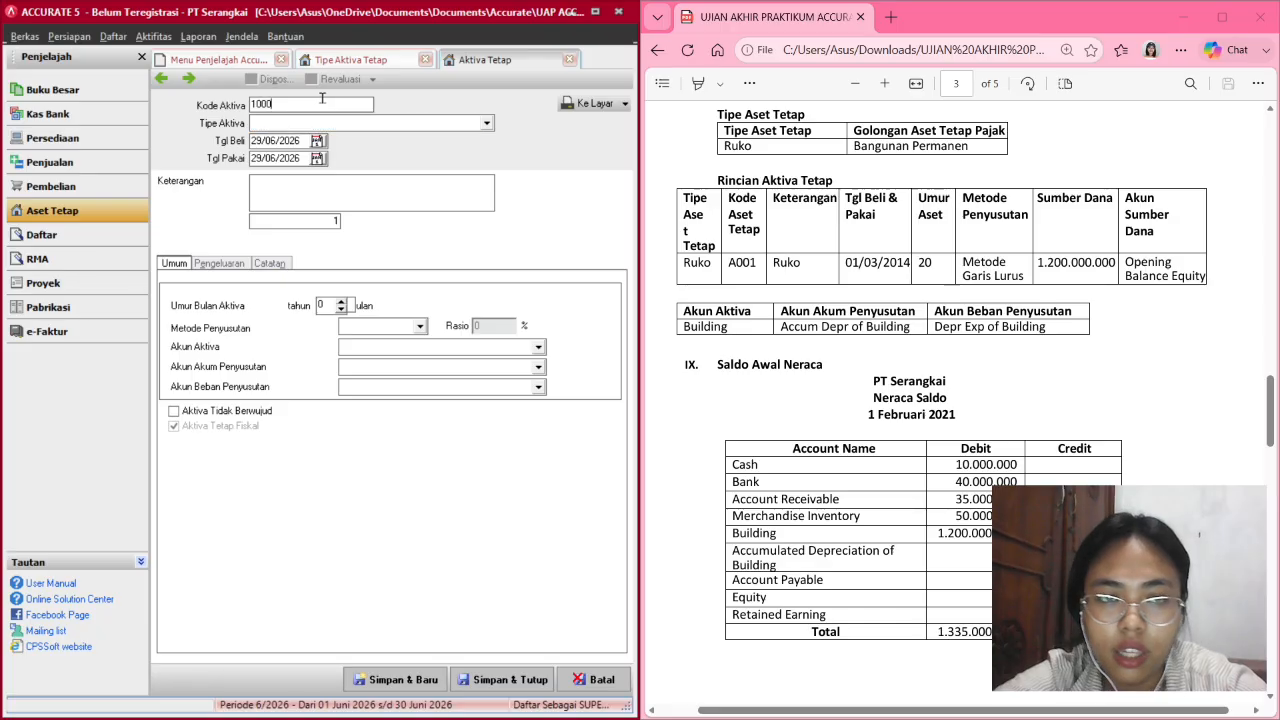
pyautogui.press('BackSpace')
pyautogui.press('BackSpace')
pyautogui.press('BackSpace')
pyautogui.press('BackSpace')
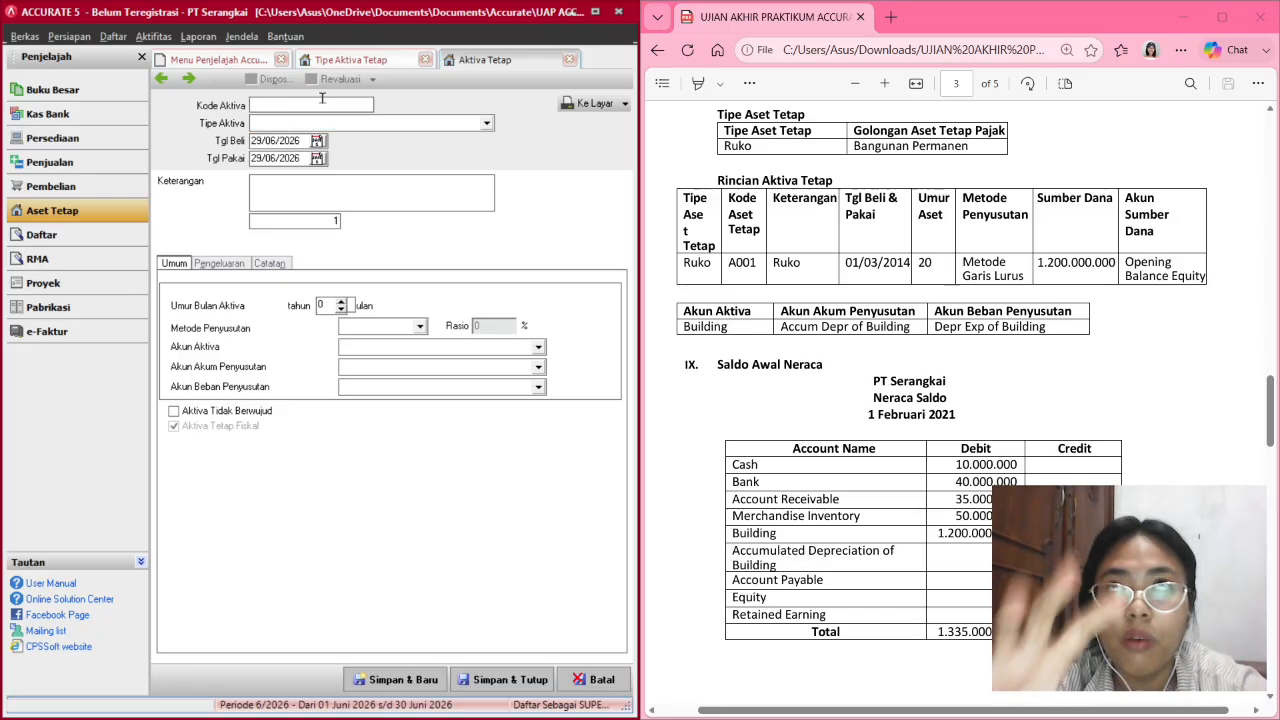
pyautogui.write('A00')
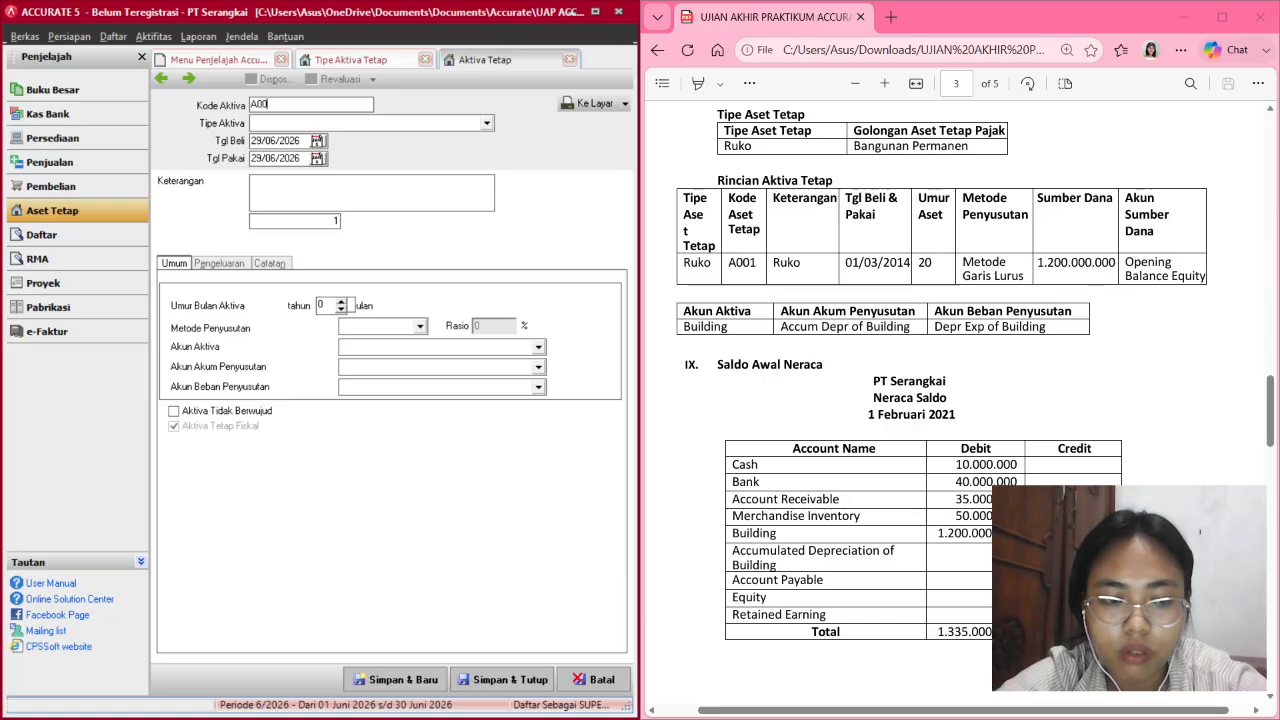
pyautogui.write('1')
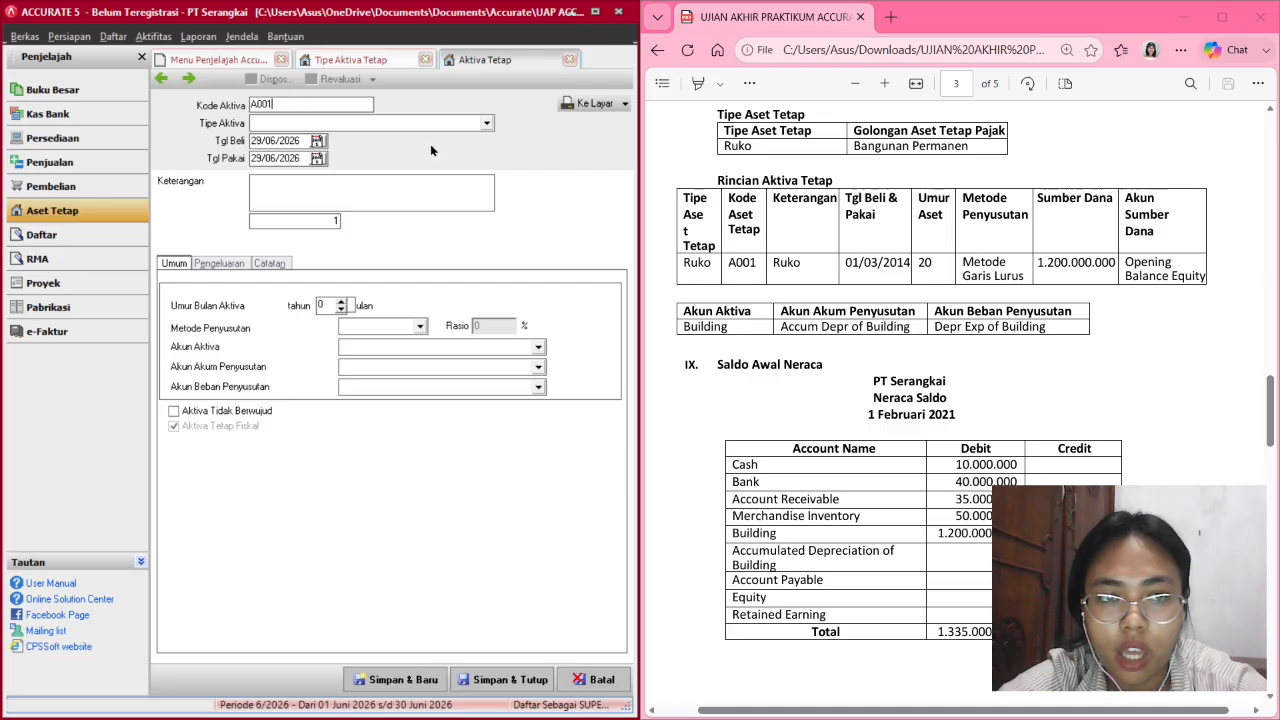
pyautogui.click(403, 123)
pyautogui.click(370, 149)
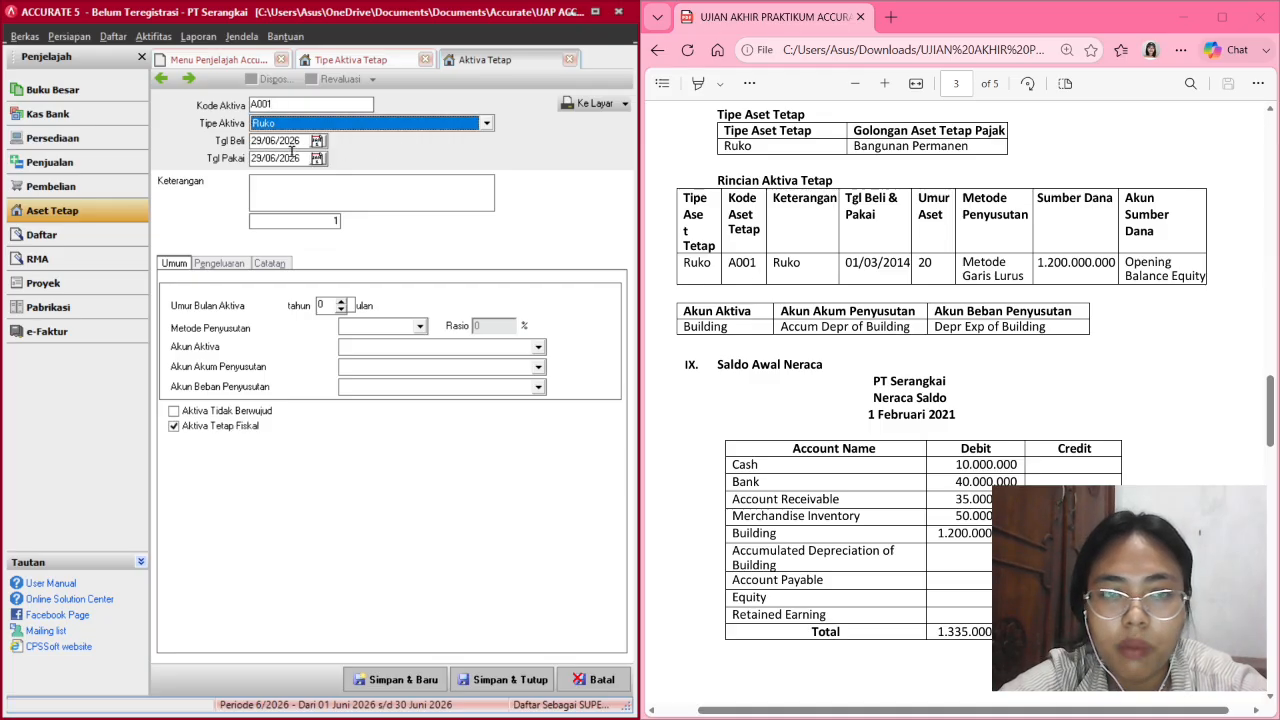
# Set purchase and in-use dates to 01/03/2014 and describe the asset as Ruko.
pyautogui.click(253, 141)
pyautogui.write('0')
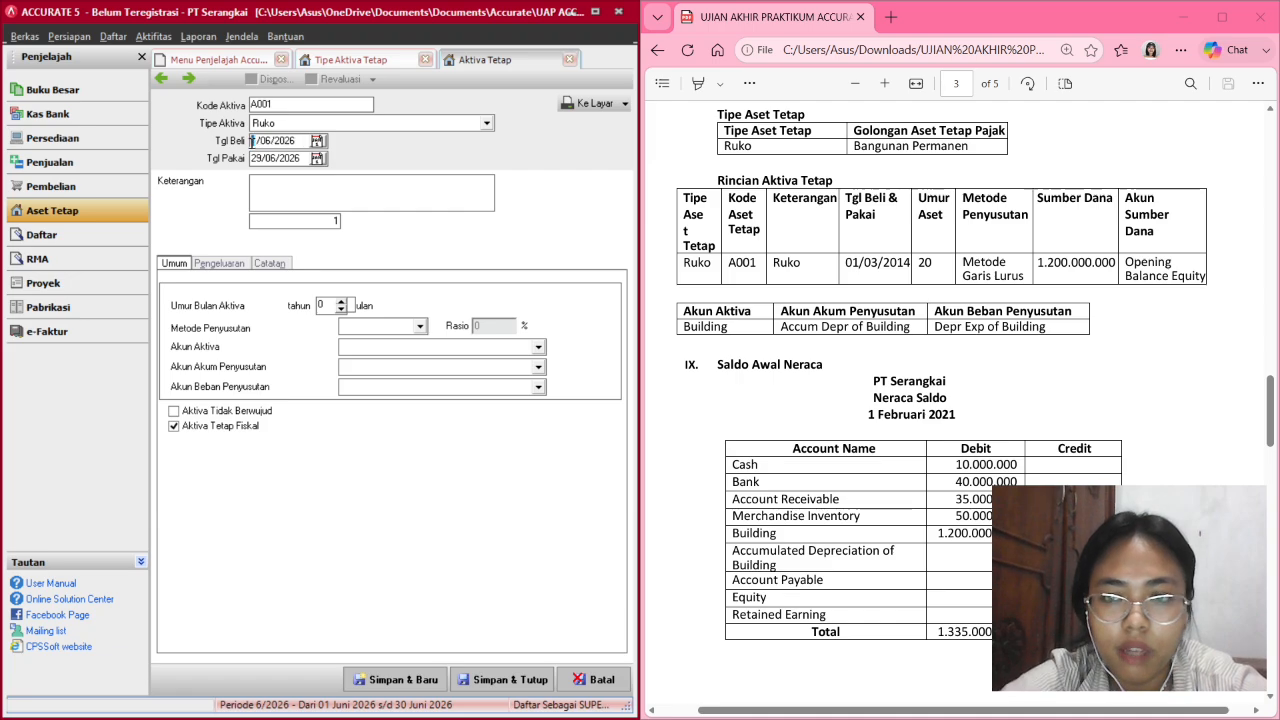
pyautogui.write('1/')
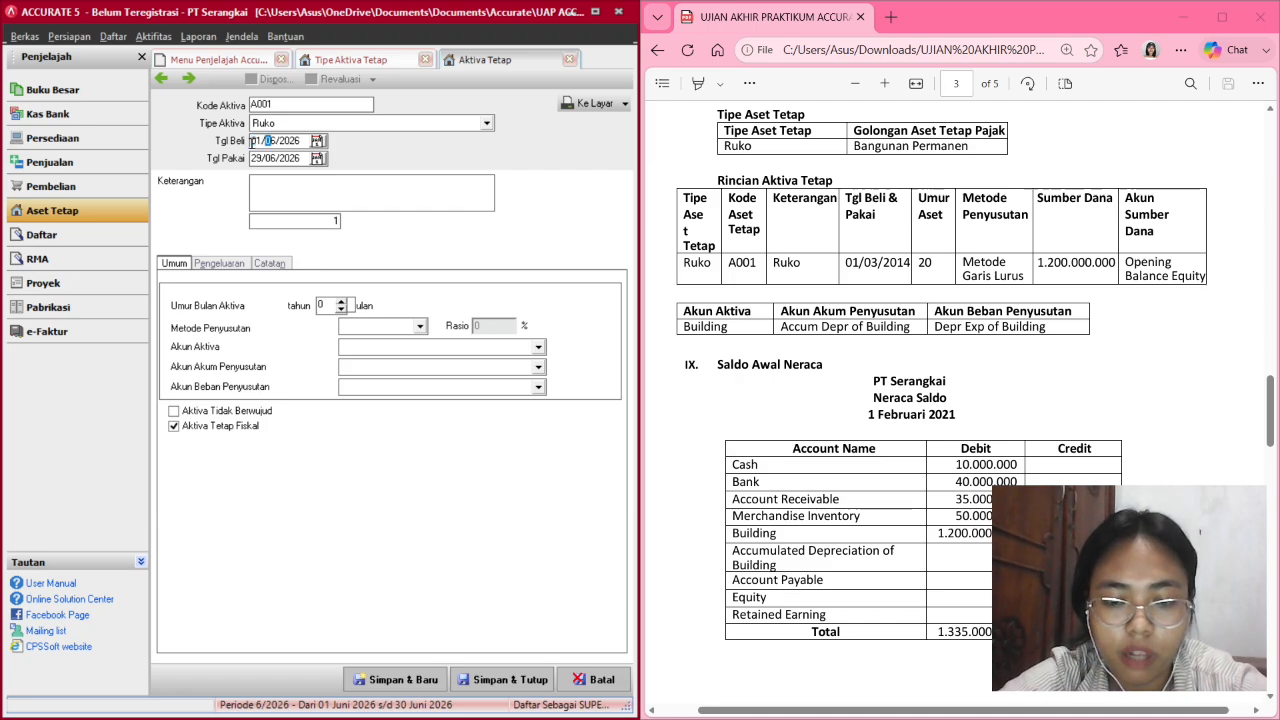
pyautogui.write('02')
pyautogui.press('Left')
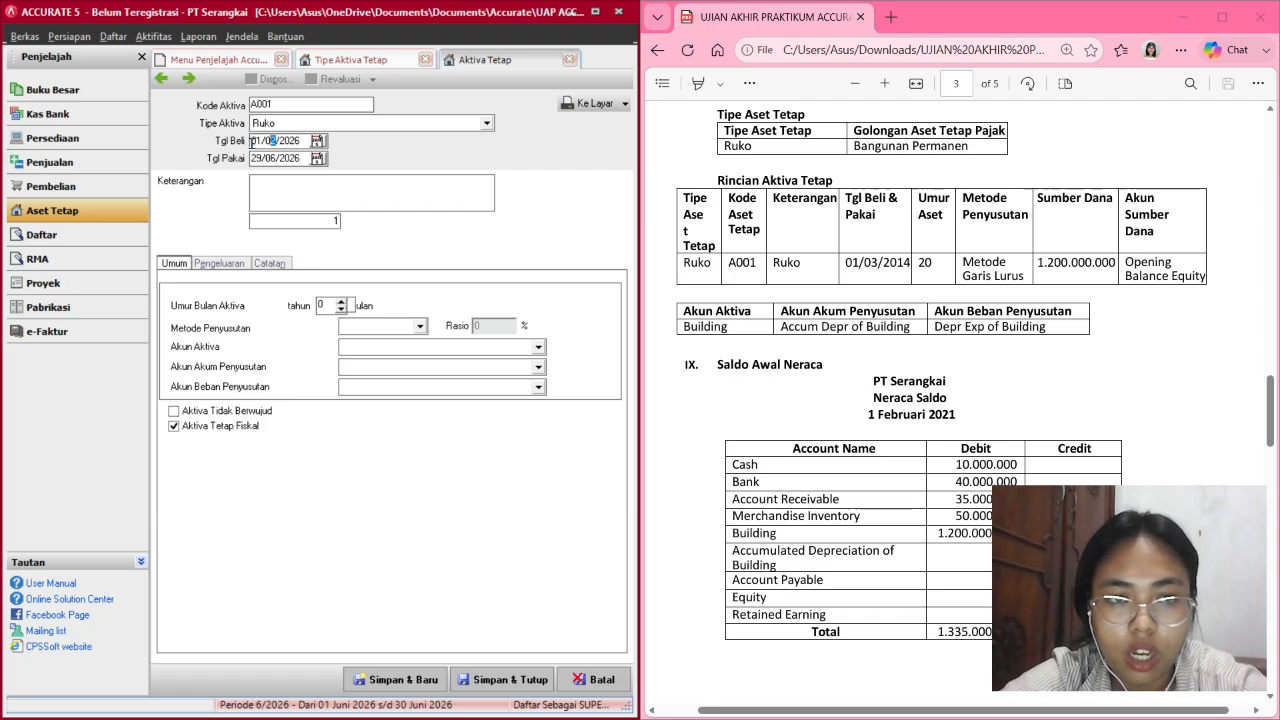
pyautogui.press('BackSpace')
pyautogui.write('03/20')
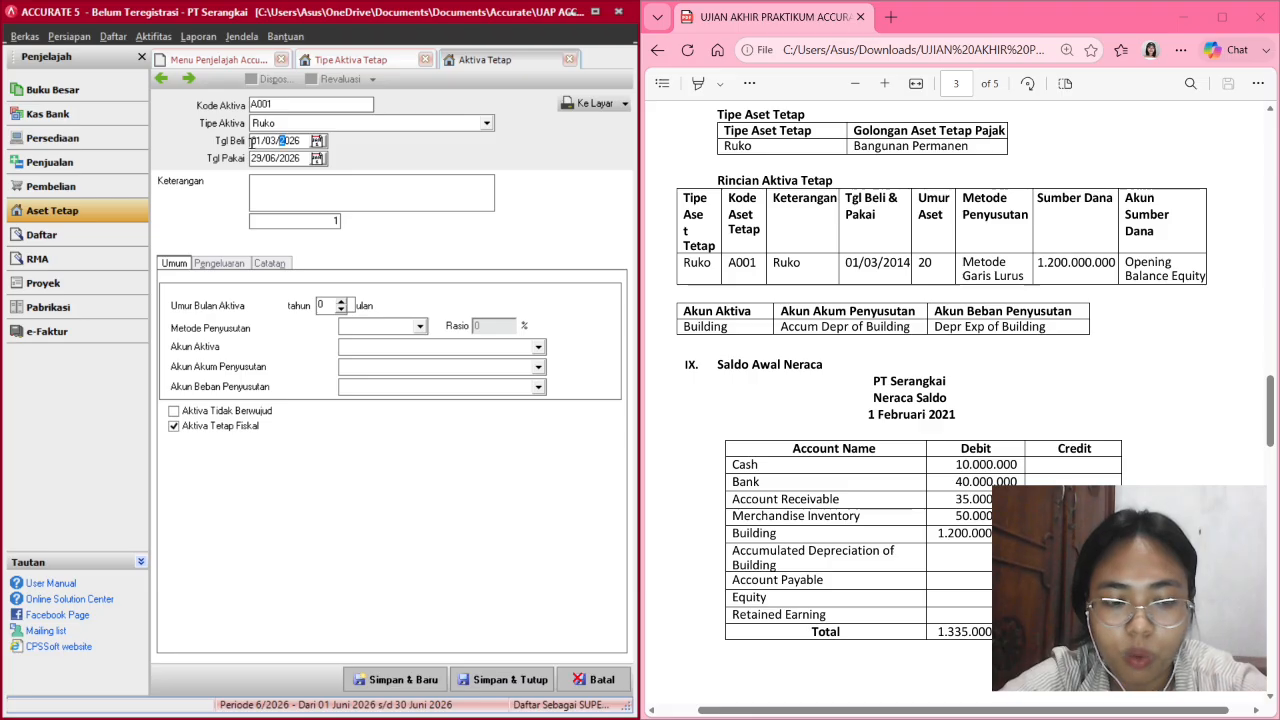
pyautogui.write('14')
pyautogui.press('Tab')
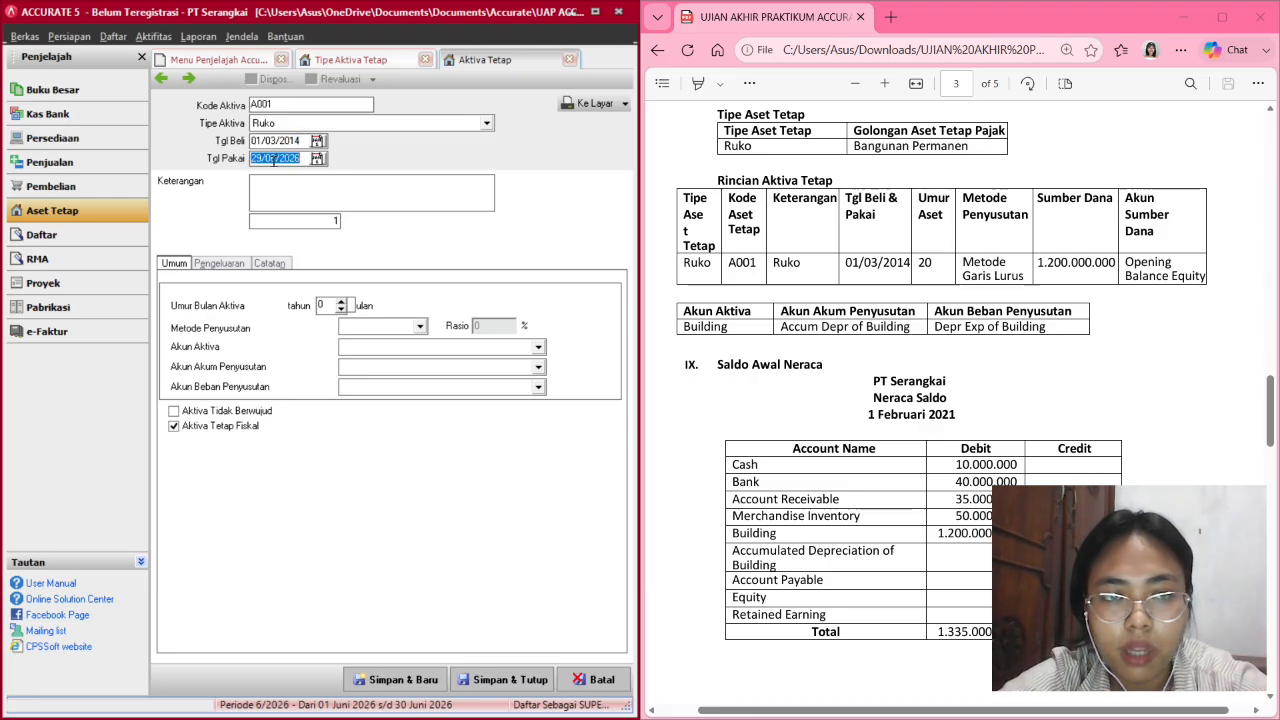
pyautogui.write('01/0')
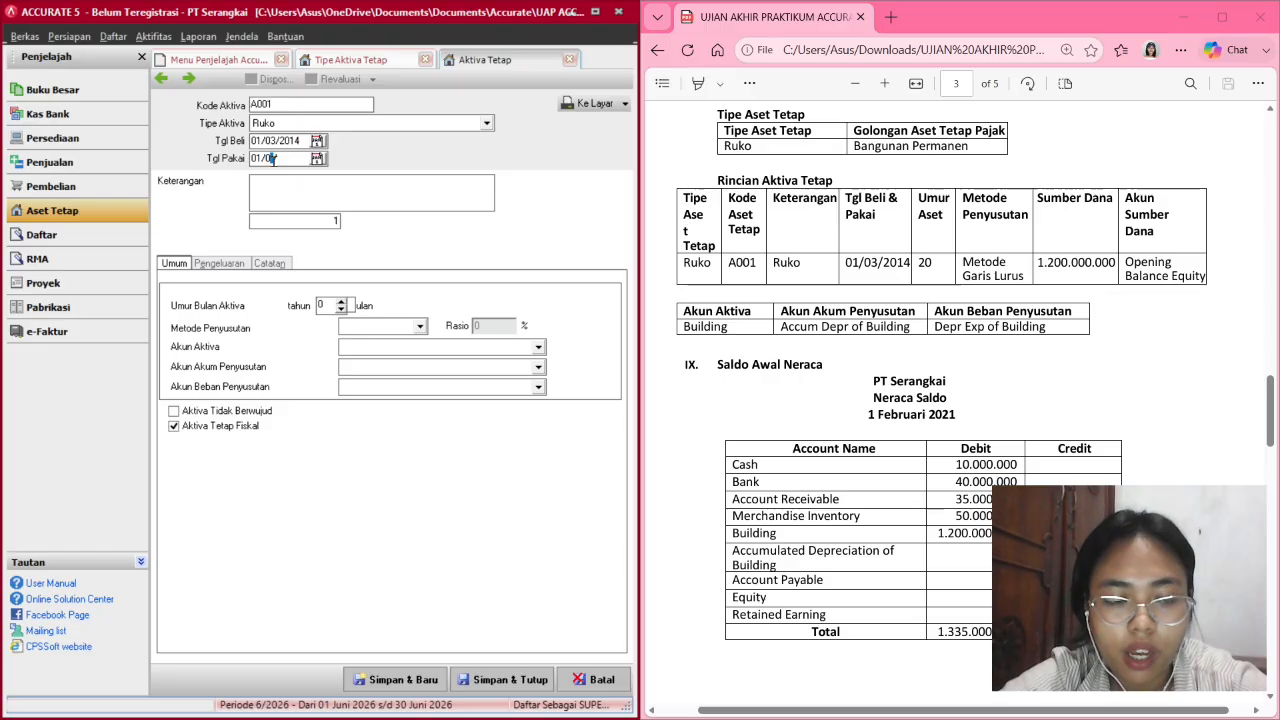
pyautogui.write('3')
pyautogui.press('BackSpace')
pyautogui.write('2')
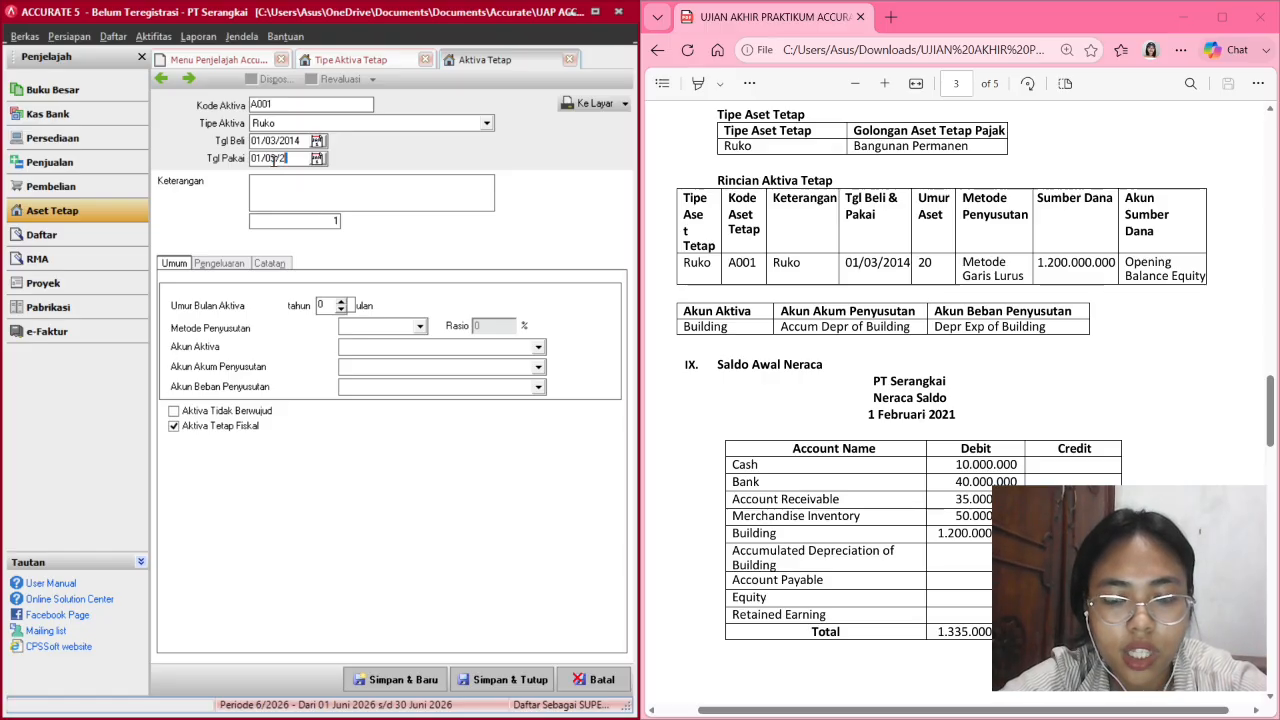
pyautogui.write('014')
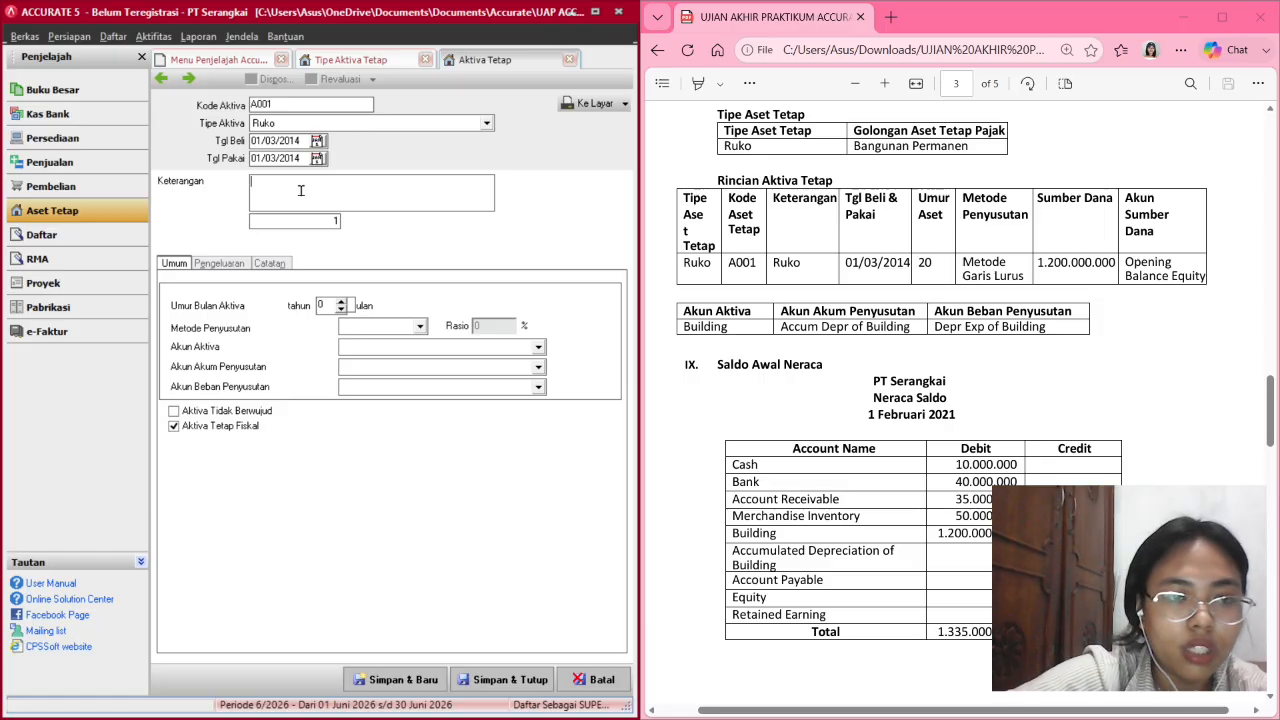
pyautogui.click(300, 190)
pyautogui.write('Ruko')
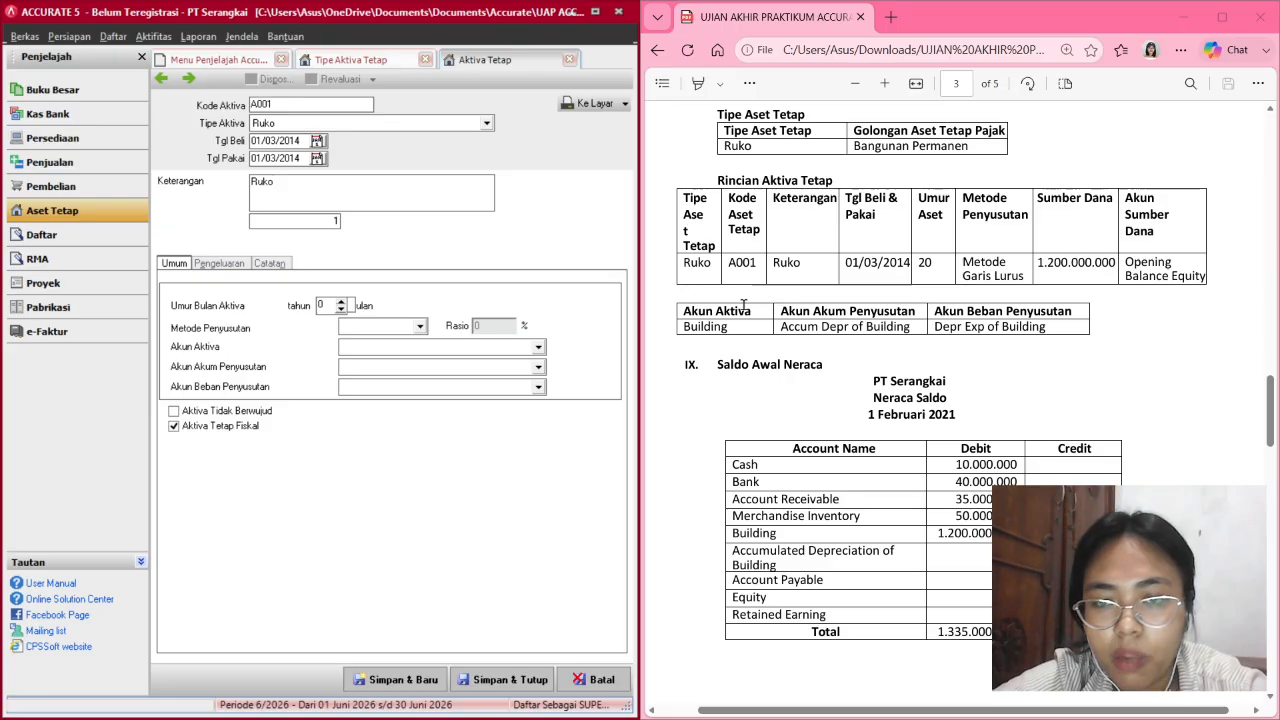
# Enter a 20-year asset life and dismiss the invalid month error.
pyautogui.moveTo(636, 314); pyautogui.dragTo(834, 314)
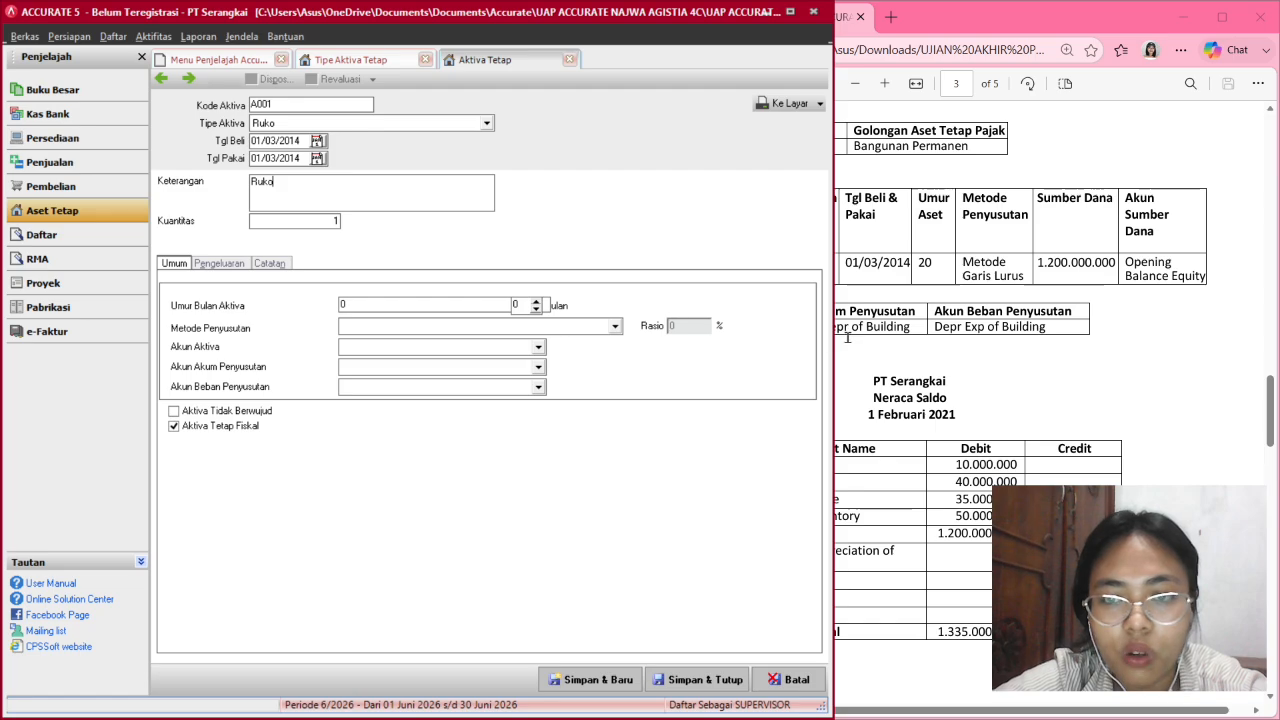
pyautogui.moveTo(830, 340); pyautogui.dragTo(980, 336)
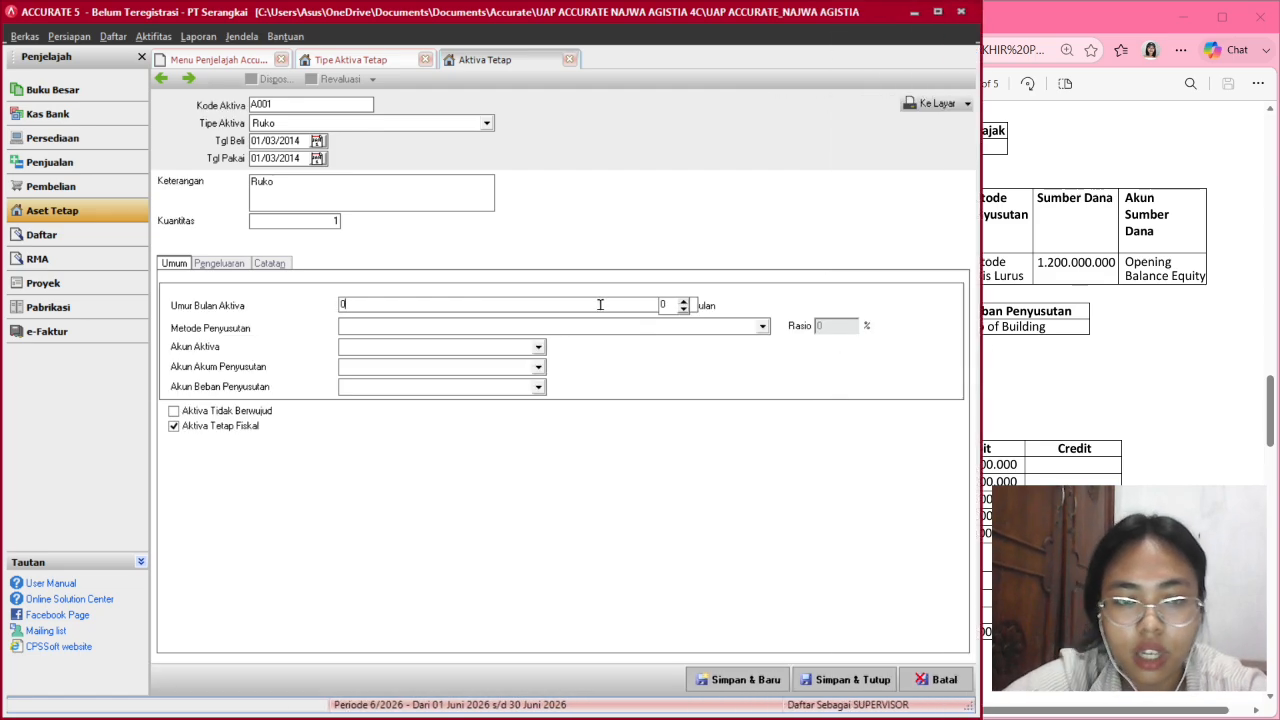
pyautogui.write('20')
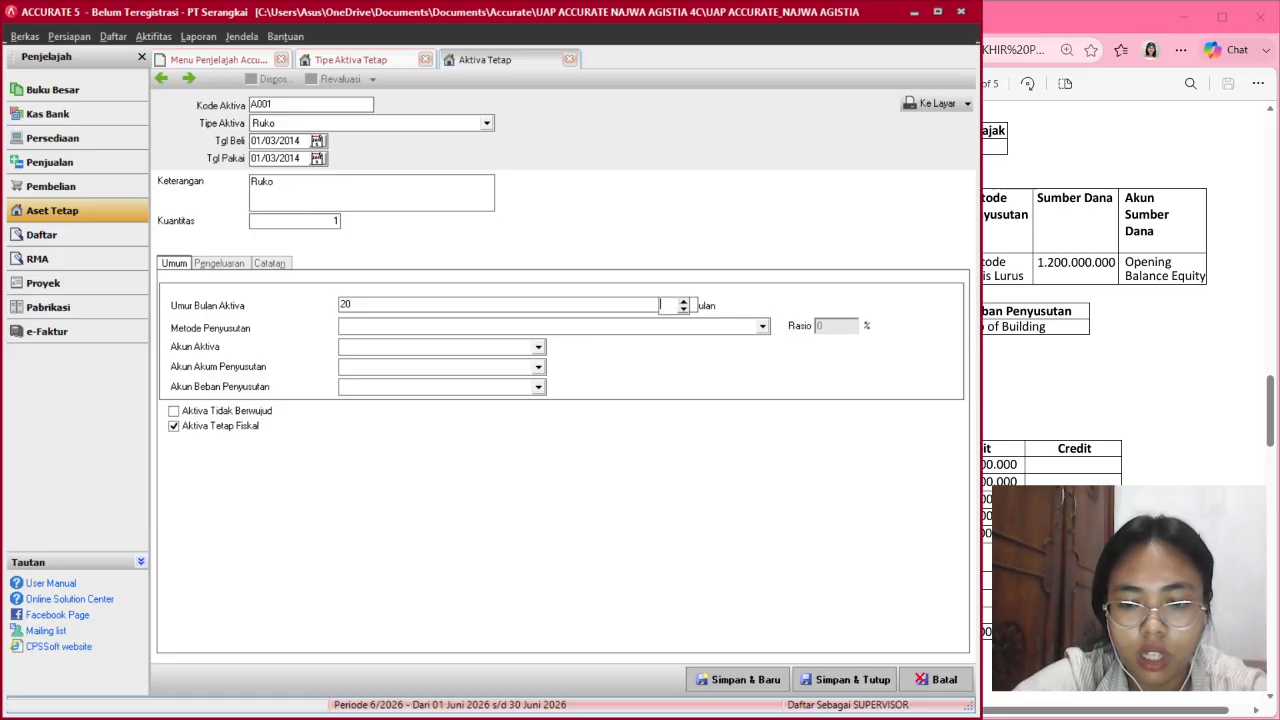
pyautogui.click(682, 309)
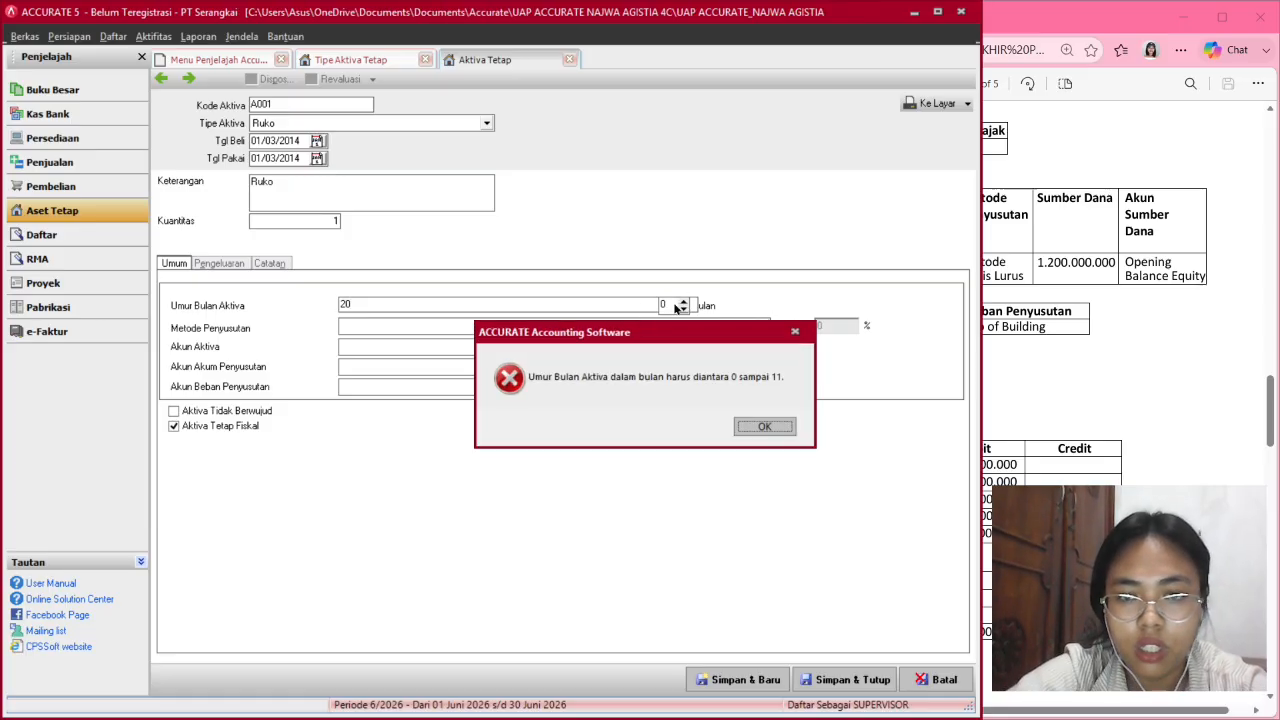
pyautogui.click(797, 333)
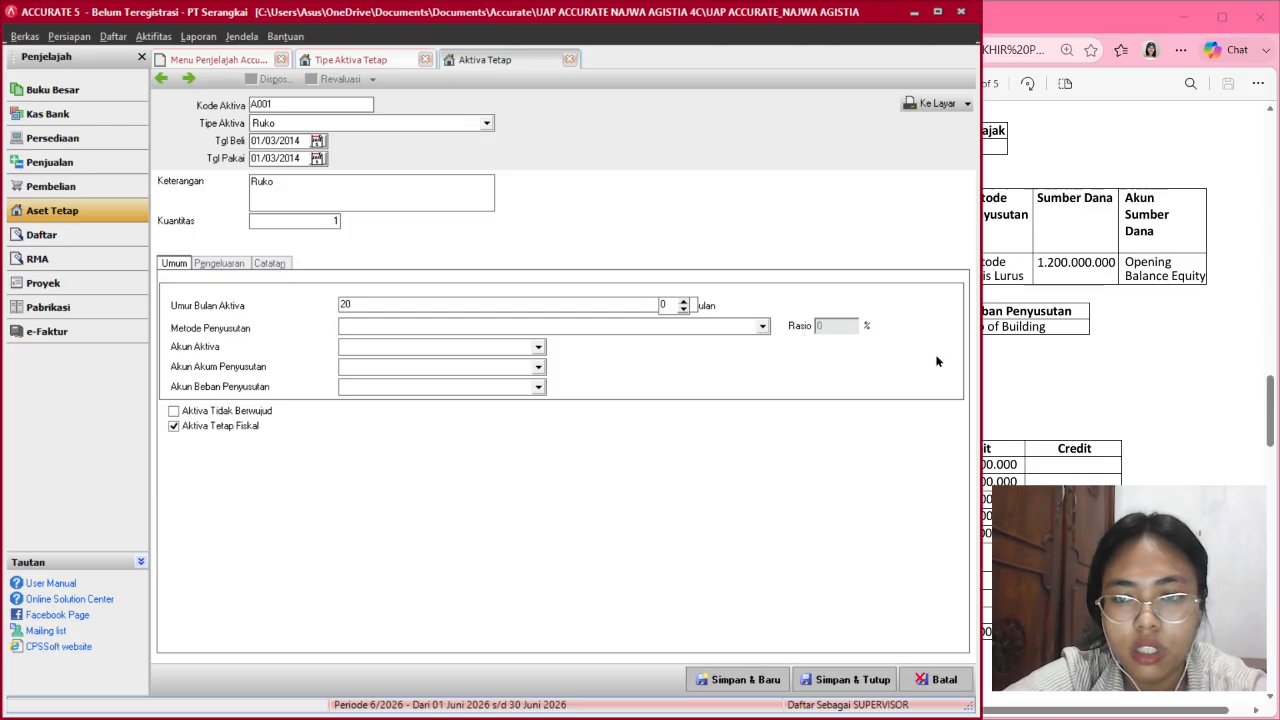
pyautogui.moveTo(980, 361); pyautogui.dragTo(653, 299)
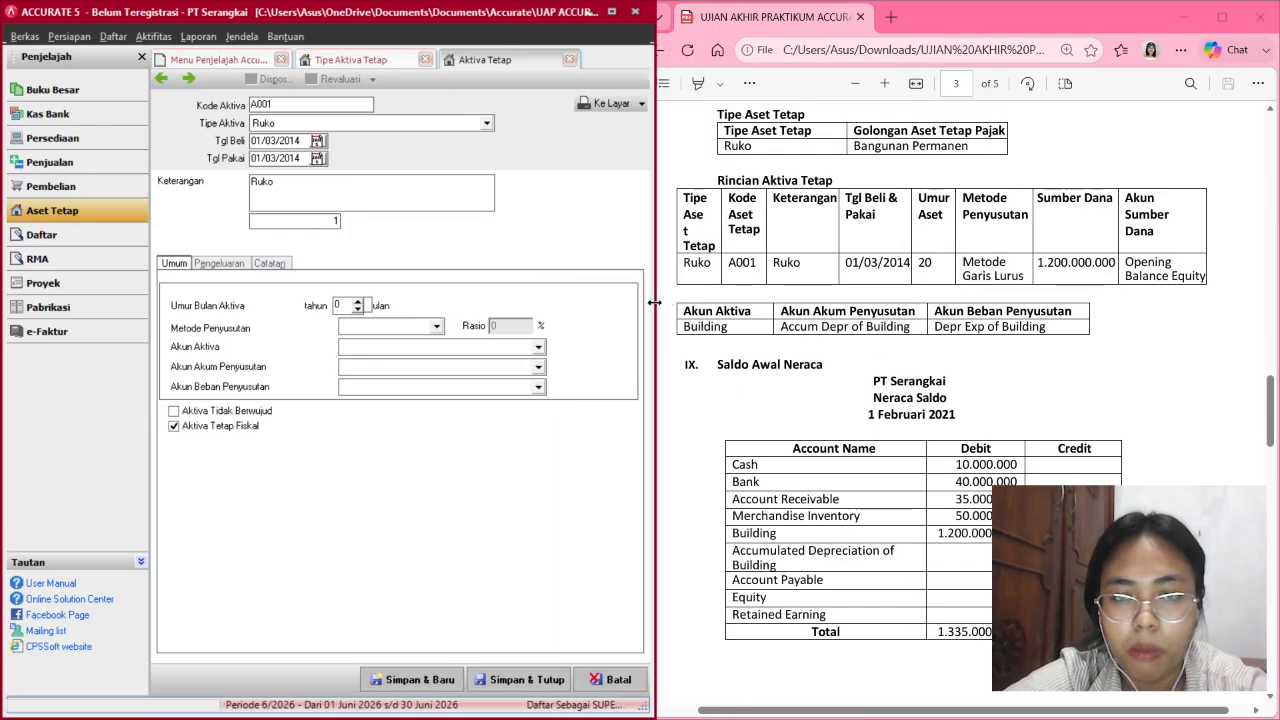
# Set the depreciation method to Metode Garis Lurus, giving a 5% rate.
pyautogui.click(366, 325)
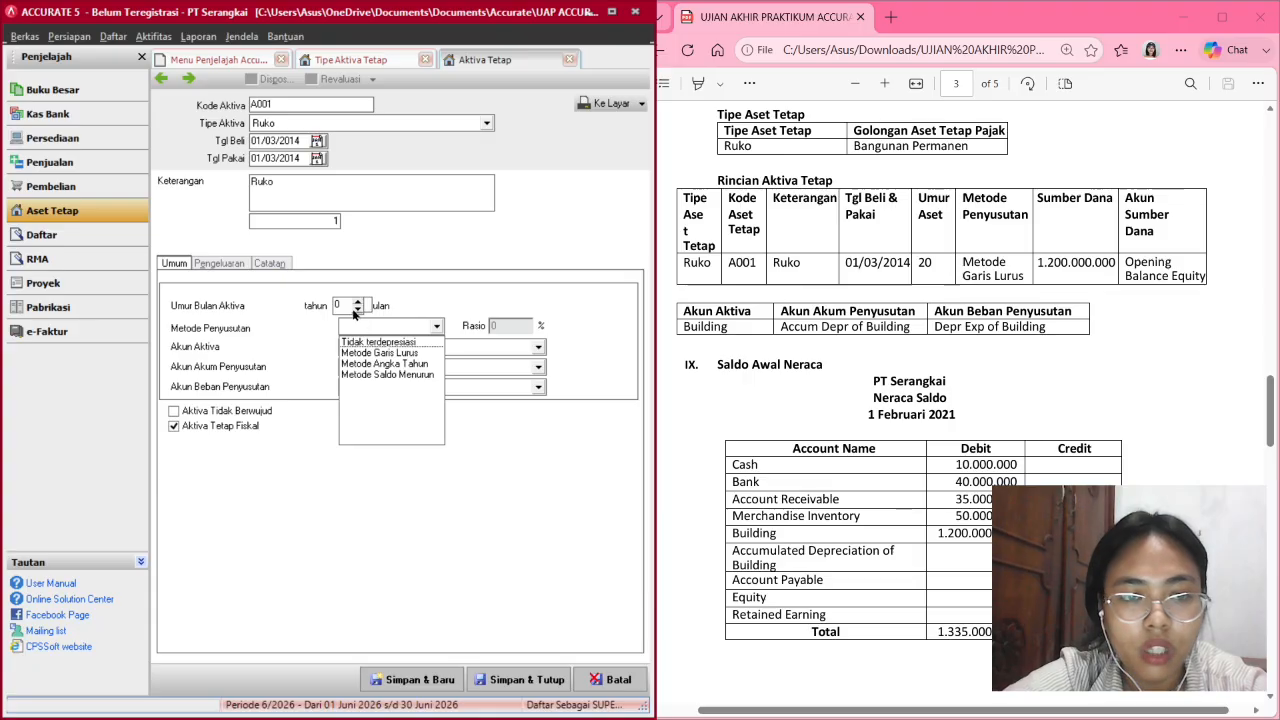
pyautogui.moveTo(656, 366)
pyautogui.mouseDown()
pyautogui.moveTo(785, 390)
pyautogui.moveTo(646, 323)
pyautogui.moveTo(635, 353)
pyautogui.mouseUp()
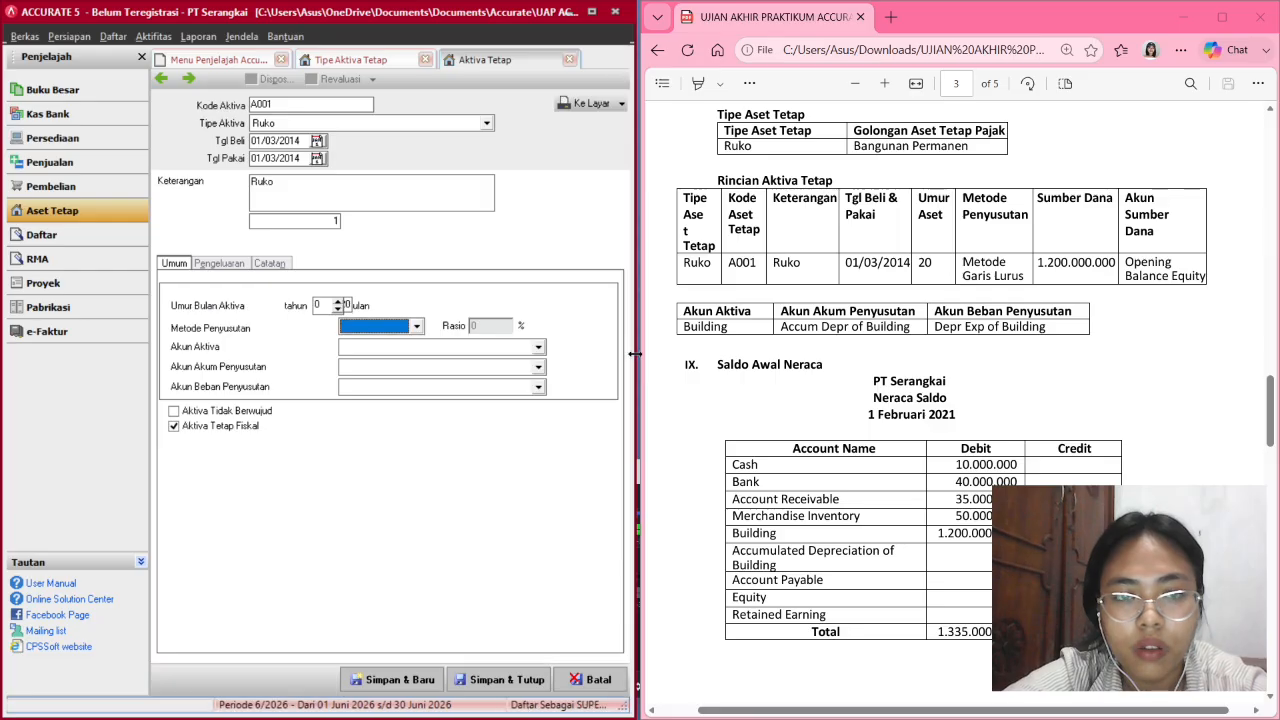
pyautogui.click(376, 330)
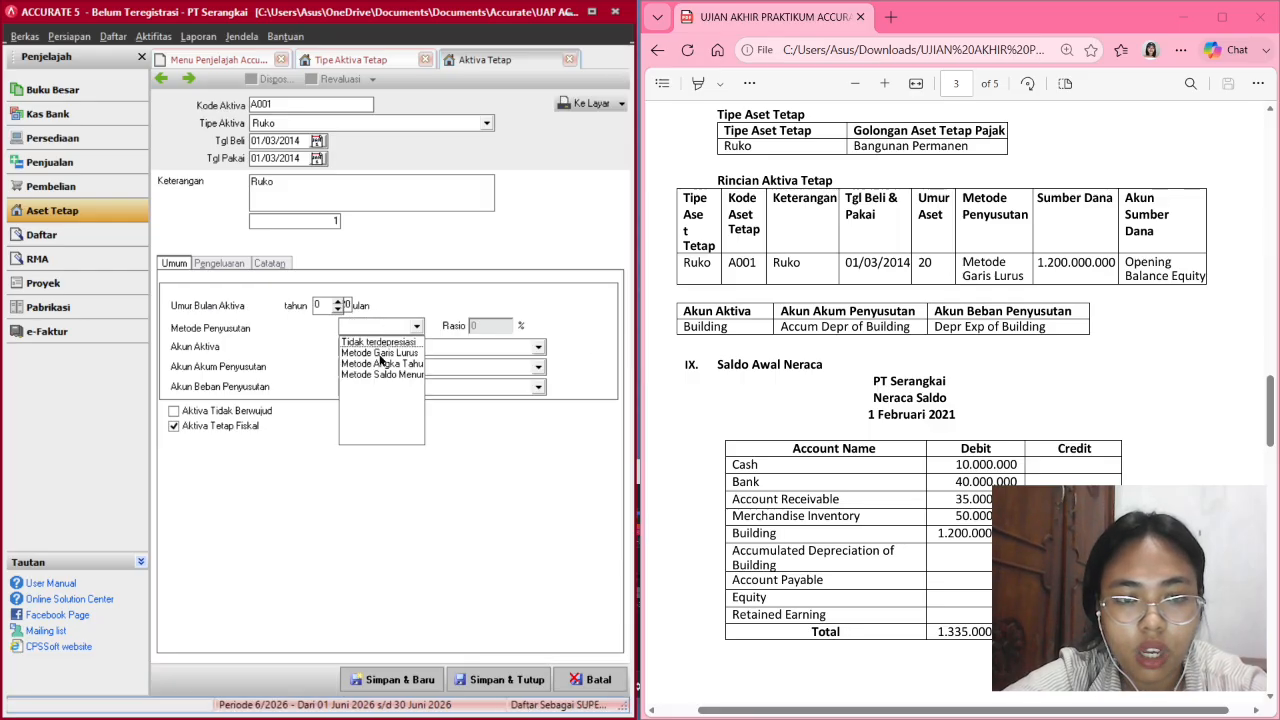
pyautogui.click(391, 354)
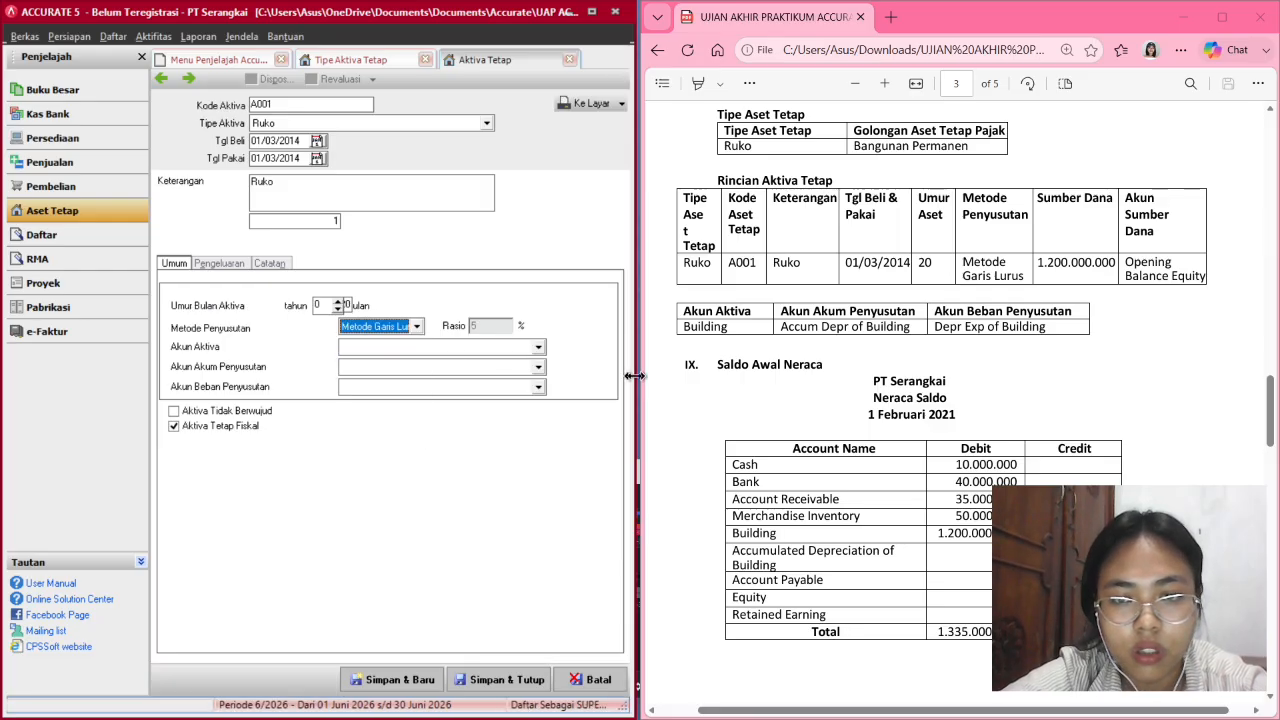
pyautogui.moveTo(638, 376); pyautogui.dragTo(662, 388)
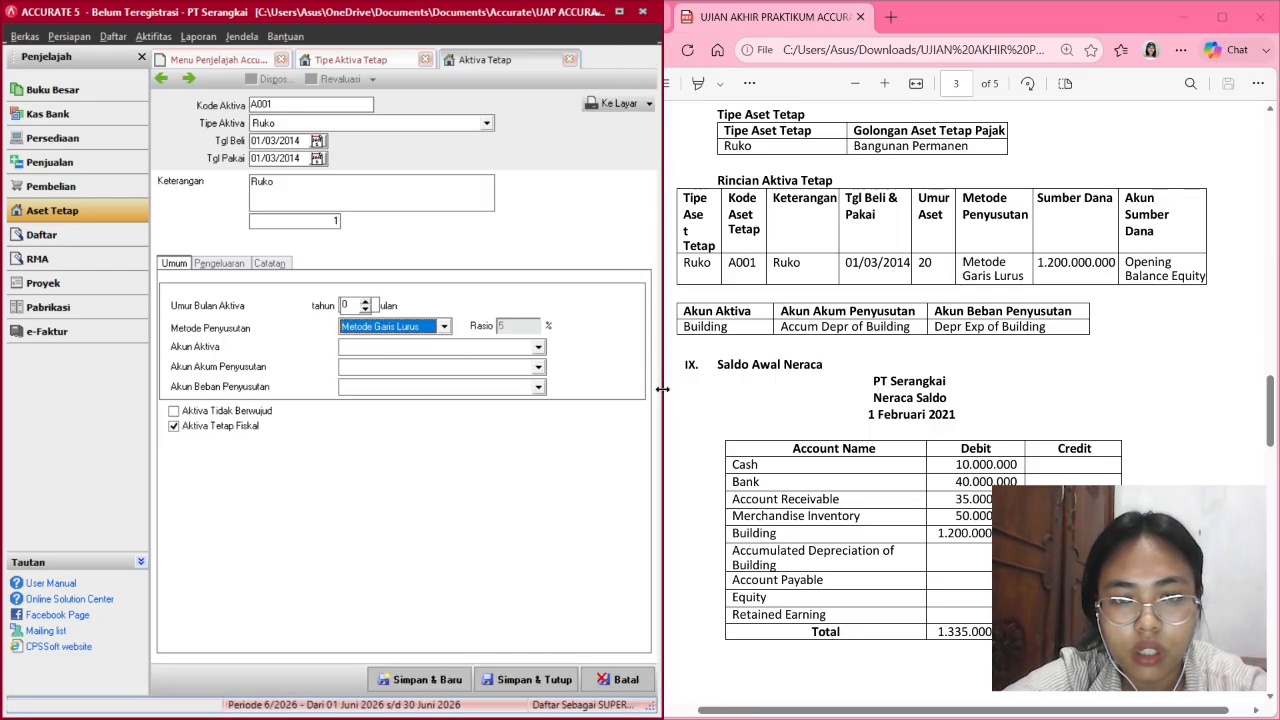
pyautogui.click(394, 347)
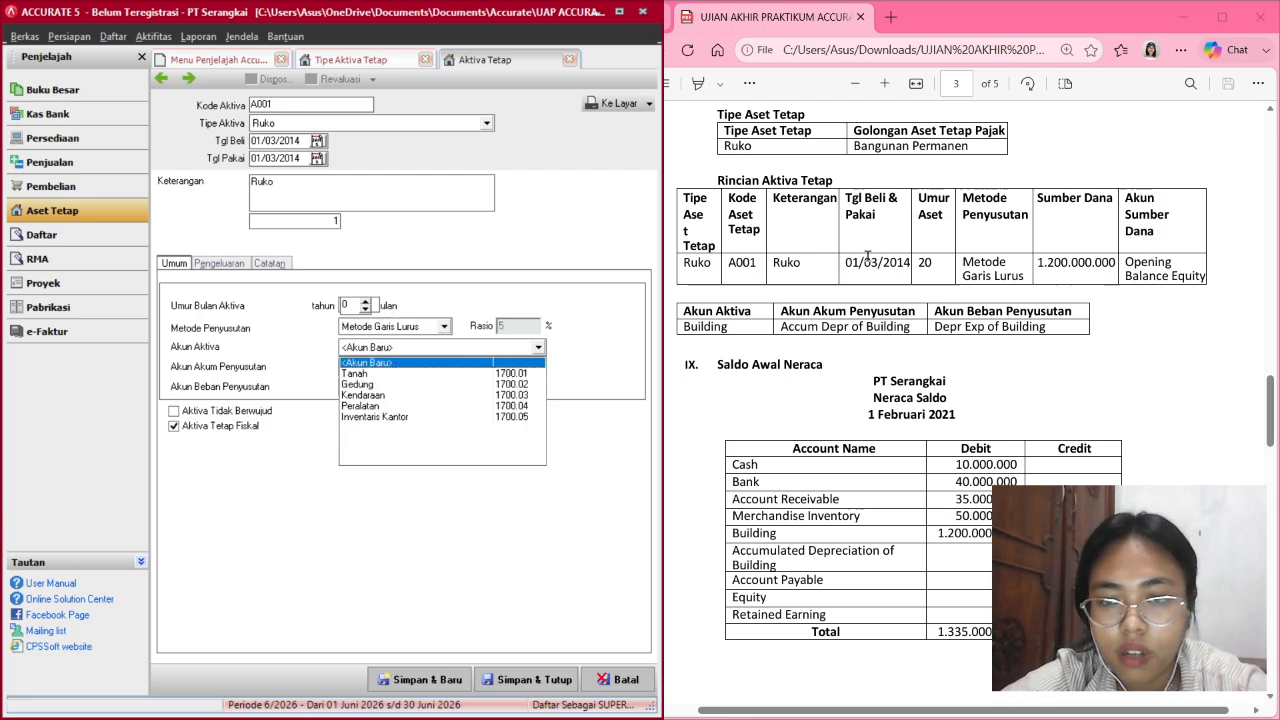
# Assign accounts Gedung, Akumulasi Penyusutan Gedung and Biaya Penyusutan Gedung to the asset.
pyautogui.click(360, 384)
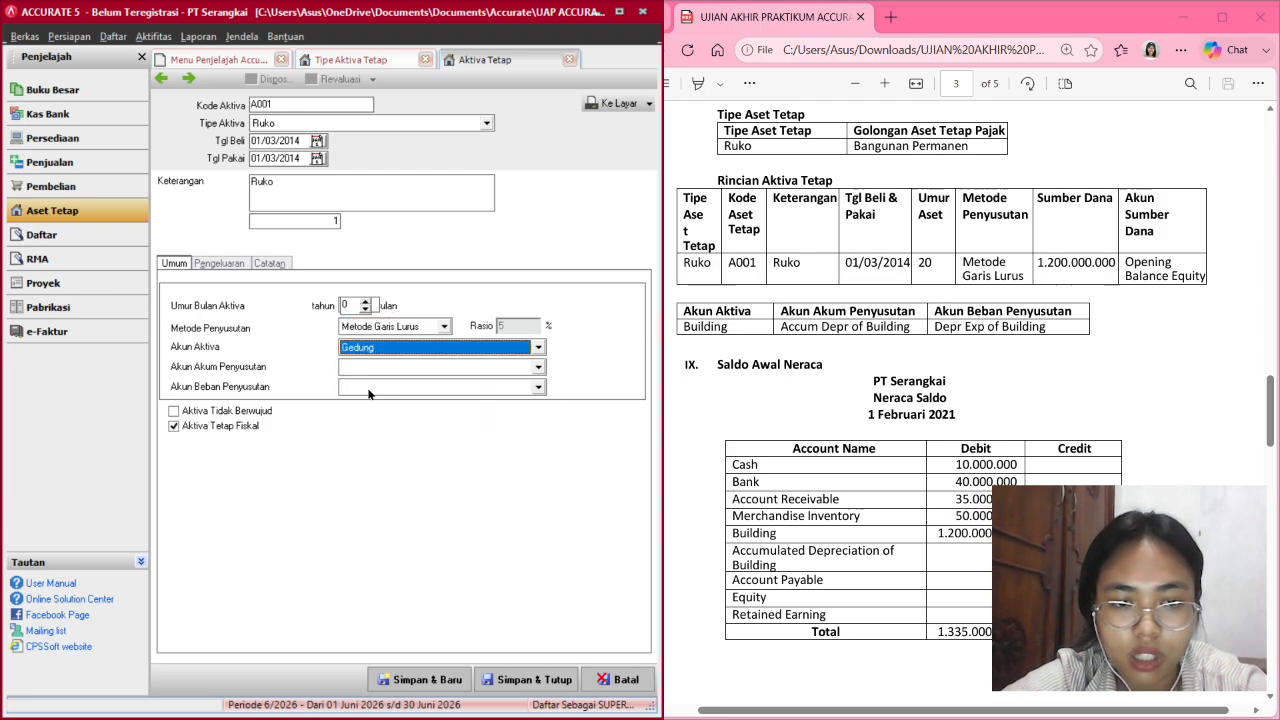
pyautogui.click(452, 368)
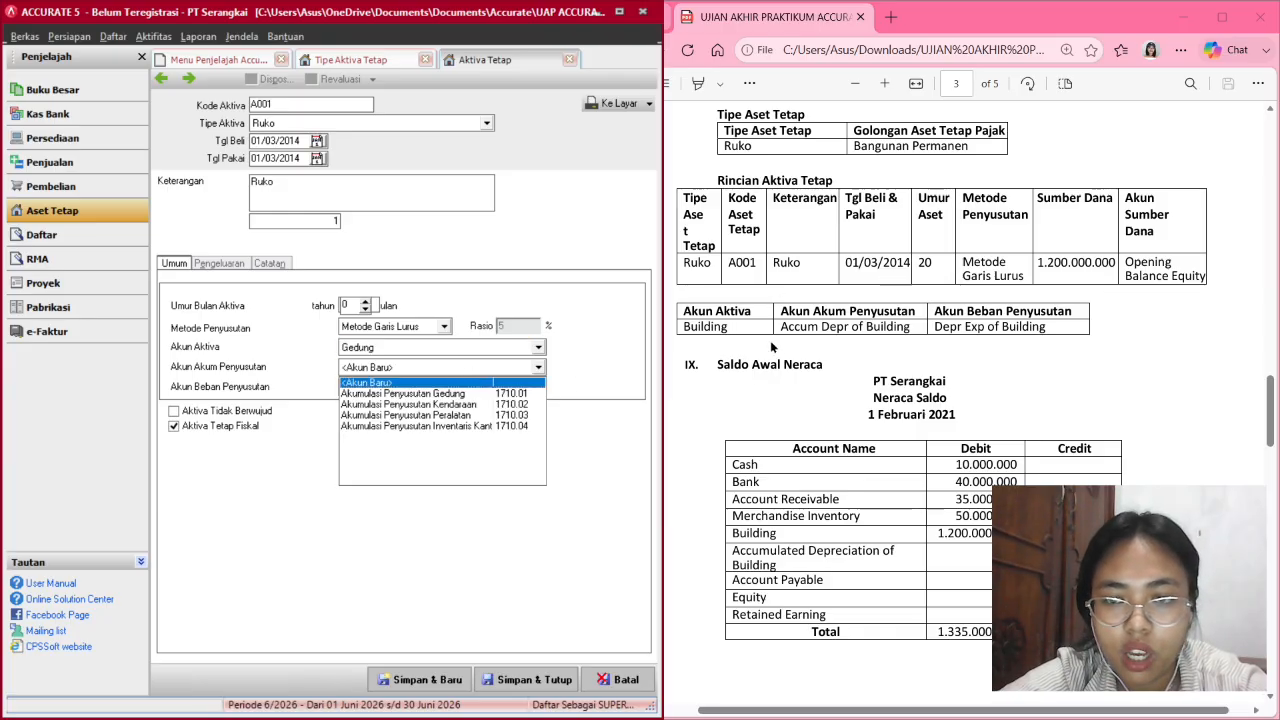
pyautogui.click(452, 395)
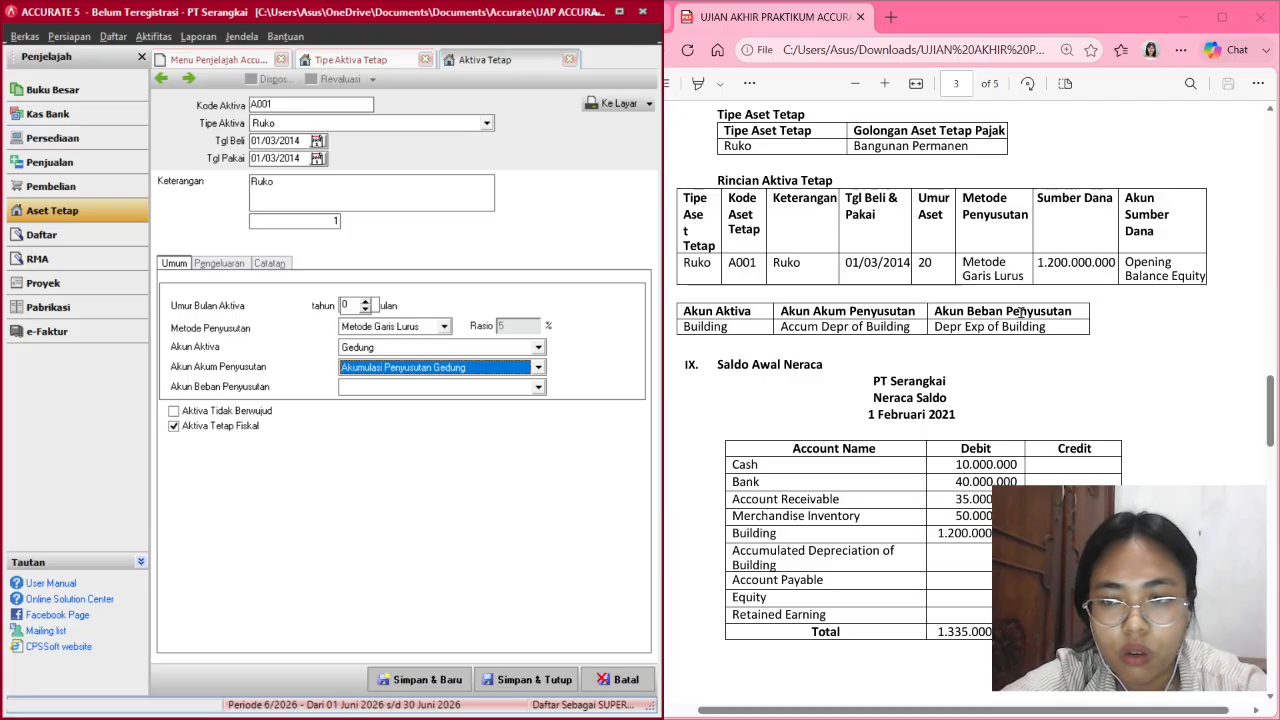
pyautogui.click(538, 387)
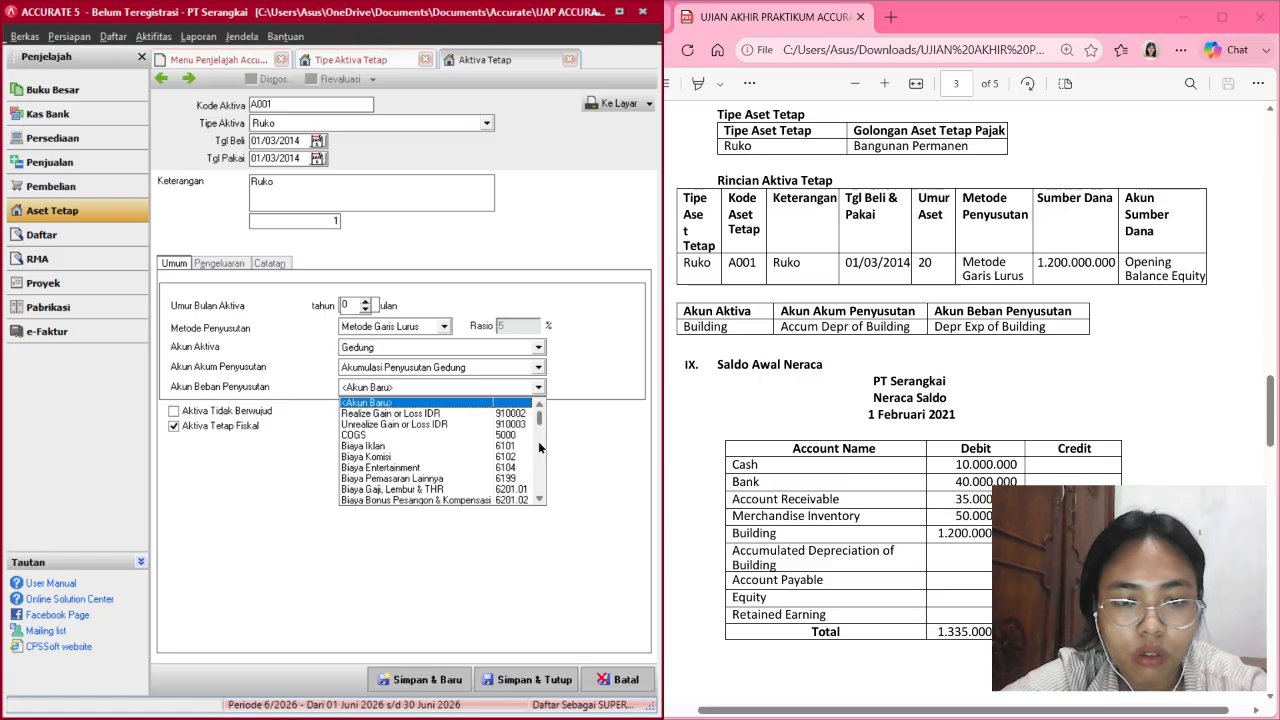
pyautogui.click(538, 441)
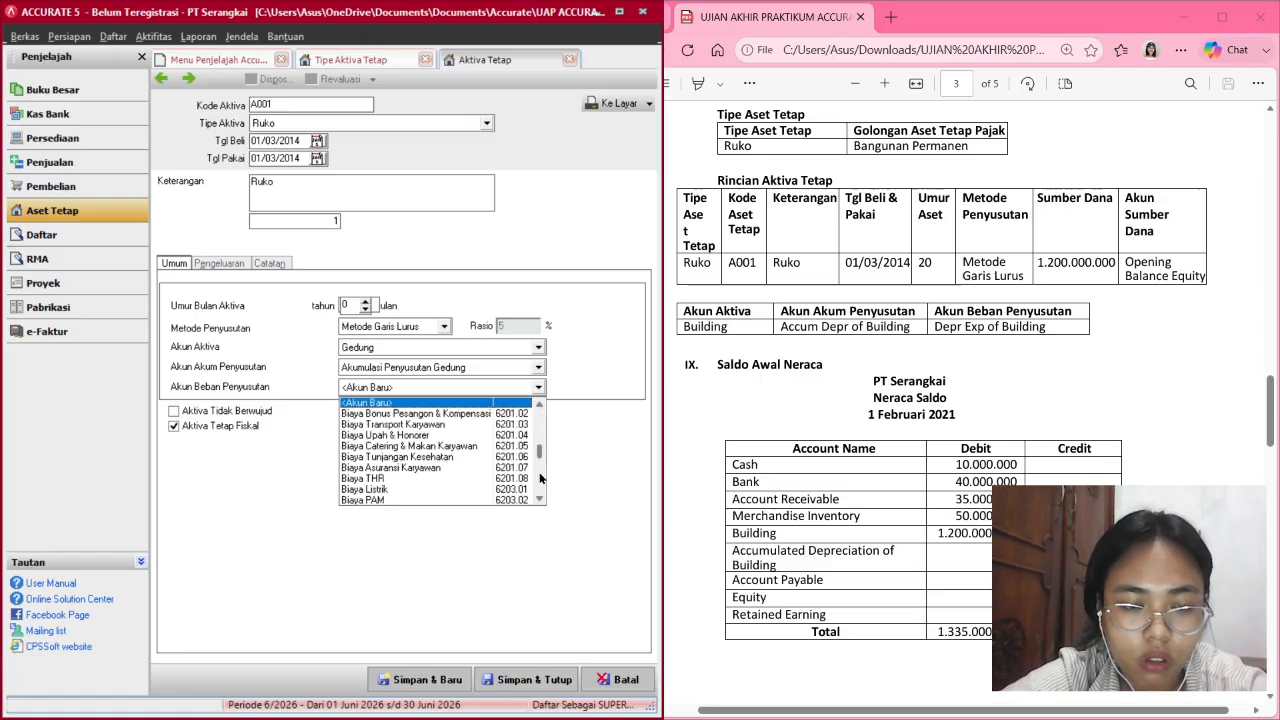
pyautogui.click(540, 478)
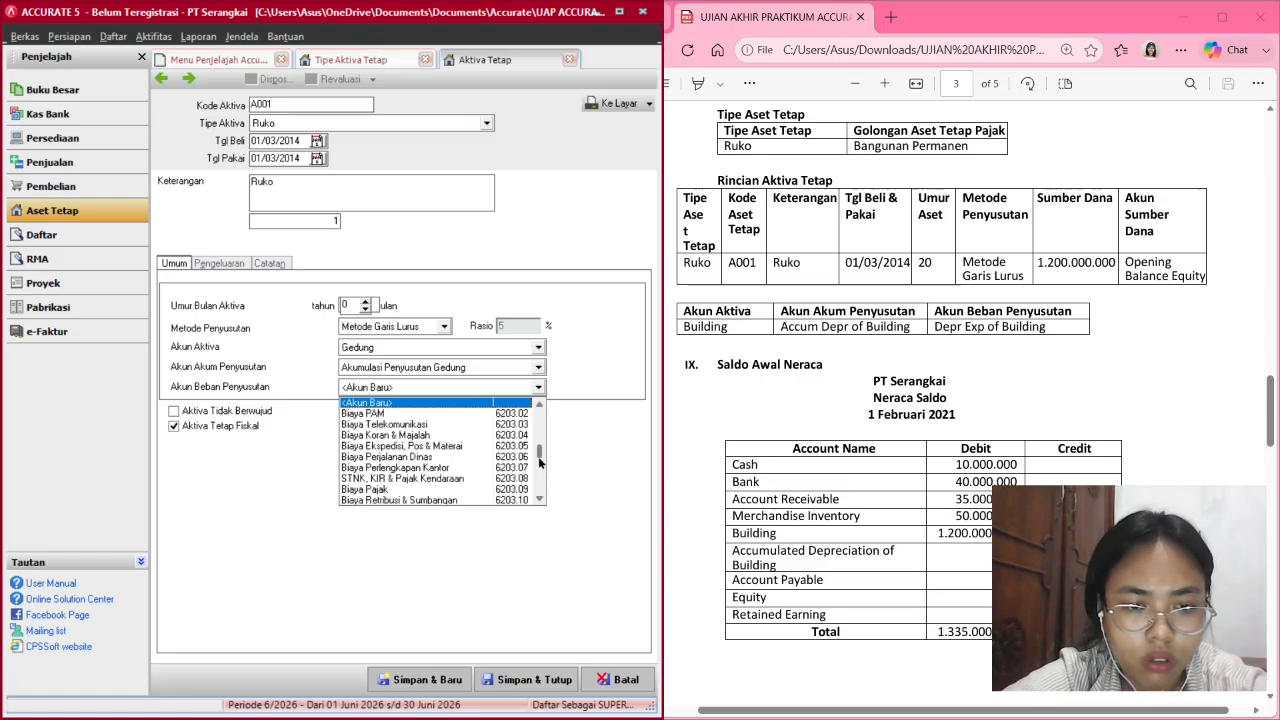
pyautogui.click(540, 466)
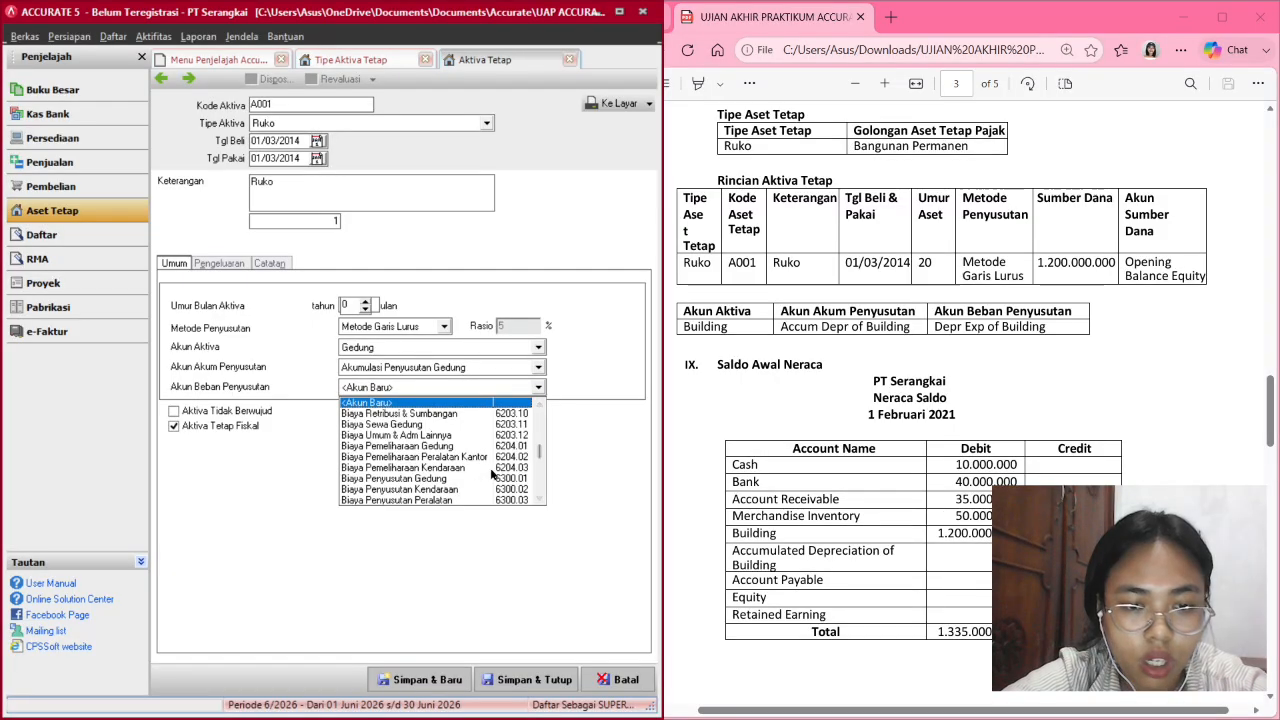
pyautogui.click(492, 480)
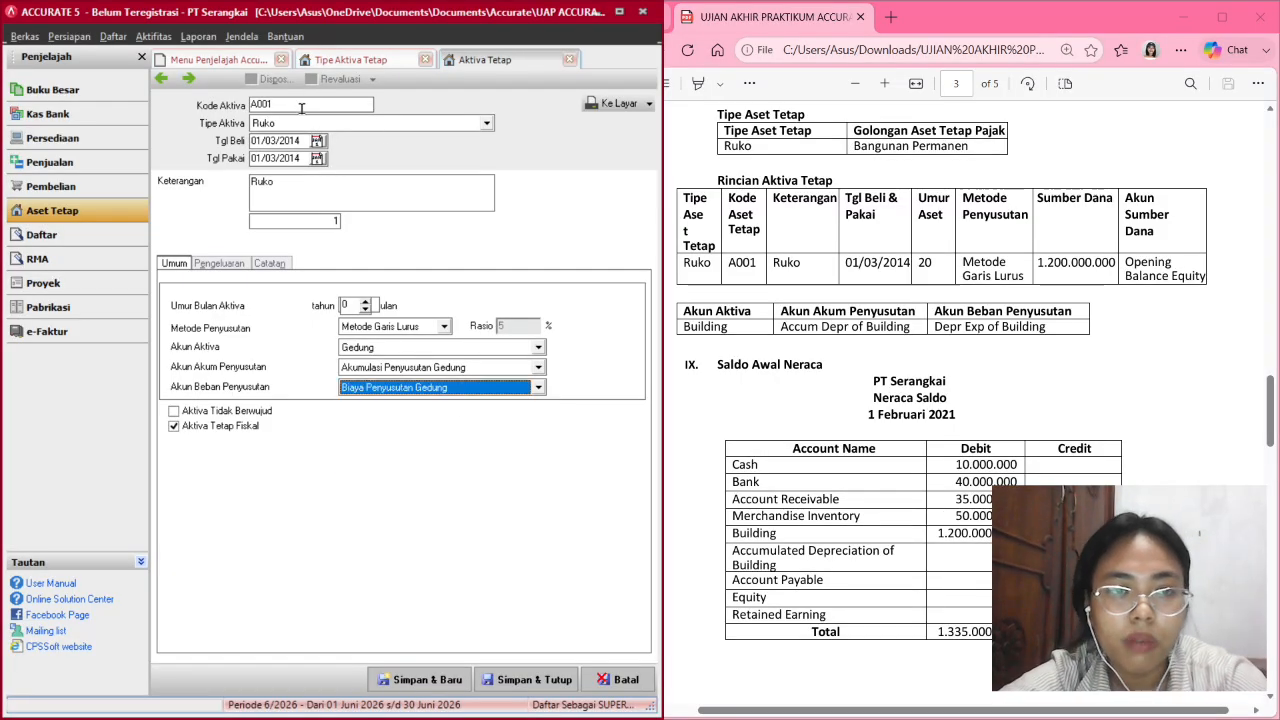
# Check the purchase and in-use dates on their calendars.
pyautogui.click(316, 142)
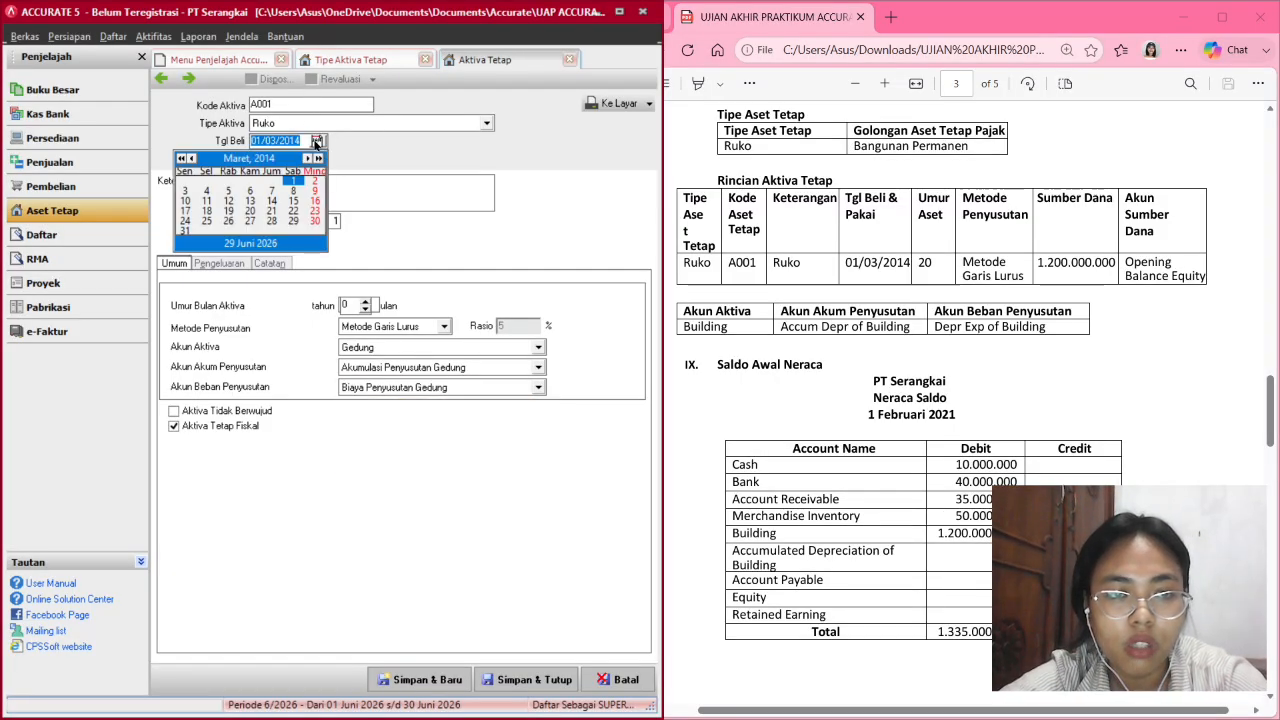
pyautogui.click(316, 142)
pyautogui.click(317, 159)
pyautogui.click(317, 159)
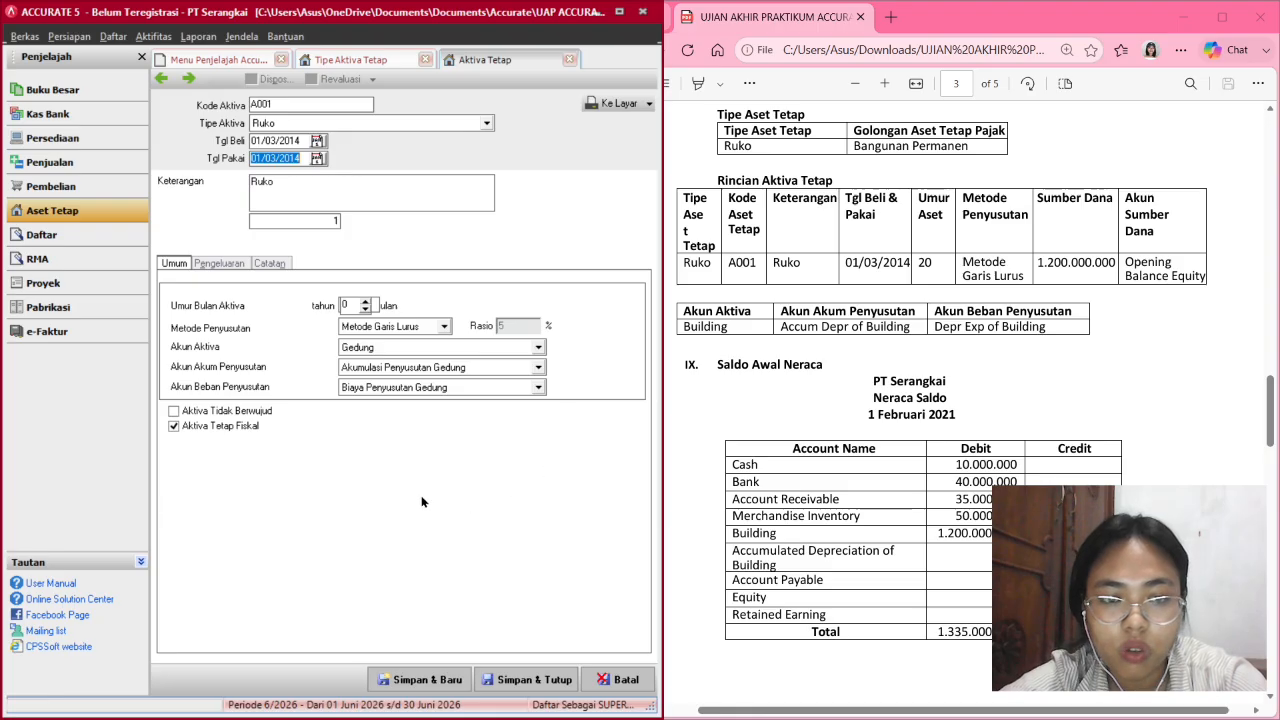
# Add an acquisition expense row charged to account 310001 OPENING BALANCE EQUITY.
pyautogui.click(220, 263)
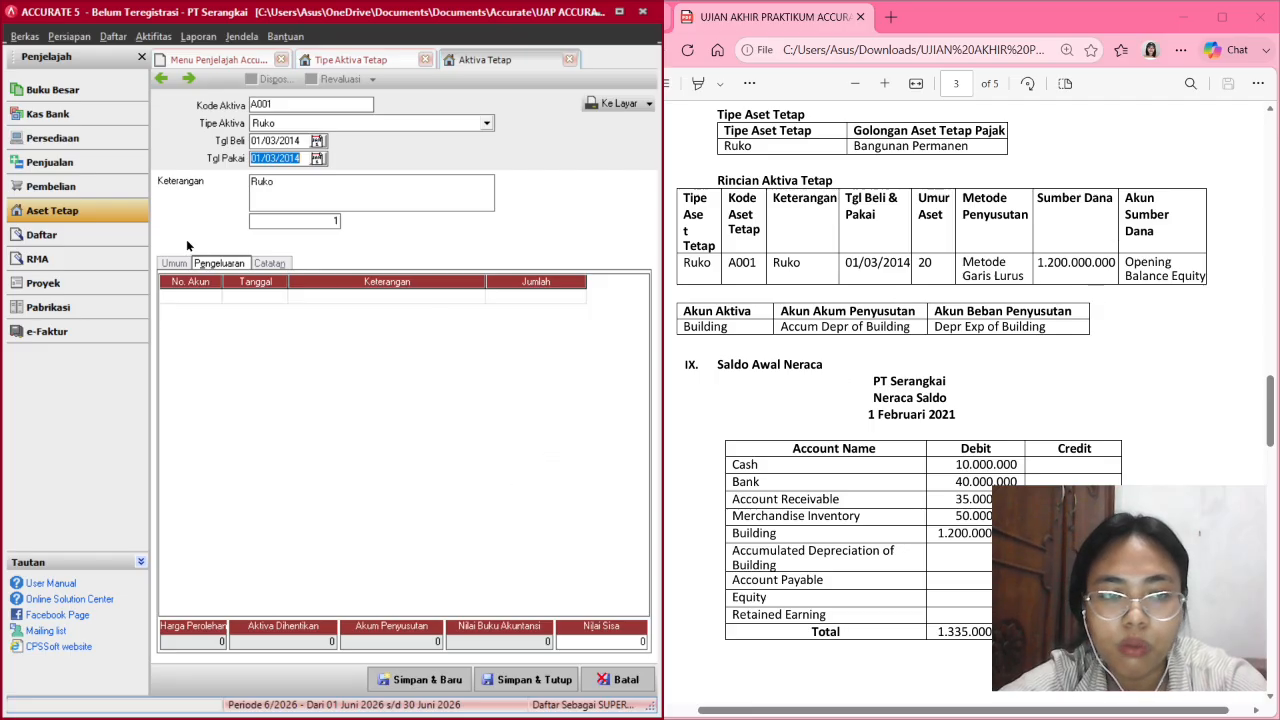
pyautogui.click(207, 292)
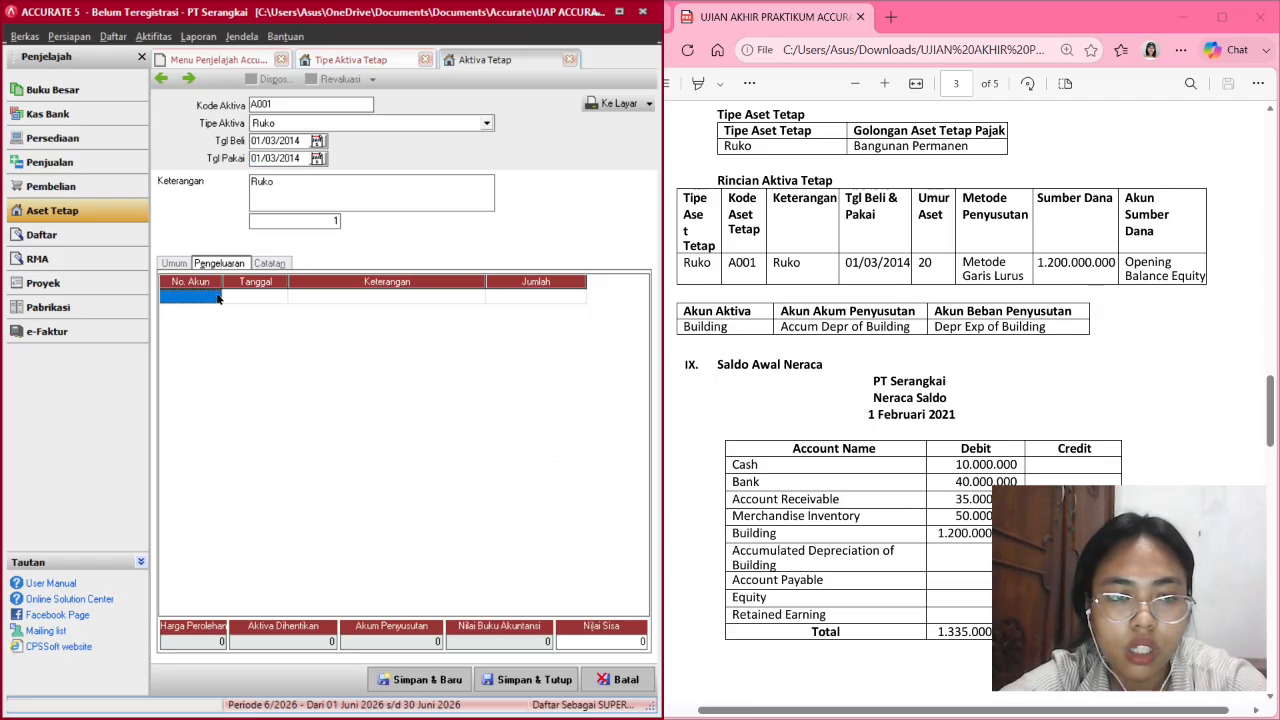
pyautogui.click(217, 297)
pyautogui.click(214, 296)
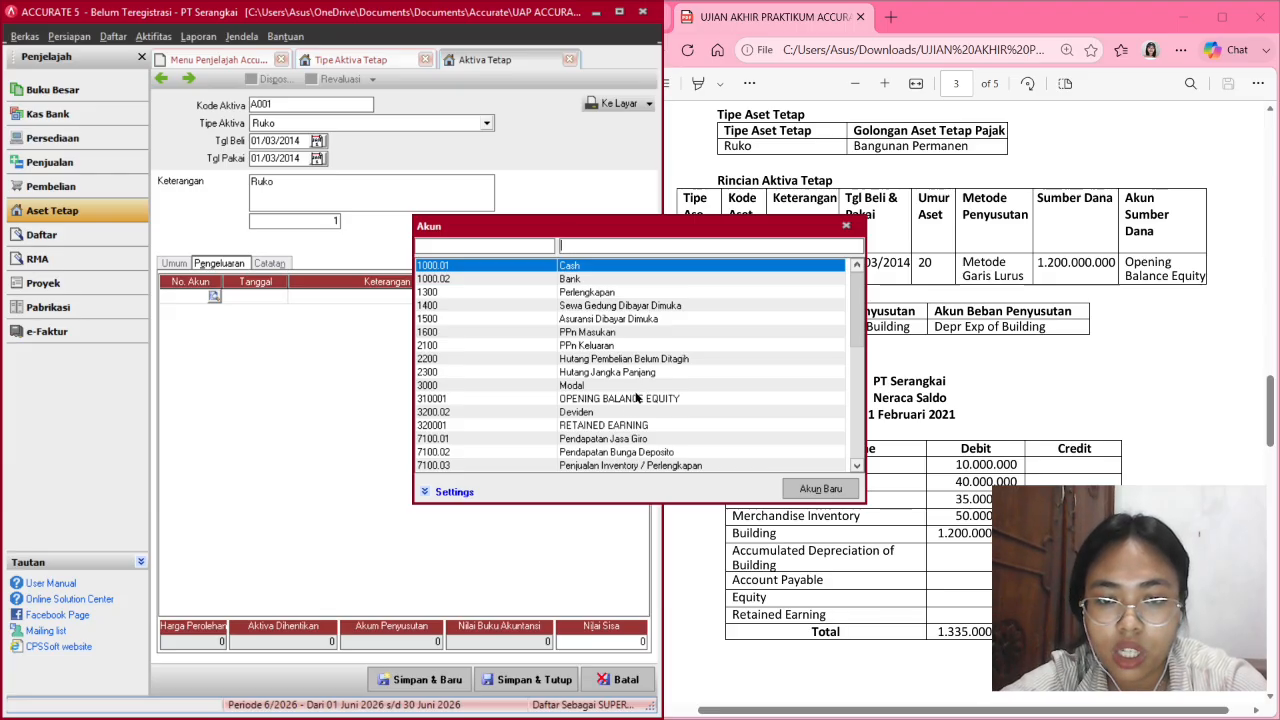
pyautogui.doubleClick(636, 398)
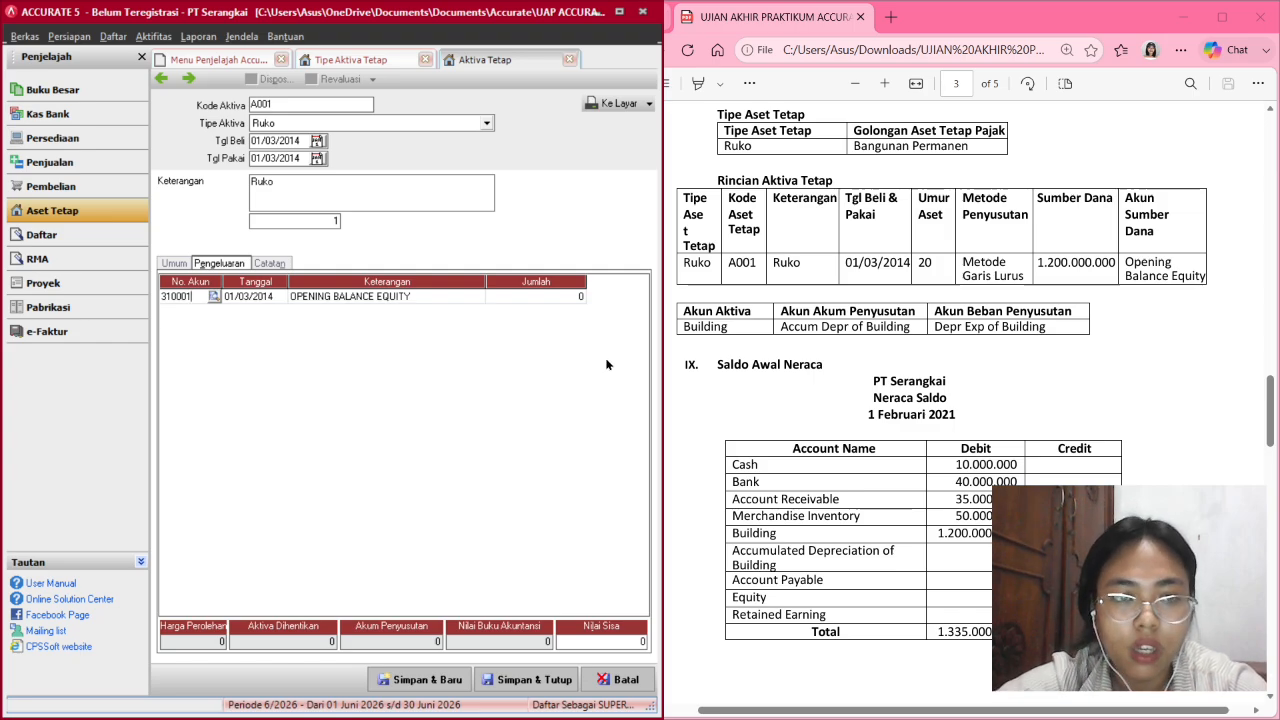
# Enter the 1,200,000,000 acquisition amount and save the asset.
pyautogui.click(536, 296)
pyautogui.click(537, 298)
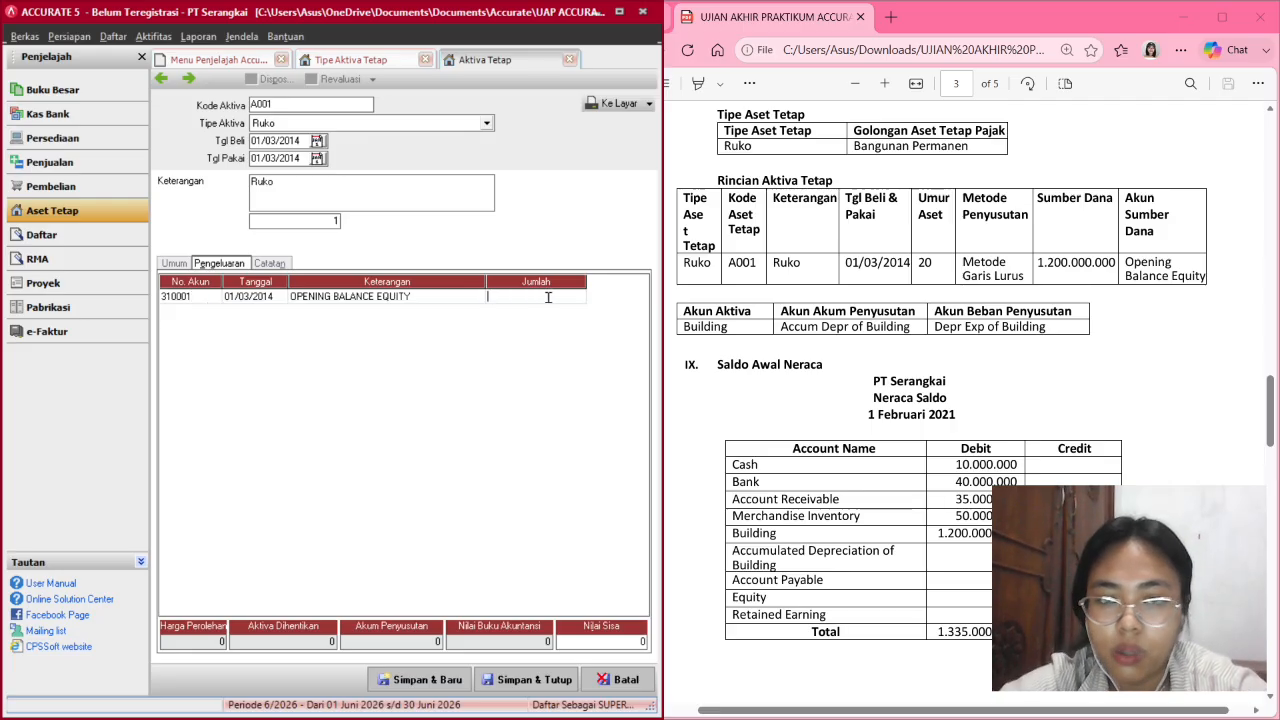
pyautogui.write('1200000000')
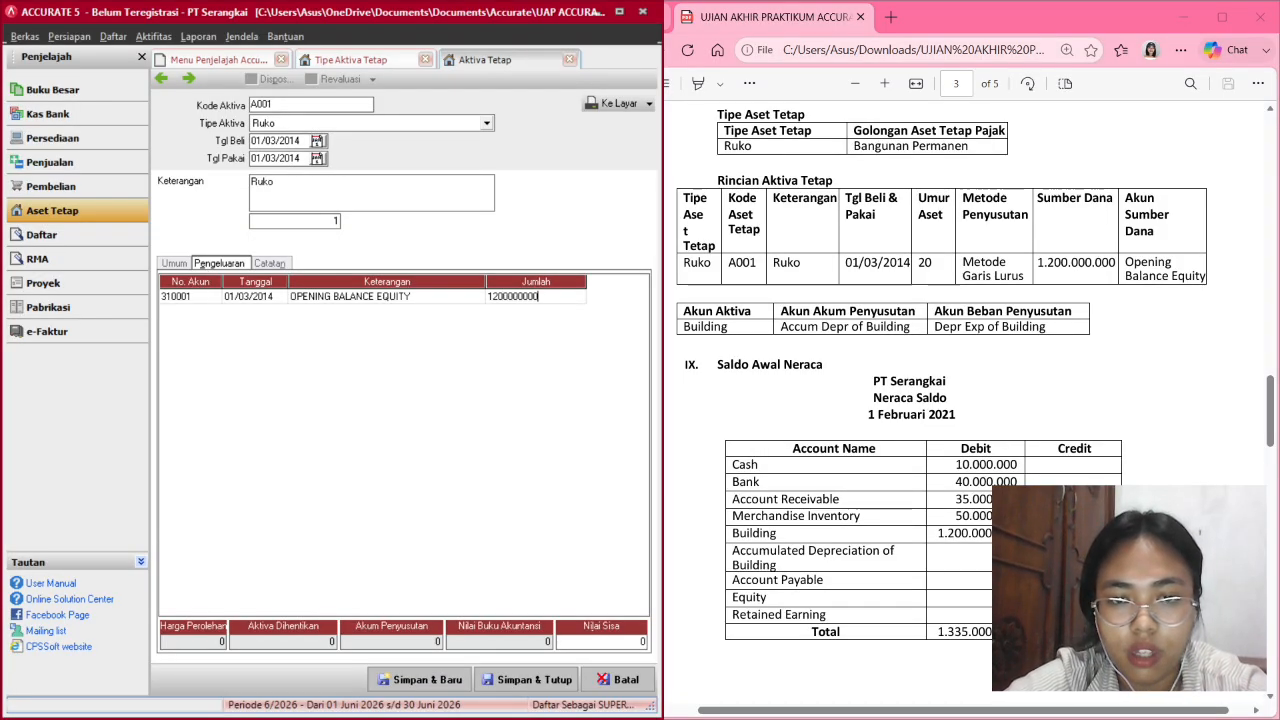
pyautogui.press('Return')
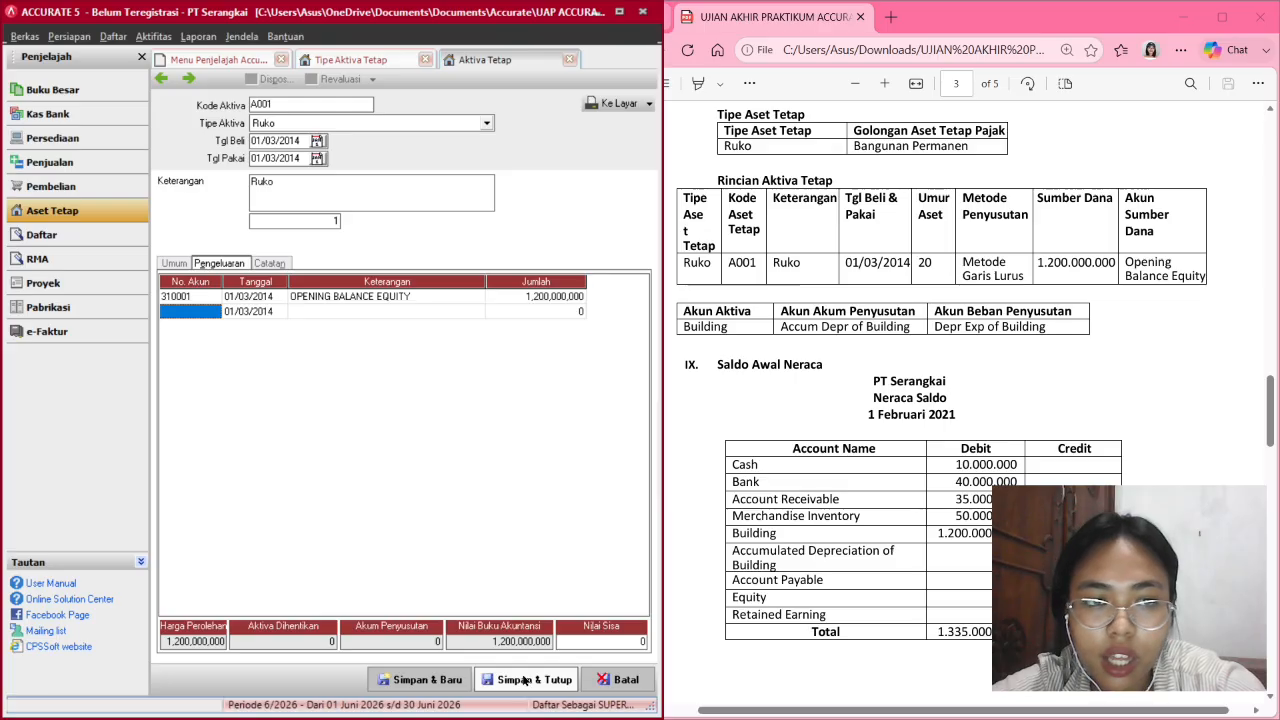
pyautogui.click(523, 680)
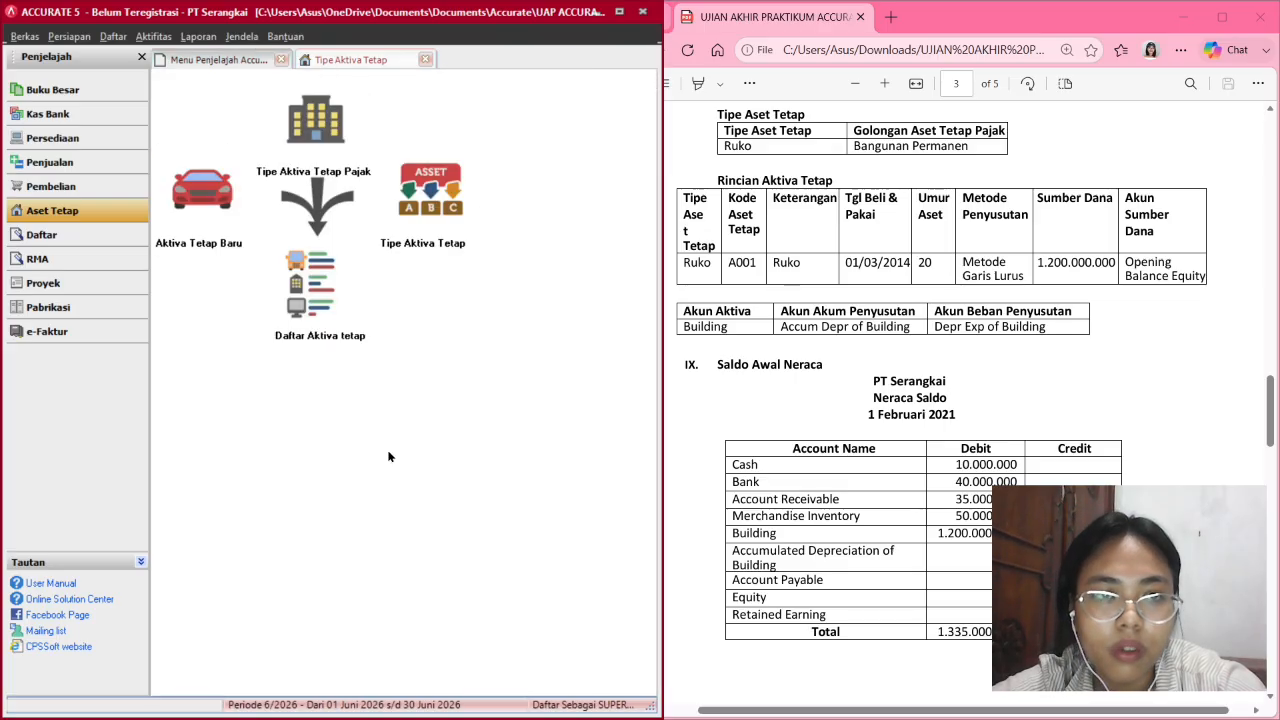
# Show Daftar Akun balances without the filter, close extra tabs, and reopen Buku Besar.
pyautogui.click(88, 96)
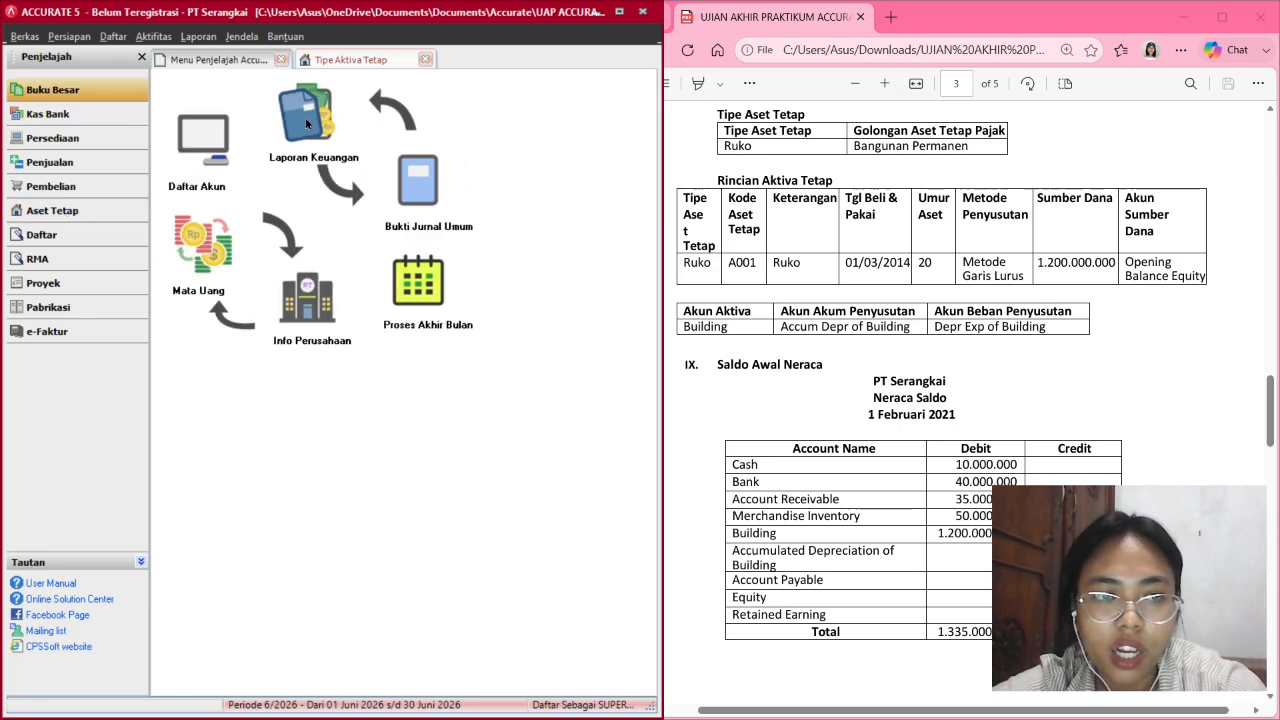
pyautogui.click(197, 142)
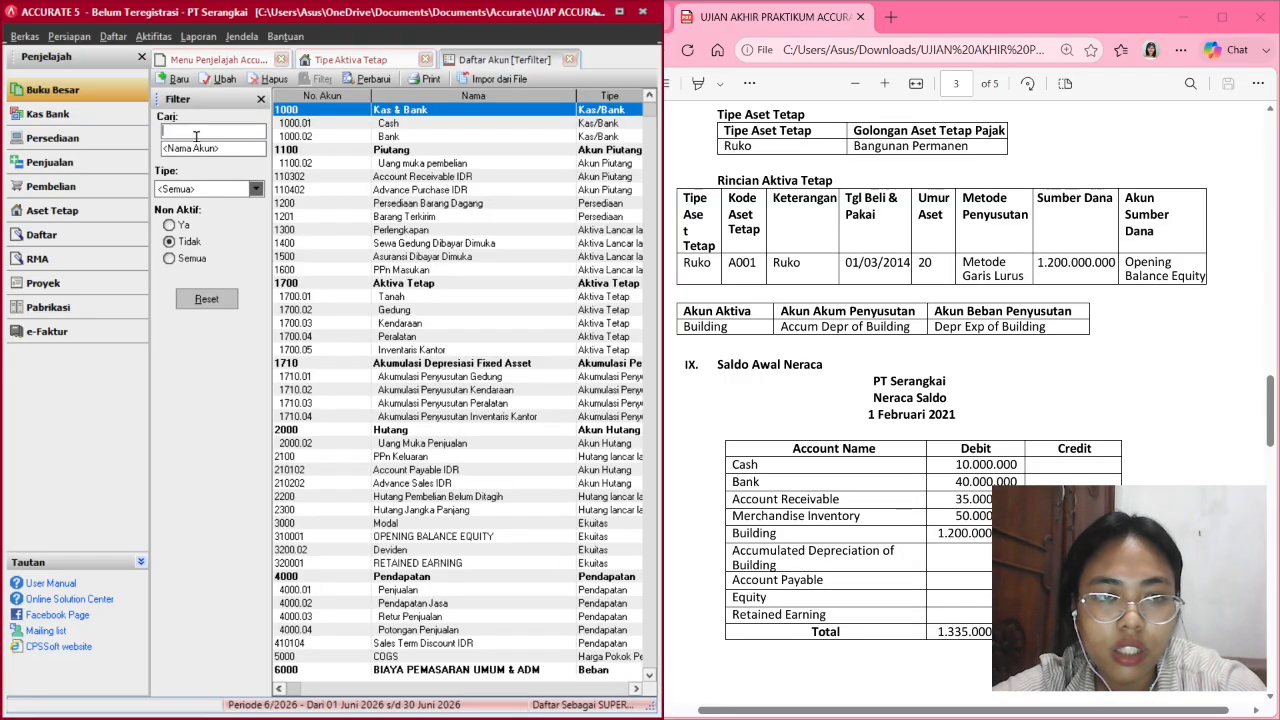
pyautogui.click(261, 99)
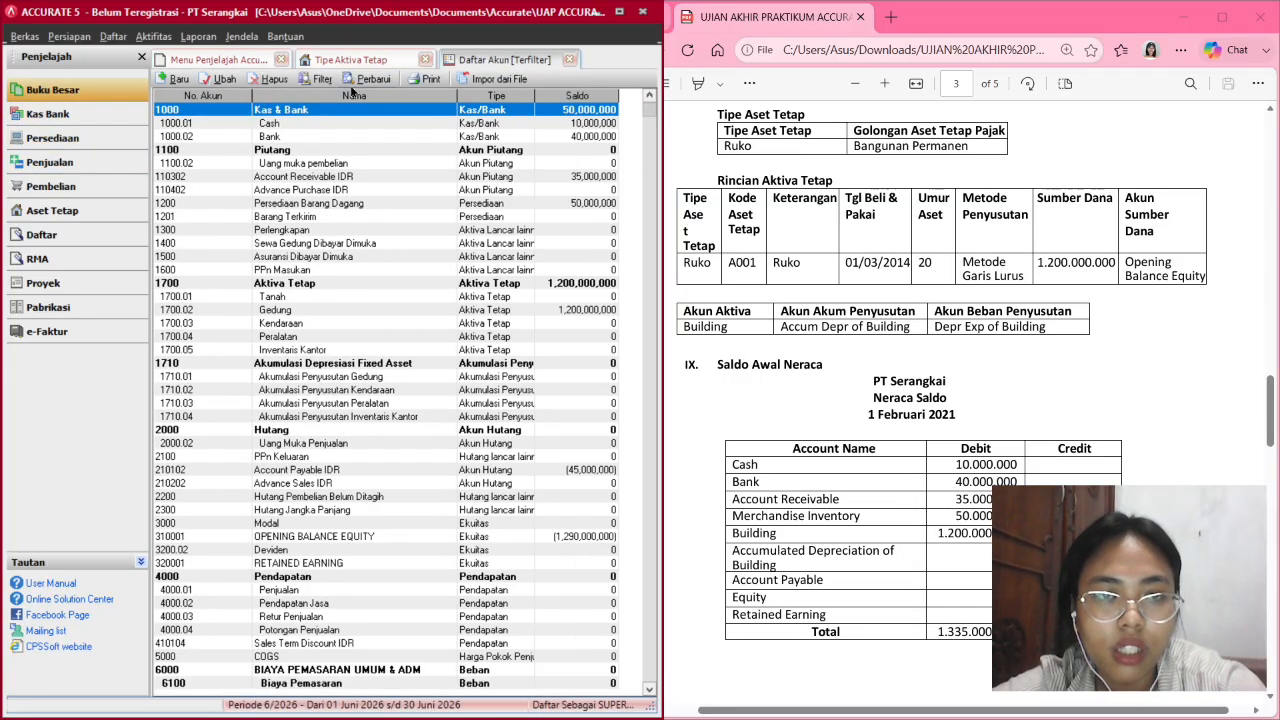
pyautogui.click(425, 59)
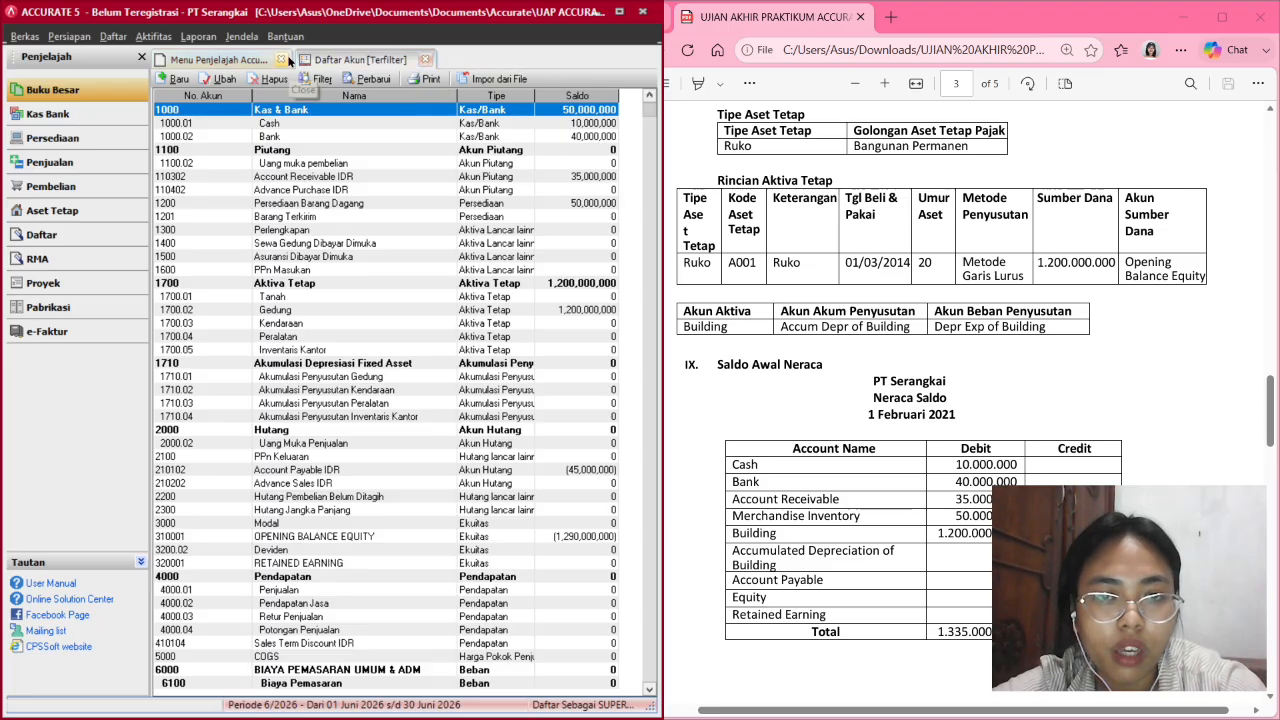
pyautogui.click(284, 59)
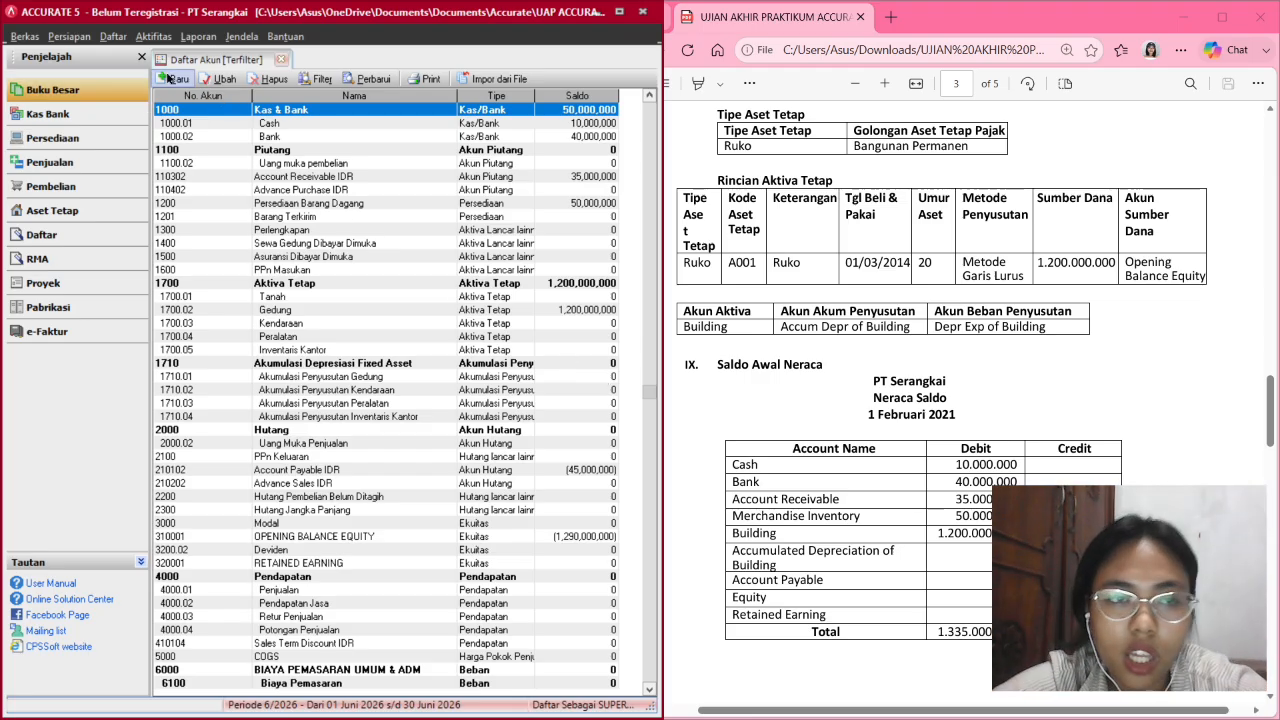
pyautogui.click(98, 97)
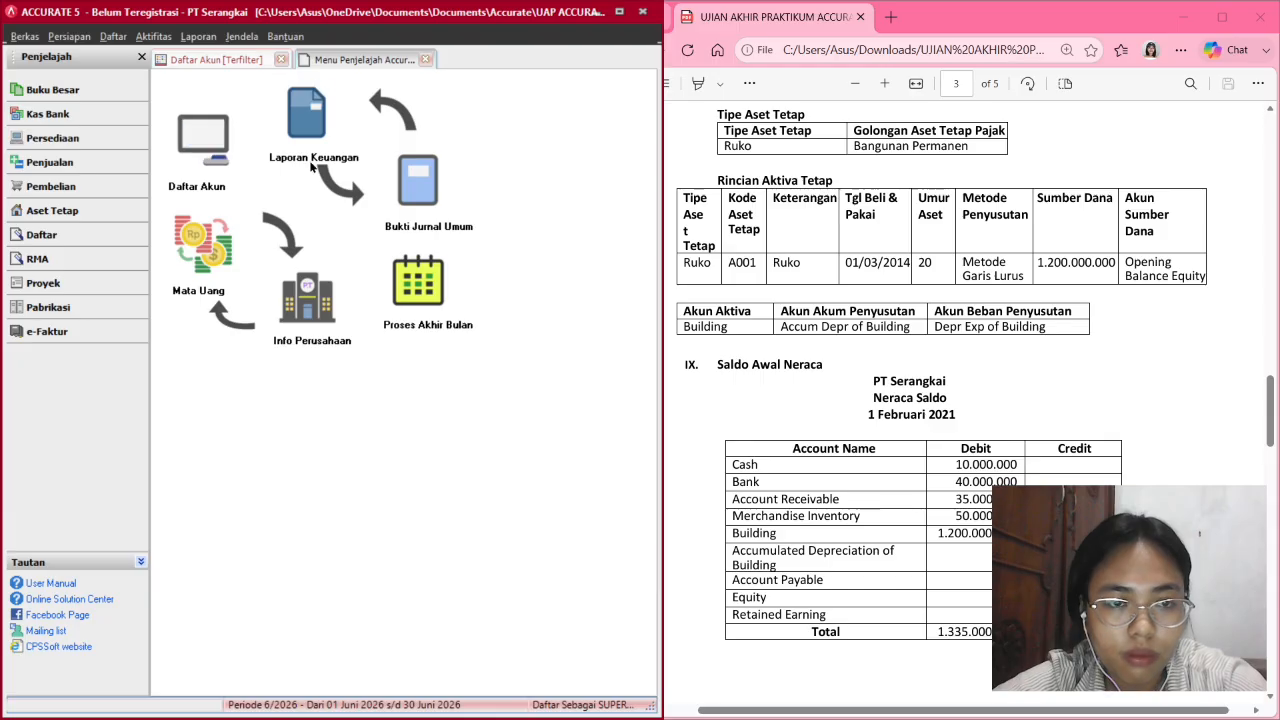
# Run month-end closing for Januari 2021, then go back to Daftar Akun.
pyautogui.click(420, 280)
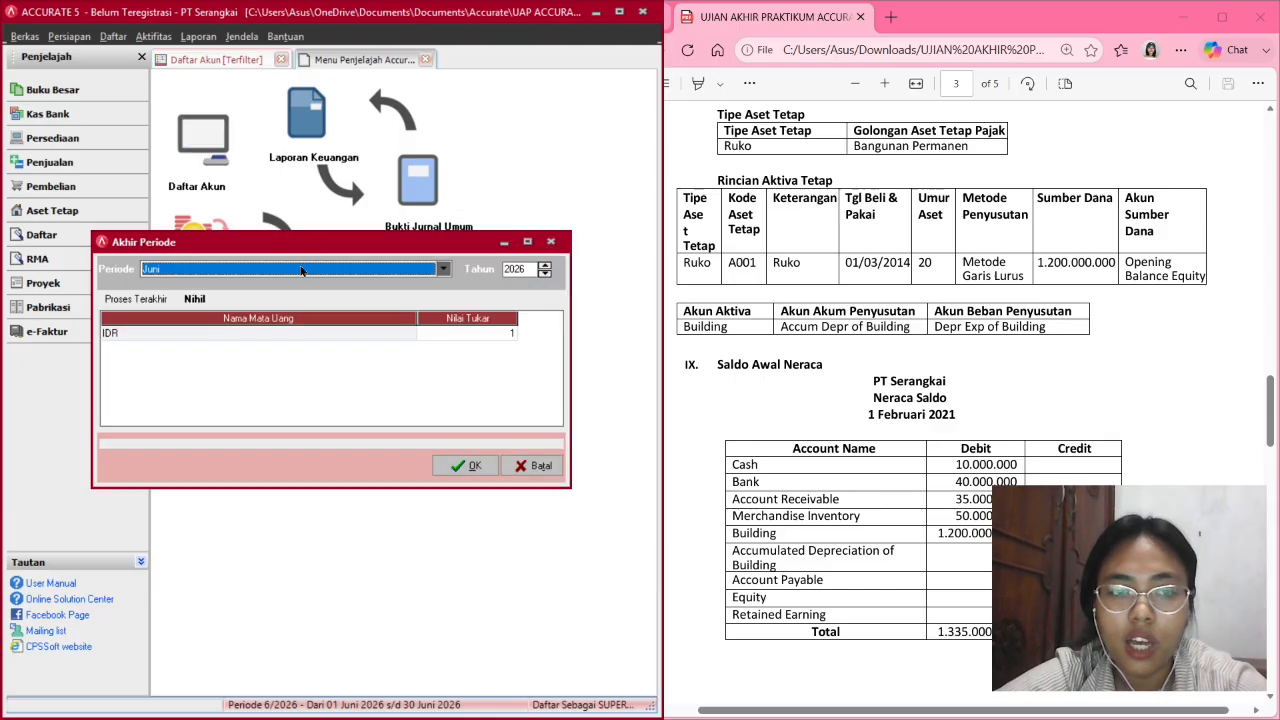
pyautogui.click(445, 270)
pyautogui.scroll(3, 330, 308)
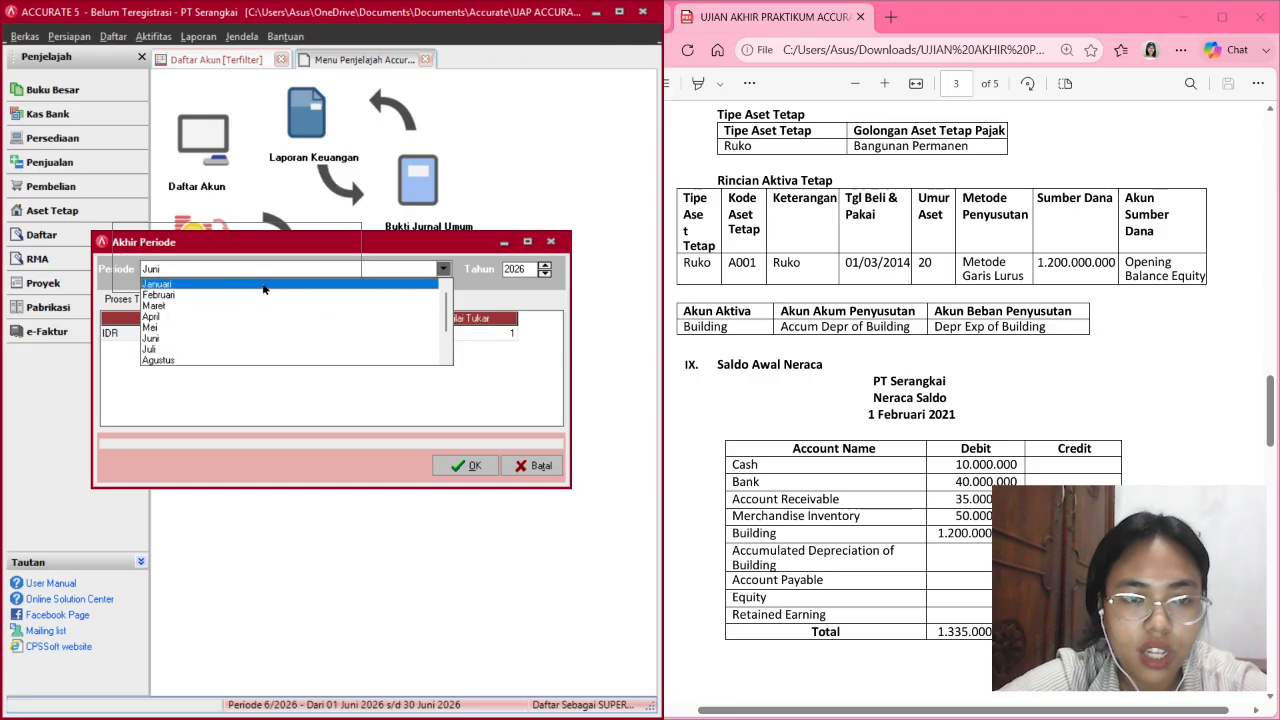
pyautogui.click(247, 286)
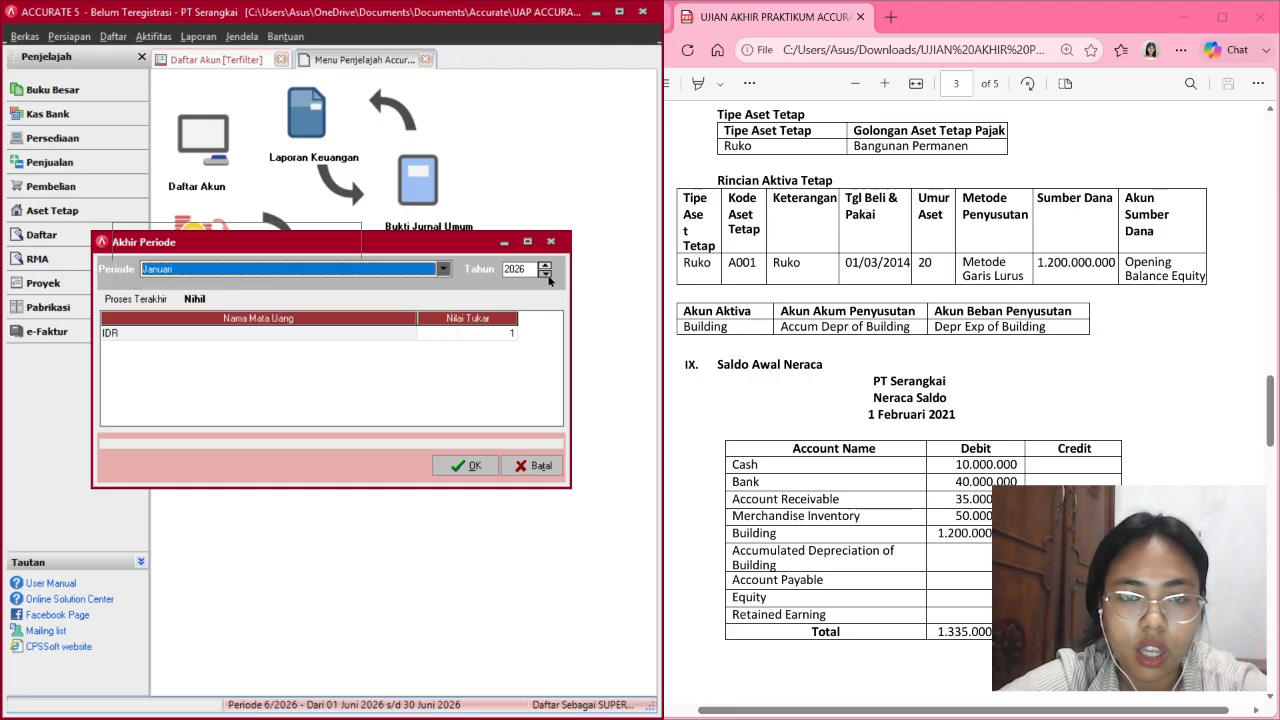
pyautogui.click(546, 275)
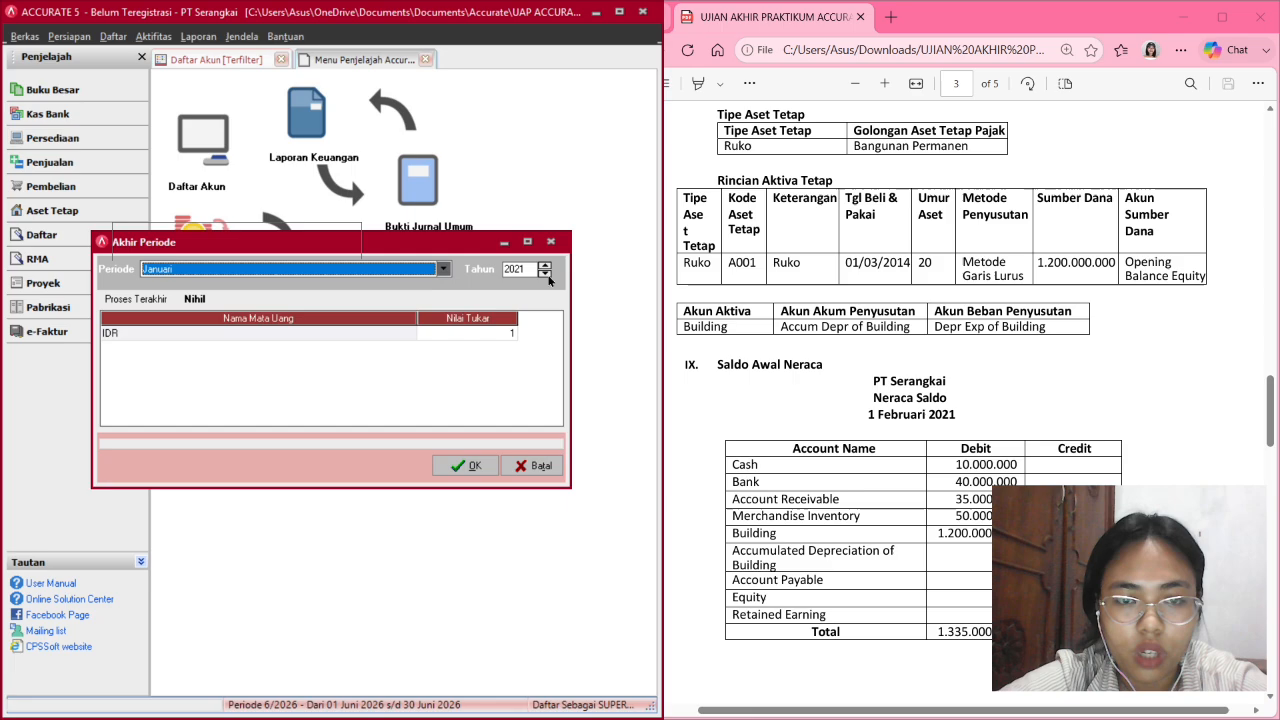
pyautogui.click(466, 466)
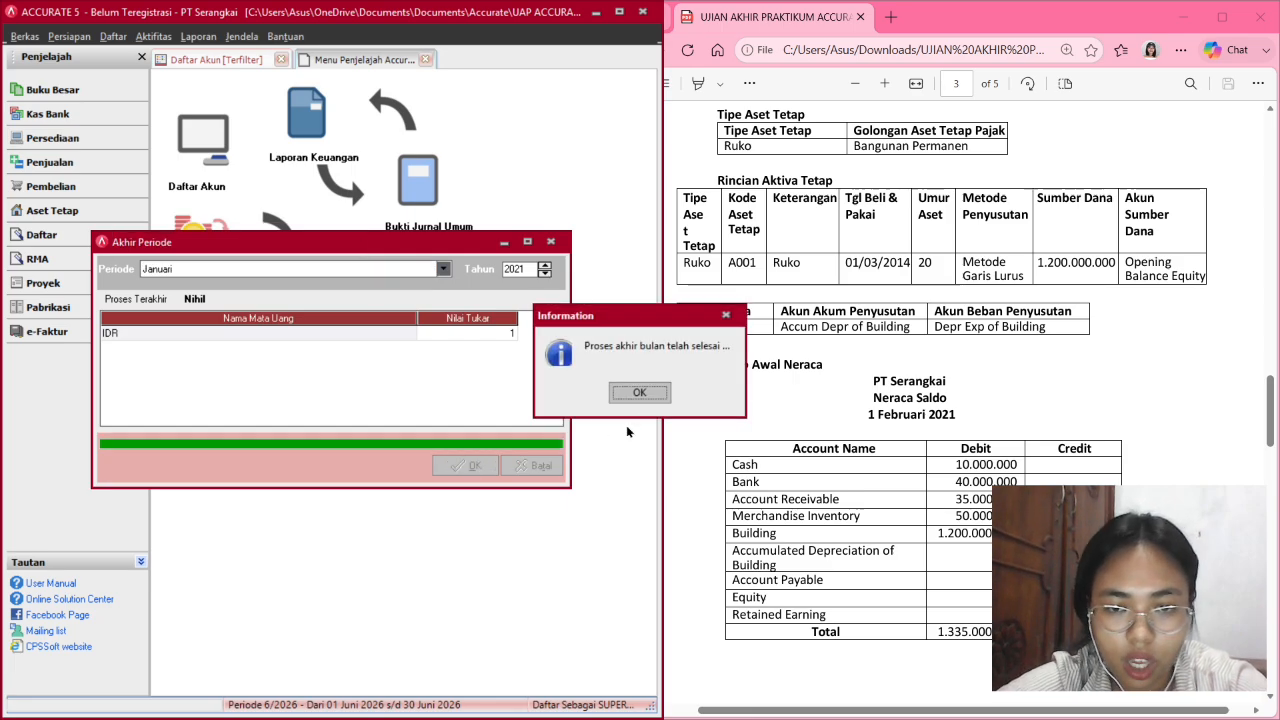
pyautogui.click(640, 390)
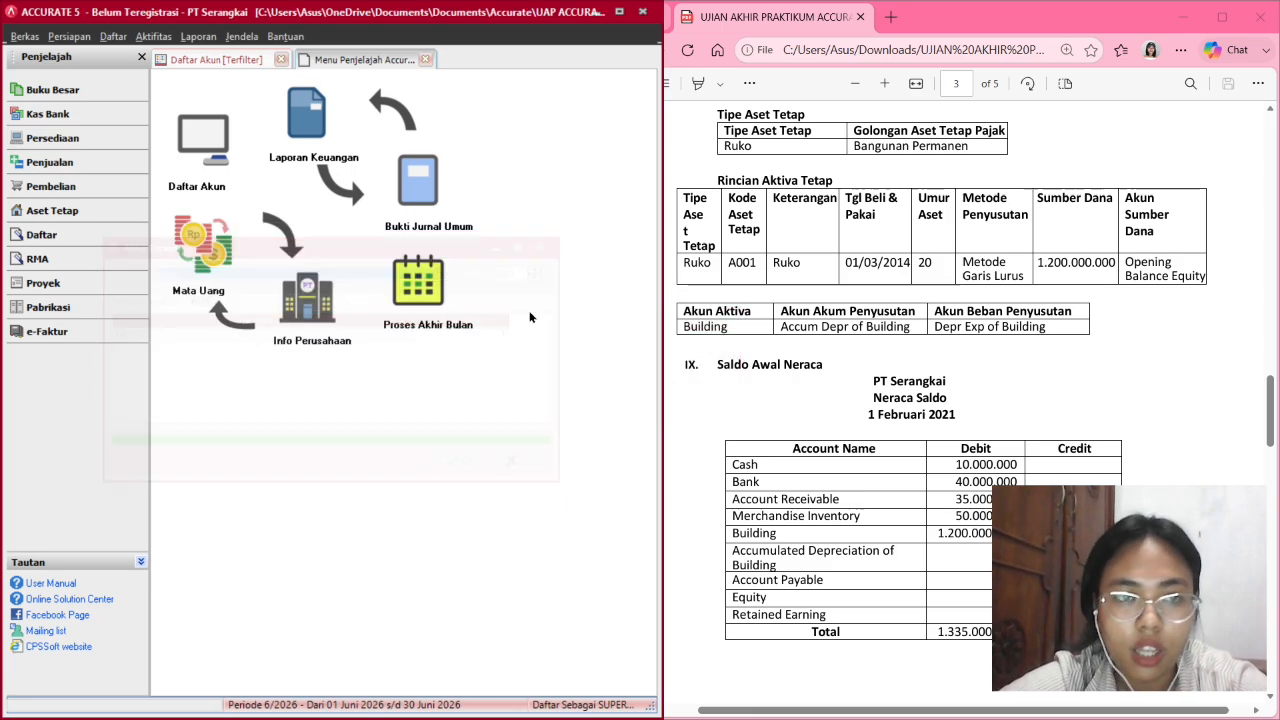
pyautogui.click(243, 58)
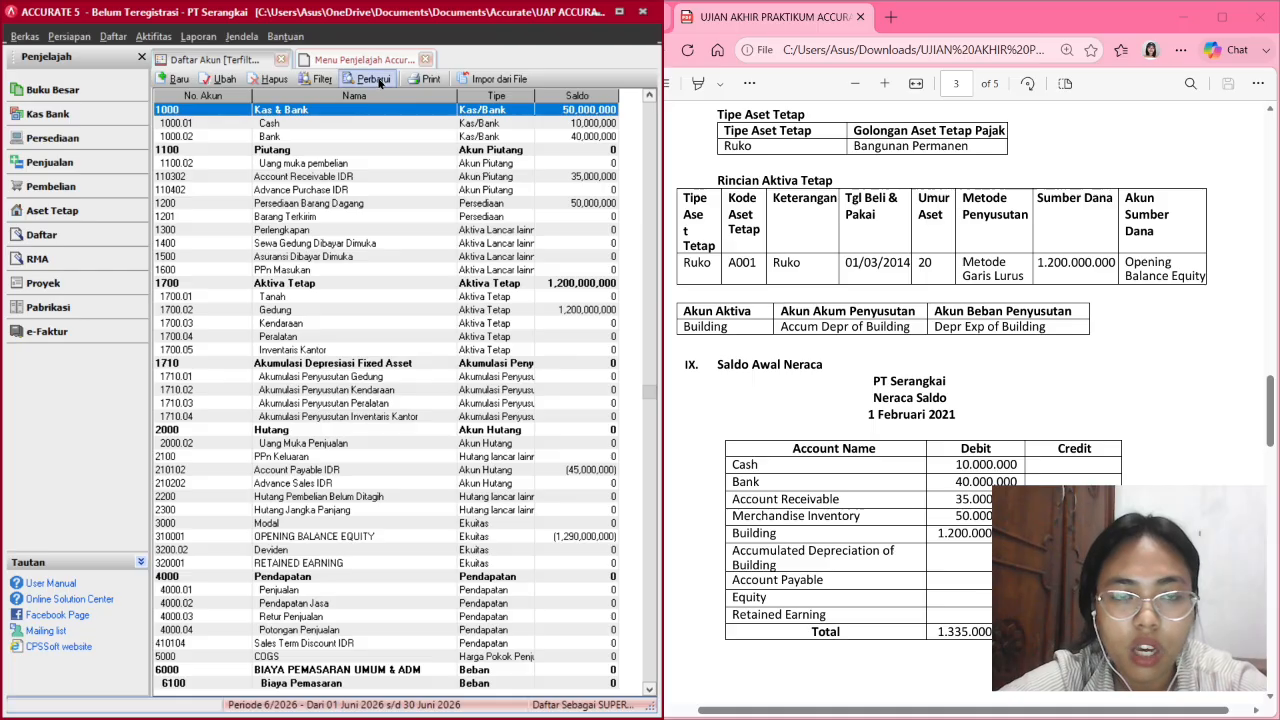
# Refresh the account list and review balances like Akumulasi Penyusutan Gedung (415,000,000).
pyautogui.click(370, 78)
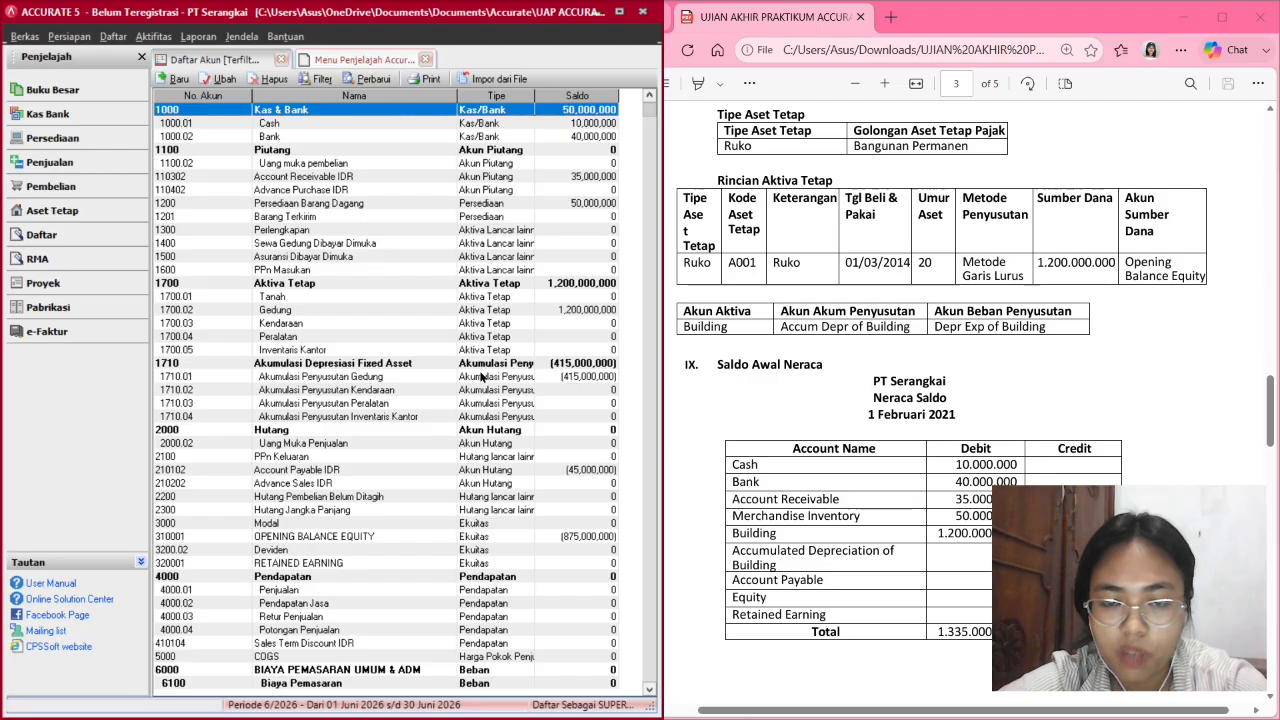
pyautogui.scroll(-3, 1108, 241)
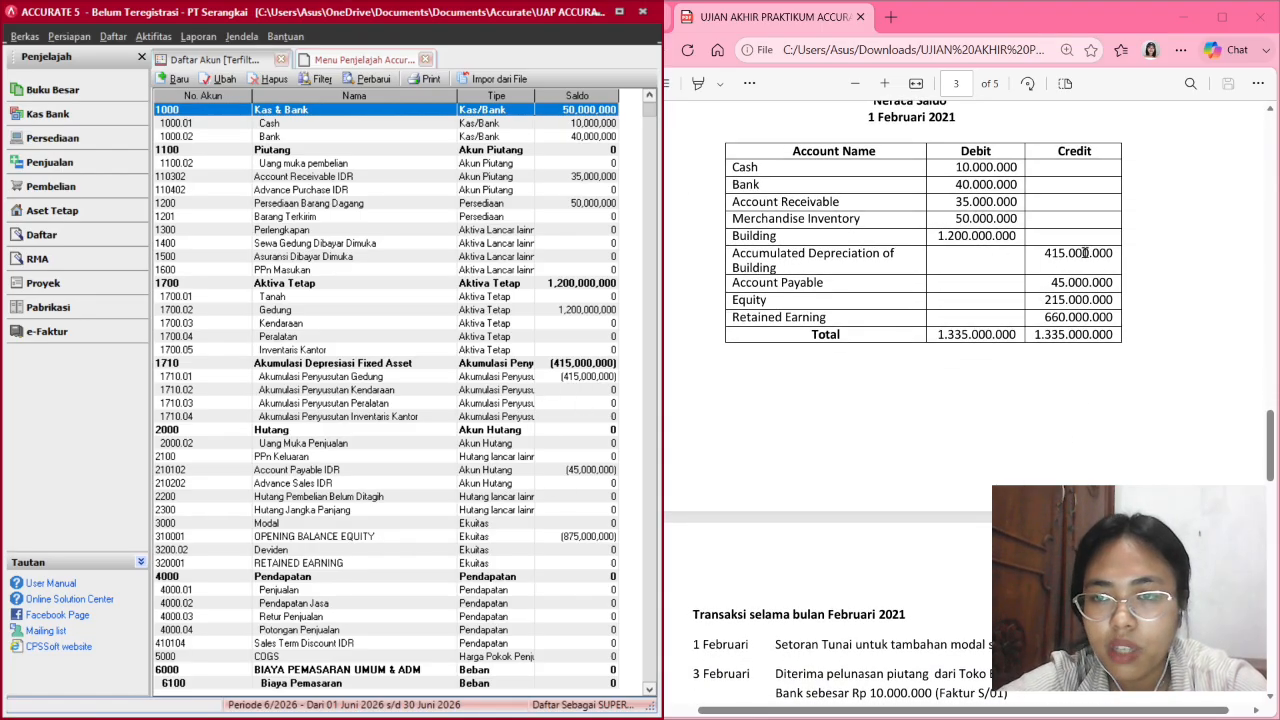
pyautogui.scroll(1, 1108, 241)
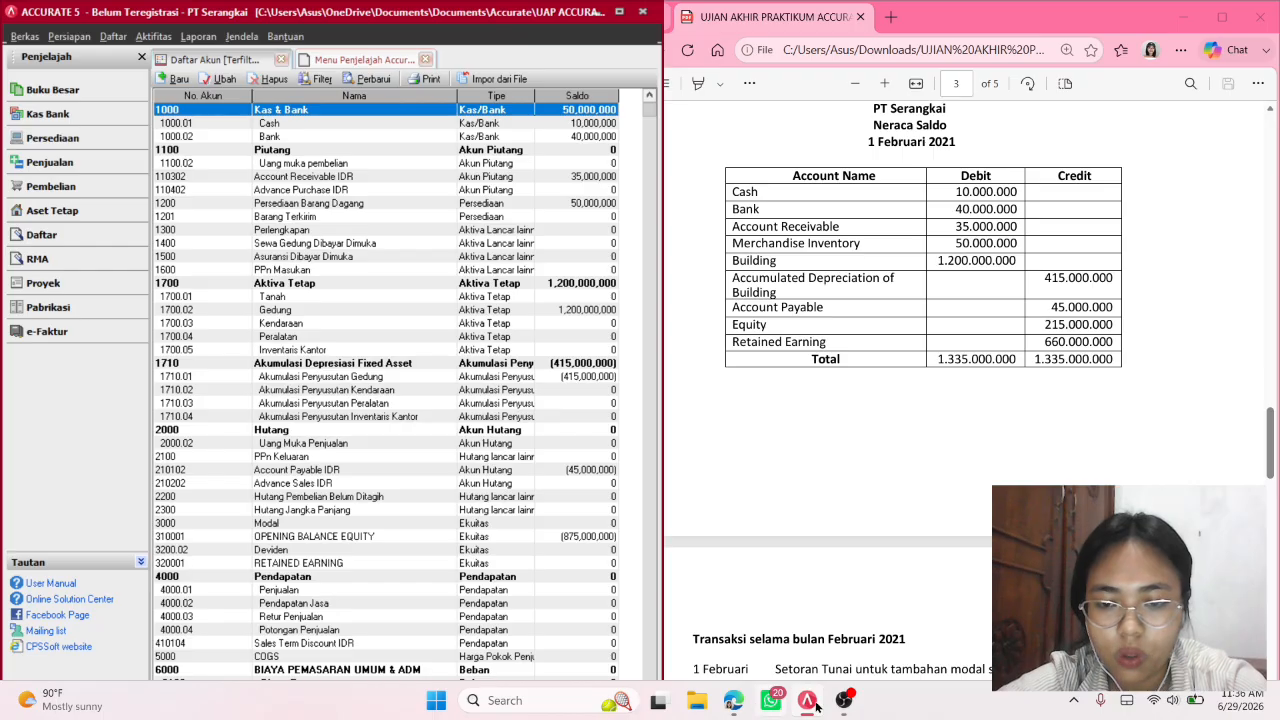
pyautogui.click(843, 702)
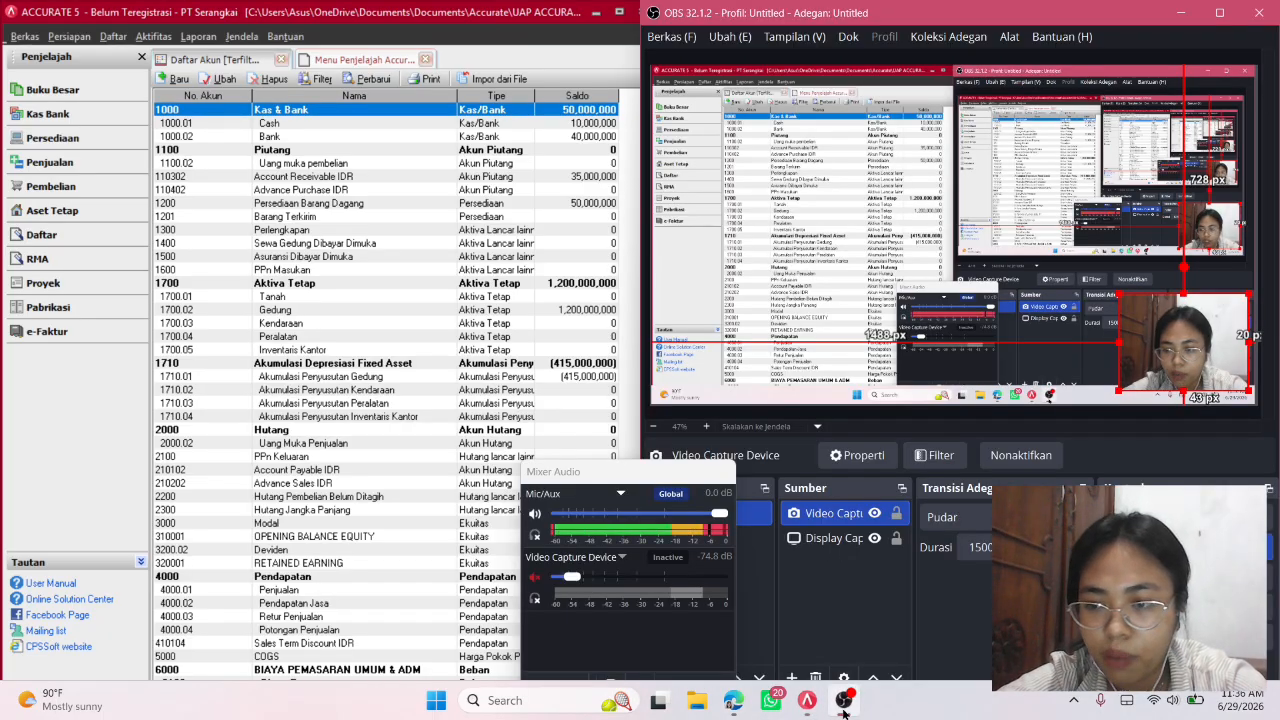
pyautogui.click(843, 702)
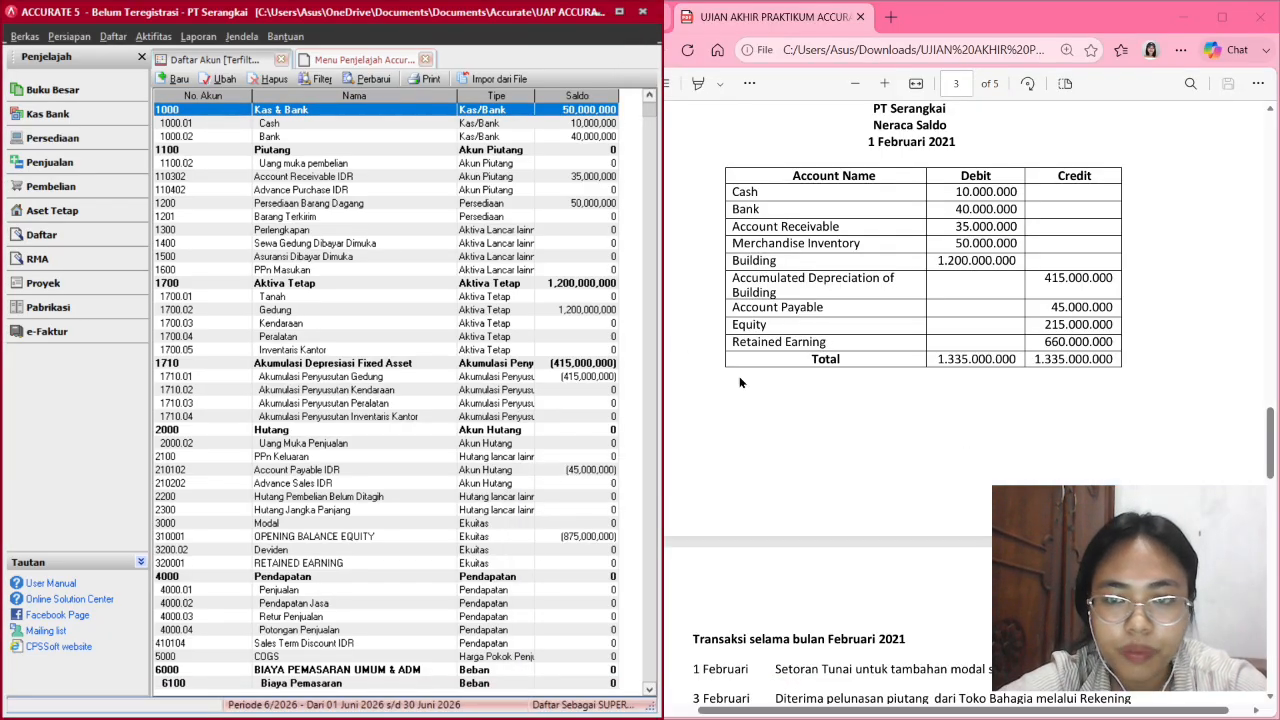
pyautogui.scroll(-1, 920, 328)
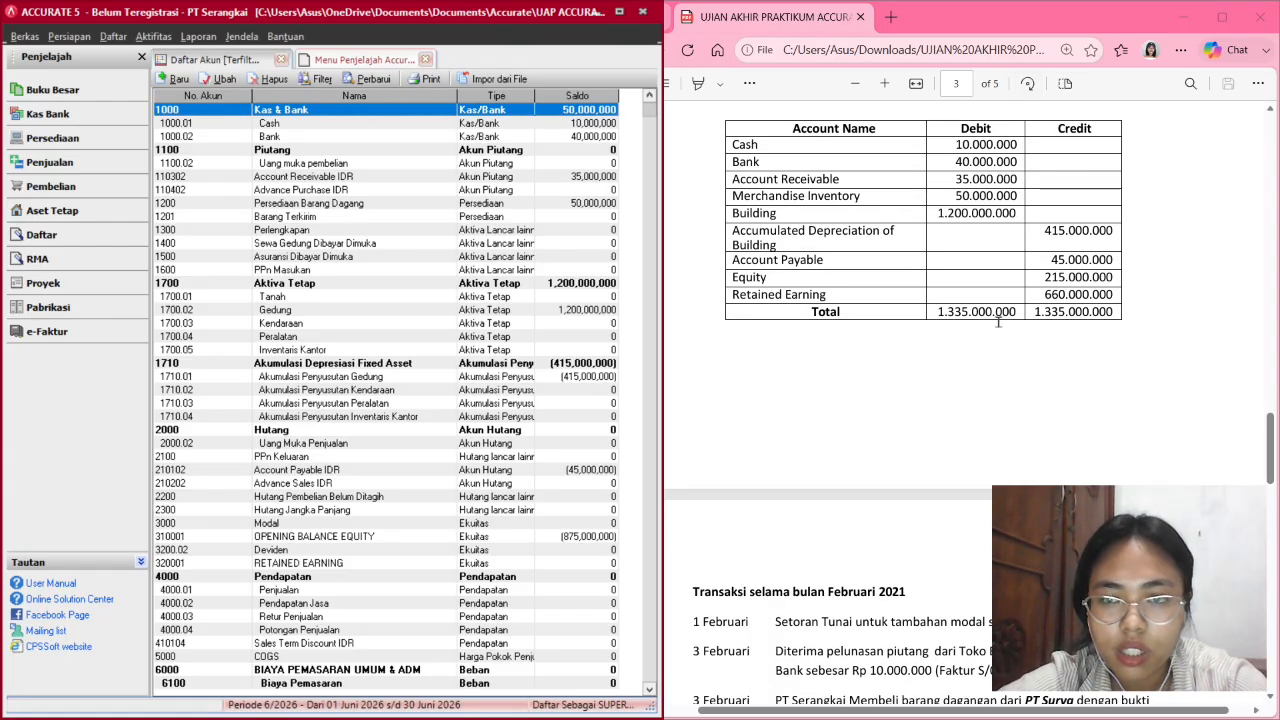
pyautogui.scroll(-1, 998, 321)
pyautogui.press('Down')
pyautogui.press('Down')
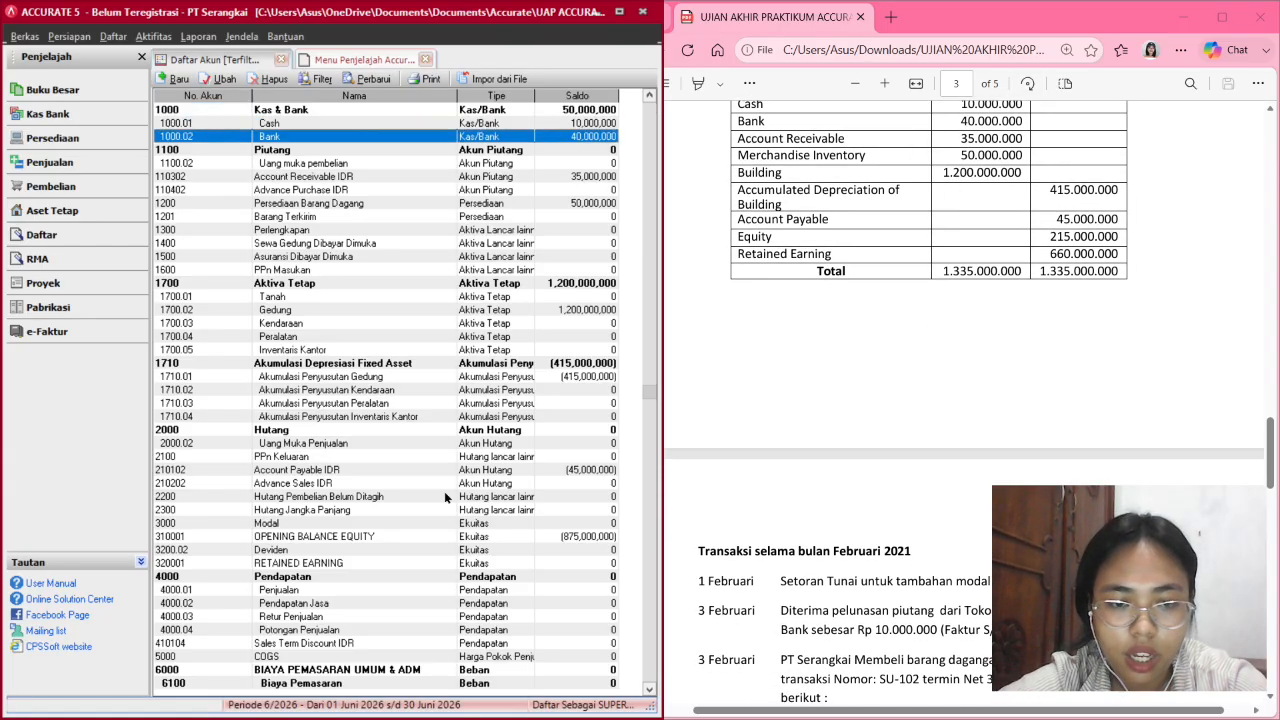
# Inspect OPENING BALANCE EQUITY and RETAINED EARNING, then select account 3000 Modal.
pyautogui.click(455, 536)
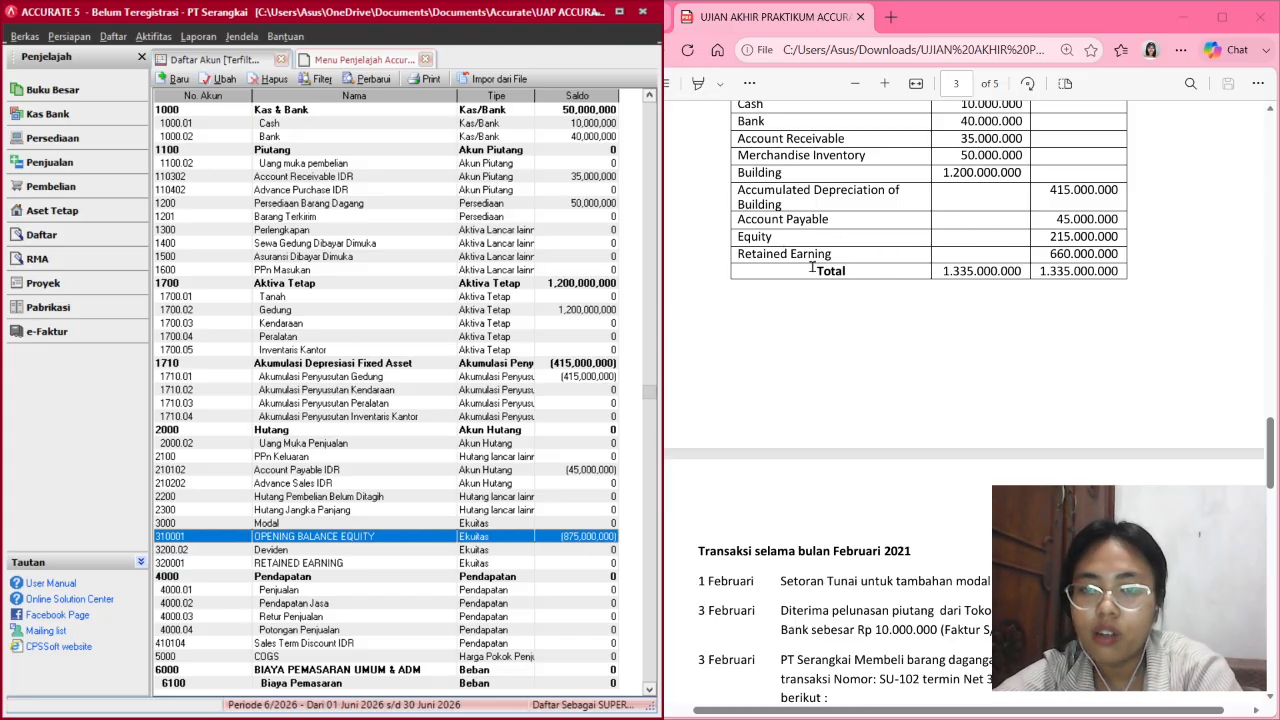
pyautogui.scroll(1, 840, 260)
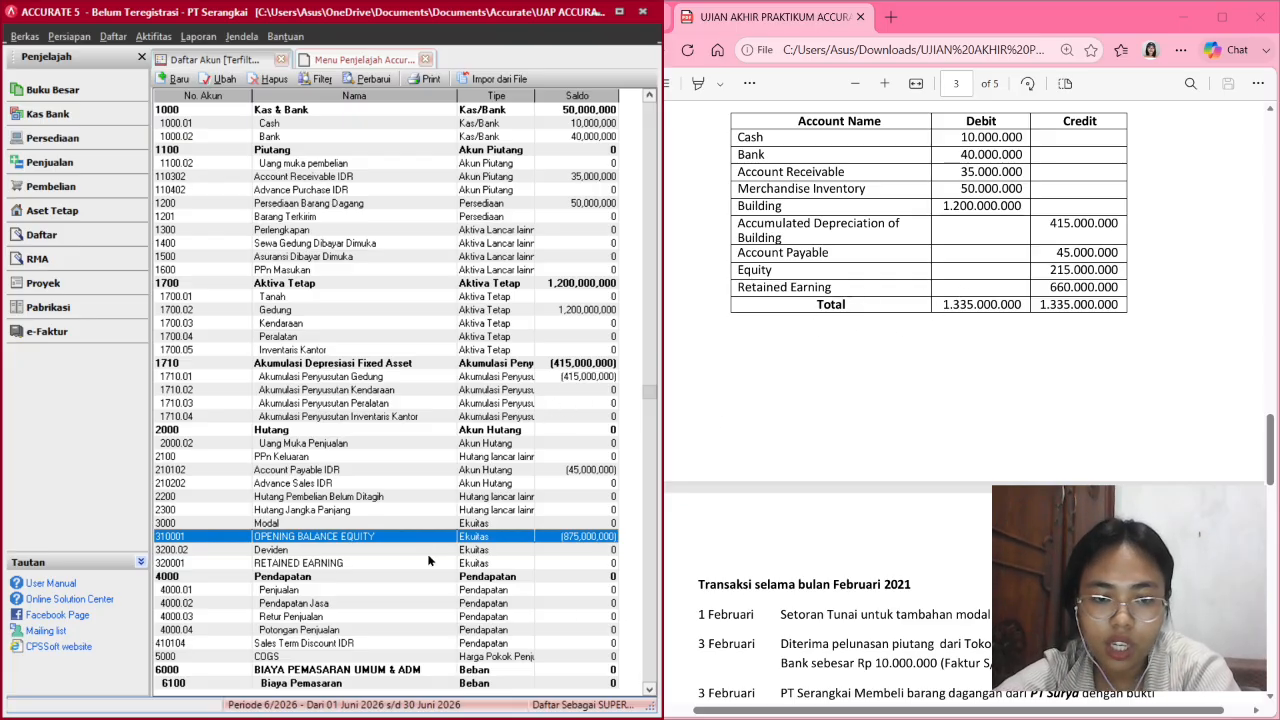
pyautogui.click(478, 524)
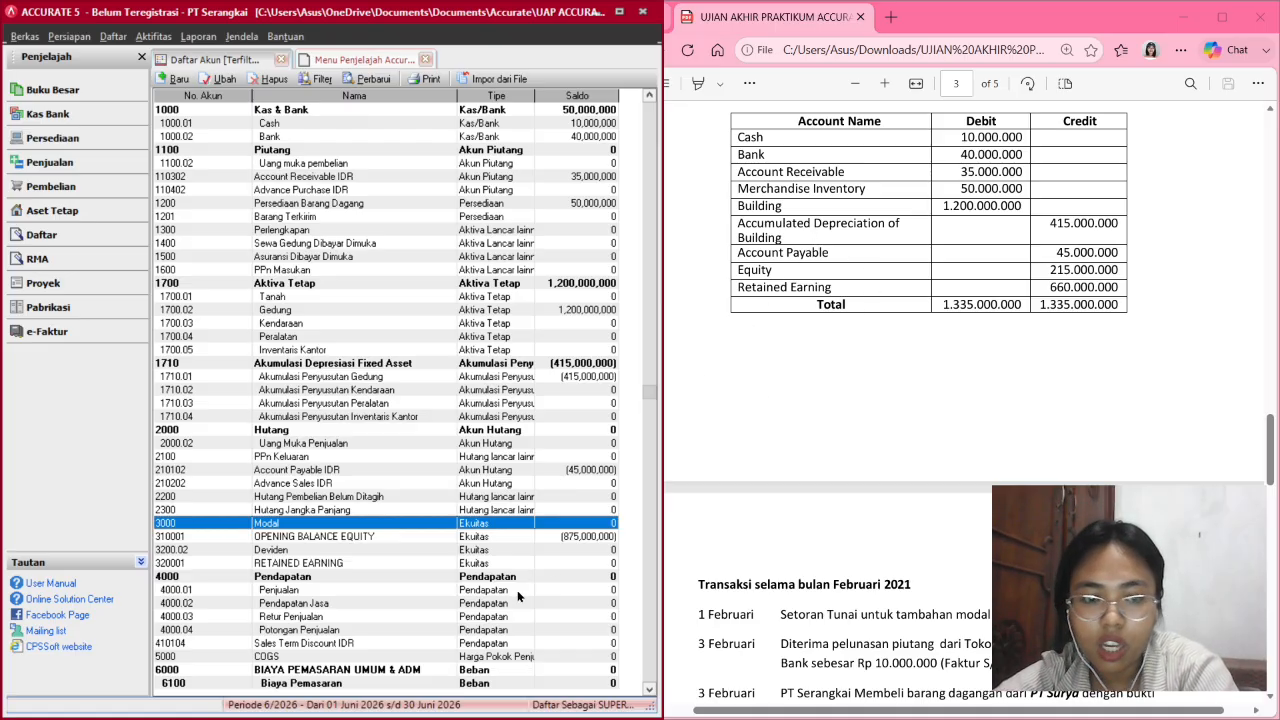
pyautogui.click(489, 565)
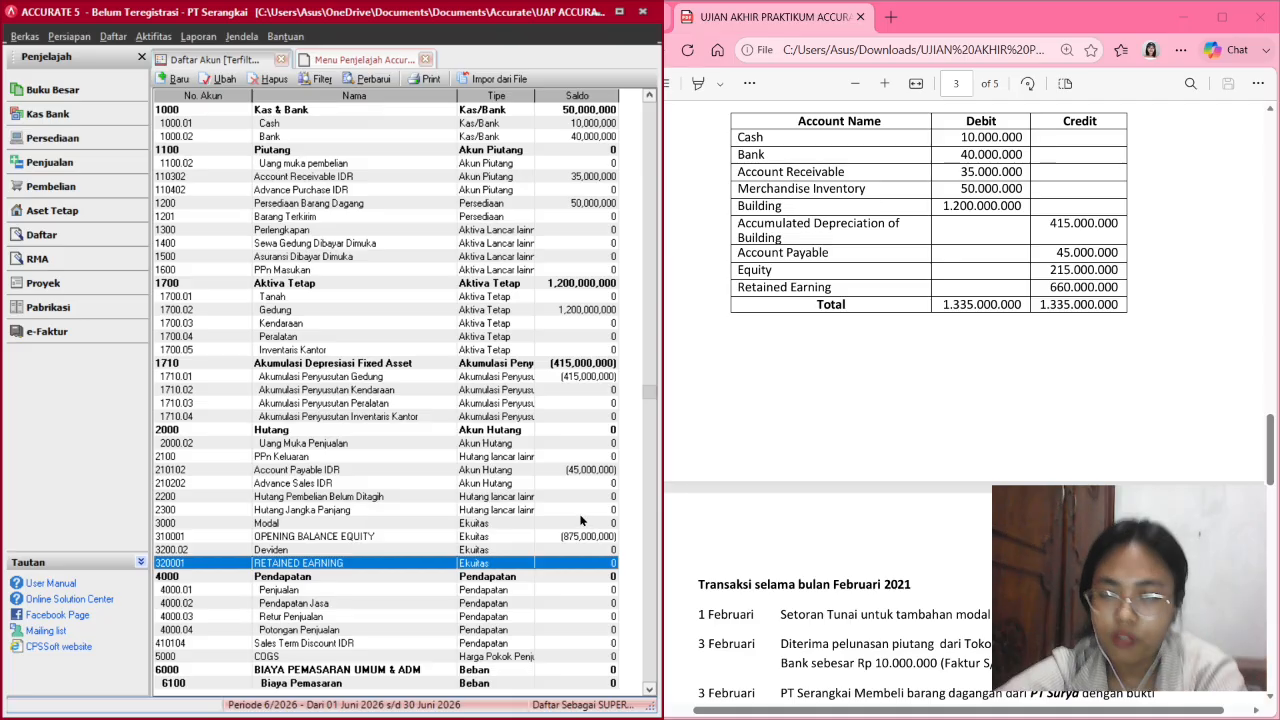
pyautogui.click(531, 522)
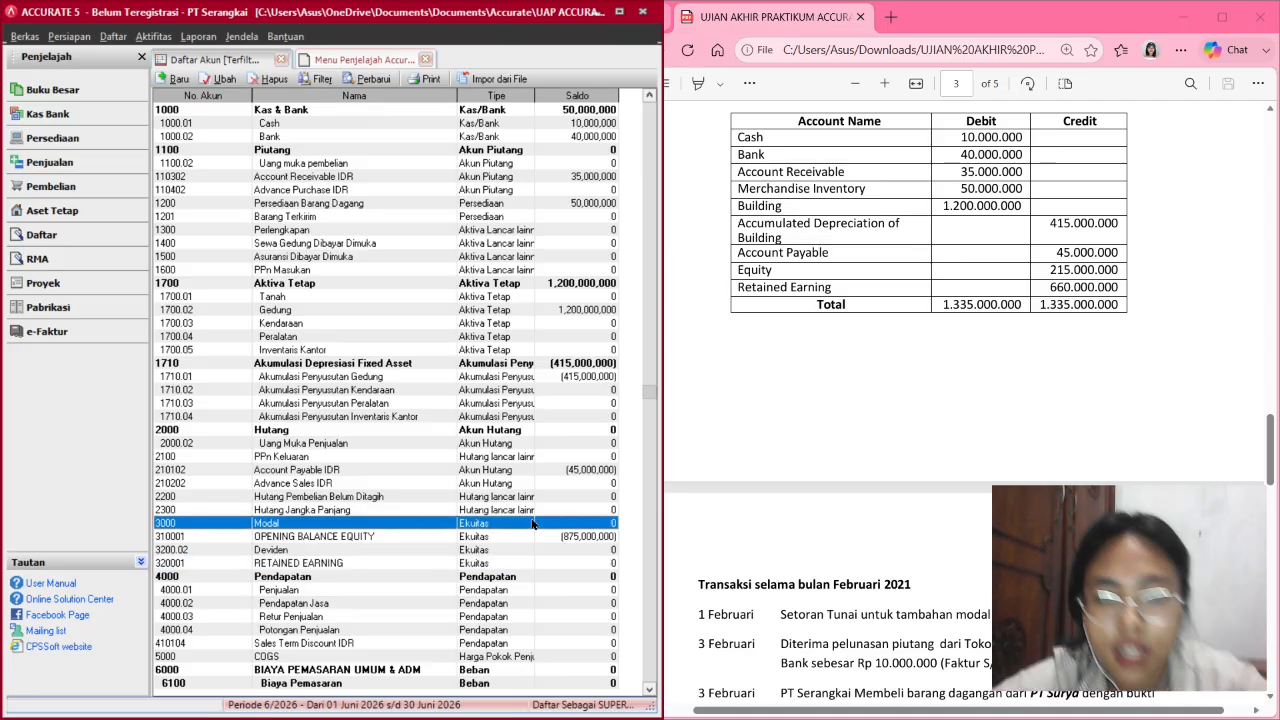
# Give 3000 Modal a 215,000,000 opening balance and refresh the list to verify.
pyautogui.doubleClick(532, 522)
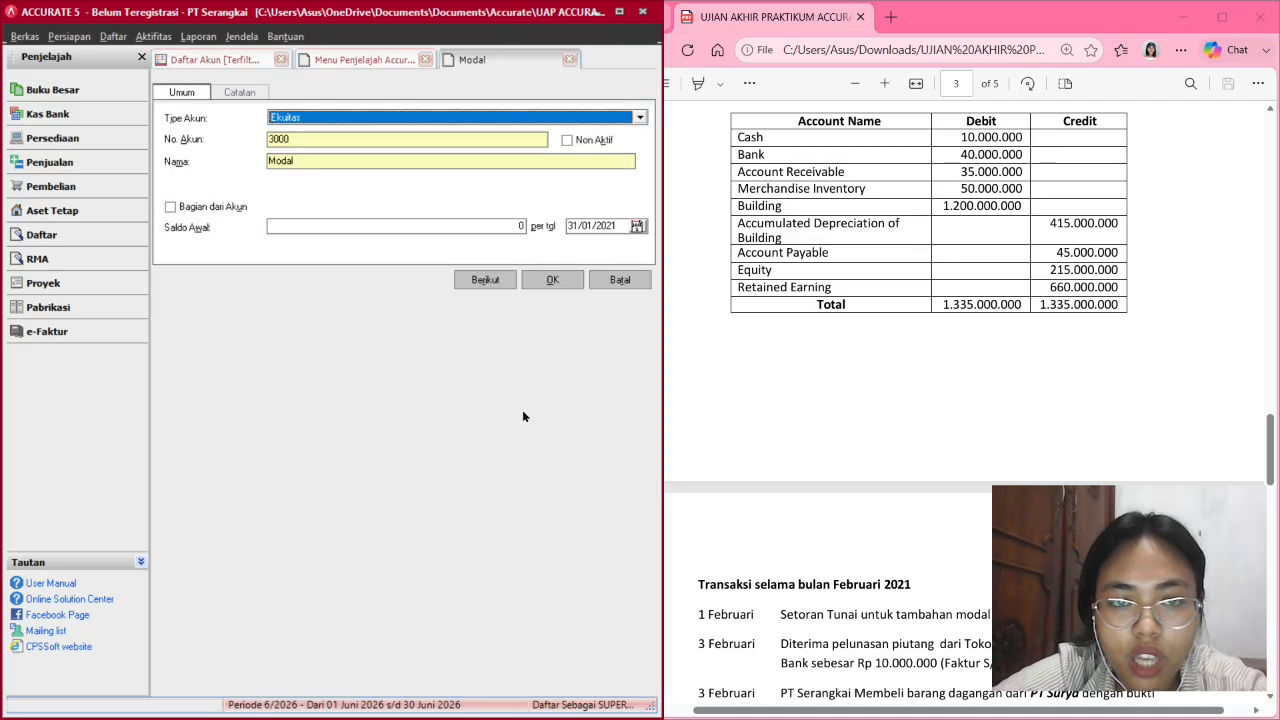
pyautogui.click(422, 227)
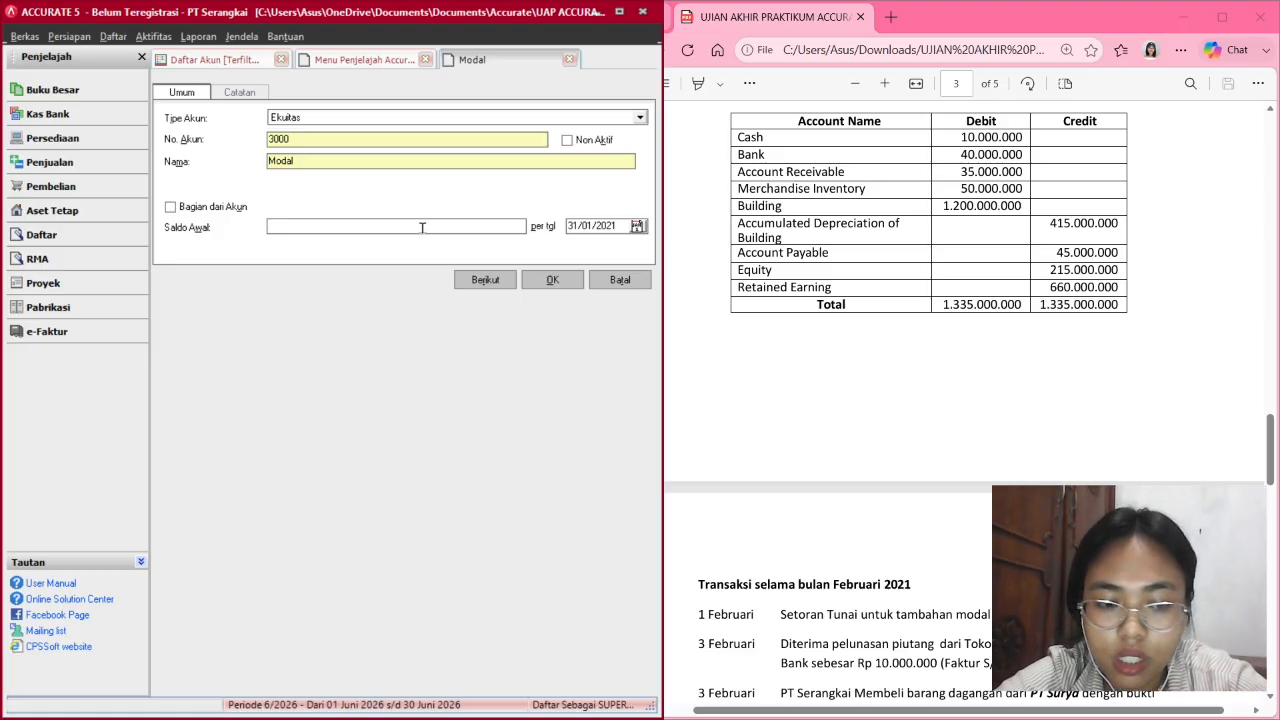
pyautogui.write('215,00')
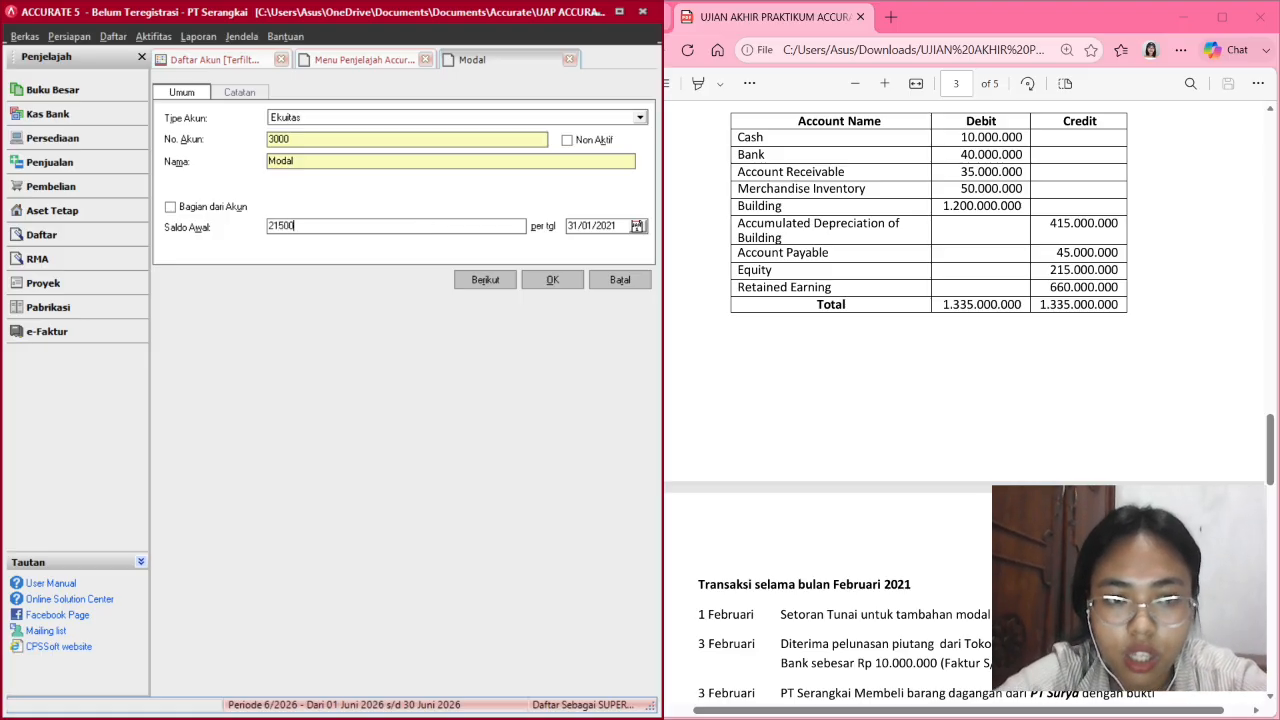
pyautogui.write('0,000')
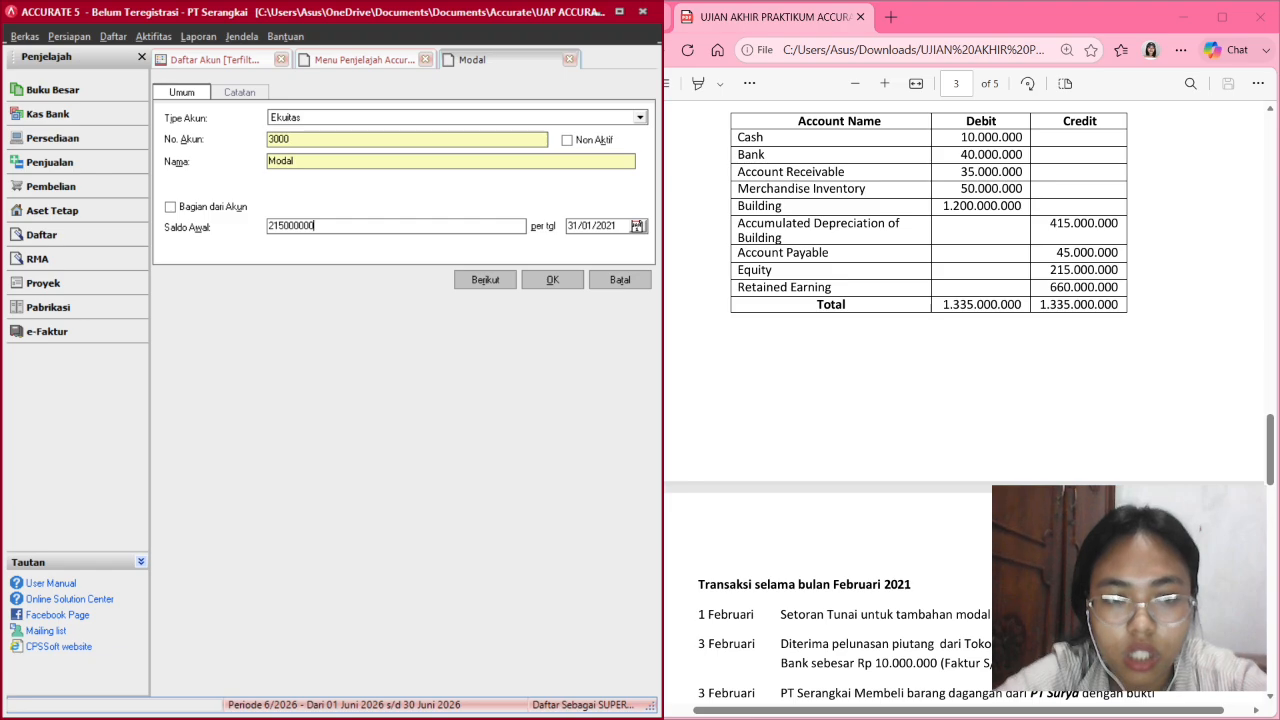
pyautogui.press('Tab')
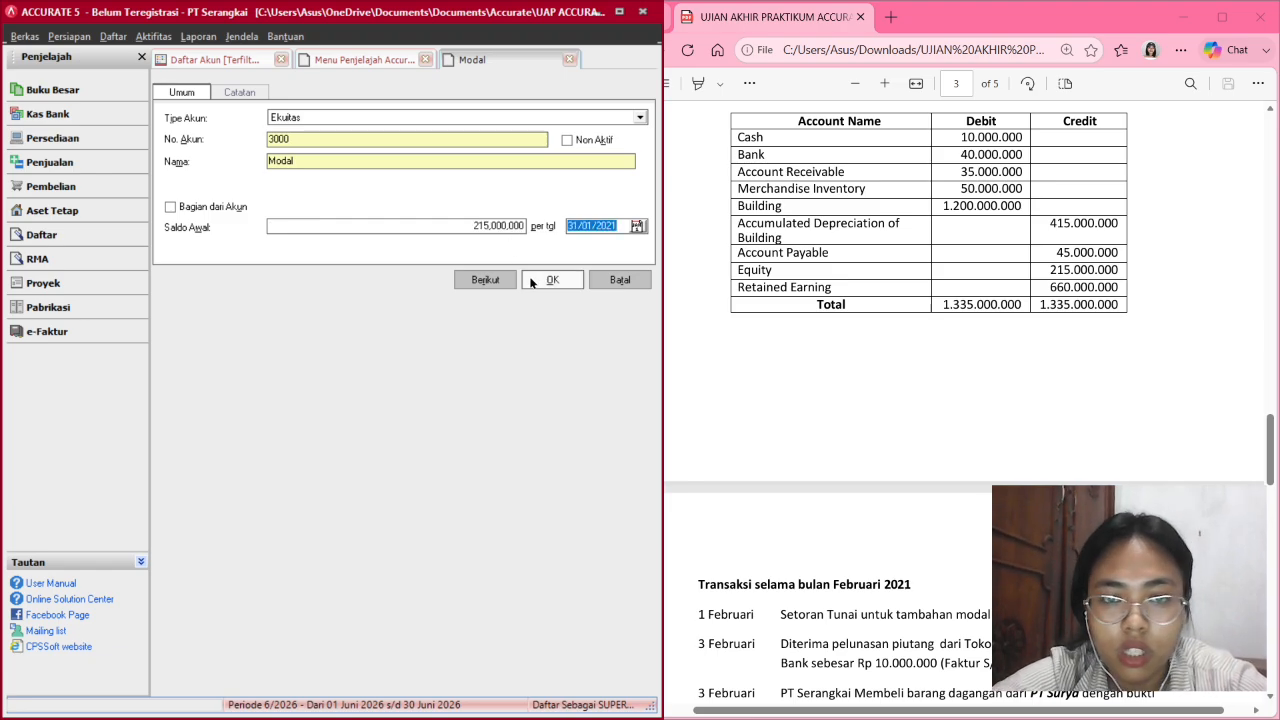
pyautogui.click(531, 281)
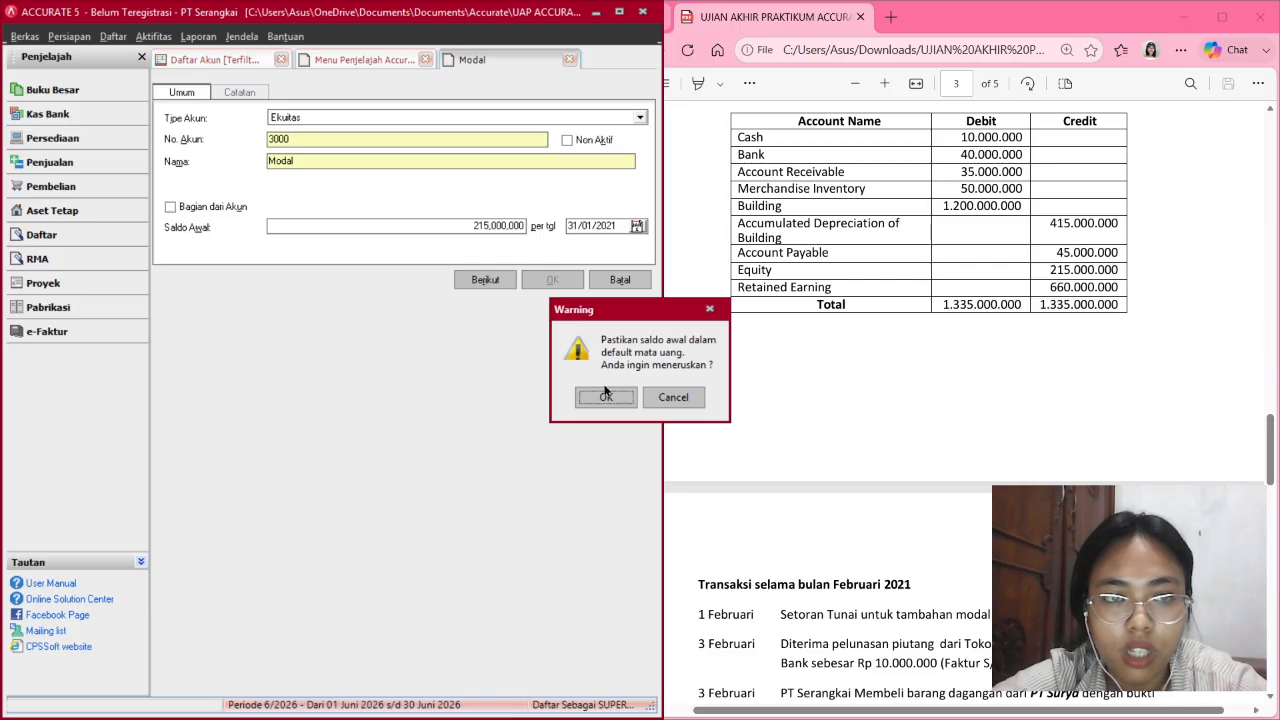
pyautogui.click(604, 395)
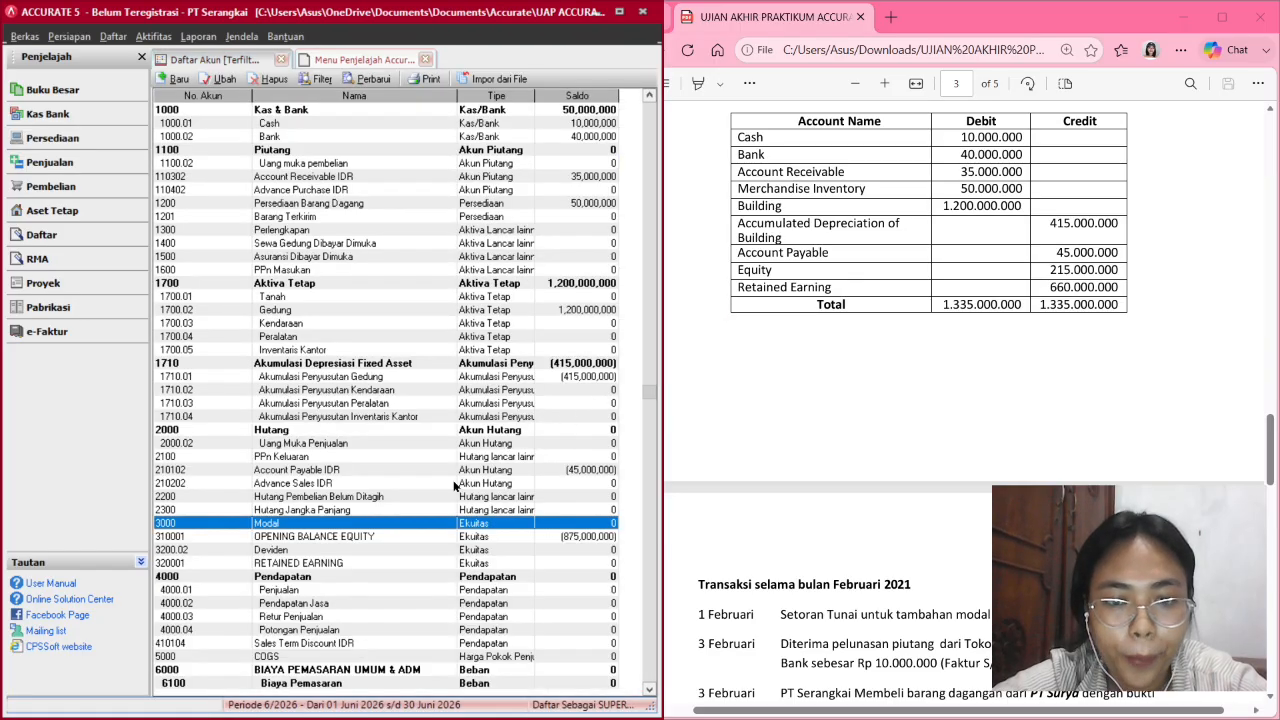
pyautogui.click(369, 79)
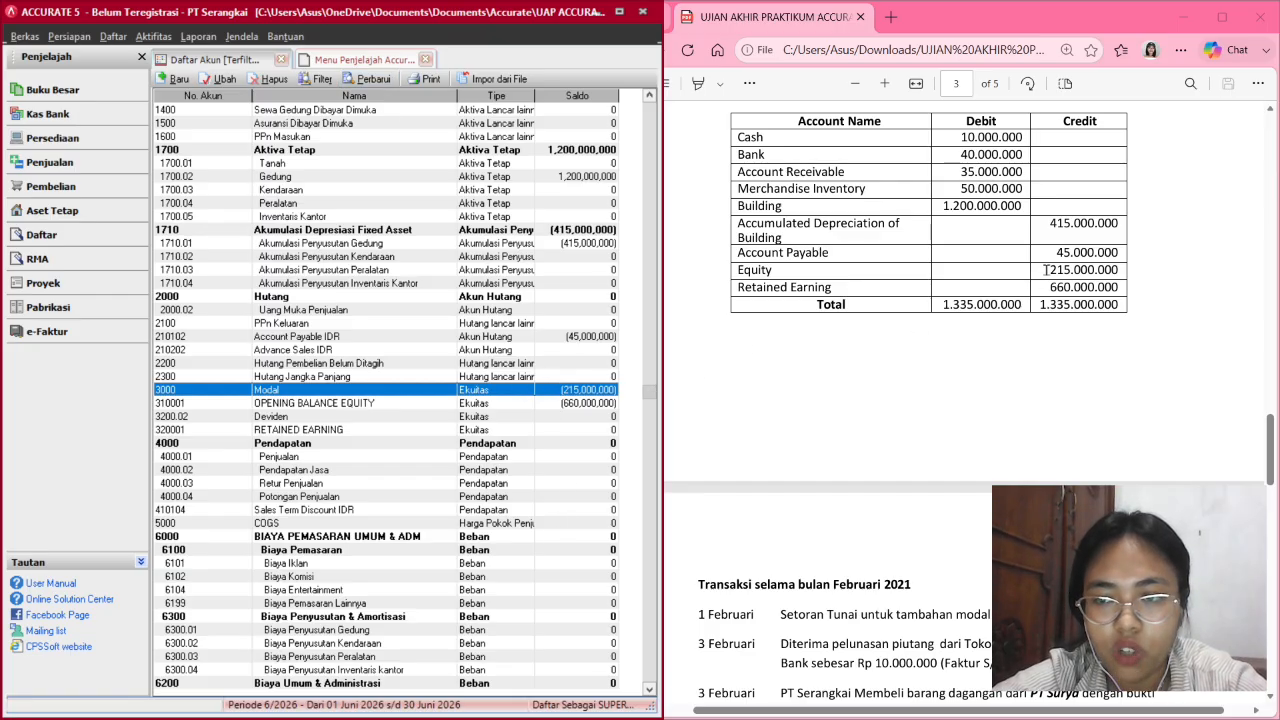
pyautogui.click(521, 431)
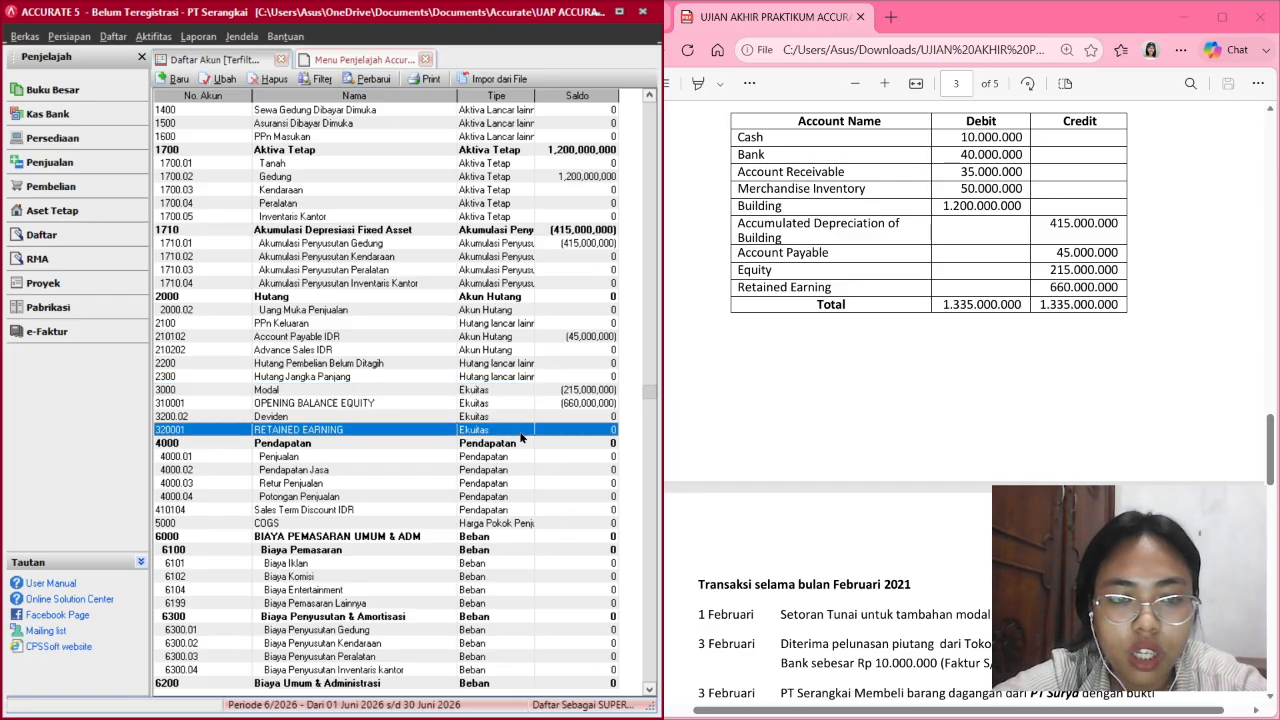
# Enter a 660,000,000 opening balance on RETAINED EARNING and save, accepting the warning.
pyautogui.doubleClick(466, 437)
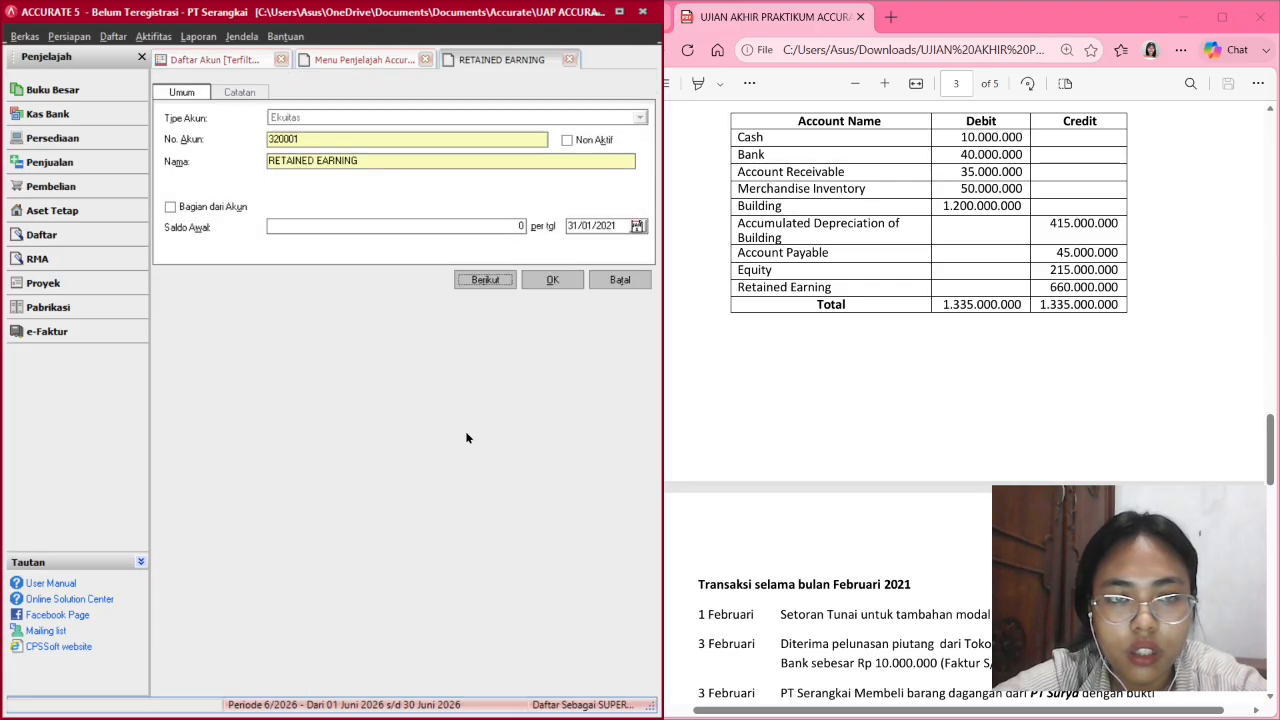
pyautogui.click(330, 227)
pyautogui.write('6')
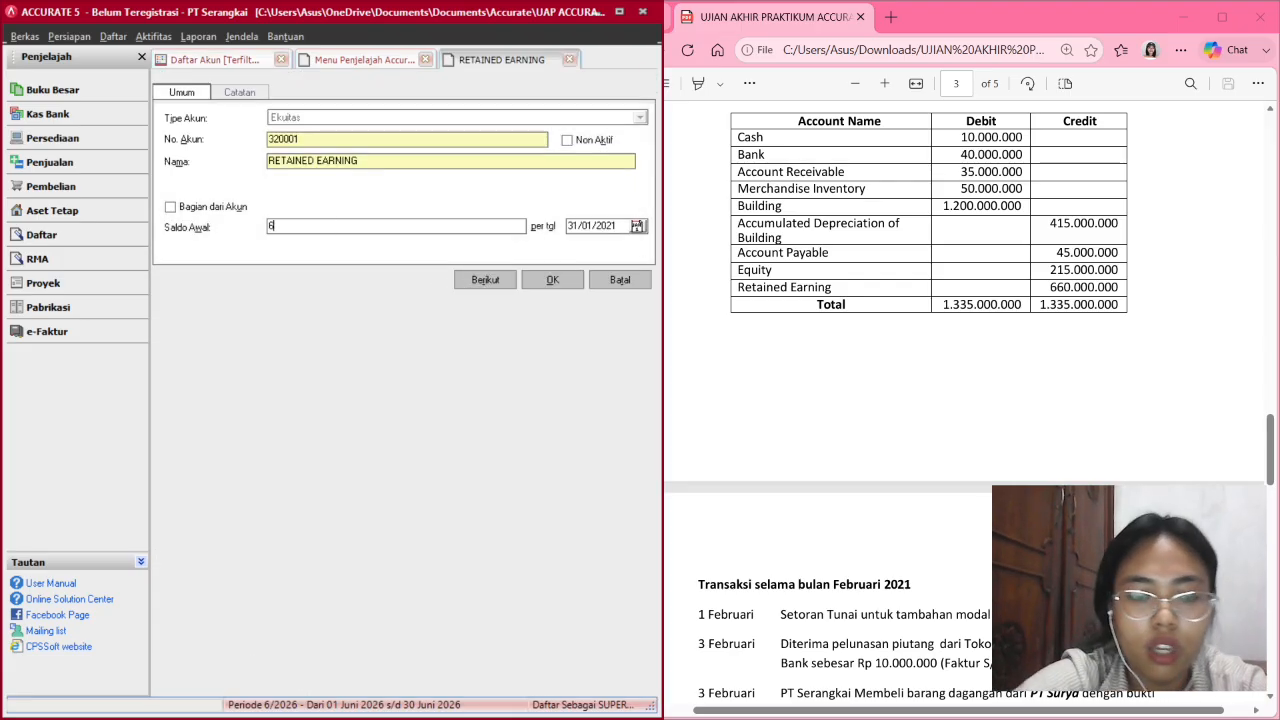
pyautogui.write('60')
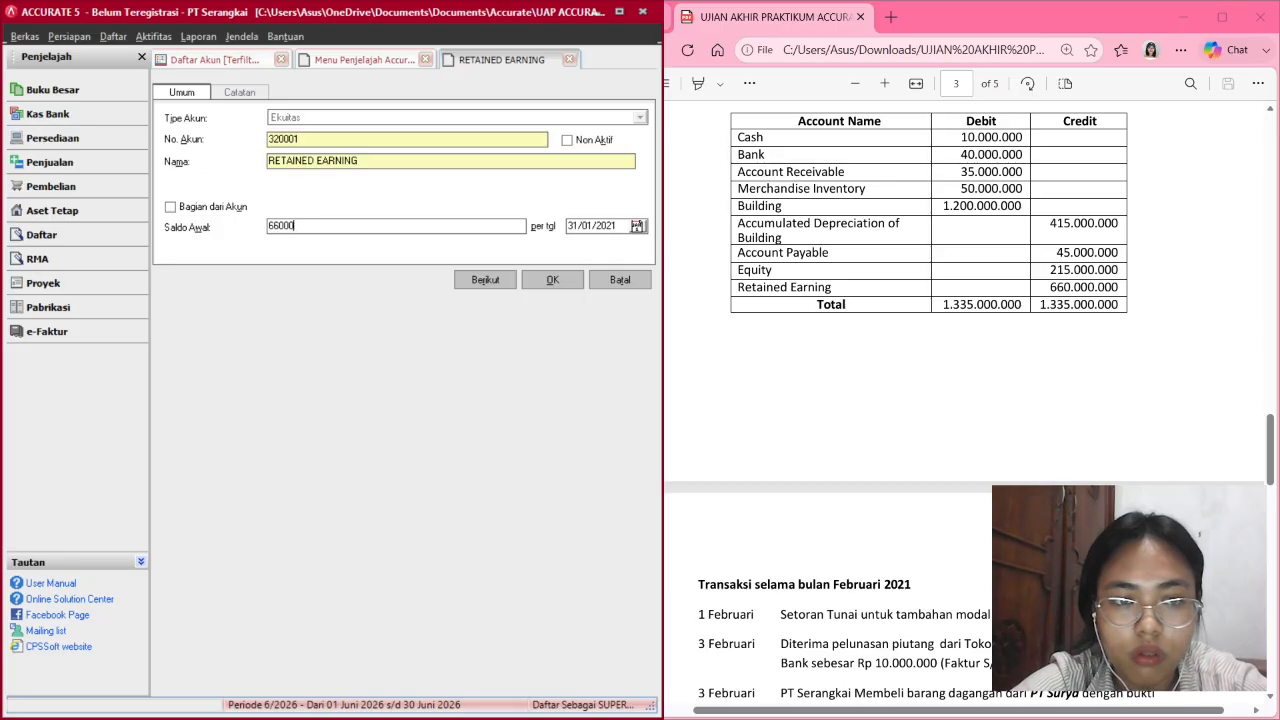
pyautogui.write(',000,000')
pyautogui.press('Tab')
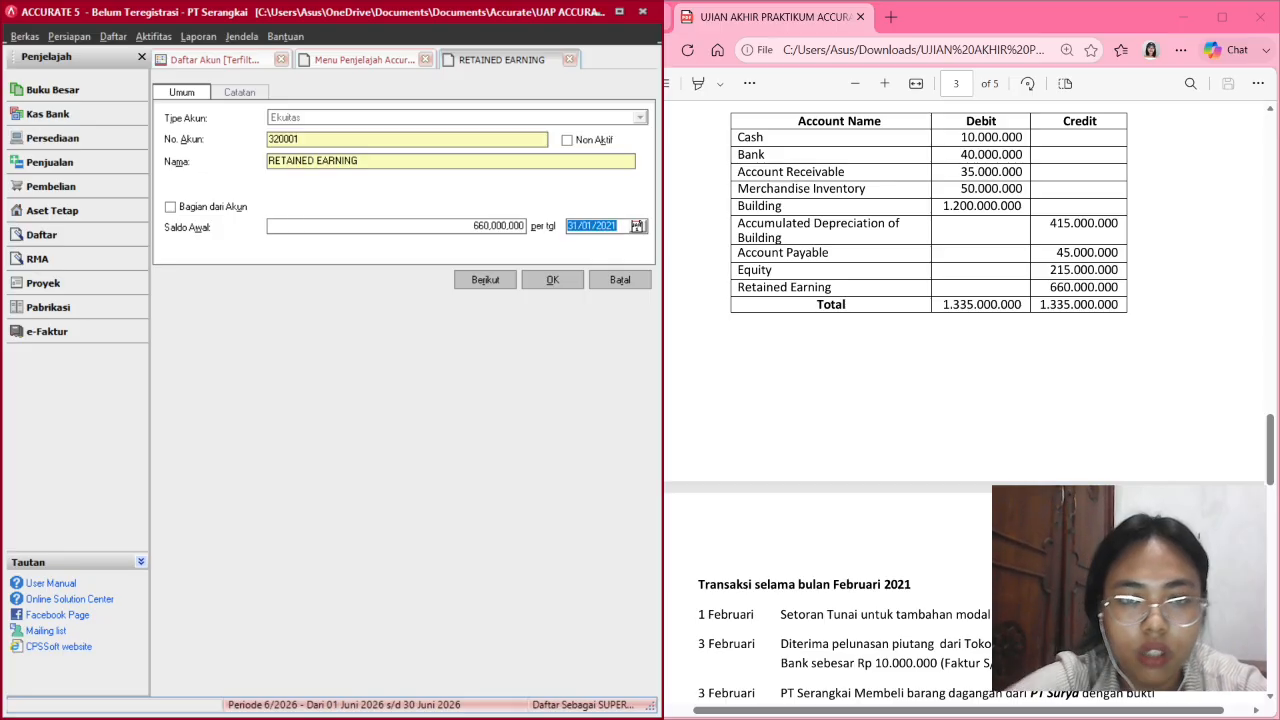
pyautogui.click(575, 279)
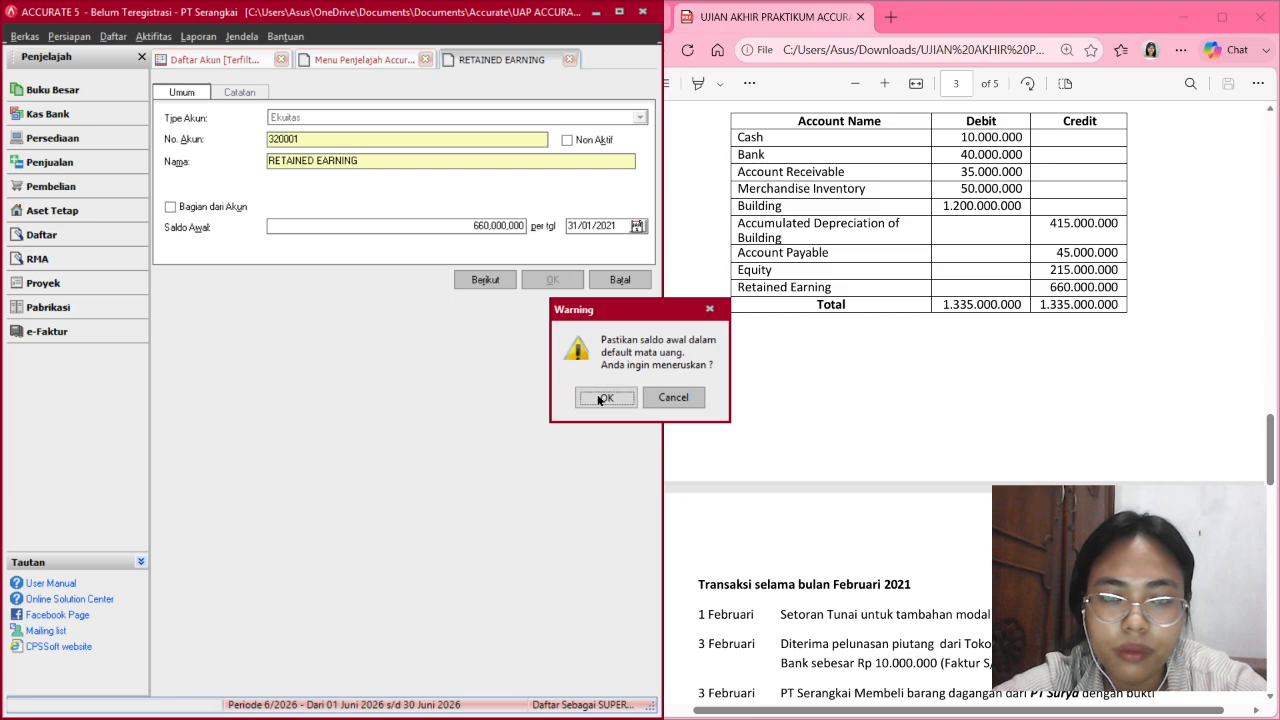
pyautogui.click(603, 397)
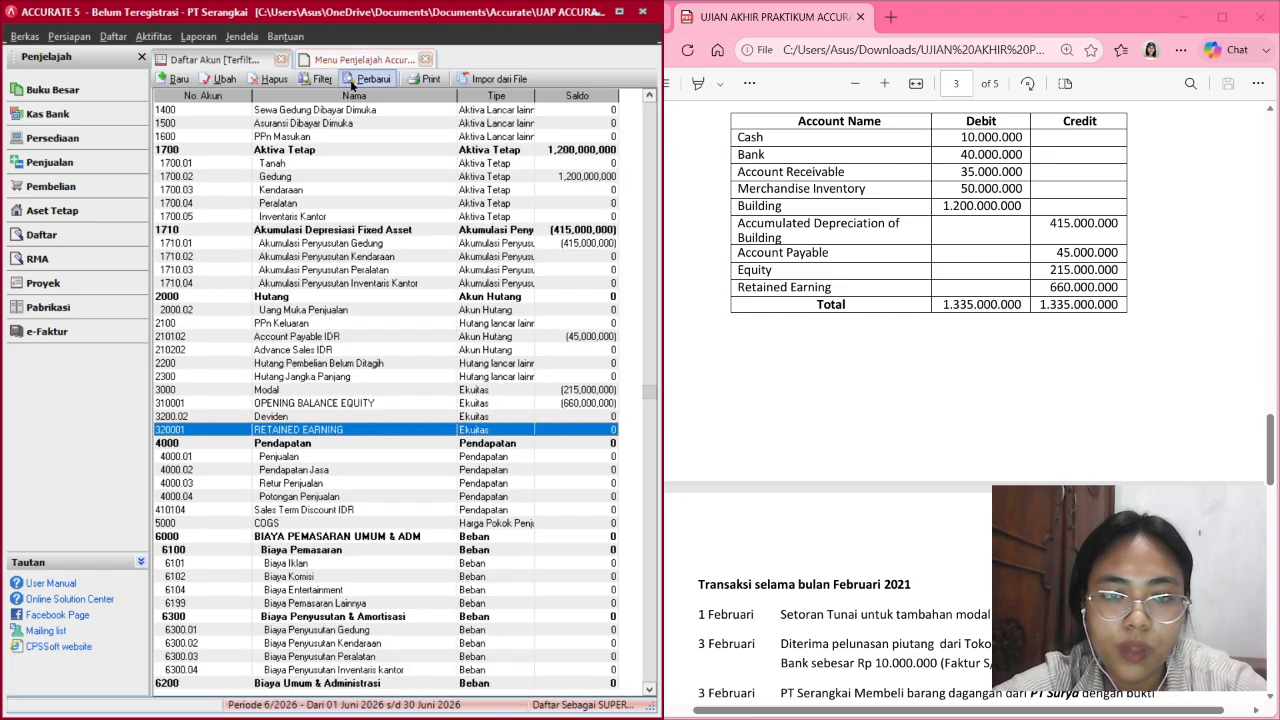
# Refresh the account list and check the Modal and Opening Balance Equity balances.
pyautogui.click(352, 84)
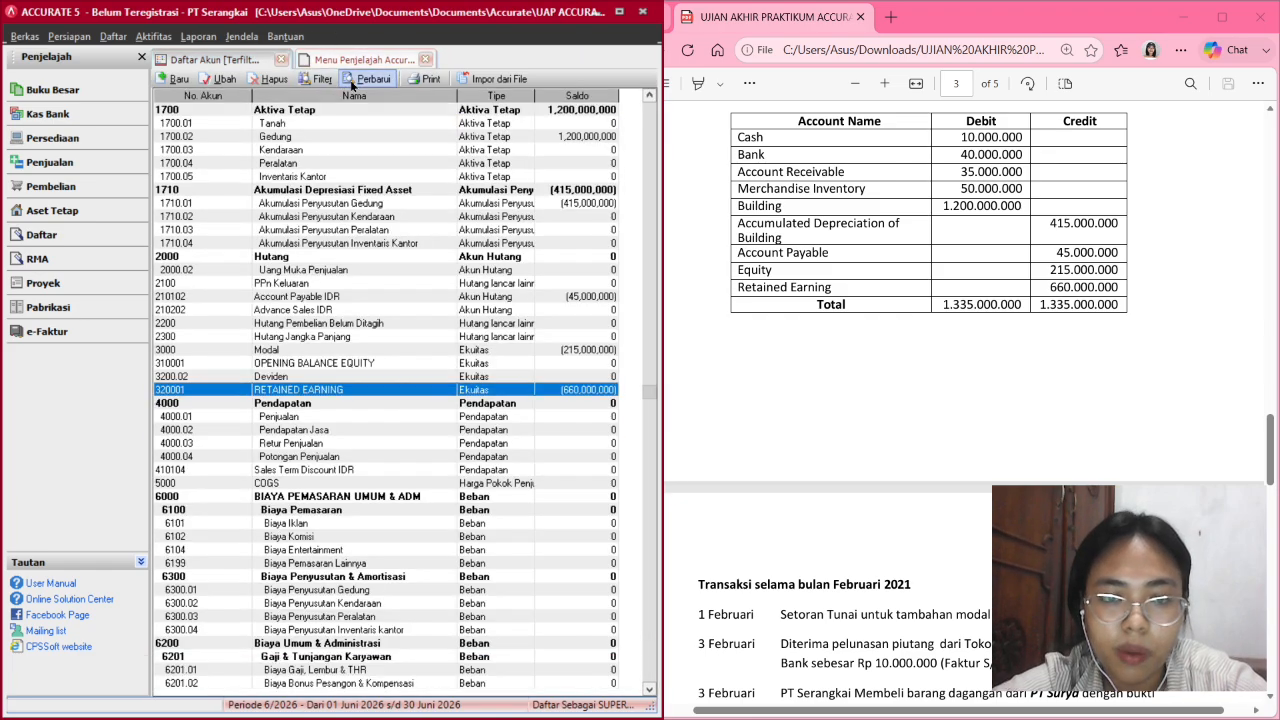
pyautogui.click(484, 353)
pyautogui.click(480, 366)
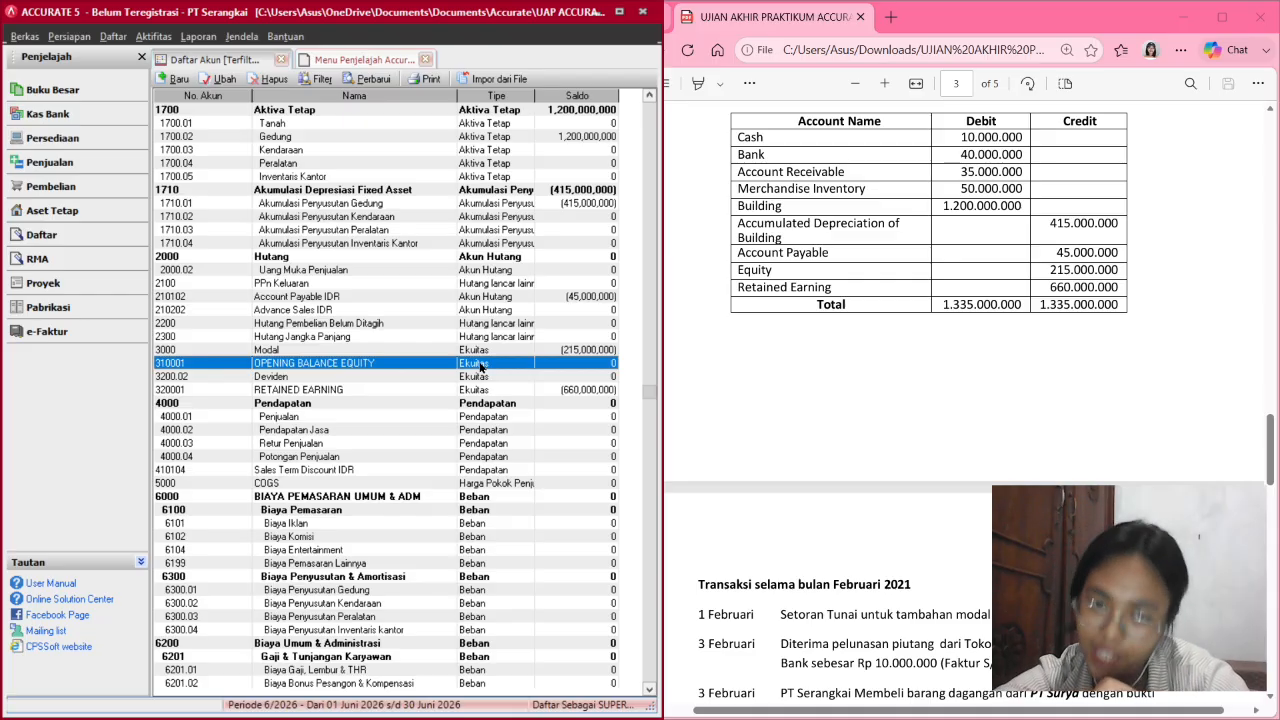
pyautogui.click(486, 355)
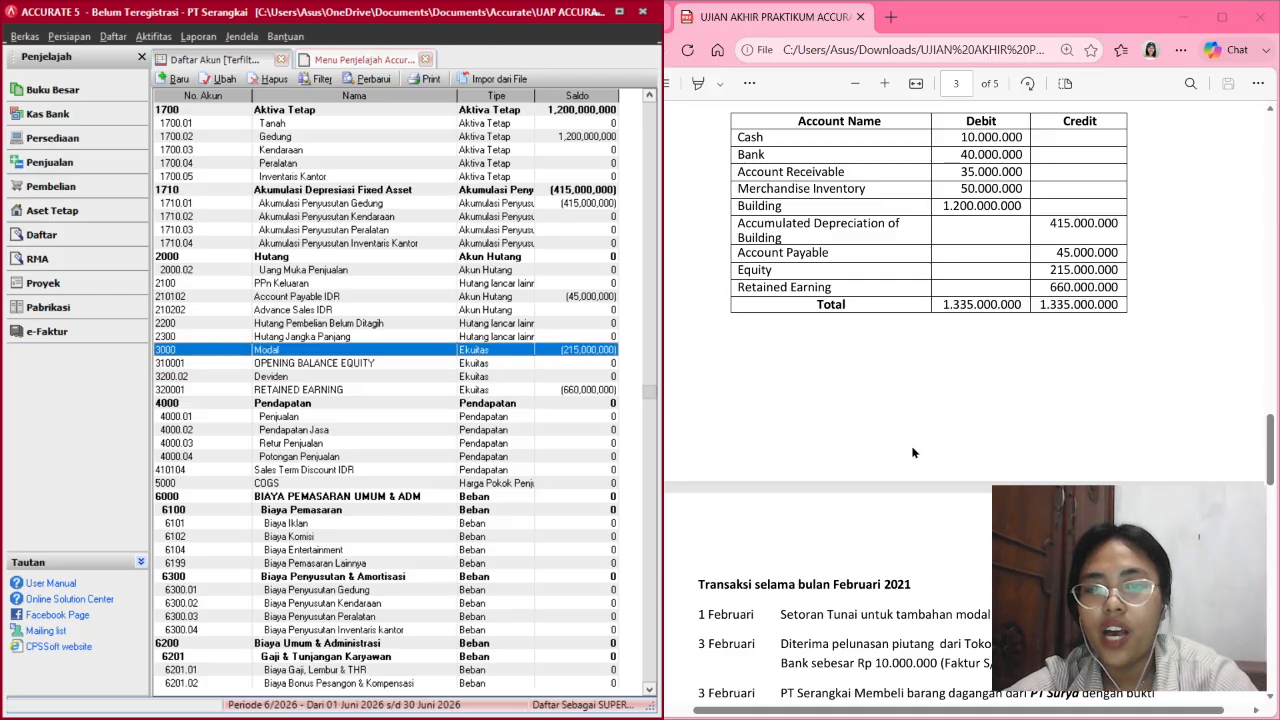
pyautogui.scroll(-3, 912, 452)
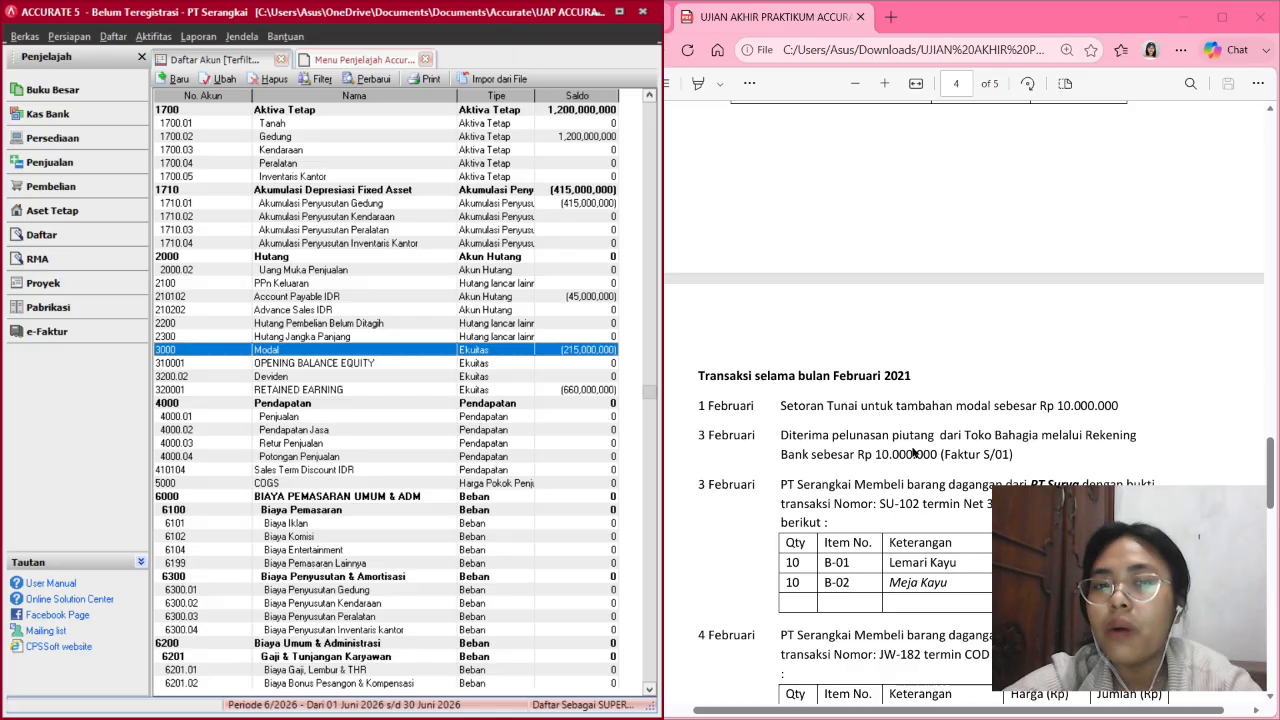
pyautogui.scroll(1, 912, 452)
pyautogui.scroll(-1, 912, 452)
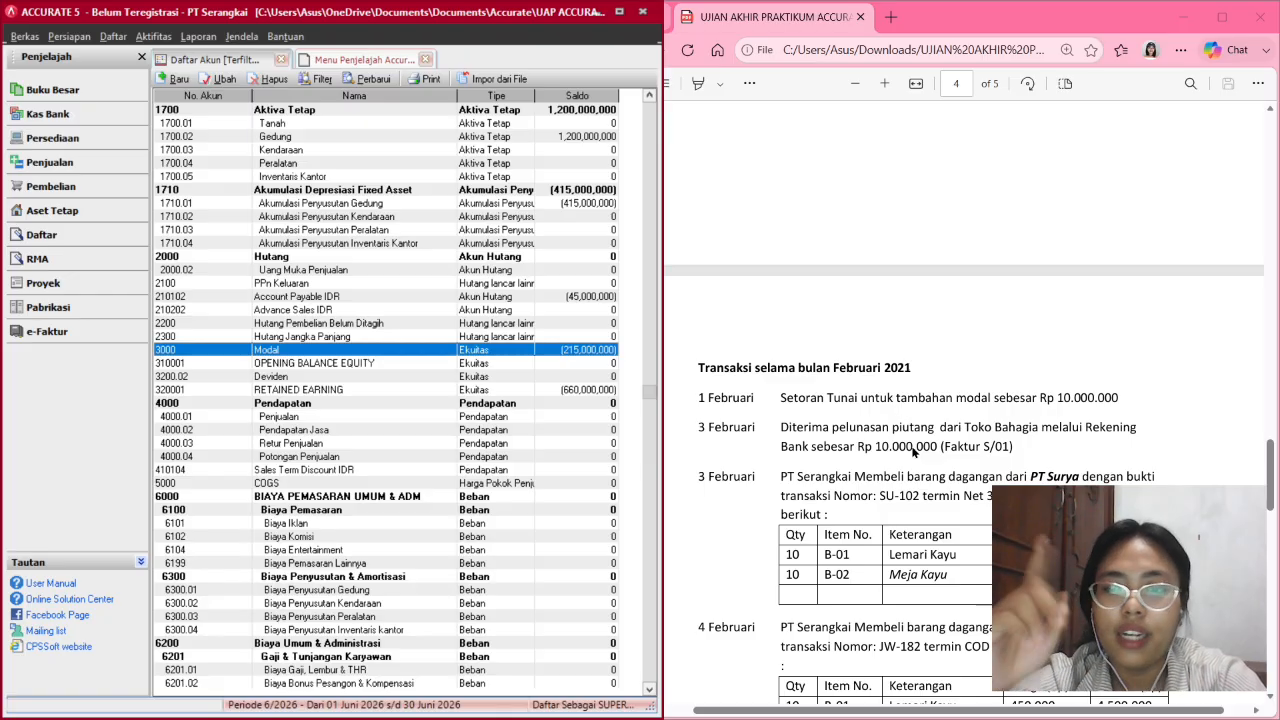
pyautogui.scroll(-5, 912, 452)
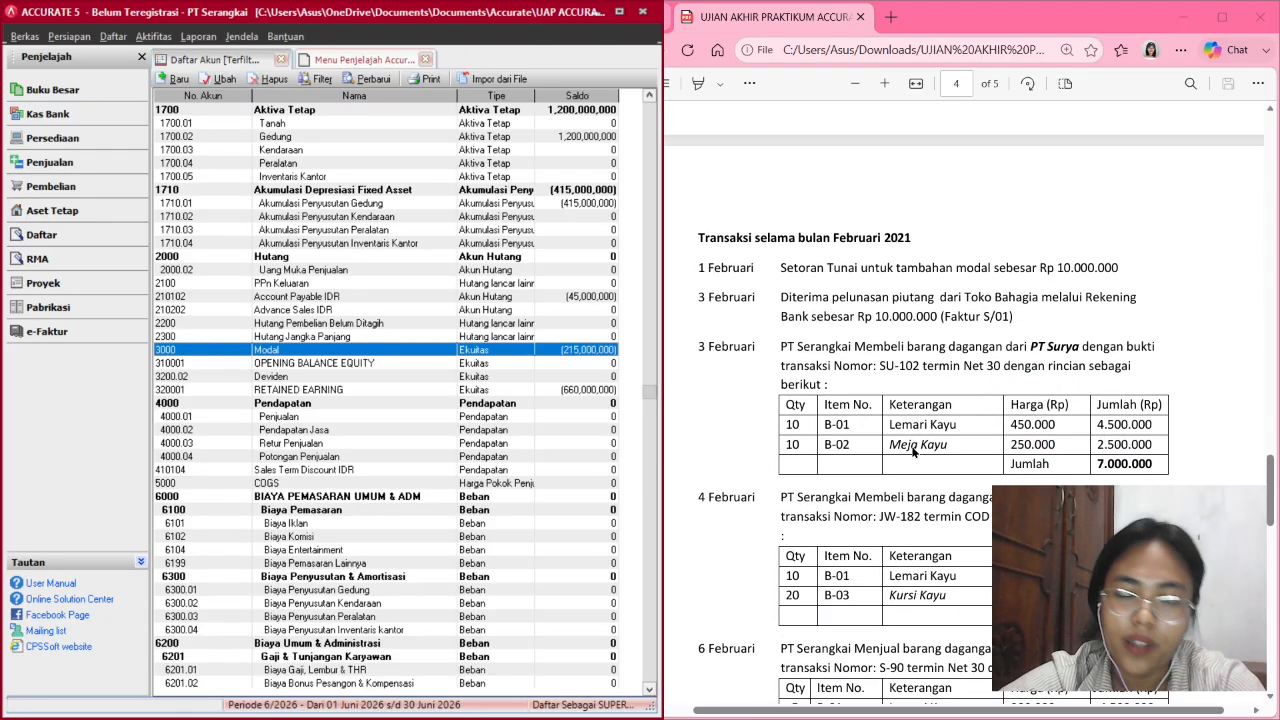
pyautogui.scroll(1, 912, 452)
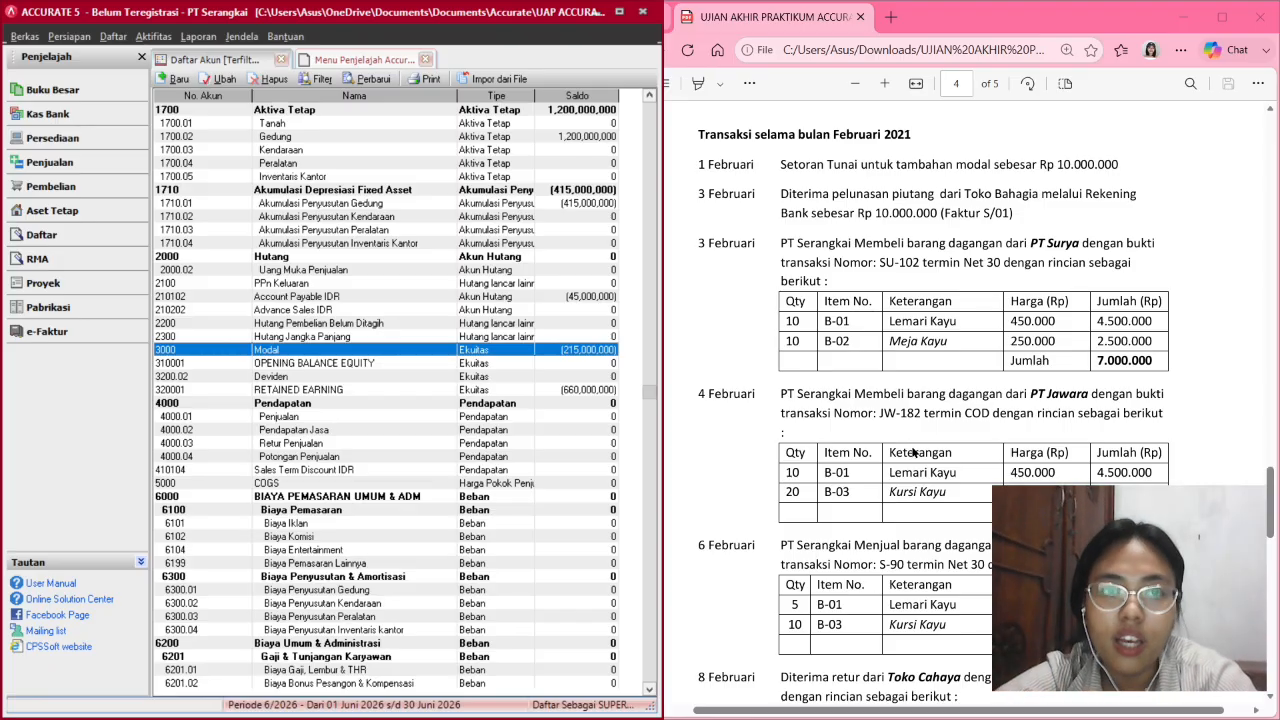
# Close the Menu Penjelajah tab and show the Buku Besar explorer menu.
pyautogui.click(426, 60)
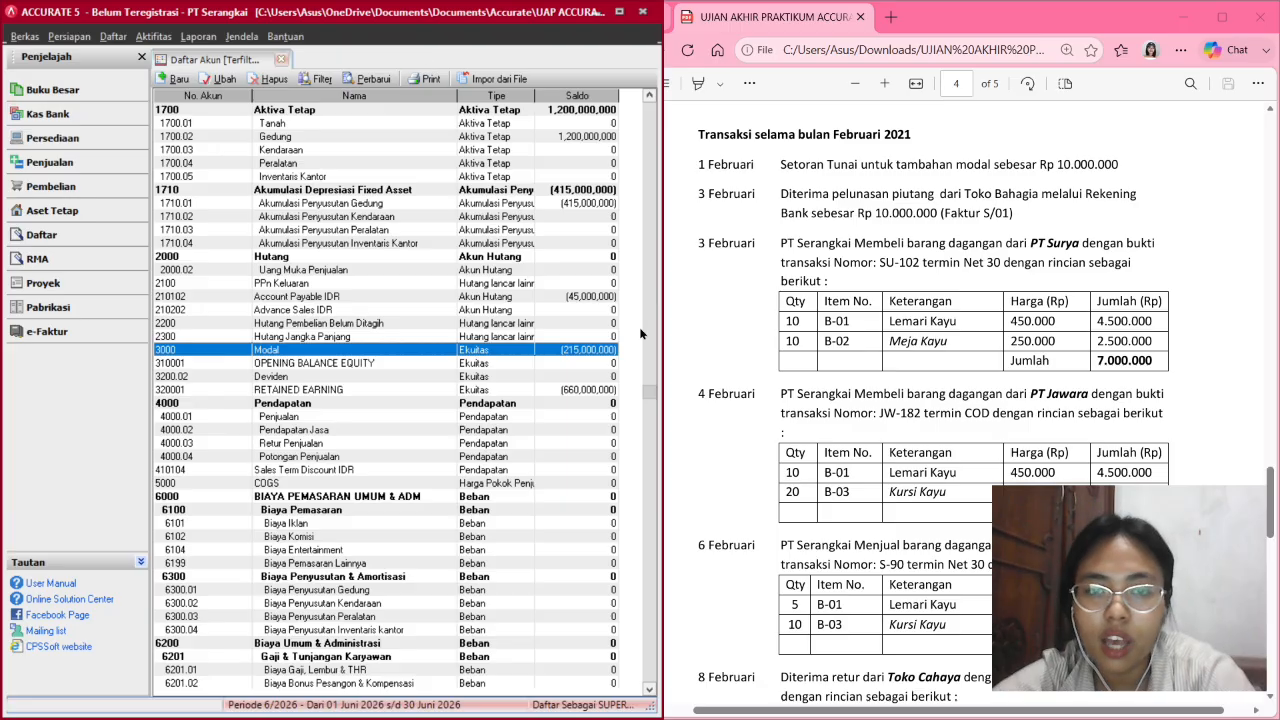
pyautogui.scroll(2, 916, 337)
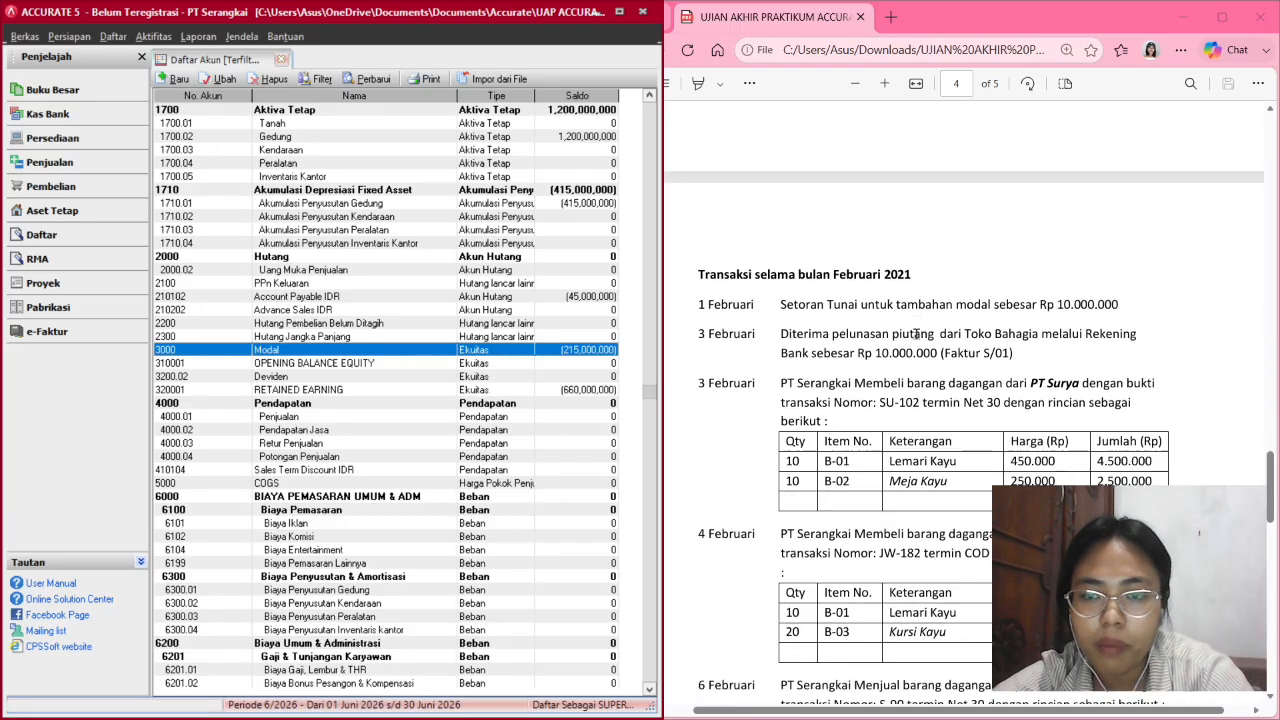
pyautogui.scroll(-2, 916, 337)
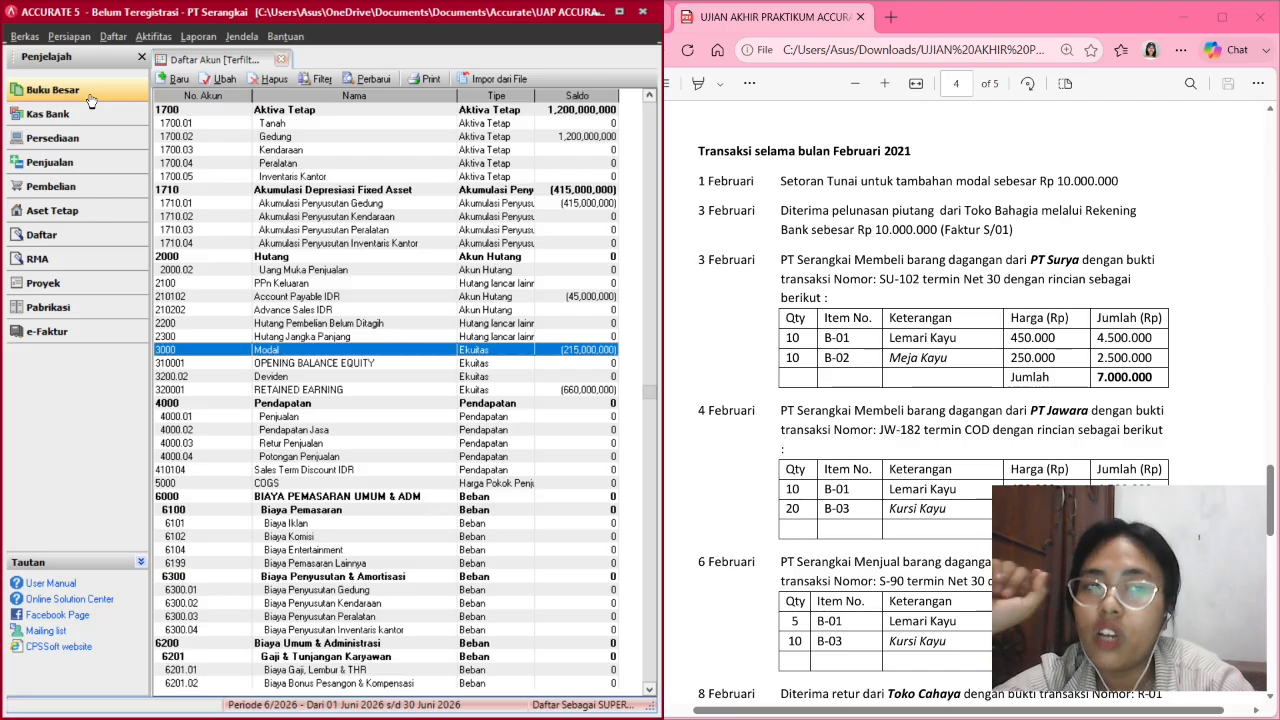
pyautogui.click(90, 100)
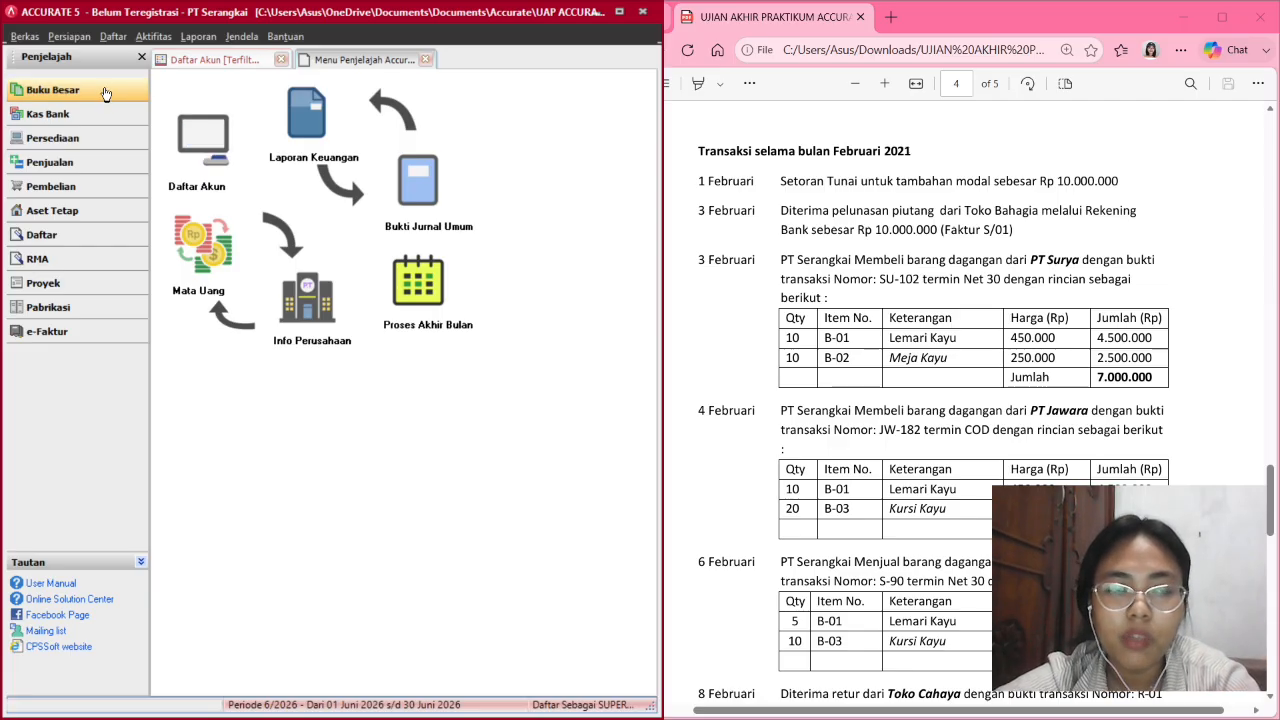
# Choose the Keseluruhan Jurnal report under Laporan Keuangan > Buku Besar.
pyautogui.click(300, 150)
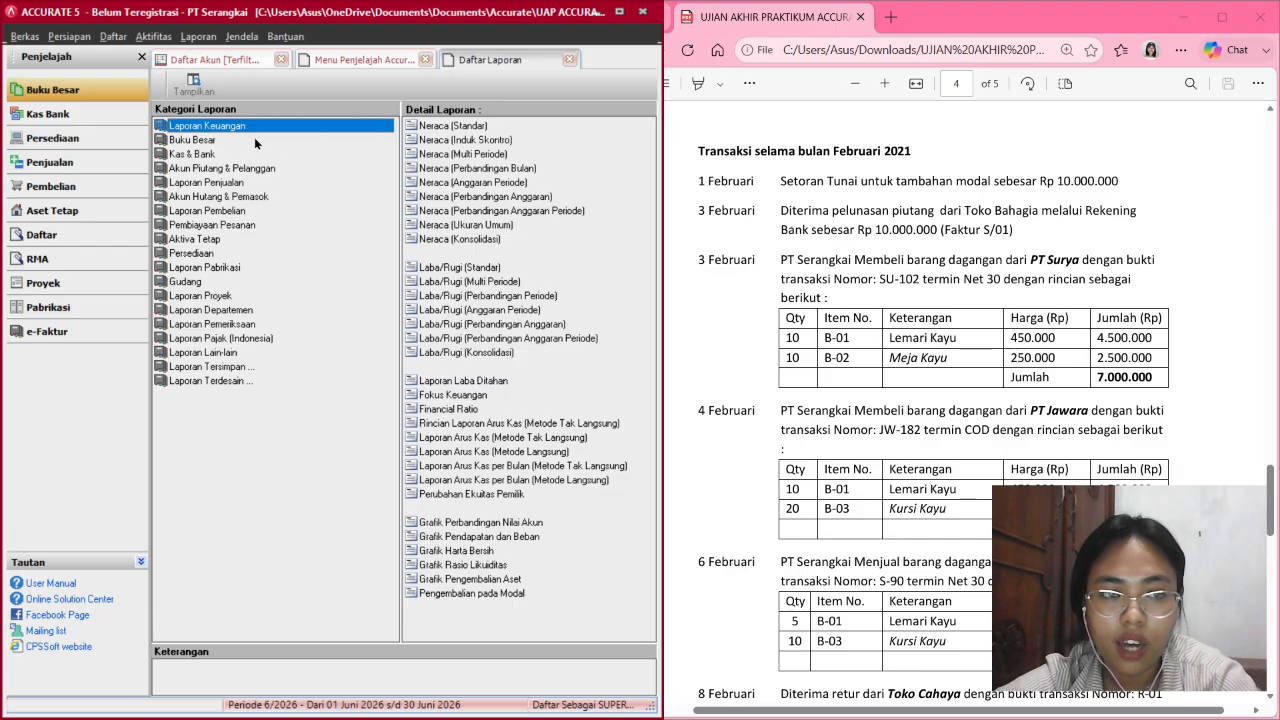
pyautogui.click(238, 143)
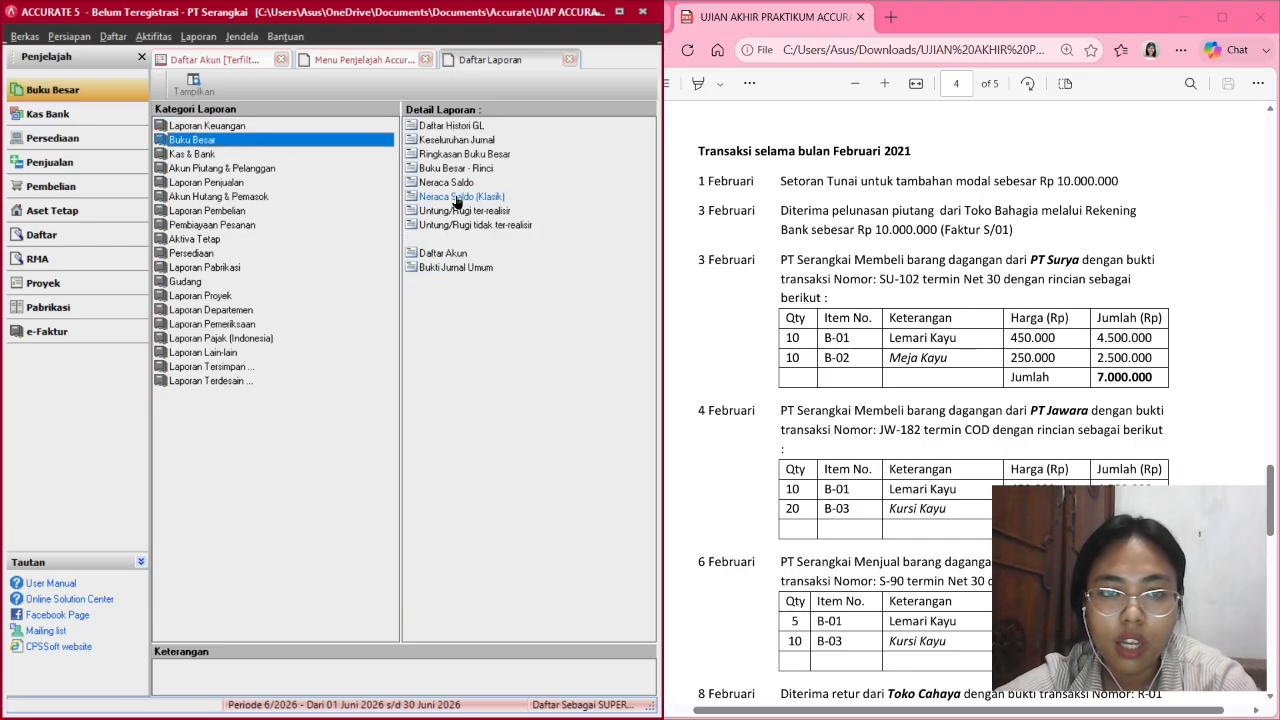
pyautogui.click(456, 140)
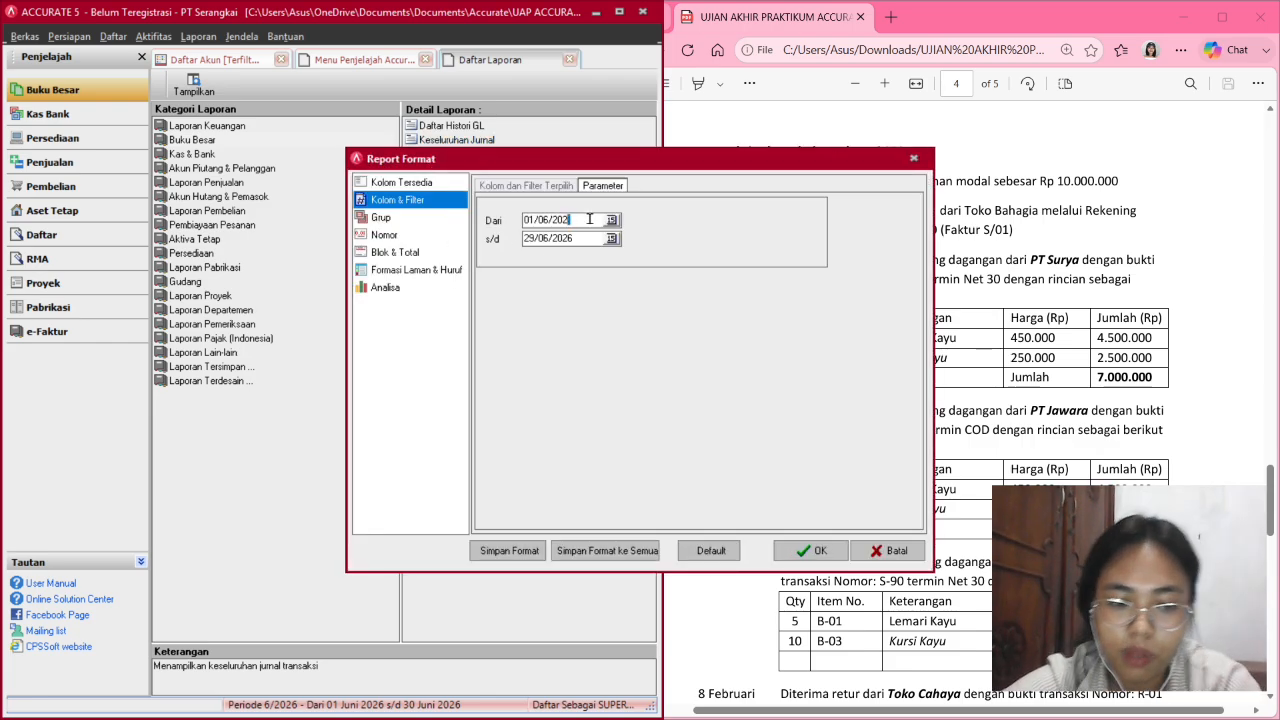
# Set the report period from 01/02/2021 to 28/02/2021 and confirm.
pyautogui.write('1')
pyautogui.press('Left')
pyautogui.press('Left')
pyautogui.press('Left')
pyautogui.press('Left')
pyautogui.press('Left')
pyautogui.press('Left')
pyautogui.press('Left')
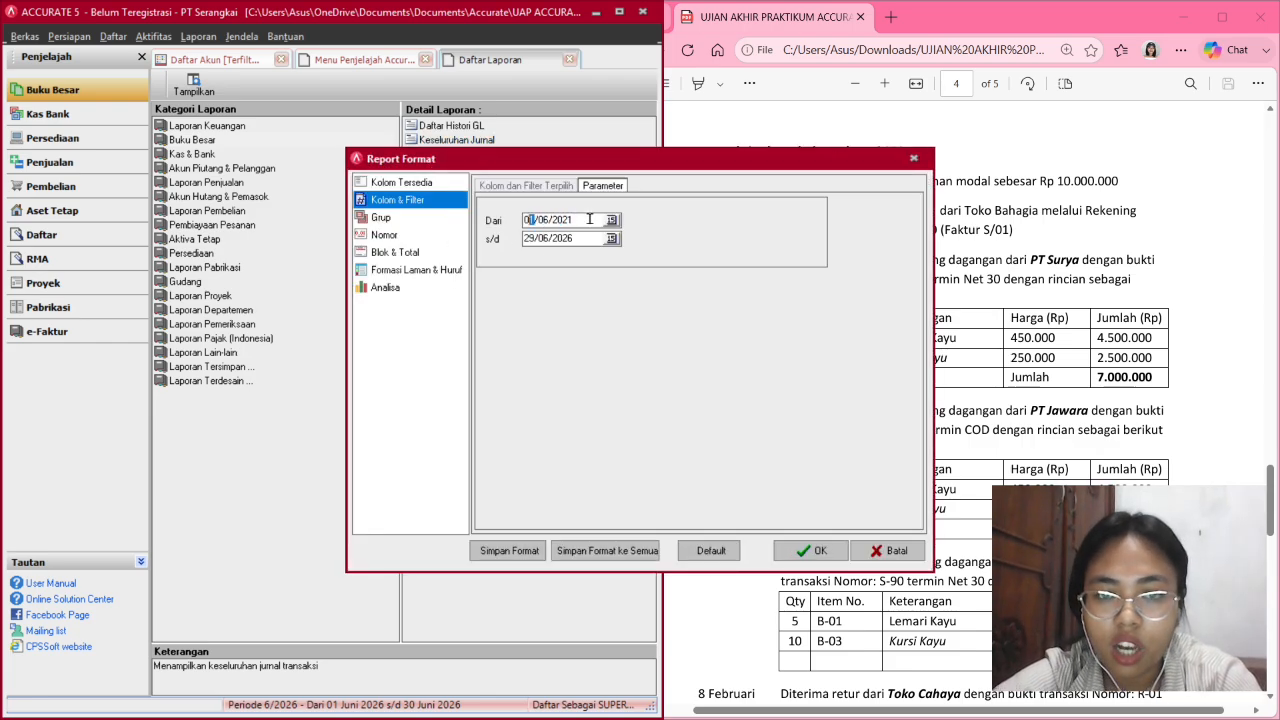
pyautogui.write('1/2')
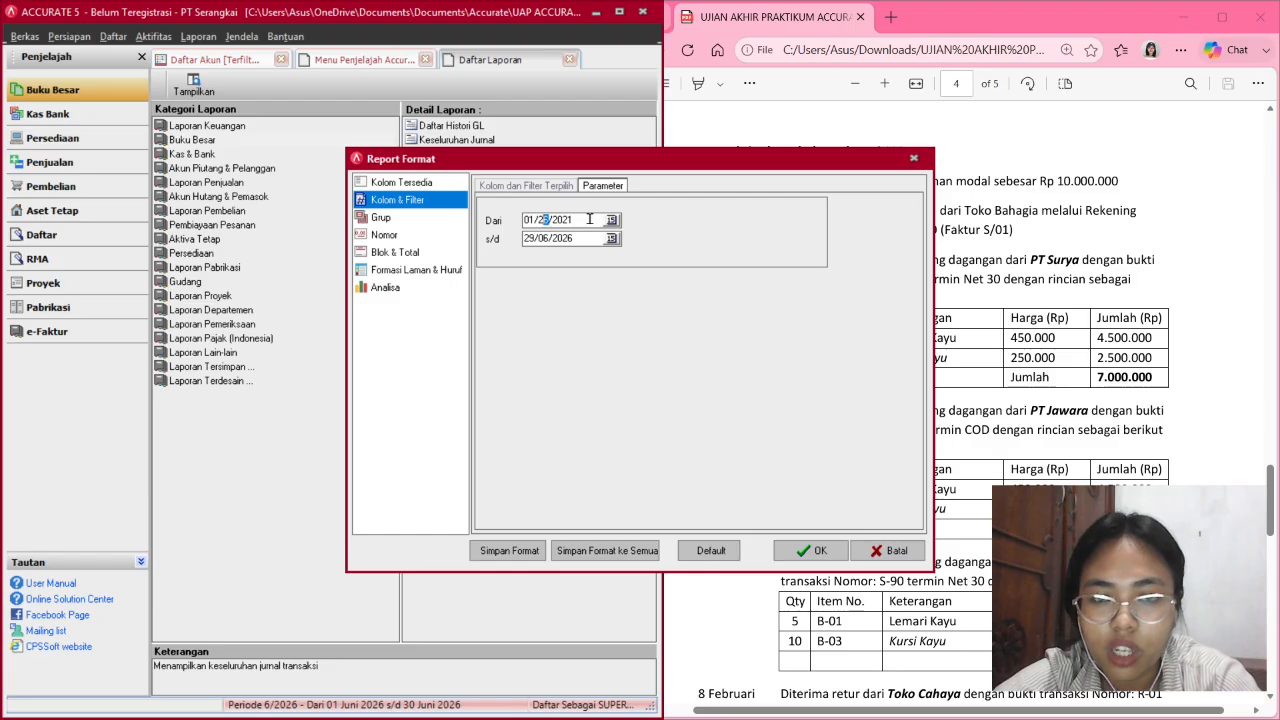
pyautogui.write('0')
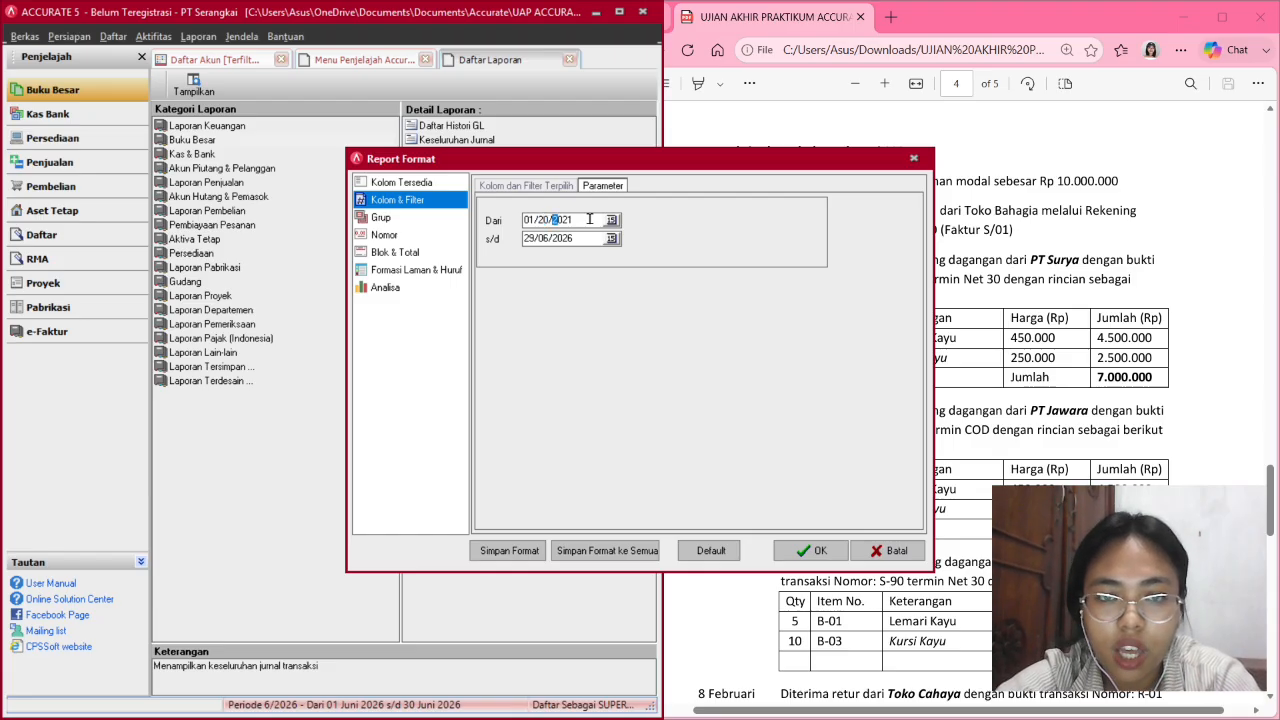
pyautogui.press('Left')
pyautogui.press('Left')
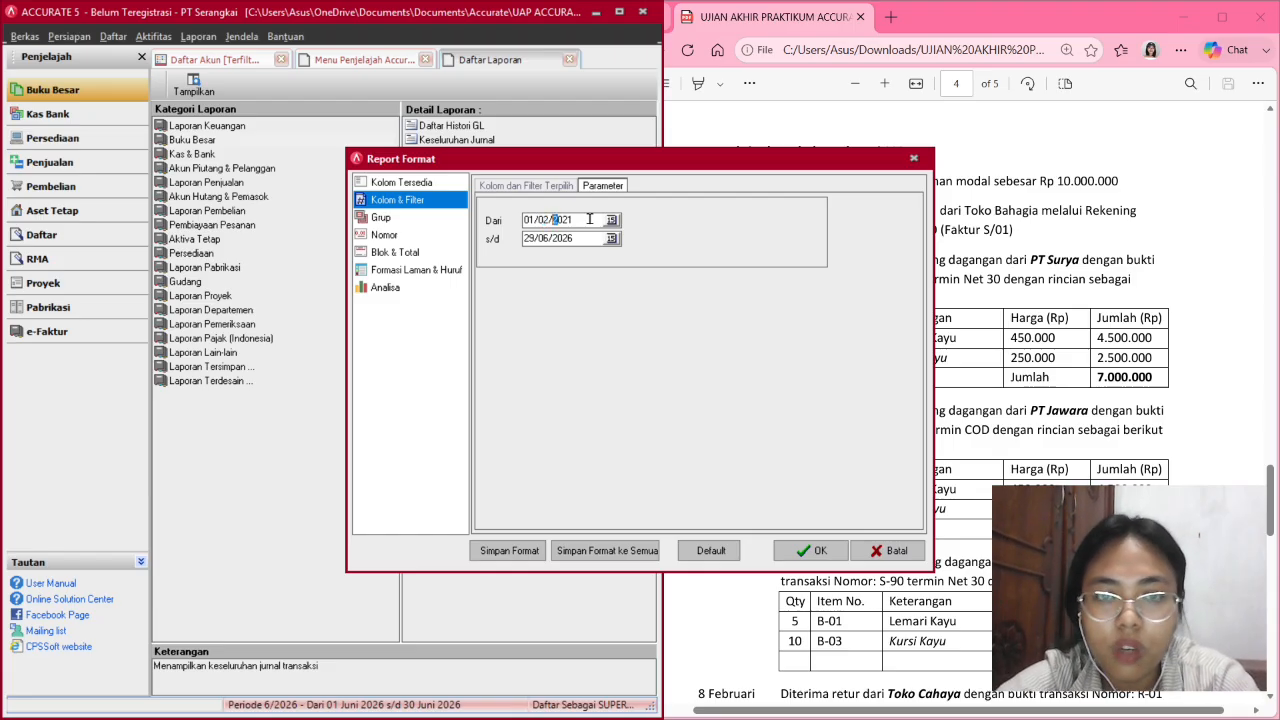
pyautogui.click(535, 238)
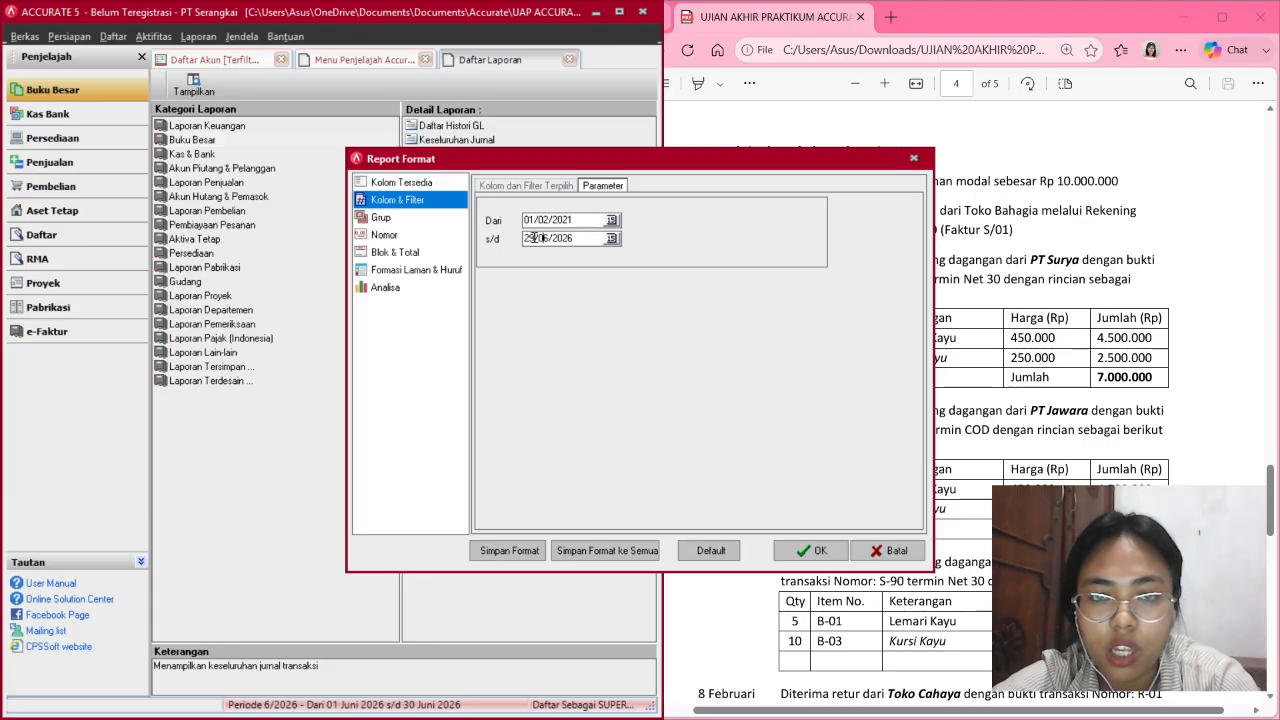
pyautogui.press('Left')
pyautogui.press('Left')
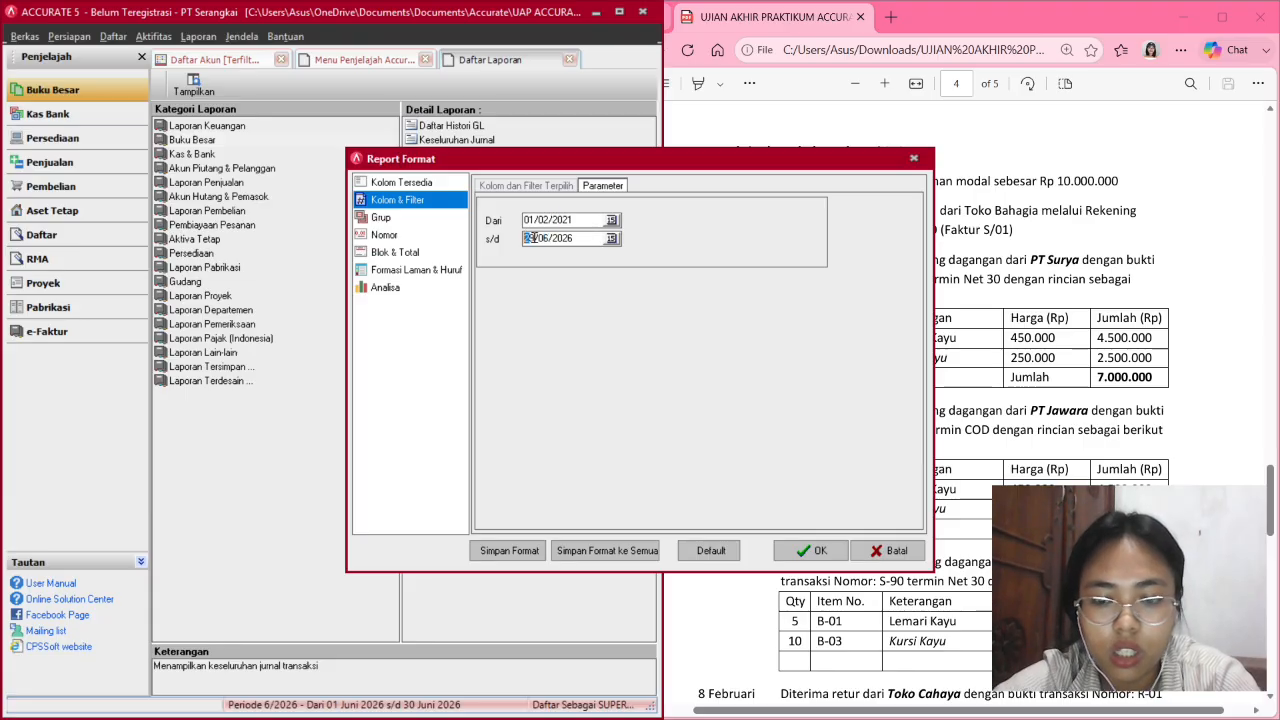
pyautogui.write('2802')
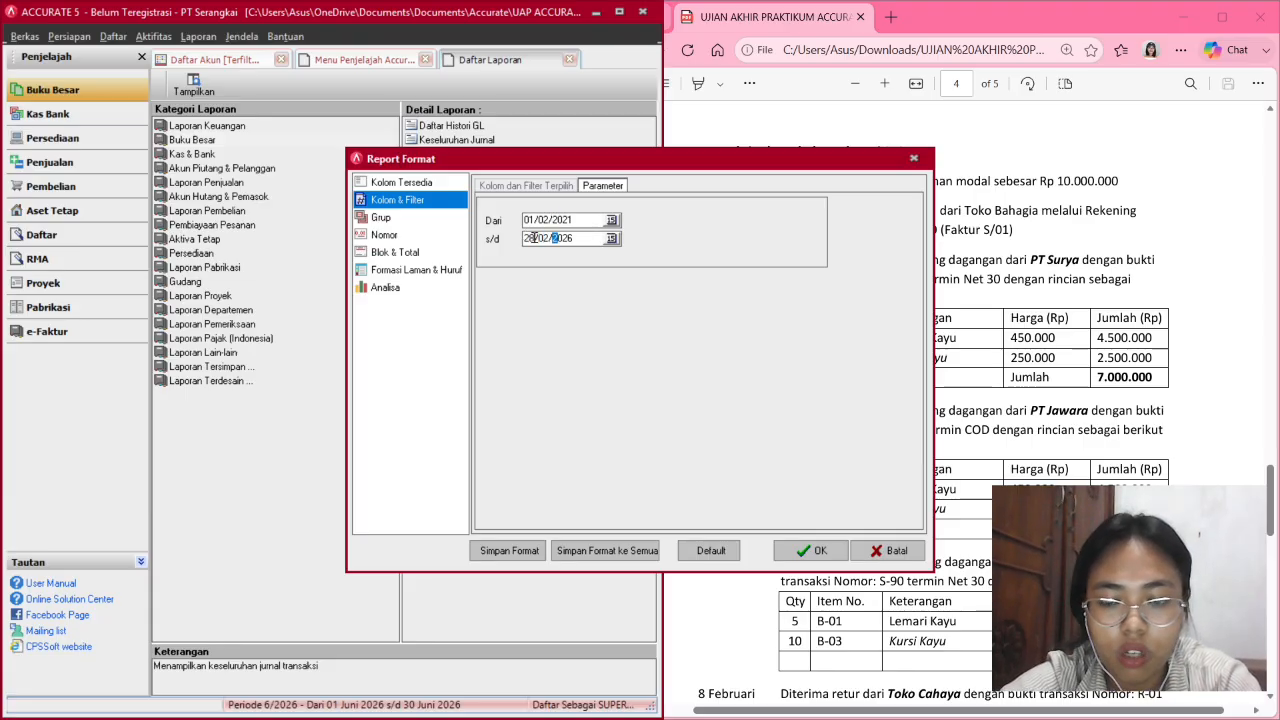
pyautogui.click(613, 221)
pyautogui.click(613, 221)
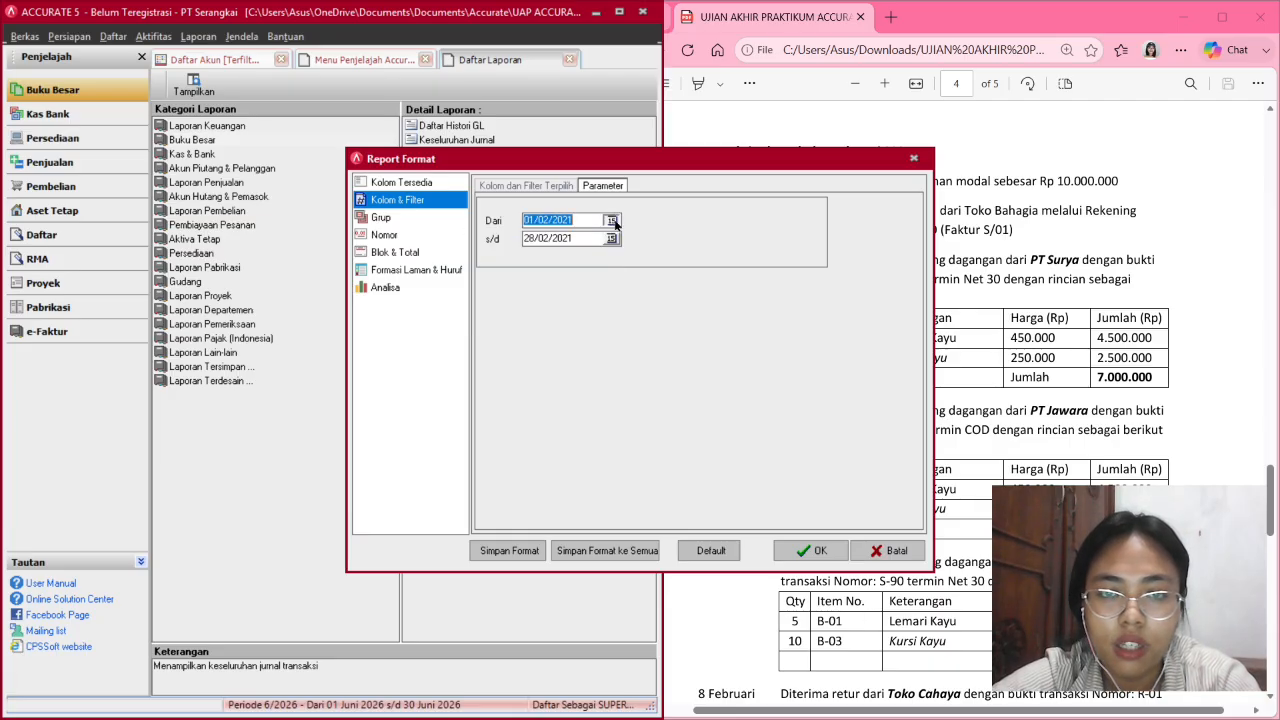
pyautogui.click(612, 239)
pyautogui.click(612, 239)
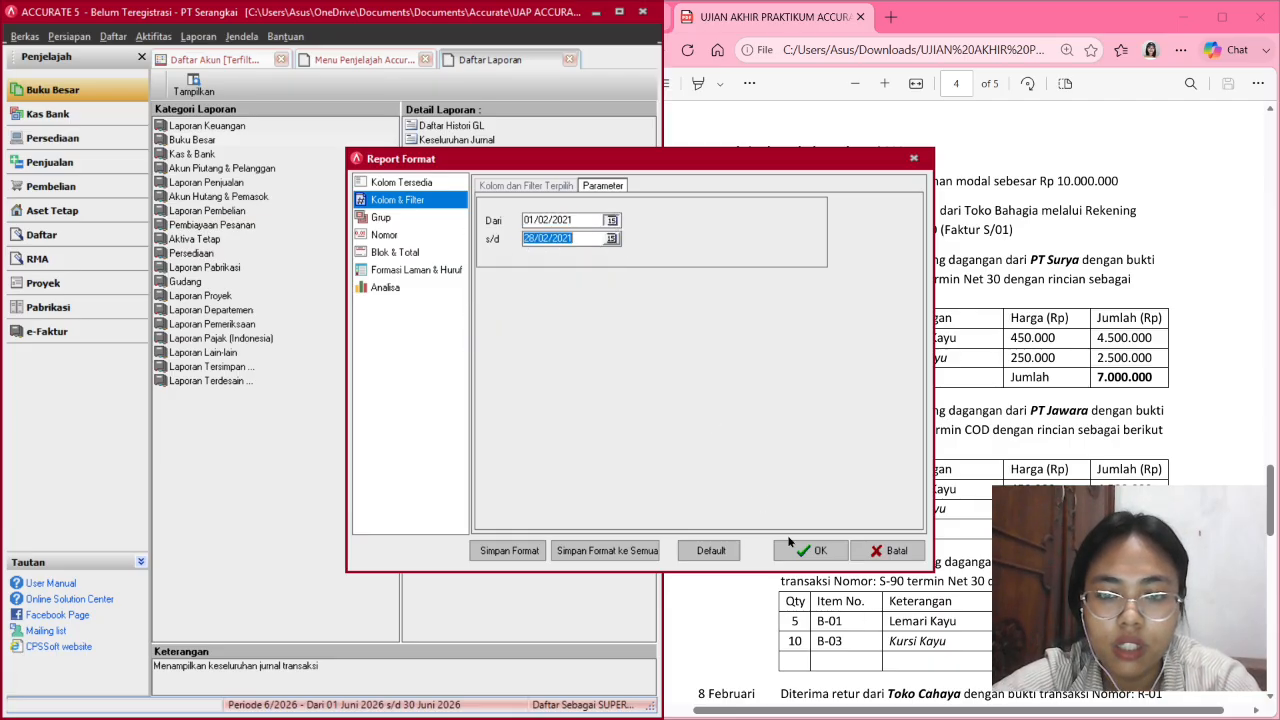
pyautogui.click(805, 550)
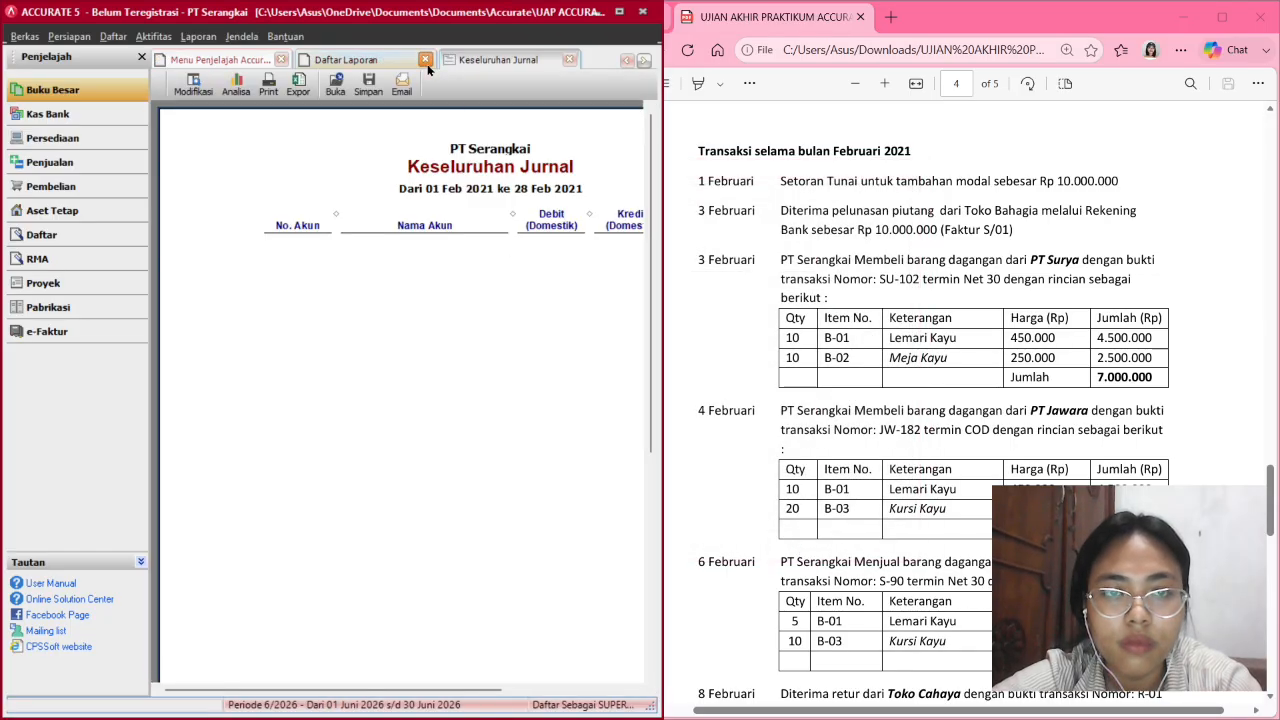
pyautogui.click(426, 60)
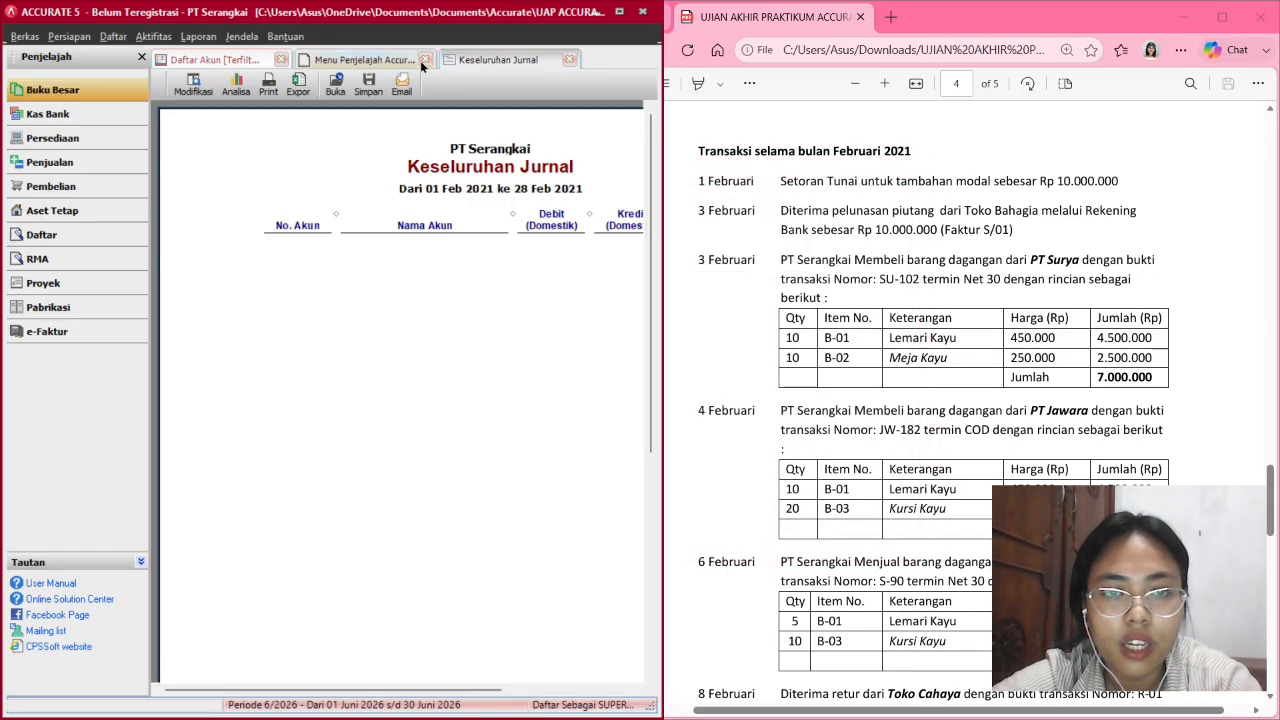
pyautogui.click(423, 60)
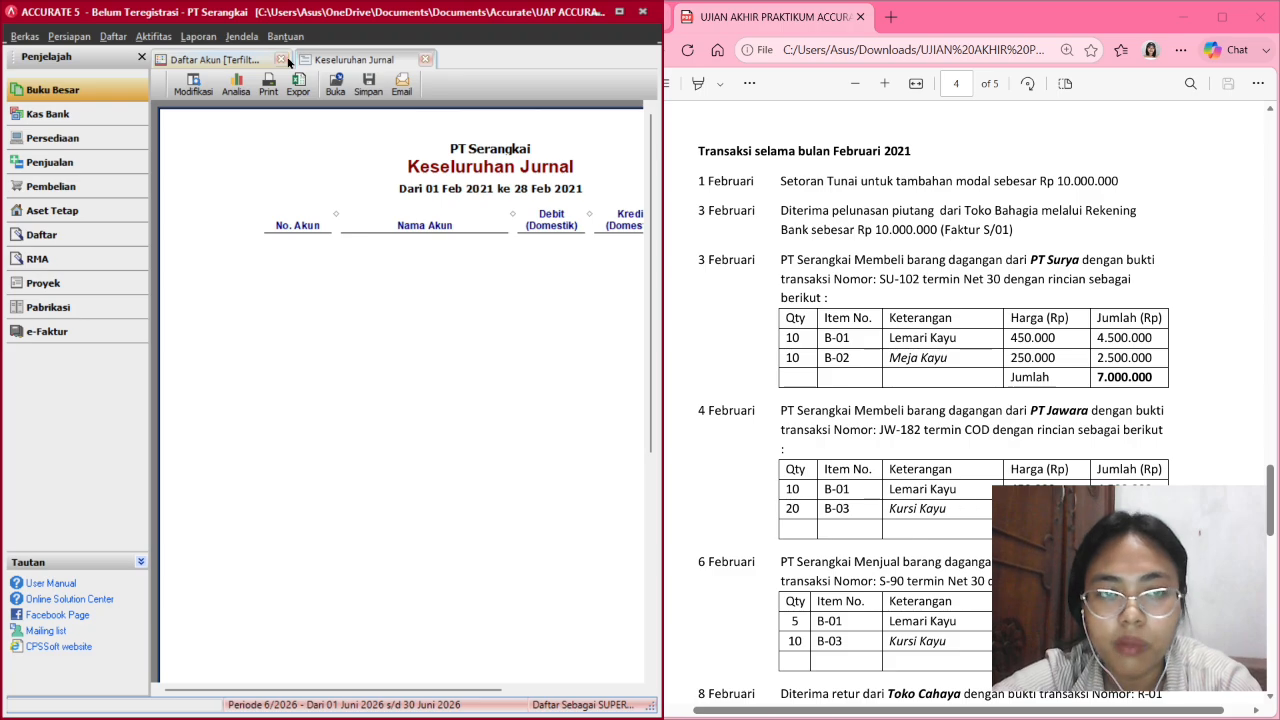
pyautogui.click(282, 60)
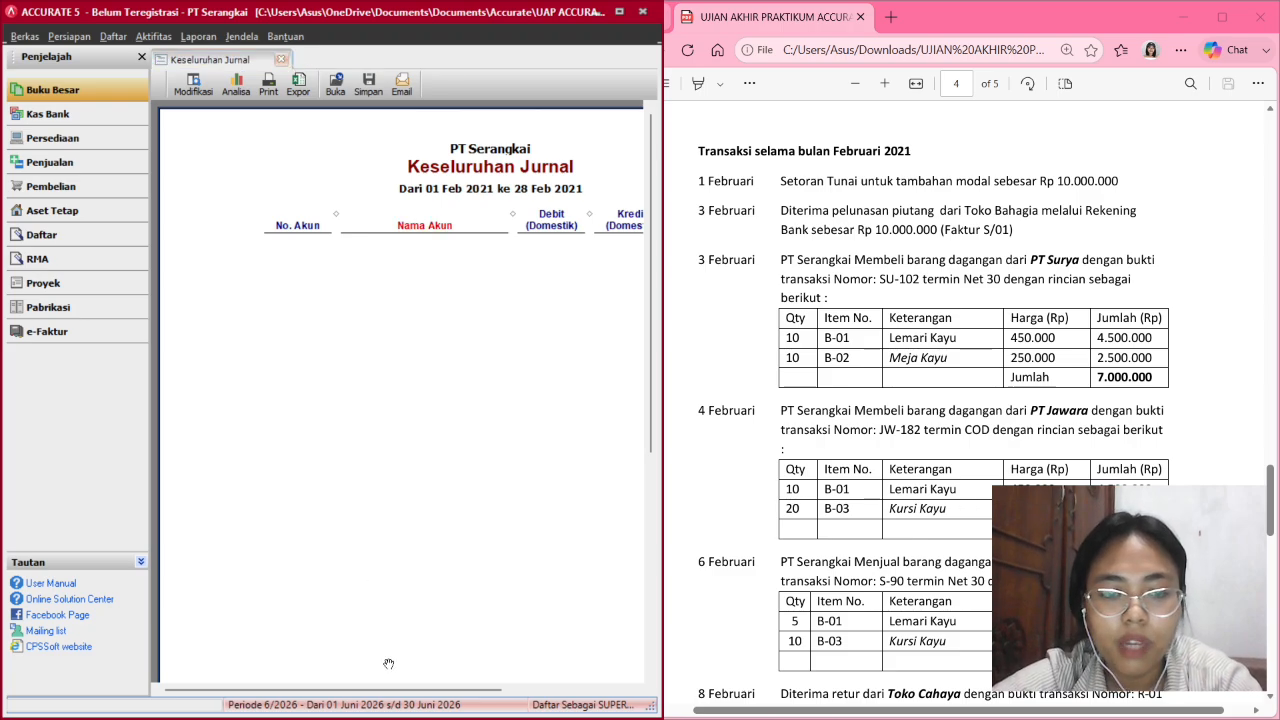
pyautogui.moveTo(377, 692); pyautogui.dragTo(411, 668)
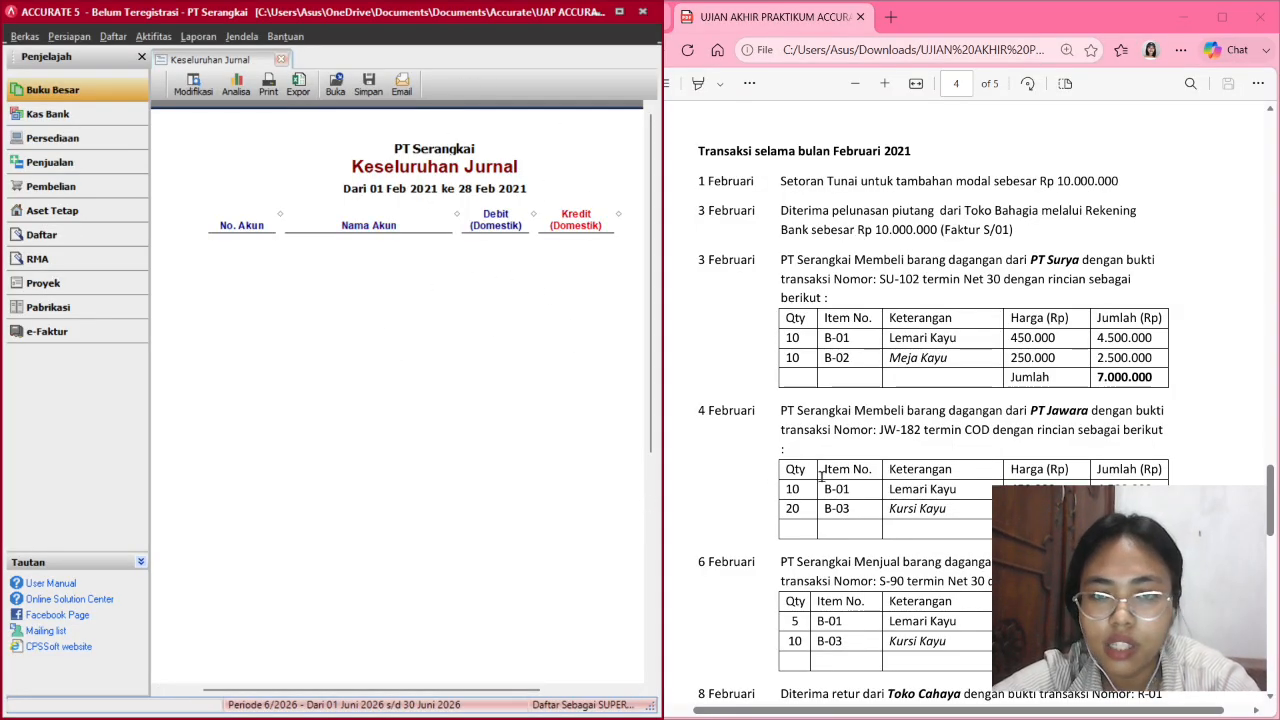
pyautogui.scroll(-2, 822, 476)
pyautogui.scroll(1, 822, 476)
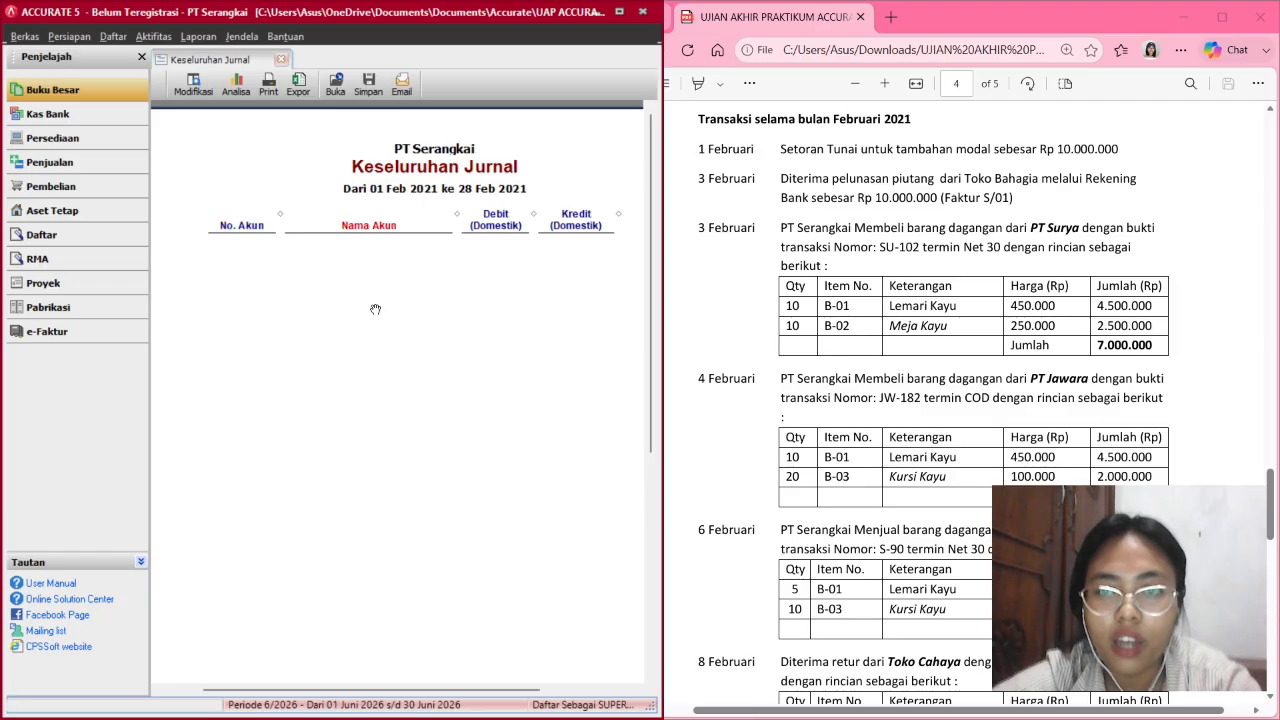
pyautogui.scroll(-1, 852, 350)
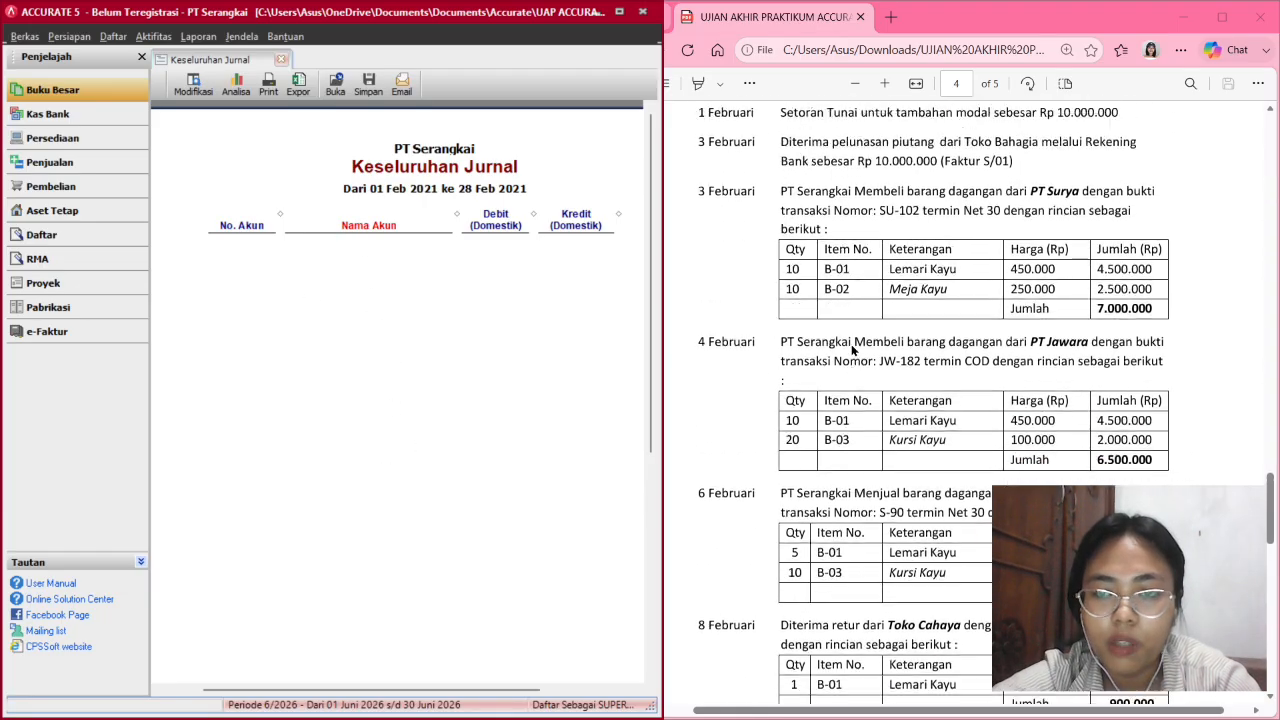
pyautogui.scroll(1, 852, 350)
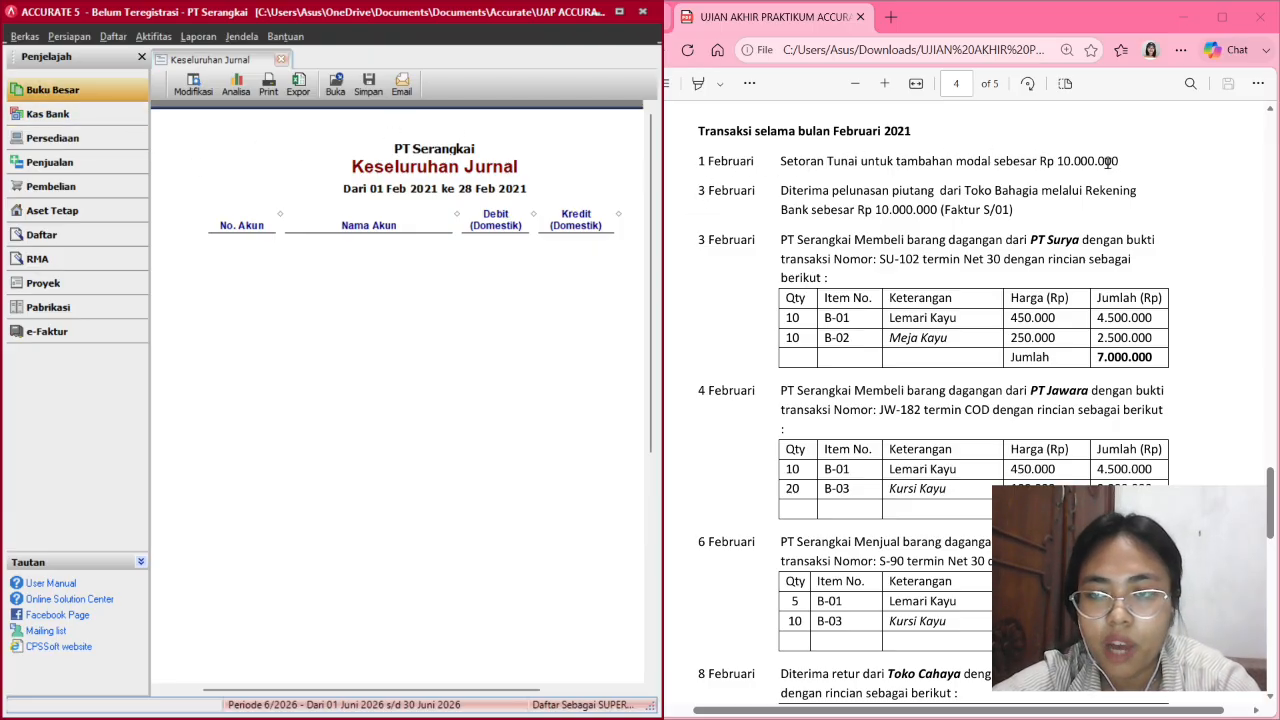
# Start a new Kas Bank receipt depositing into the 1000.02 Bank account.
pyautogui.click(77, 116)
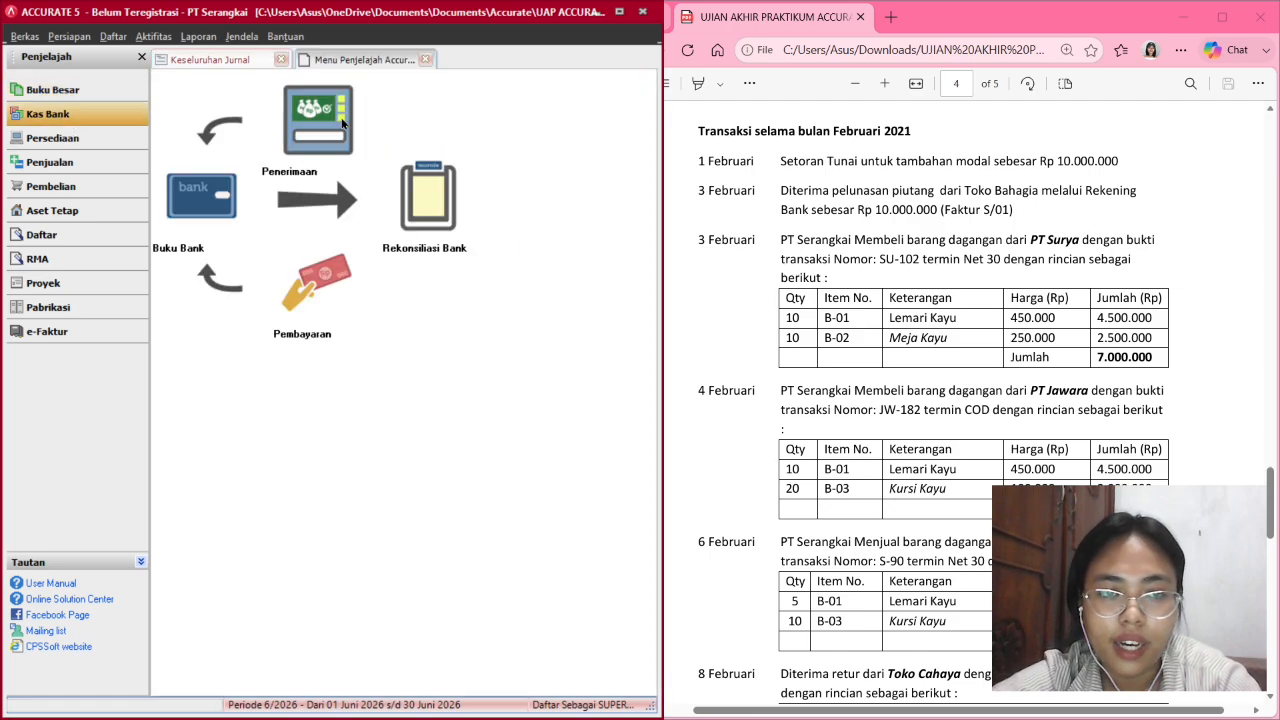
pyautogui.click(330, 126)
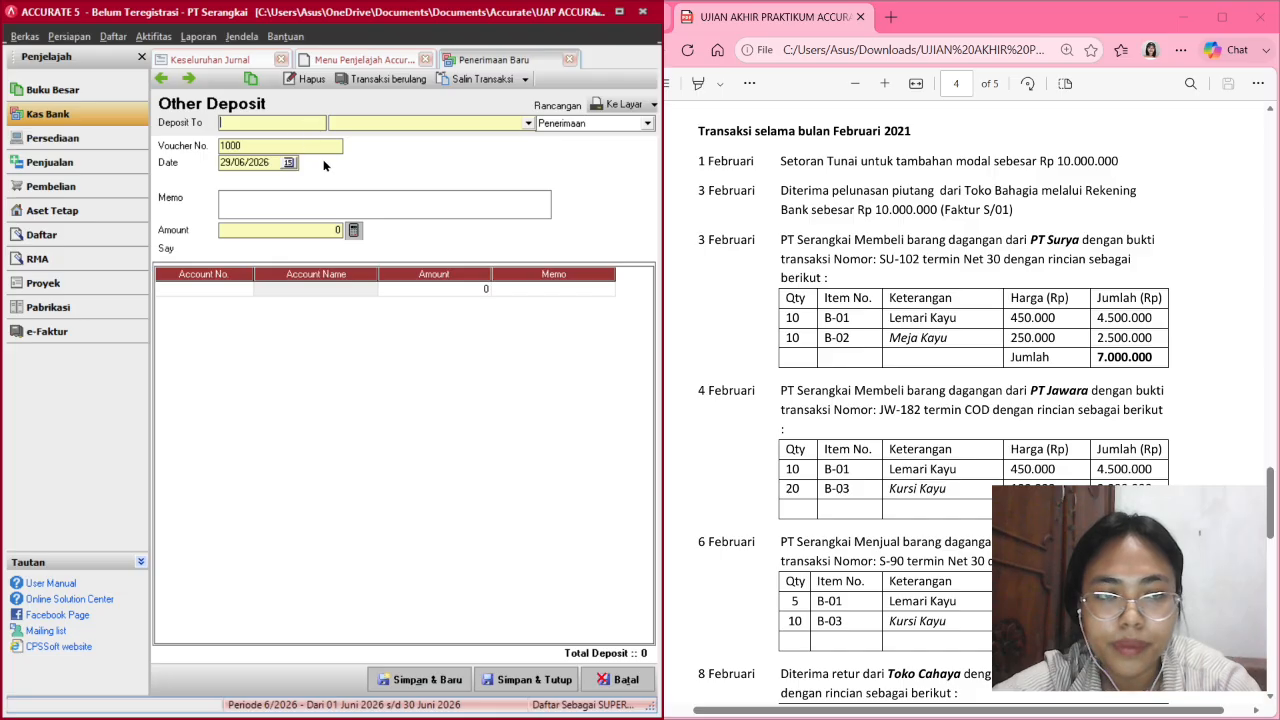
pyautogui.click(528, 123)
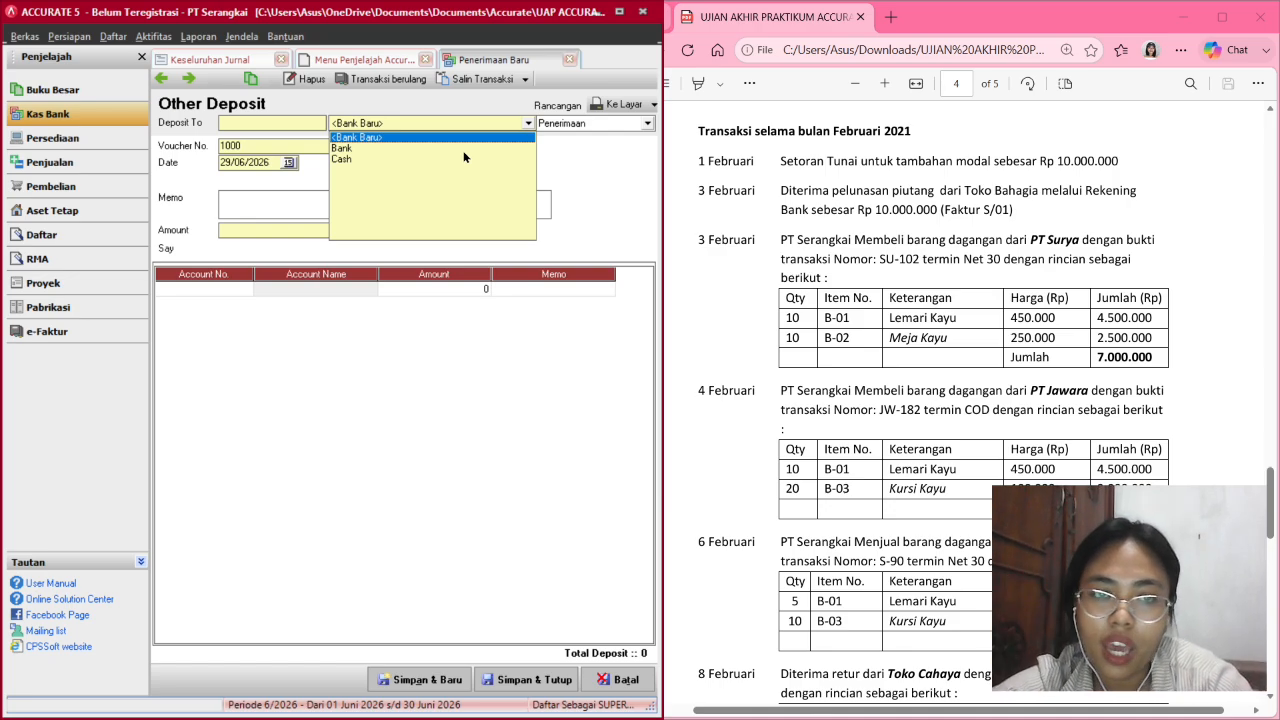
pyautogui.click(343, 159)
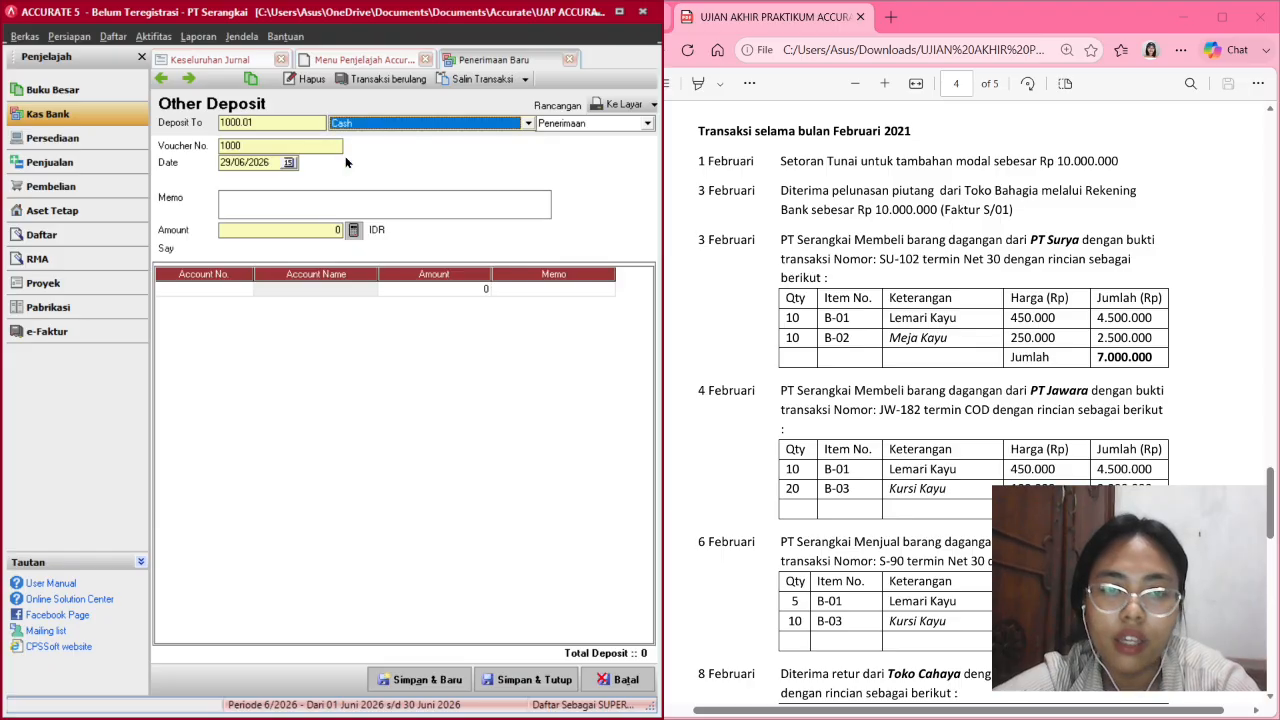
pyautogui.click(432, 124)
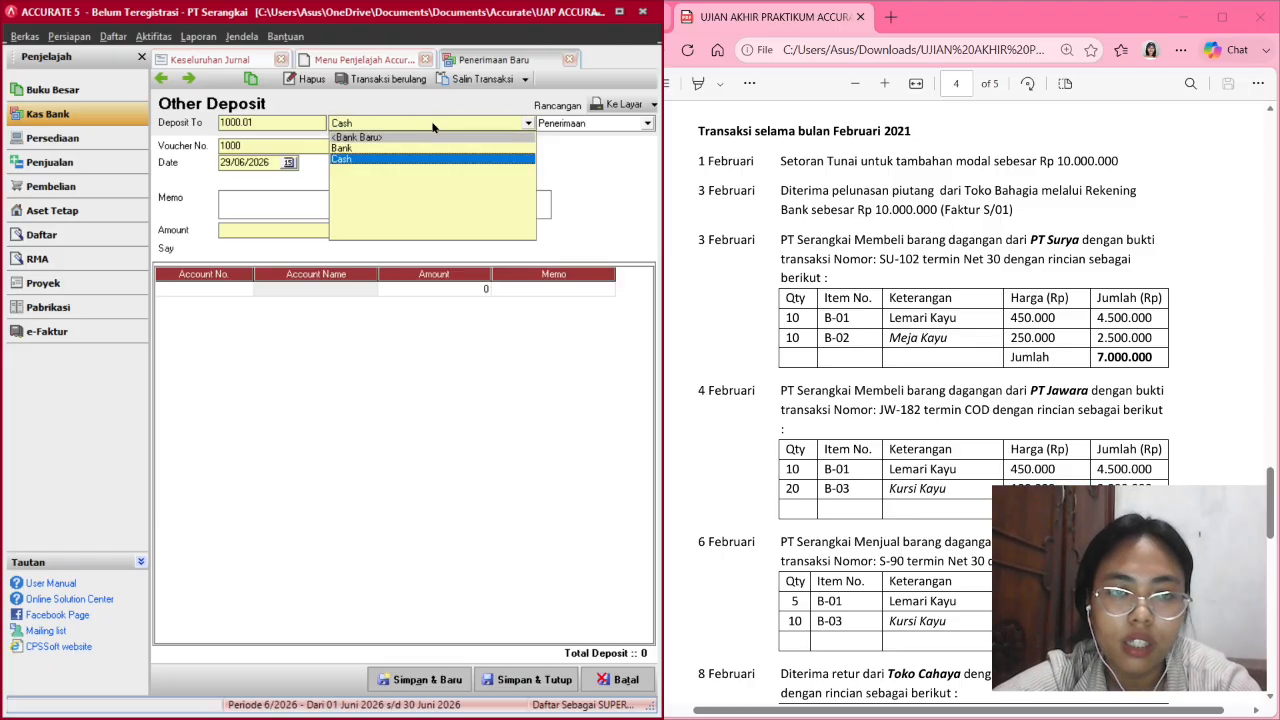
pyautogui.click(360, 148)
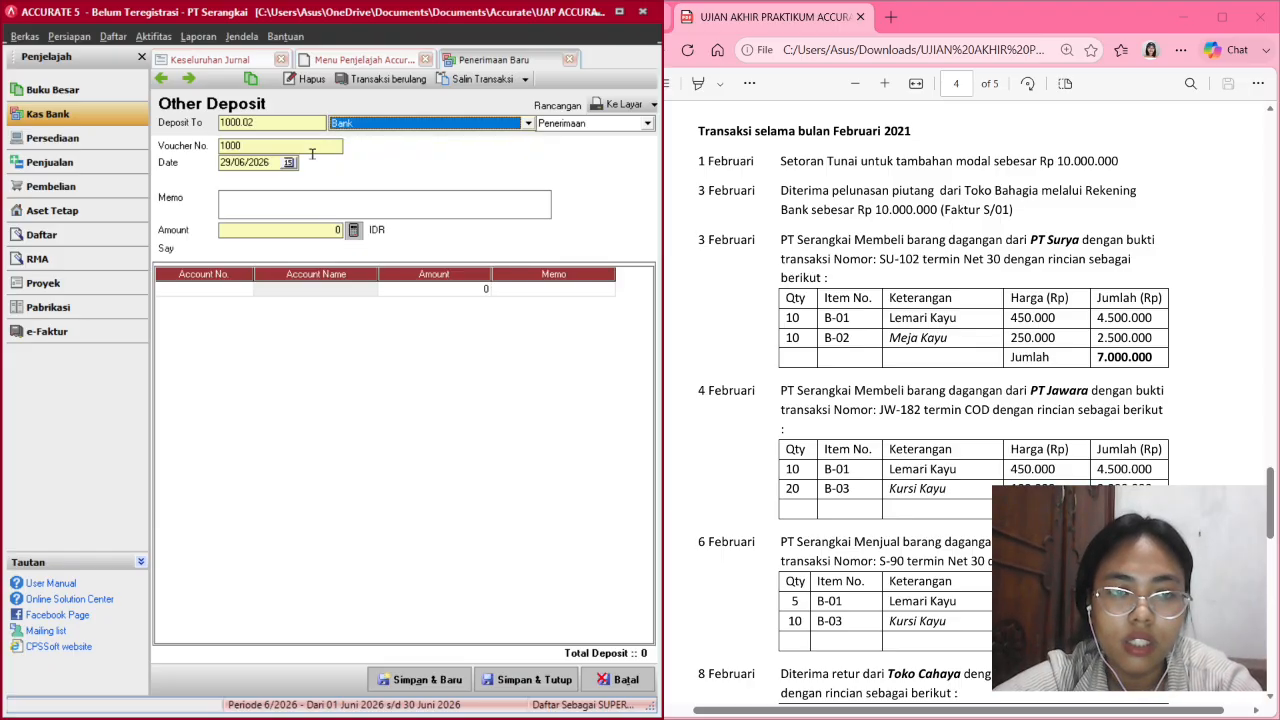
# Date the receipt 01/02/2021 with memo 'Setor Tunai untuk tambahan modal'.
pyautogui.click(273, 162)
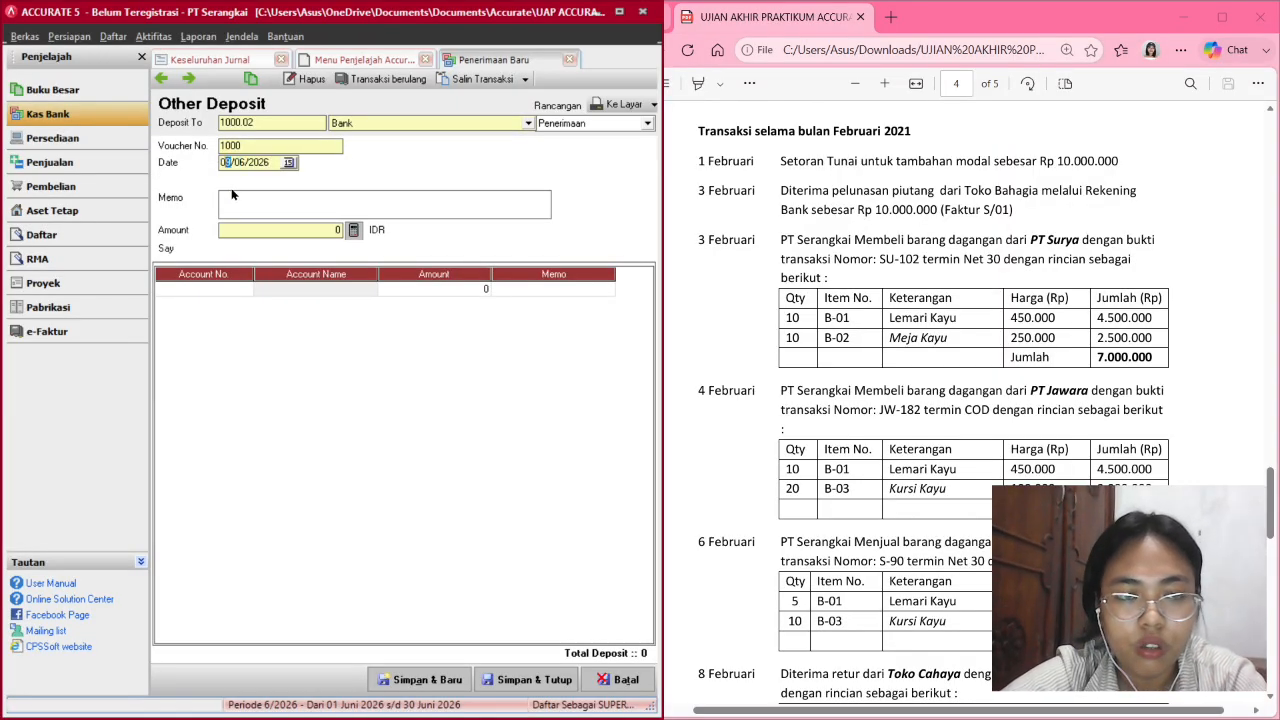
pyautogui.write('01/02/20')
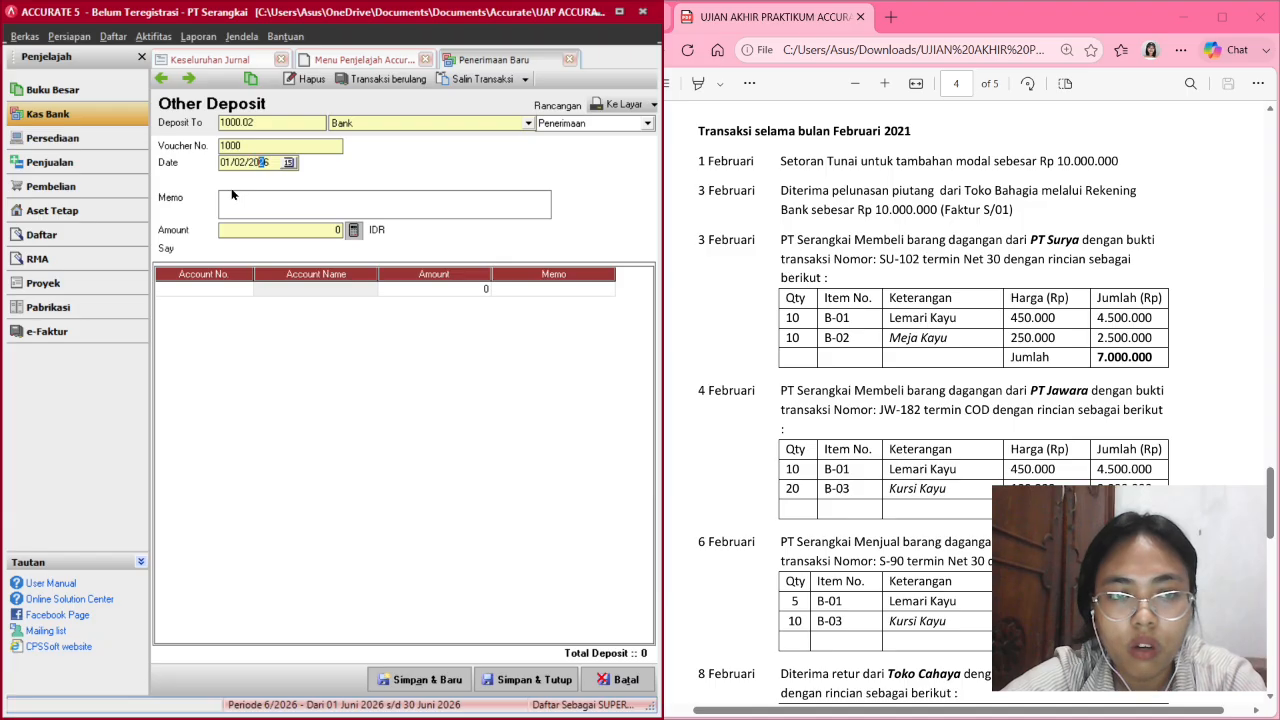
pyautogui.write('21')
pyautogui.click(282, 197)
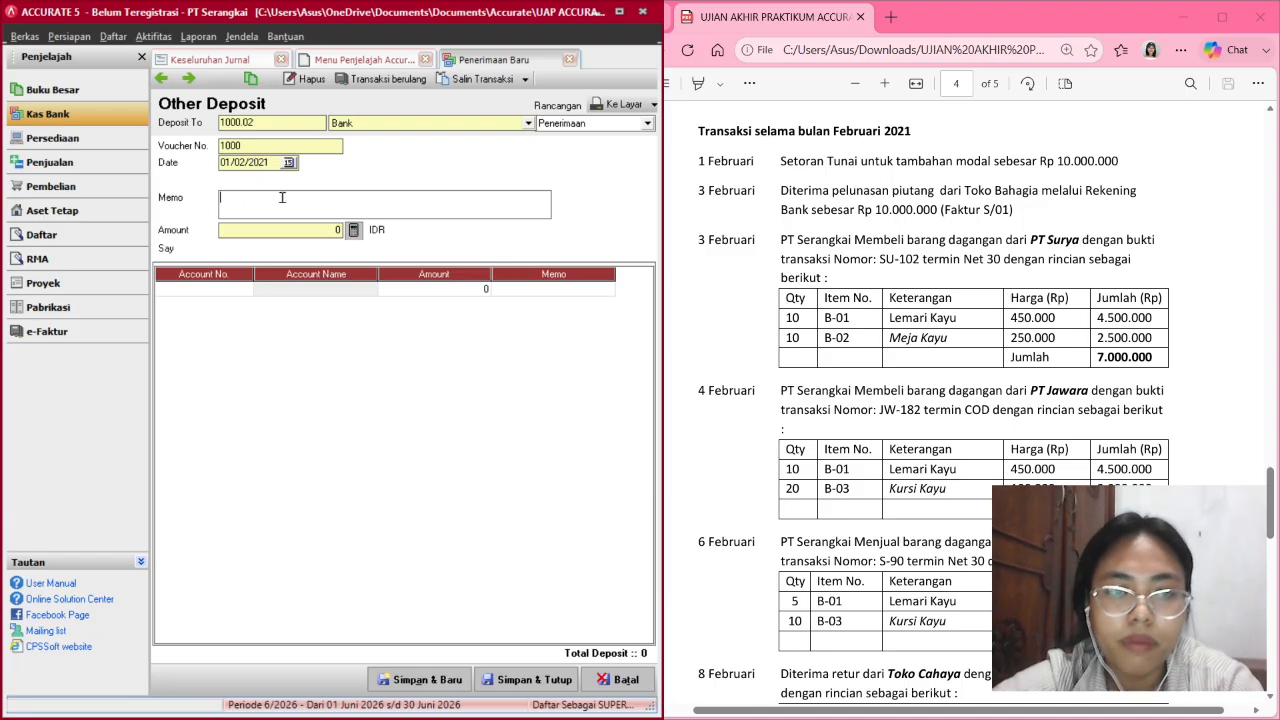
pyautogui.write('Se')
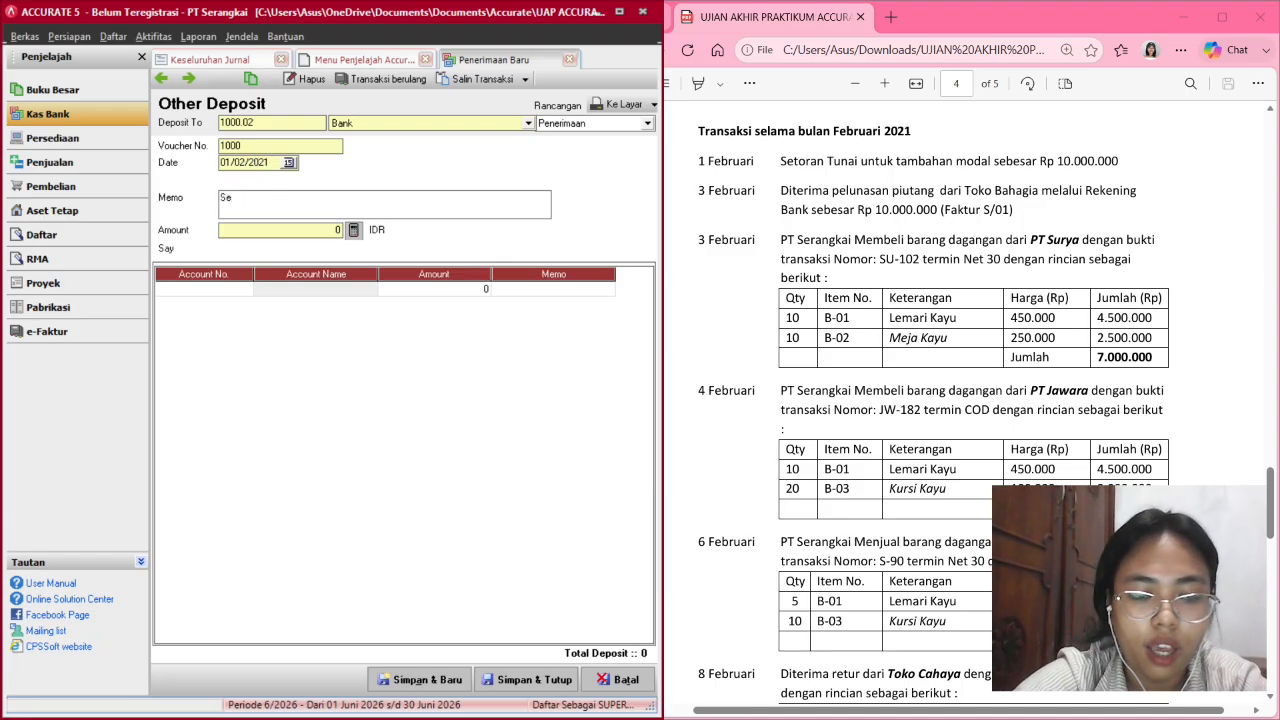
pyautogui.write('tor Tu')
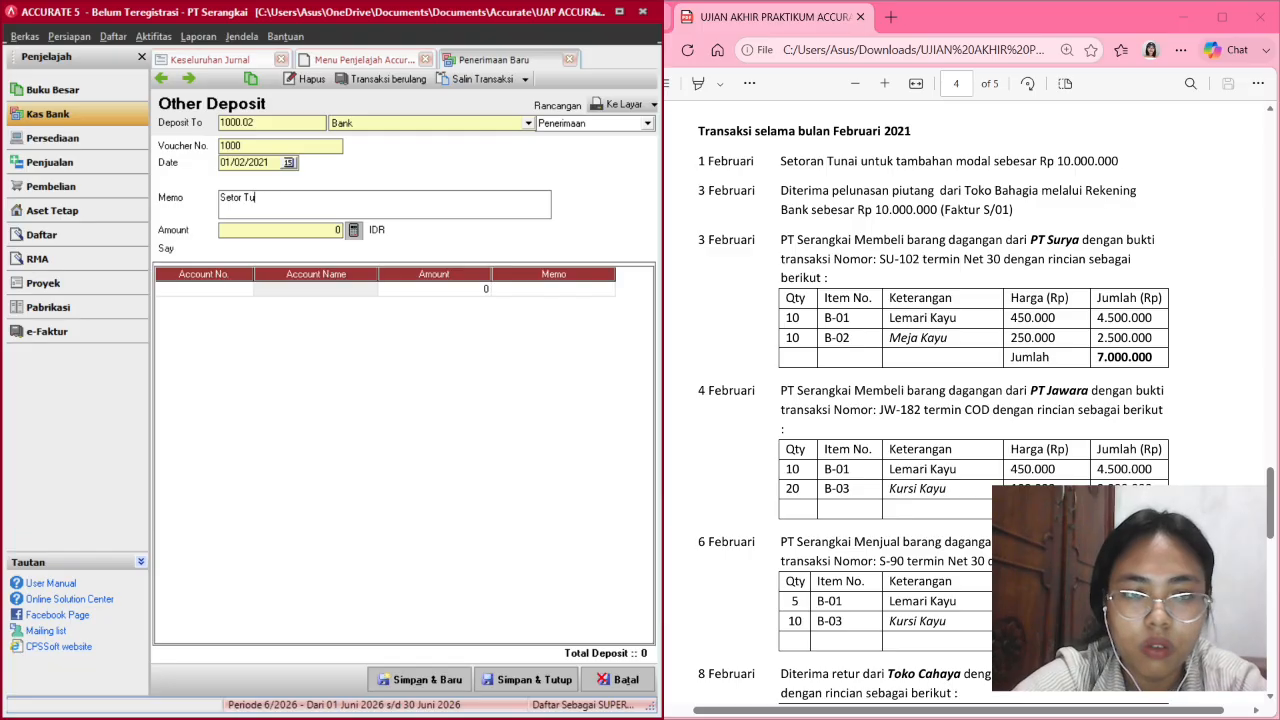
pyautogui.write('nai')
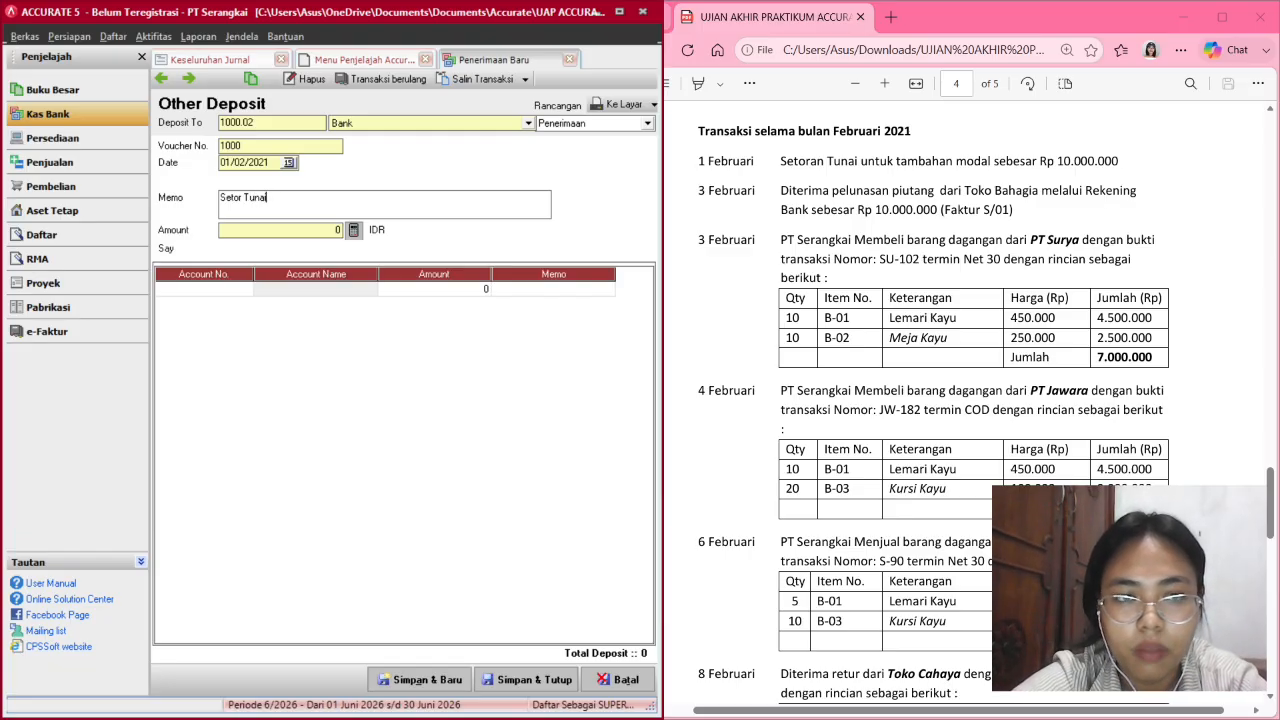
pyautogui.press('BackSpace')
pyautogui.press('BackSpace')
pyautogui.press('BackSpace')
pyautogui.write('una')
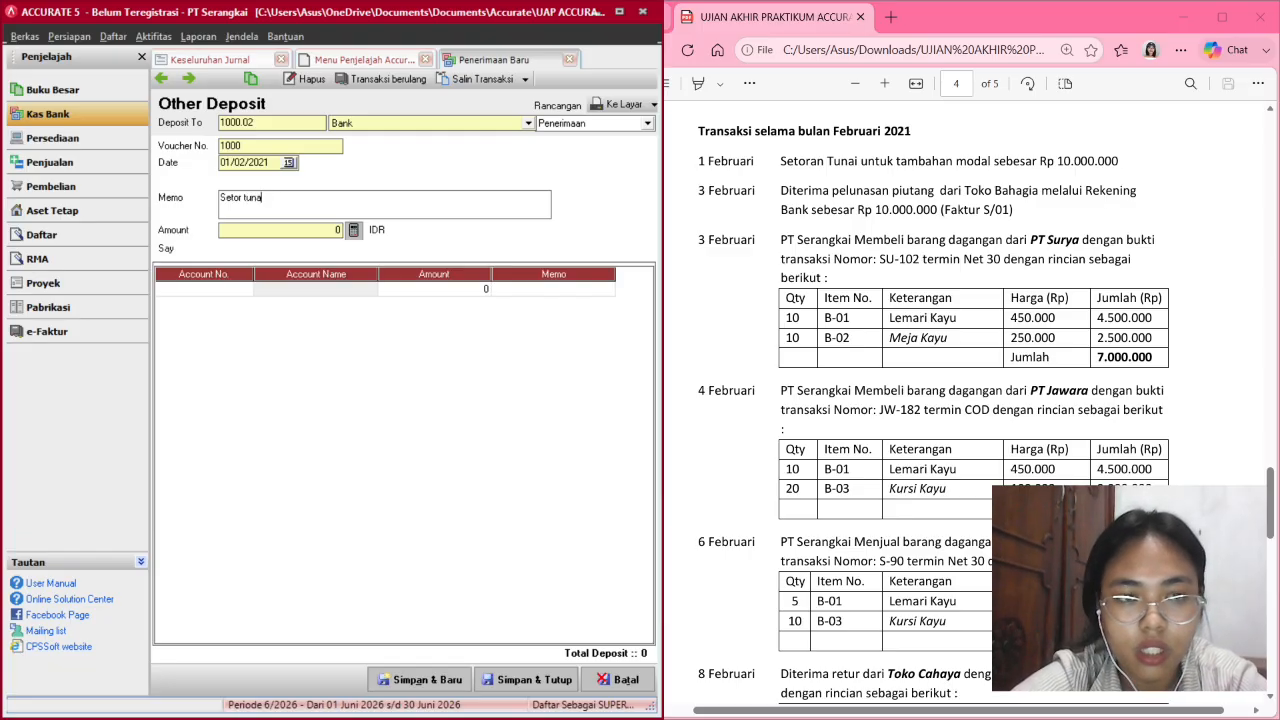
pyautogui.write('i untuk')
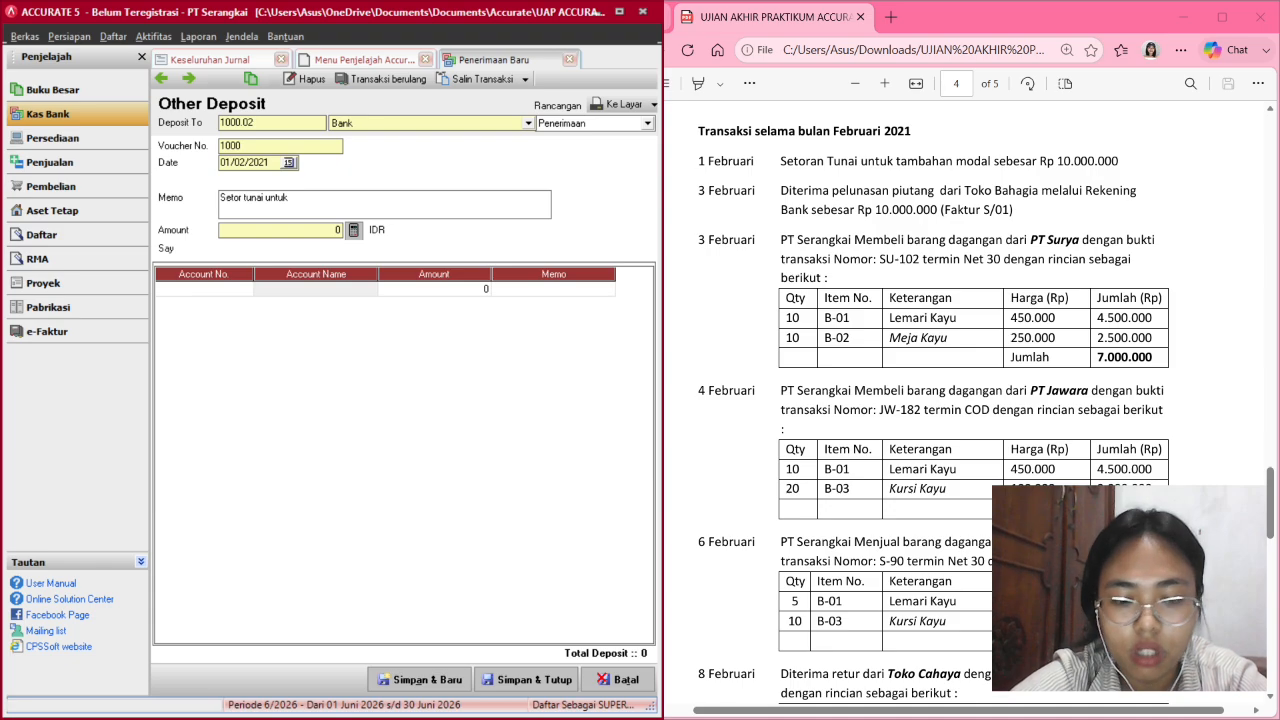
pyautogui.write(' tambaha')
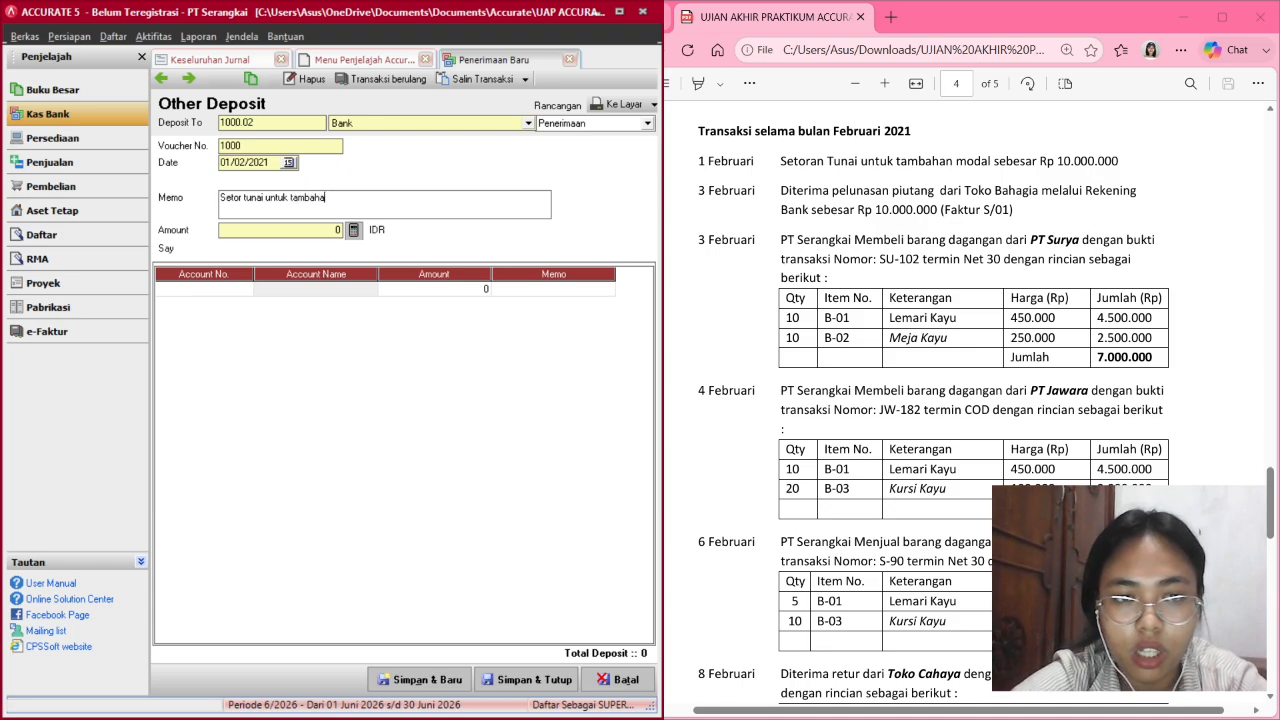
pyautogui.write('n modal')
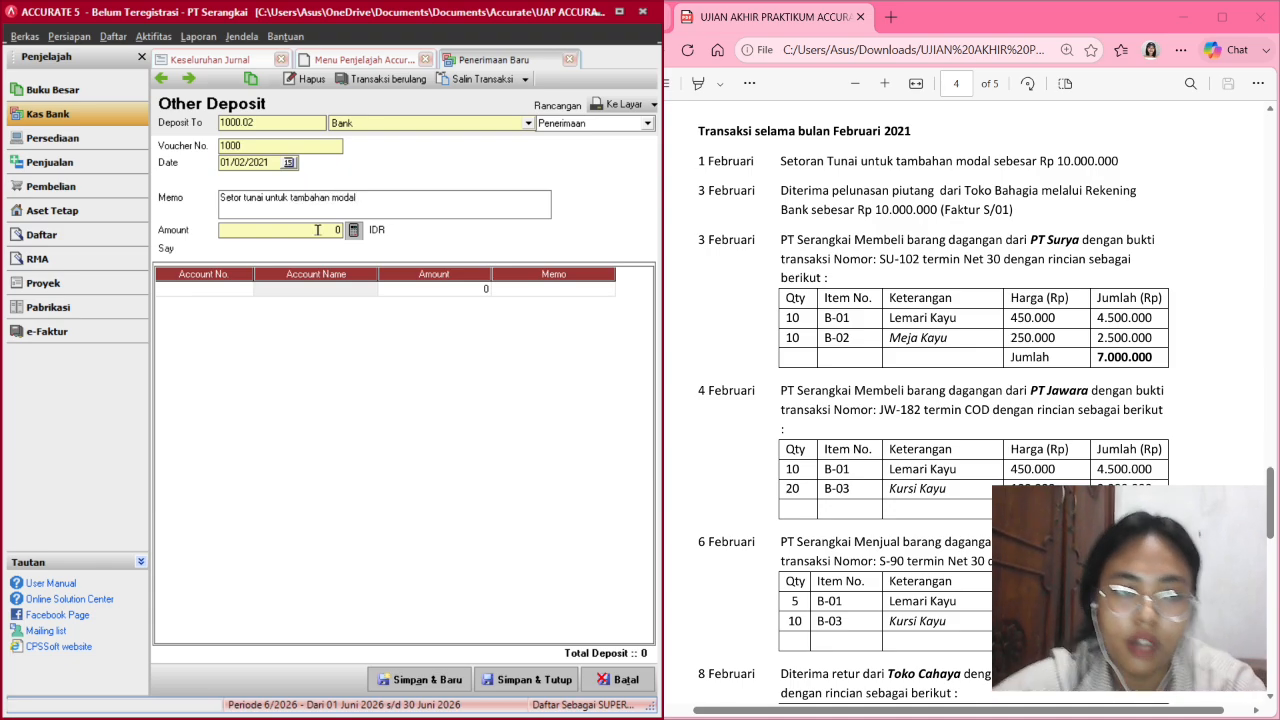
# Add a line crediting account 3000 Modal for 10,000,000.
pyautogui.click(222, 288)
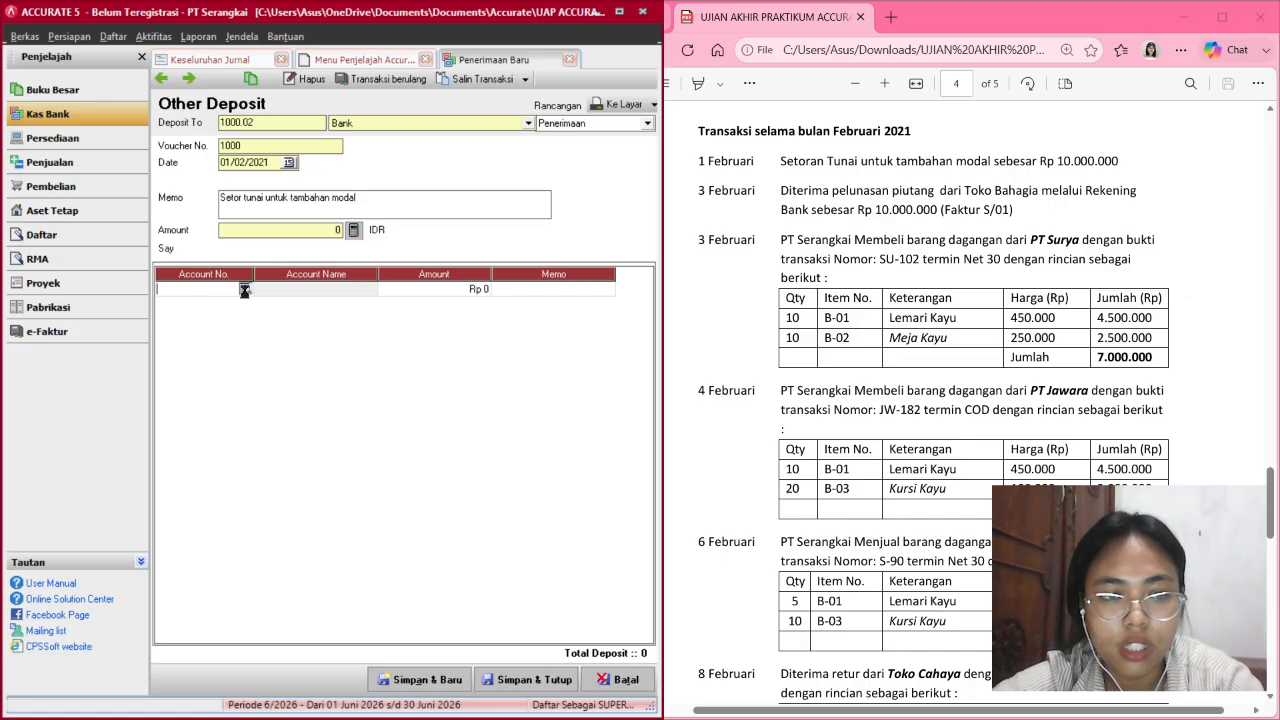
pyautogui.click(246, 290)
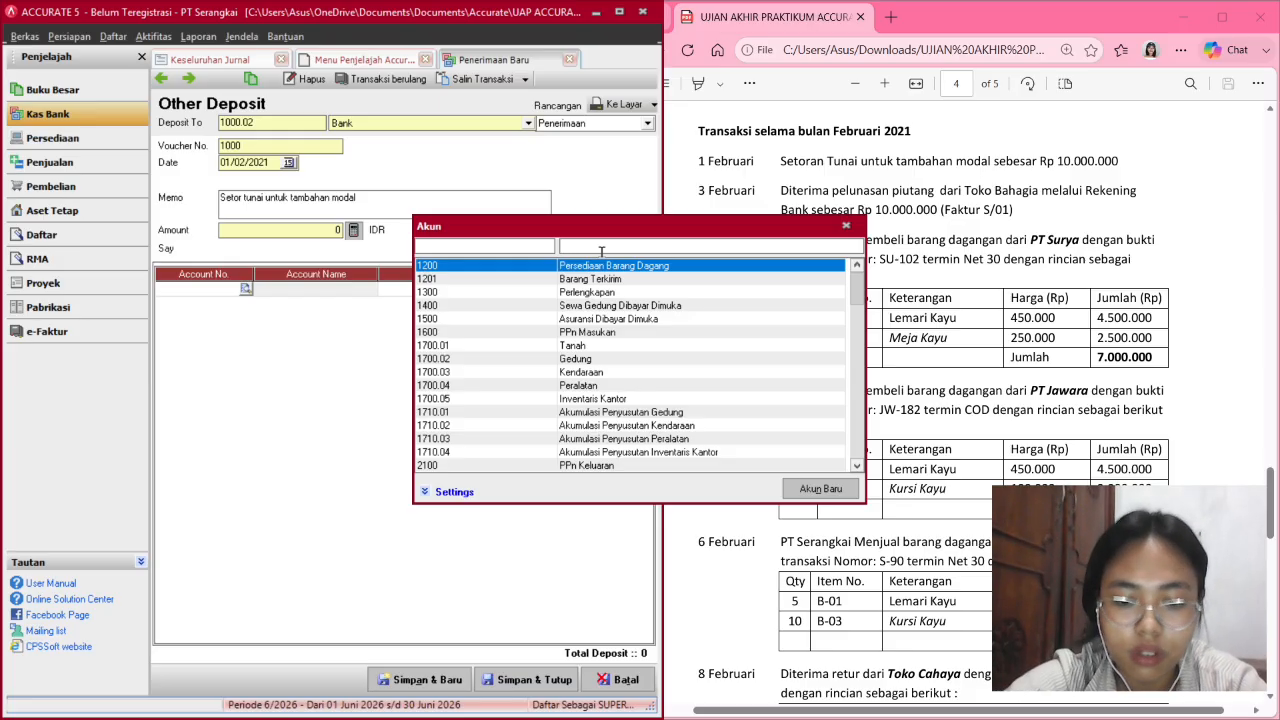
pyautogui.write('mod')
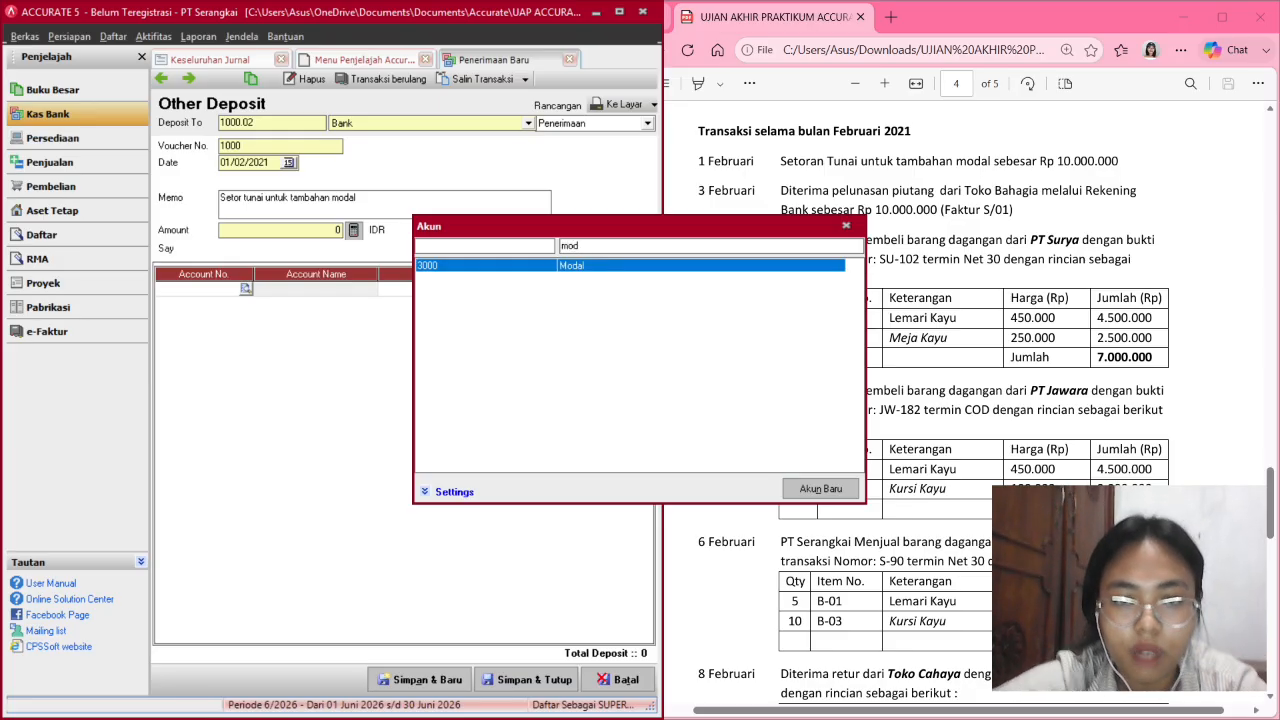
pyautogui.doubleClick(720, 271)
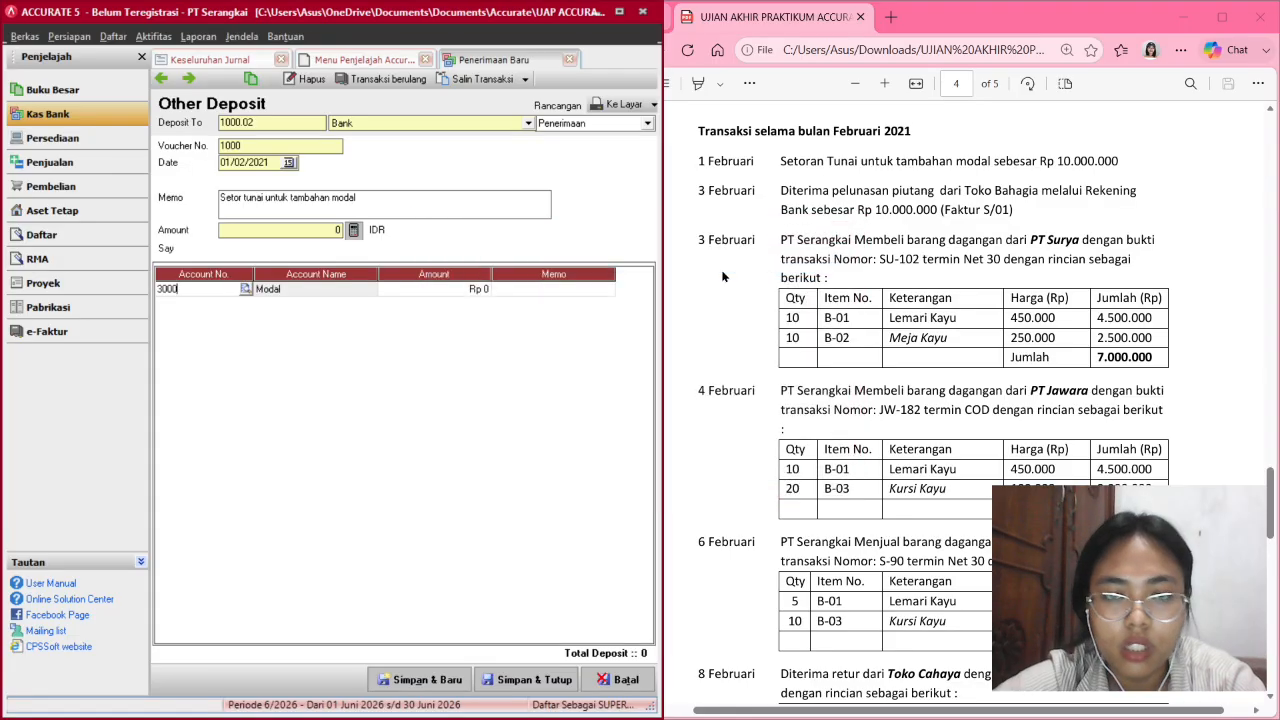
pyautogui.click(427, 295)
pyautogui.click(427, 292)
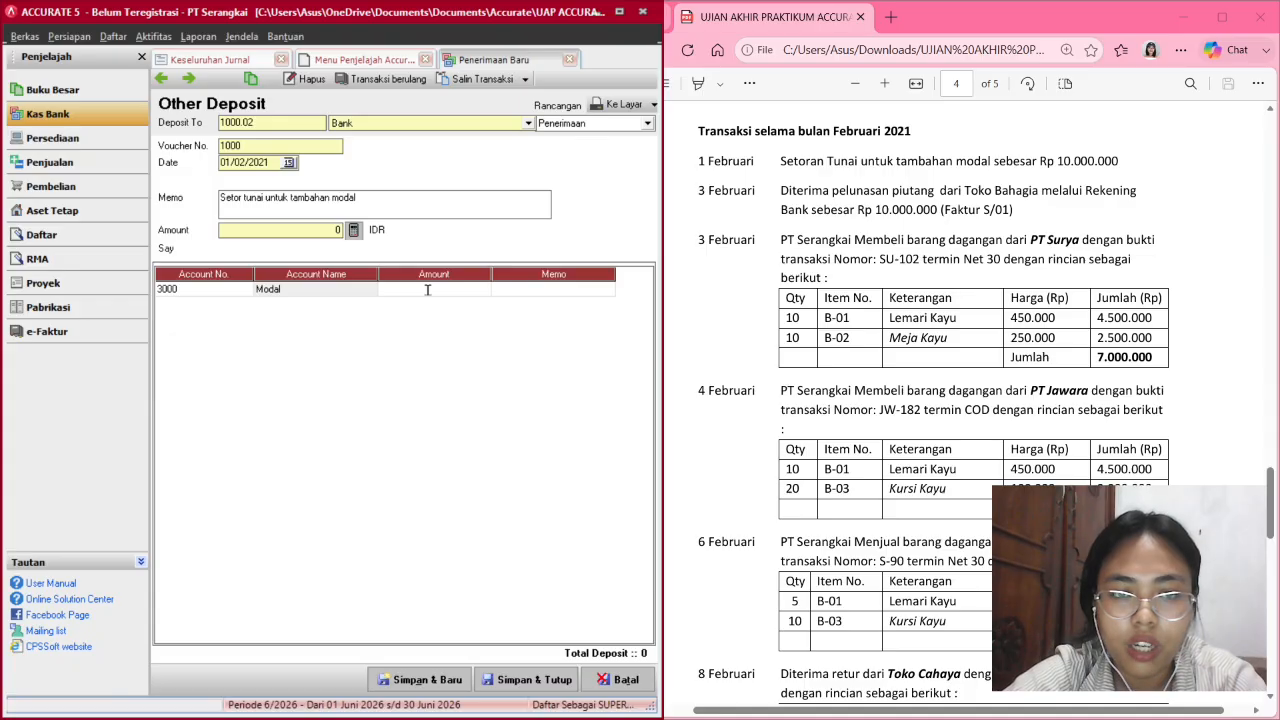
pyautogui.write('10000000')
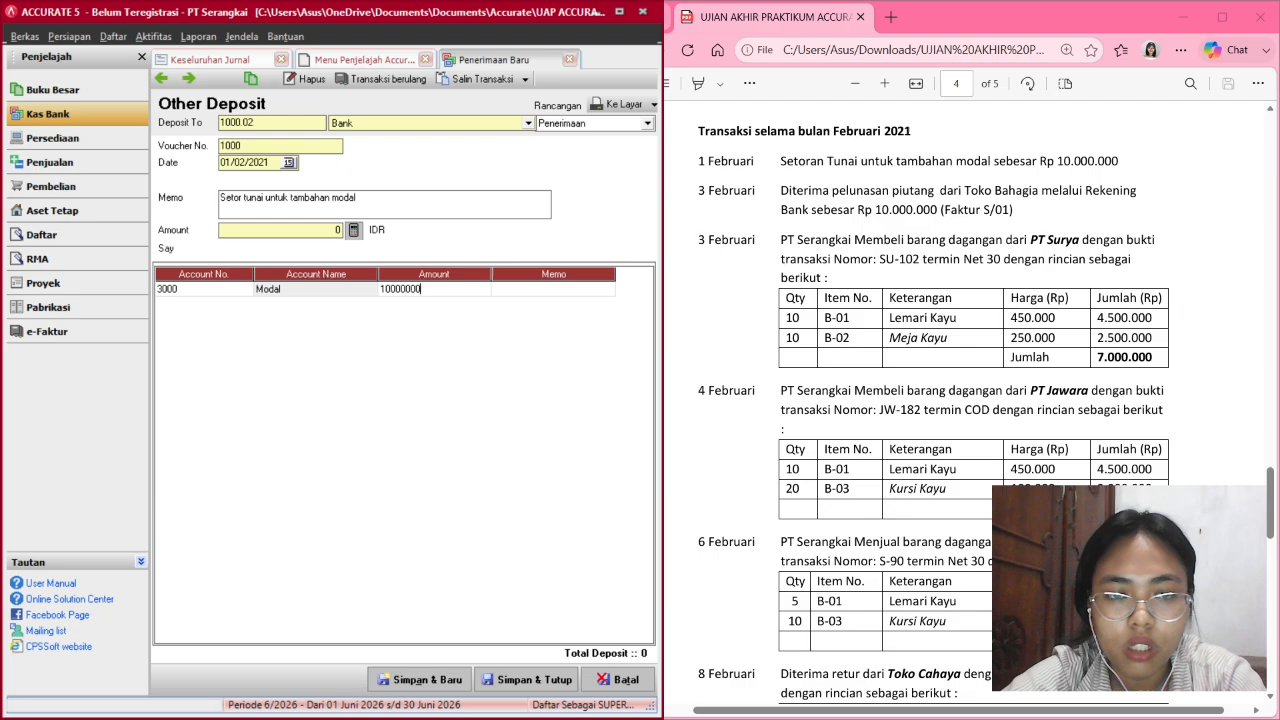
pyautogui.press('Return')
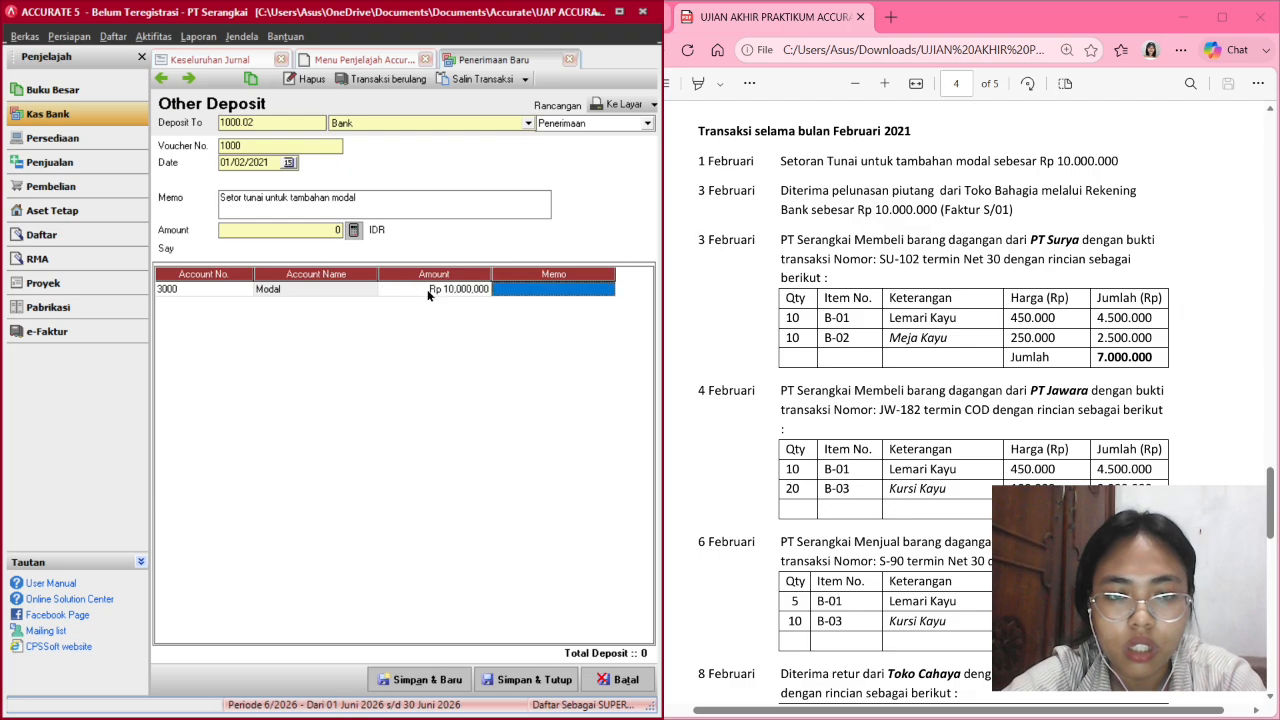
pyautogui.press('Return')
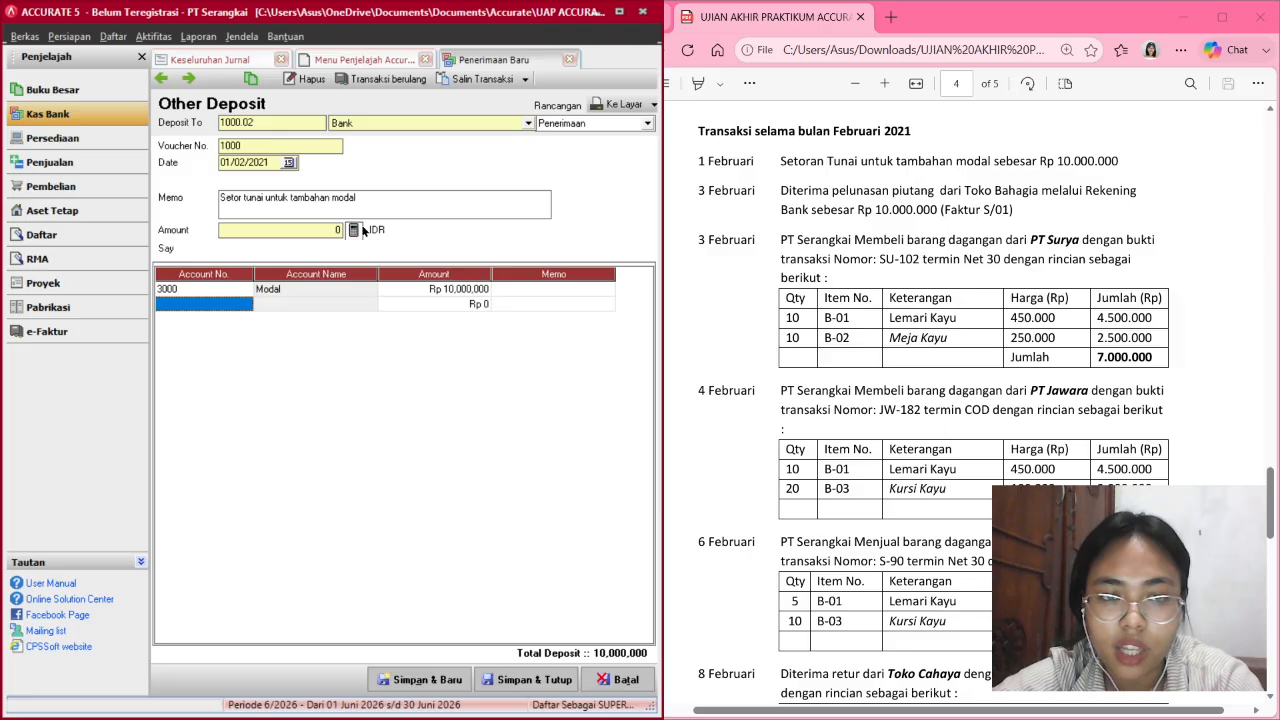
# Set the deposit amount to the 10,000,000 total and save the receipt.
pyautogui.click(354, 230)
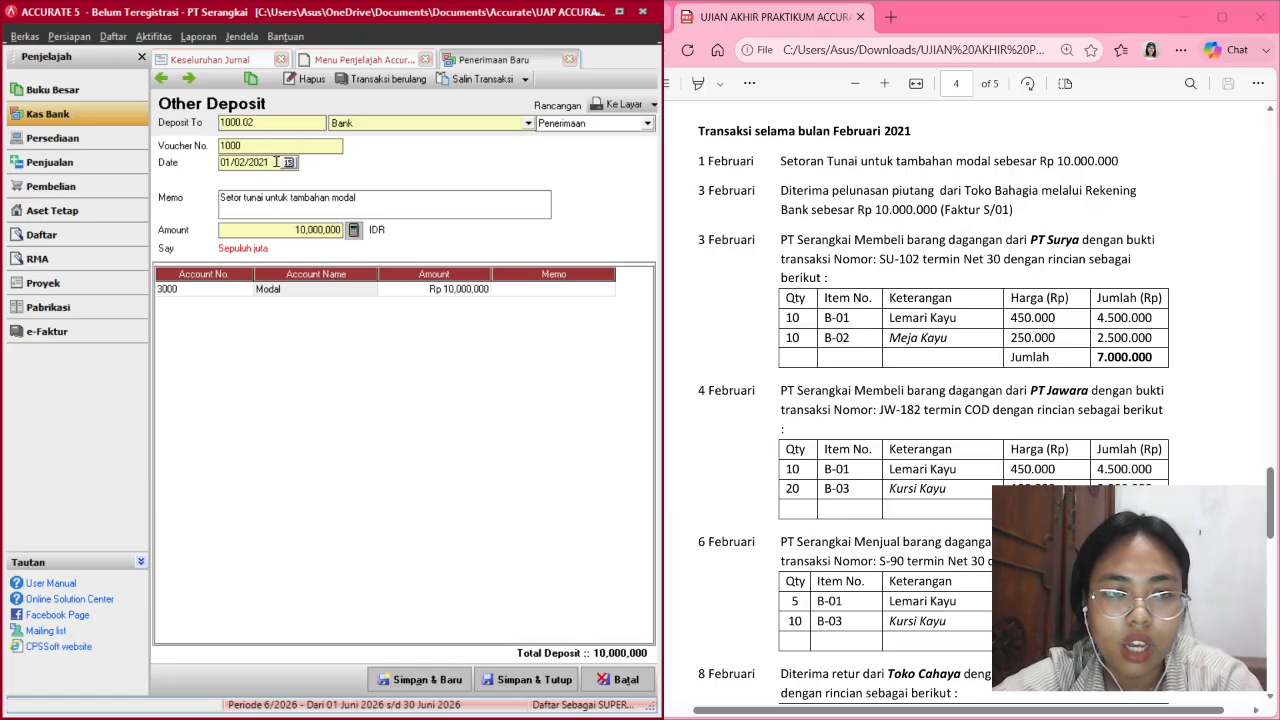
pyautogui.click(288, 164)
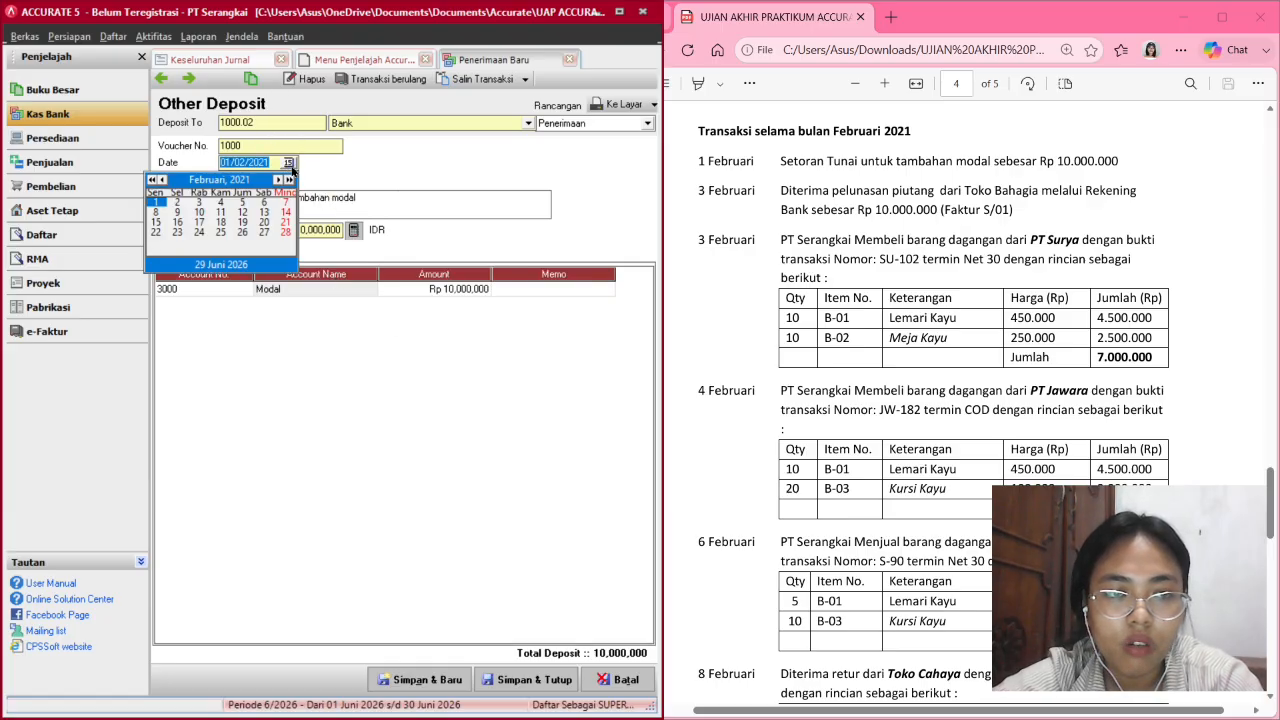
pyautogui.click(291, 167)
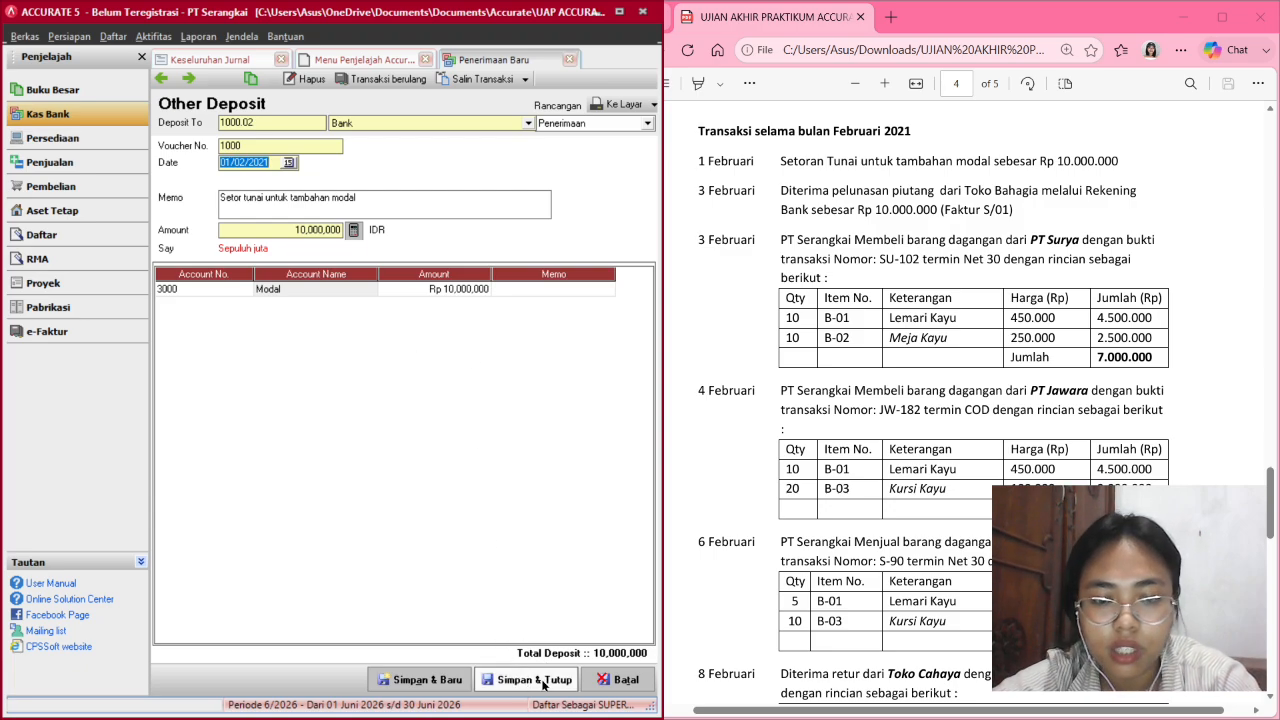
pyautogui.click(535, 680)
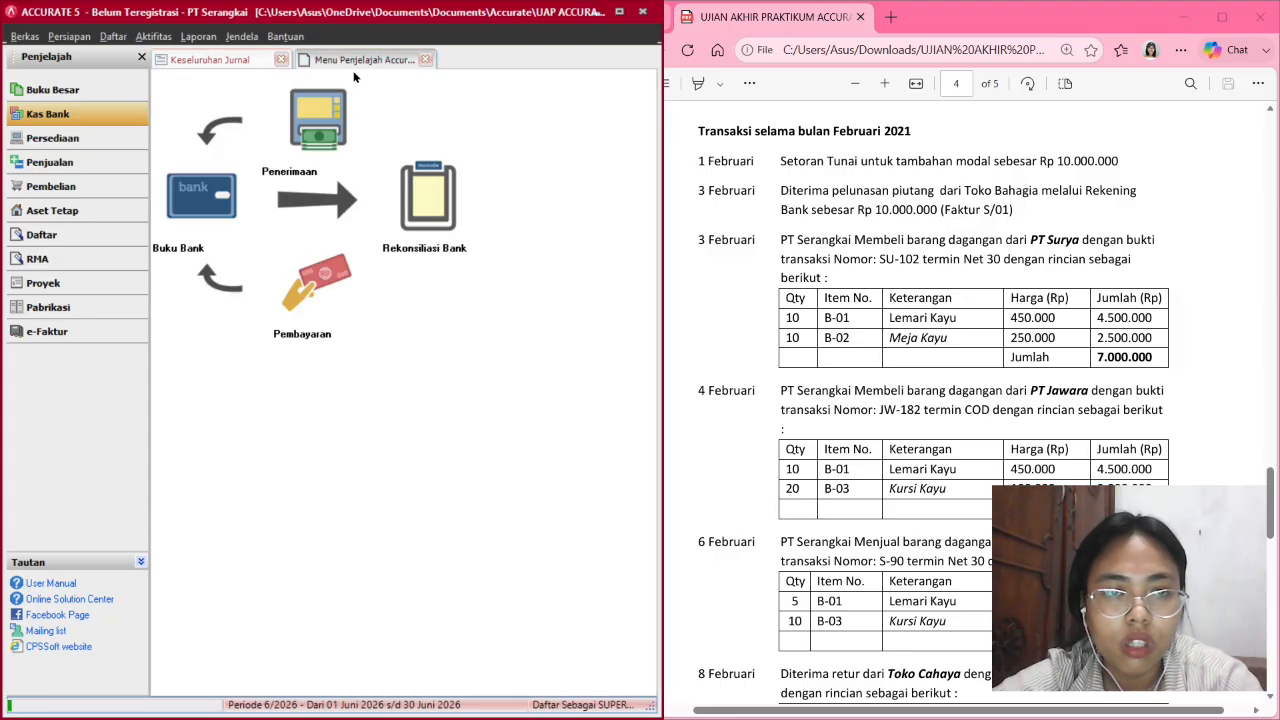
# Refresh the Keseluruhan Jurnal report so it includes the 1 February Modal deposit.
pyautogui.click(227, 57)
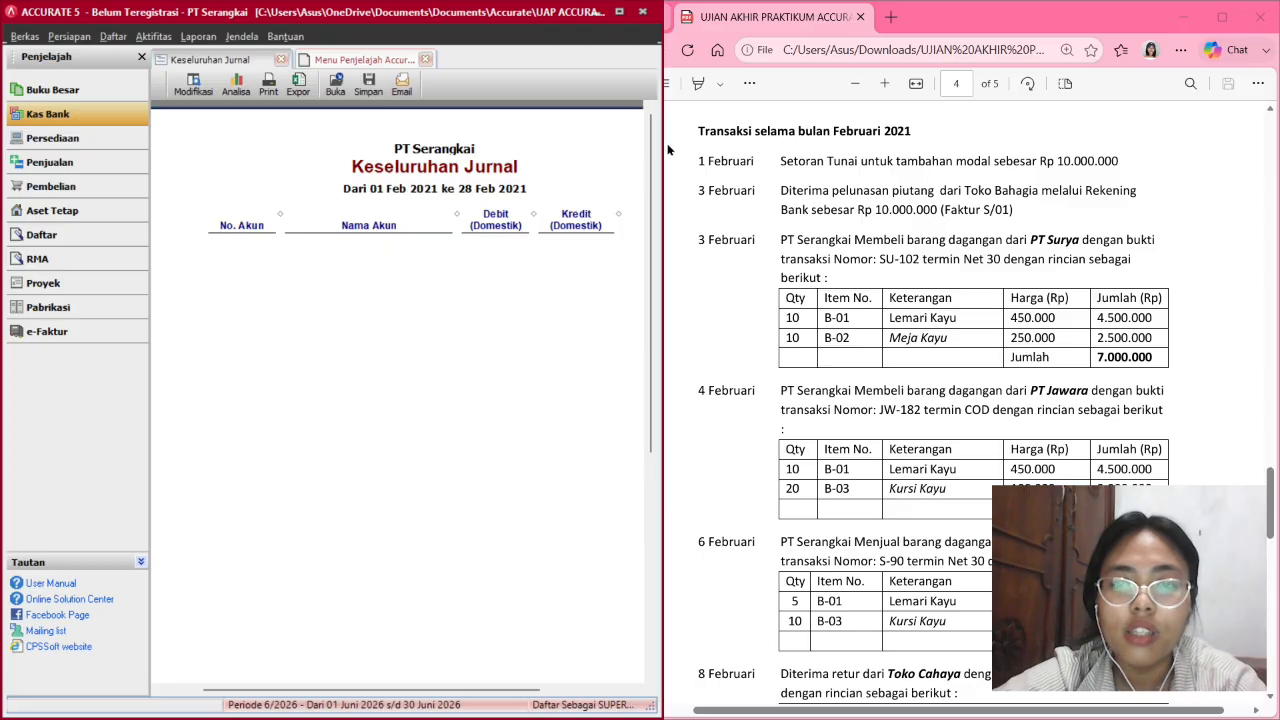
pyautogui.moveTo(664, 146); pyautogui.dragTo(827, 176)
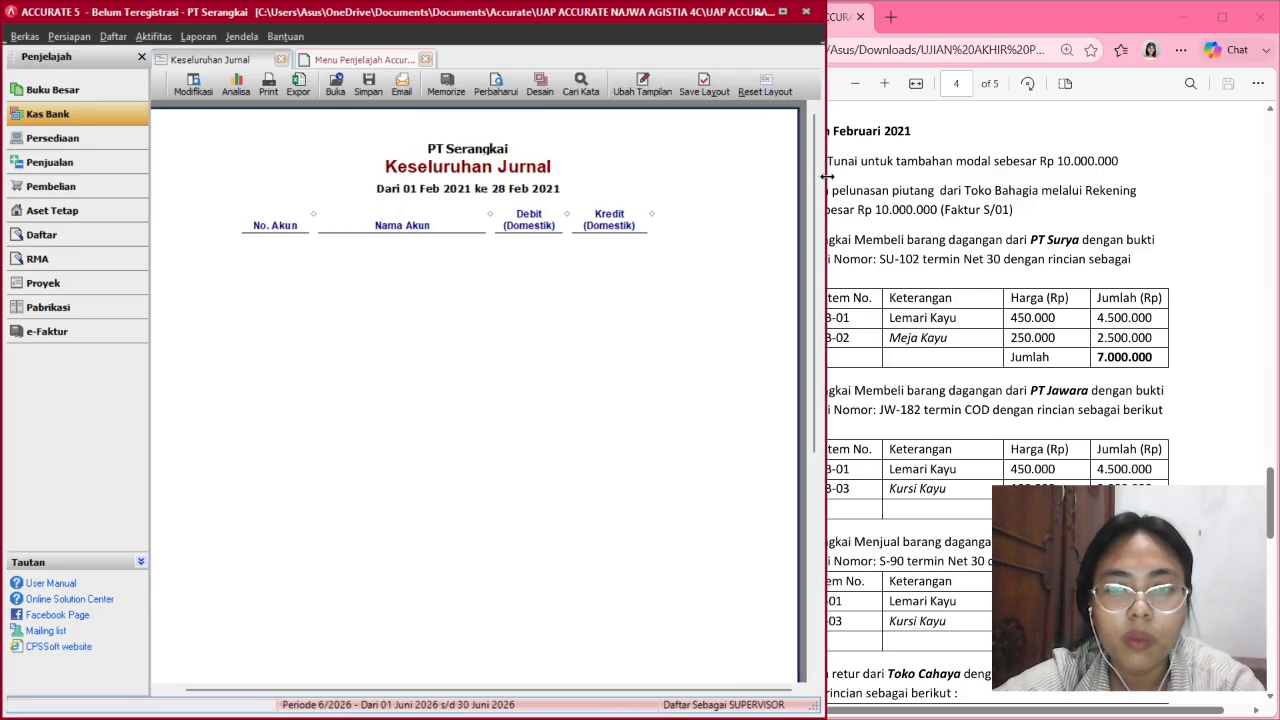
pyautogui.click(503, 79)
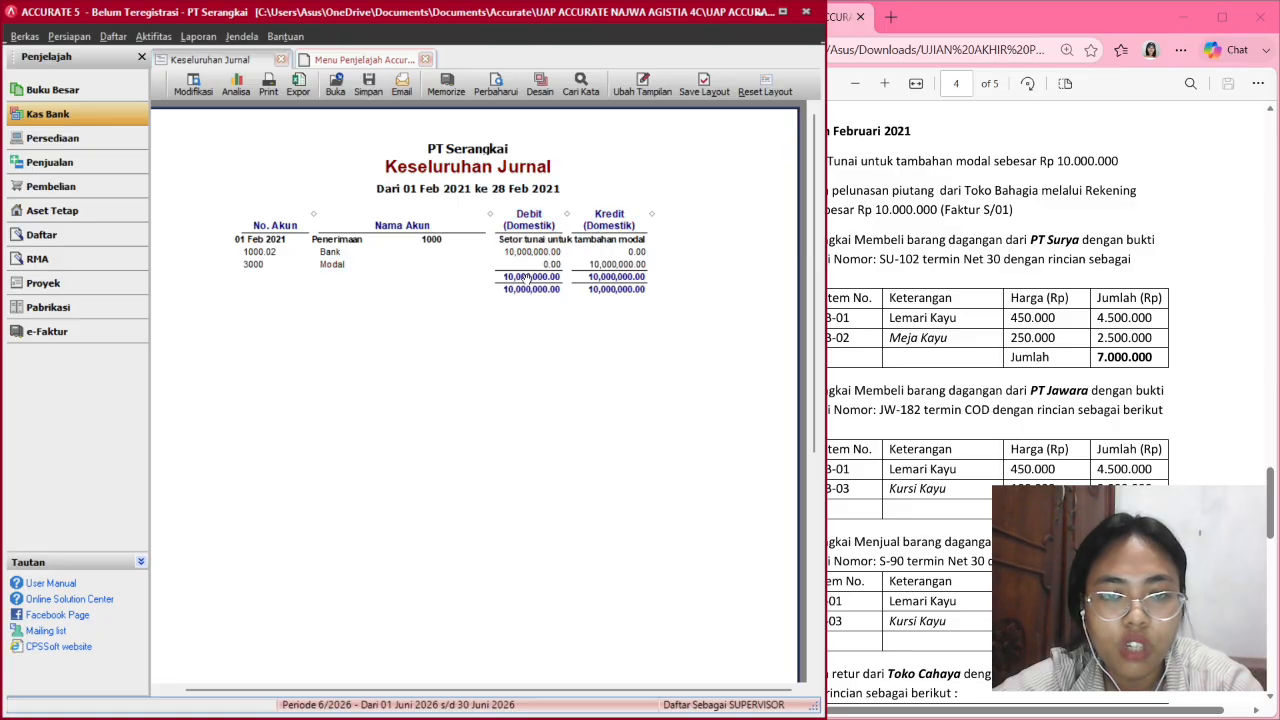
pyautogui.click(828, 330)
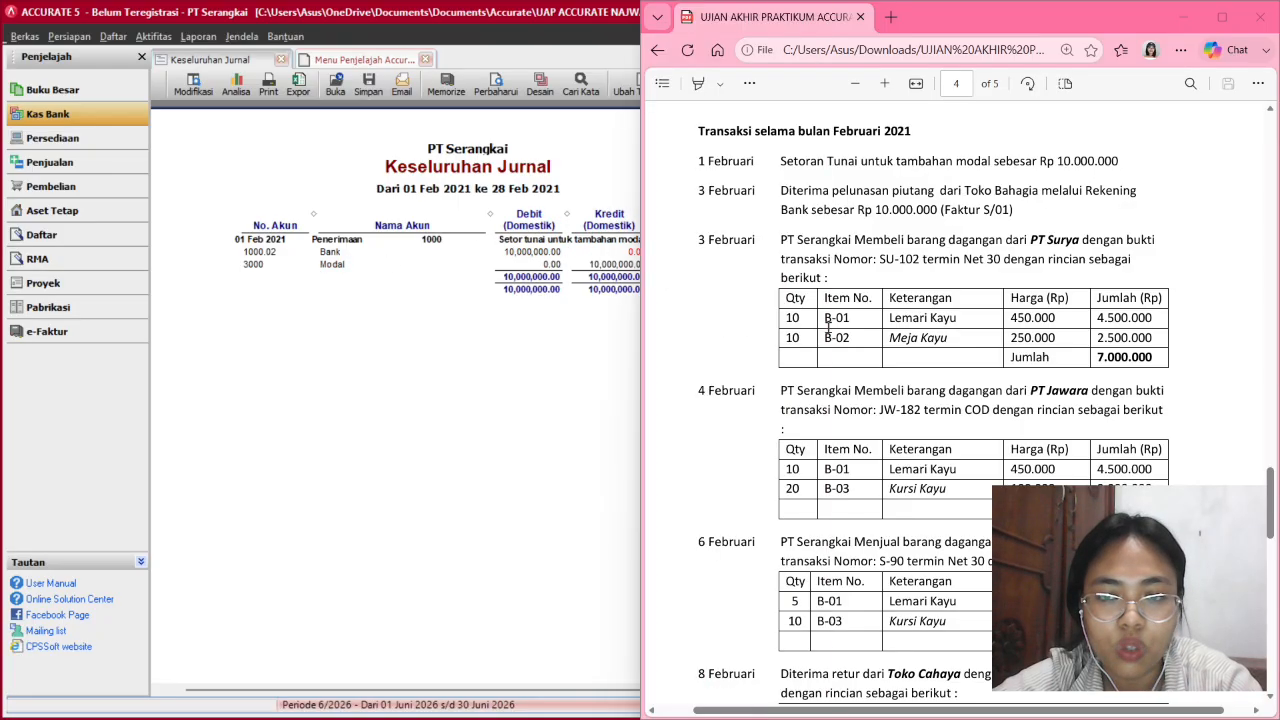
pyautogui.click(627, 326)
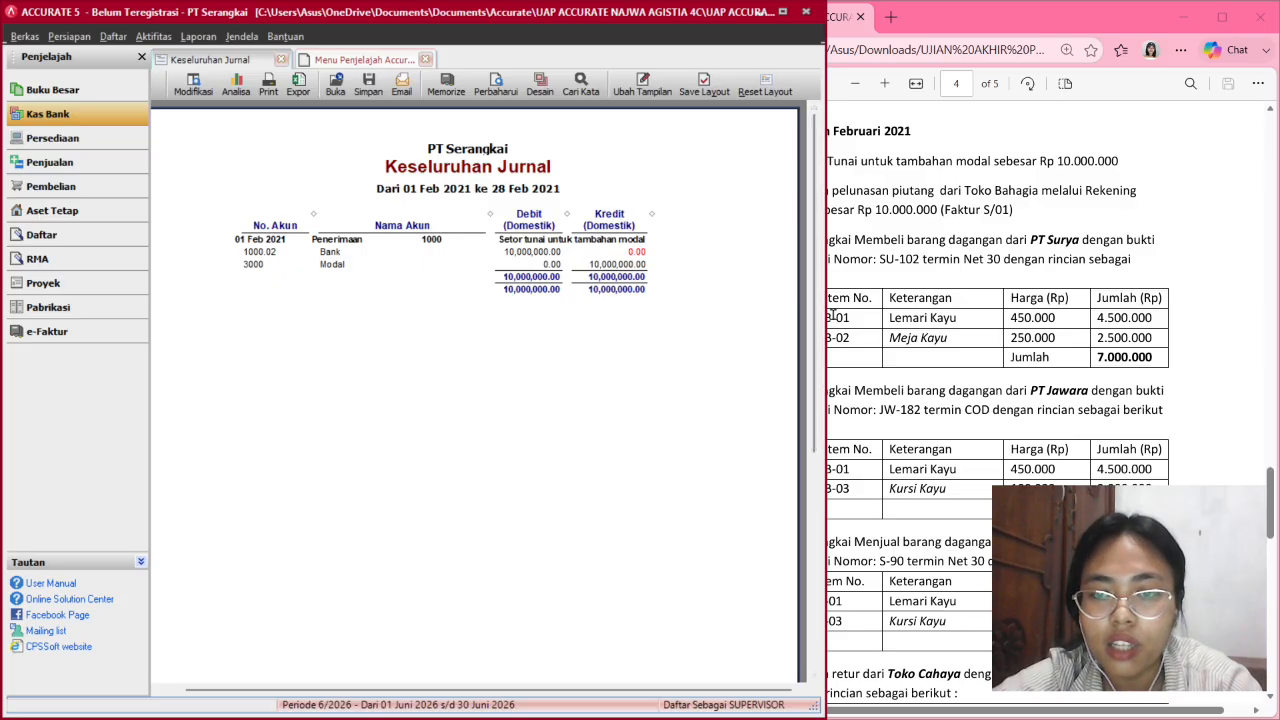
pyautogui.moveTo(814, 314); pyautogui.dragTo(690, 320)
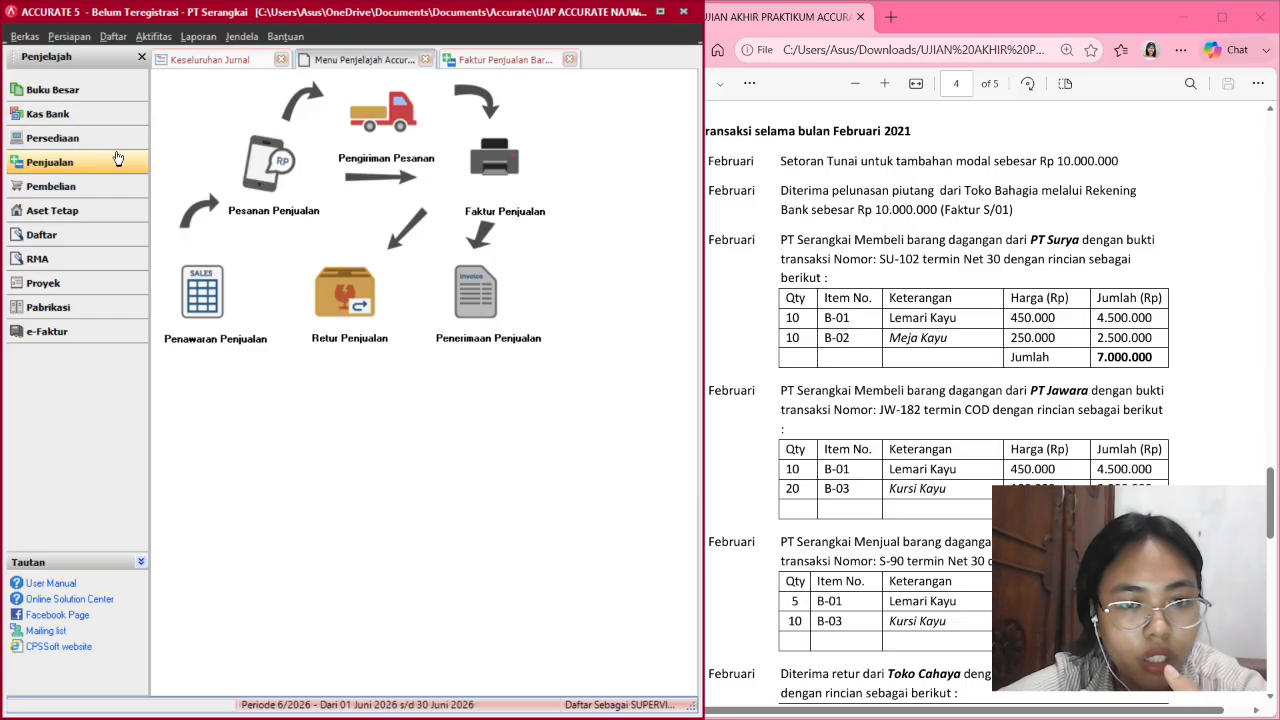
# Start a customer receipt for Toko Bahagia dated 03/02/2021.
pyautogui.click(469, 302)
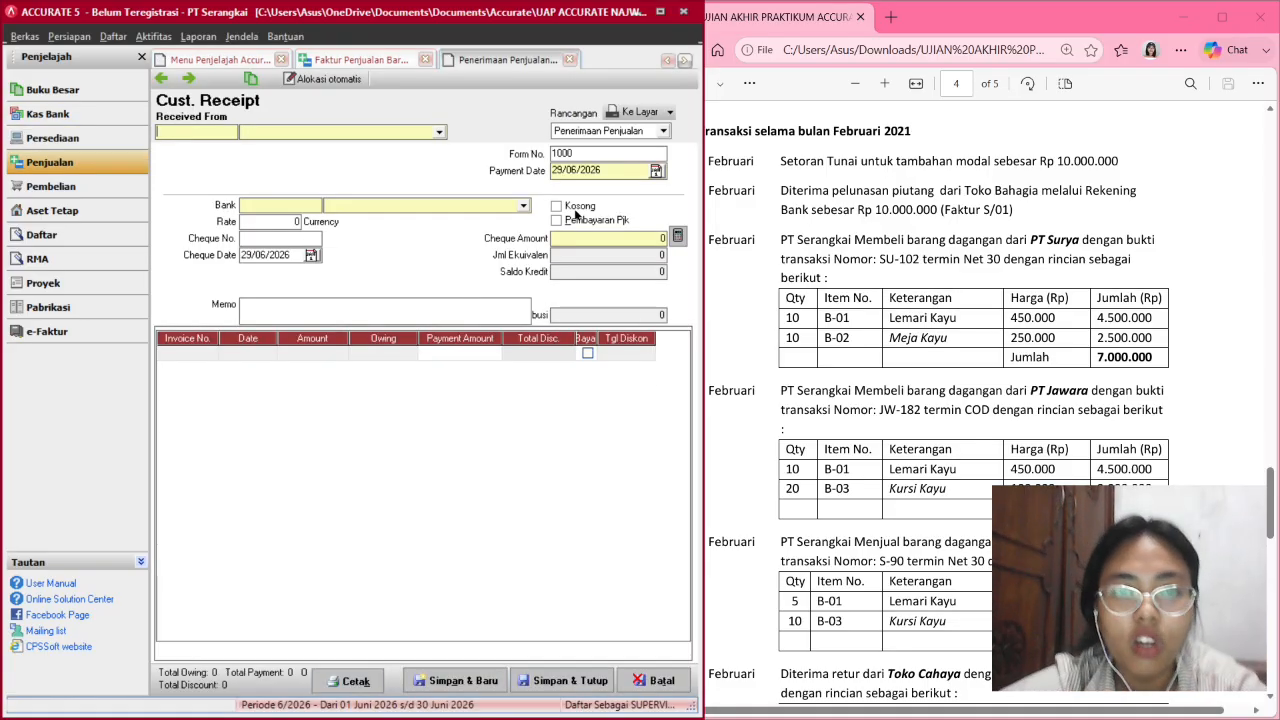
pyautogui.click(439, 132)
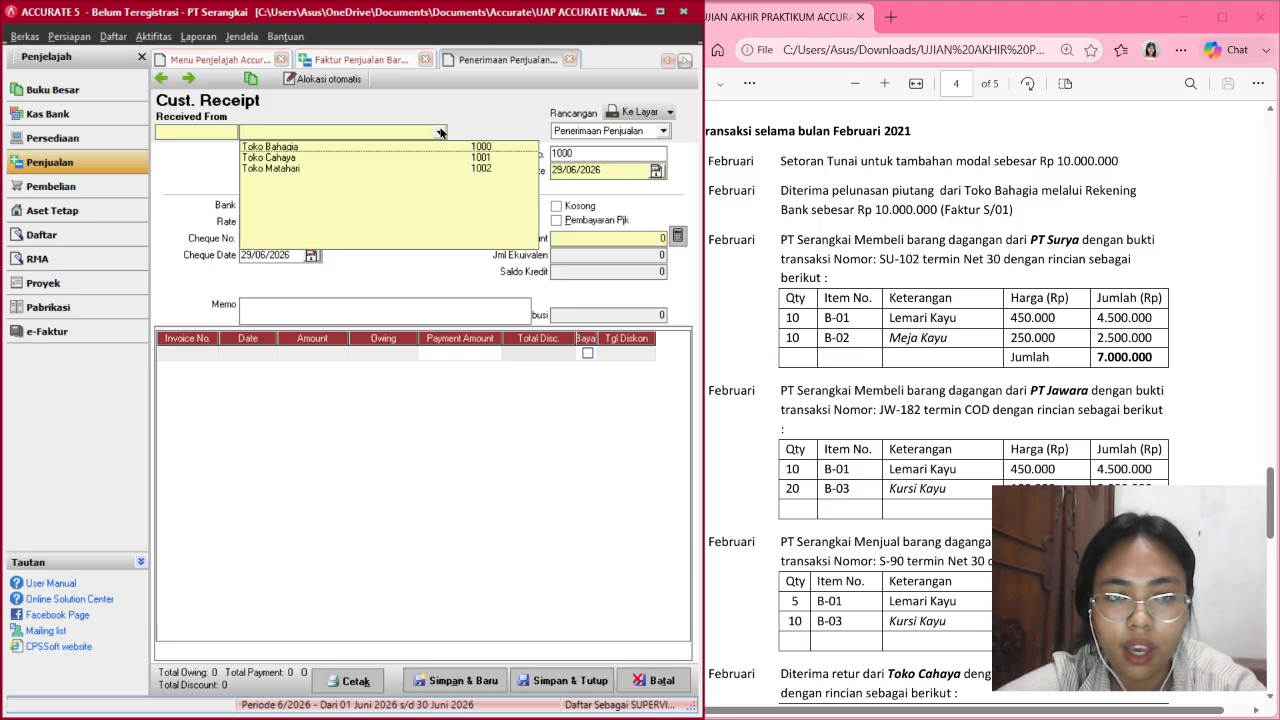
pyautogui.click(368, 148)
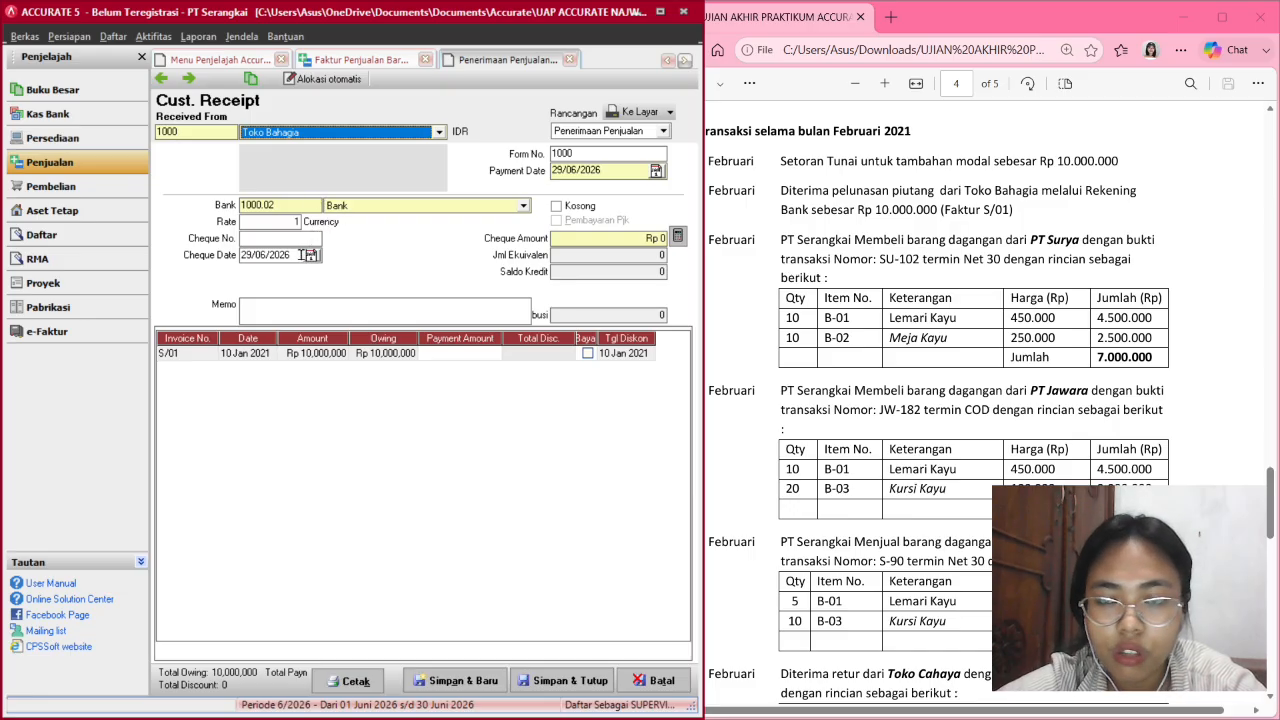
pyautogui.click(250, 247)
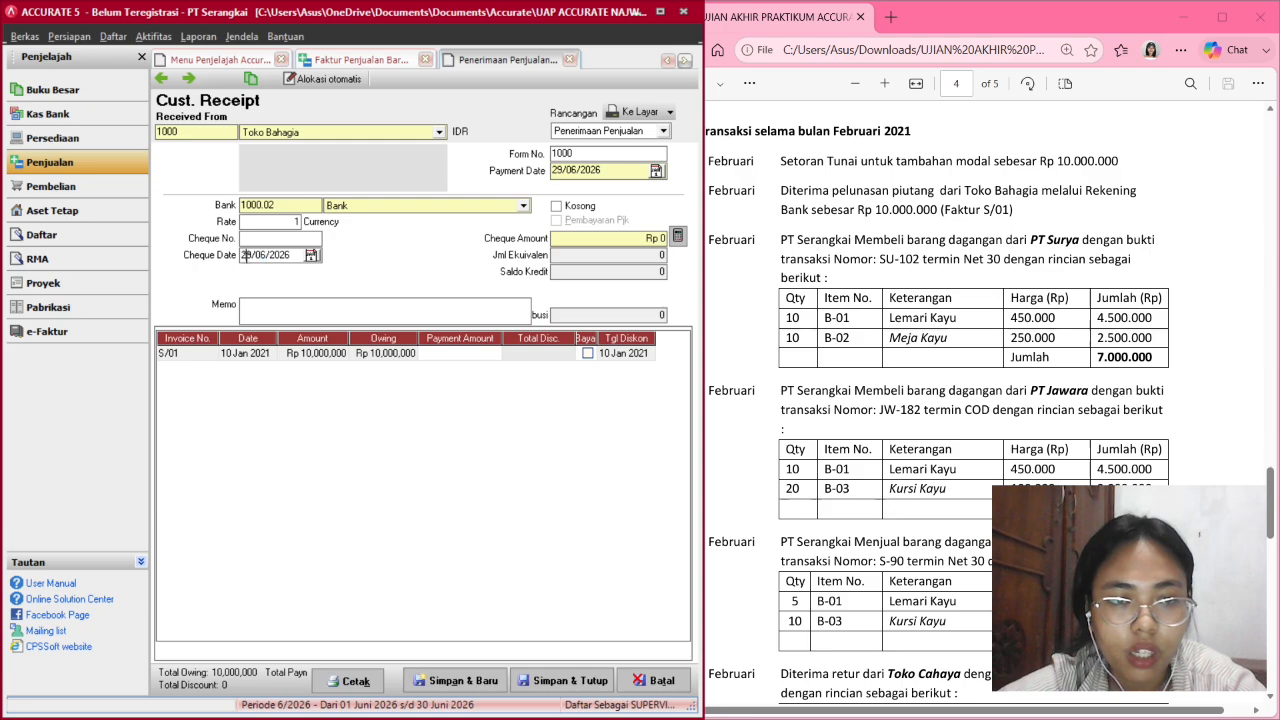
pyautogui.write('06')
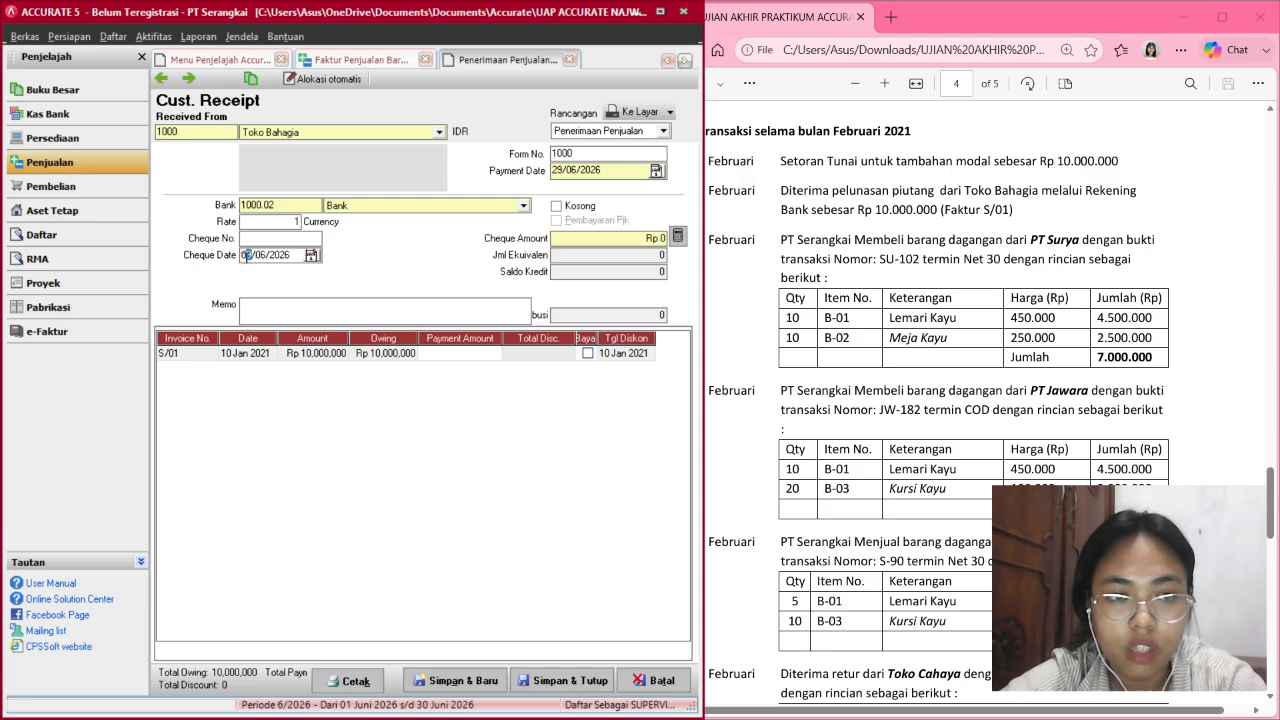
pyautogui.write('08022021')
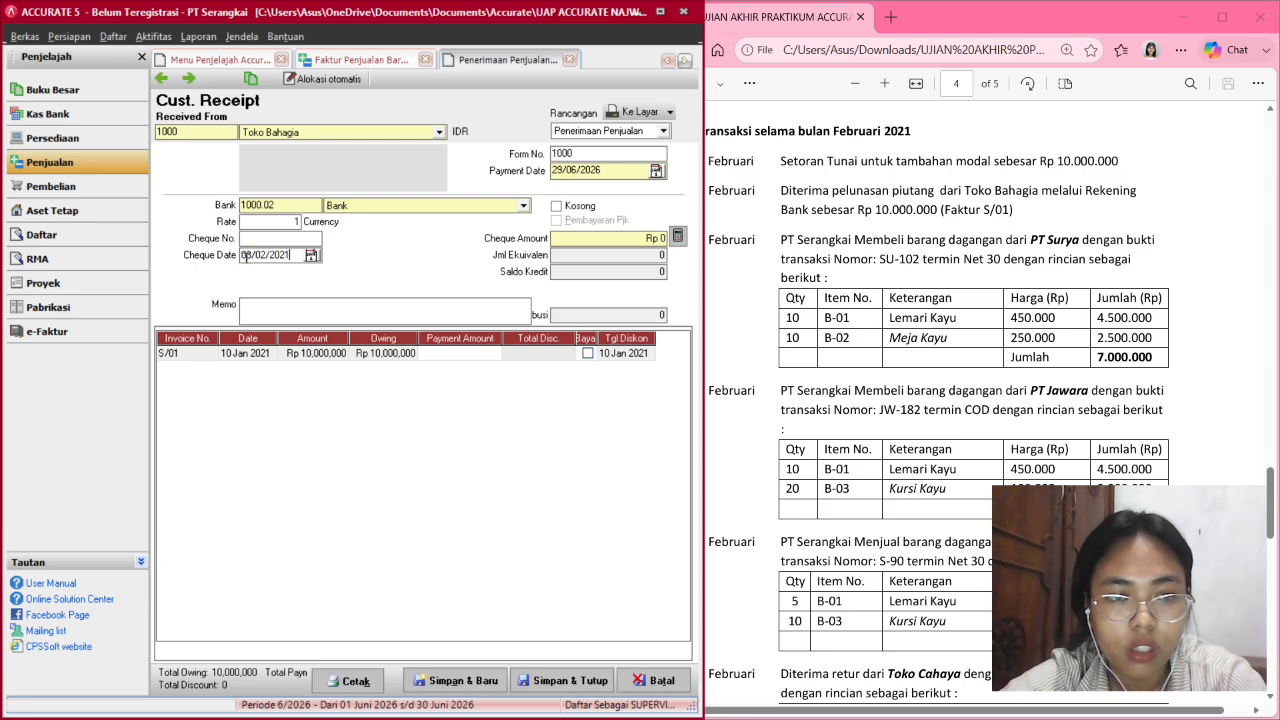
pyautogui.click(558, 170)
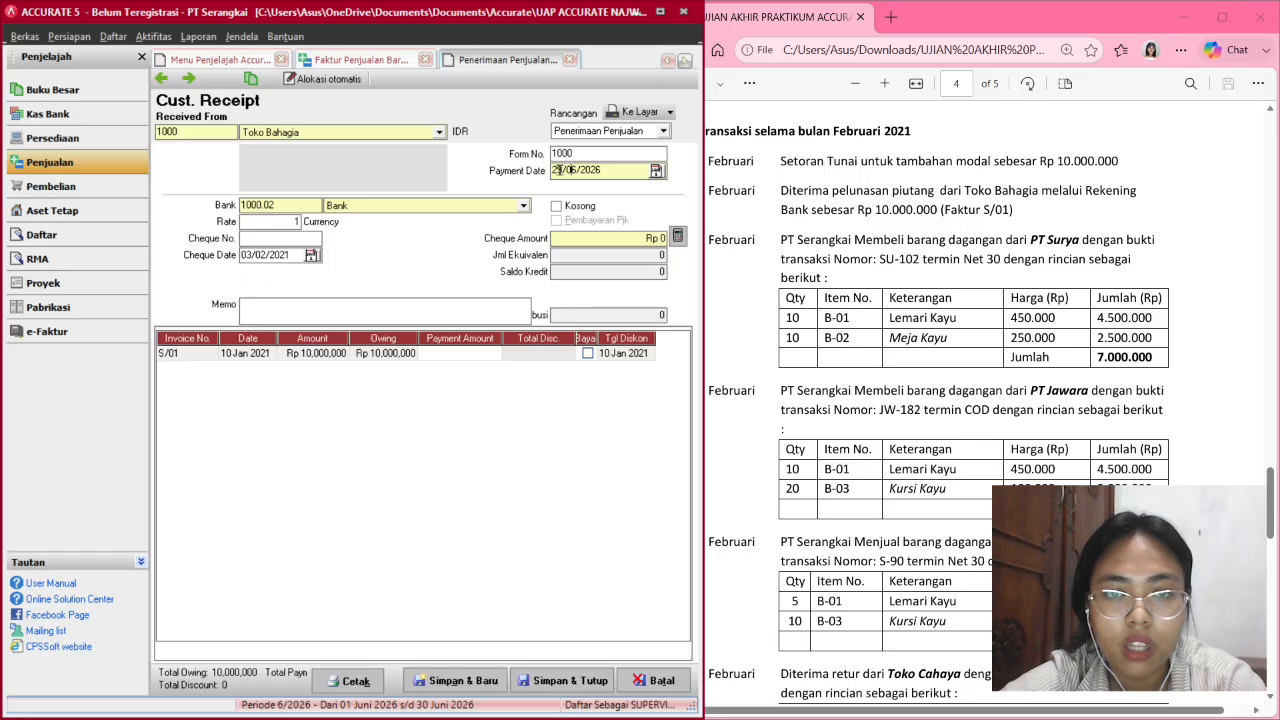
pyautogui.press('Right')
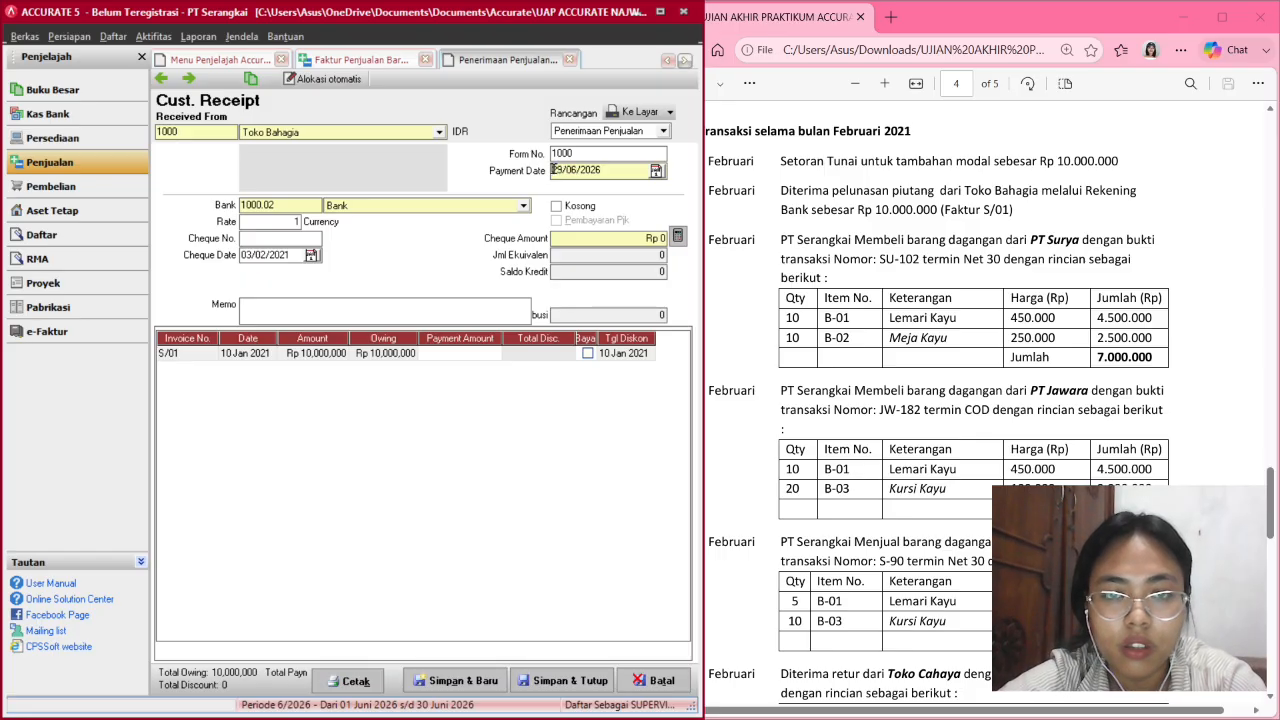
pyautogui.write('03/02/')
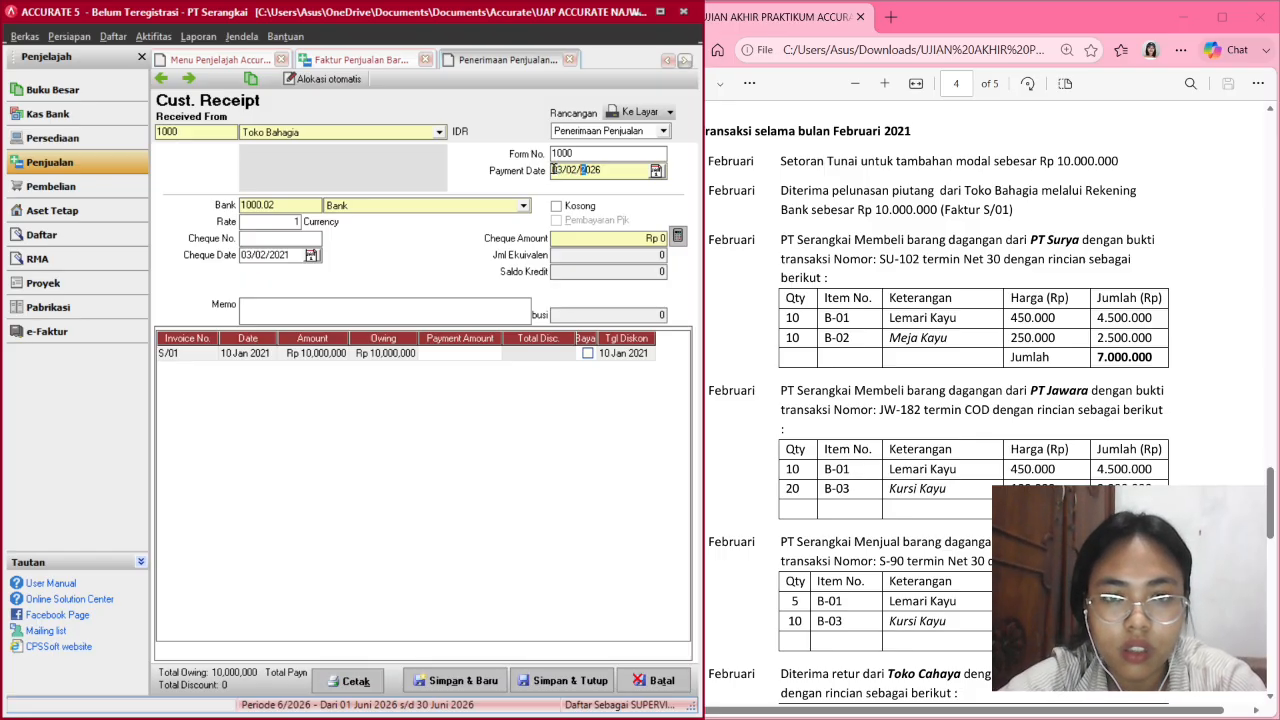
pyautogui.write('2021')
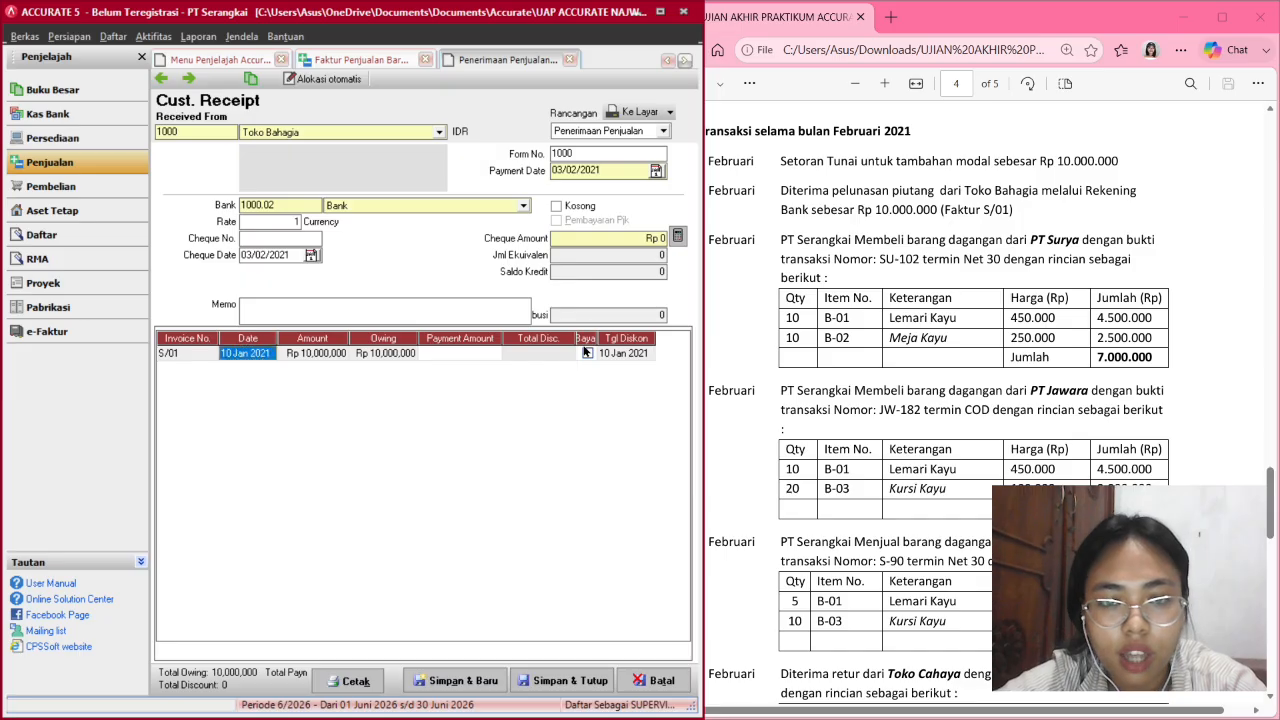
# Mark invoice S/01 paid, fill the 10,000,000 cheque amount into Bank, and save.
pyautogui.click(587, 354)
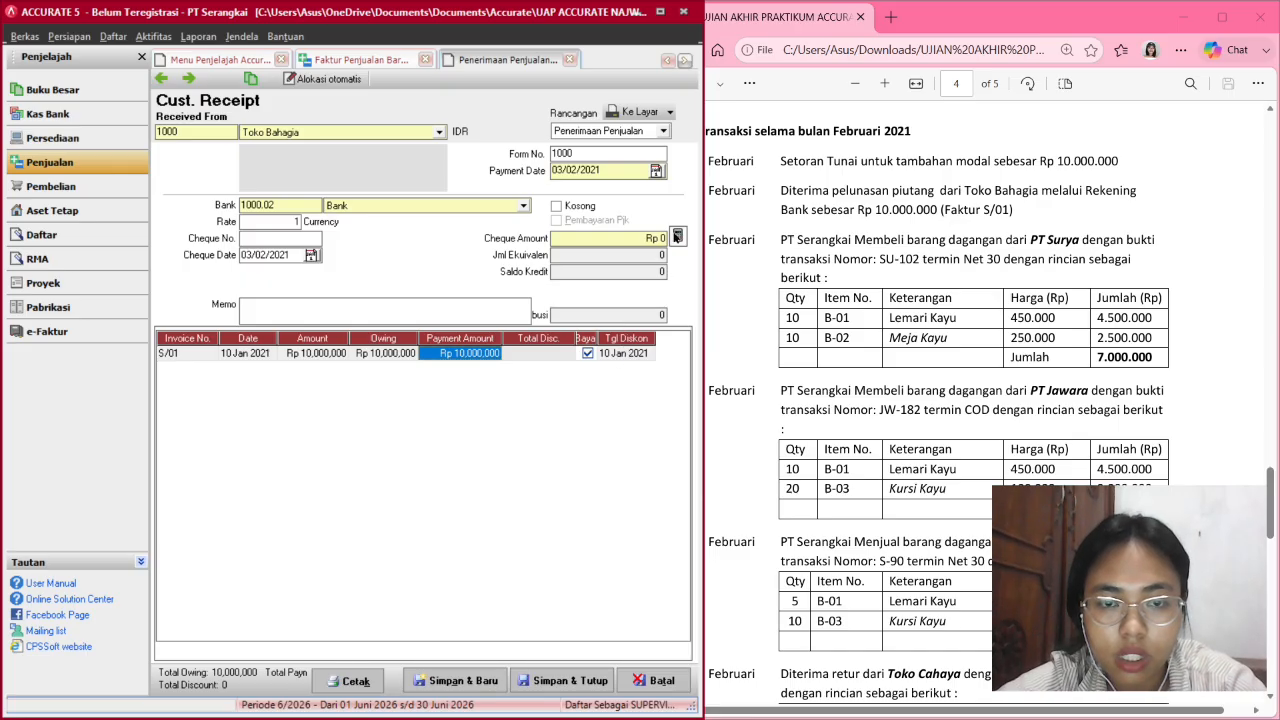
pyautogui.click(677, 236)
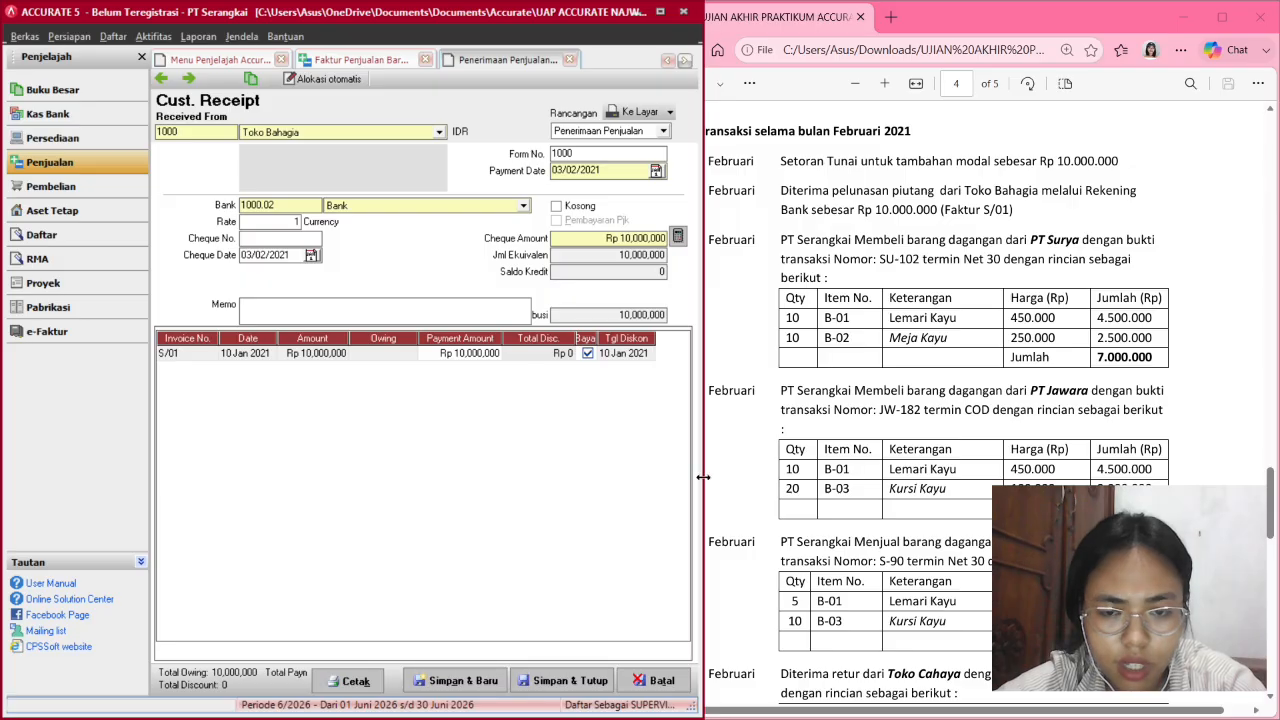
pyautogui.moveTo(704, 482); pyautogui.dragTo(872, 482)
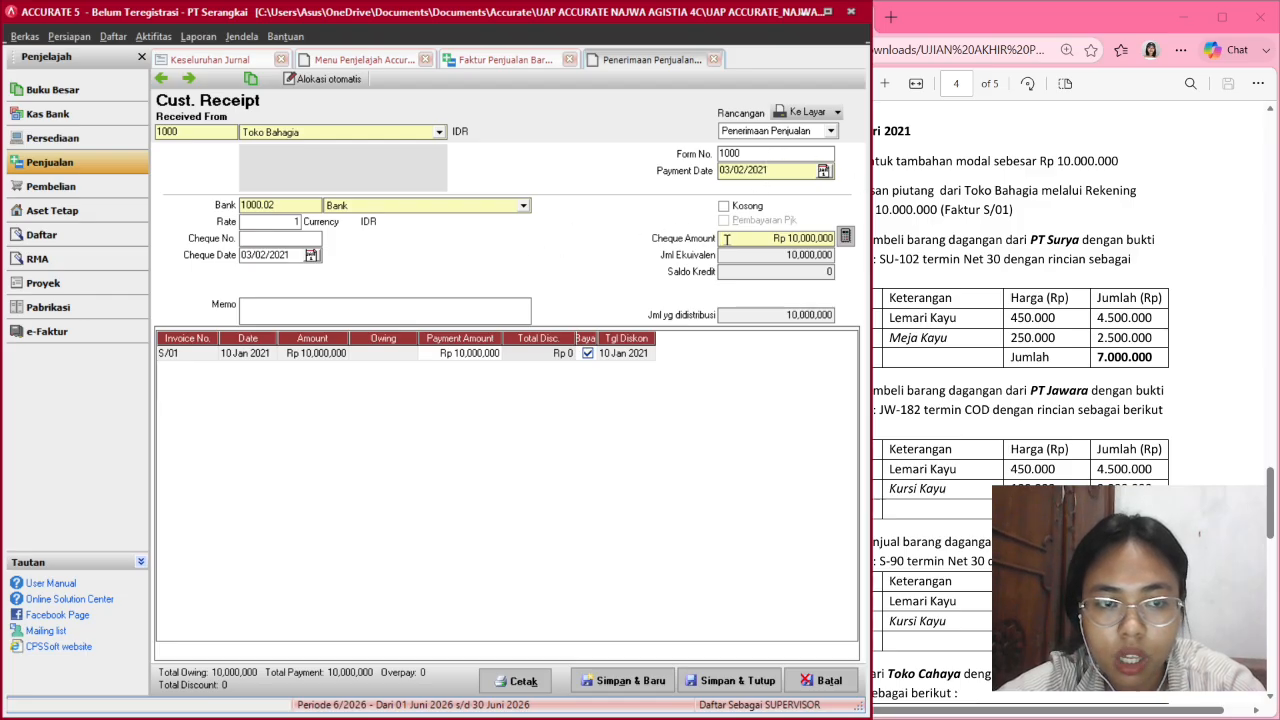
pyautogui.moveTo(871, 288); pyautogui.dragTo(655, 285)
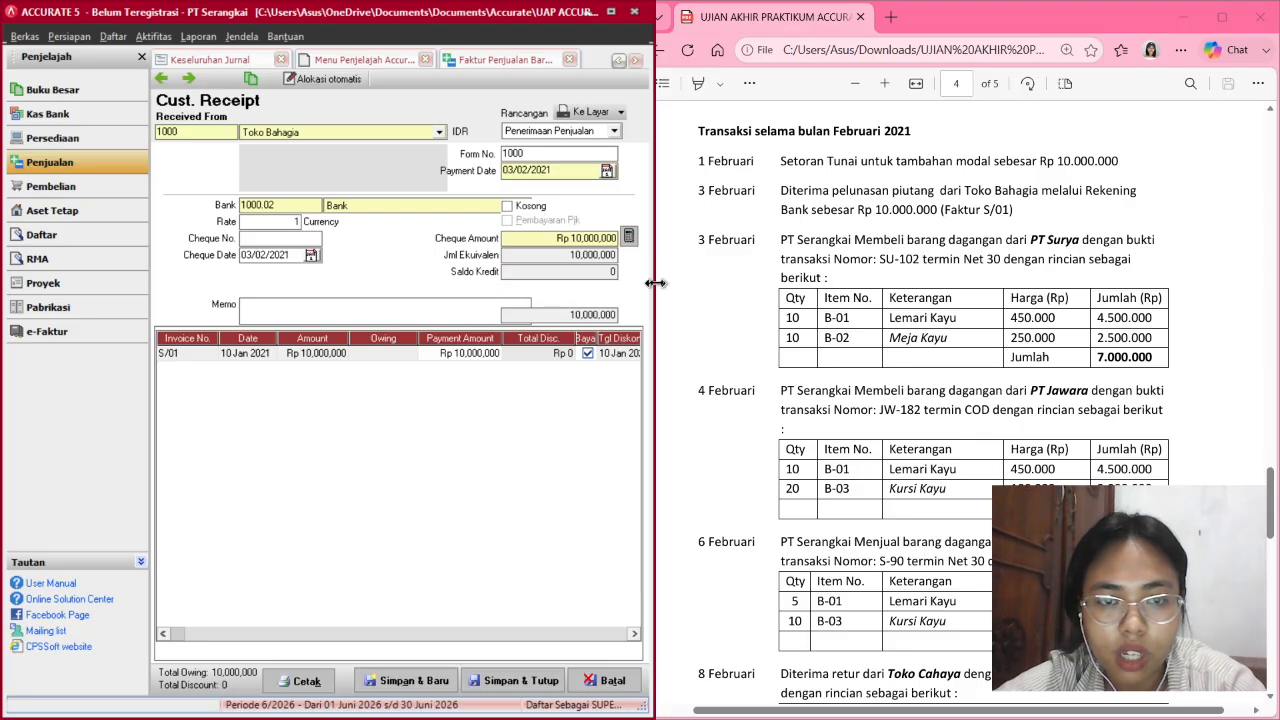
pyautogui.moveTo(655, 284); pyautogui.dragTo(702, 288)
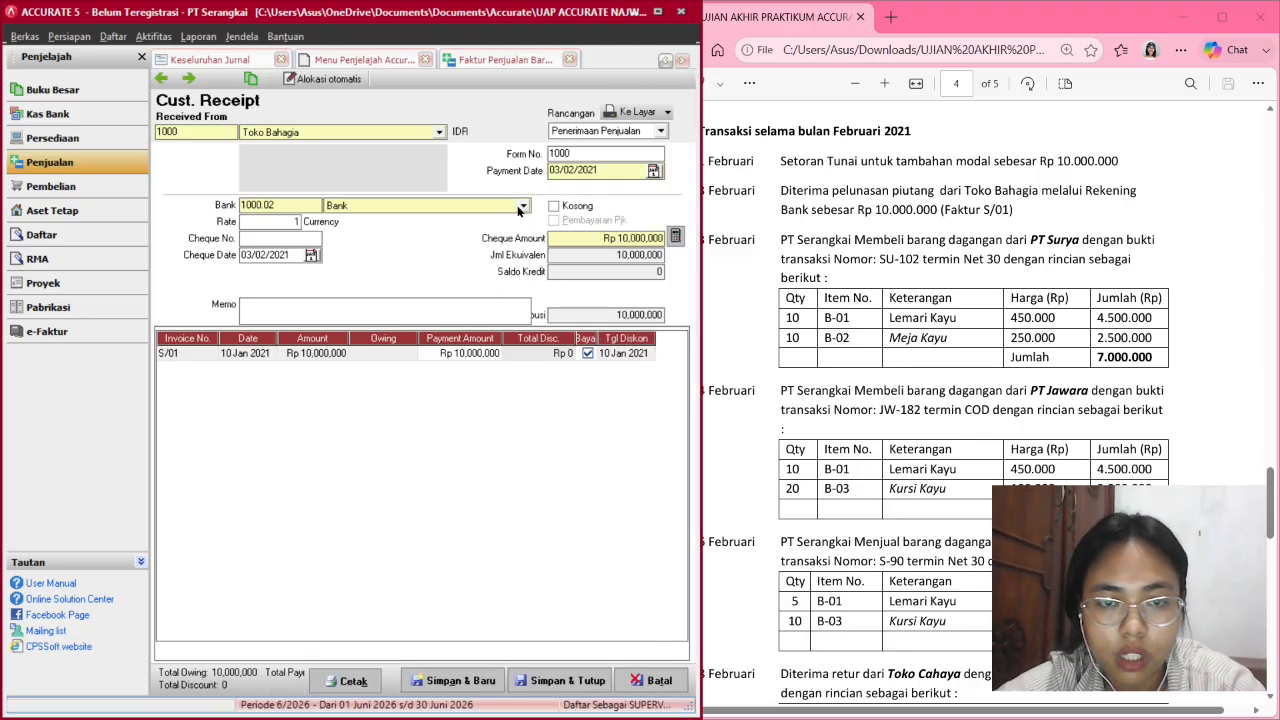
pyautogui.click(521, 205)
pyautogui.click(527, 208)
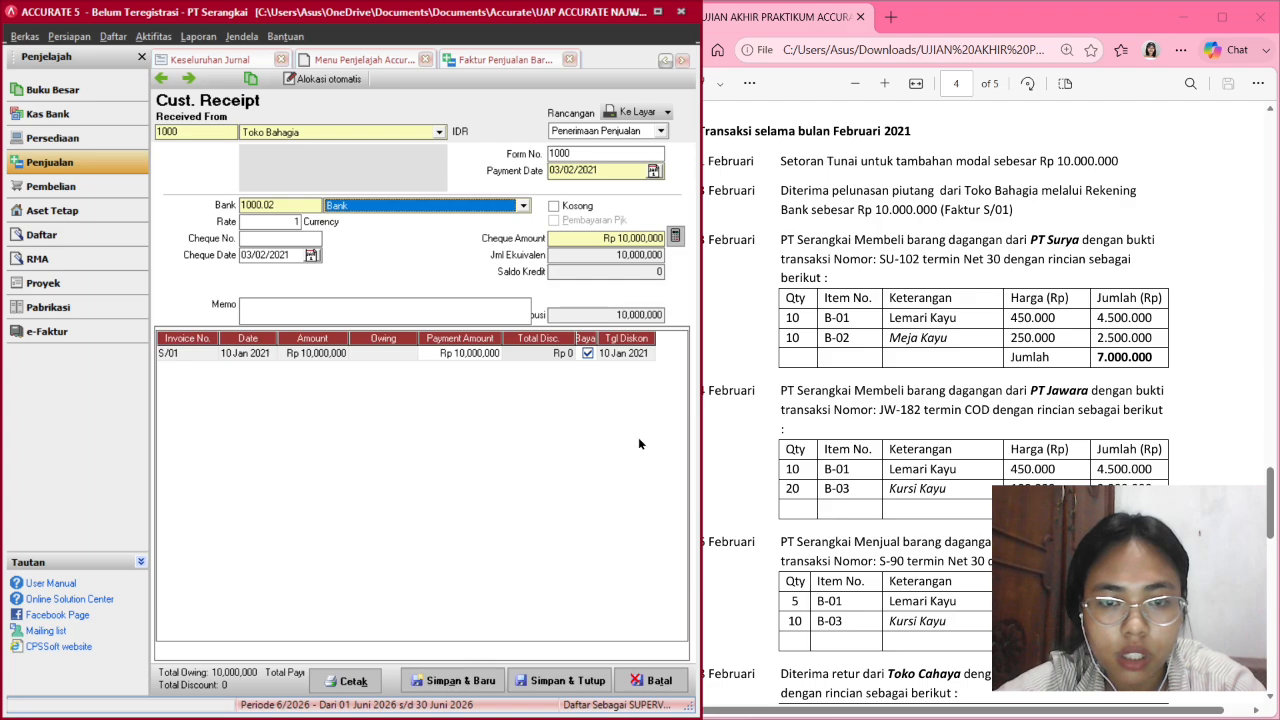
pyautogui.click(575, 682)
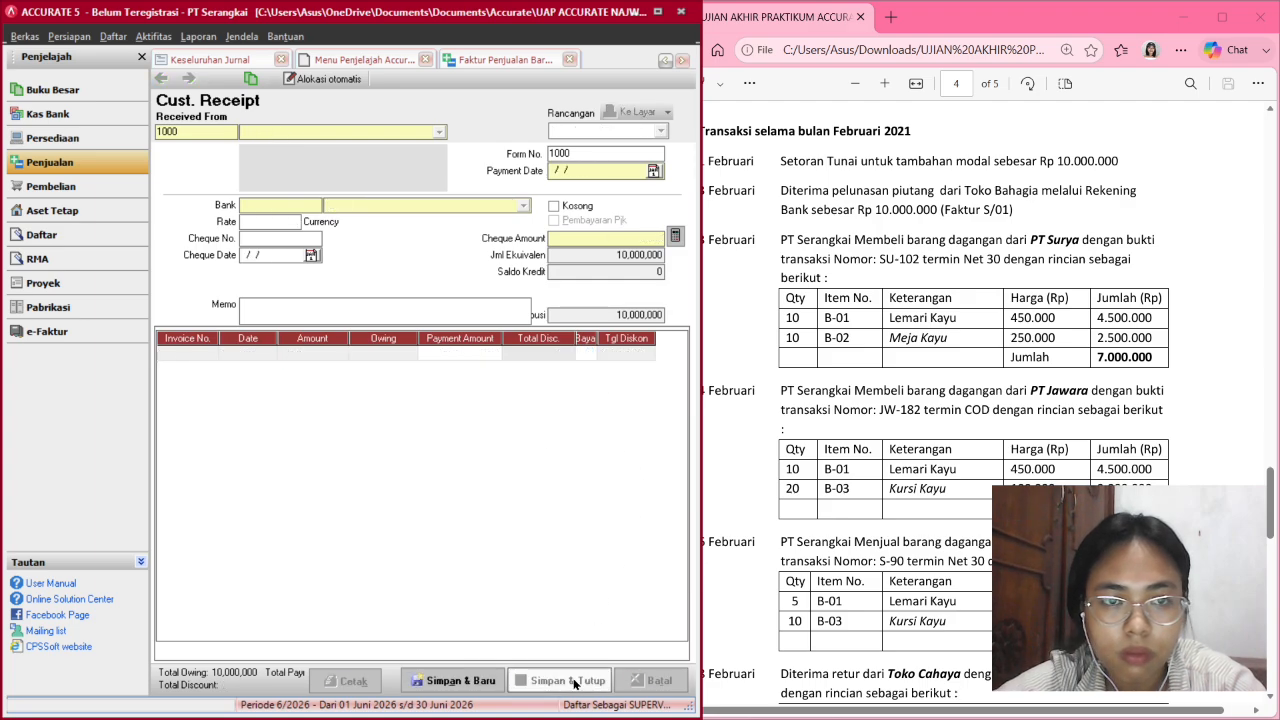
# Close Faktur Penjualan and refresh Keseluruhan Jurnal to show the Toko Bahagia receipt.
pyautogui.click(568, 60)
pyautogui.click(197, 56)
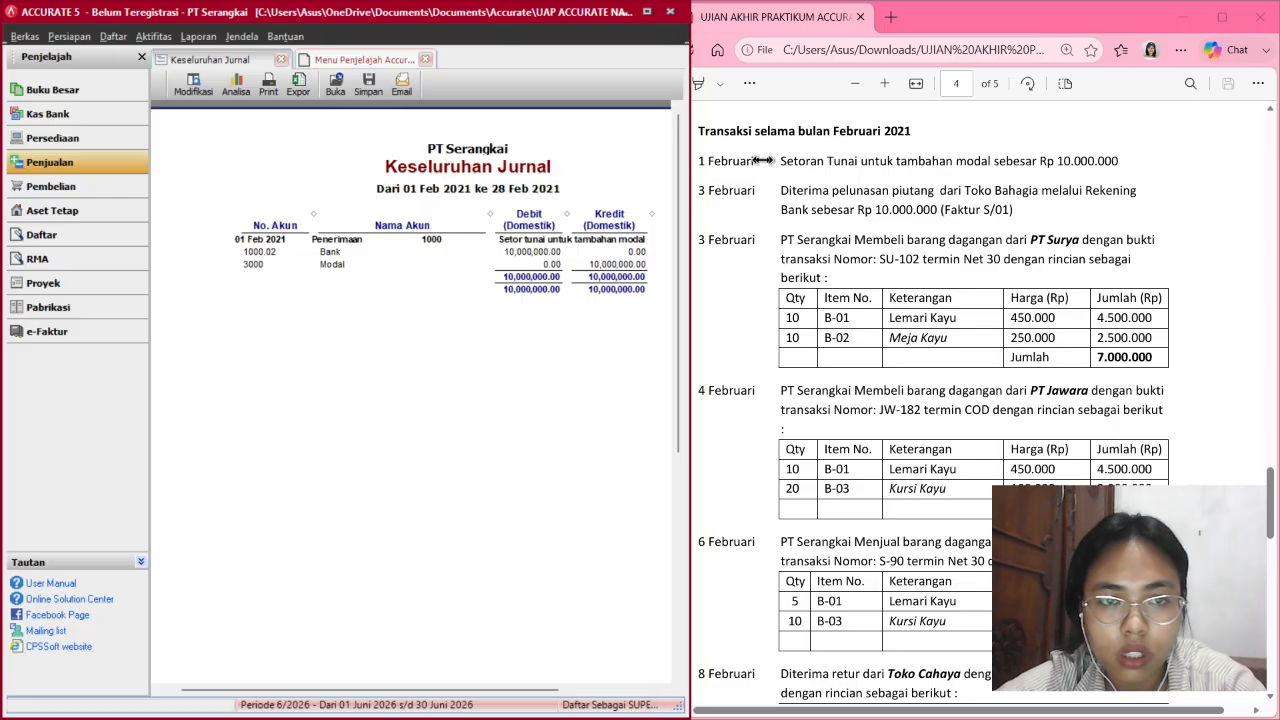
pyautogui.moveTo(700, 160); pyautogui.dragTo(846, 170)
pyautogui.click(497, 84)
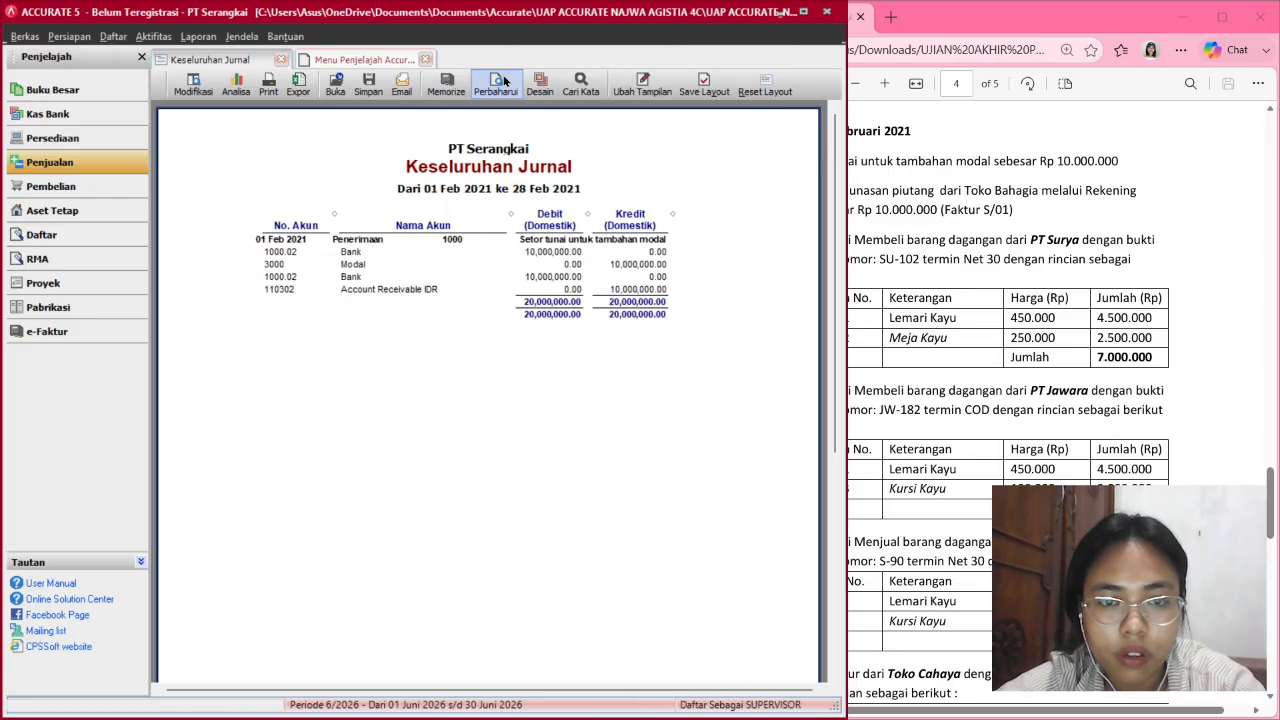
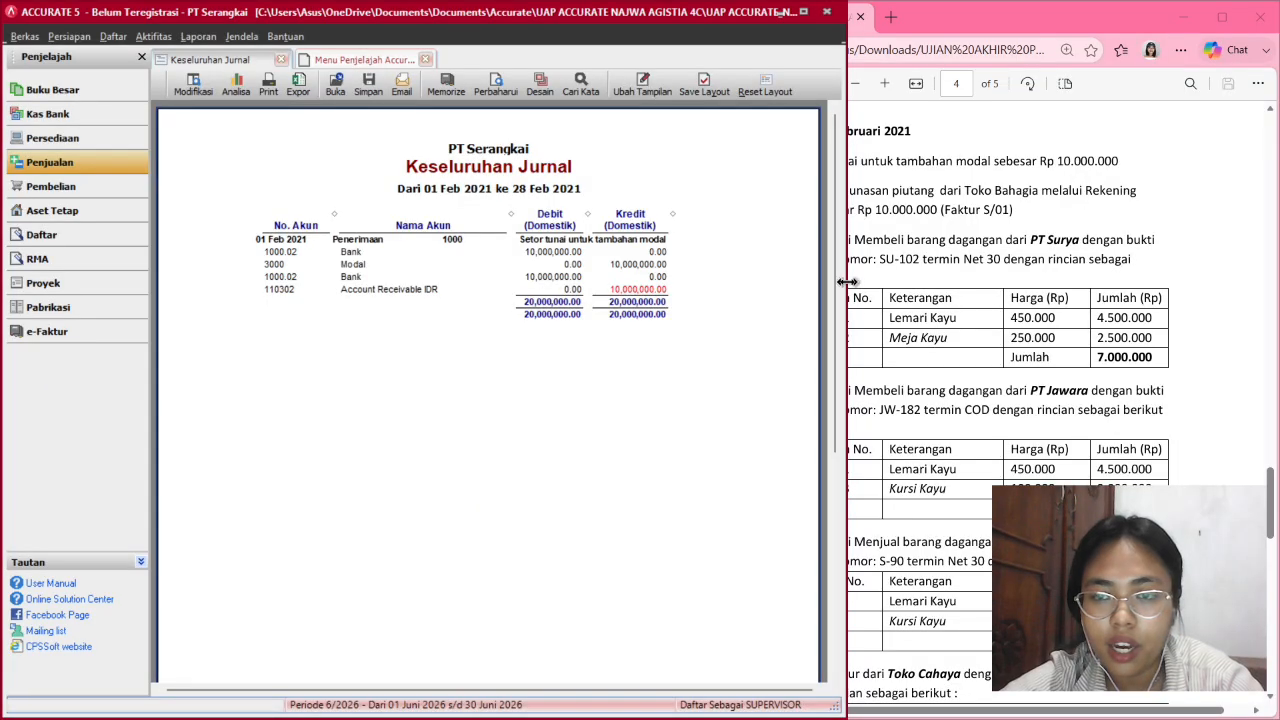
# Widen the assignment PDF beside Accurate so its February transaction list and date column are readable.
pyautogui.moveTo(847, 282); pyautogui.dragTo(755, 258)
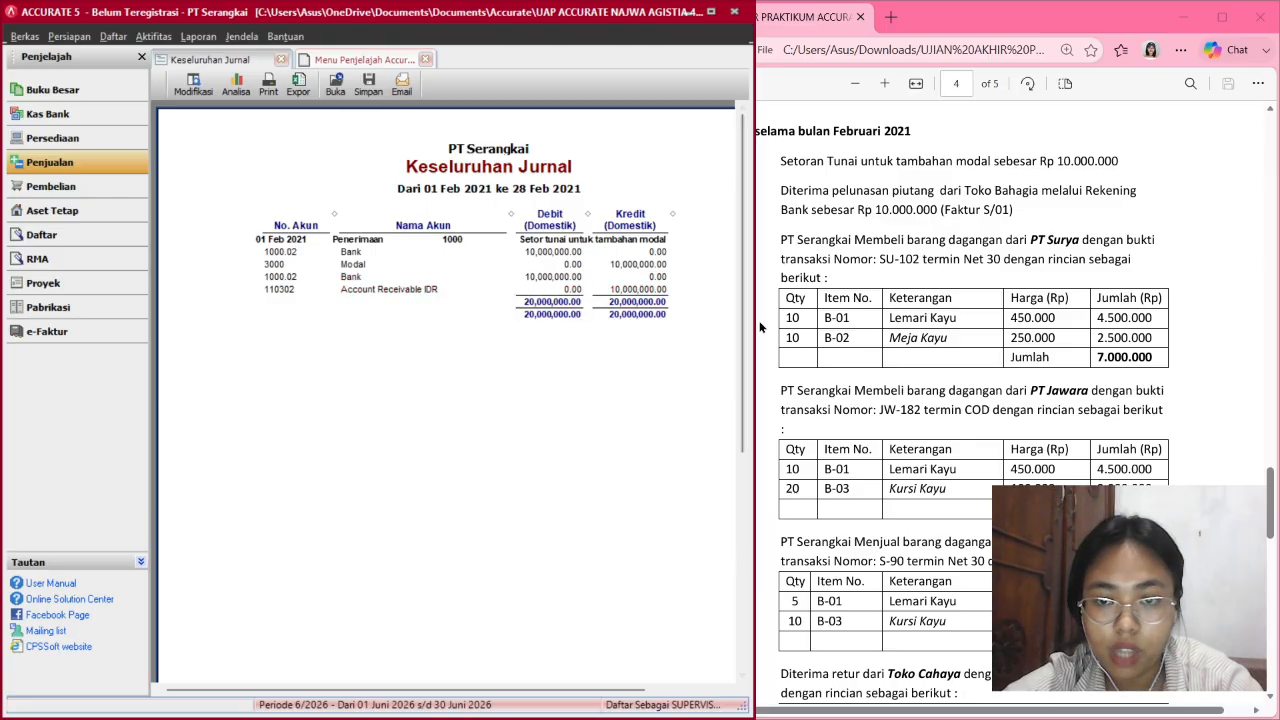
pyautogui.scroll(-1, 1137, 452)
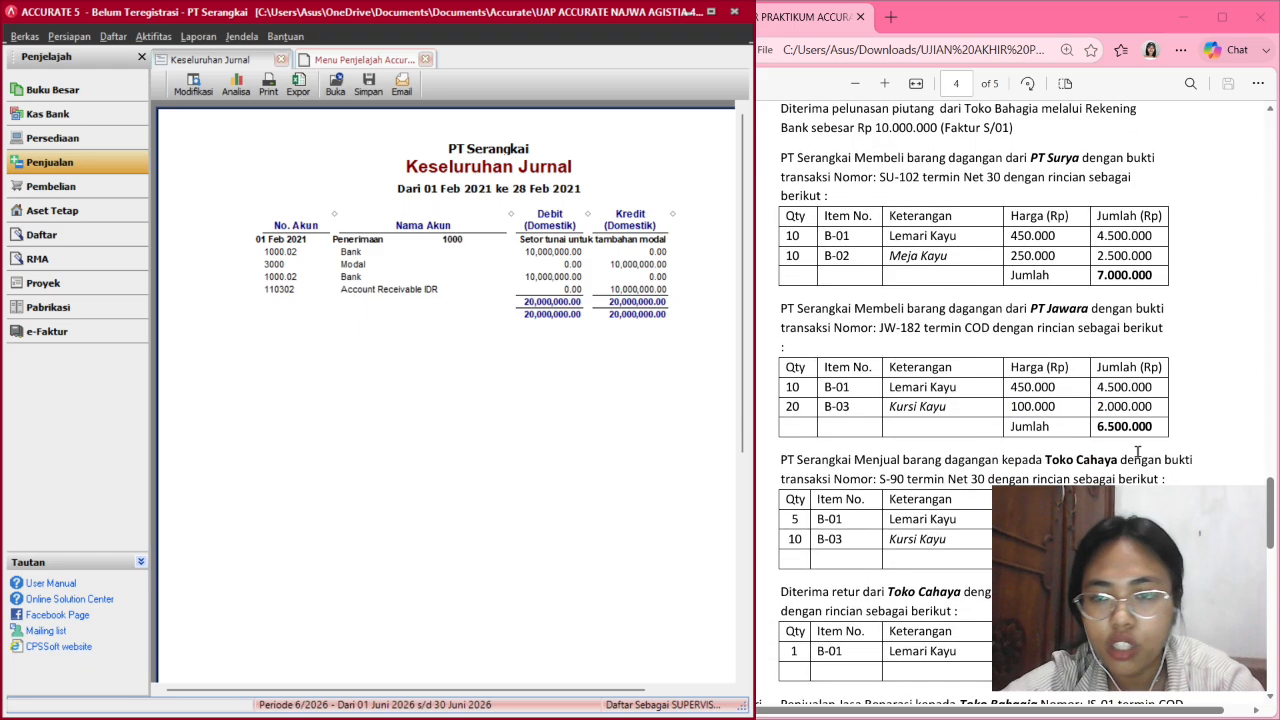
pyautogui.scroll(1, 1137, 452)
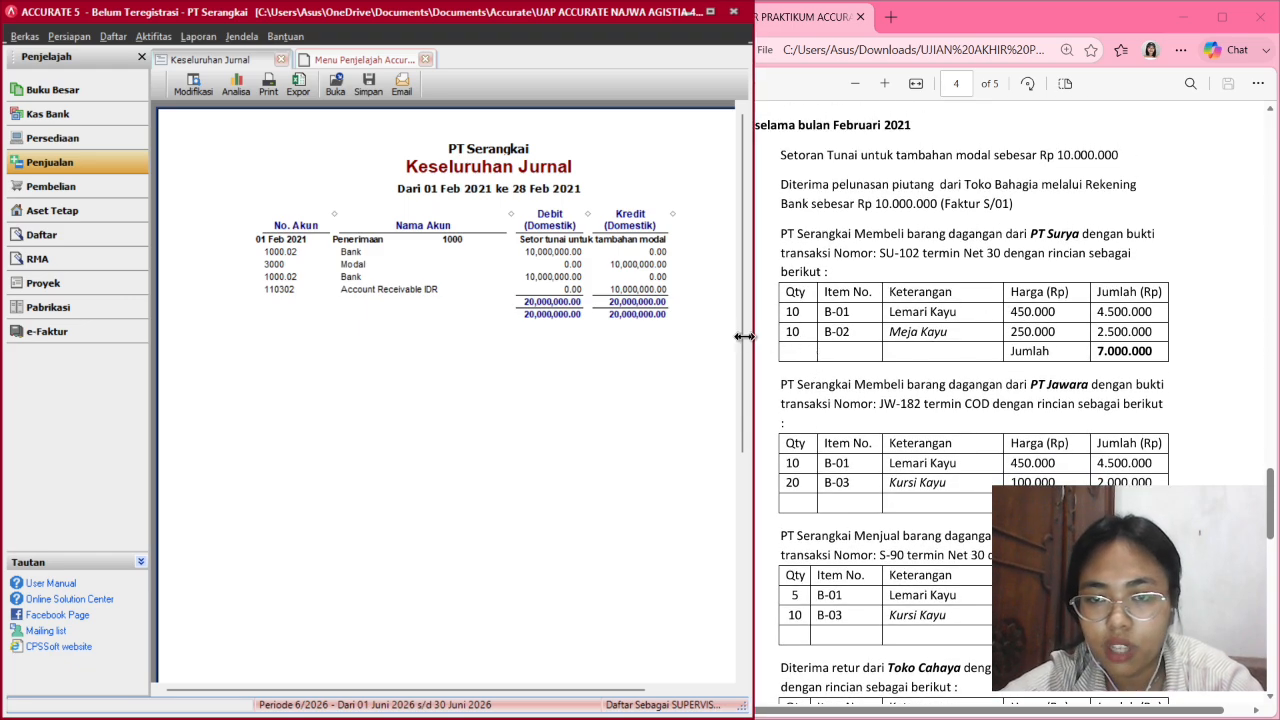
pyautogui.moveTo(744, 337); pyautogui.dragTo(686, 342)
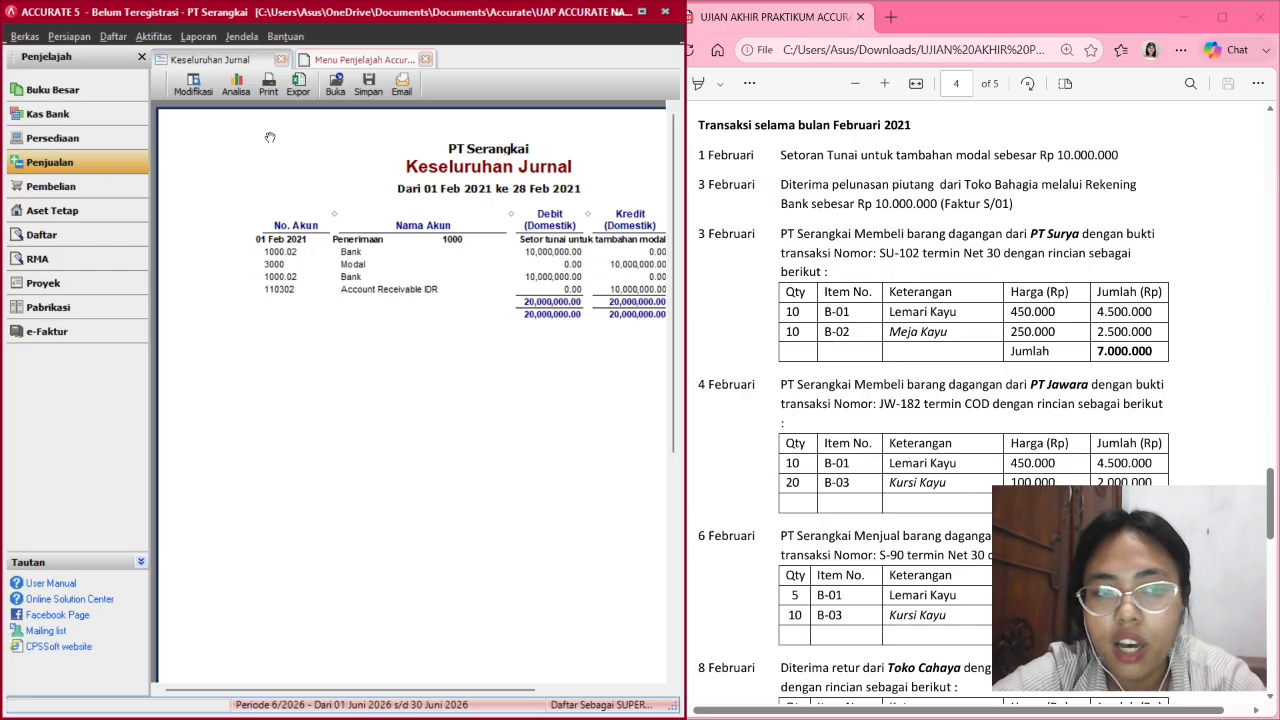
# Start a new purchase invoice from vendor PT Surya with invoice number SU-102.
pyautogui.click(72, 186)
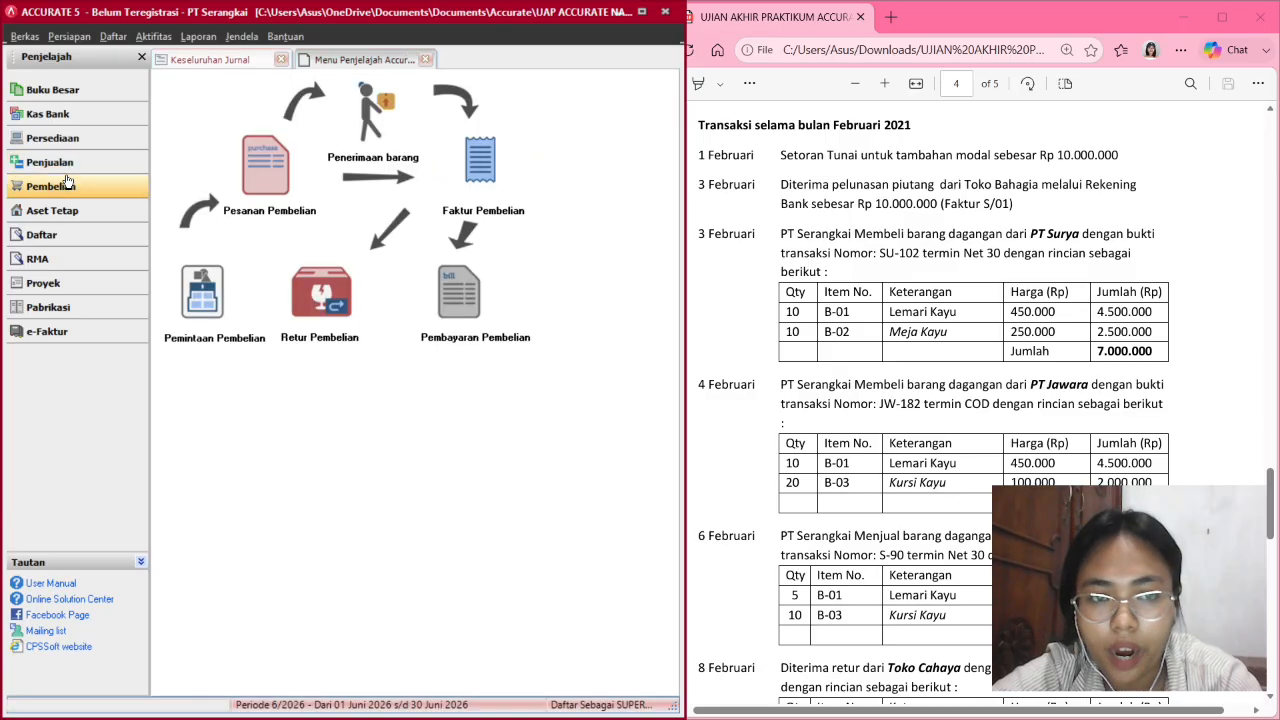
pyautogui.click(487, 175)
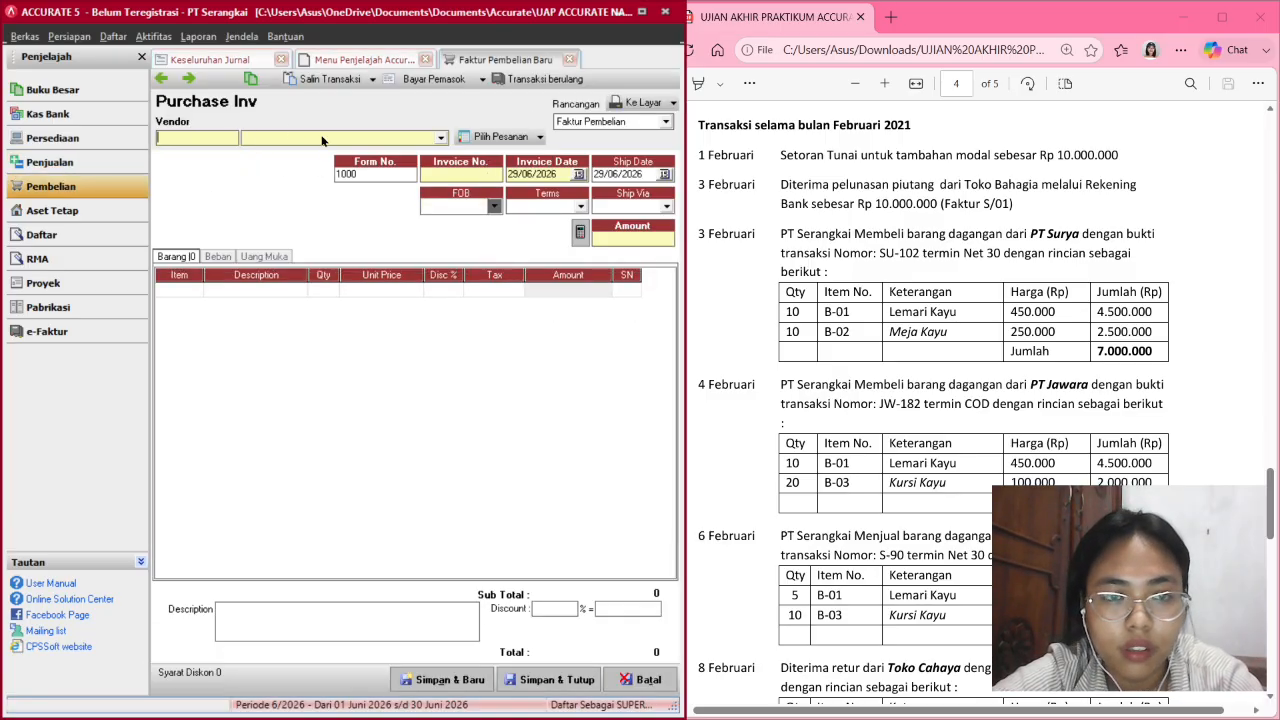
pyautogui.click(440, 139)
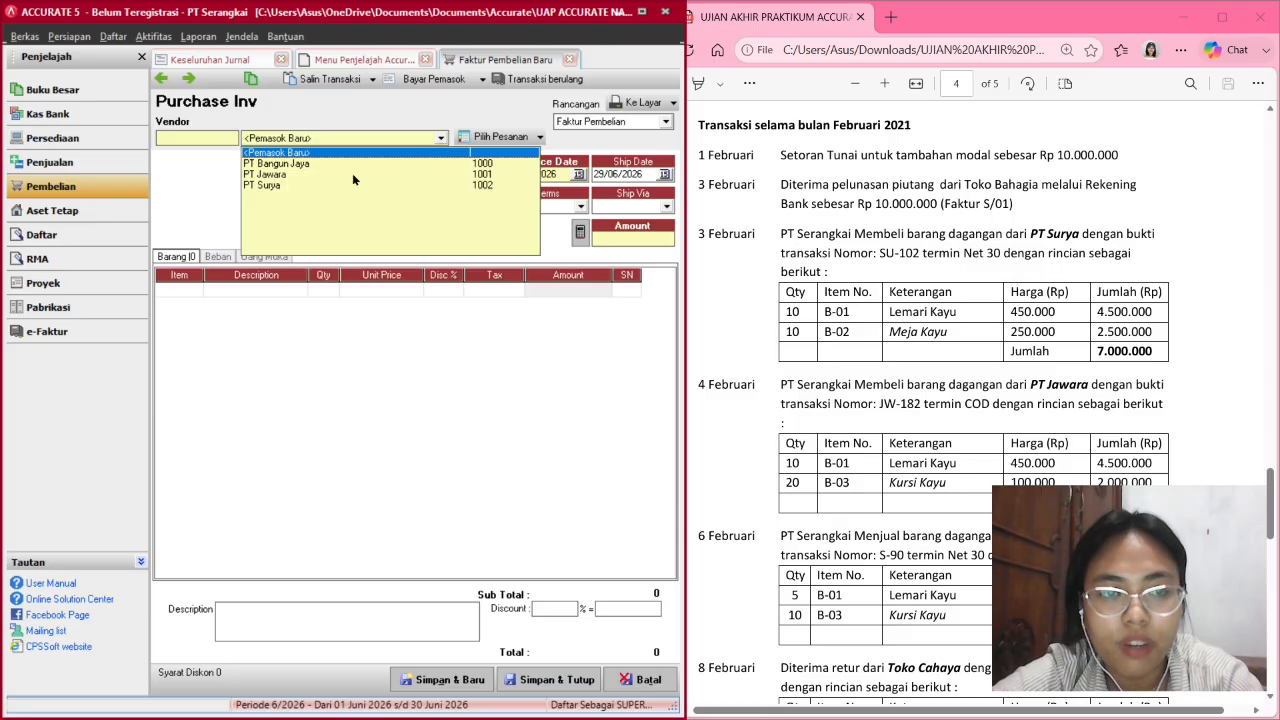
pyautogui.click(291, 185)
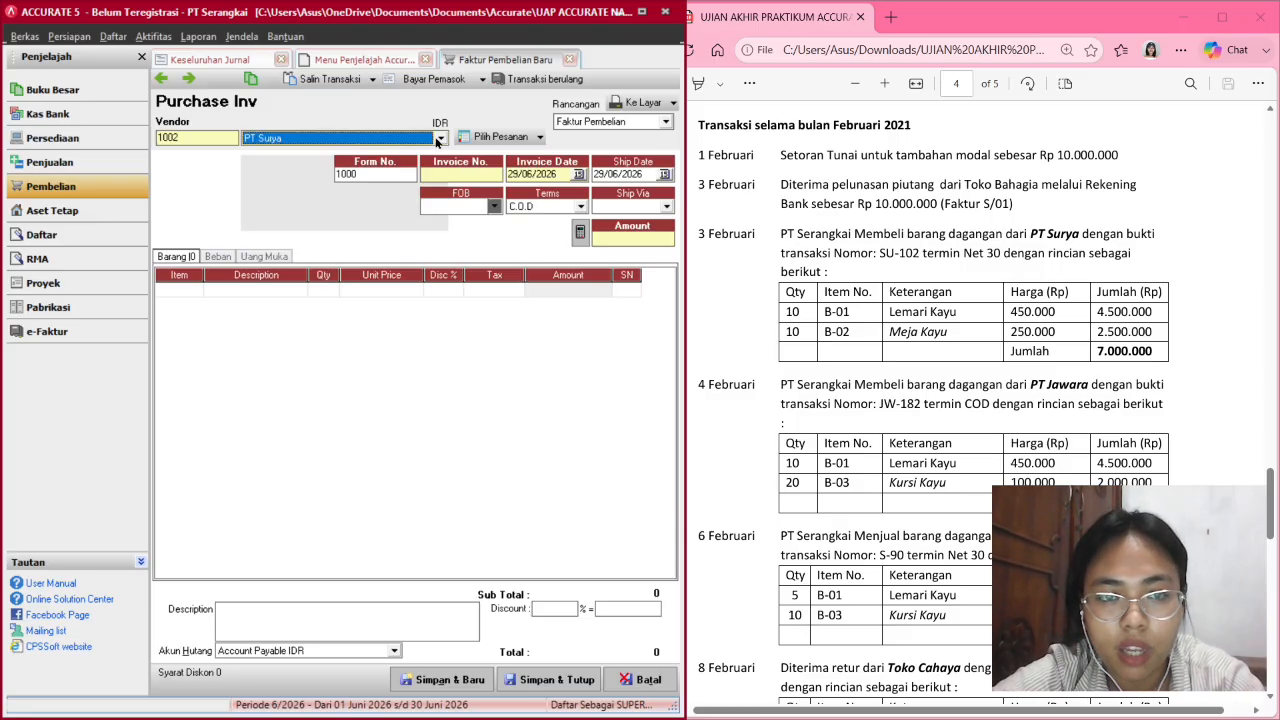
pyautogui.click(478, 172)
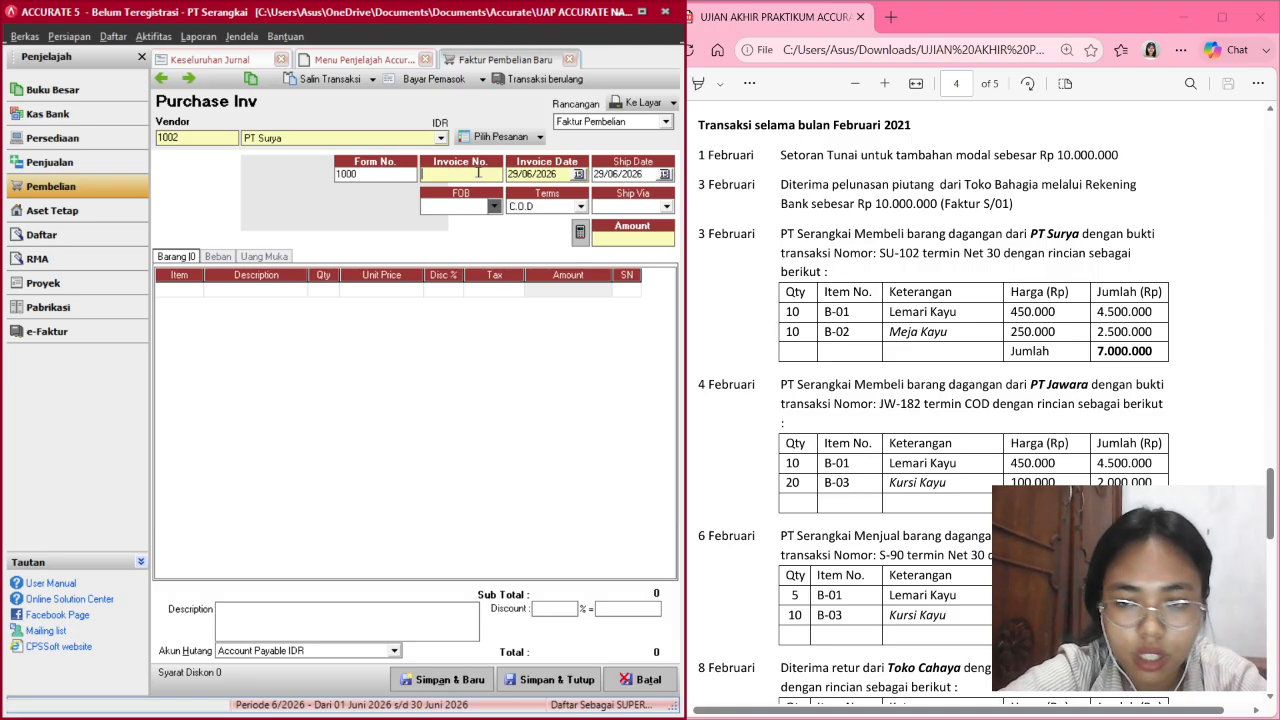
pyautogui.write('SU')
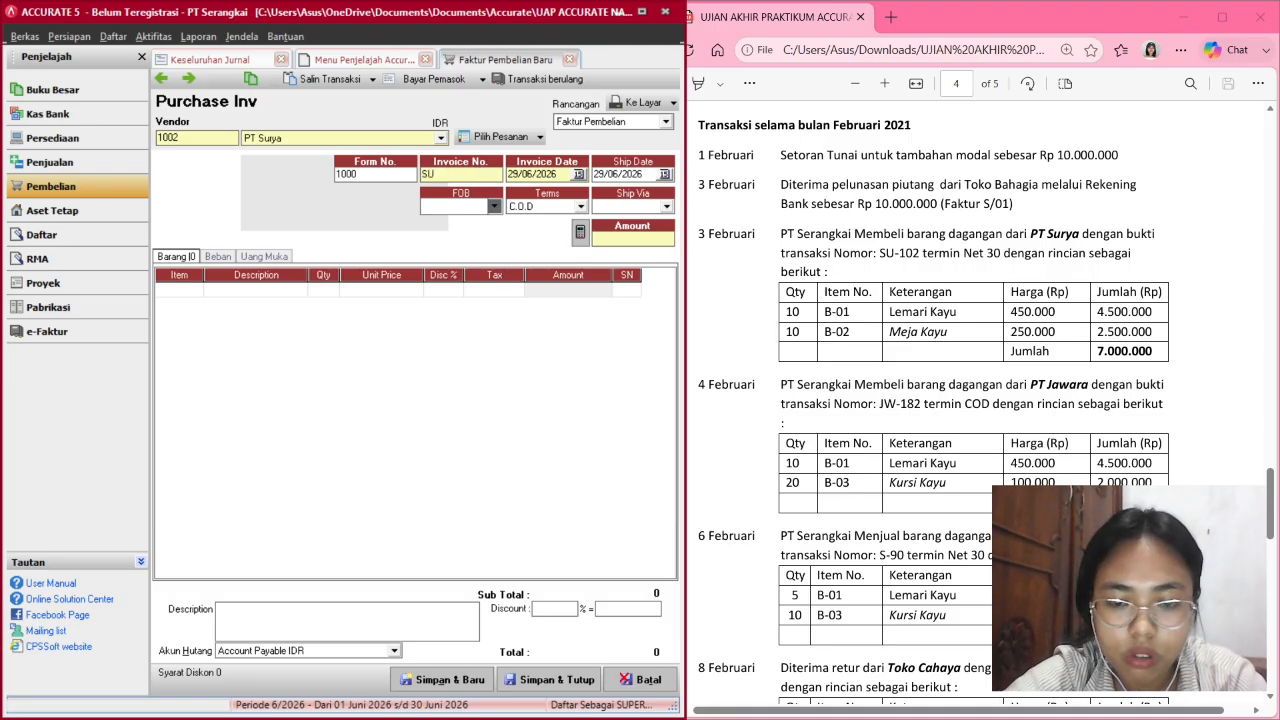
pyautogui.write('-')
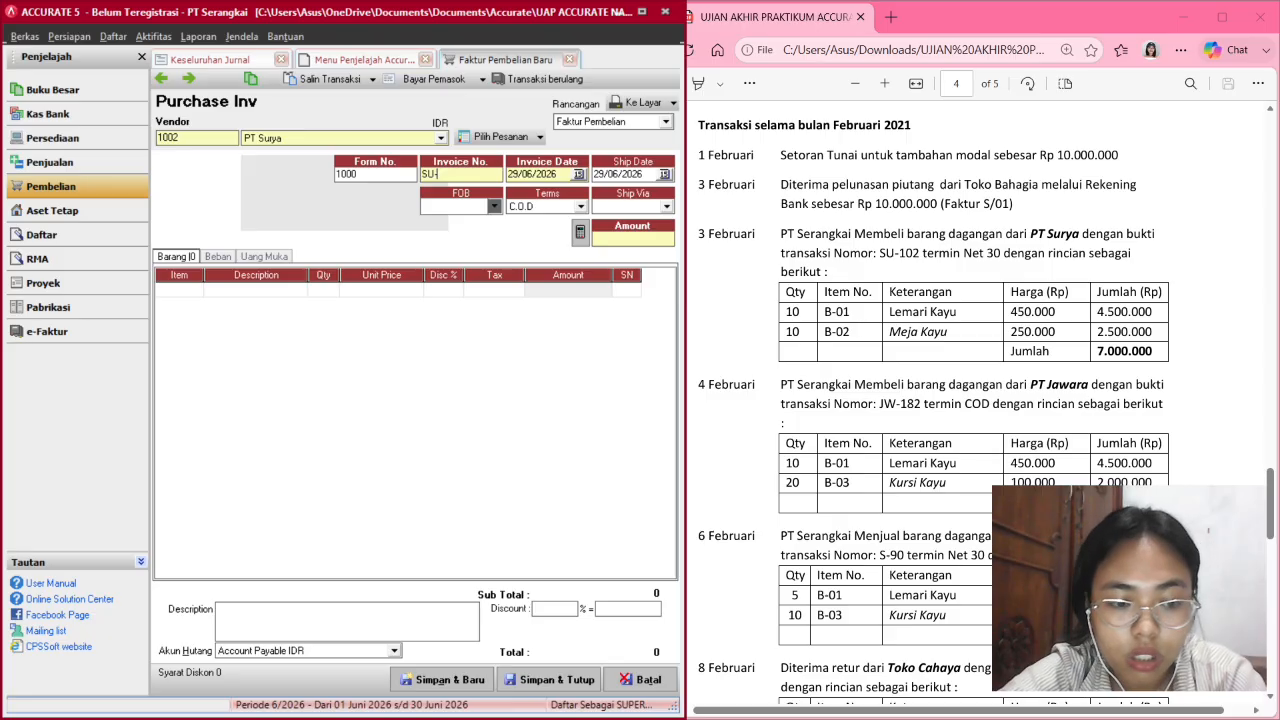
pyautogui.write('102')
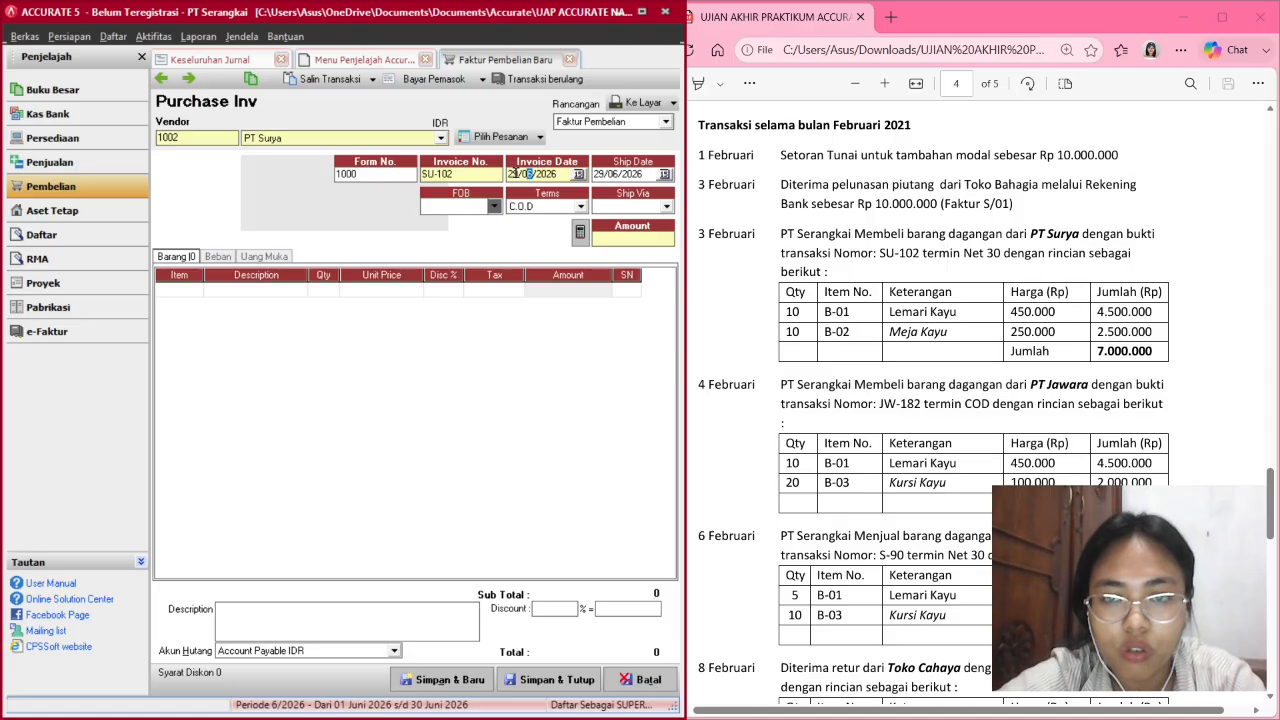
# Set invoice and ship dates to 03/02/2021 and Net 30 terms, then bring up the item list.
pyautogui.click(518, 173)
pyautogui.press('Left')
pyautogui.press('Left')
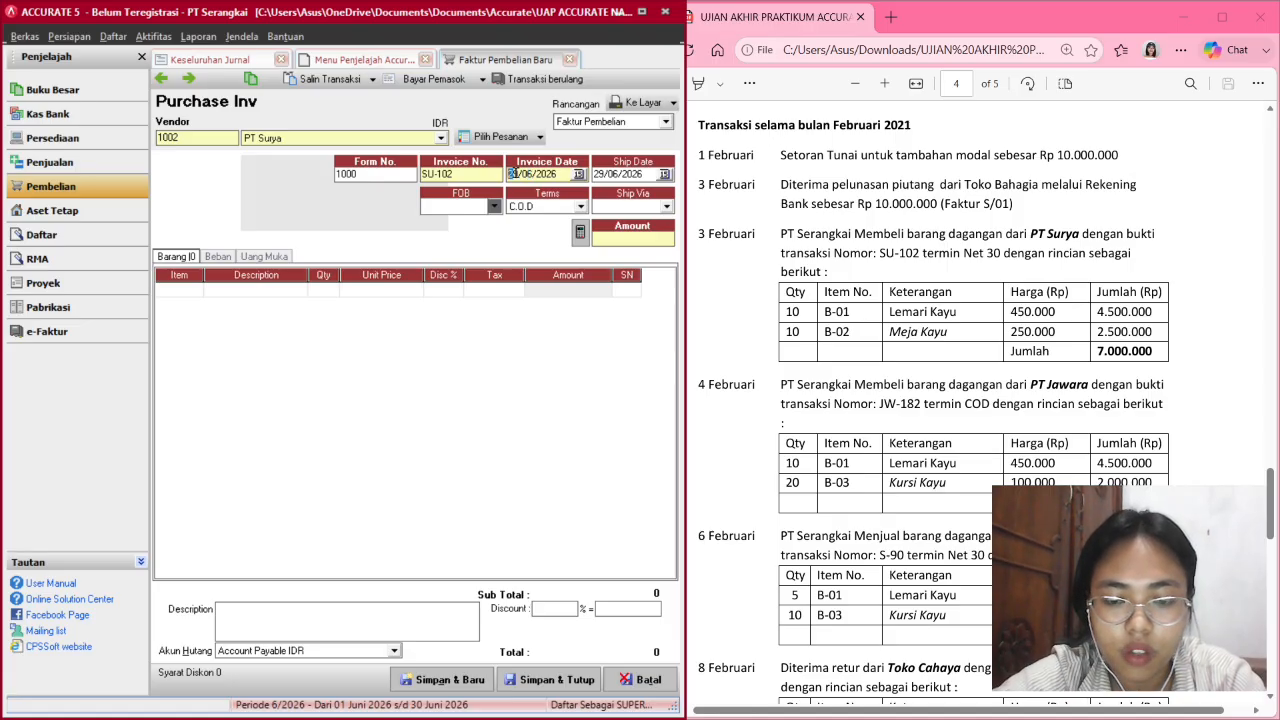
pyautogui.write('03/02/2021')
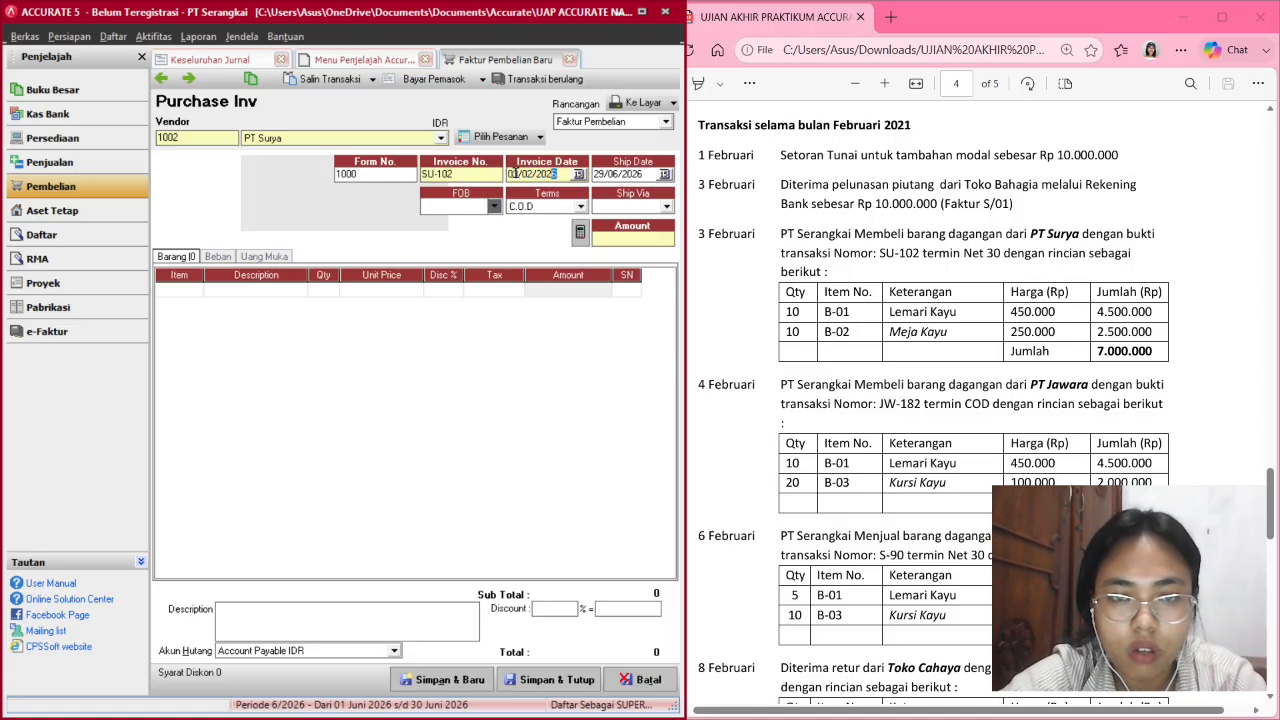
pyautogui.click(598, 174)
pyautogui.press('Left')
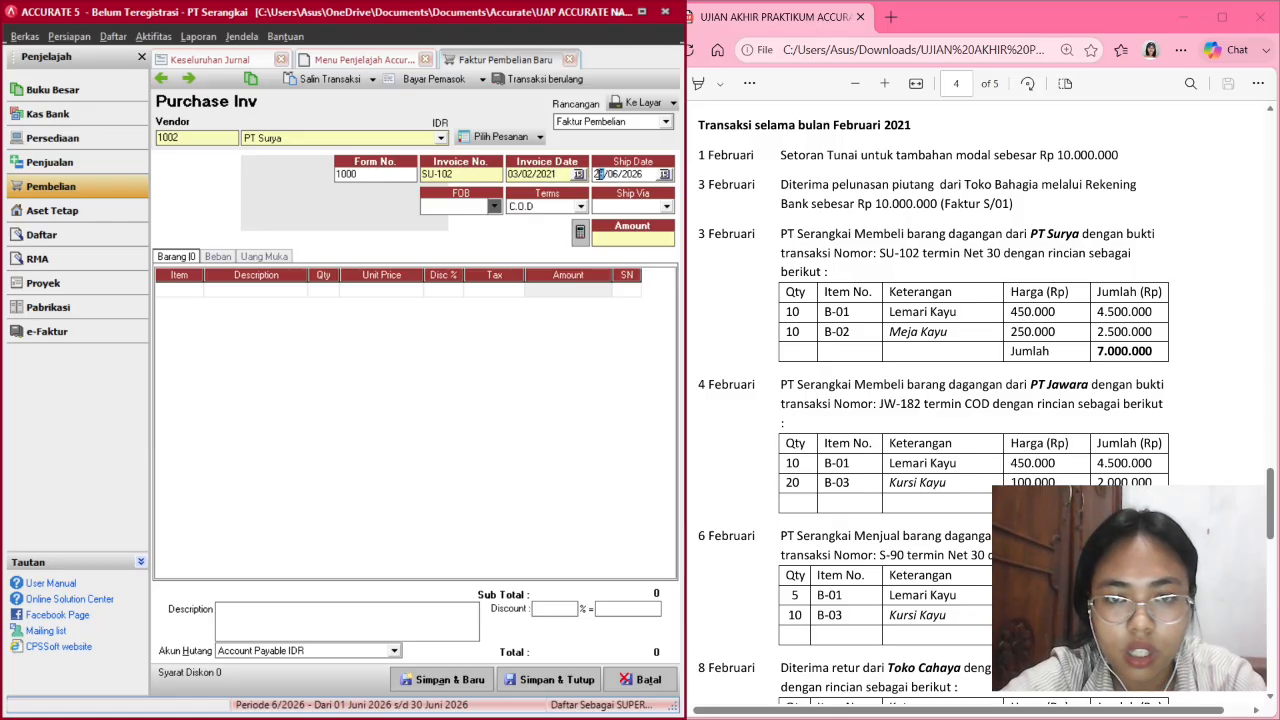
pyautogui.write('3/02/')
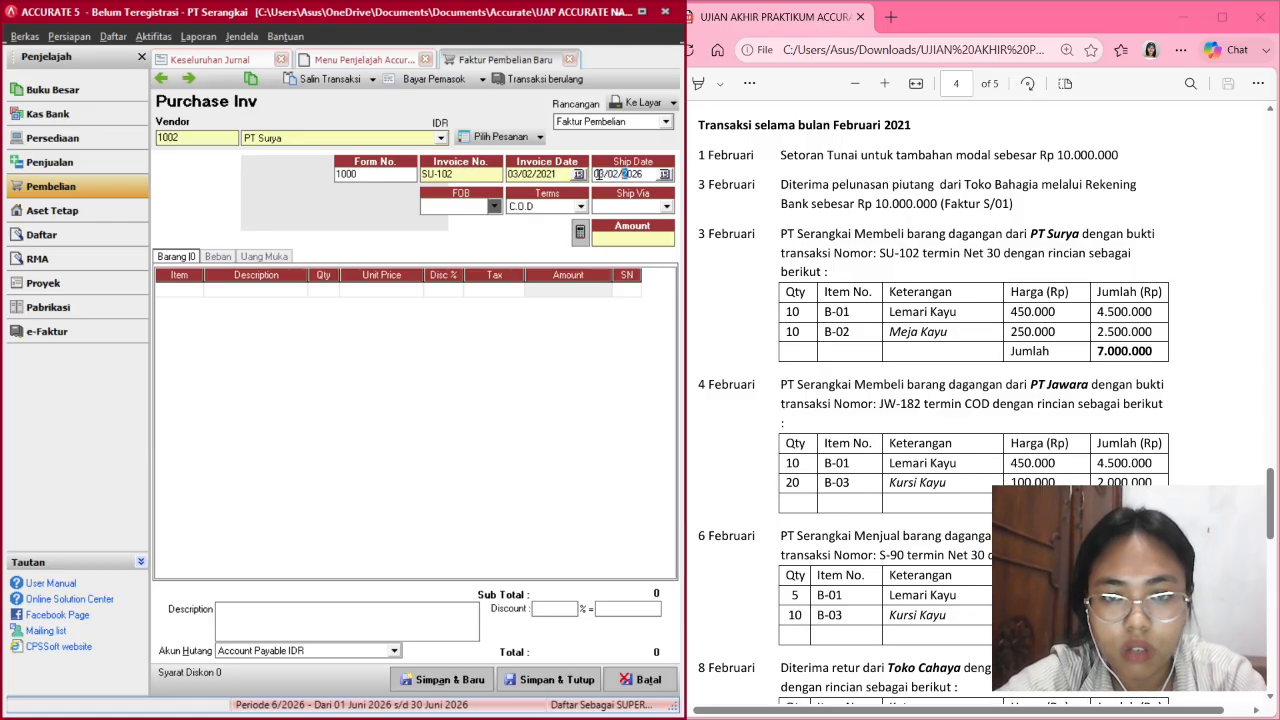
pyautogui.write('2021')
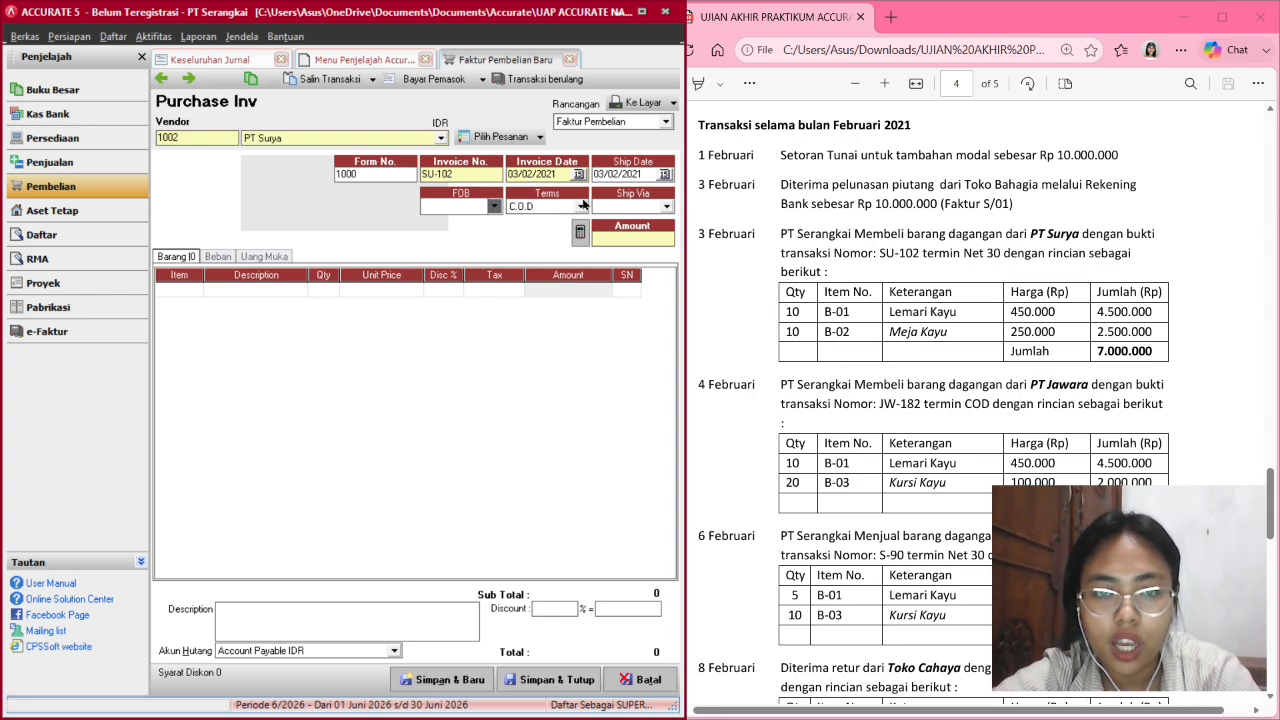
pyautogui.click(581, 206)
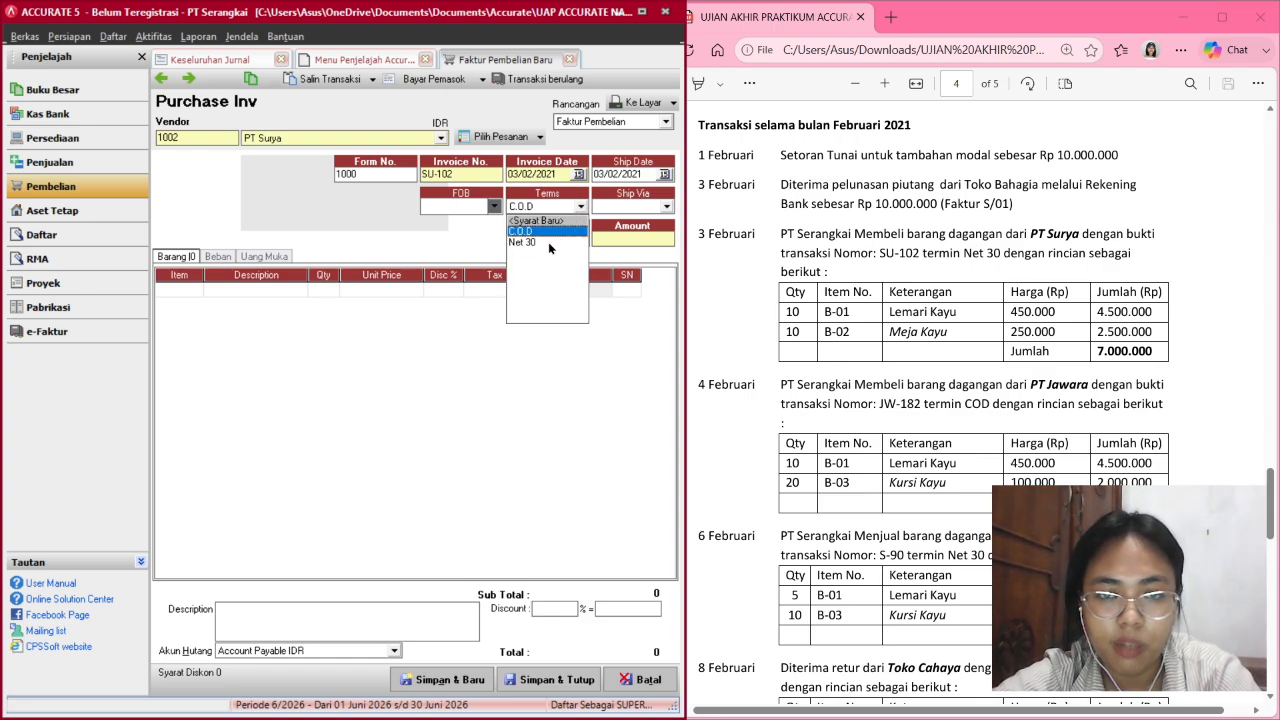
pyautogui.click(548, 242)
pyautogui.doubleClick(189, 289)
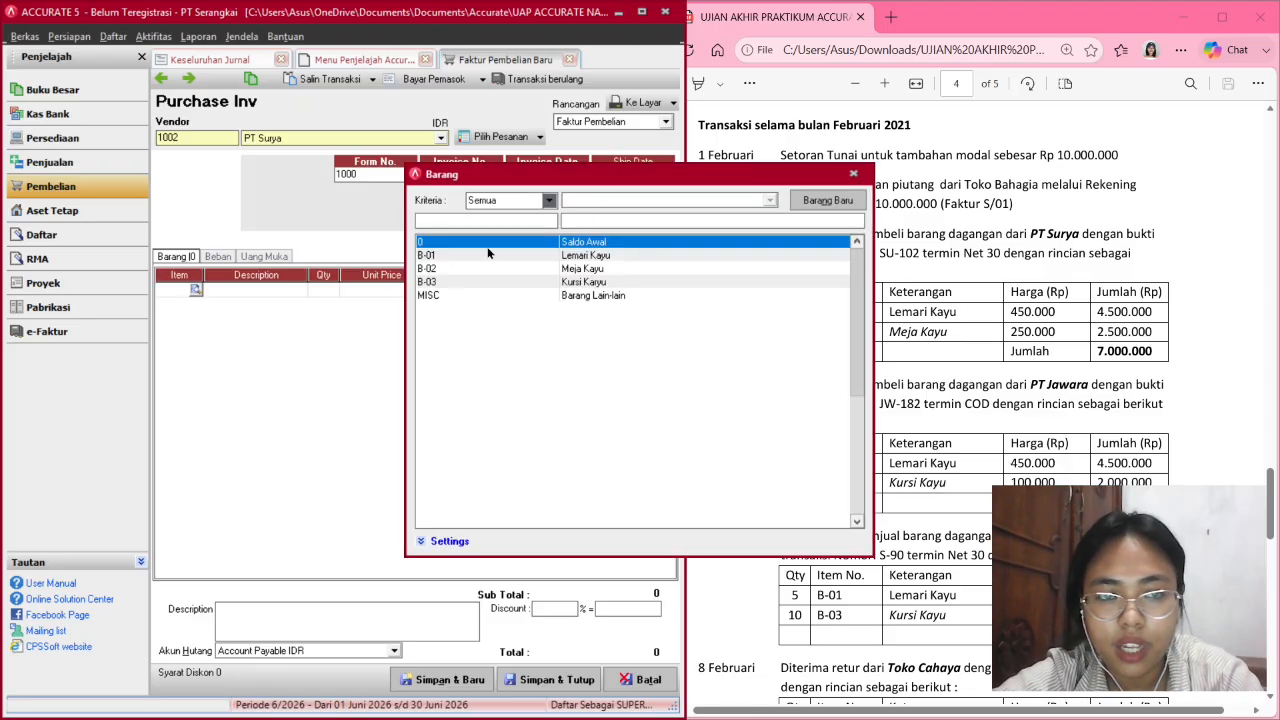
# Add B-01 Lemari Kayu as the first line: quantity 10 at 450,000.
pyautogui.click(608, 257)
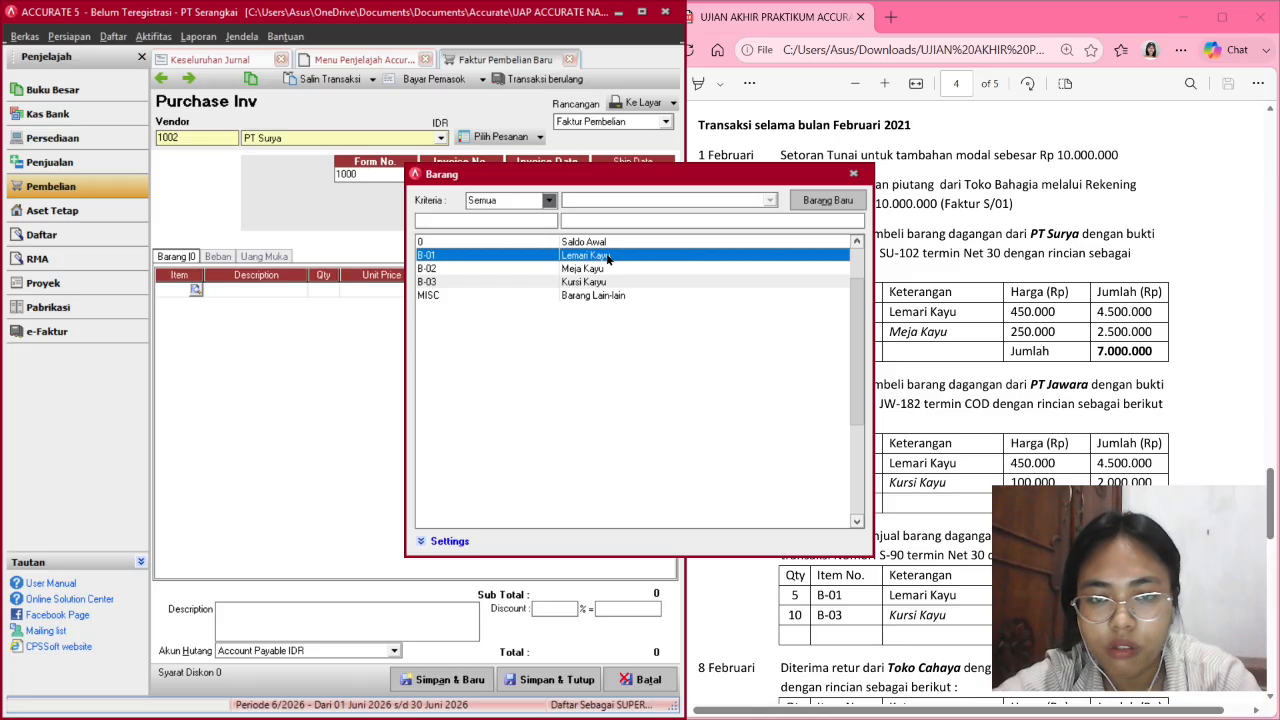
pyautogui.doubleClick(607, 256)
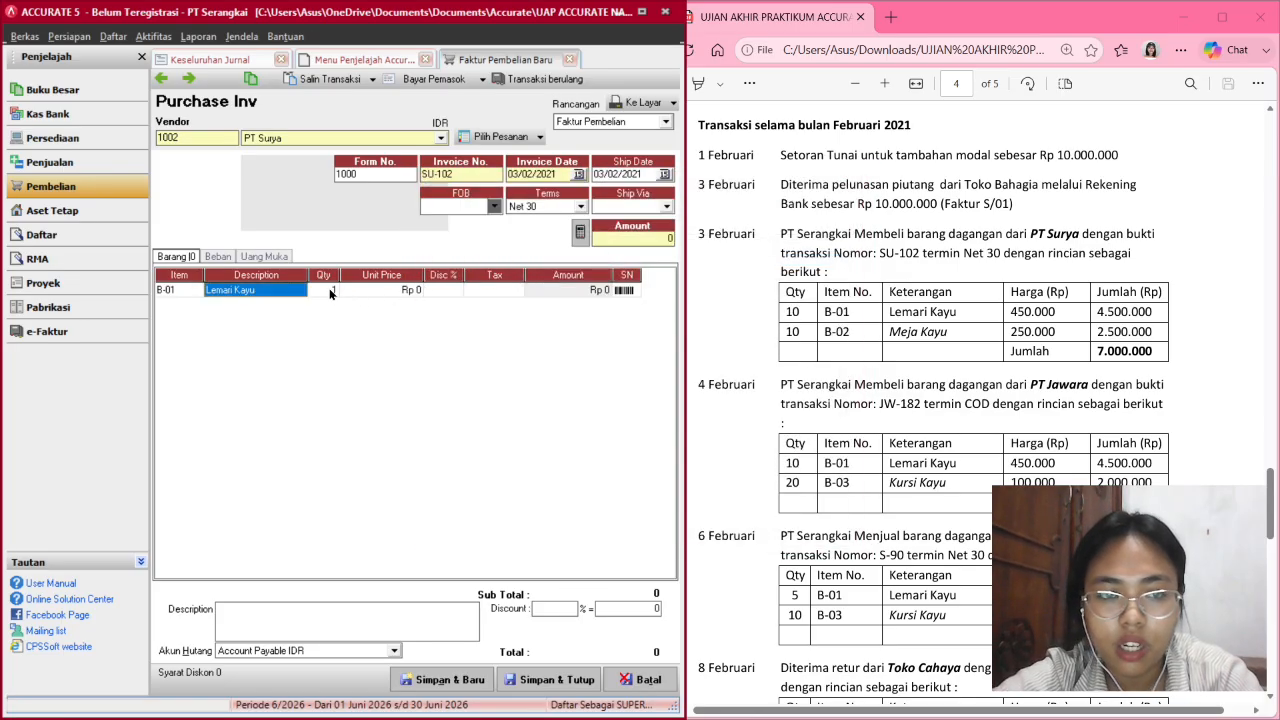
pyautogui.click(331, 291)
pyautogui.click(330, 290)
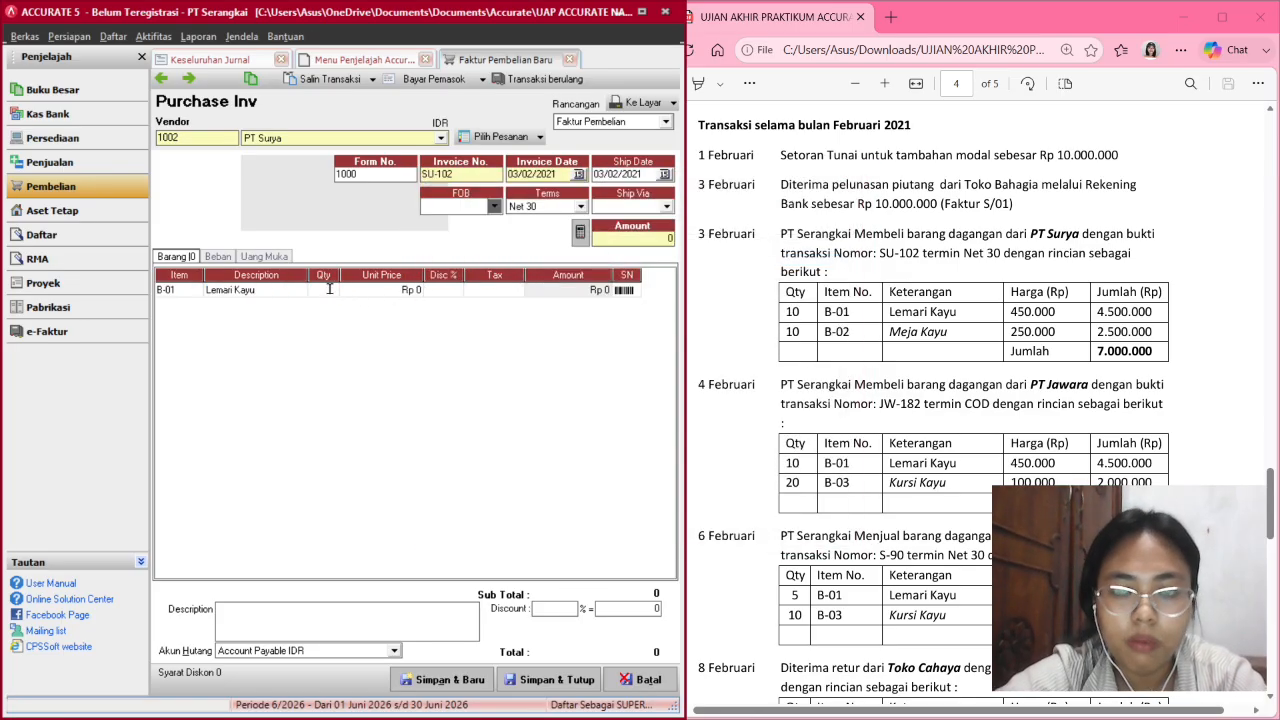
pyautogui.write('10')
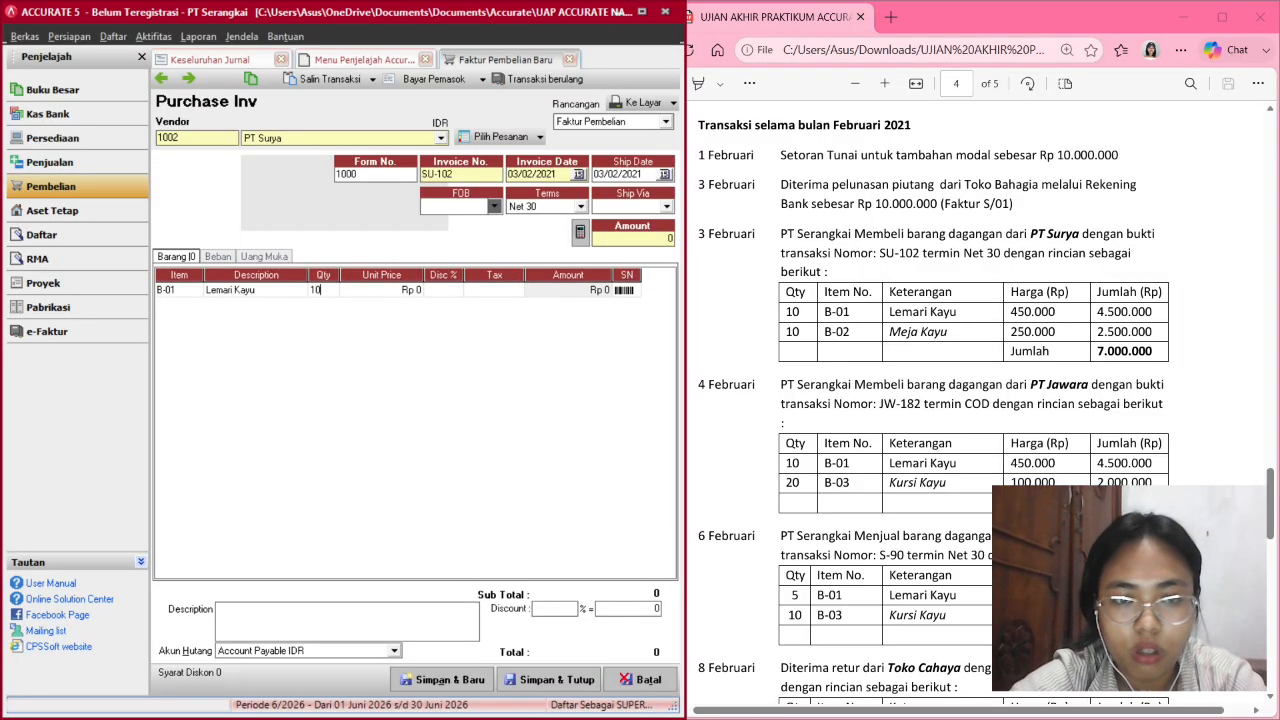
pyautogui.press('Tab')
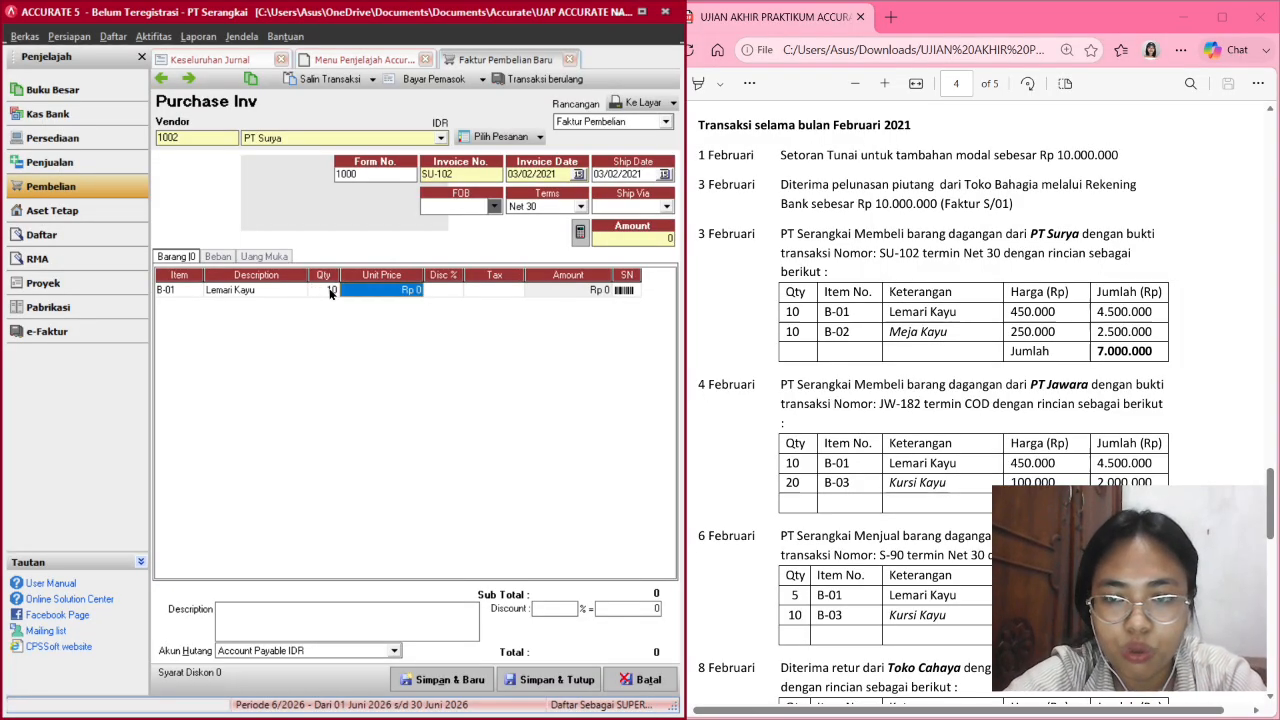
pyautogui.write('450')
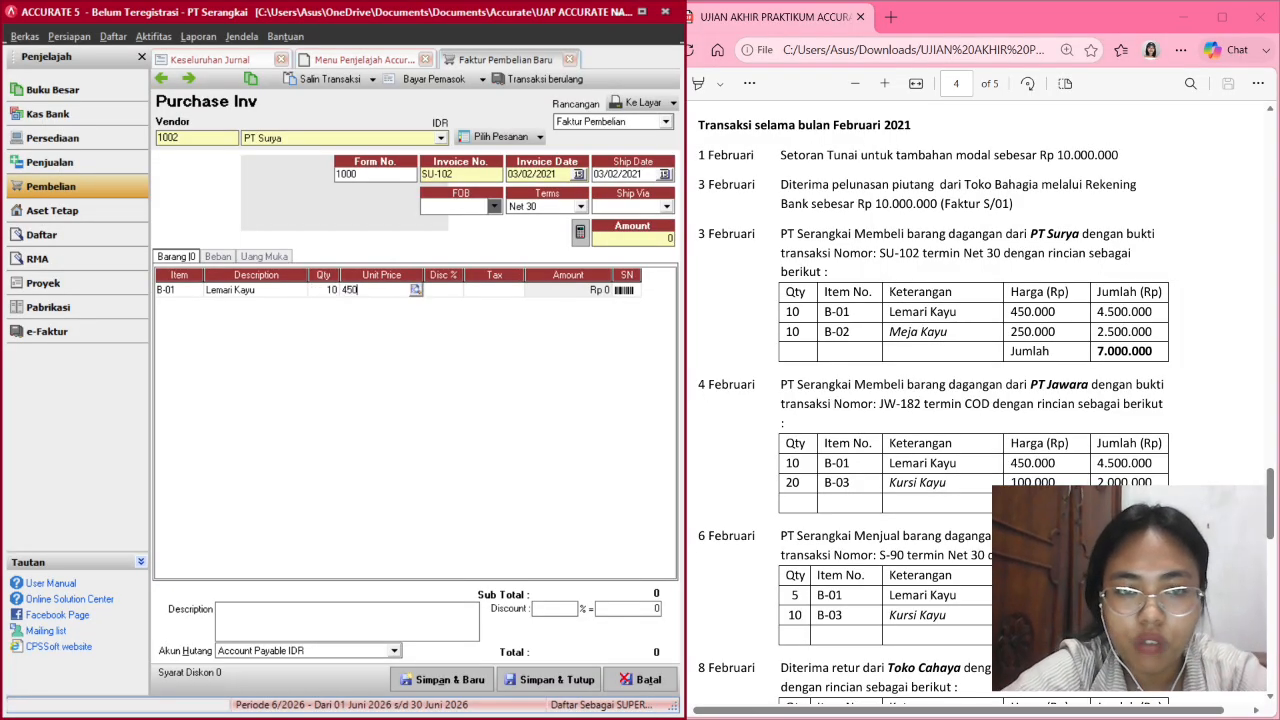
pyautogui.write(',000')
pyautogui.press('Tab')
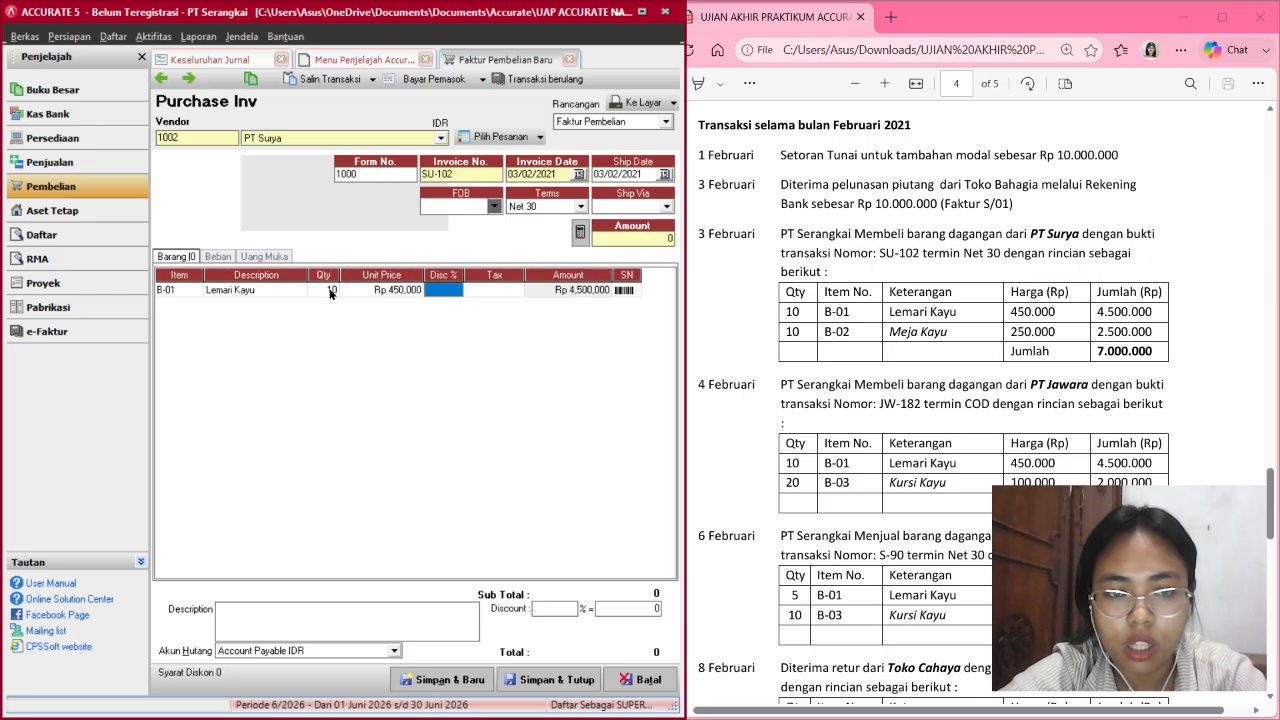
pyautogui.press('Tab')
pyautogui.press('Tab')
pyautogui.press('Tab')
pyautogui.press('Tab')
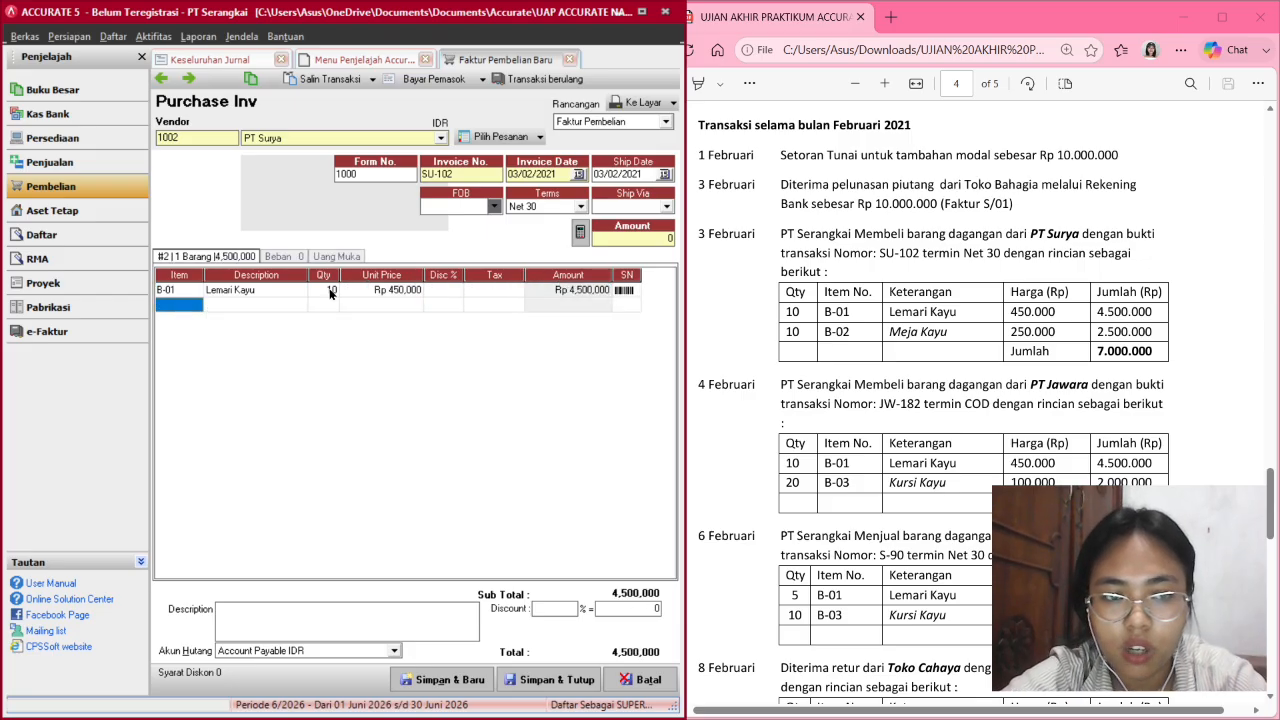
# Add B-02 Meja Kayu, quantity 10 at 250,000, and fill the Amount as 7,000,000.
pyautogui.doubleClick(183, 312)
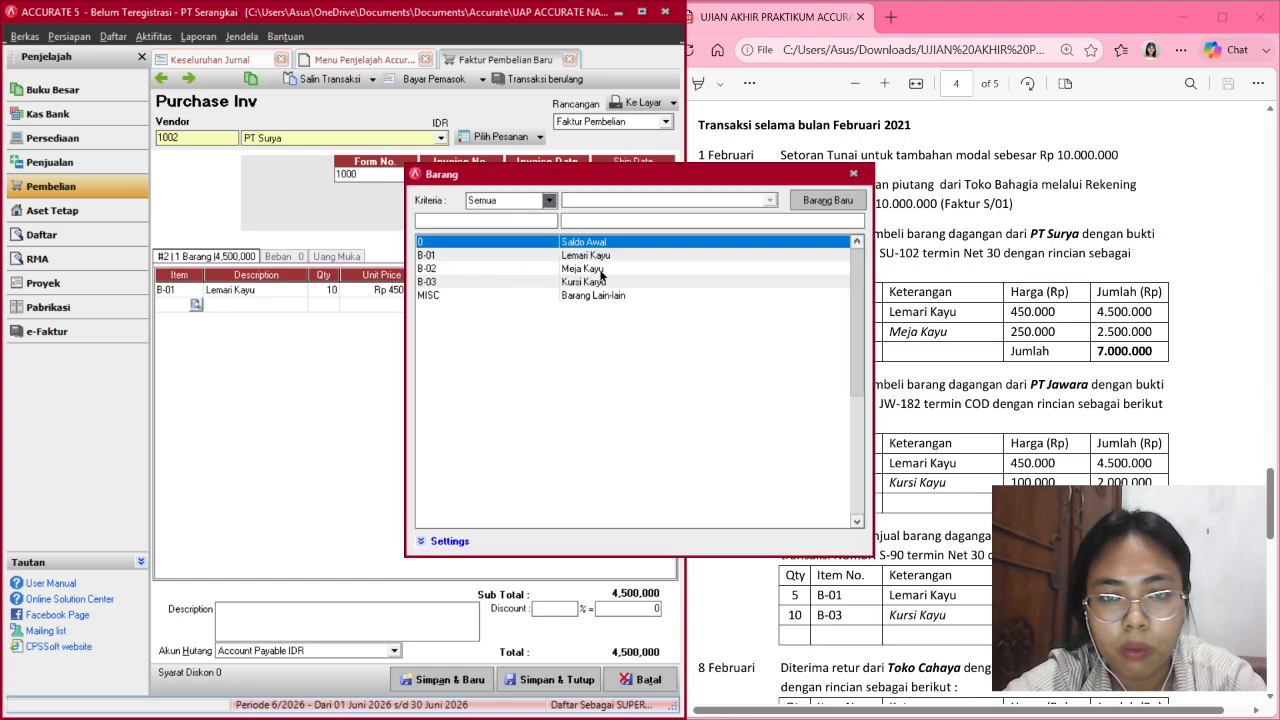
pyautogui.doubleClick(601, 271)
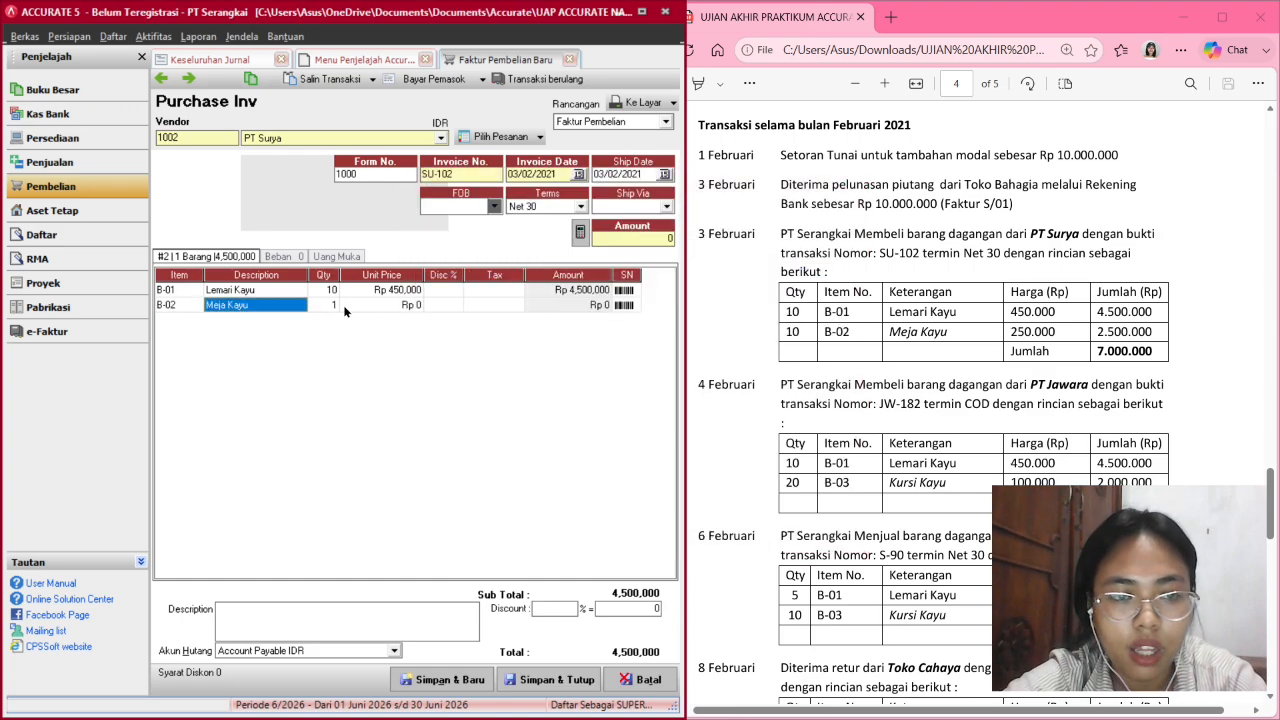
pyautogui.click(337, 305)
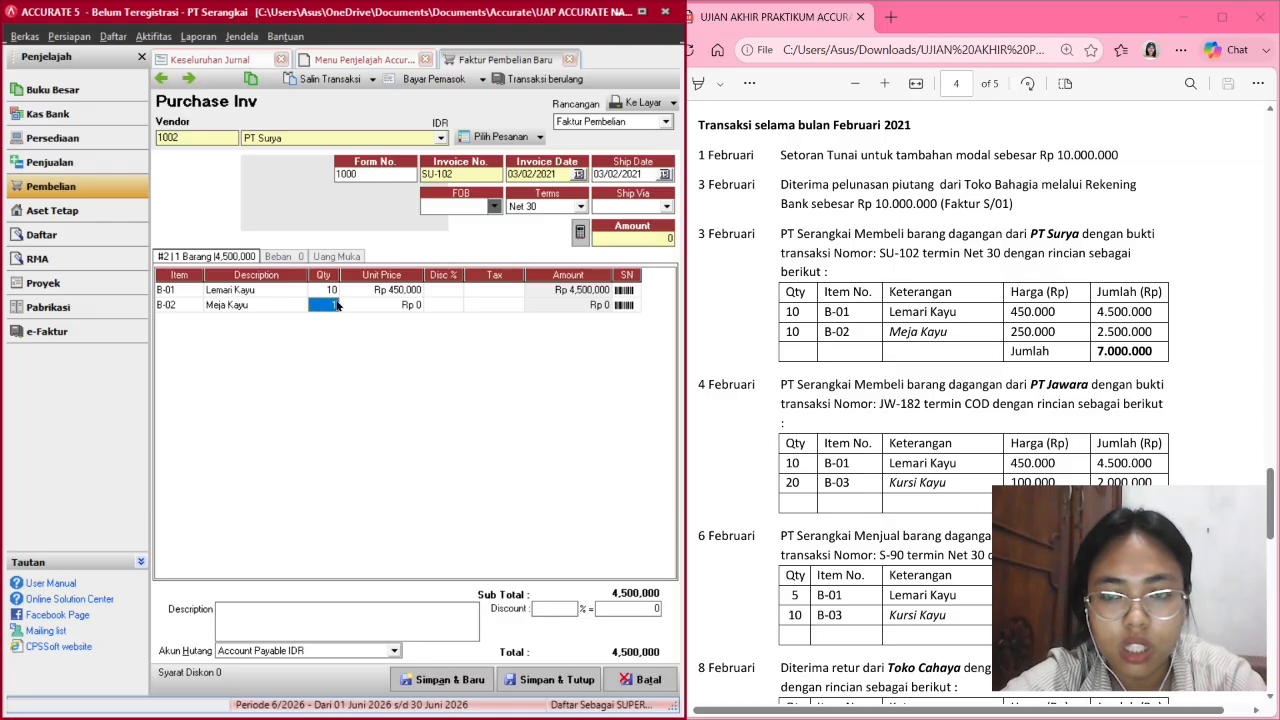
pyautogui.write('10')
pyautogui.press('Tab')
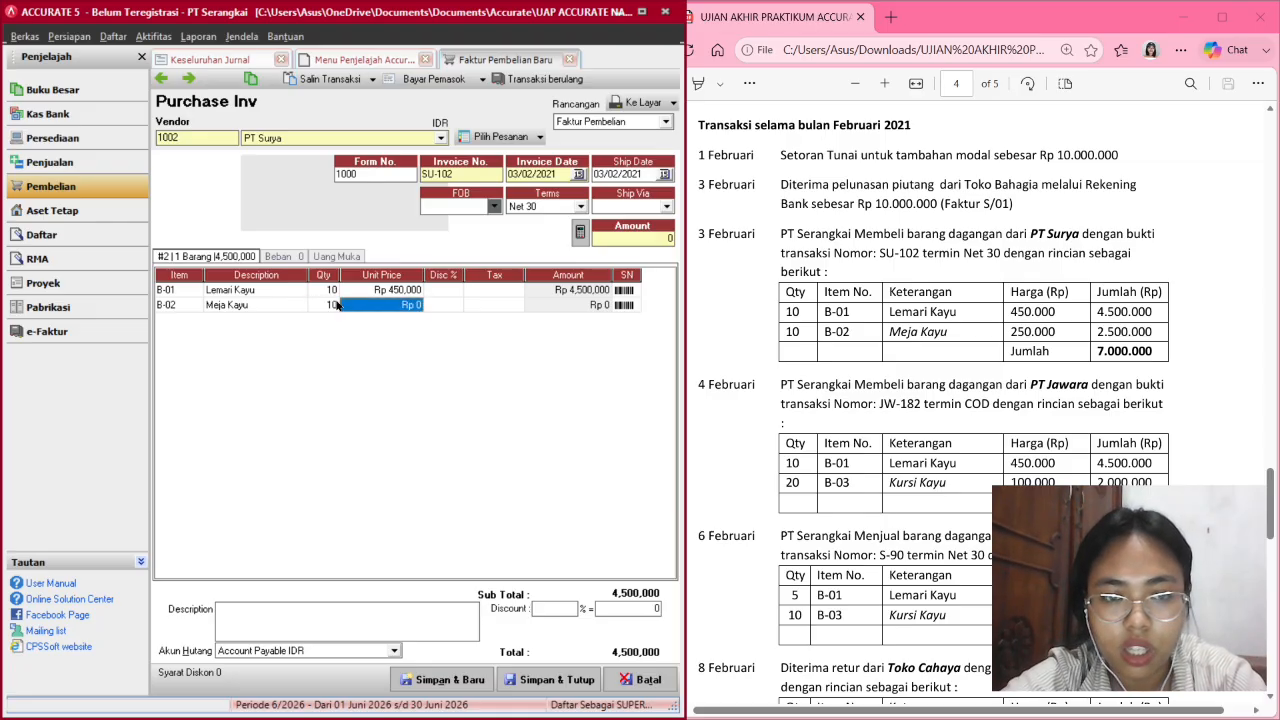
pyautogui.press('BackSpace')
pyautogui.write('2')
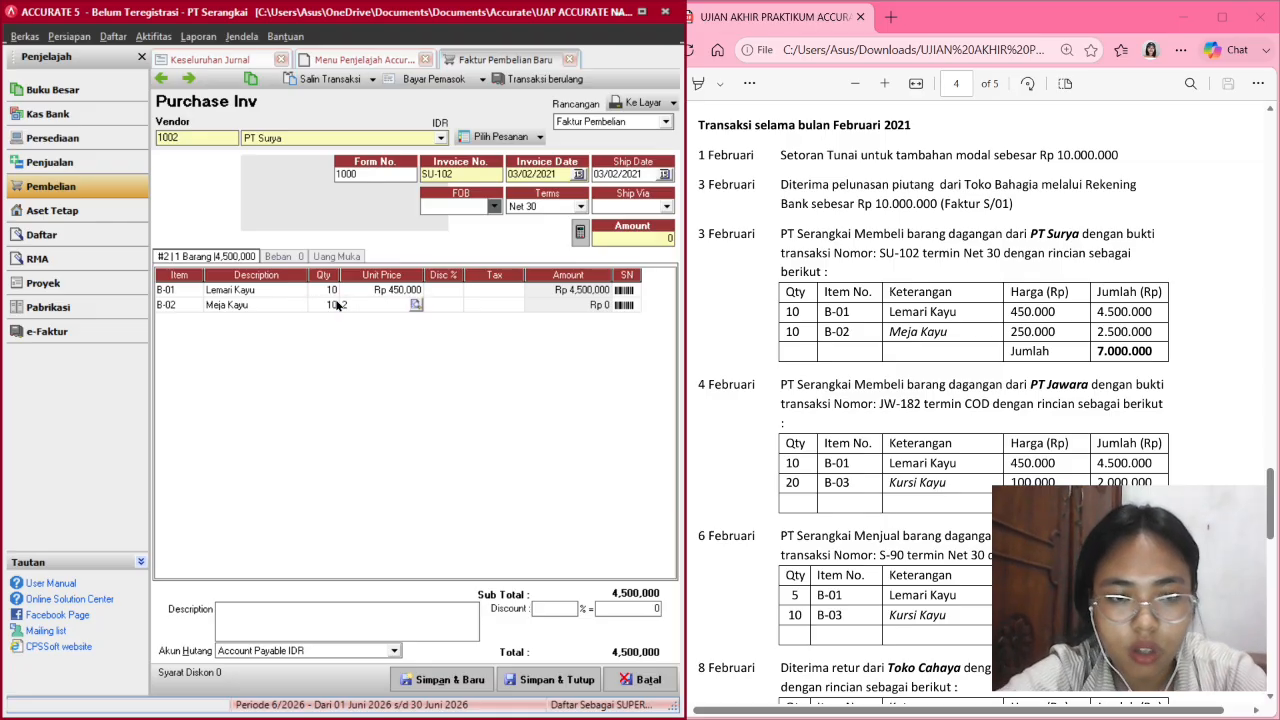
pyautogui.write('50,000')
pyautogui.press('Tab')
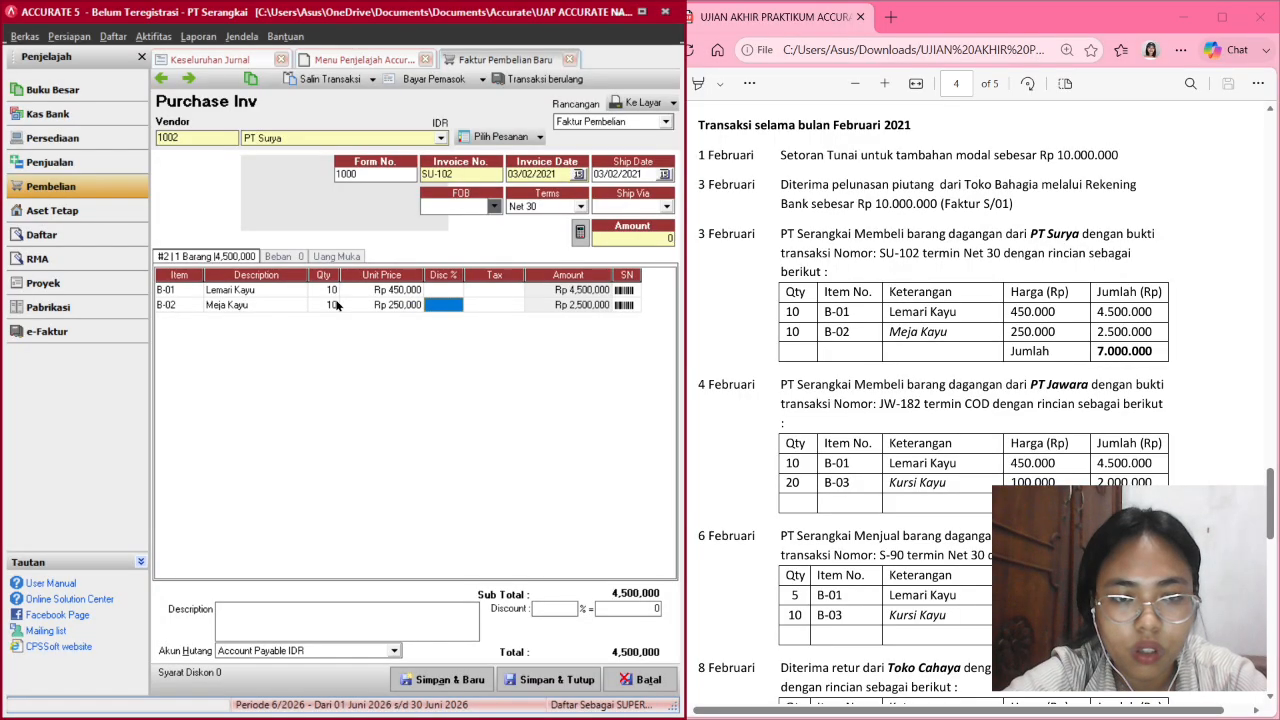
pyautogui.press('Tab')
pyautogui.press('Tab')
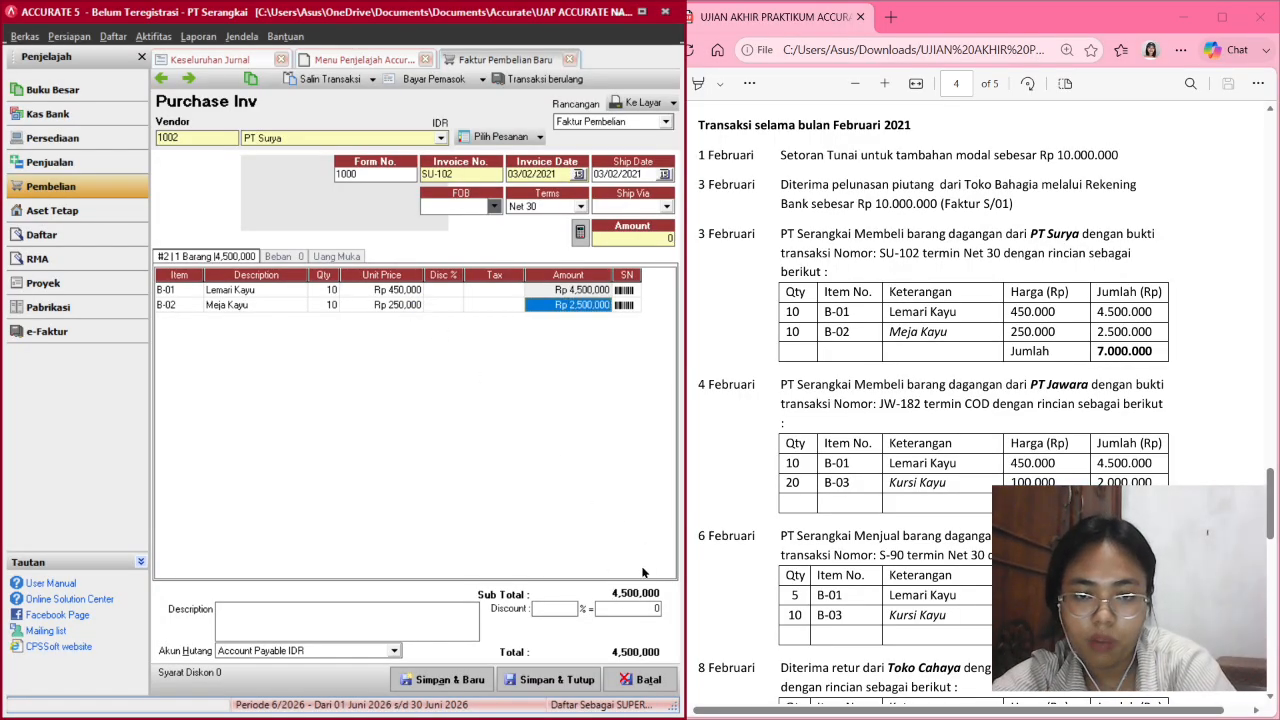
pyautogui.press('Tab')
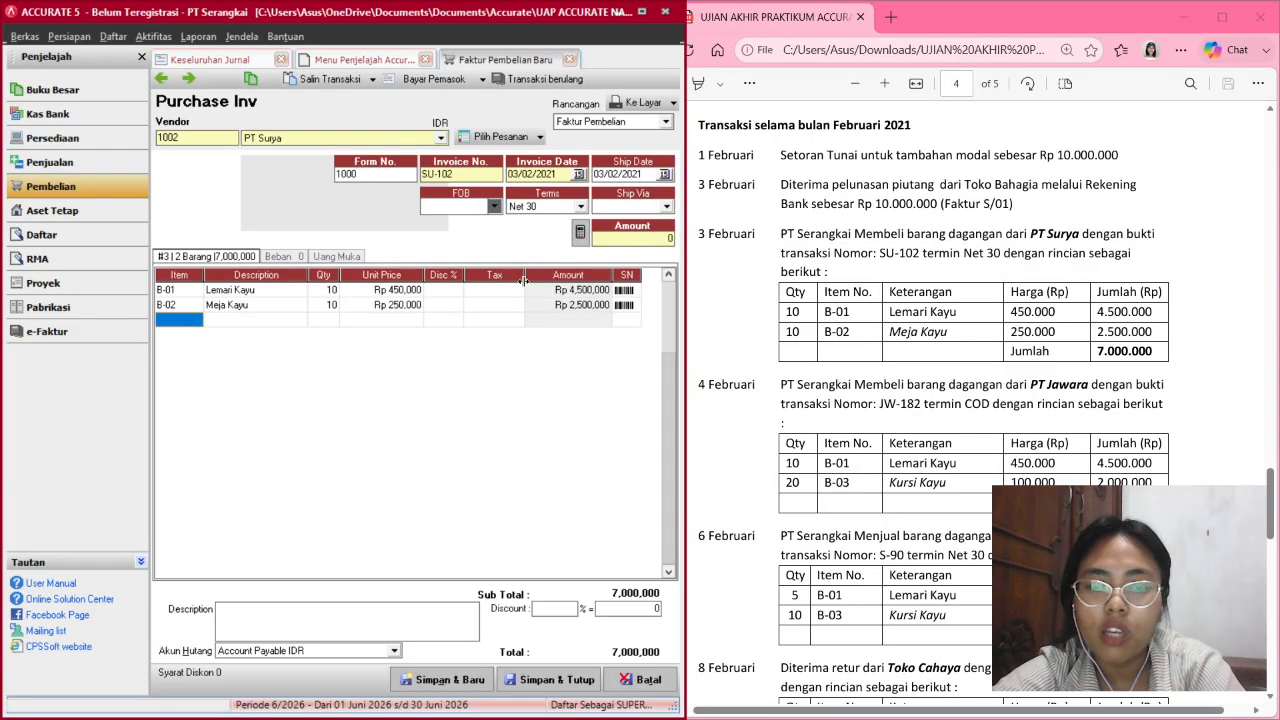
pyautogui.click(581, 232)
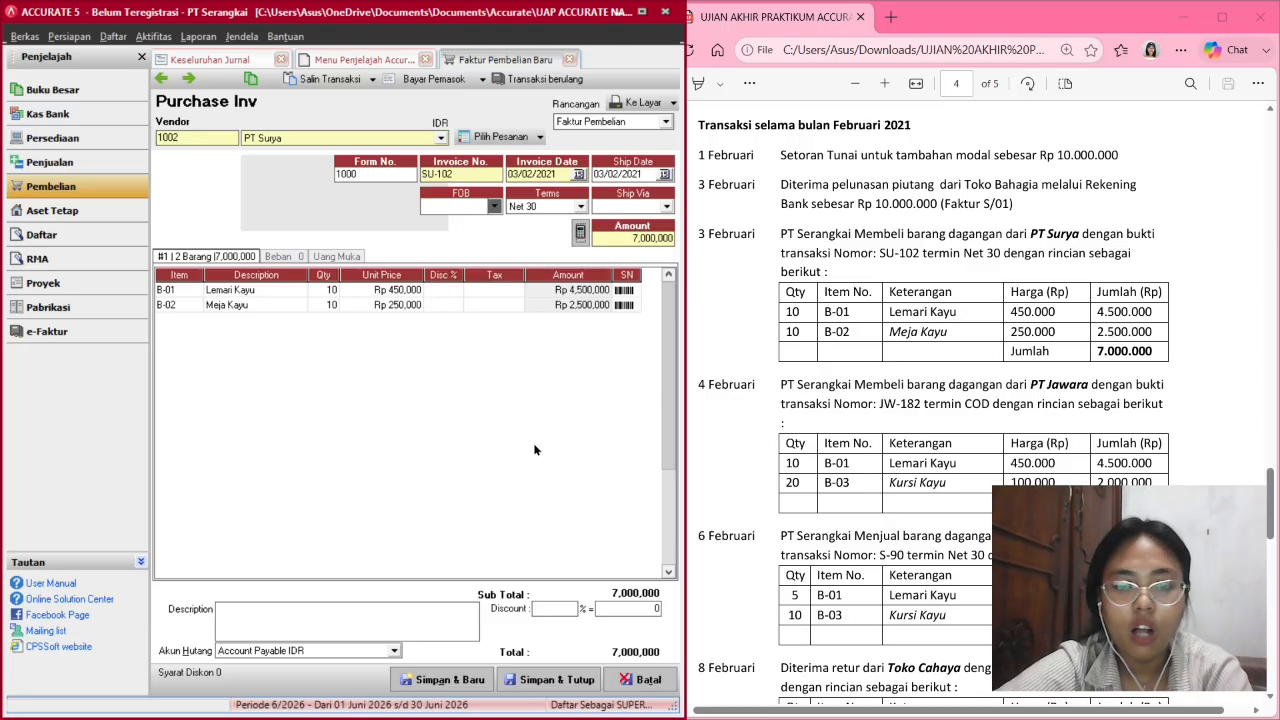
# Save invoice SU-102 as form 1002 and refresh Keseluruhan Jurnal to show it.
pyautogui.click(532, 680)
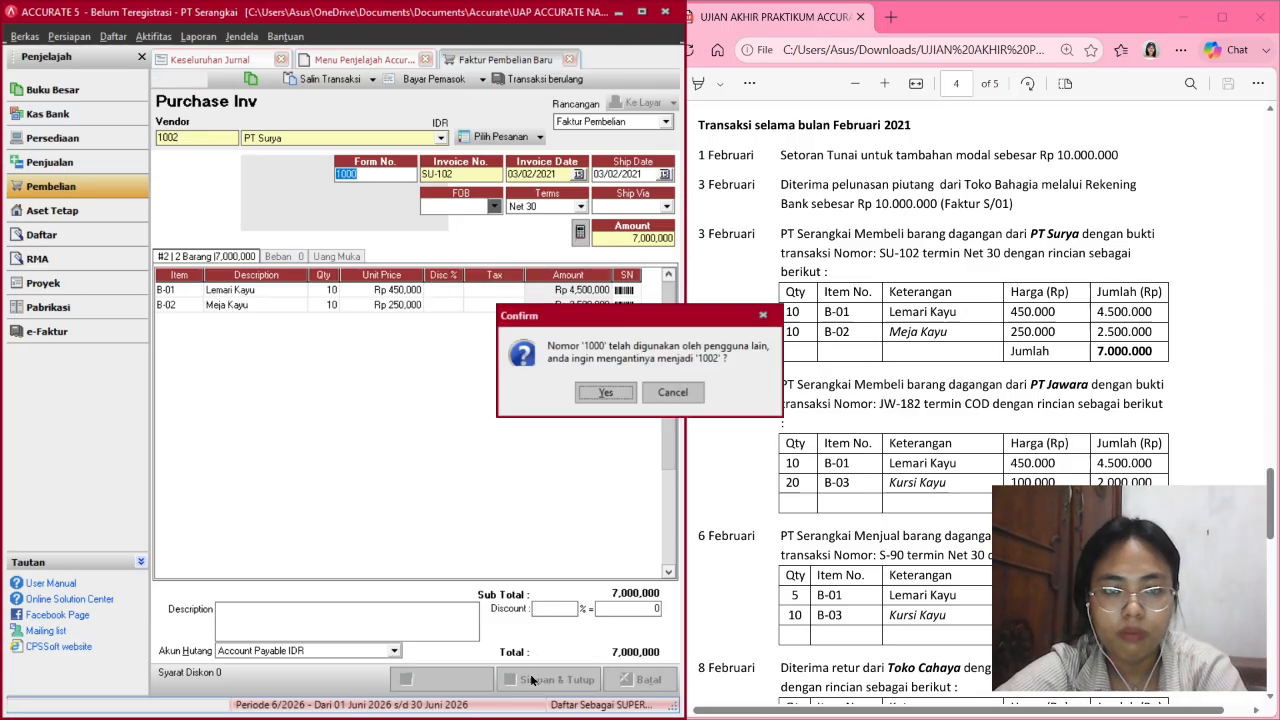
pyautogui.click(622, 393)
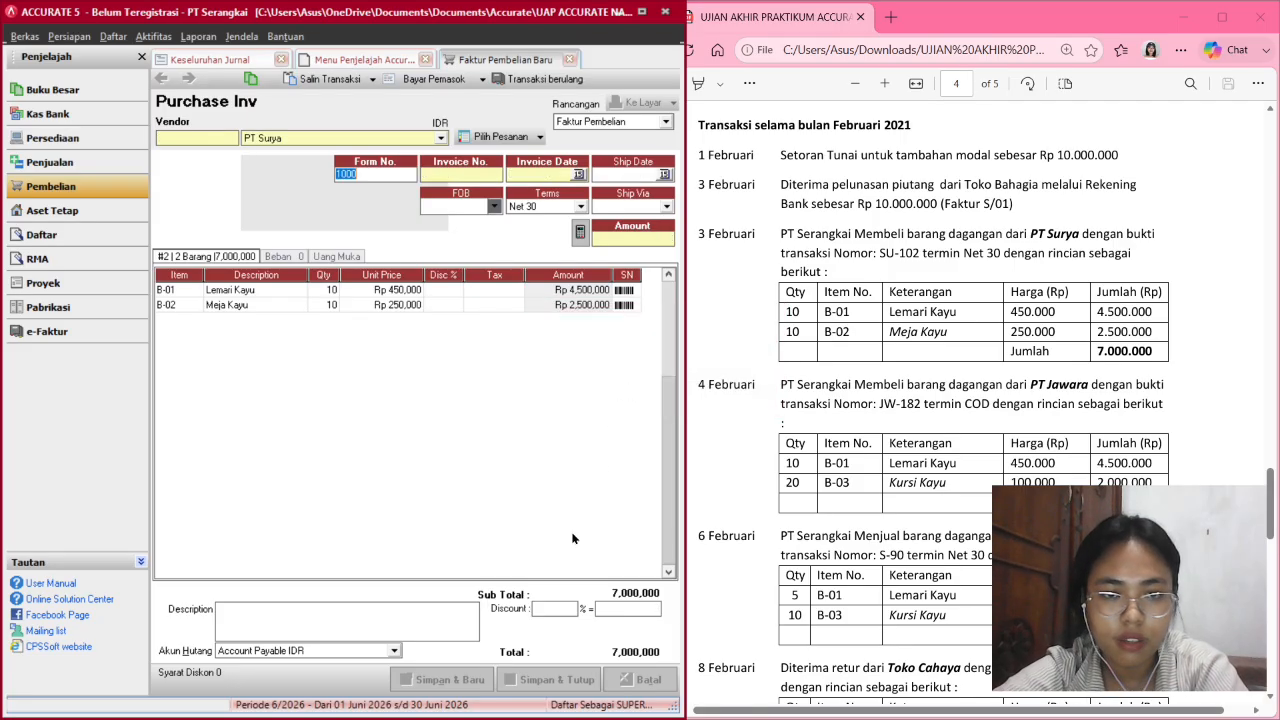
pyautogui.click(201, 61)
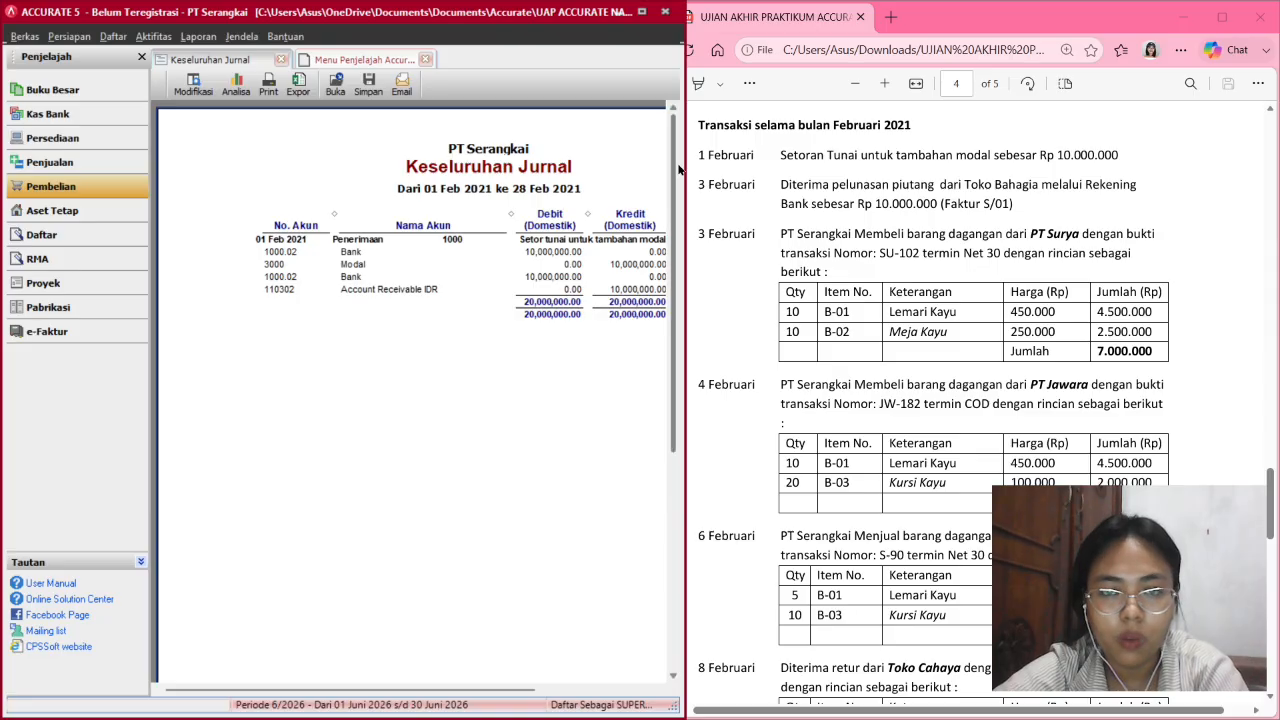
pyautogui.moveTo(684, 170); pyautogui.dragTo(866, 170)
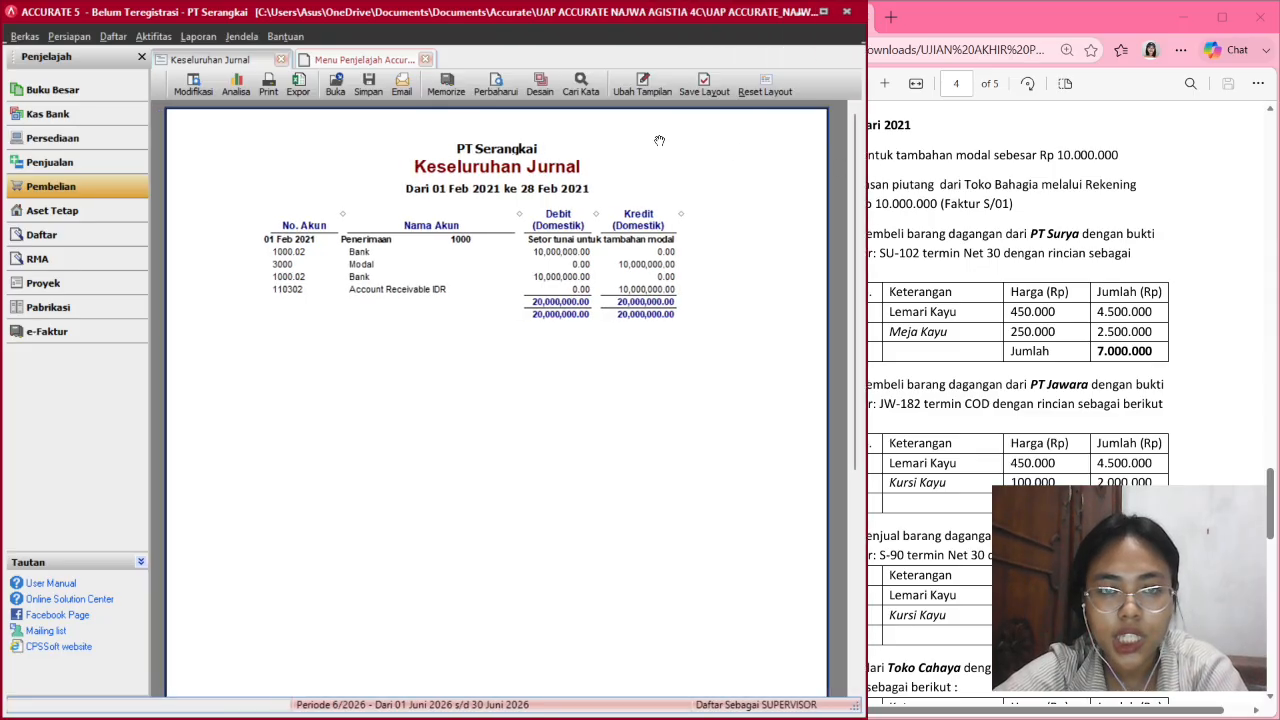
pyautogui.click(497, 90)
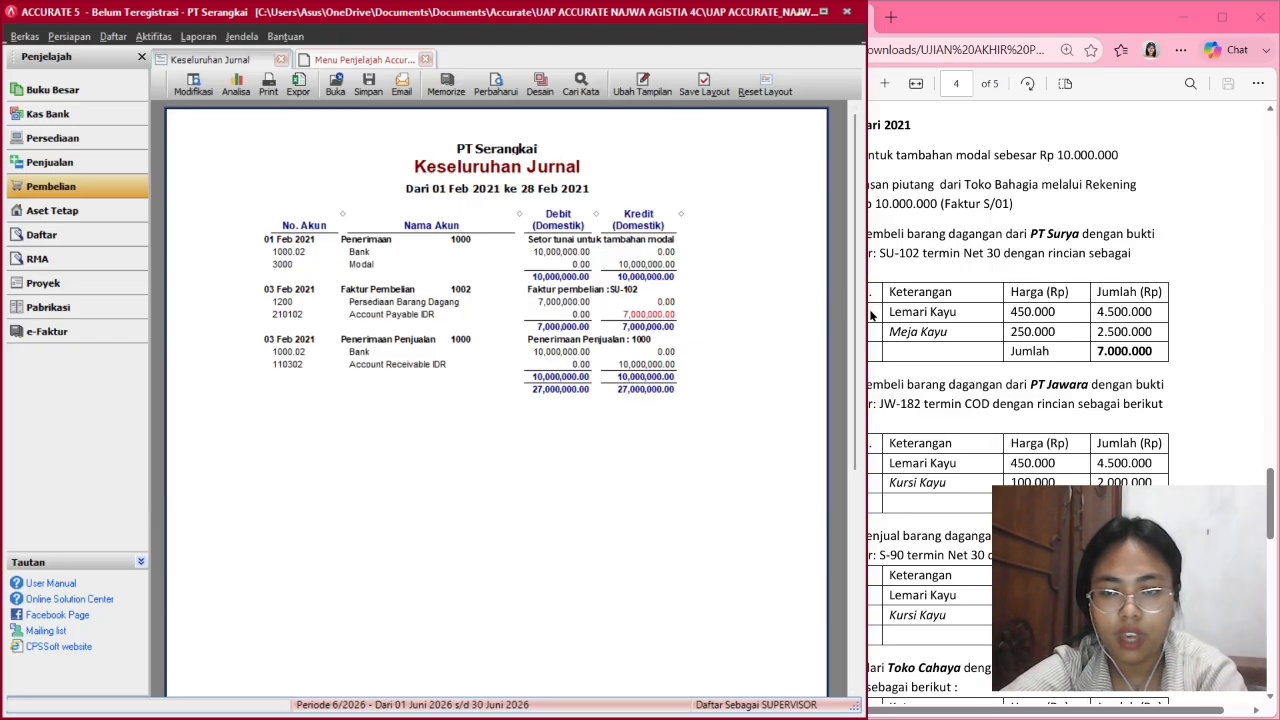
# Widen the exam PDF to review the next transactions, then return to the purchasing overview.
pyautogui.moveTo(862, 309); pyautogui.dragTo(690, 285)
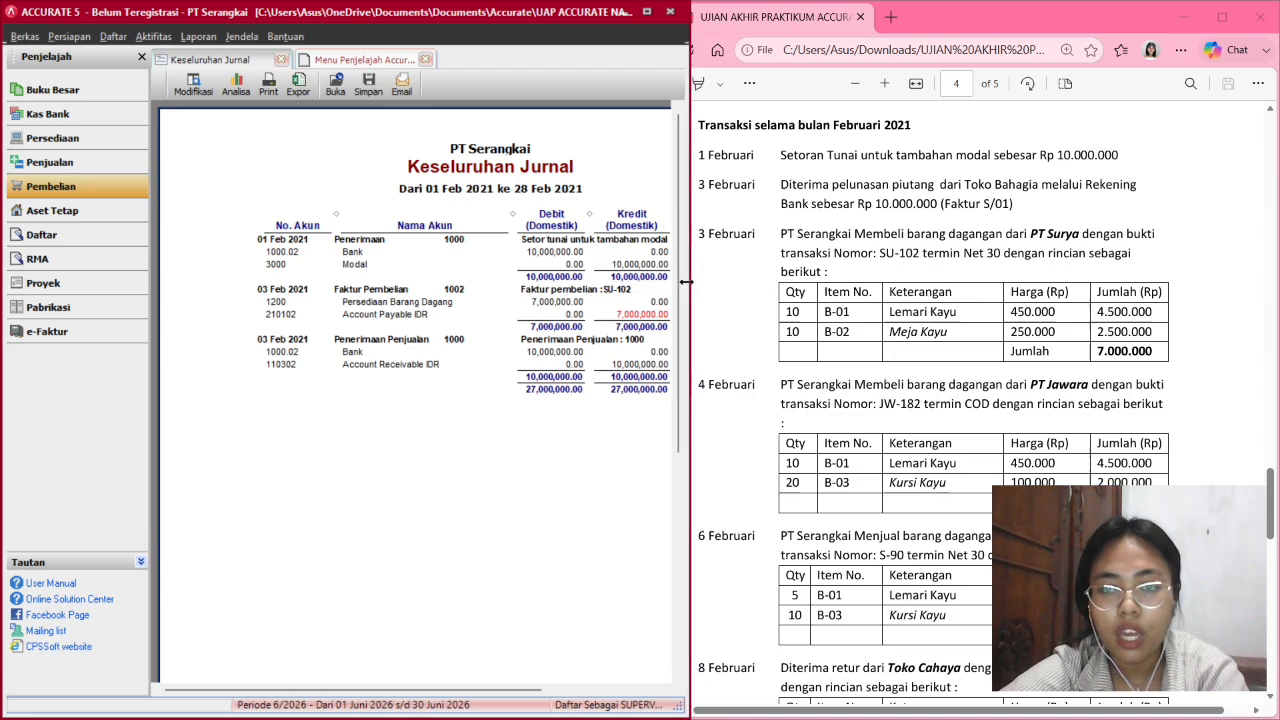
pyautogui.scroll(-2, 848, 383)
pyautogui.scroll(-3, 848, 383)
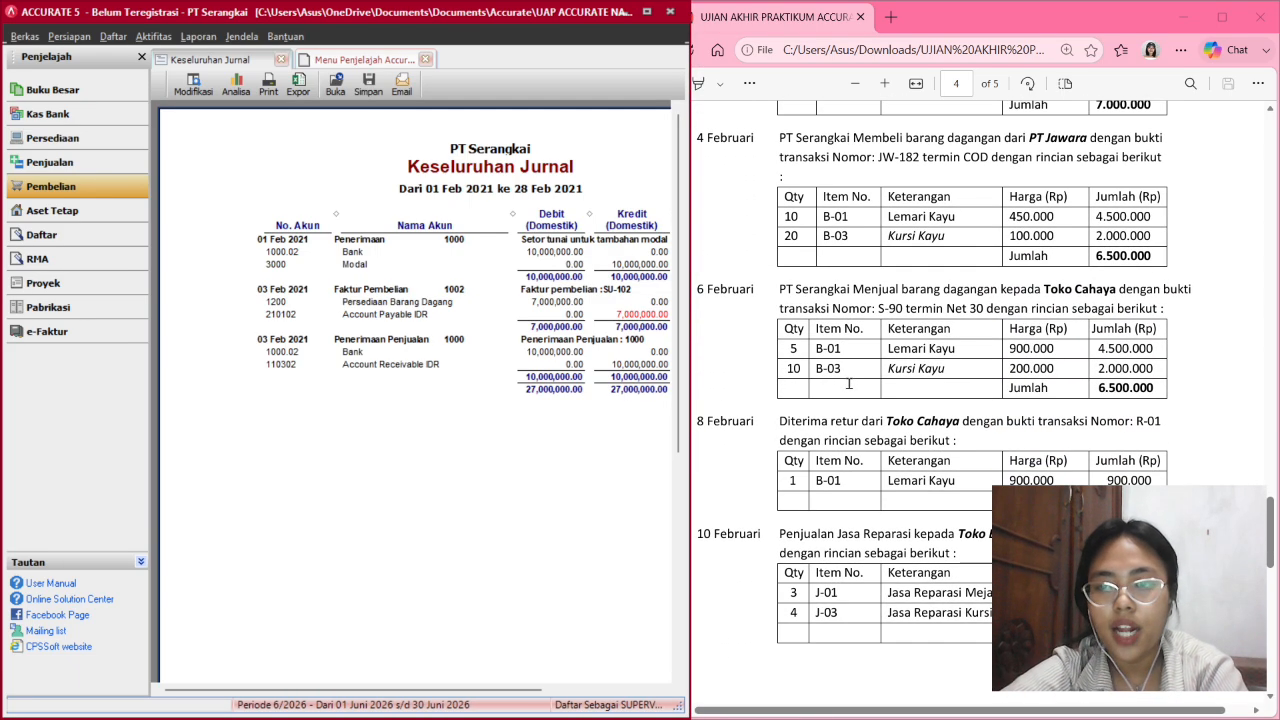
pyautogui.scroll(1, 935, 349)
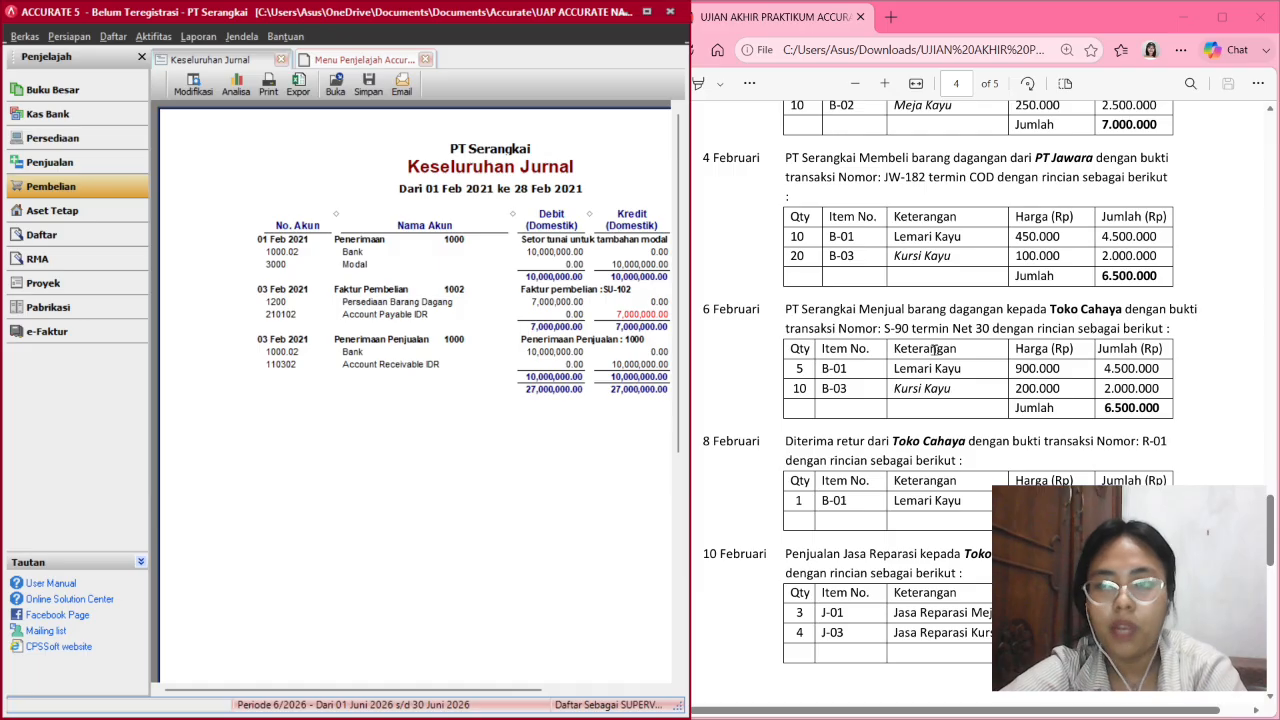
pyautogui.scroll(-1, 935, 349)
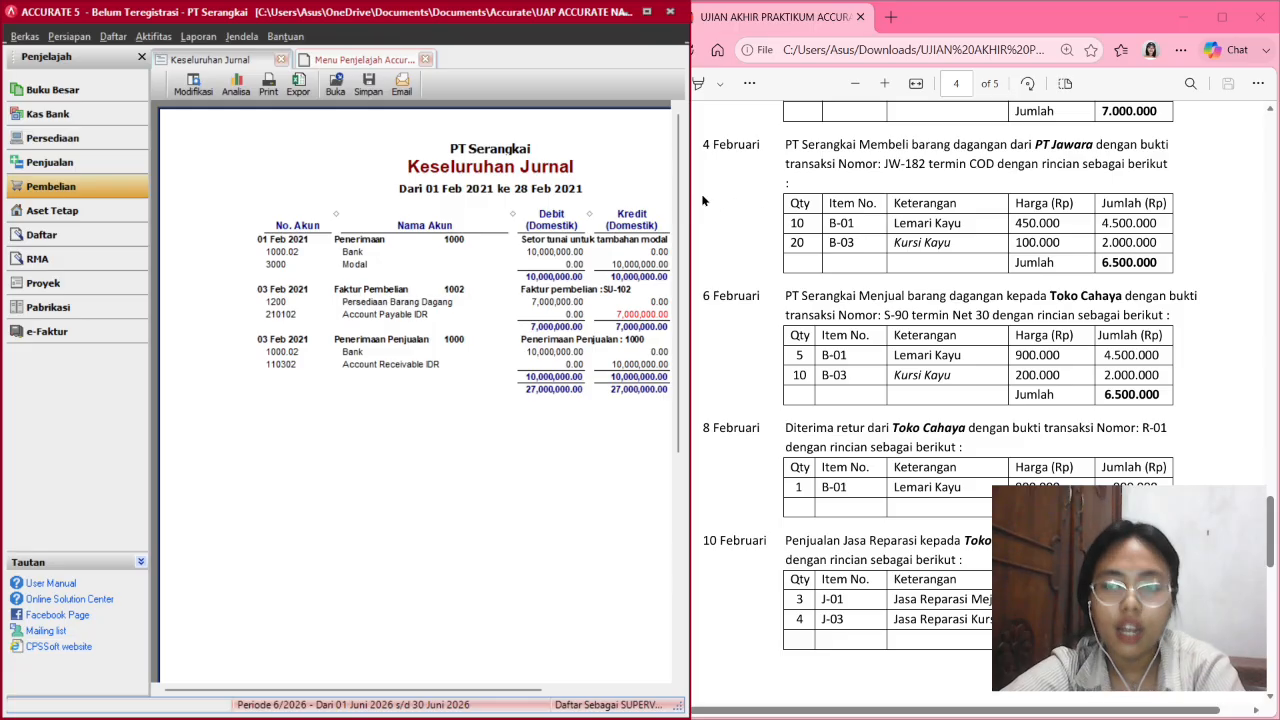
pyautogui.click(72, 198)
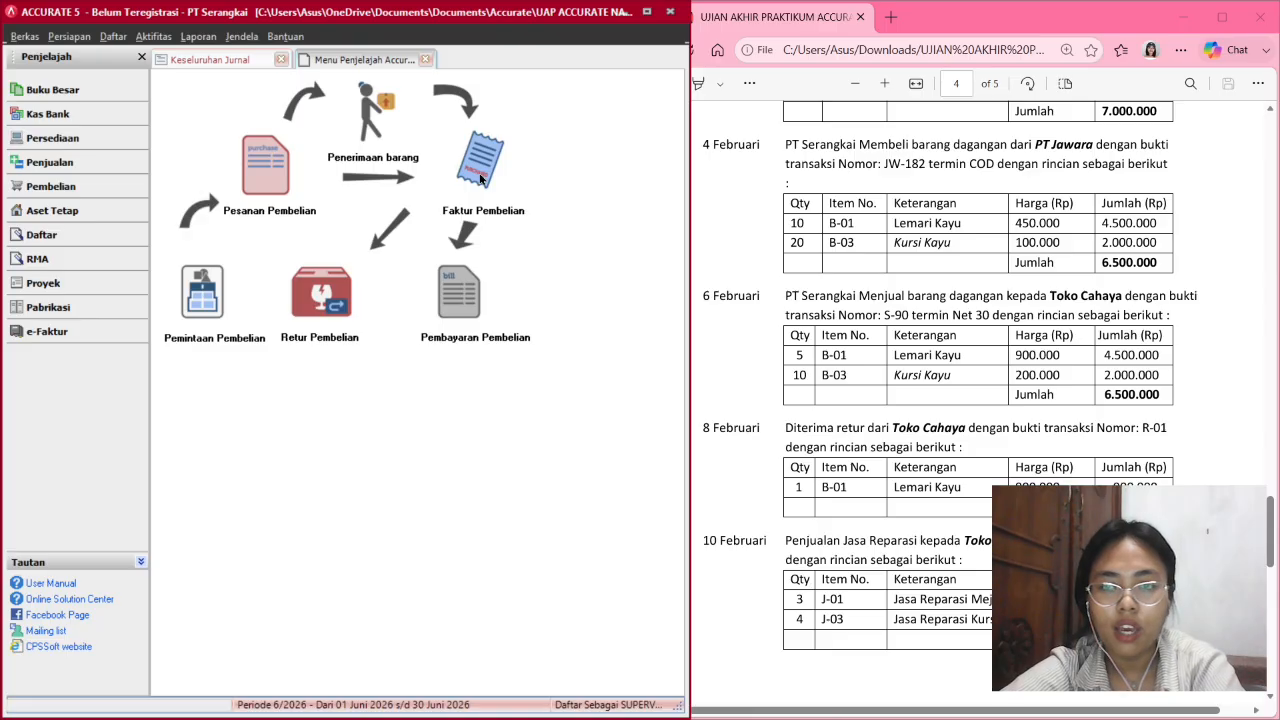
# Start a new purchase invoice numbered JW-182 with invoice date 04/02/2021.
pyautogui.click(480, 178)
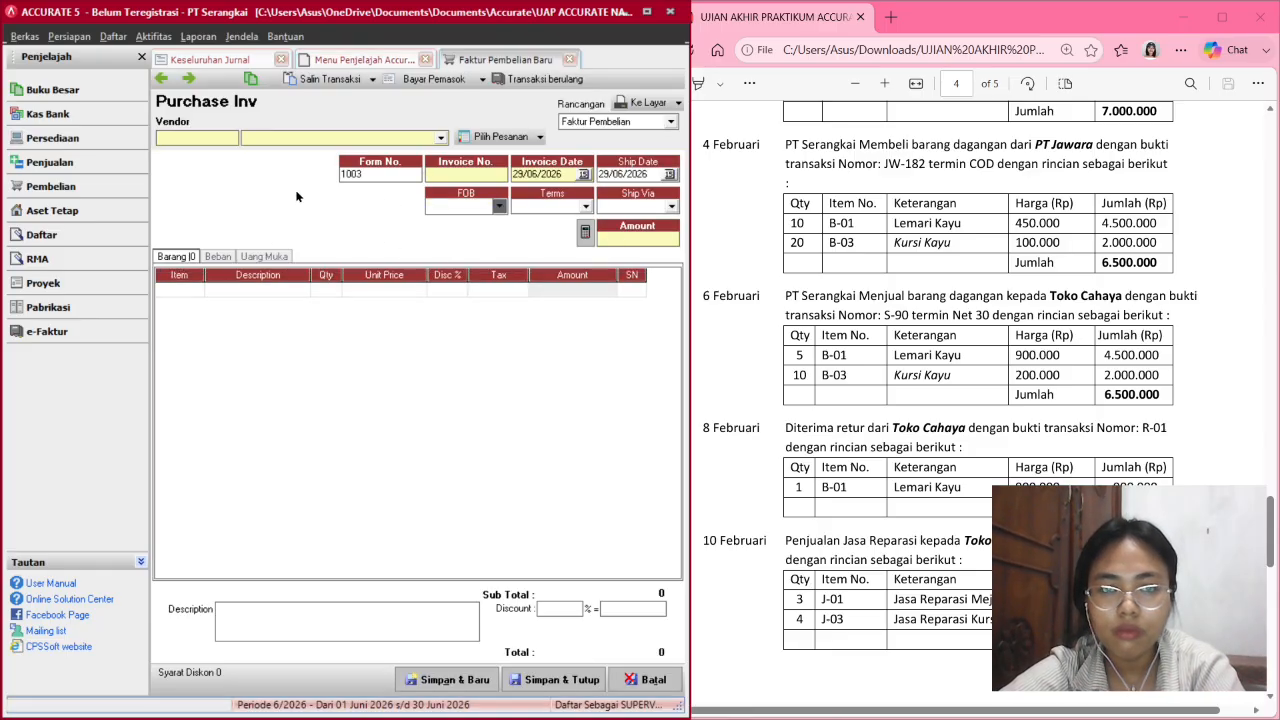
pyautogui.click(479, 176)
pyautogui.write('JW-182')
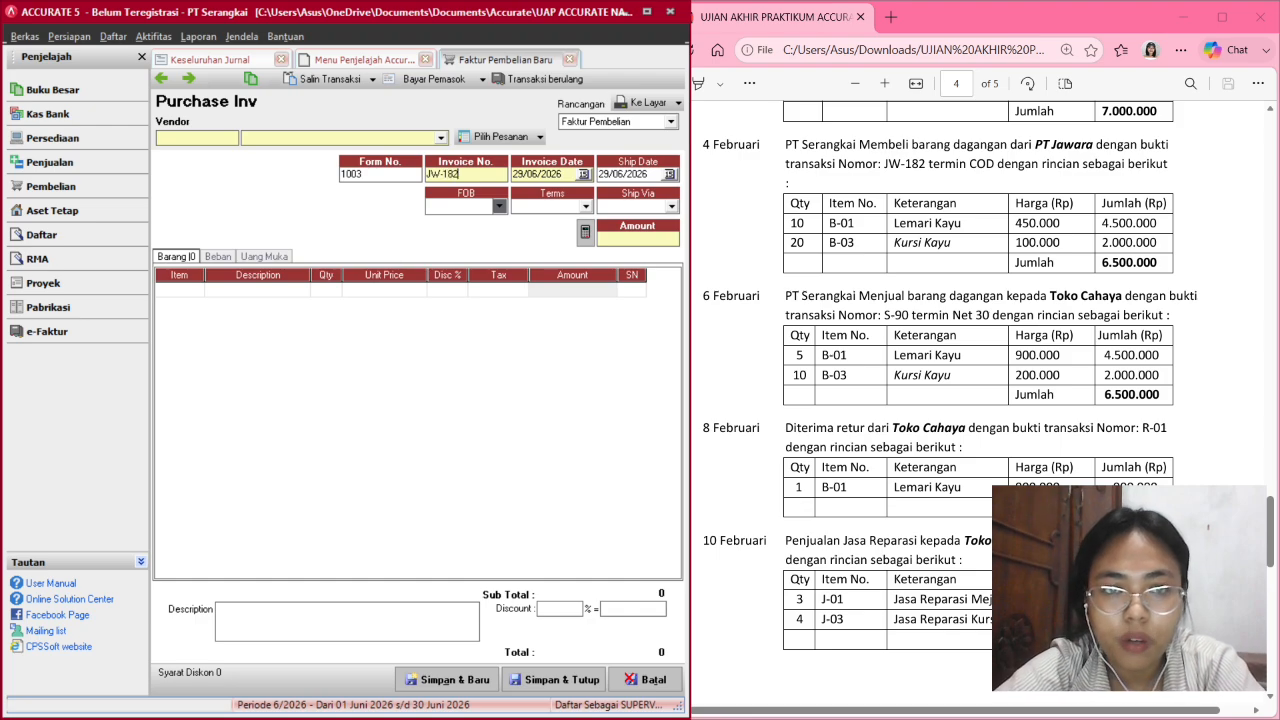
pyautogui.press('Tab')
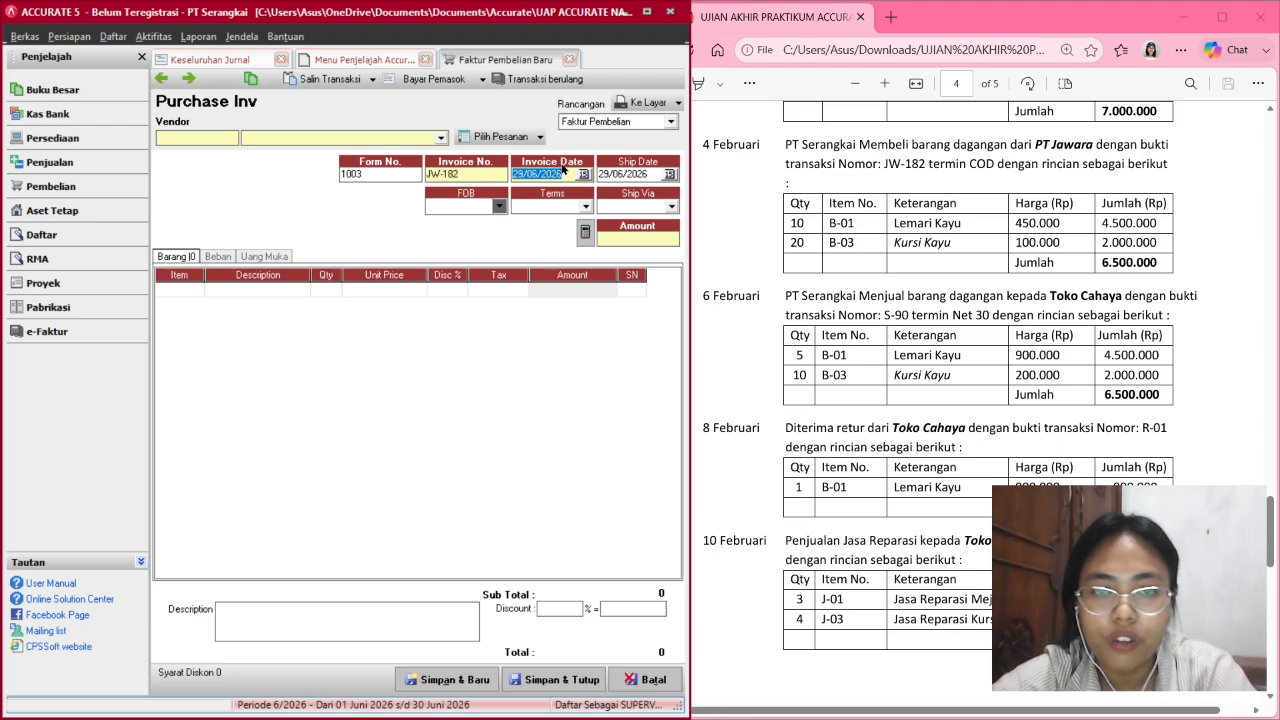
pyautogui.click(584, 174)
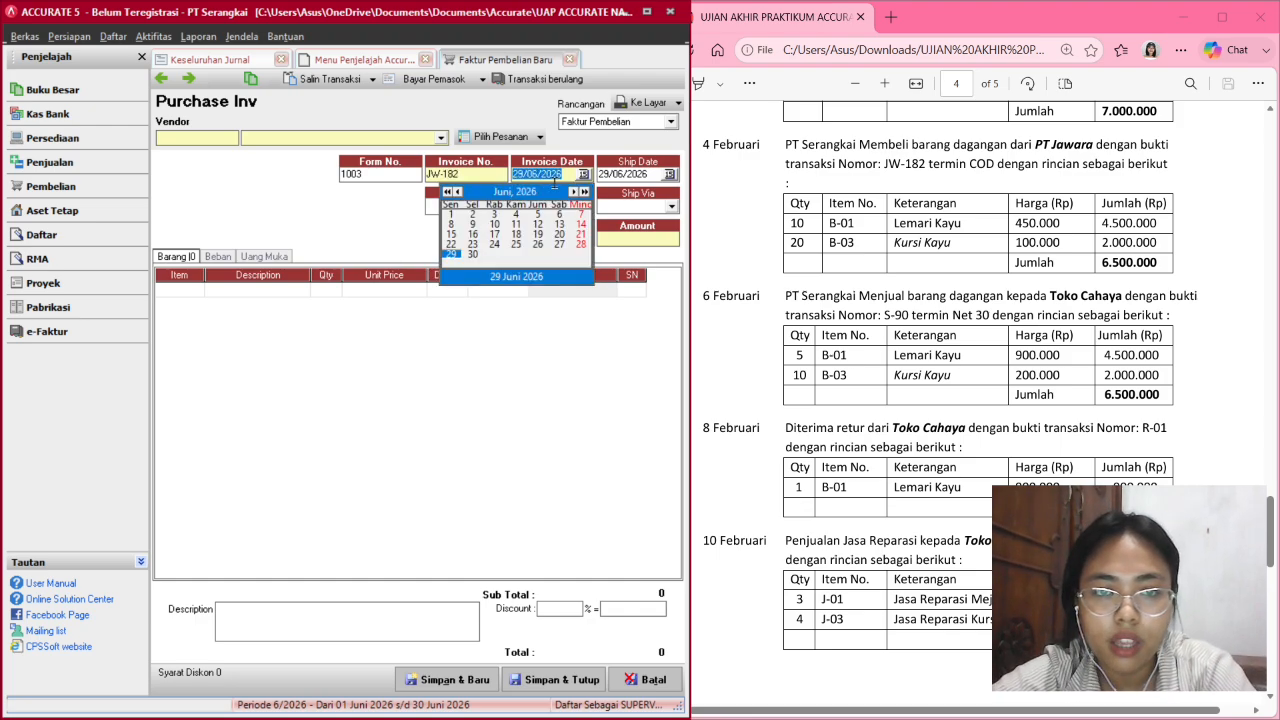
pyautogui.click(521, 173)
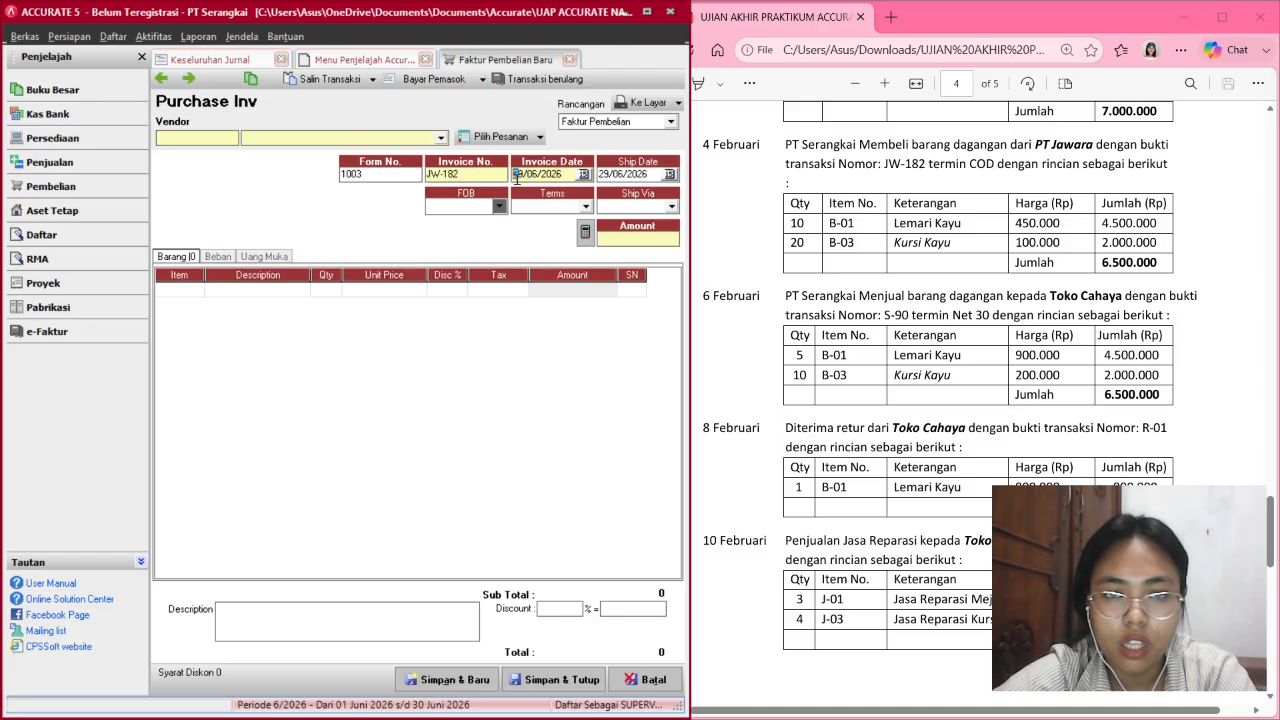
pyautogui.write('04022021')
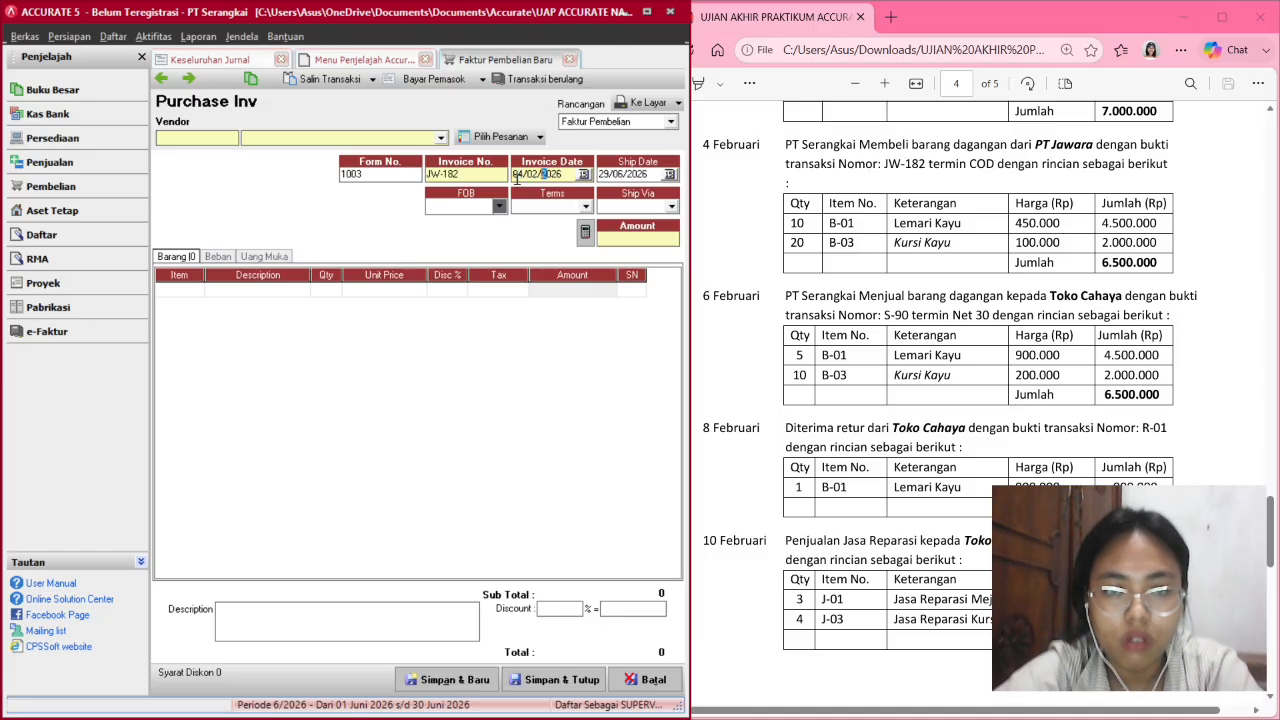
# Set the ship date to 04/02/2021 and the payment terms to C.O.D.
pyautogui.doubleClick(605, 173)
pyautogui.write('040220')
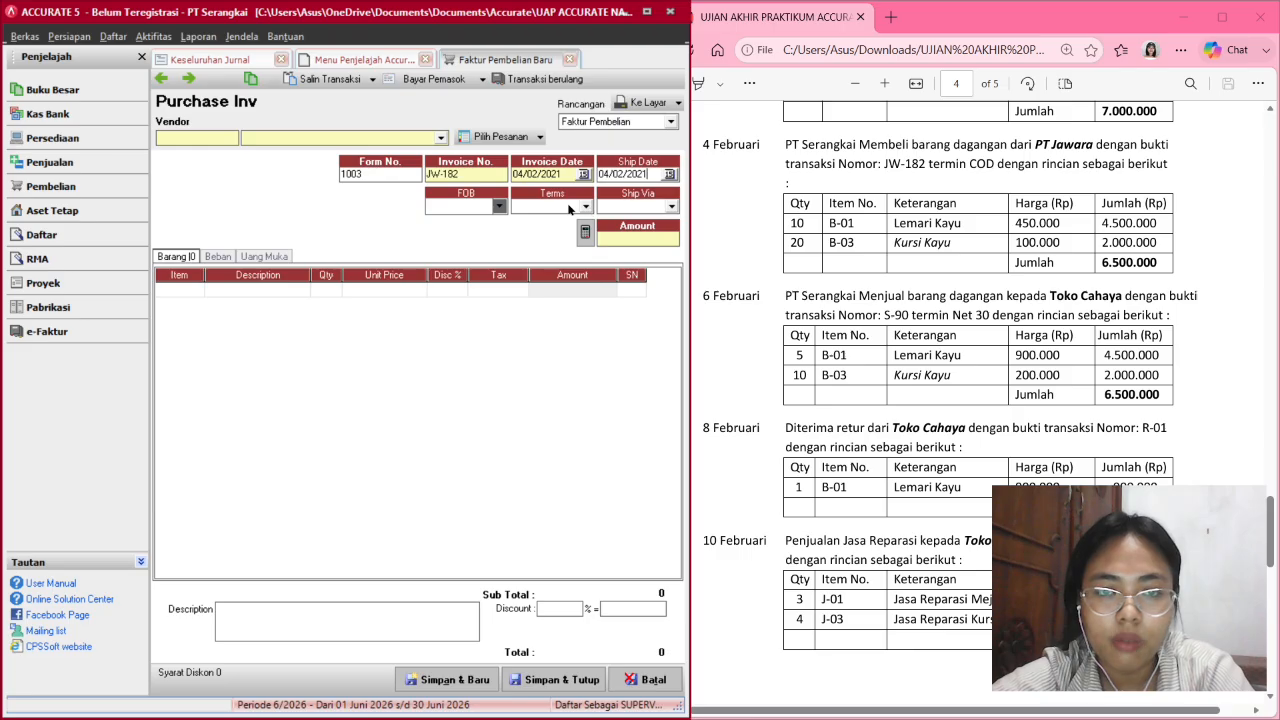
pyautogui.press('Tab')
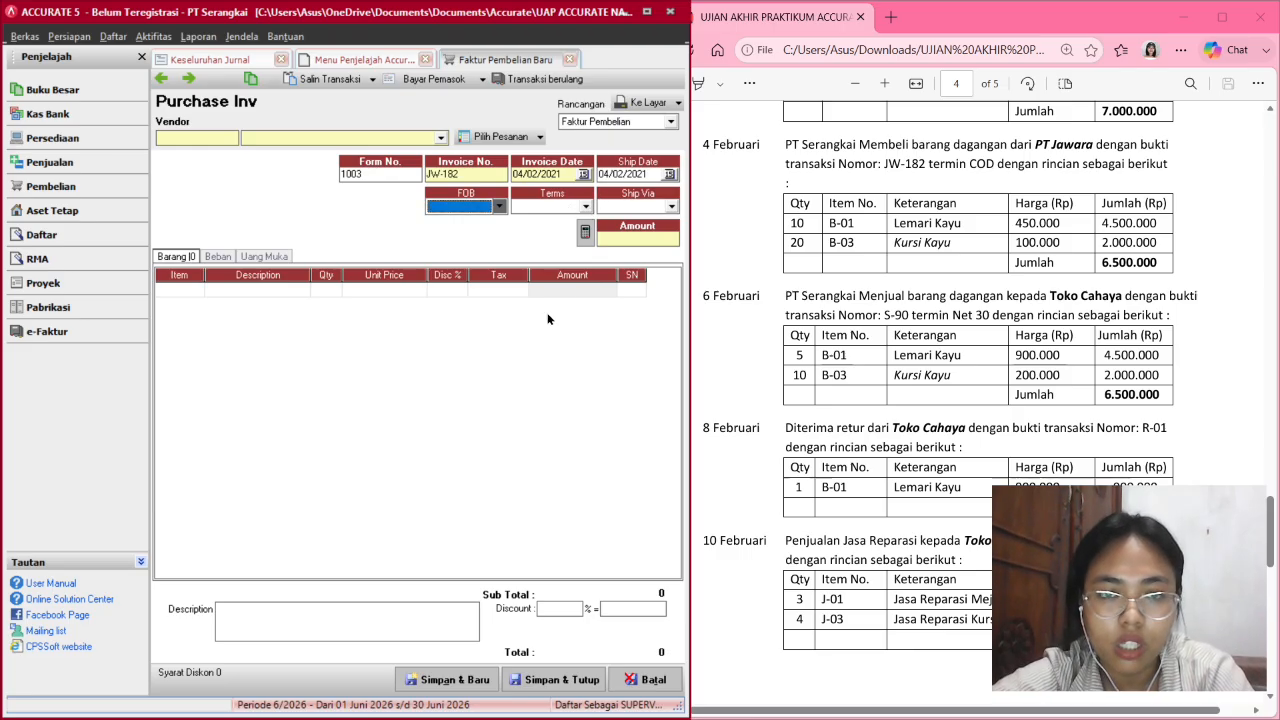
pyautogui.click(548, 317)
pyautogui.click(585, 203)
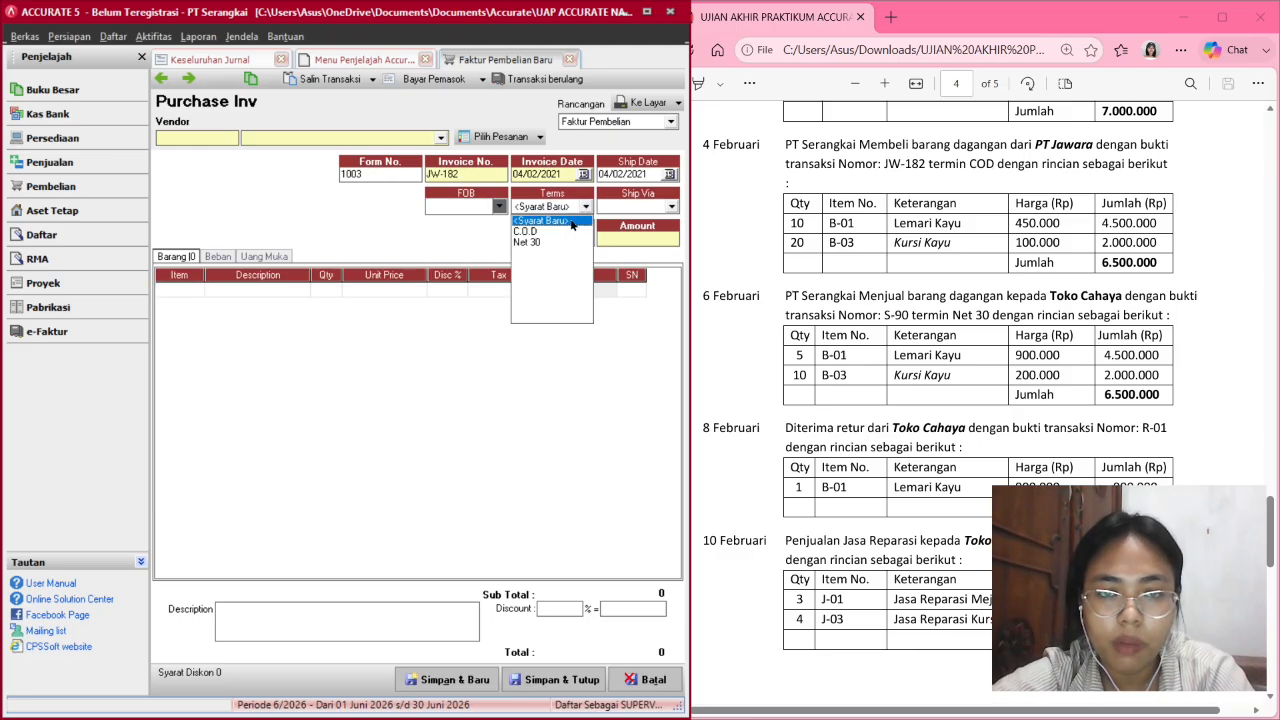
pyautogui.click(558, 234)
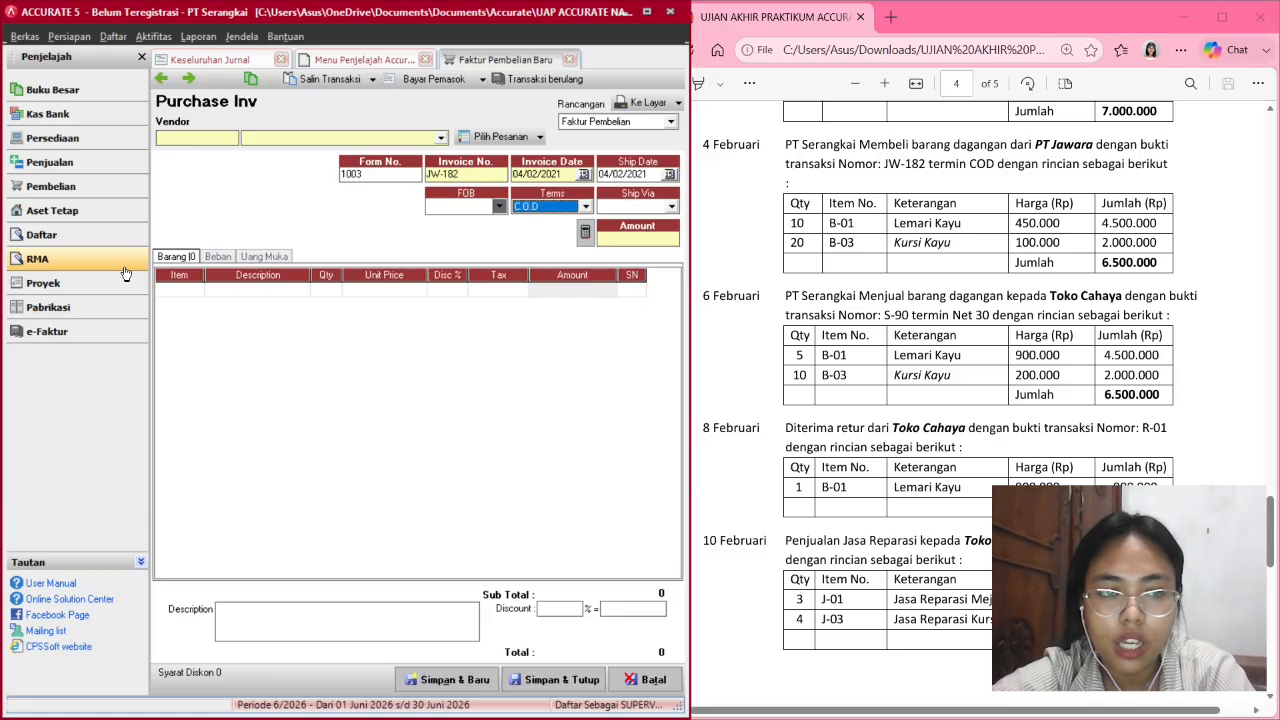
pyautogui.click(192, 294)
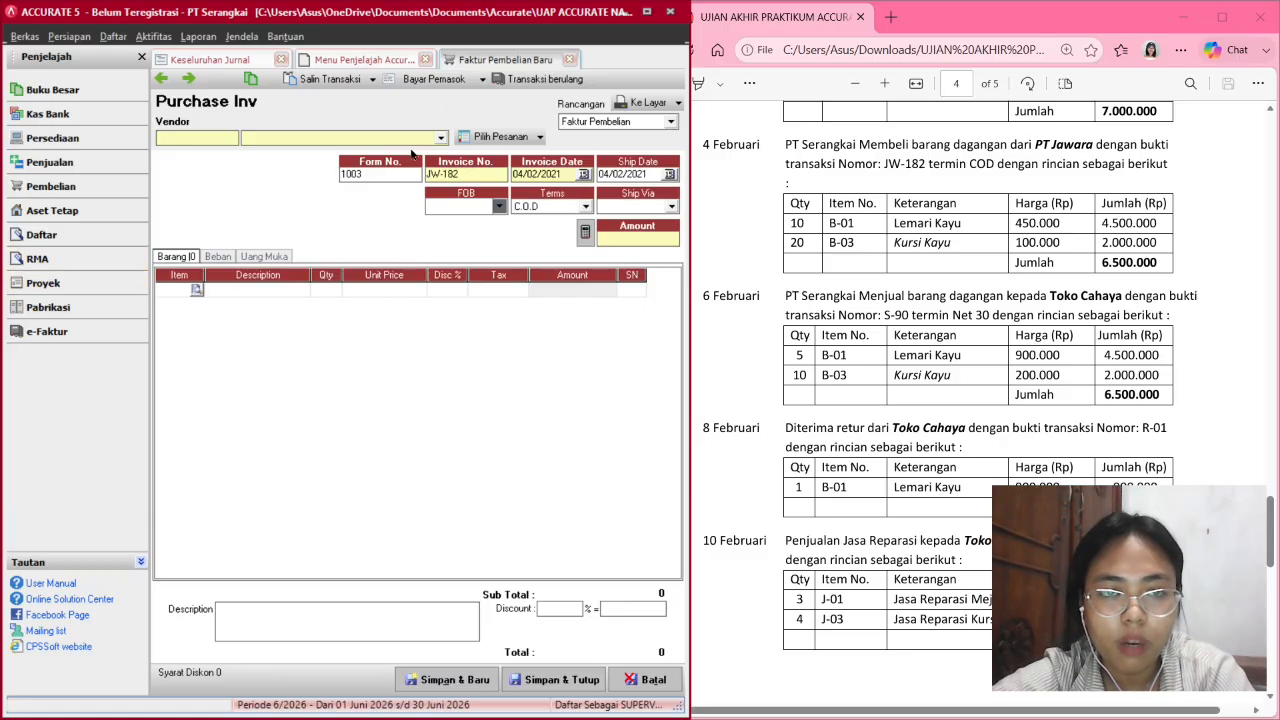
# Choose vendor PT Jawara and add 10 Lemari Kayu (B-01) at 450,000.
pyautogui.click(440, 138)
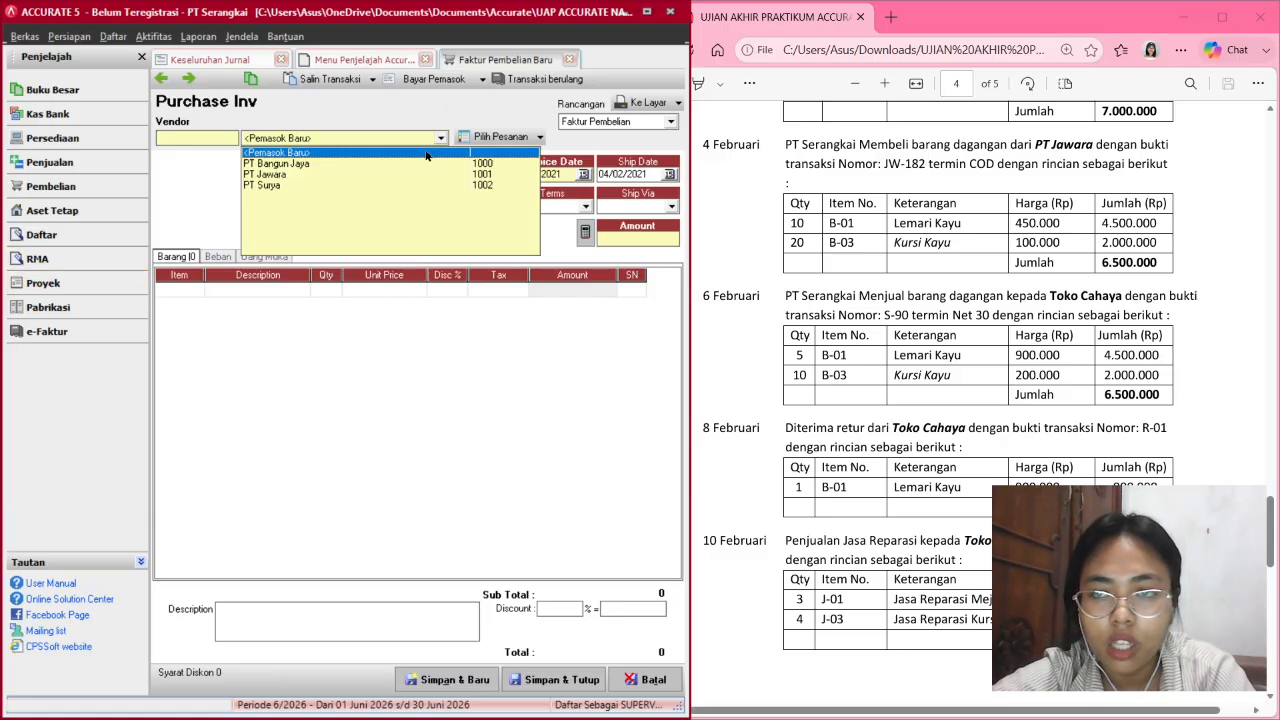
pyautogui.click(383, 175)
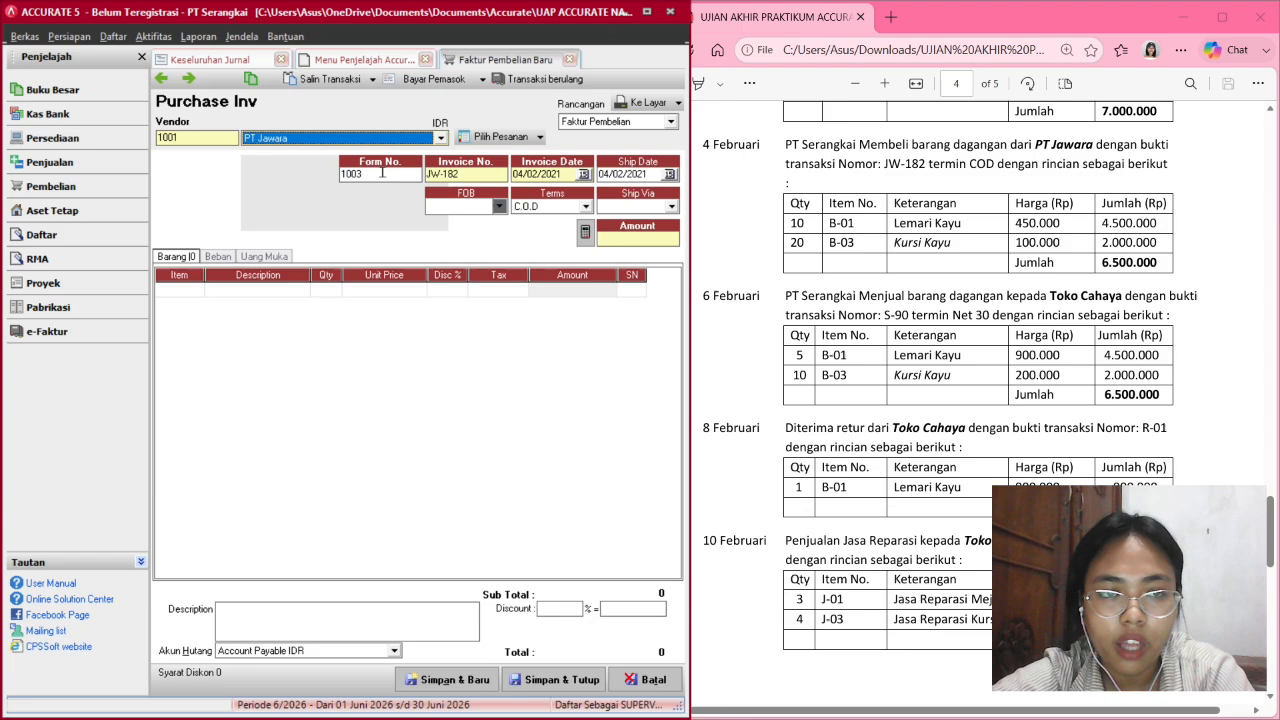
pyautogui.click(185, 290)
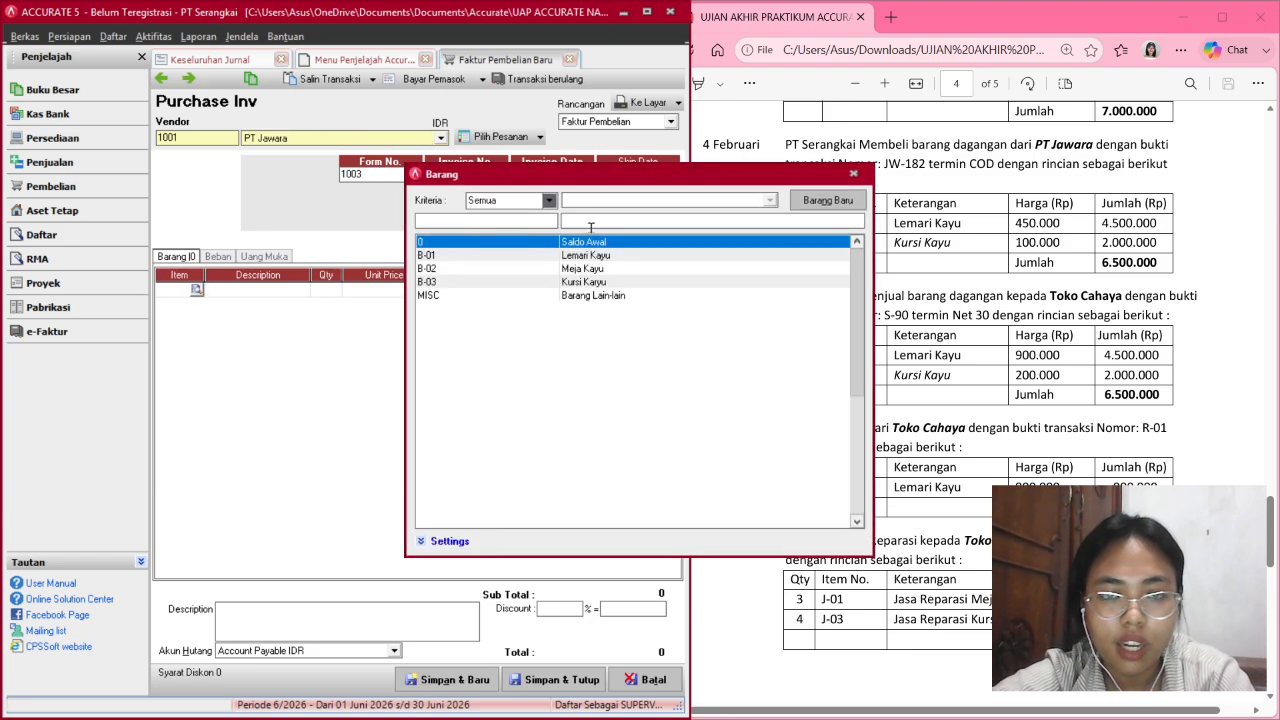
pyautogui.doubleClick(612, 256)
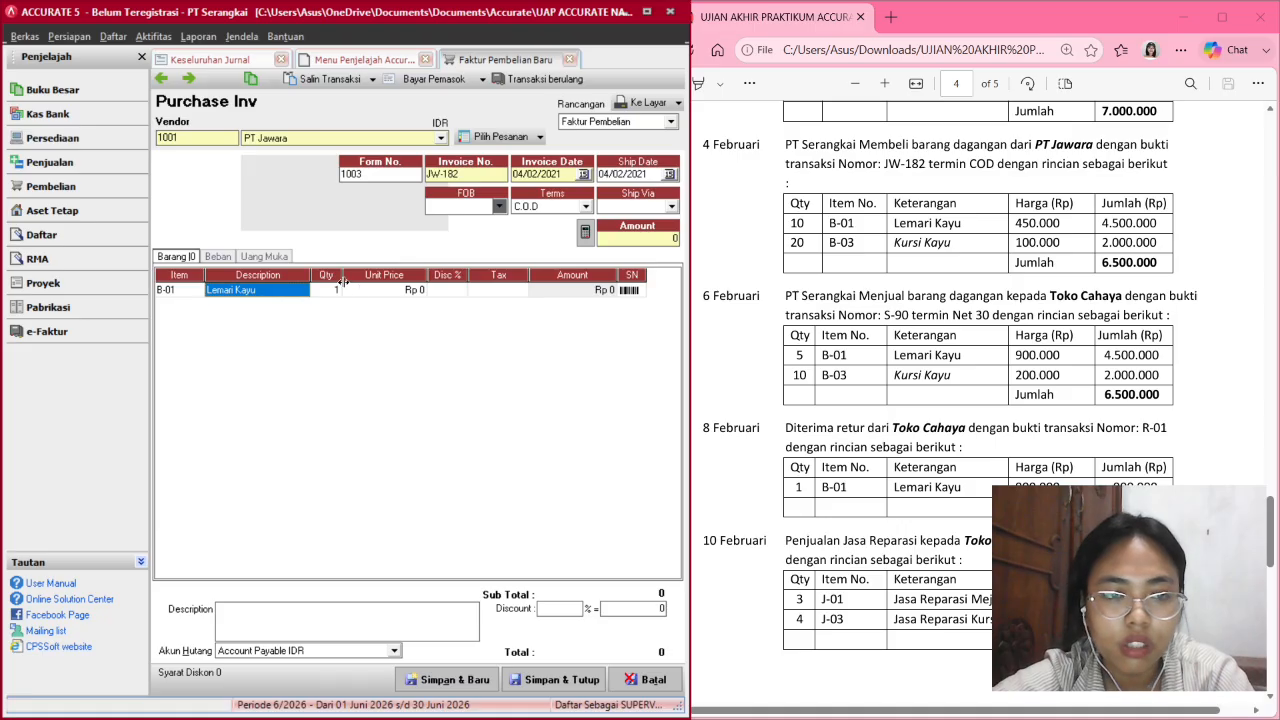
pyautogui.press('Tab')
pyautogui.write('10')
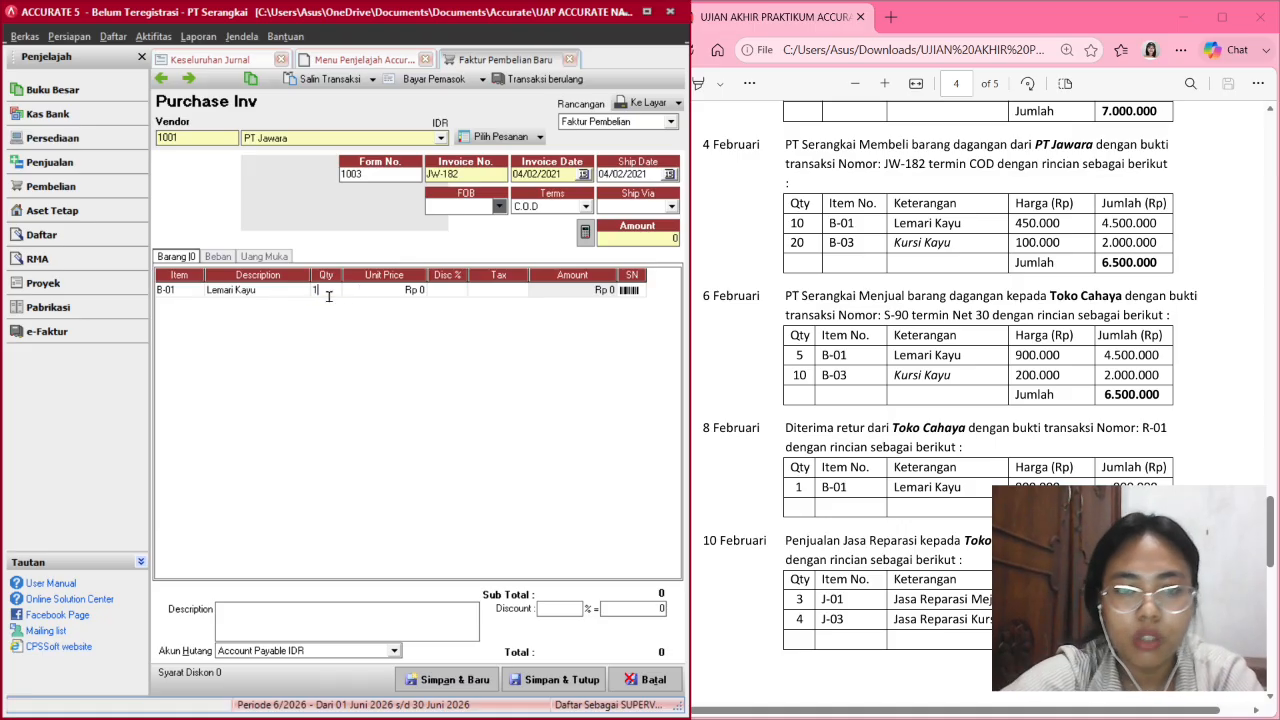
pyautogui.press('Tab')
pyautogui.write('450,')
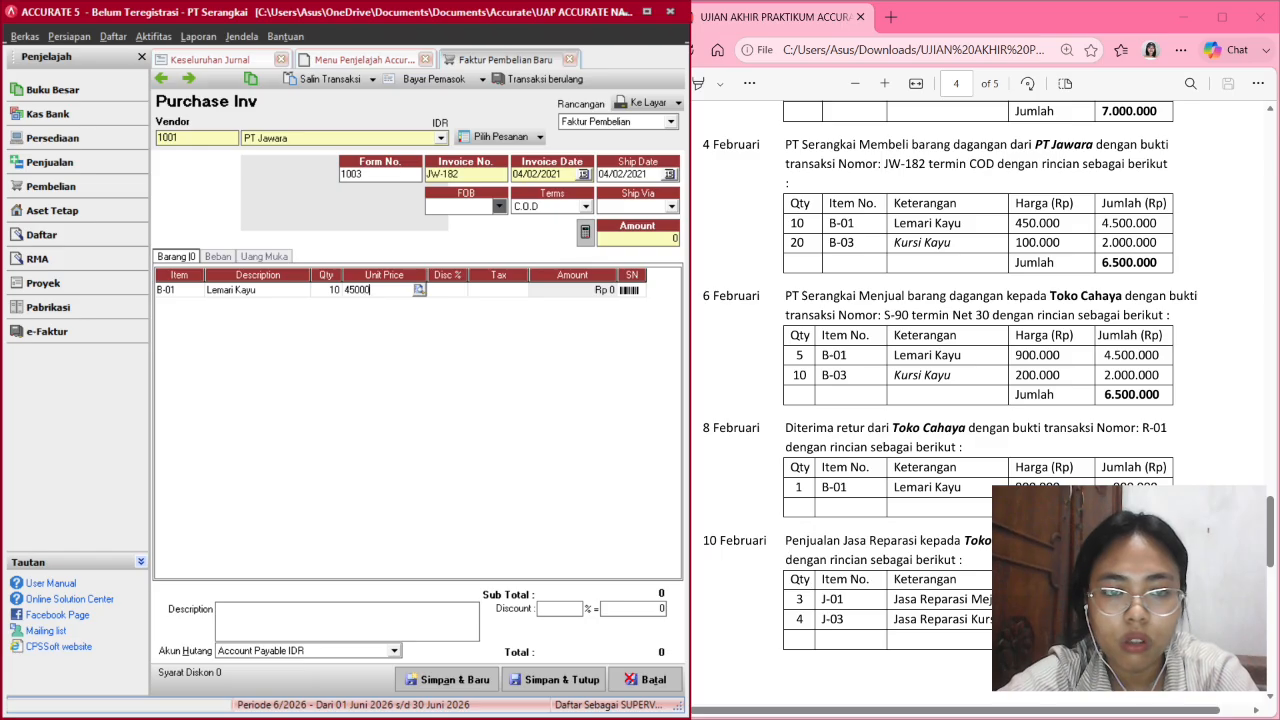
pyautogui.write('000')
pyautogui.press('Tab')
pyautogui.press('Tab')
pyautogui.press('Tab')
pyautogui.press('Tab')
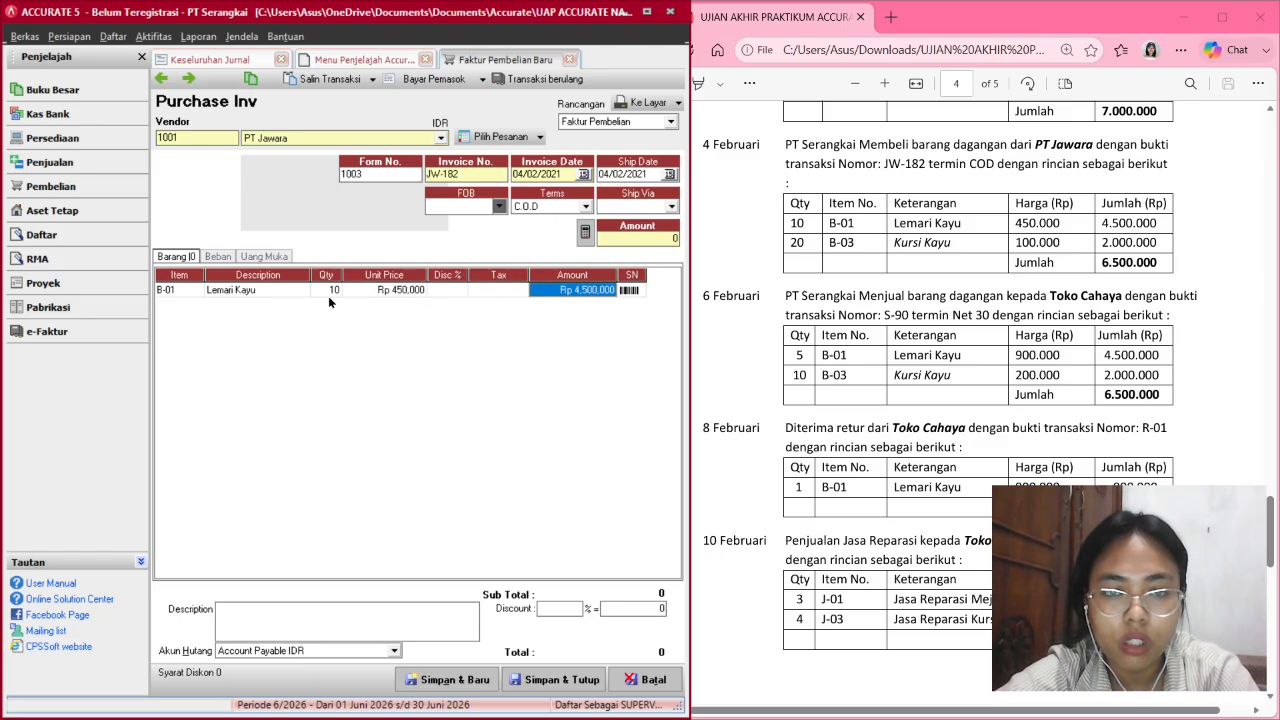
pyautogui.press('Tab')
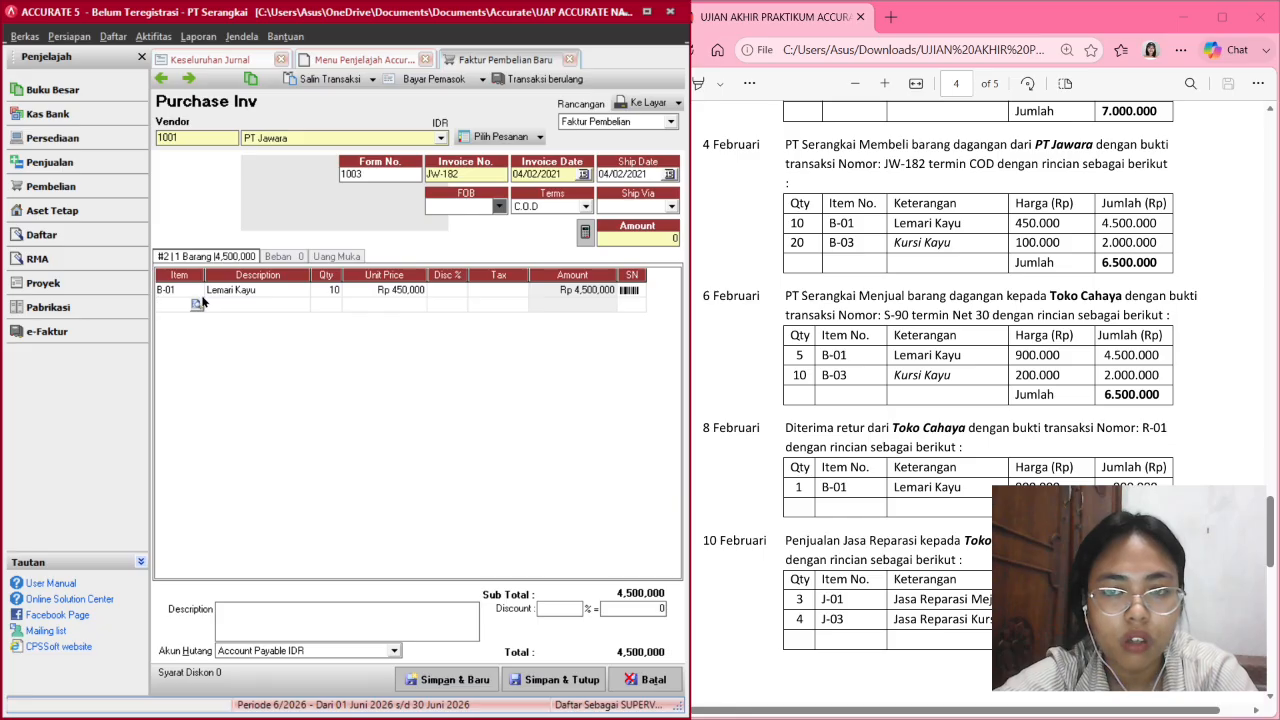
pyautogui.press('Up')
pyautogui.press('Tab')
pyautogui.press('Tab')
pyautogui.press('Tab')
pyautogui.press('Tab')
pyautogui.press('Tab')
pyautogui.press('Tab')
pyautogui.press('Tab')
pyautogui.press('Tab')
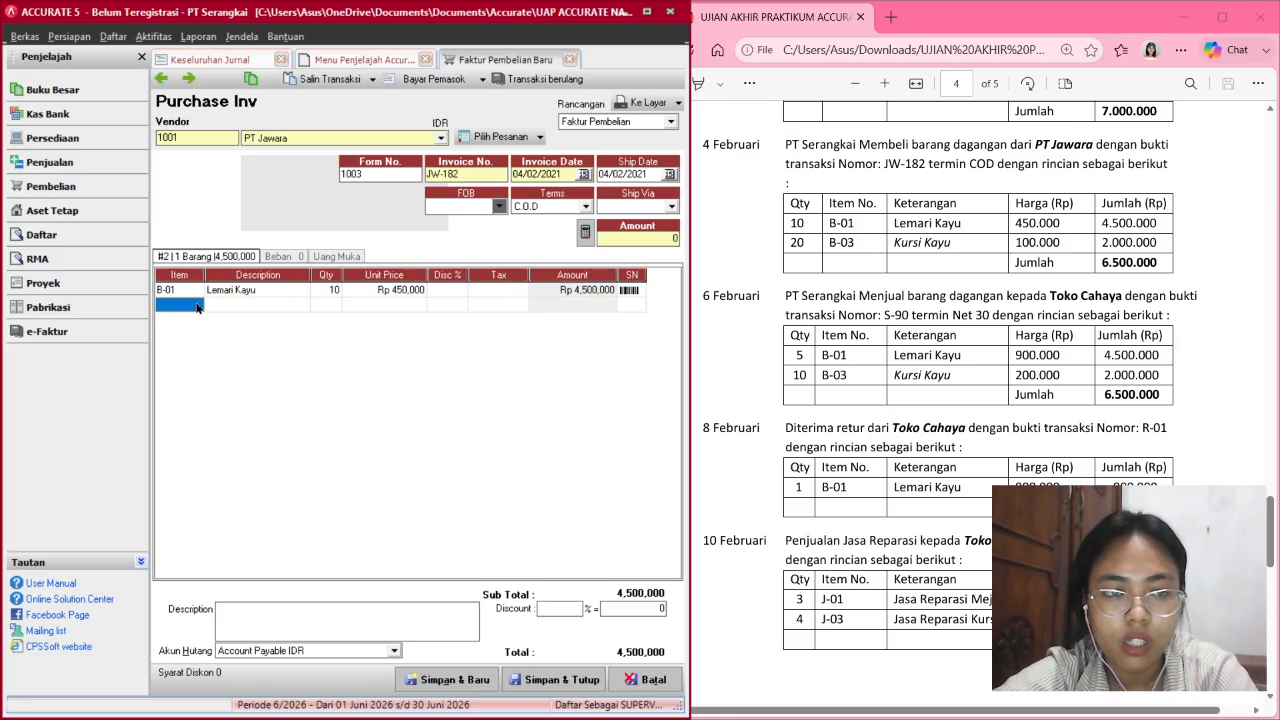
# Add a second line of 20 Kursi Kayu (B-03) at 100,000.
pyautogui.click(197, 307)
pyautogui.click(197, 304)
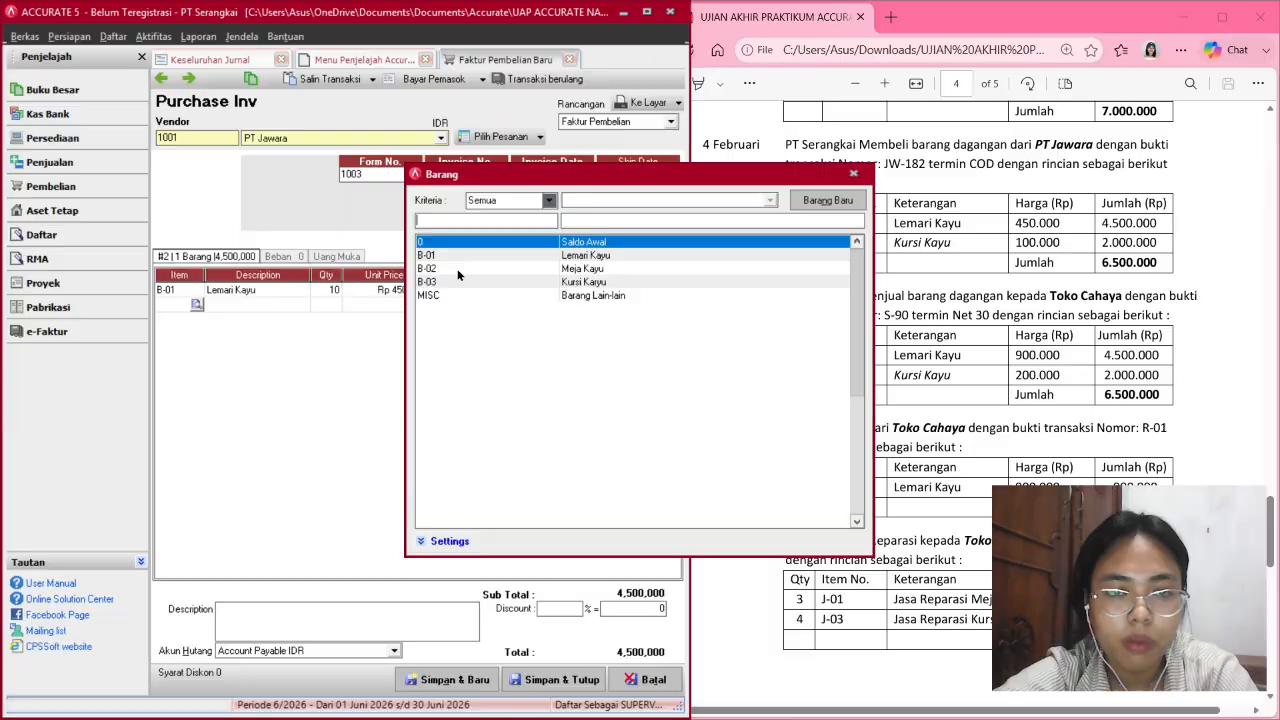
pyautogui.doubleClick(593, 283)
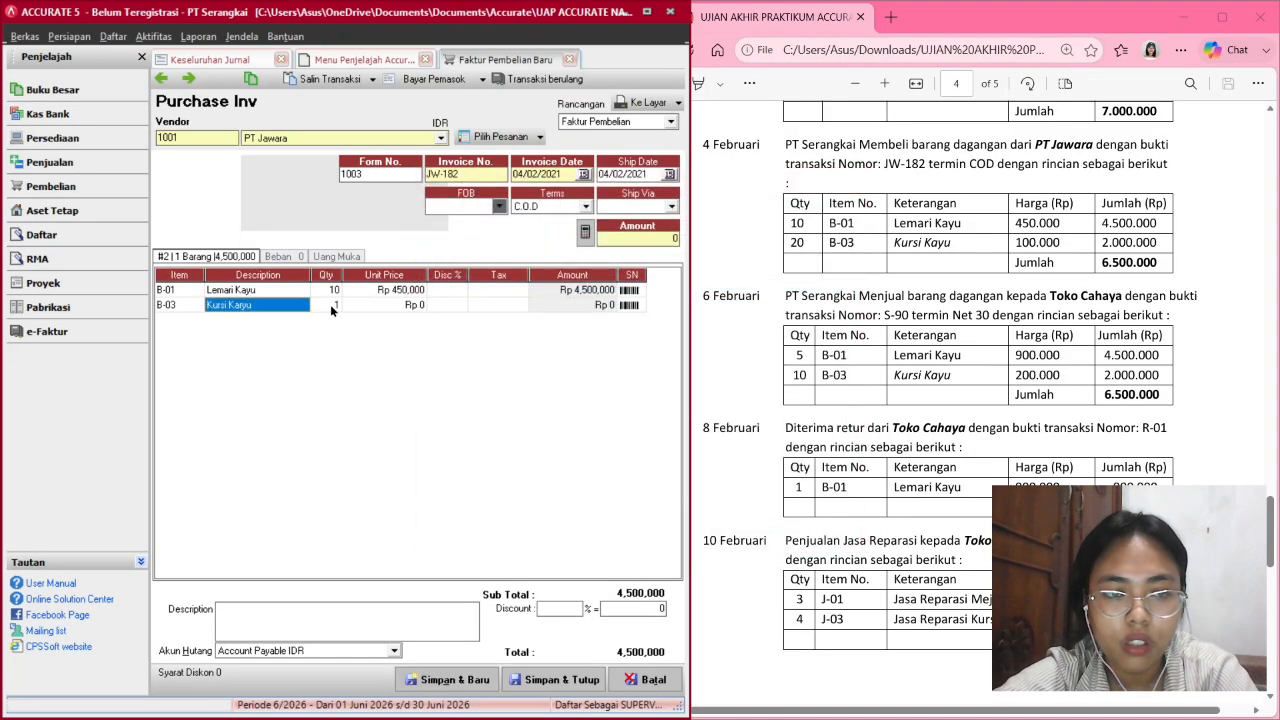
pyautogui.click(334, 306)
pyautogui.write('1')
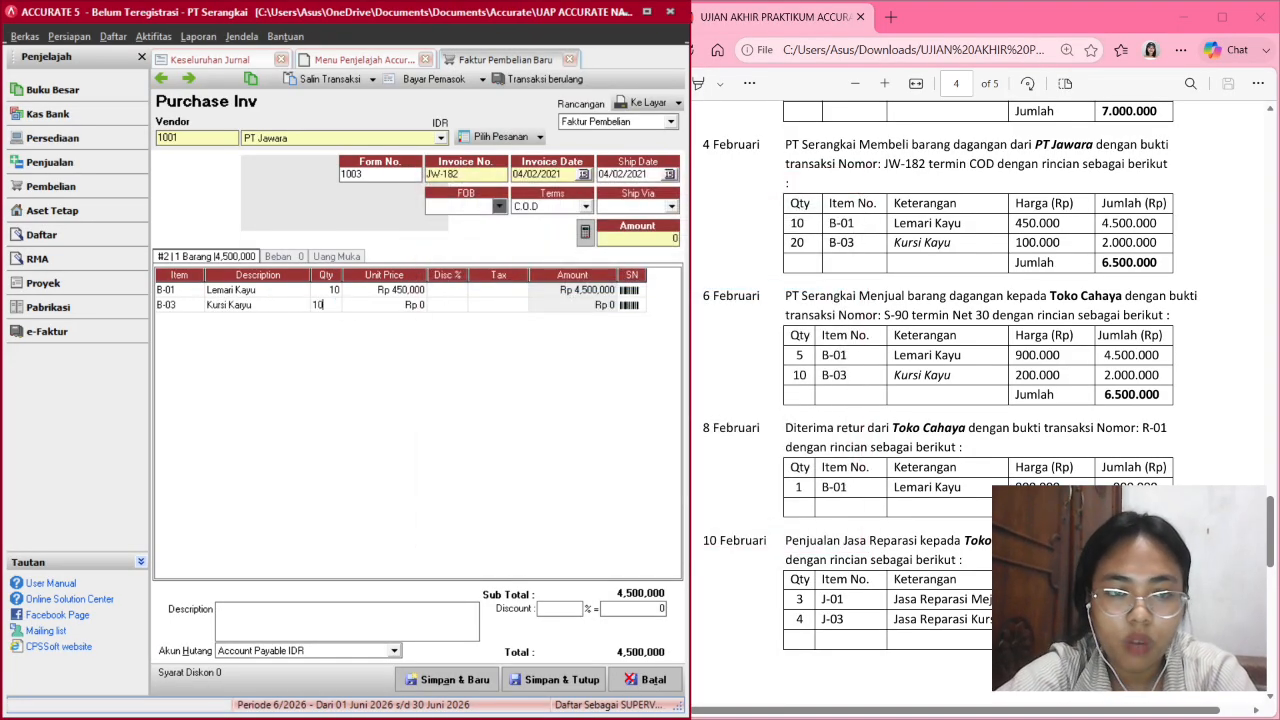
pyautogui.write('20')
pyautogui.press('Tab')
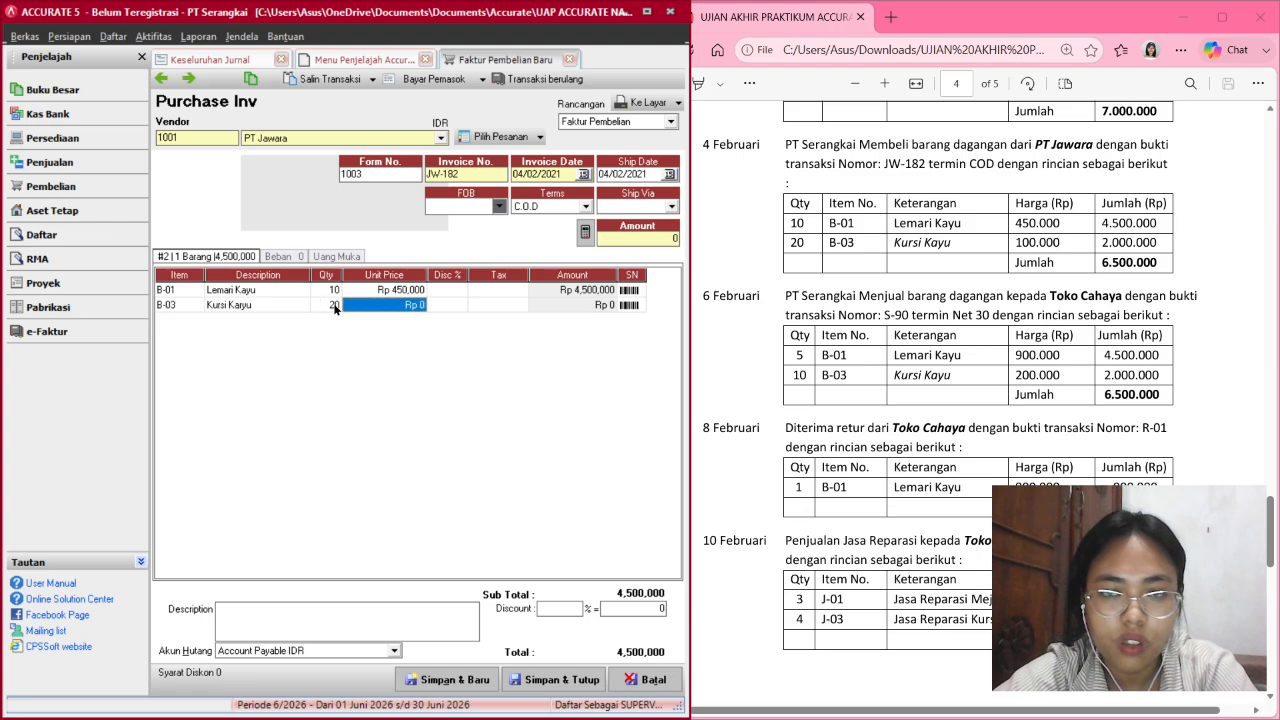
pyautogui.write('20')
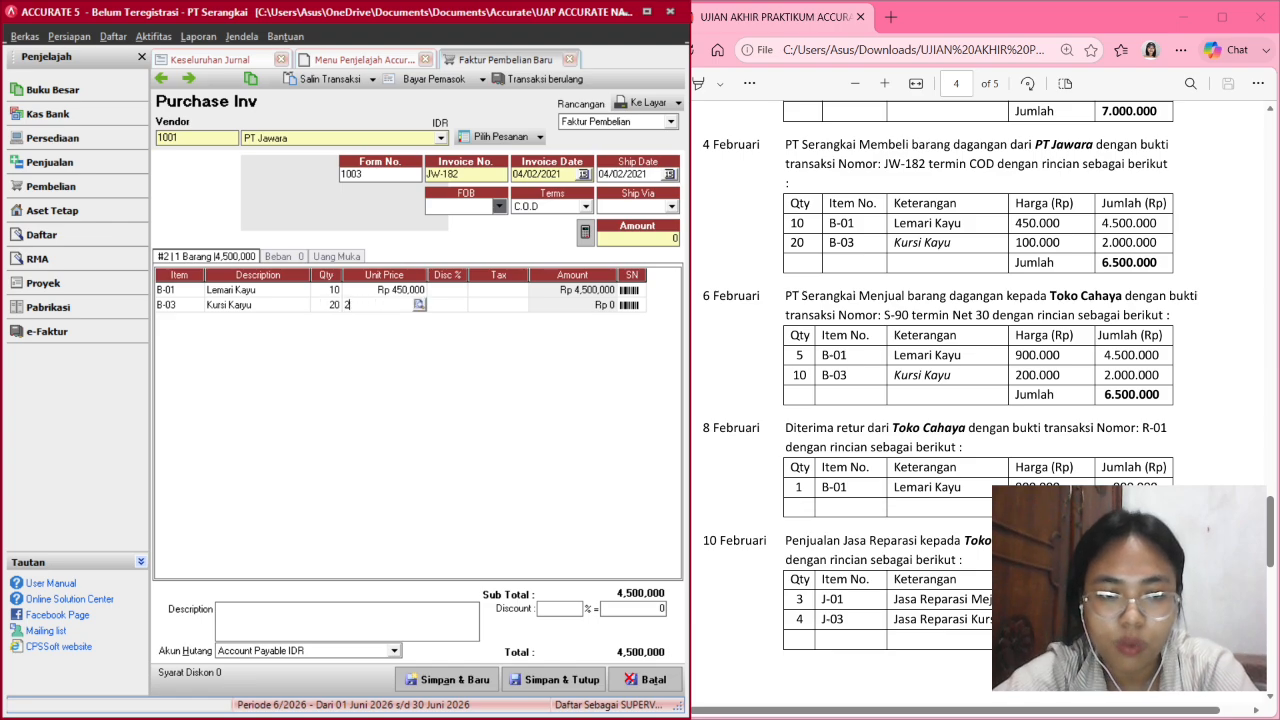
pyautogui.write('00000')
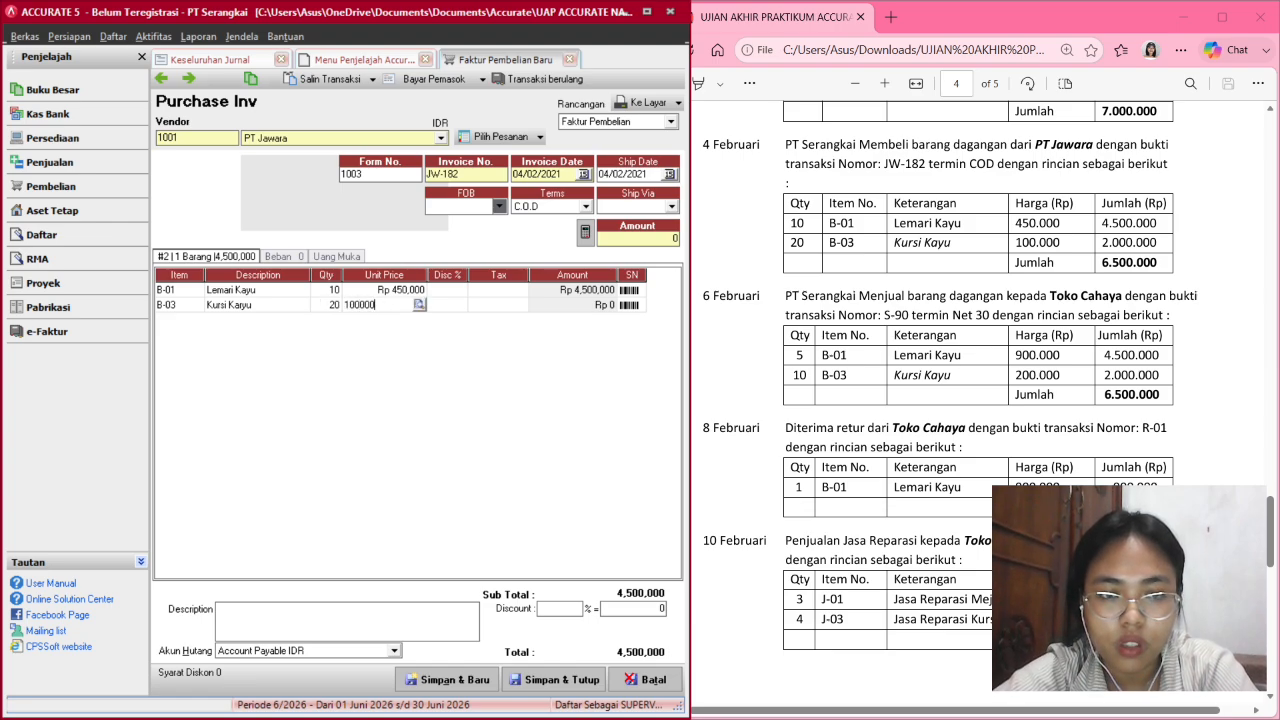
pyautogui.press('Tab')
pyautogui.press('Tab')
pyautogui.press('Tab')
pyautogui.press('Tab')
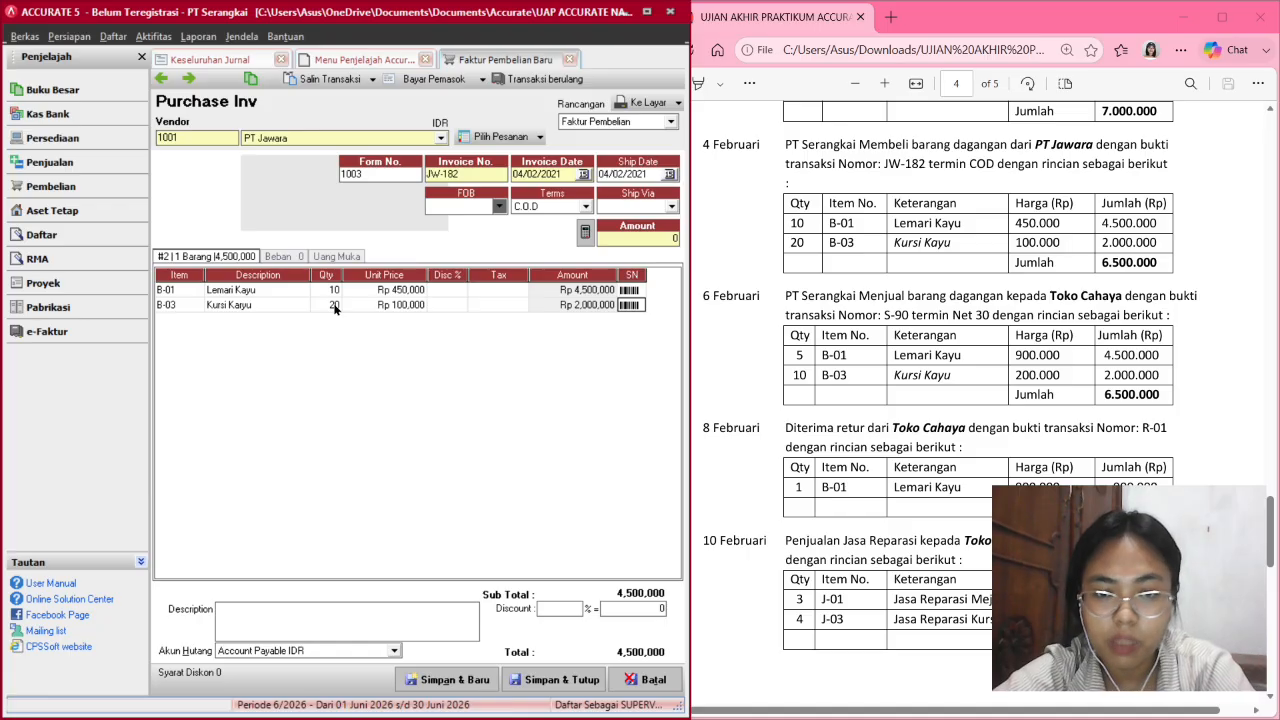
pyautogui.press('Tab')
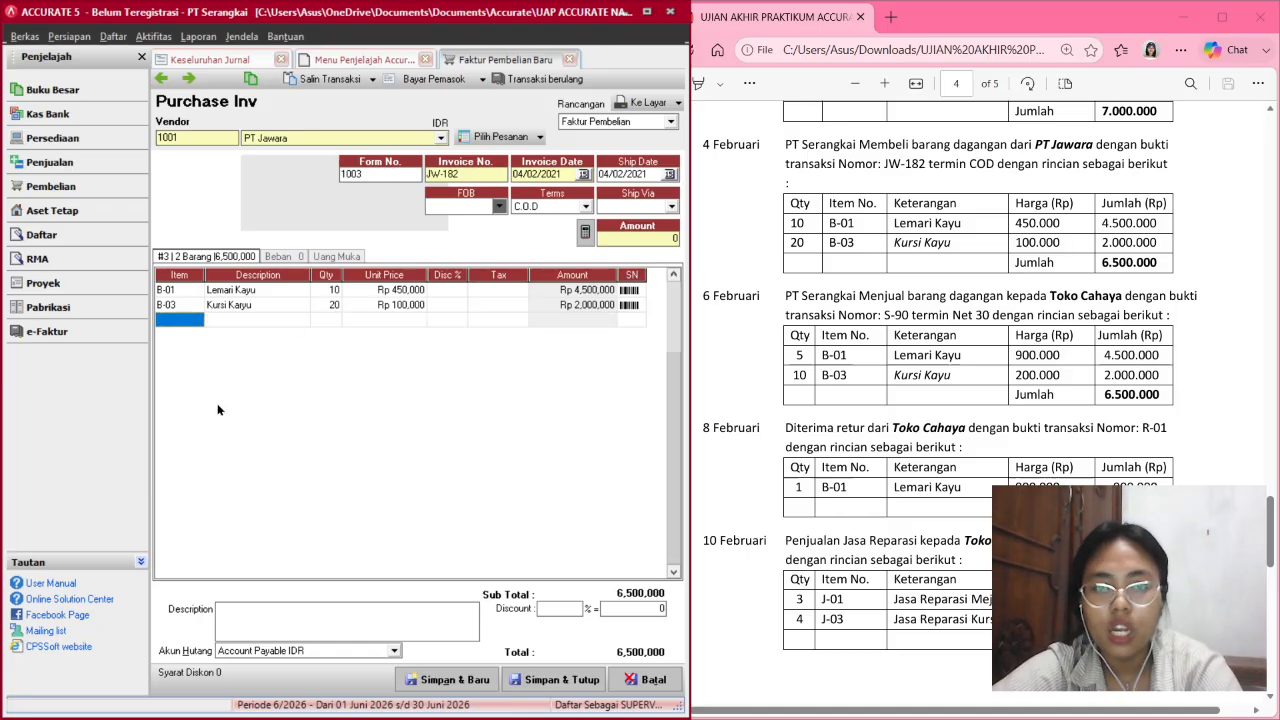
# Fill the Amount as 6,500,000 from the line totals and save invoice JW-182.
pyautogui.click(586, 232)
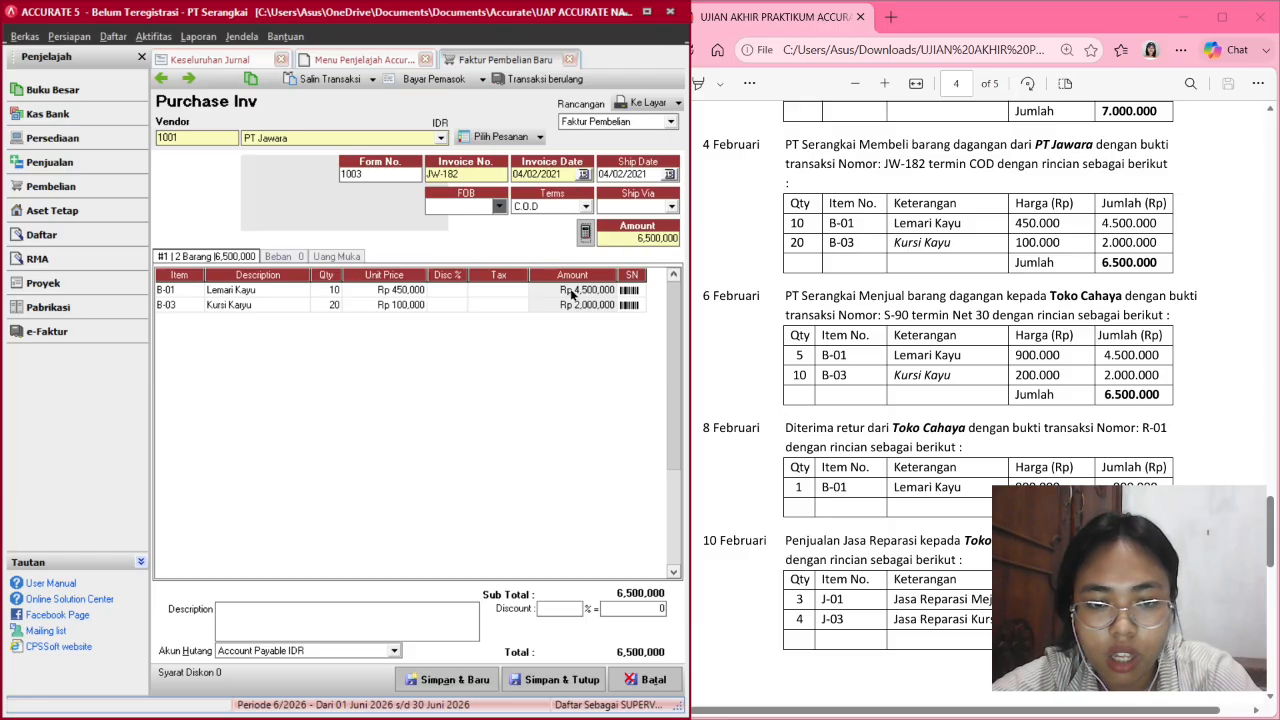
pyautogui.click(535, 679)
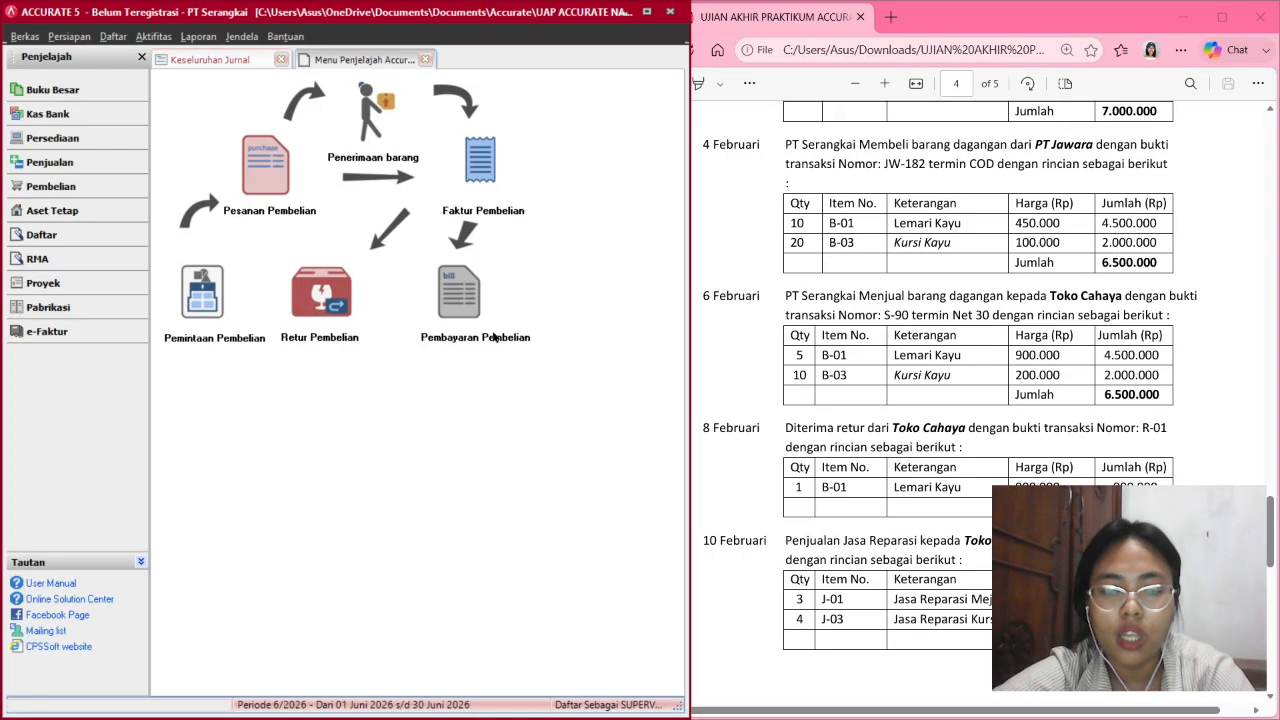
# Start a new purchase payment to PT Jawara paid from the Bank account.
pyautogui.click(468, 310)
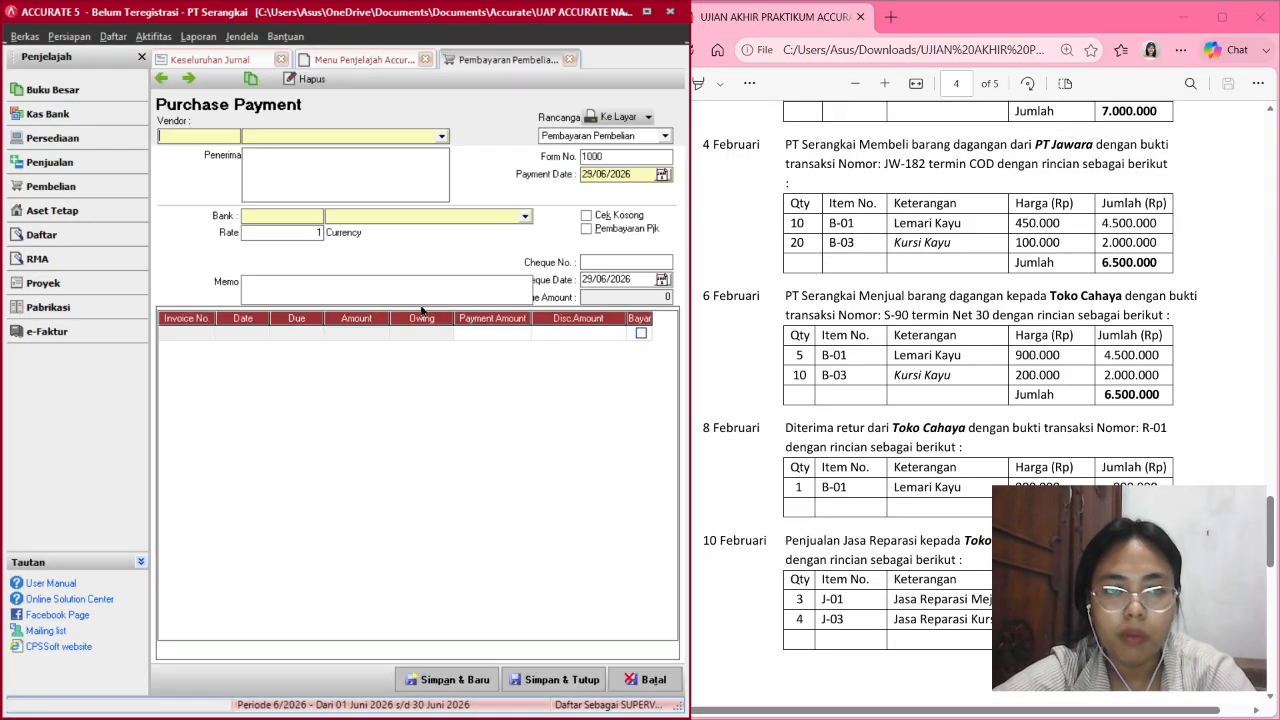
pyautogui.click(444, 137)
pyautogui.click(444, 137)
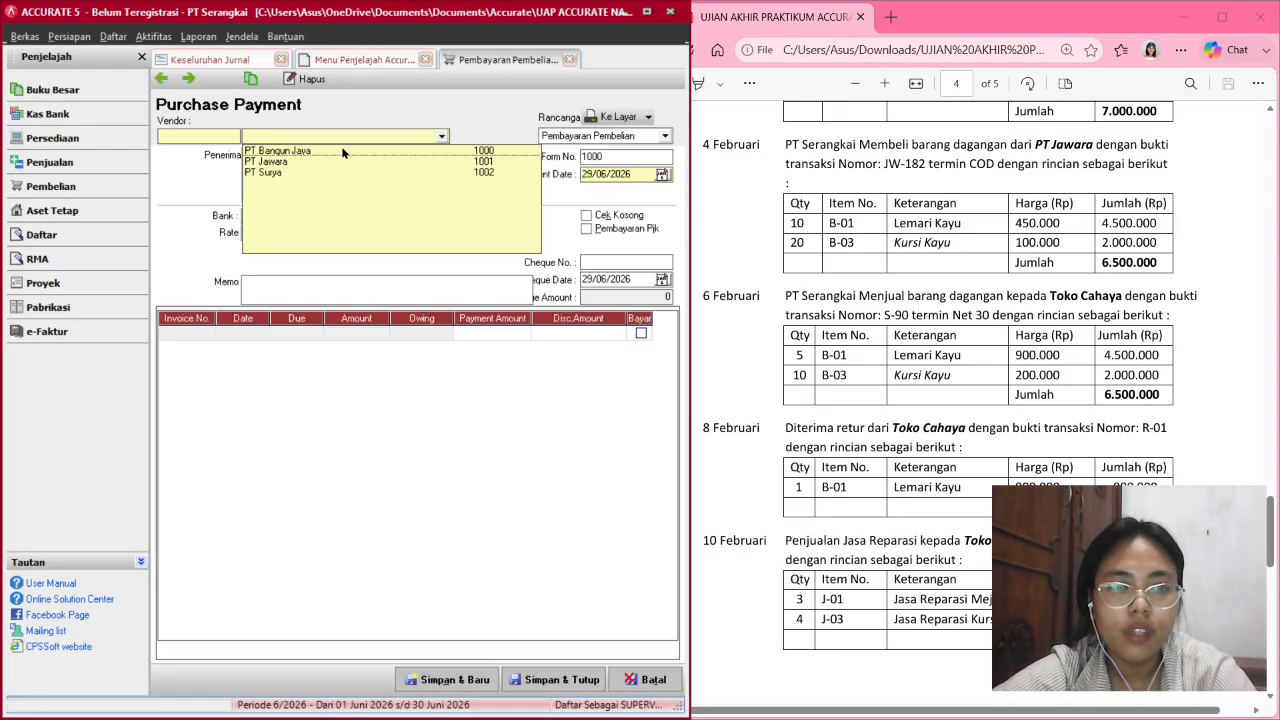
pyautogui.click(266, 162)
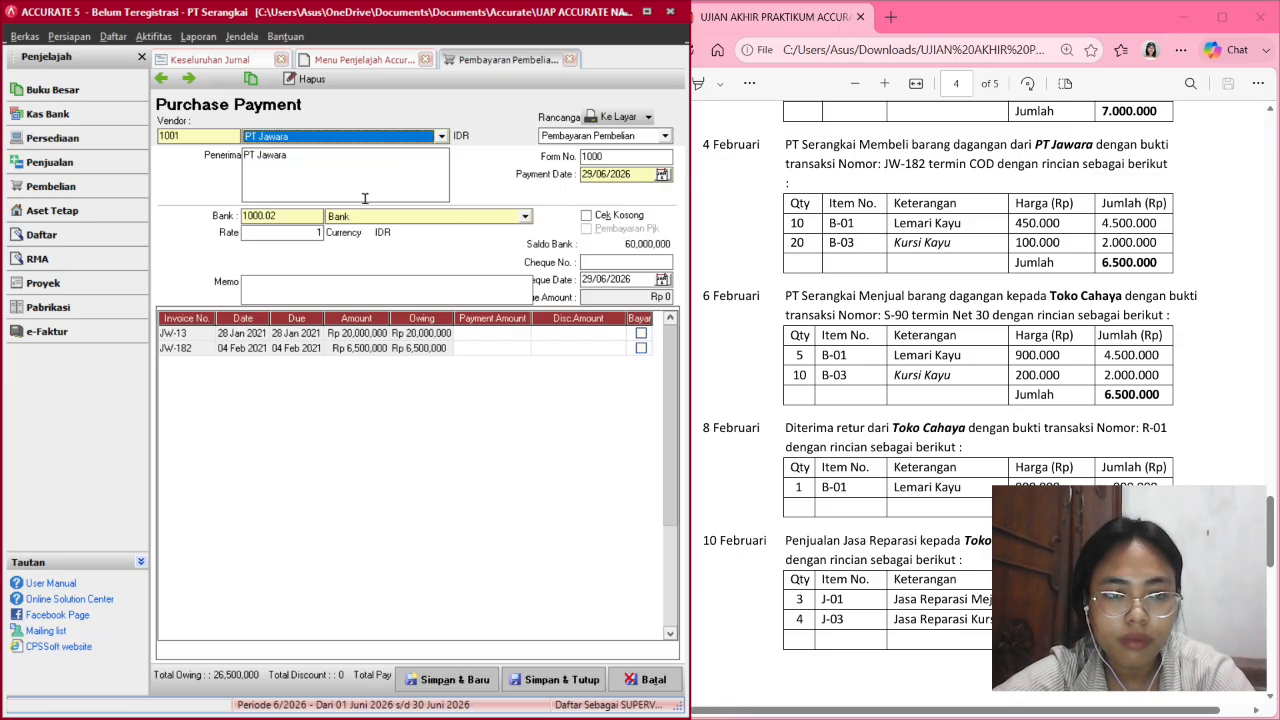
pyautogui.click(525, 217)
pyautogui.click(525, 218)
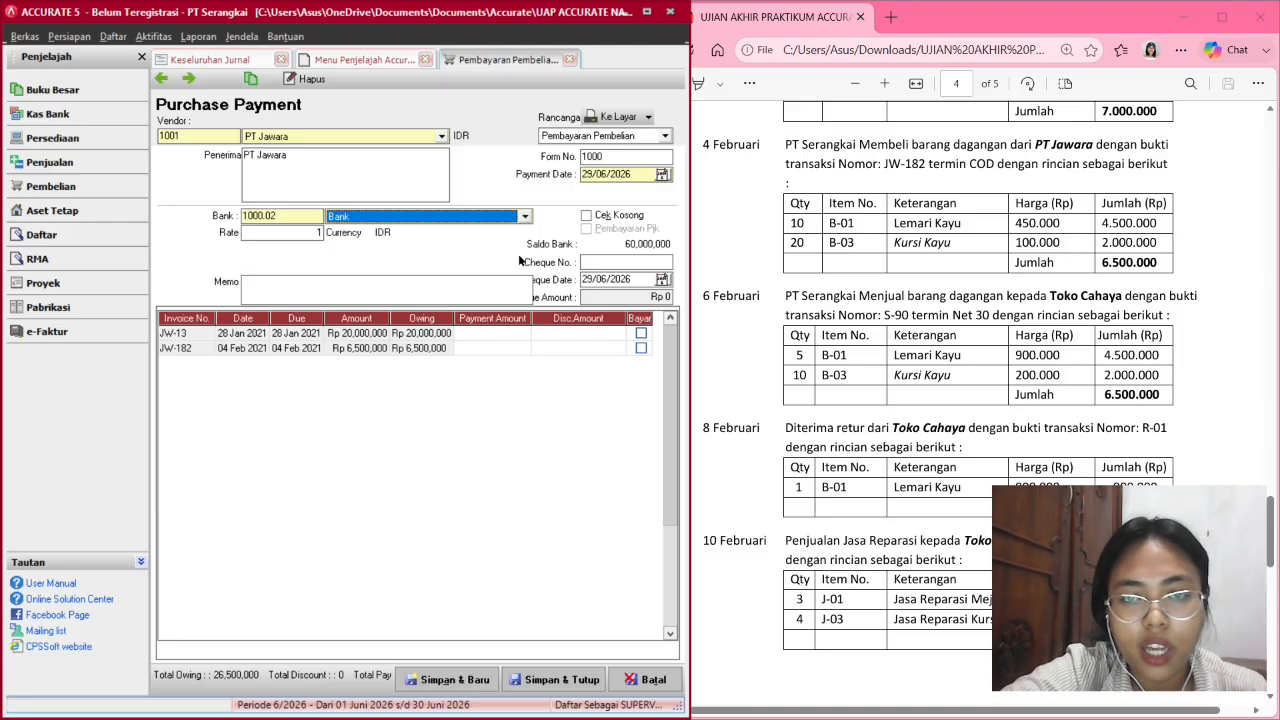
# Date the payment and cheque 04/02/2021, pay JW-182, memo 'Pembayaran COD', and save.
pyautogui.click(593, 175)
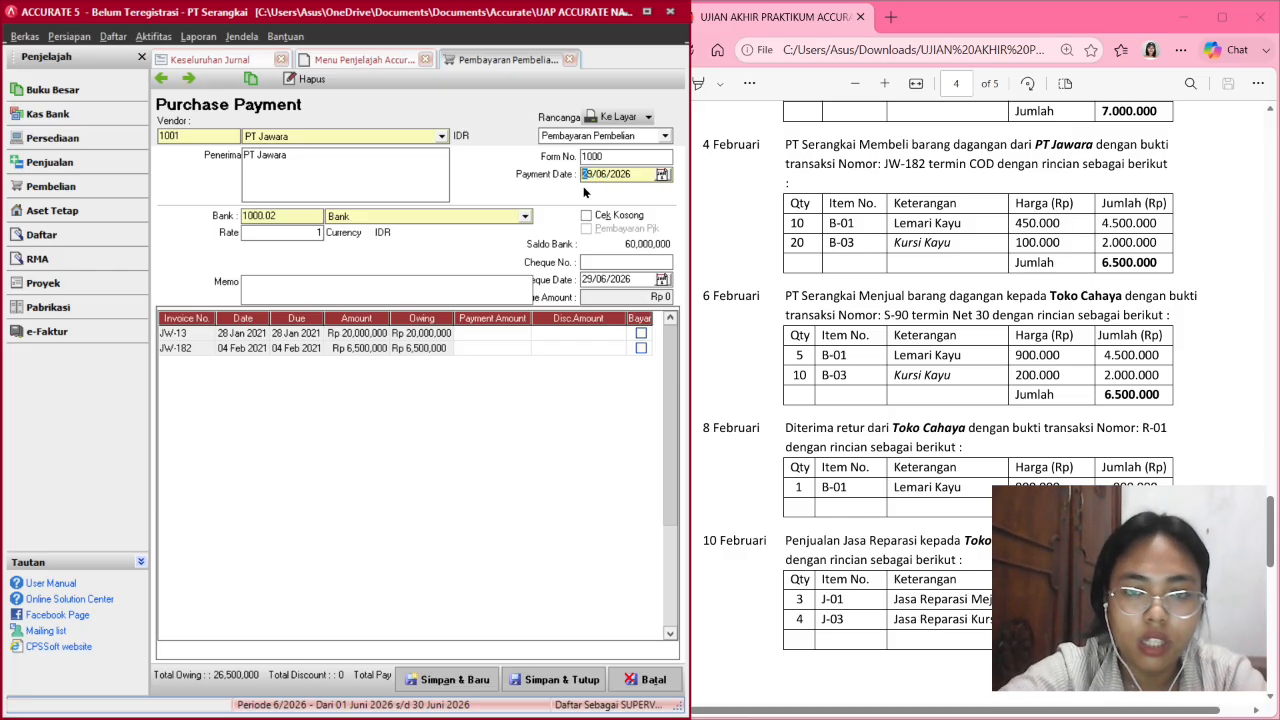
pyautogui.write('04/02/2021')
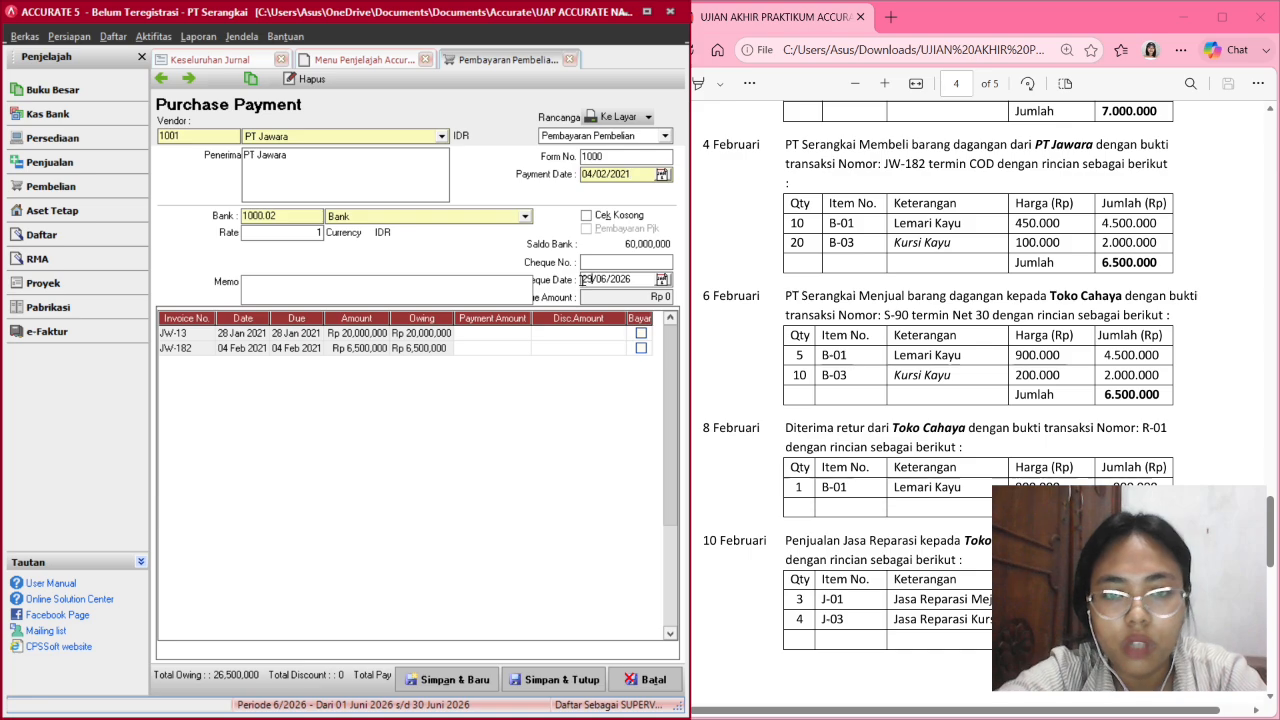
pyautogui.click(584, 280)
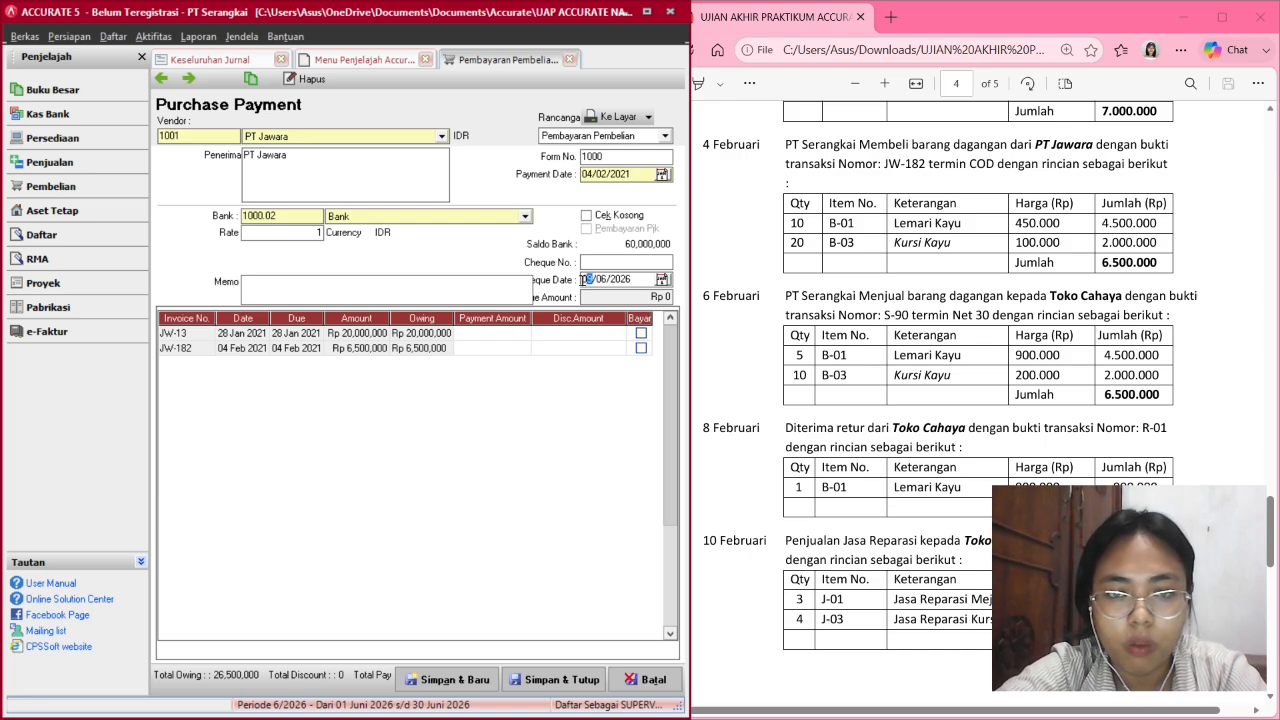
pyautogui.write('04022021')
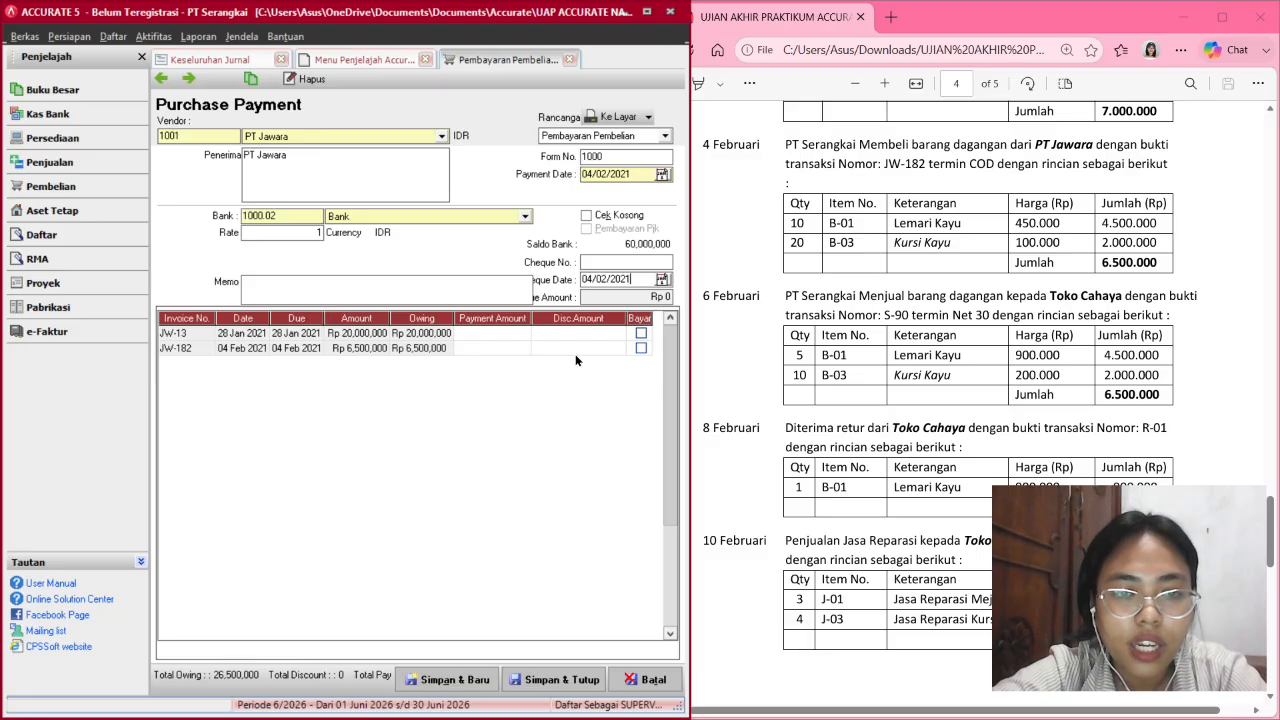
pyautogui.click(640, 348)
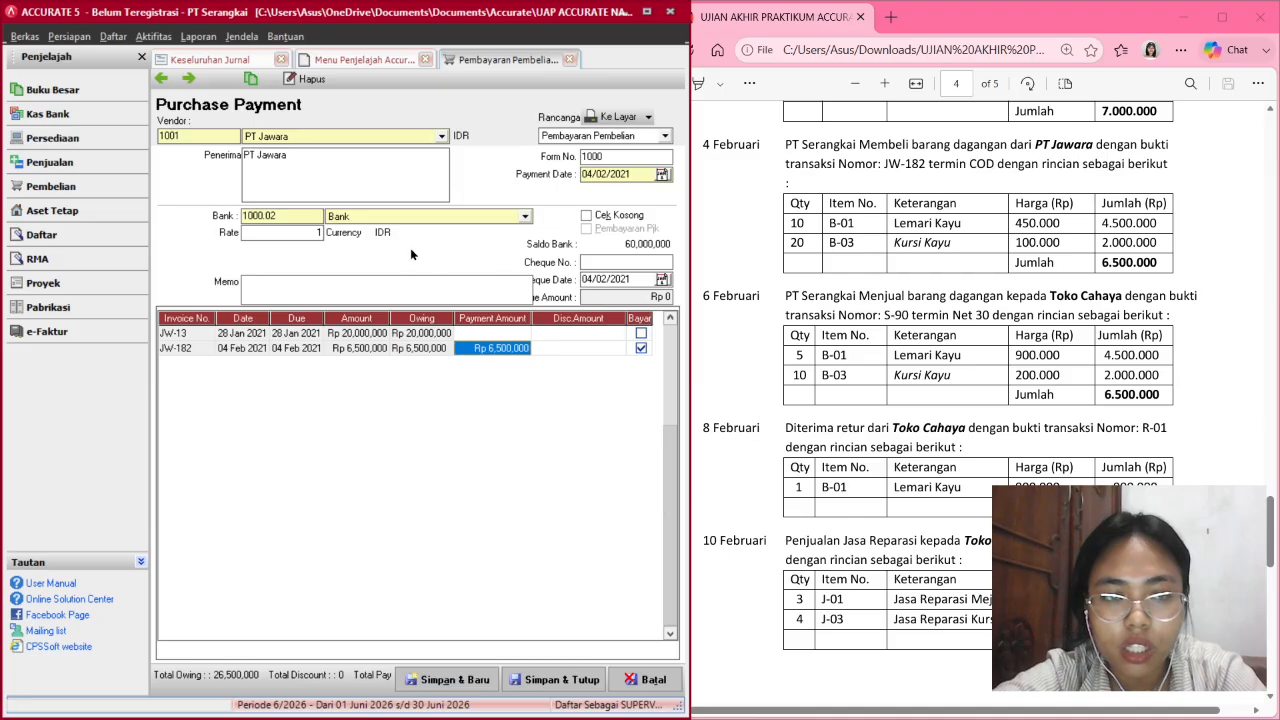
pyautogui.click(311, 296)
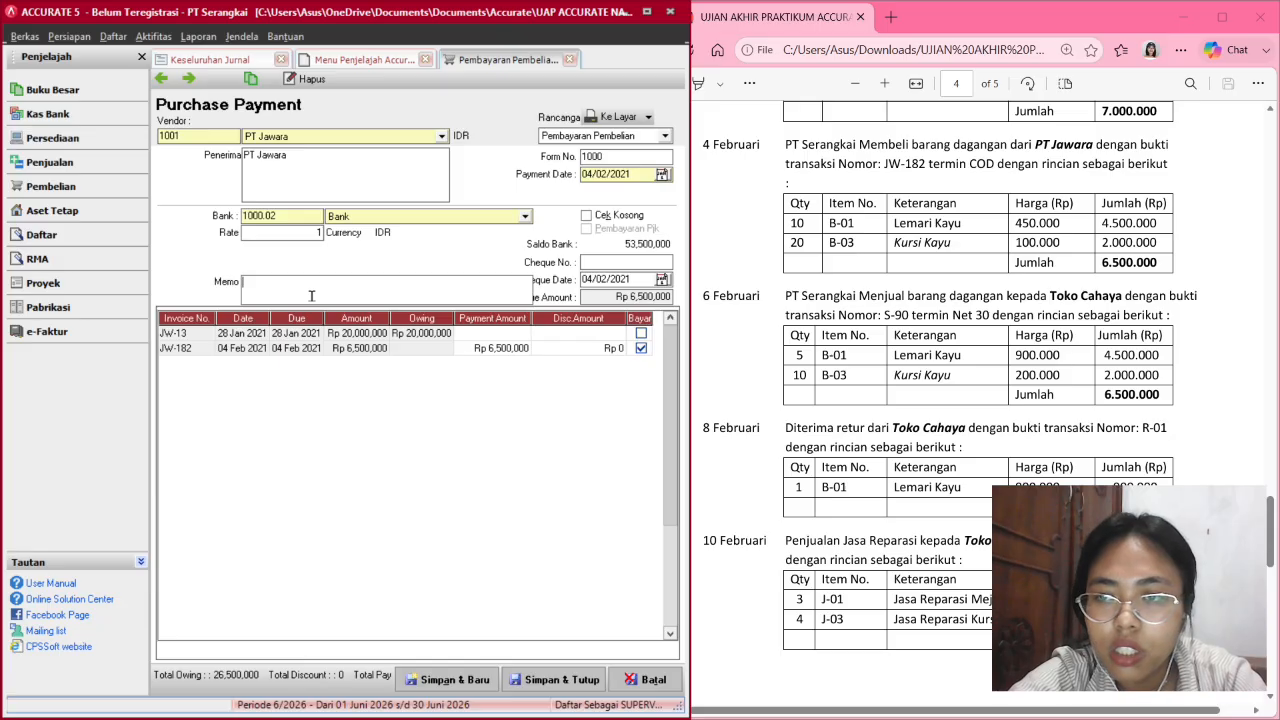
pyautogui.write('Pem')
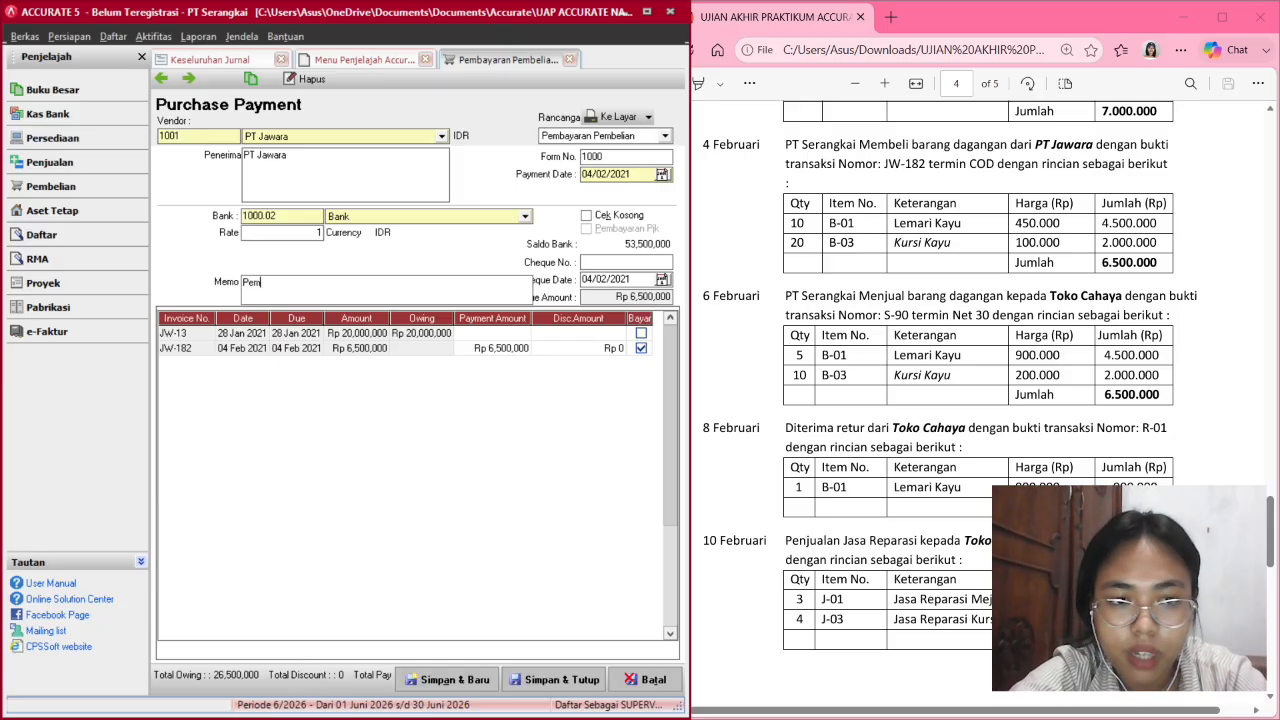
pyautogui.write('bayaran CO')
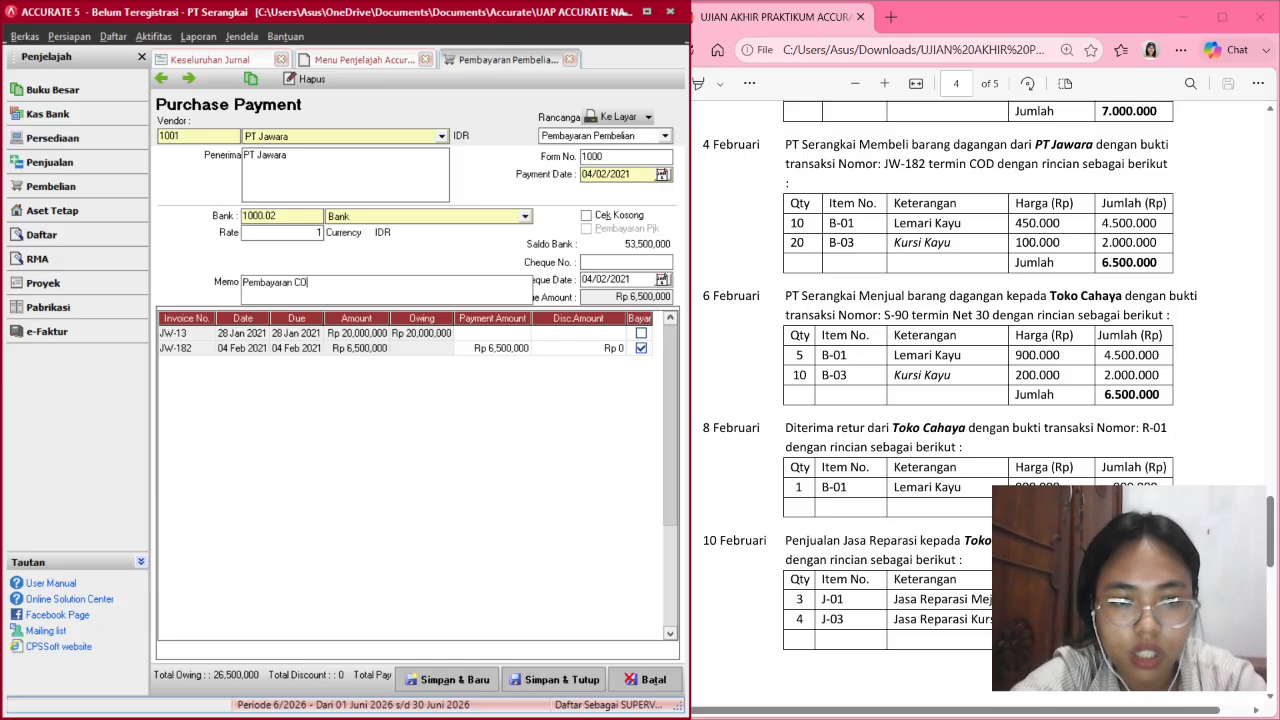
pyautogui.write('D')
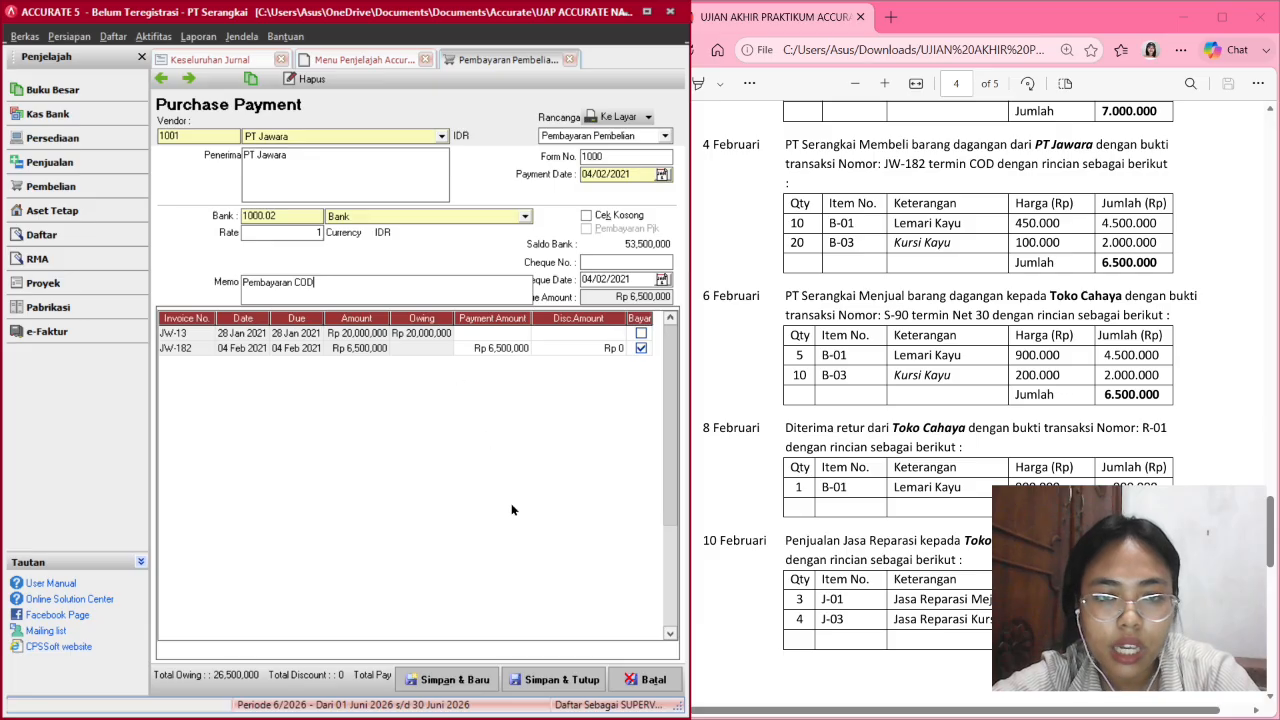
pyautogui.click(521, 680)
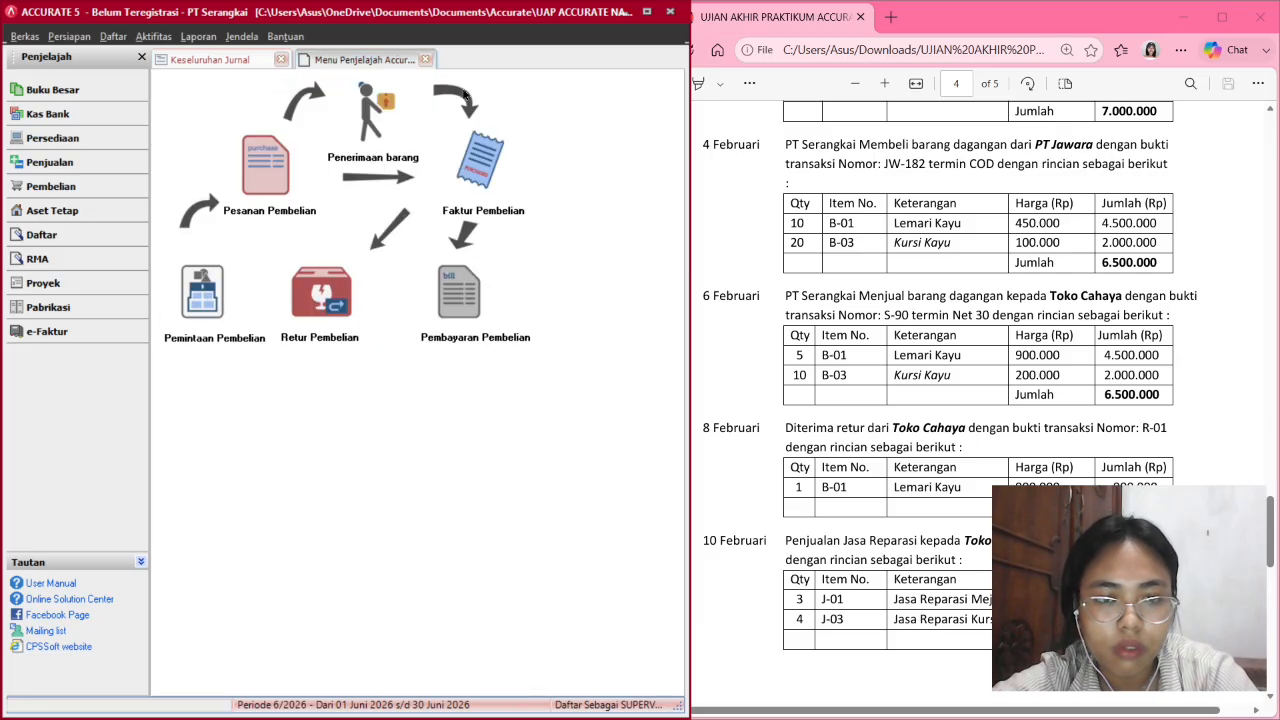
# Refresh Keseluruhan Jurnal to show the 6,500,000 JW-182 entry, totals 40,000,000, then restore the PDF view.
pyautogui.click(237, 60)
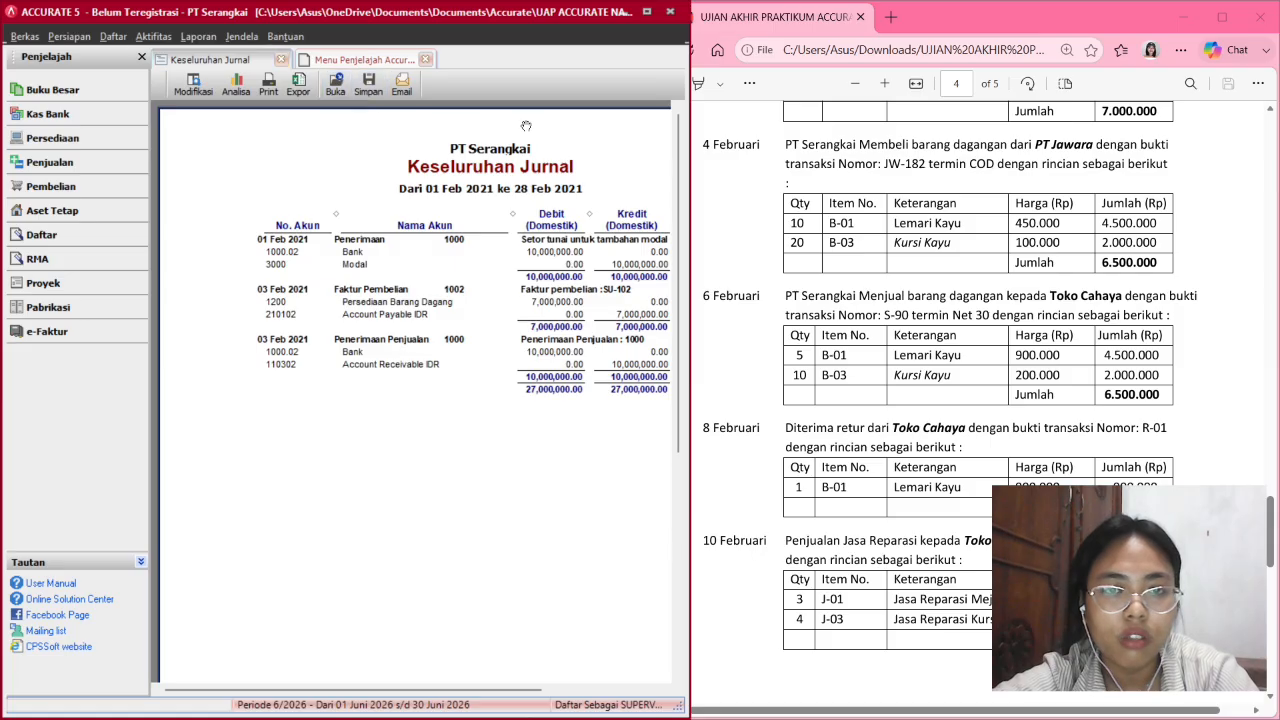
pyautogui.moveTo(687, 132); pyautogui.dragTo(813, 132)
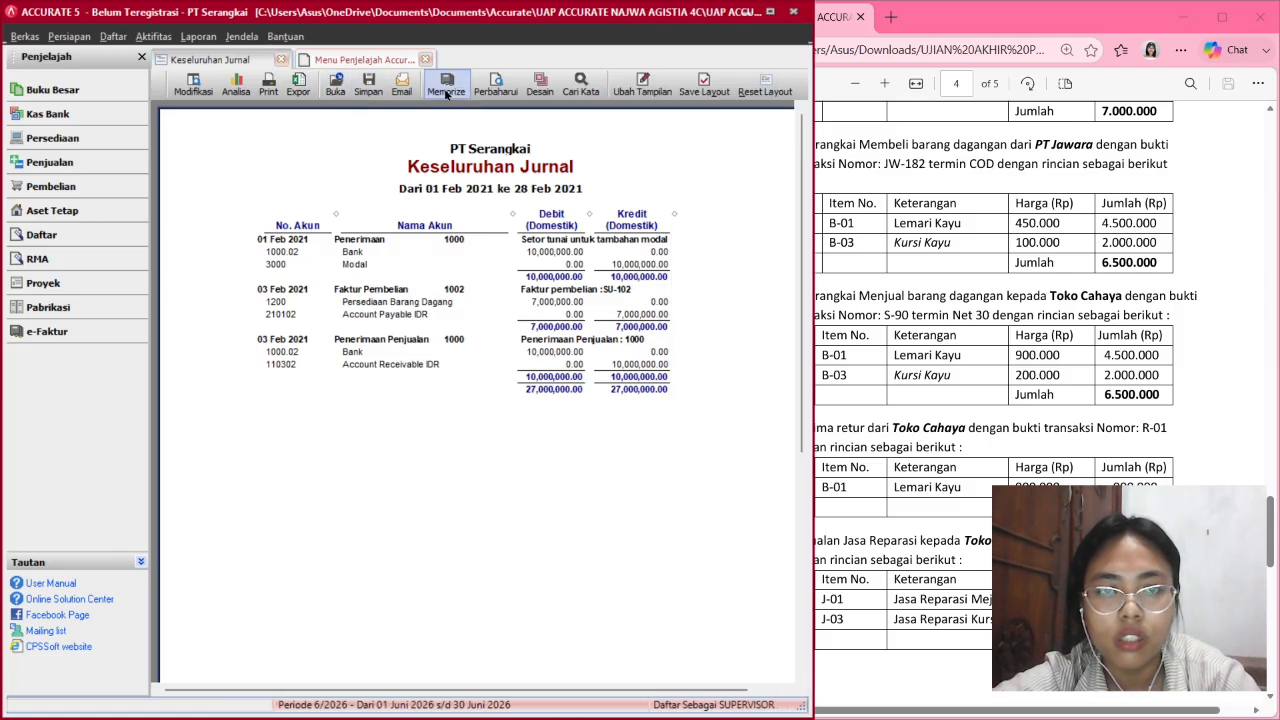
pyautogui.click(511, 85)
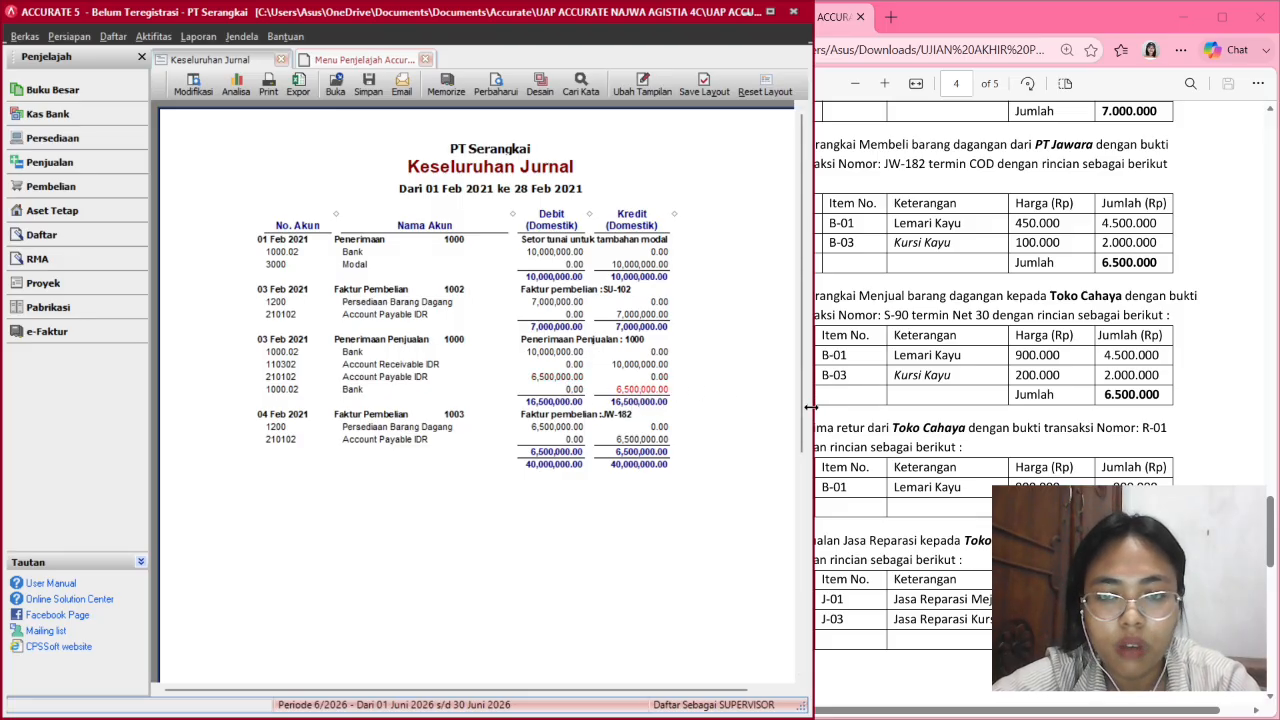
pyautogui.moveTo(810, 405); pyautogui.dragTo(686, 402)
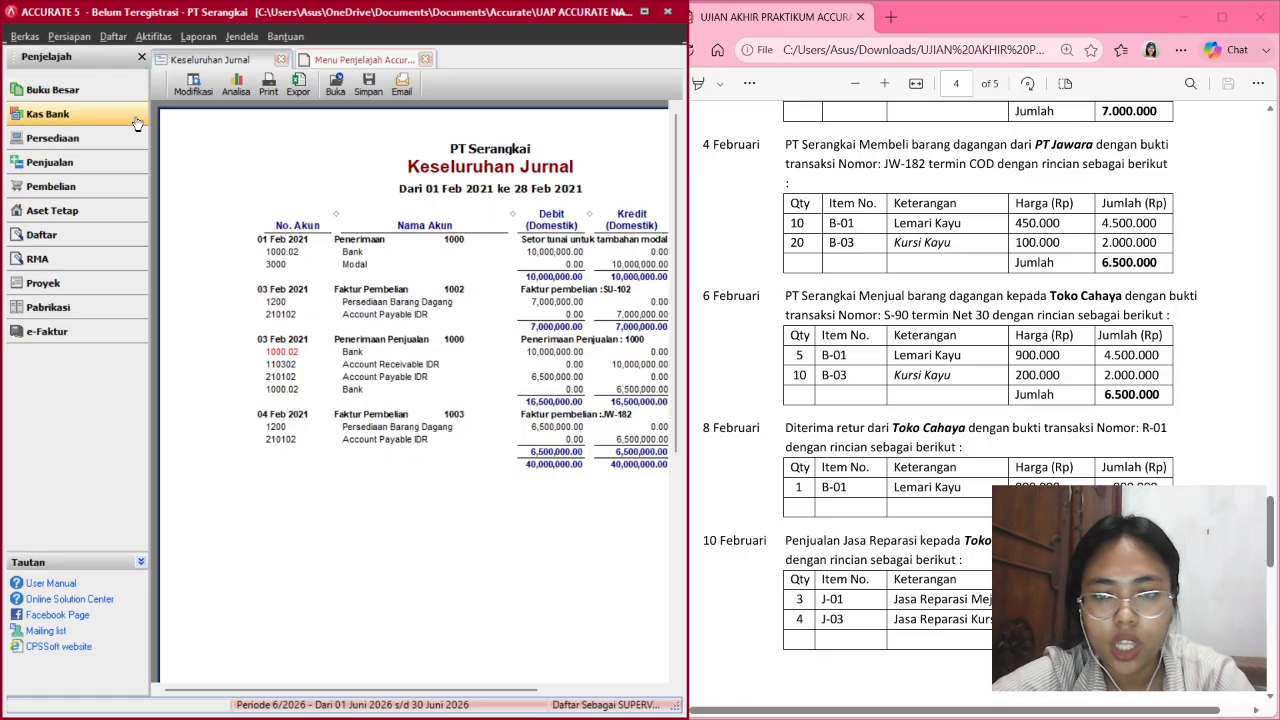
pyautogui.scroll(-2, 730, 430)
pyautogui.scroll(-1, 730, 430)
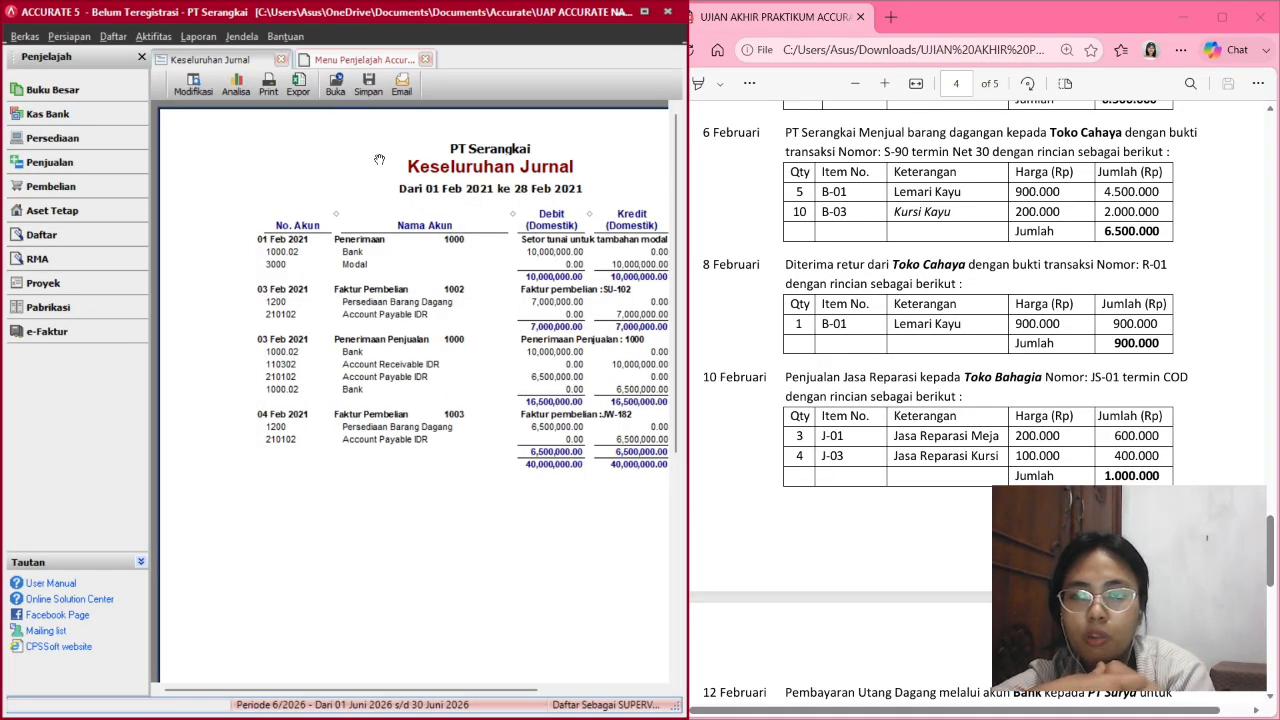
# Start a new sales invoice for customer Toko Cahaya numbered S-90.
pyautogui.click(43, 162)
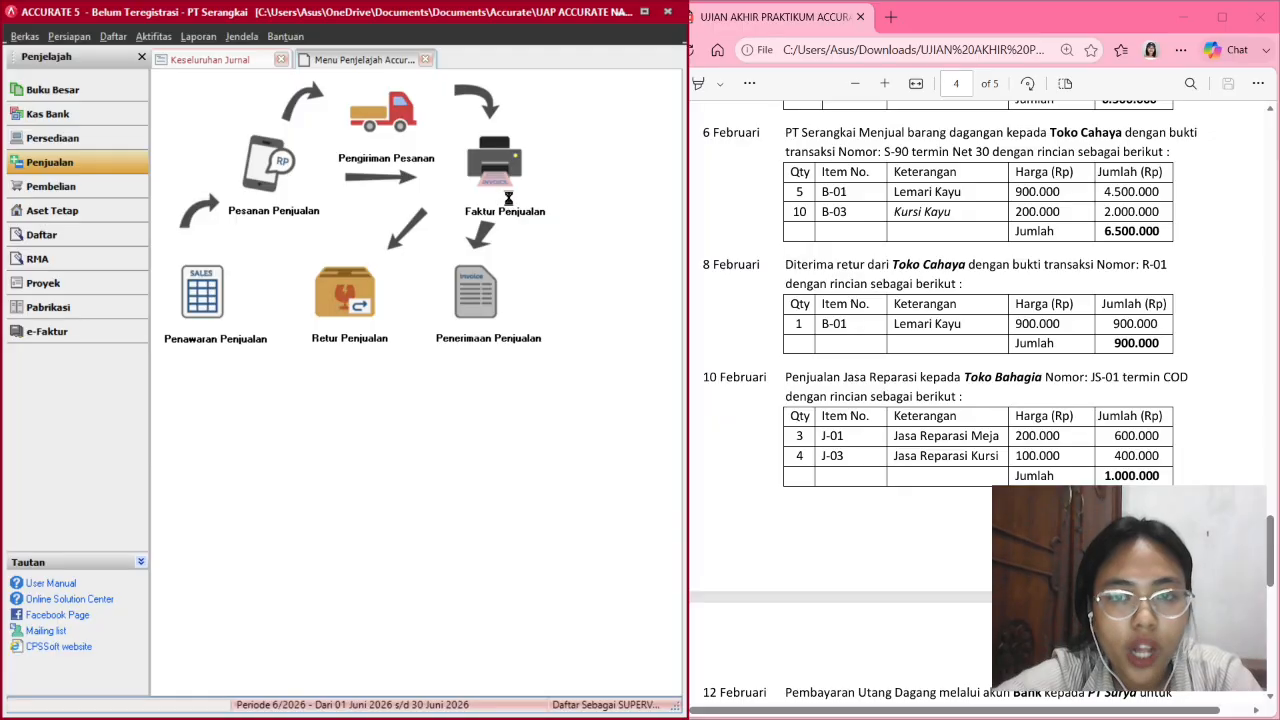
pyautogui.click(506, 202)
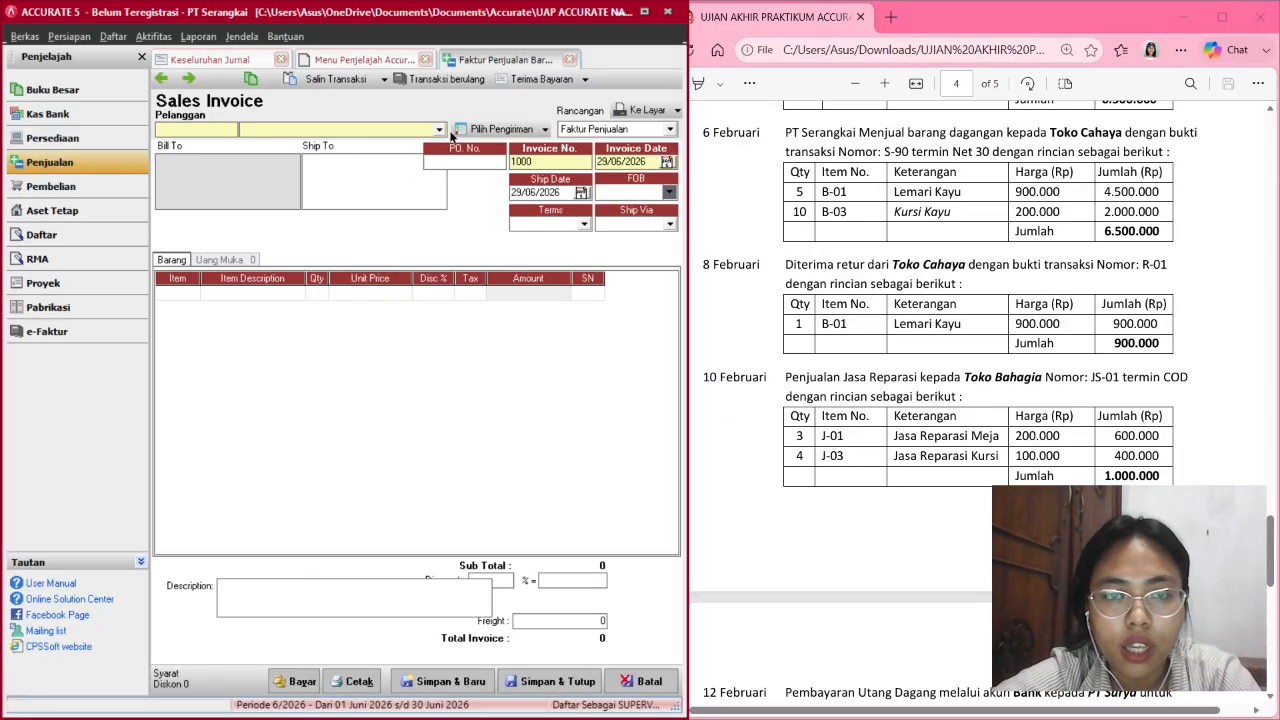
pyautogui.click(440, 130)
pyautogui.click(360, 165)
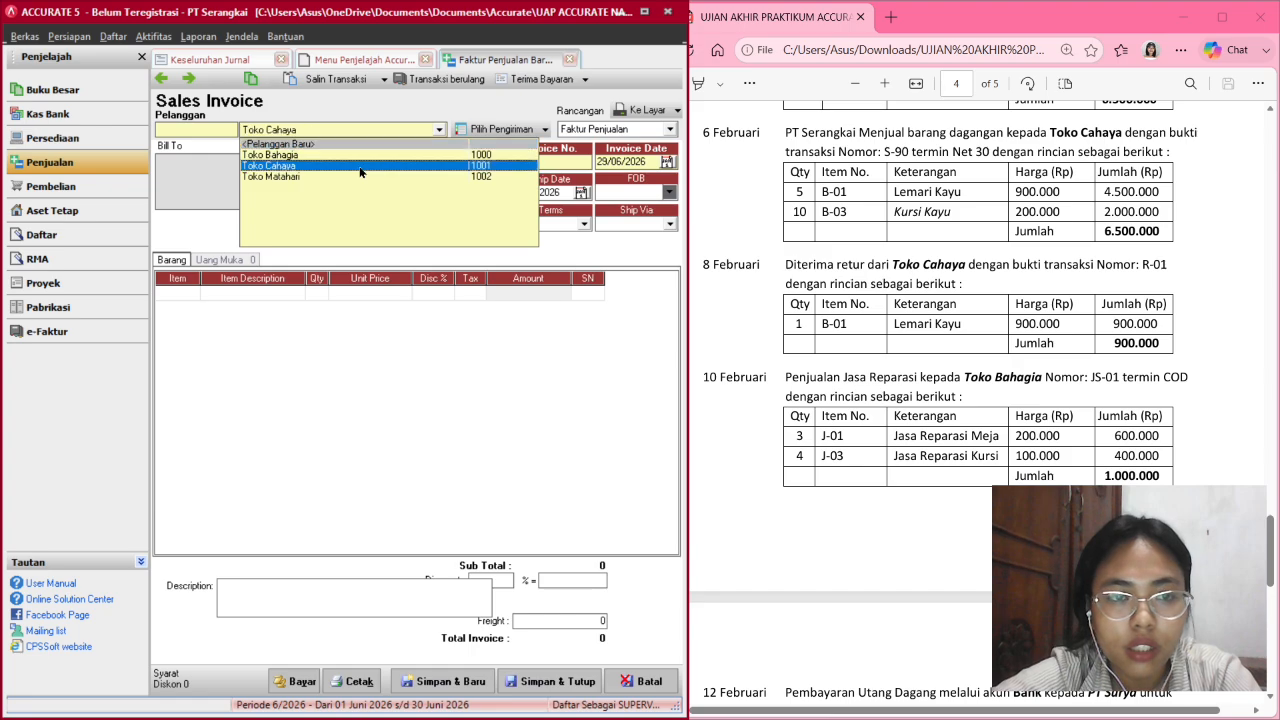
pyautogui.click(538, 163)
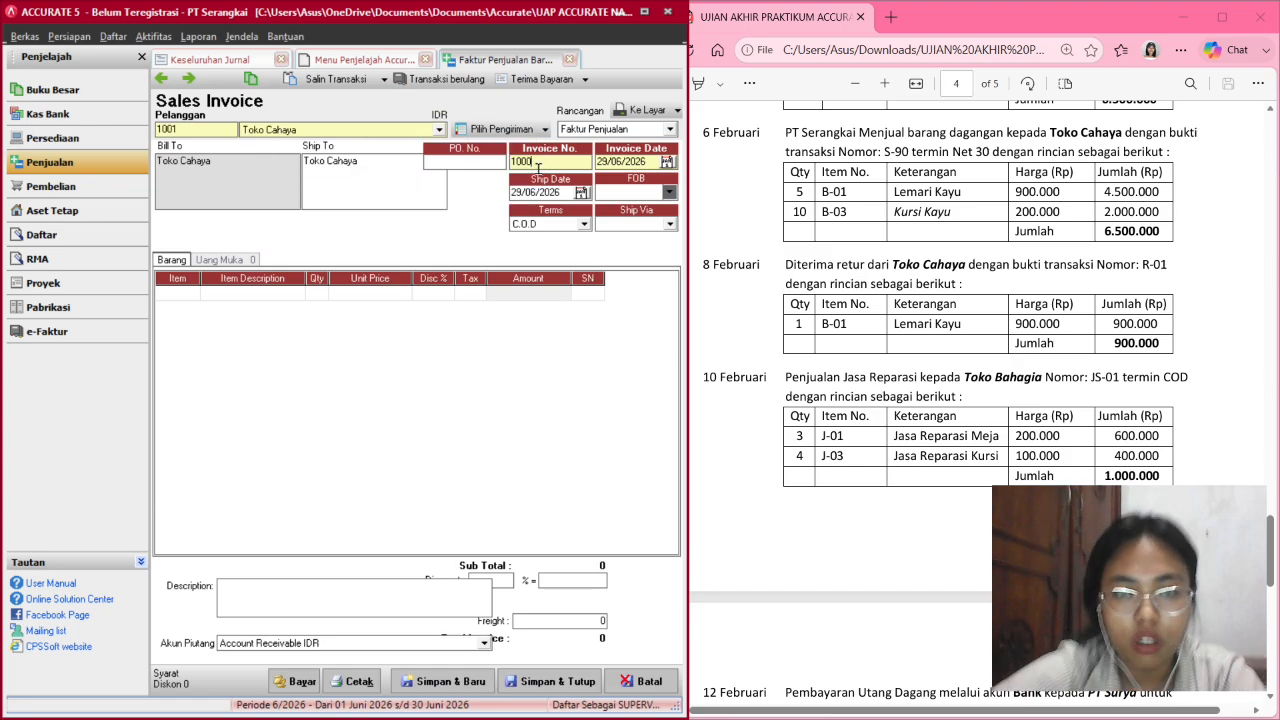
pyautogui.press('BackSpace')
pyautogui.press('BackSpace')
pyautogui.write('S-9')
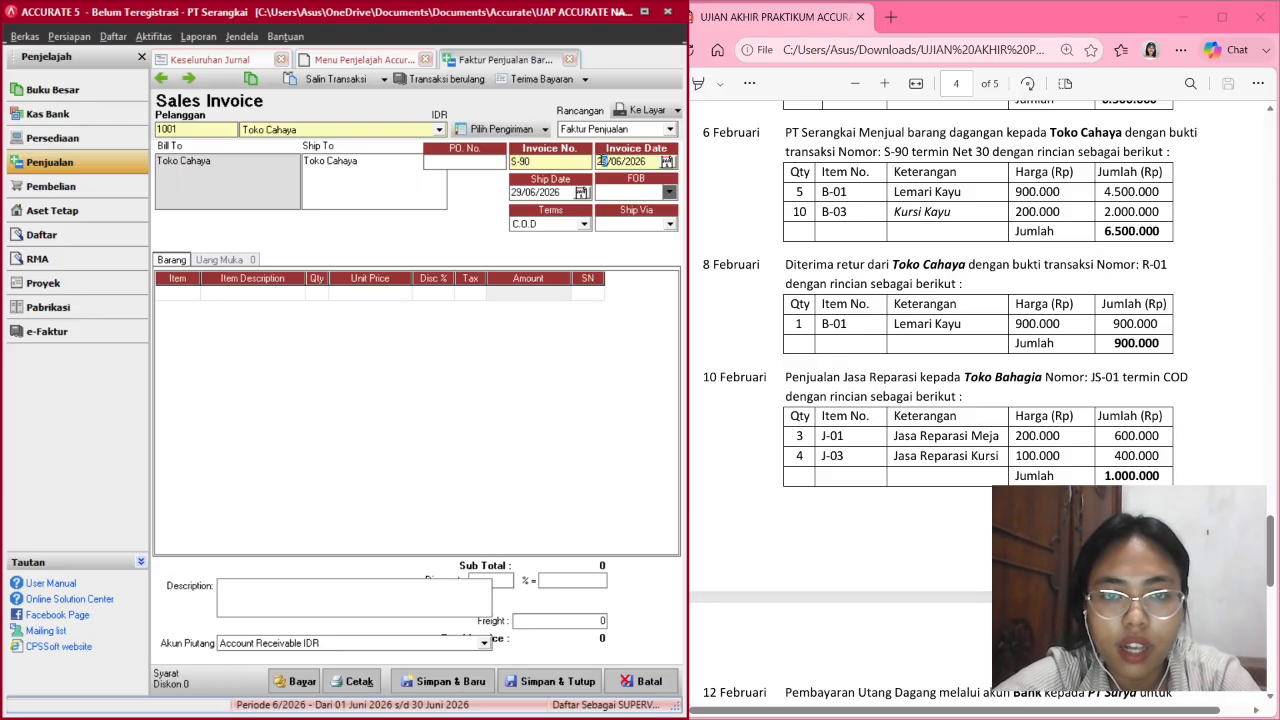
# Set the invoice and ship dates to 06/02/2021 with Net 30 payment terms.
pyautogui.write('05')
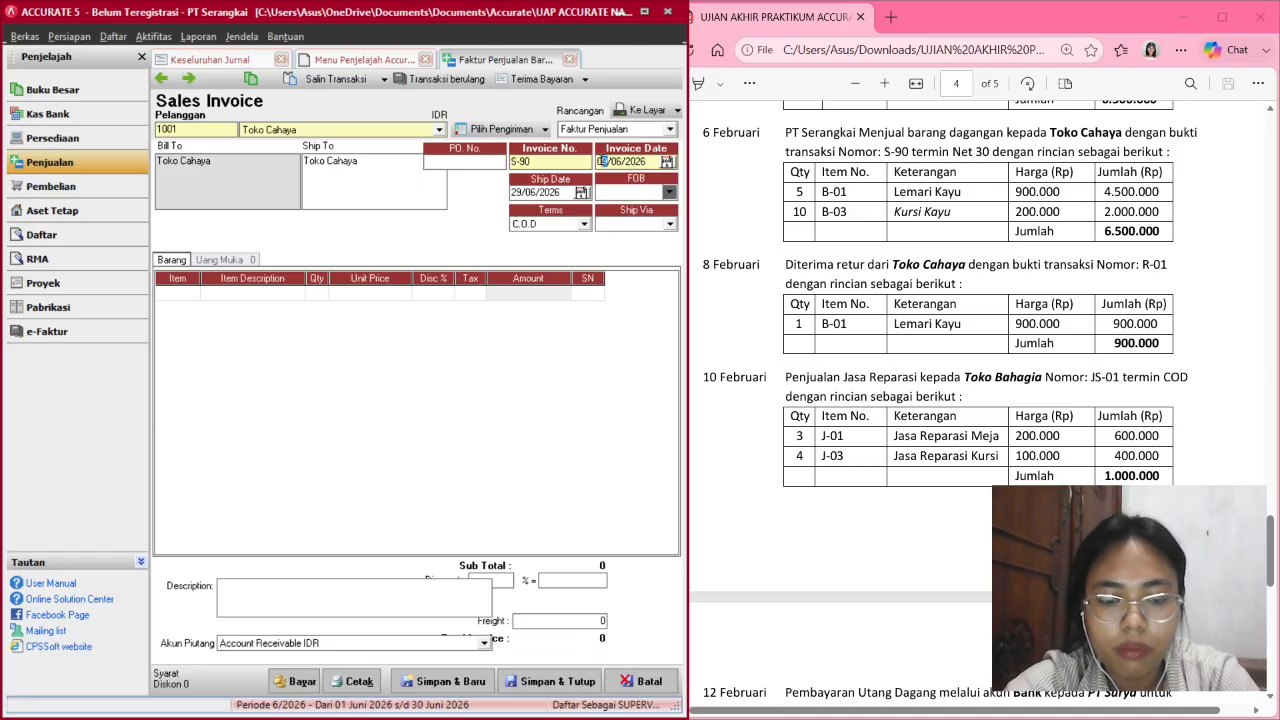
pyautogui.write('022021')
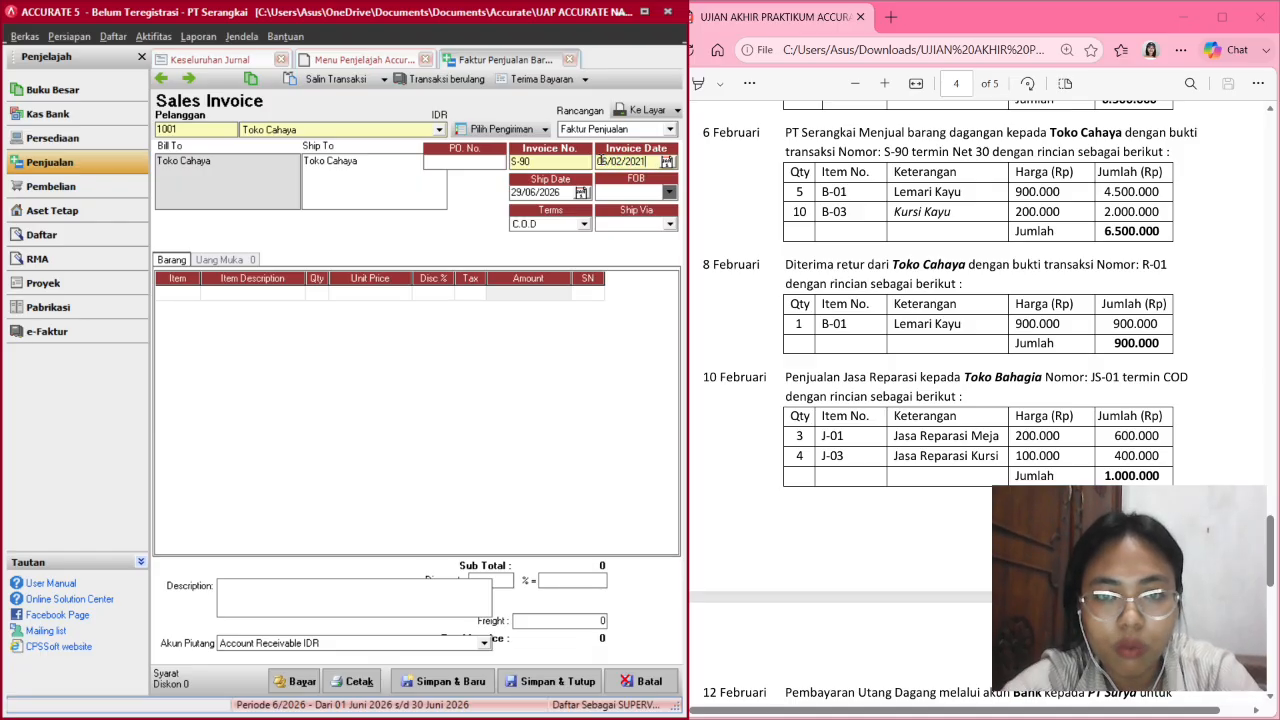
pyautogui.click(516, 191)
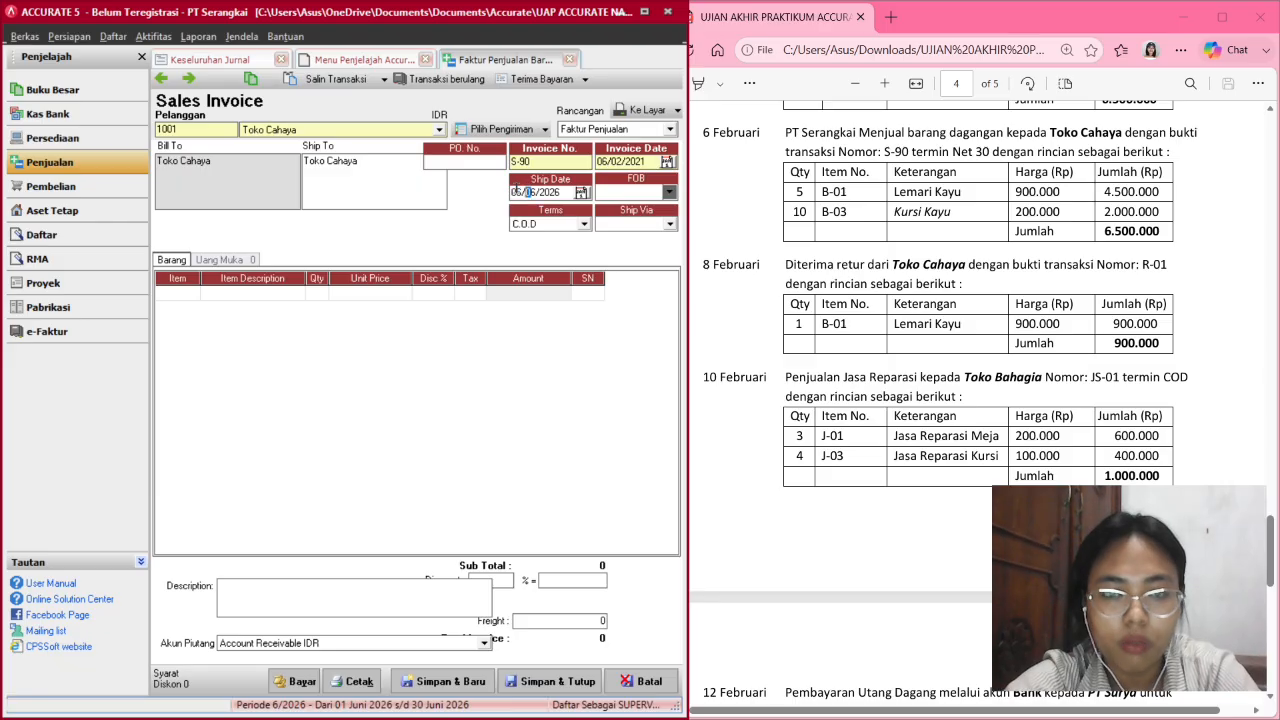
pyautogui.write('022021')
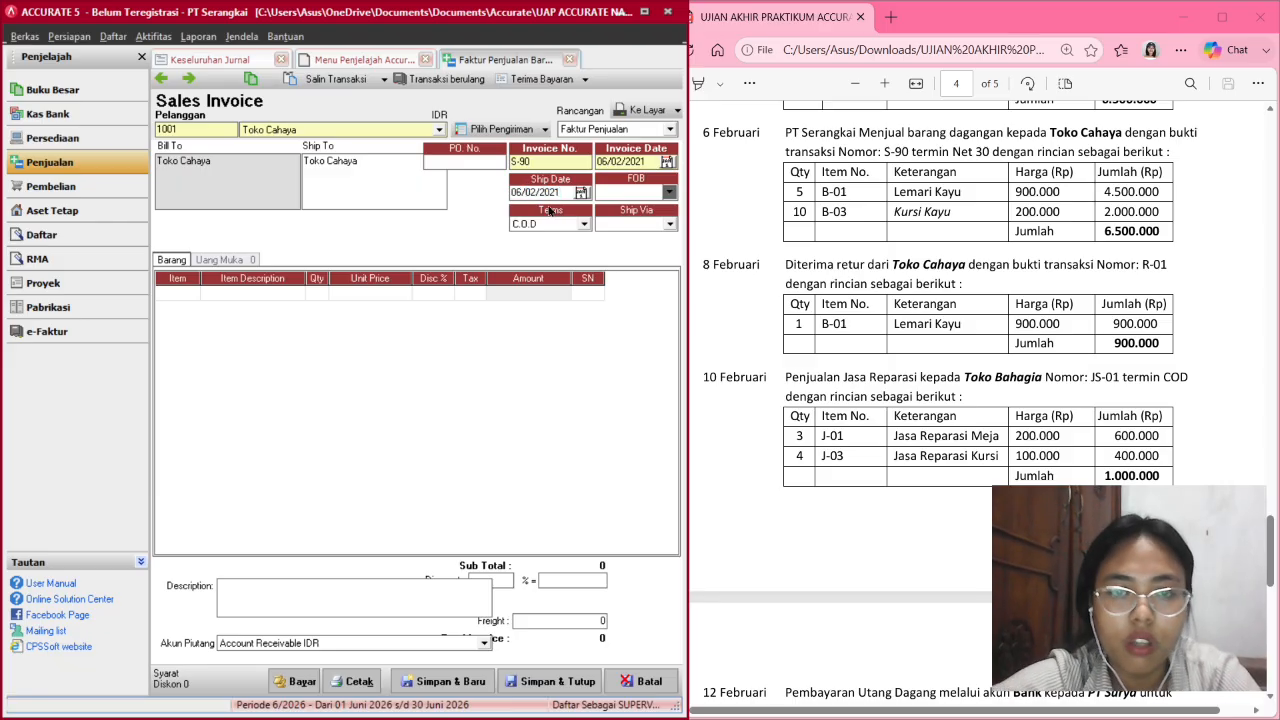
pyautogui.click(584, 223)
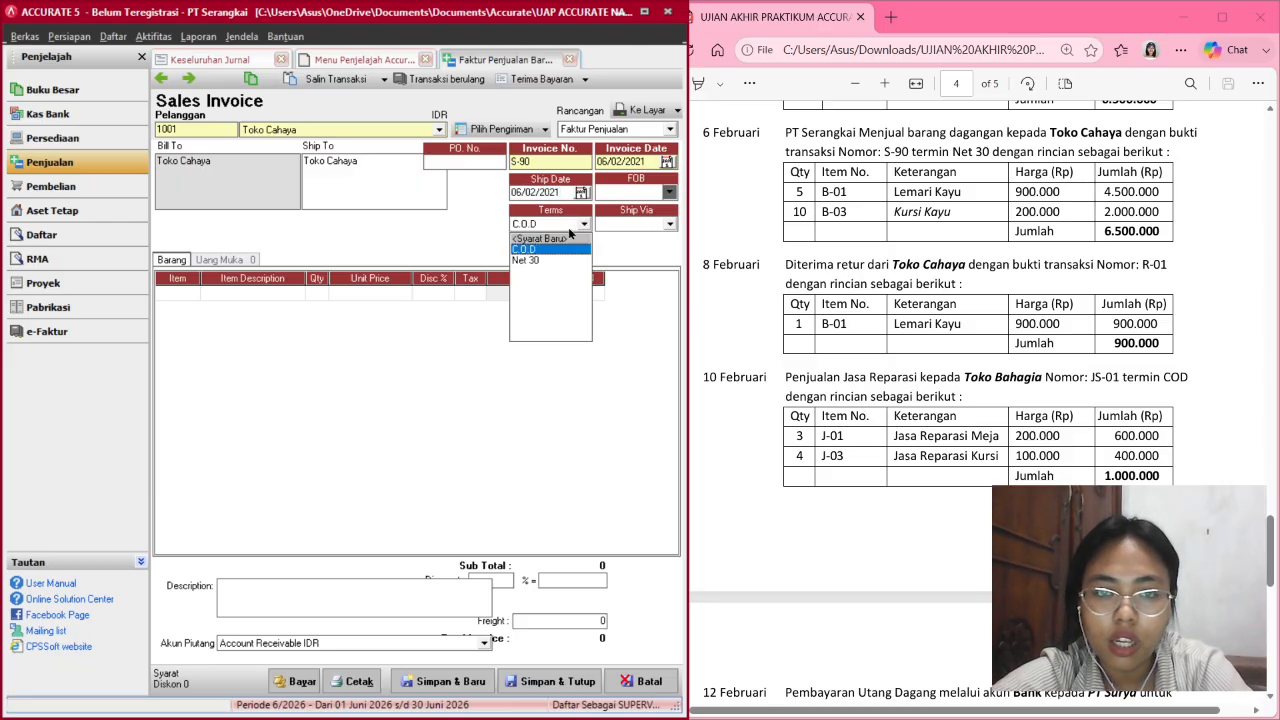
pyautogui.click(533, 260)
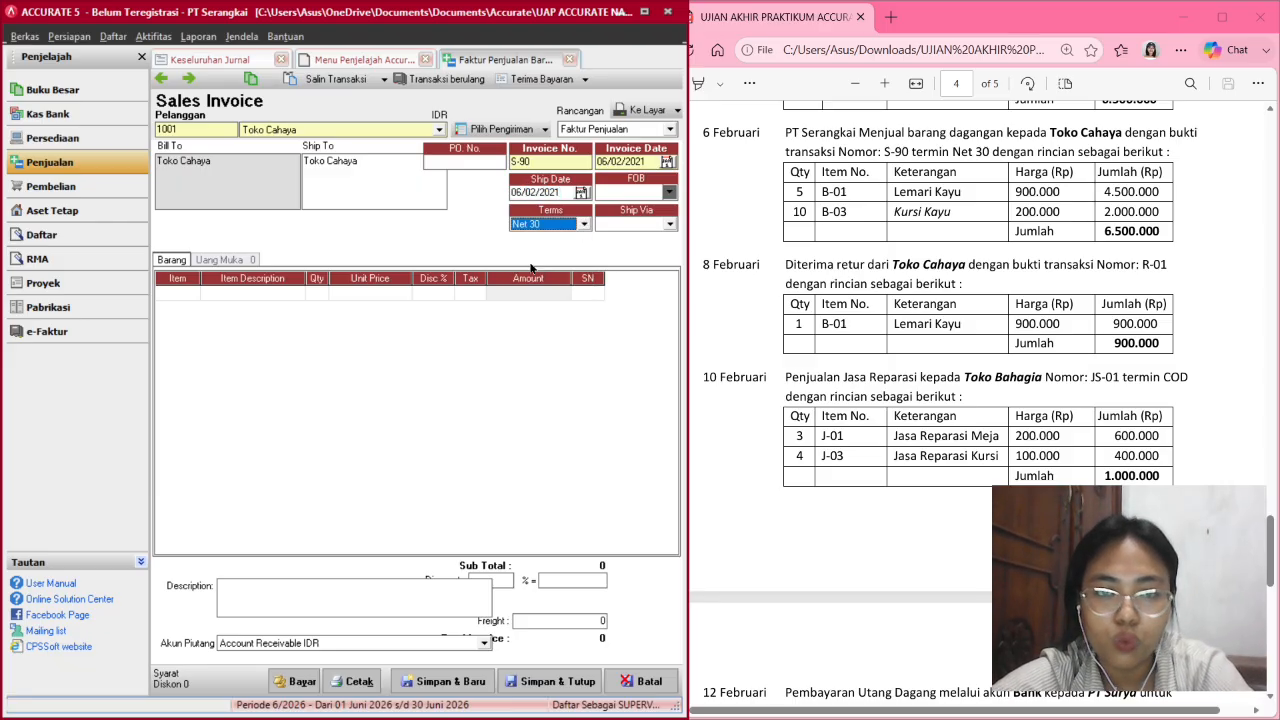
pyautogui.click(191, 292)
# Add B-01 Lemari Kayu with quantity 5 as the first invoice line.
pyautogui.click(192, 293)
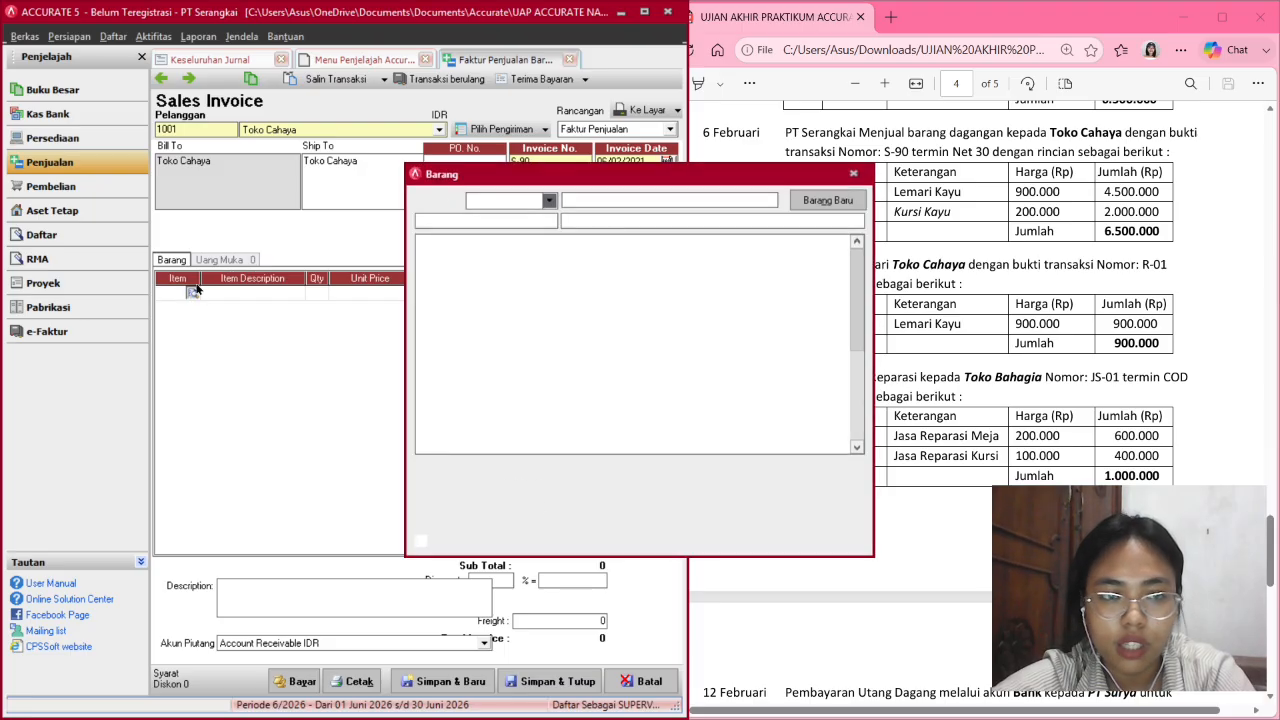
pyautogui.click(586, 256)
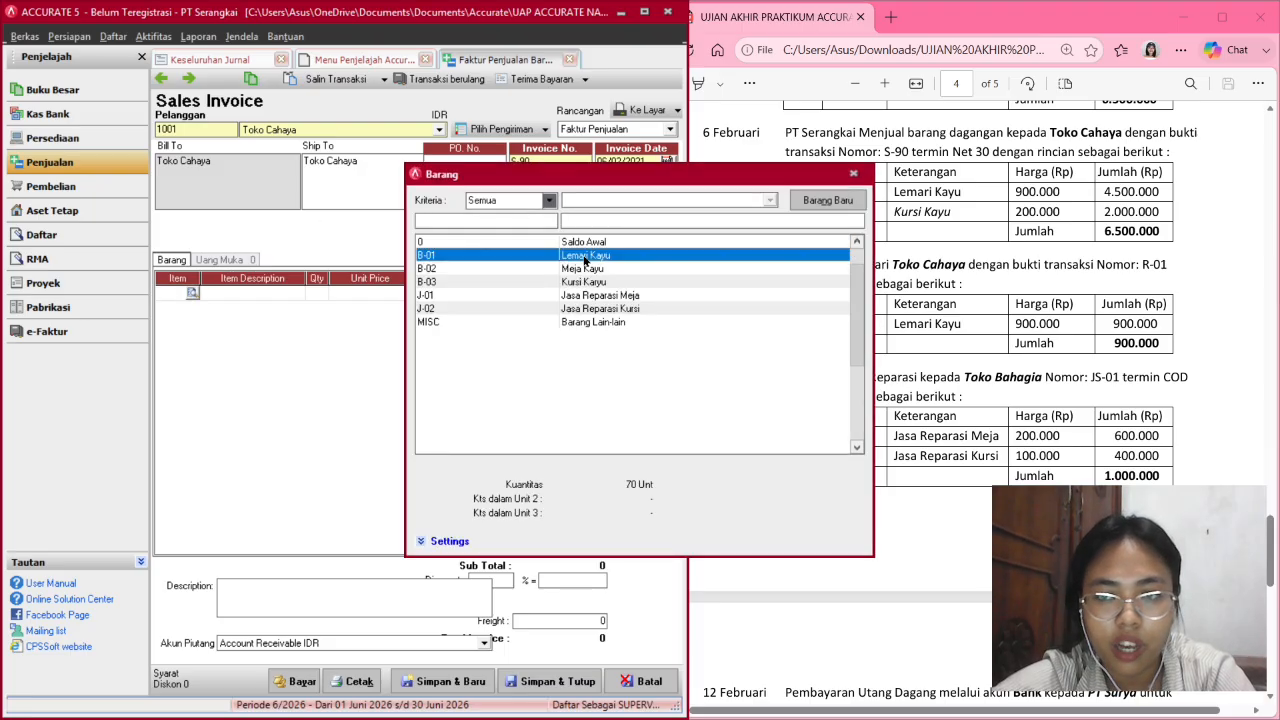
pyautogui.doubleClick(586, 257)
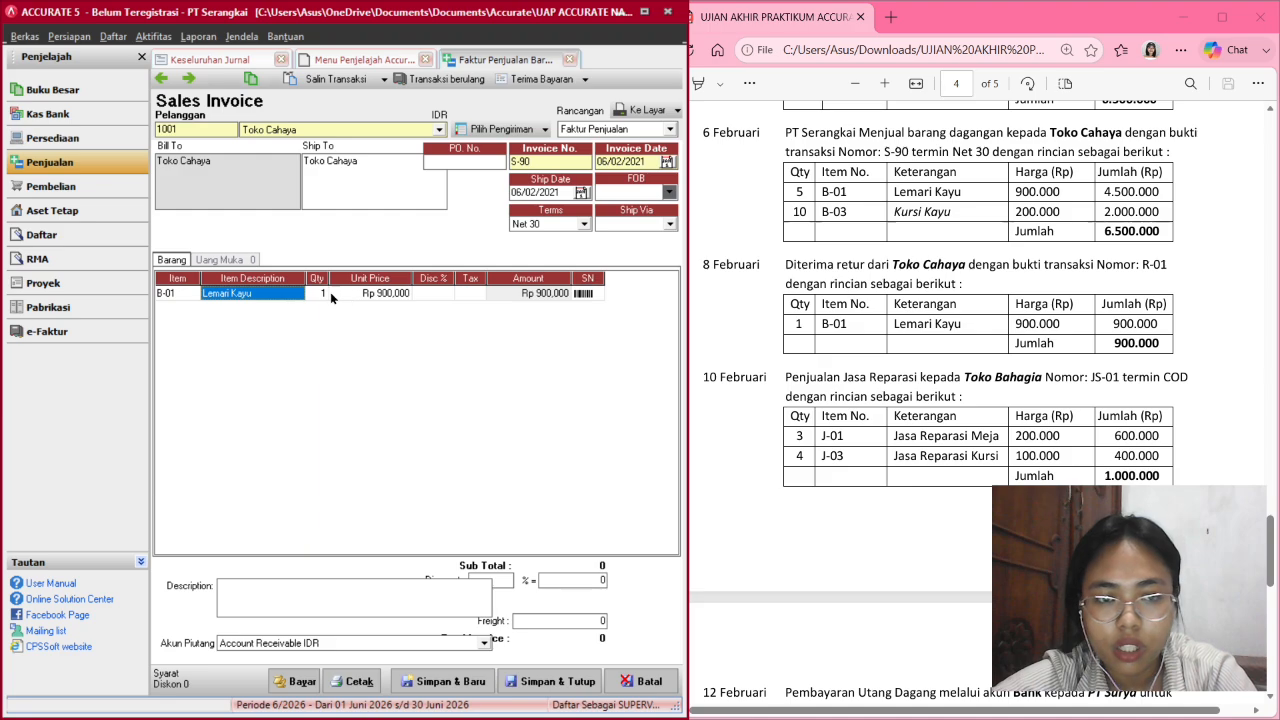
pyautogui.click(316, 293)
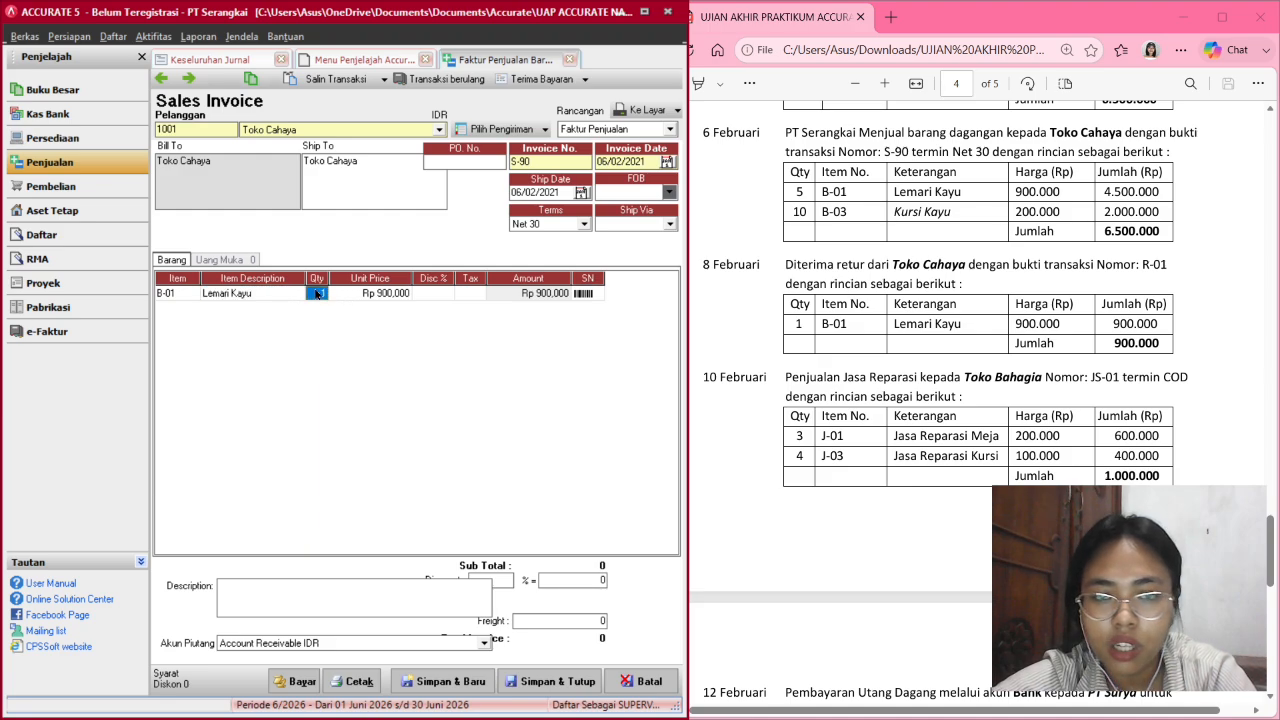
pyautogui.write('5')
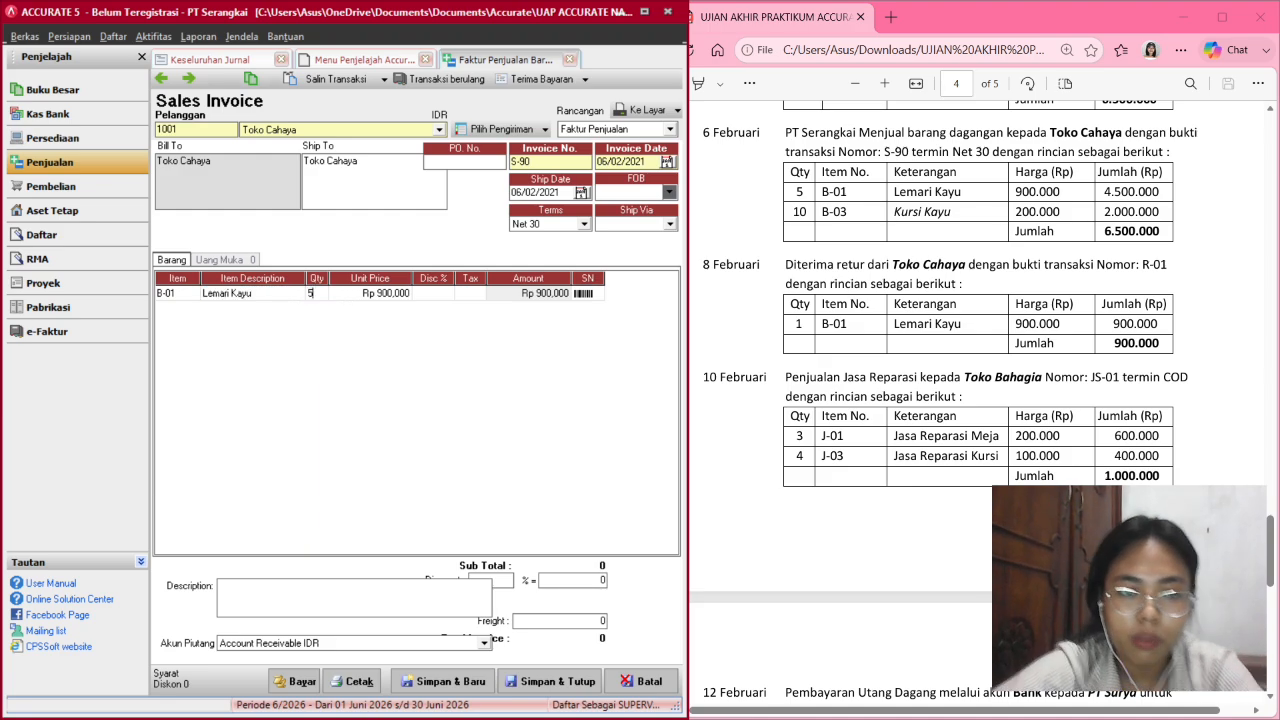
pyautogui.press('Tab')
pyautogui.press('Tab')
pyautogui.press('Tab')
pyautogui.press('Tab')
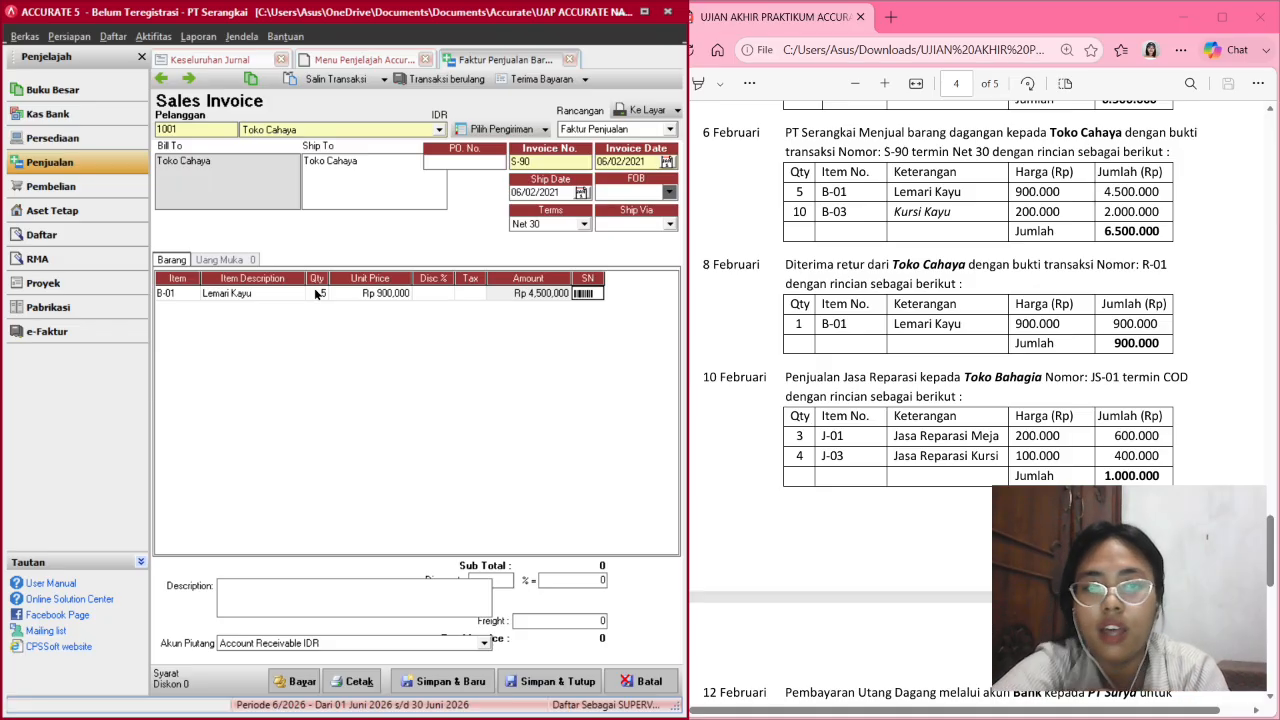
pyautogui.press('Return')
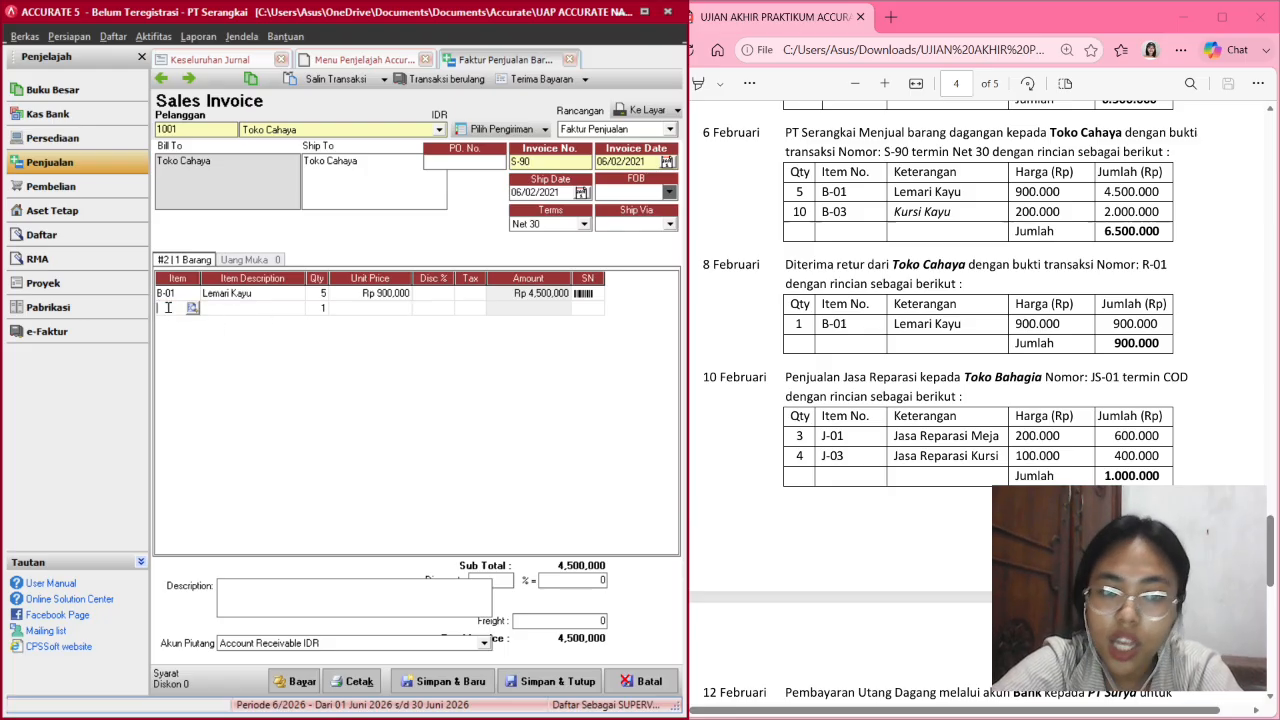
# Add B-03 Kursi Kayu with quantity 10 as the second invoice line.
pyautogui.click(192, 308)
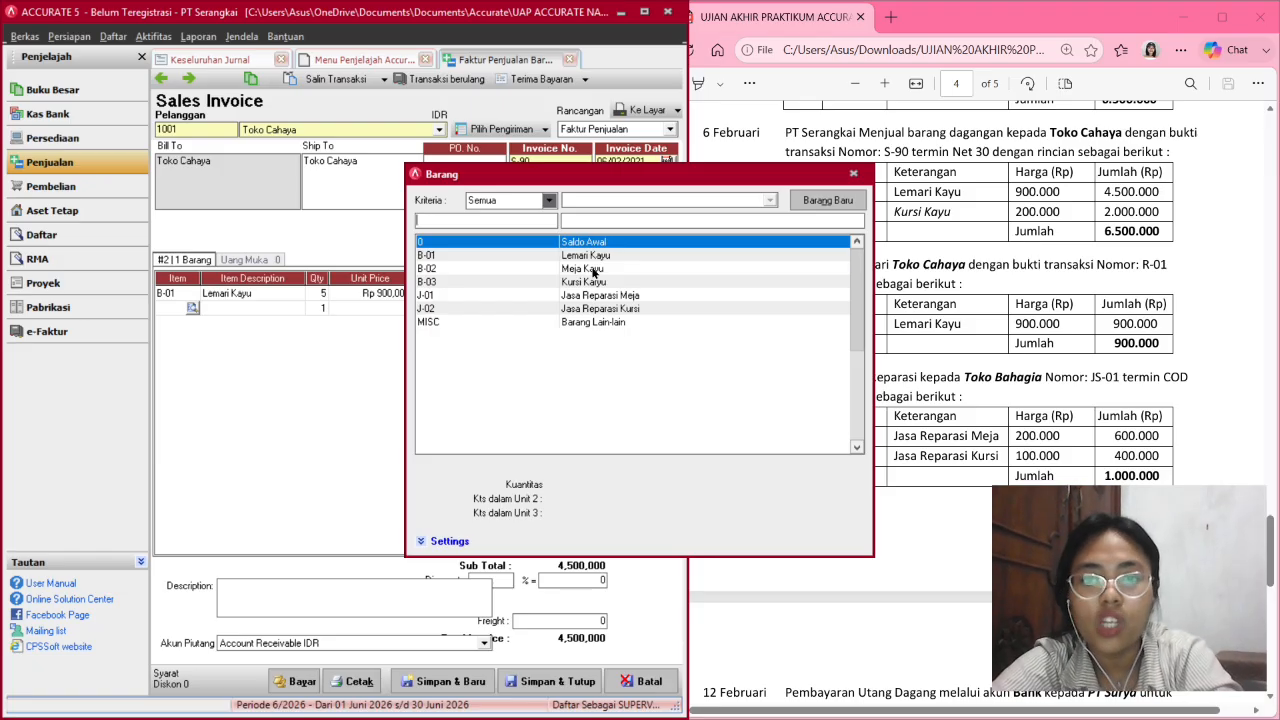
pyautogui.click(579, 283)
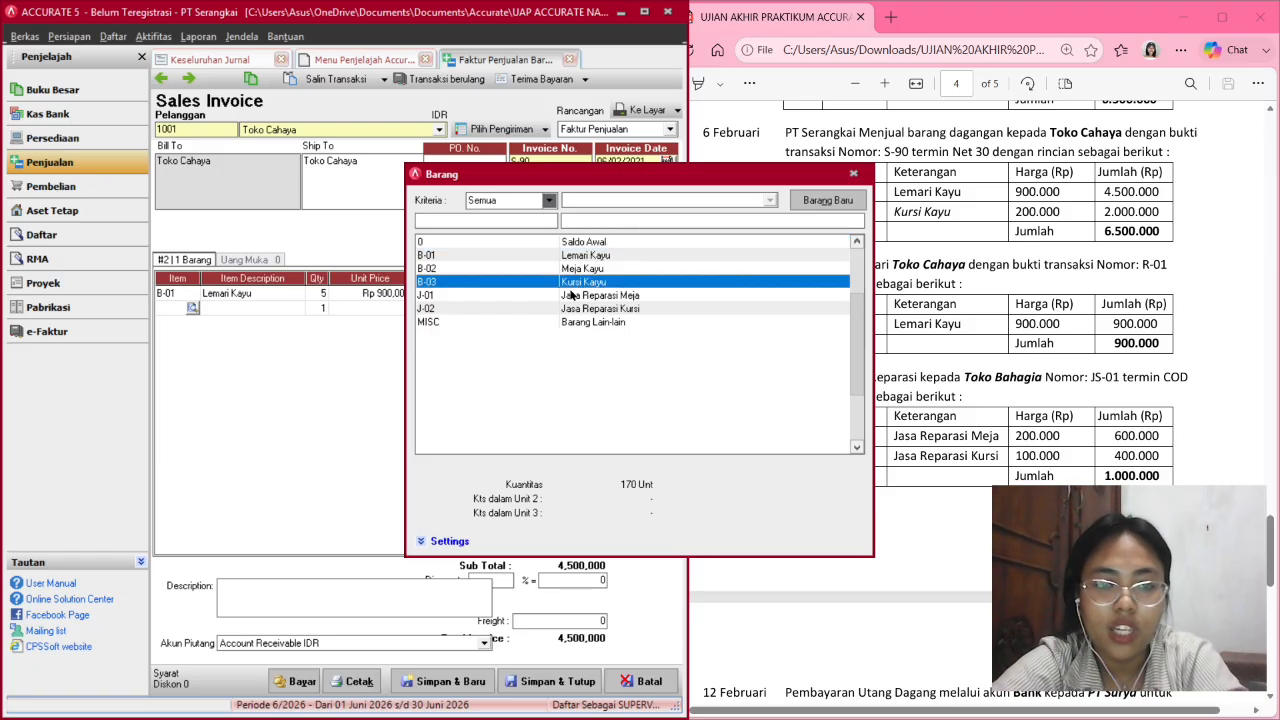
pyautogui.doubleClick(602, 282)
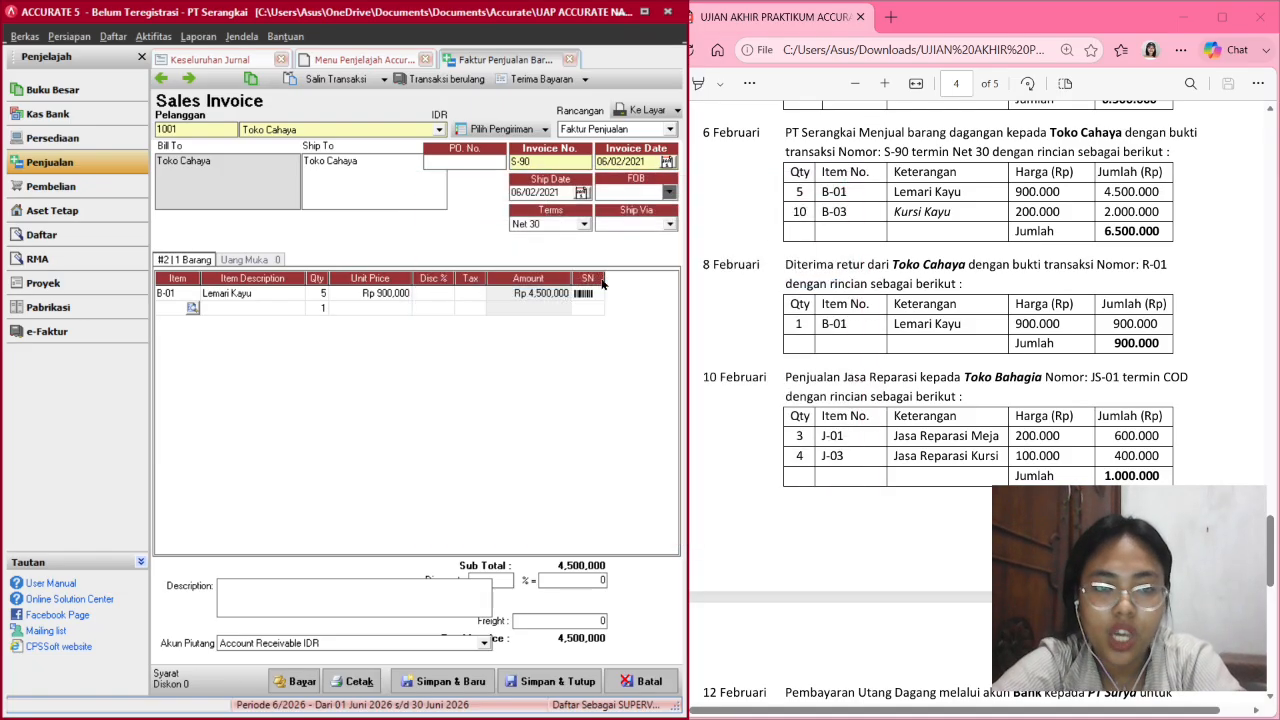
pyautogui.click(322, 308)
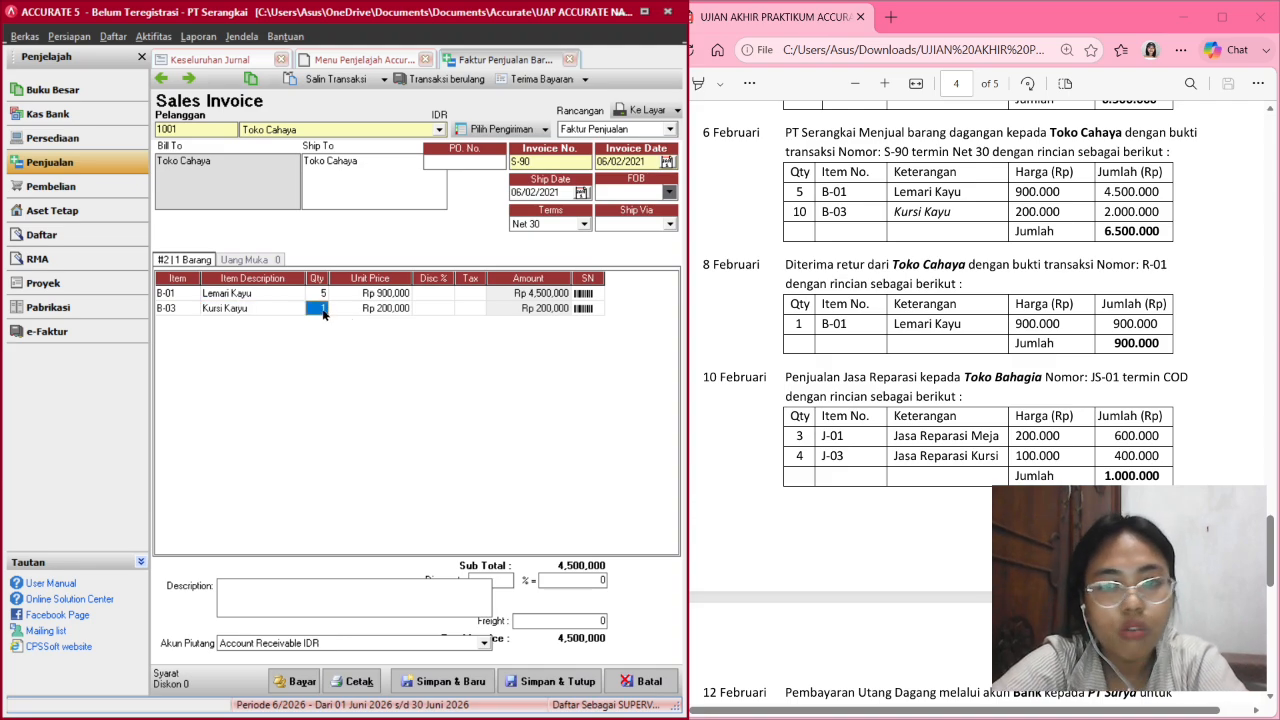
pyautogui.write('0')
pyautogui.press('Tab')
pyautogui.press('Tab')
pyautogui.press('Tab')
pyautogui.press('Tab')
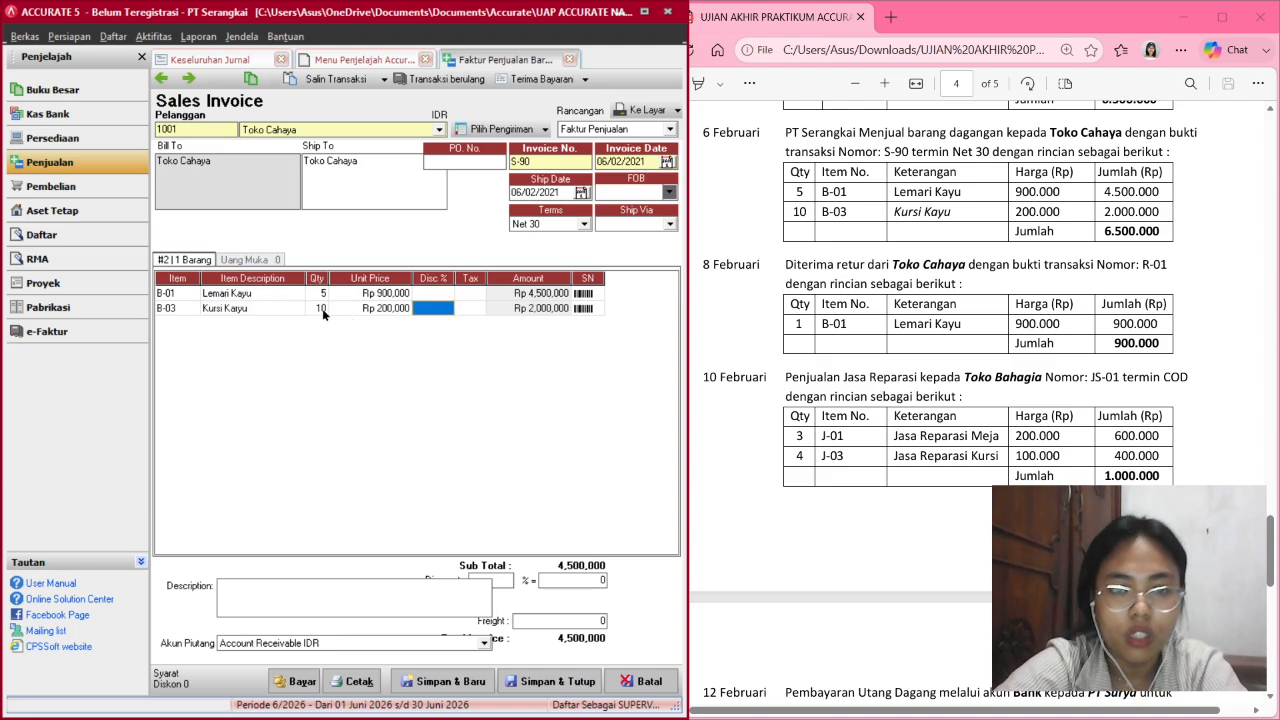
pyautogui.press('Tab')
pyautogui.press('Tab')
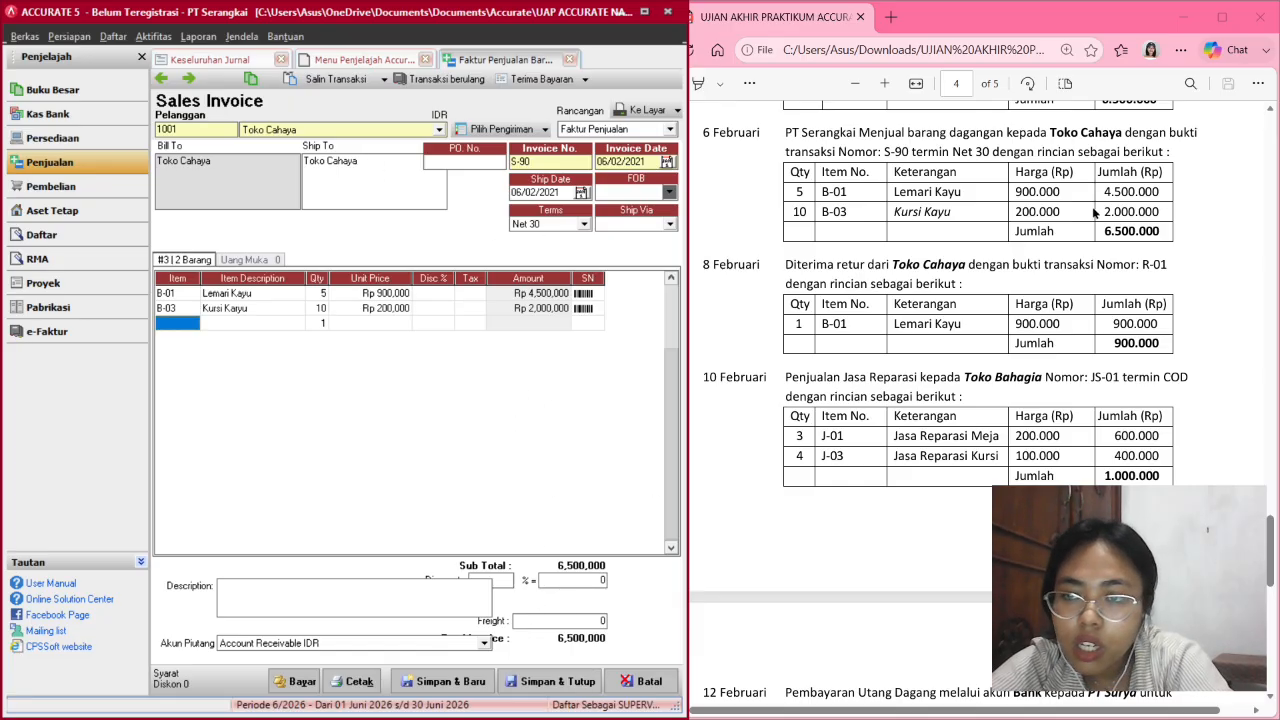
# Check the 6,500,000 total and save and close invoice S-90.
pyautogui.scroll(-1, 893, 342)
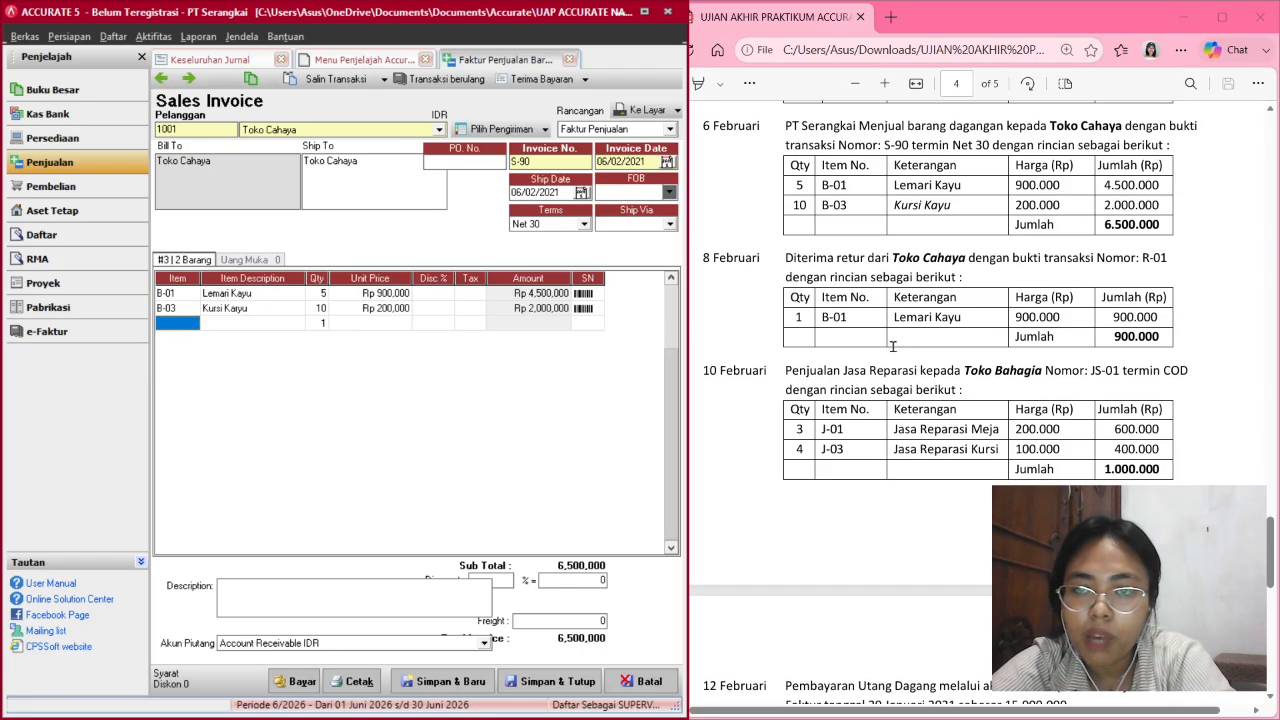
pyautogui.scroll(1, 893, 346)
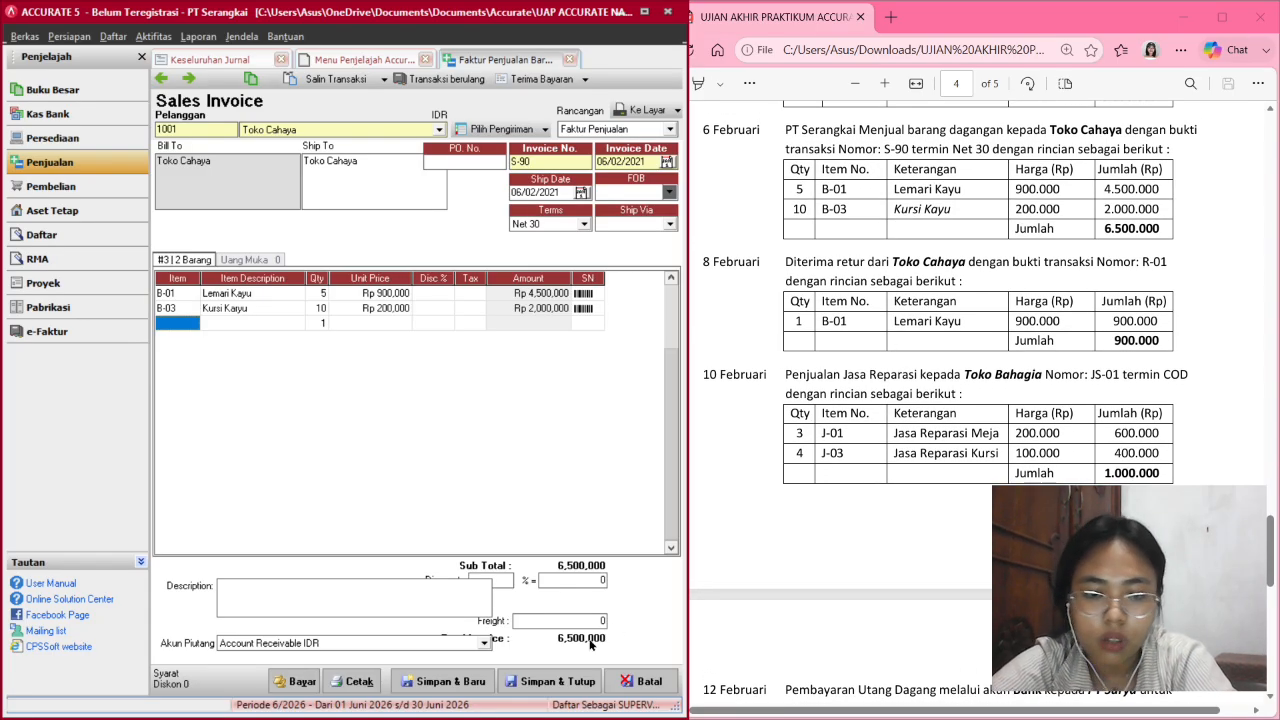
pyautogui.click(540, 683)
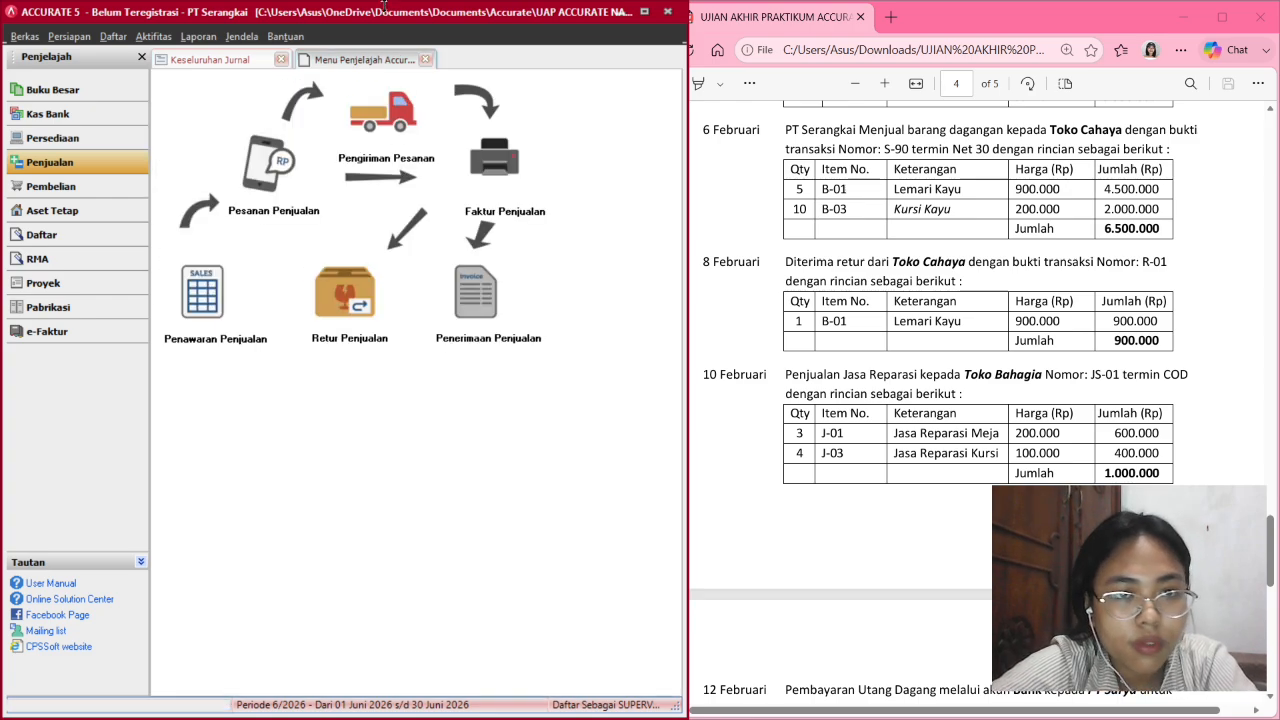
# Refresh Keseluruhan Jurnal to show the 06 Feb S-90 entry with 3,250,000 COGS, totals 49,750,000.
pyautogui.click(240, 62)
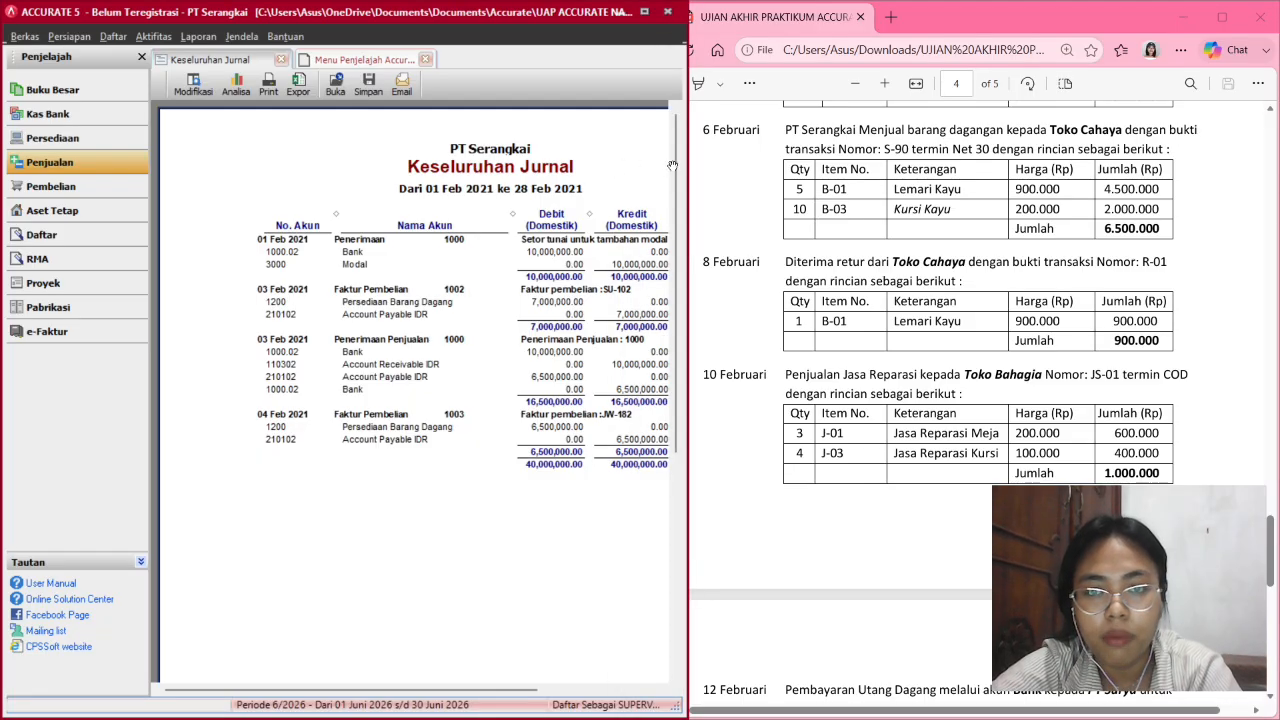
pyautogui.moveTo(688, 165); pyautogui.dragTo(803, 165)
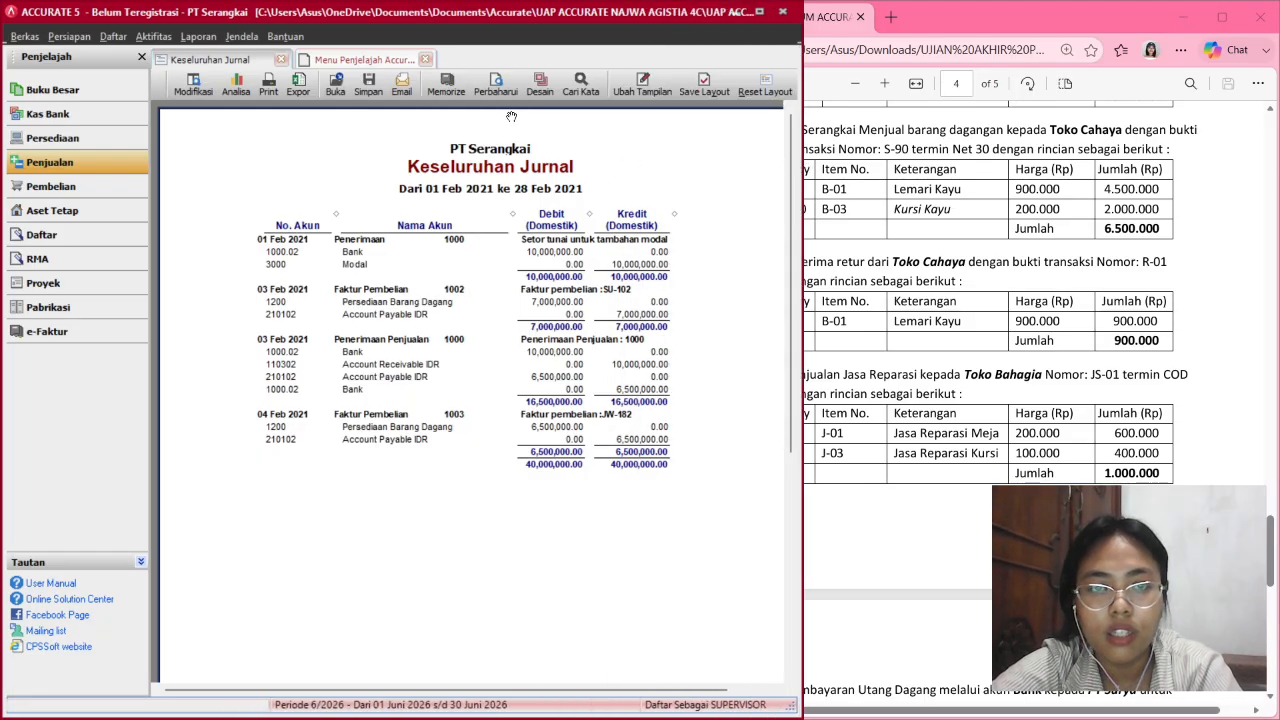
pyautogui.click(495, 84)
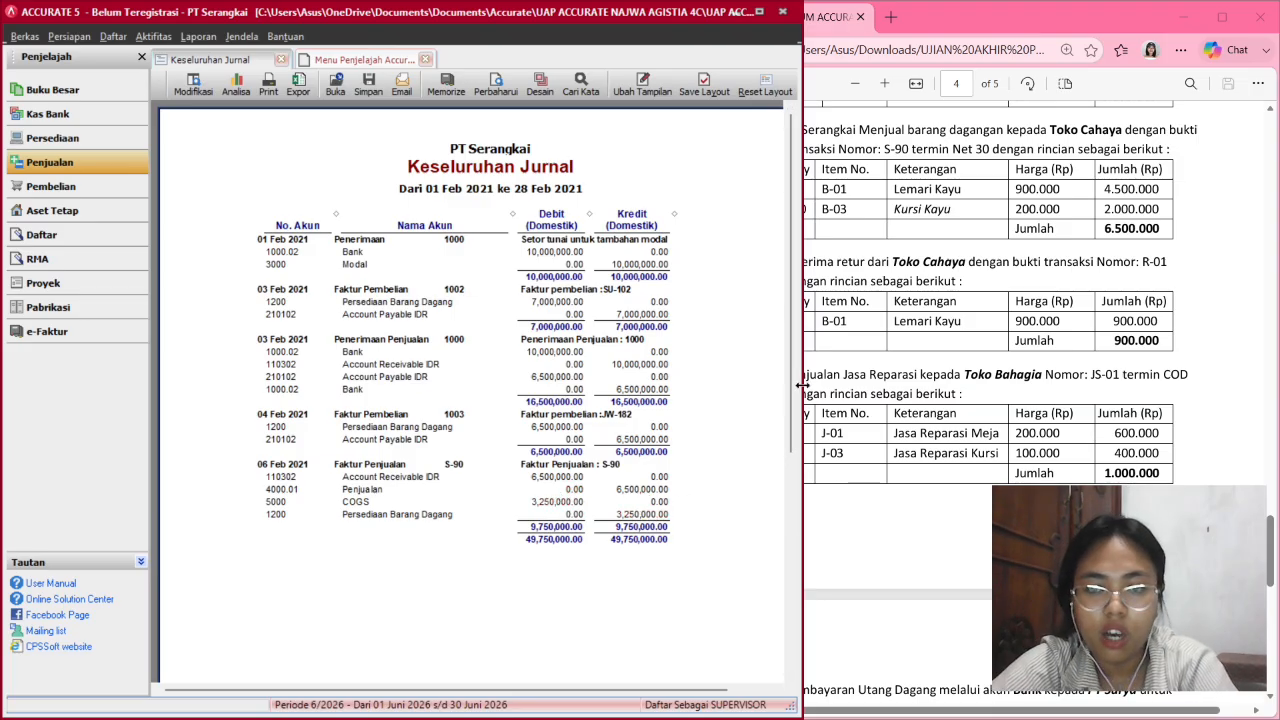
pyautogui.moveTo(802, 385); pyautogui.dragTo(670, 378)
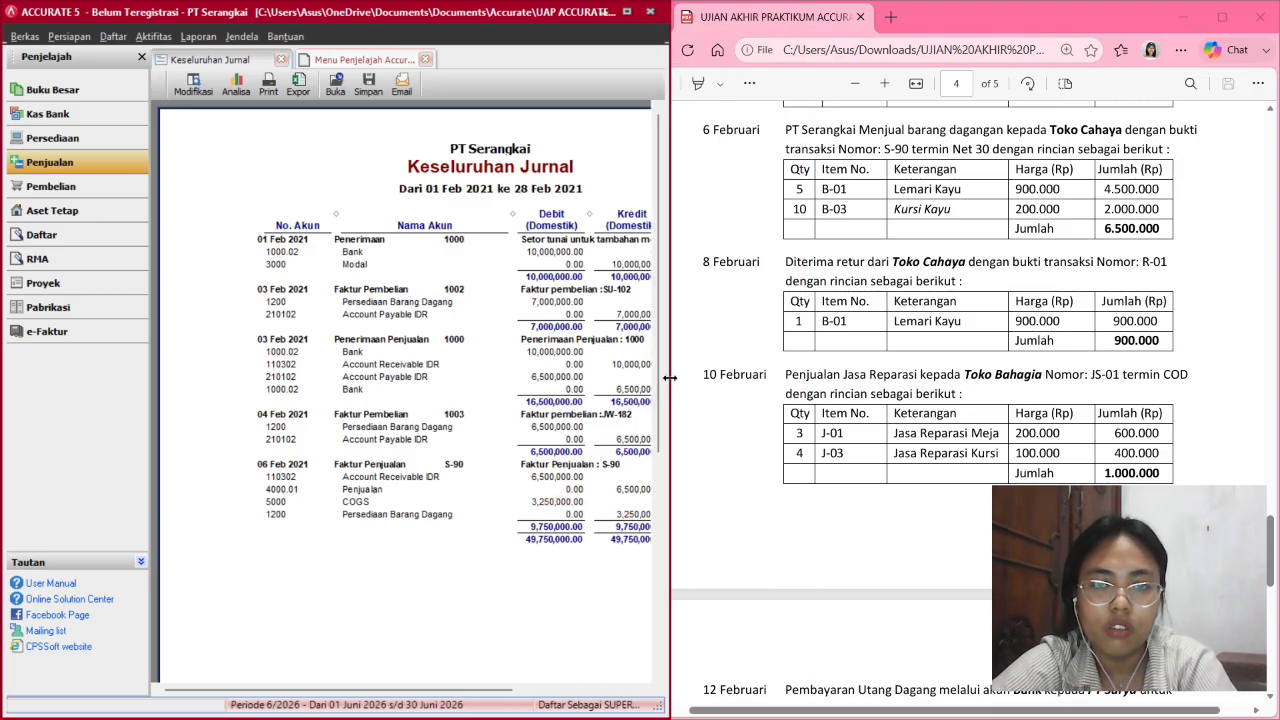
pyautogui.scroll(-2, 824, 411)
pyautogui.scroll(2, 824, 411)
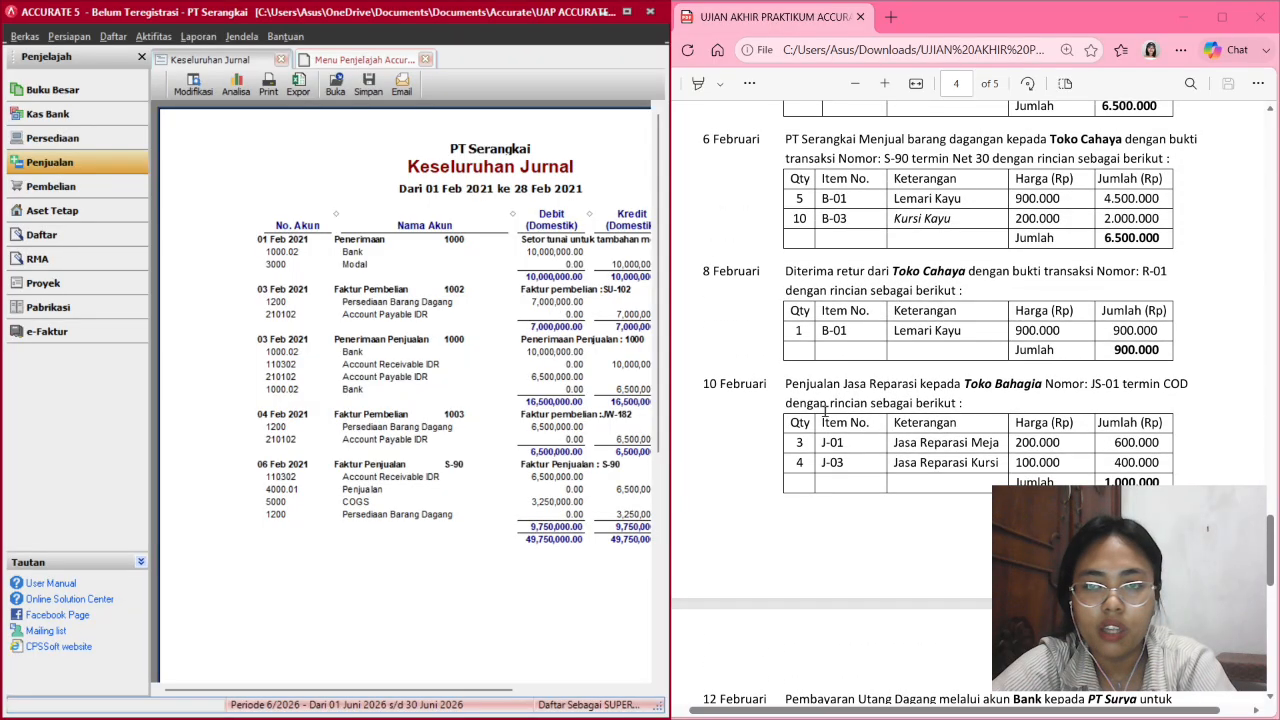
pyautogui.scroll(-1, 824, 411)
pyautogui.scroll(1, 834, 256)
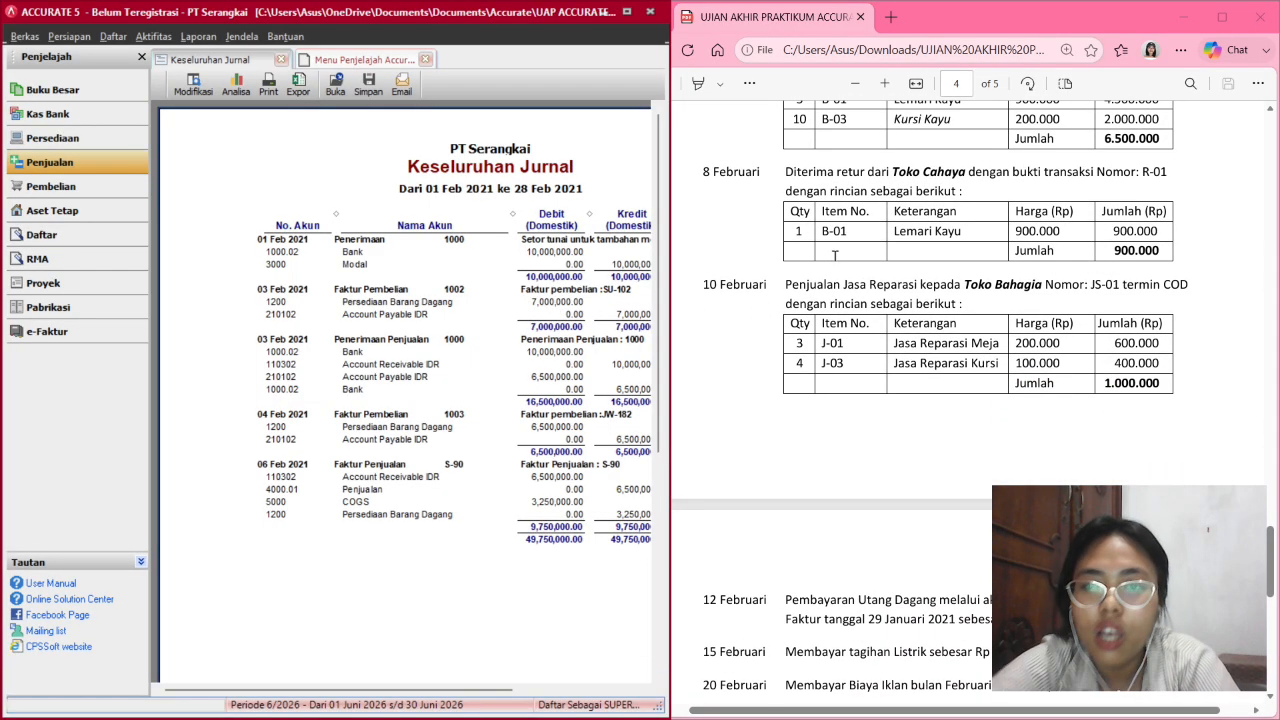
pyautogui.scroll(1, 834, 256)
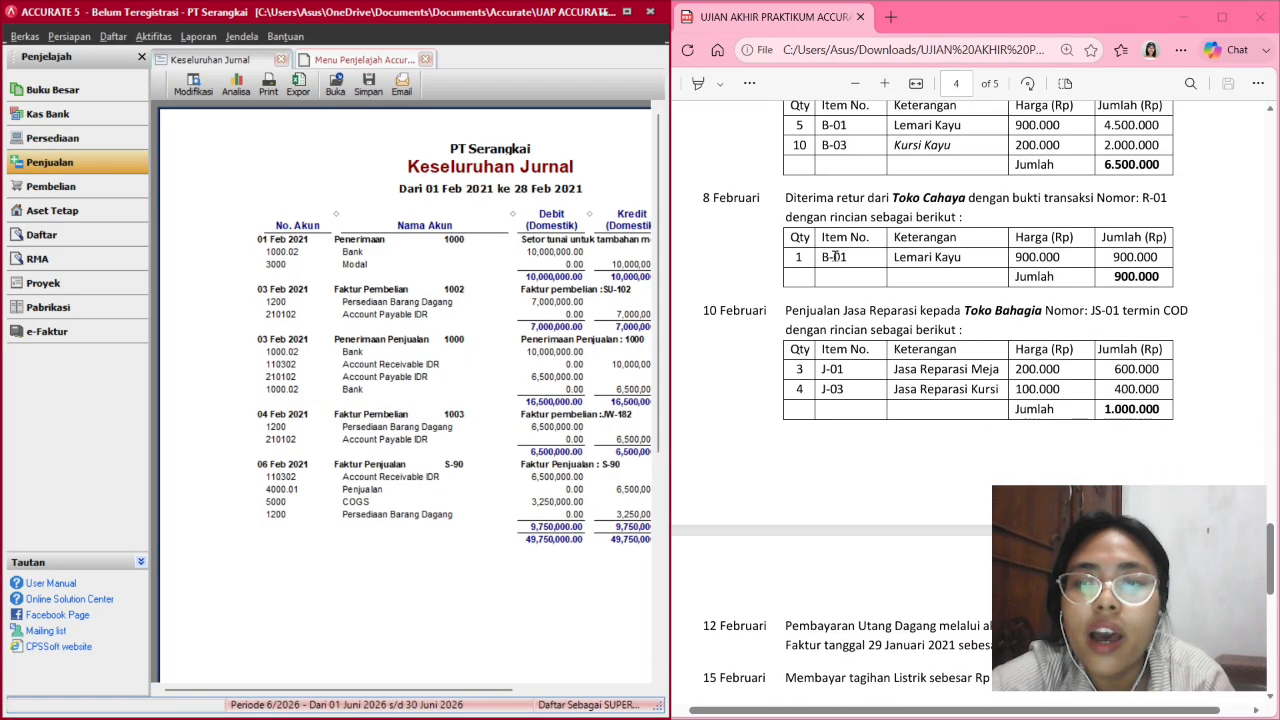
pyautogui.scroll(1, 833, 256)
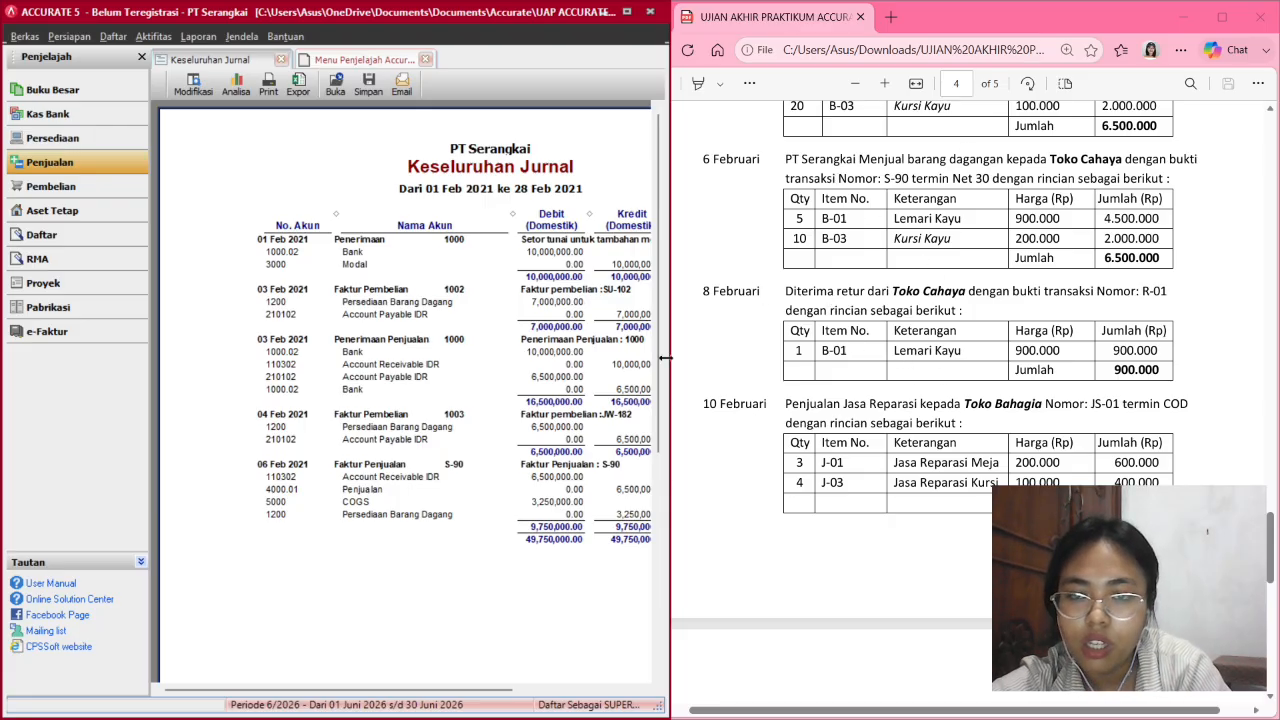
# Start a new sales return for customer Toko Cahaya against invoice S-90.
pyautogui.click(99, 166)
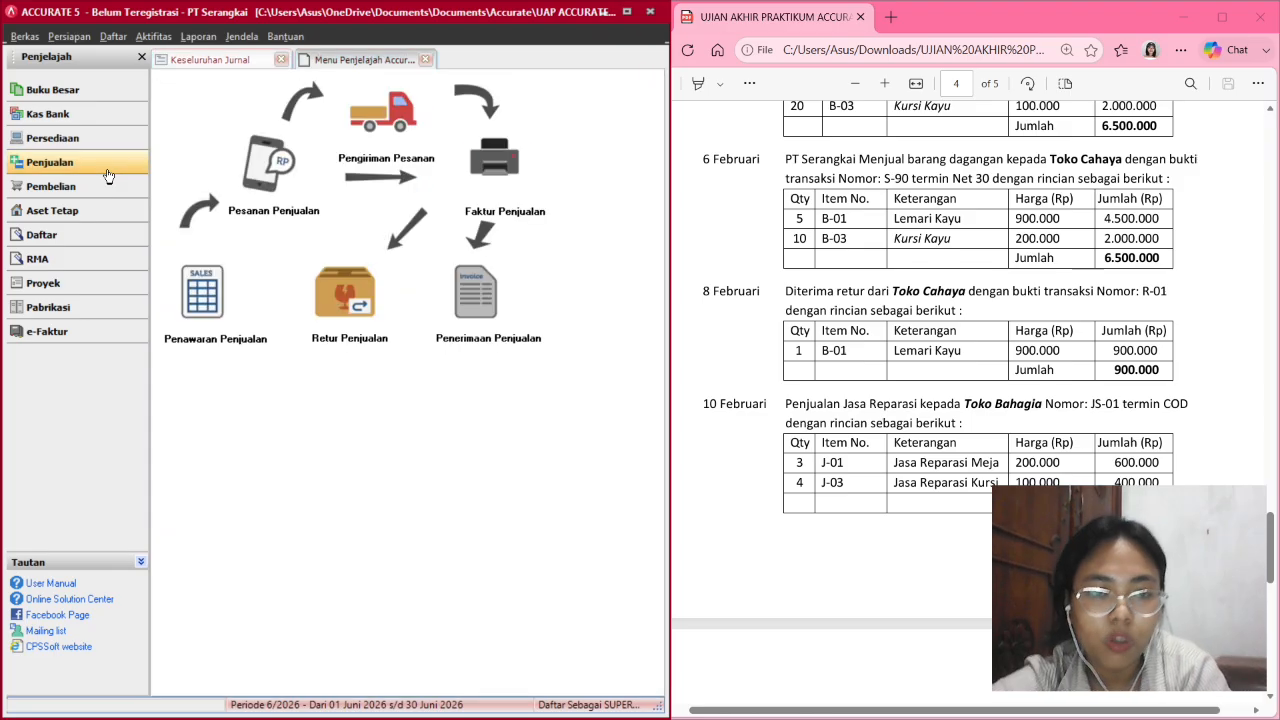
pyautogui.click(350, 305)
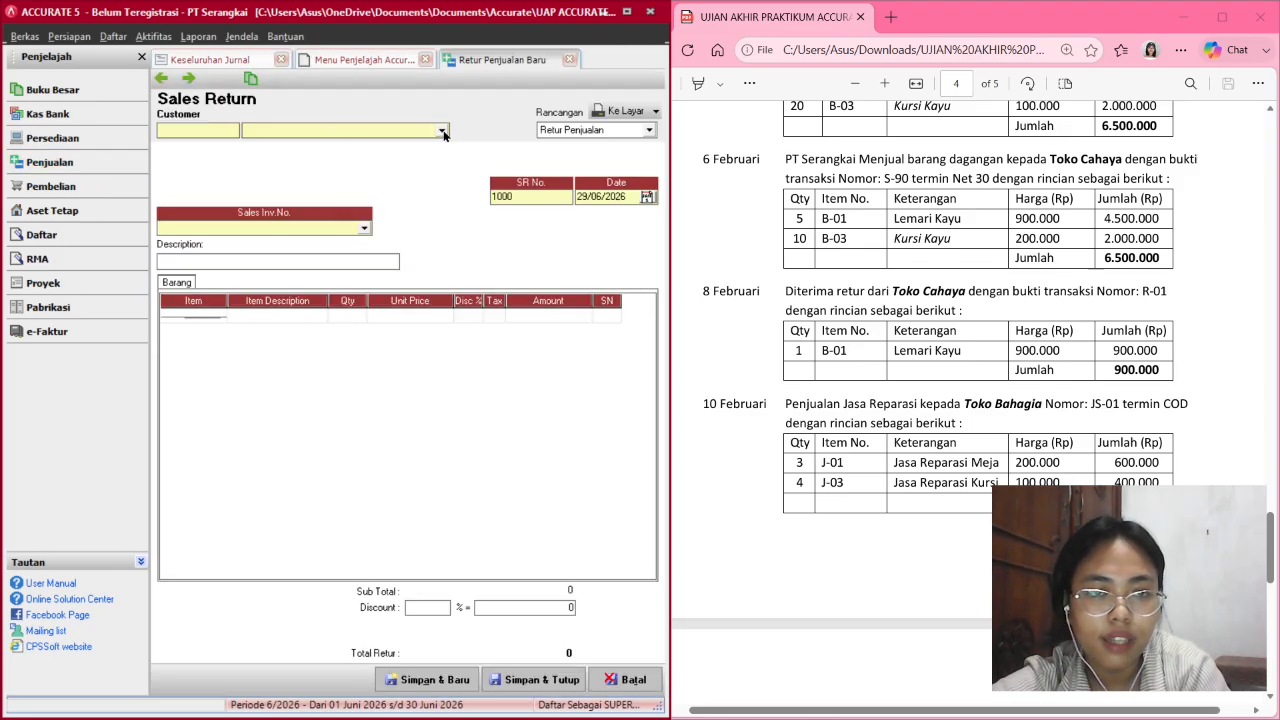
pyautogui.click(440, 131)
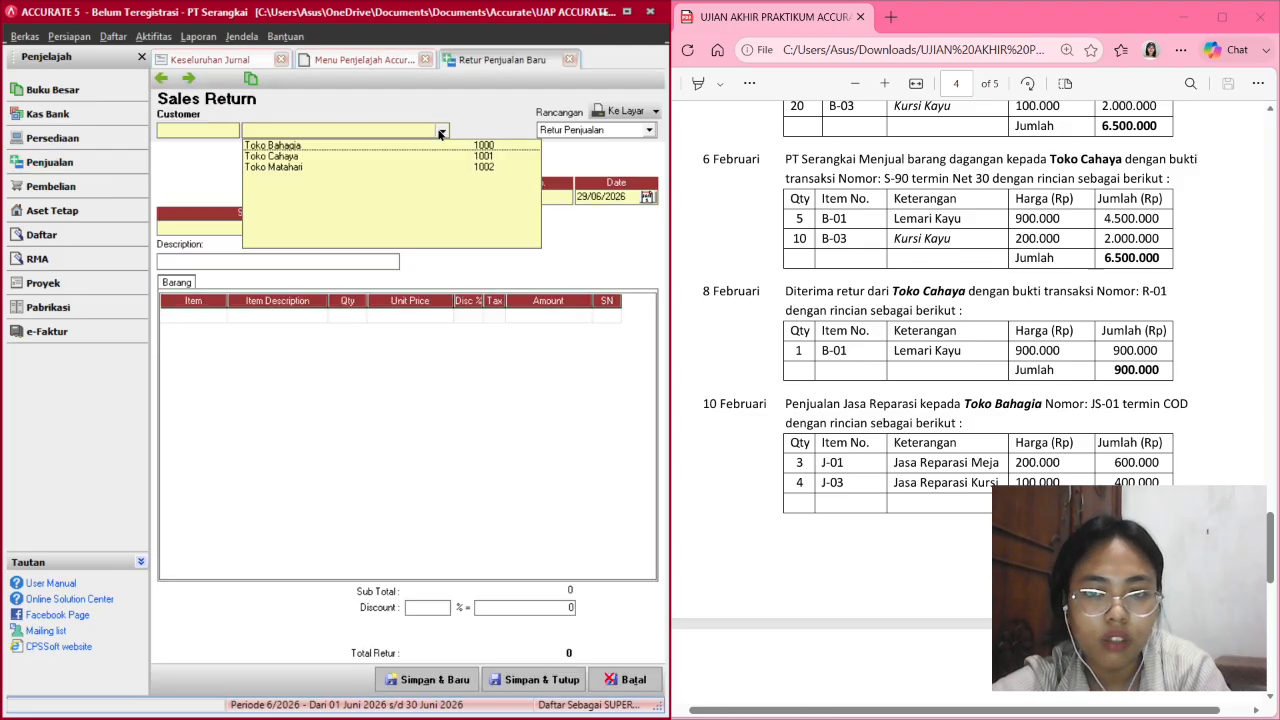
pyautogui.click(298, 157)
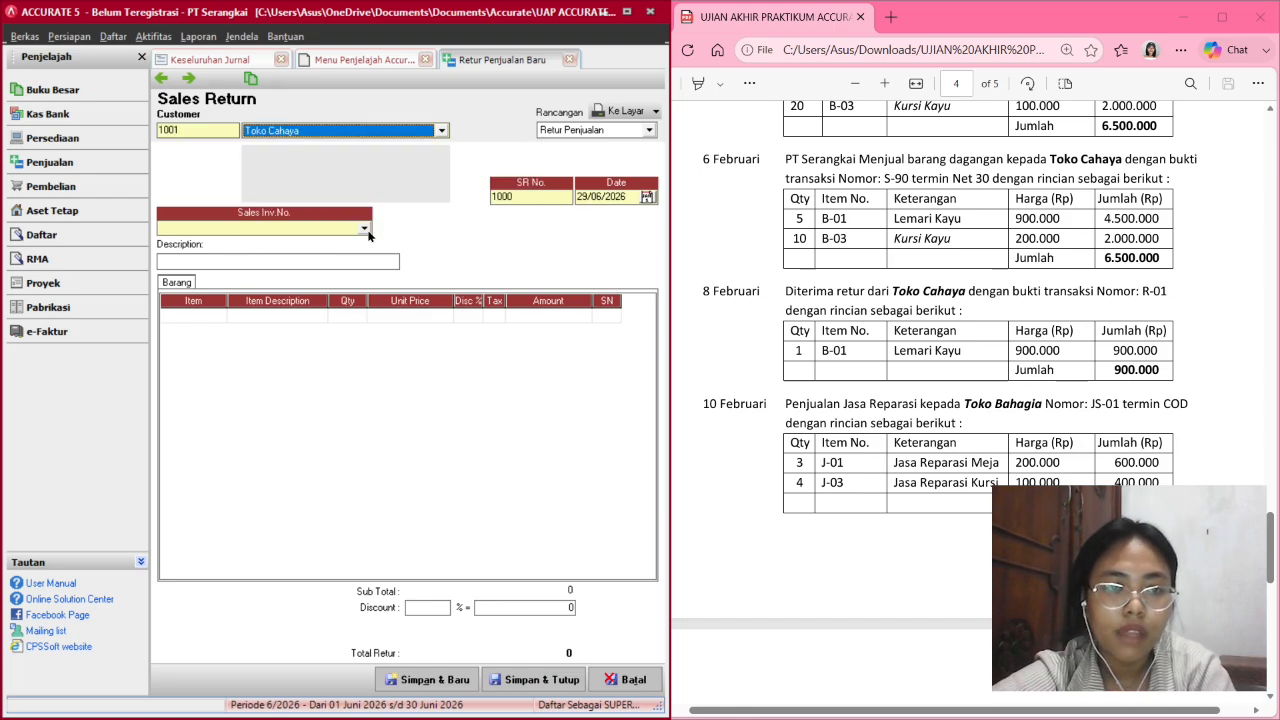
pyautogui.click(364, 229)
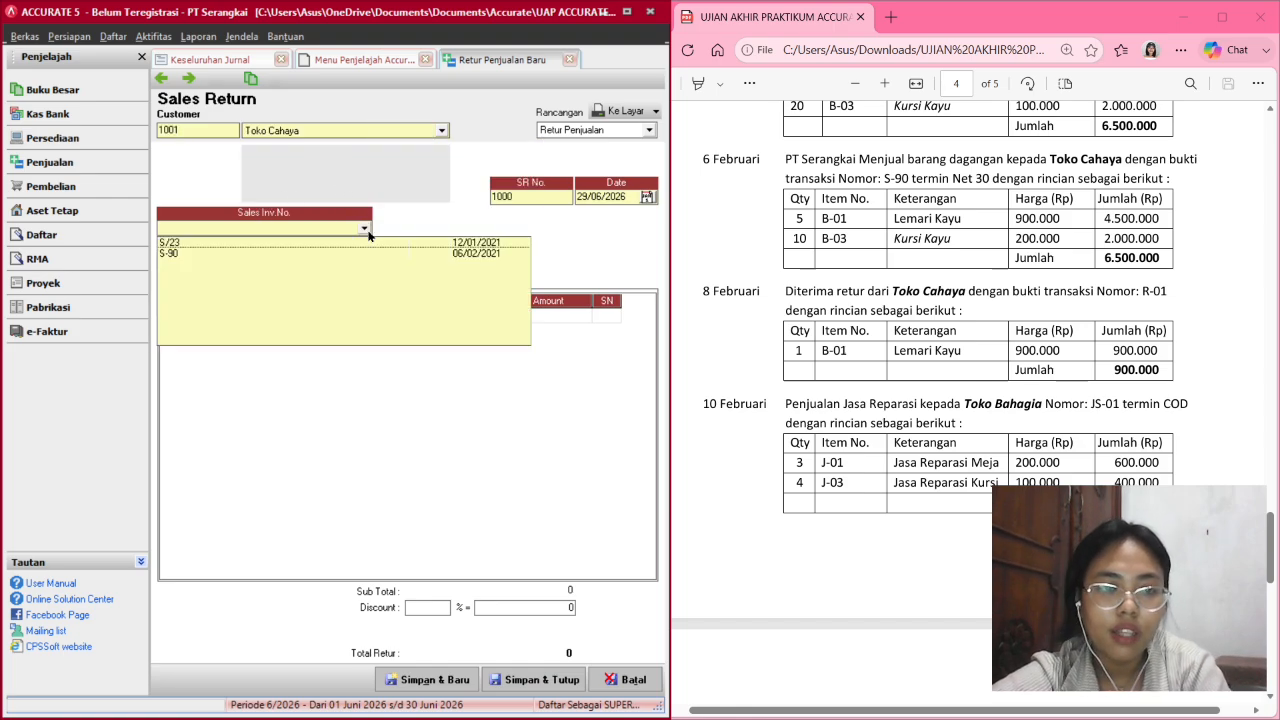
pyautogui.click(310, 255)
# Set return number R-01, date 08/02/2021 and description 'Retur Barang'.
pyautogui.scroll(1, 857, 394)
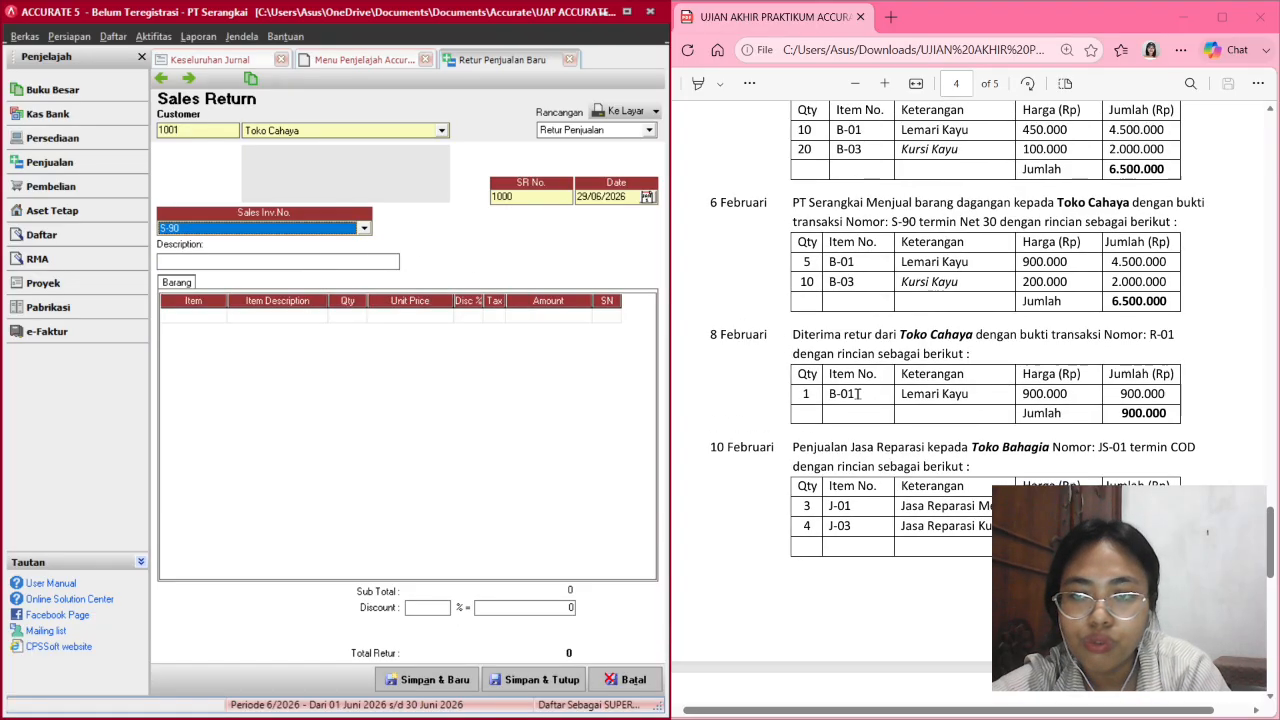
pyautogui.scroll(-3, 903, 210)
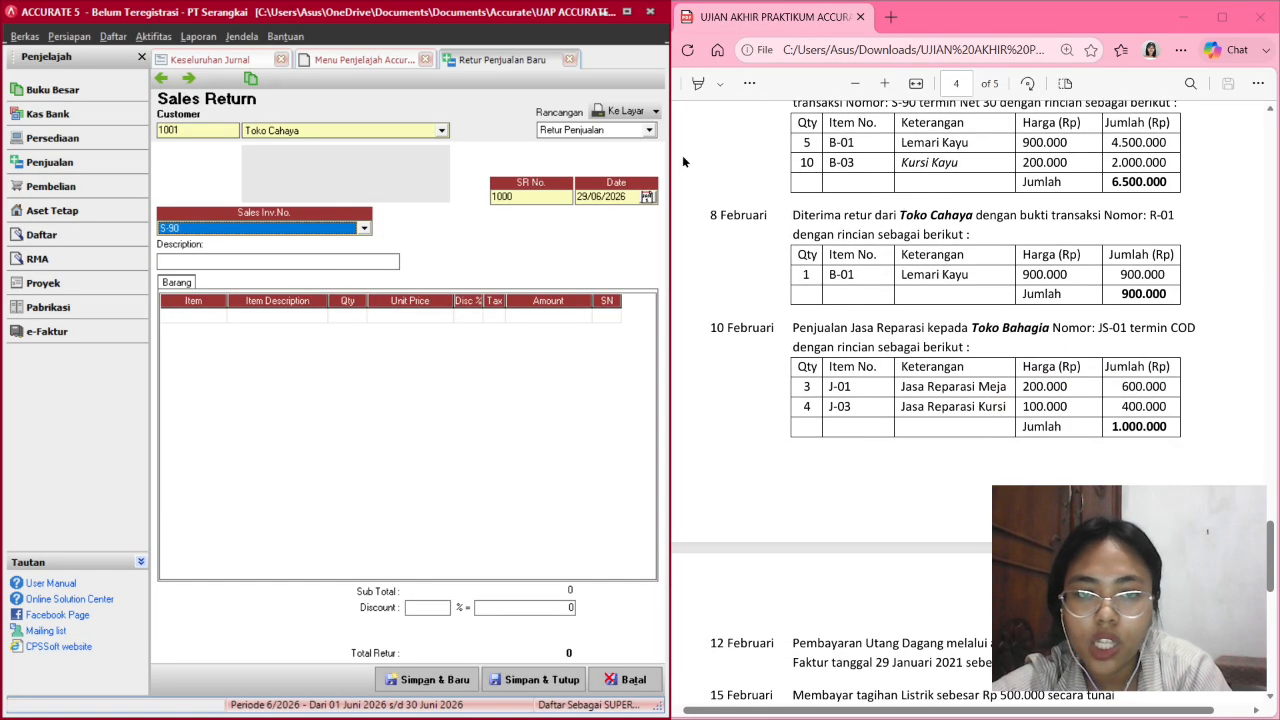
pyautogui.click(541, 197)
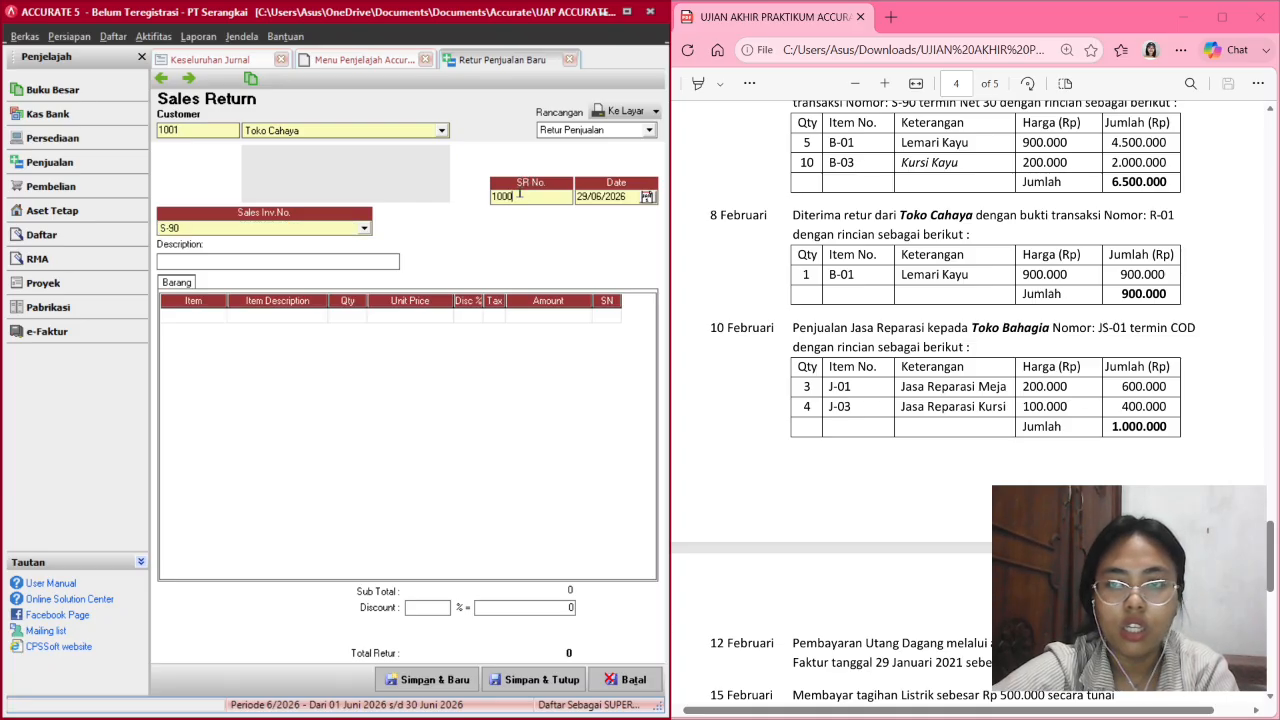
pyautogui.write('\\\\\\\\\\\\\\\\\\\\\\\\\\\\\\\\\\\\\\\\\\\\\\\\')
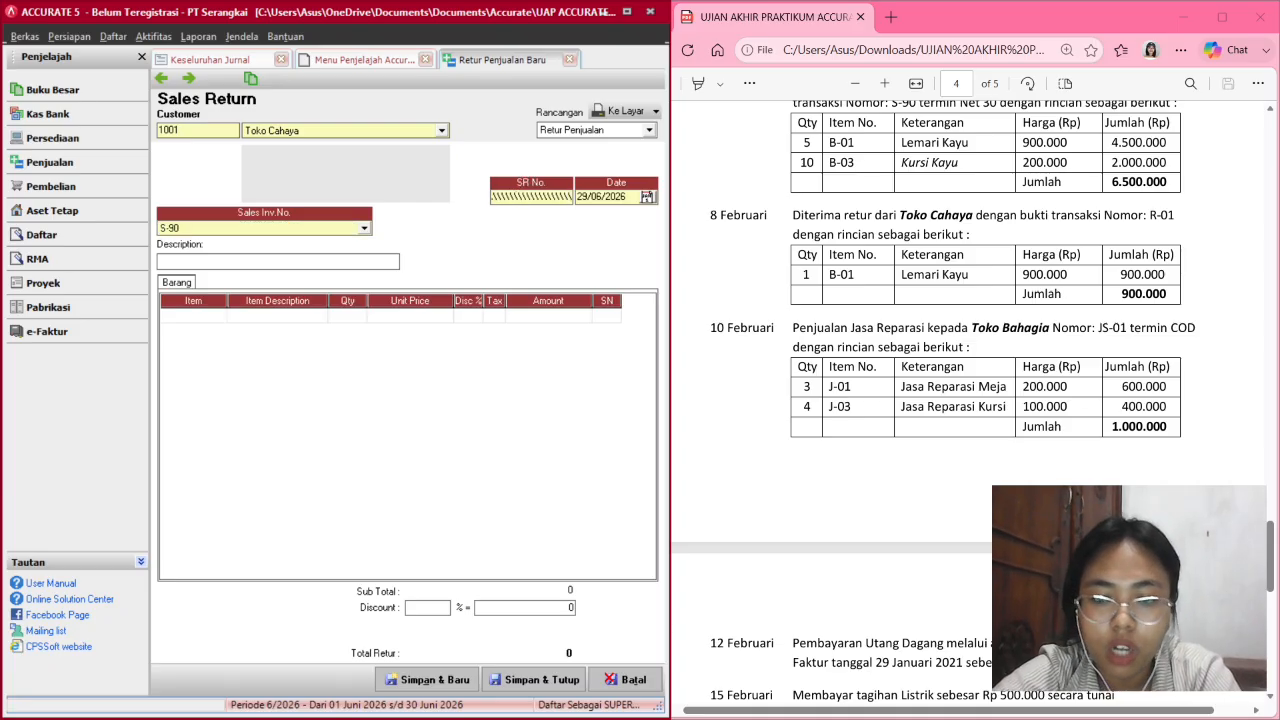
pyautogui.press('BackSpace')
pyautogui.press('BackSpace')
pyautogui.press('BackSpace')
pyautogui.press('BackSpace')
pyautogui.press('BackSpace')
pyautogui.press('BackSpace')
pyautogui.press('BackSpace')
pyautogui.press('BackSpace')
pyautogui.press('BackSpace')
pyautogui.press('BackSpace')
pyautogui.press('BackSpace')
pyautogui.press('BackSpace')
pyautogui.press('BackSpace')
pyautogui.press('BackSpace')
pyautogui.press('BackSpace')
pyautogui.press('BackSpace')
pyautogui.press('BackSpace')
pyautogui.press('BackSpace')
pyautogui.press('BackSpace')
pyautogui.press('BackSpace')
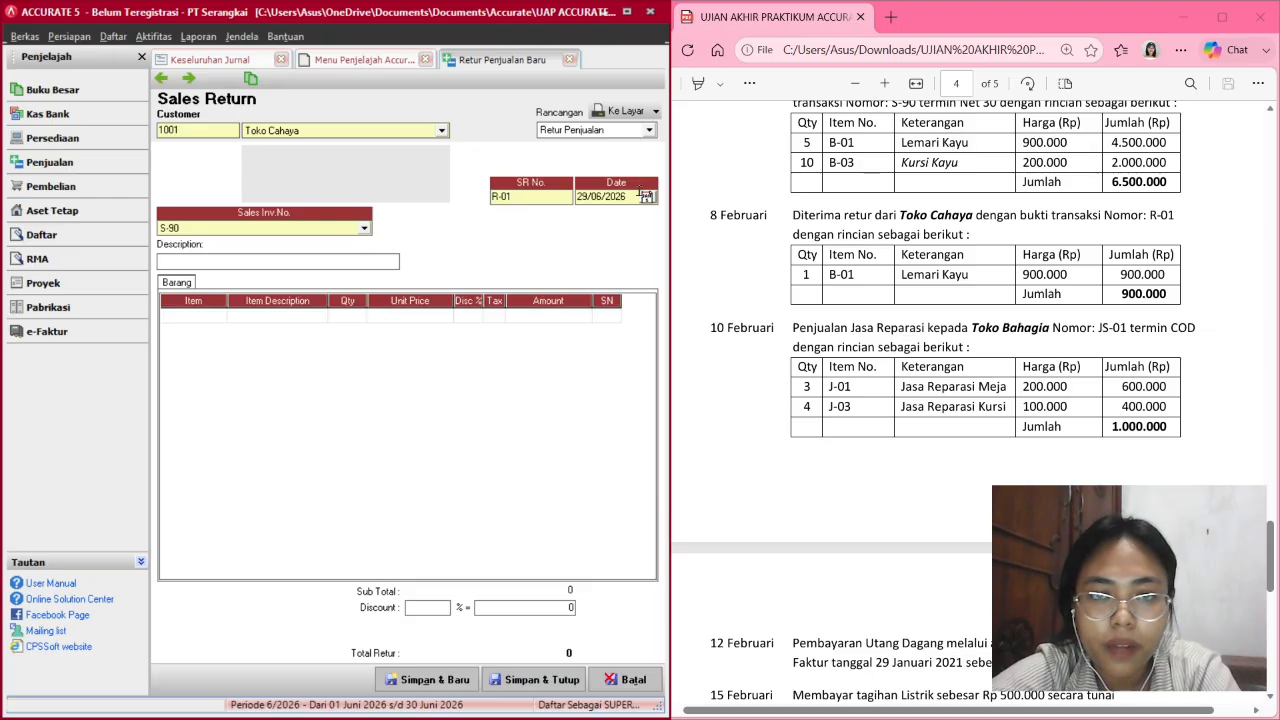
pyautogui.click(580, 196)
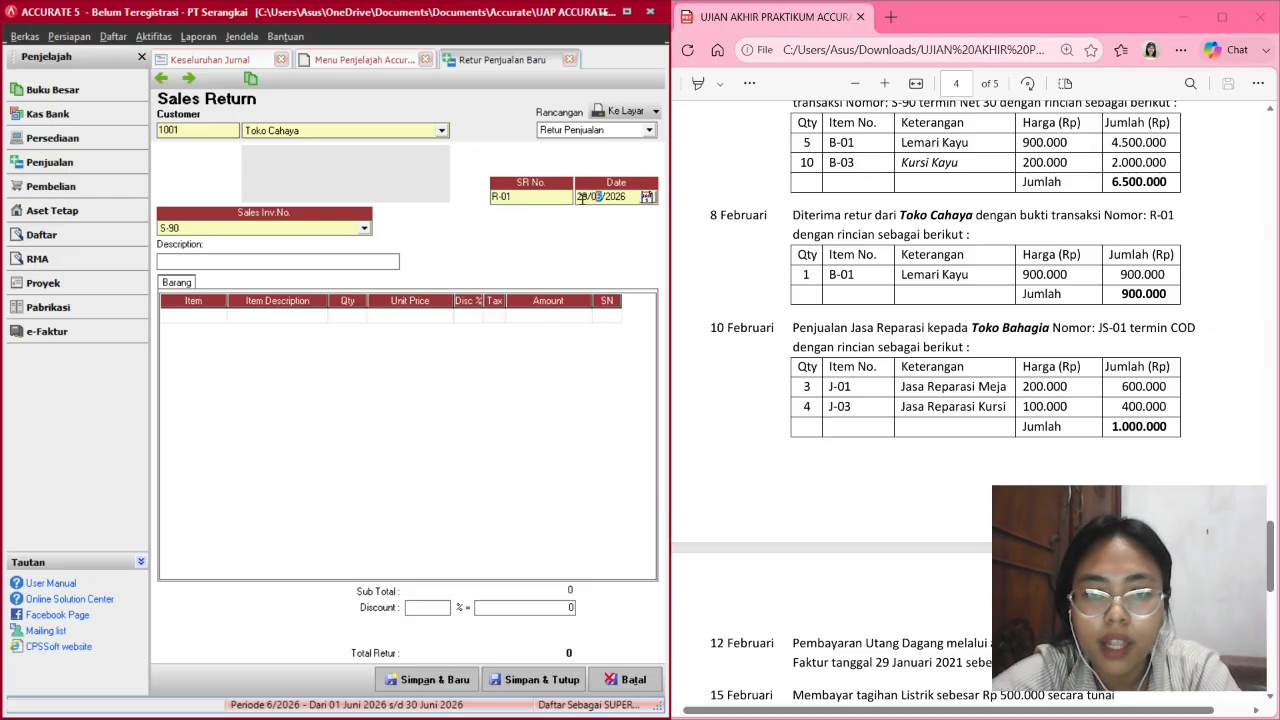
pyautogui.write('08/')
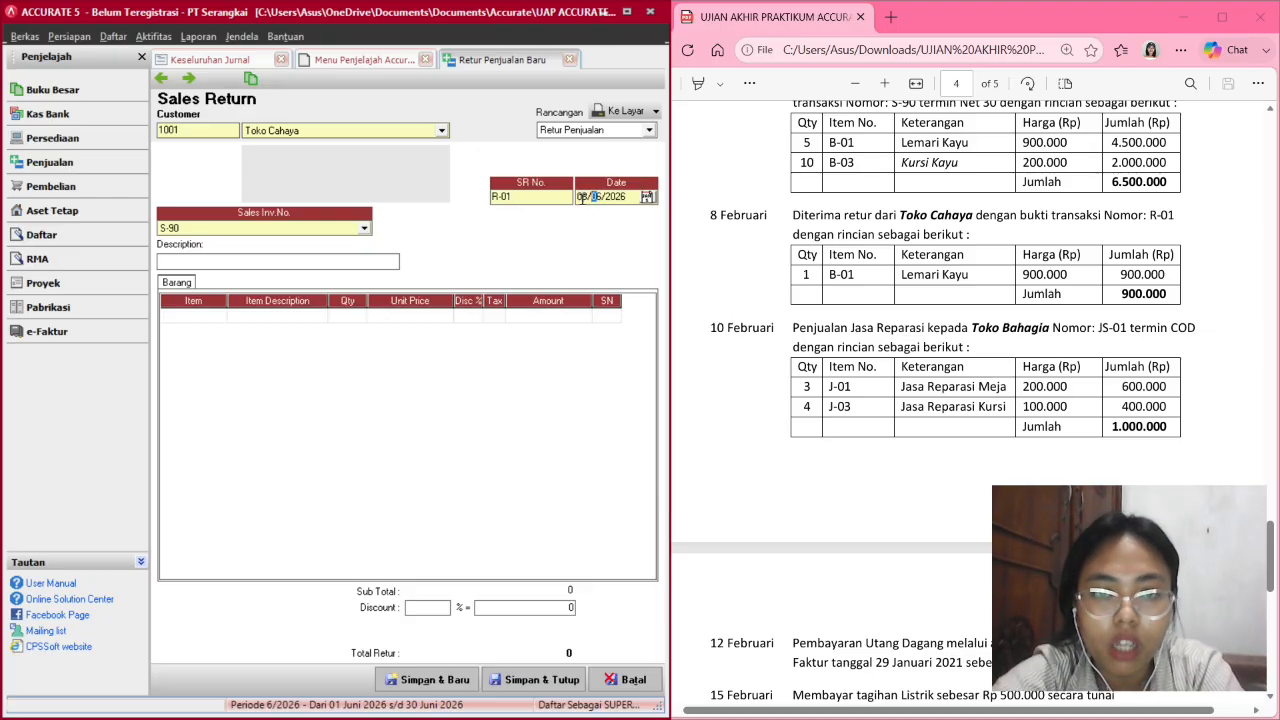
pyautogui.write('02/2021')
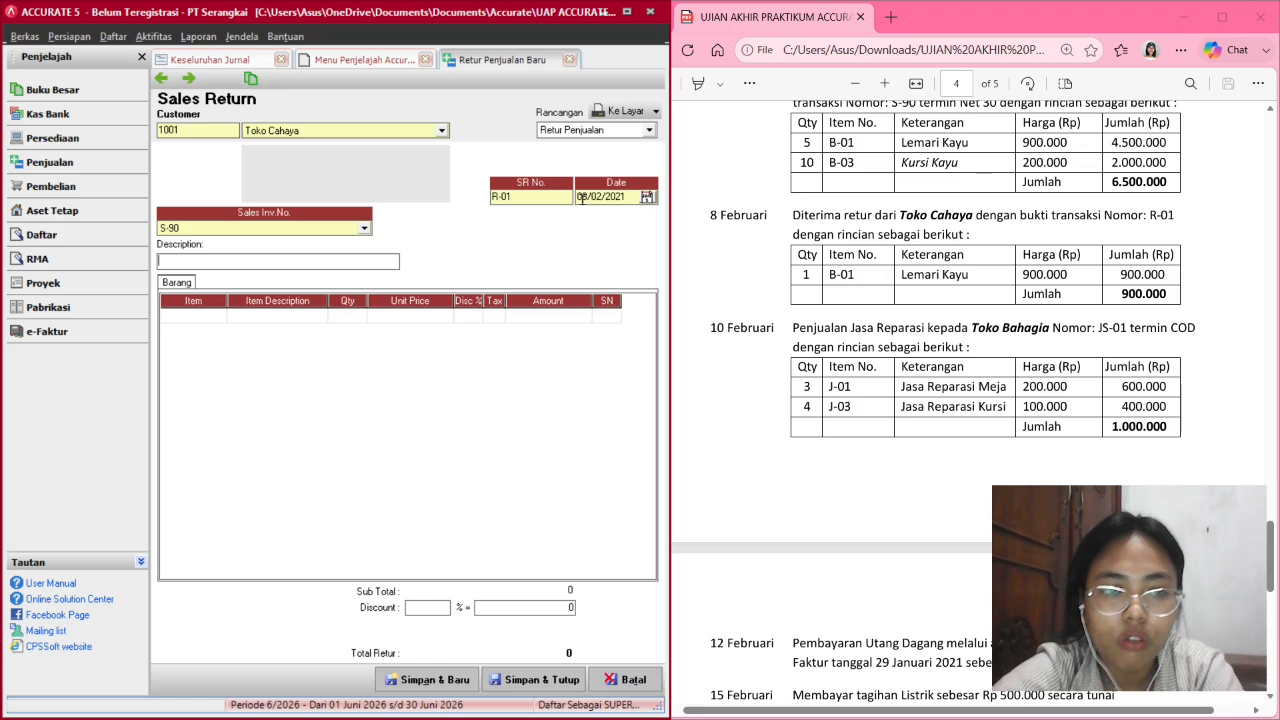
pyautogui.press('Tab')
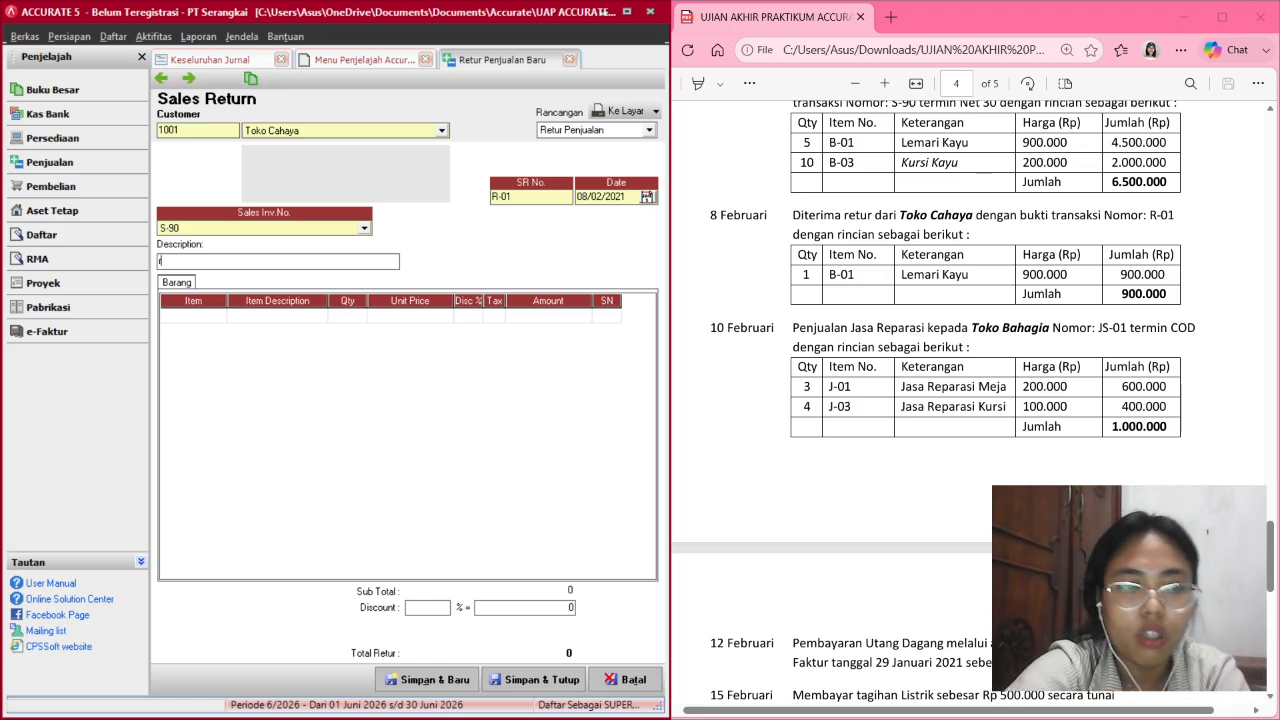
pyautogui.write('Ret')
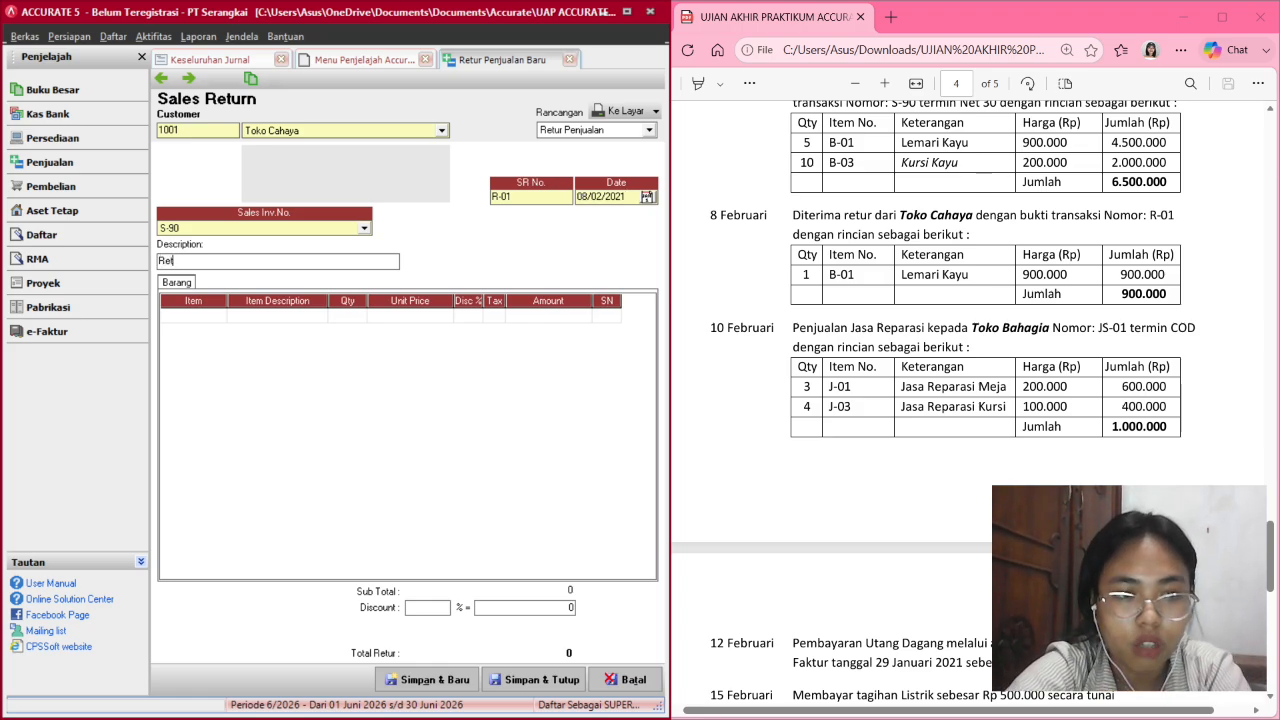
pyautogui.write('ur B')
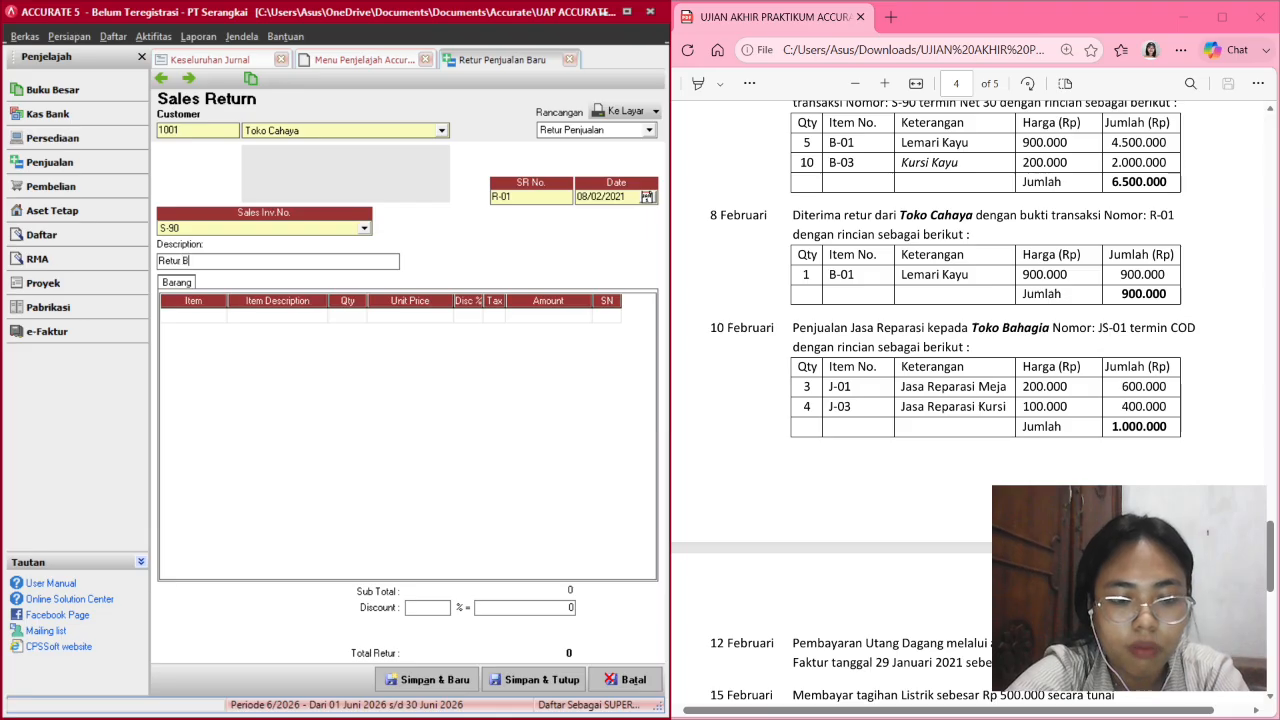
pyautogui.write('arang')
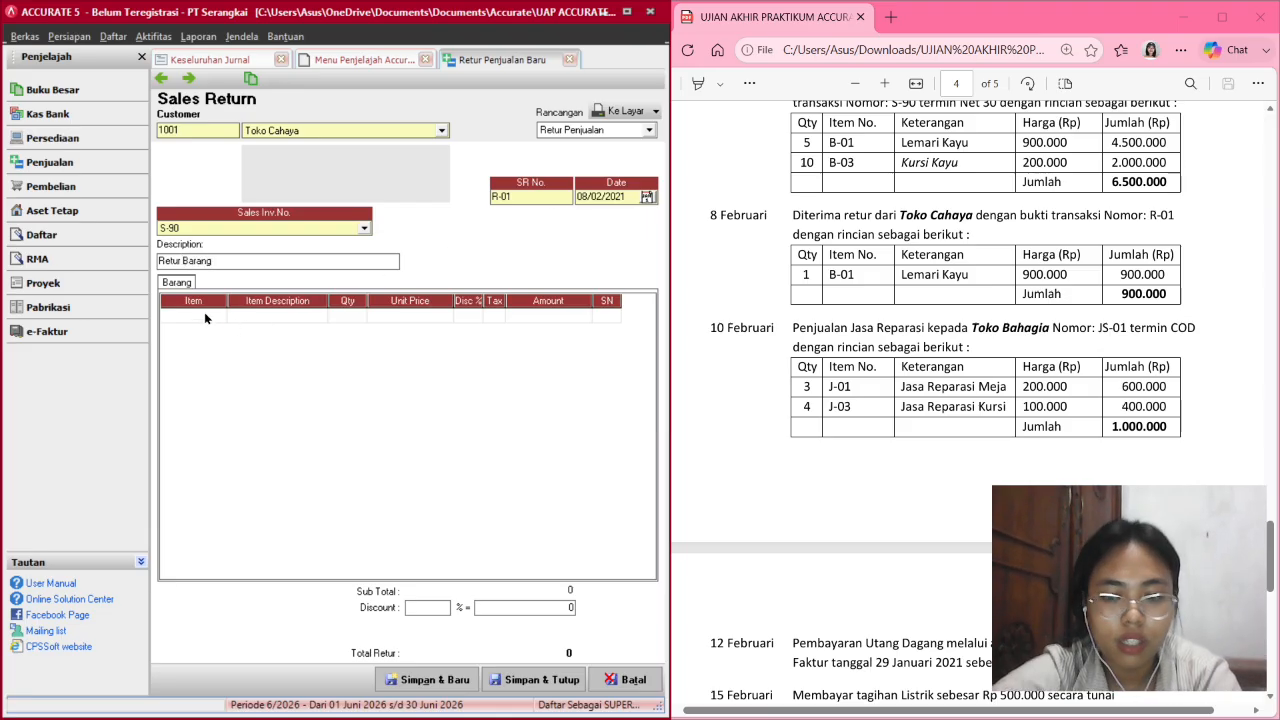
# Return 1 Lemari Kayu at Rp 900,000 on R-01, not returning all items, and save.
pyautogui.click(254, 314)
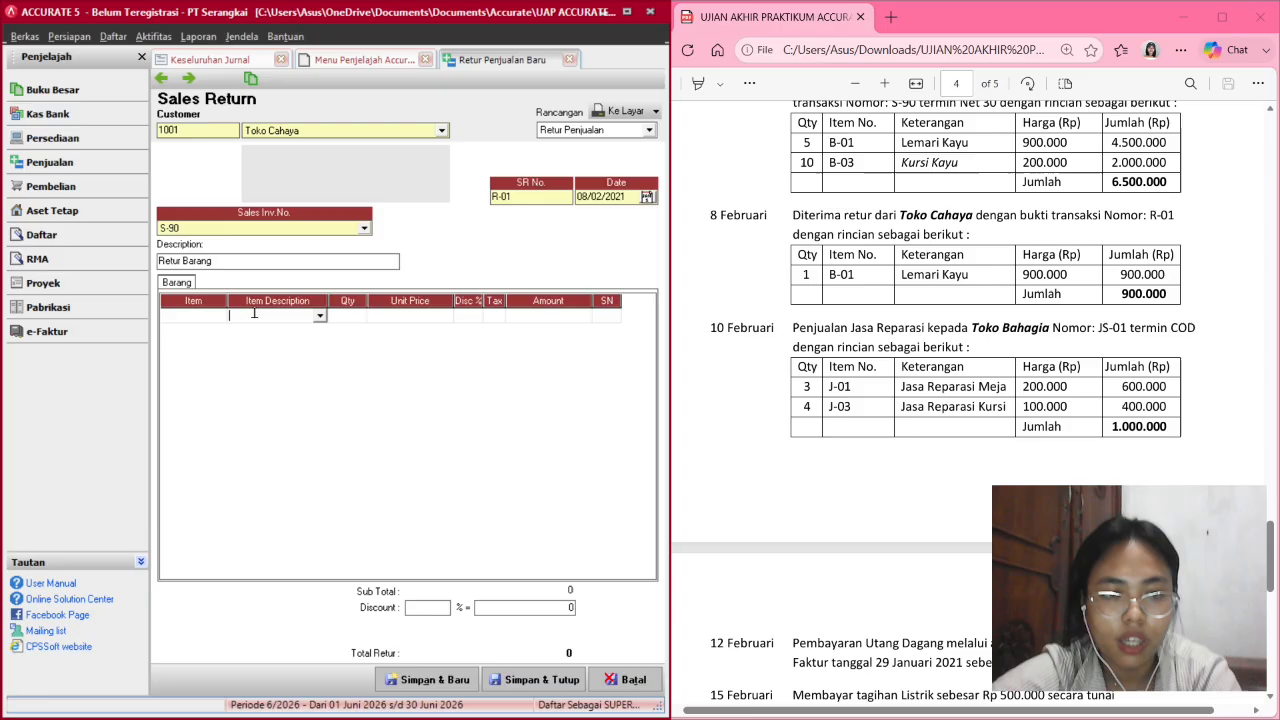
pyautogui.click(320, 316)
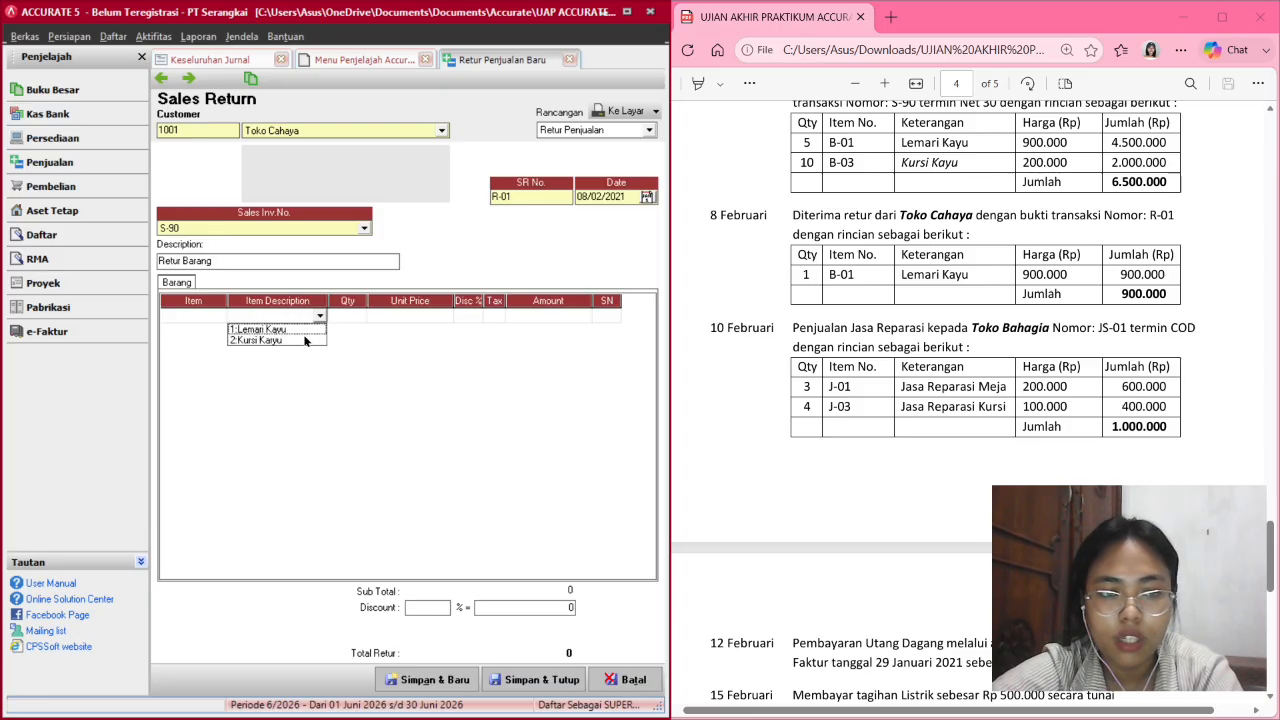
pyautogui.click(299, 331)
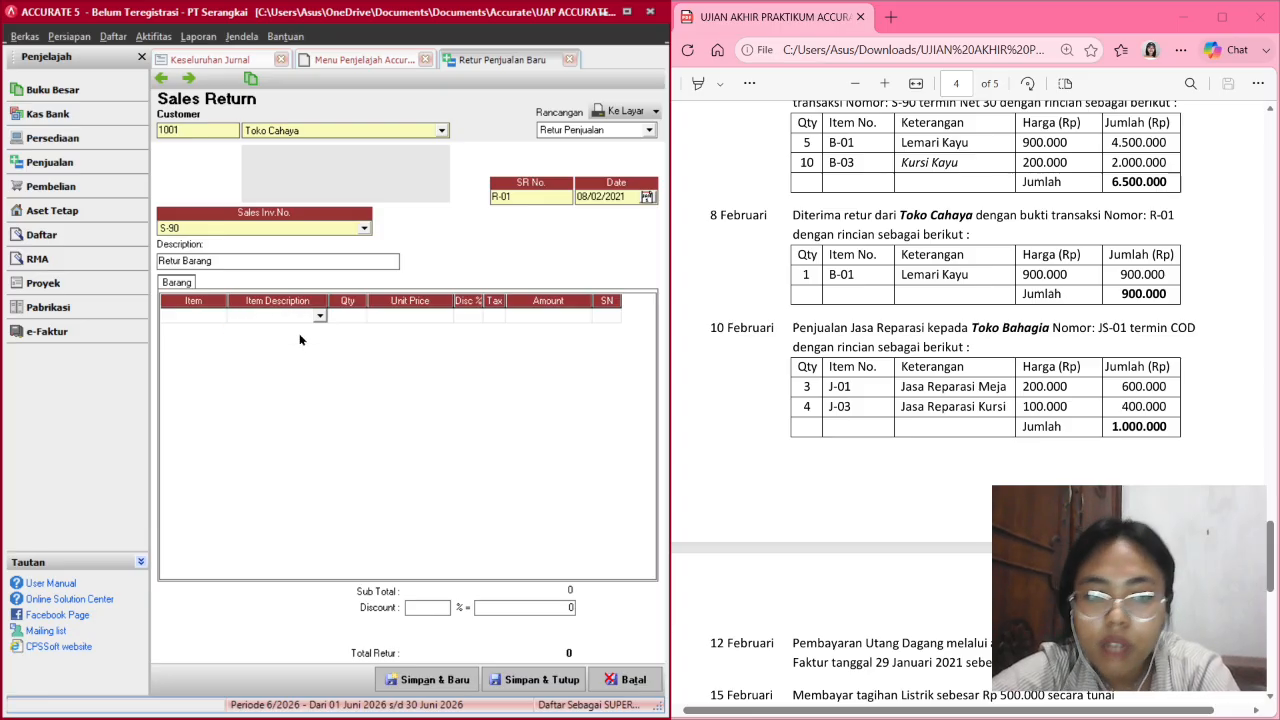
pyautogui.click(676, 396)
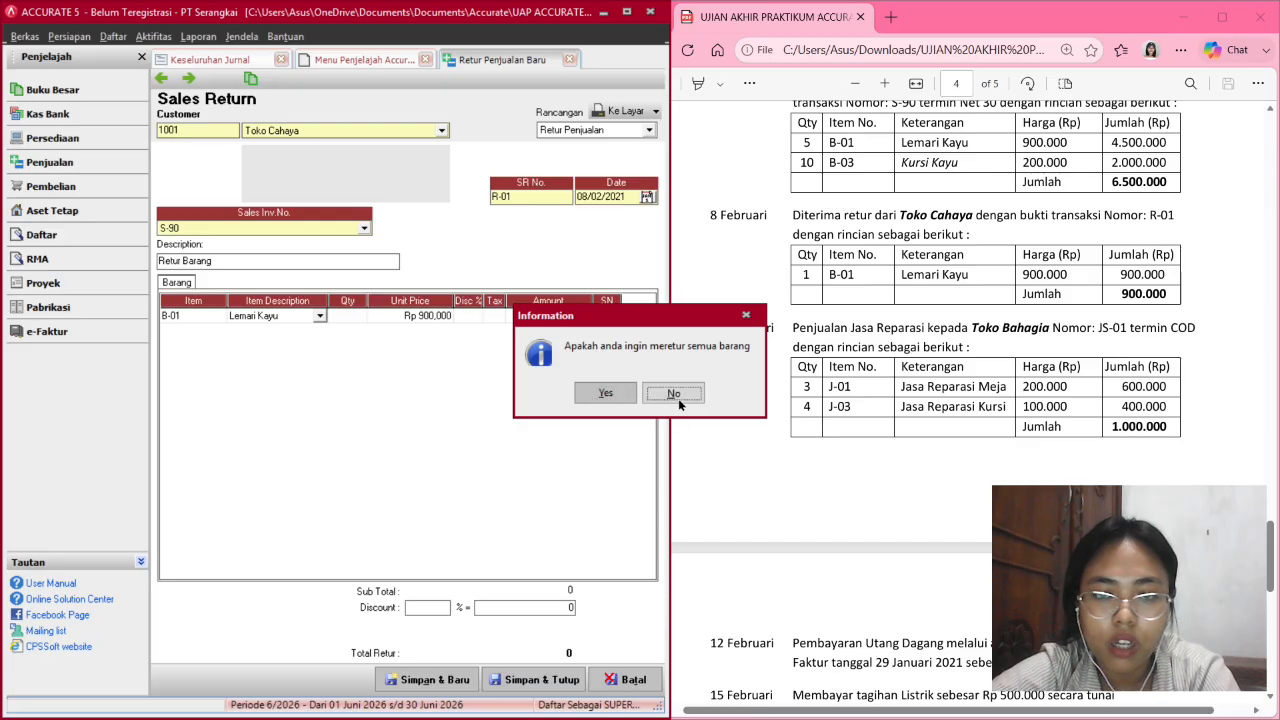
pyautogui.click(352, 316)
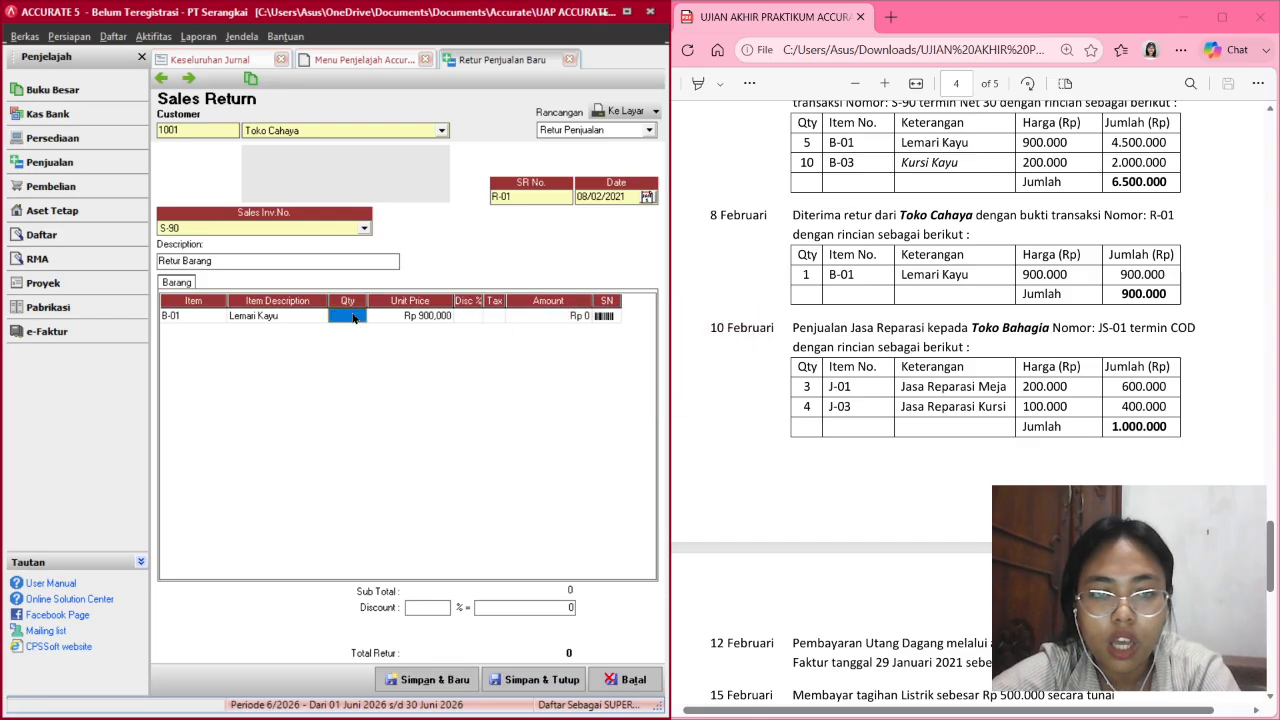
pyautogui.write('1')
pyautogui.press('Tab')
pyautogui.press('Tab')
pyautogui.press('Tab')
pyautogui.press('Tab')
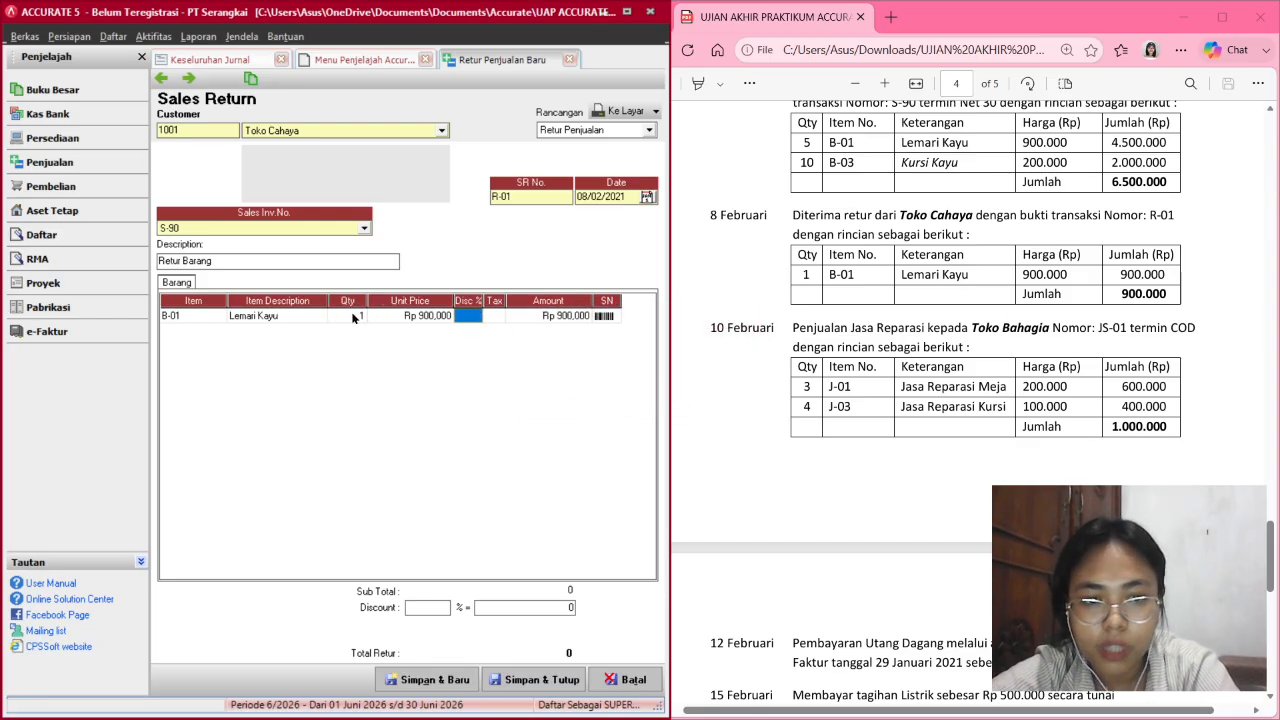
pyautogui.press('Tab')
pyautogui.press('Tab')
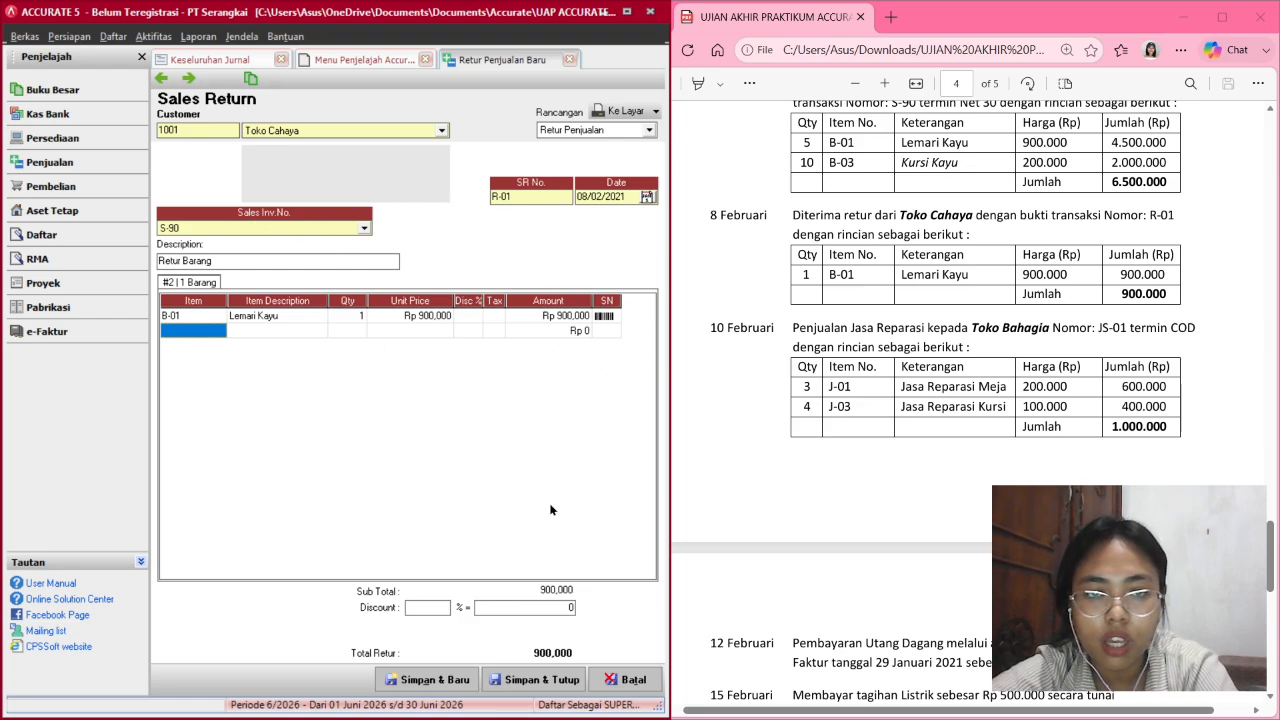
pyautogui.click(541, 680)
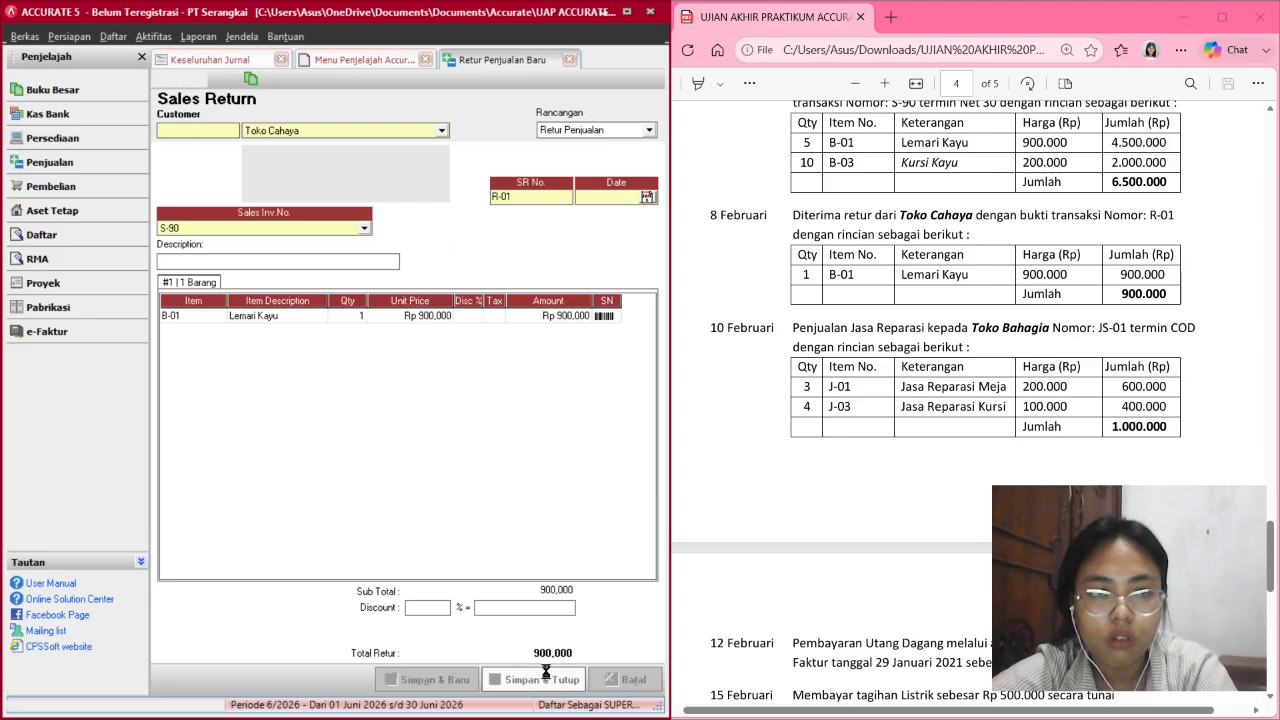
# Refresh Keseluruhan Jurnal to include the 08 Feb R-01 return, totals 51,100,000.
pyautogui.click(237, 60)
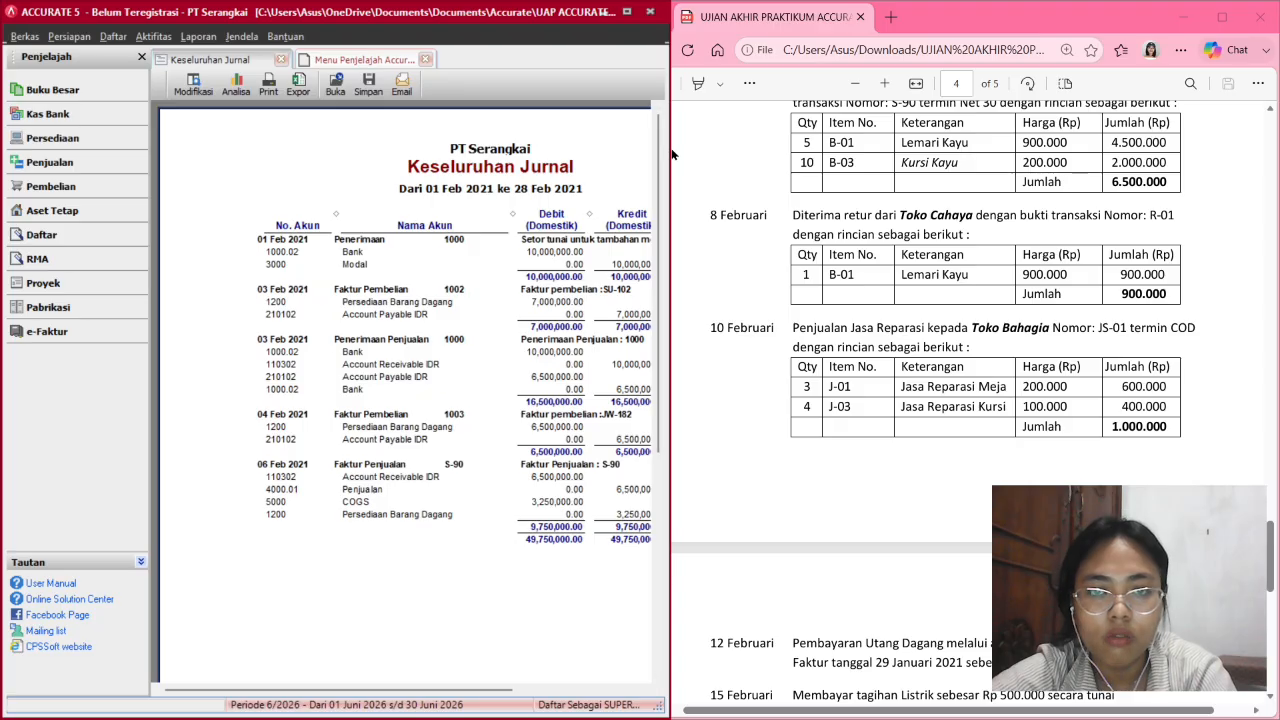
pyautogui.moveTo(670, 150); pyautogui.dragTo(776, 165)
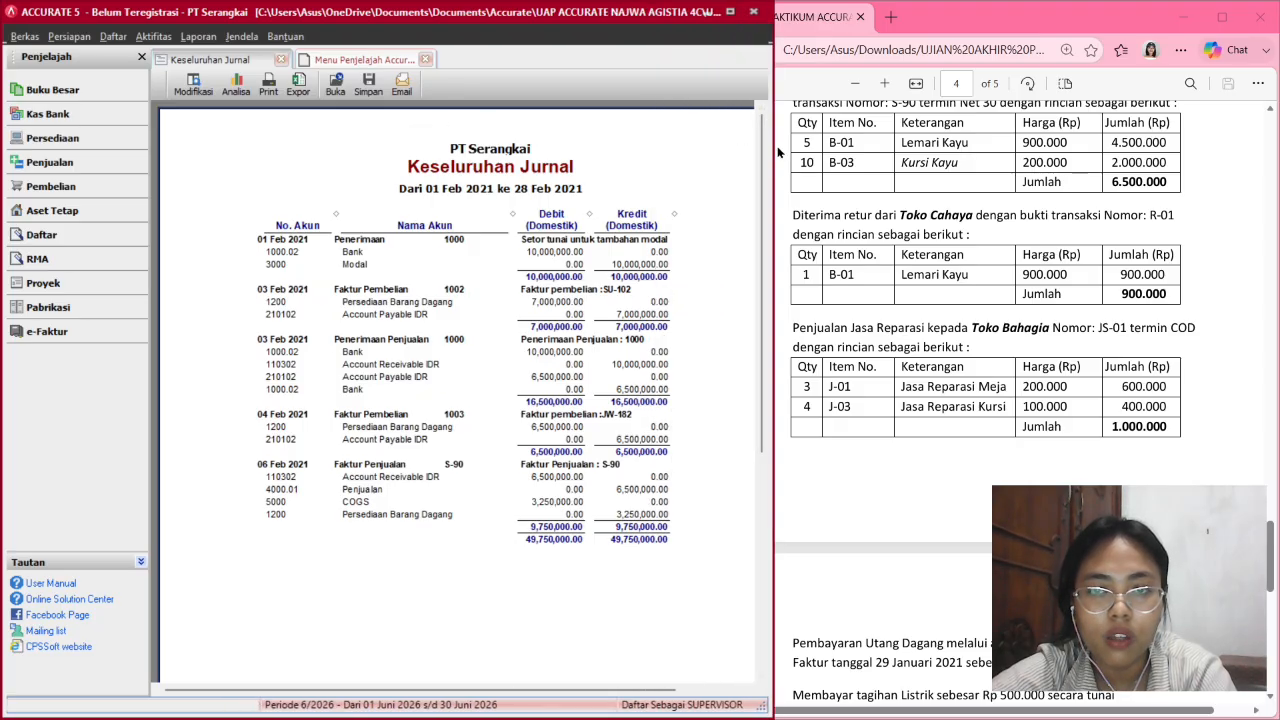
pyautogui.moveTo(797, 141); pyautogui.dragTo(880, 141)
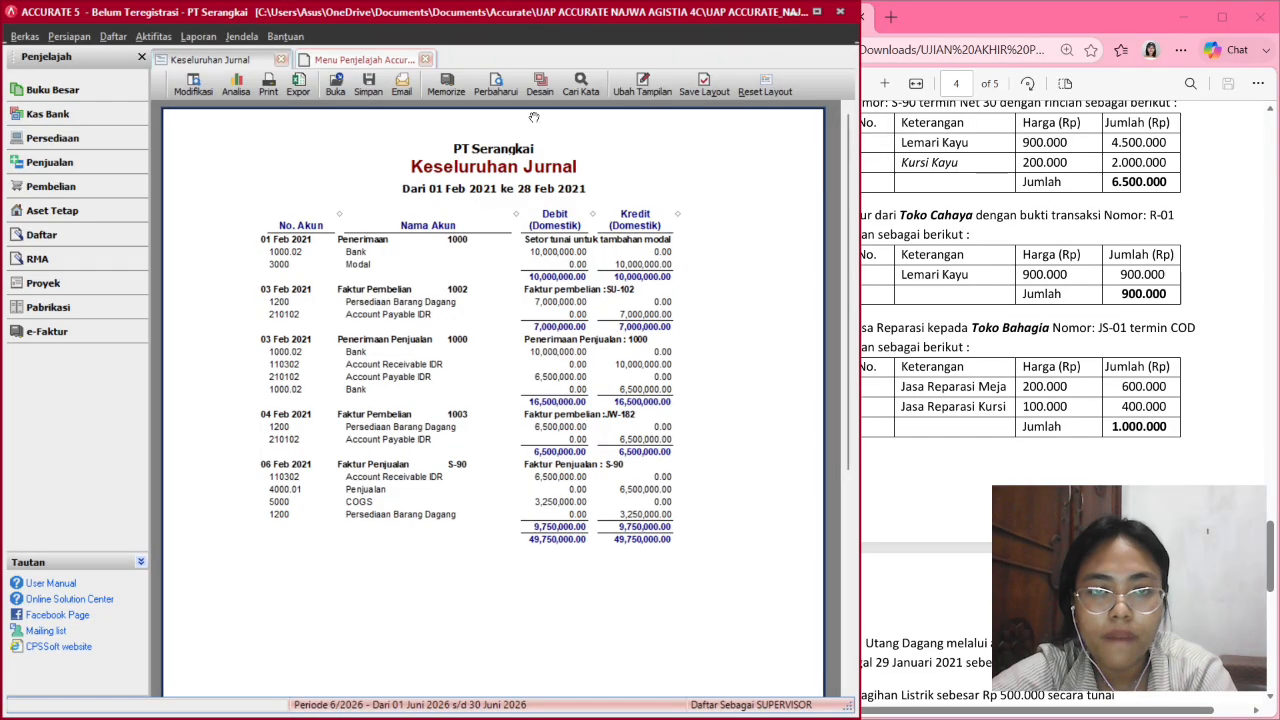
pyautogui.click(498, 92)
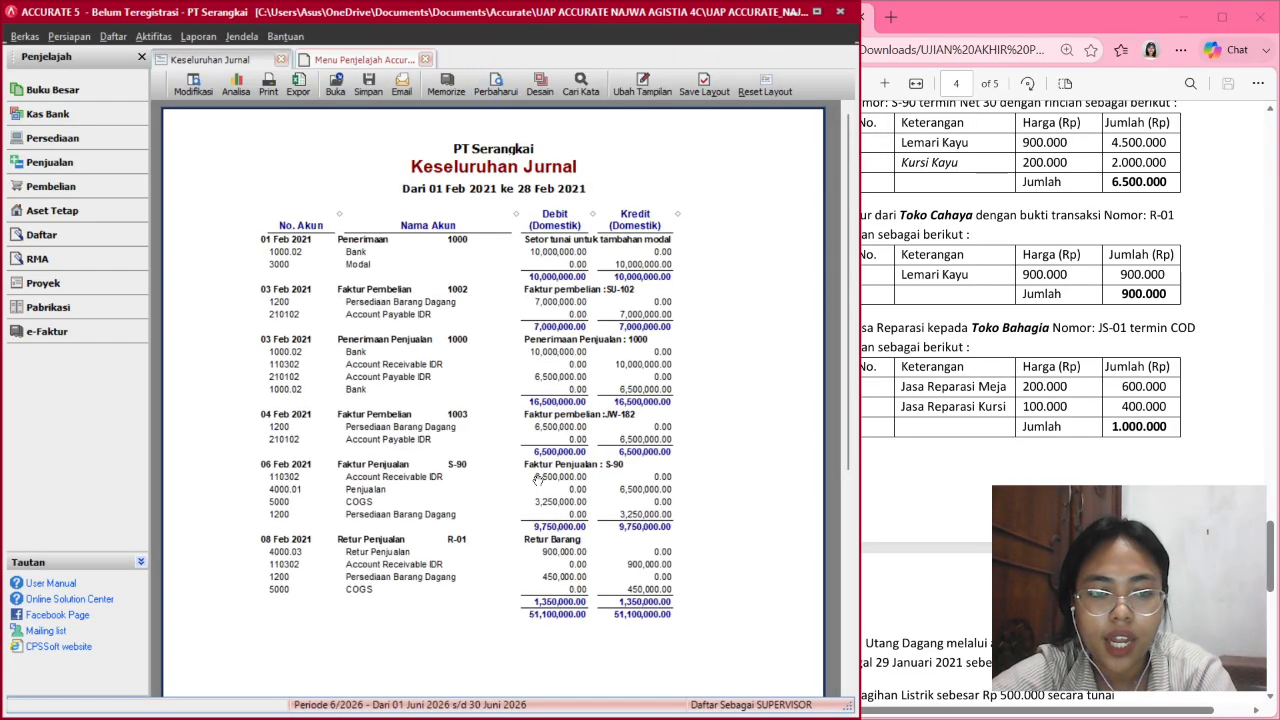
pyautogui.scroll(-10, 538, 480)
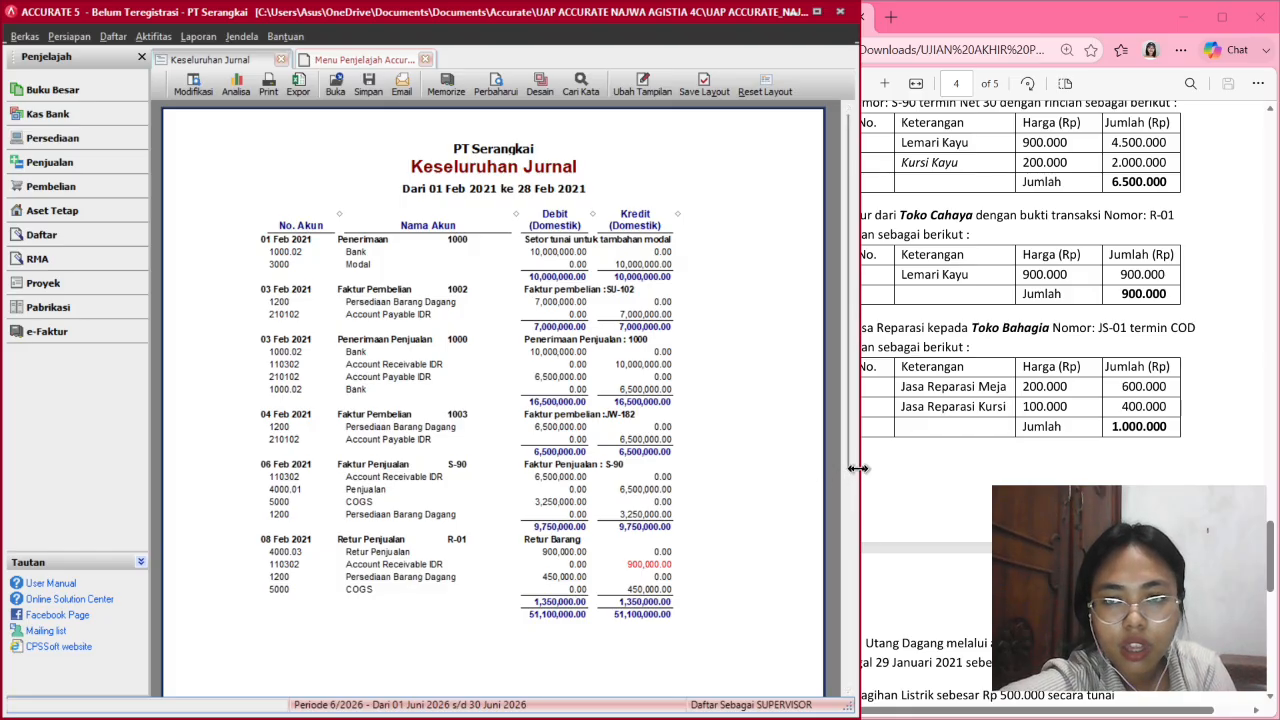
# Resize the accounting window and check the exam task PDF beside it.
pyautogui.moveTo(857, 465); pyautogui.dragTo(703, 432)
pyautogui.scroll(-3, 792, 492)
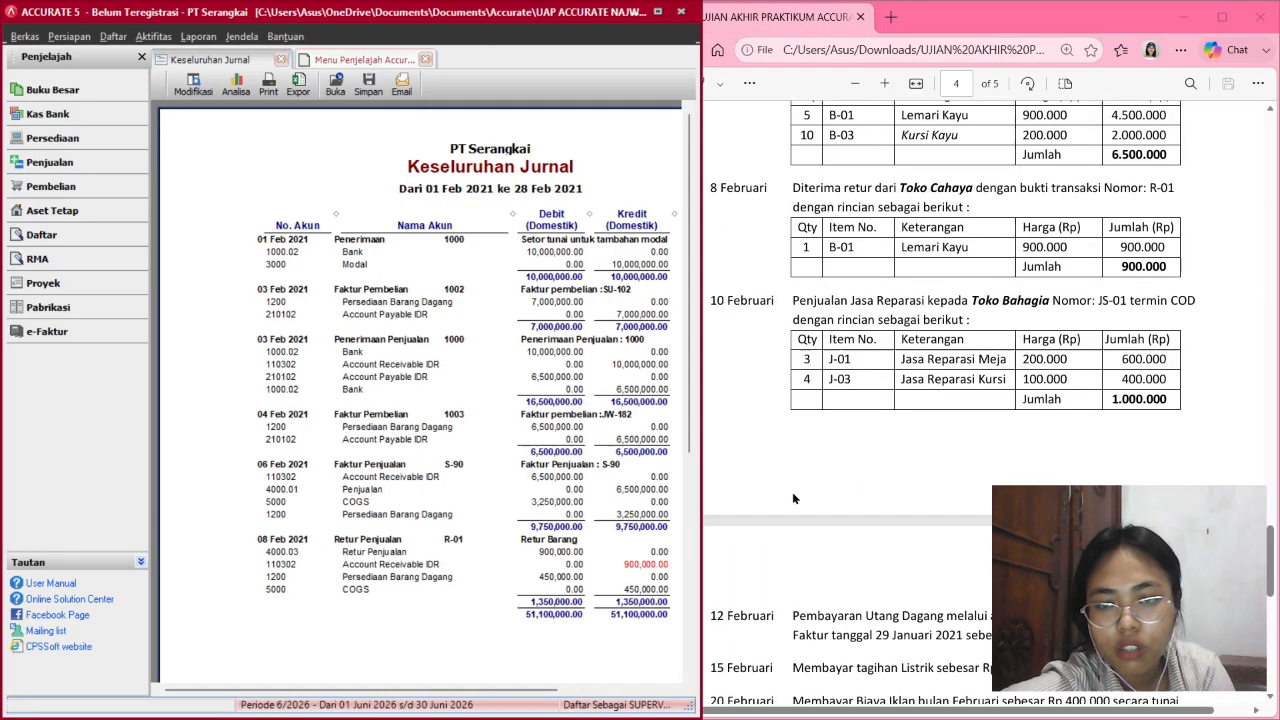
pyautogui.scroll(-3, 792, 496)
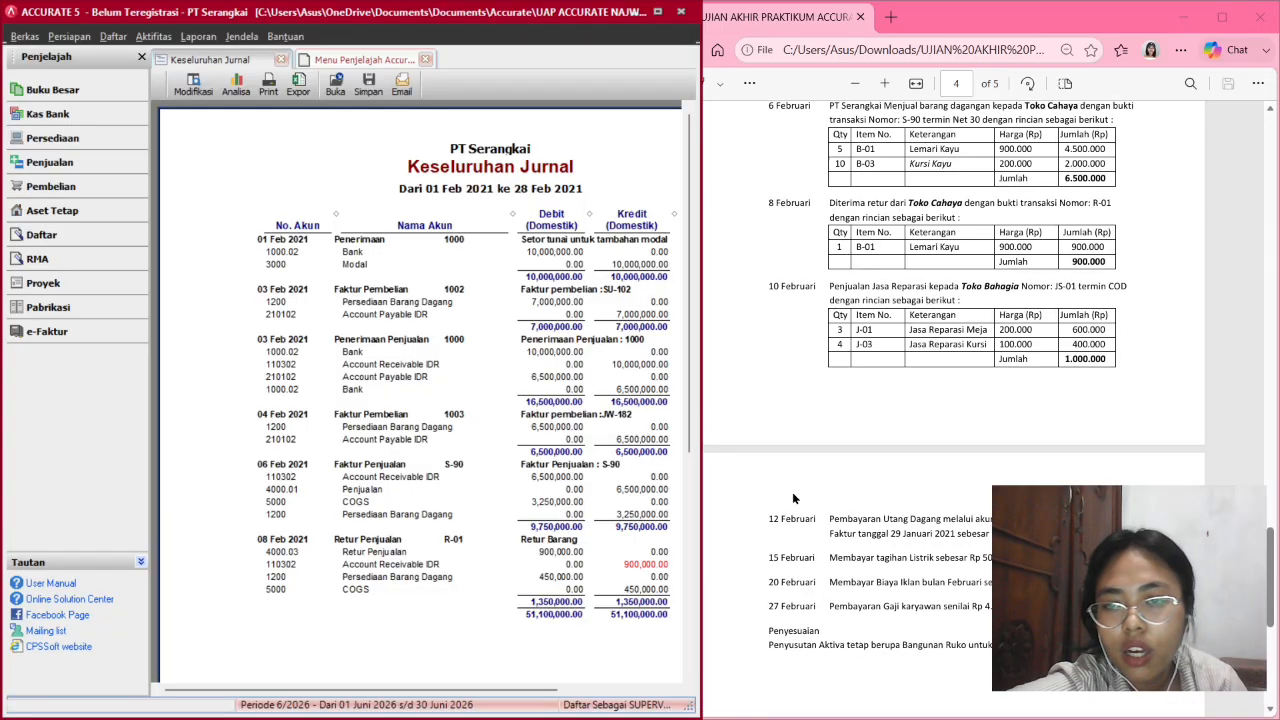
pyautogui.scroll(-1, 792, 496)
pyautogui.scroll(1, 792, 496)
pyautogui.click(792, 496)
pyautogui.rightClick(792, 492)
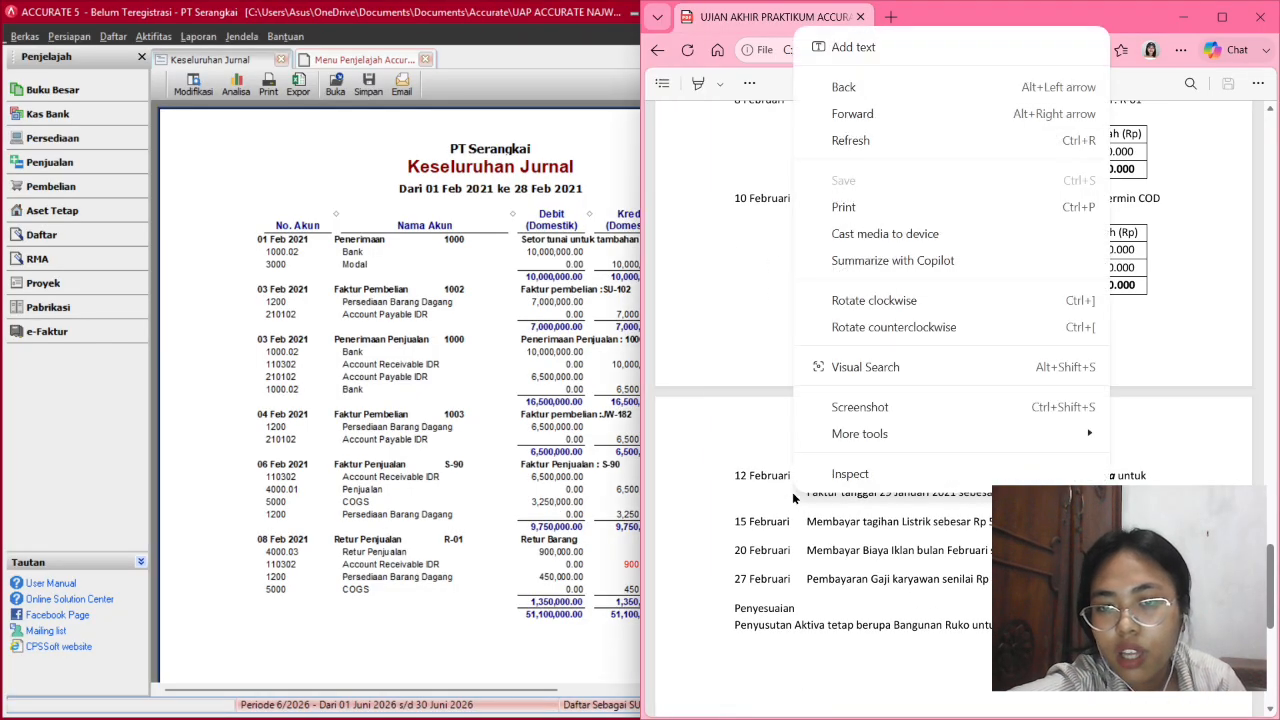
pyautogui.click(612, 442)
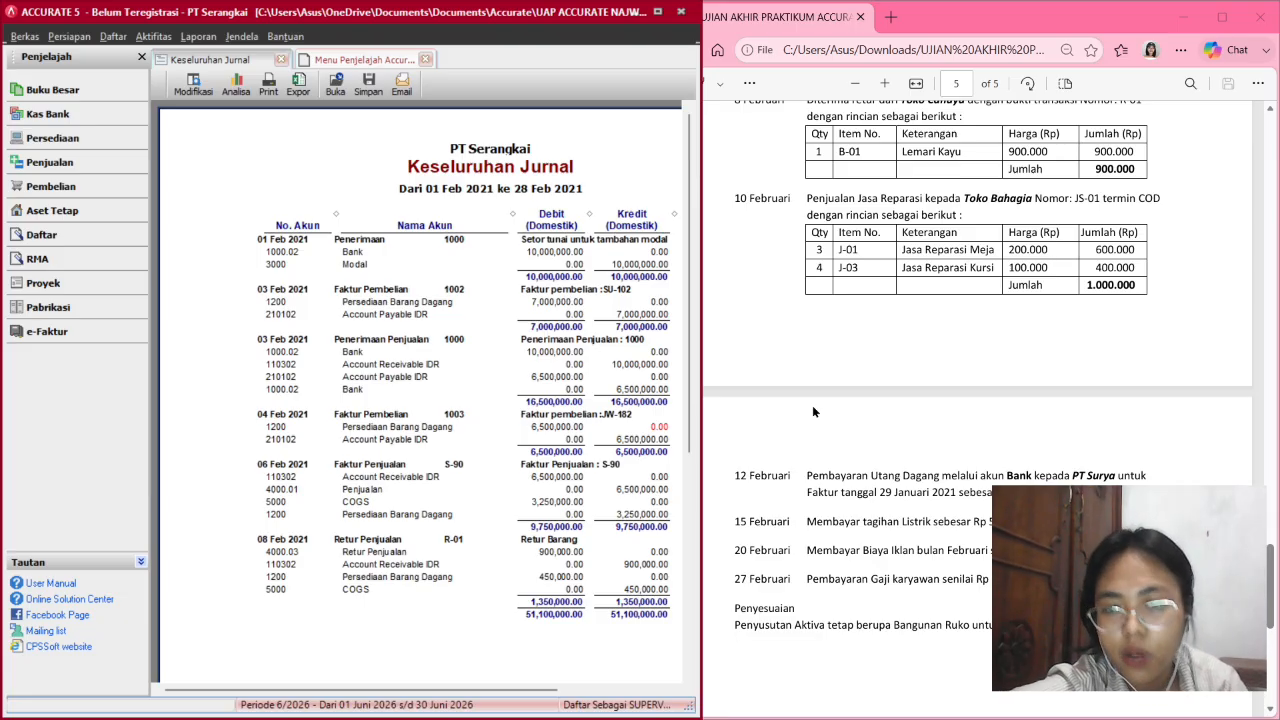
# Start a new sales invoice for customer Toko Bahagia.
pyautogui.click(75, 162)
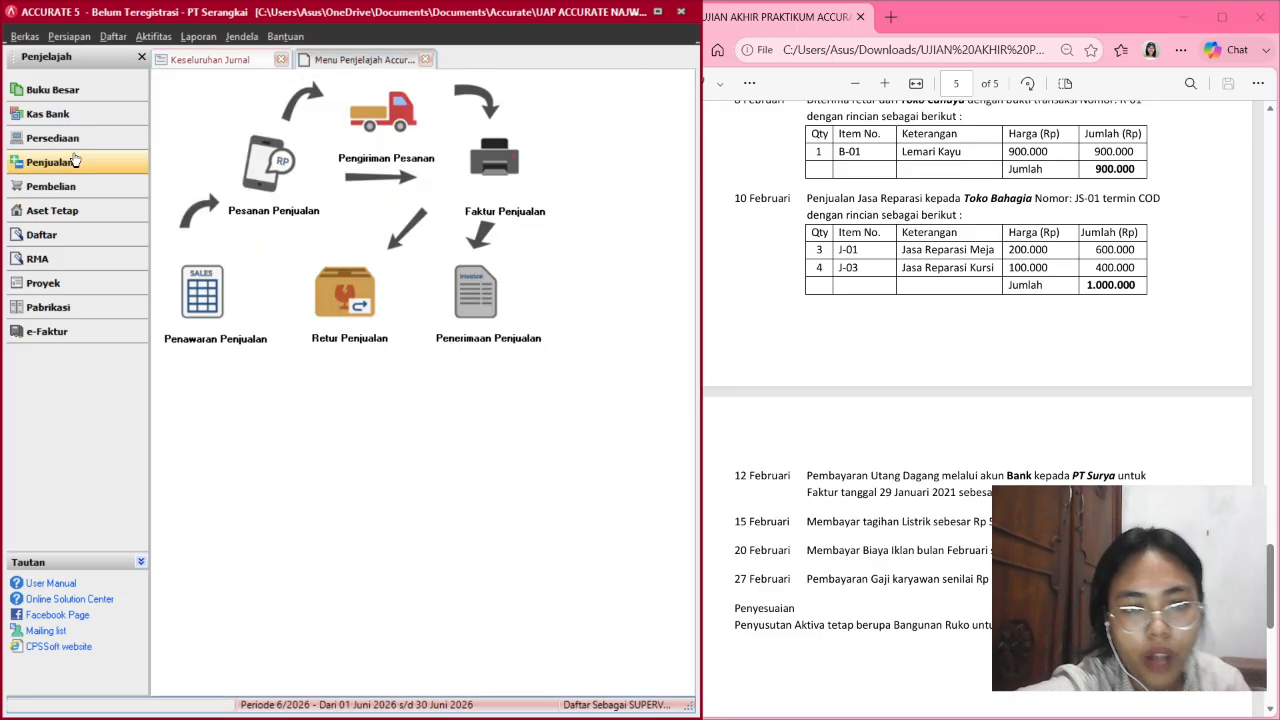
pyautogui.click(490, 179)
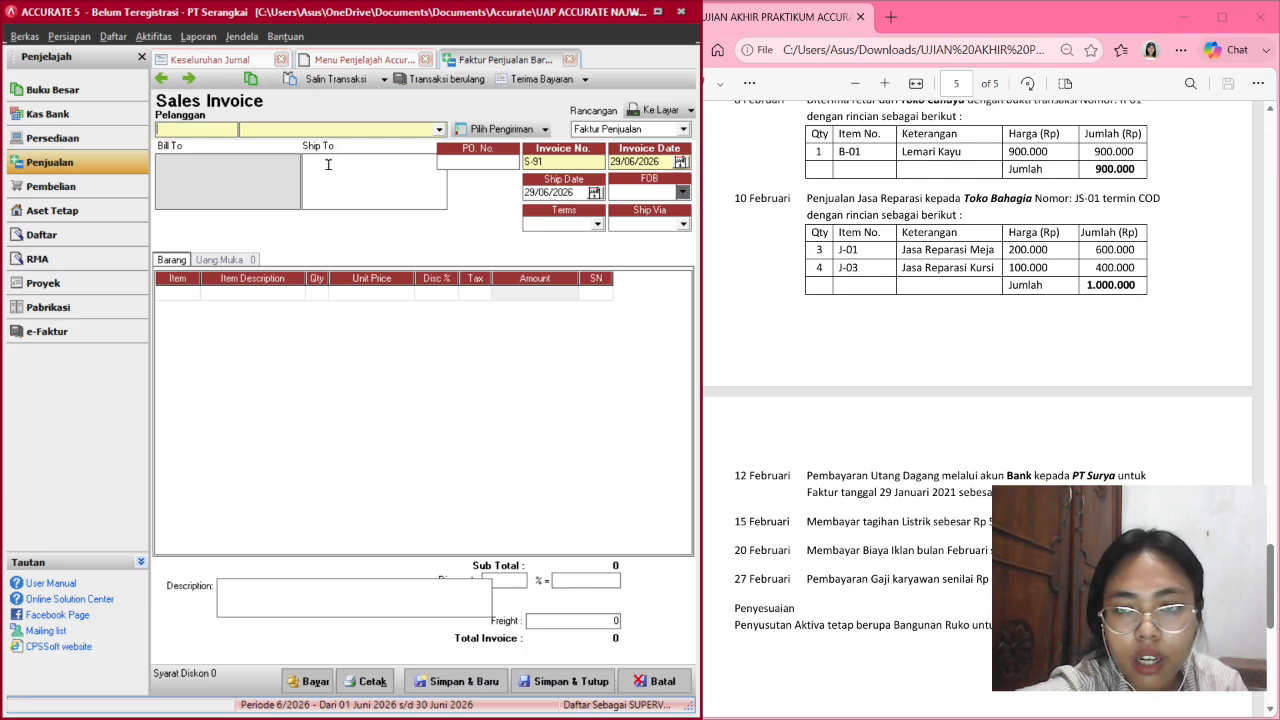
pyautogui.click(440, 131)
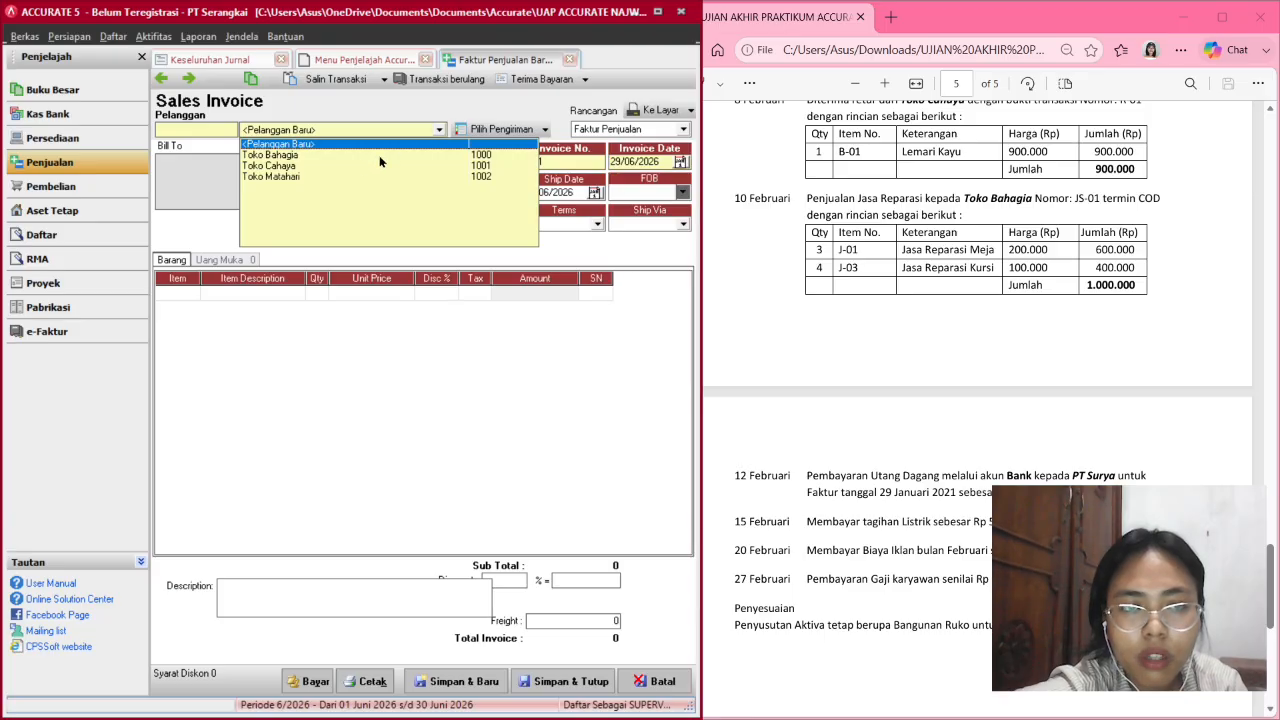
pyautogui.click(298, 155)
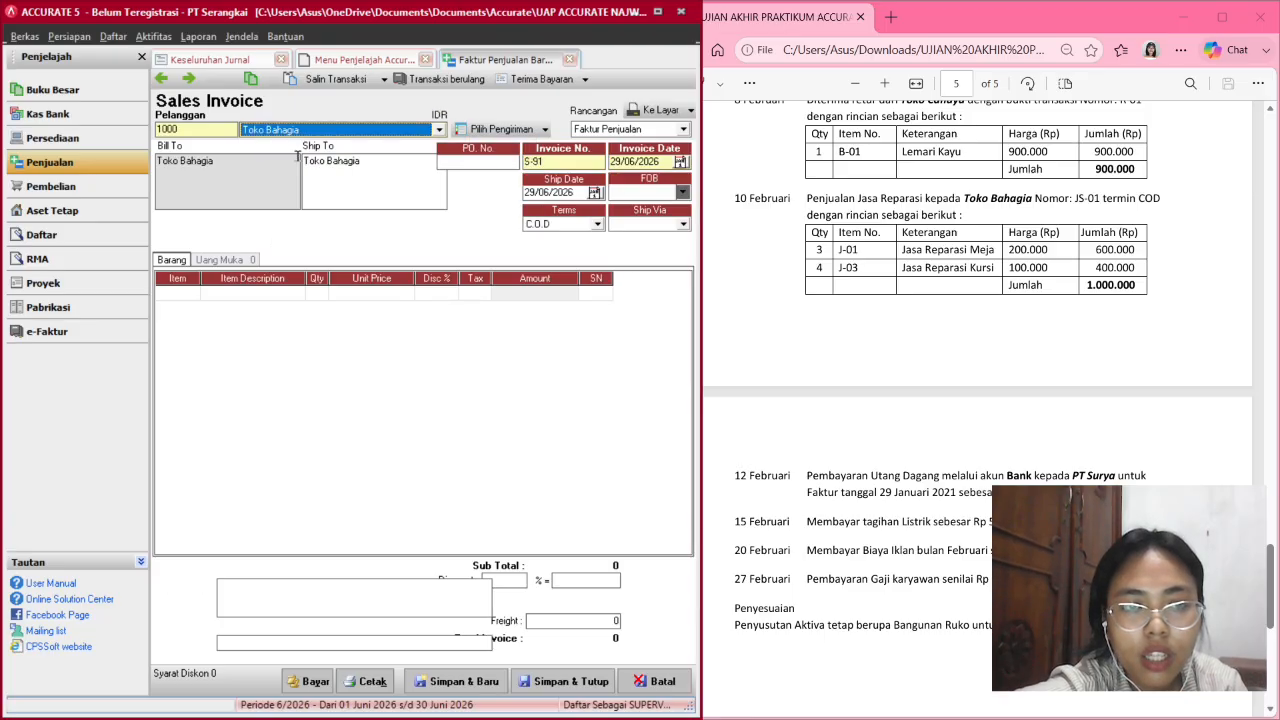
# Set invoice number JS-01 with invoice and ship dates 10/02/2021.
pyautogui.click(556, 160)
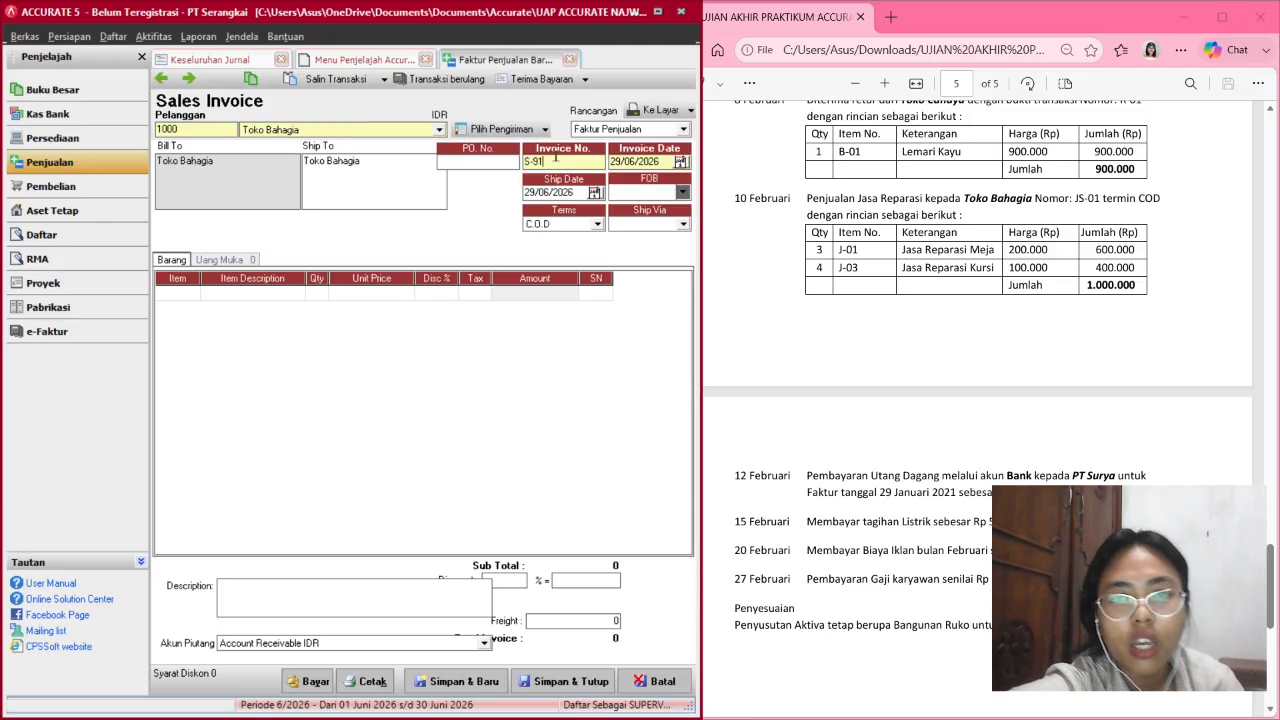
pyautogui.press('BackSpace')
pyautogui.press('BackSpace')
pyautogui.press('BackSpace')
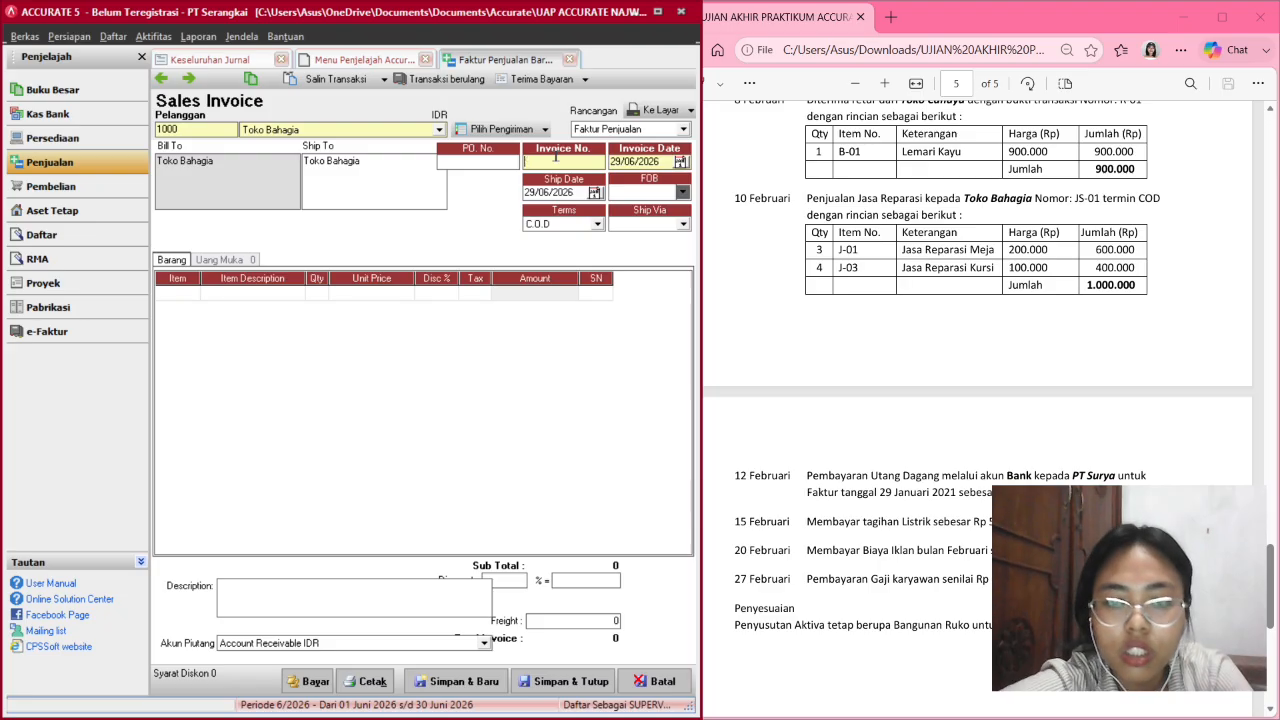
pyautogui.write('K')
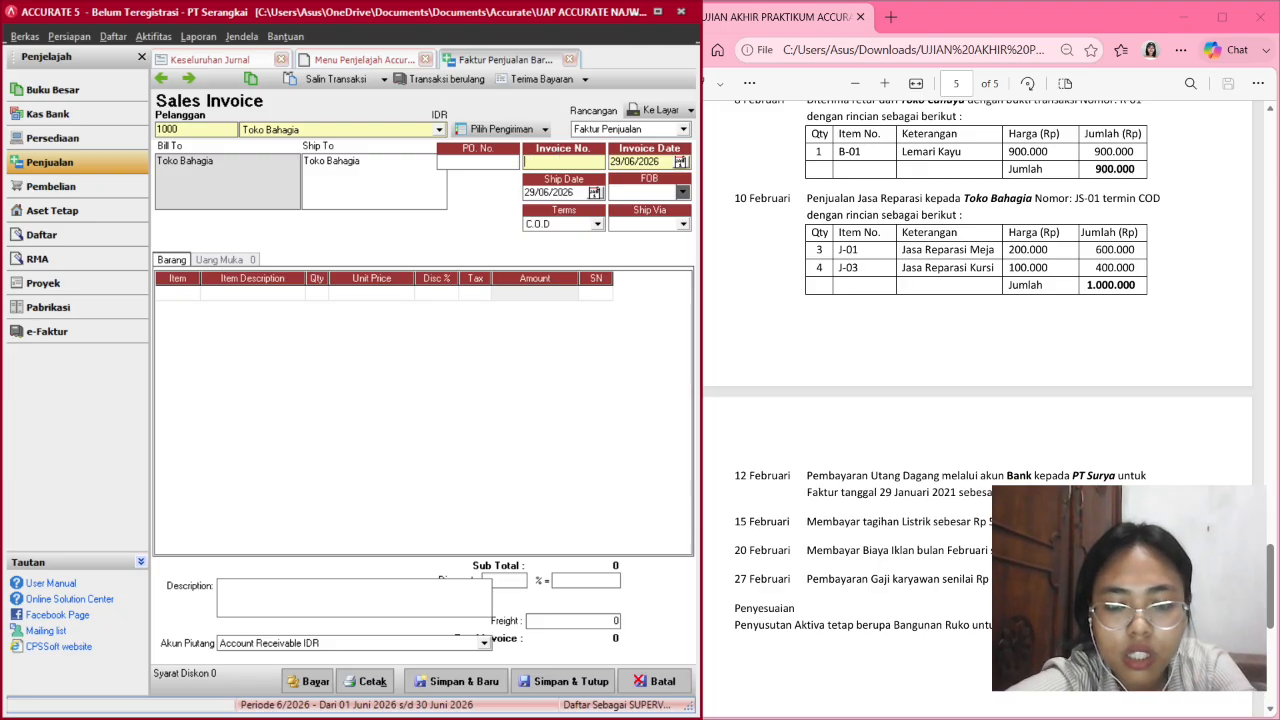
pyautogui.write('S')
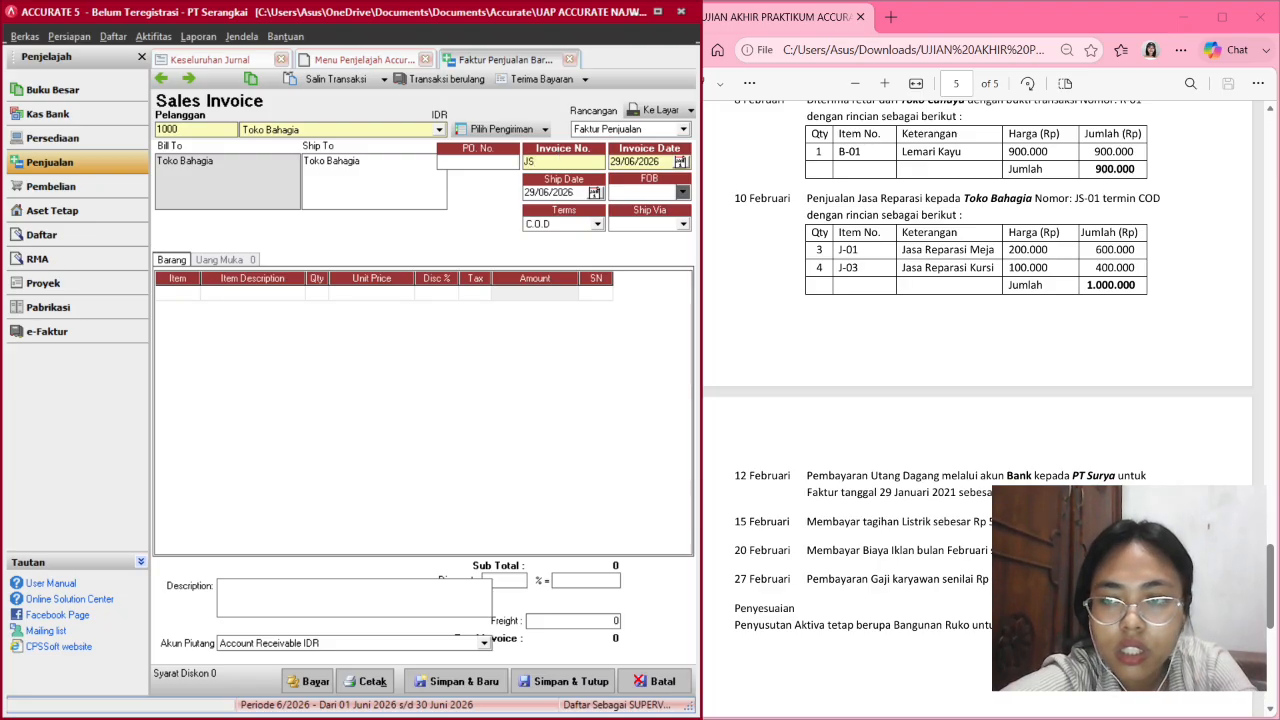
pyautogui.write('-01')
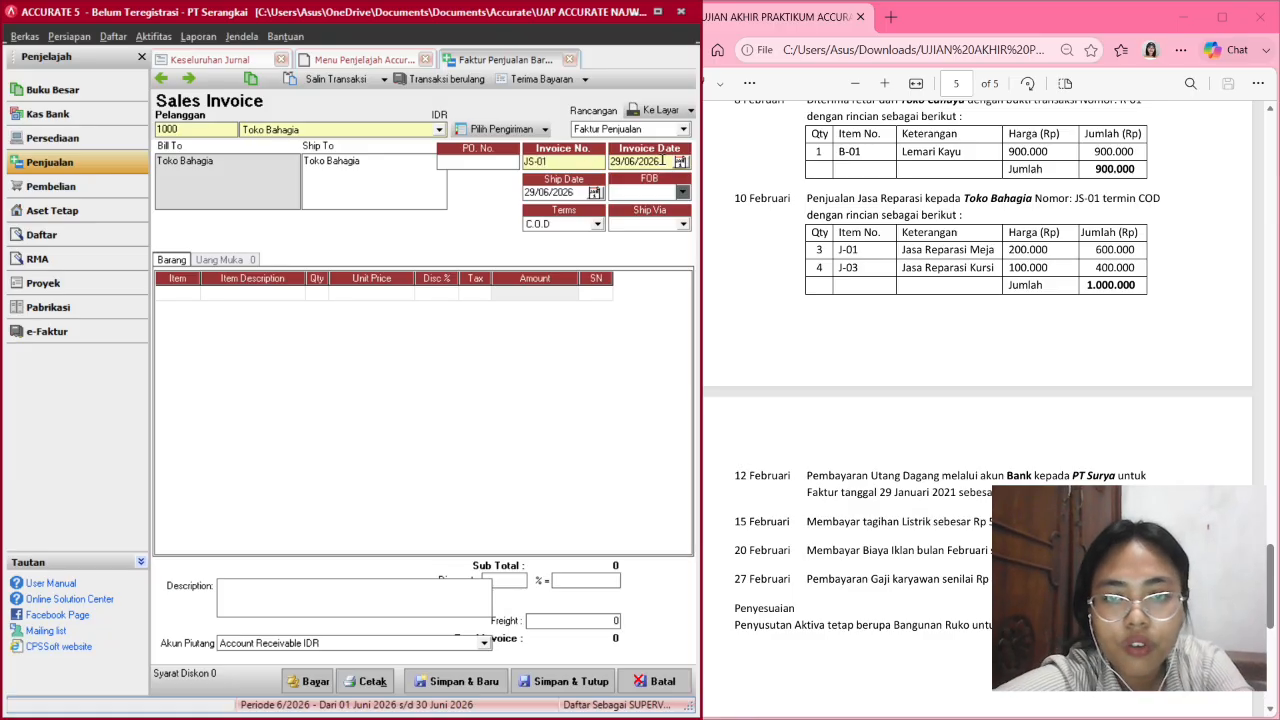
pyautogui.click(679, 163)
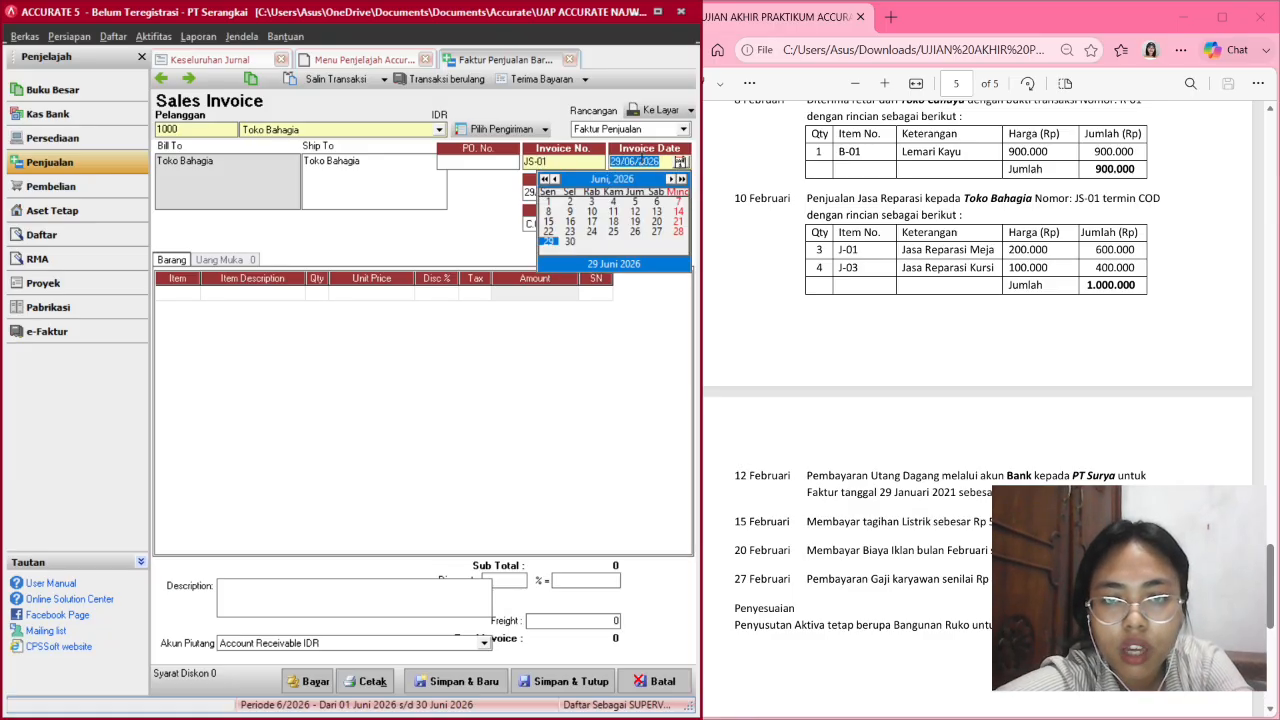
pyautogui.click(614, 161)
pyautogui.press('BackSpace')
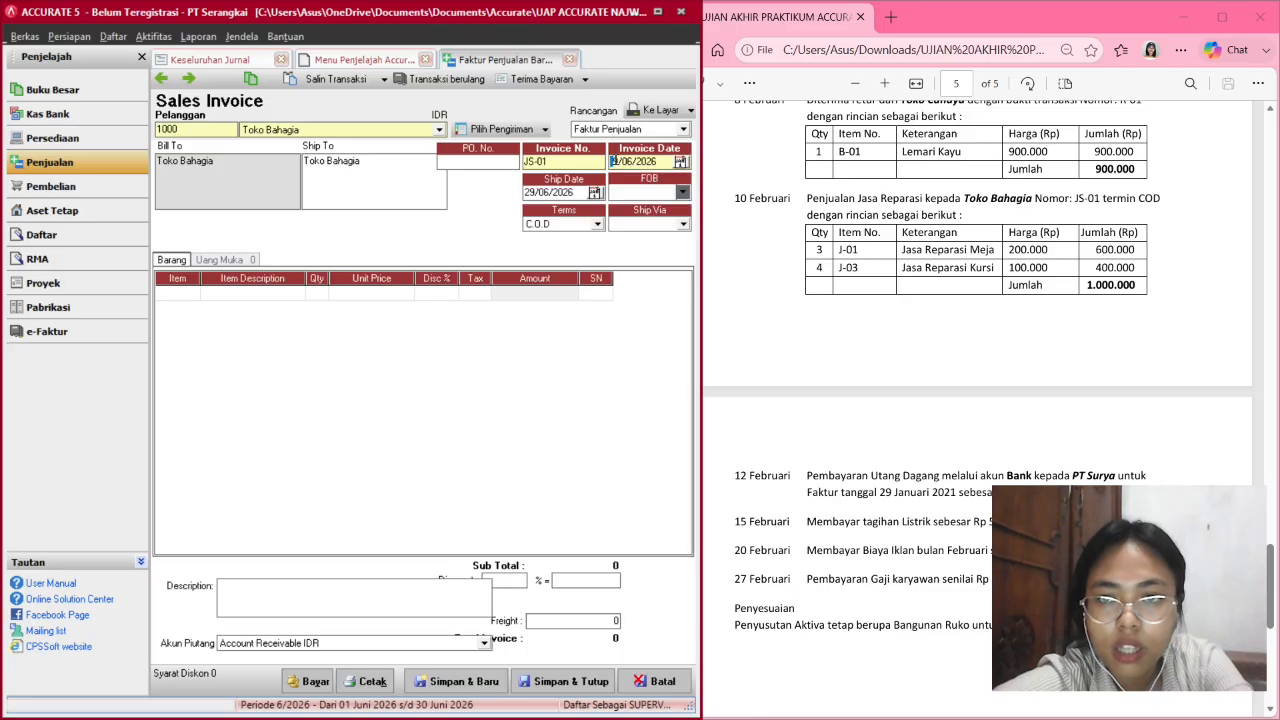
pyautogui.write('10/')
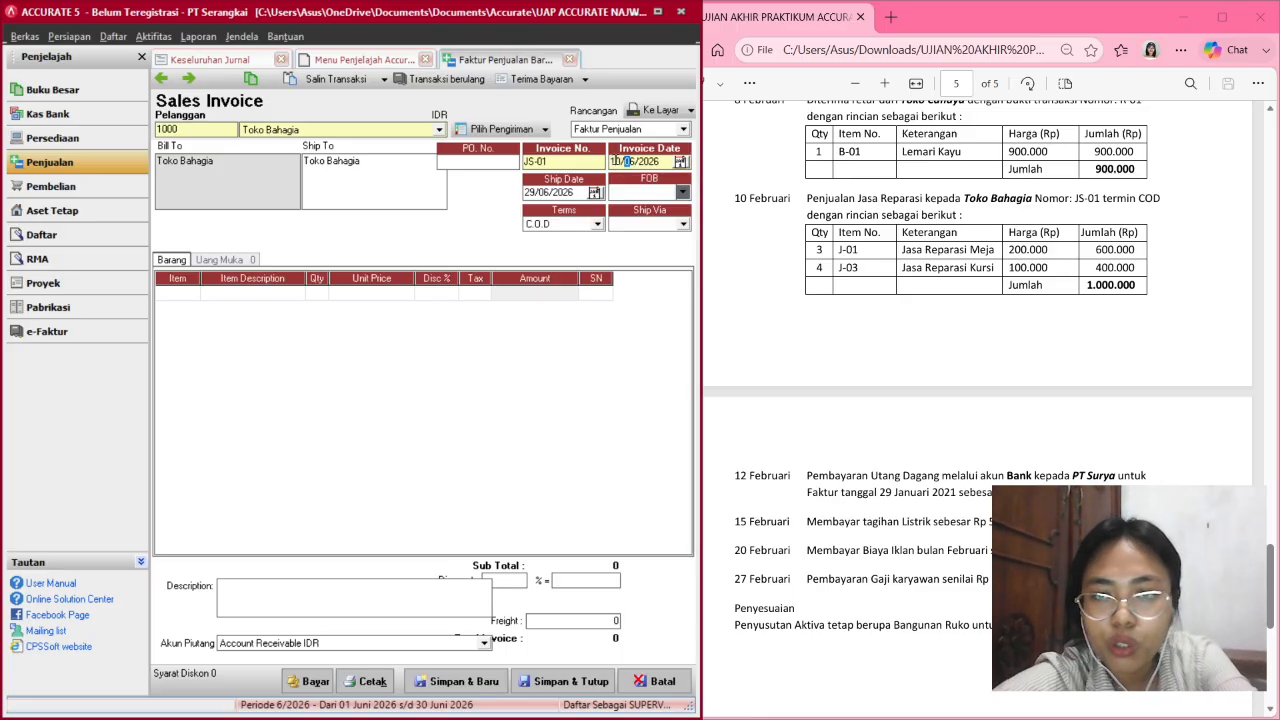
pyautogui.write('02')
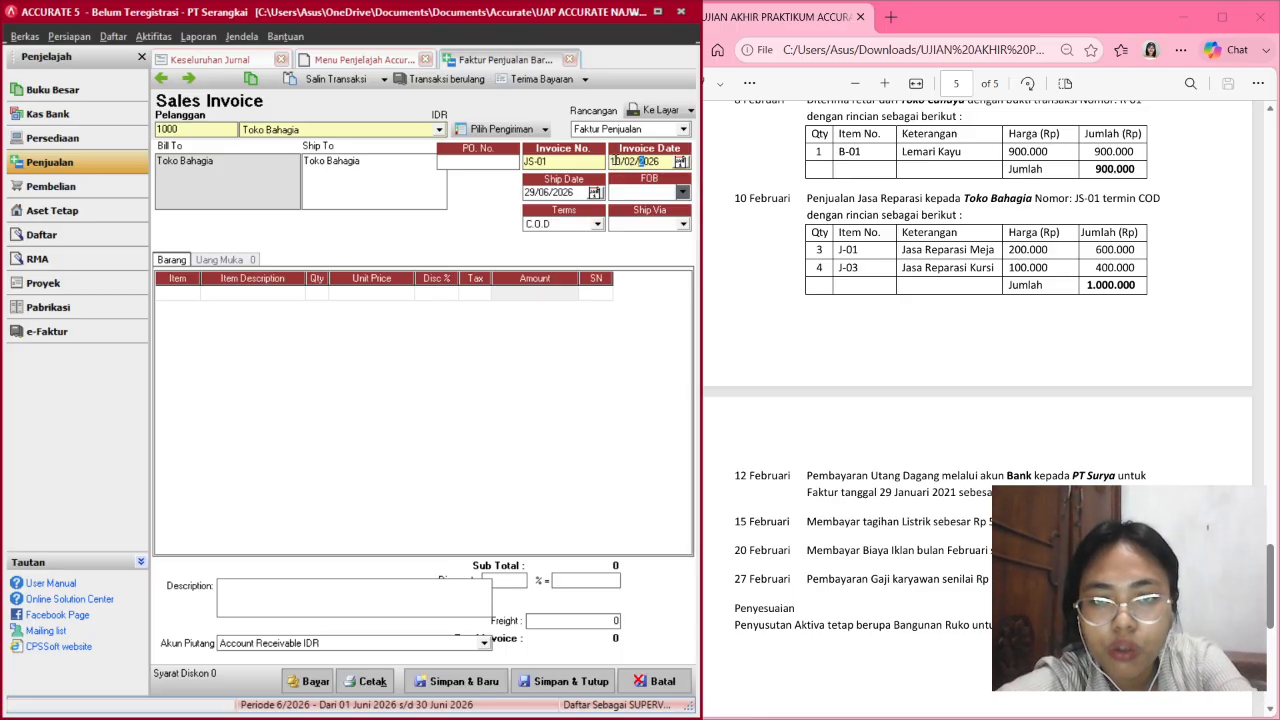
pyautogui.click(527, 193)
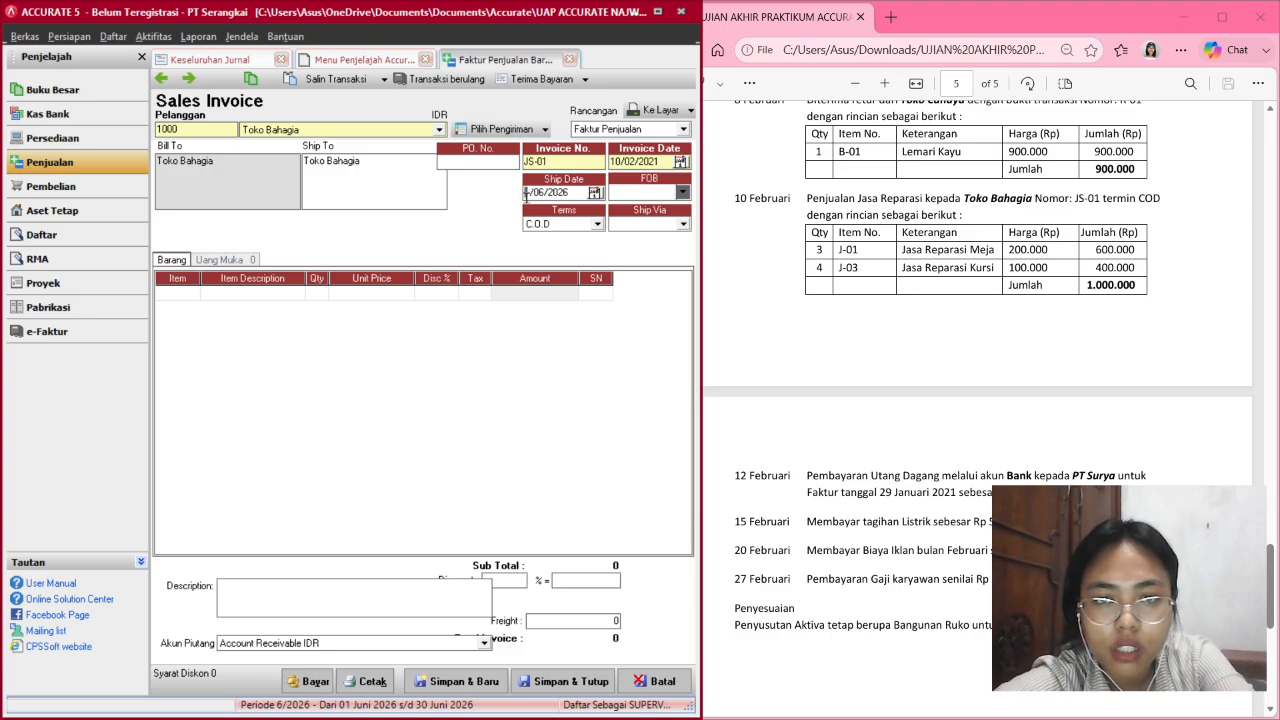
pyautogui.write('10/02/2021')
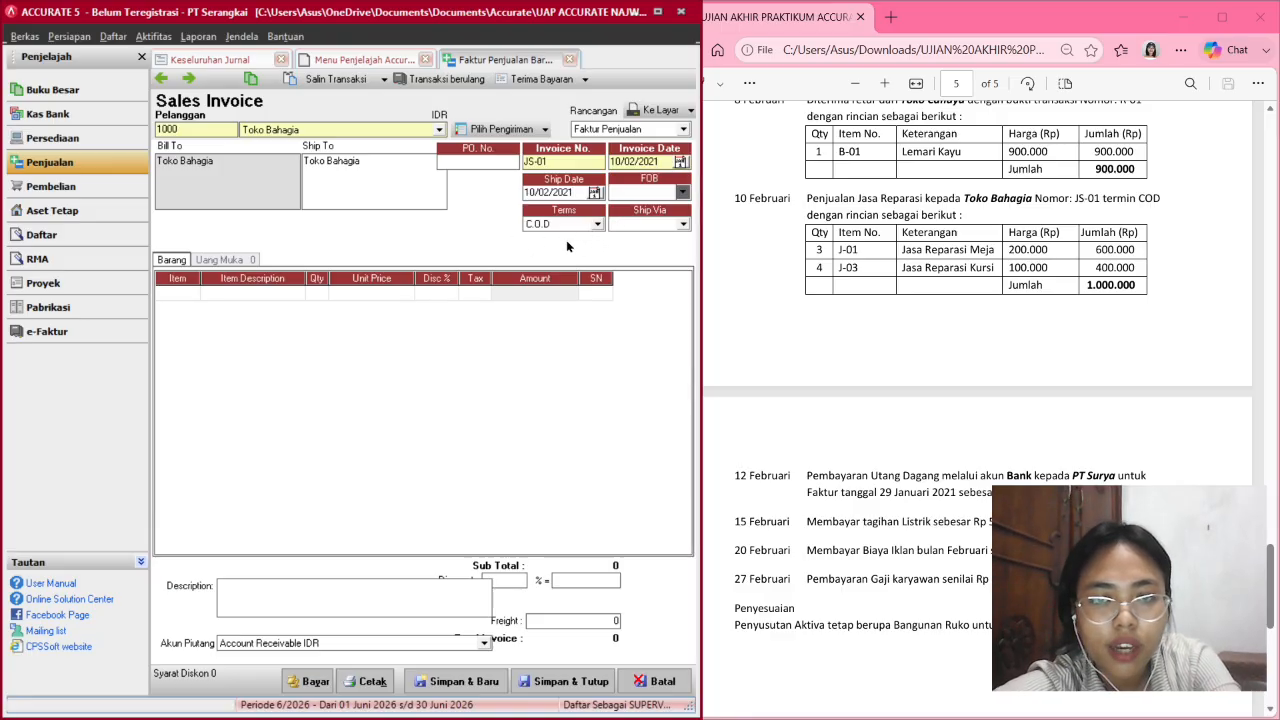
# Add J-01 Jasa Reparasi Meja with quantity 3 as the first line.
pyautogui.click(174, 297)
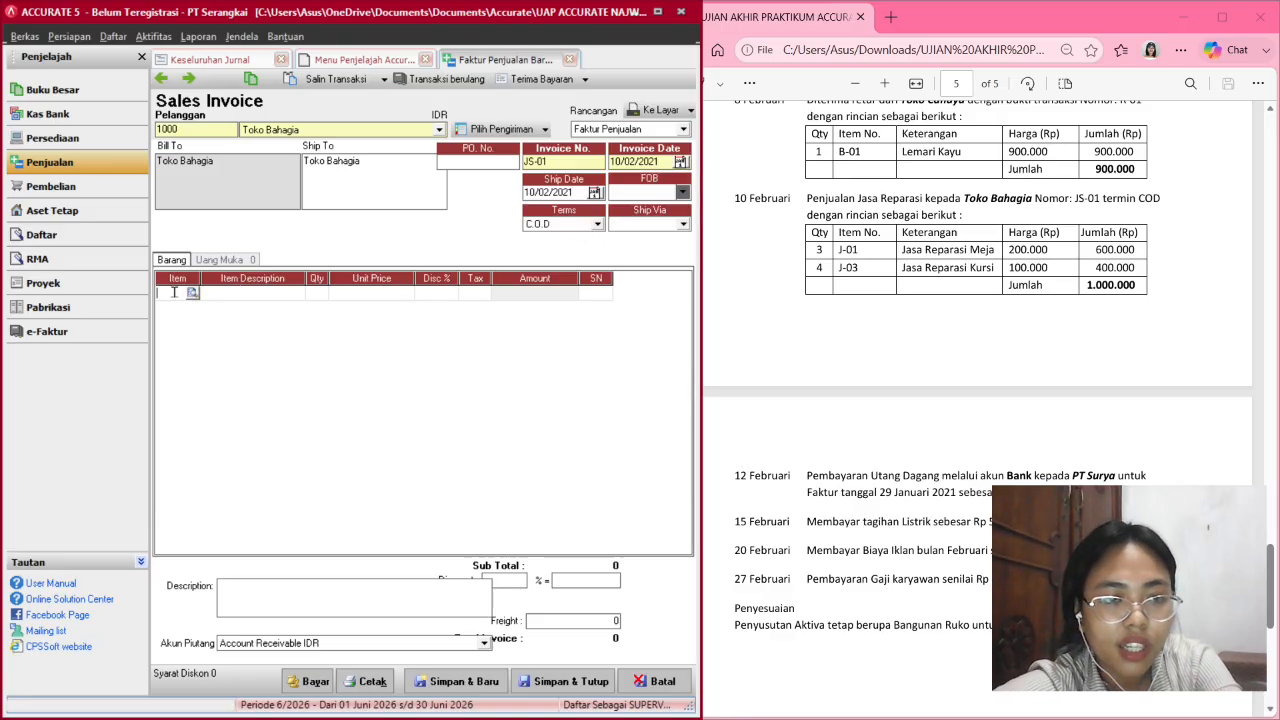
pyautogui.click(192, 292)
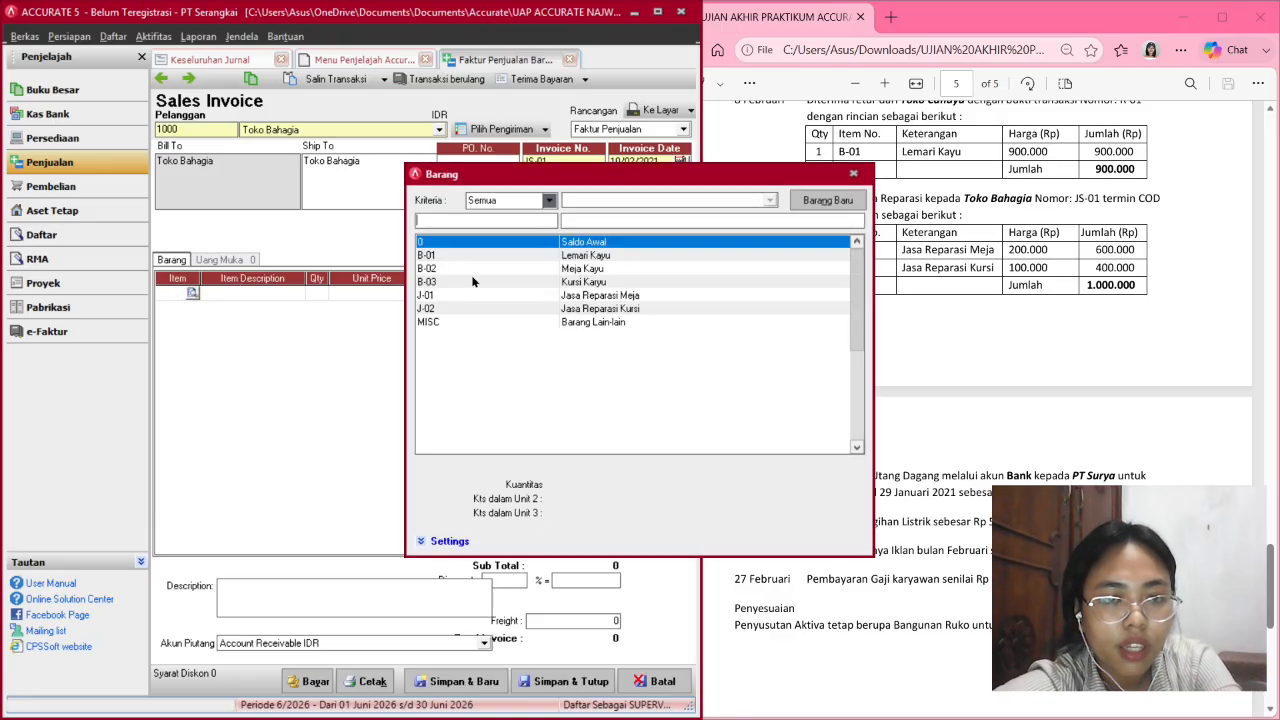
pyautogui.doubleClick(584, 296)
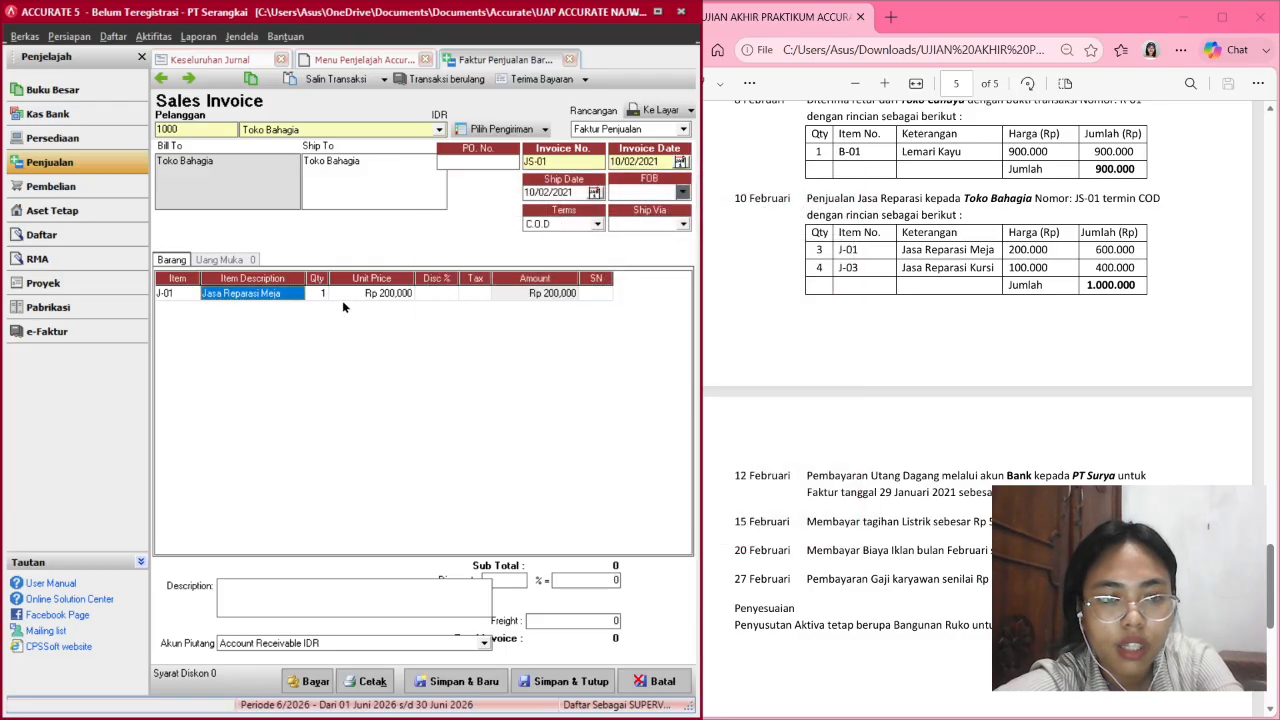
pyautogui.click(322, 293)
pyautogui.click(322, 293)
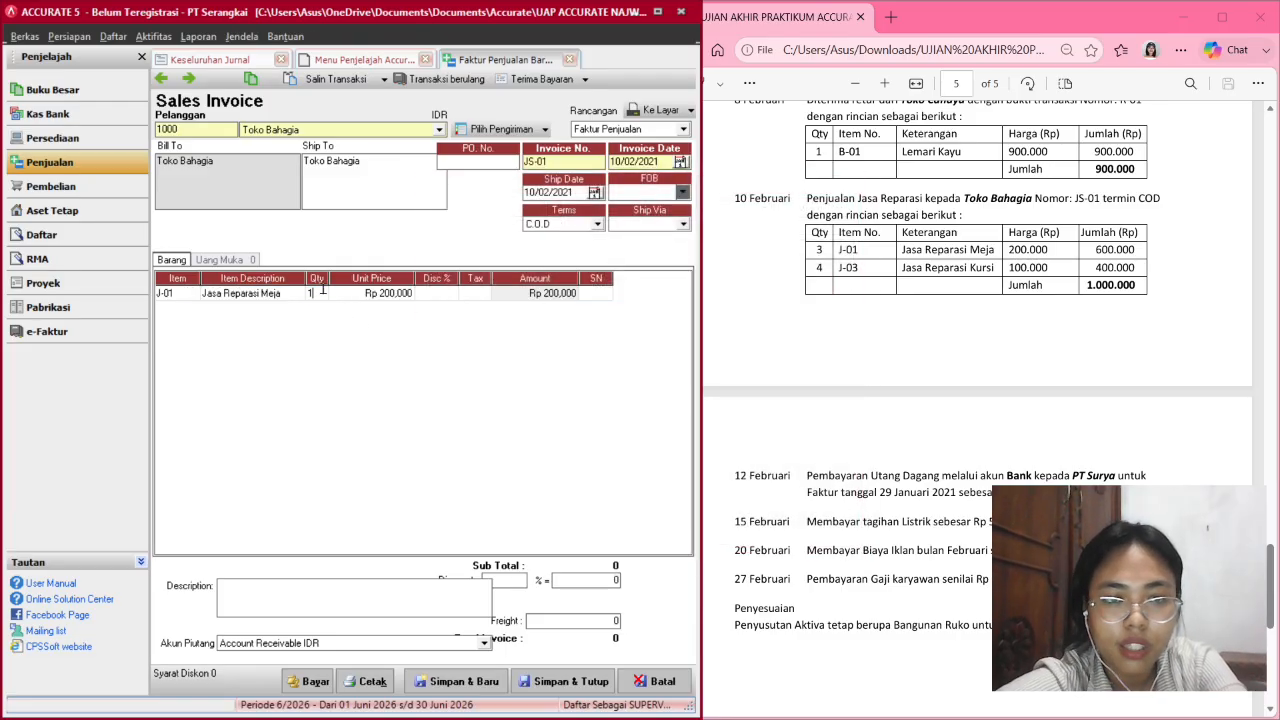
pyautogui.write('3')
pyautogui.press('Tab')
pyautogui.press('Tab')
pyautogui.press('Tab')
pyautogui.press('Tab')
pyautogui.press('Tab')
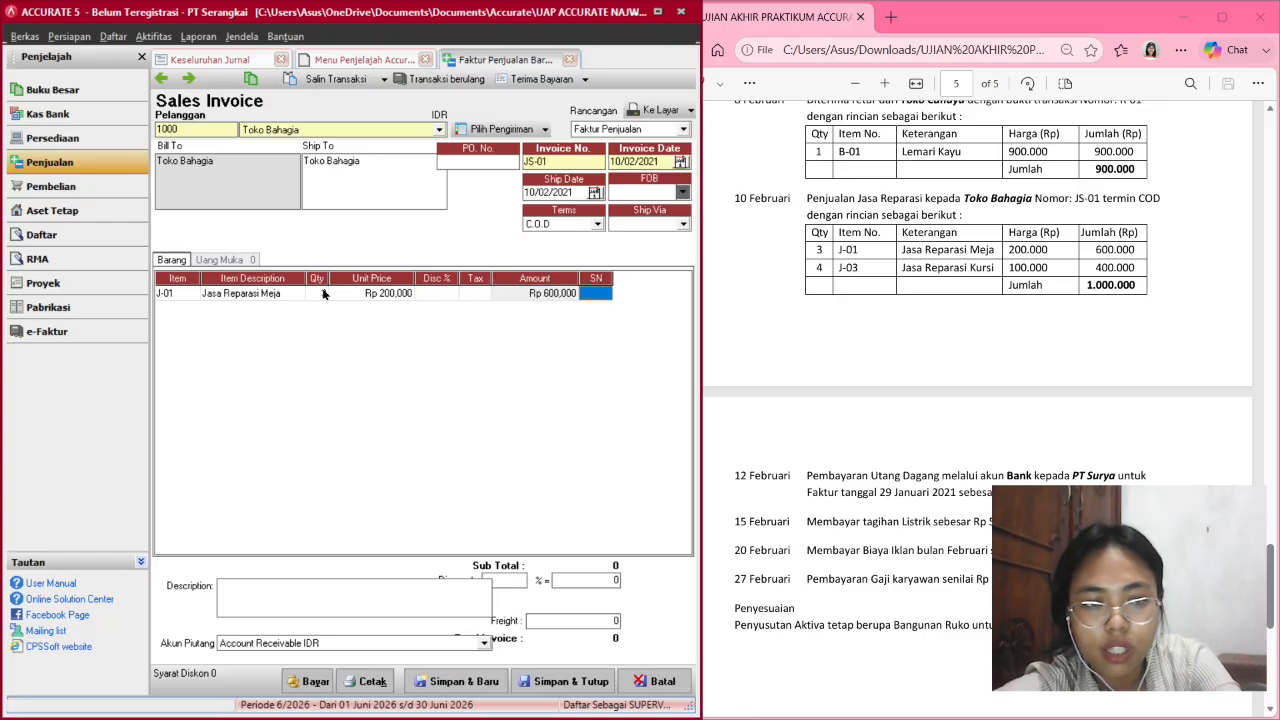
pyautogui.press('Tab')
# Add J-02 Jasa Reparasi Kursi with quantity 4 as the second line, totalling 1,000,000.
pyautogui.click(170, 298)
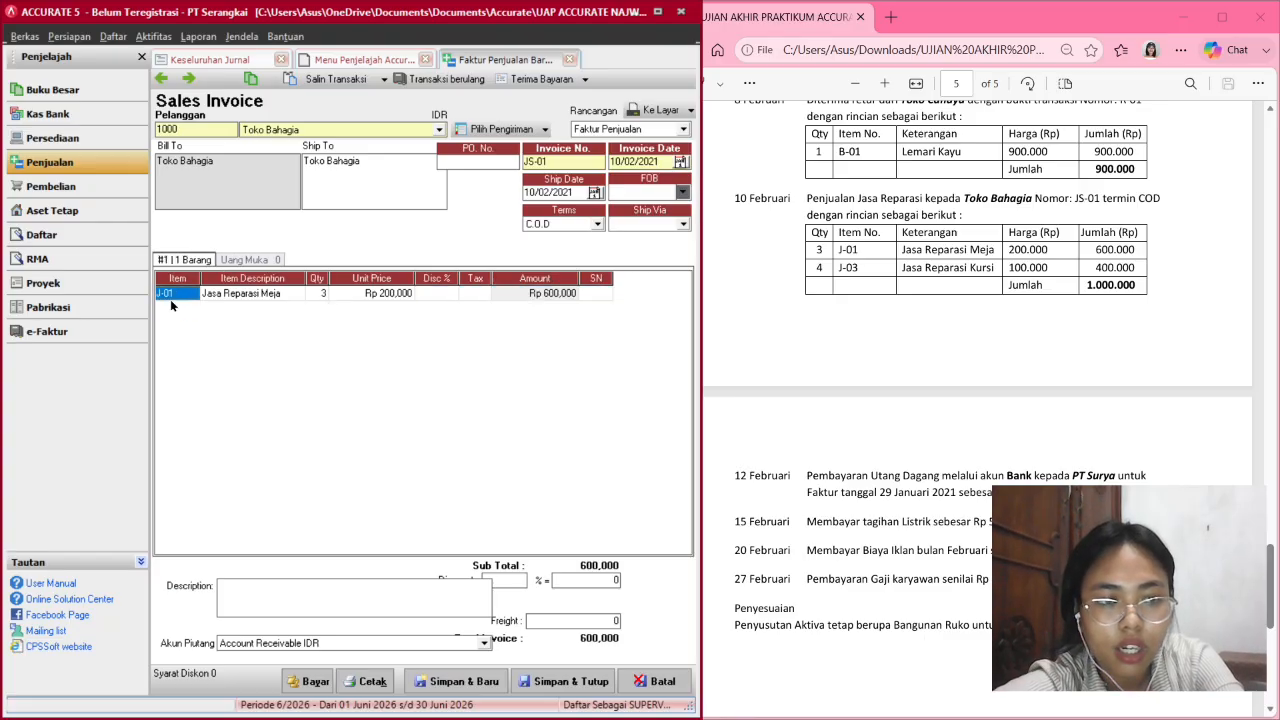
pyautogui.press('Tab')
pyautogui.press('Tab')
pyautogui.press('Tab')
pyautogui.press('Tab')
pyautogui.press('Tab')
pyautogui.press('Tab')
pyautogui.press('Tab')
pyautogui.press('Tab')
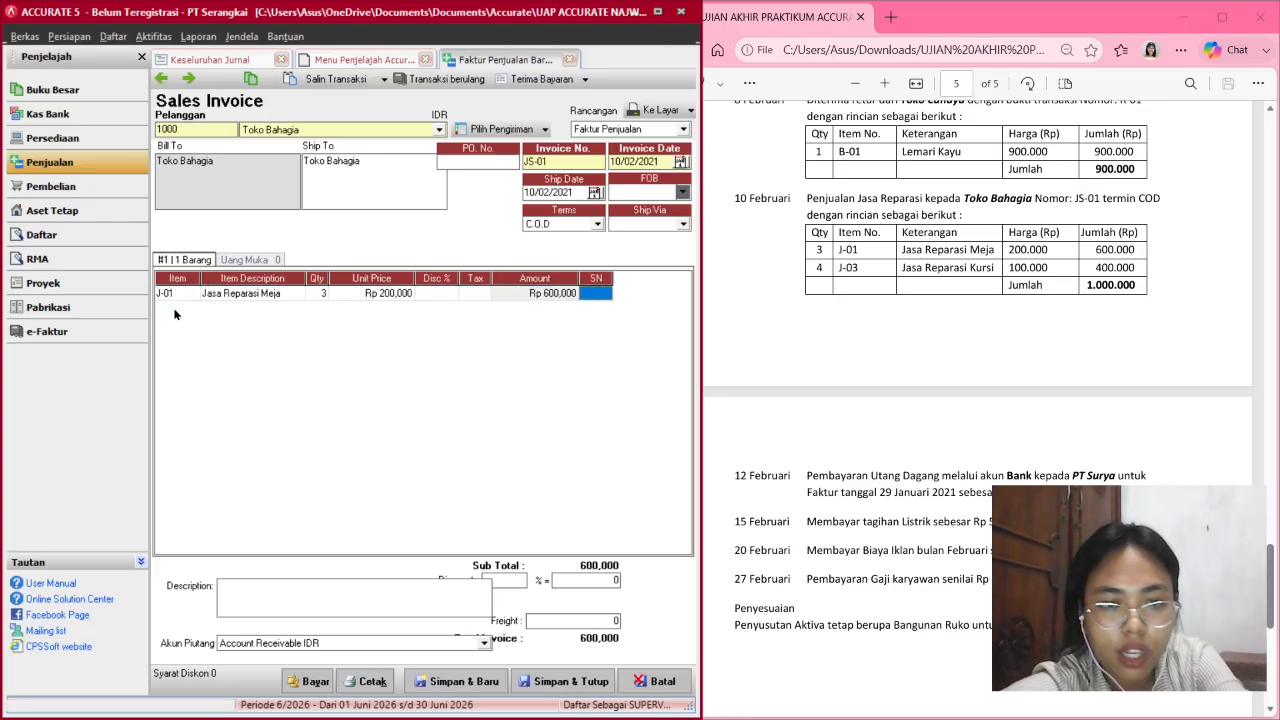
pyautogui.doubleClick(175, 313)
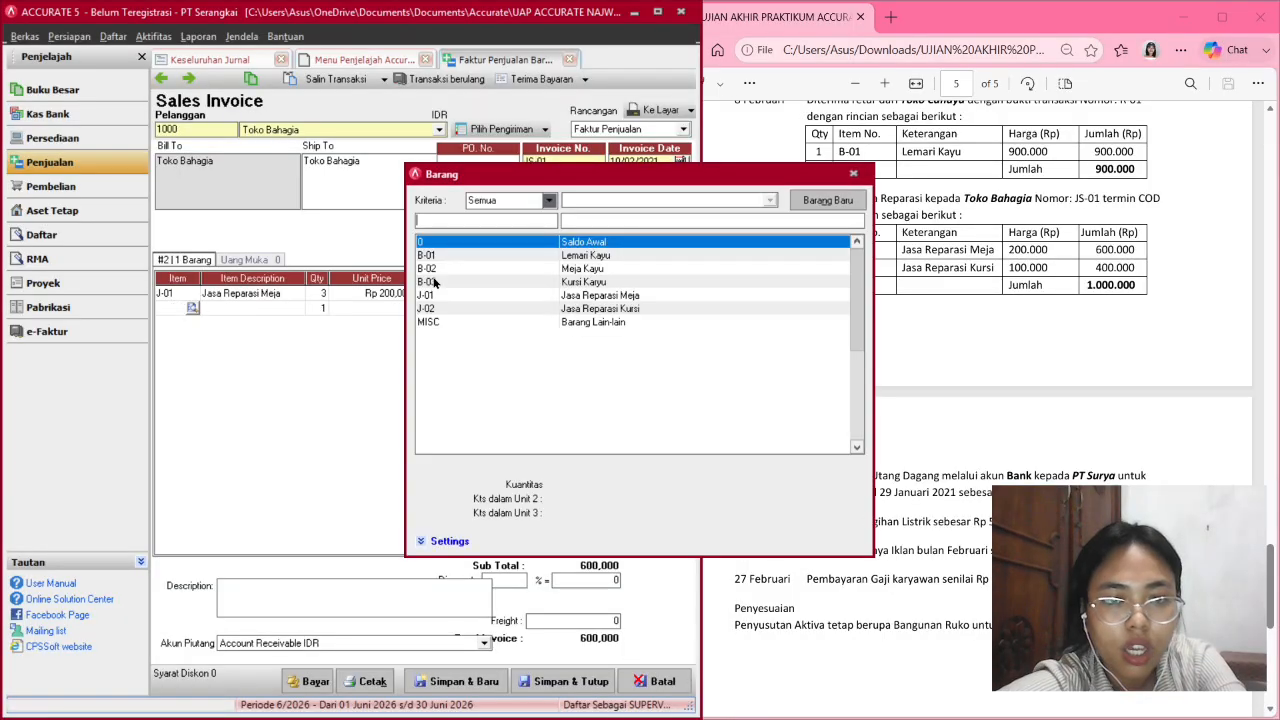
pyautogui.doubleClick(596, 310)
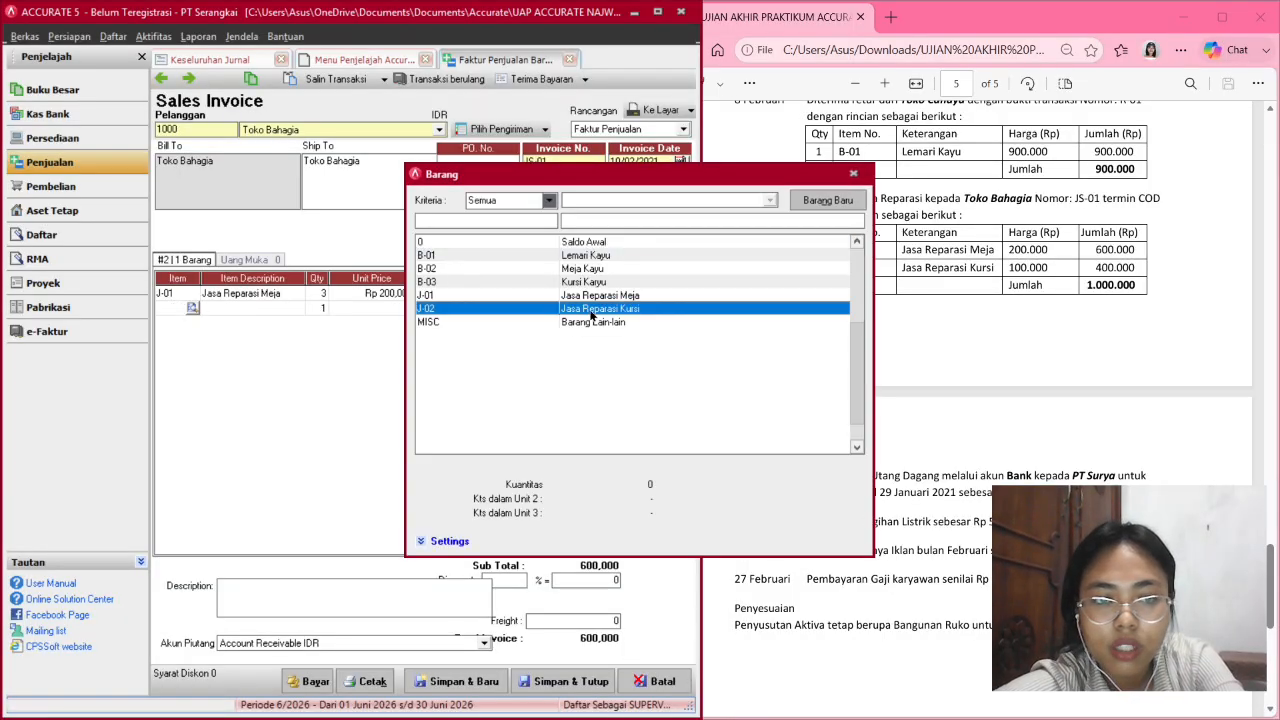
pyautogui.click(279, 310)
pyautogui.click(319, 308)
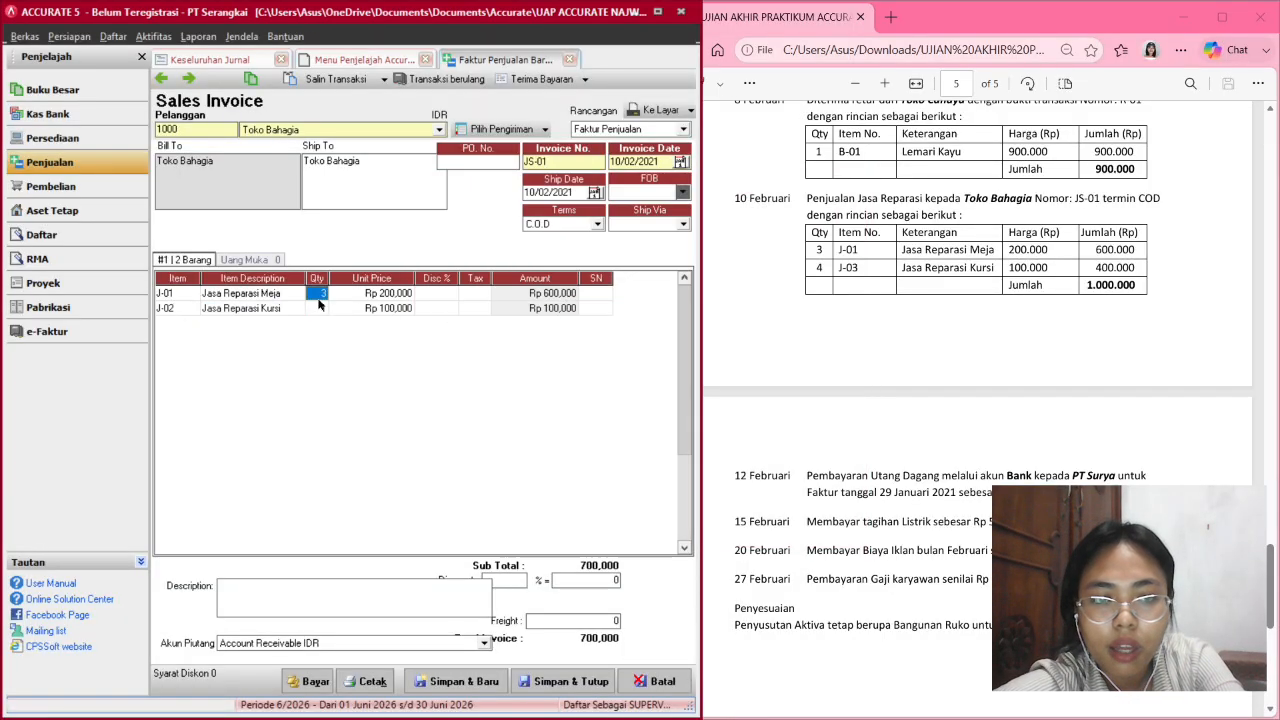
pyautogui.write('4')
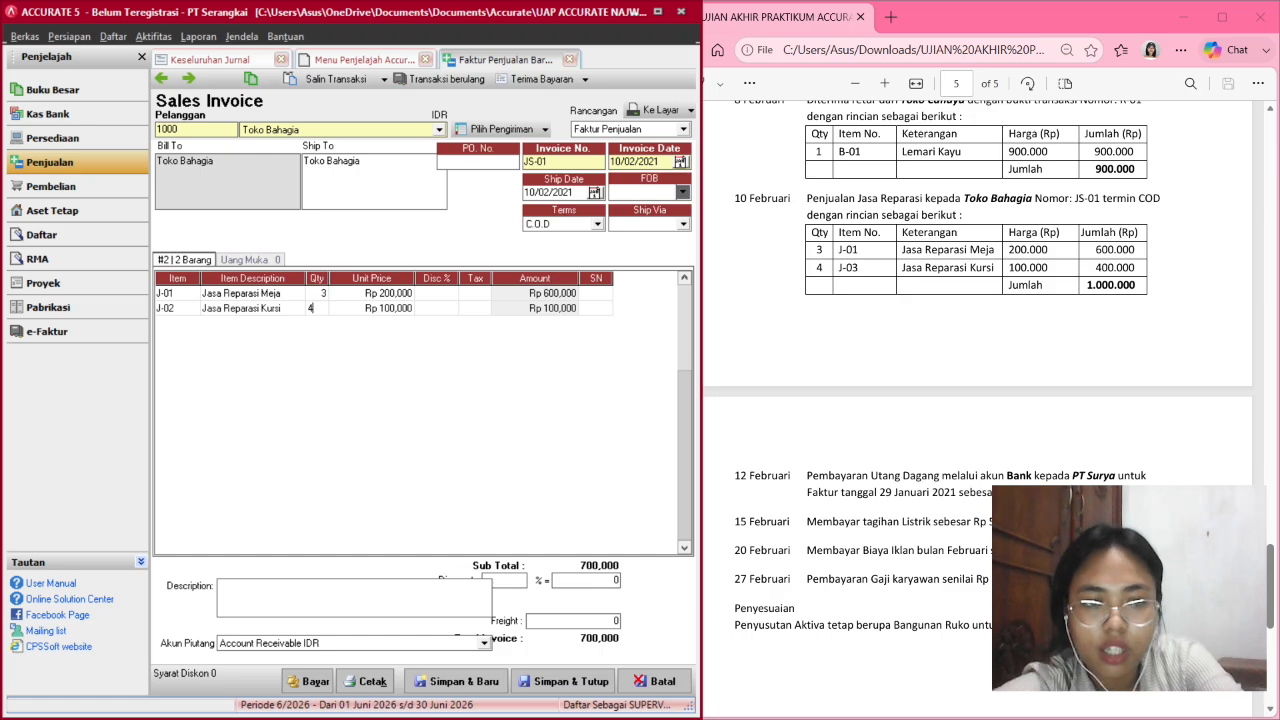
pyautogui.press('Tab')
pyautogui.press('Tab')
pyautogui.press('Tab')
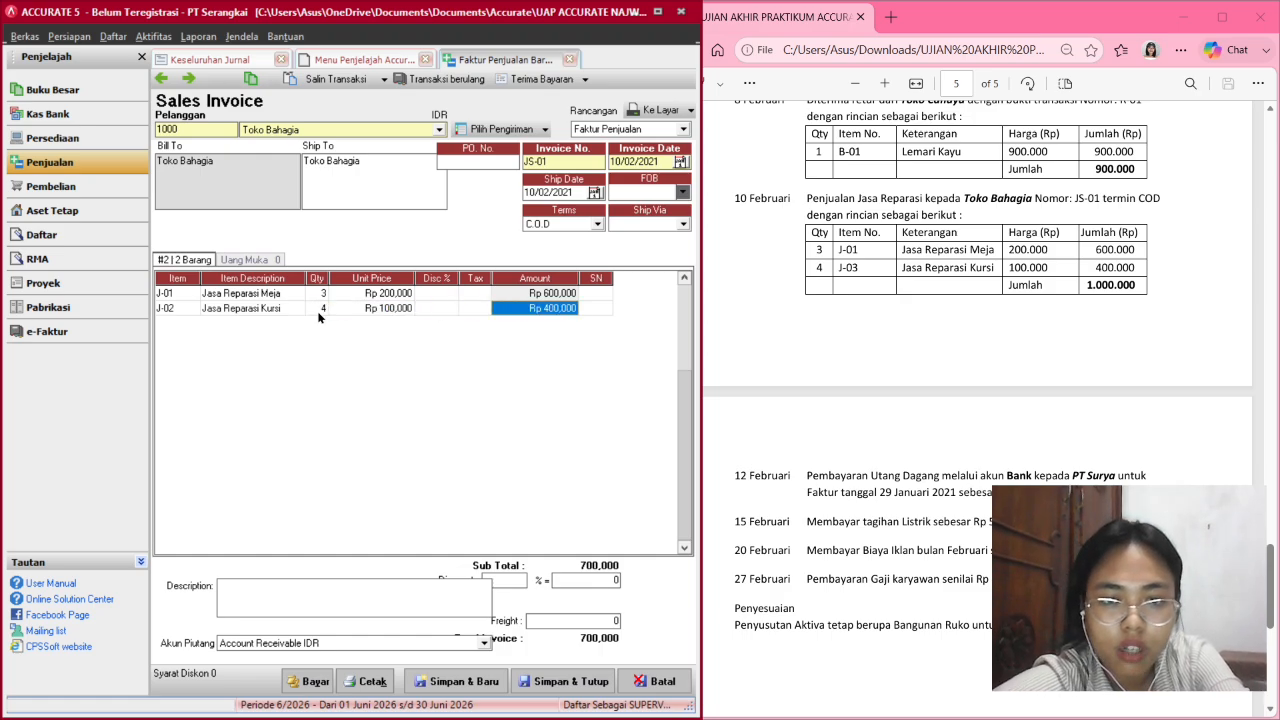
pyautogui.press('Tab')
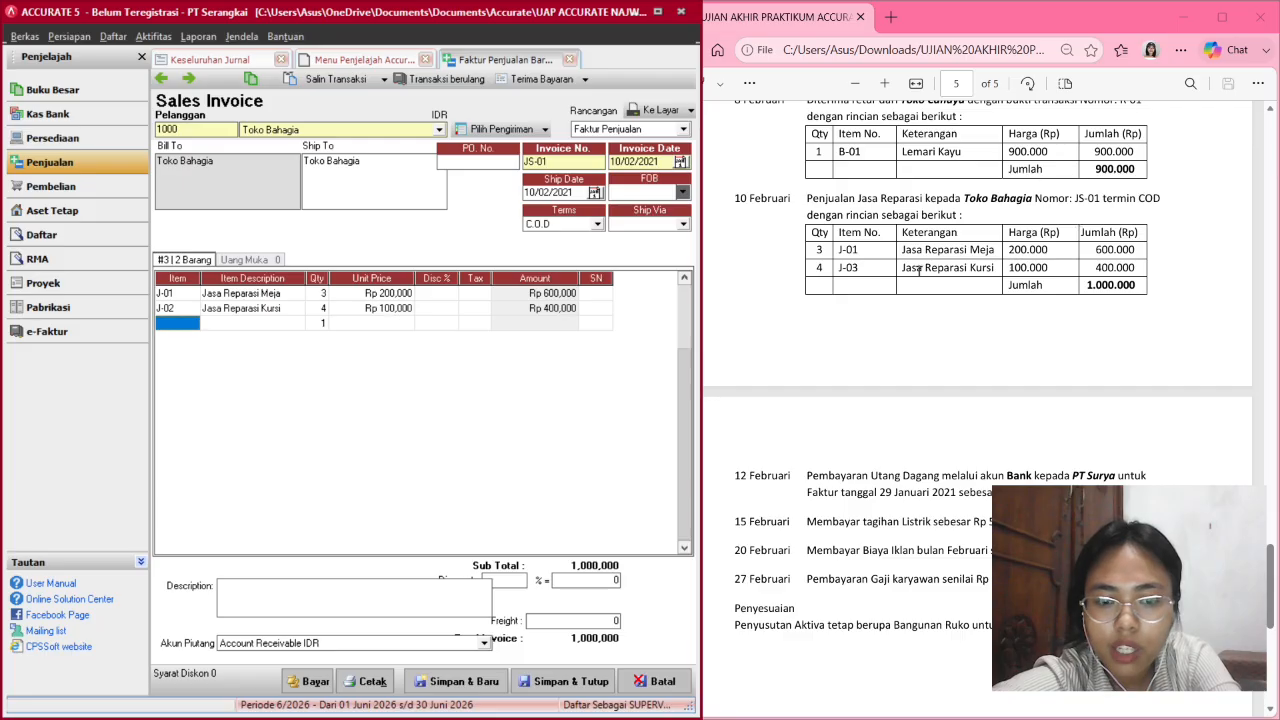
# Begin the JS-01 customer receipt with payment and cheque dates 10/02/2021.
pyautogui.click(287, 681)
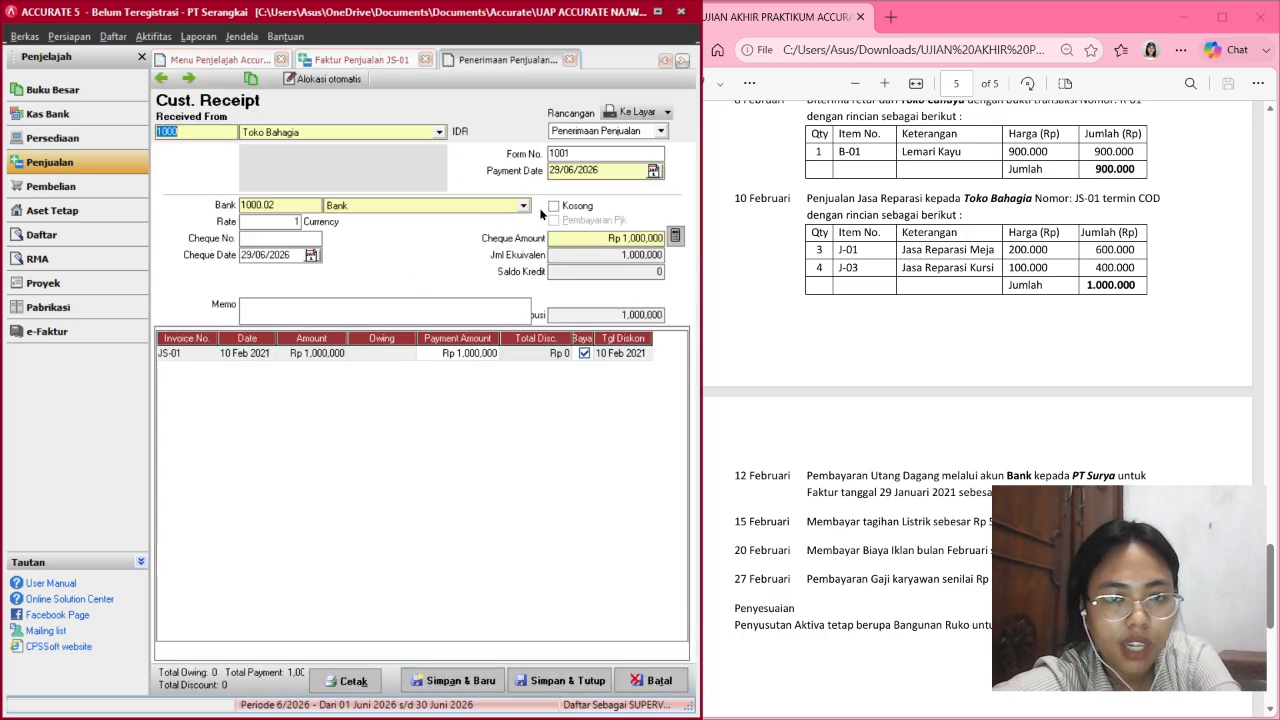
pyautogui.click(557, 170)
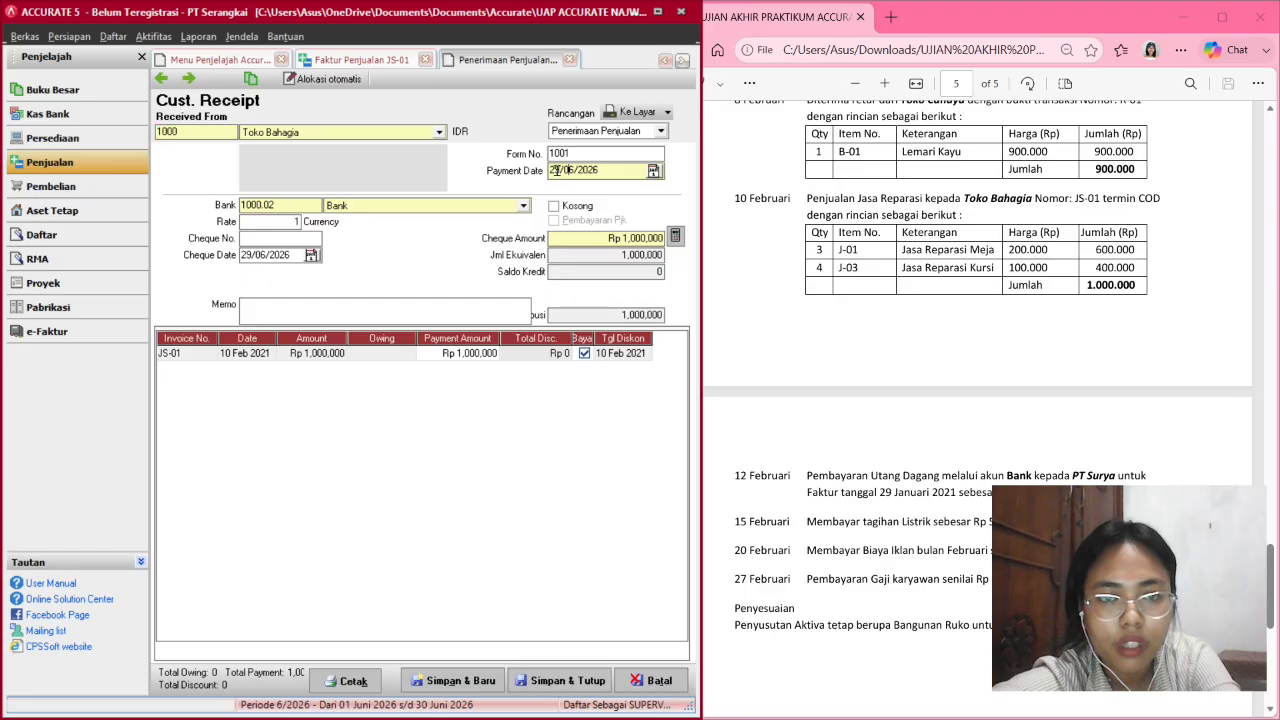
pyautogui.doubleClick(557, 170)
pyautogui.click(559, 170)
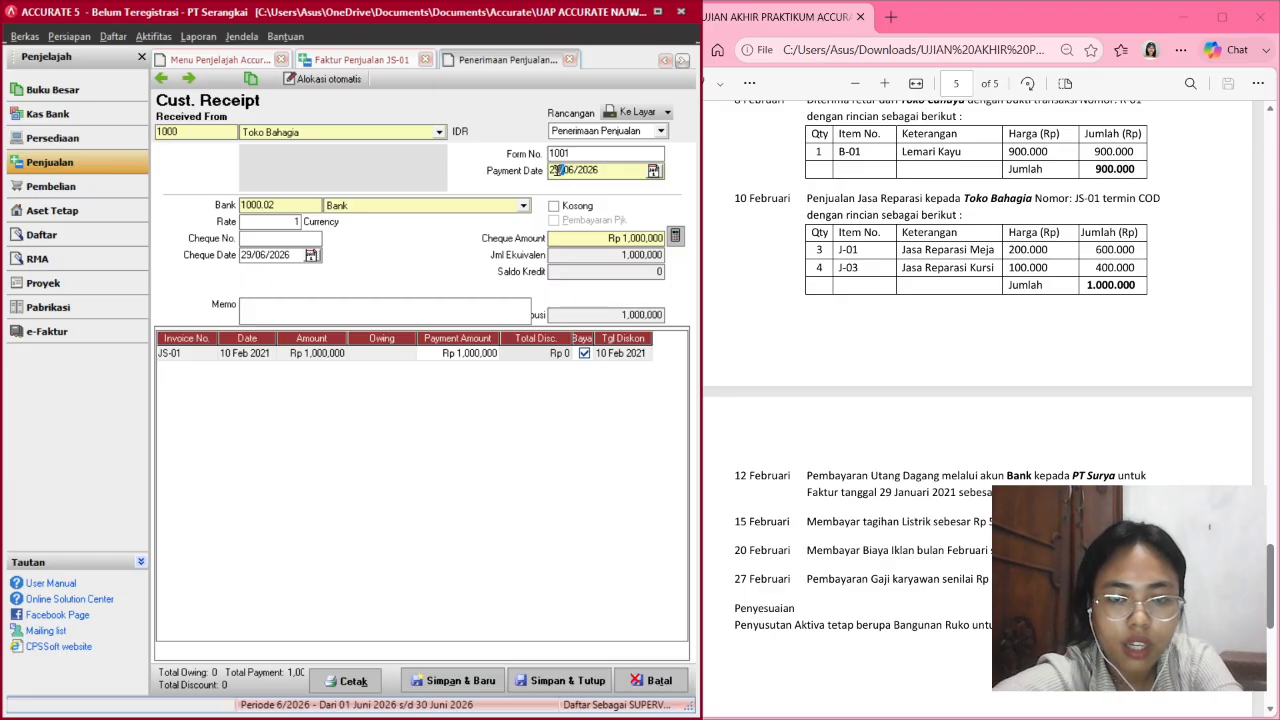
pyautogui.press('BackSpace')
pyautogui.press('BackSpace')
pyautogui.write('10/')
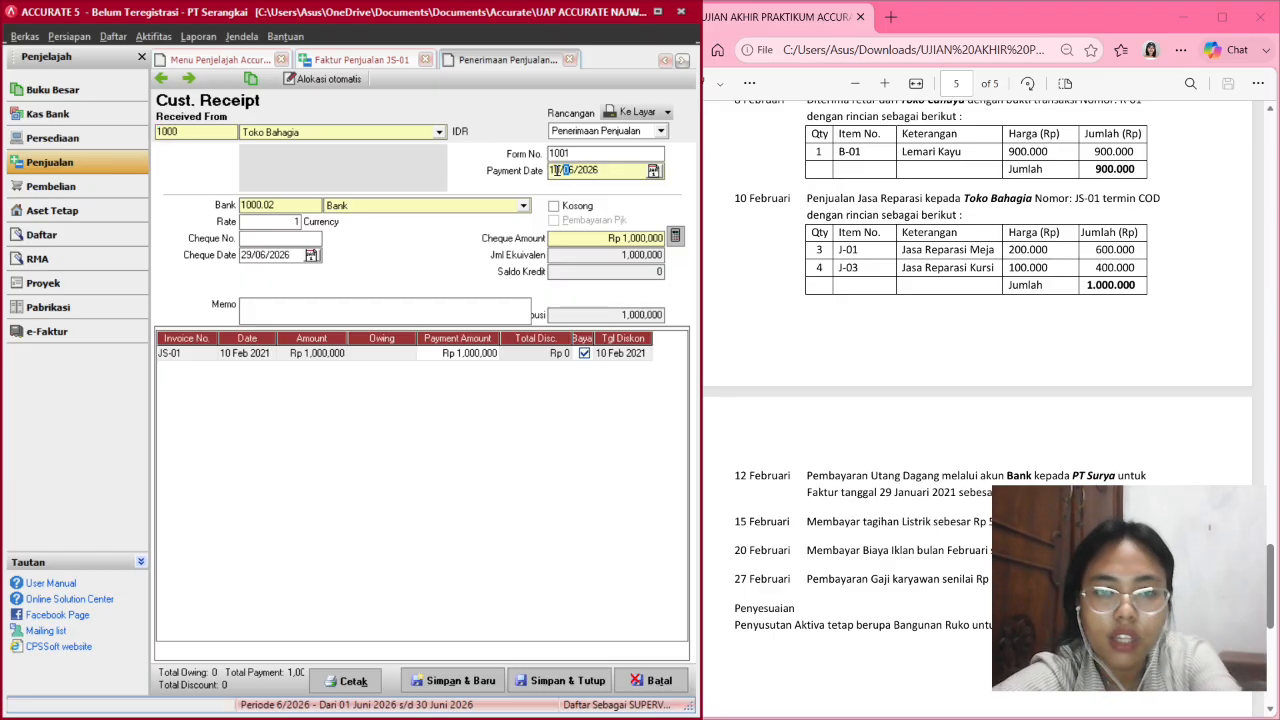
pyautogui.write('02')
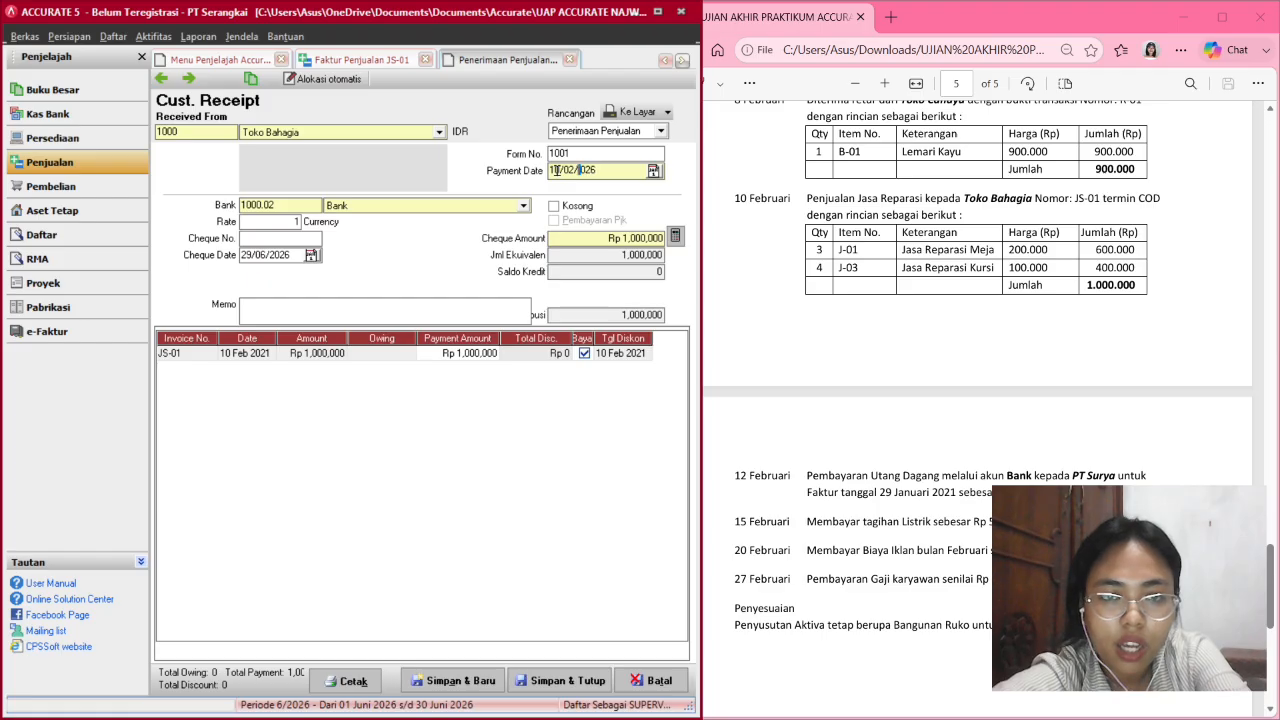
pyautogui.press('Right')
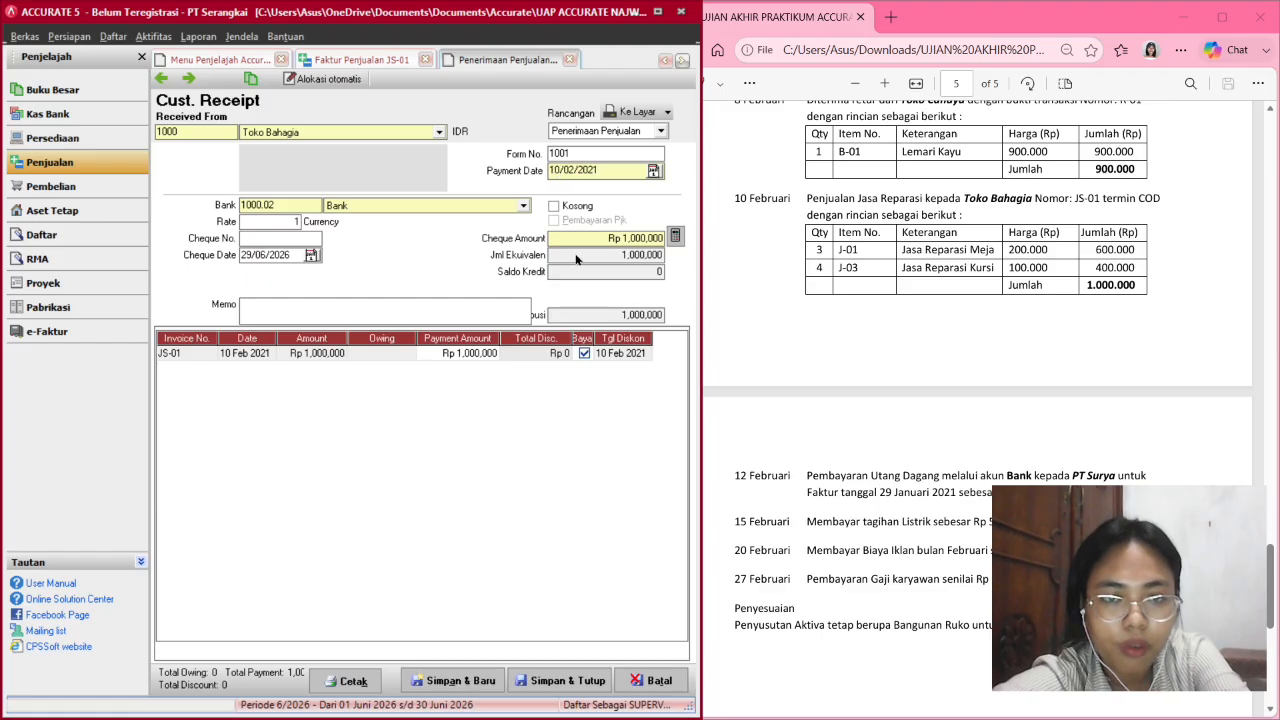
pyautogui.click(245, 256)
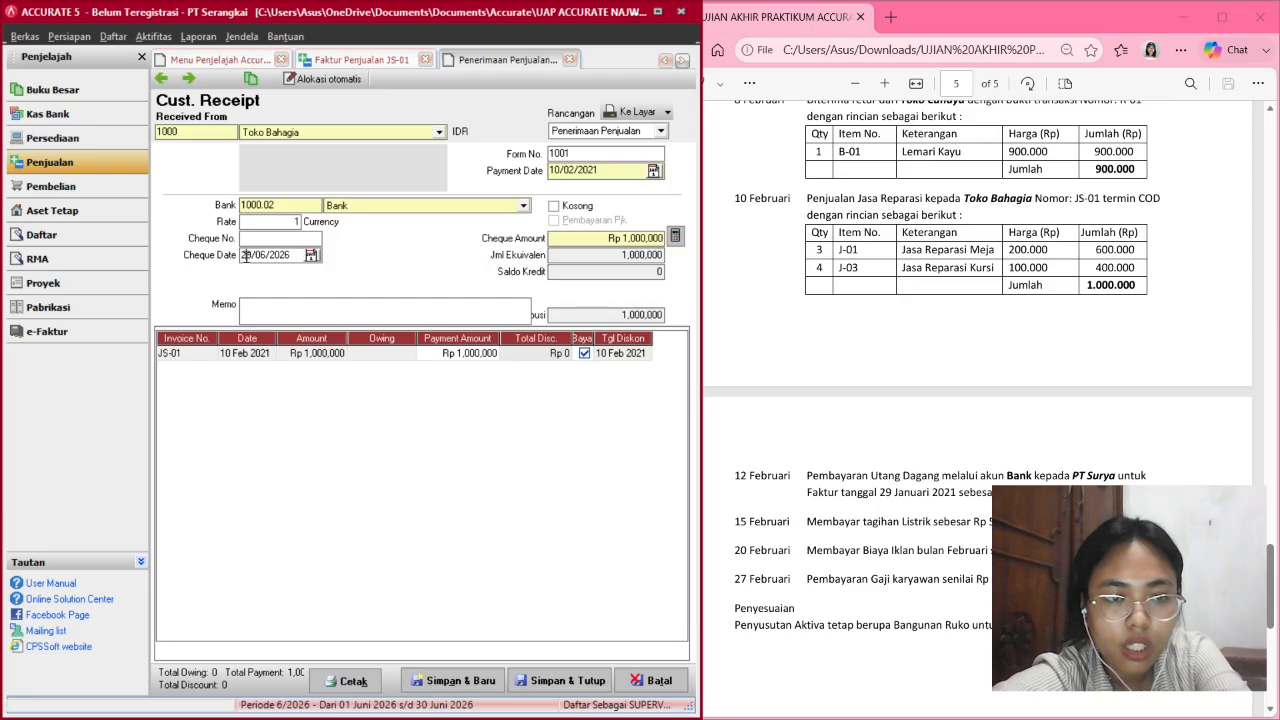
pyautogui.press('BackSpace')
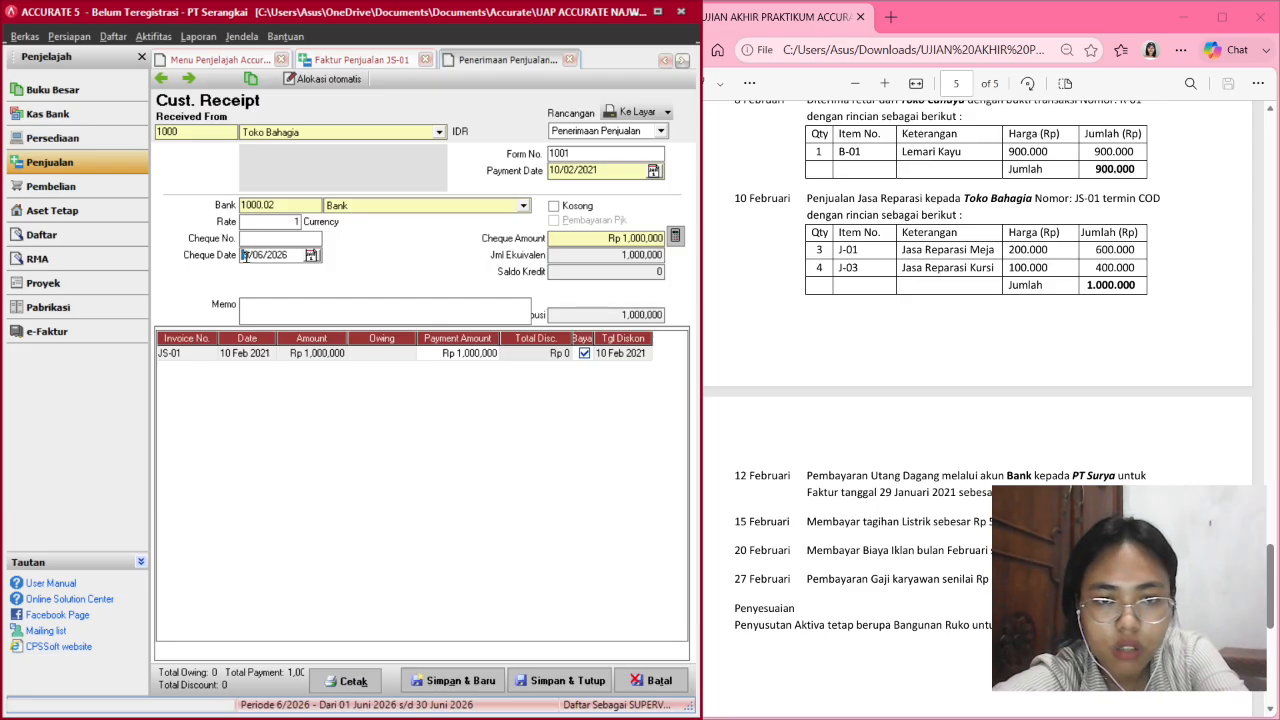
pyautogui.write('10/02/2021')
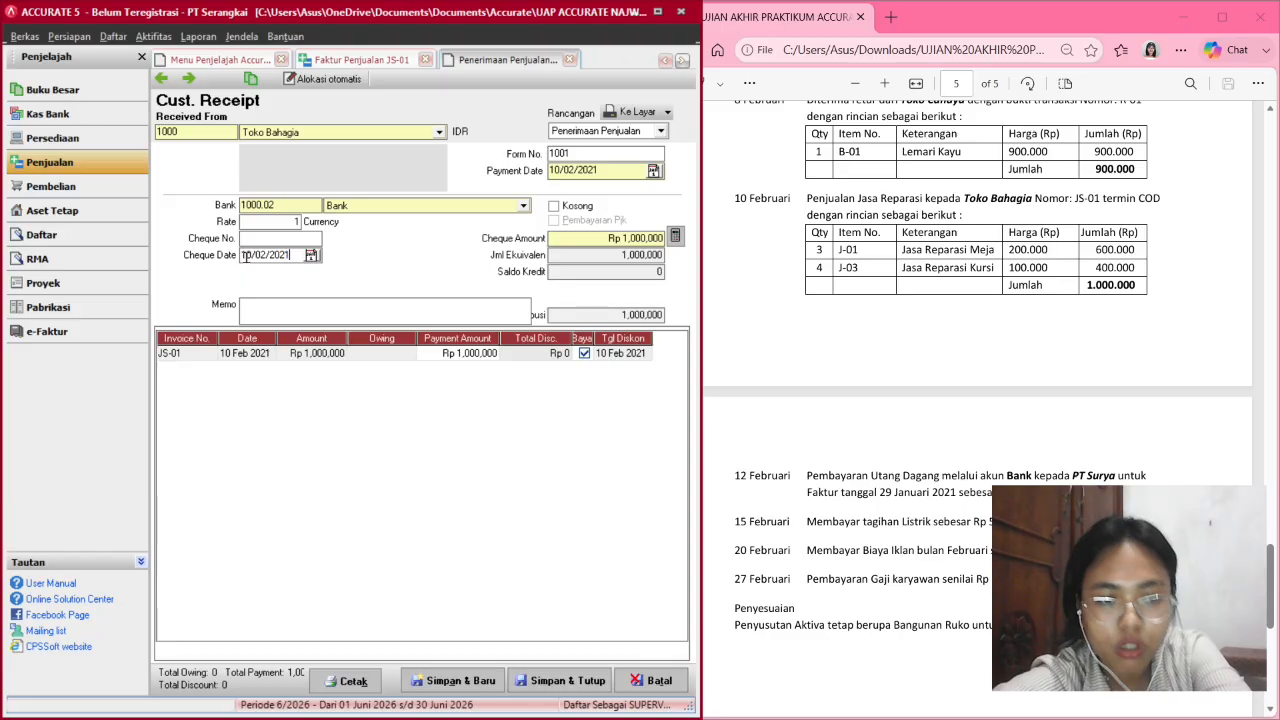
# Enter the receipt memo 'Pembayaran COD'.
pyautogui.click(312, 304)
pyautogui.write('P')
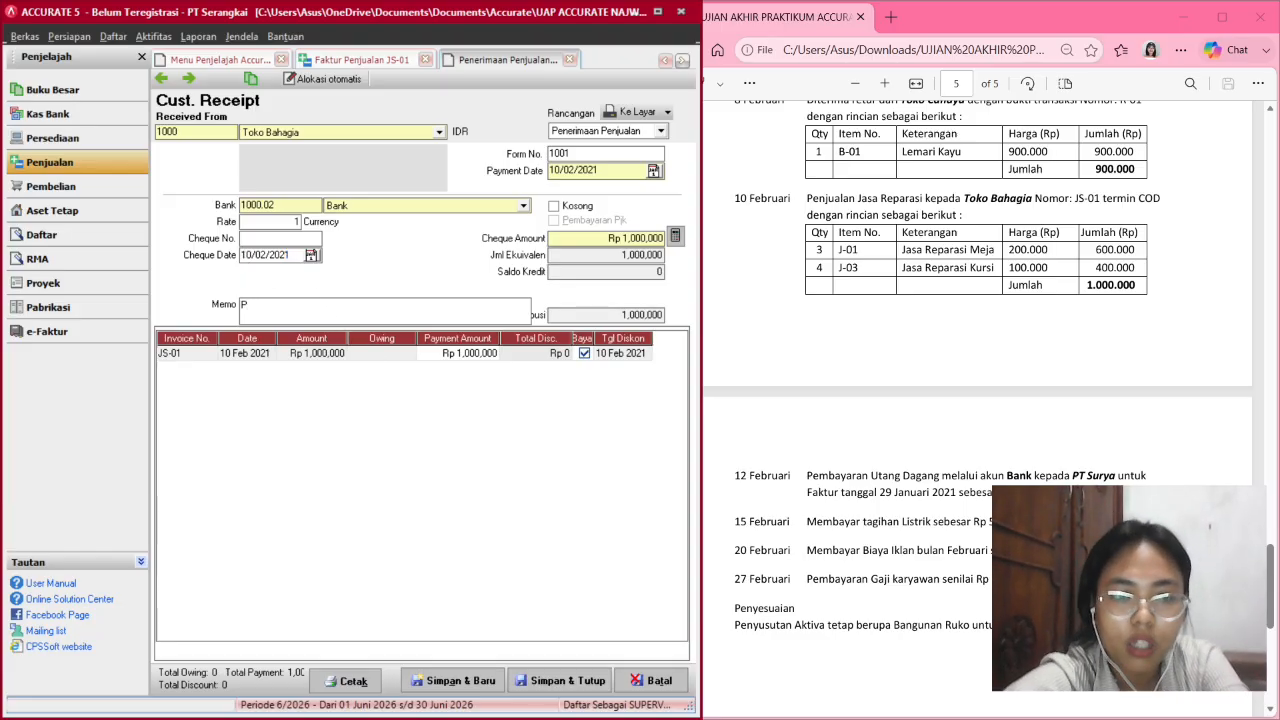
pyautogui.write('emba')
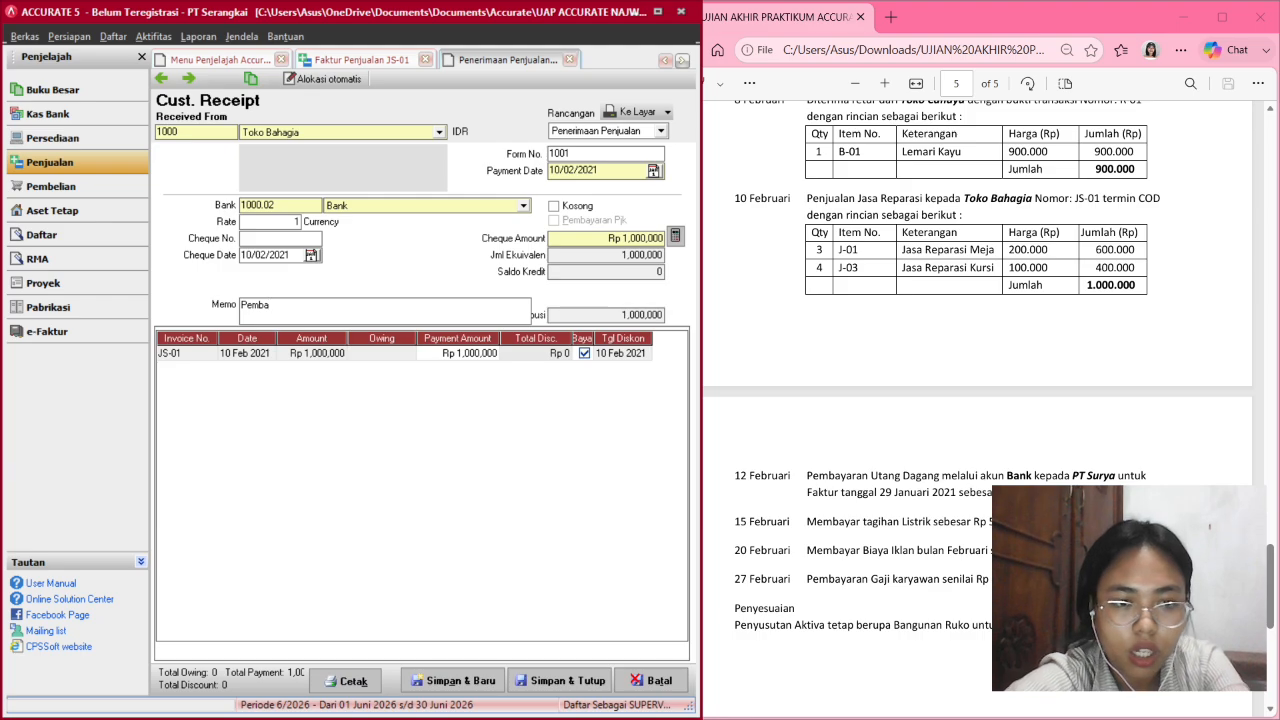
pyautogui.write('yaran C')
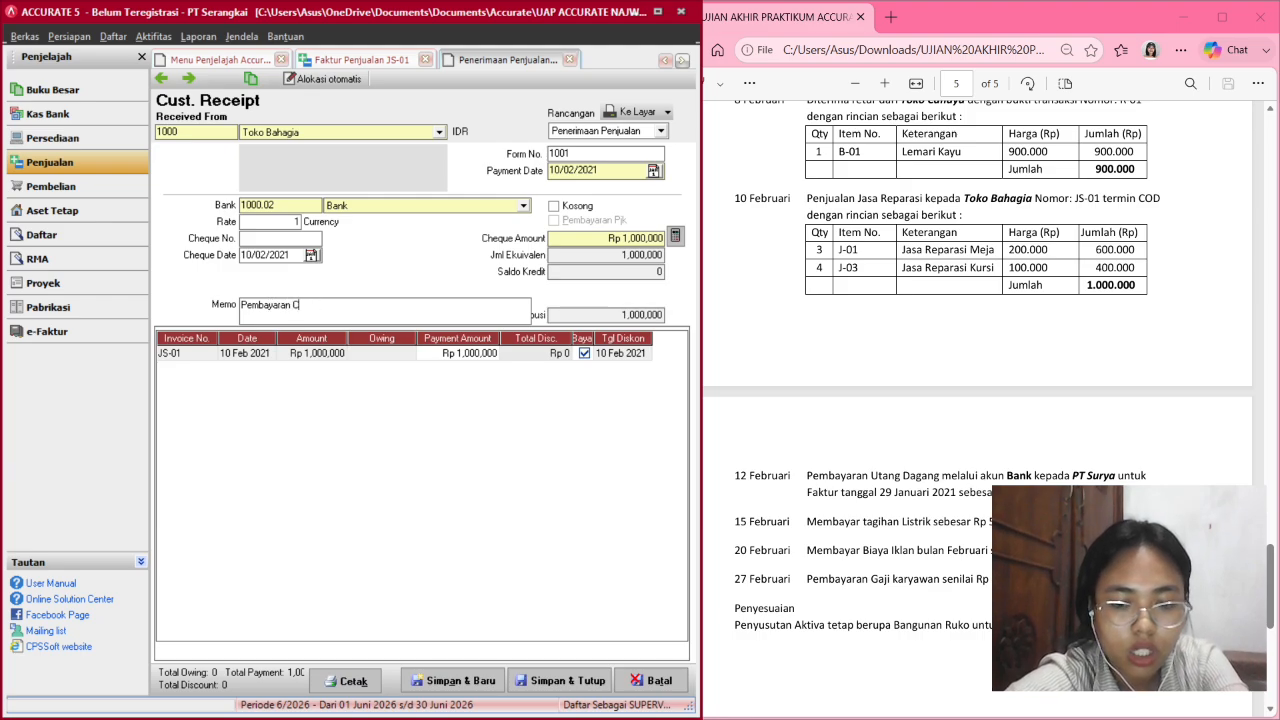
pyautogui.write('OD t')
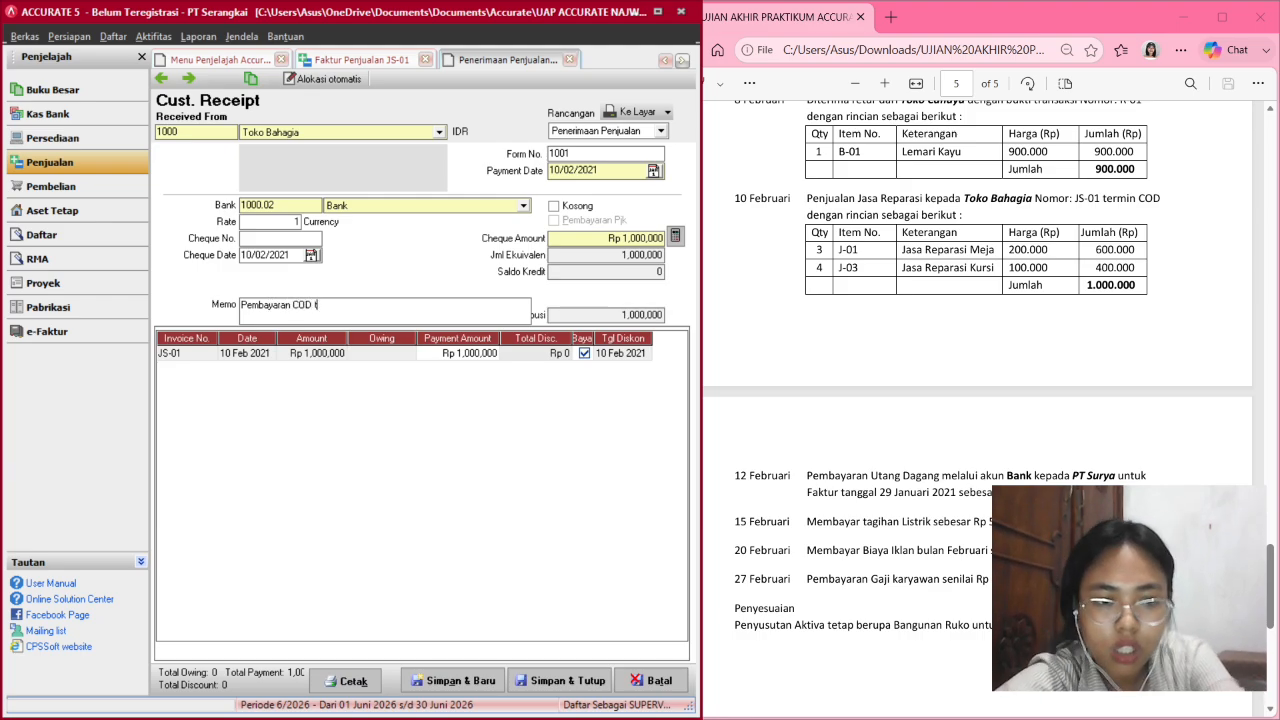
pyautogui.write('oko bahagia')
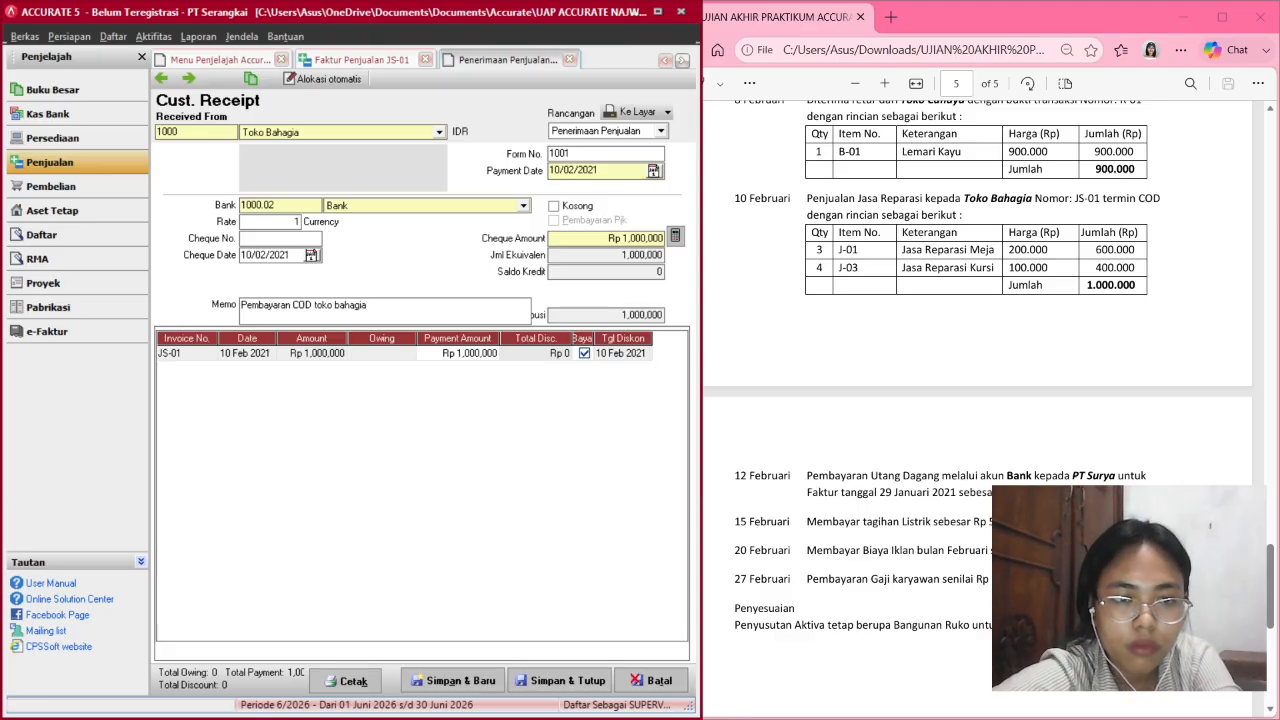
pyautogui.press('BackSpace')
pyautogui.press('BackSpace')
pyautogui.press('BackSpace')
pyautogui.press('BackSpace')
pyautogui.press('BackSpace')
pyautogui.press('BackSpace')
pyautogui.press('BackSpace')
pyautogui.press('BackSpace')
pyautogui.press('BackSpace')
pyautogui.press('BackSpace')
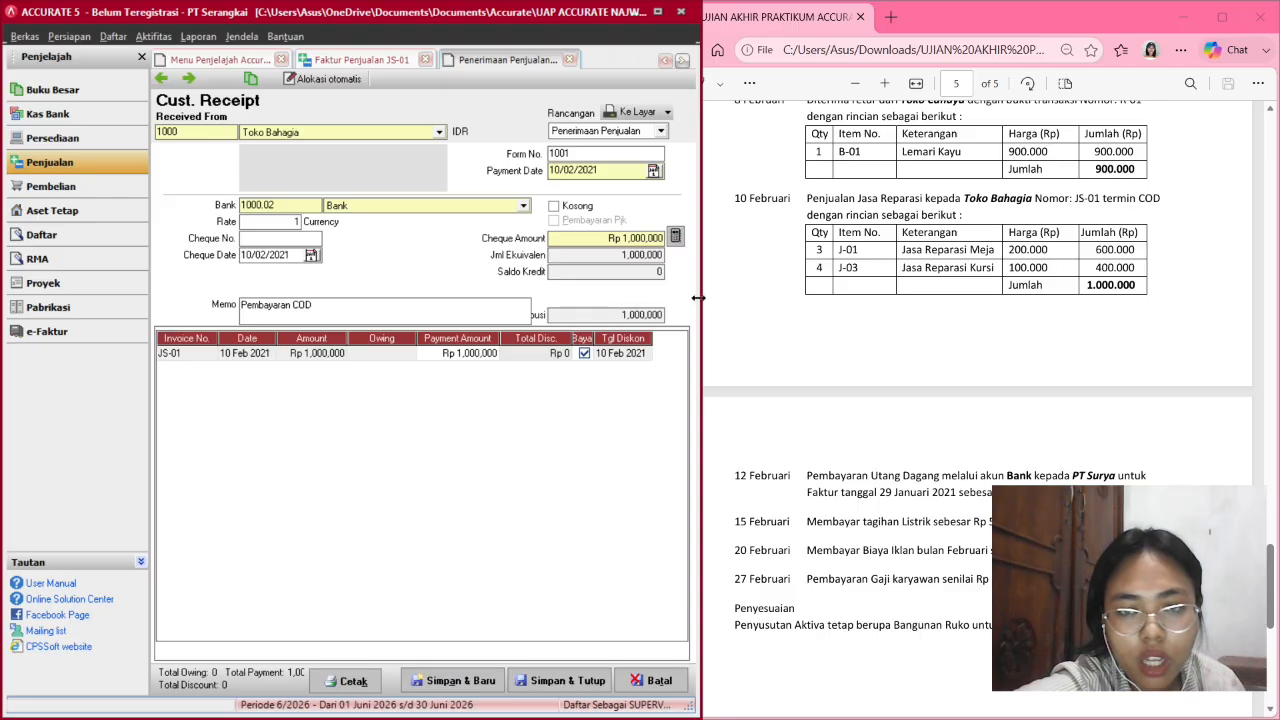
pyautogui.moveTo(697, 297); pyautogui.dragTo(806, 297)
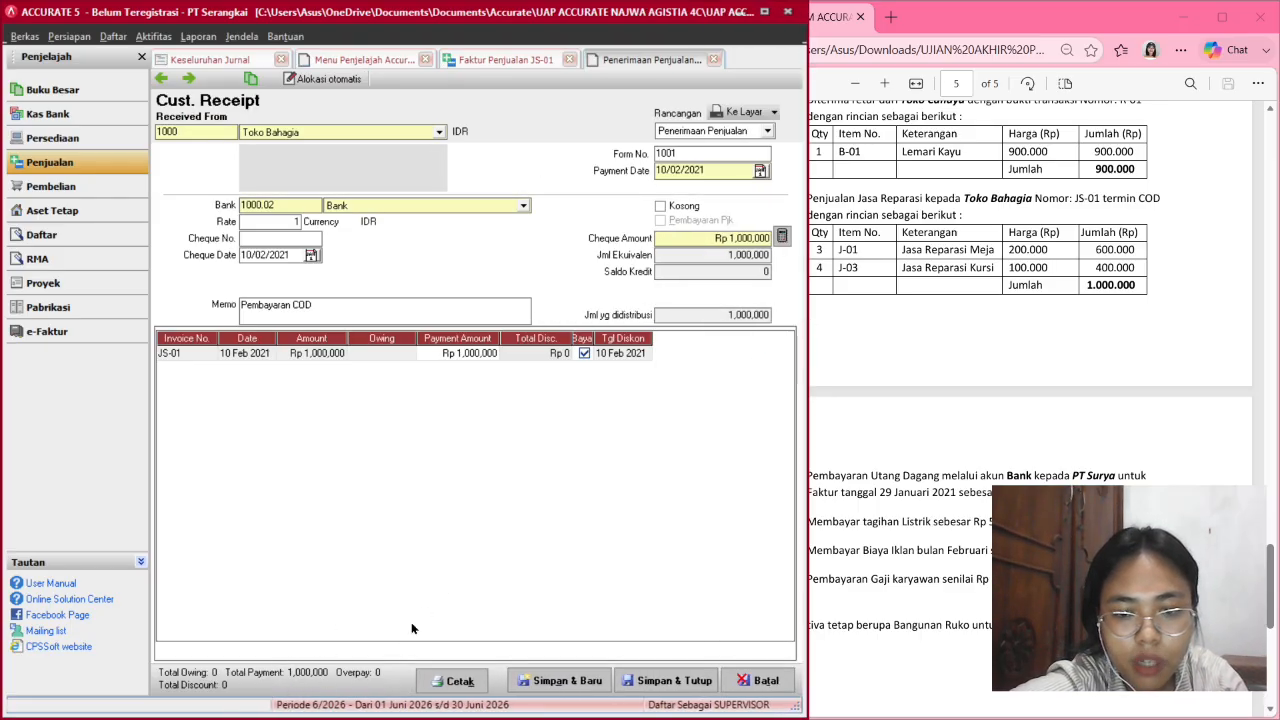
# Save the receipt and invoice JS-01, then refresh the Keseluruhan Jurnal report.
pyautogui.click(645, 681)
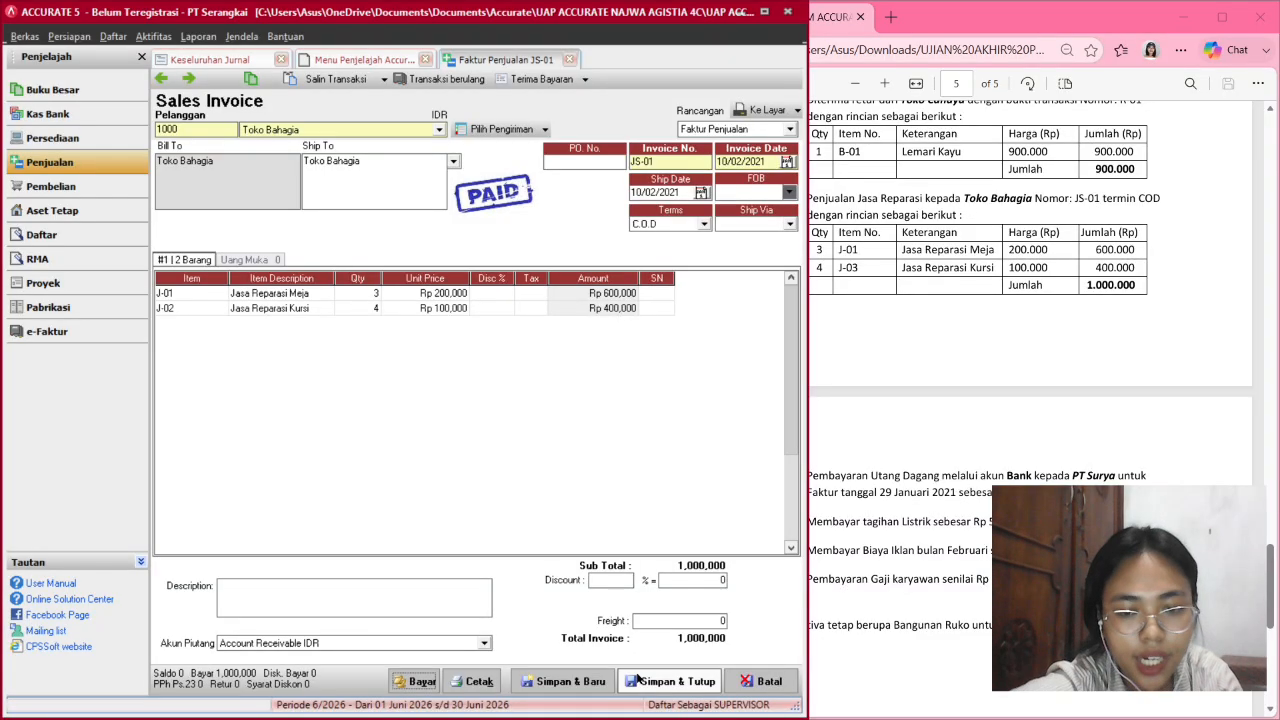
pyautogui.click(670, 681)
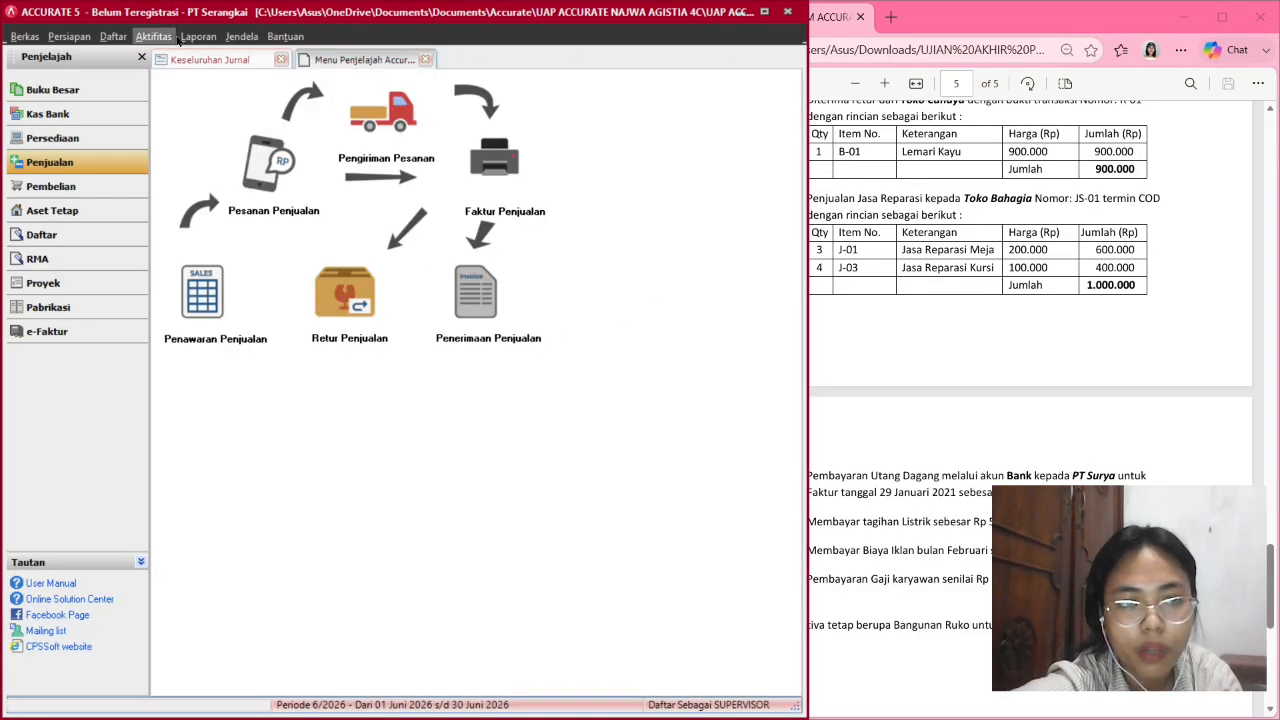
pyautogui.click(185, 59)
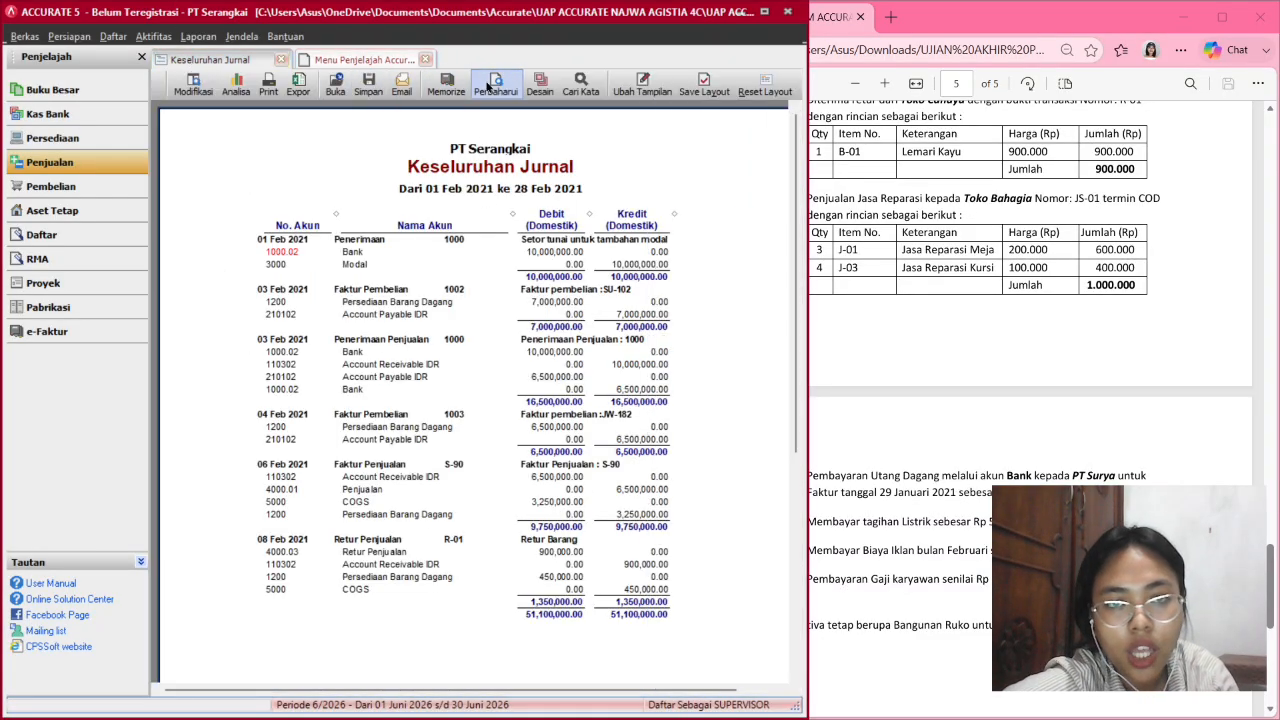
pyautogui.click(493, 85)
# Review the JS-01 and receipt 1001 entries totalling 53,100,000, then open the purchasing workflow.
pyautogui.scroll(-8, 457, 430)
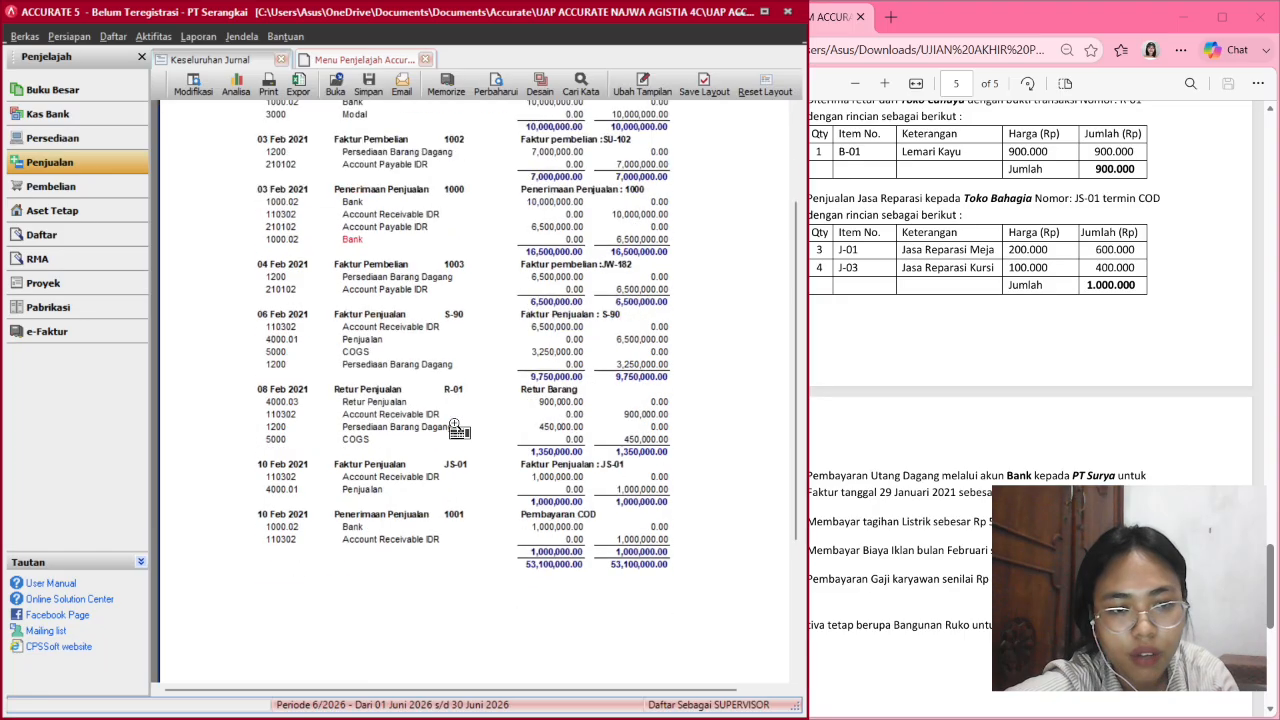
pyautogui.scroll(8, 457, 463)
pyautogui.scroll(-5, 455, 495)
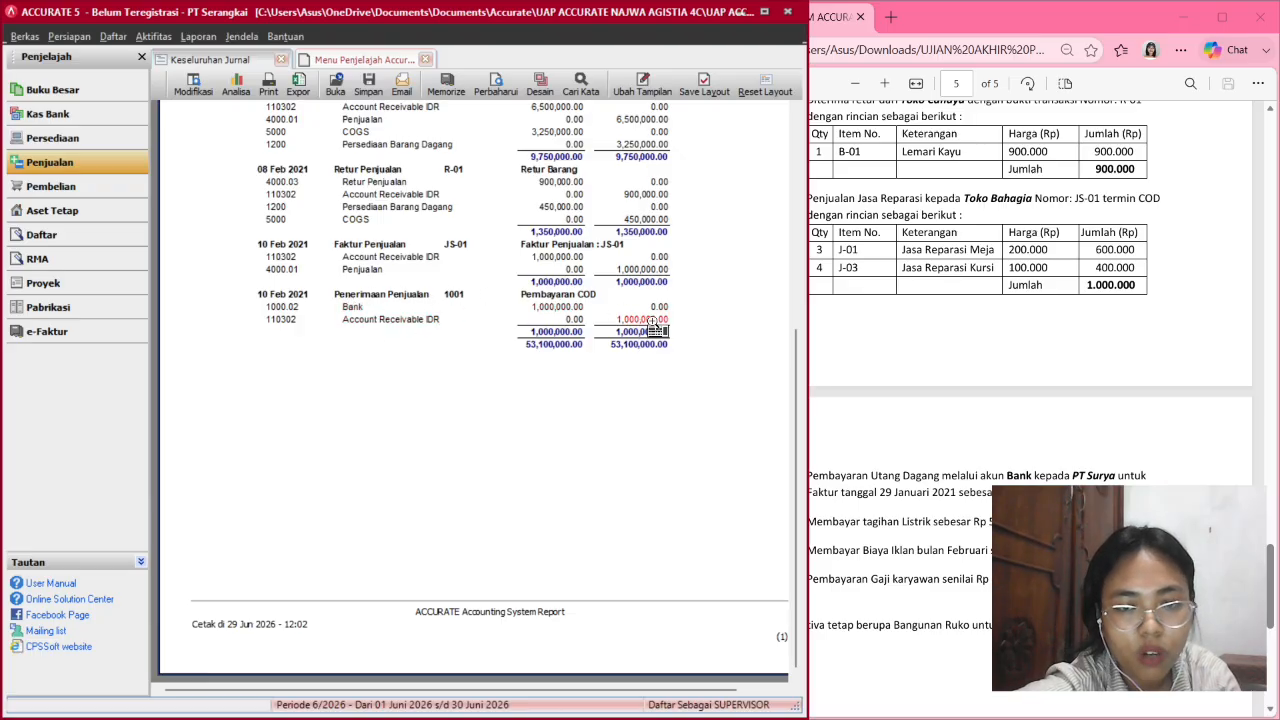
pyautogui.moveTo(808, 343); pyautogui.dragTo(674, 325)
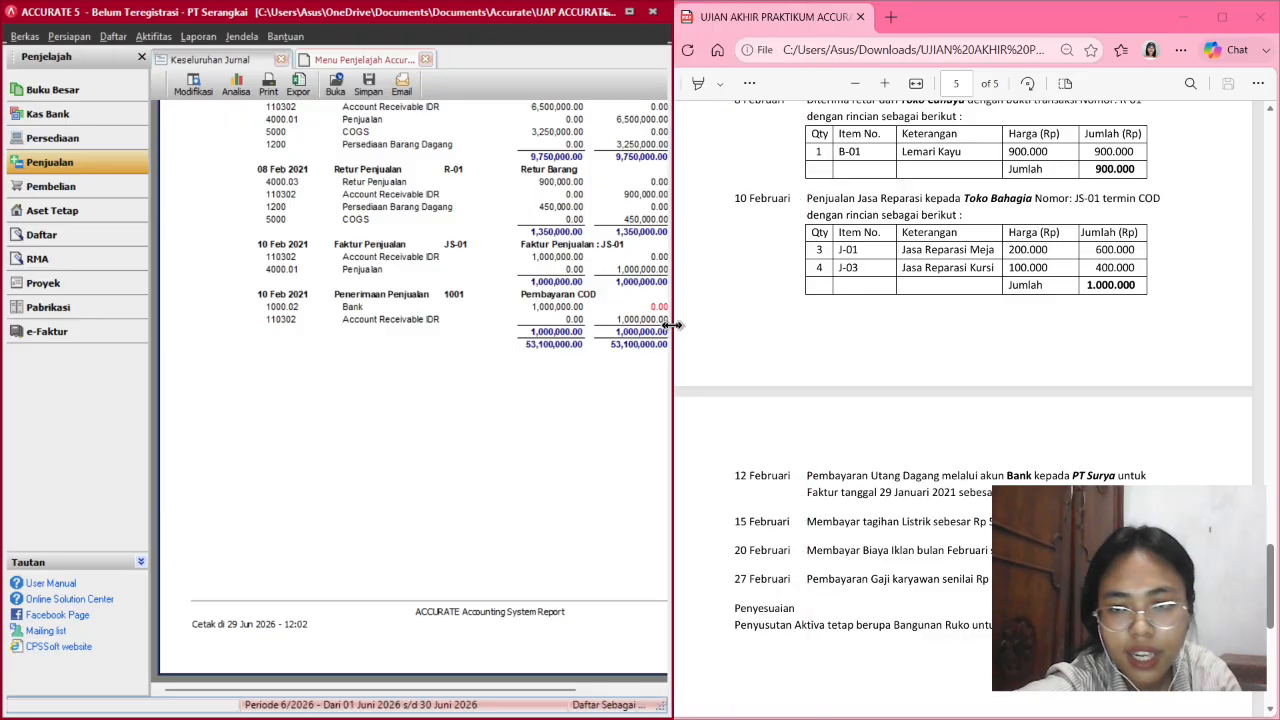
pyautogui.scroll(-3, 849, 388)
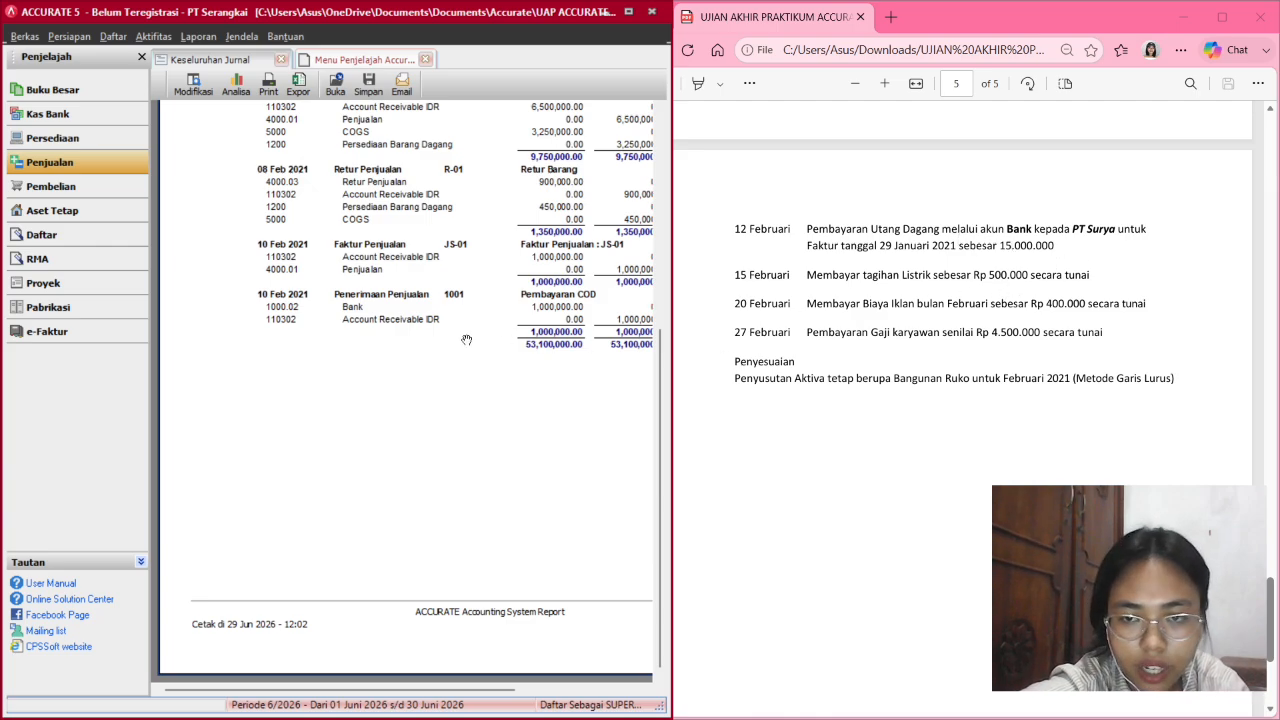
pyautogui.scroll(10, 466, 340)
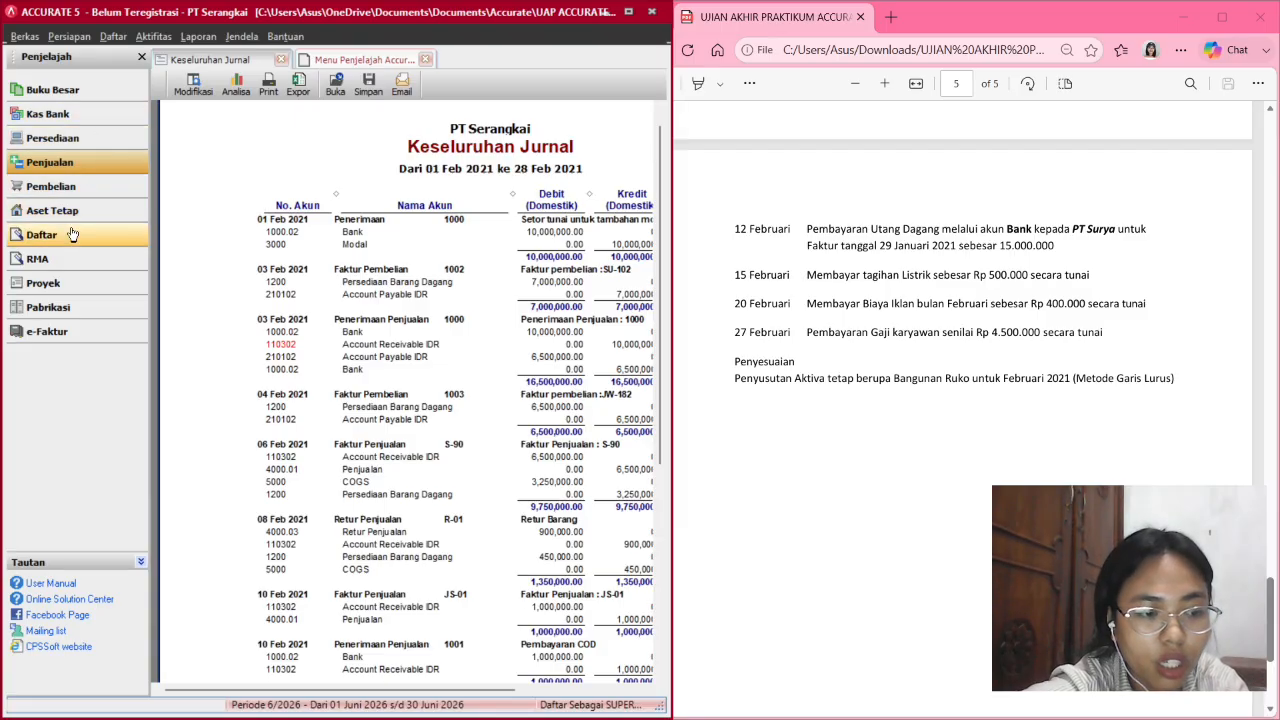
pyautogui.click(86, 186)
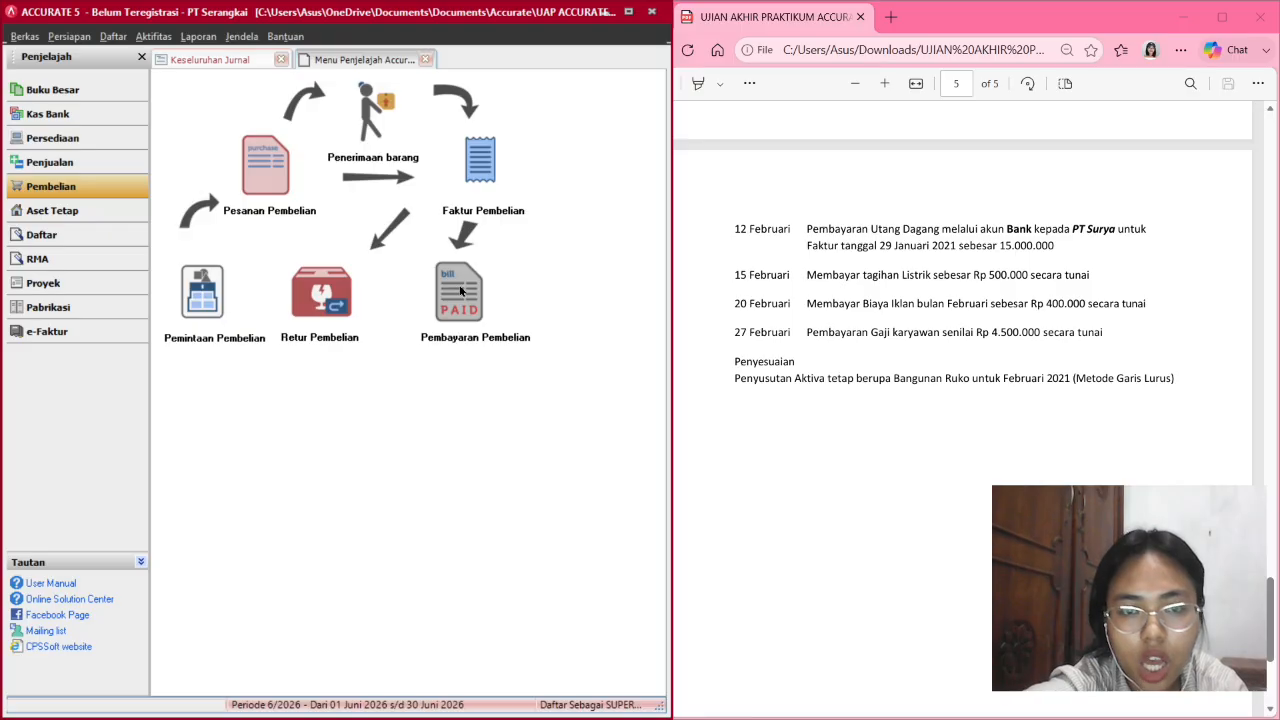
# Start a purchase payment to PT Surya with payment and cheque dates 12/02/2021.
pyautogui.click(459, 289)
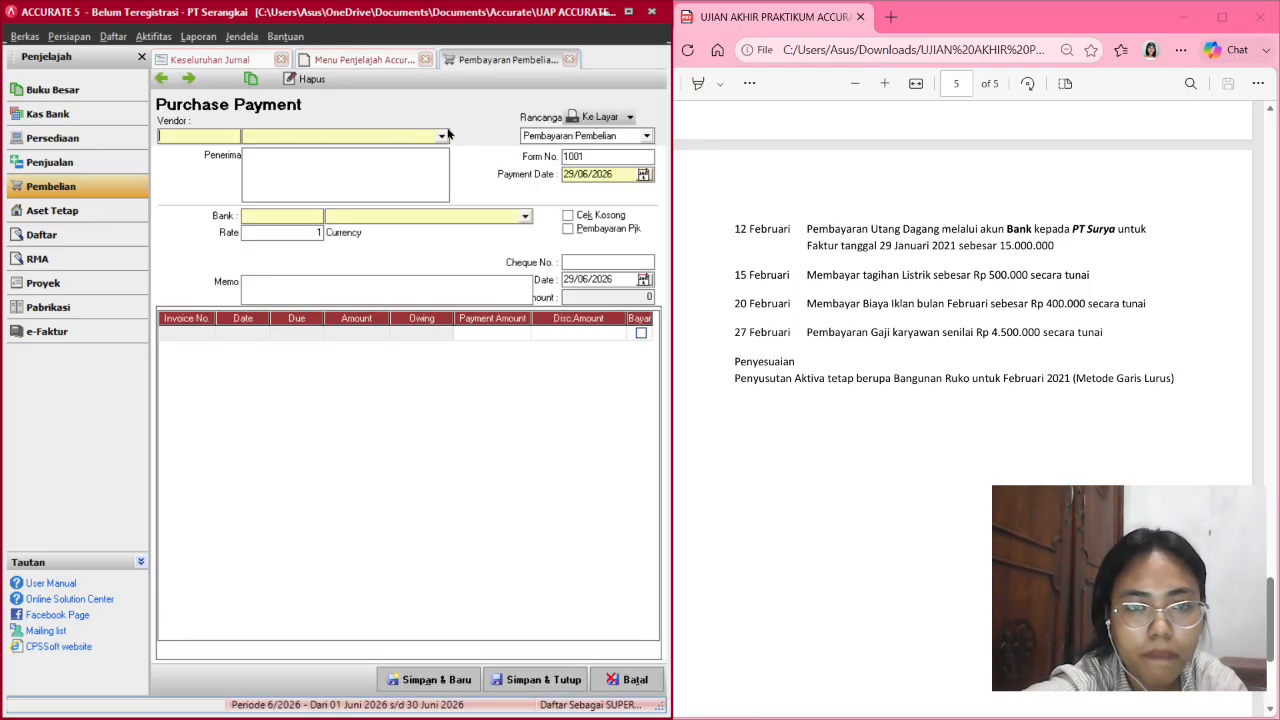
pyautogui.click(445, 134)
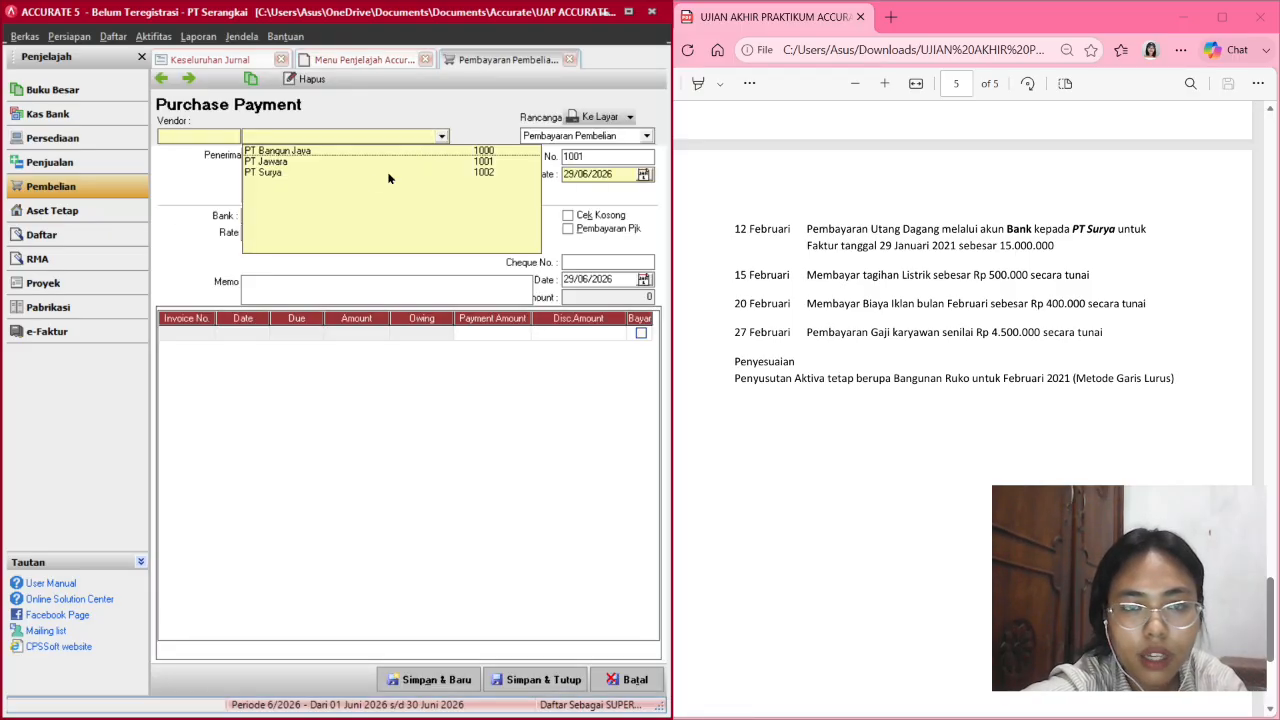
pyautogui.click(346, 172)
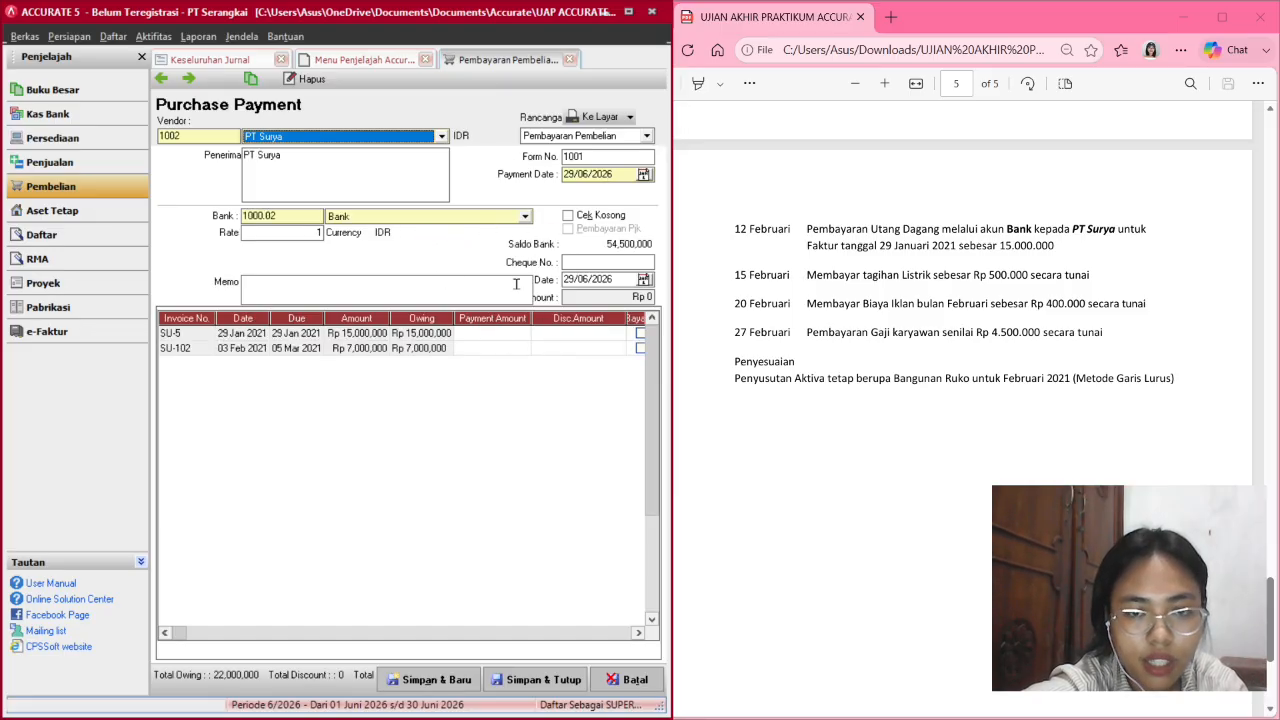
pyautogui.click(573, 172)
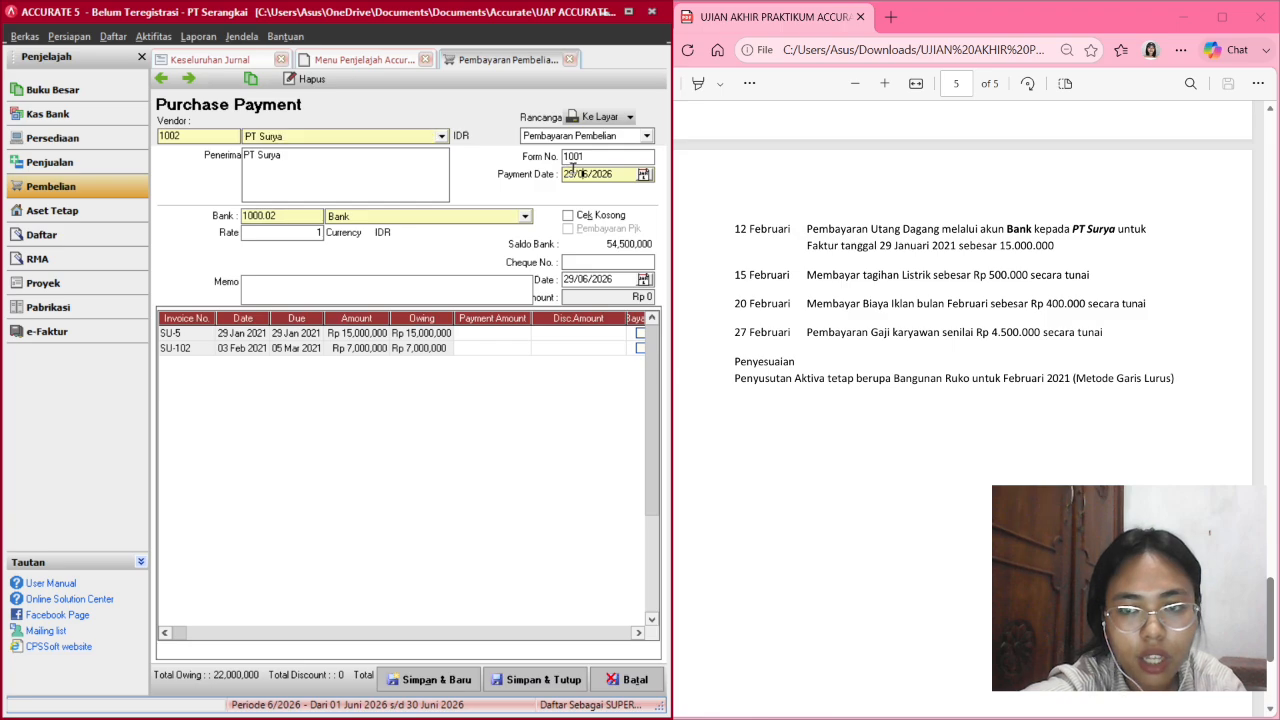
pyautogui.doubleClick(573, 172)
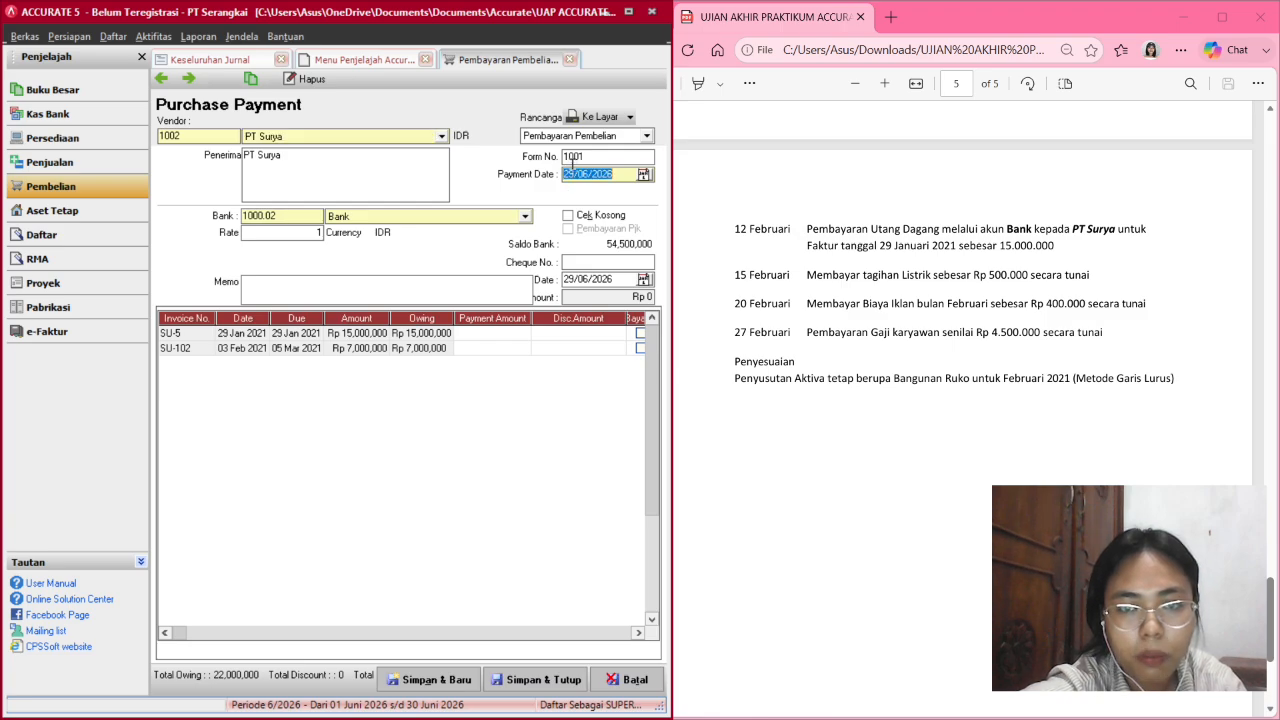
pyautogui.write('12/')
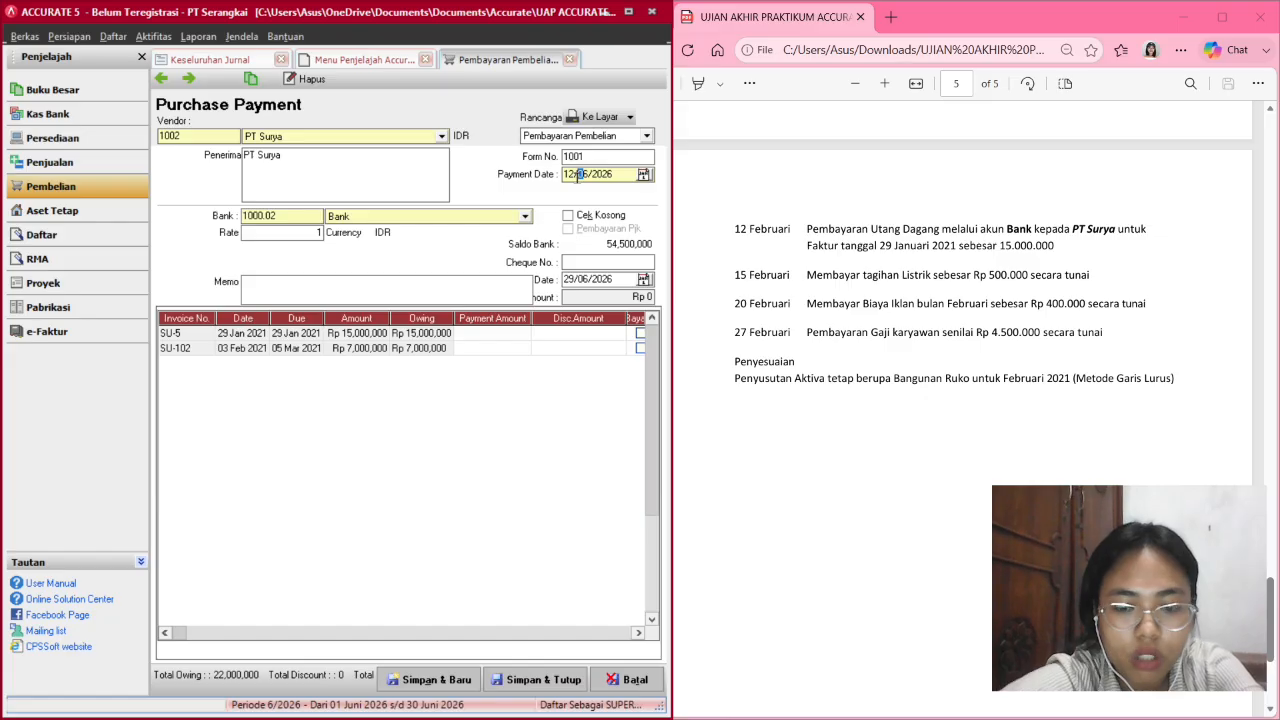
pyautogui.write('02/2021')
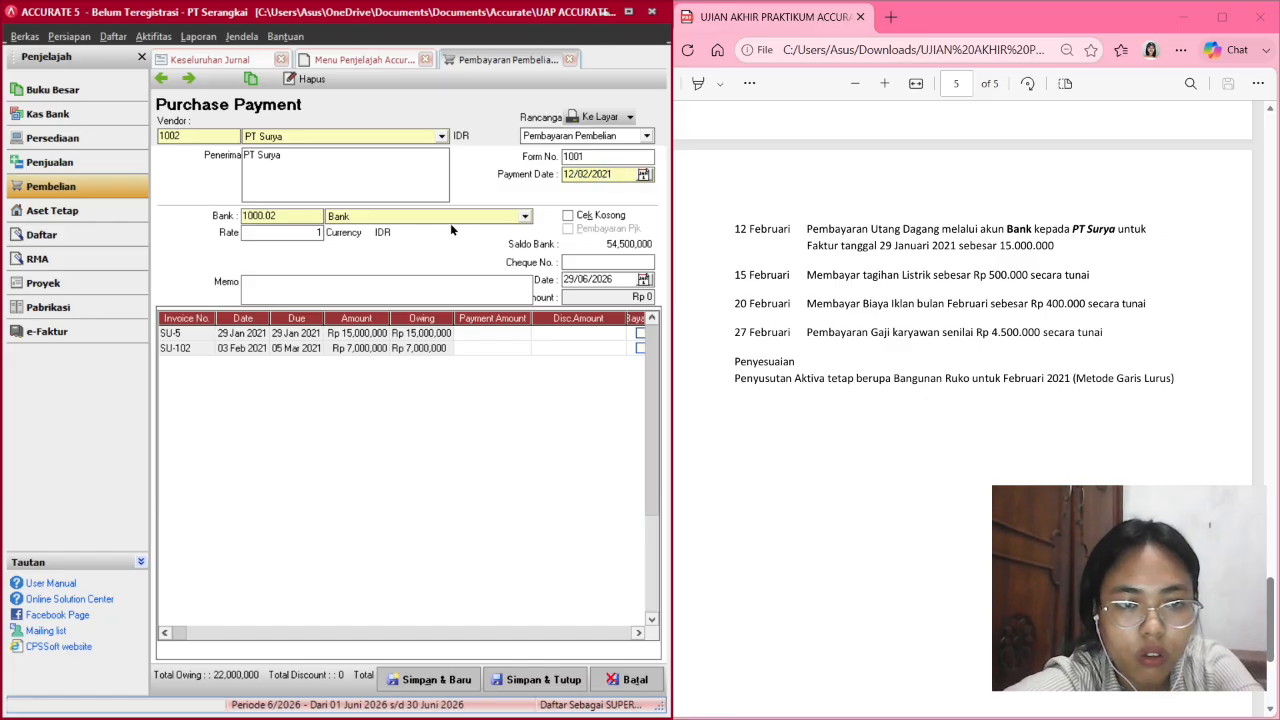
pyautogui.click(569, 284)
pyautogui.write('12/02/')
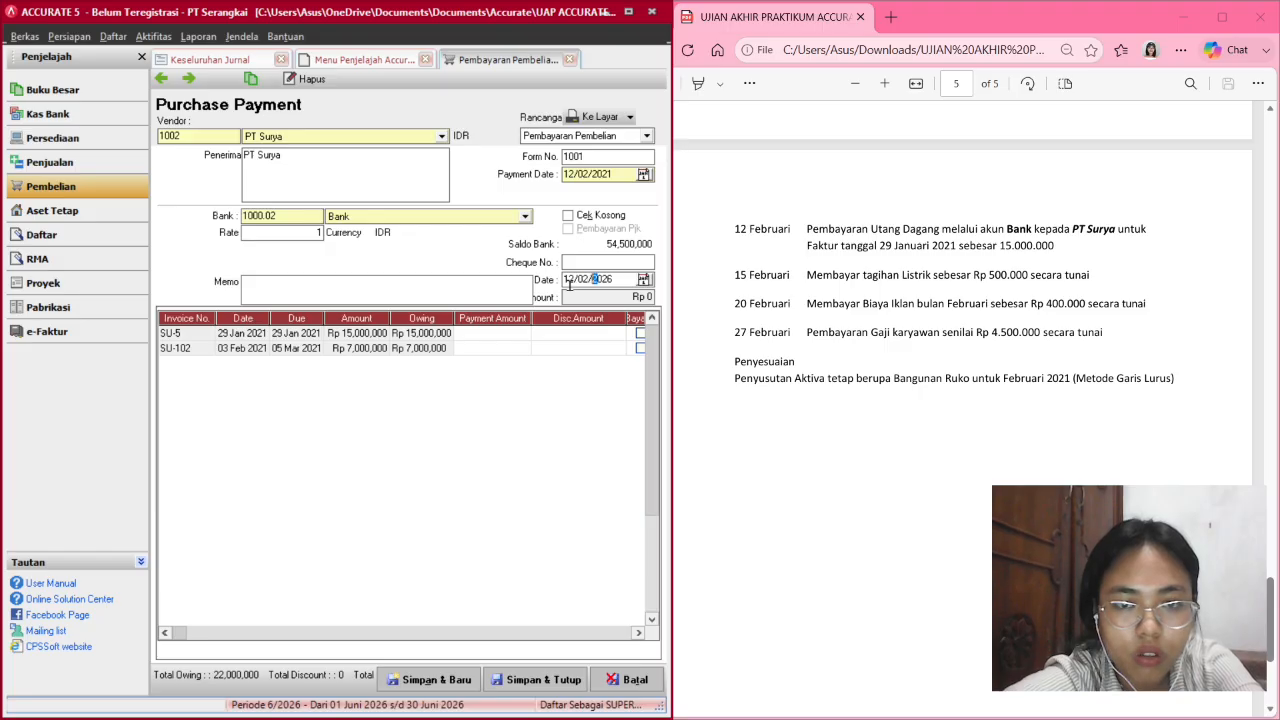
pyautogui.write('2021')
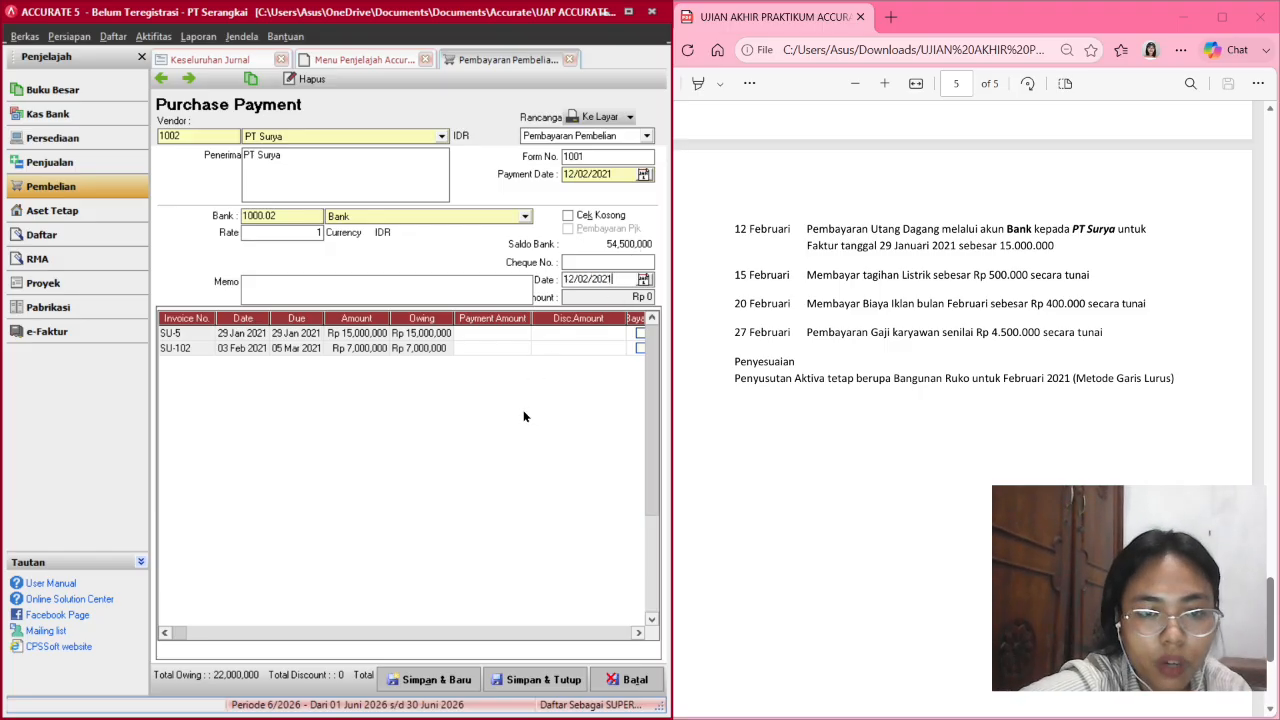
# Pay invoice SU-5 in full for Rp 15,000,000 and save the payment.
pyautogui.click(641, 334)
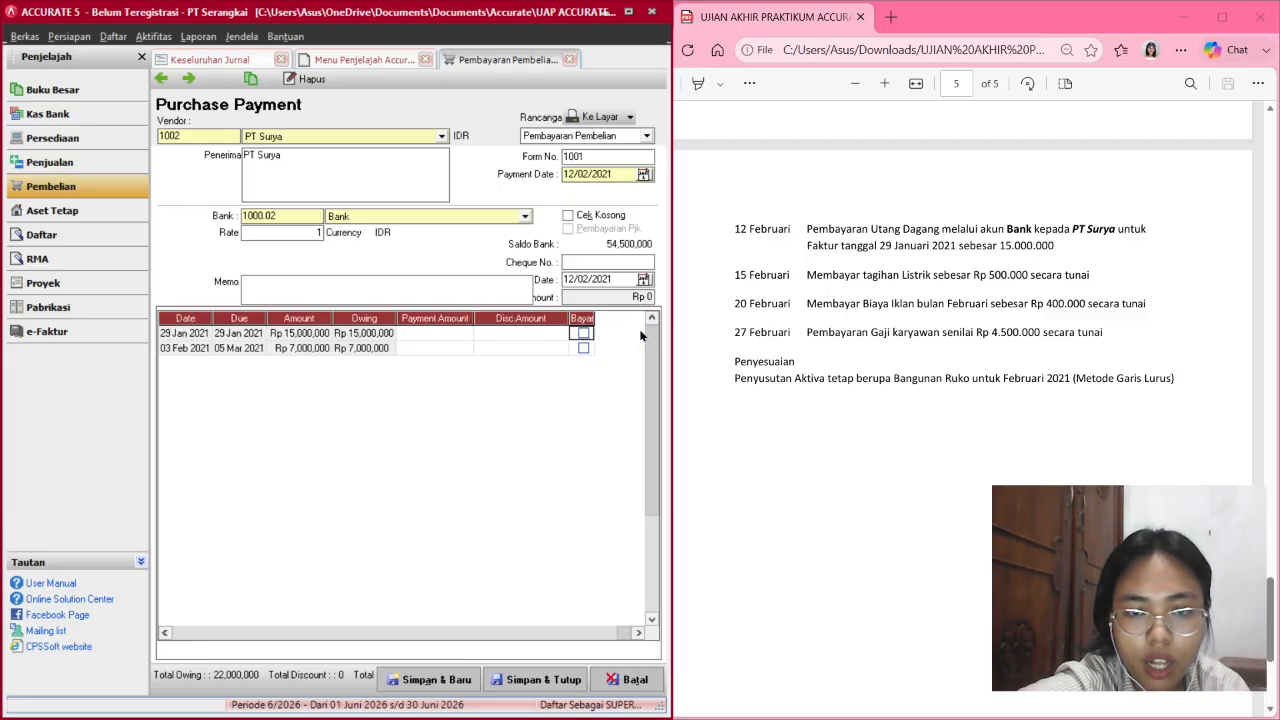
pyautogui.click(585, 335)
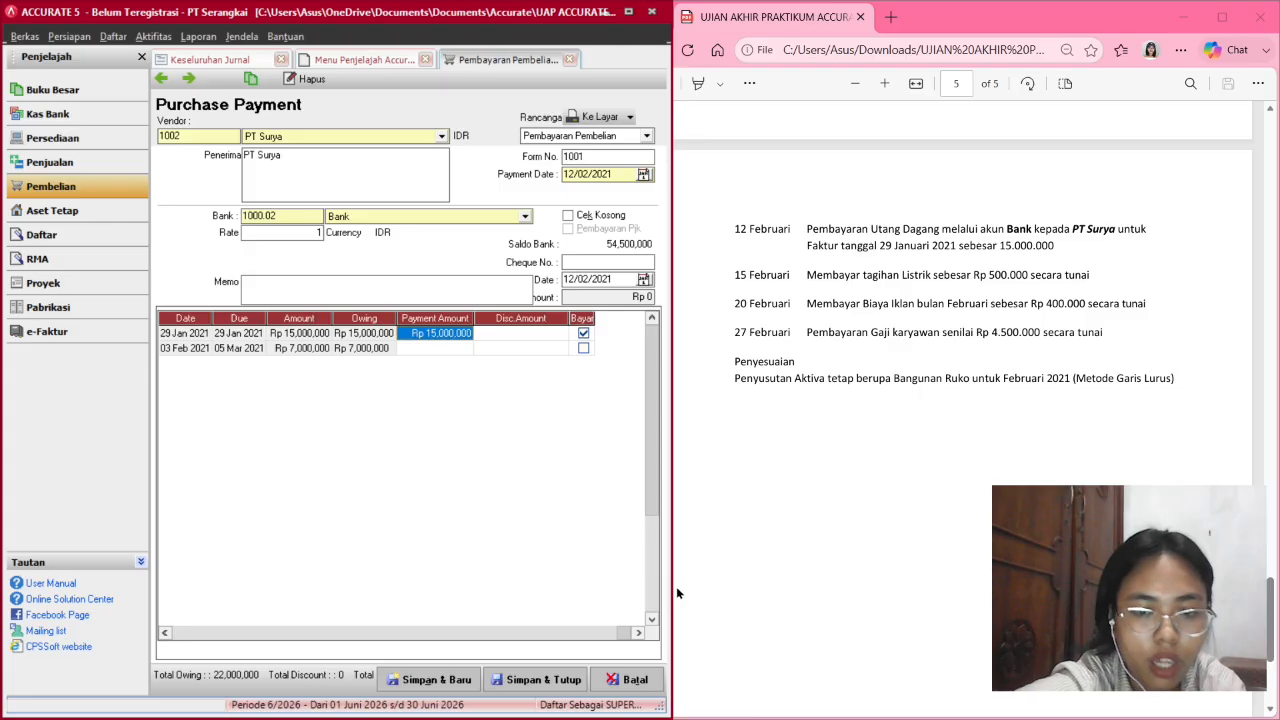
pyautogui.moveTo(672, 588); pyautogui.dragTo(831, 586)
pyautogui.press('Tab')
pyautogui.press('Tab')
pyautogui.press('Tab')
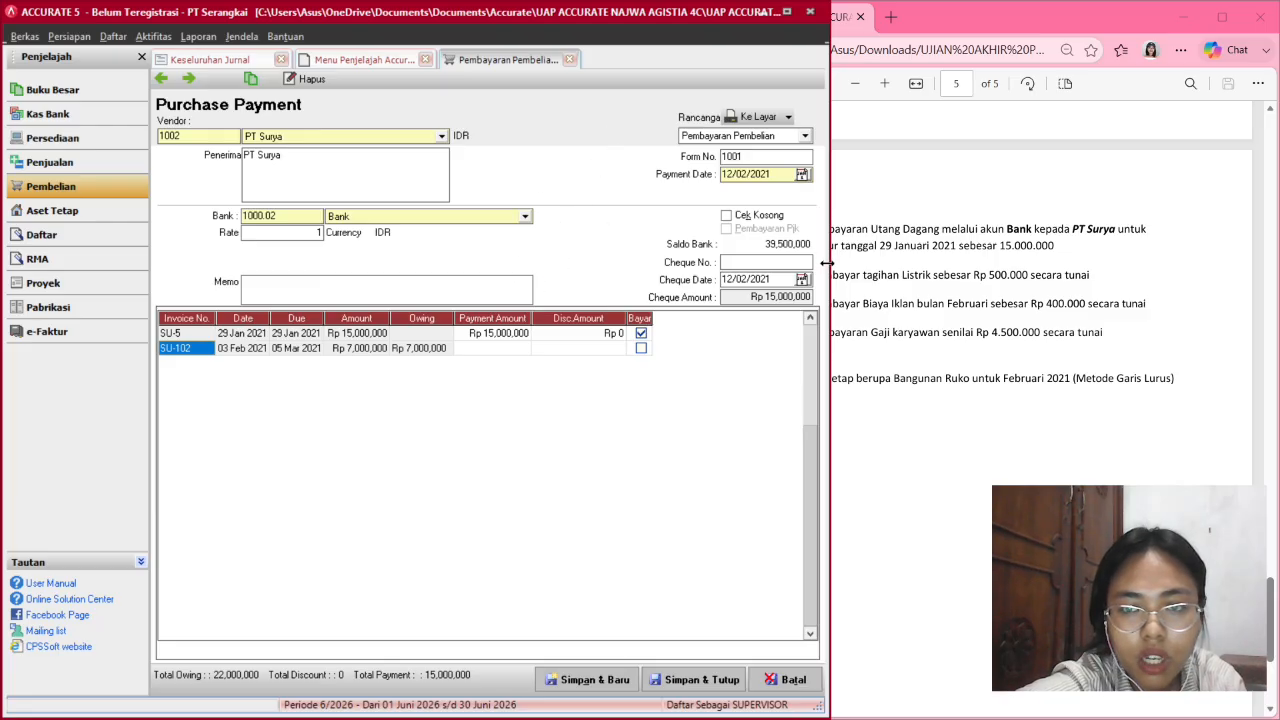
pyautogui.moveTo(823, 265); pyautogui.dragTo(719, 256)
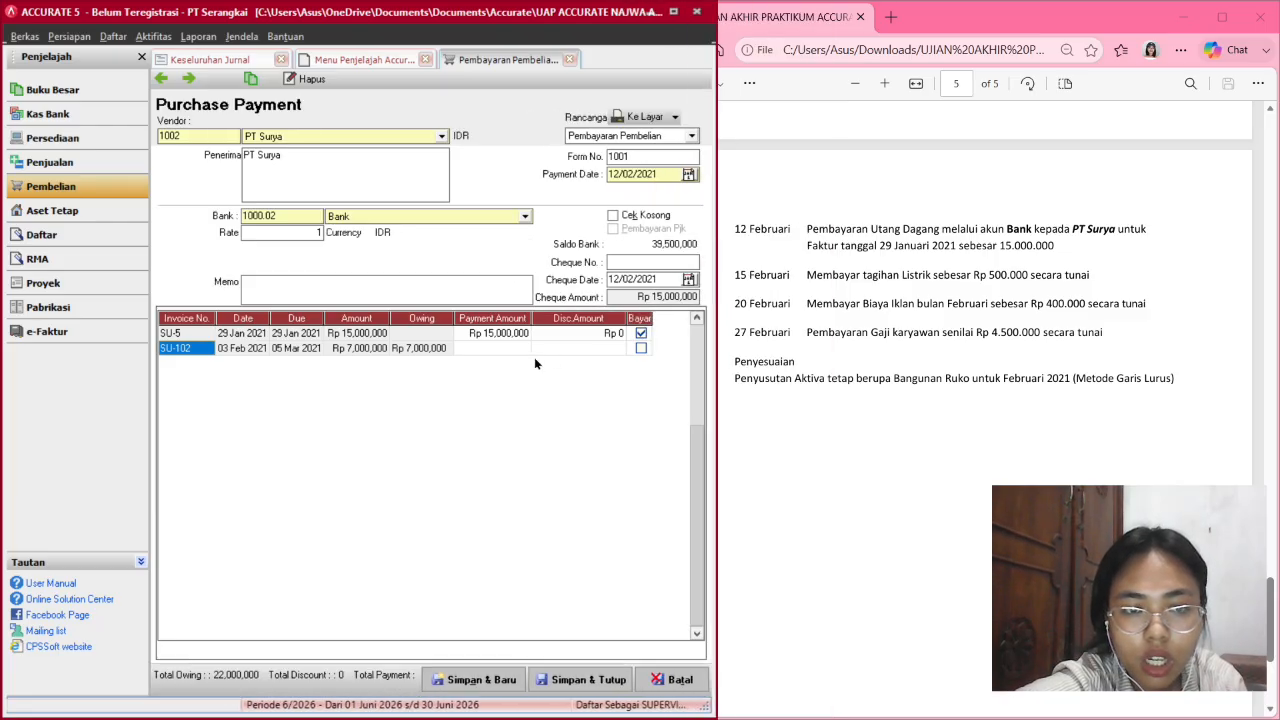
pyautogui.click(562, 679)
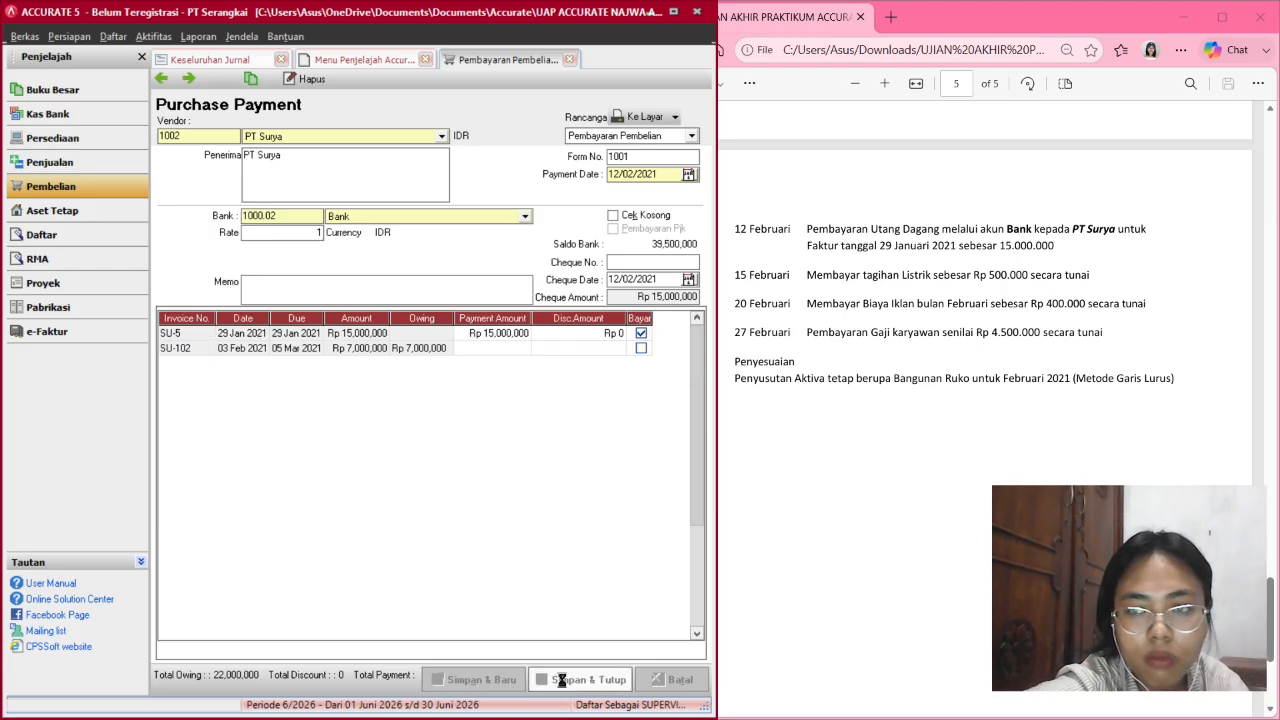
# Refresh the Keseluruhan Jurnal report to show the PT Surya 15,000,000 payment, totals 68,100,000.
pyautogui.click(240, 62)
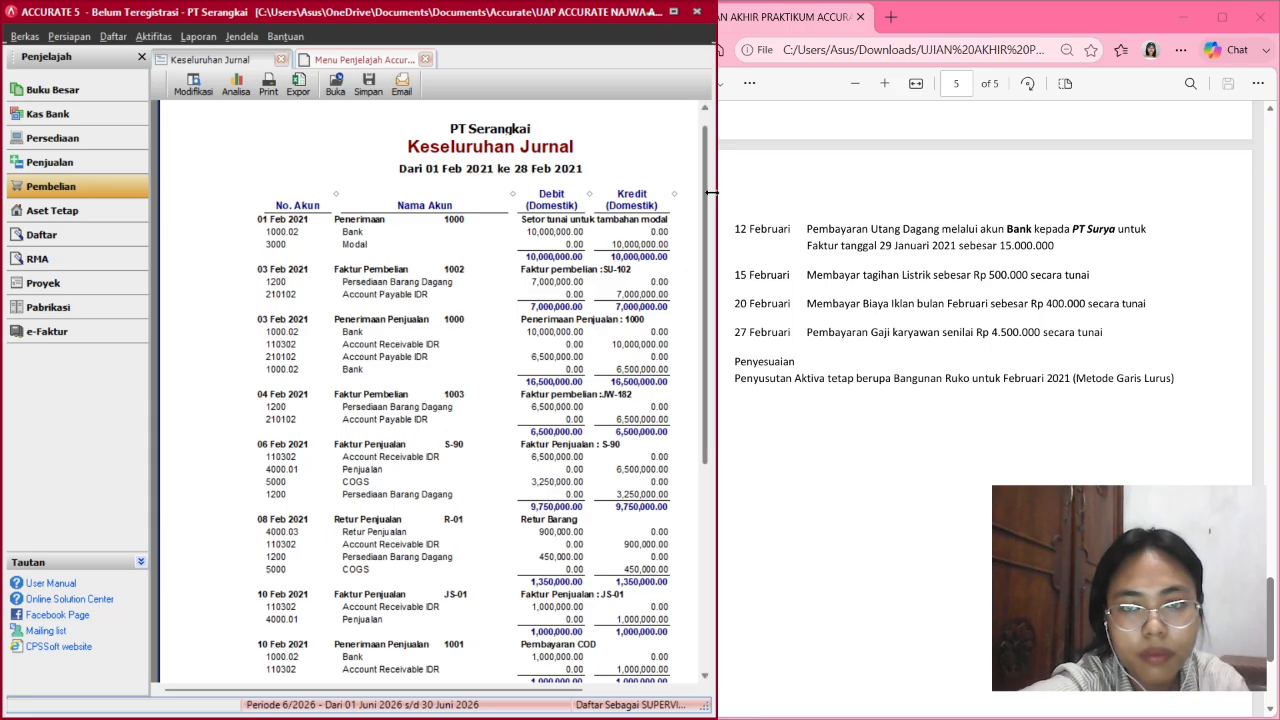
pyautogui.moveTo(713, 192); pyautogui.dragTo(866, 197)
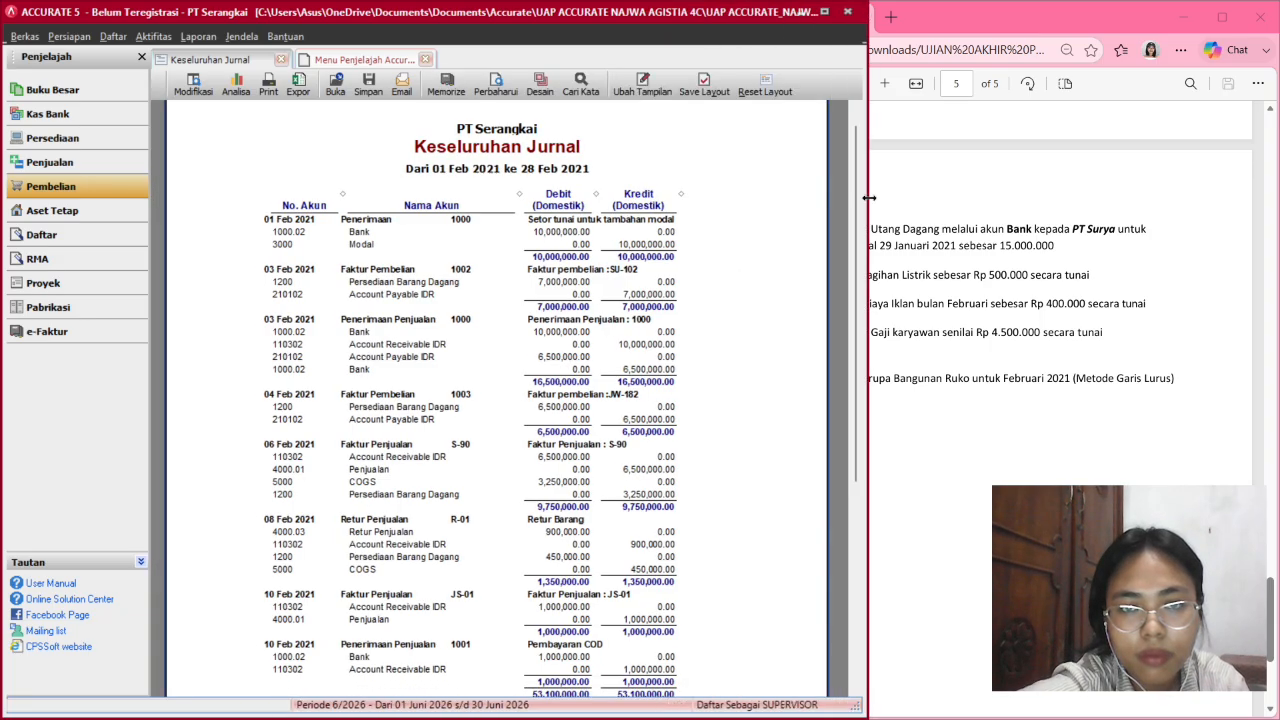
pyautogui.click(503, 86)
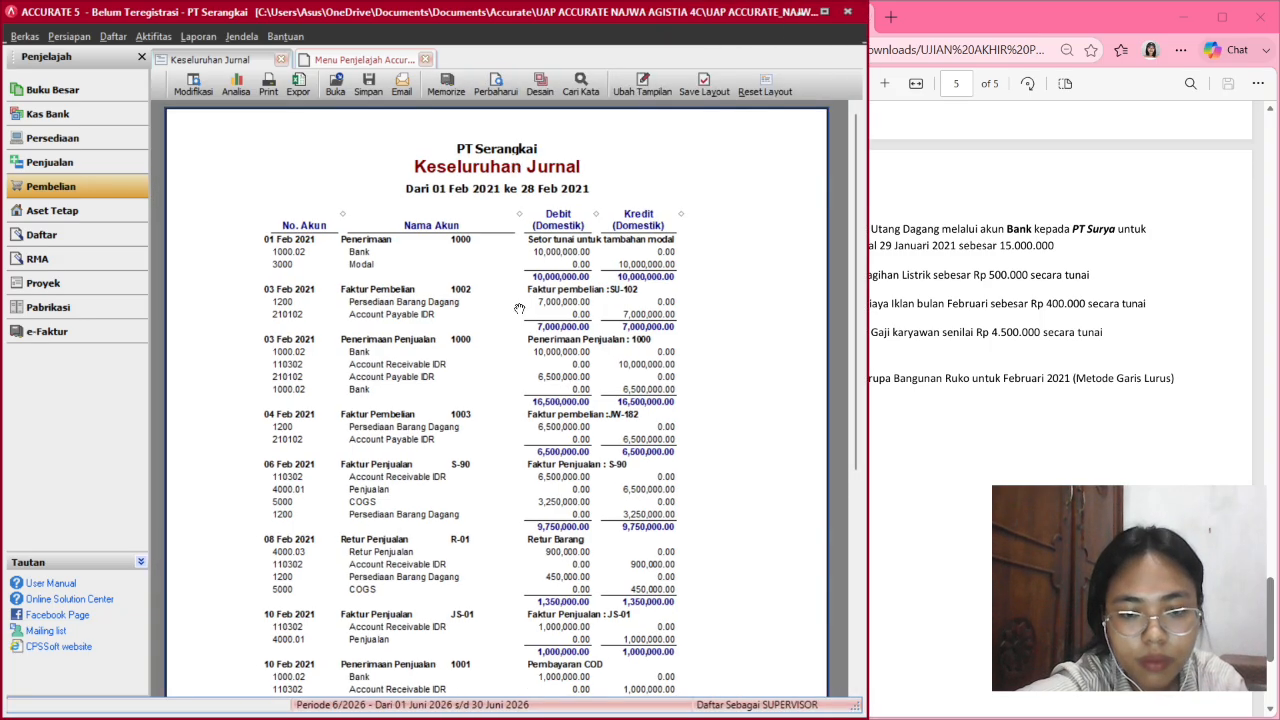
pyautogui.scroll(-5, 519, 309)
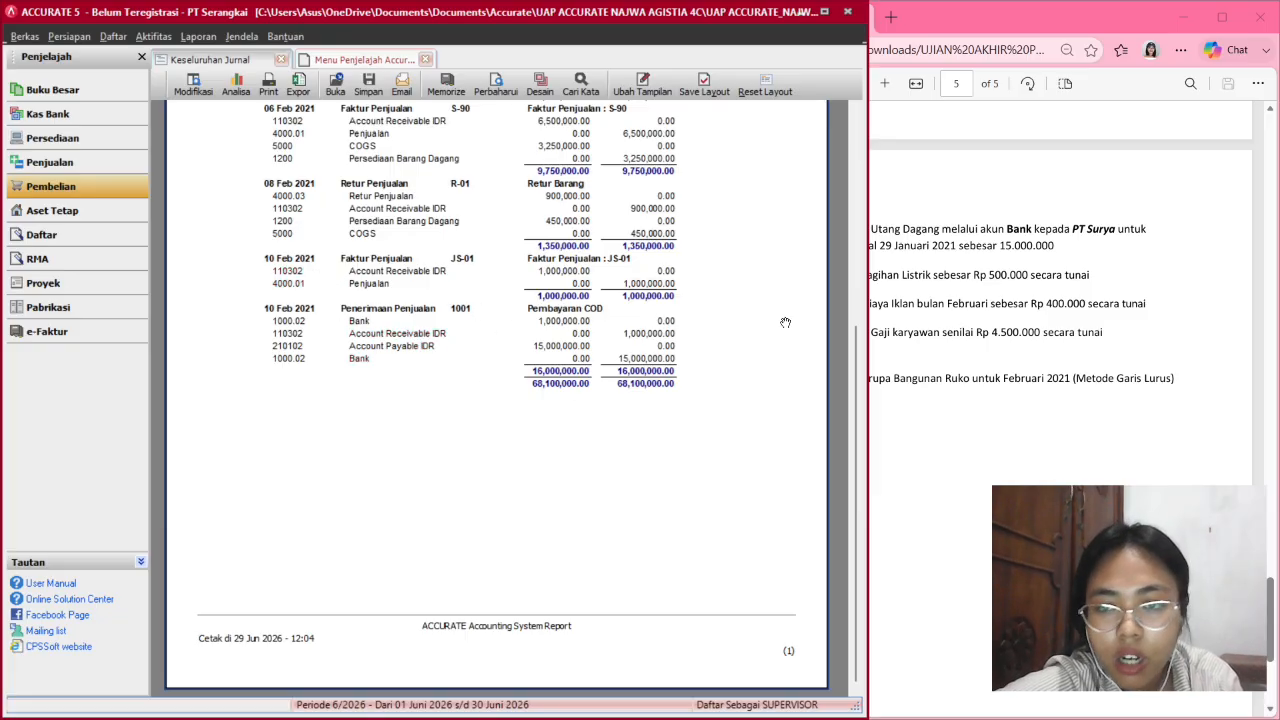
# Review the exam instructions in the PDF beside a narrower accounting window.
pyautogui.click(868, 330)
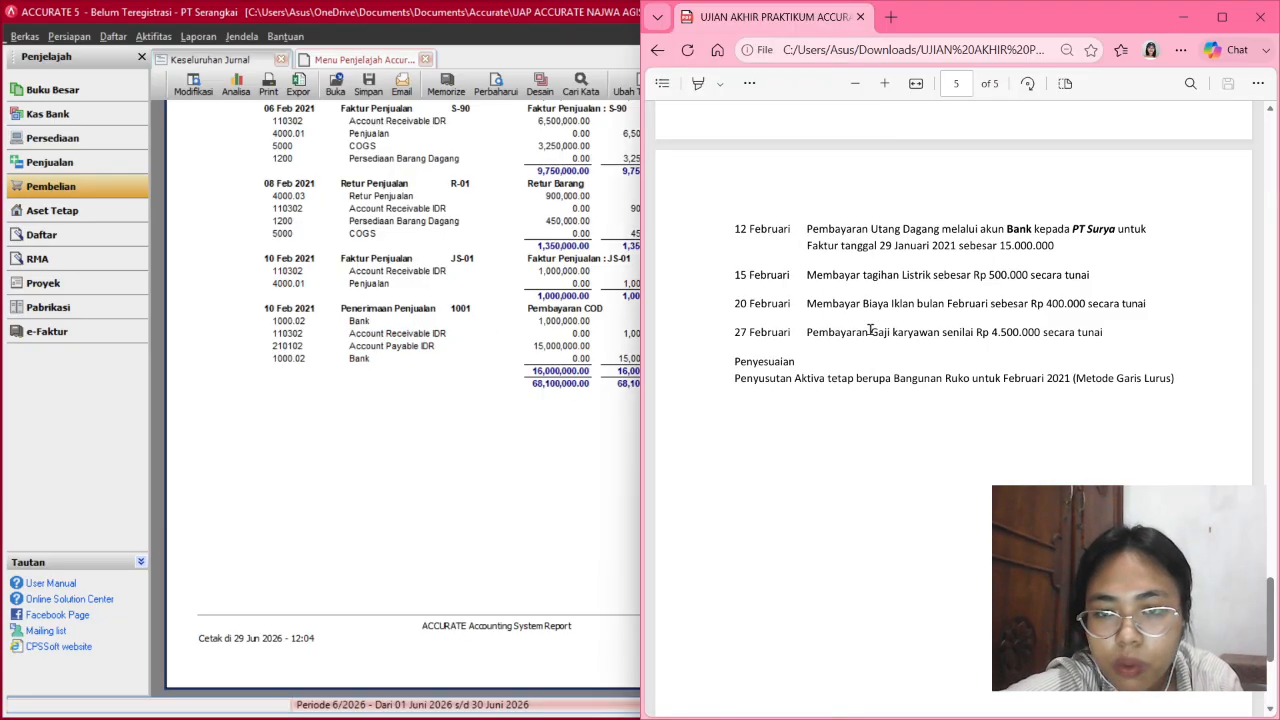
pyautogui.click(566, 385)
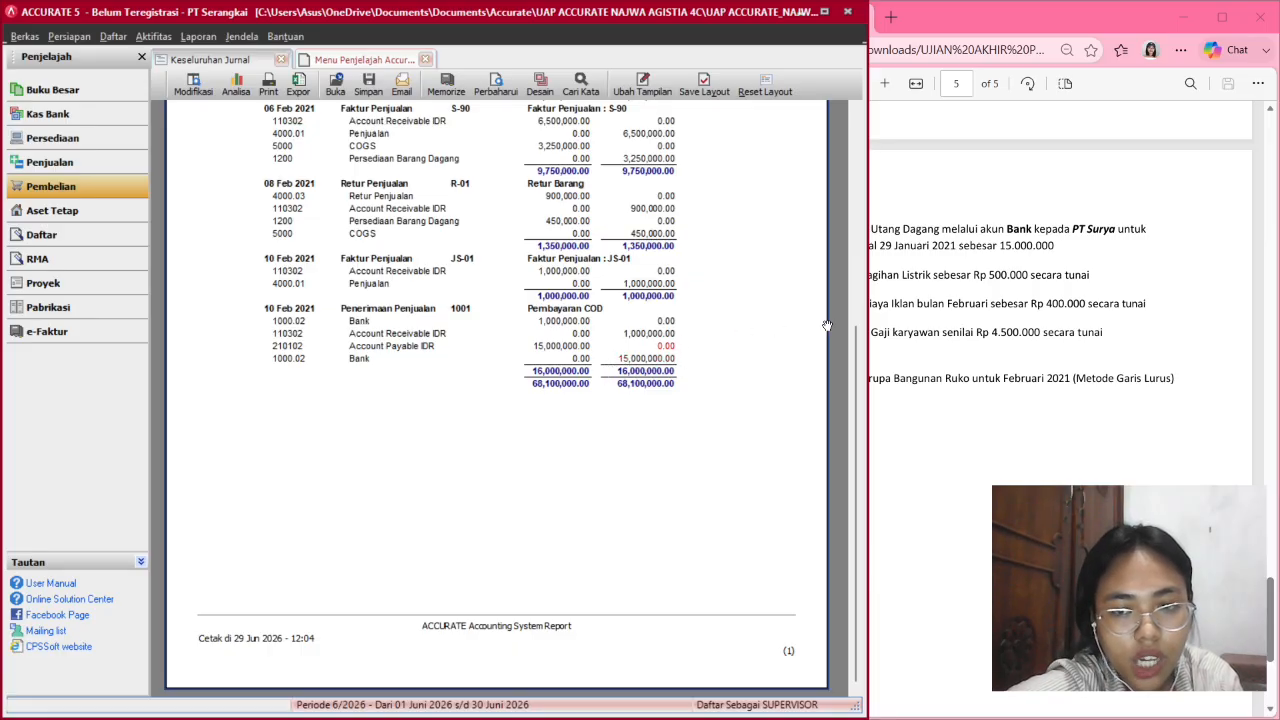
pyautogui.moveTo(865, 327); pyautogui.dragTo(713, 300)
pyautogui.scroll(-1, 846, 356)
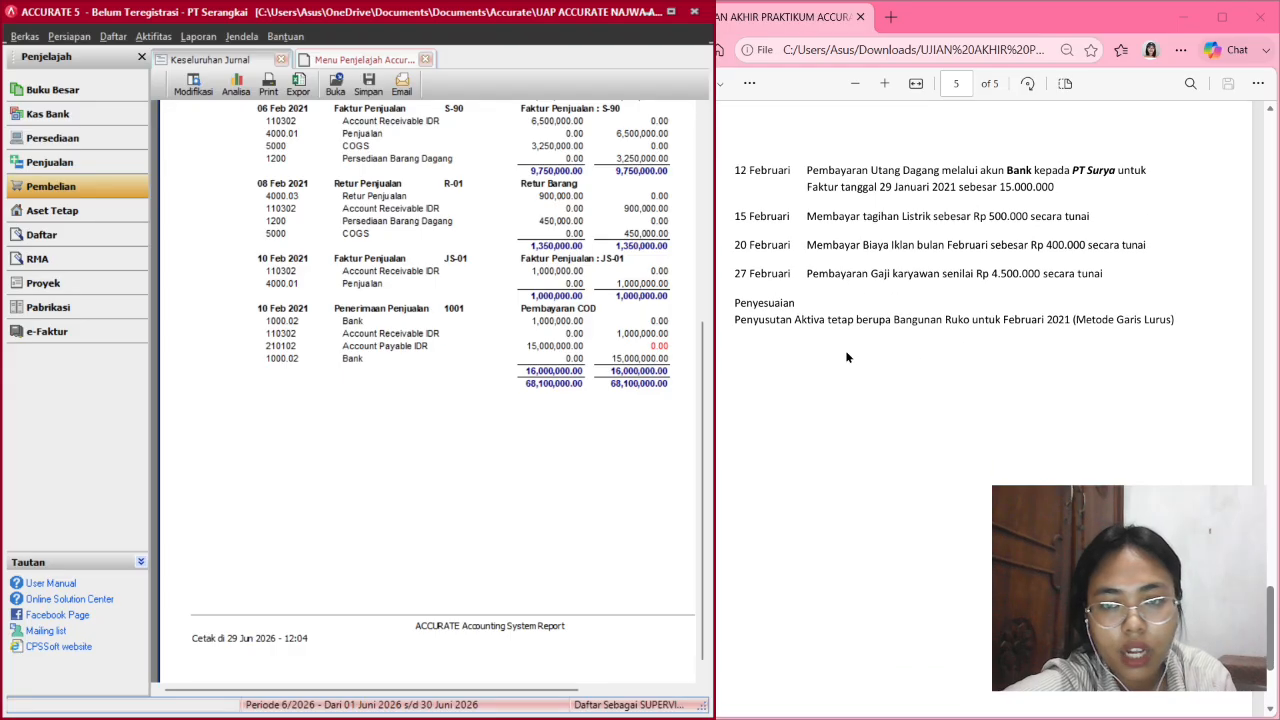
pyautogui.scroll(1, 846, 357)
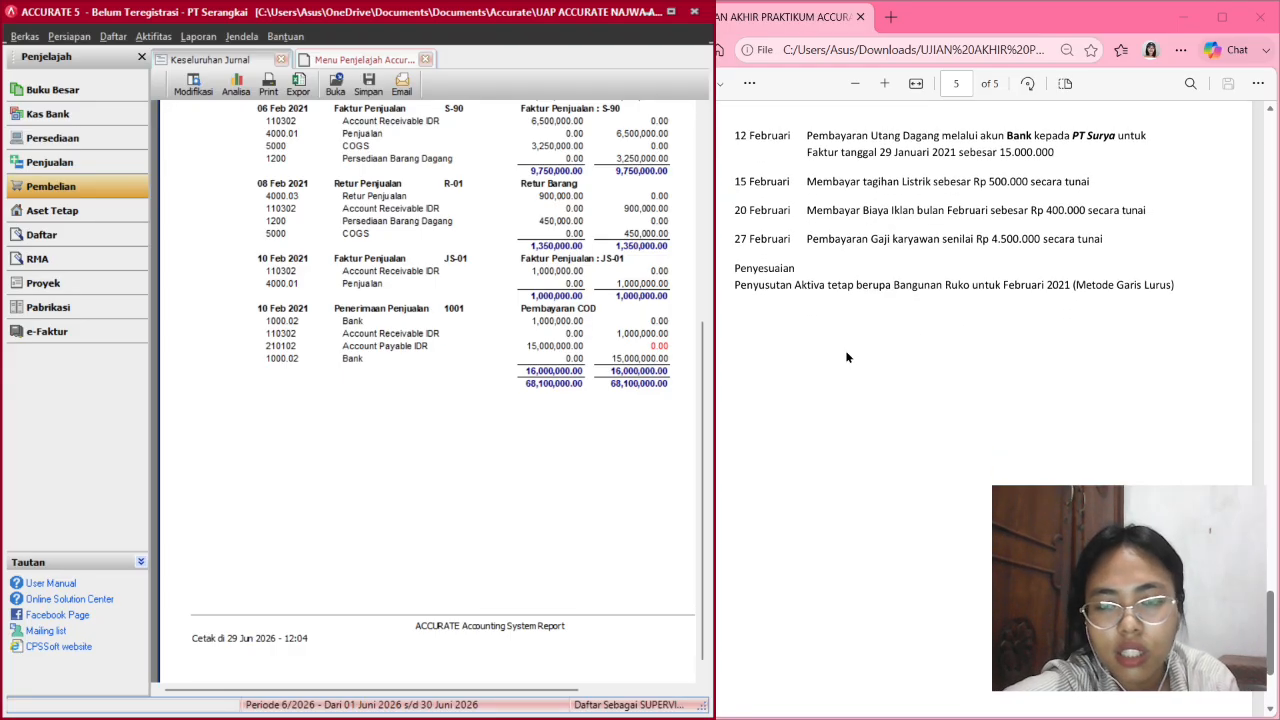
pyautogui.scroll(-1, 848, 345)
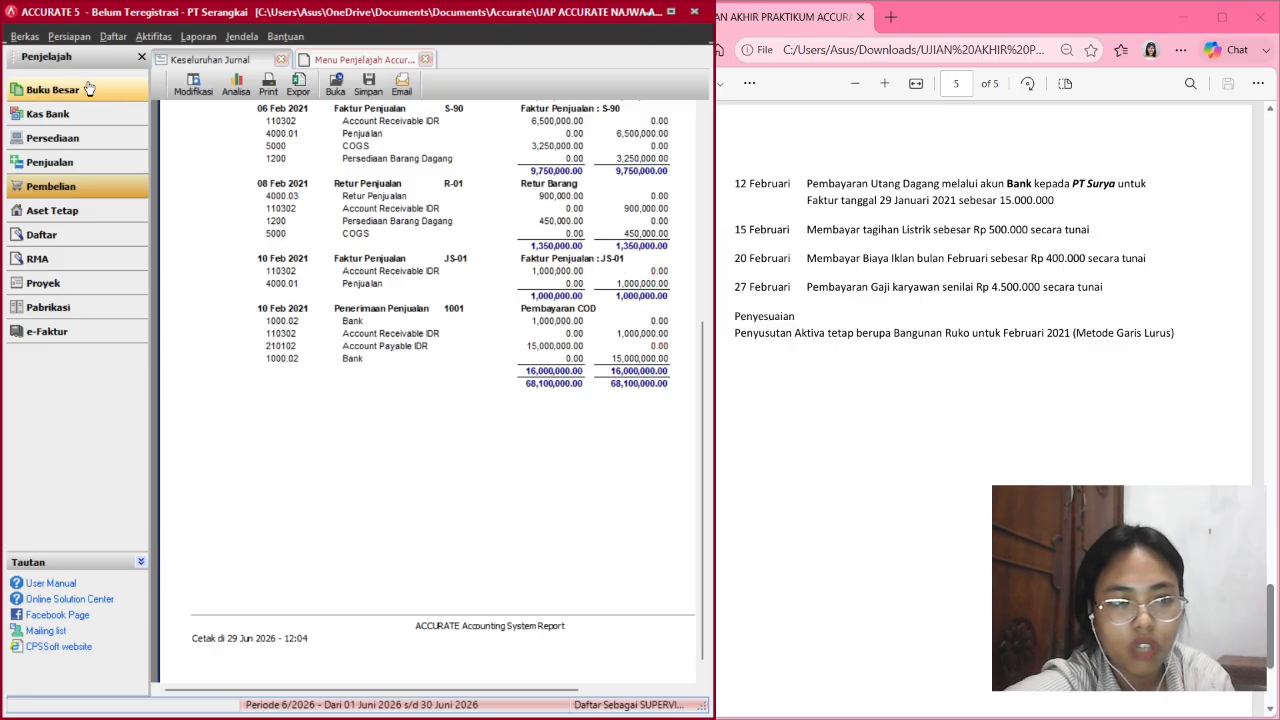
# Start a new Kas Bank other payment paid from Cash account 1000.01.
pyautogui.click(60, 114)
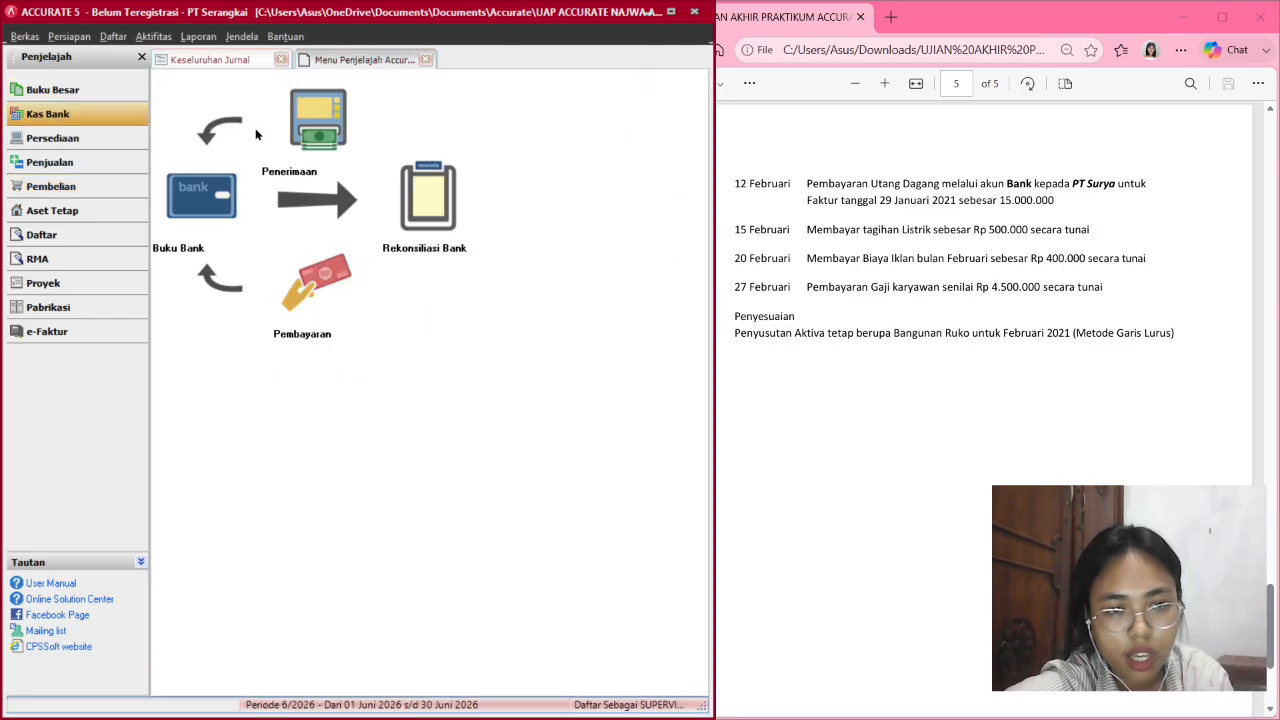
pyautogui.click(298, 312)
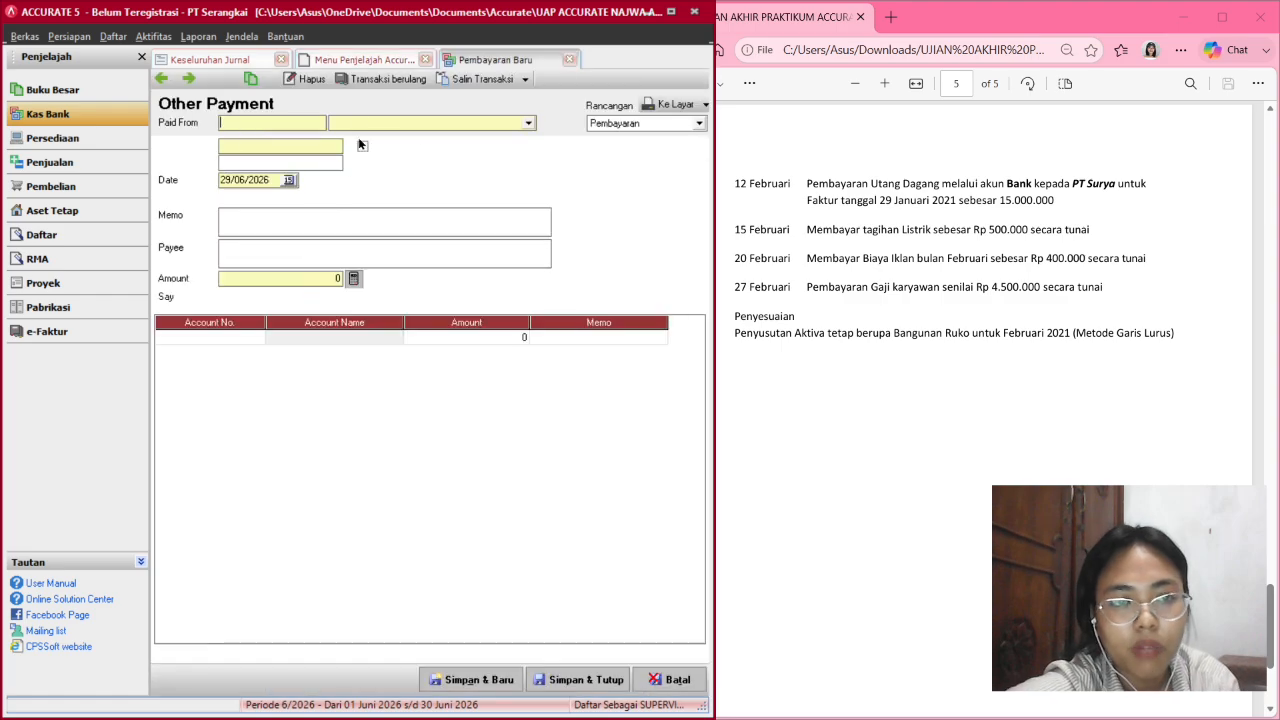
pyautogui.click(407, 123)
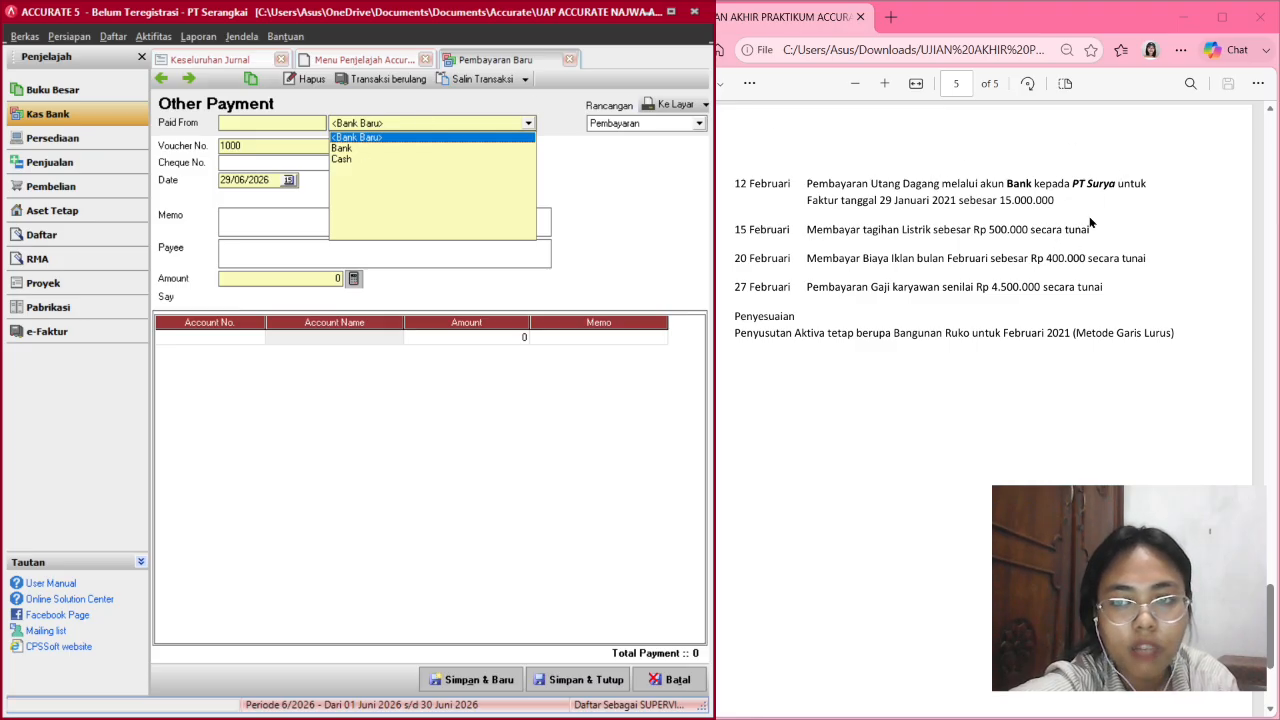
pyautogui.click(372, 162)
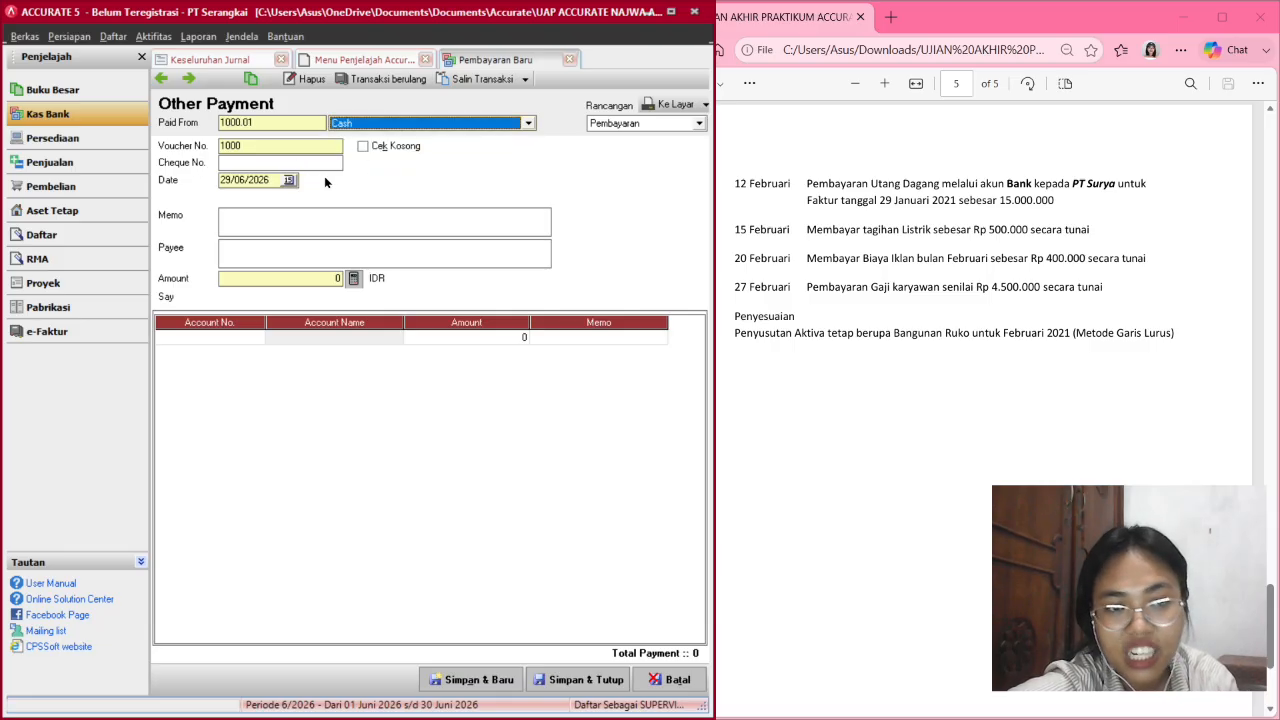
# Date the payment 15/02/2021 and give it the memo 'Bayar tagihan listrik'.
pyautogui.click(225, 179)
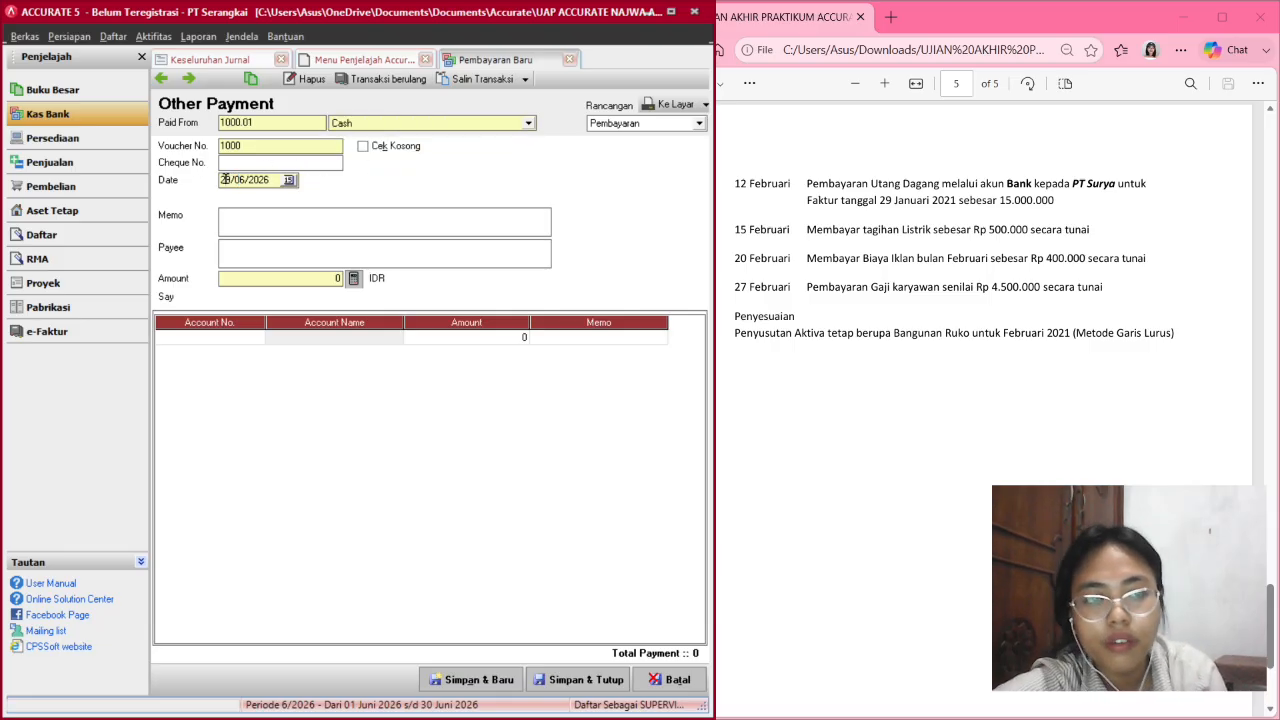
pyautogui.write('1')
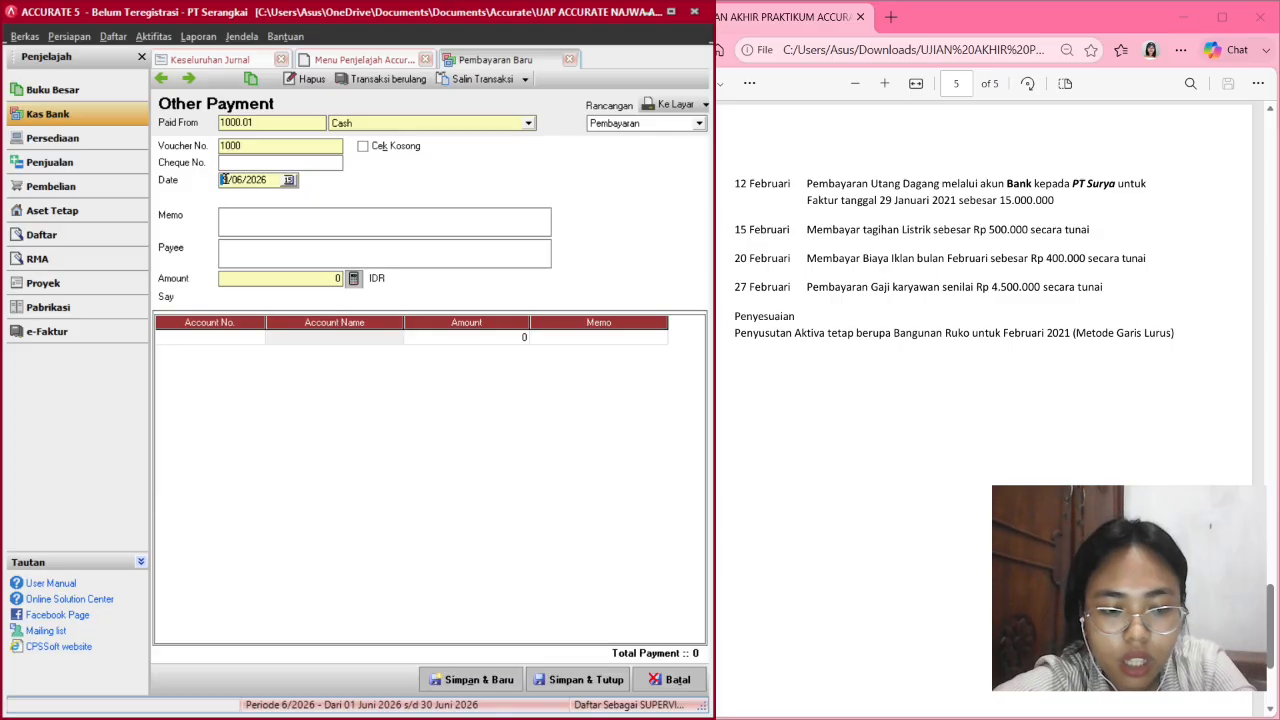
pyautogui.write('5/')
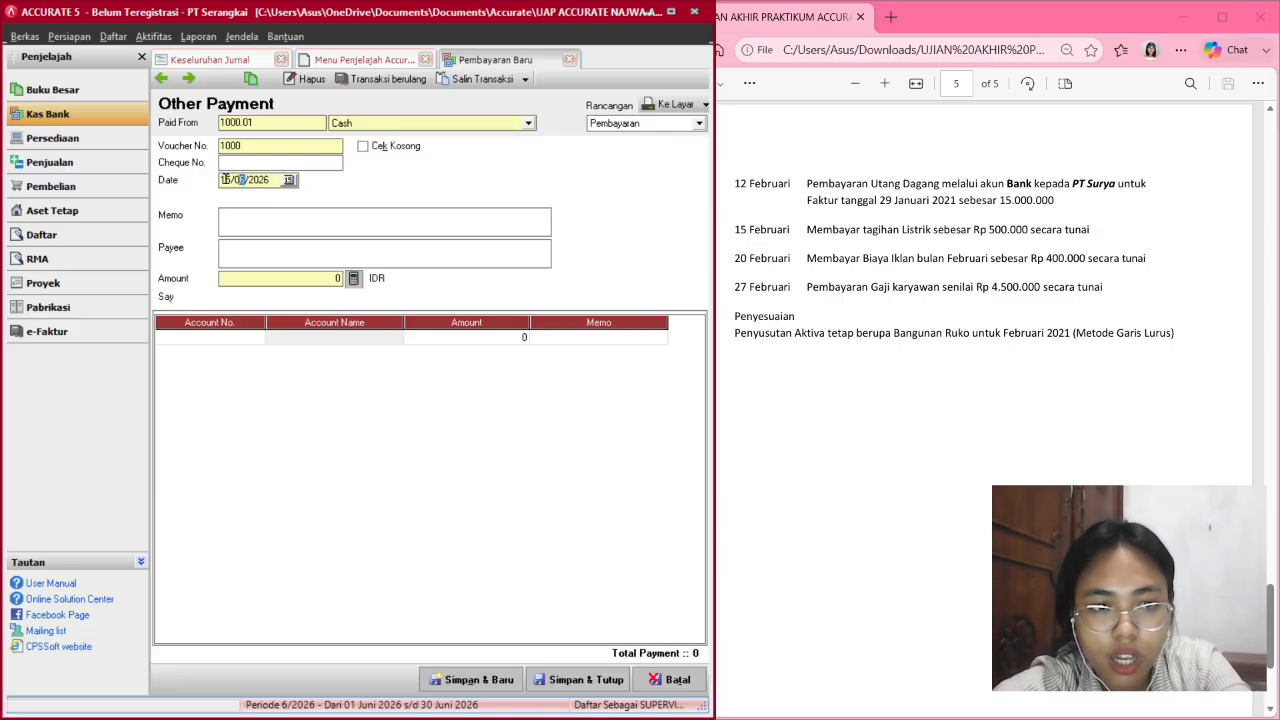
pyautogui.write('02/2021')
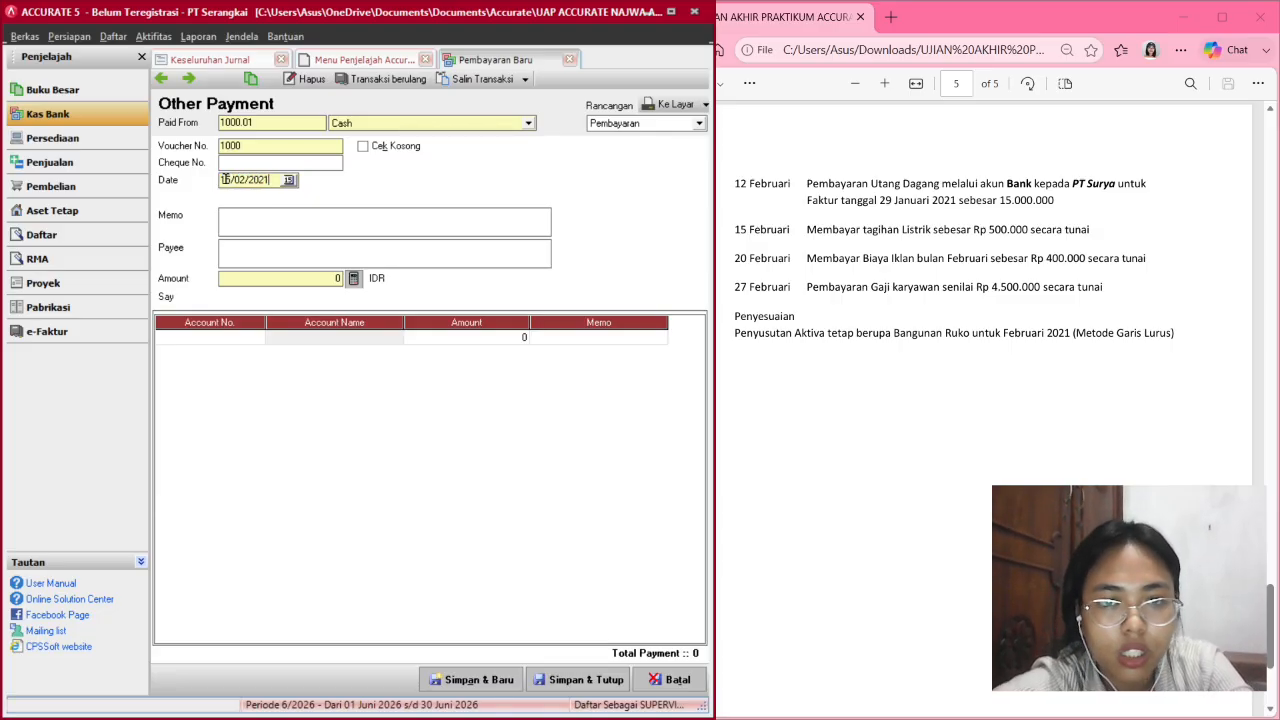
pyautogui.click(390, 216)
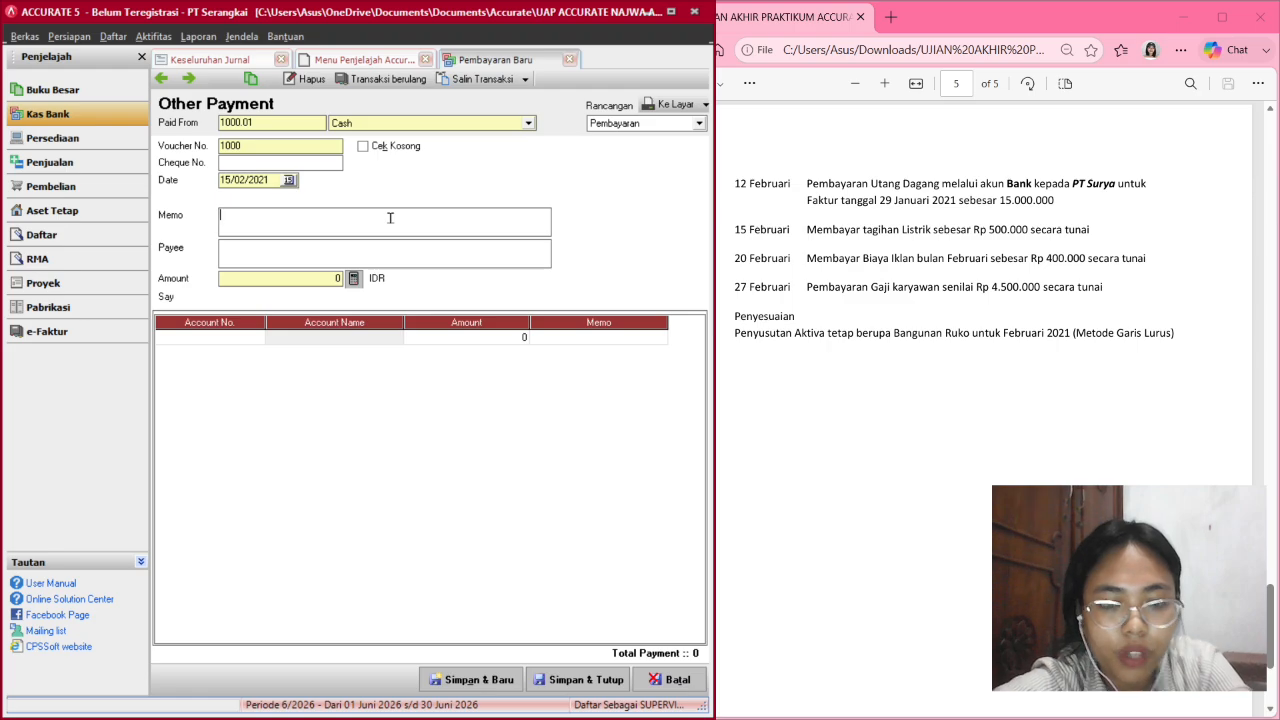
pyautogui.write('Bayar tagihan listrik bulan F')
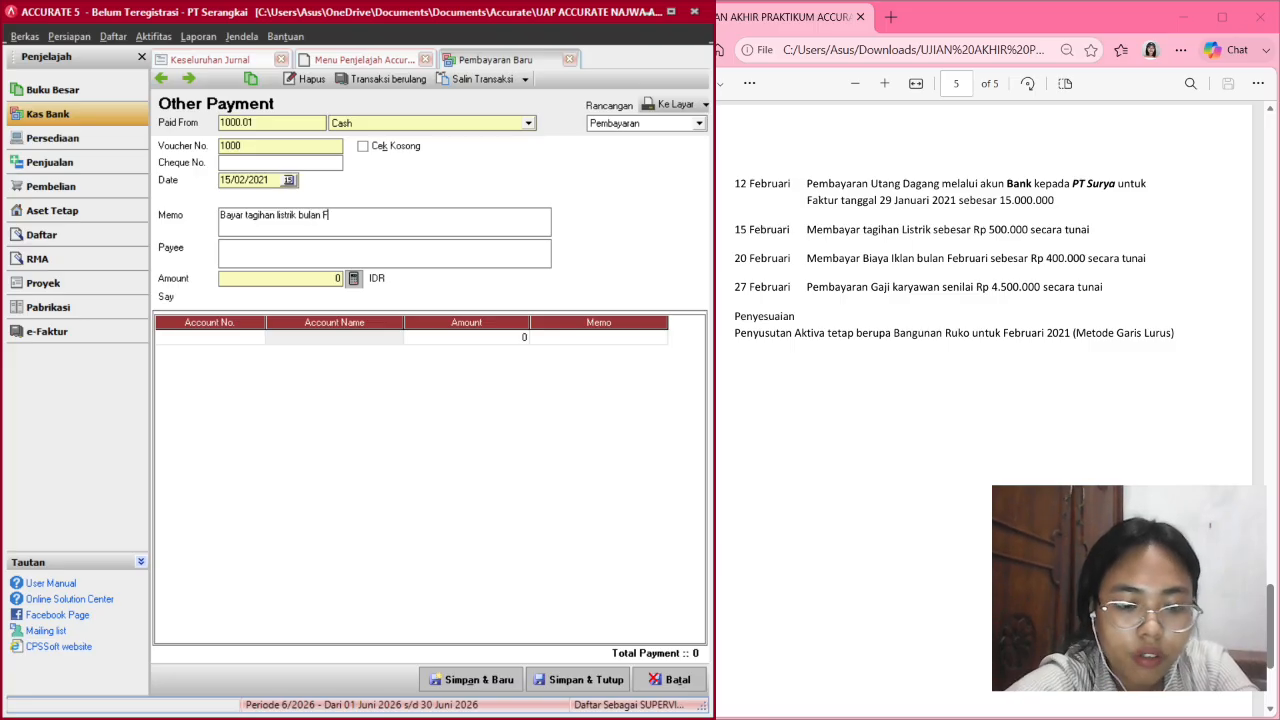
pyautogui.write('ebruari')
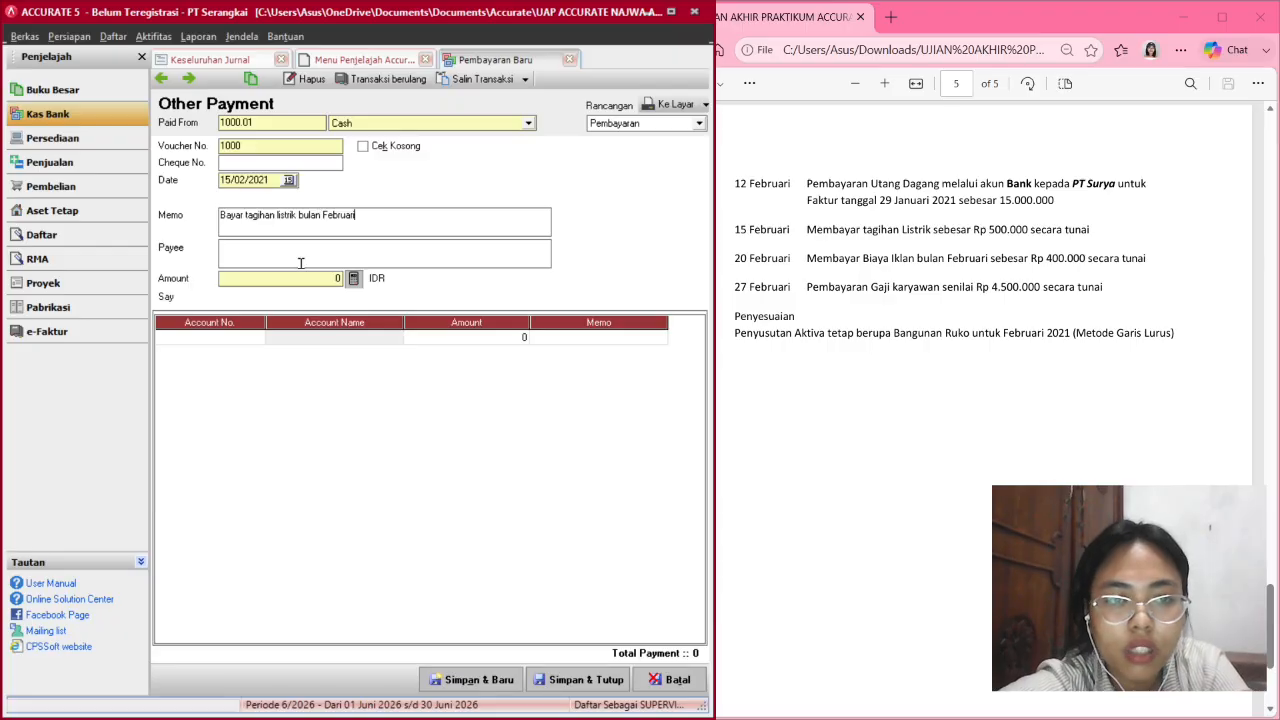
pyautogui.press('BackSpace')
pyautogui.press('BackSpace')
pyautogui.press('BackSpace')
pyautogui.press('BackSpace')
pyautogui.press('BackSpace')
pyautogui.press('BackSpace')
pyautogui.press('BackSpace')
pyautogui.press('BackSpace')
pyautogui.press('BackSpace')
pyautogui.press('BackSpace')
pyautogui.press('BackSpace')
pyautogui.press('BackSpace')
pyautogui.press('BackSpace')
pyautogui.press('BackSpace')
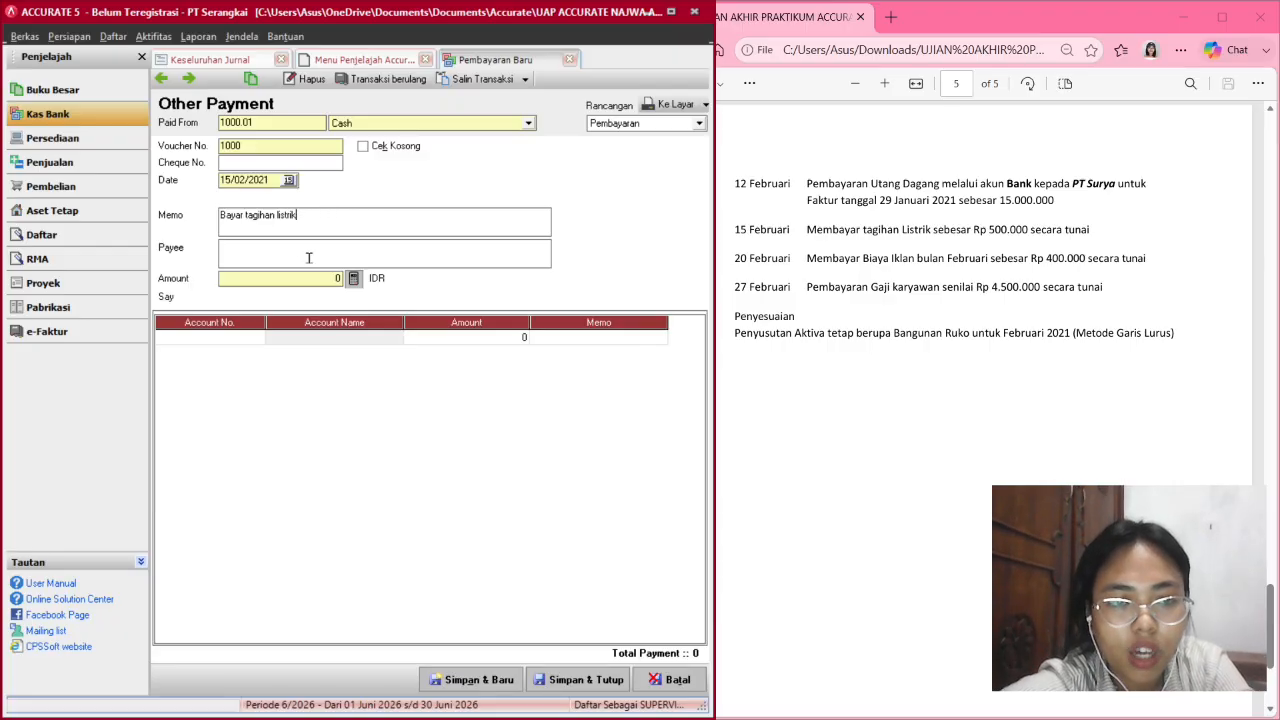
# Set the first payment line's account to 6203.01 Biaya Listrik.
pyautogui.click(252, 337)
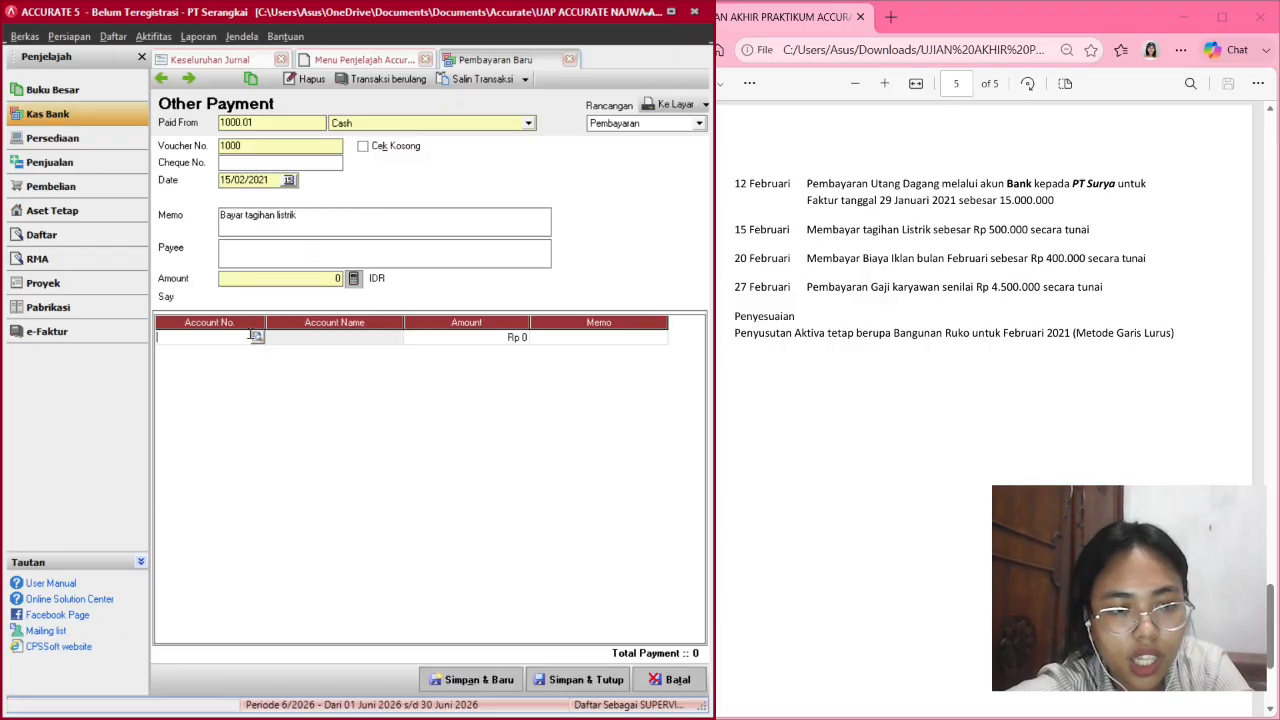
pyautogui.click(256, 337)
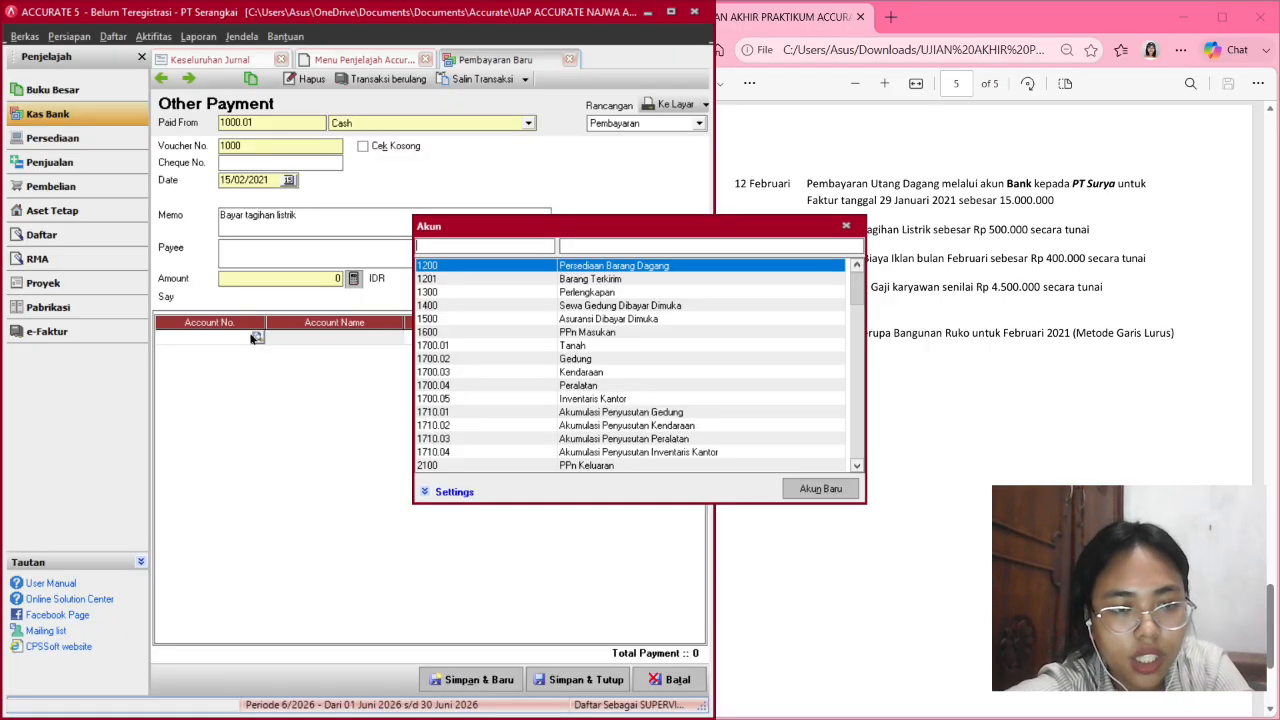
pyautogui.click(569, 247)
pyautogui.write('li')
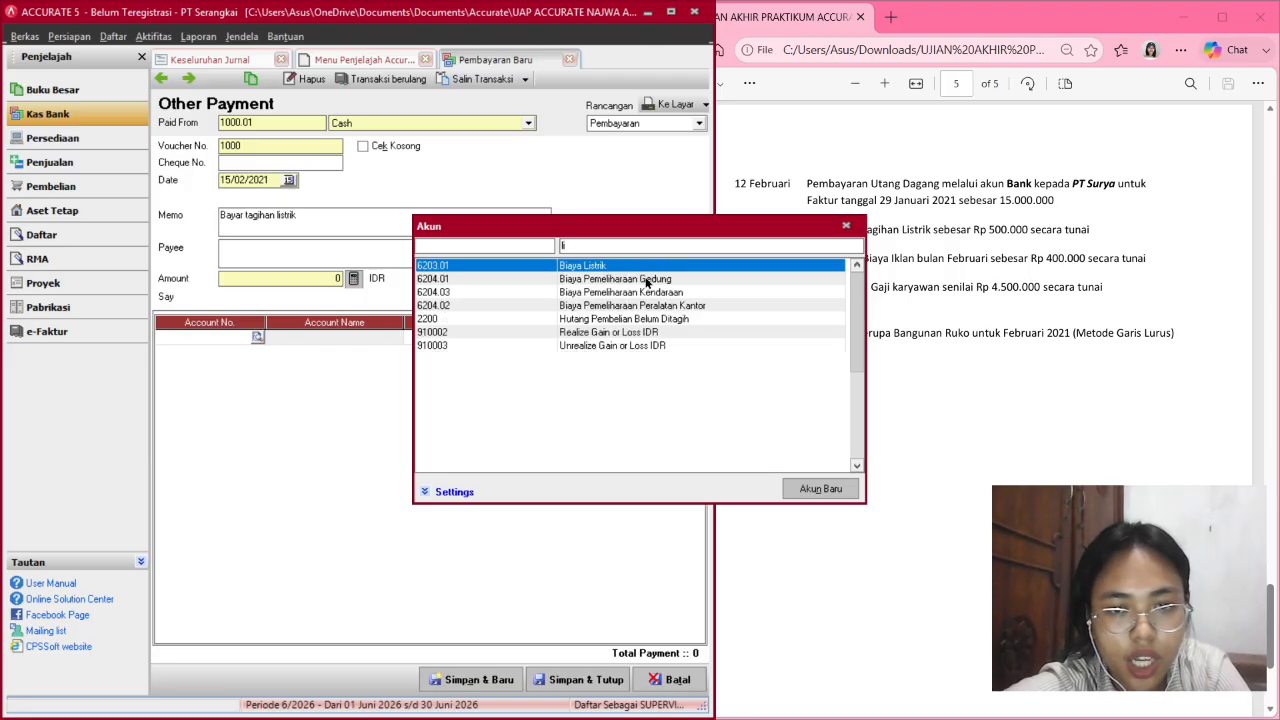
pyautogui.doubleClick(655, 270)
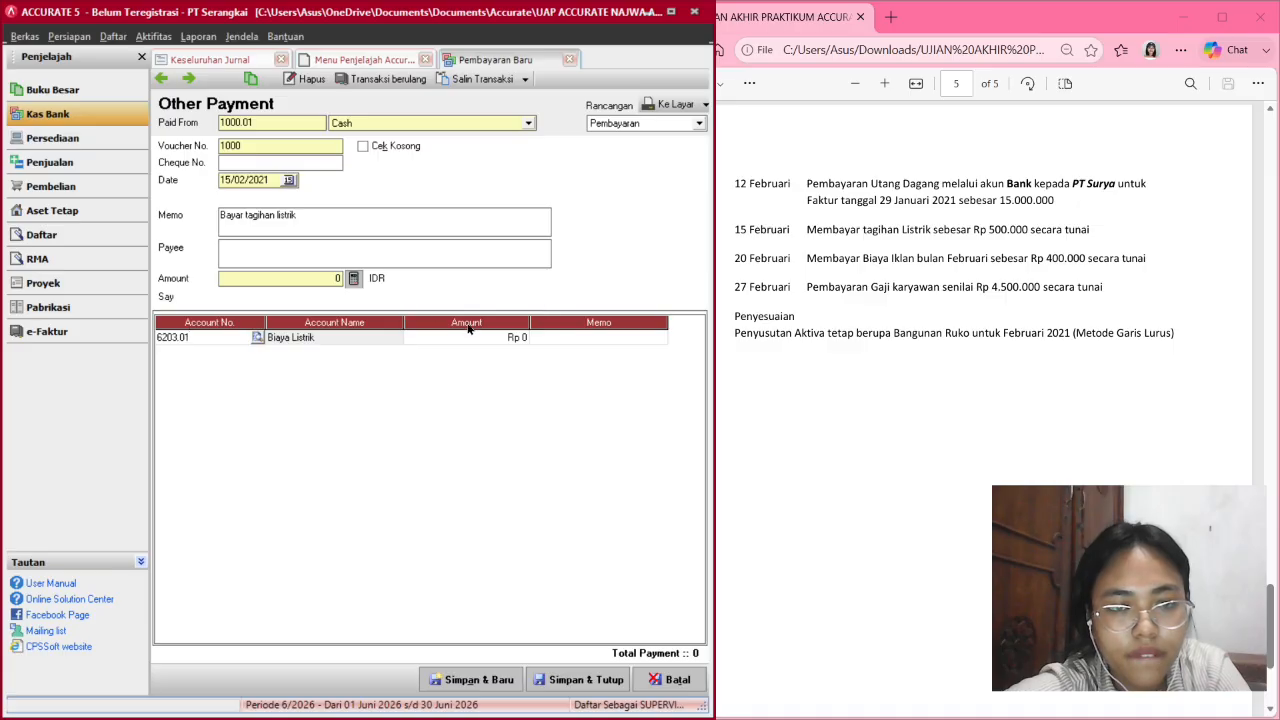
# Enter 500,000 as the line amount and payment total, then save and close.
pyautogui.click(455, 340)
pyautogui.click(455, 340)
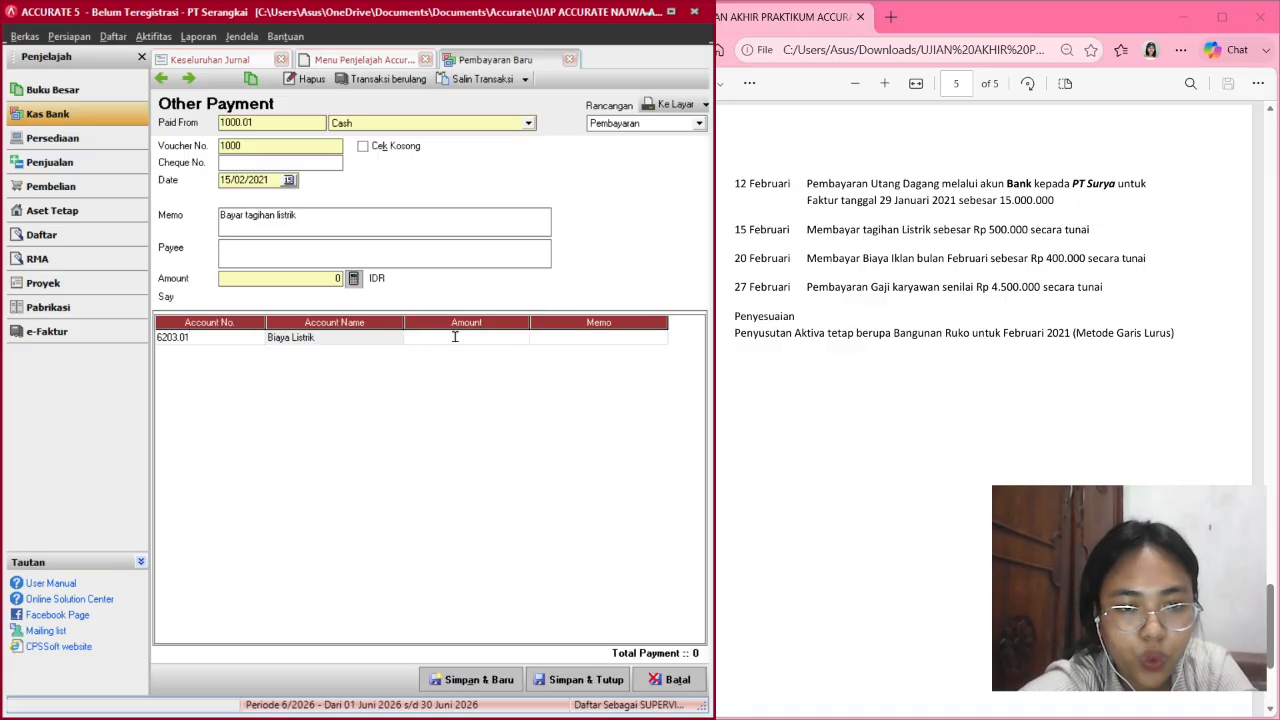
pyautogui.write('500000')
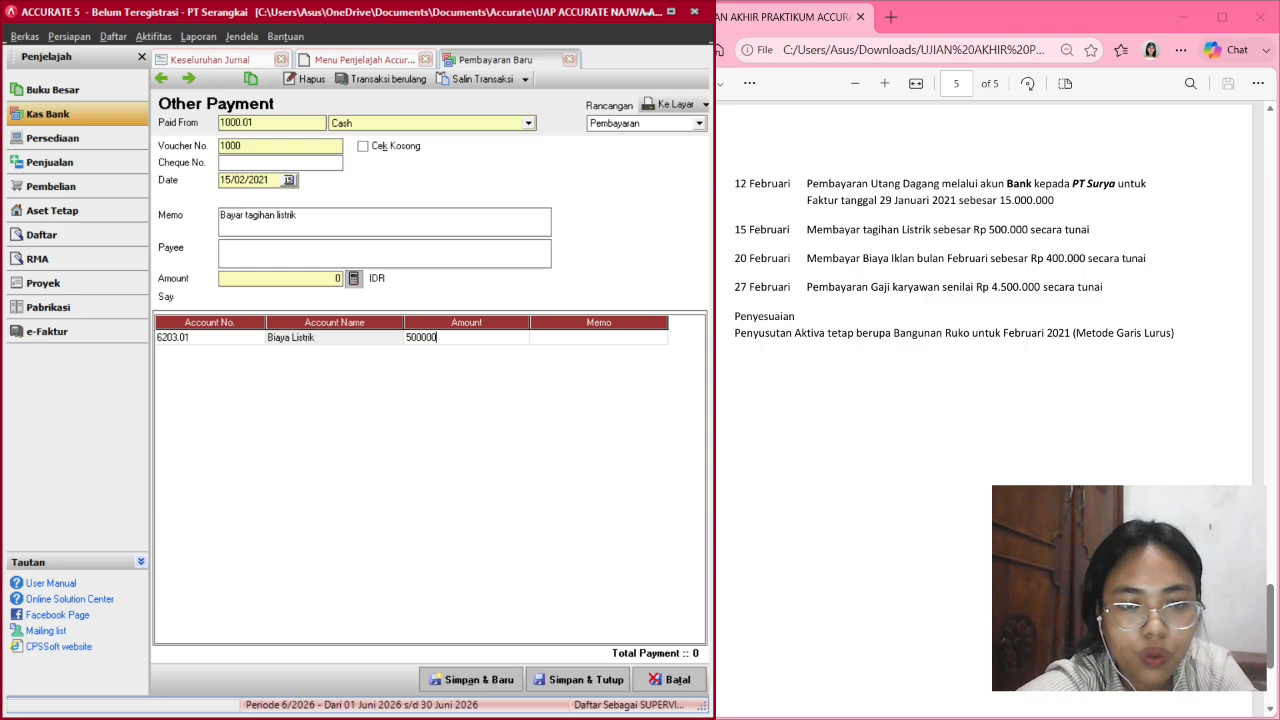
pyautogui.press('Return')
pyautogui.press('Return')
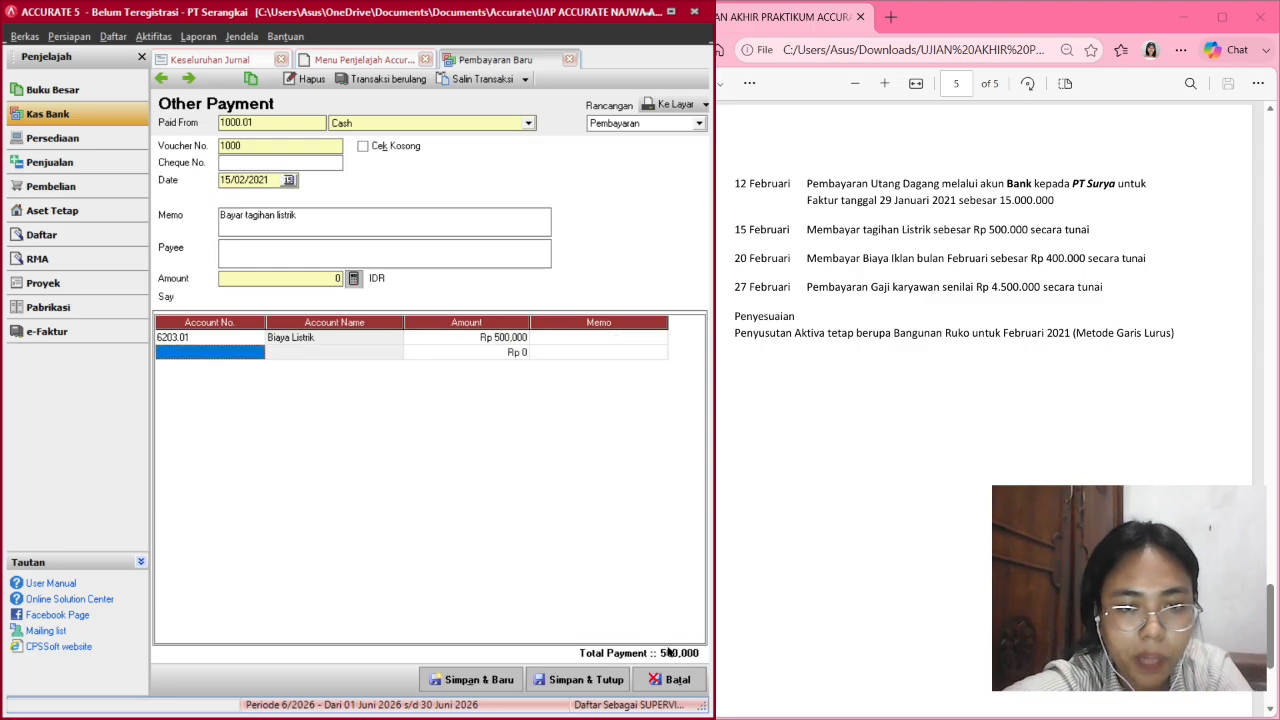
pyautogui.click(352, 280)
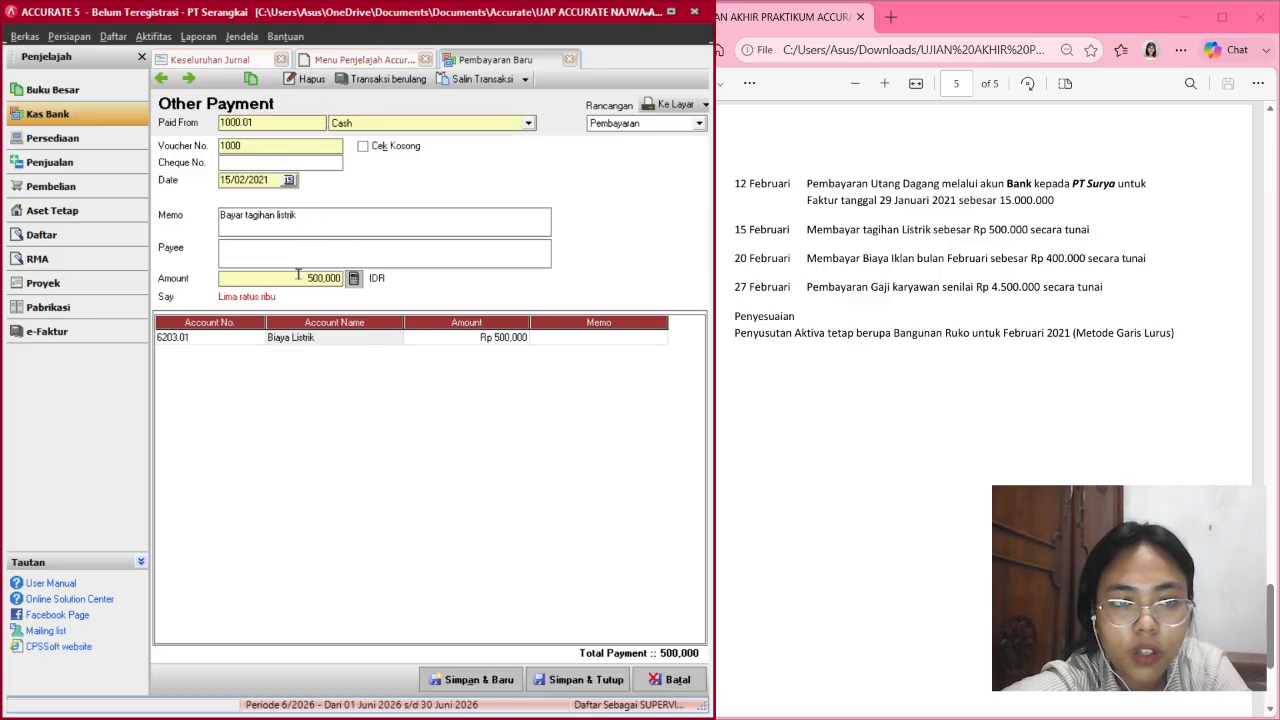
pyautogui.click(576, 680)
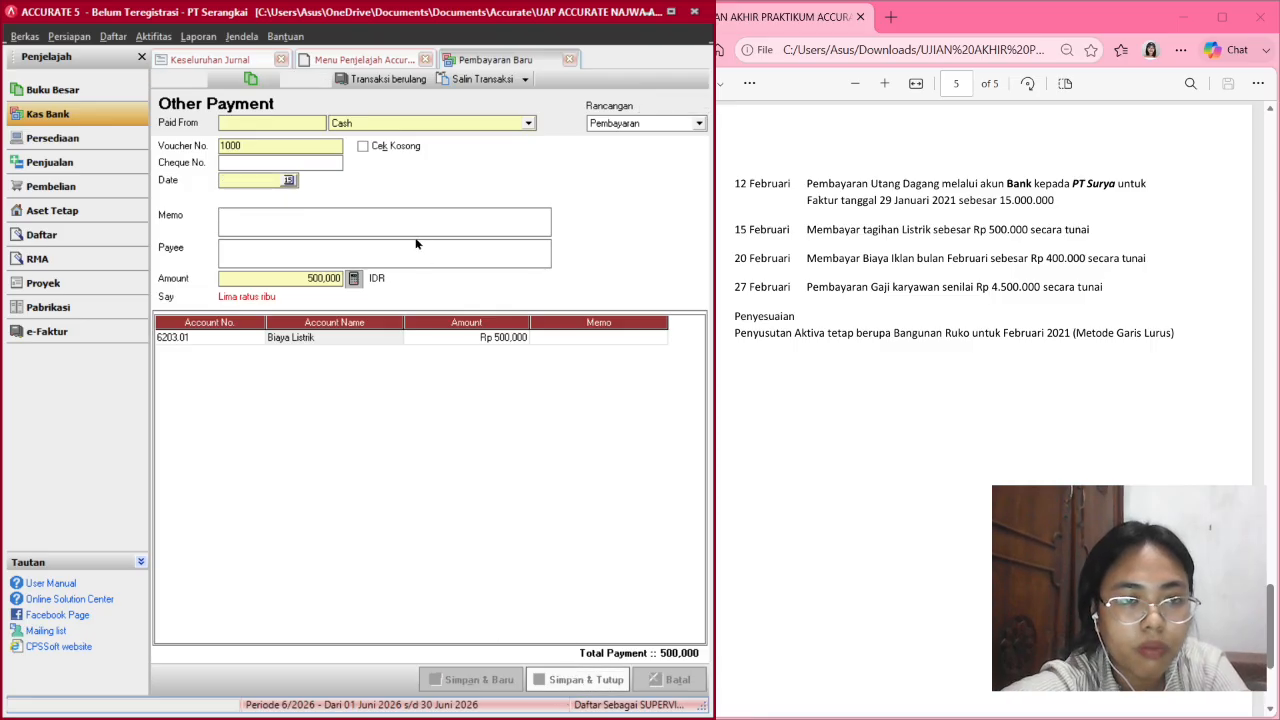
# Refresh Keseluruhan Jurnal to show the 15 Feb 2021 Biaya Listrik payment; totals 68,600,000.
pyautogui.click(227, 62)
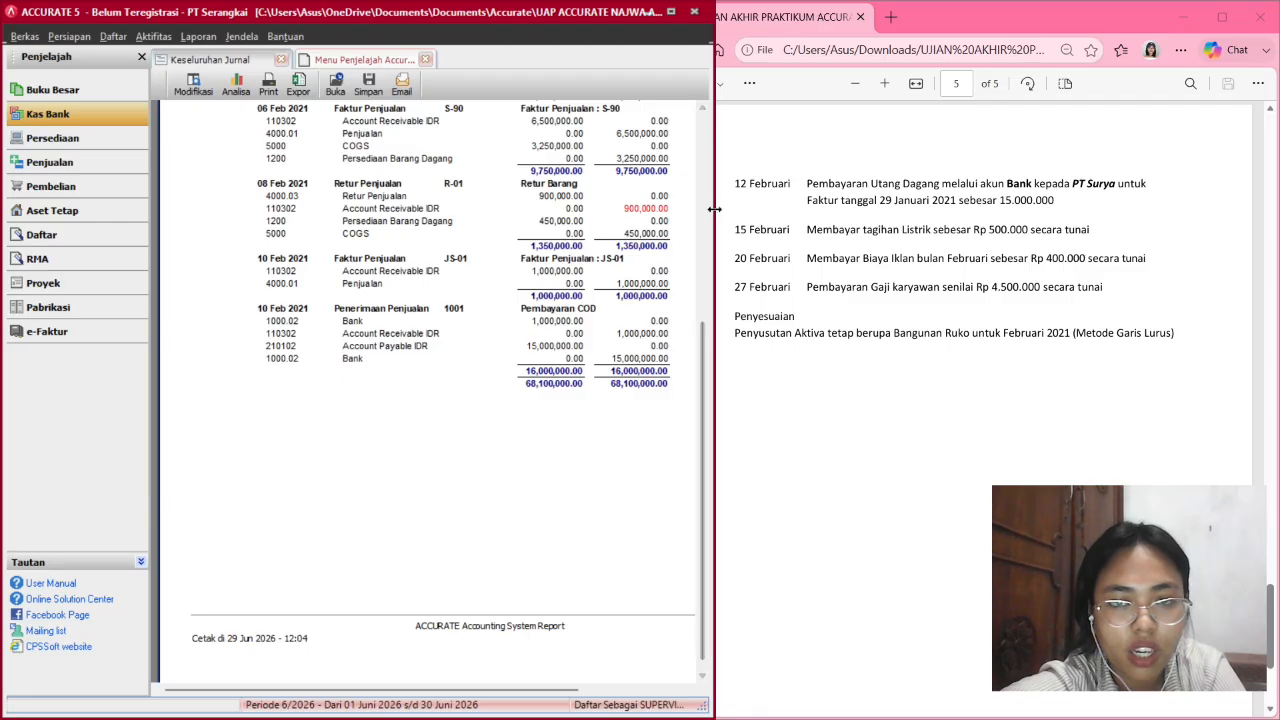
pyautogui.moveTo(714, 210); pyautogui.dragTo(838, 216)
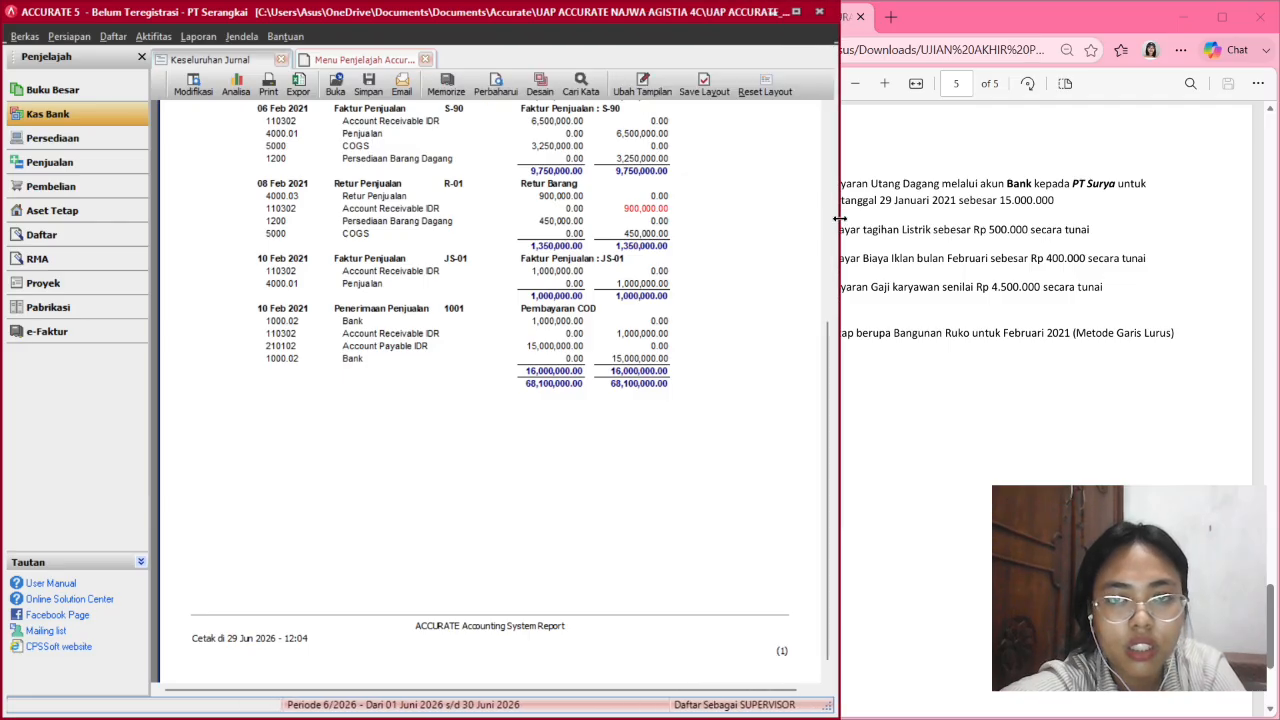
pyautogui.click(506, 80)
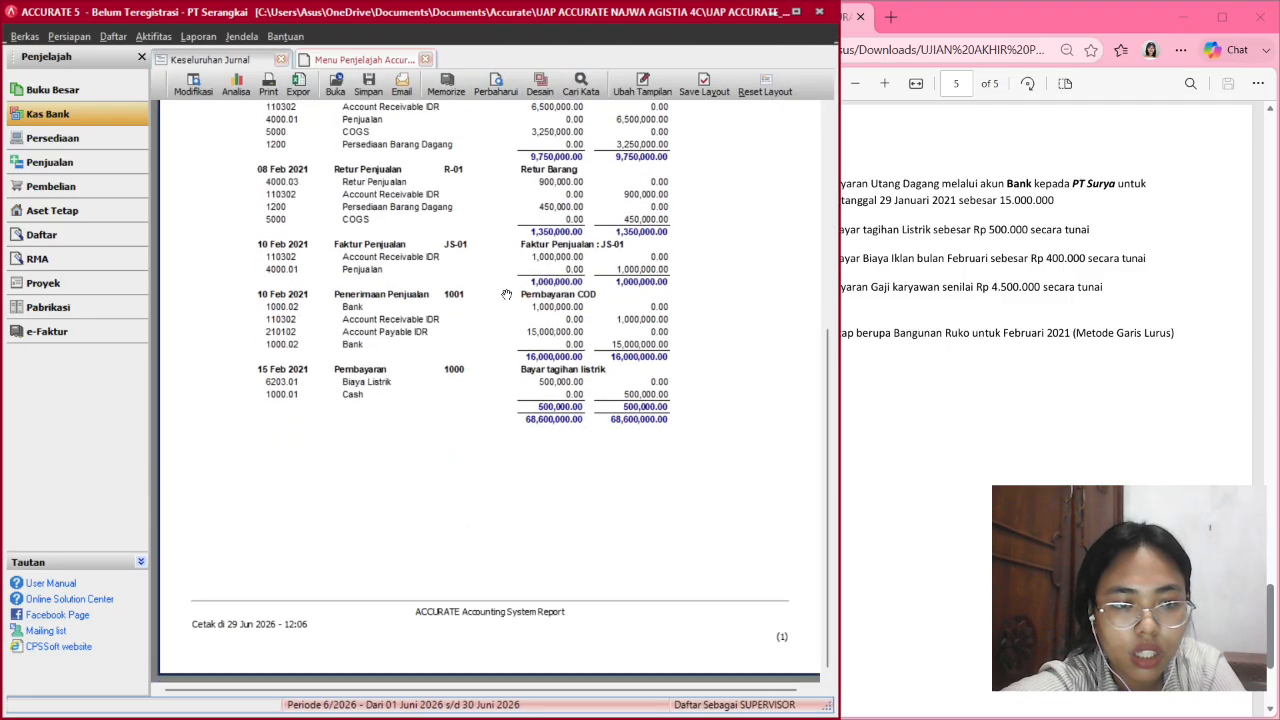
pyautogui.scroll(-5, 506, 294)
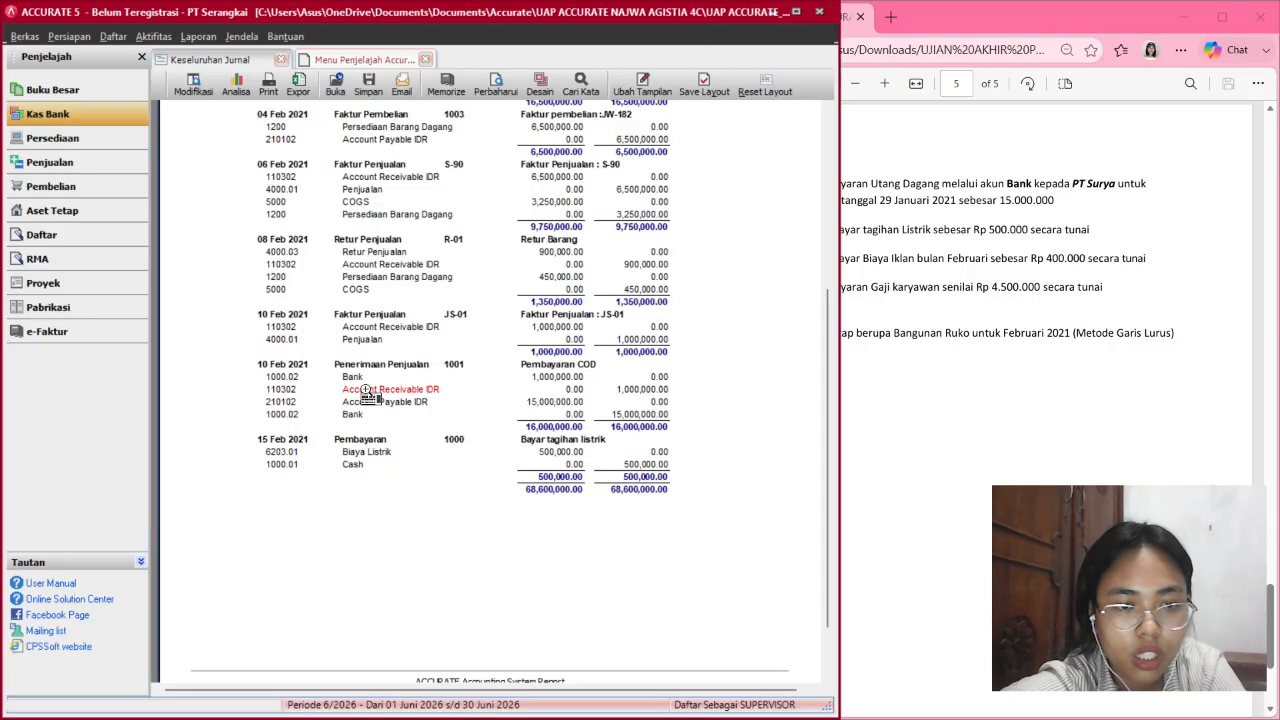
pyautogui.scroll(6, 294, 382)
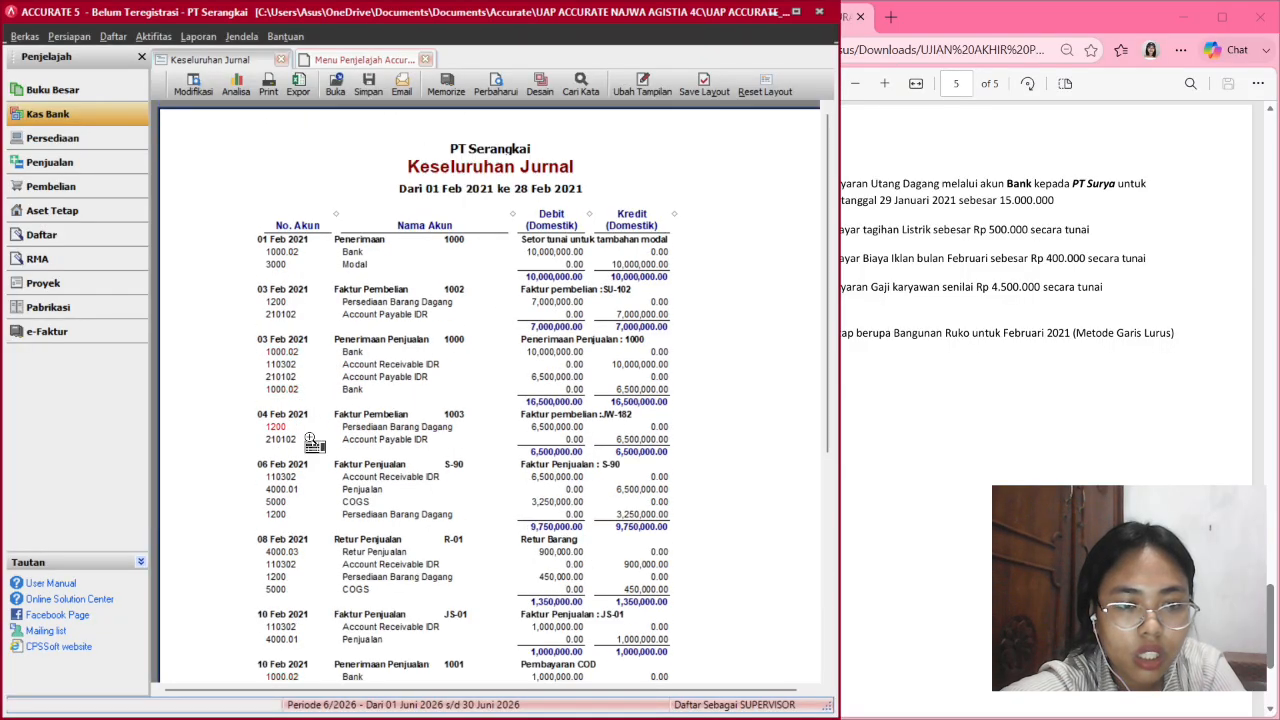
pyautogui.scroll(-5, 309, 436)
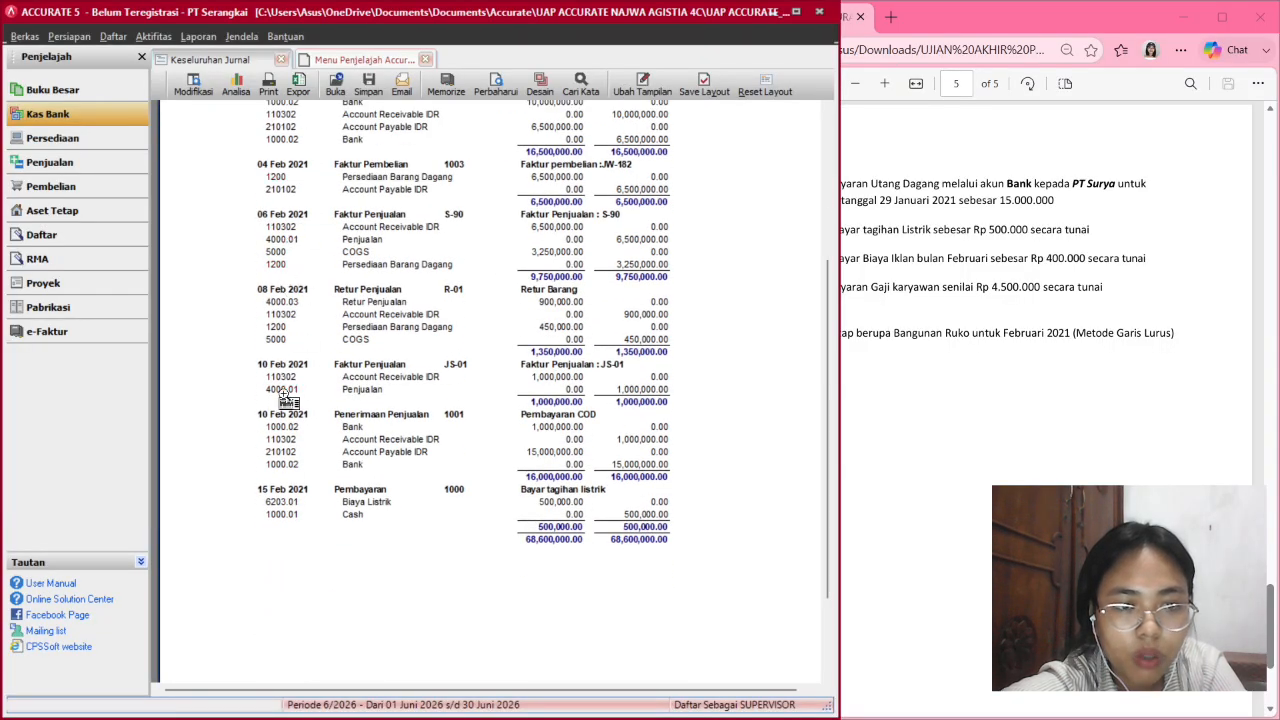
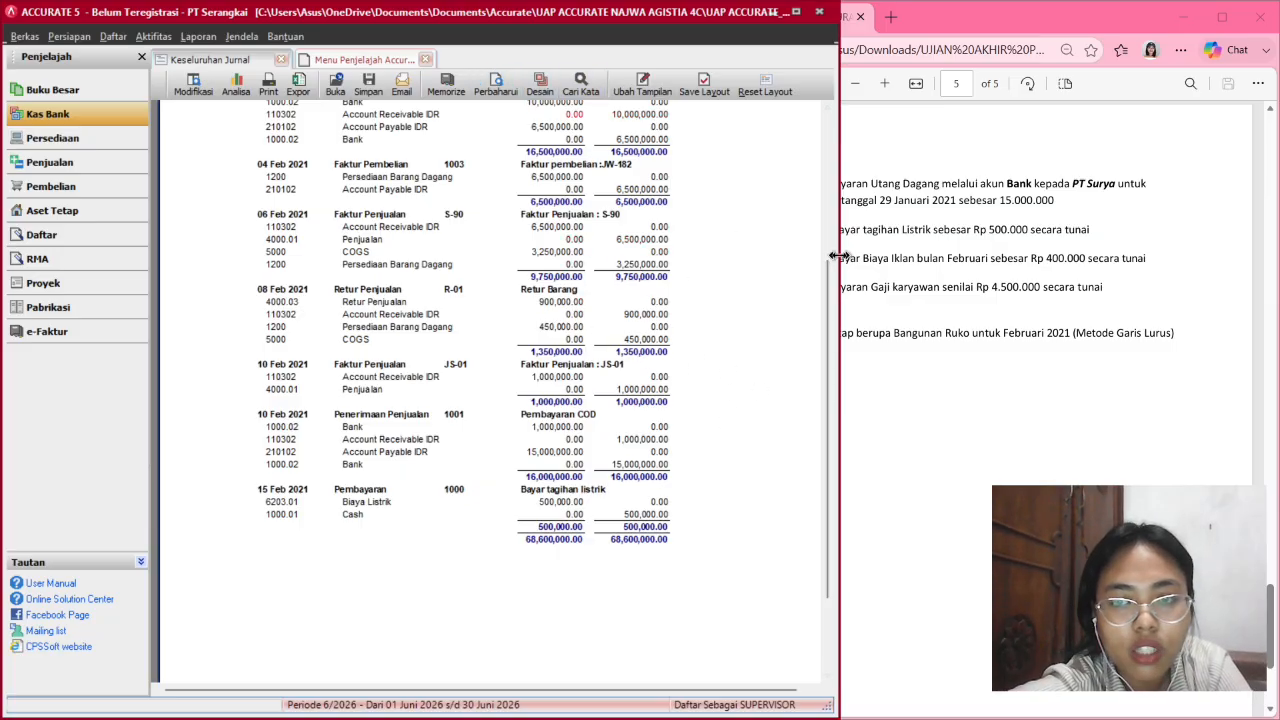
# Narrow the Accurate window beside the exam PDF and go to the Kas Bank section.
pyautogui.moveTo(838, 257); pyautogui.dragTo(670, 33)
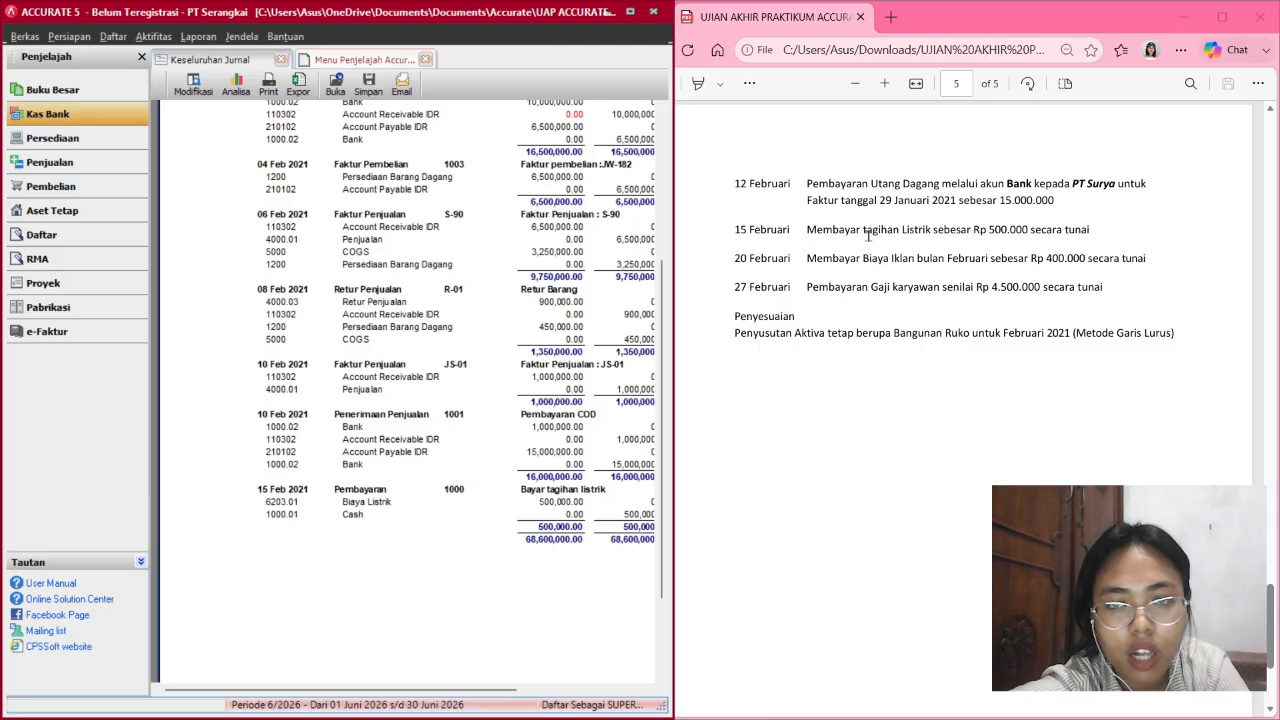
pyautogui.scroll(-1, 866, 315)
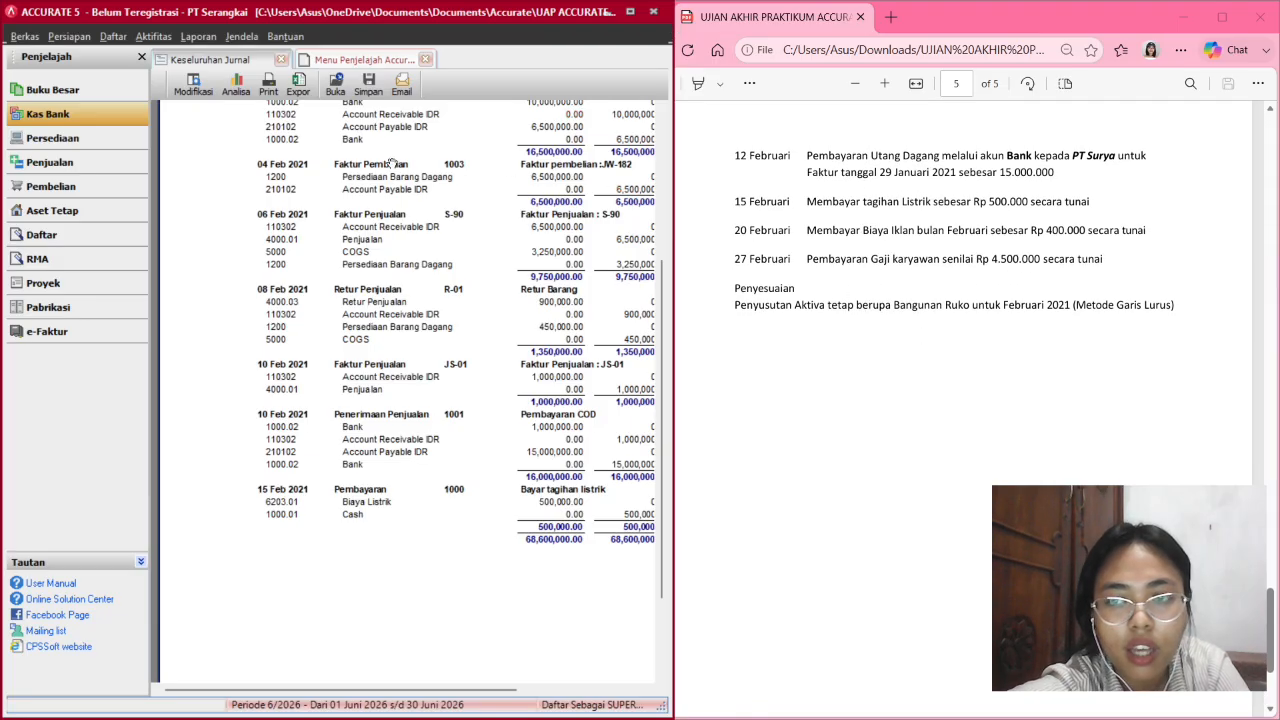
pyautogui.click(75, 115)
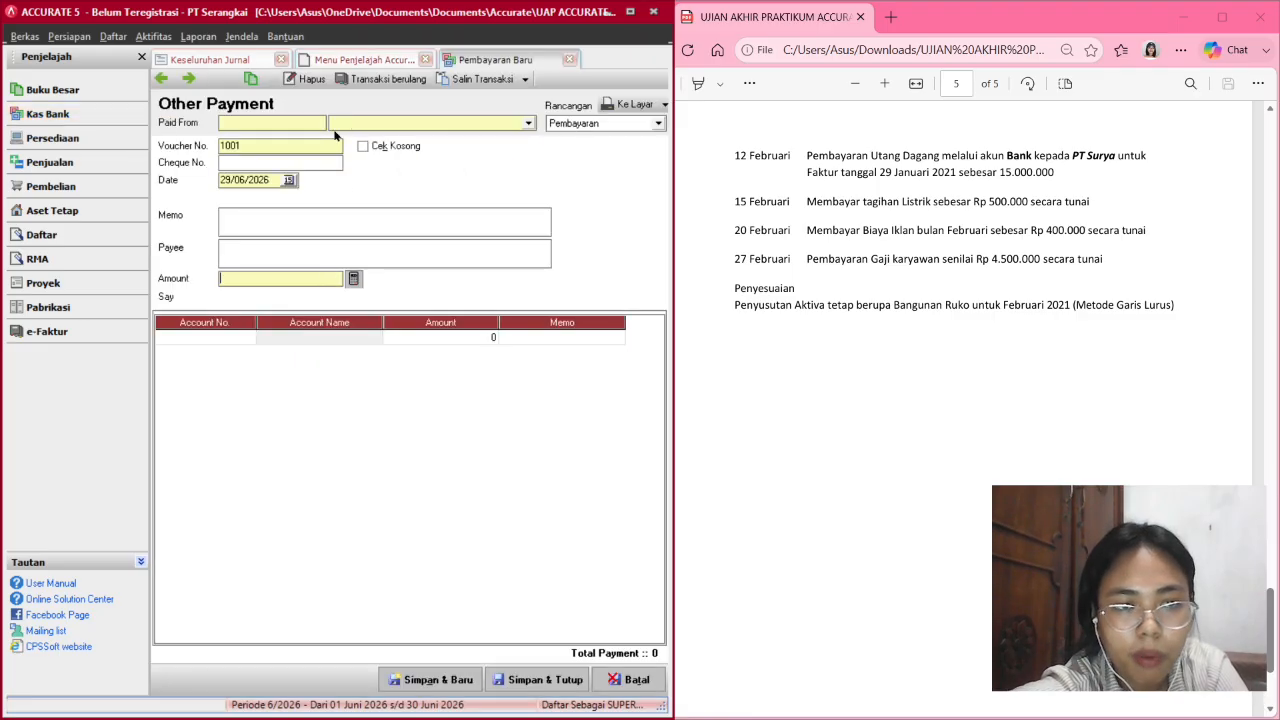
# Set the payment date to 20/02/2021 and the memo to 'Bayar tagihan iklan'.
pyautogui.click(227, 165)
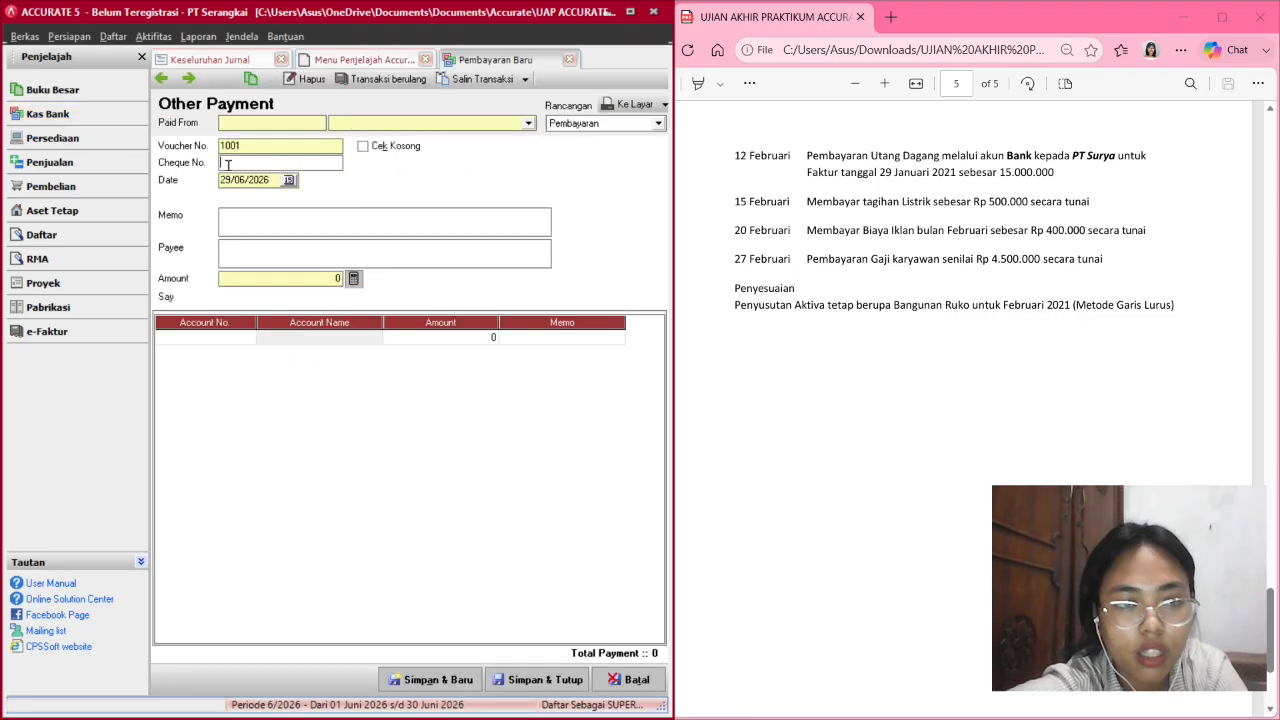
pyautogui.press('Left')
pyautogui.press('Left')
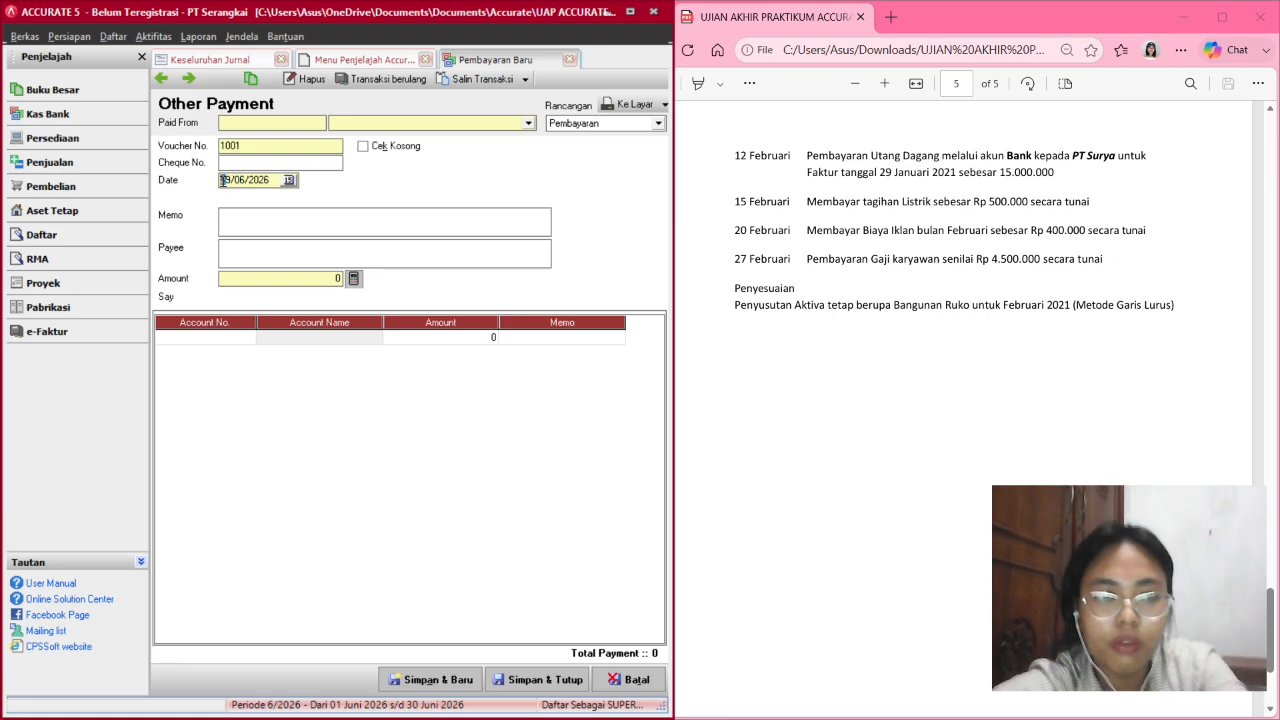
pyautogui.write('20/')
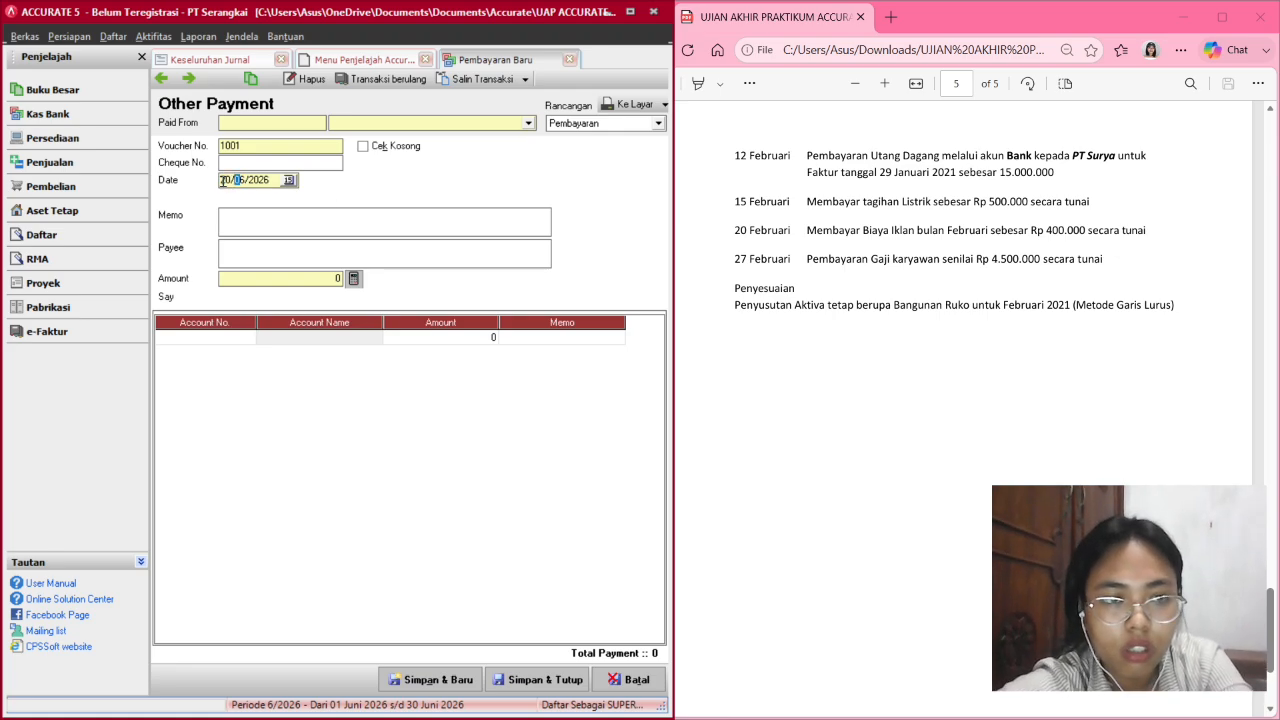
pyautogui.write('02/20')
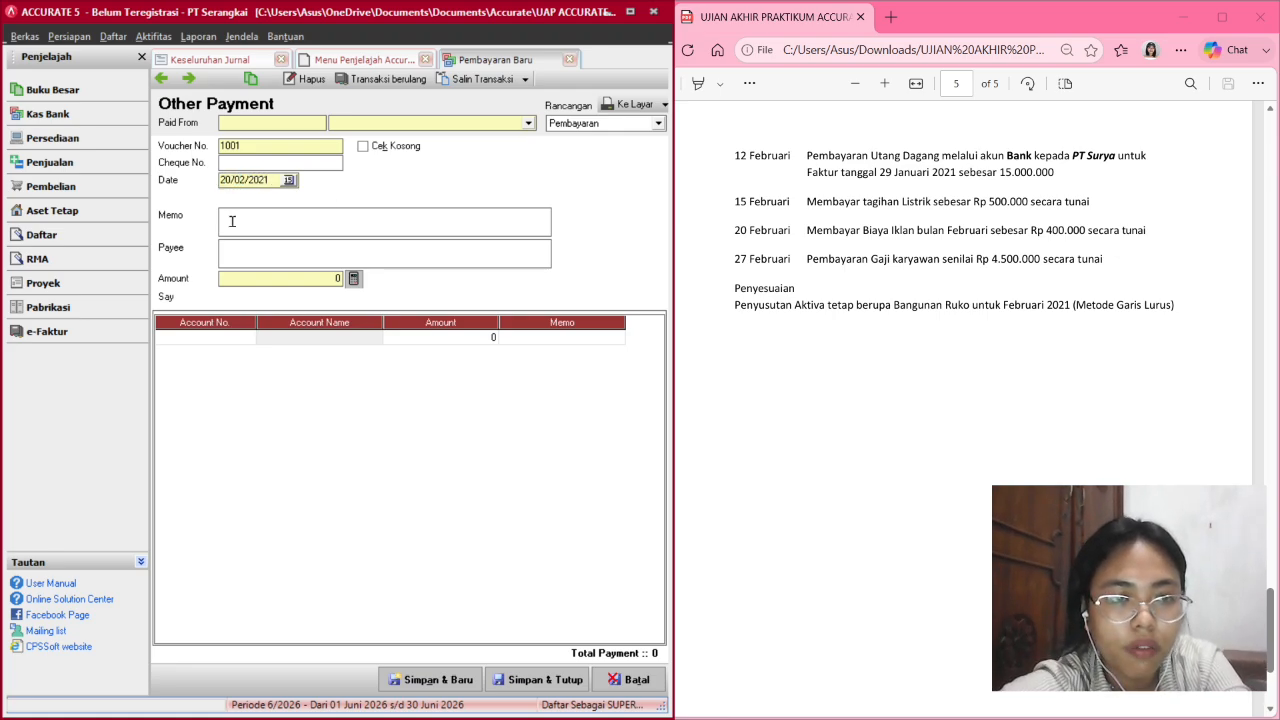
pyautogui.click(251, 216)
pyautogui.write('Baya')
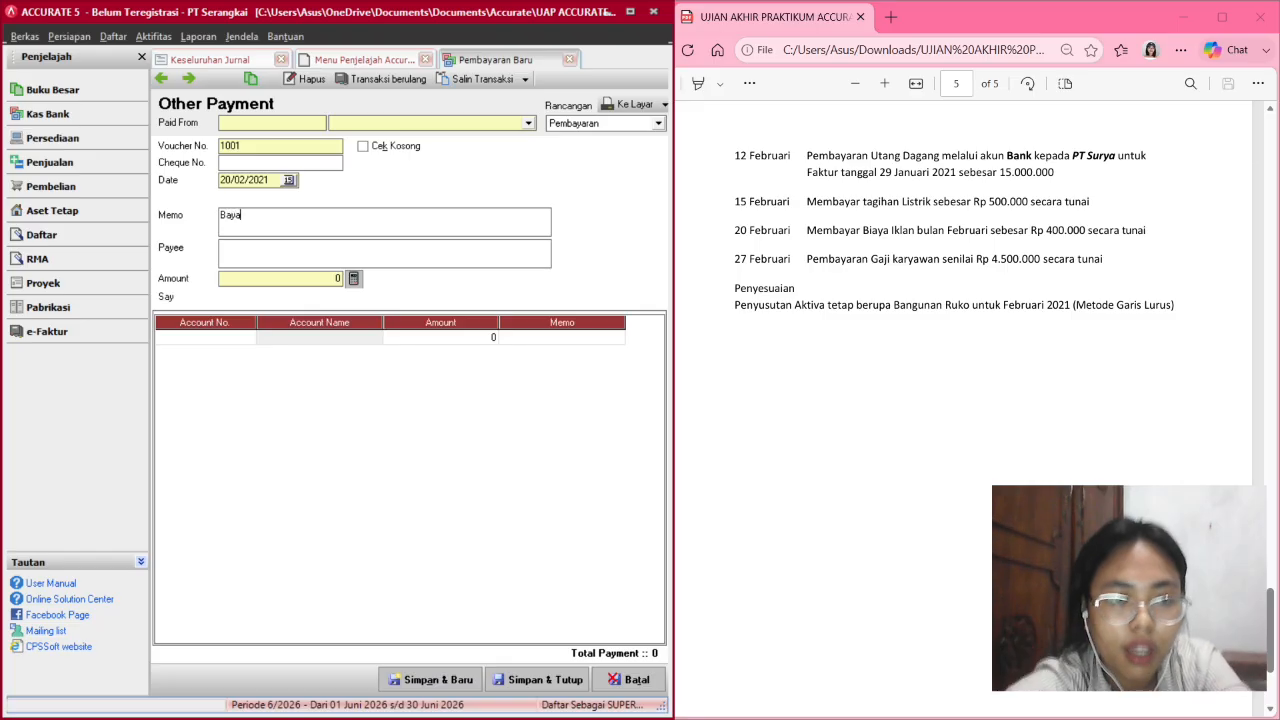
pyautogui.write('r tagihan iklan')
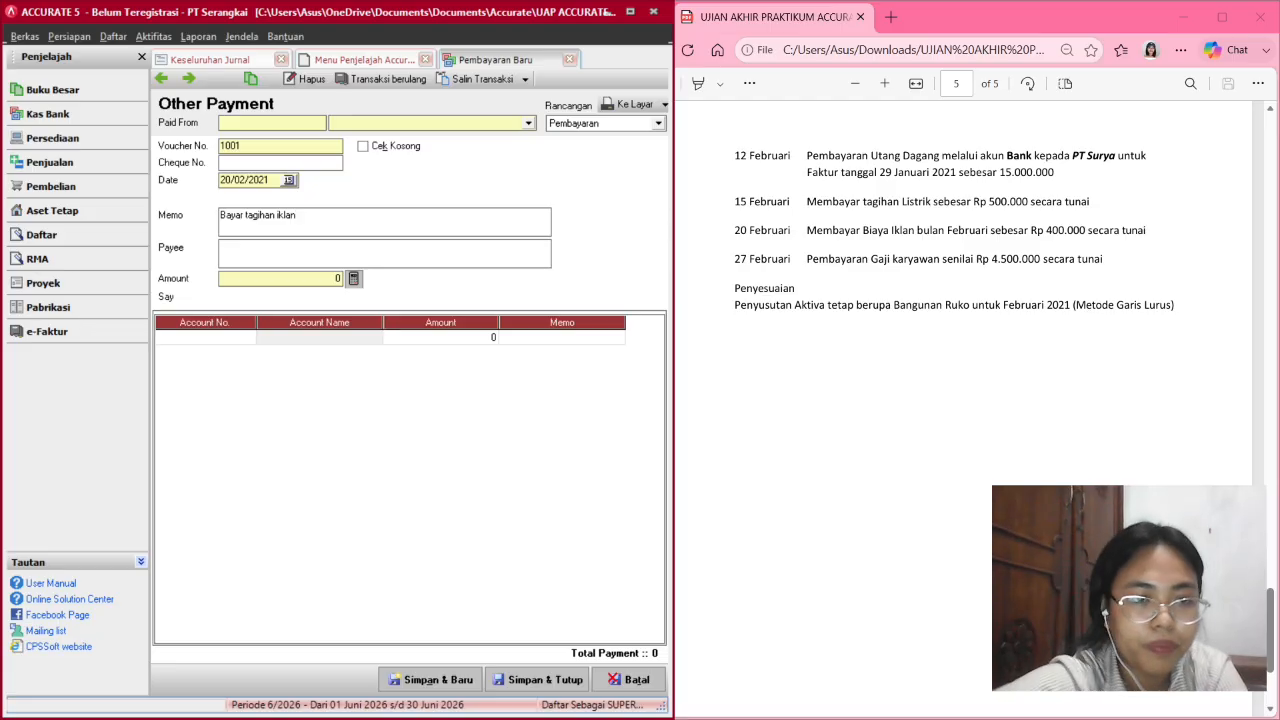
# Add a 400,000 Biaya Iklan line and pay it from Cash.
pyautogui.click(263, 340)
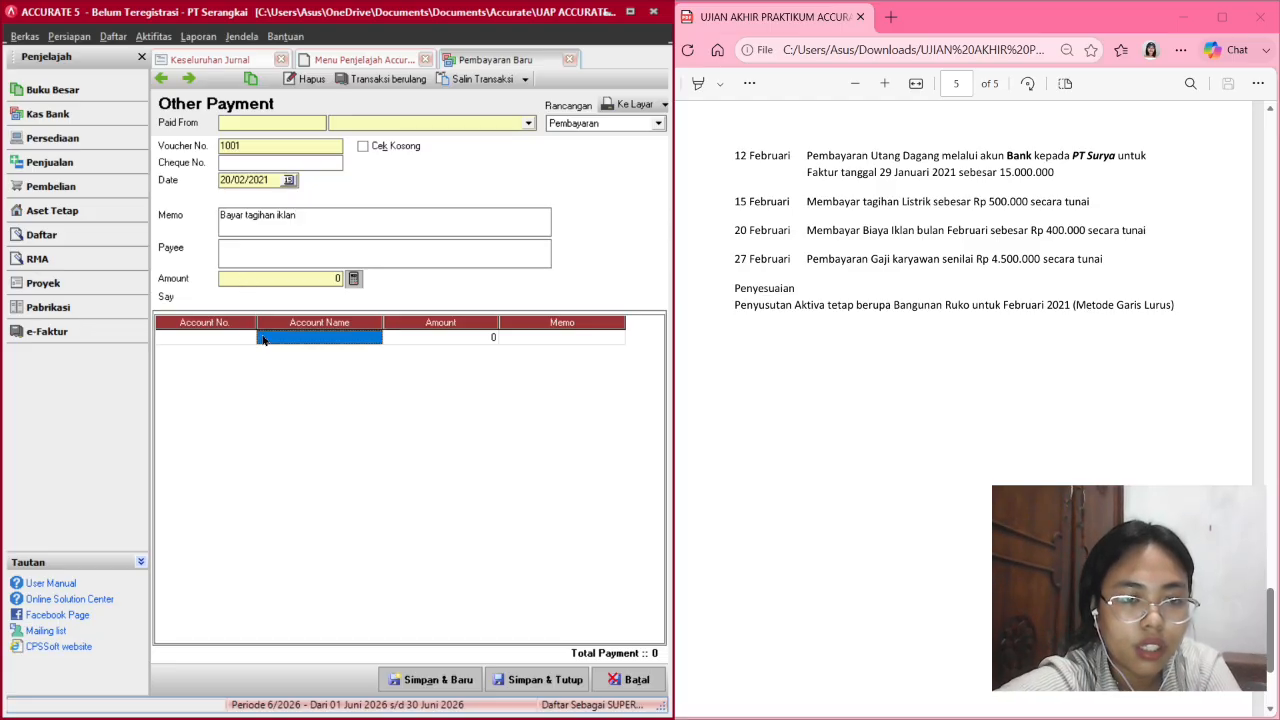
pyautogui.doubleClick(240, 339)
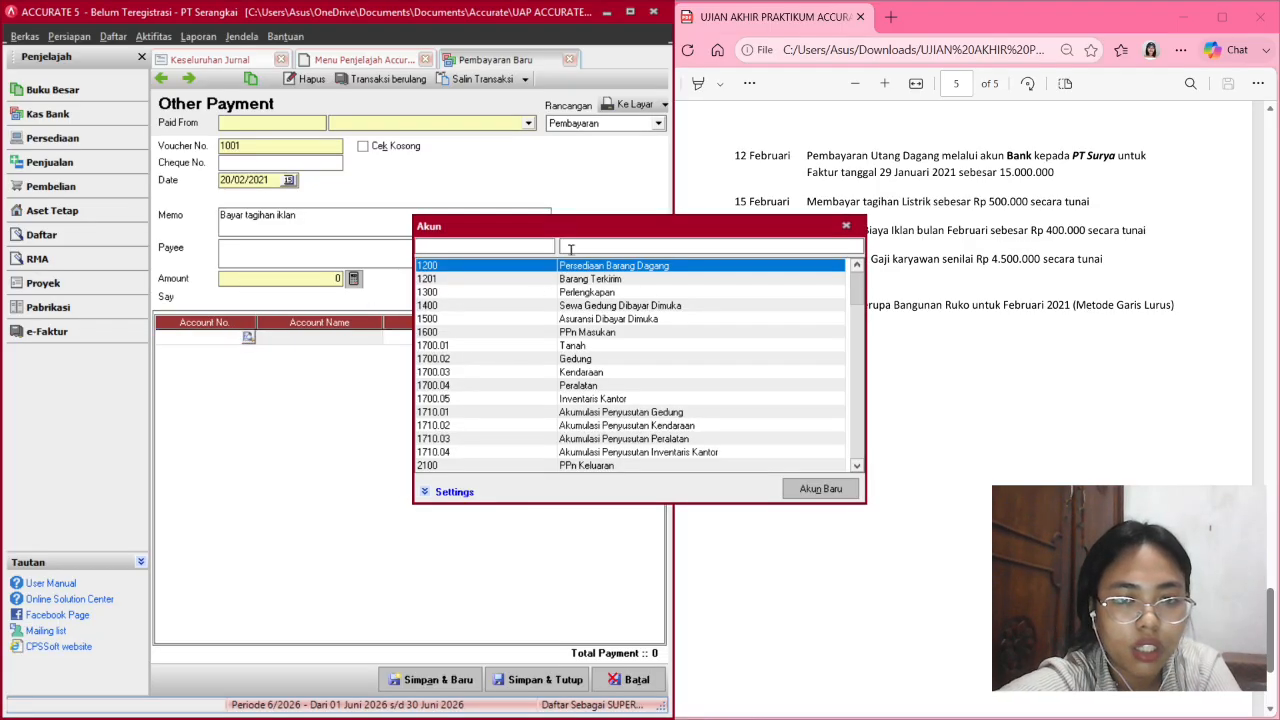
pyautogui.click(570, 247)
pyautogui.write('ikl')
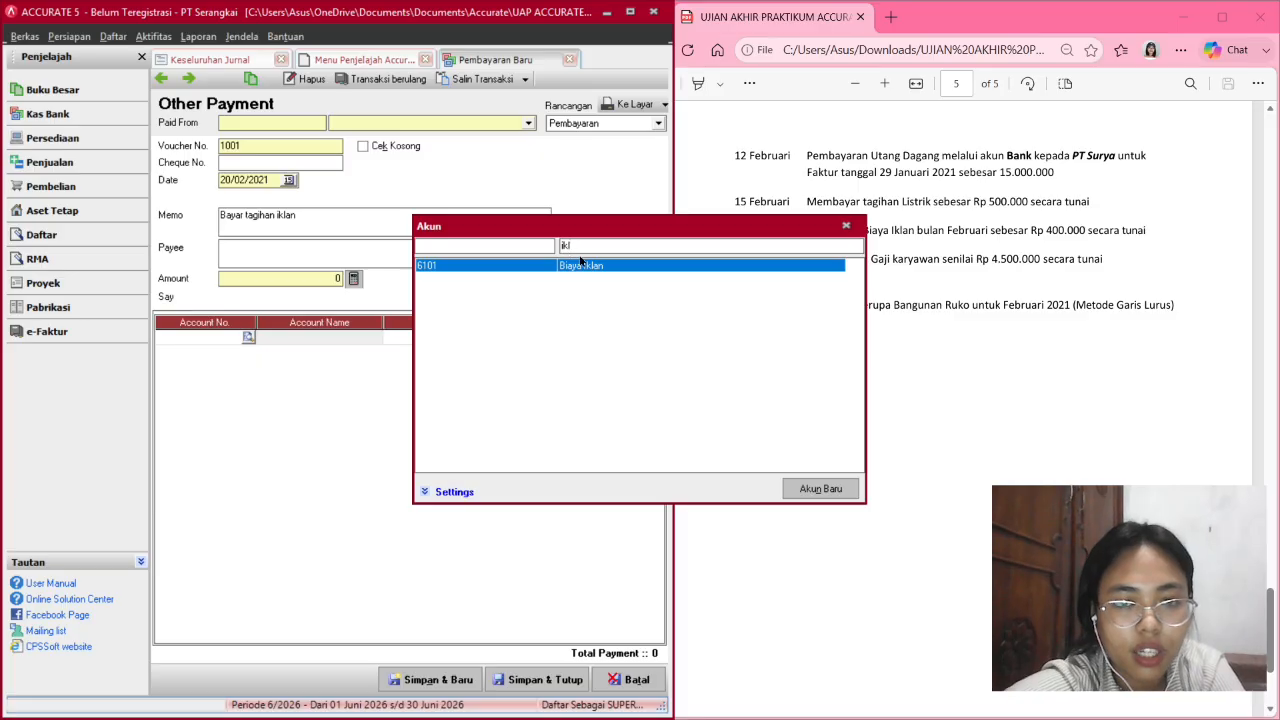
pyautogui.doubleClick(584, 265)
pyautogui.click(458, 338)
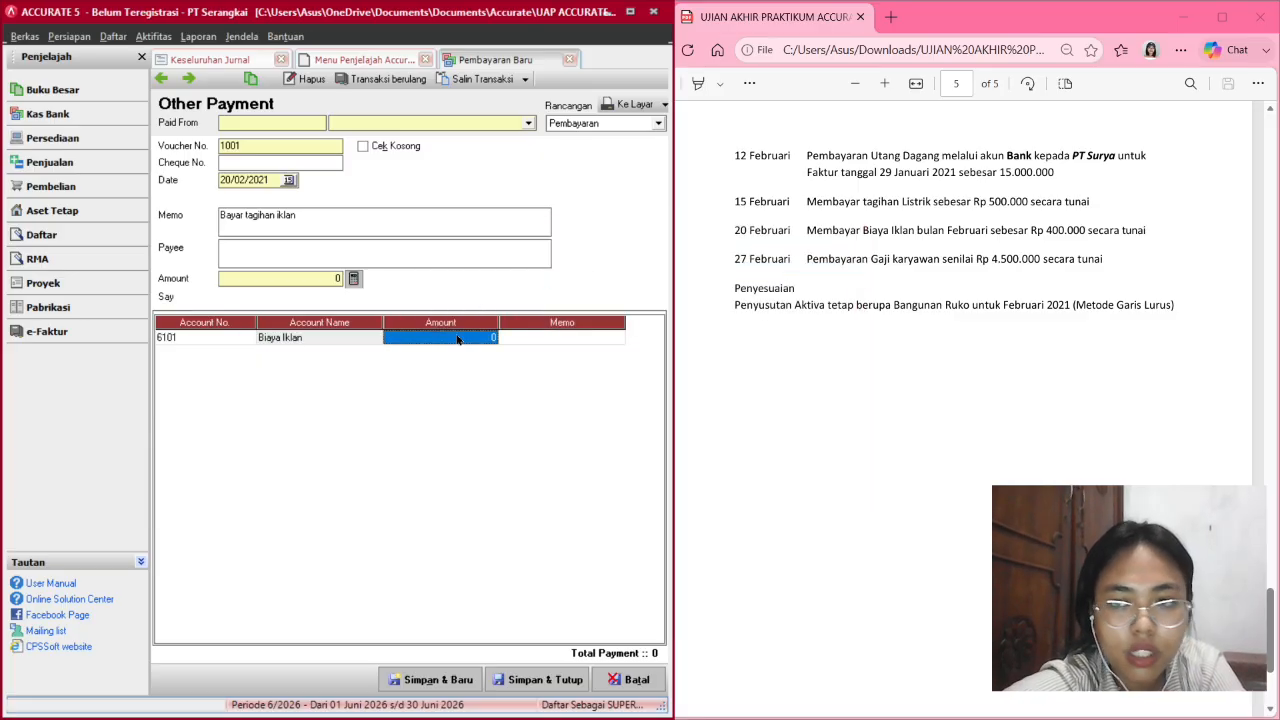
pyautogui.write('400000')
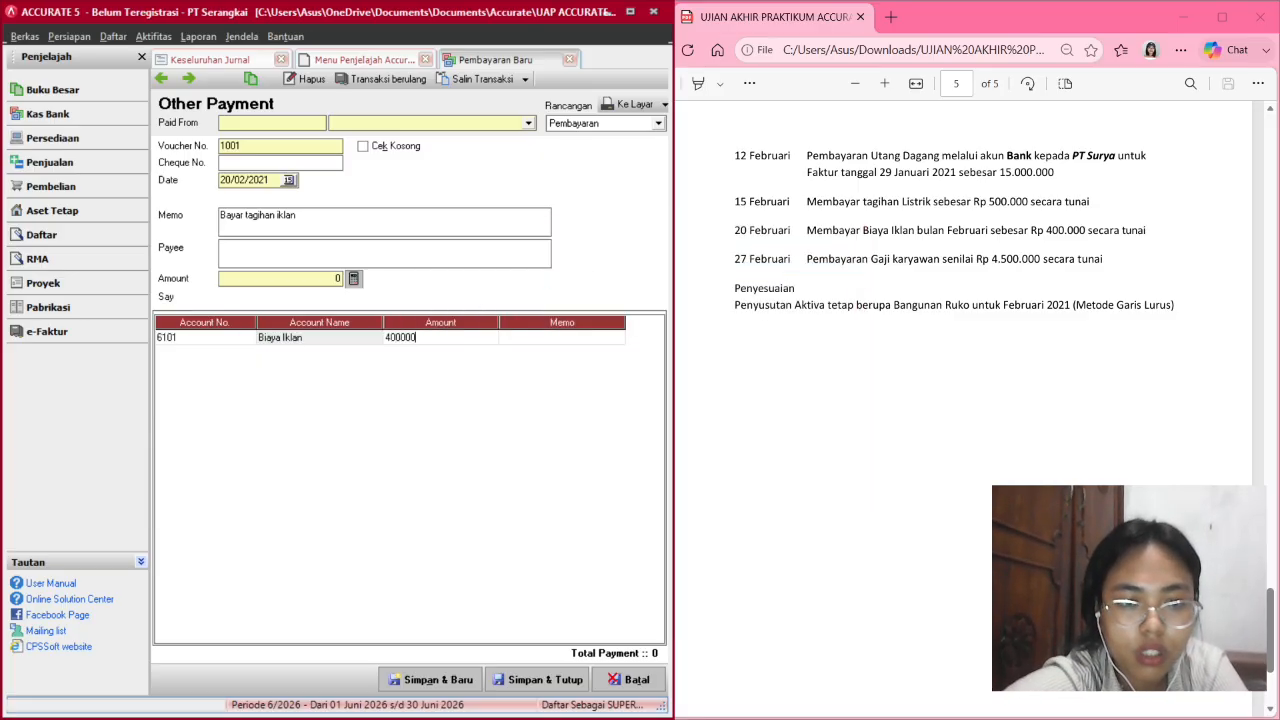
pyautogui.press('Tab')
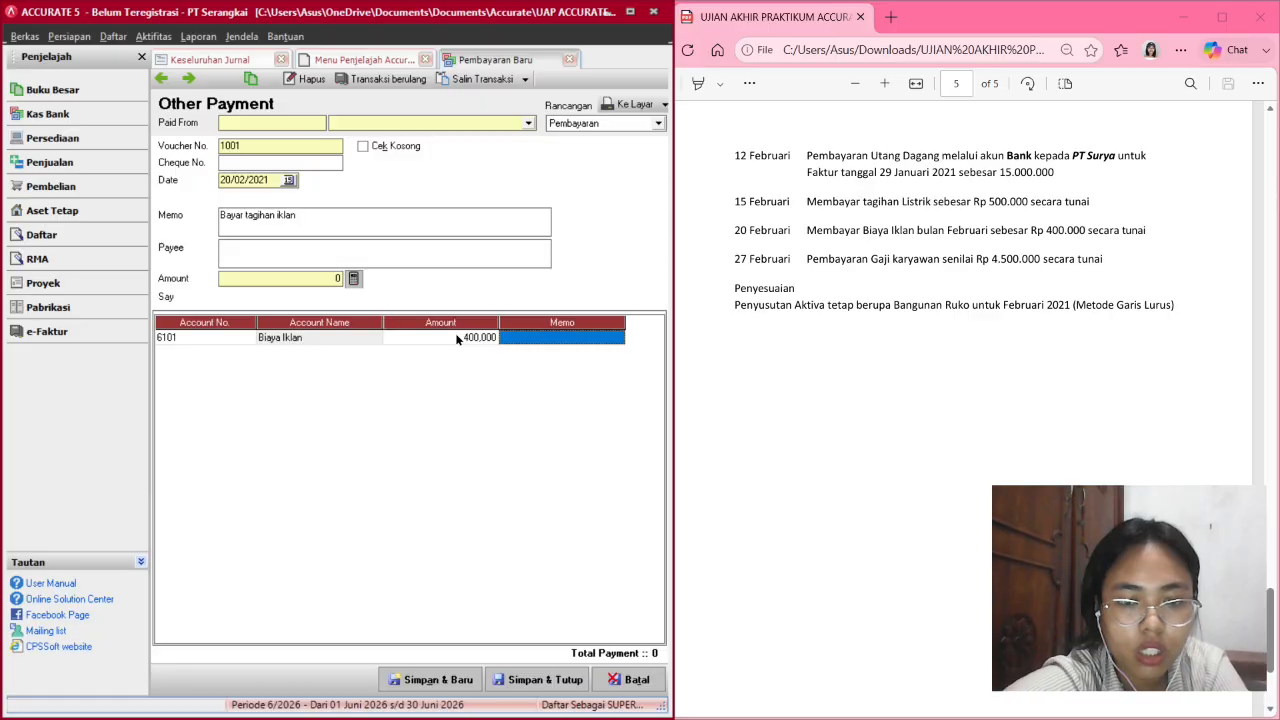
pyautogui.press('Tab')
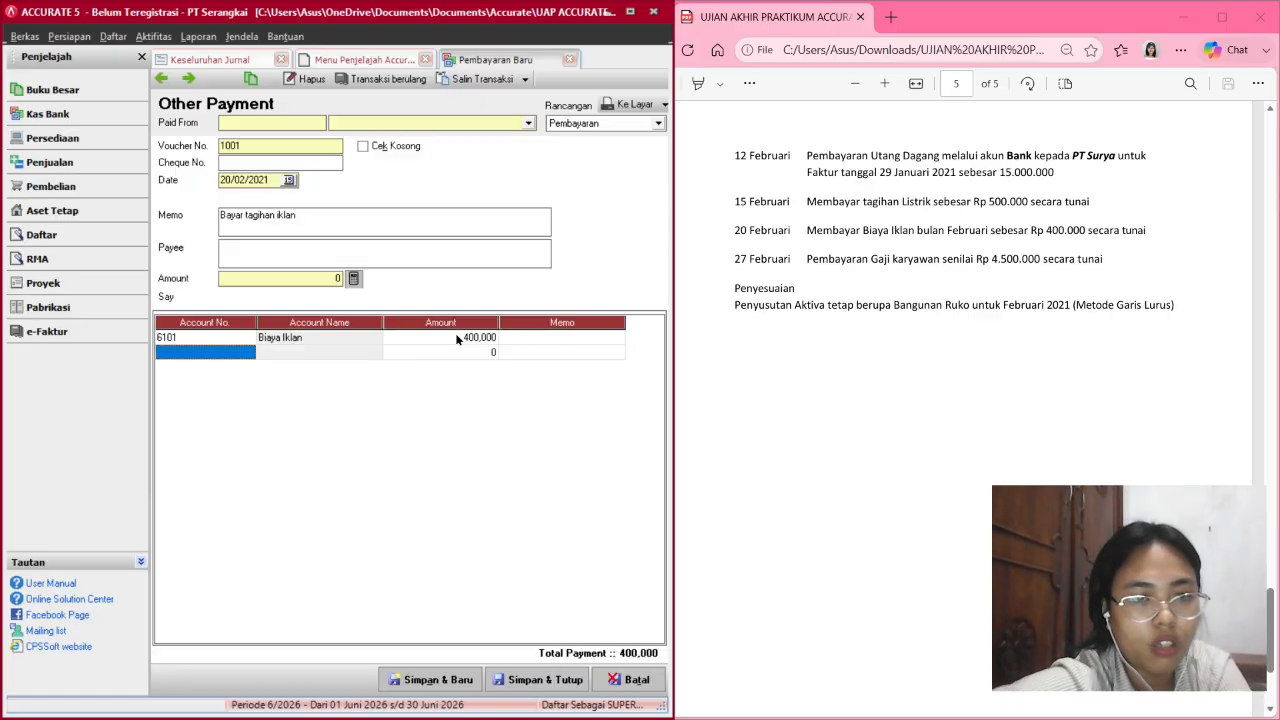
pyautogui.click(530, 122)
pyautogui.click(440, 157)
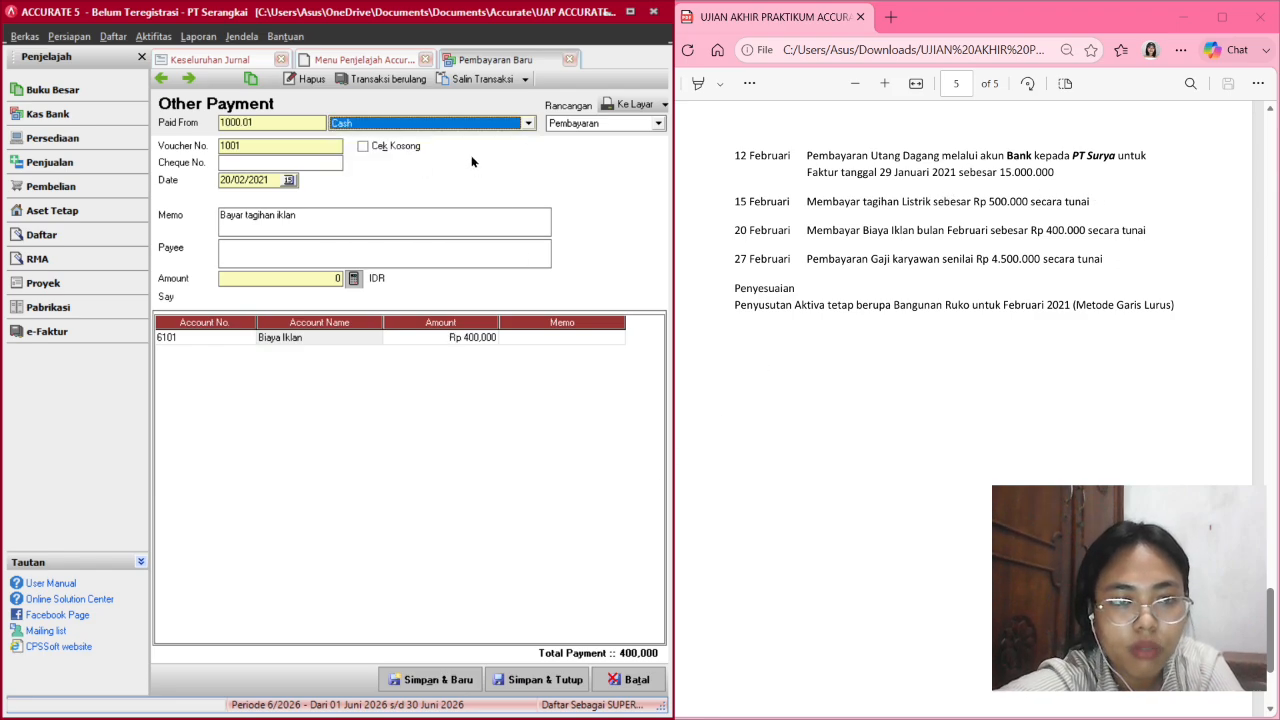
# Fill the 400,000 payment amount after the unbalanced warning and save voucher 1001.
pyautogui.click(518, 680)
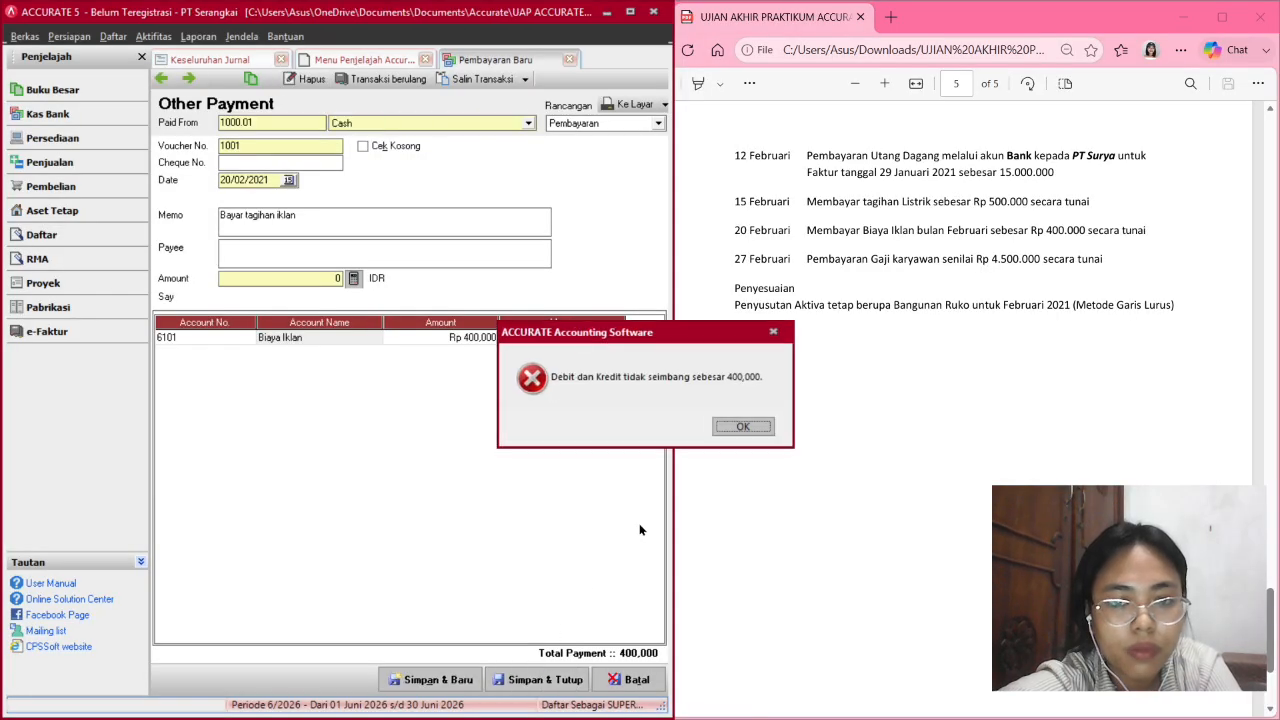
pyautogui.click(755, 428)
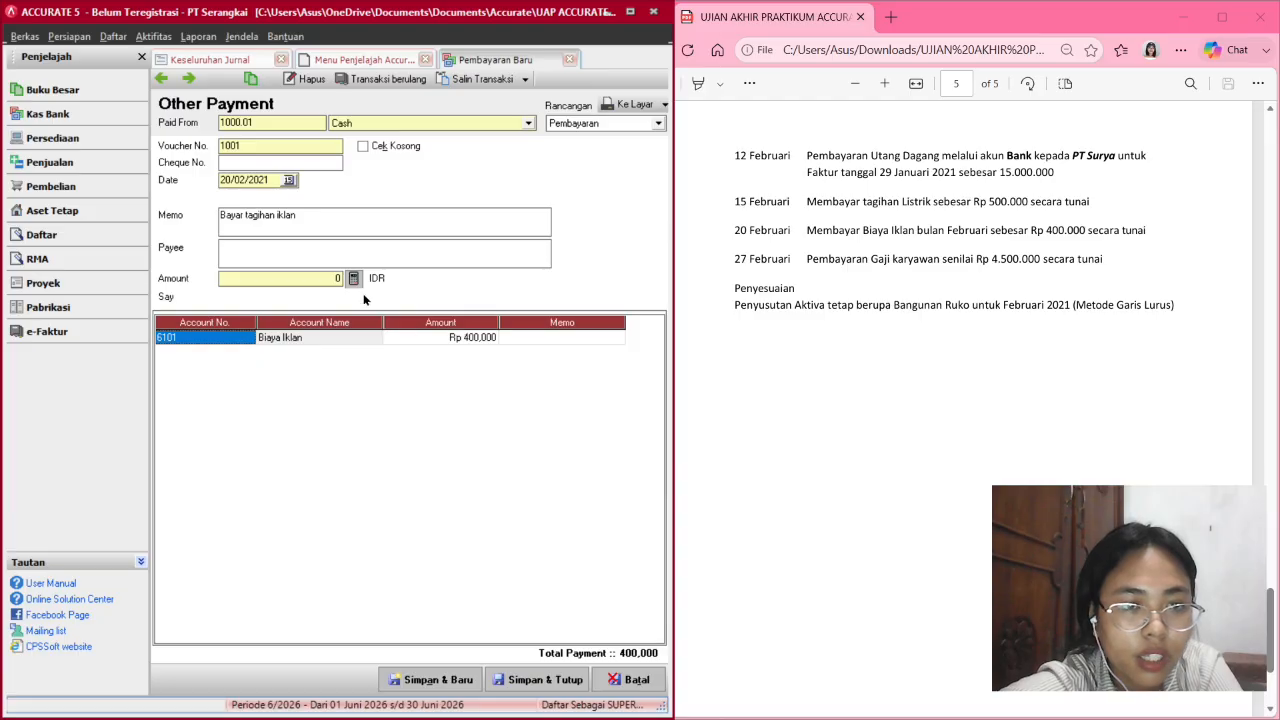
pyautogui.click(313, 340)
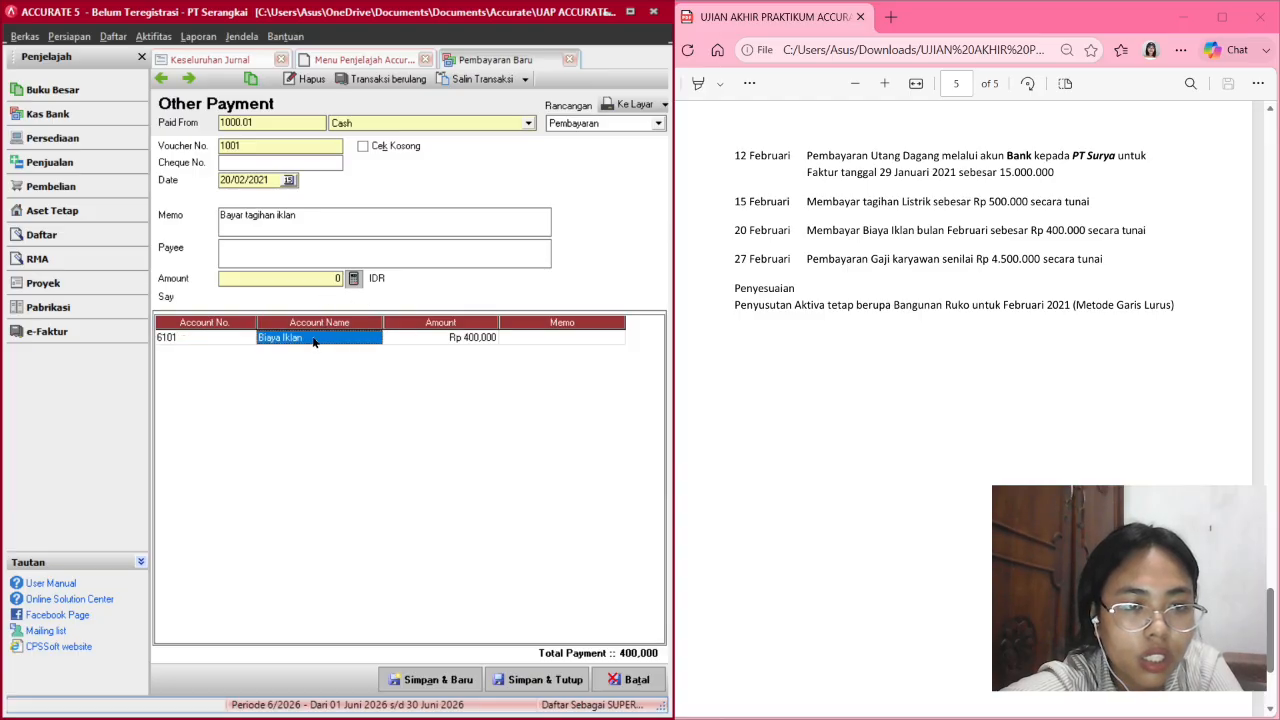
pyautogui.doubleClick(208, 336)
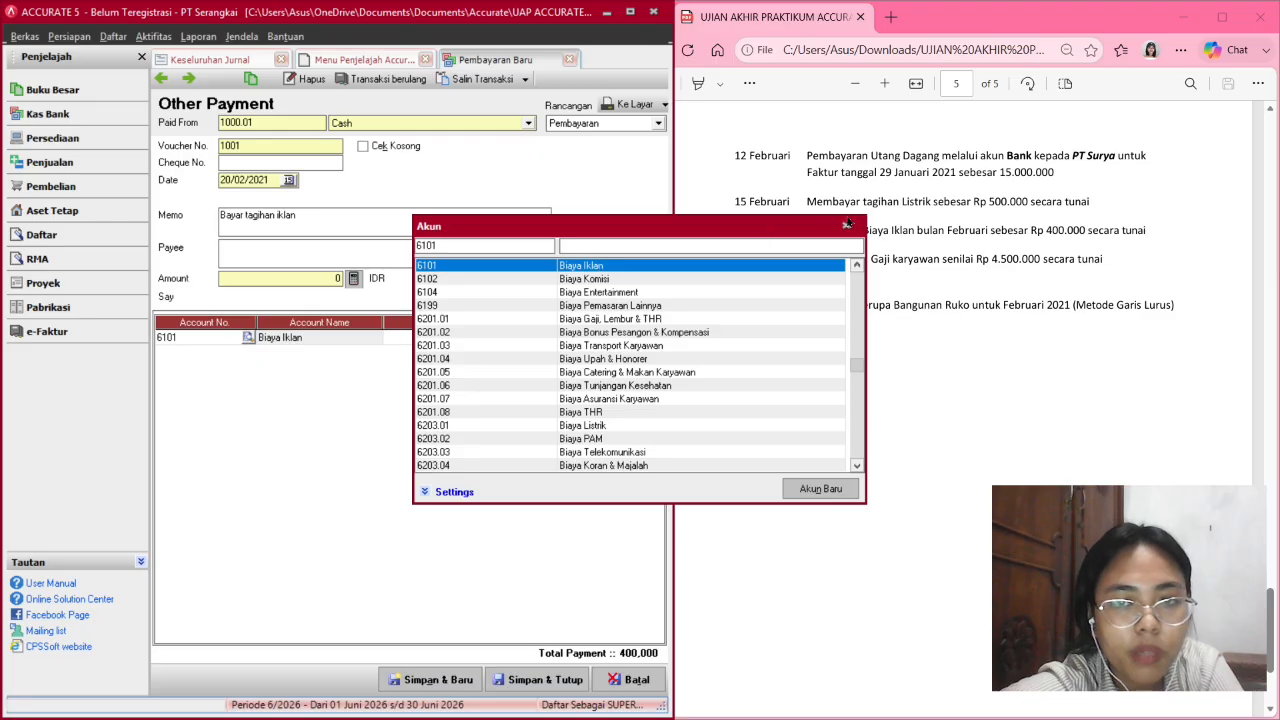
pyautogui.click(848, 225)
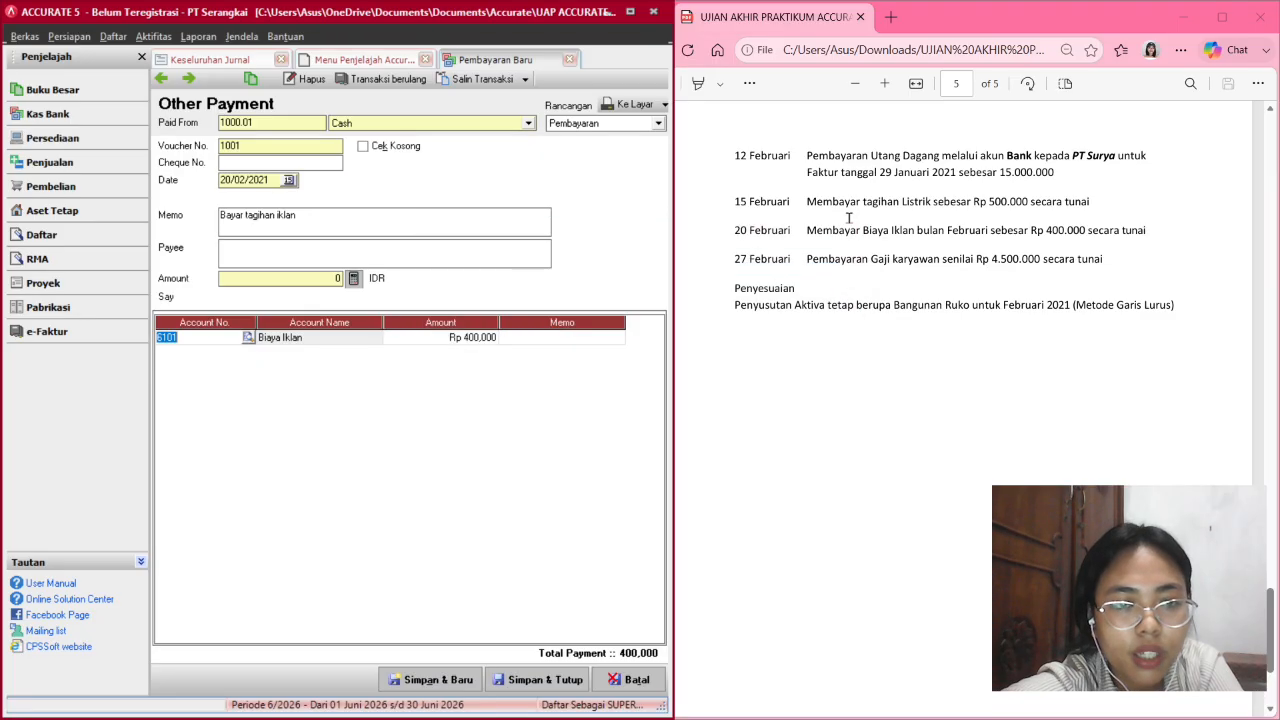
pyautogui.click(355, 279)
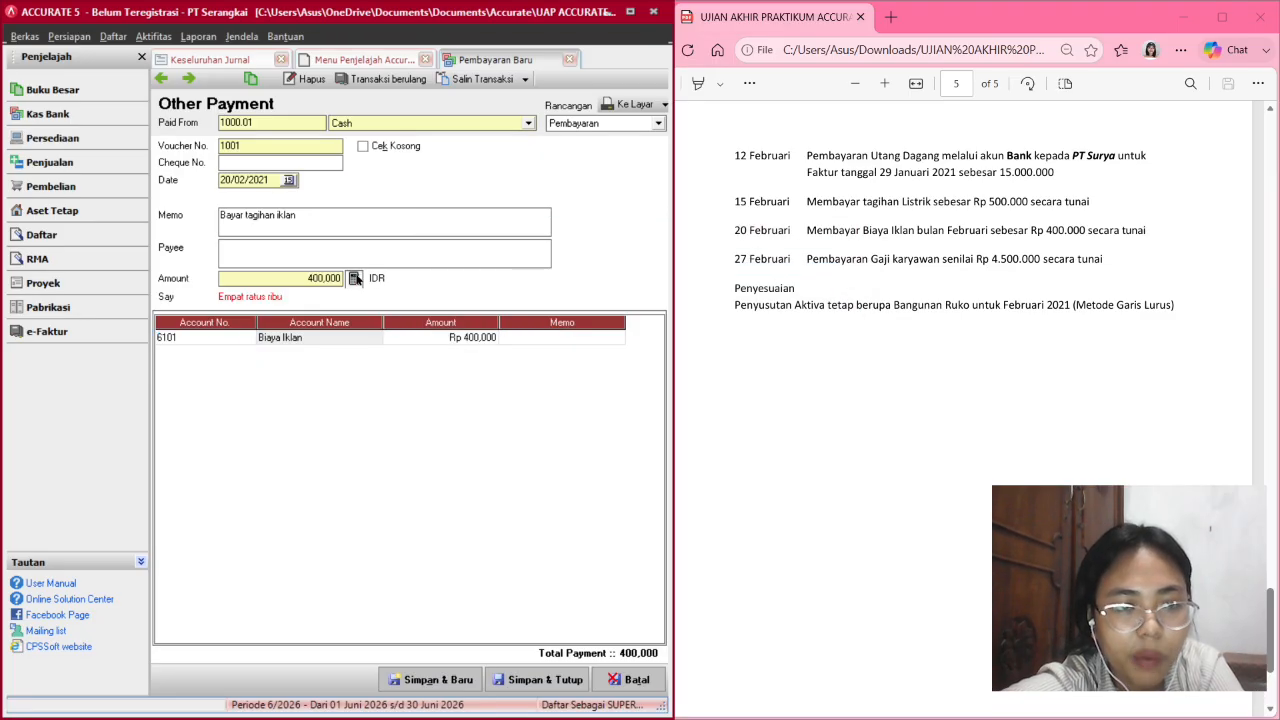
pyautogui.click(540, 678)
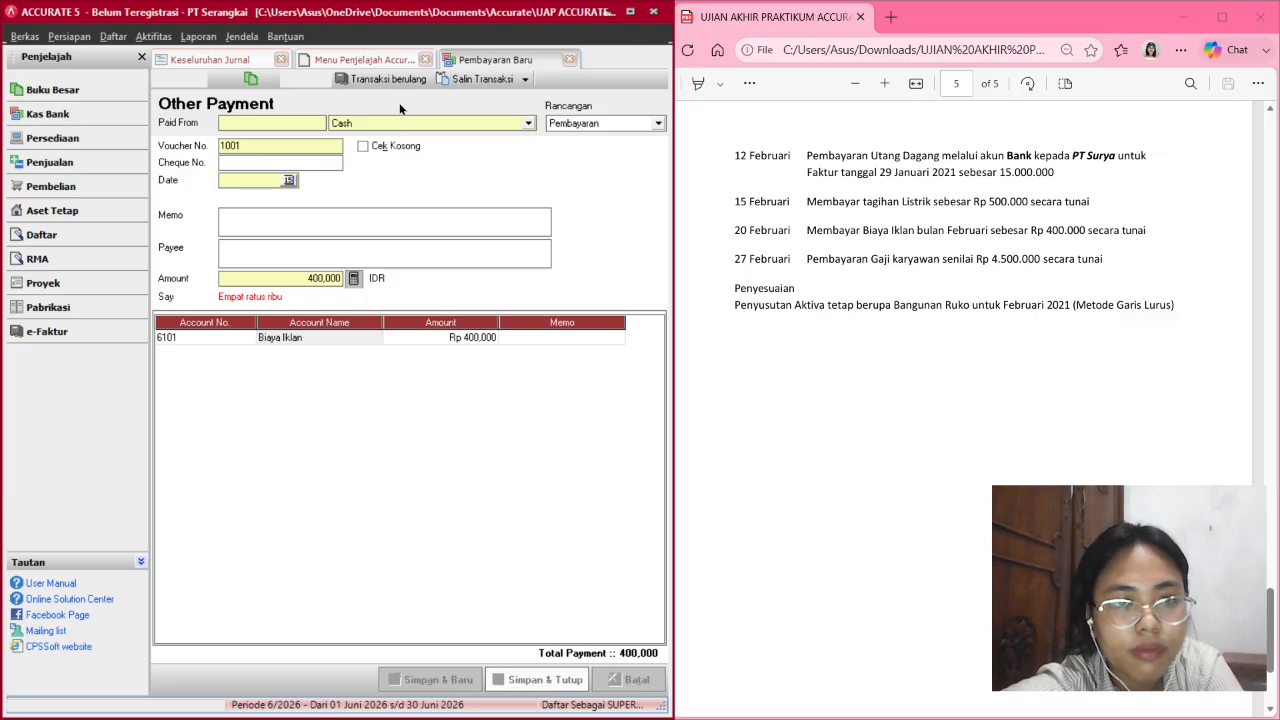
pyautogui.click(266, 60)
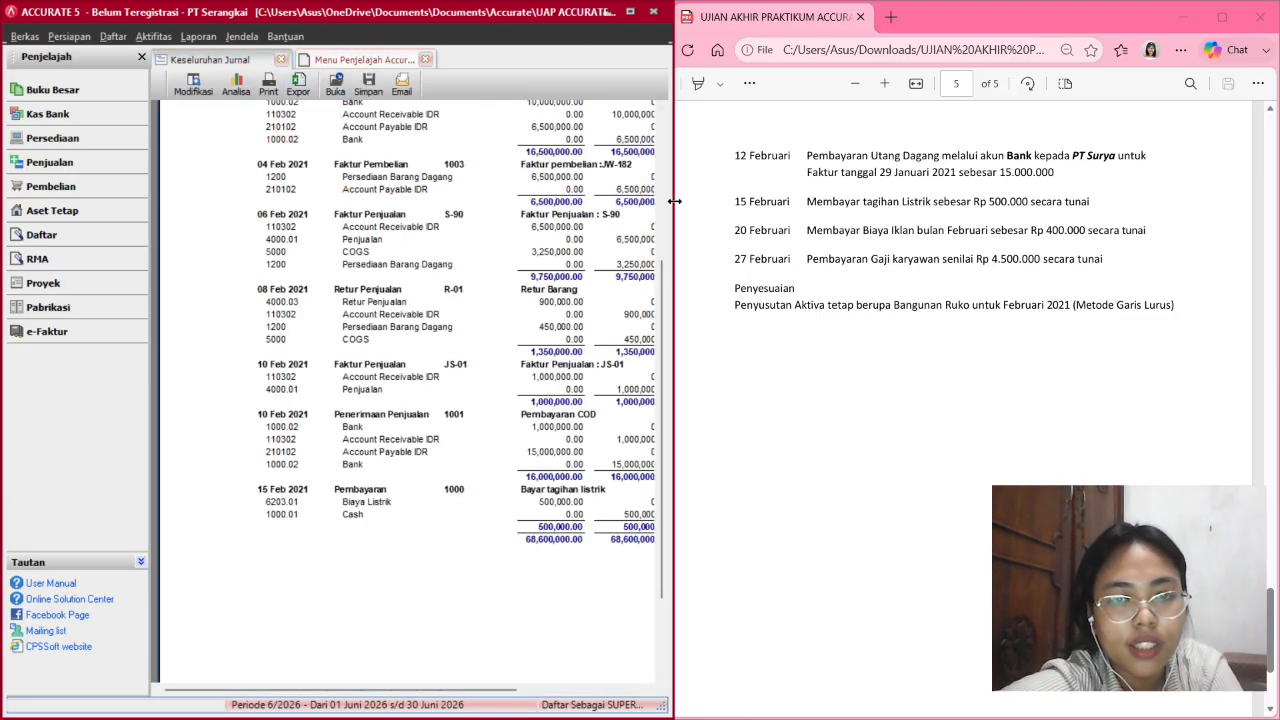
# Refresh the journal to show the 20 Feb 400,000 payment (total 69,000,000), then open Kas Bank.
pyautogui.moveTo(675, 201); pyautogui.dragTo(824, 201)
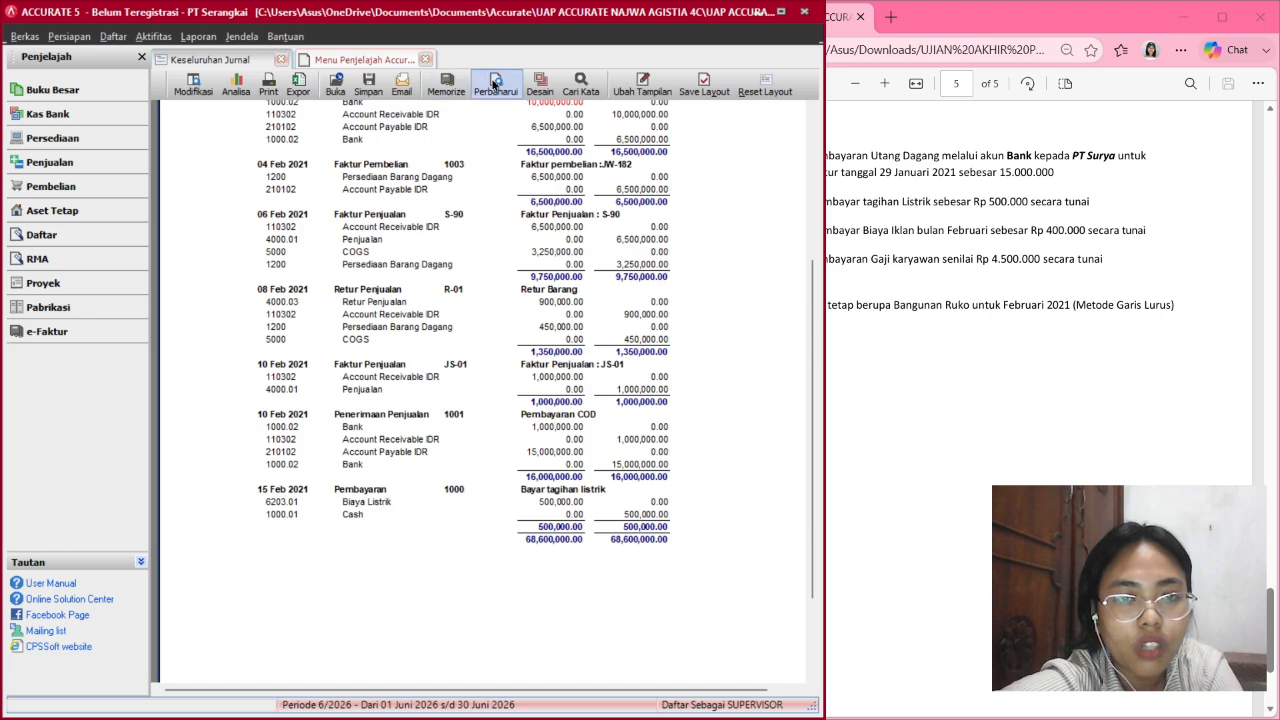
pyautogui.click(493, 83)
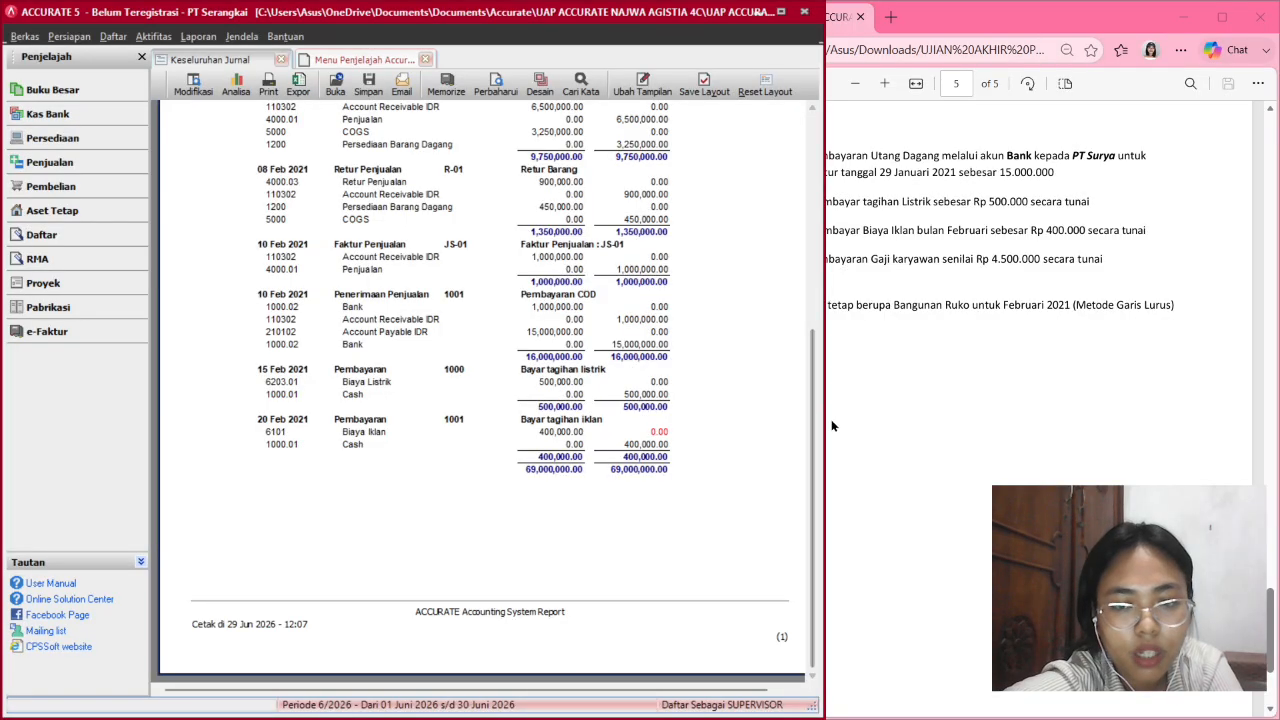
pyautogui.moveTo(827, 420); pyautogui.dragTo(640, 420)
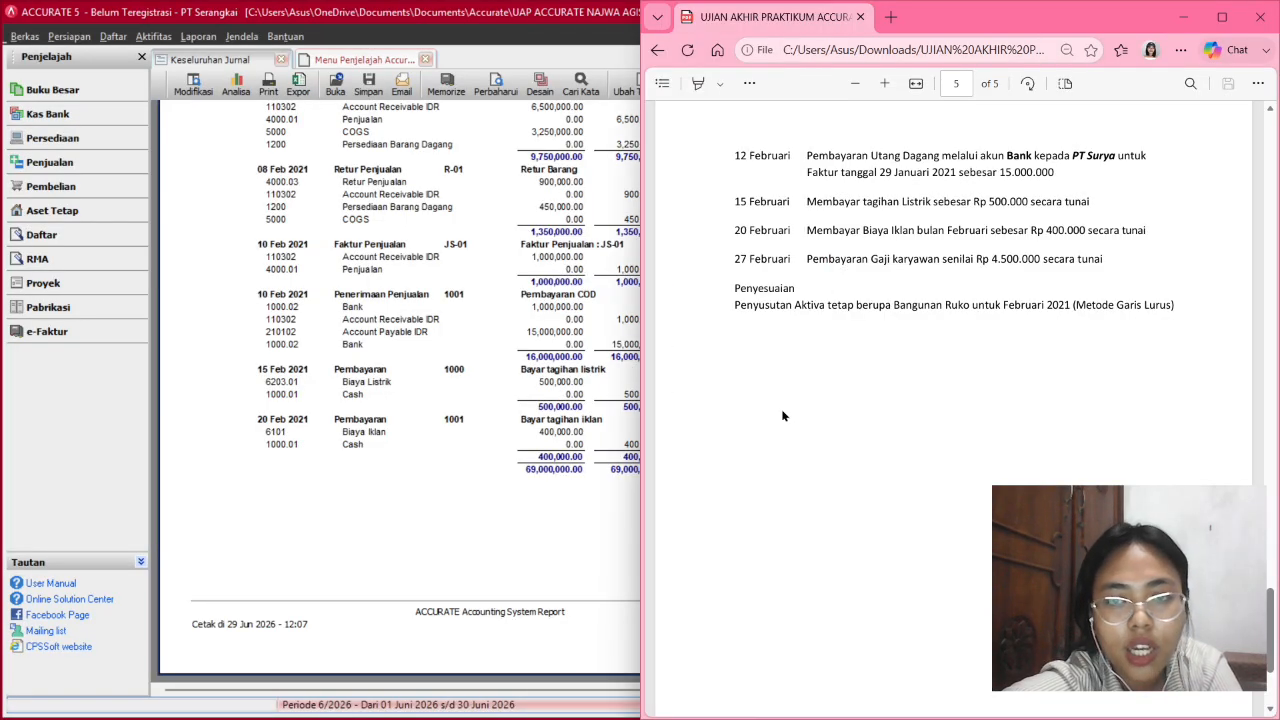
pyautogui.scroll(10, 365, 400)
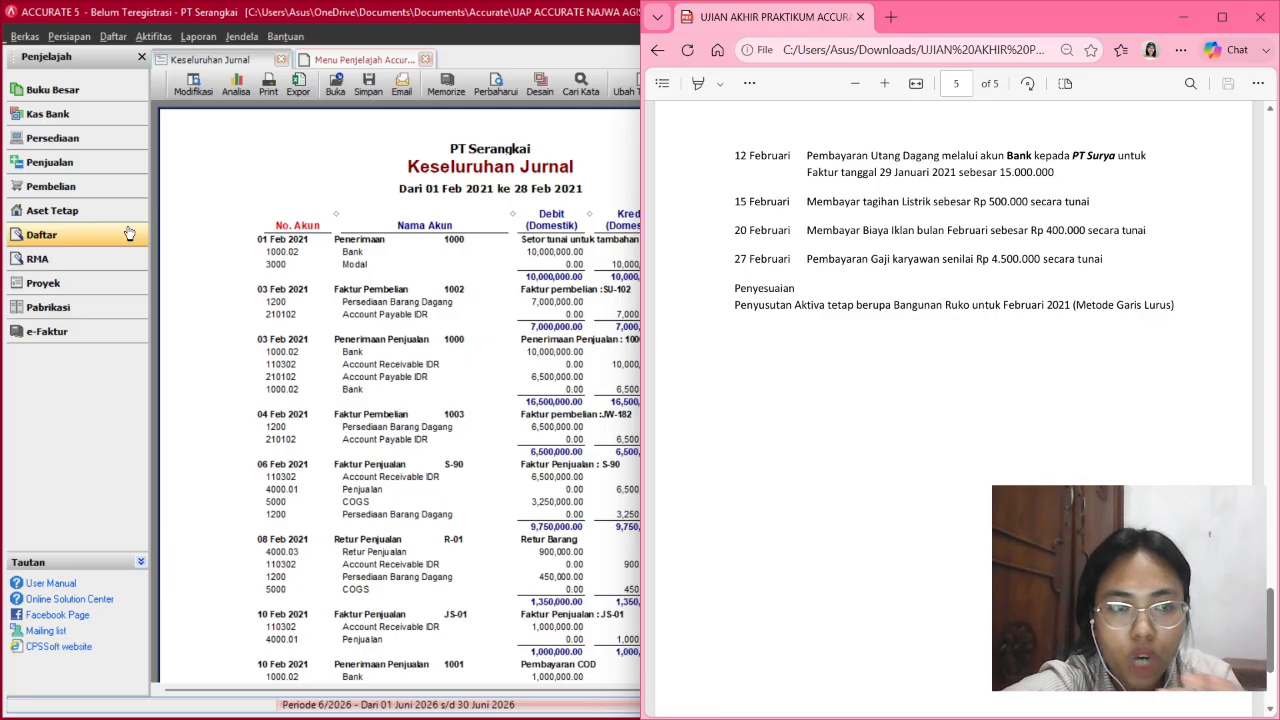
pyautogui.click(52, 114)
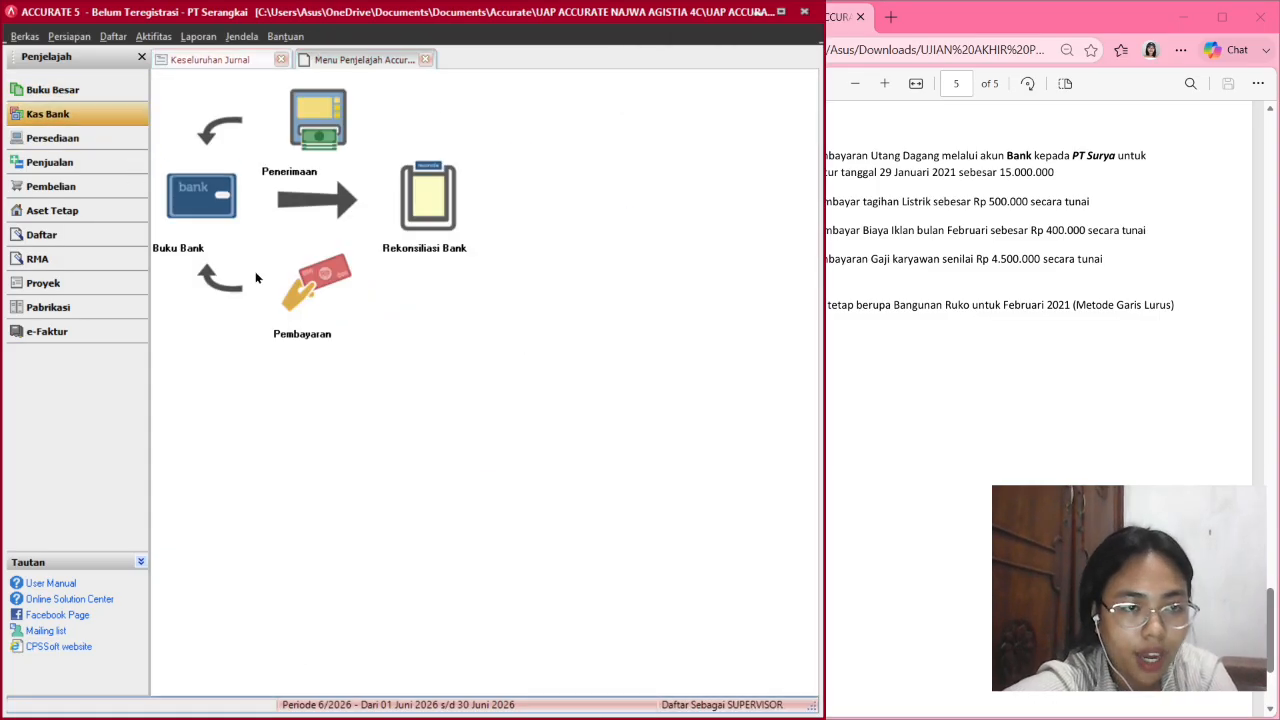
# Start a new Cash payment dated 27/02/2021 and enter its memo.
pyautogui.click(297, 266)
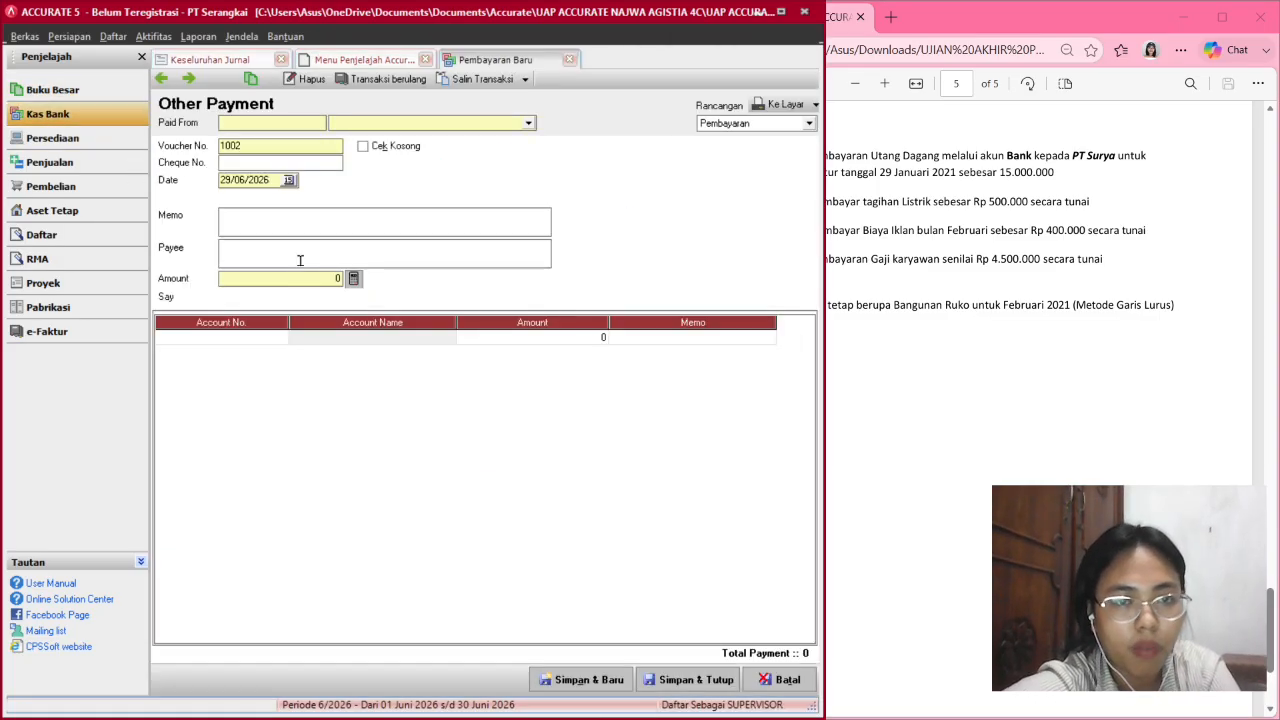
pyautogui.click(527, 123)
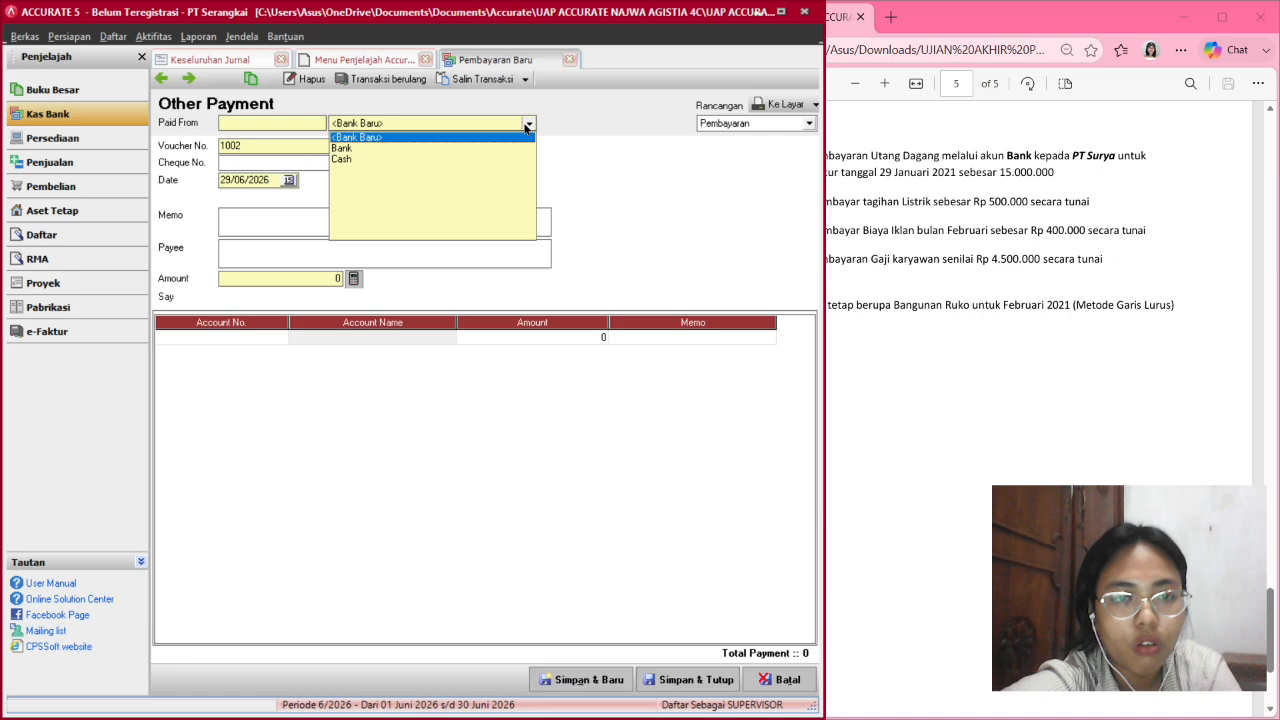
pyautogui.click(419, 157)
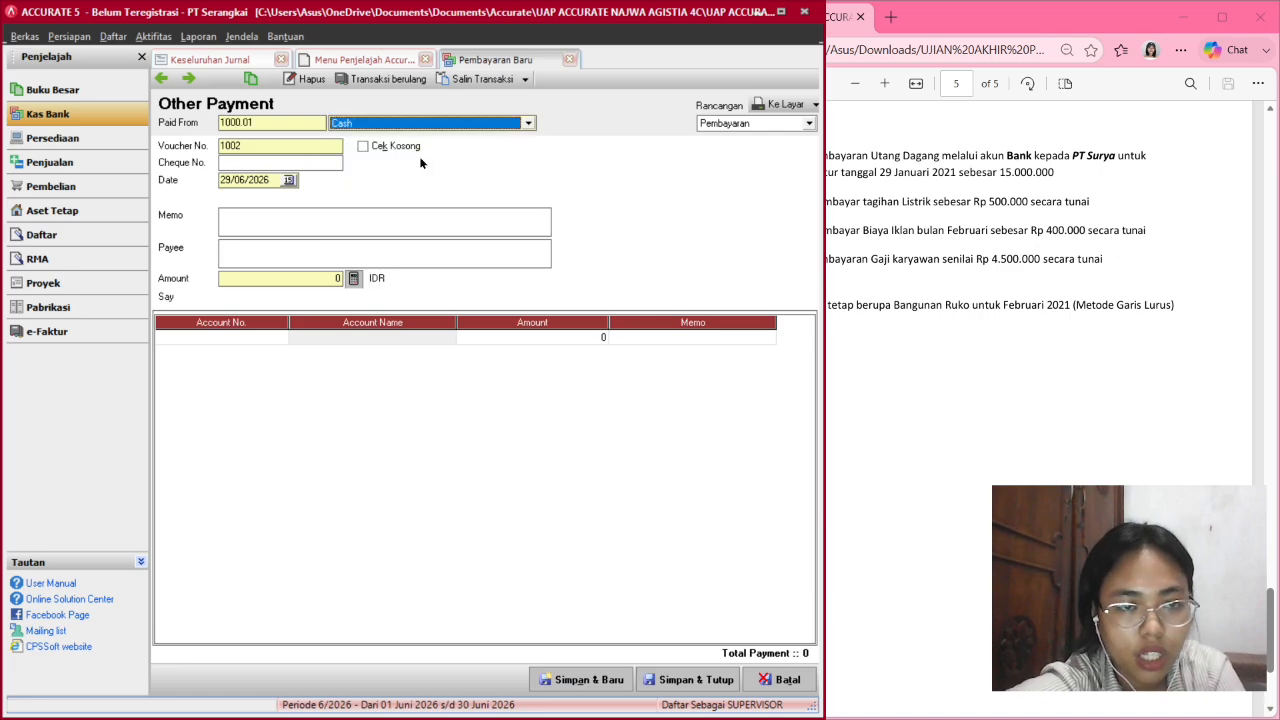
pyautogui.click(228, 179)
pyautogui.write('1')
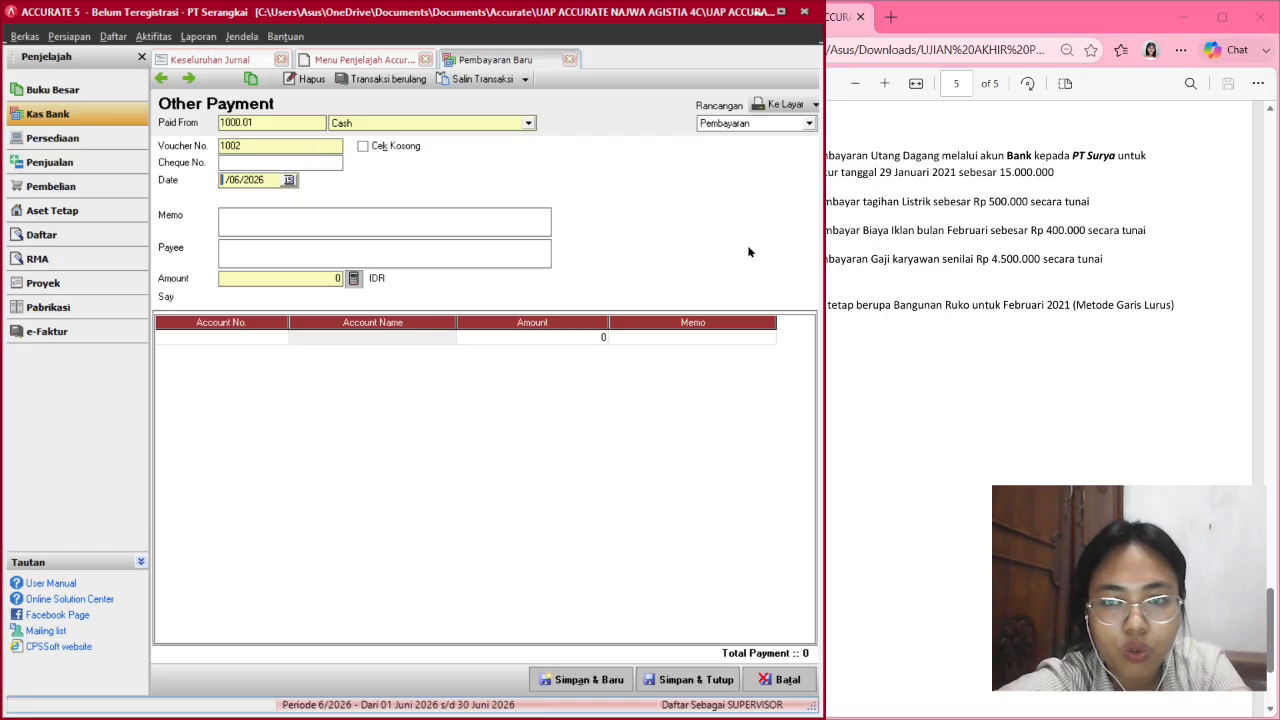
pyautogui.click(884, 270)
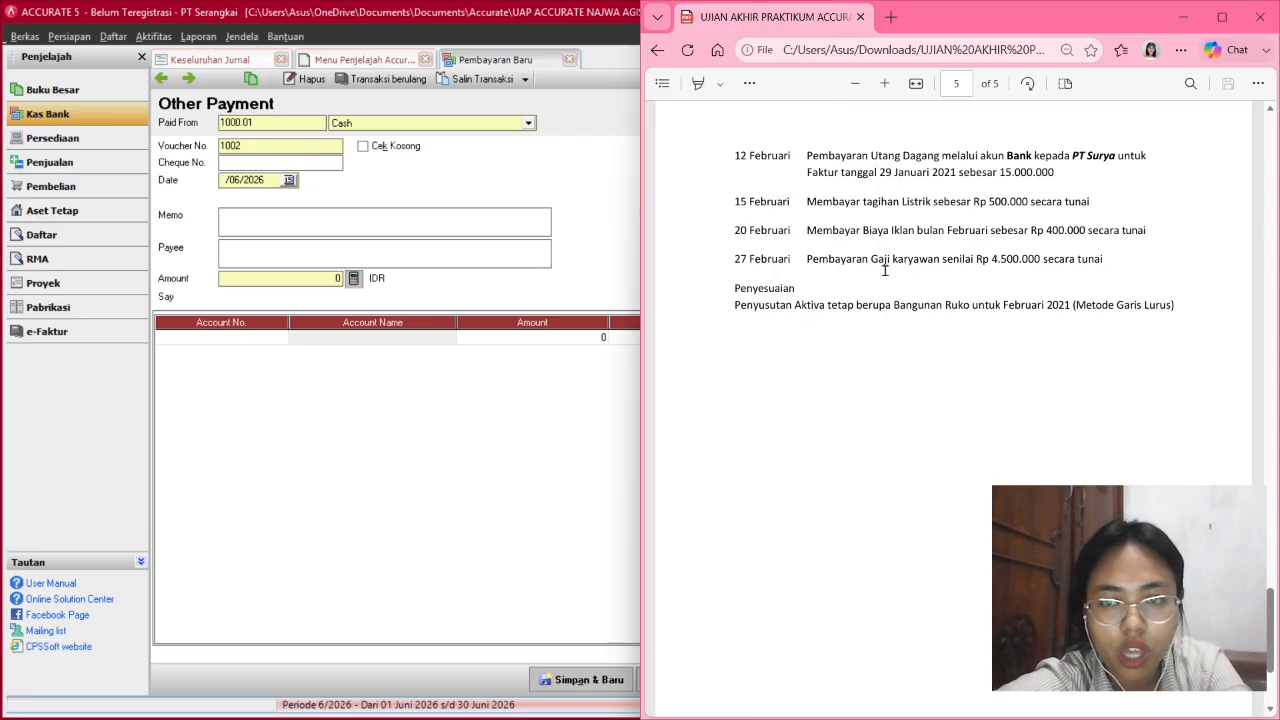
pyautogui.click(258, 180)
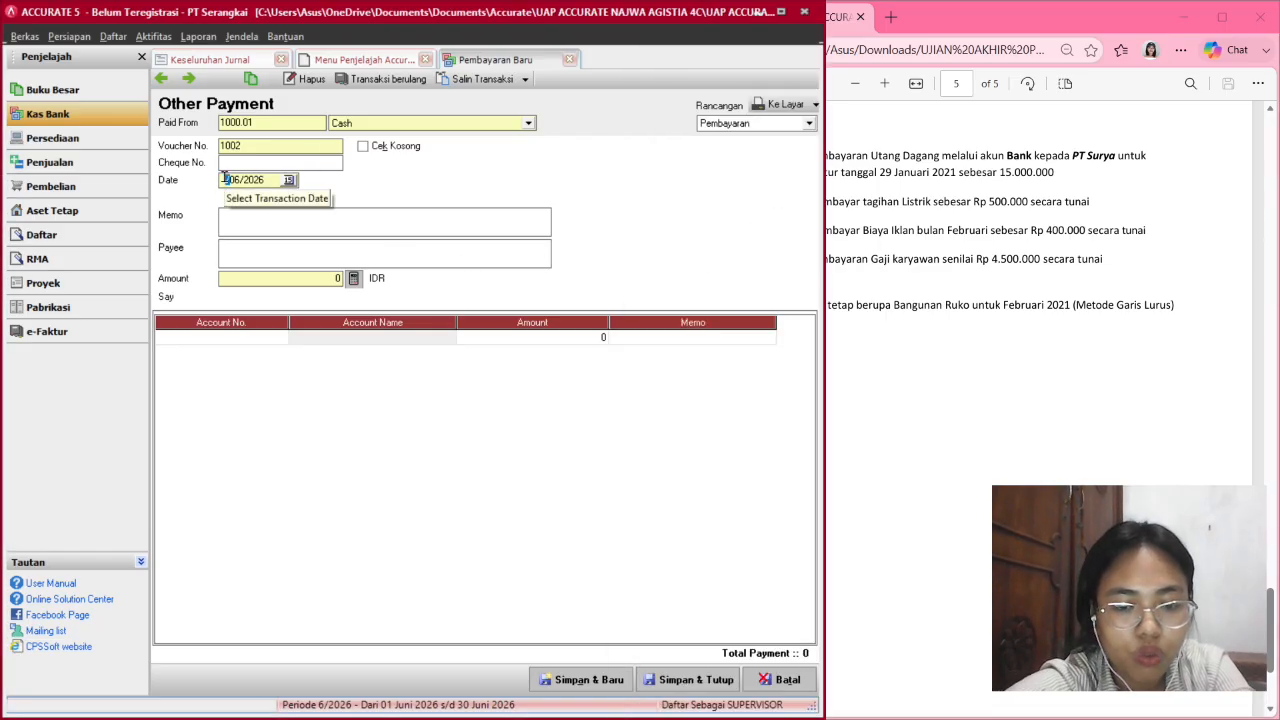
pyautogui.click(224, 179)
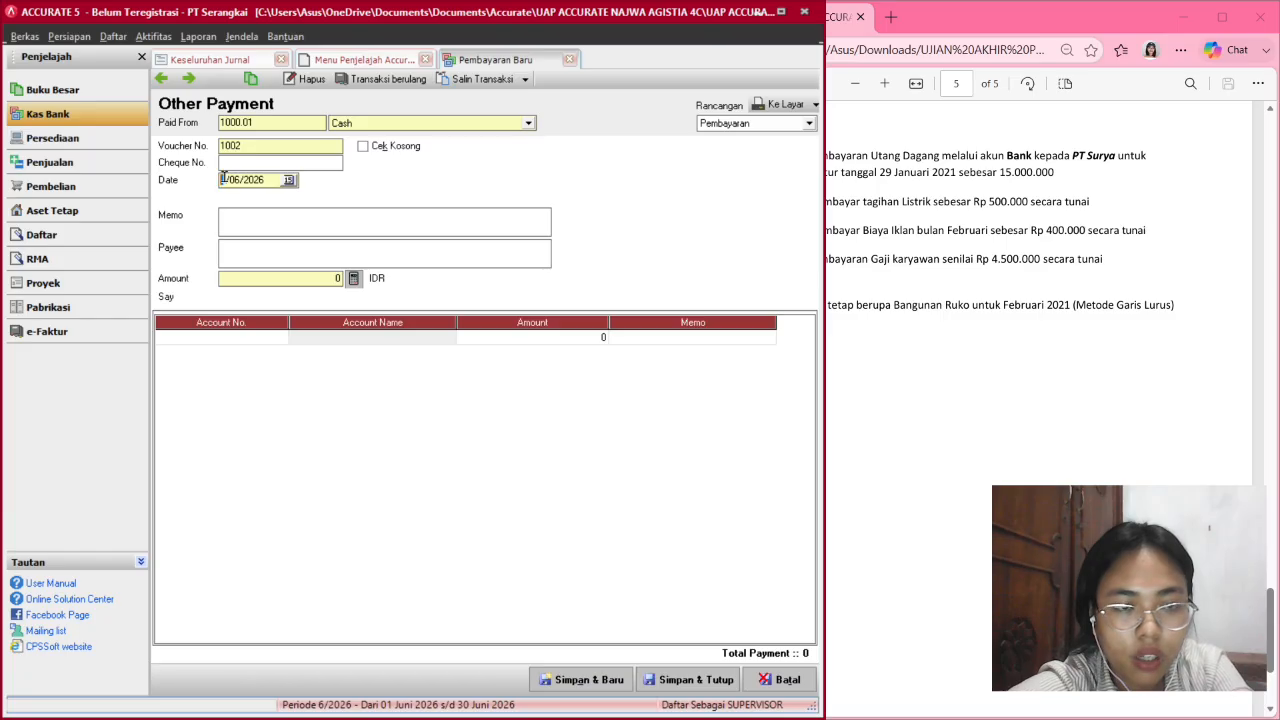
pyautogui.write('27')
pyautogui.write('022021')
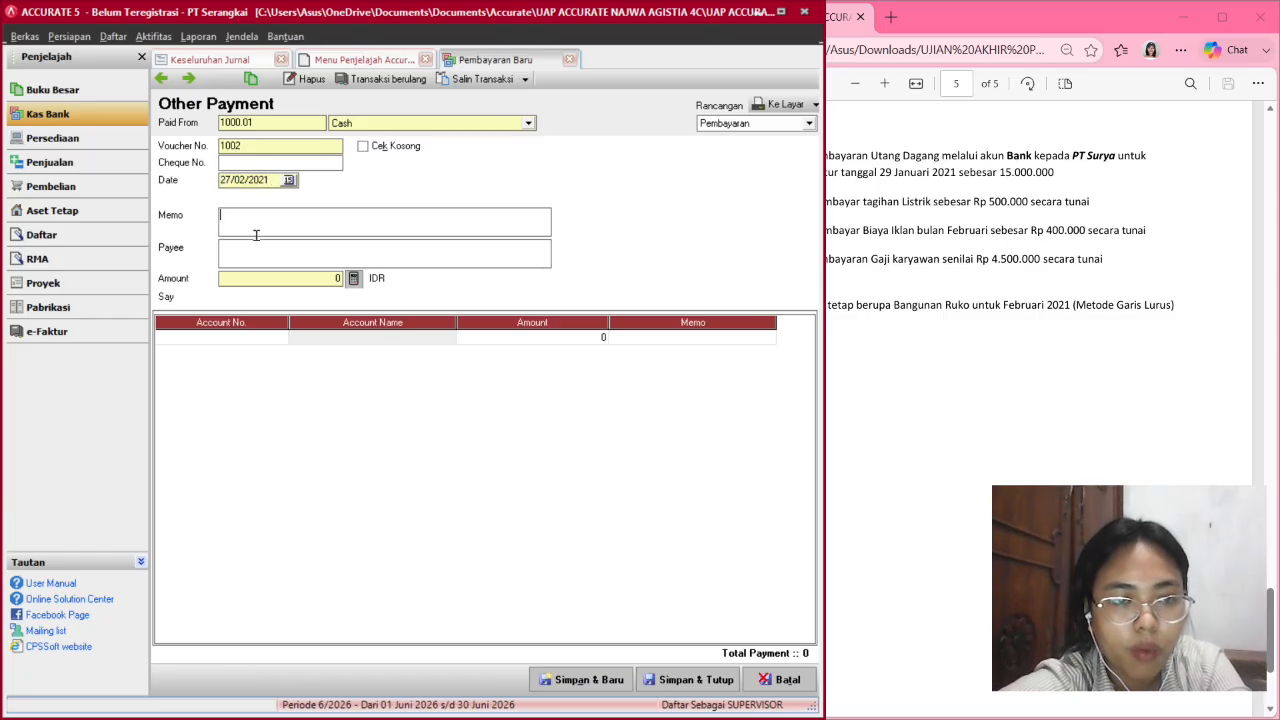
pyautogui.write('Bayar g')
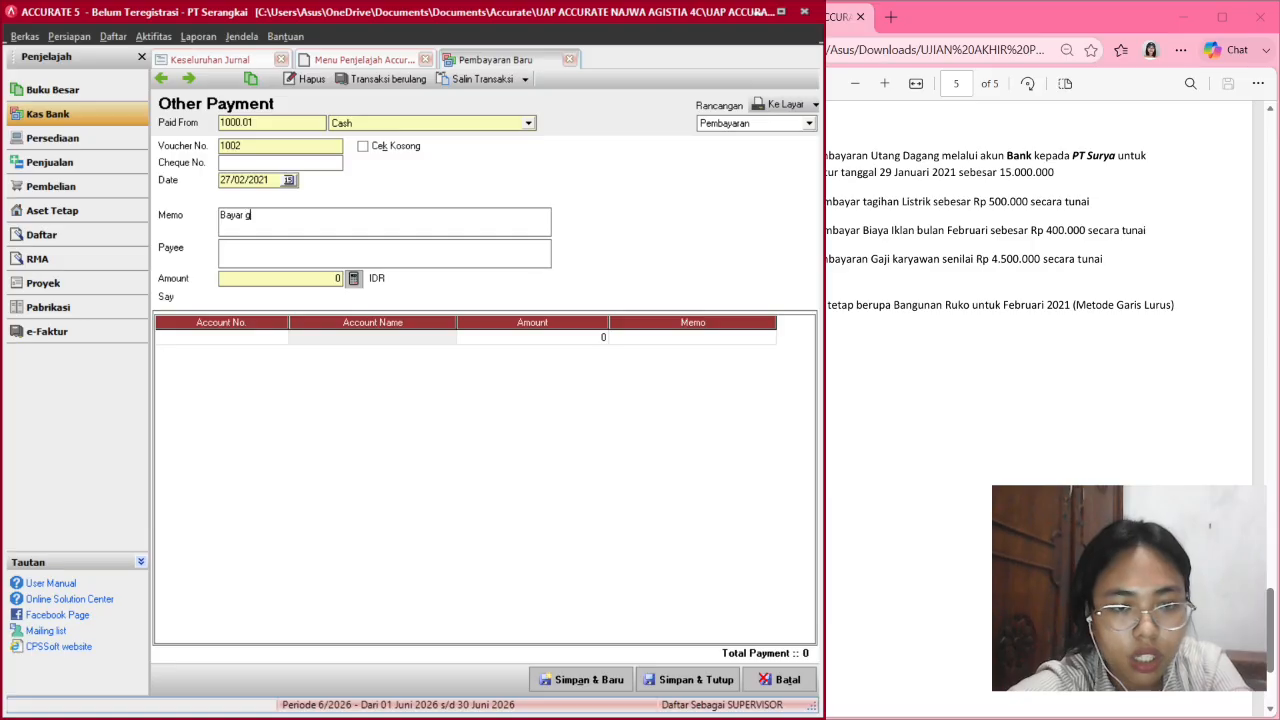
pyautogui.press('BackSpace')
pyautogui.write('tagihan gaji karyawan')
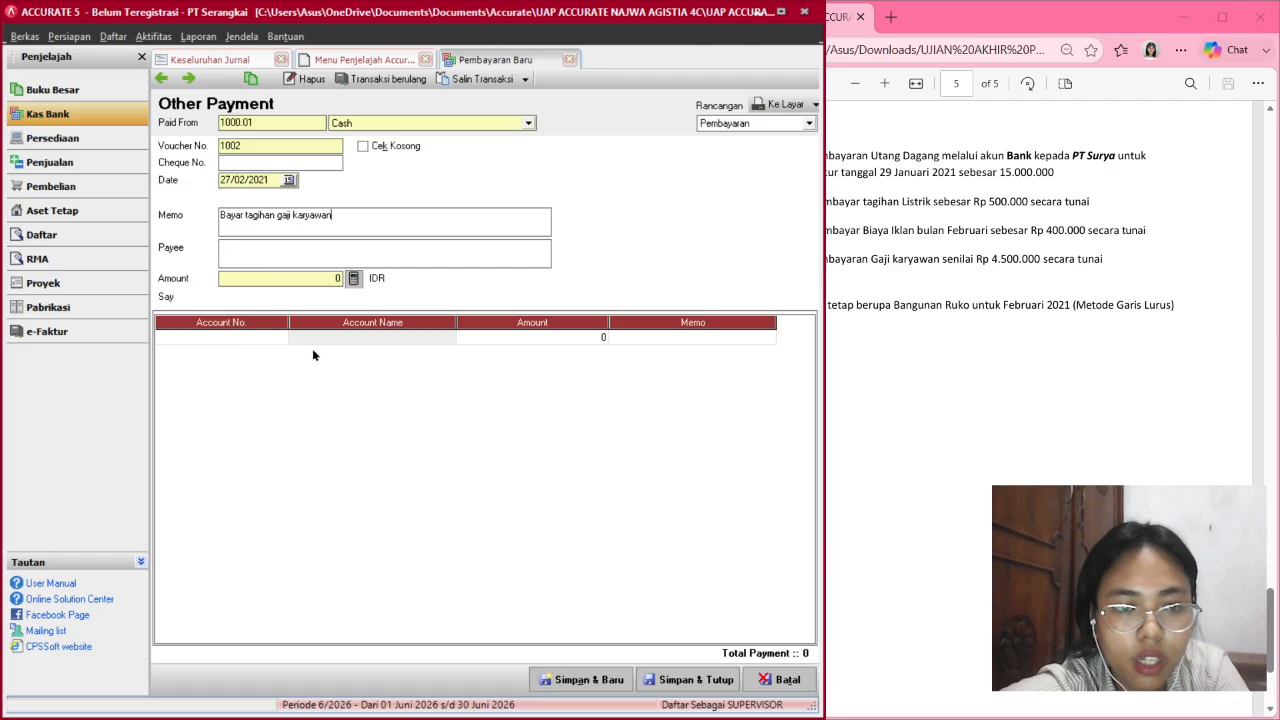
# Add a 4,500,000 line to Biaya Gaji, Lembur & THR, fill the total and save.
pyautogui.click(329, 347)
pyautogui.click(268, 342)
pyautogui.click(280, 338)
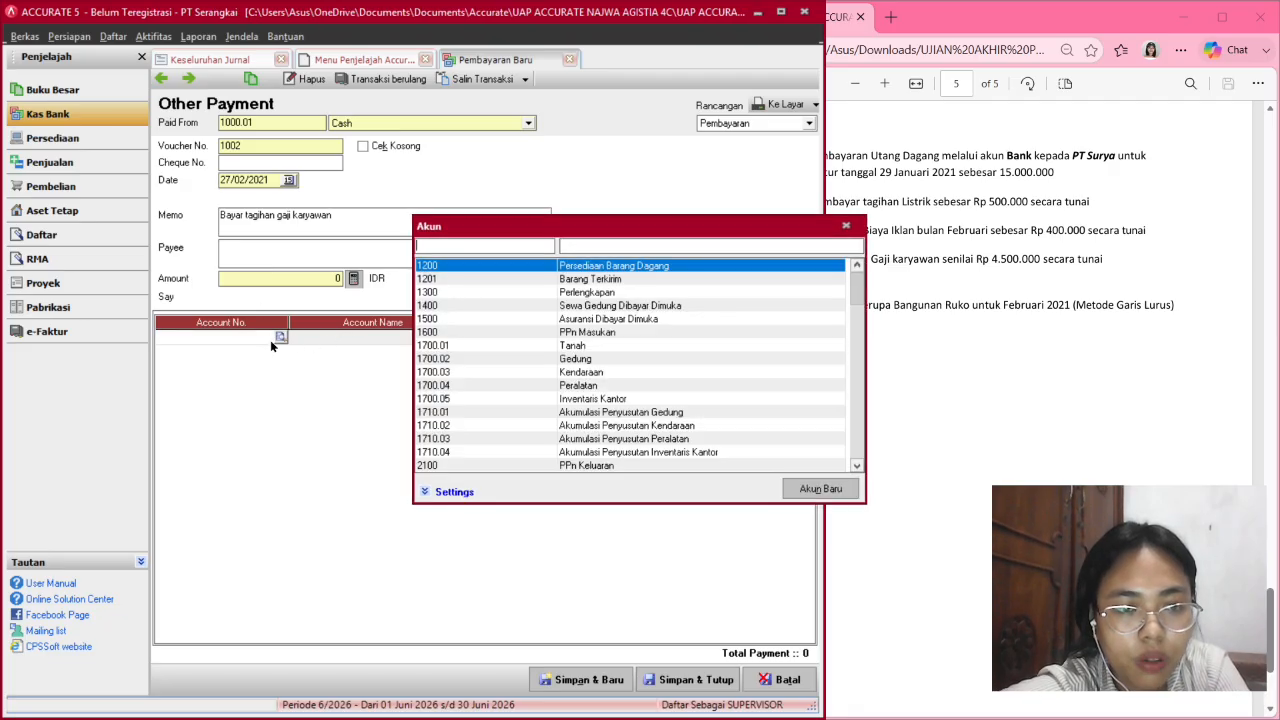
pyautogui.write('gaji')
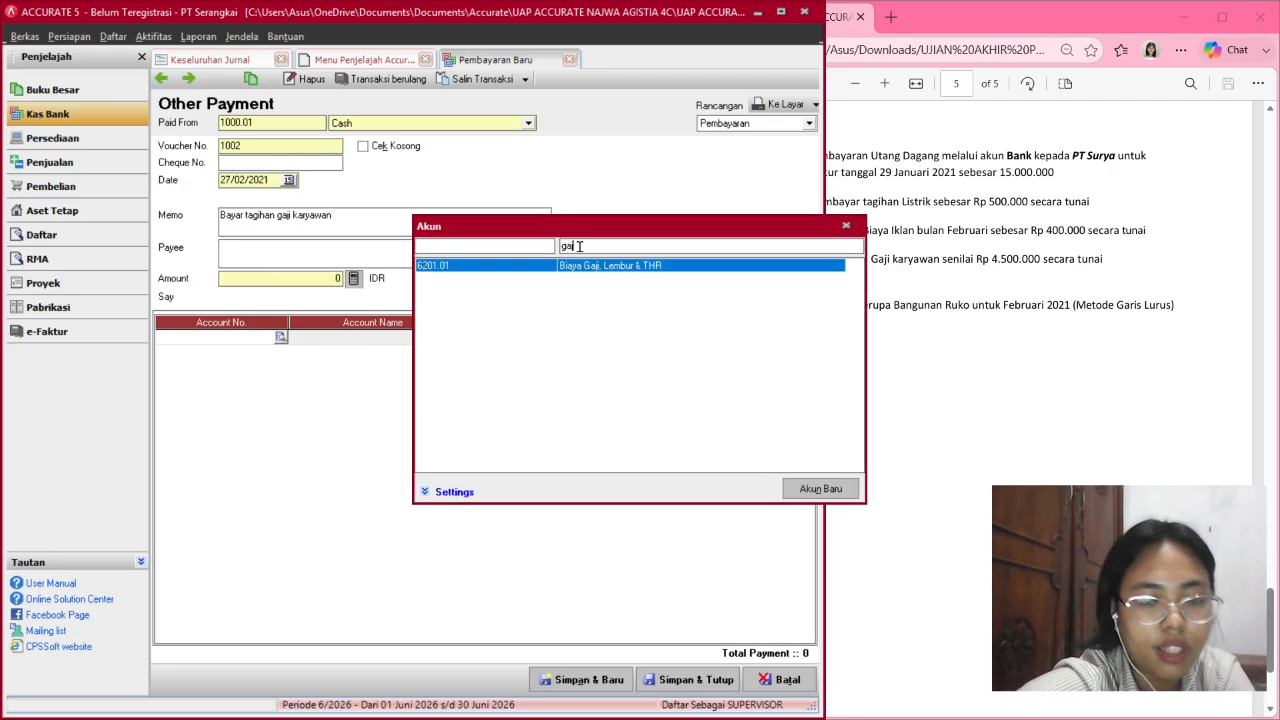
pyautogui.doubleClick(705, 266)
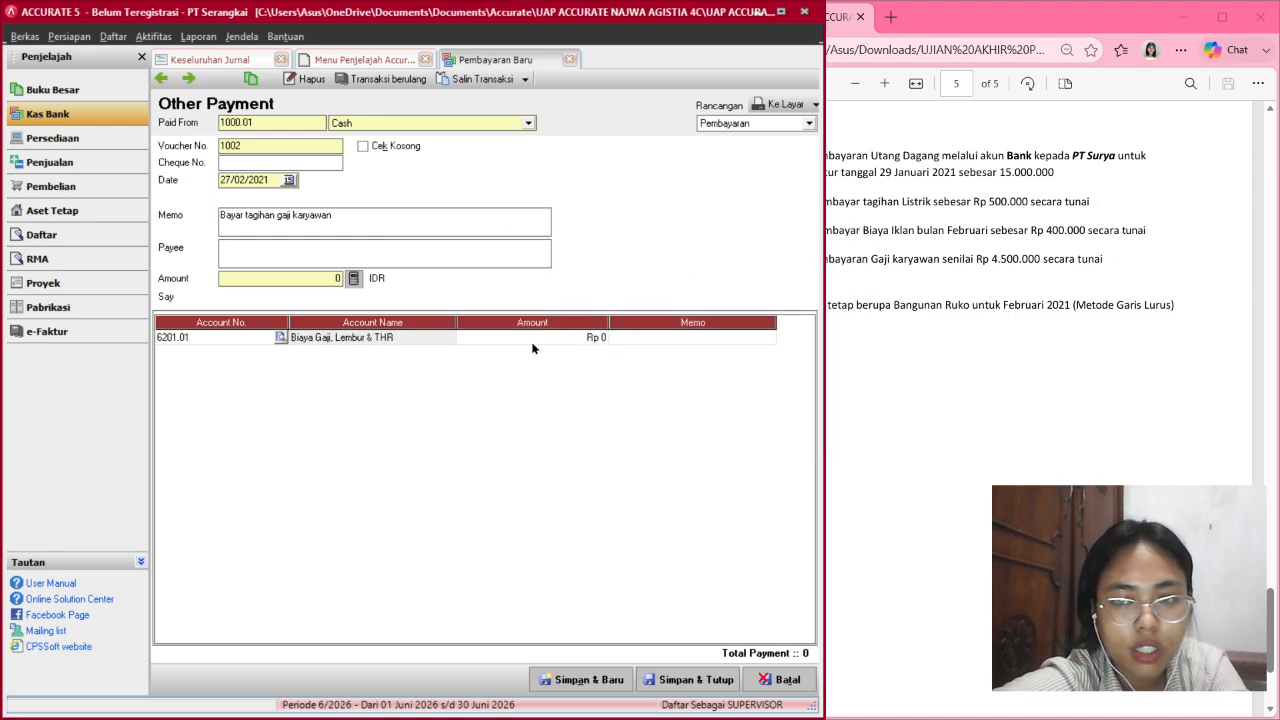
pyautogui.click(533, 347)
pyautogui.write('4,500,')
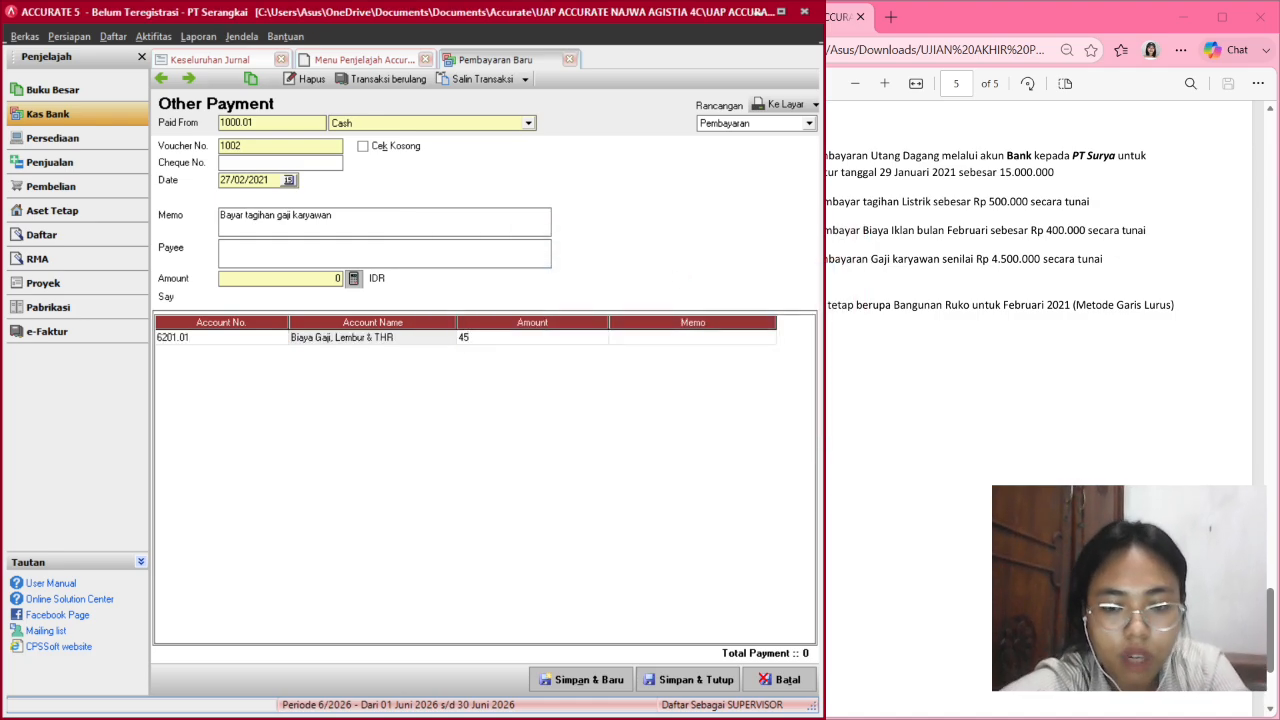
pyautogui.write('00000')
pyautogui.press('Return')
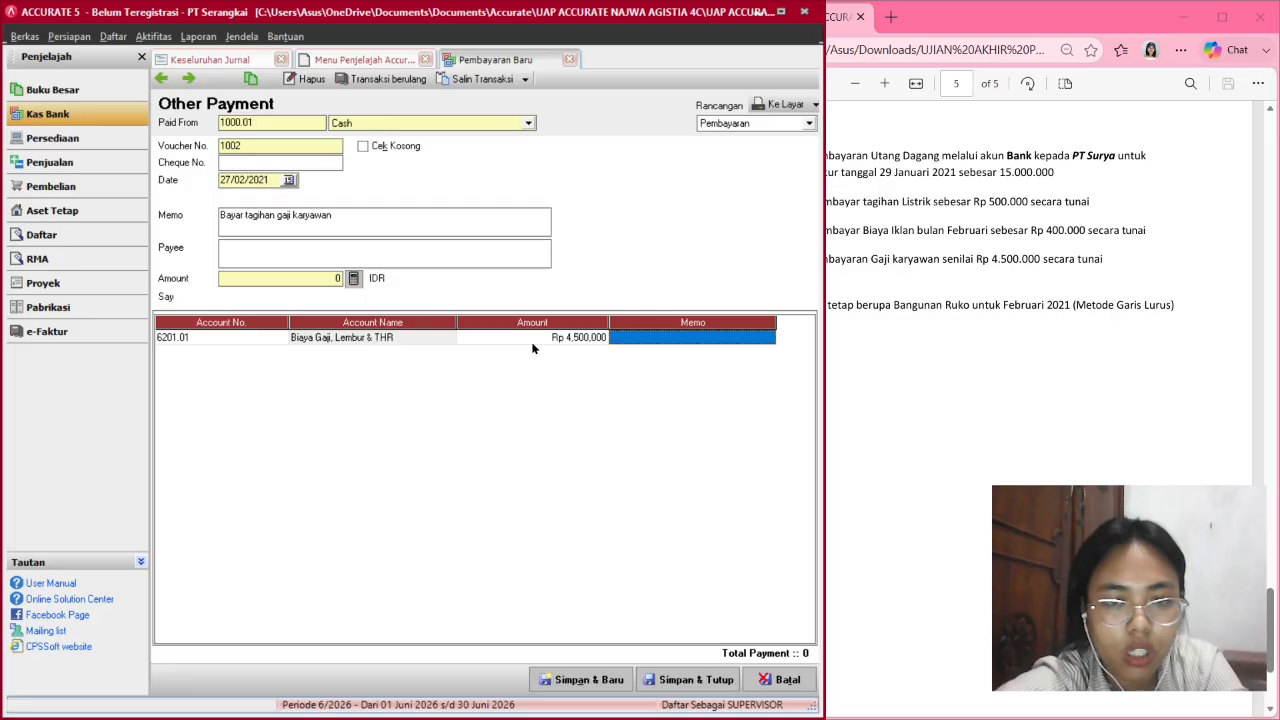
pyautogui.press('Return')
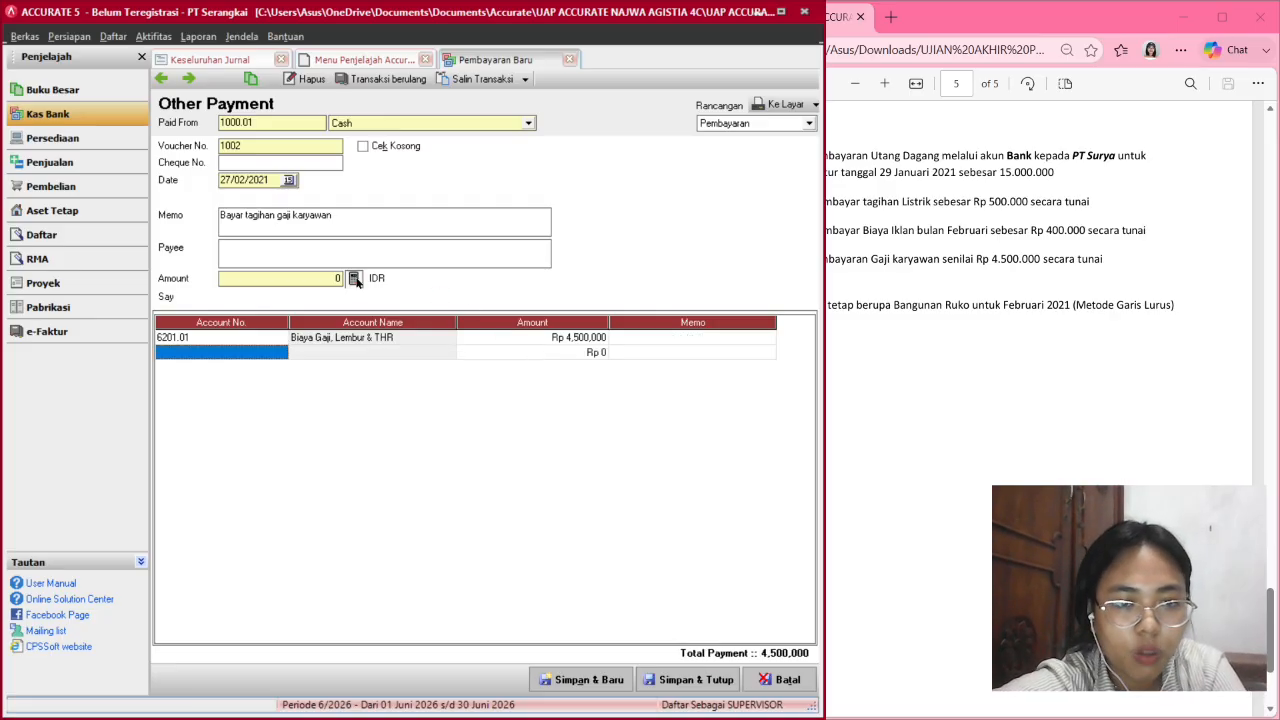
pyautogui.click(353, 278)
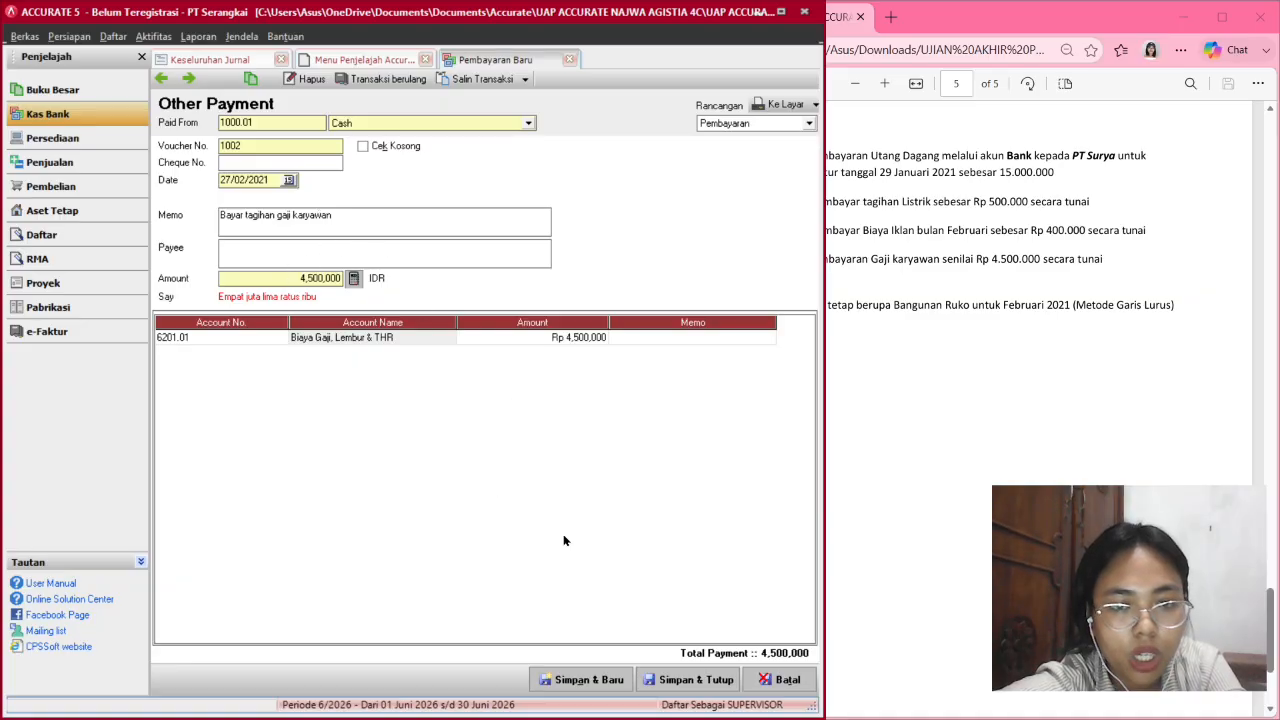
pyautogui.click(694, 679)
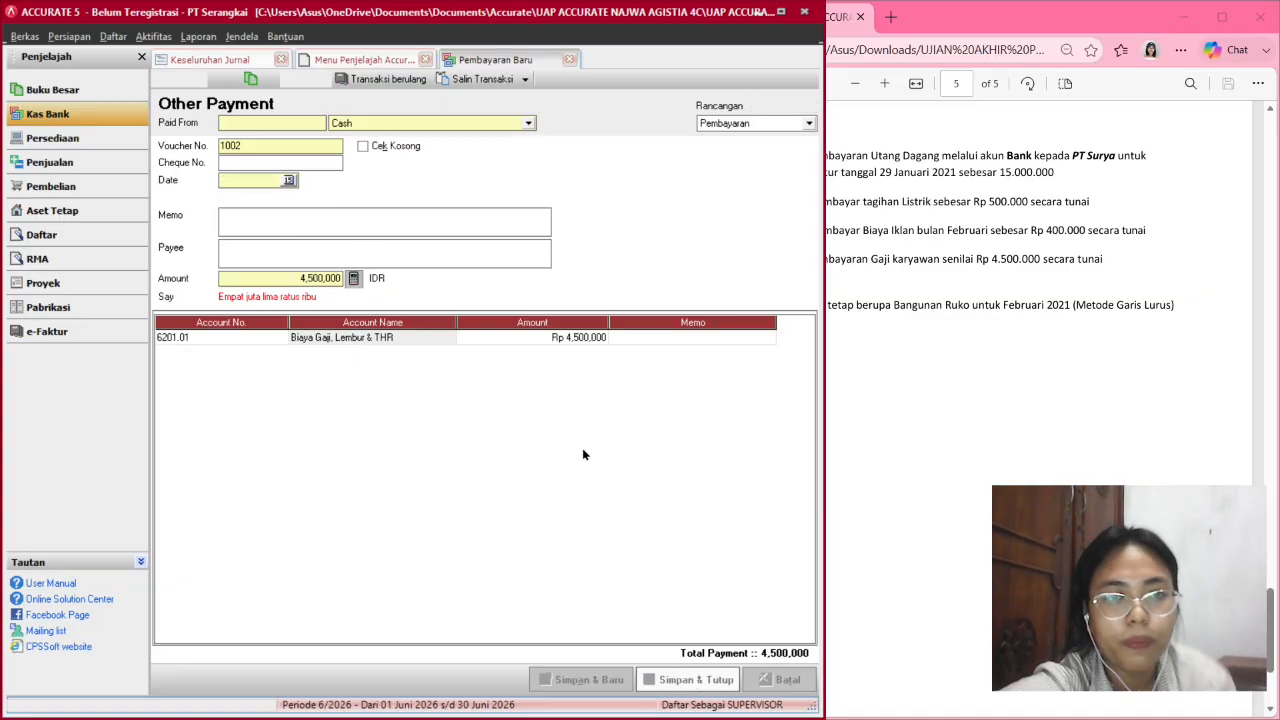
# Refresh Keseluruhan Jurnal to show salary payment 1002; totals 73,500,000.
pyautogui.click(215, 59)
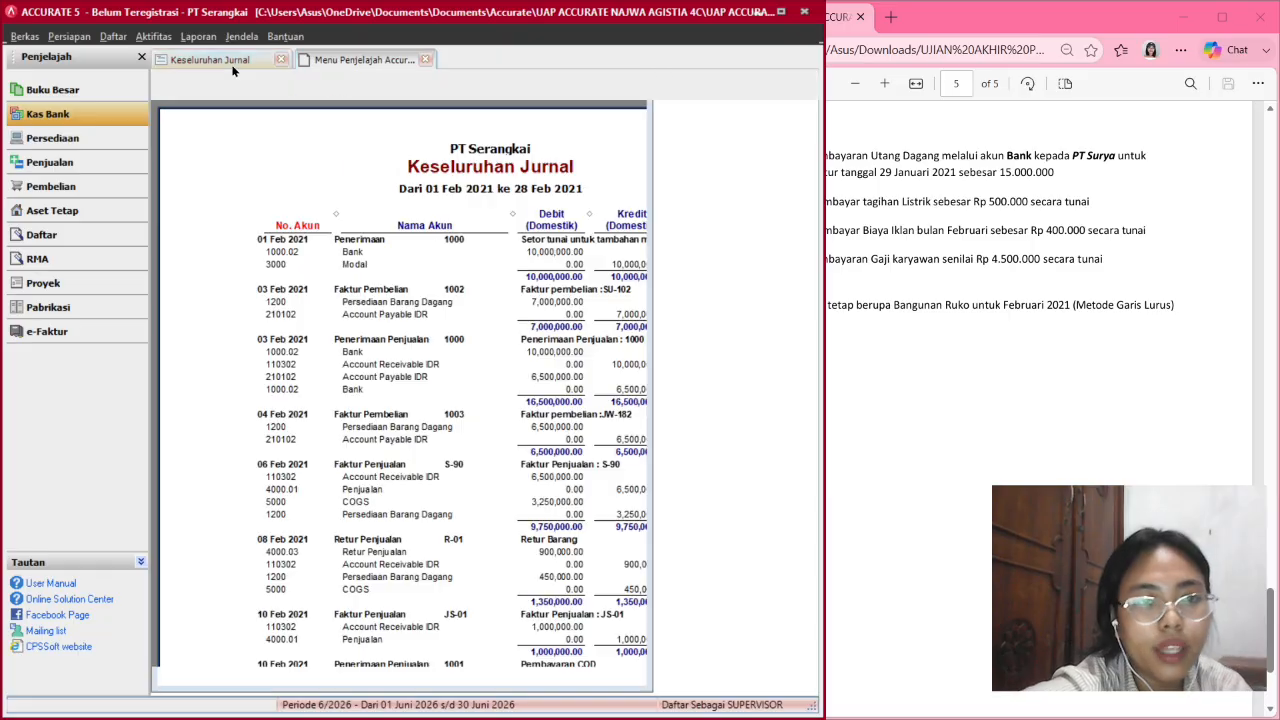
pyautogui.click(495, 86)
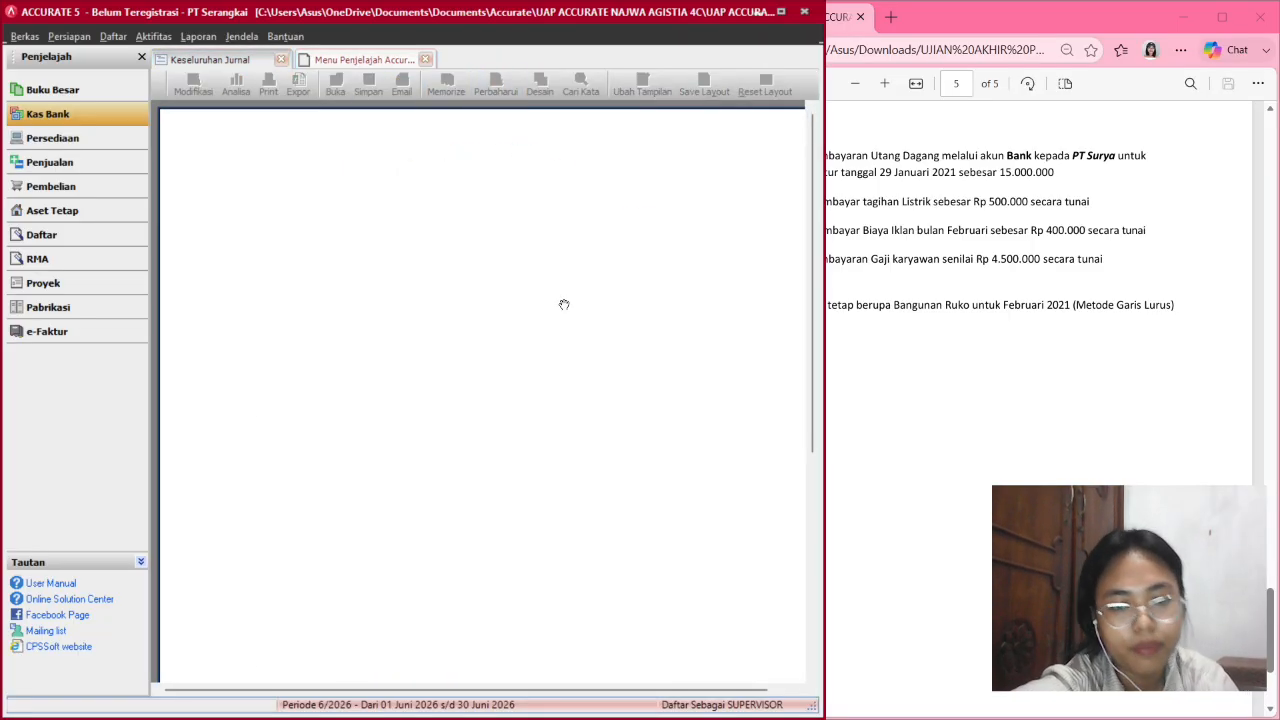
pyautogui.scroll(-5, 563, 306)
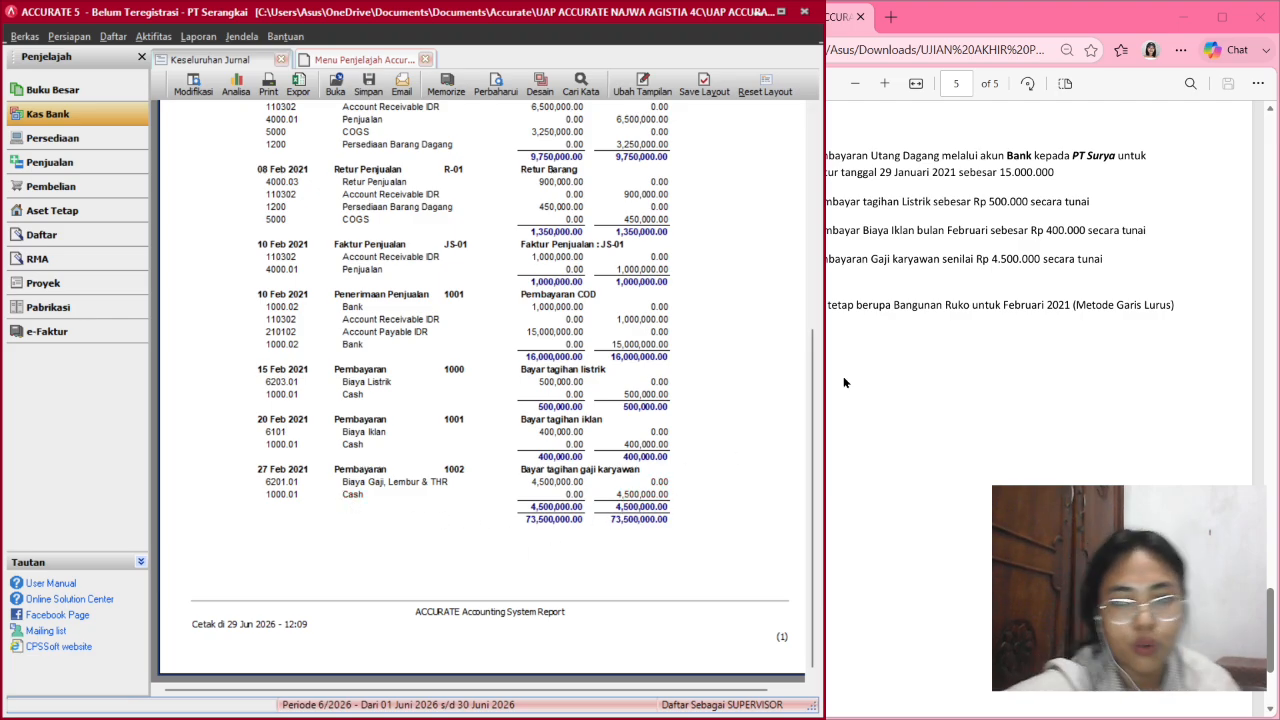
pyautogui.press('super+Right')
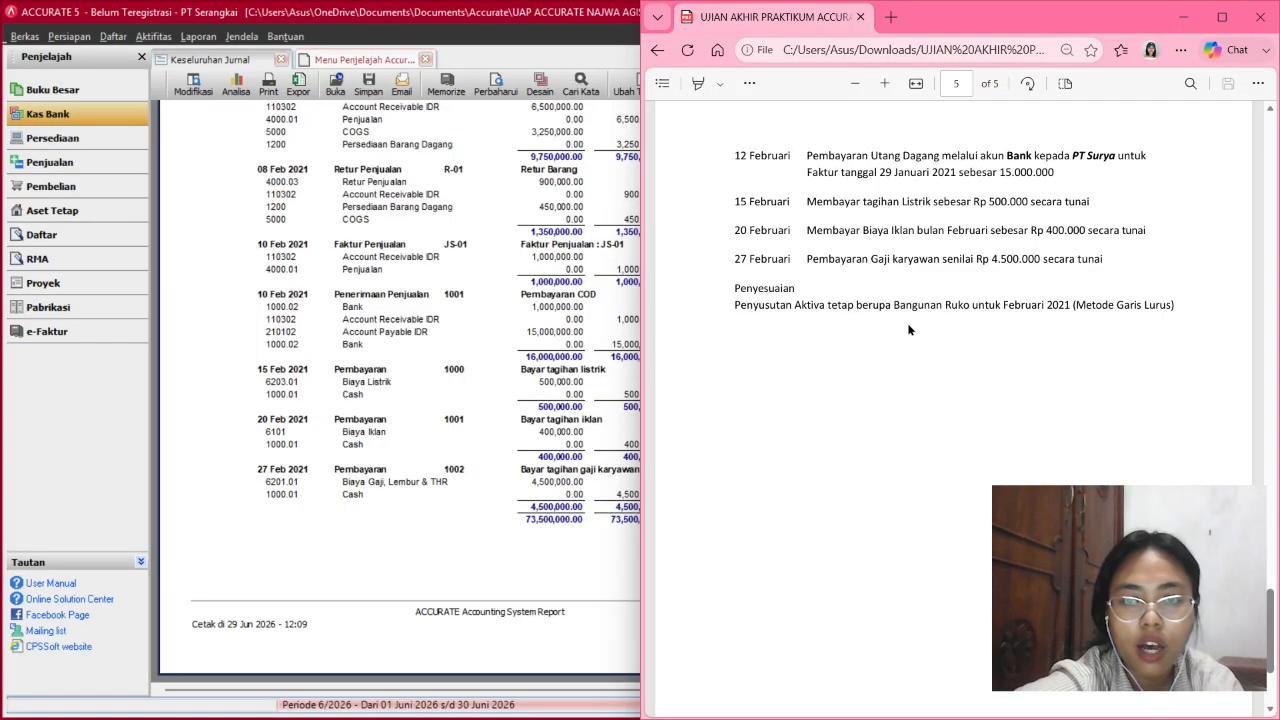
# Read the remaining February transactions in the exam PDF, then return to ACCURATE 5.
pyautogui.scroll(-1, 908, 330)
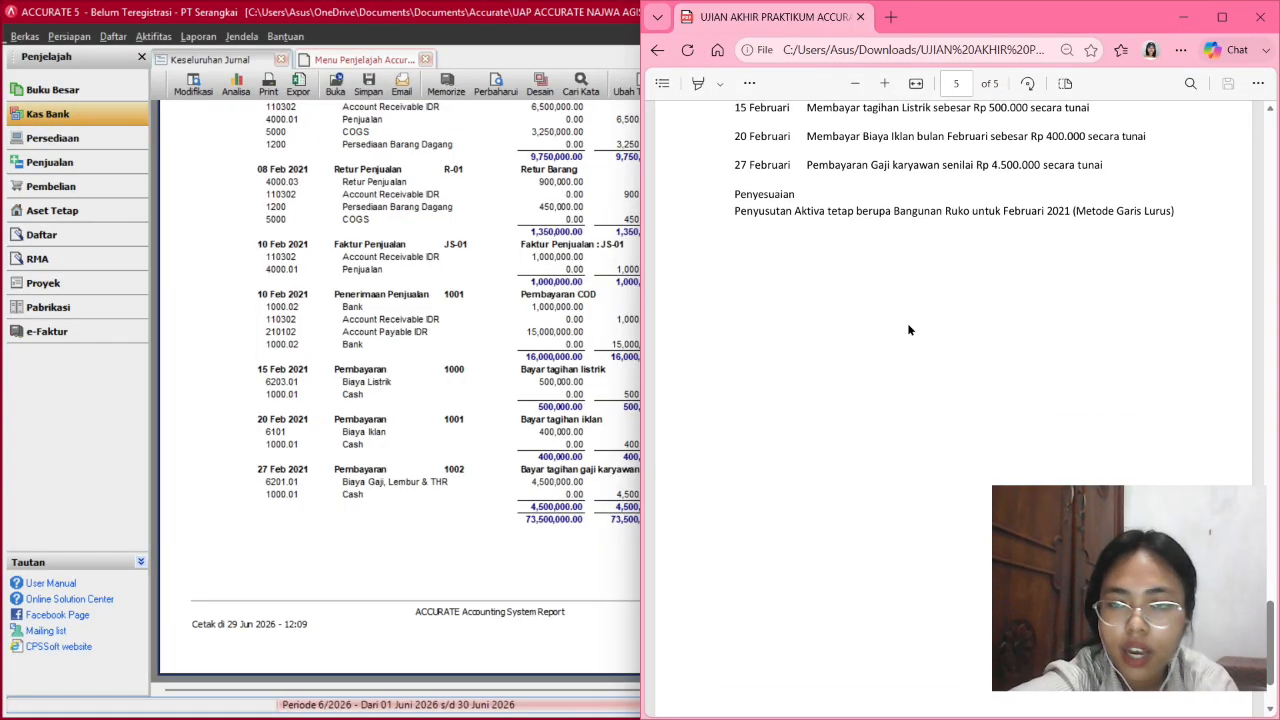
pyautogui.scroll(1, 908, 330)
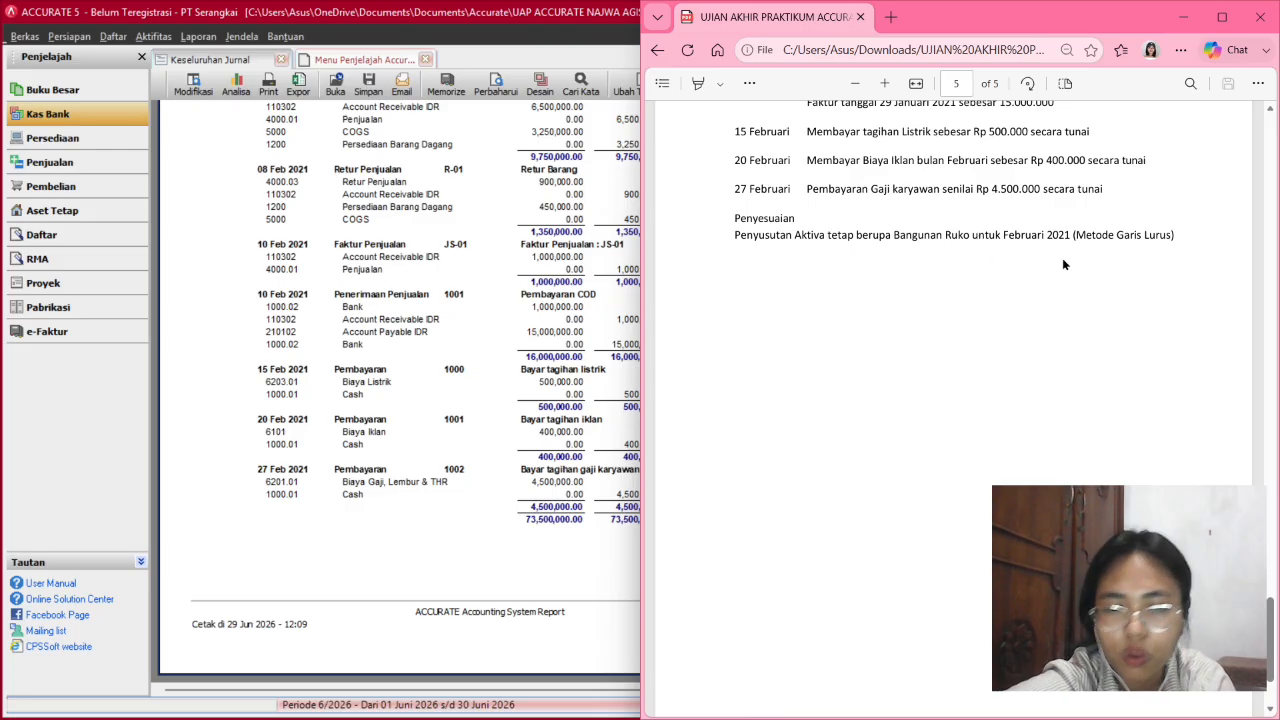
pyautogui.click(490, 388)
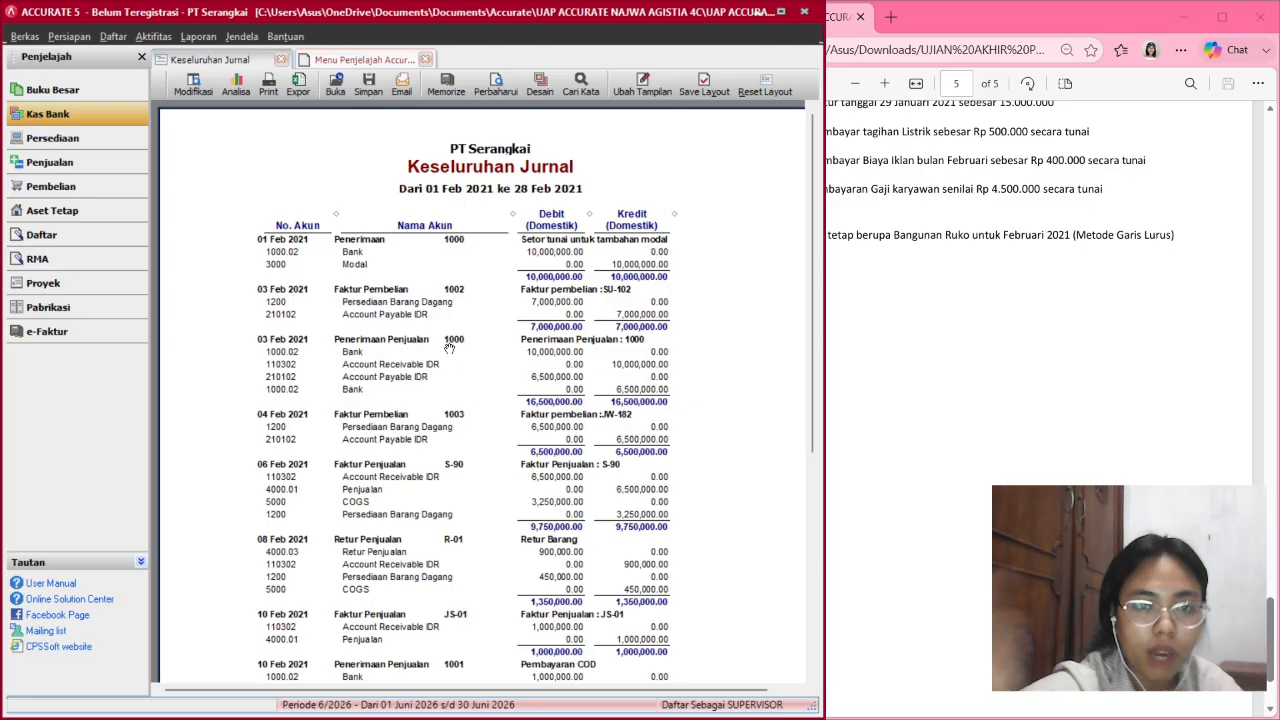
# Run the month-end closing for Februari 2021 and confirm it completed.
pyautogui.click(52, 90)
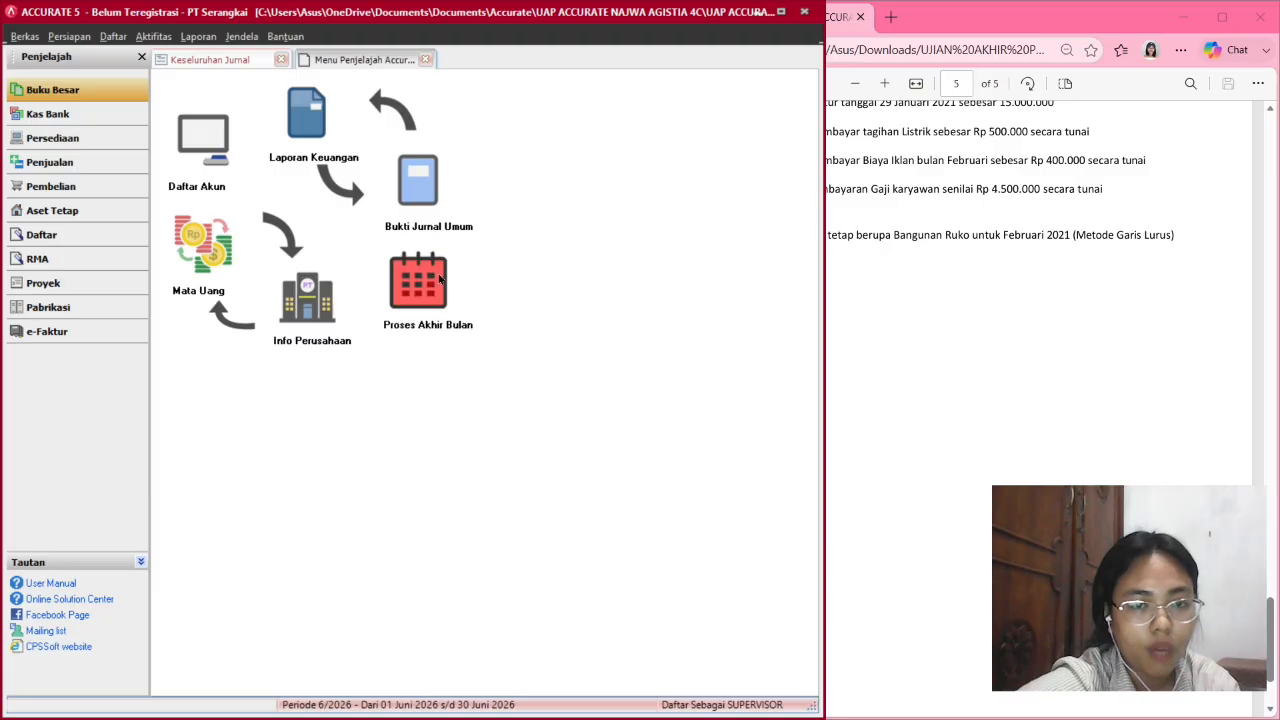
pyautogui.click(437, 274)
pyautogui.scroll(2, 351, 331)
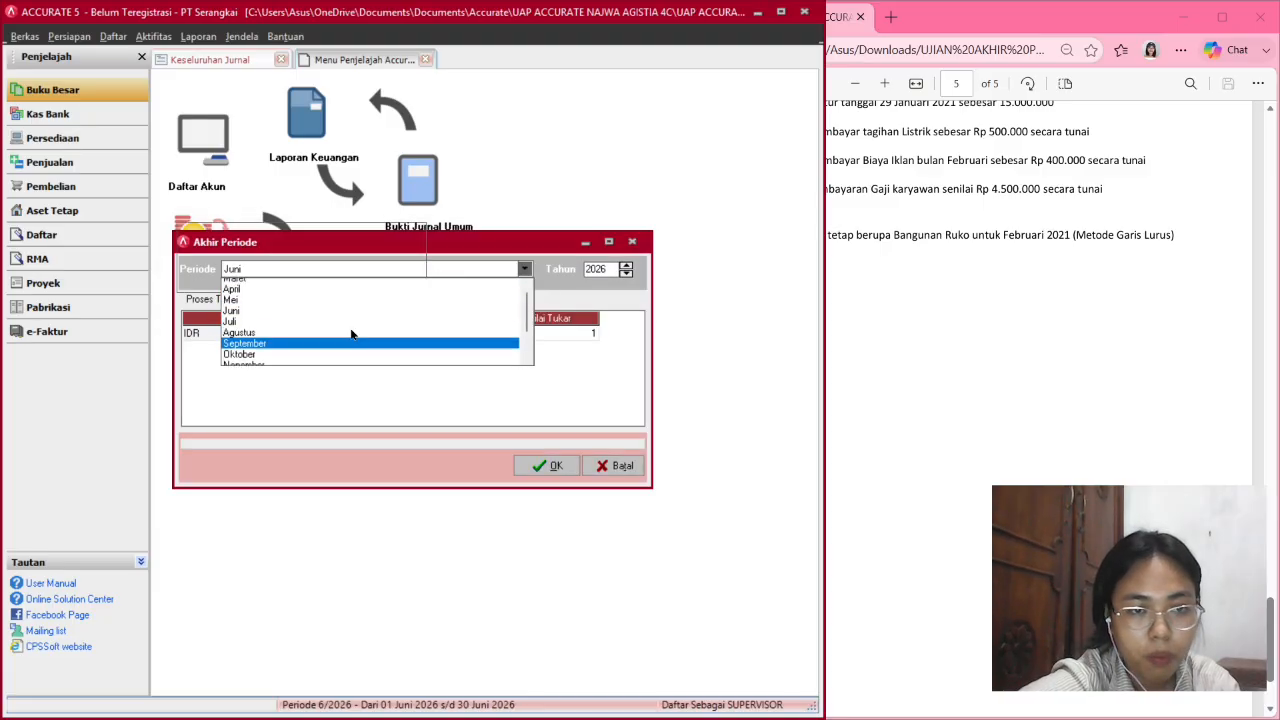
pyautogui.click(263, 297)
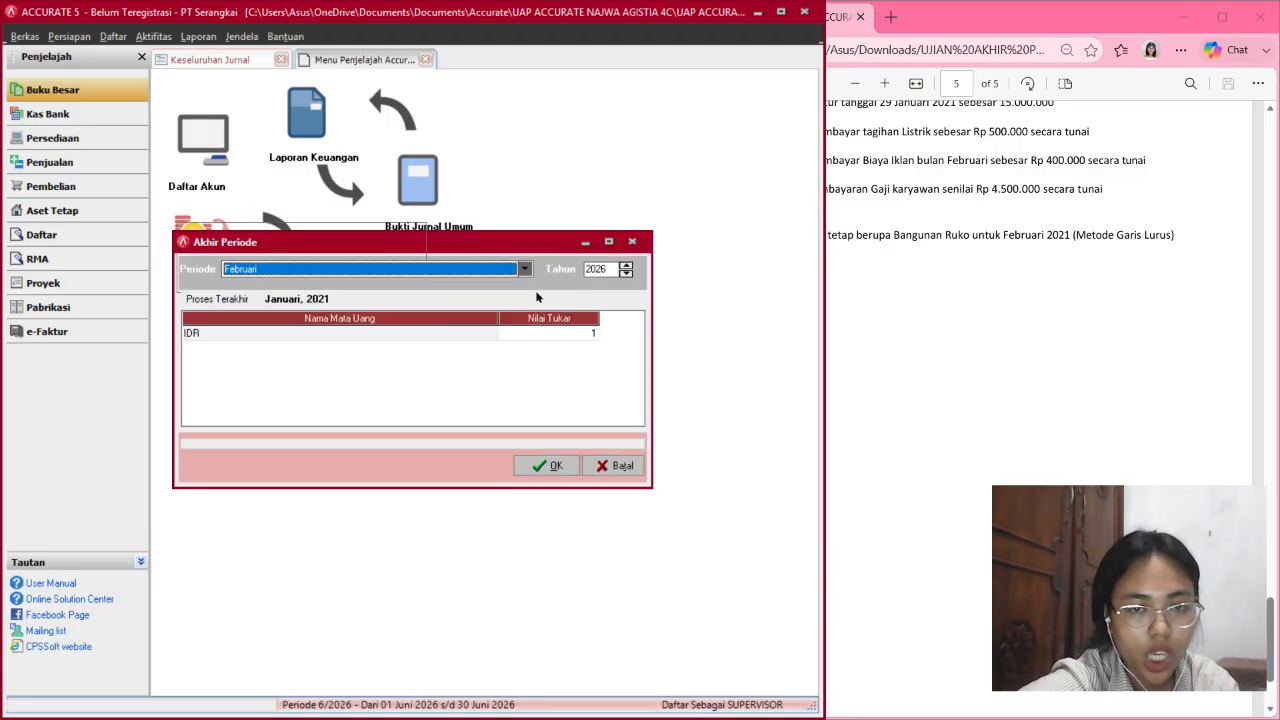
pyautogui.click(624, 276)
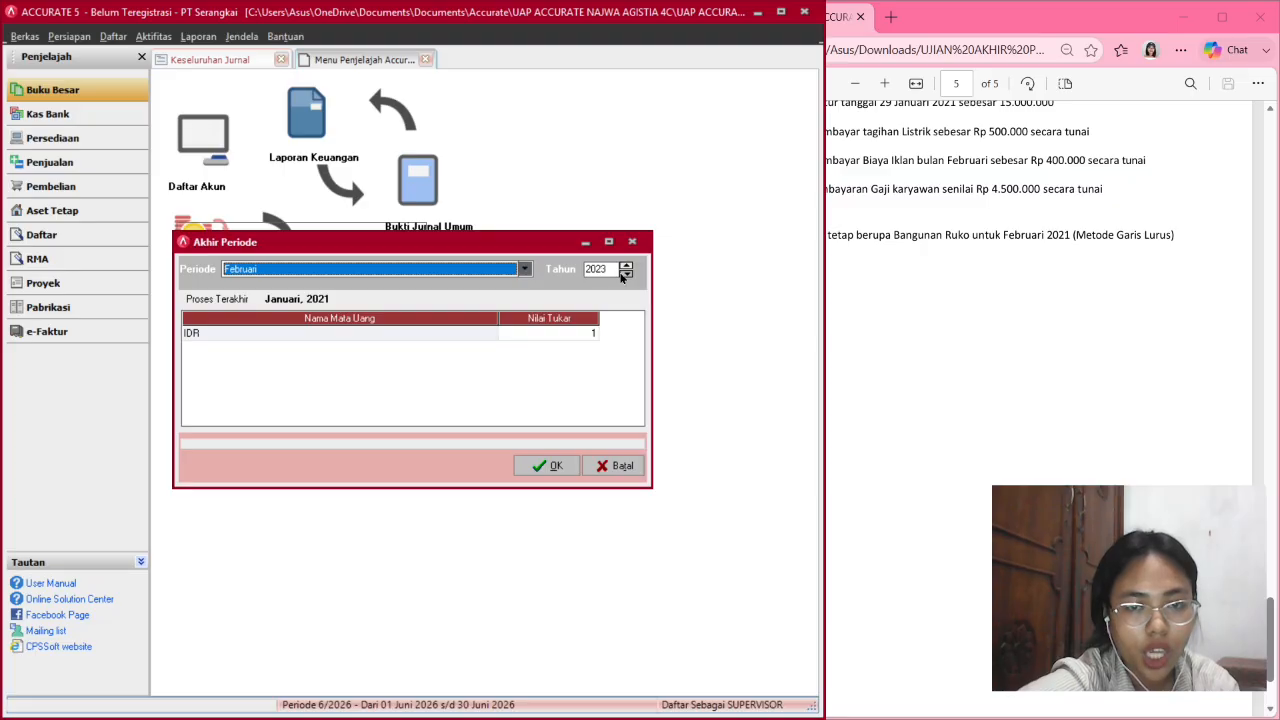
pyautogui.click(549, 466)
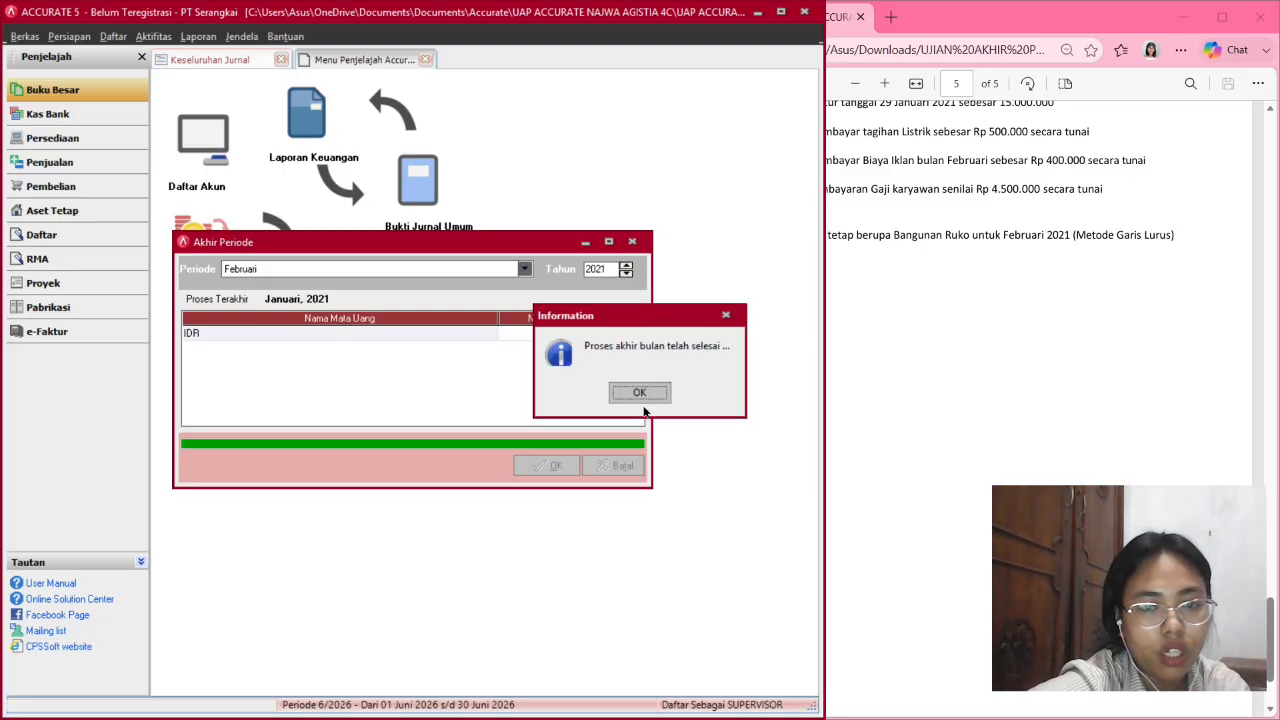
pyautogui.click(645, 394)
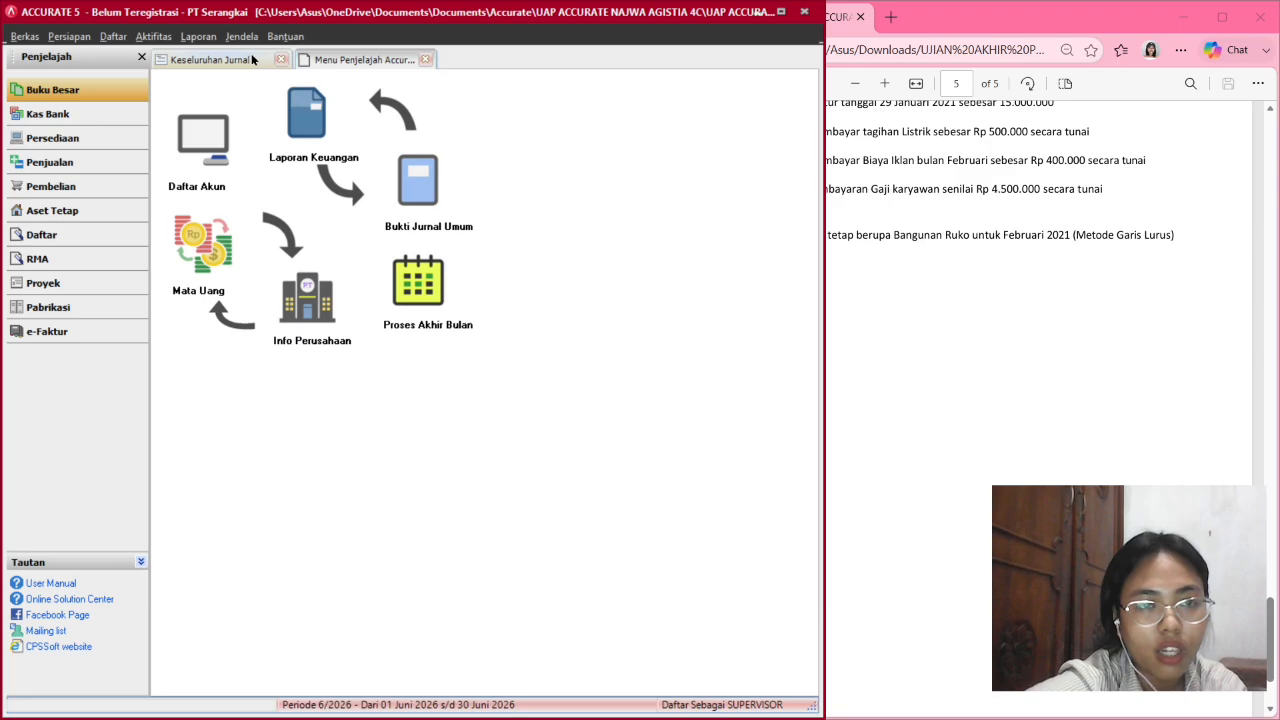
pyautogui.click(251, 57)
# Refresh the journal and review entries through the 28 Feb depreciation, totals 78,500,000.
pyautogui.click(495, 85)
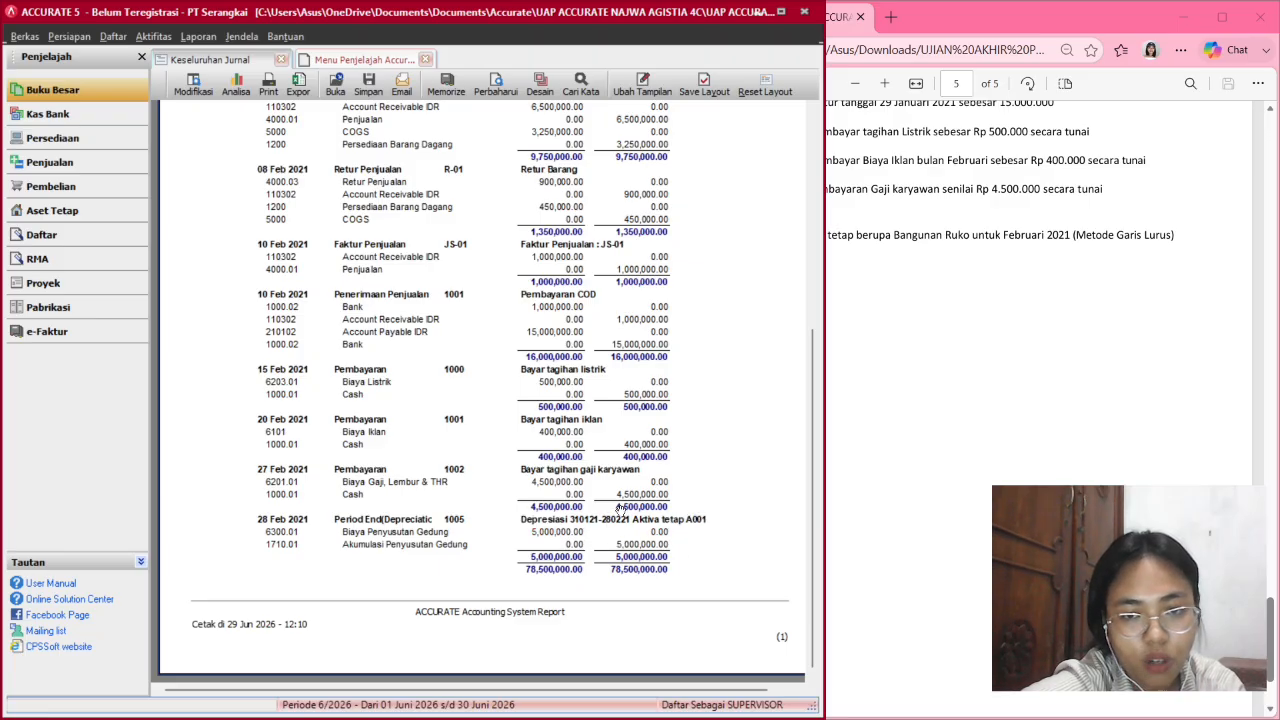
pyautogui.scroll(3, 622, 512)
pyautogui.scroll(-3, 615, 500)
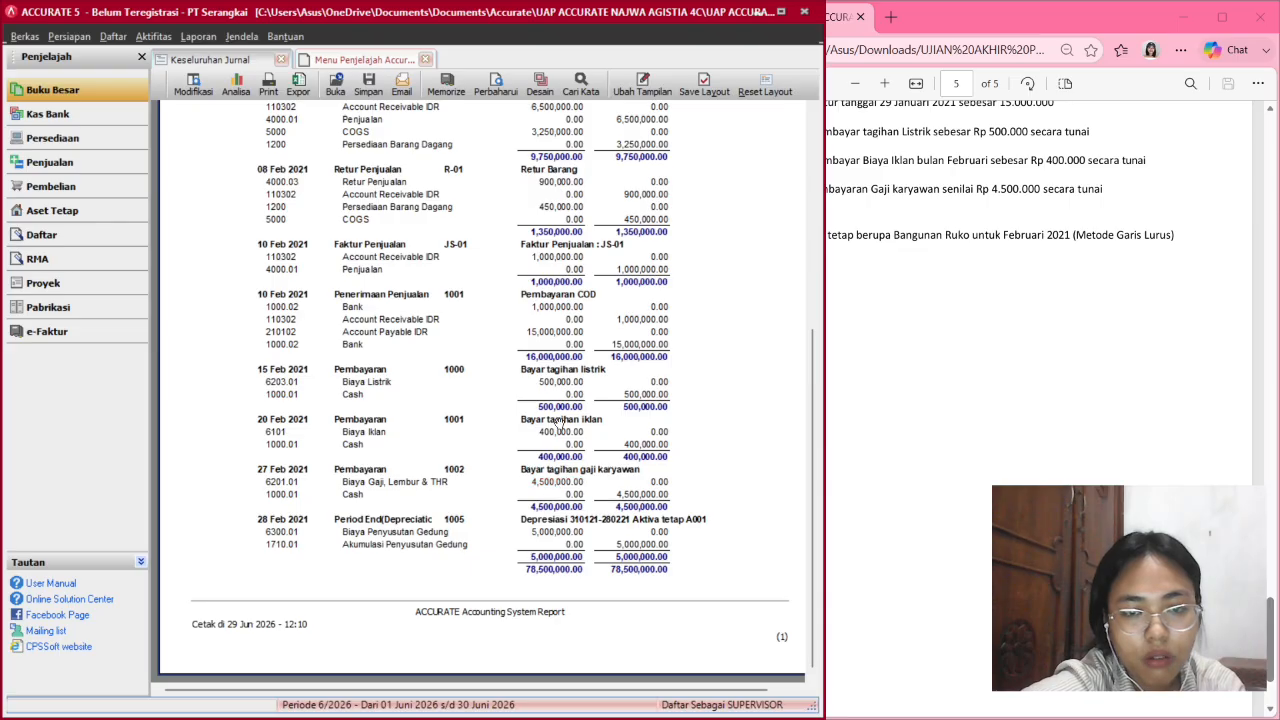
pyautogui.scroll(3, 555, 300)
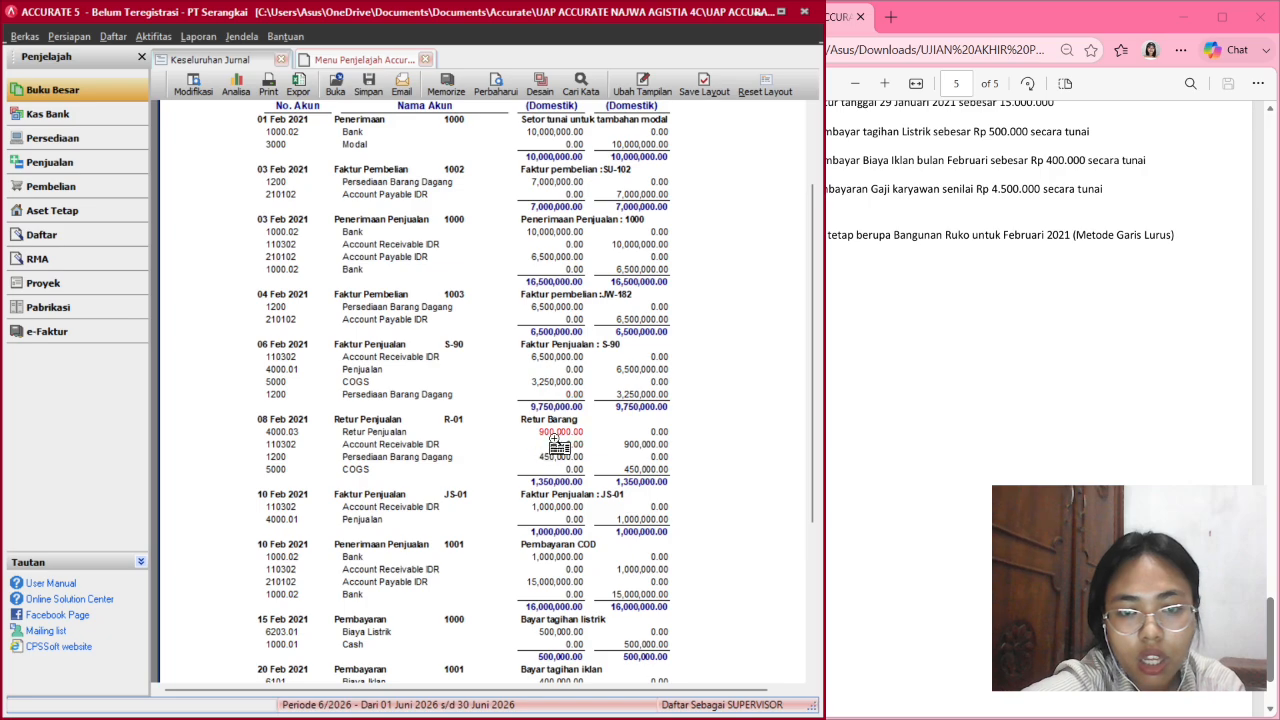
pyautogui.scroll(-5, 558, 598)
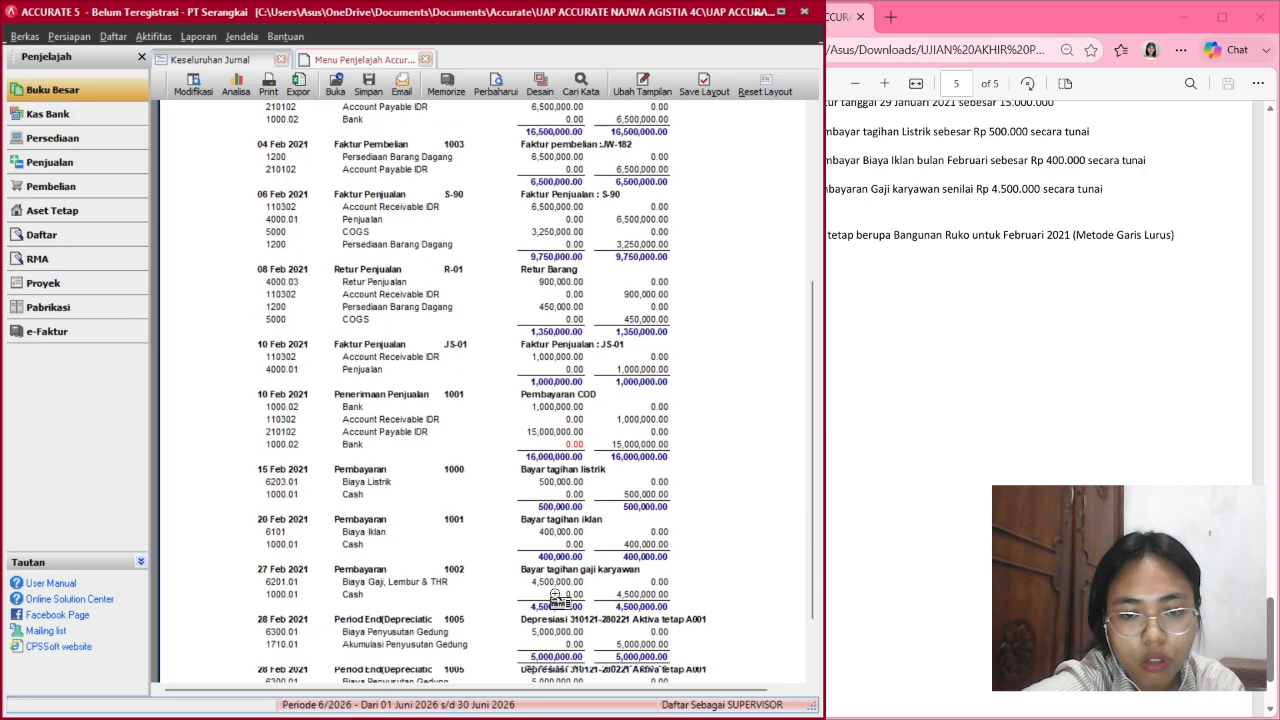
pyautogui.scroll(8, 570, 400)
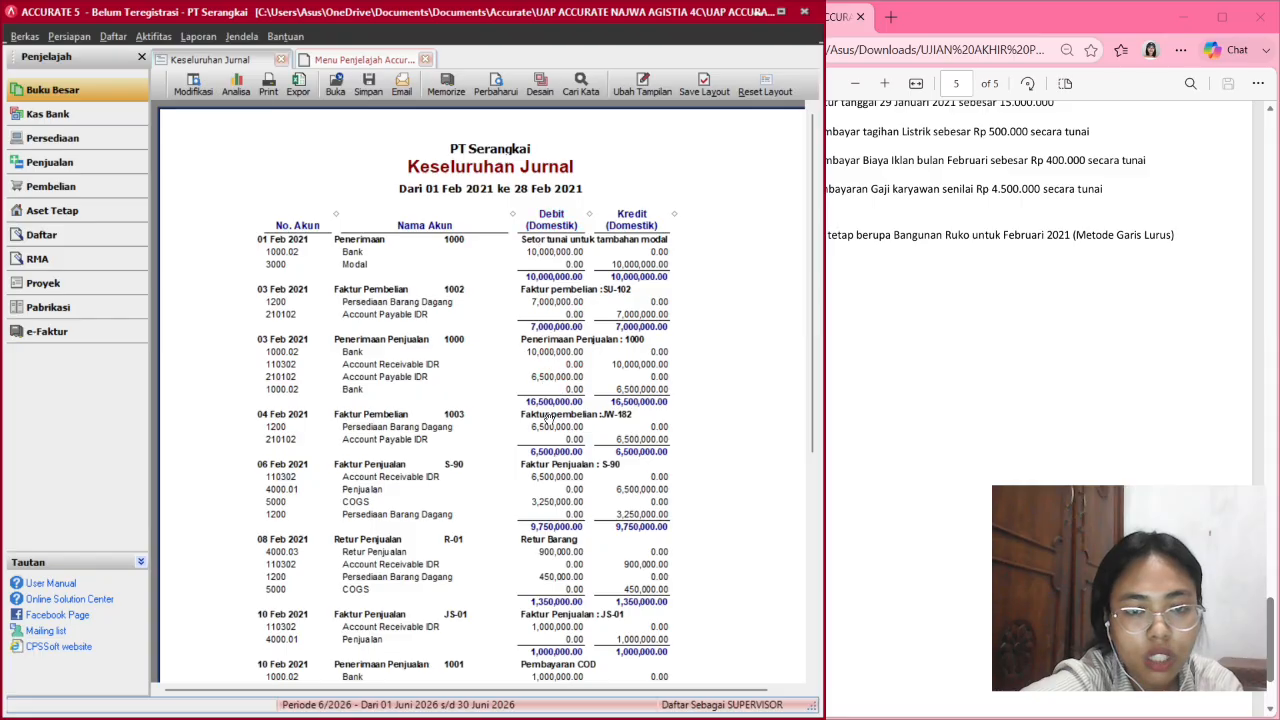
pyautogui.scroll(-5, 562, 472)
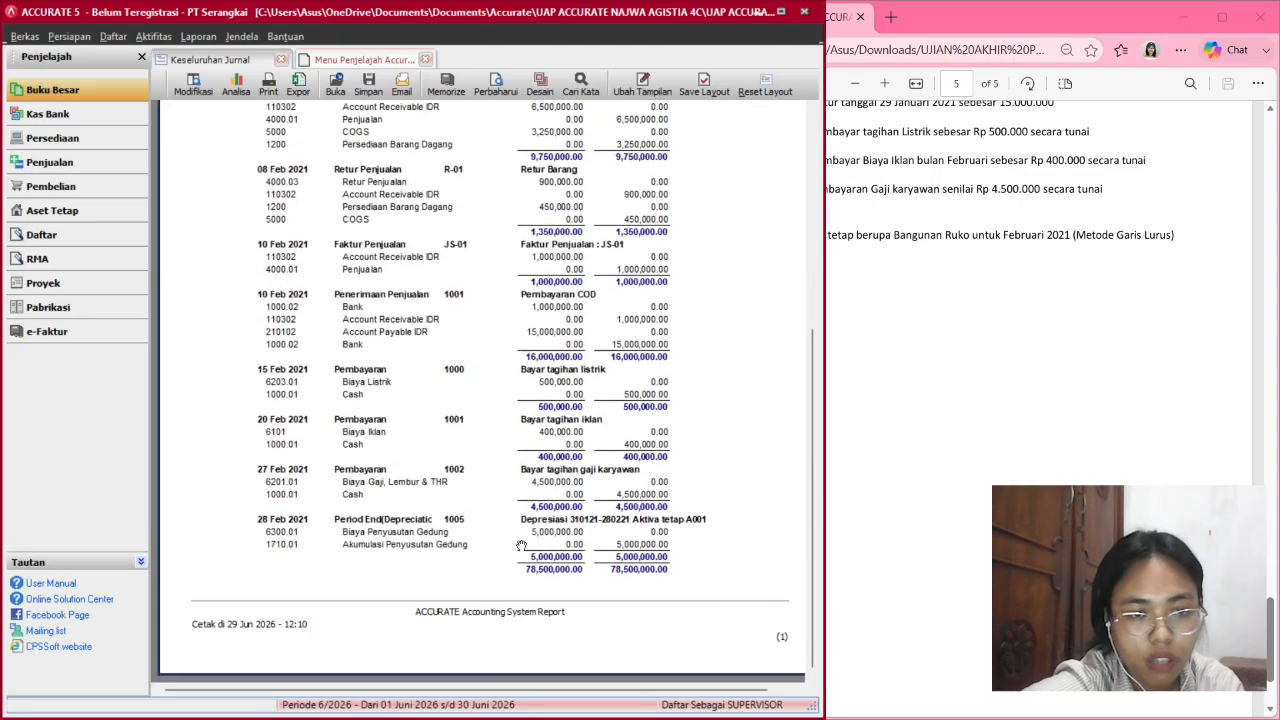
pyautogui.scroll(5, 520, 546)
pyautogui.scroll(-5, 515, 410)
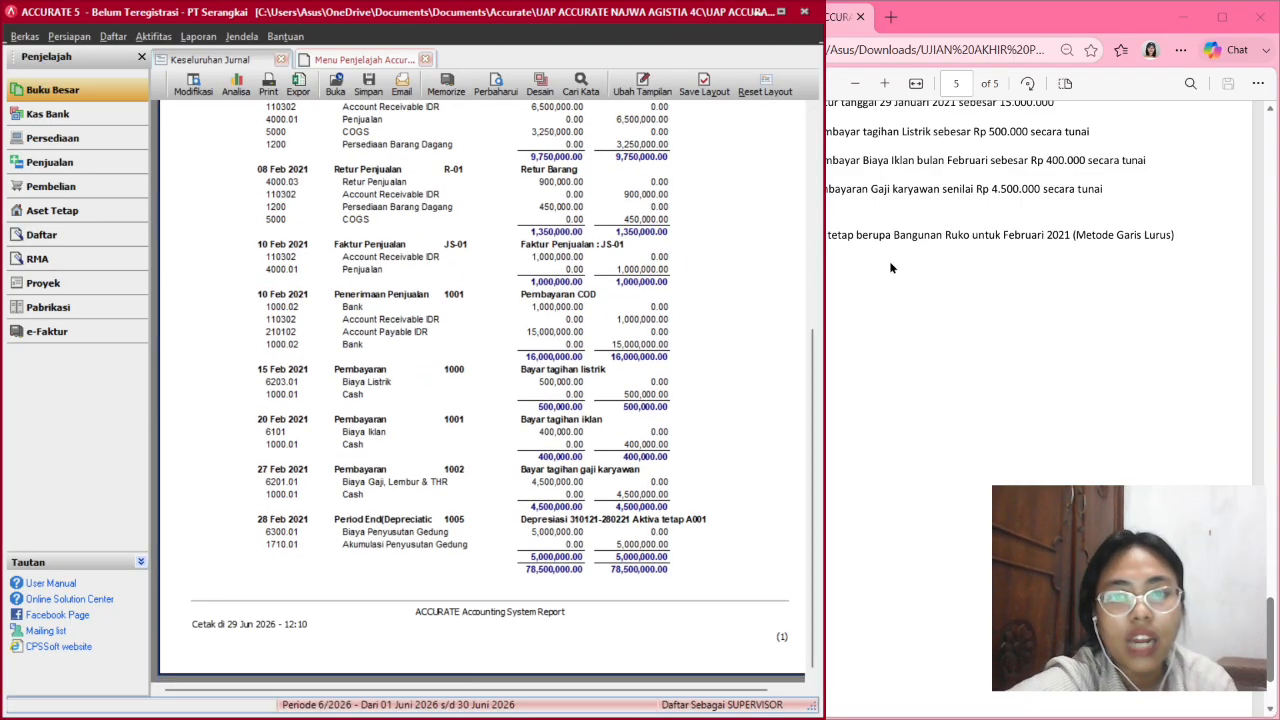
# Scroll the exam PDF back to page 1 with the task list.
pyautogui.click(867, 304)
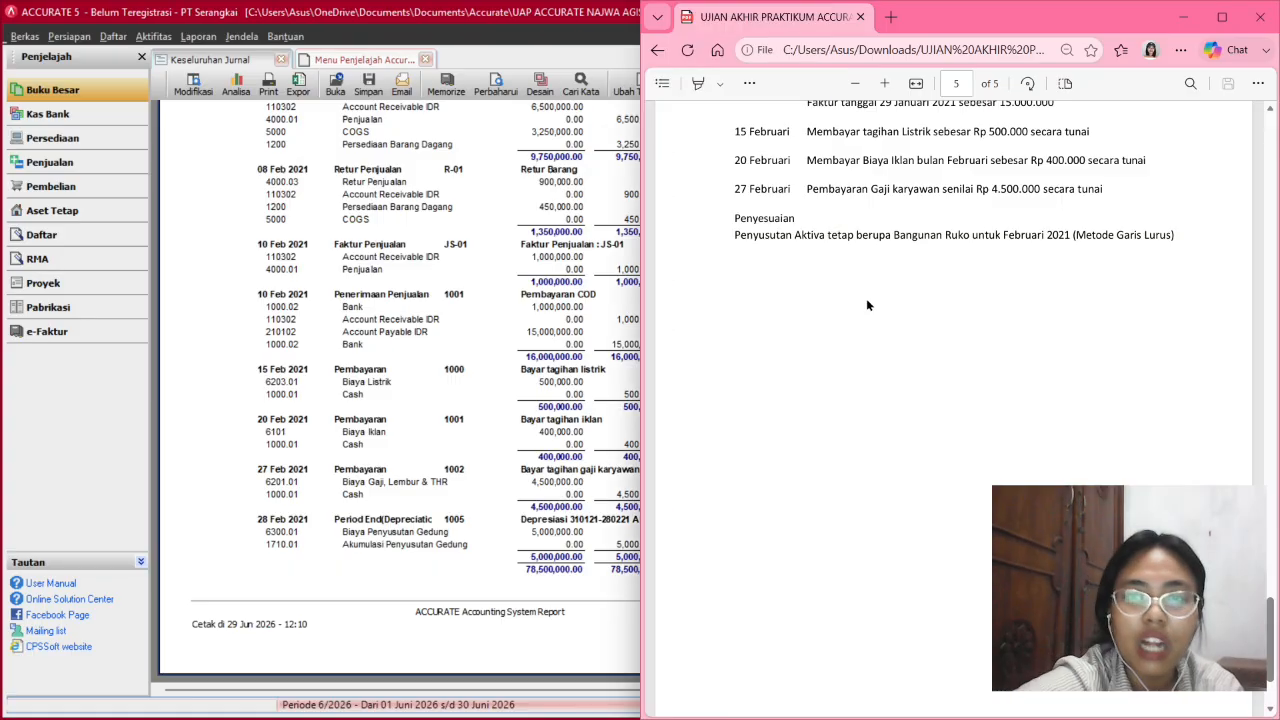
pyautogui.scroll(10, 867, 305)
pyautogui.scroll(15, 867, 304)
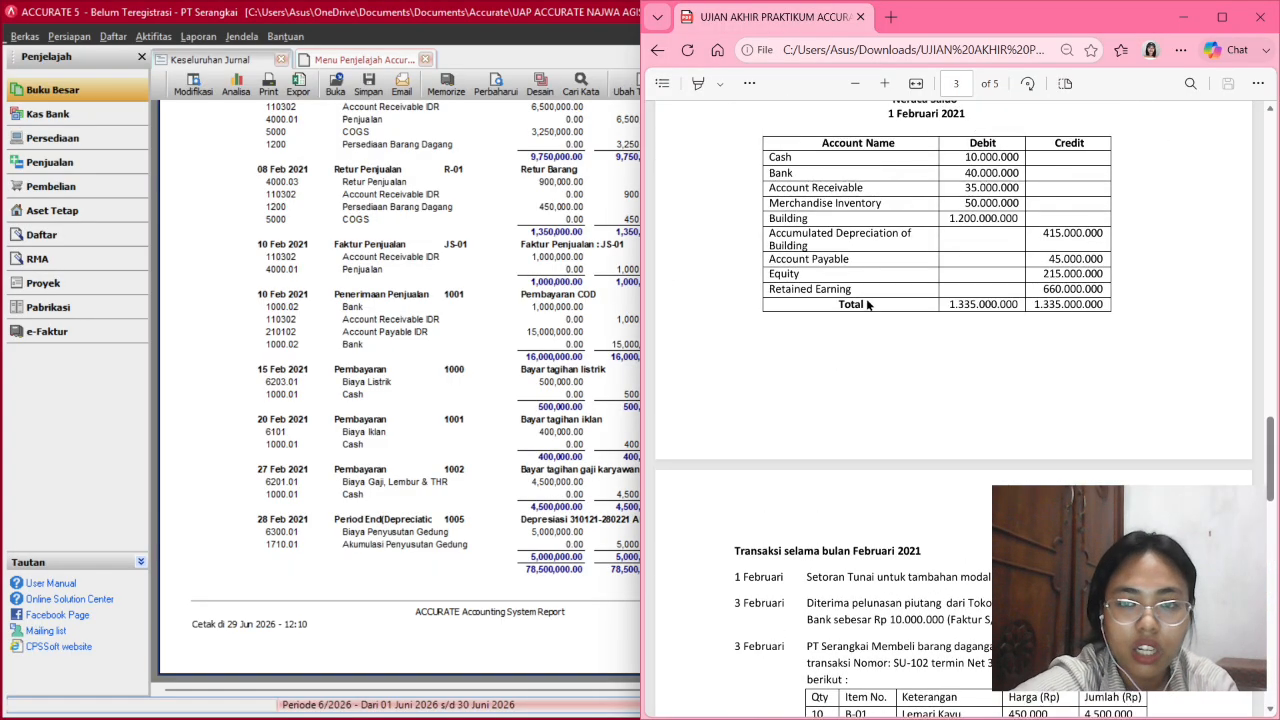
pyautogui.scroll(8, 866, 298)
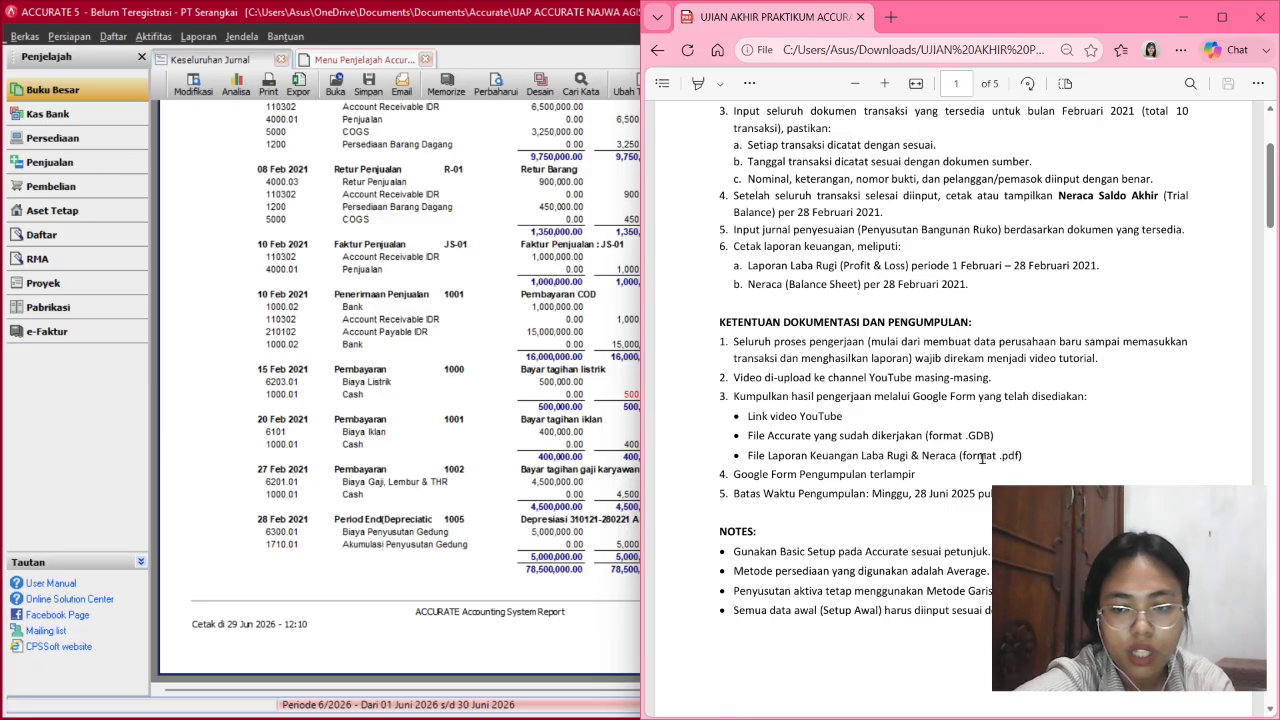
# Return to the Accurate window and open the Buku Besar overview in the Menu Penjelajah.
pyautogui.click(470, 390)
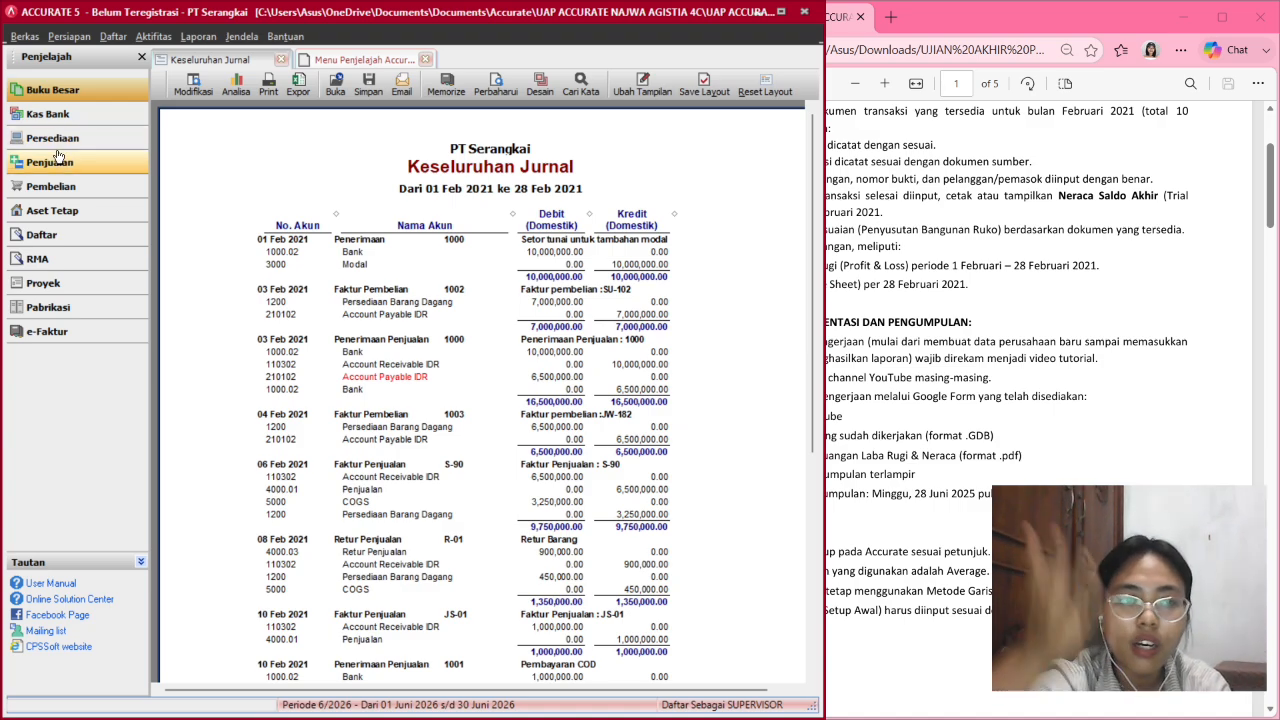
pyautogui.click(62, 89)
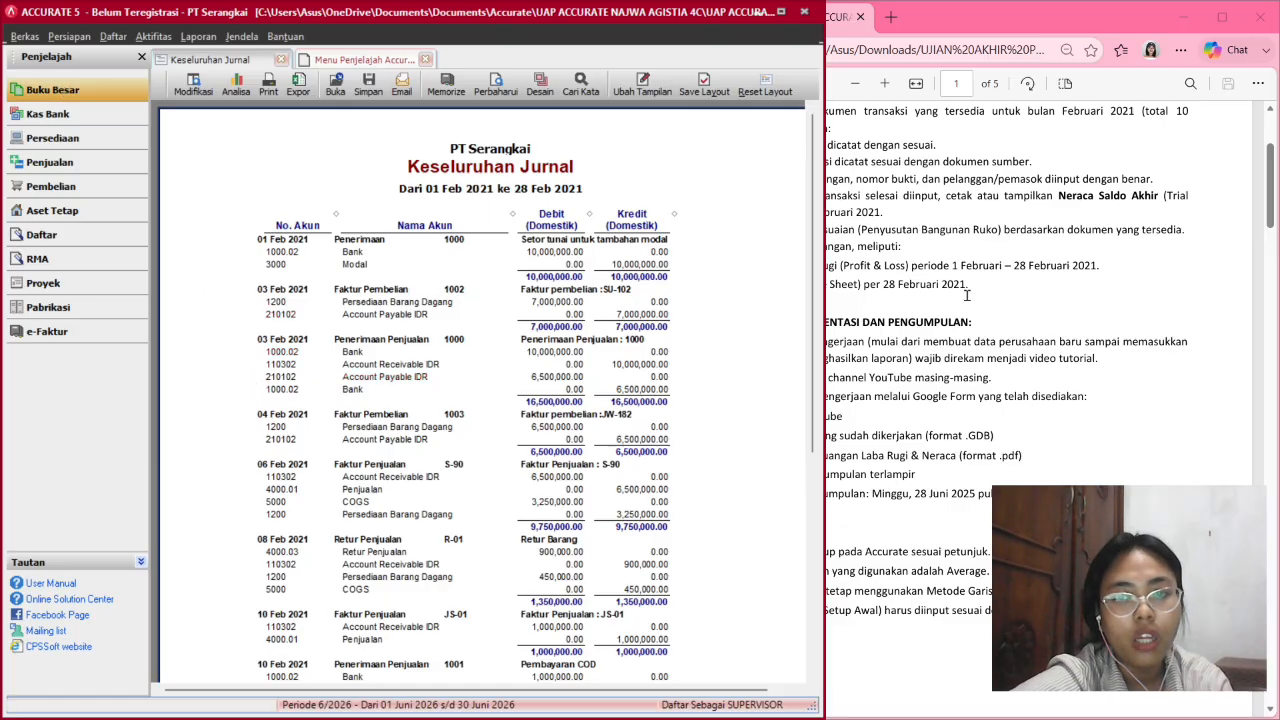
pyautogui.click(98, 91)
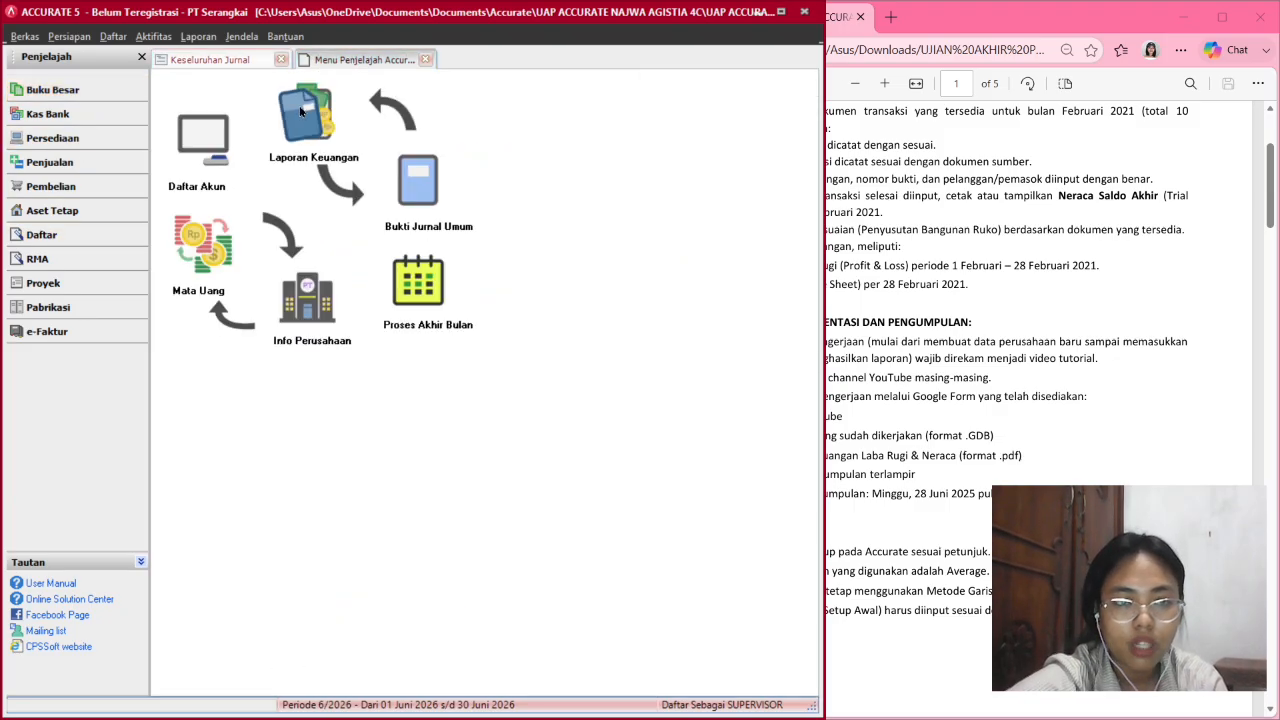
# Generate the Neraca (Standar) balance sheet as of 28 Feb 2021, totalling 915,400,000.00.
pyautogui.click(300, 112)
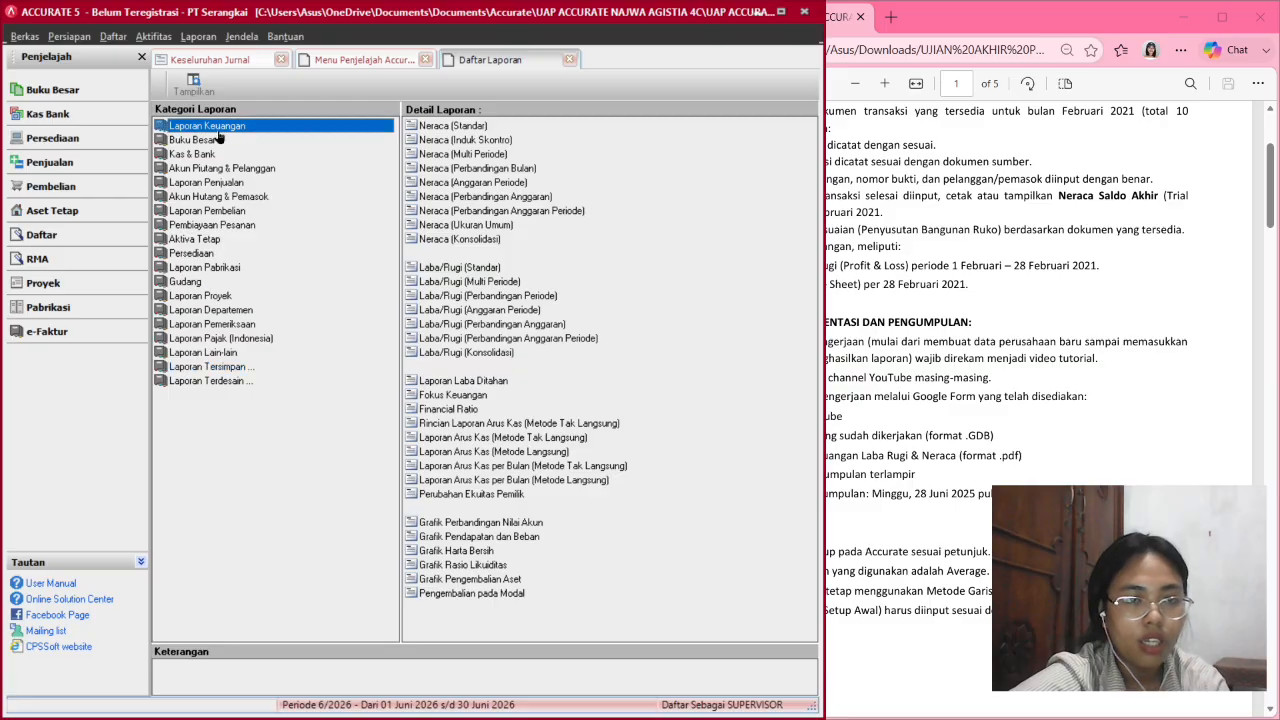
pyautogui.doubleClick(446, 126)
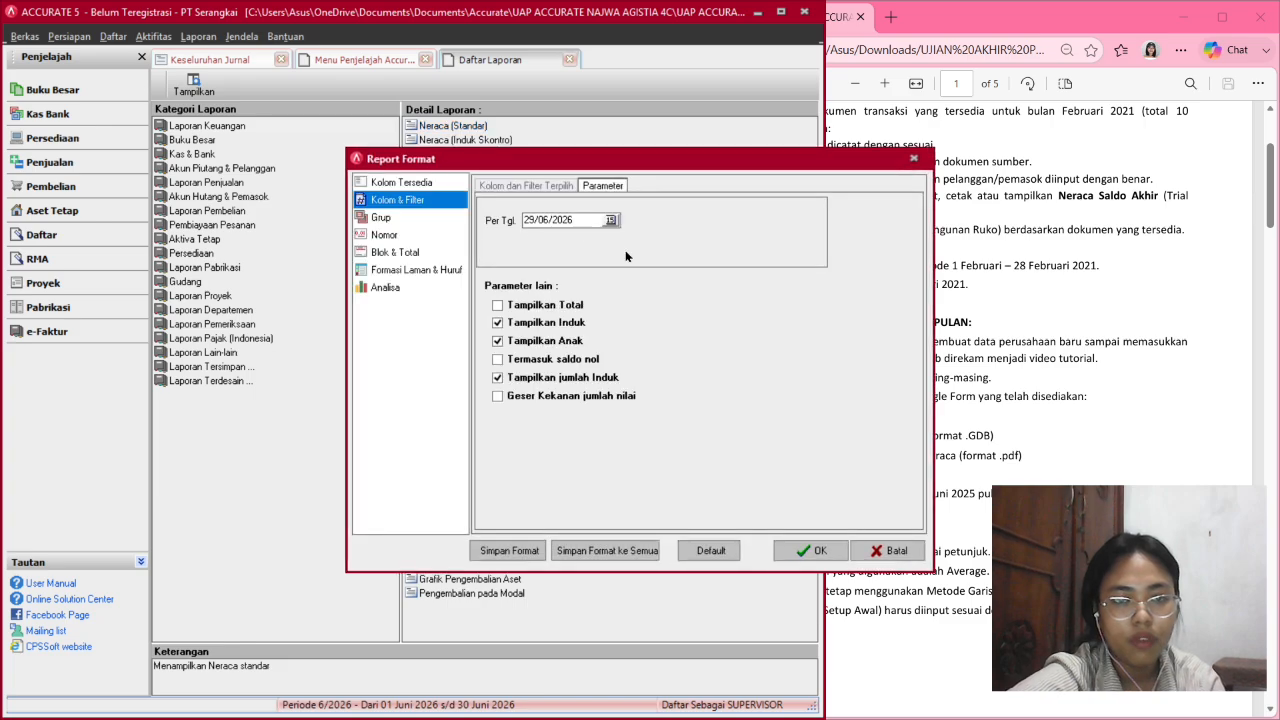
pyautogui.click(533, 224)
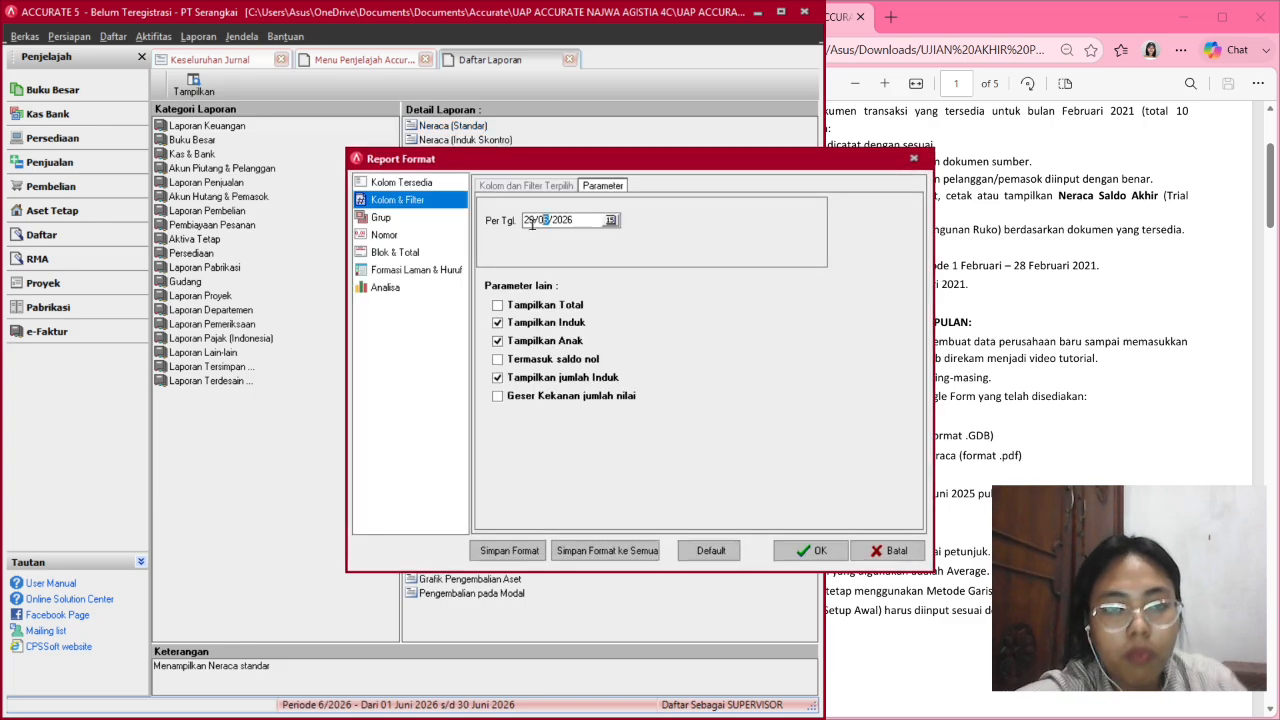
pyautogui.doubleClick(533, 224)
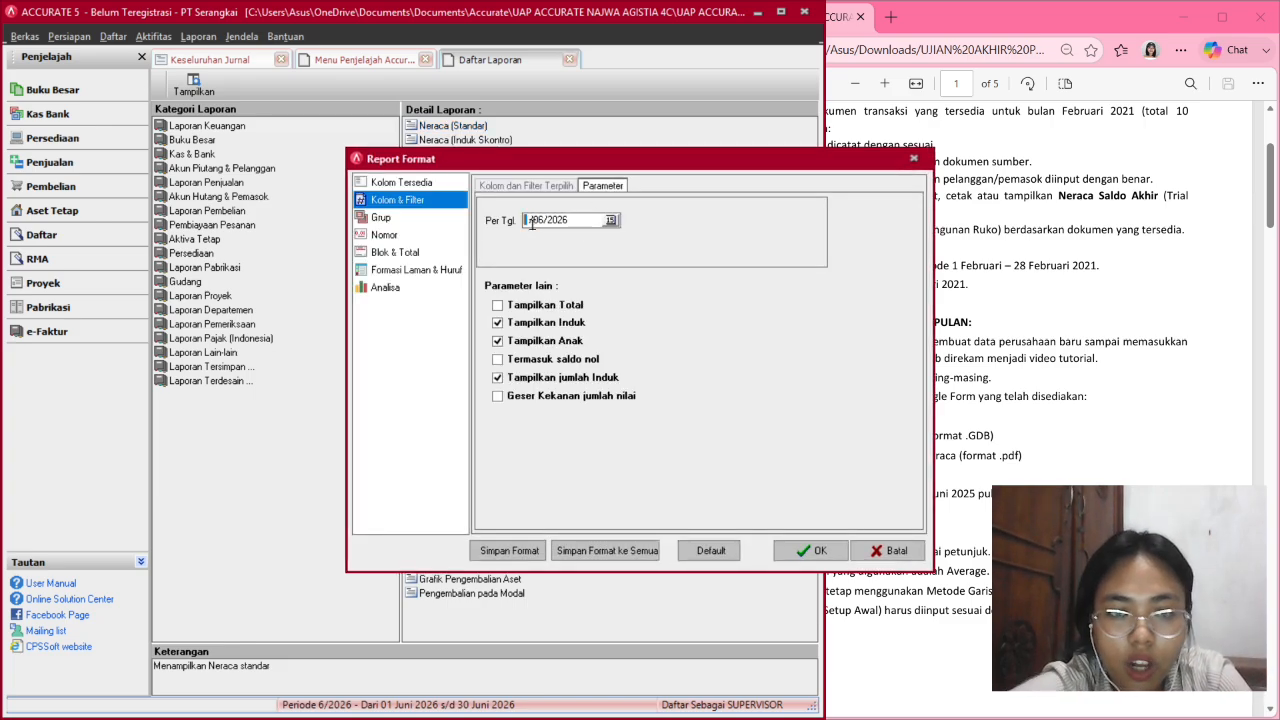
pyautogui.press('Right')
pyautogui.press('Down')
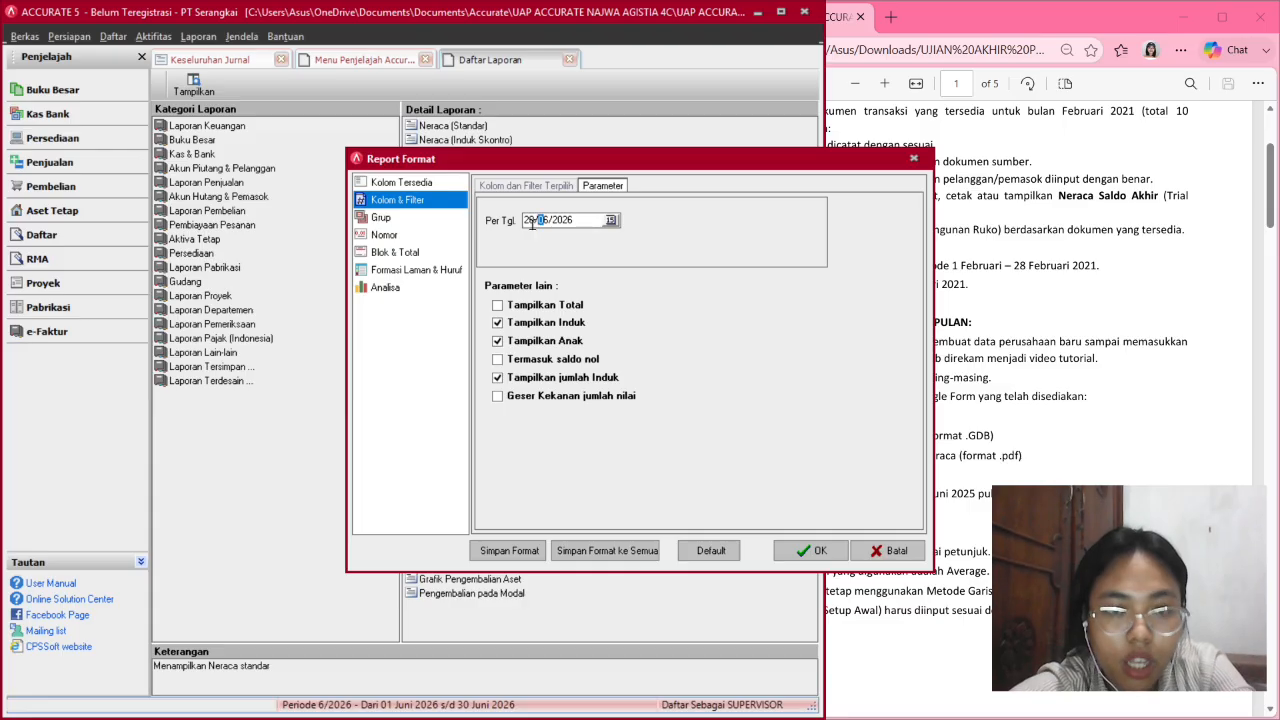
pyautogui.press('Return')
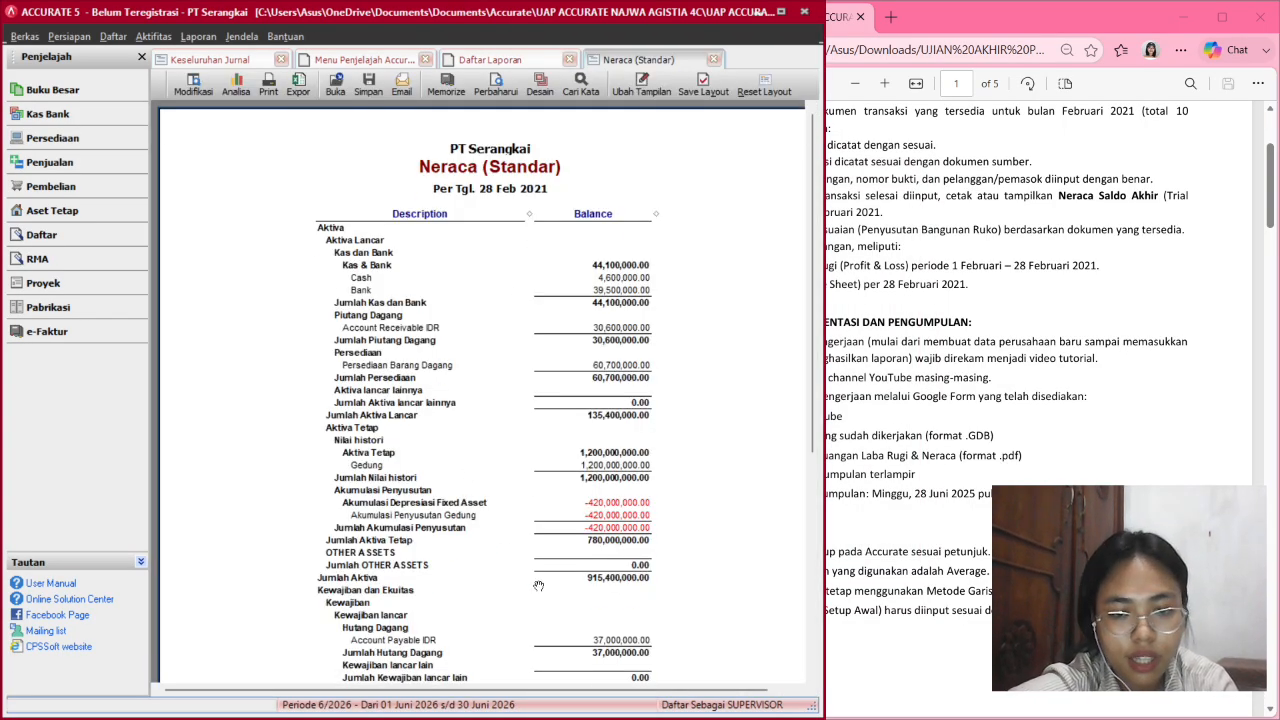
pyautogui.scroll(-5, 538, 586)
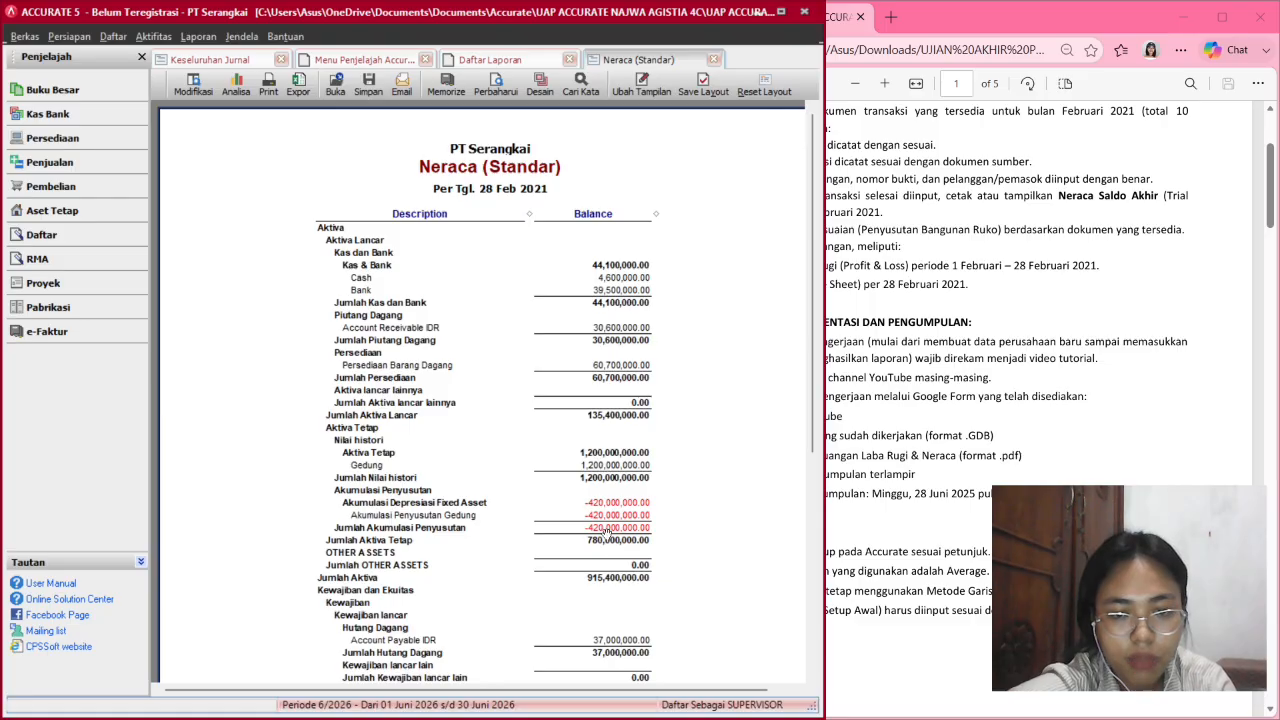
pyautogui.scroll(-5, 594, 535)
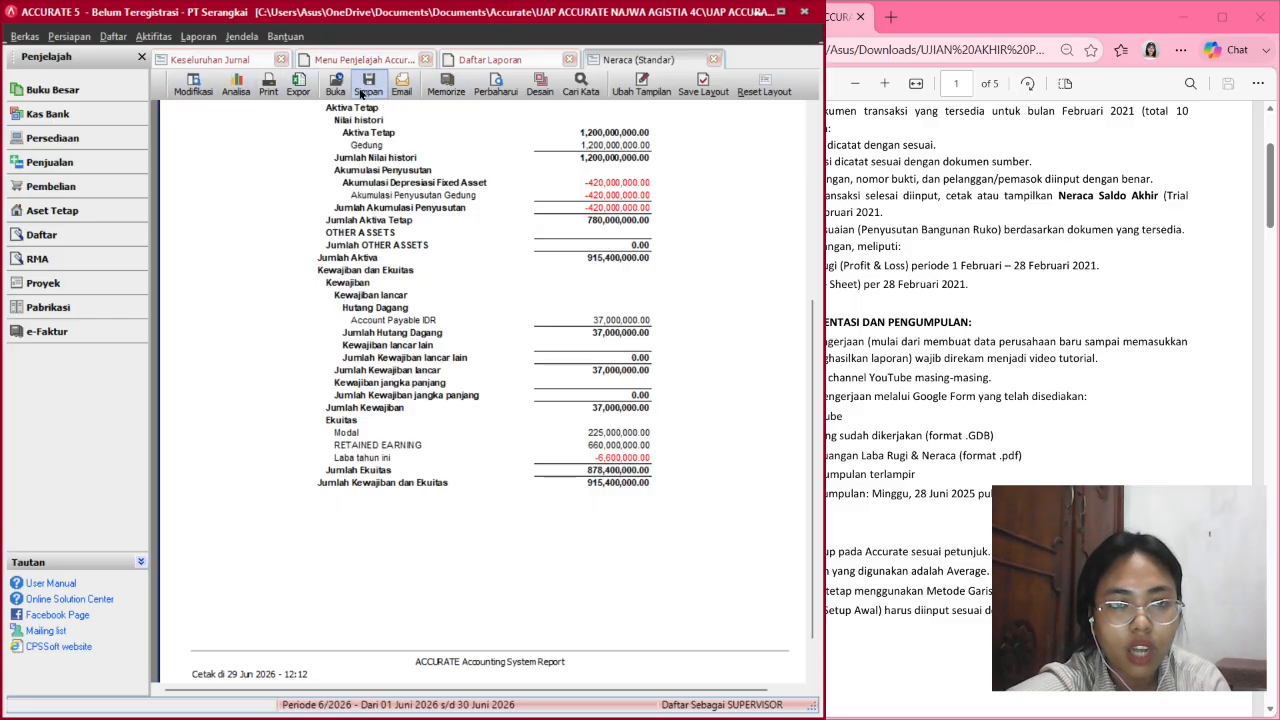
# Export the balance sheet to PDF, accepting the default Export to PDF settings.
pyautogui.click(366, 90)
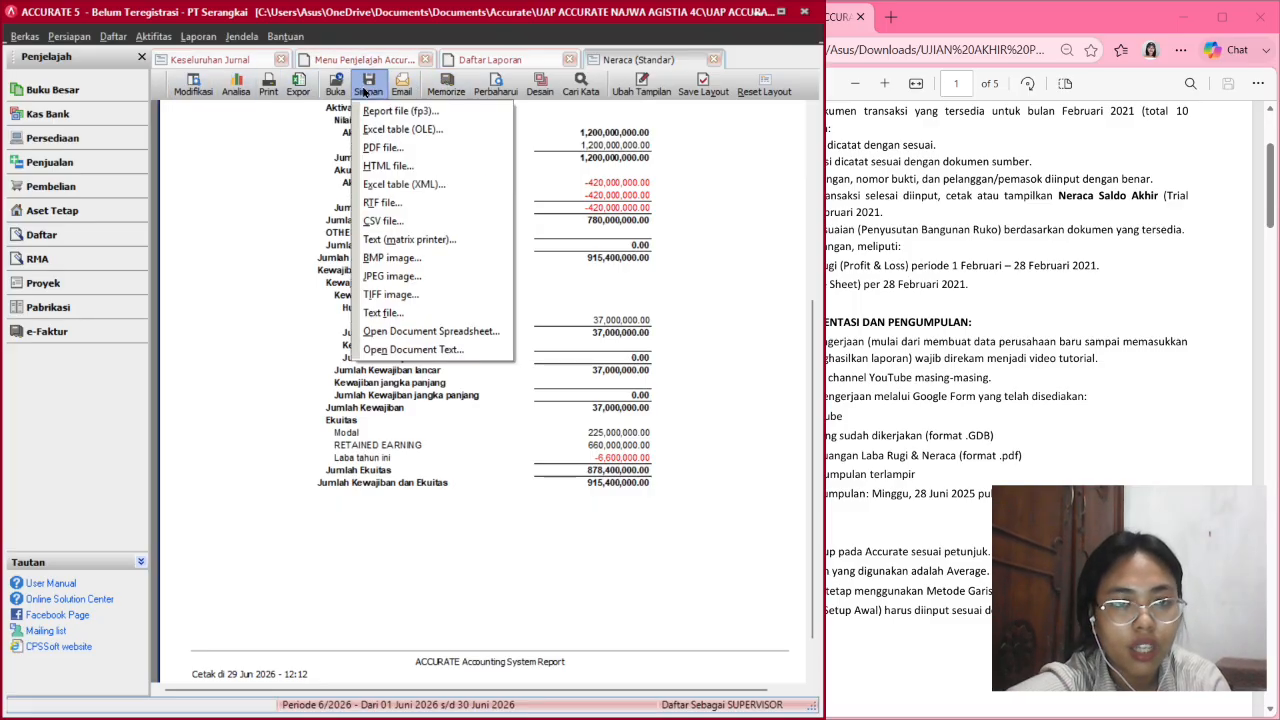
pyautogui.click(377, 148)
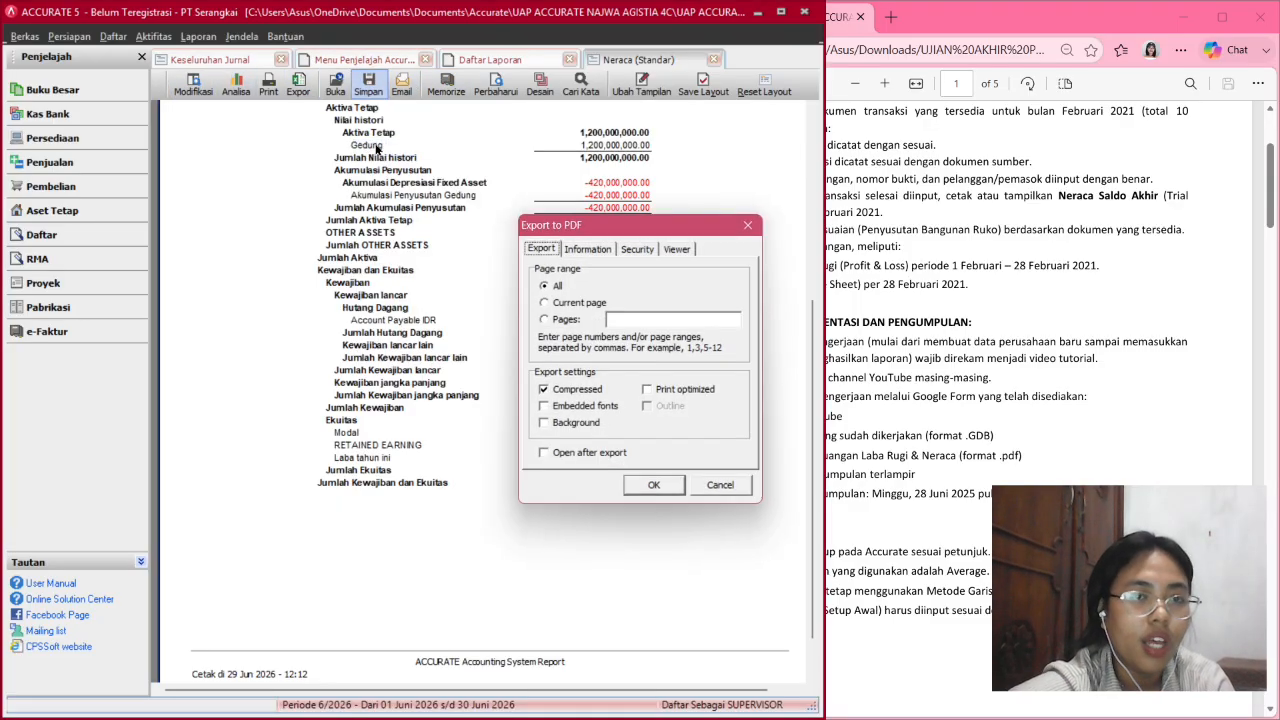
pyautogui.click(654, 490)
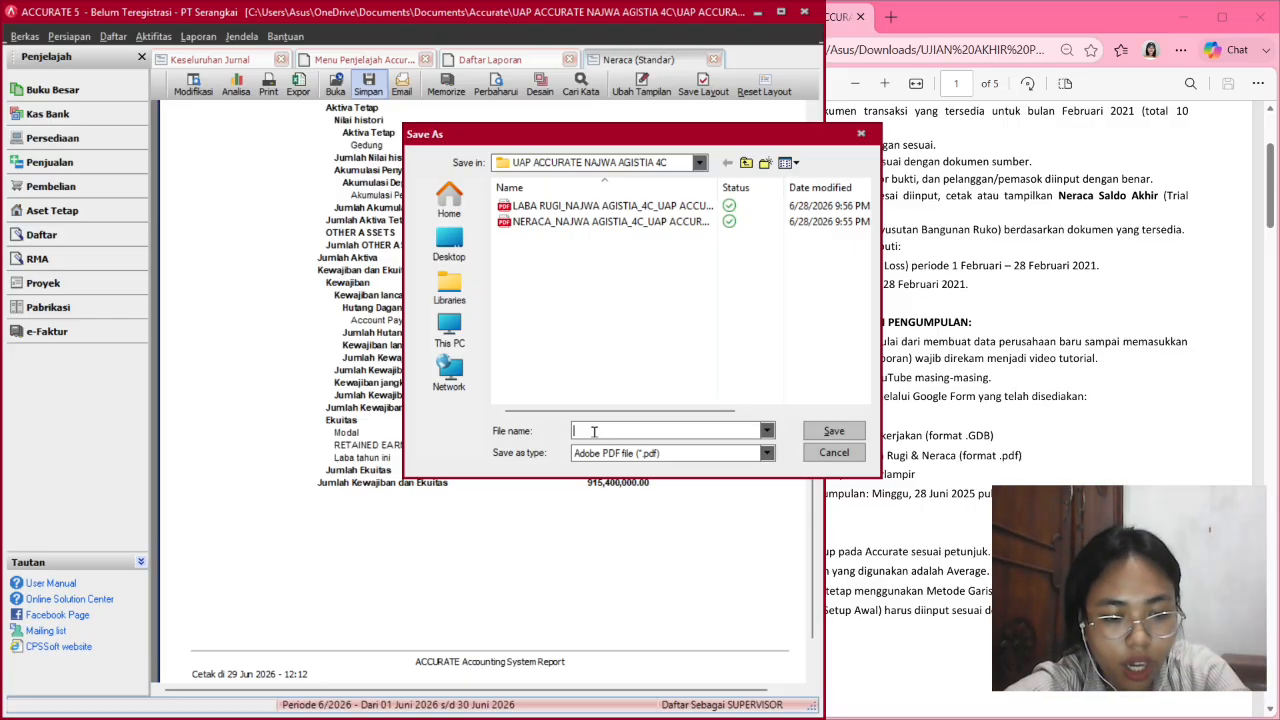
# Save the PDF as NERACA_ plus the student's name and '4C UAP ACCURATE'.
pyautogui.write('NERA')
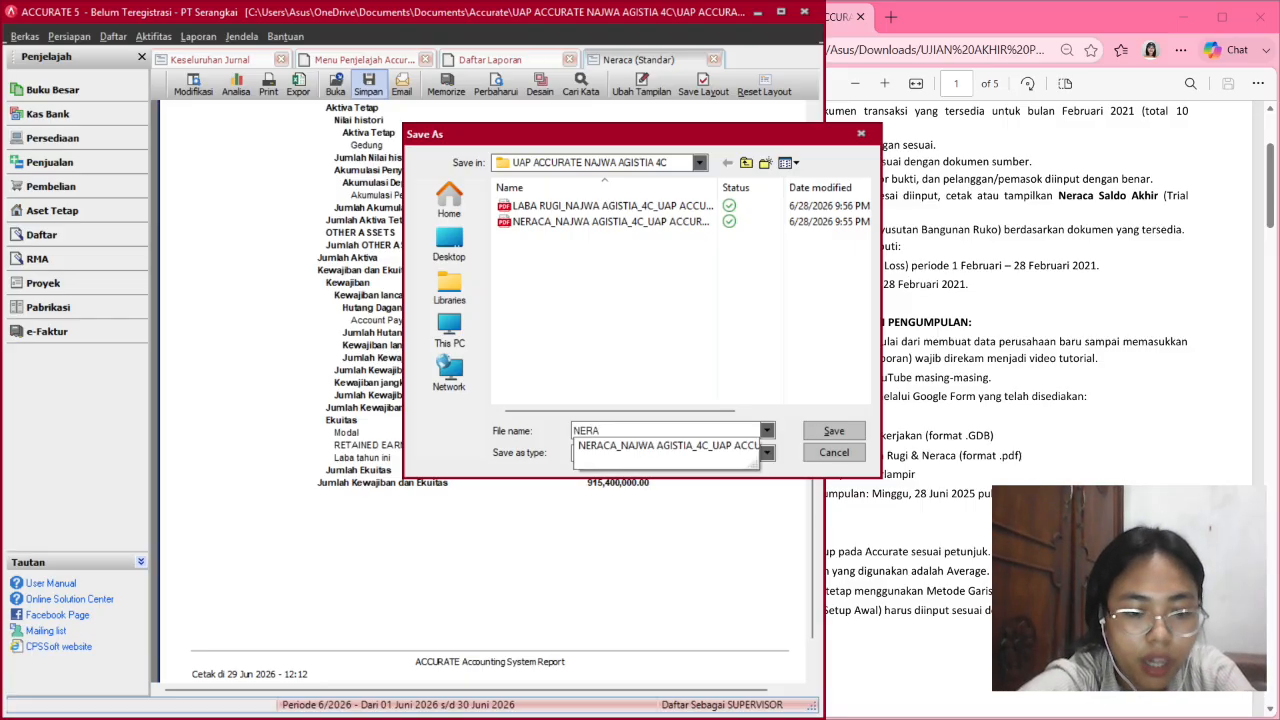
pyautogui.write('CA')
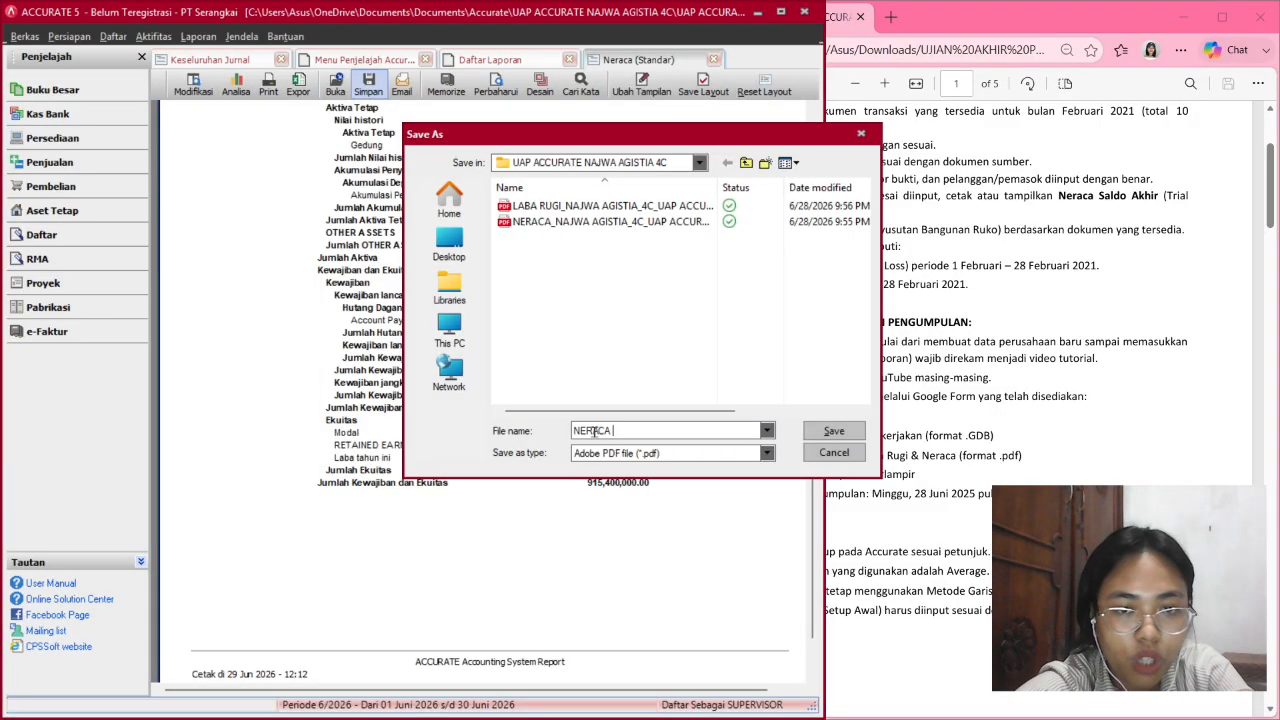
pyautogui.press('BackSpace')
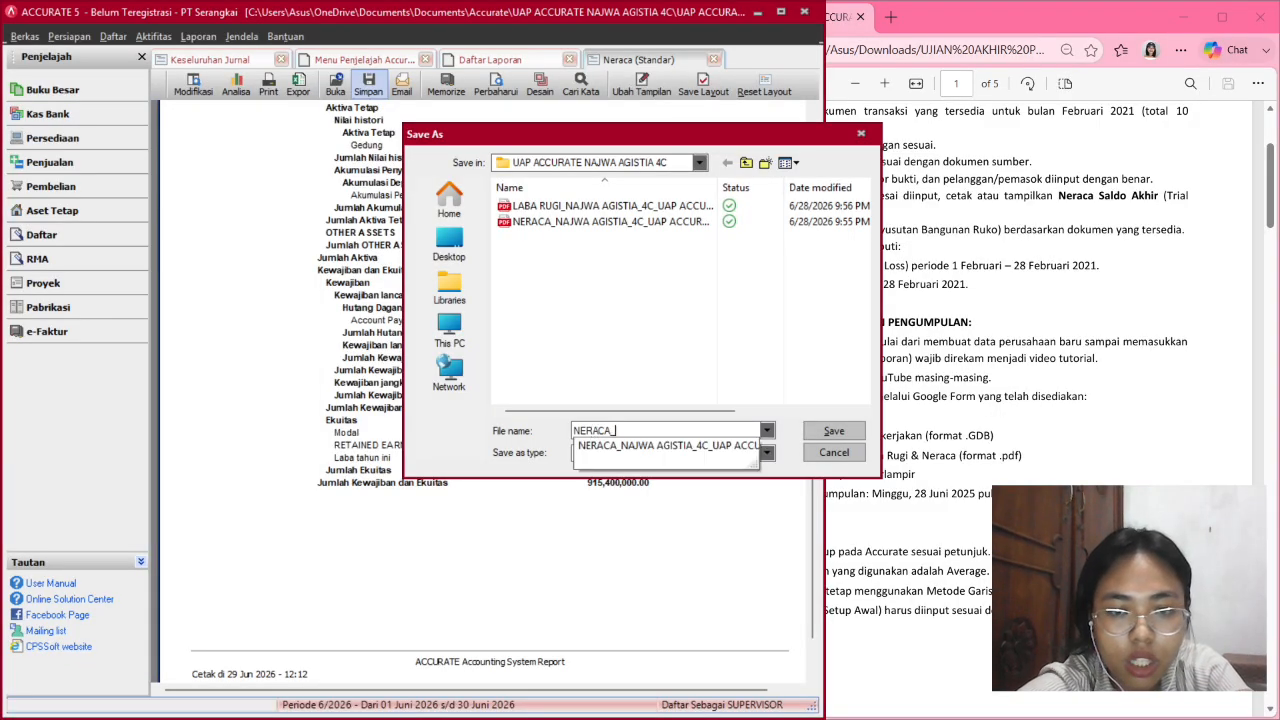
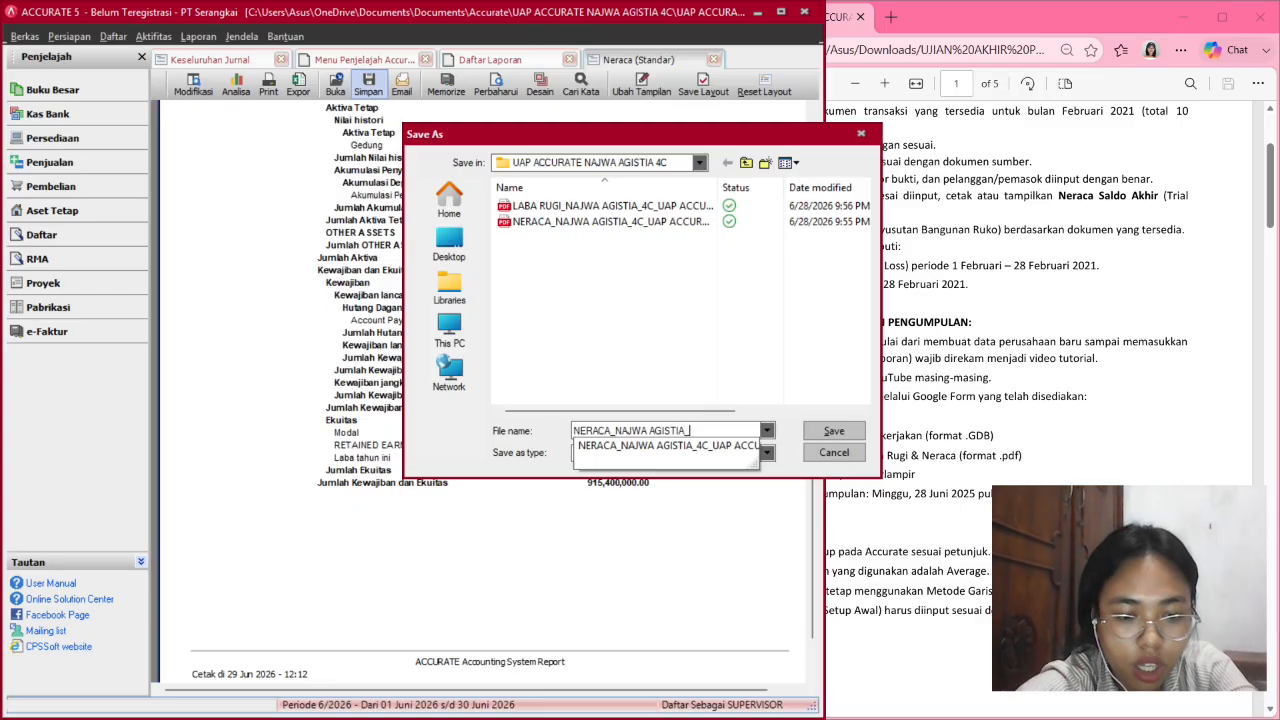
pyautogui.write('_4C UA')
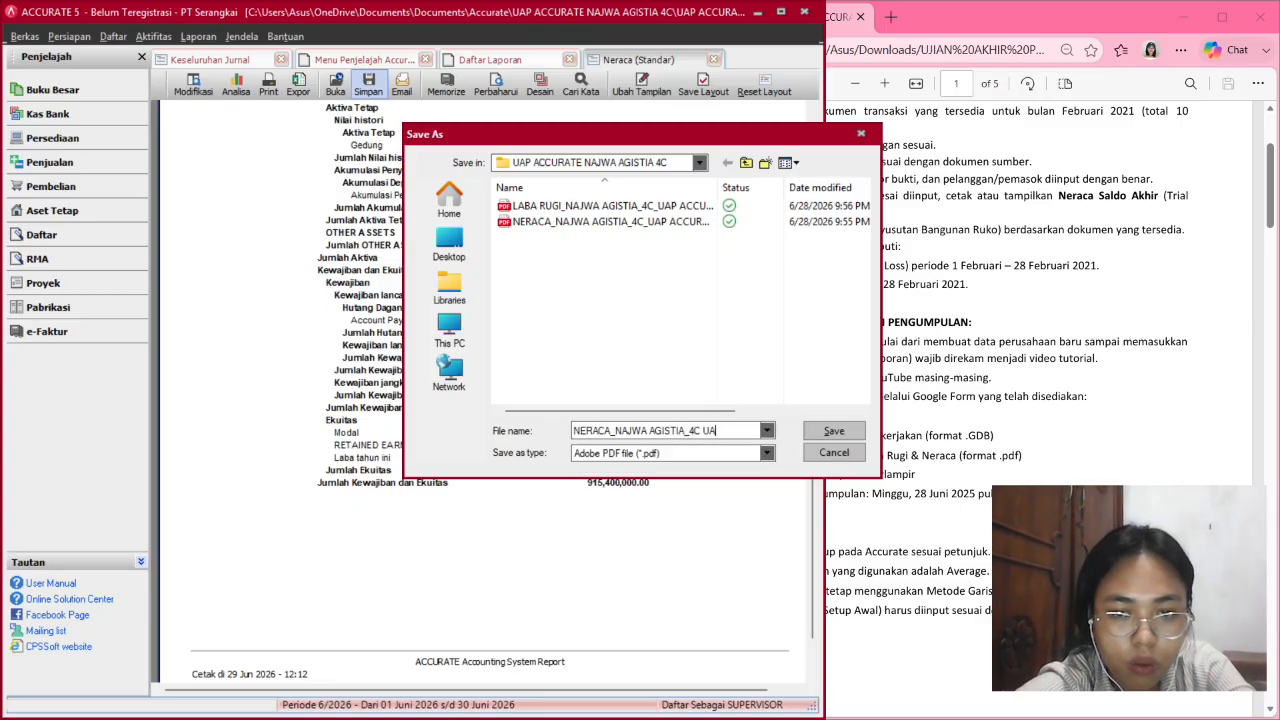
pyautogui.write('P ACCURATE')
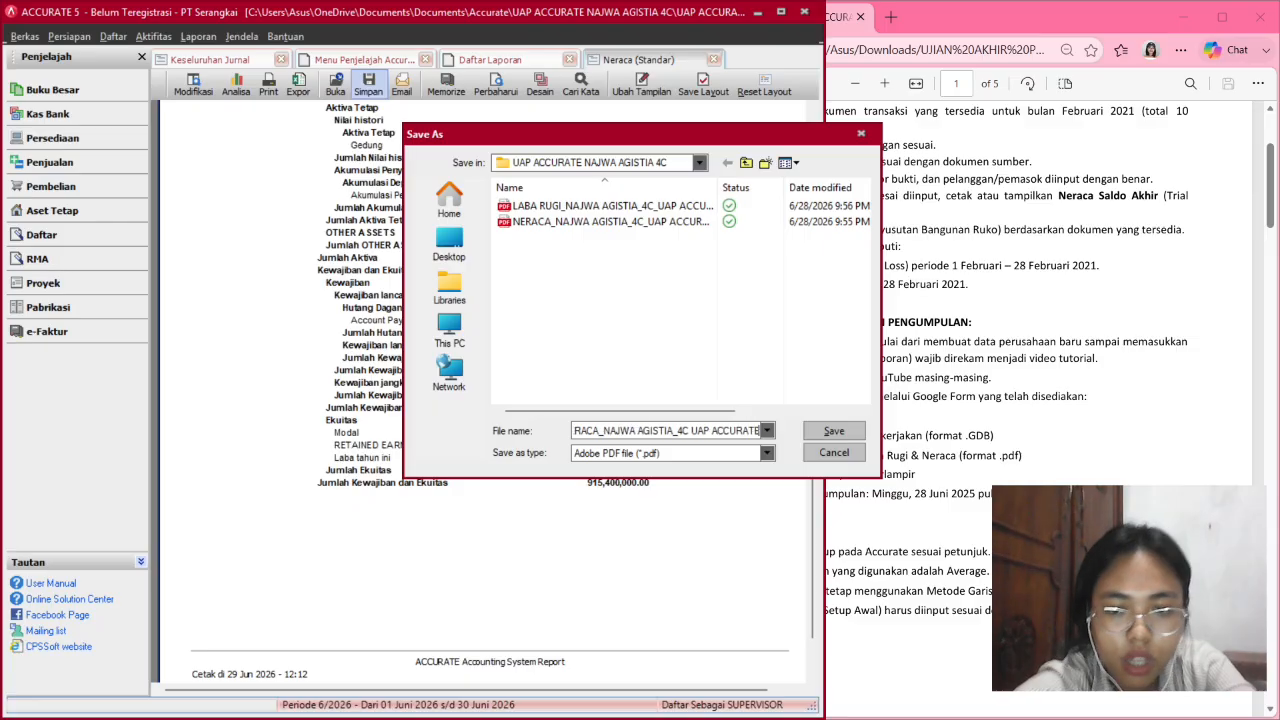
pyautogui.press('Return')
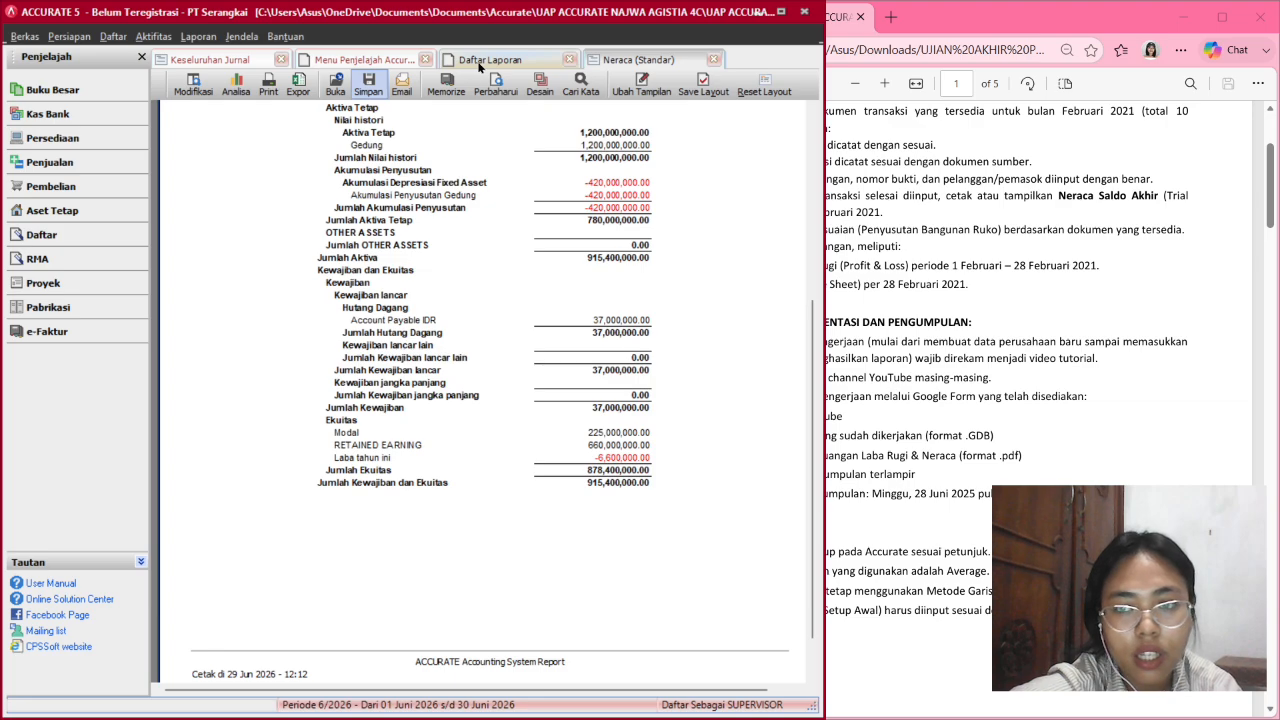
pyautogui.click(896, 278)
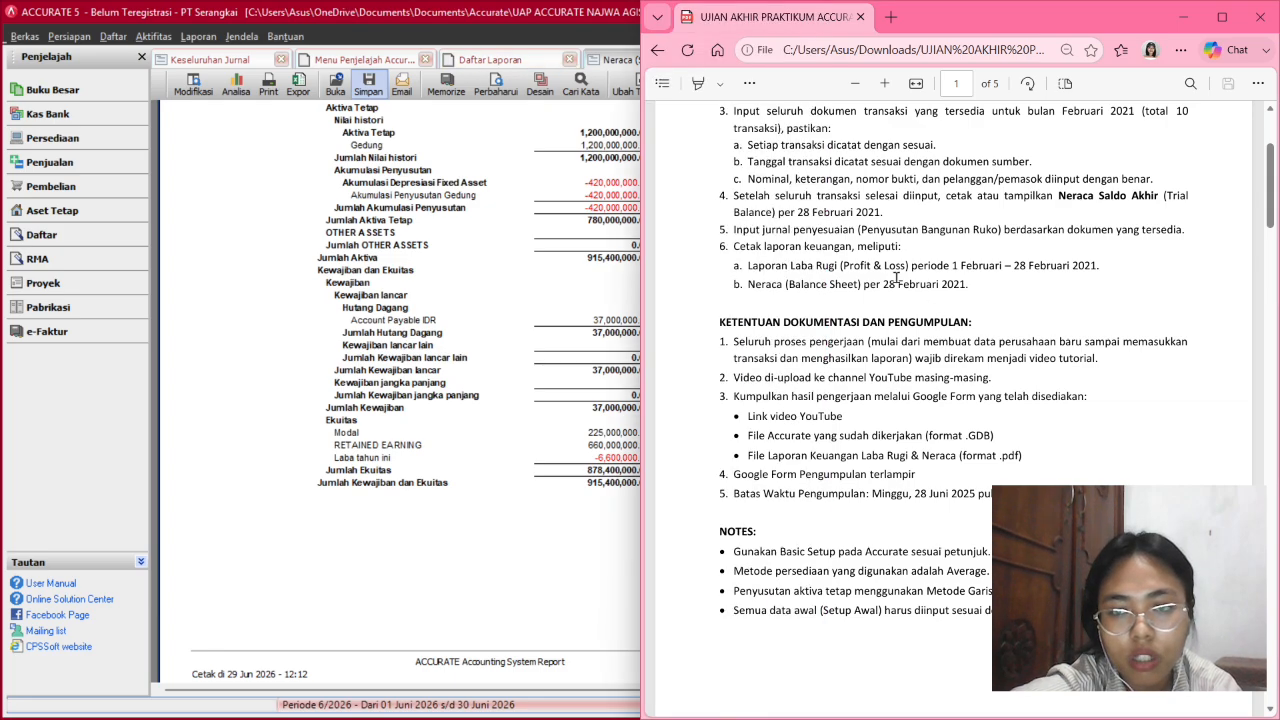
pyautogui.click(556, 5)
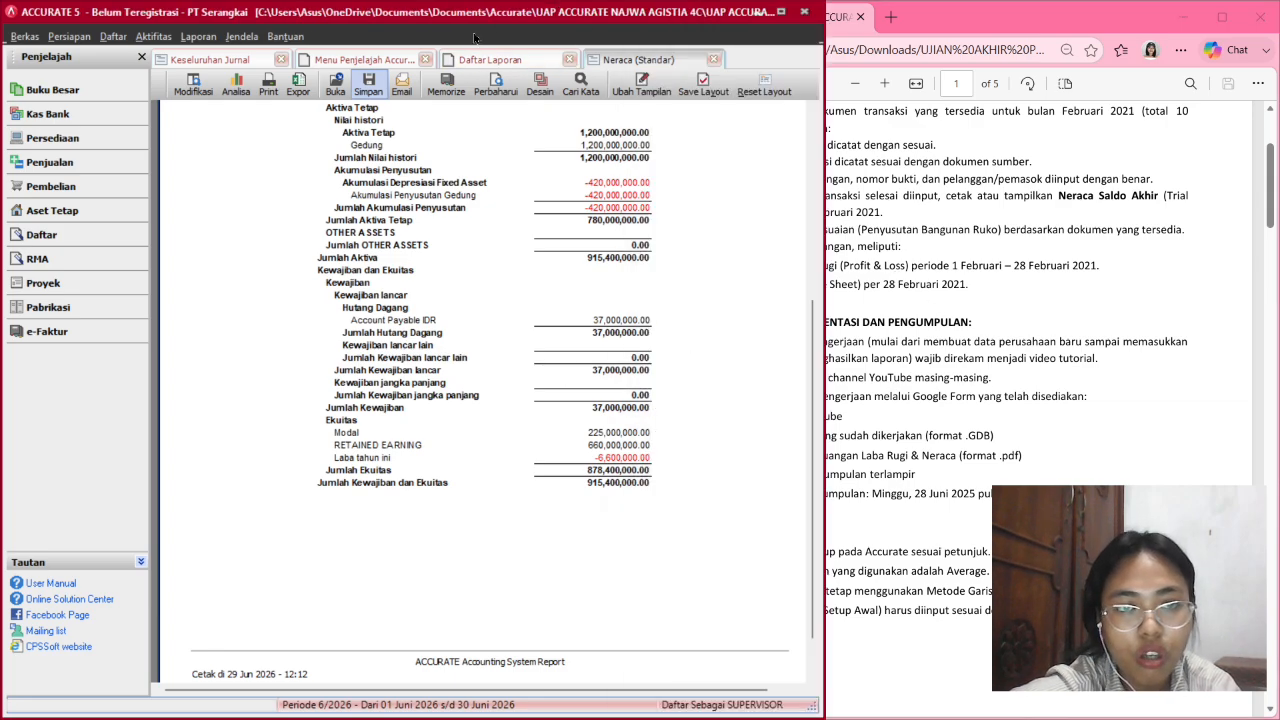
# Run Laba/Rugi (Standar) for 01/02/2021 to 28/02/2021, showing a net loss of 6,600,000.
pyautogui.click(480, 61)
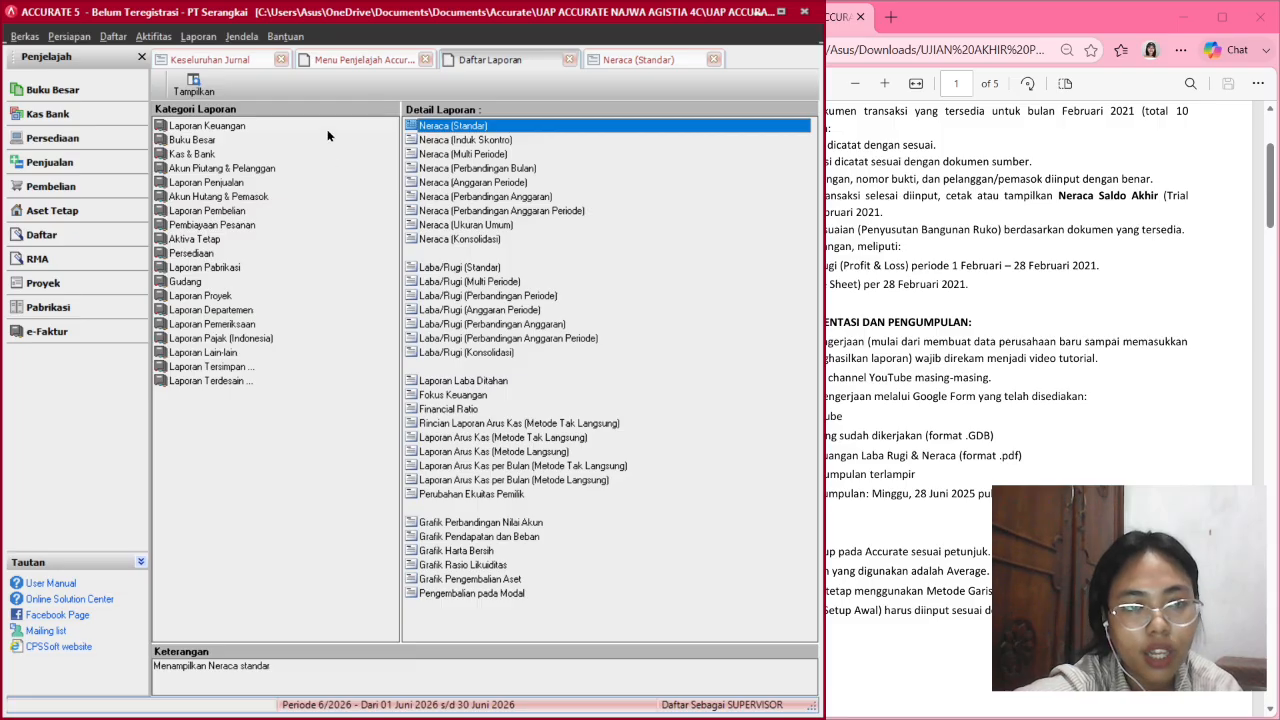
pyautogui.click(448, 267)
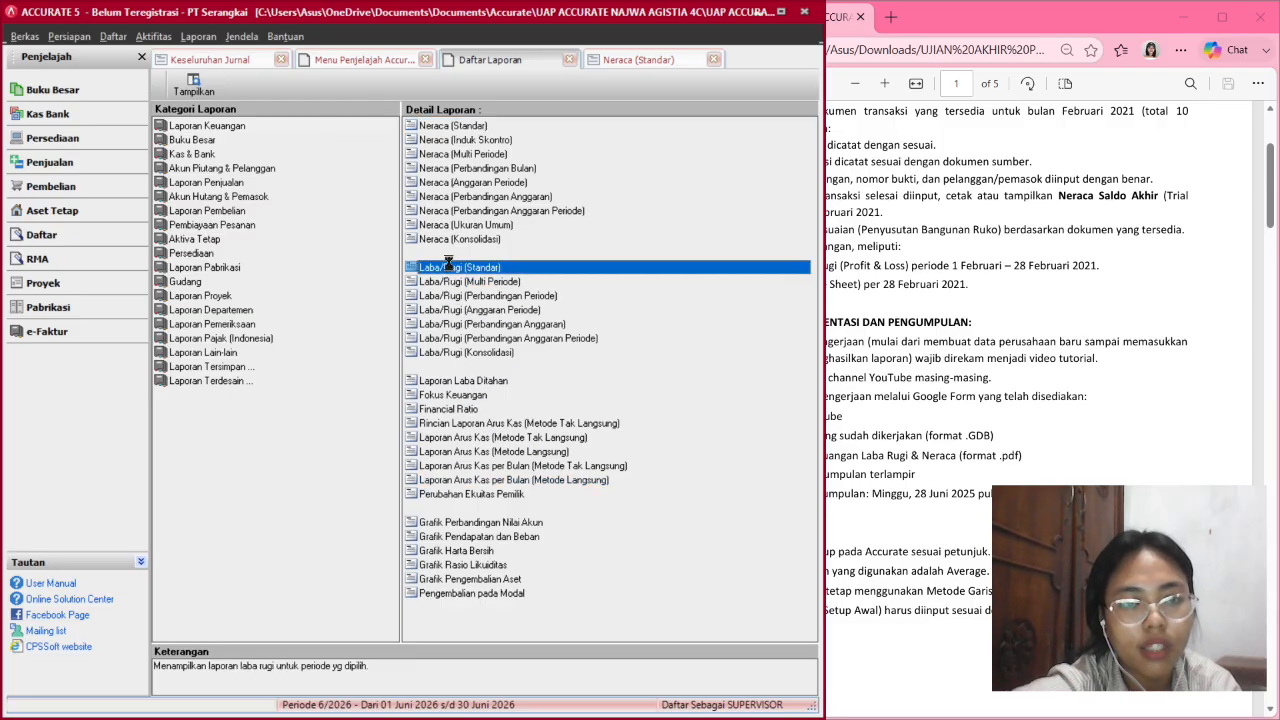
pyautogui.doubleClick(490, 266)
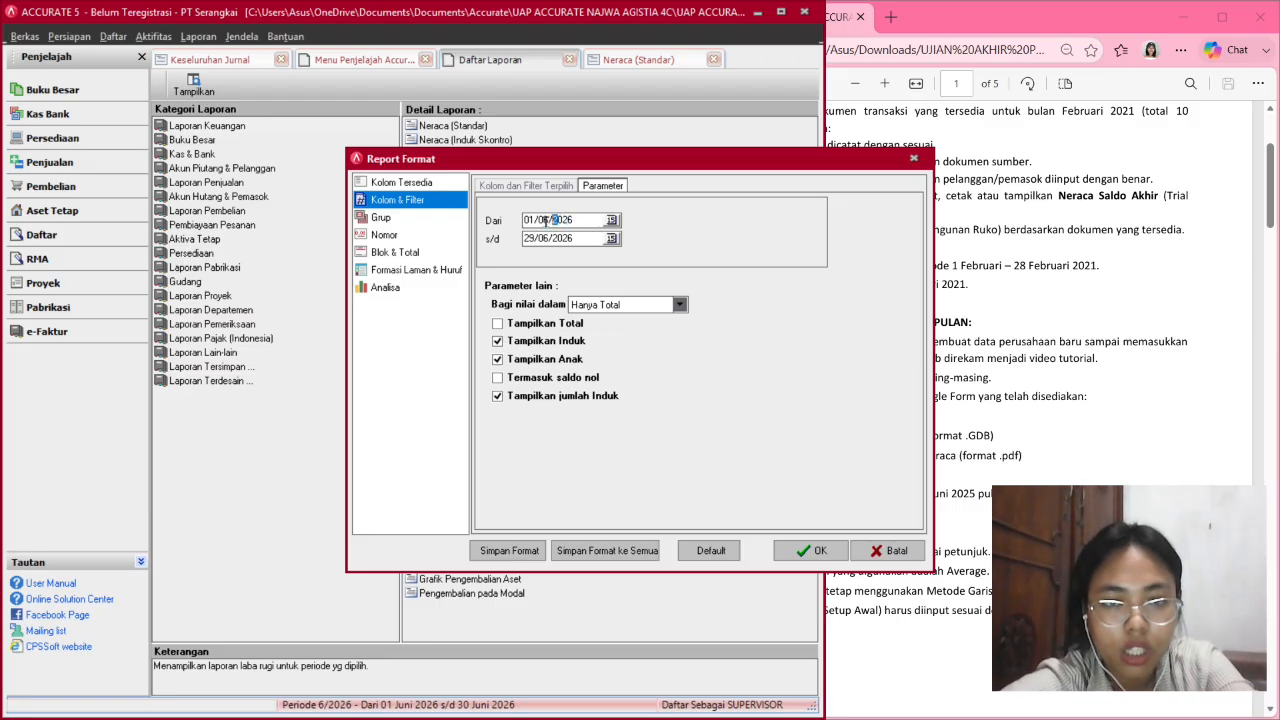
pyautogui.write('202')
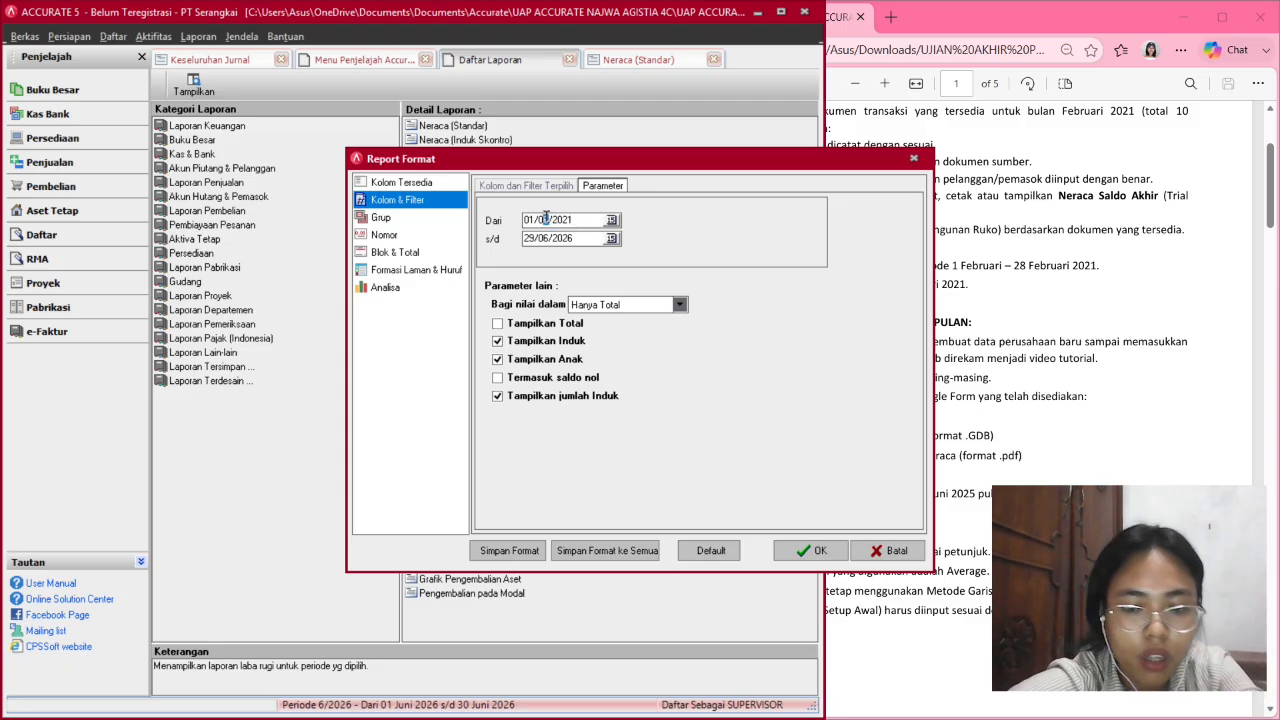
pyautogui.write('2')
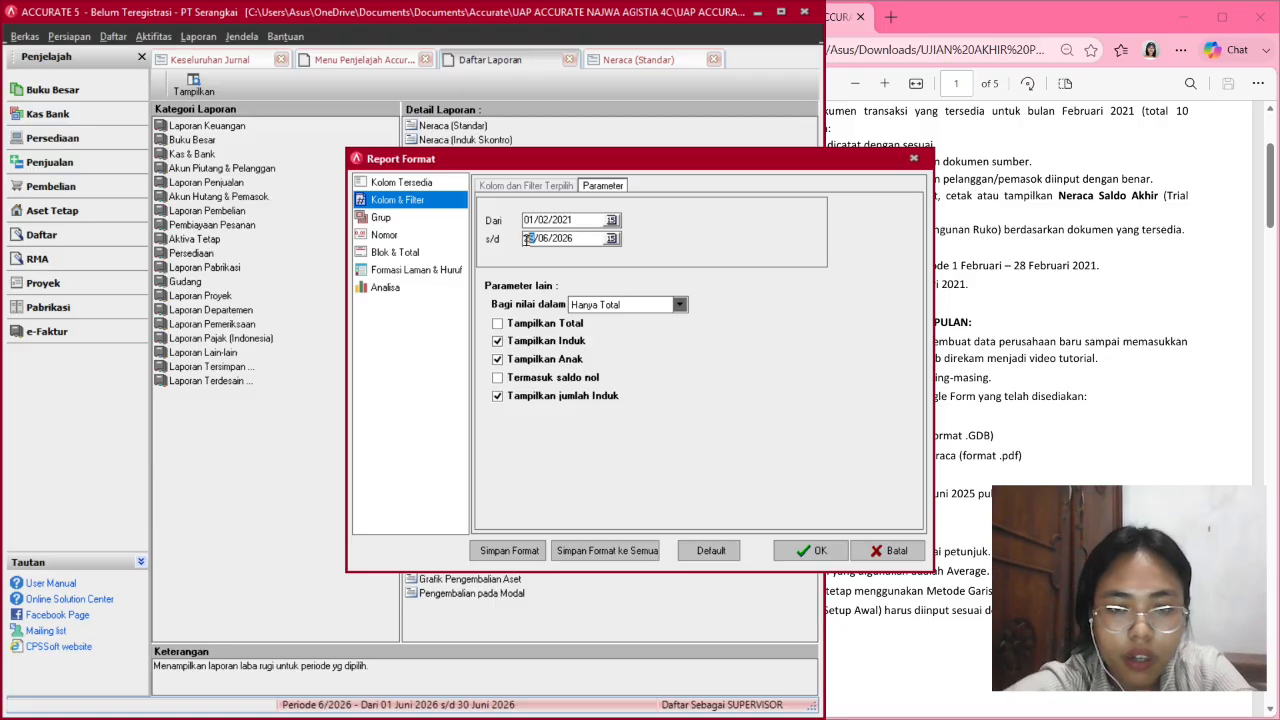
pyautogui.write('22021')
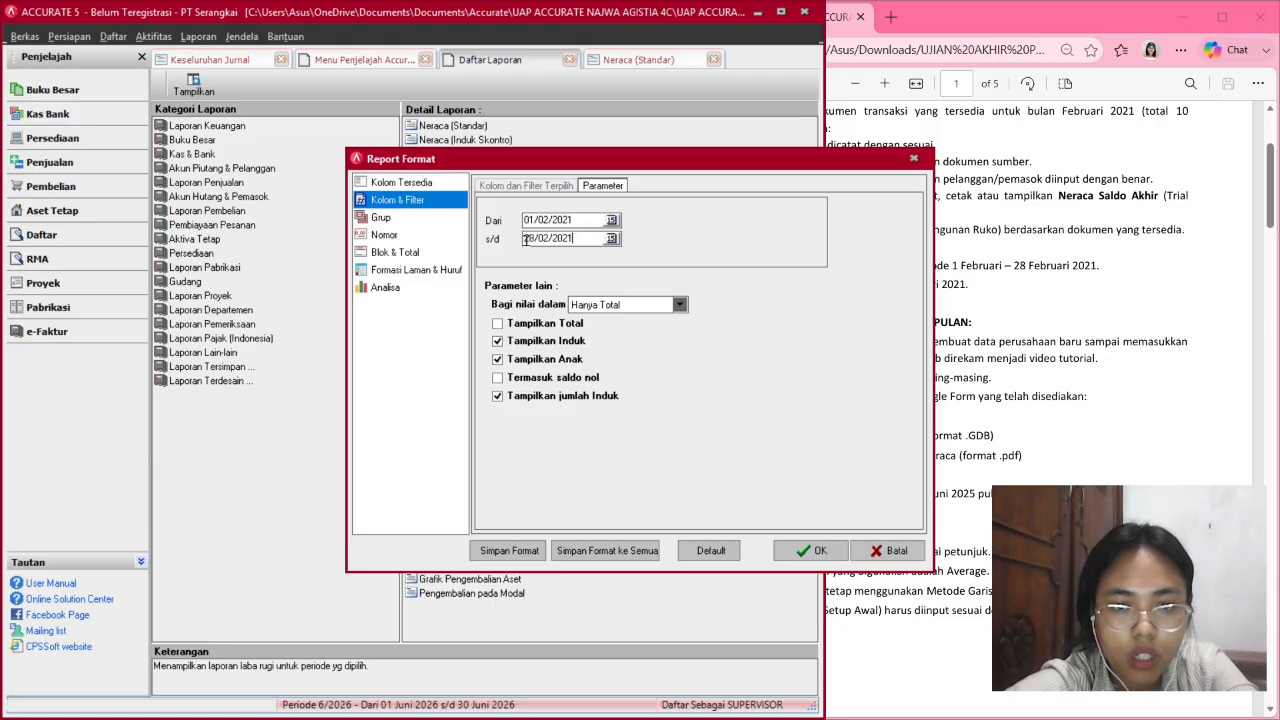
pyautogui.press('Return')
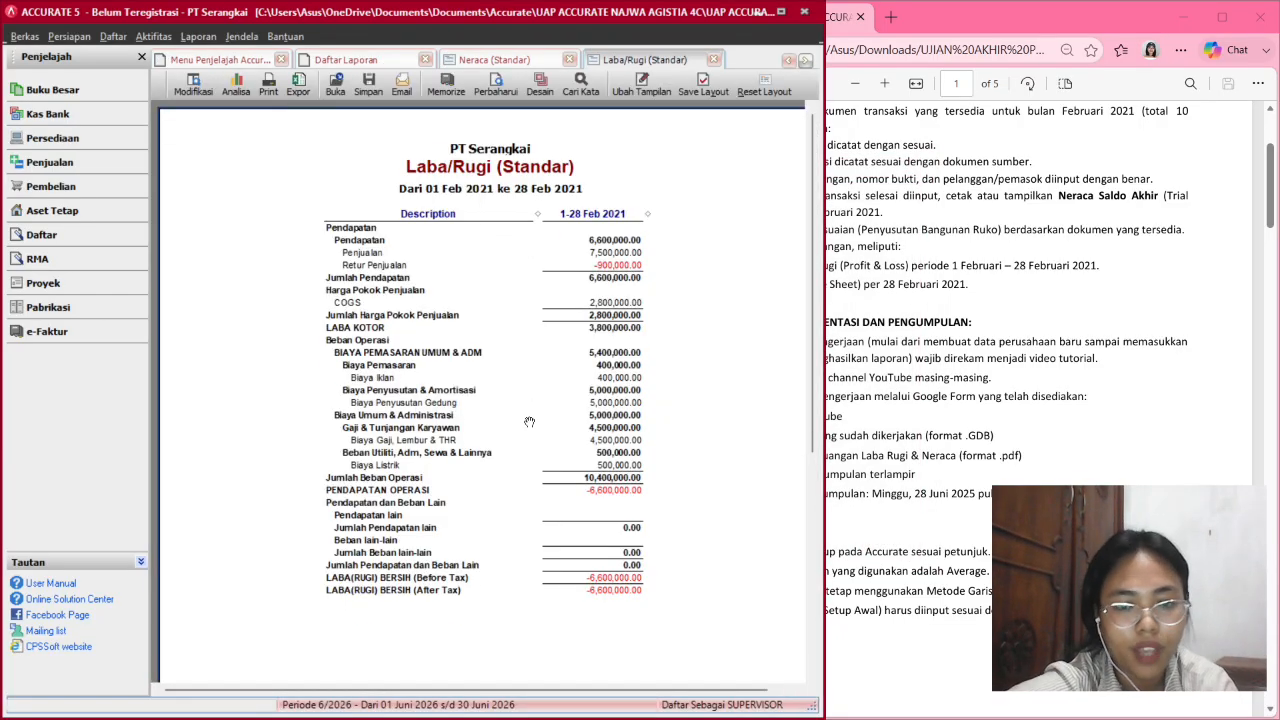
pyautogui.scroll(-4, 530, 422)
pyautogui.scroll(4, 562, 522)
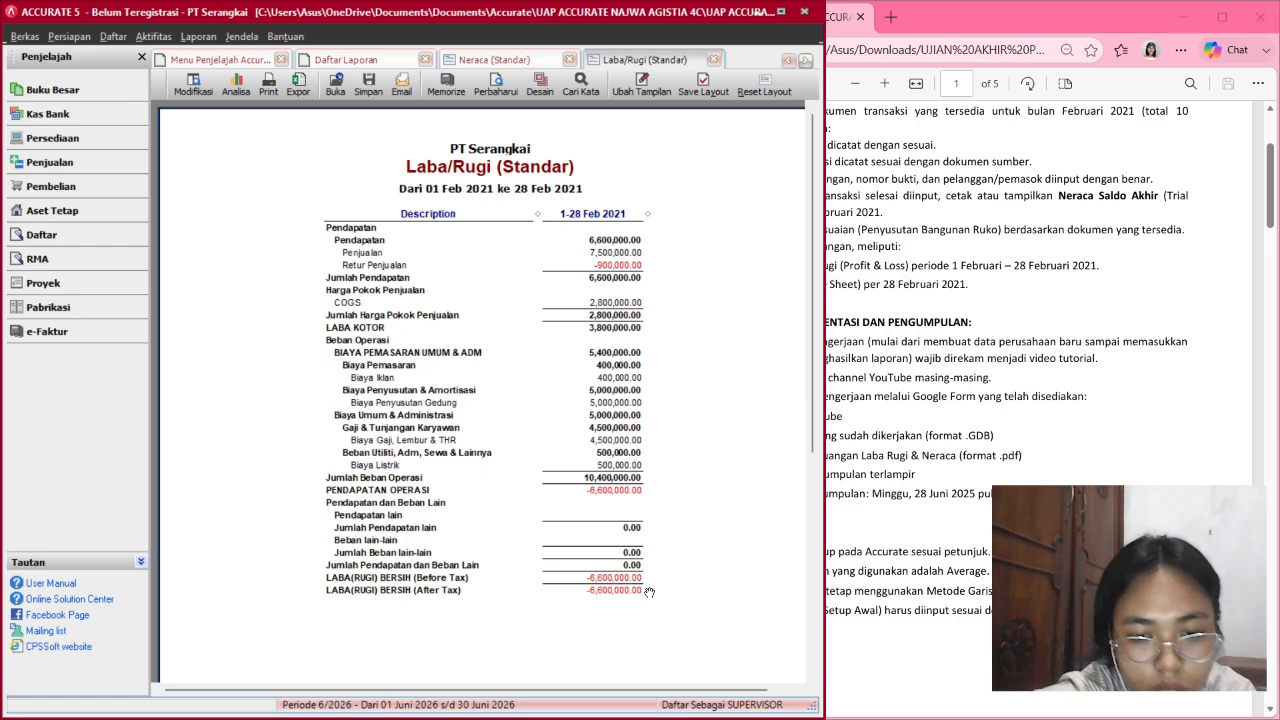
# Export the profit and loss report to PDF with the default export settings.
pyautogui.click(368, 82)
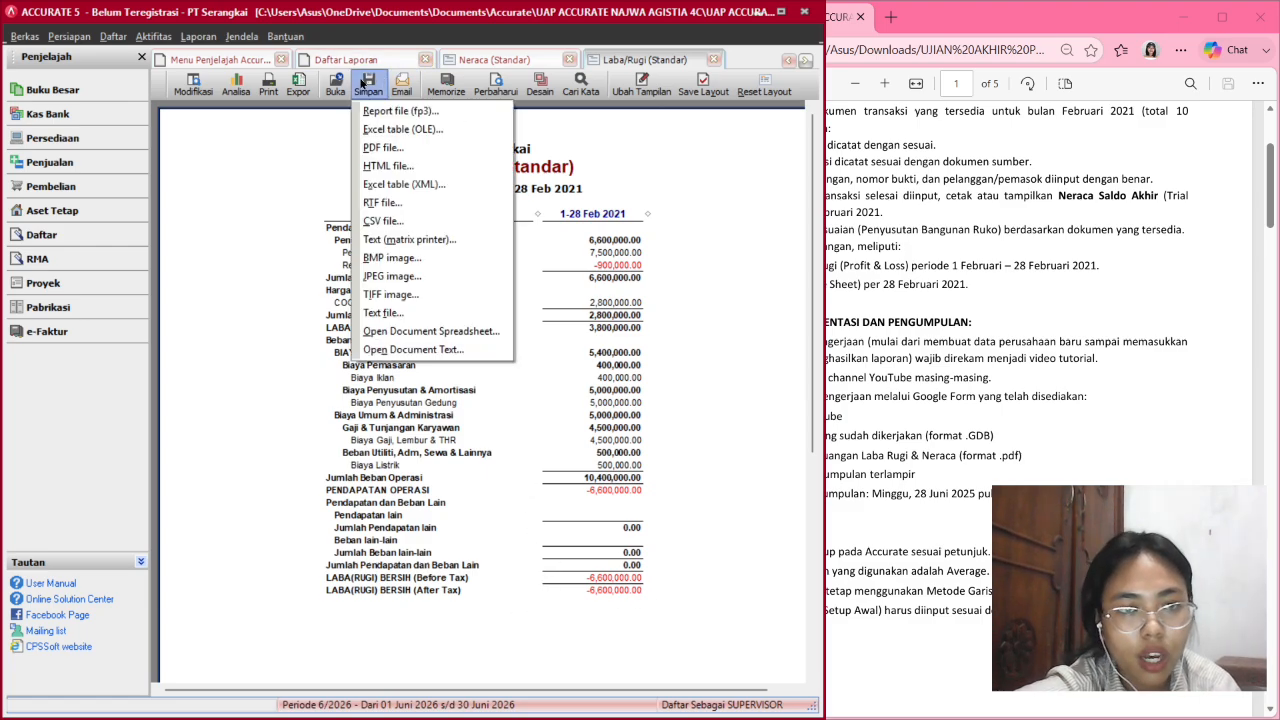
pyautogui.click(431, 150)
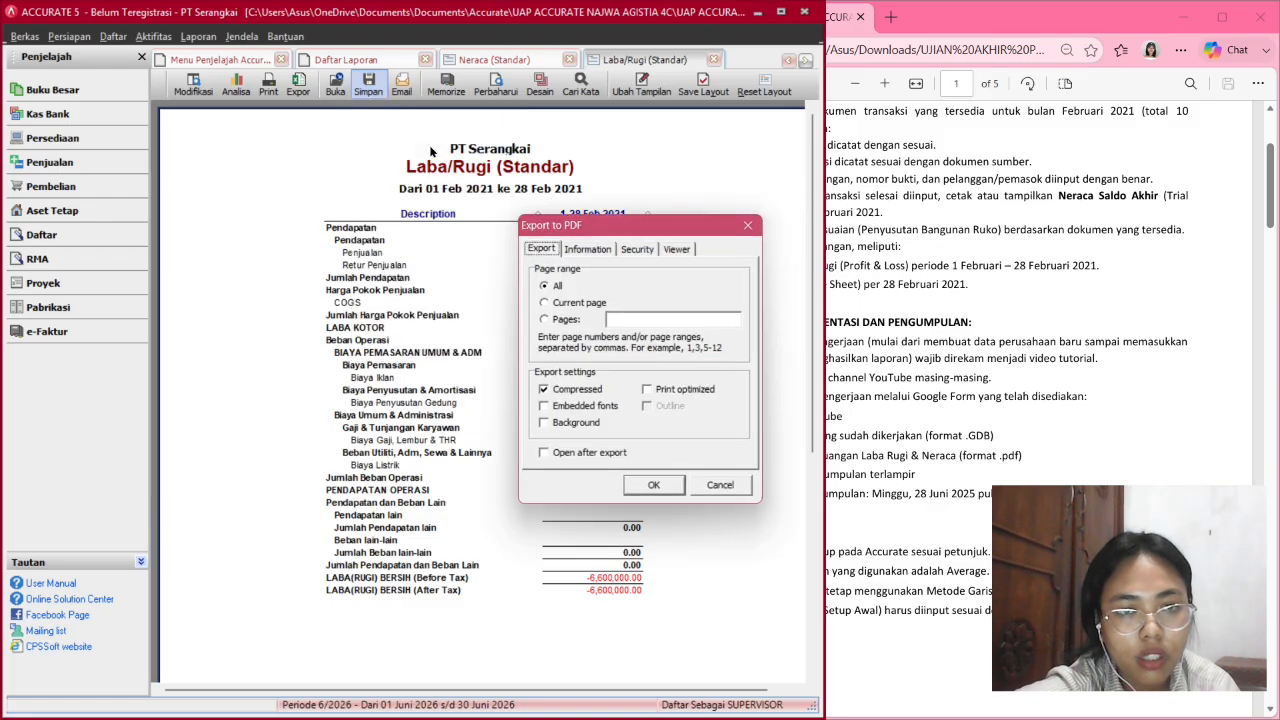
pyautogui.click(655, 483)
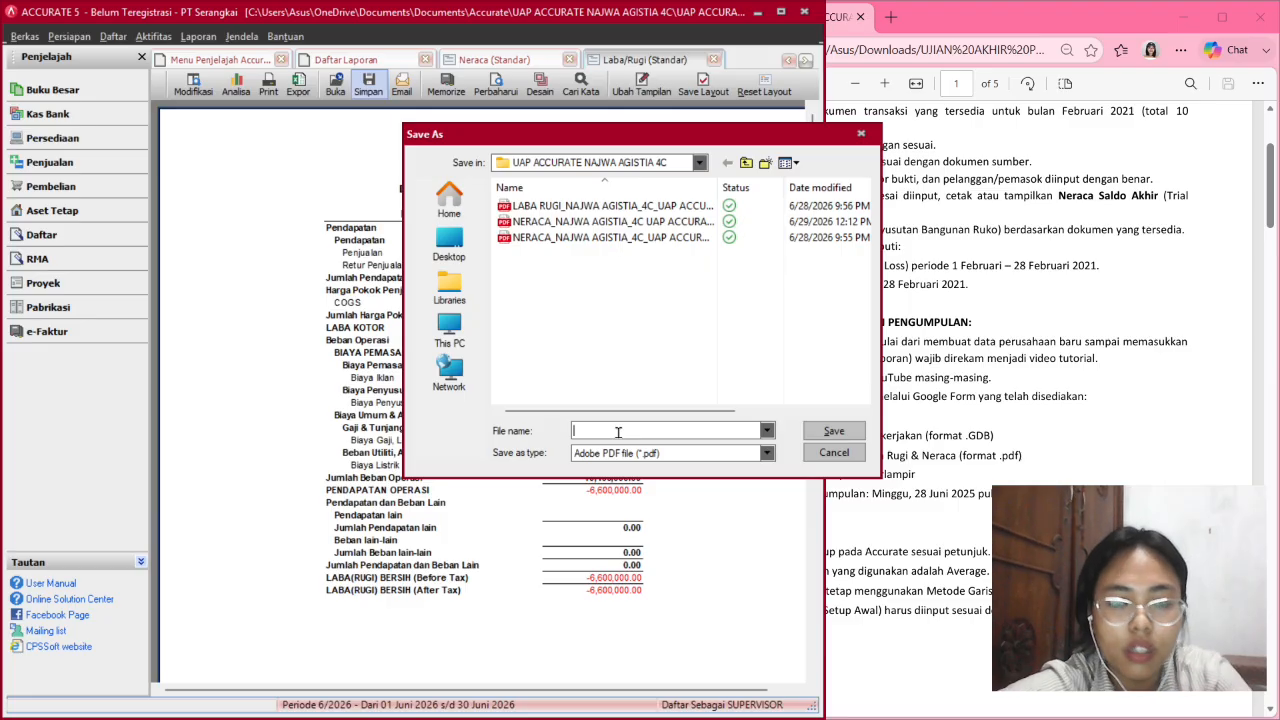
# Save the PDF as LABA RUGI_ plus the student's name and '4C UAP ACCURATE'.
pyautogui.write('lab')
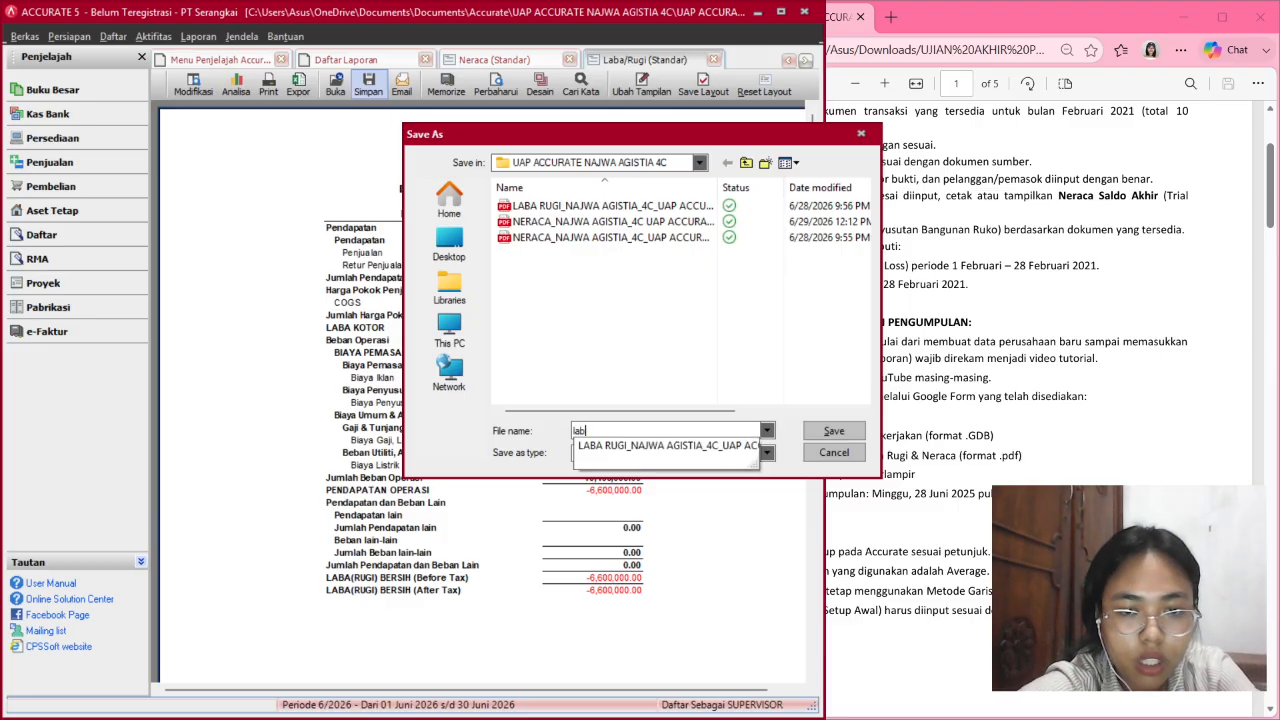
pyautogui.press('BackSpace')
pyautogui.press('BackSpace')
pyautogui.press('BackSpace')
pyautogui.write('LABA R')
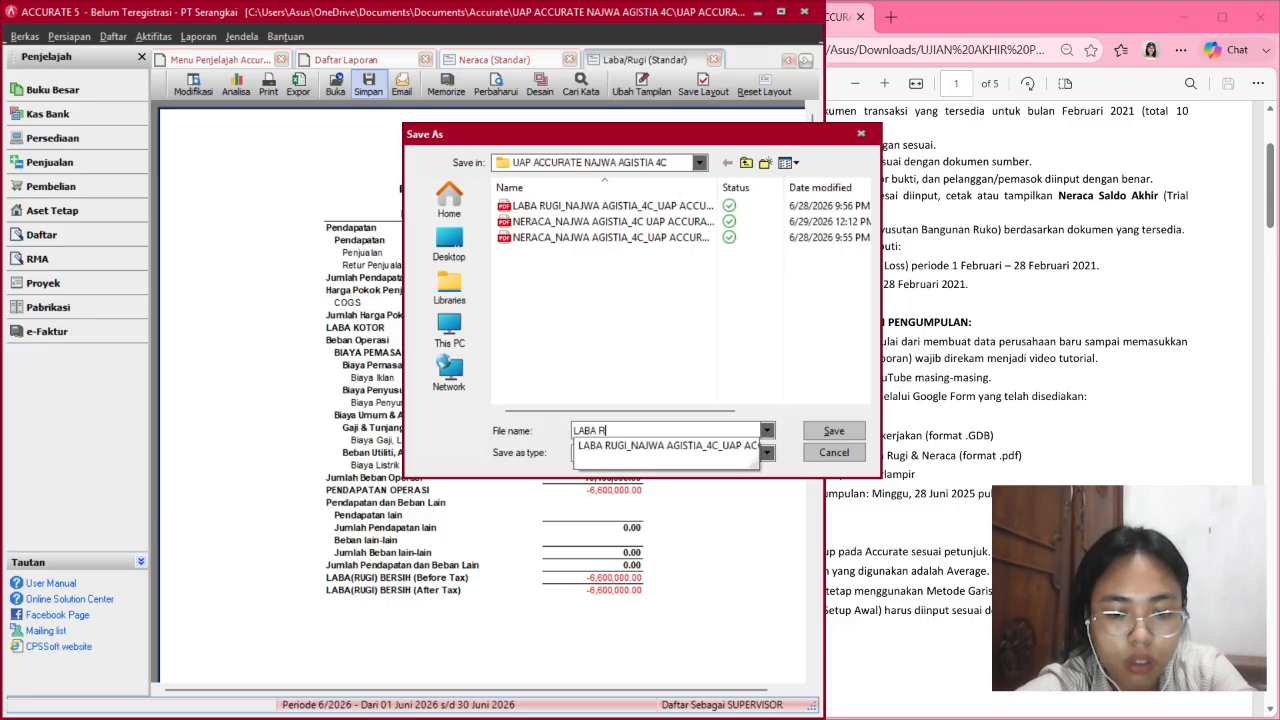
pyautogui.write('UGI)')
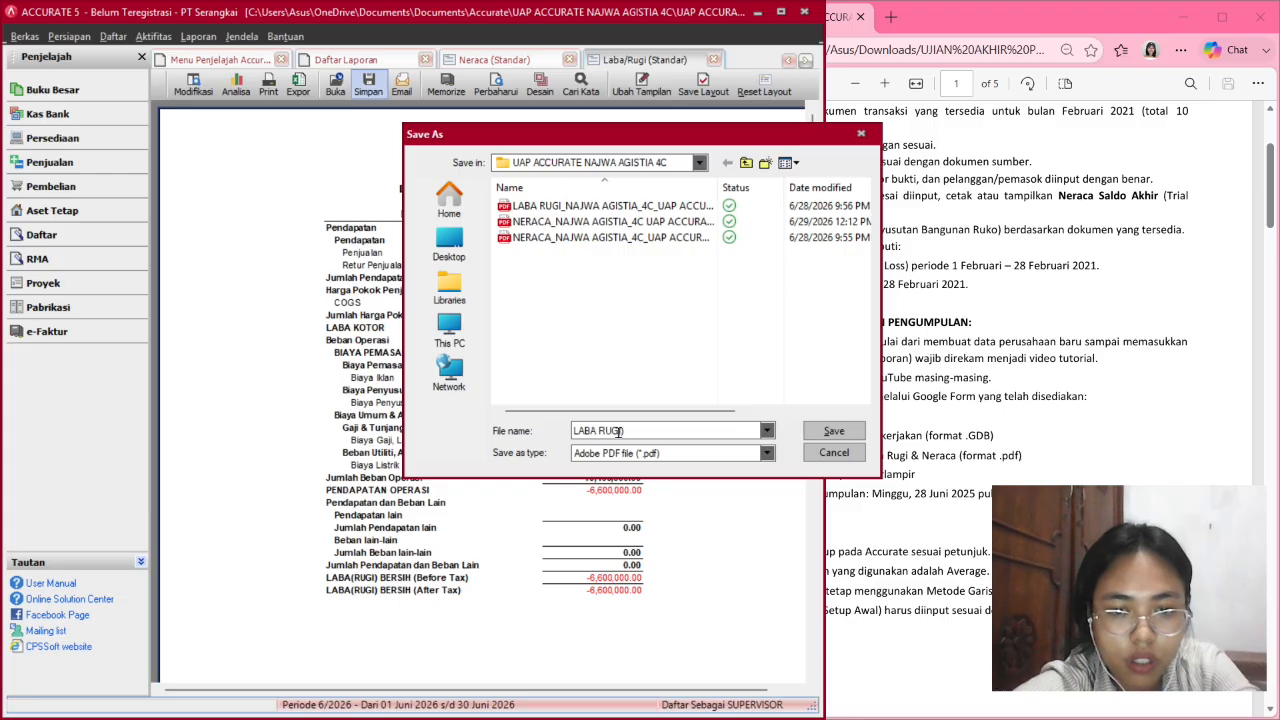
pyautogui.press('BackSpace')
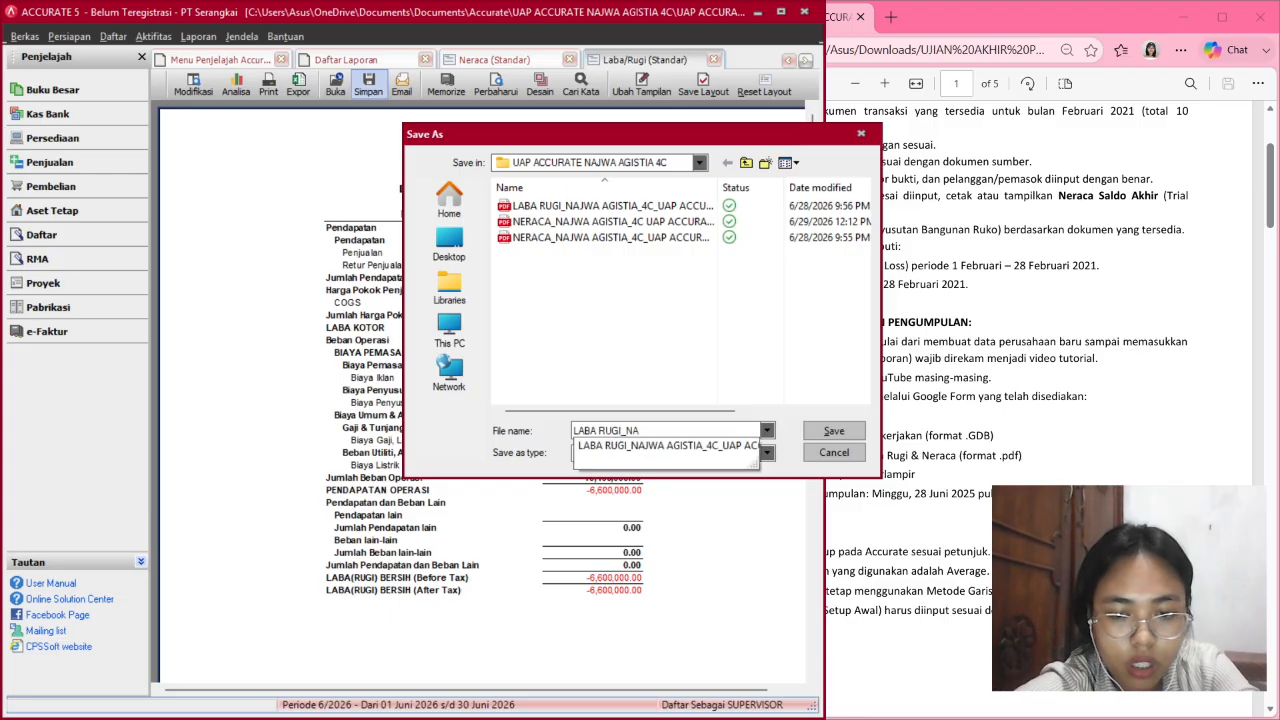
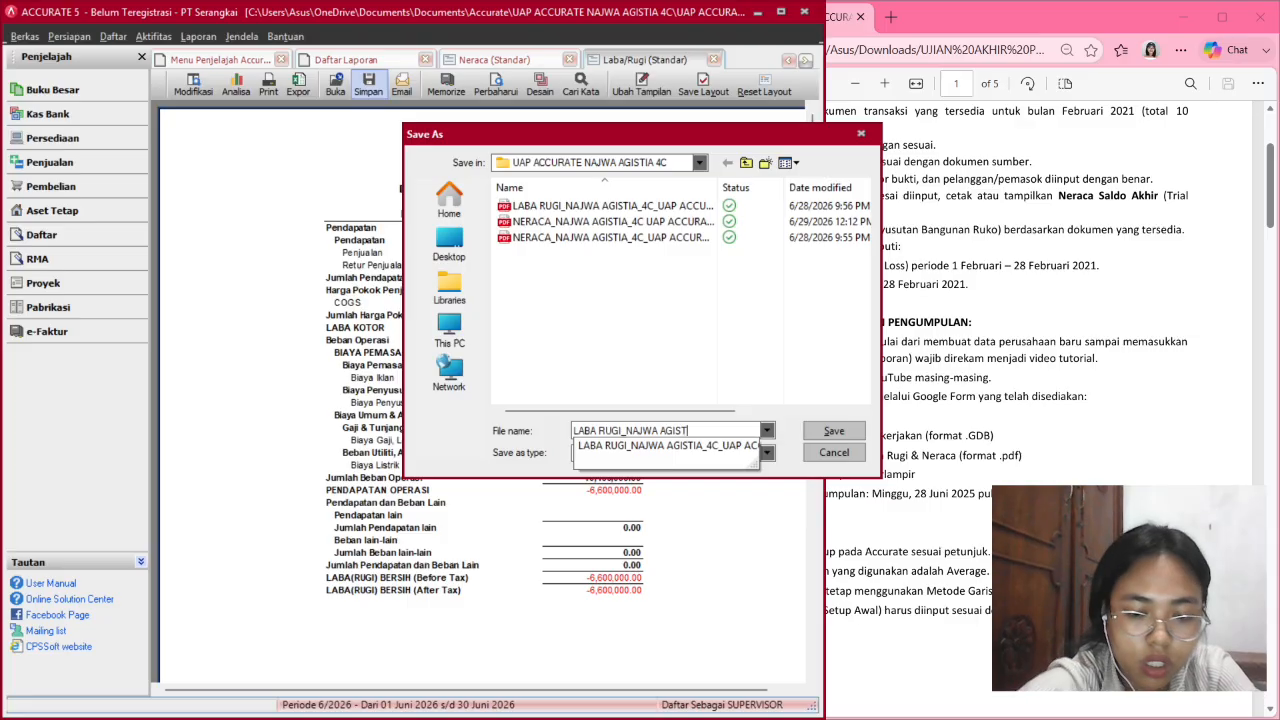
pyautogui.write('4')
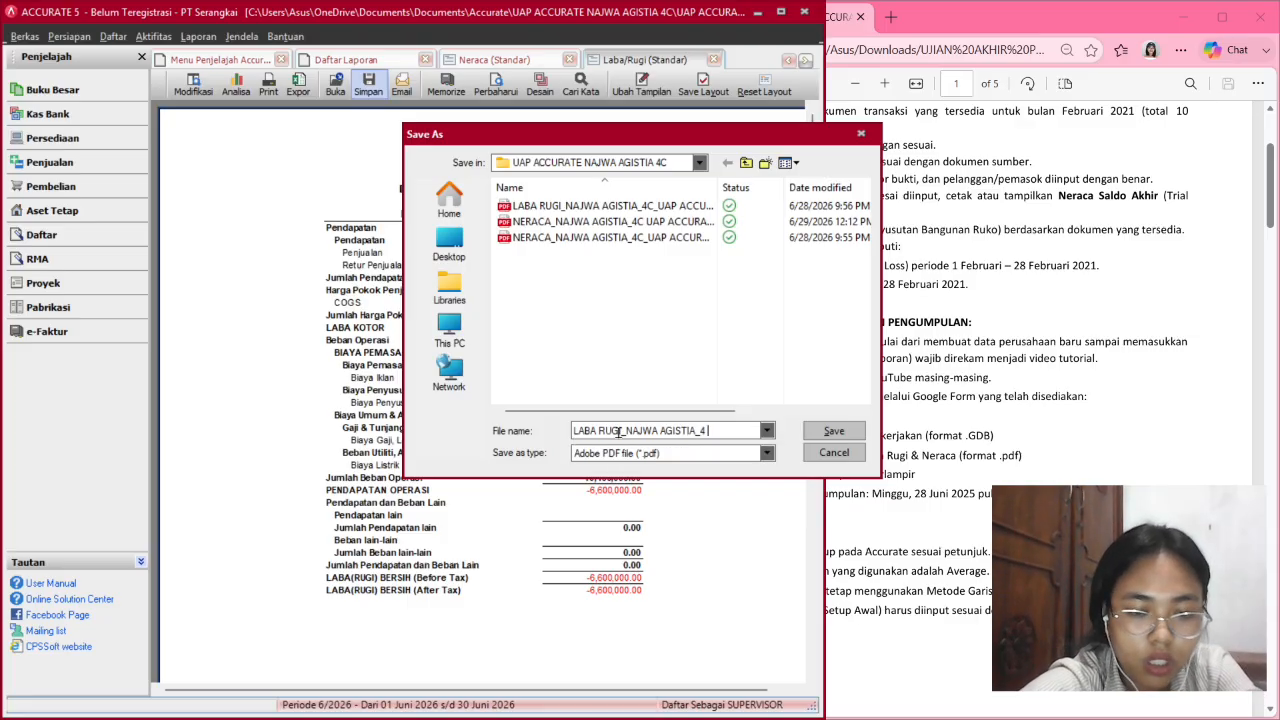
pyautogui.write('C UAP')
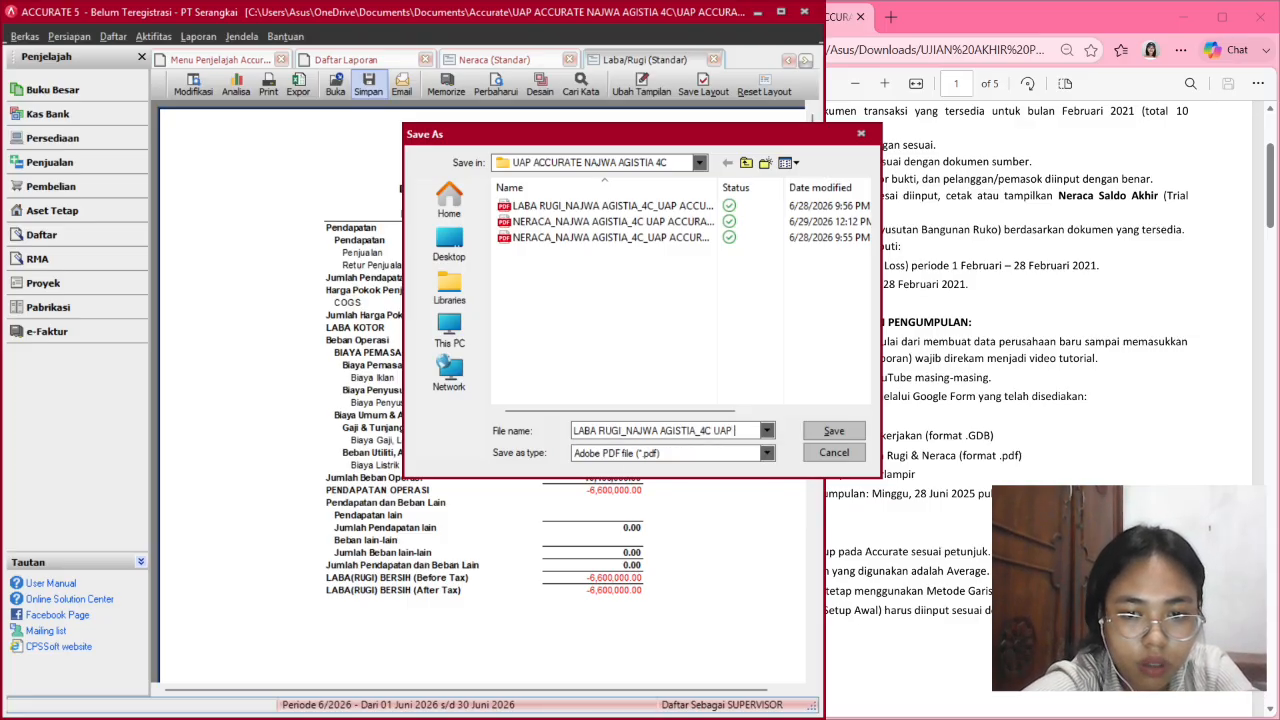
pyautogui.write(' ACCURATE')
pyautogui.press('Return')
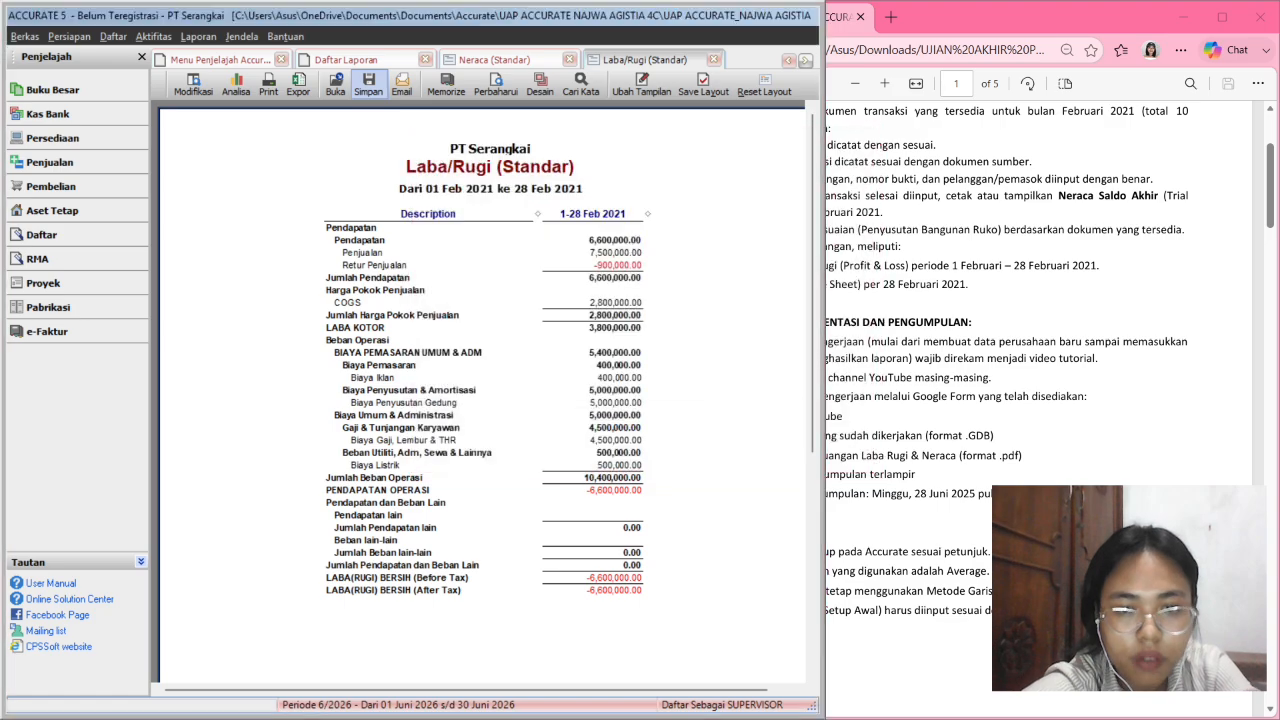
# Close the Laba/Rugi, Neraca, Daftar Laporan and Menu Penjelajah tabs, keeping Keseluruhan Jurnal.
pyautogui.click(711, 60)
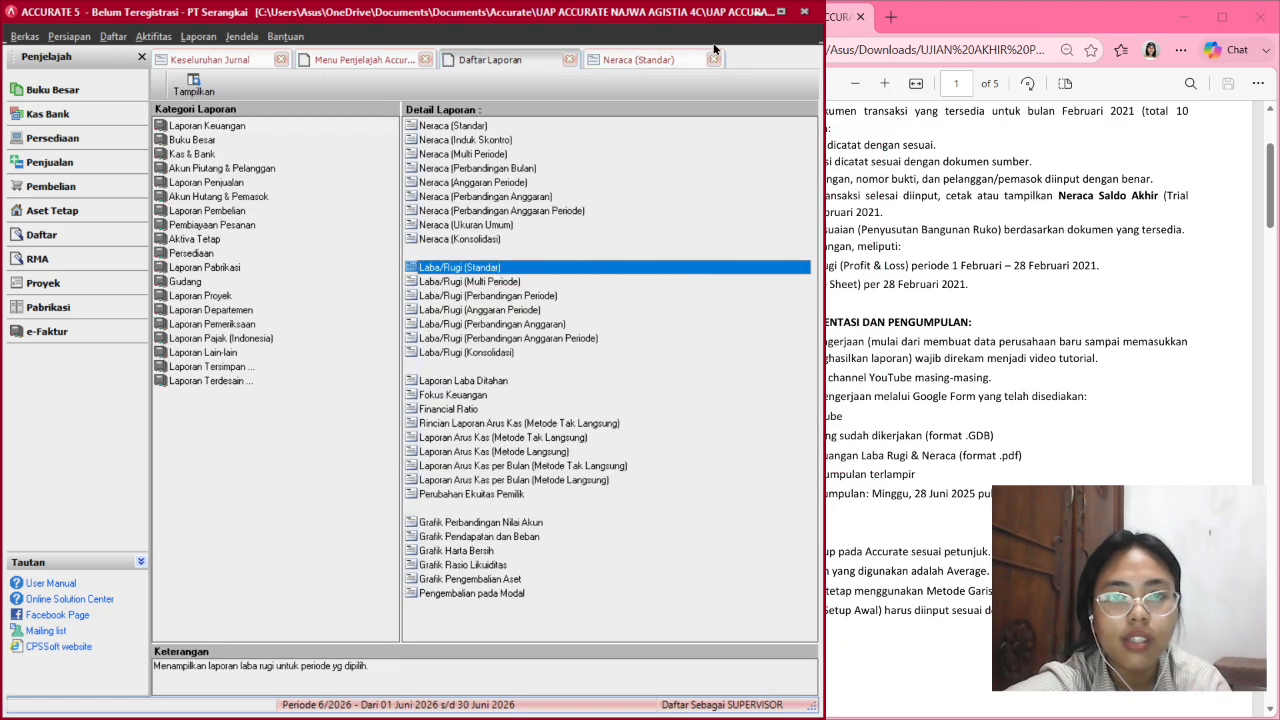
pyautogui.click(710, 59)
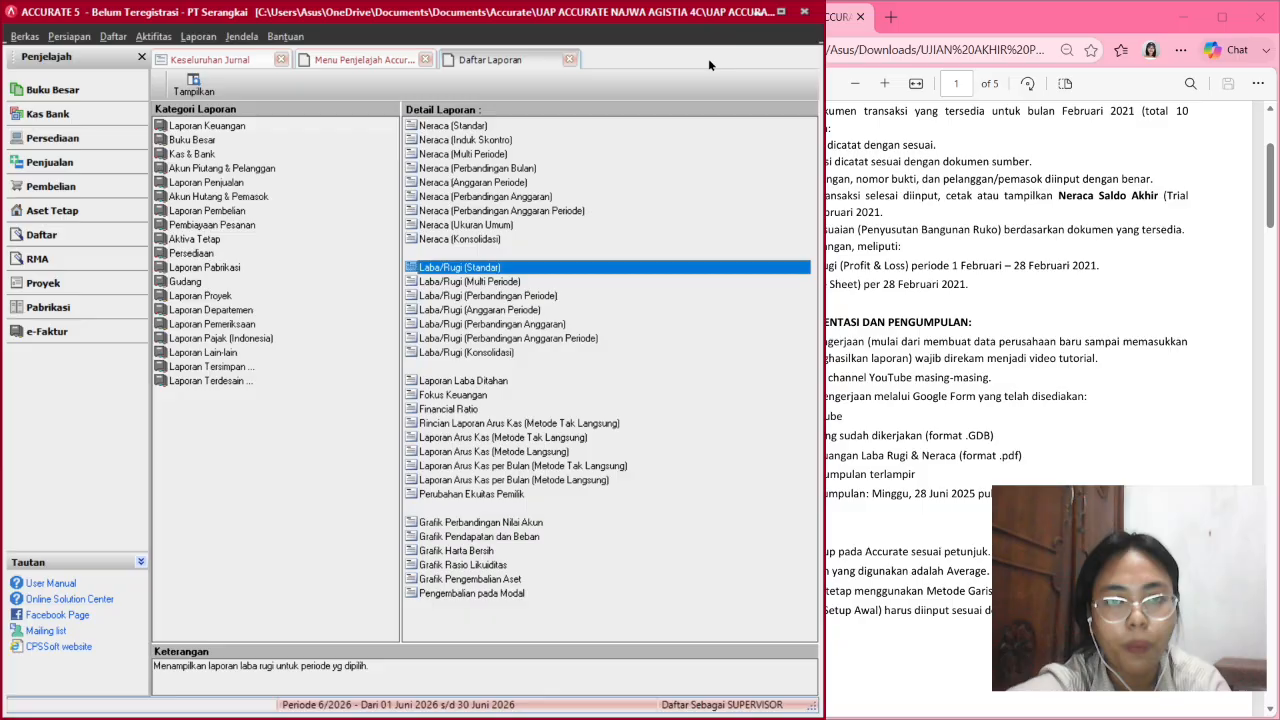
pyautogui.click(569, 60)
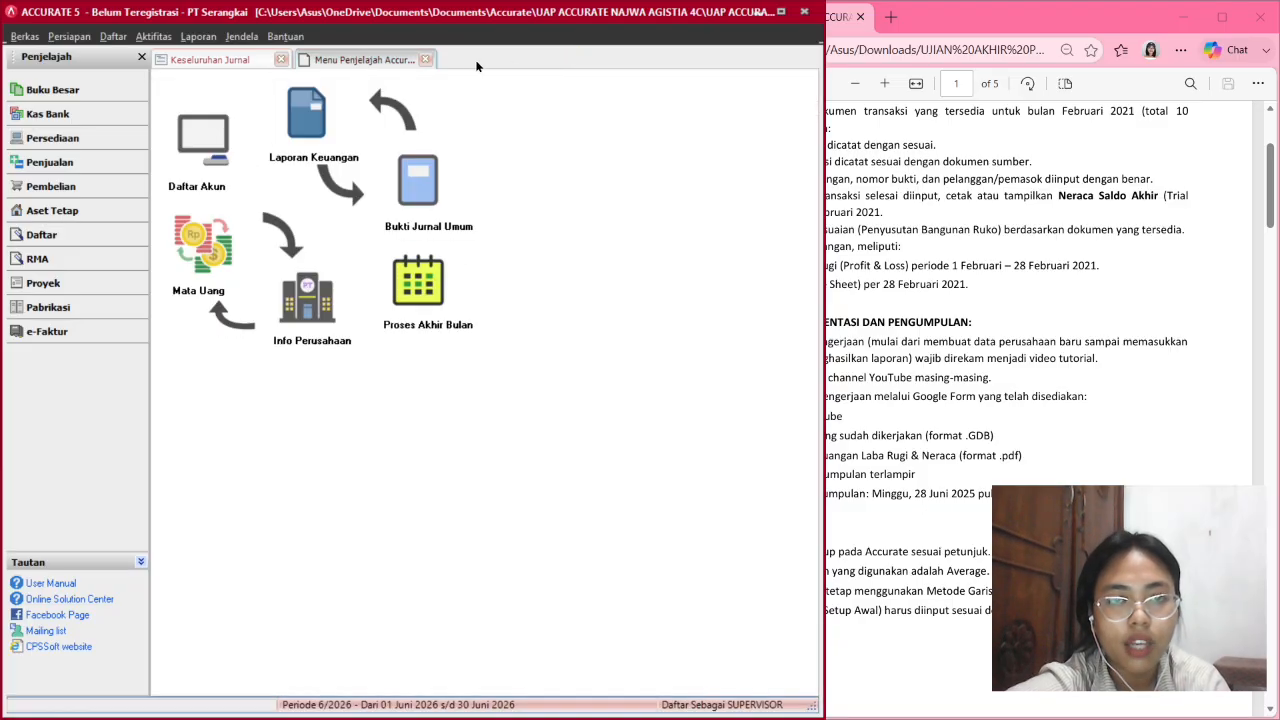
pyautogui.click(424, 60)
pyautogui.scroll(1, 1115, 483)
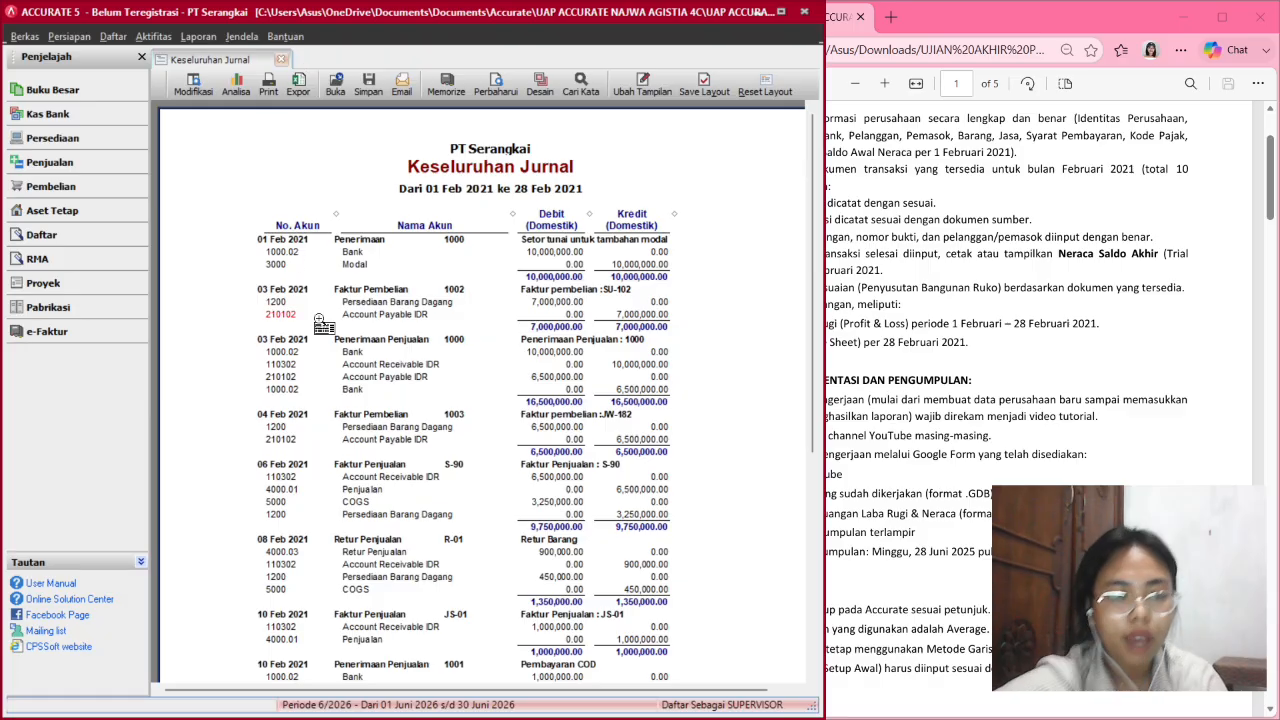
pyautogui.scroll(-5, 430, 238)
pyautogui.scroll(4, 430, 238)
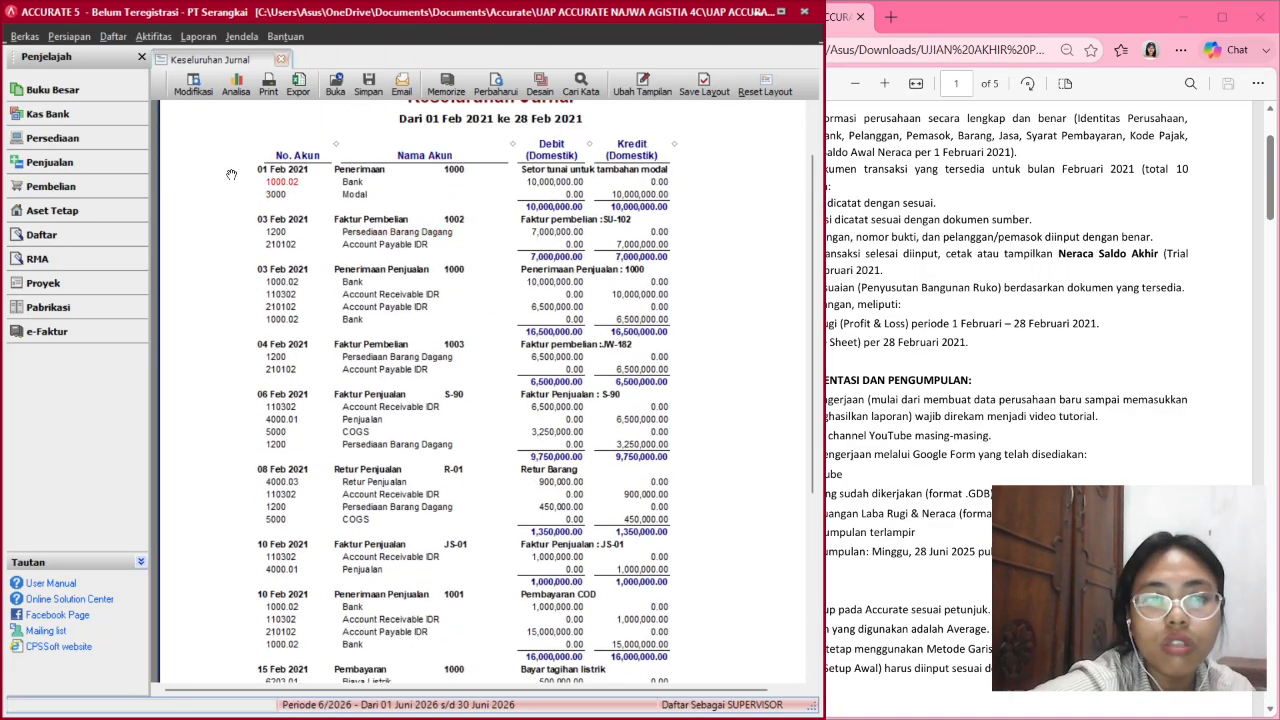
pyautogui.click(21, 36)
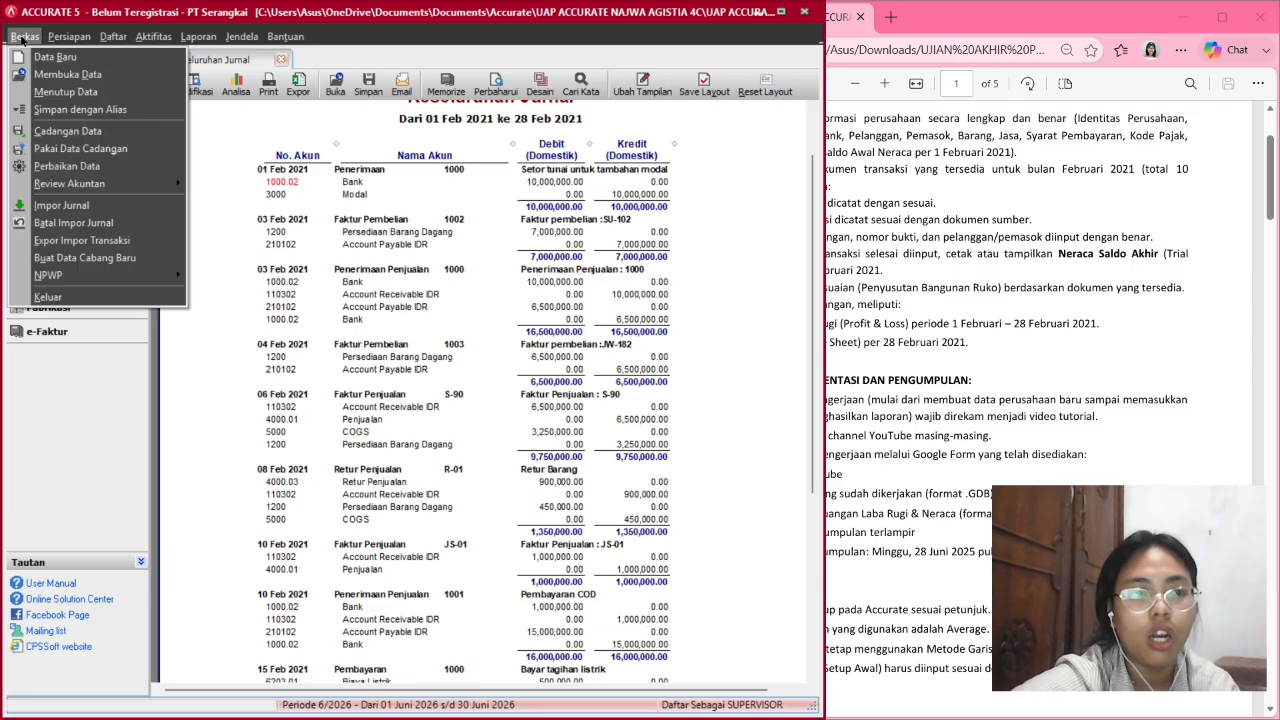
pyautogui.click(21, 36)
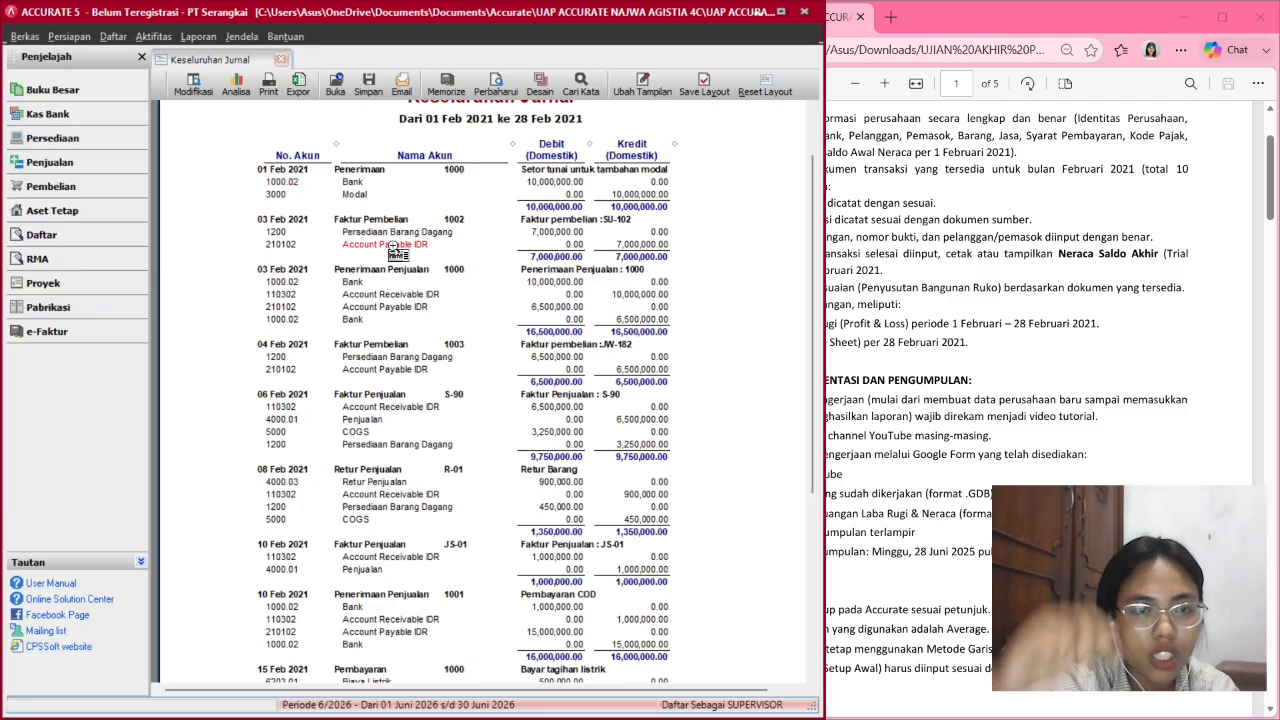
# Close Keseluruhan Jurnal and the company data with a .gbk backup, then maximize Accurate.
pyautogui.click(282, 61)
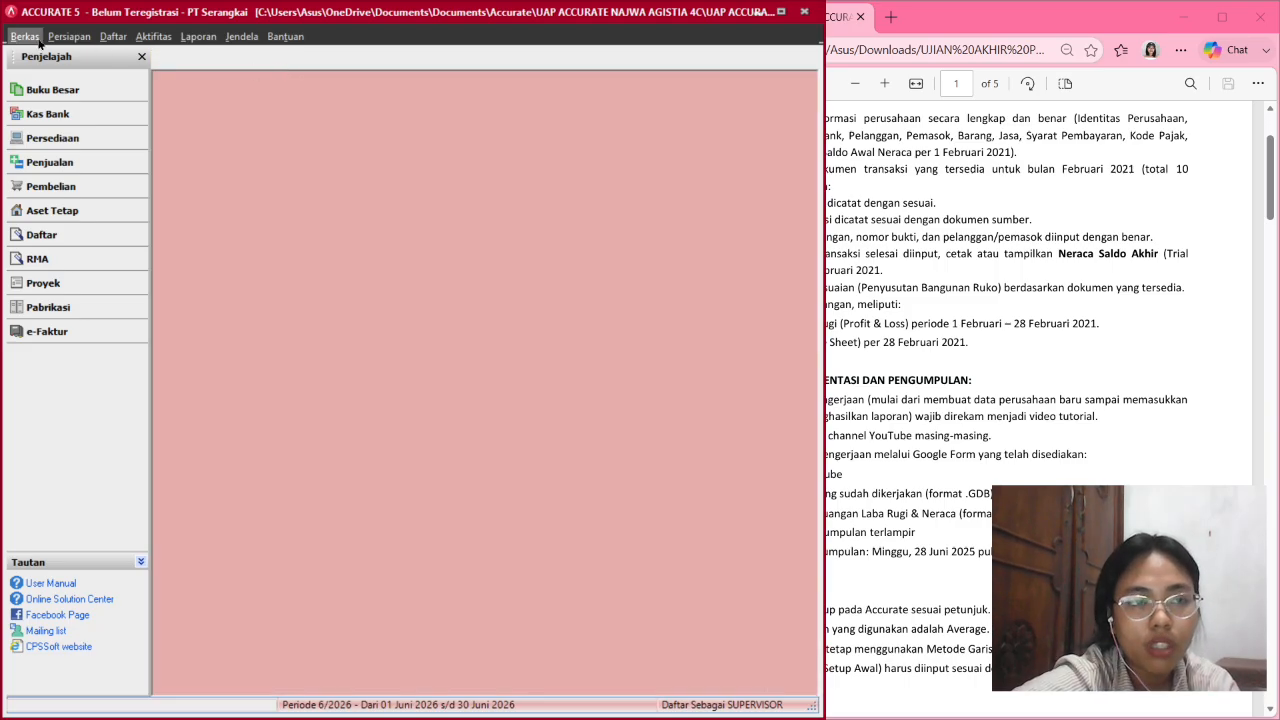
pyautogui.click(24, 36)
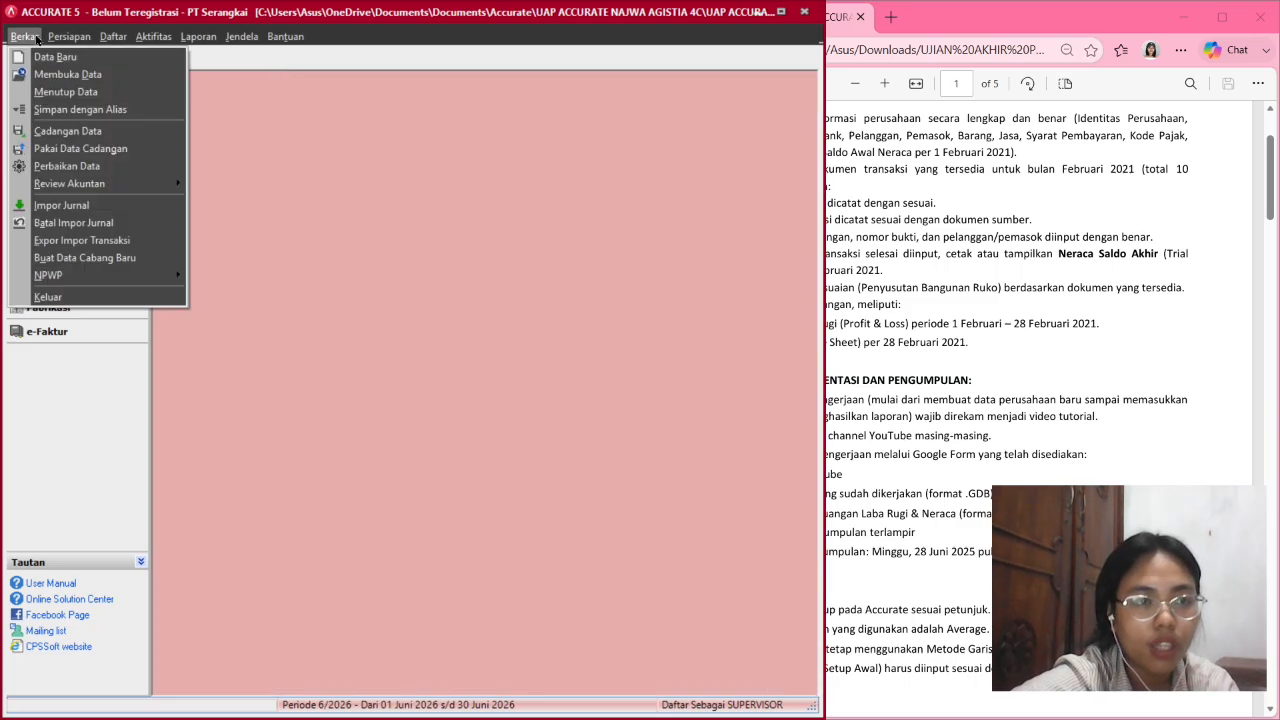
pyautogui.click(60, 91)
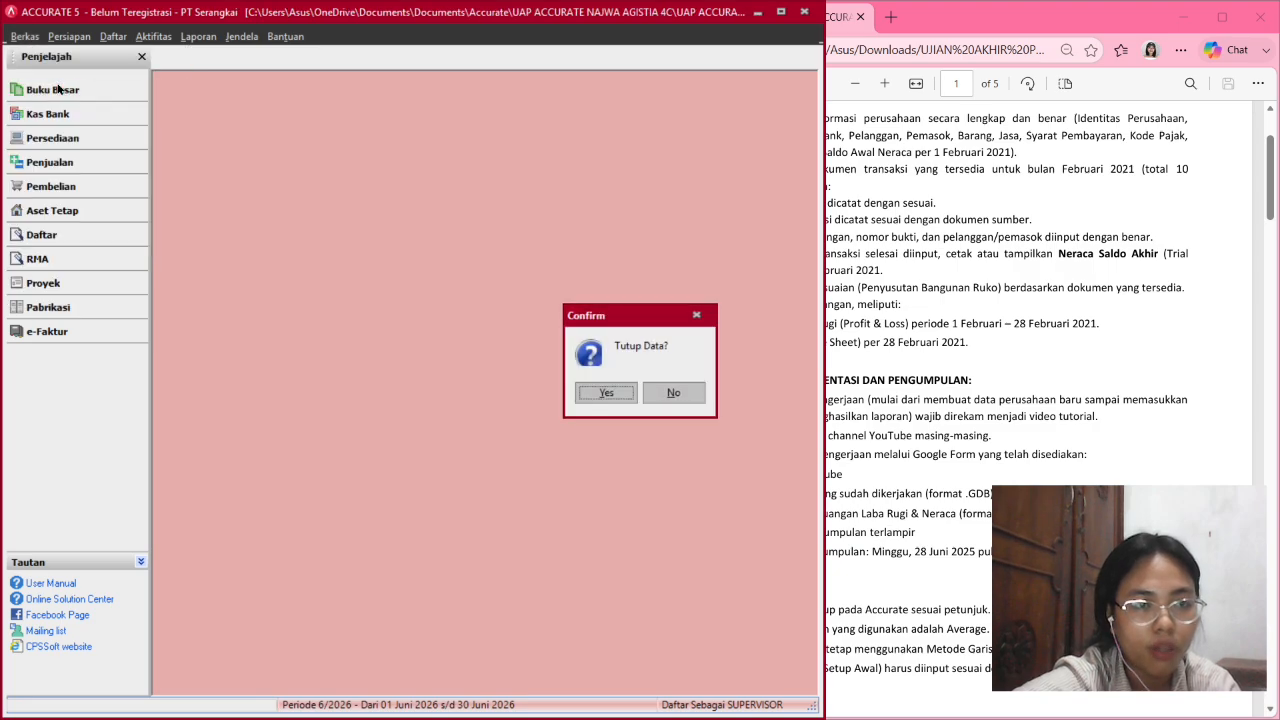
pyautogui.click(611, 395)
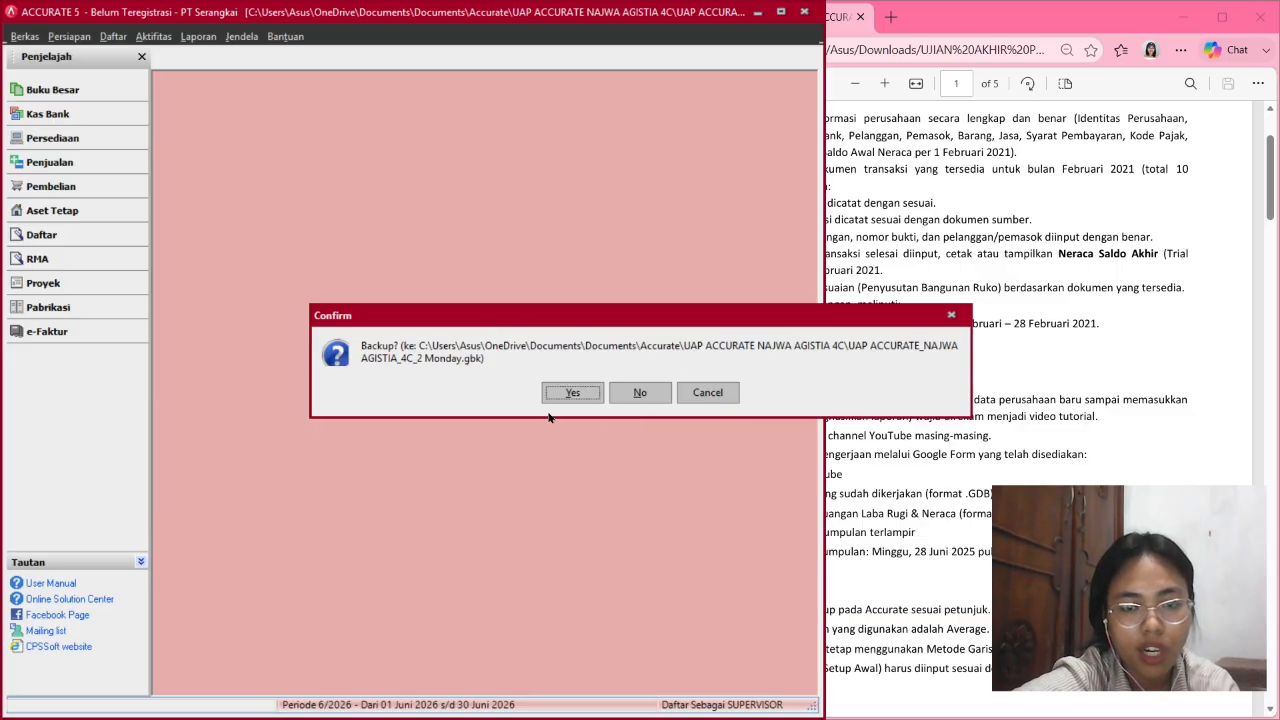
pyautogui.click(576, 393)
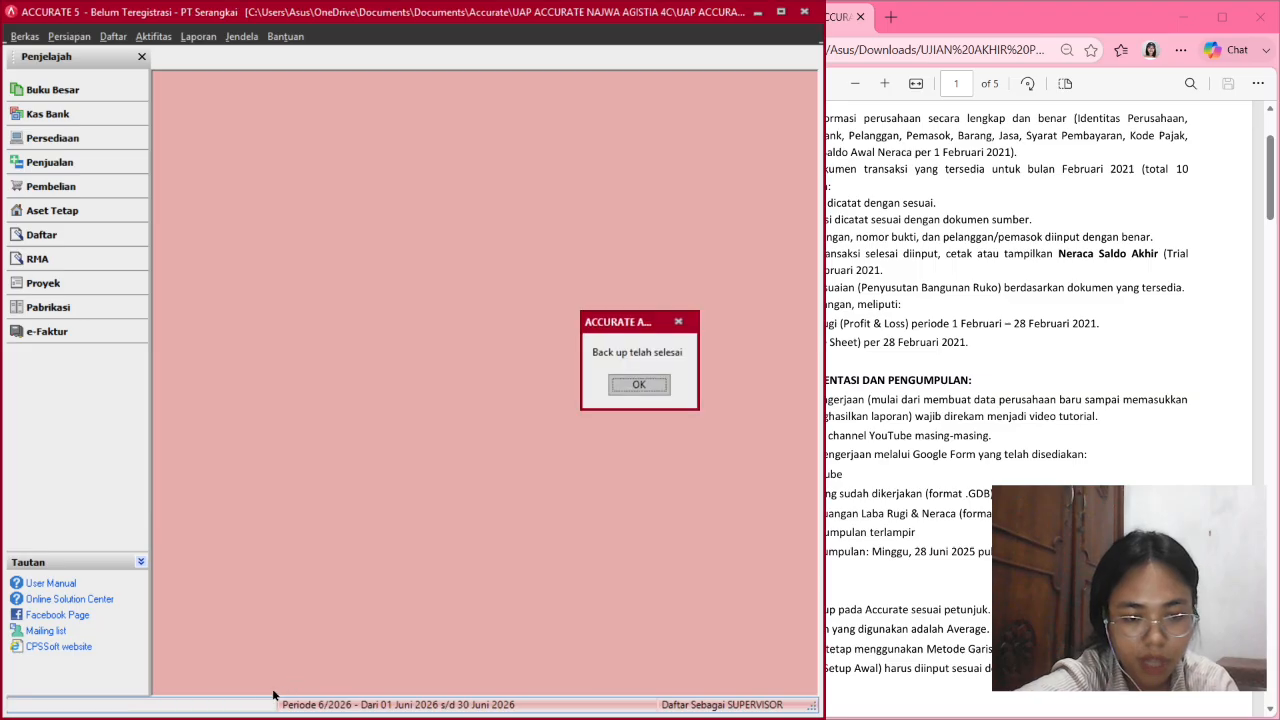
pyautogui.click(649, 388)
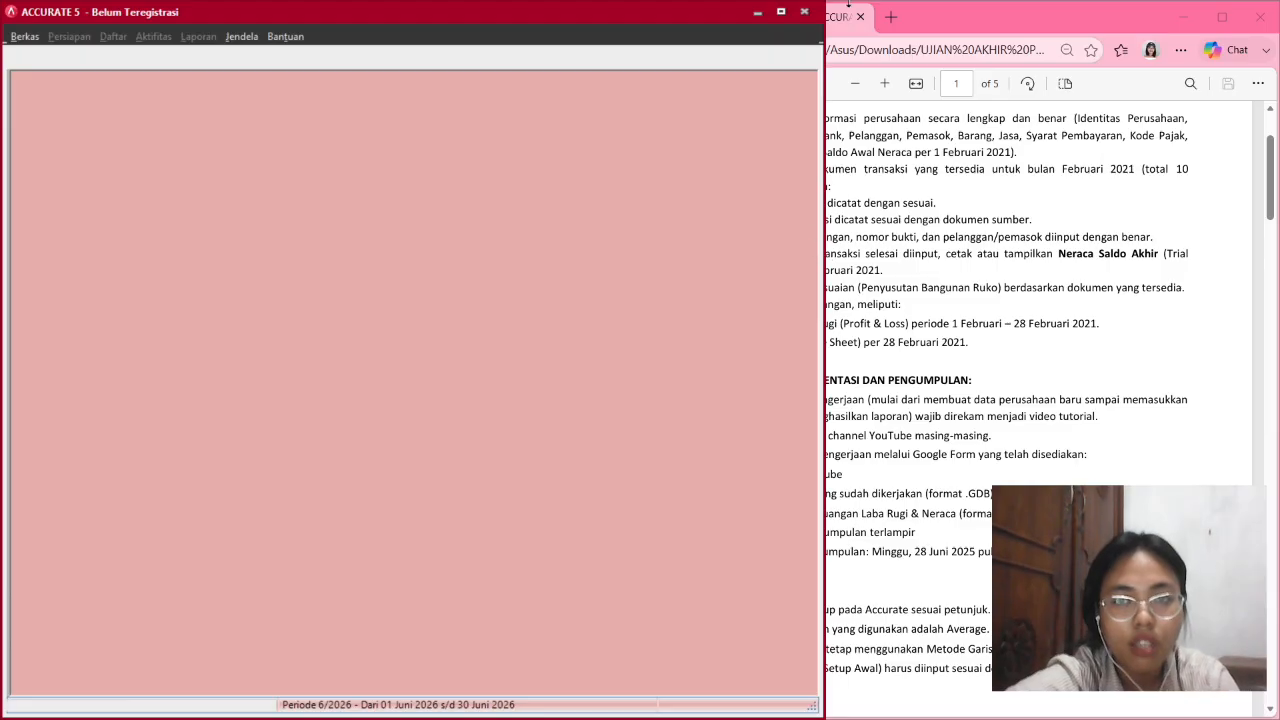
pyautogui.click(781, 11)
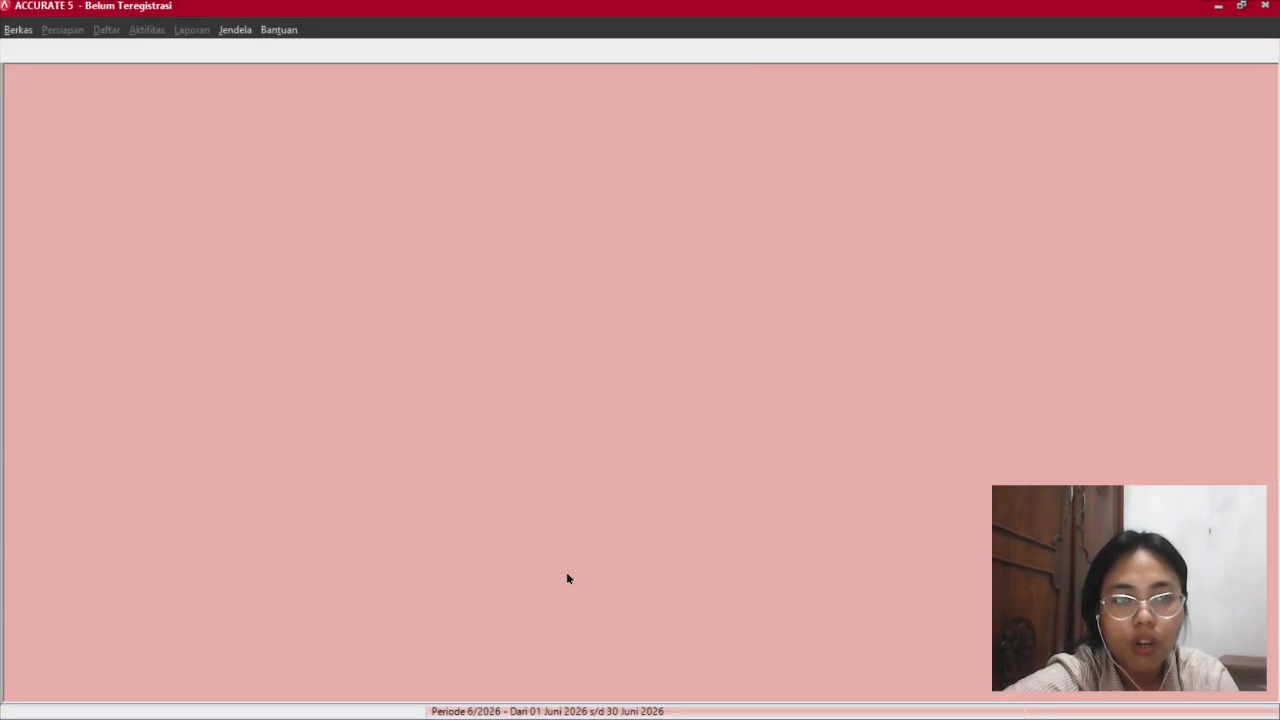
# Open the second exam company database (_2.GDB) through Berkas > Membuka Data.
pyautogui.click(20, 30)
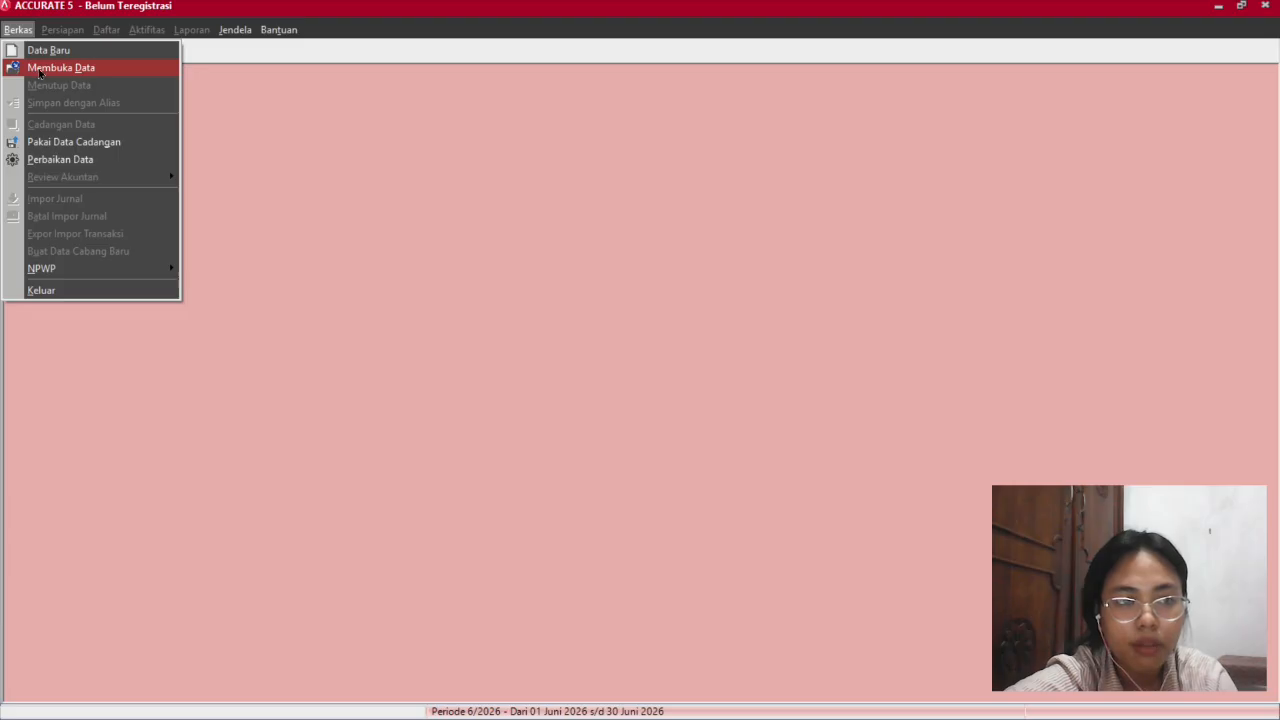
pyautogui.click(40, 68)
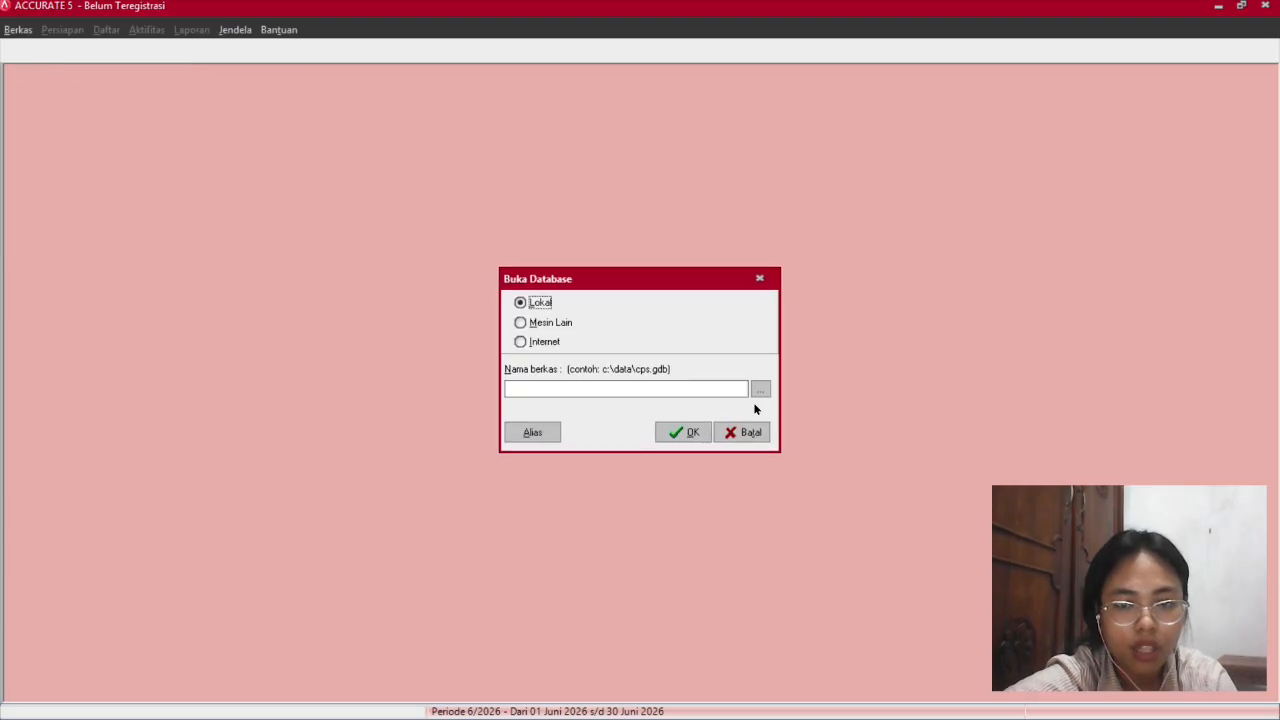
pyautogui.click(759, 392)
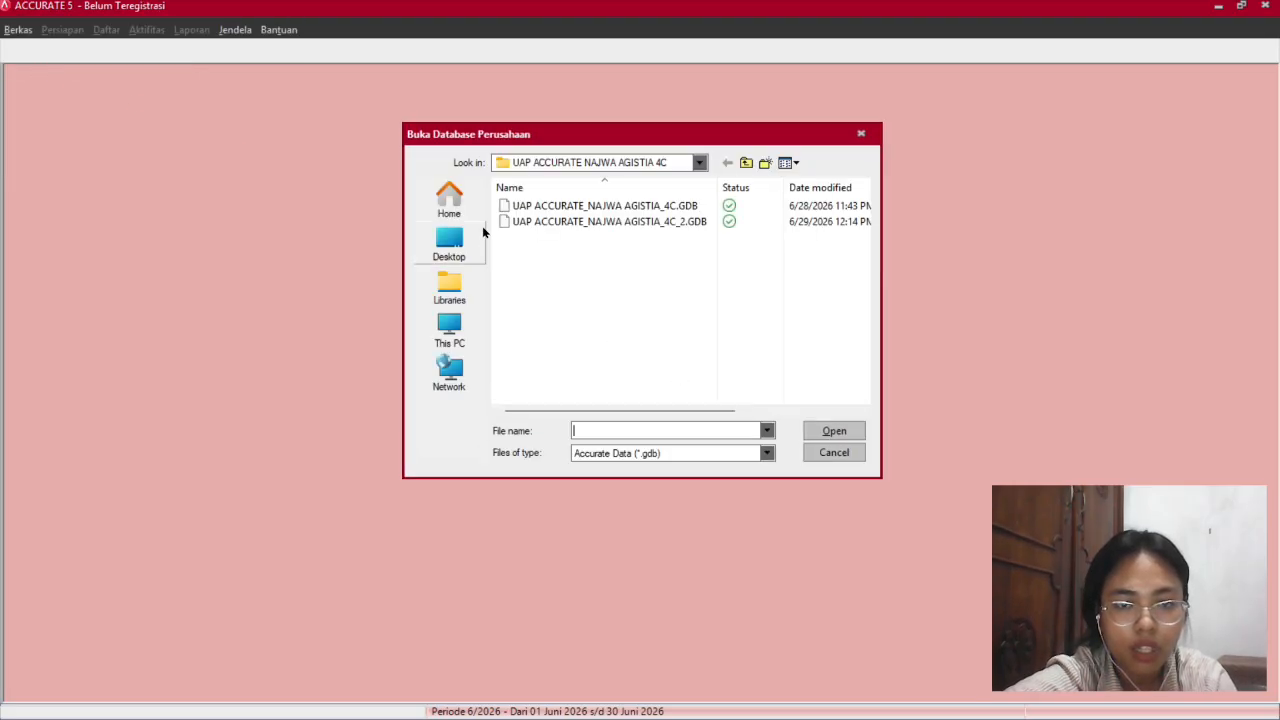
pyautogui.doubleClick(585, 222)
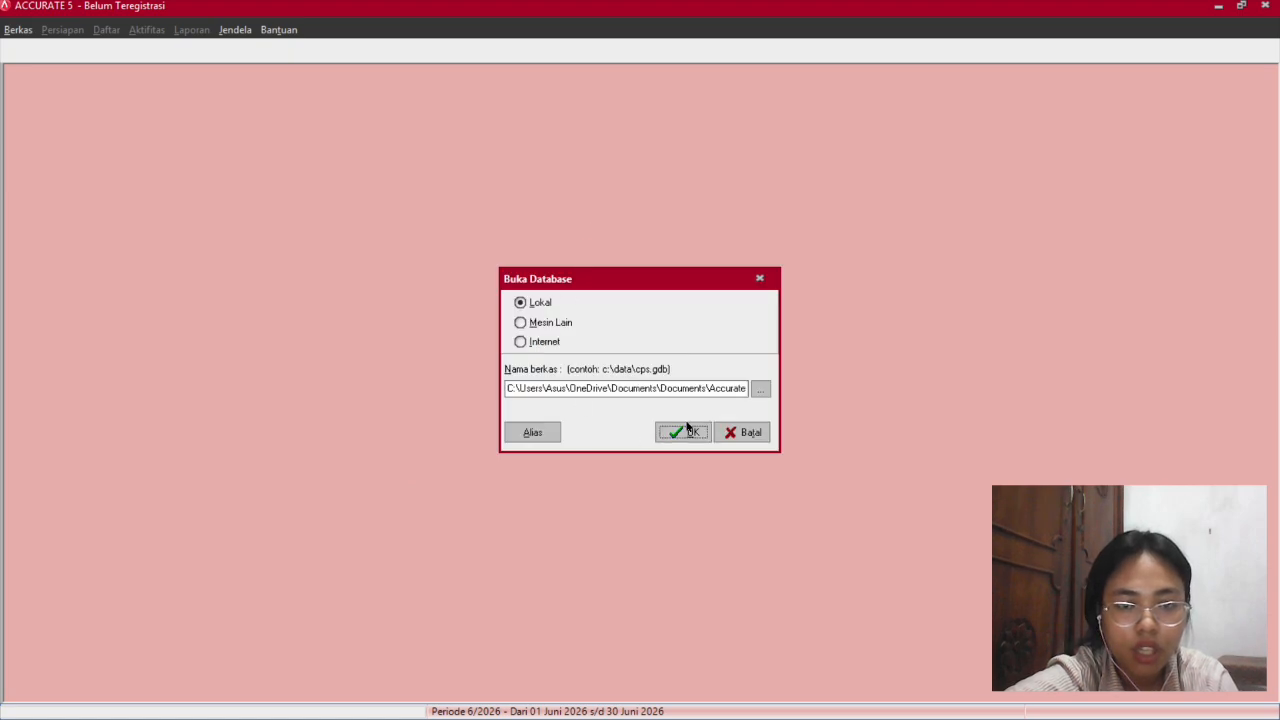
pyautogui.click(687, 432)
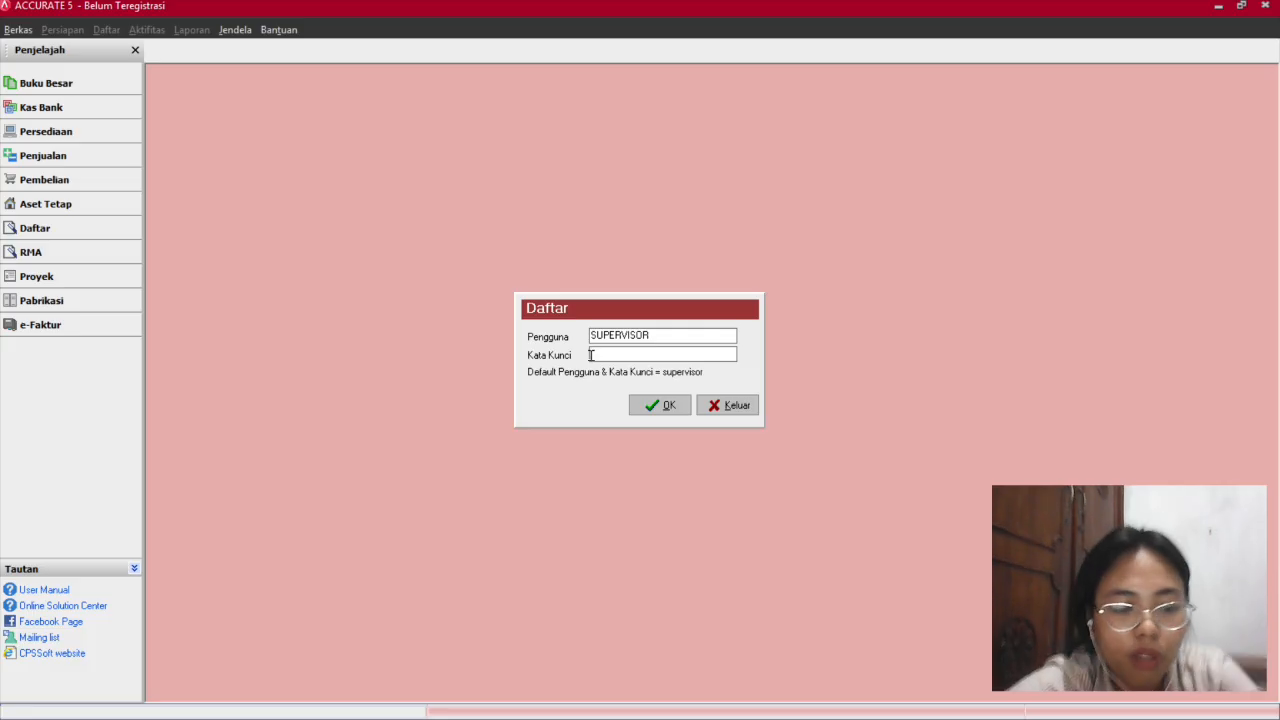
# Log in to PT Serangkai, re-entering the password after a failed first attempt.
pyautogui.write('up')
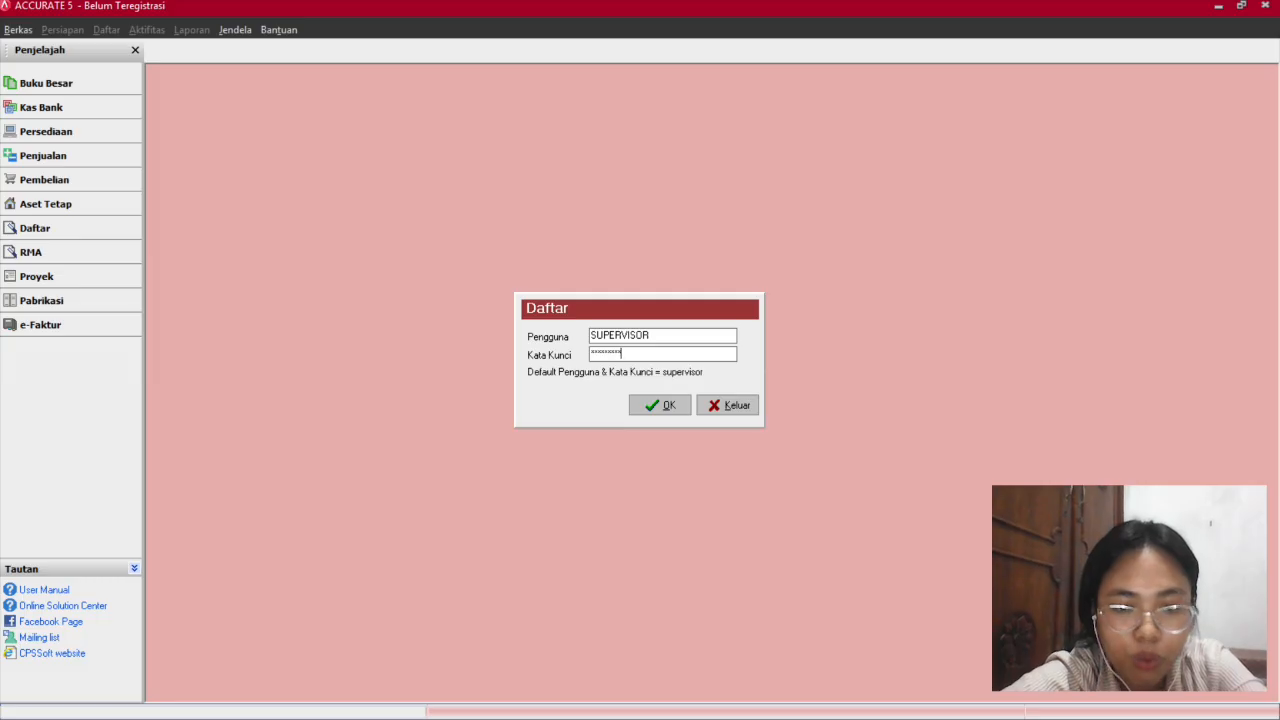
pyautogui.press('Return')
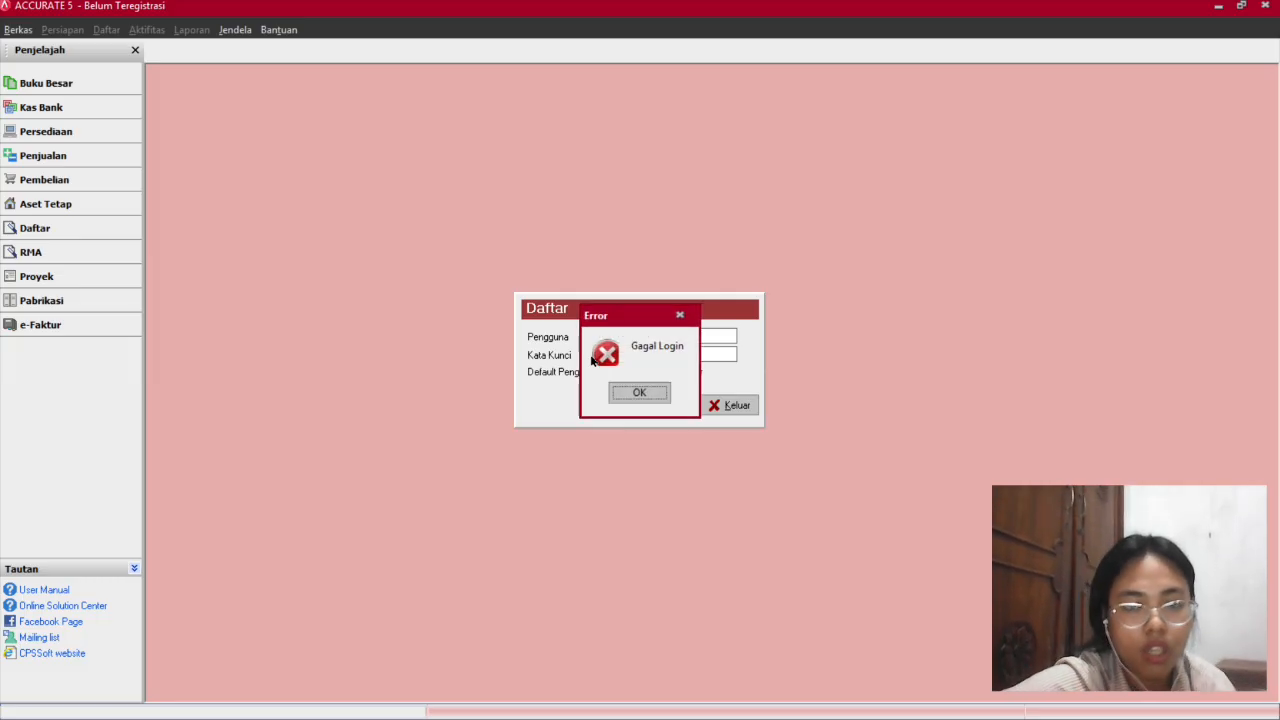
pyautogui.click(638, 391)
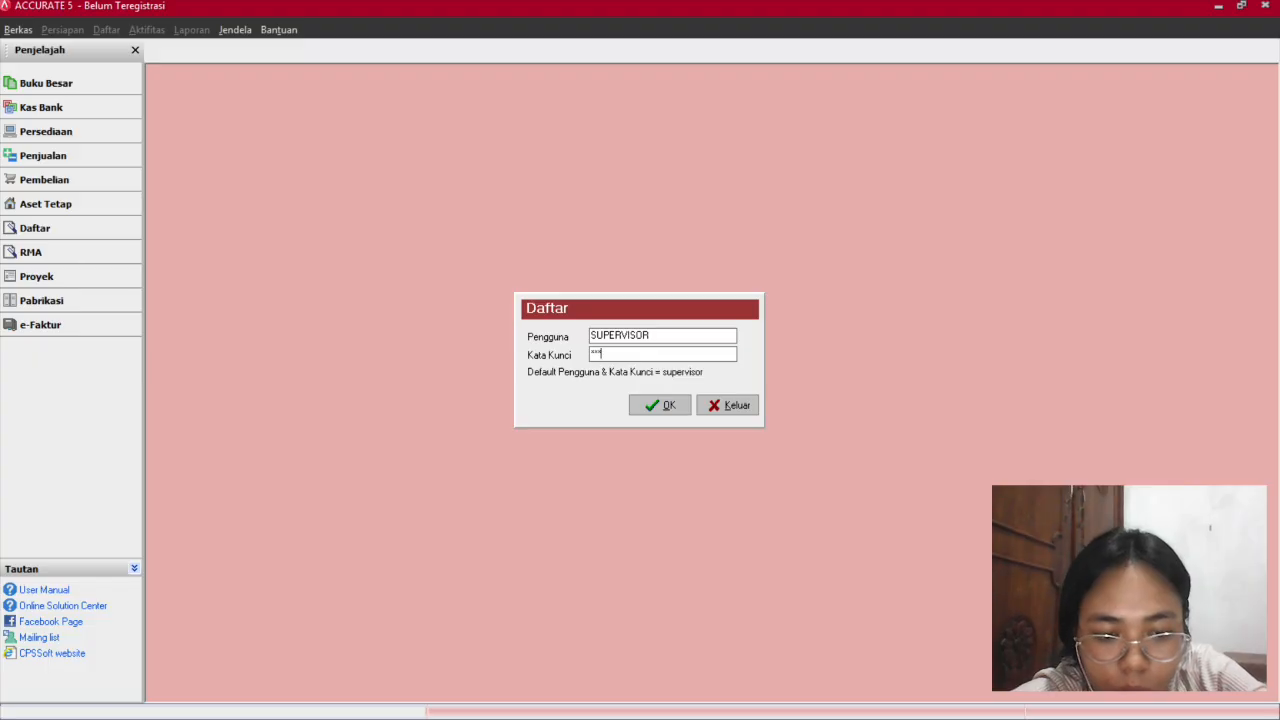
pyautogui.write('superv')
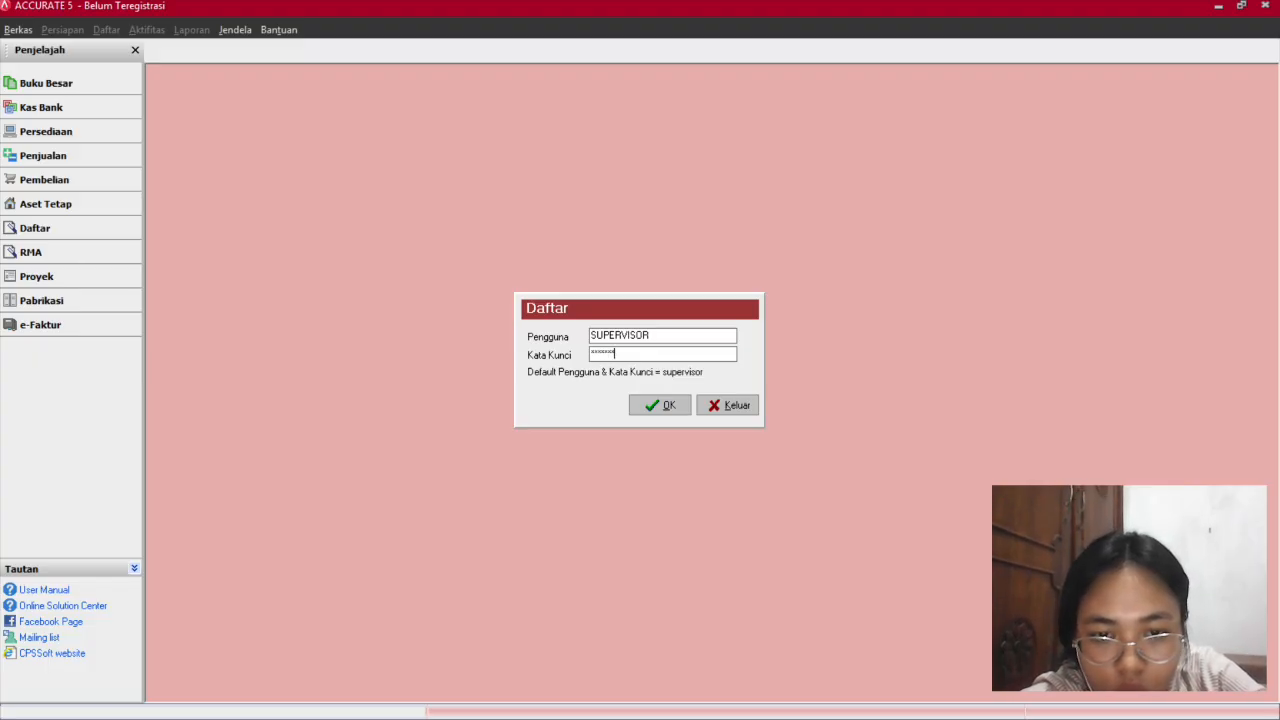
pyautogui.press('Return')
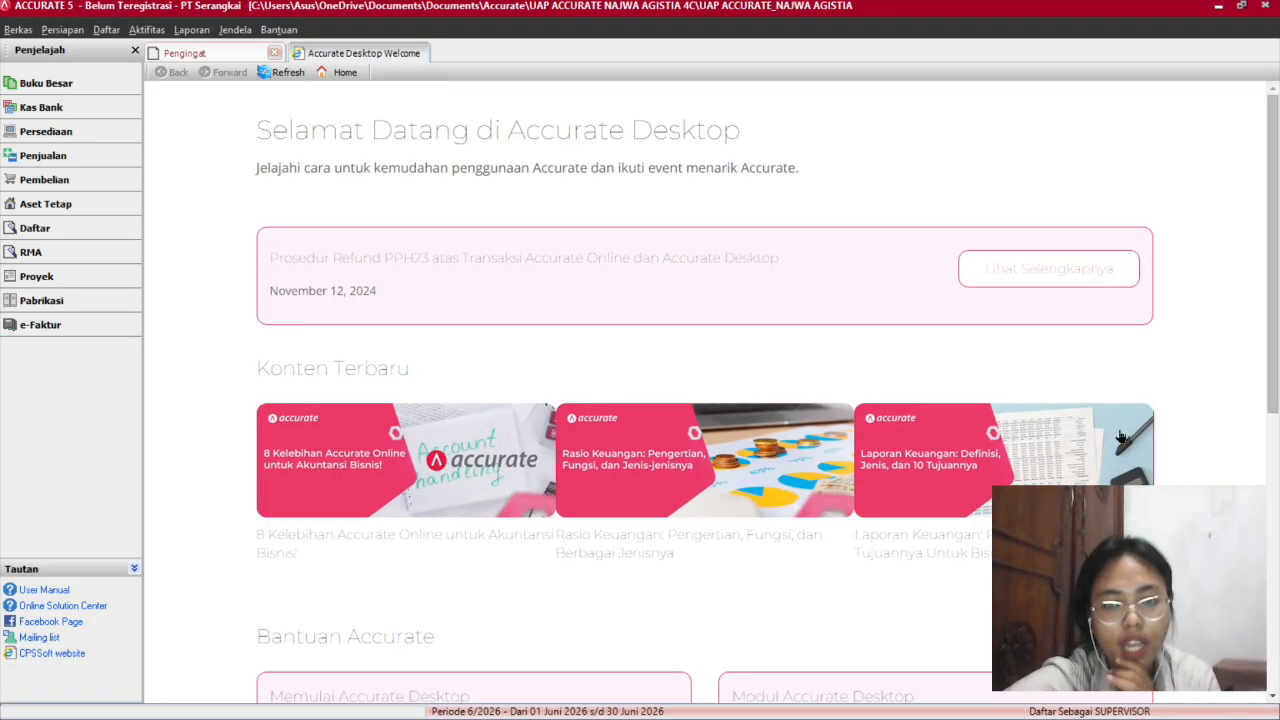
# Scroll through the exam instructions PDF in Edge, reviewing its tasks and company data tables.
pyautogui.moveTo(997, 712)
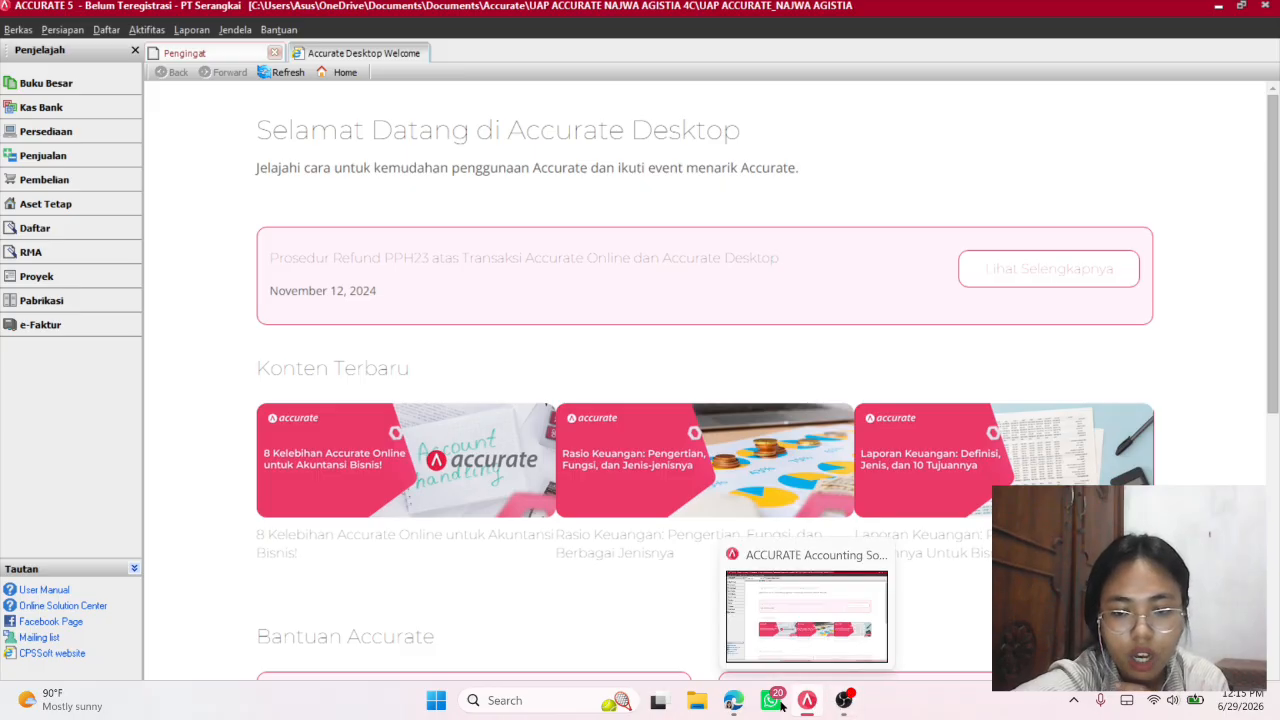
pyautogui.click(733, 700)
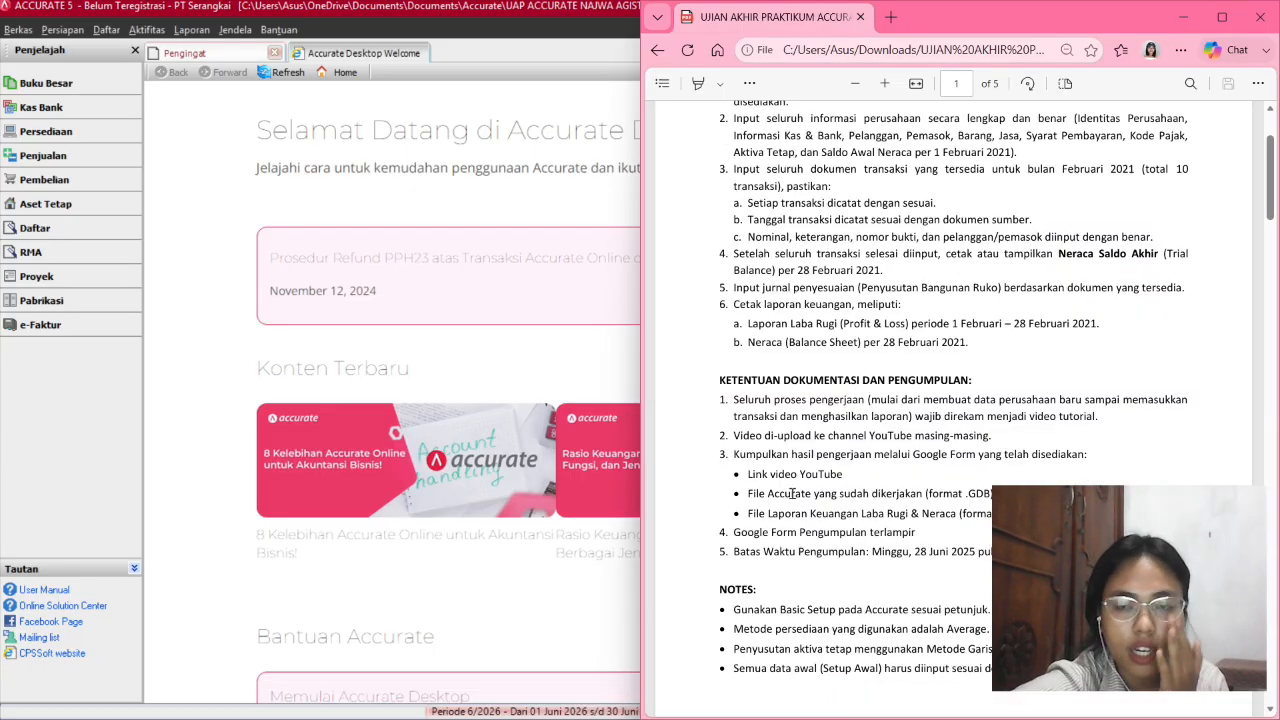
pyautogui.scroll(2, 792, 493)
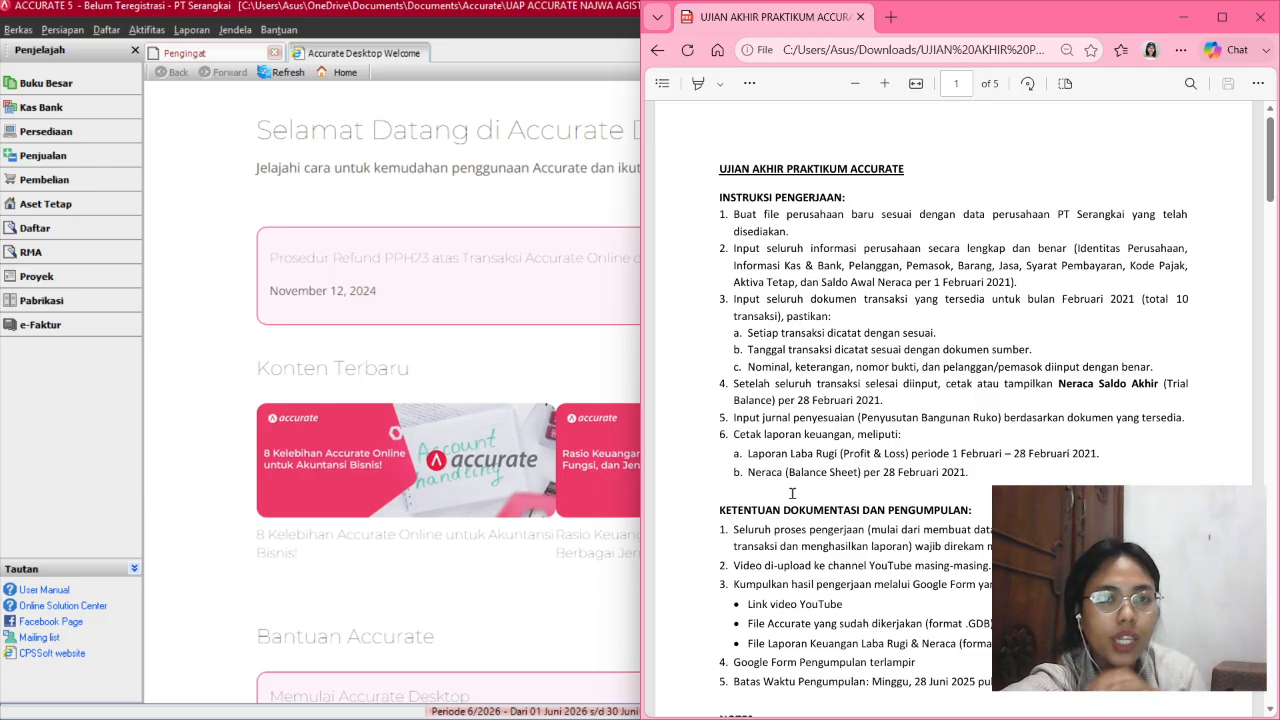
pyautogui.scroll(-3, 792, 493)
pyautogui.rightClick(797, 468)
pyautogui.scroll(-2, 790, 558)
pyautogui.scroll(-5, 790, 565)
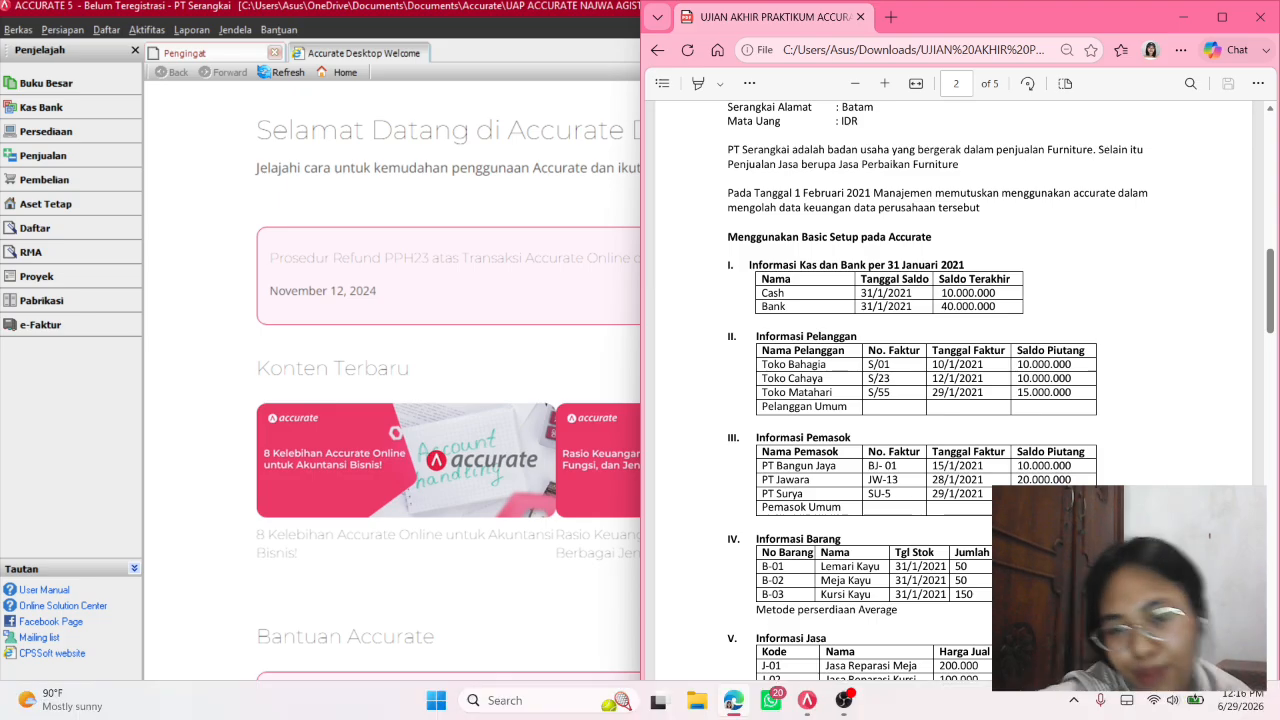
pyautogui.click(845, 703)
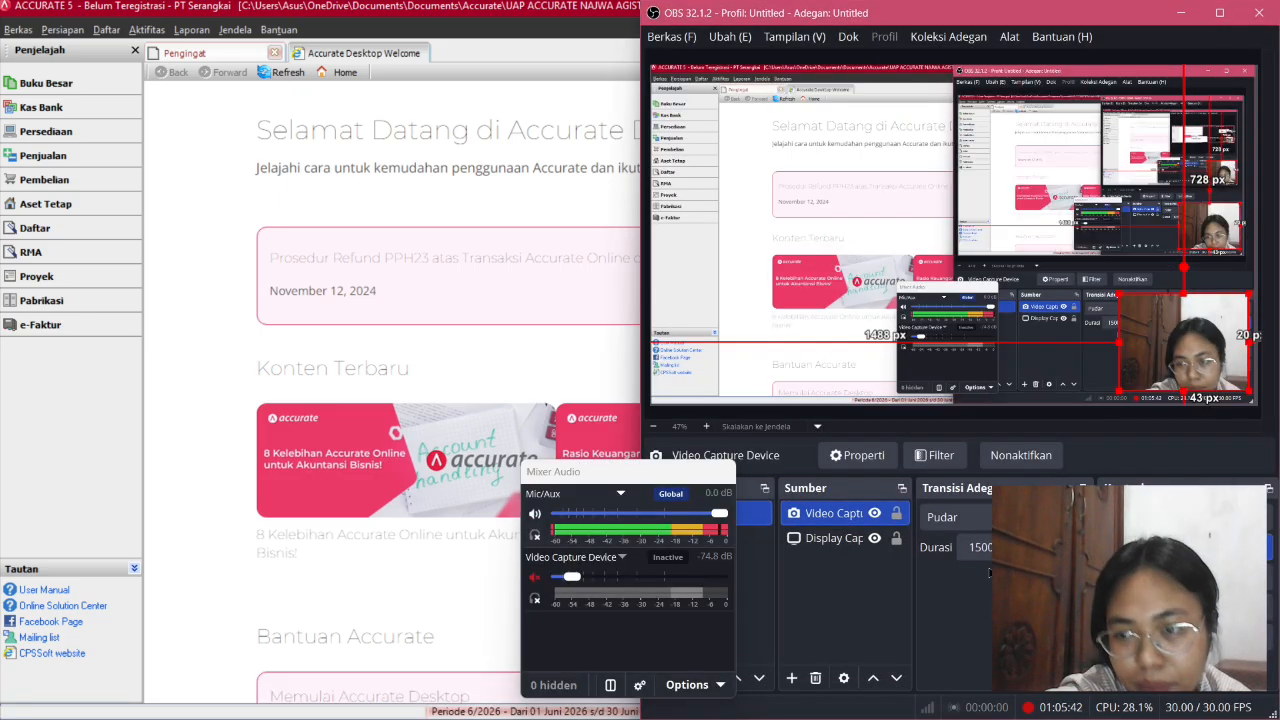